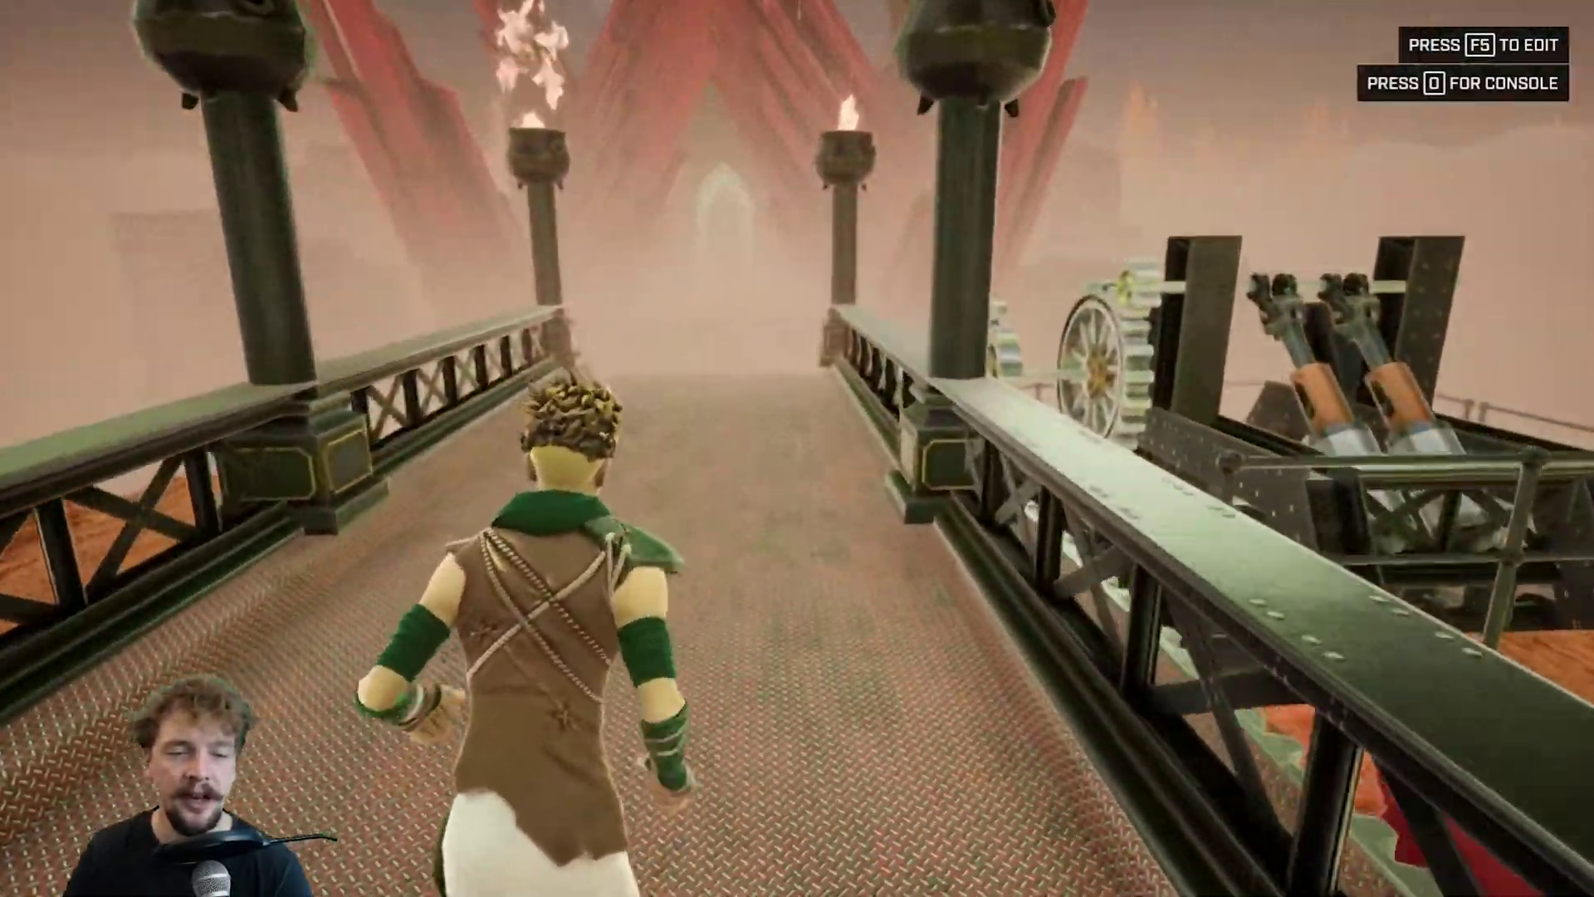
- Run the character along the bridge to the piston machine platform and switch the game to edit mode
{"action": "key", "text": "w"}
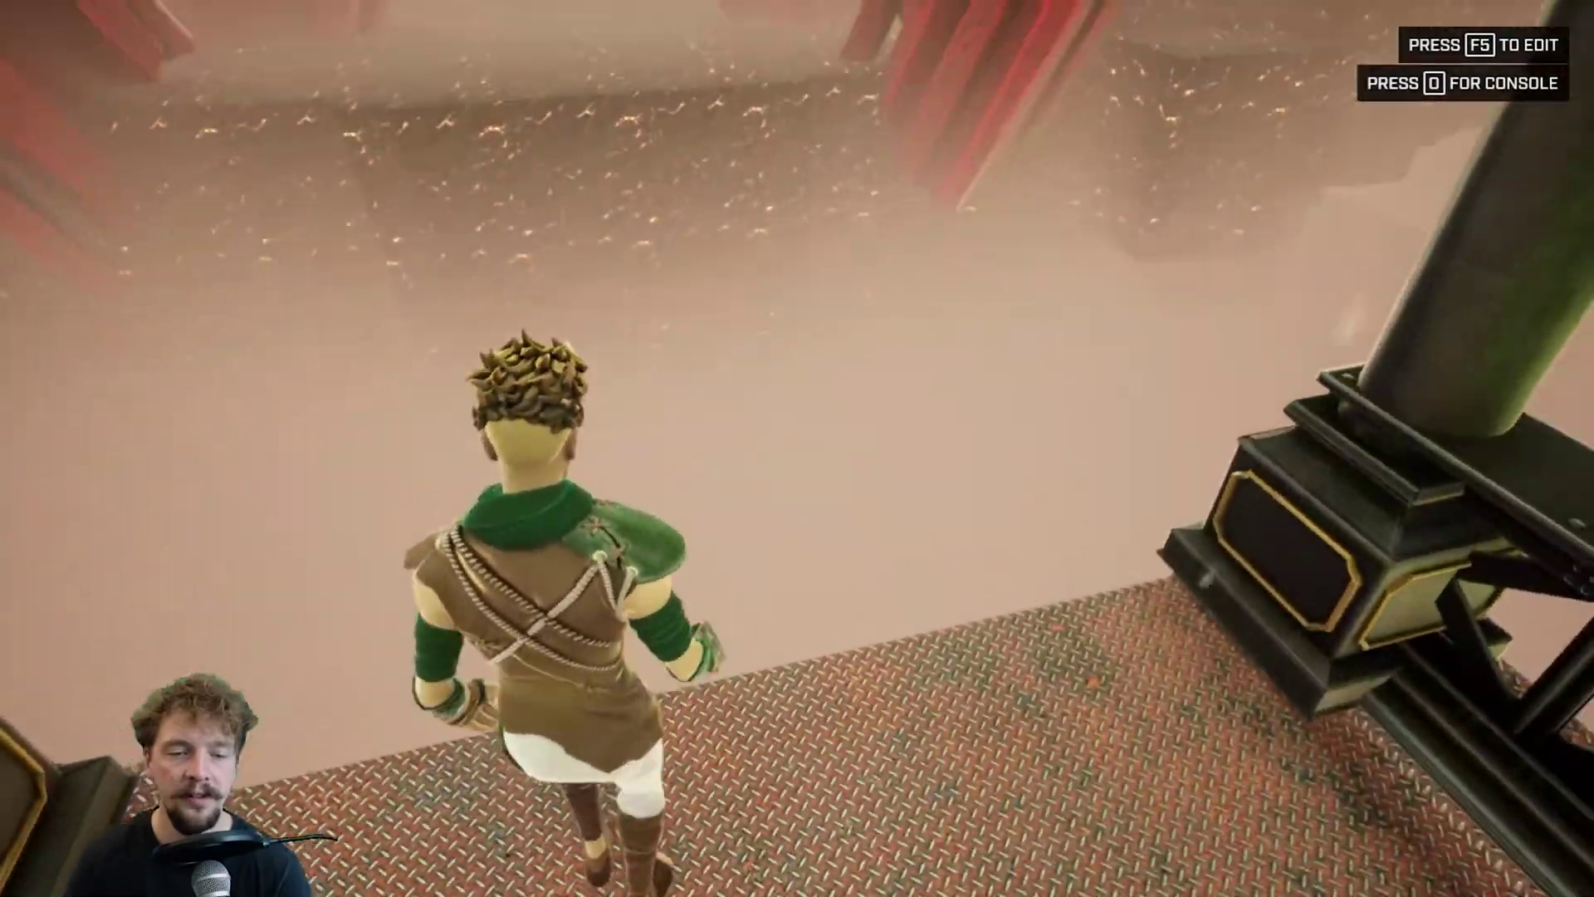
{"action": "key", "text": "w"}
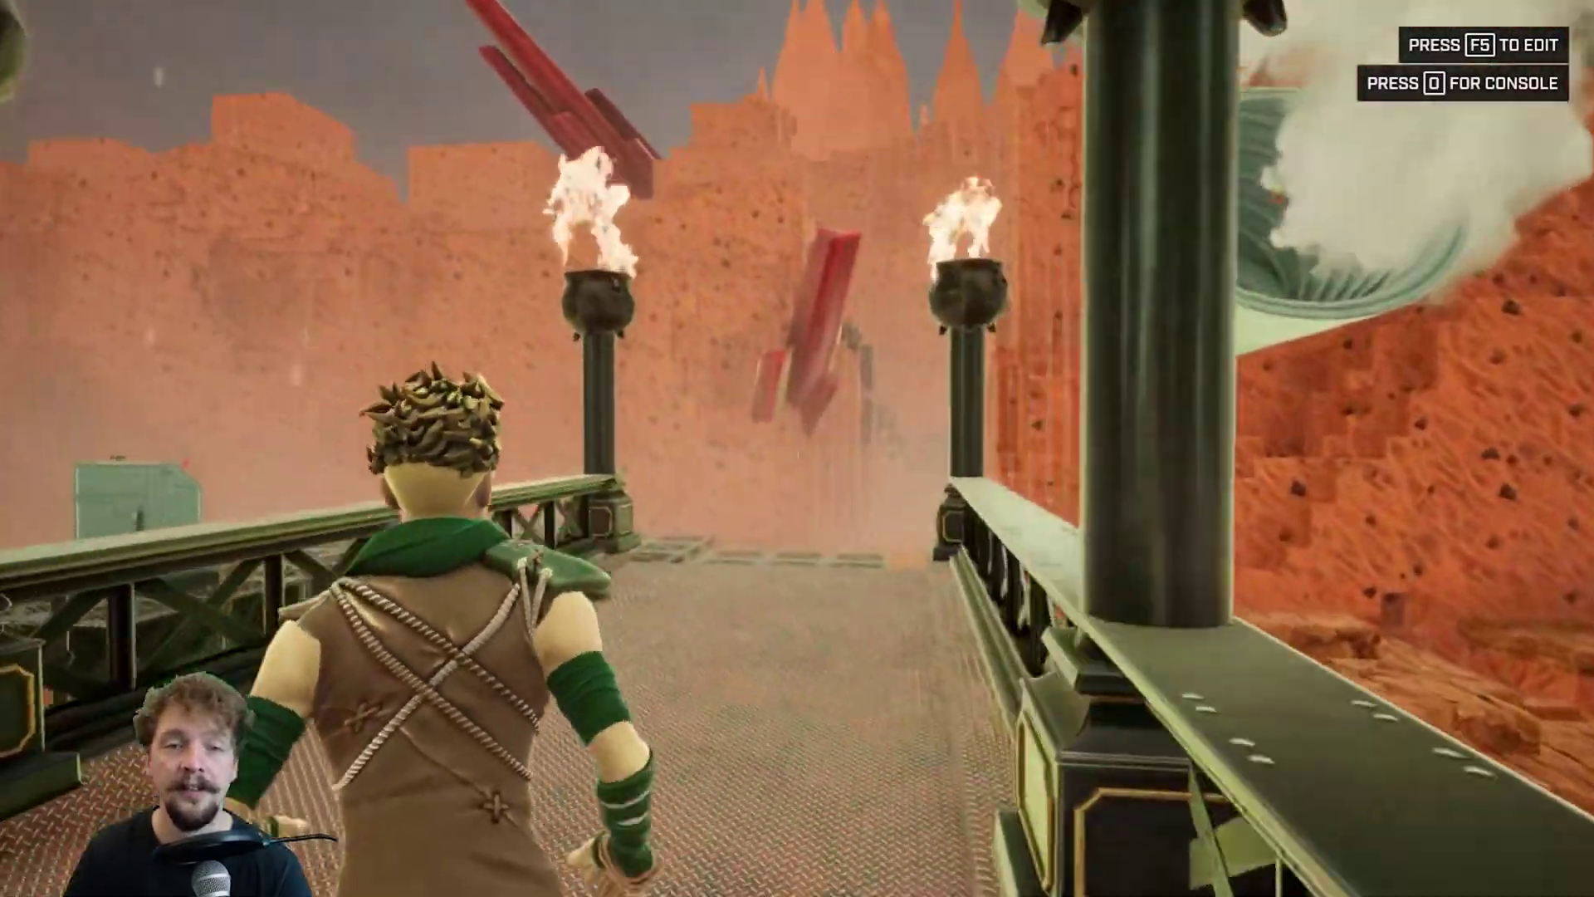
{"action": "key", "text": "w"}
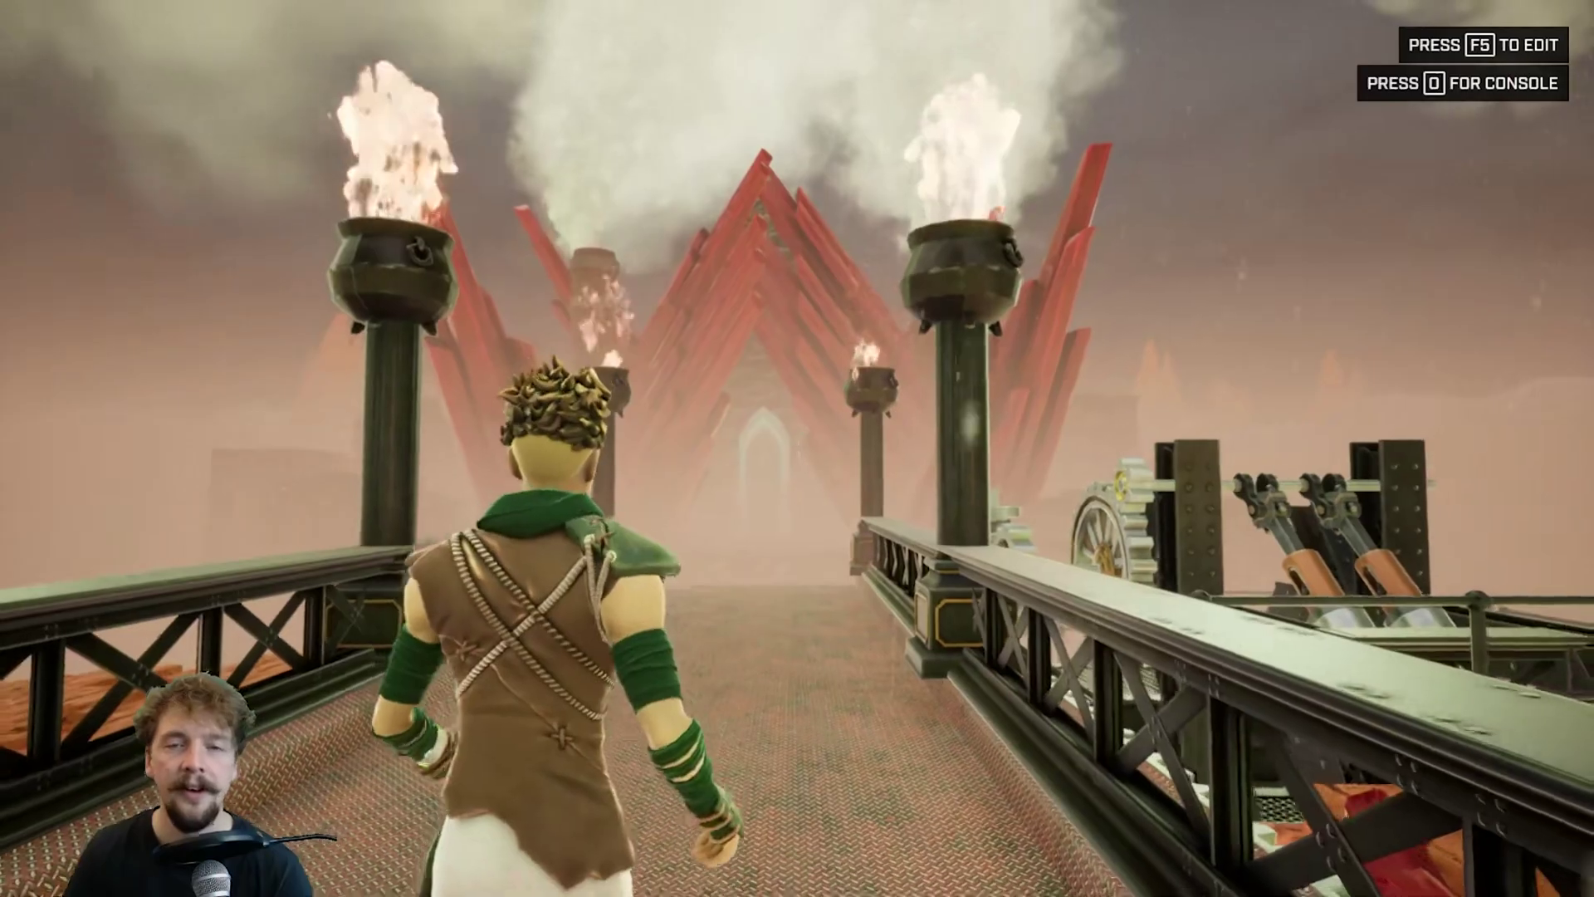
{"action": "key", "text": "w"}
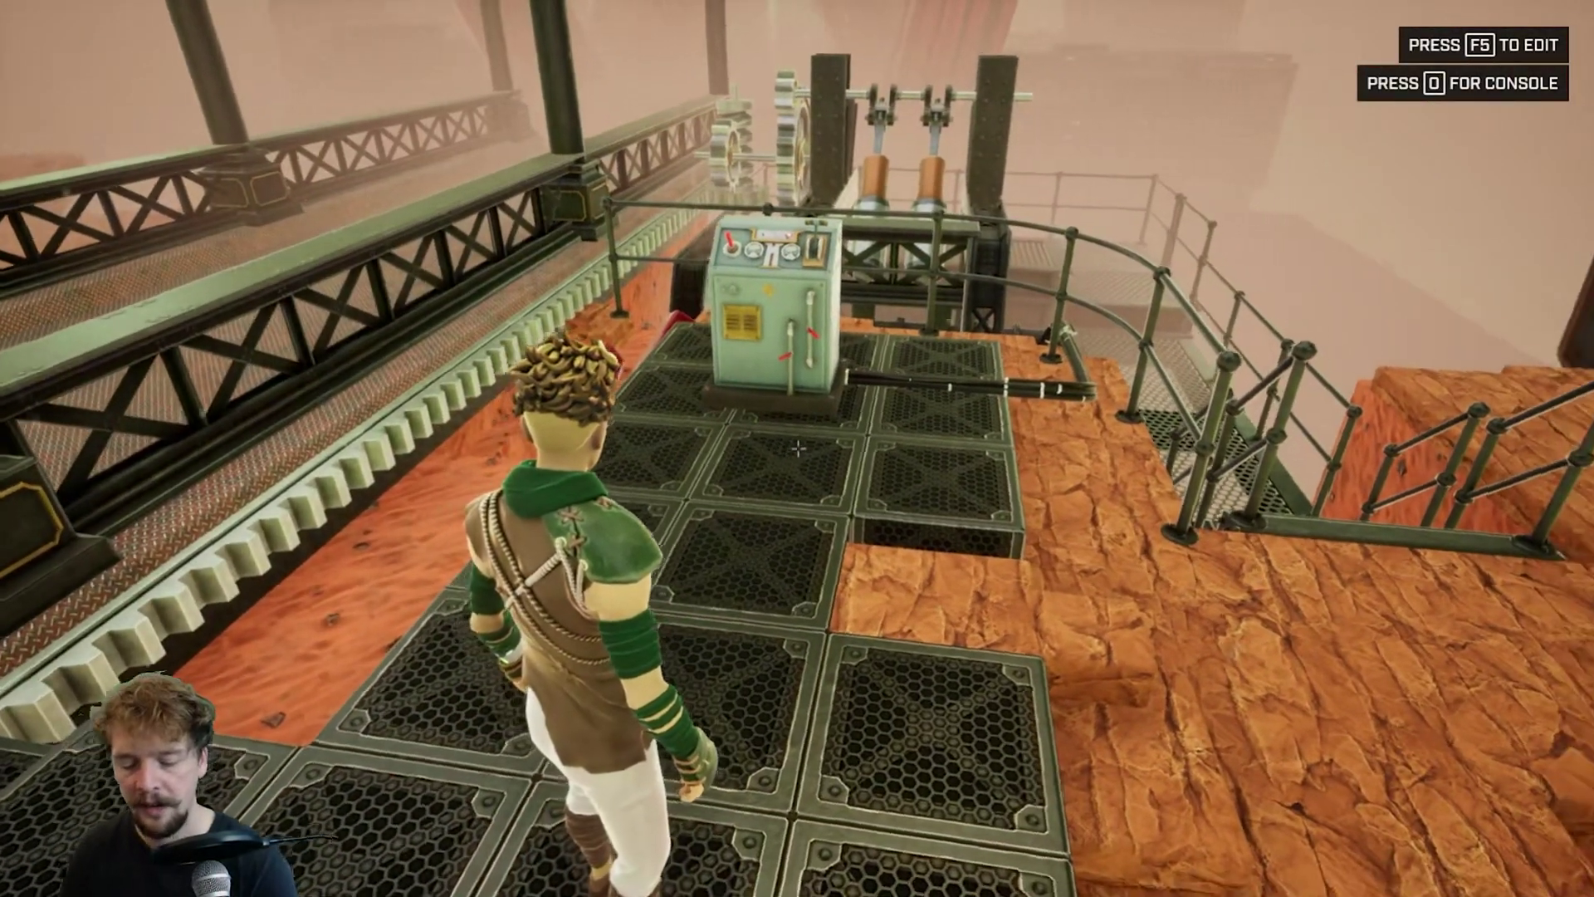
{"action": "key", "text": "F5"}
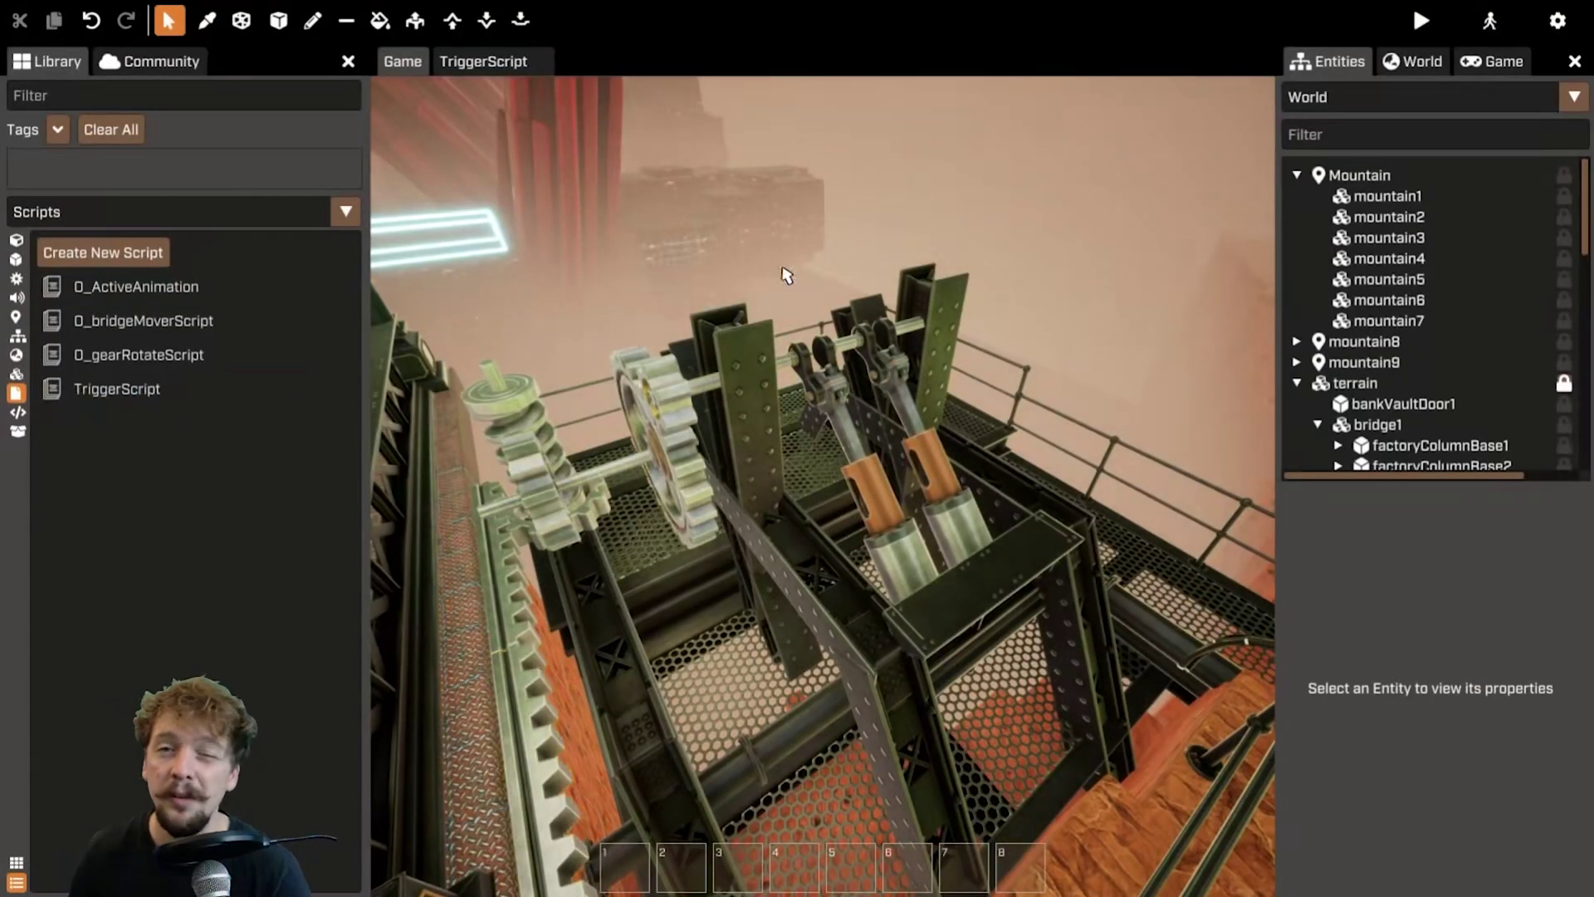
- Select the large piston gearPistonLarge2 on the gear machine beside the bridge
{"action": "right_click_drag", "start_coordinate": [1125, 244], "coordinate": [1120, 257]}
{"action": "scroll", "coordinate": [1129, 241], "scroll_direction": "down", "scroll_amount": 5}
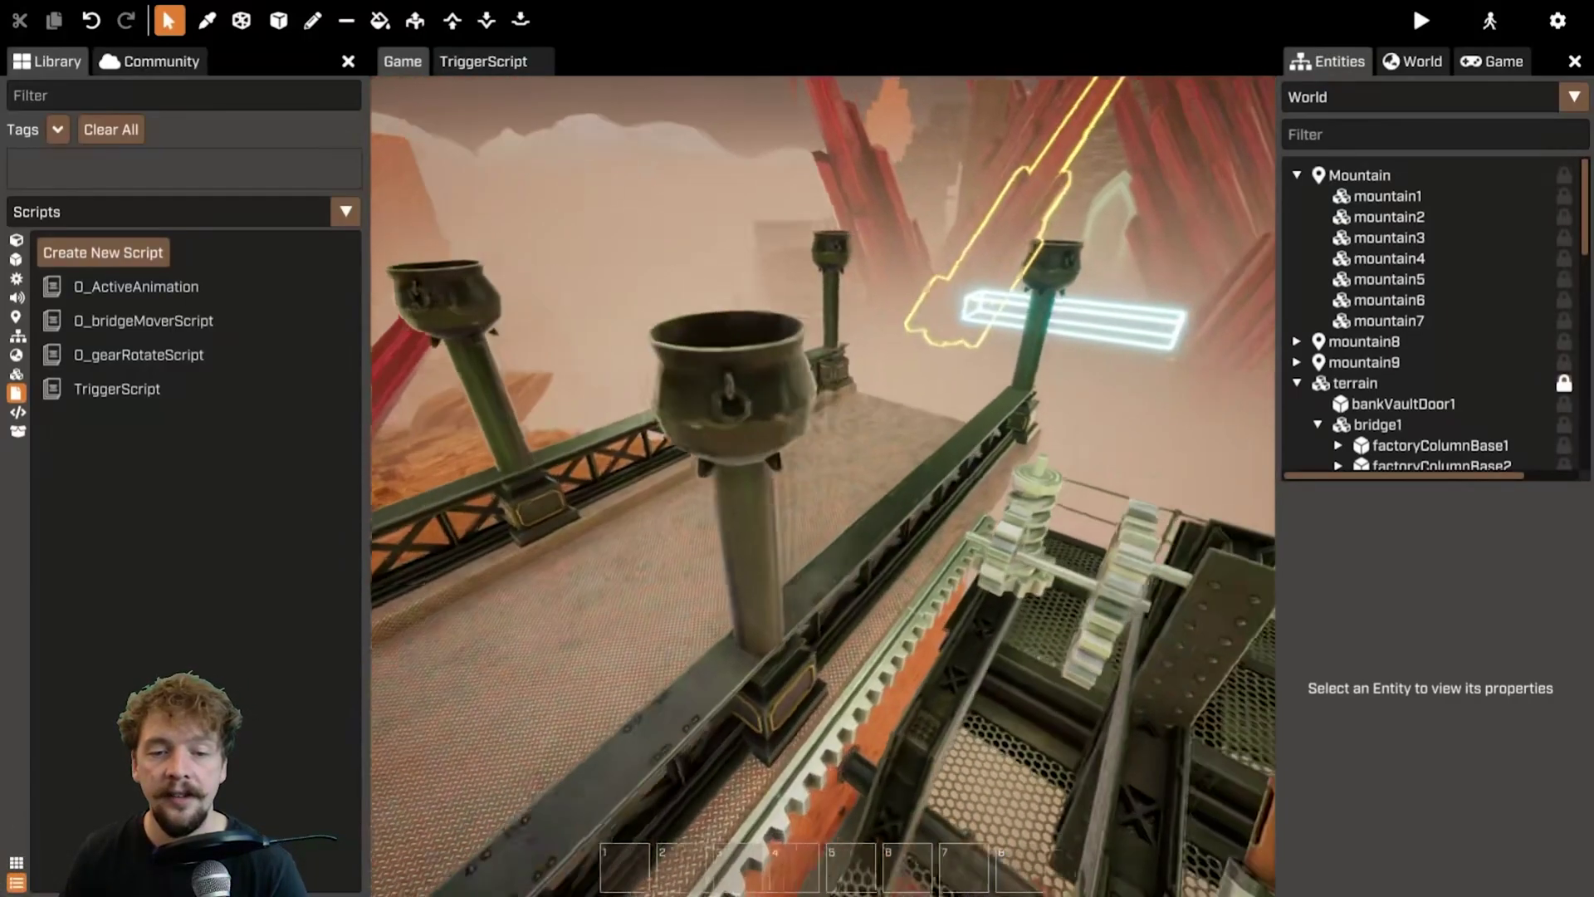
{"action": "scroll", "coordinate": [1010, 235], "scroll_direction": "down", "scroll_amount": 5}
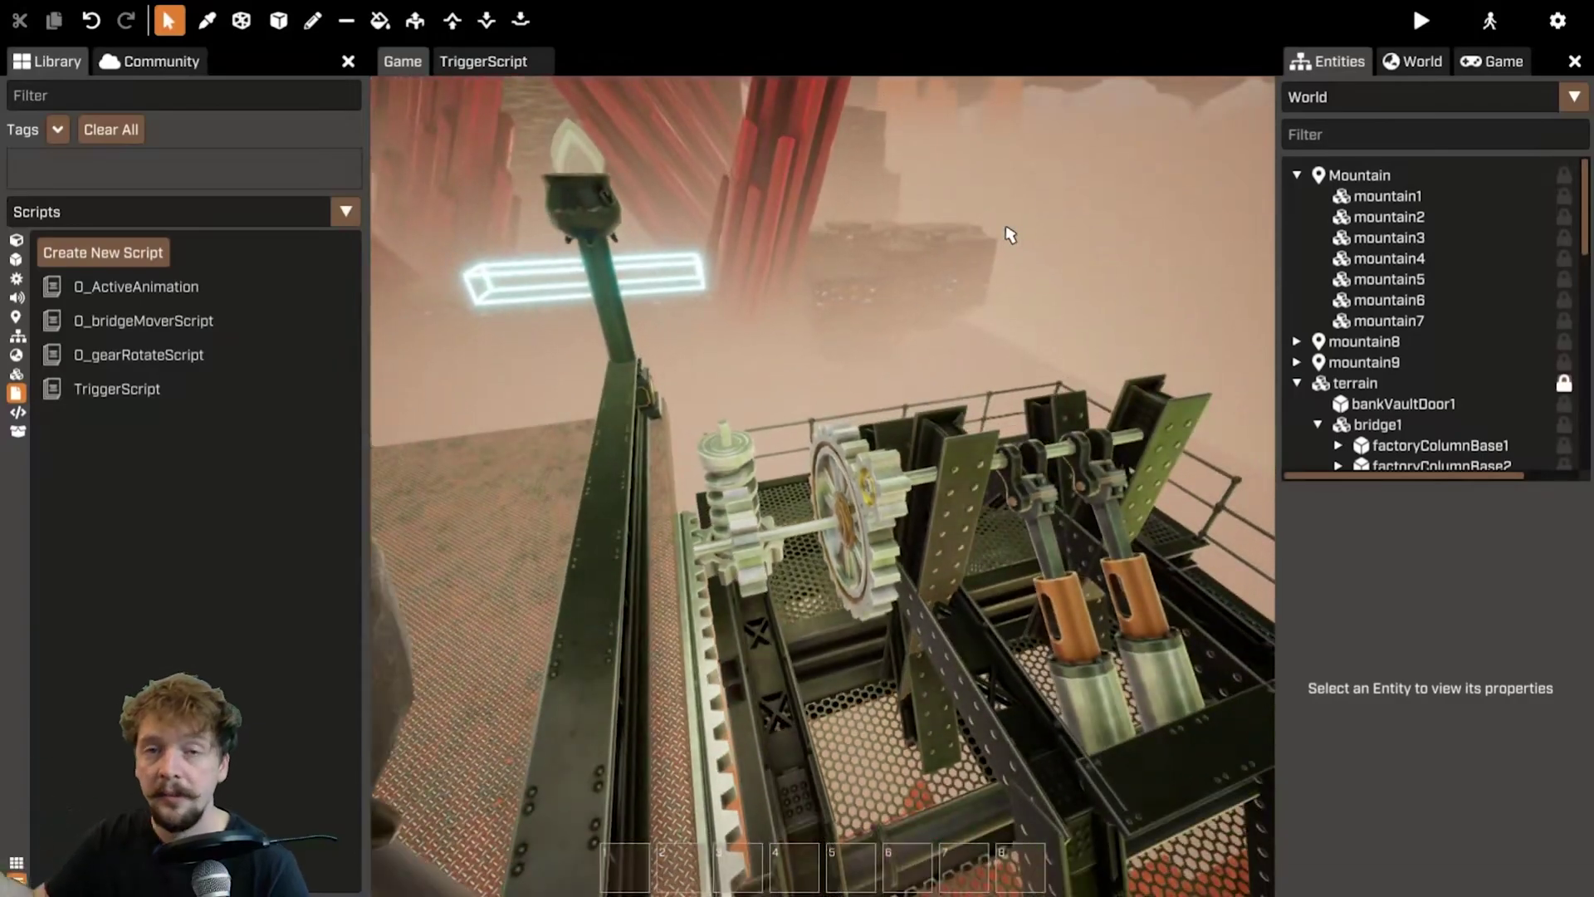
{"action": "right_click_drag", "start_coordinate": [1006, 238], "coordinate": [955, 258]}
{"action": "right_click_drag", "start_coordinate": [1010, 390], "coordinate": [950, 521]}
{"action": "left_click", "coordinate": [950, 523]}
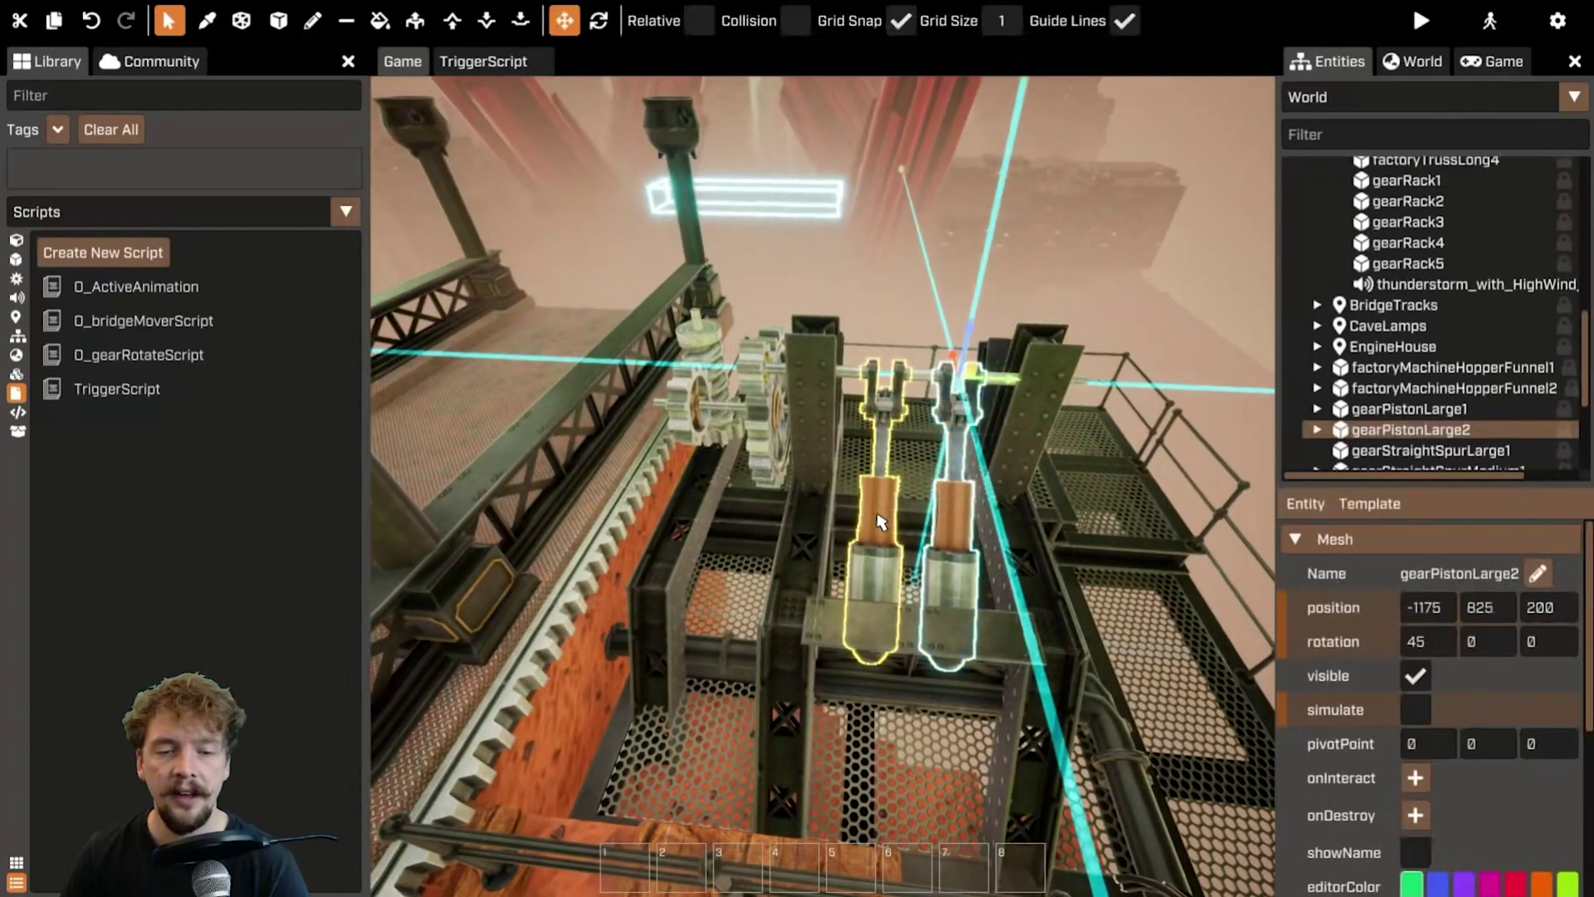
{"action": "left_click", "coordinate": [952, 525]}
{"action": "left_click", "coordinate": [956, 528]}
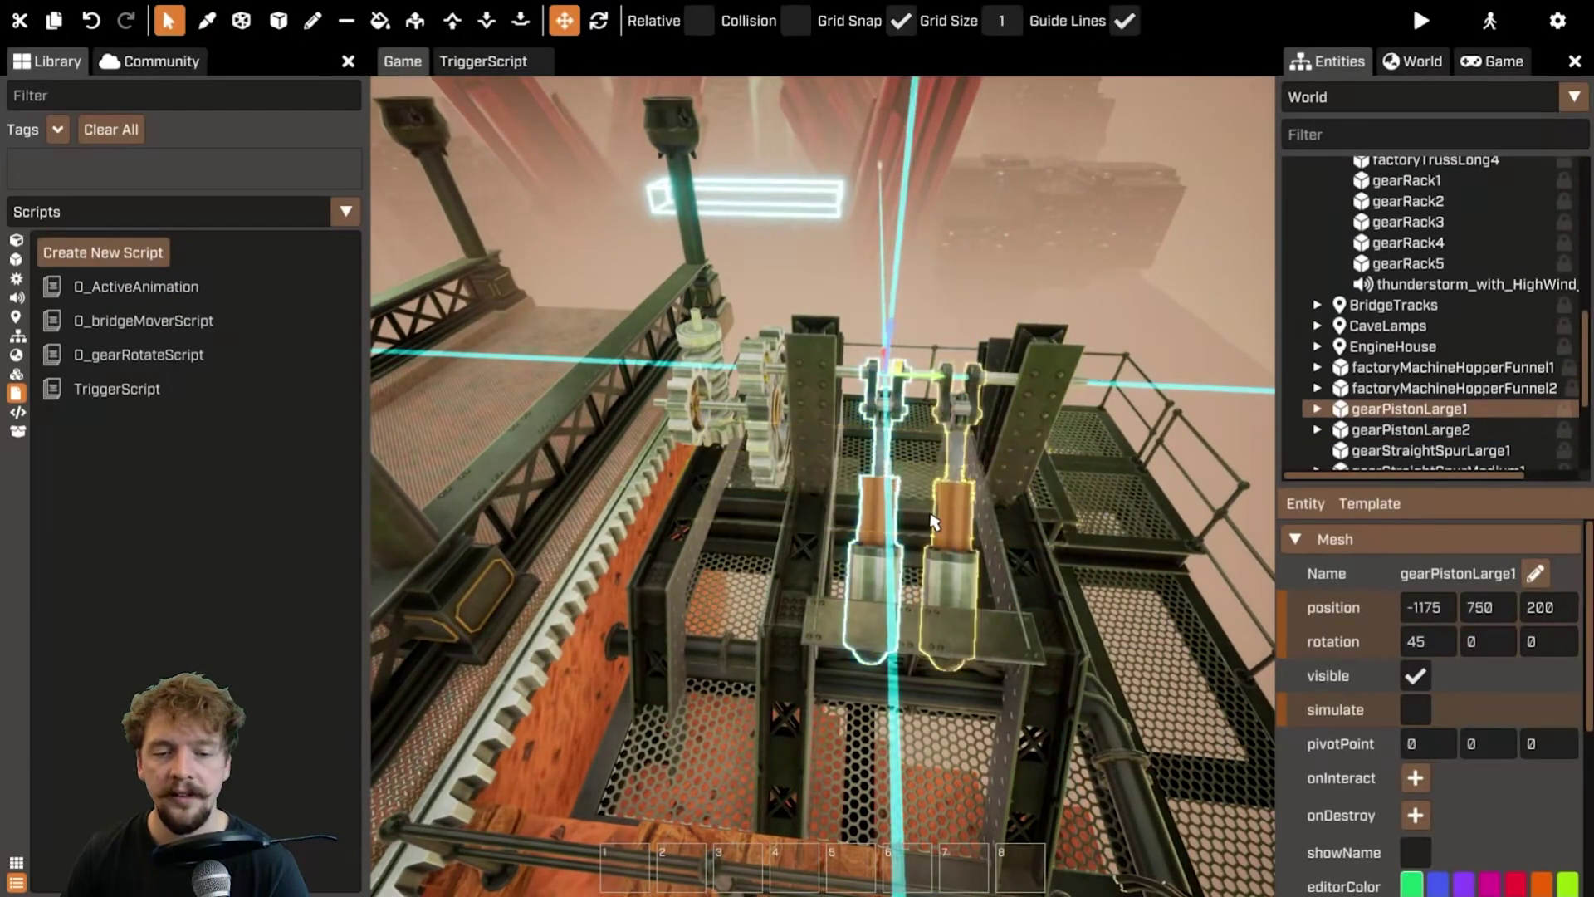
{"action": "left_click", "coordinate": [963, 532]}
- Check which animation names the mesh of gearPistonLarge2 offers
{"action": "right_click_drag", "start_coordinate": [966, 532], "coordinate": [1270, 631]}
{"action": "scroll", "coordinate": [1569, 674], "scroll_direction": "down", "scroll_amount": 2}
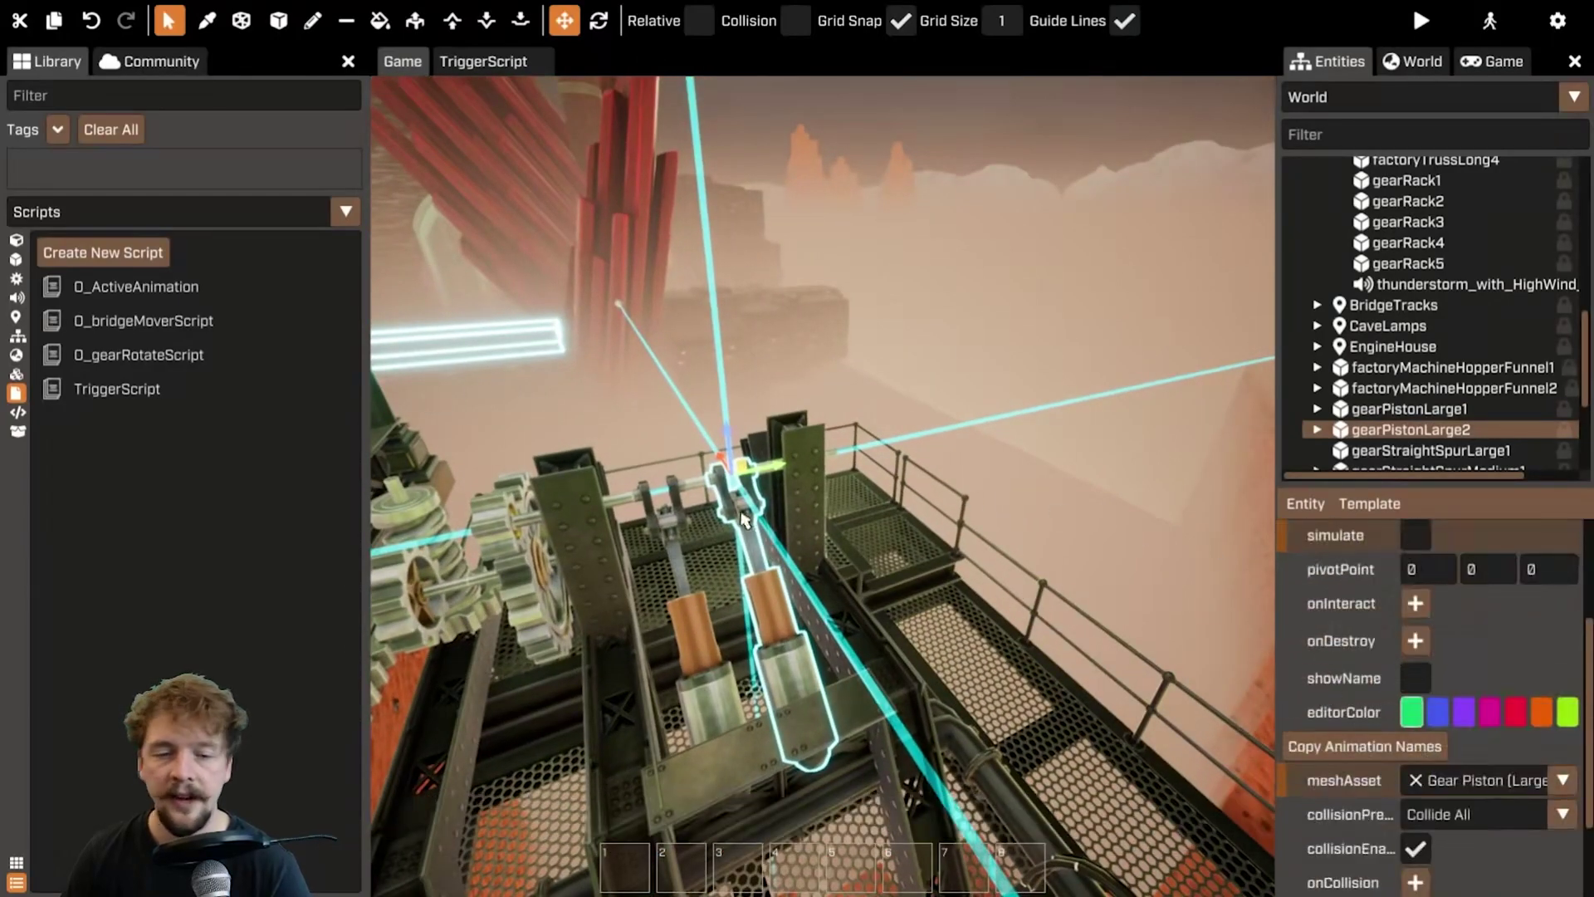
{"action": "key", "text": "s"}
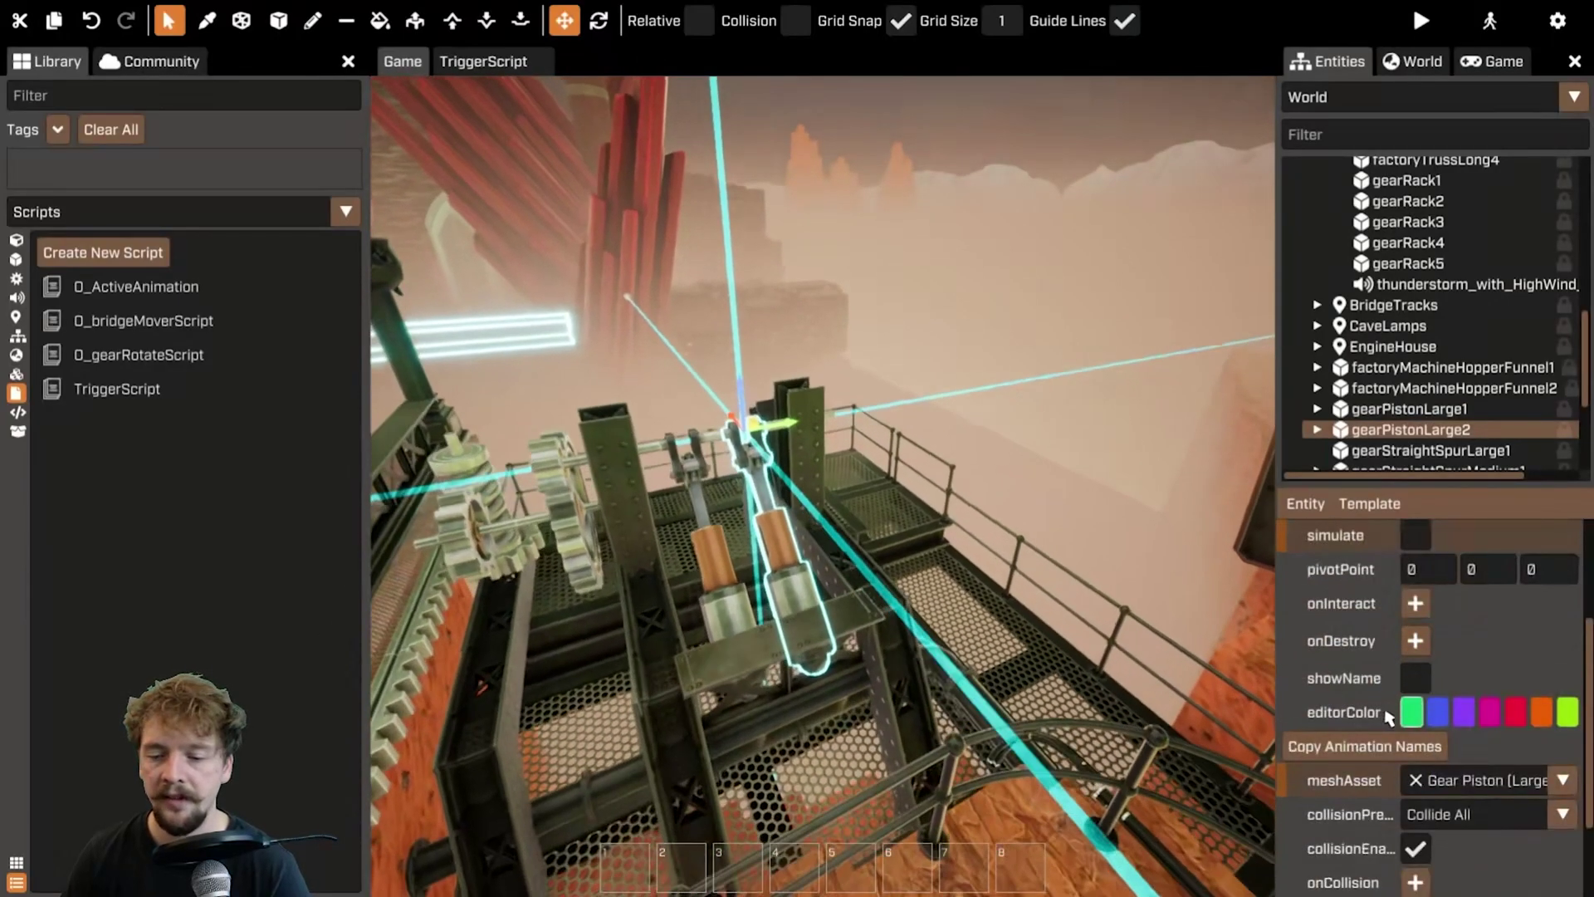
{"action": "left_click", "coordinate": [1346, 751]}
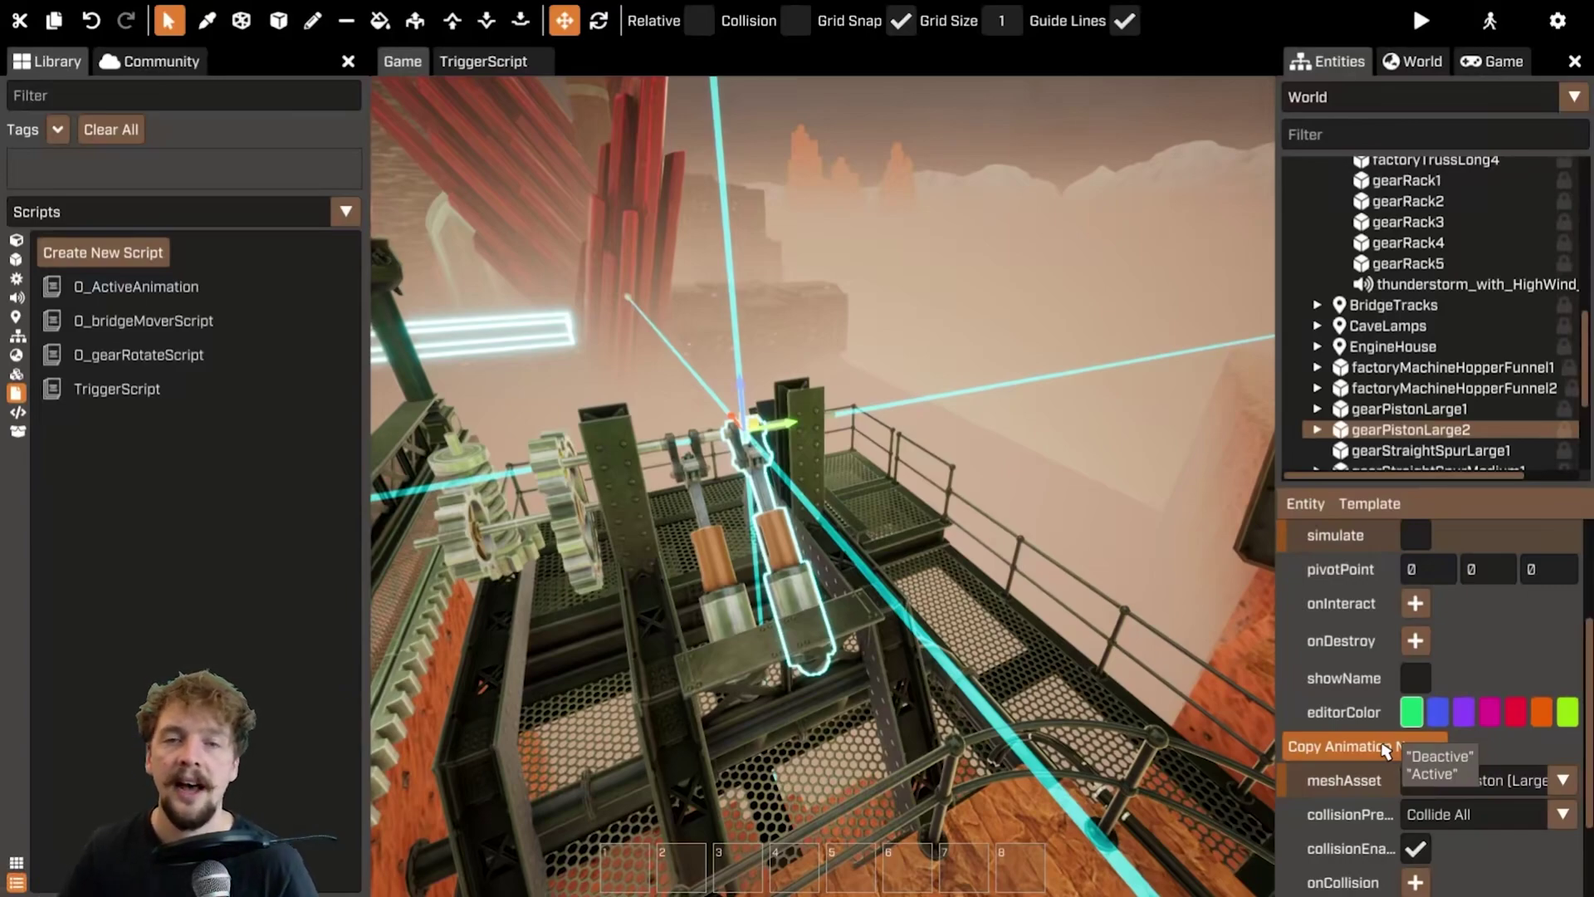
{"action": "scroll", "coordinate": [1361, 743], "scroll_direction": "down", "scroll_amount": 2}
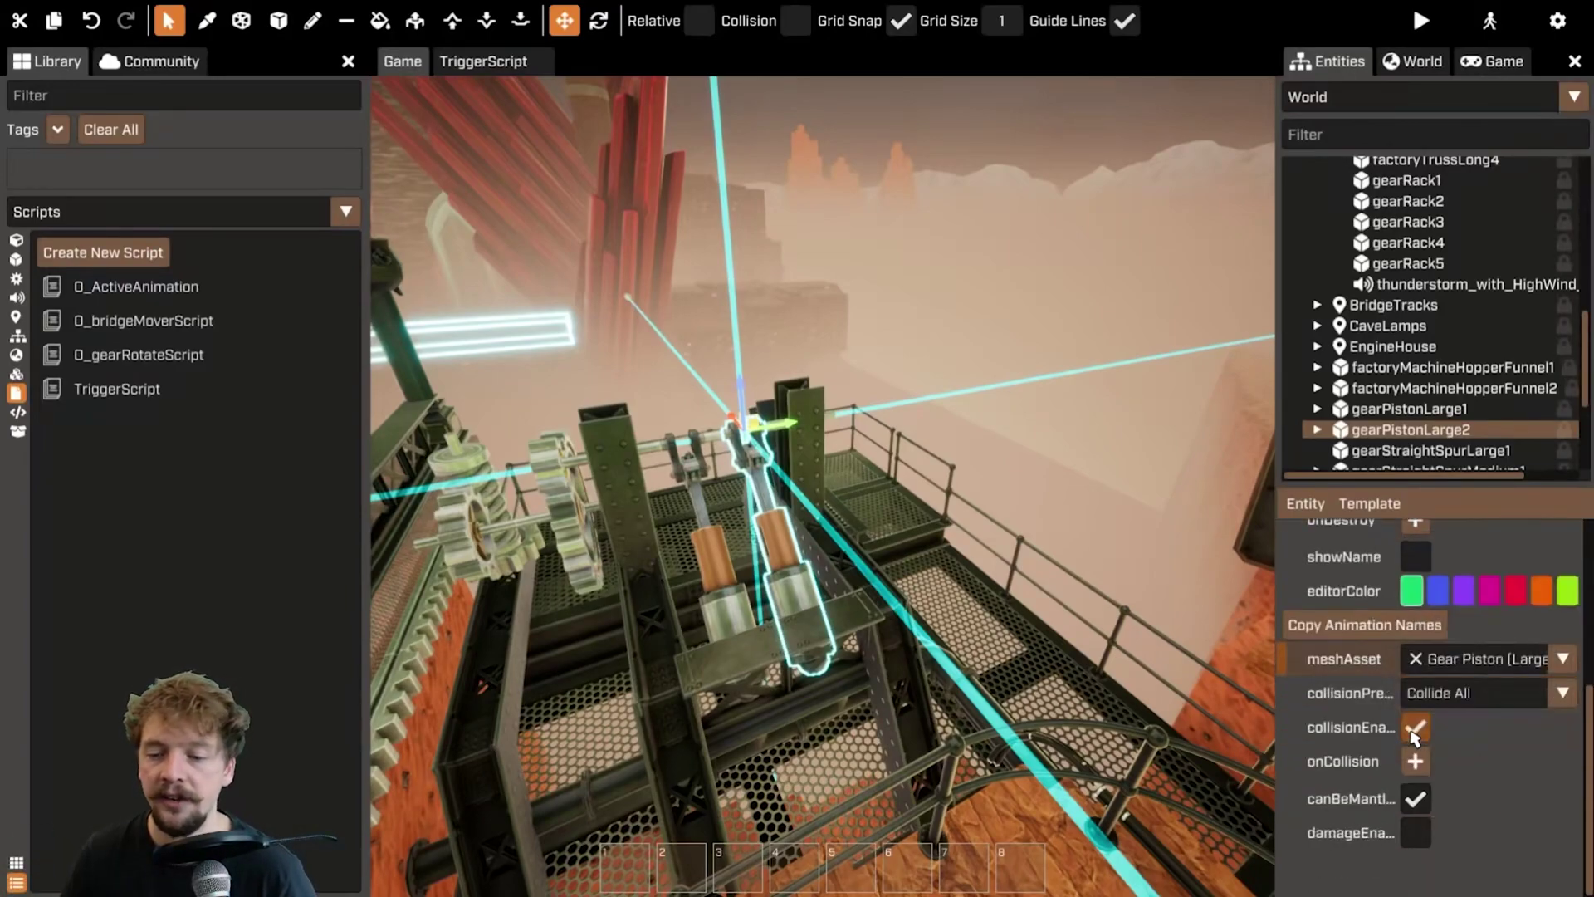
- Attach a new script named ActiveAnimationScript to gearPistonLarge2
{"action": "left_click", "coordinate": [712, 581]}
{"action": "left_click", "coordinate": [772, 569]}
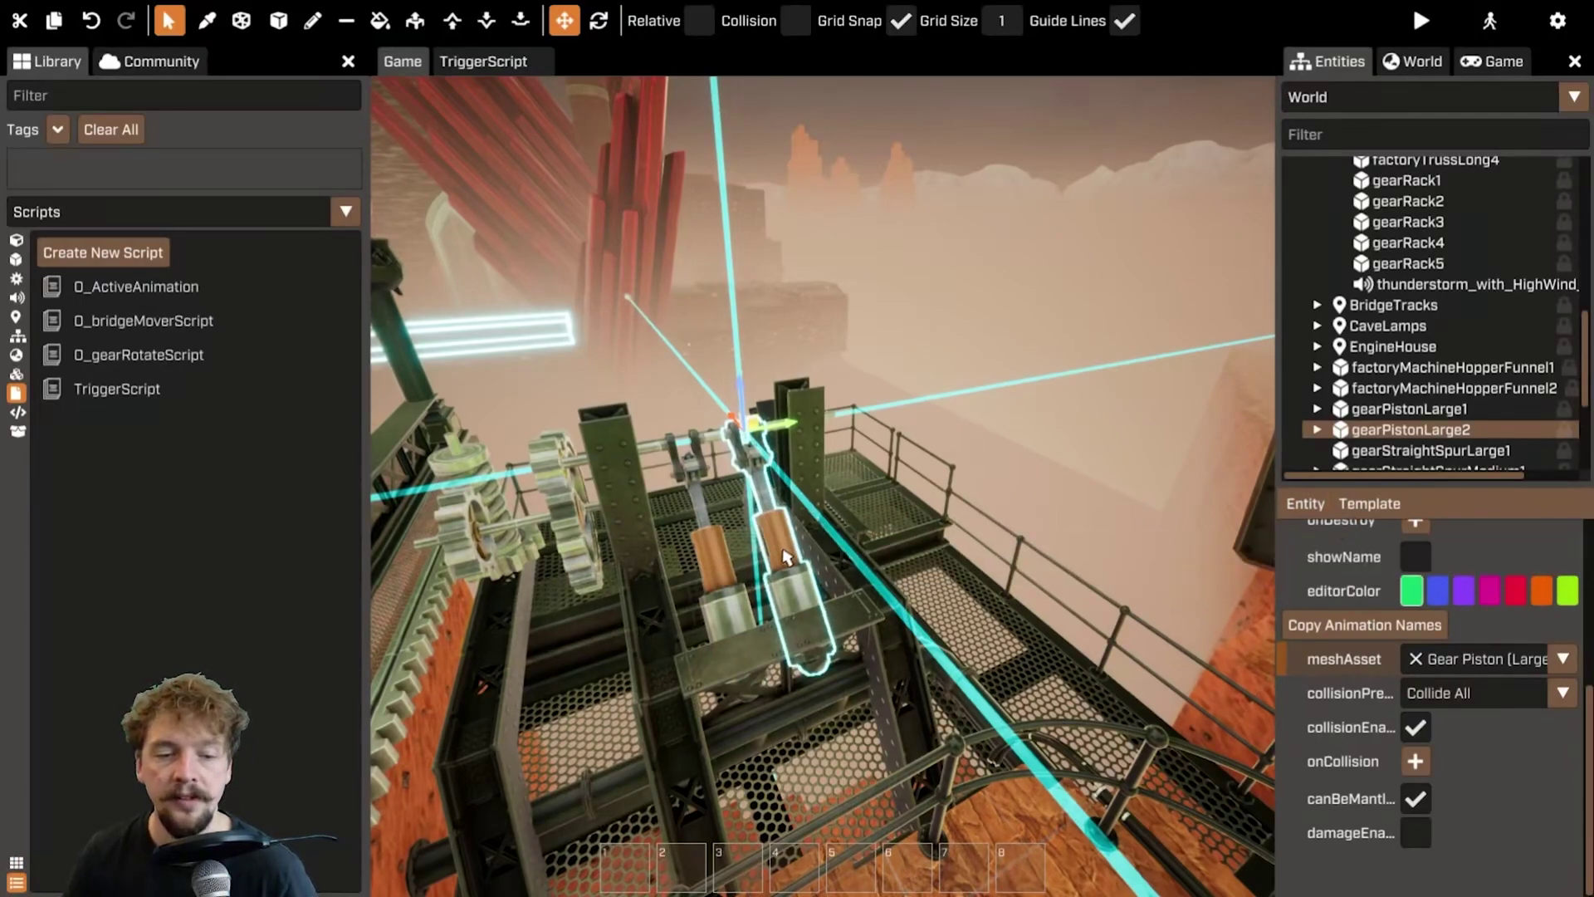
{"action": "left_click", "coordinate": [1309, 504]}
{"action": "mouse_move", "coordinate": [1403, 532]}
{"action": "mouse_move", "coordinate": [1439, 567]}
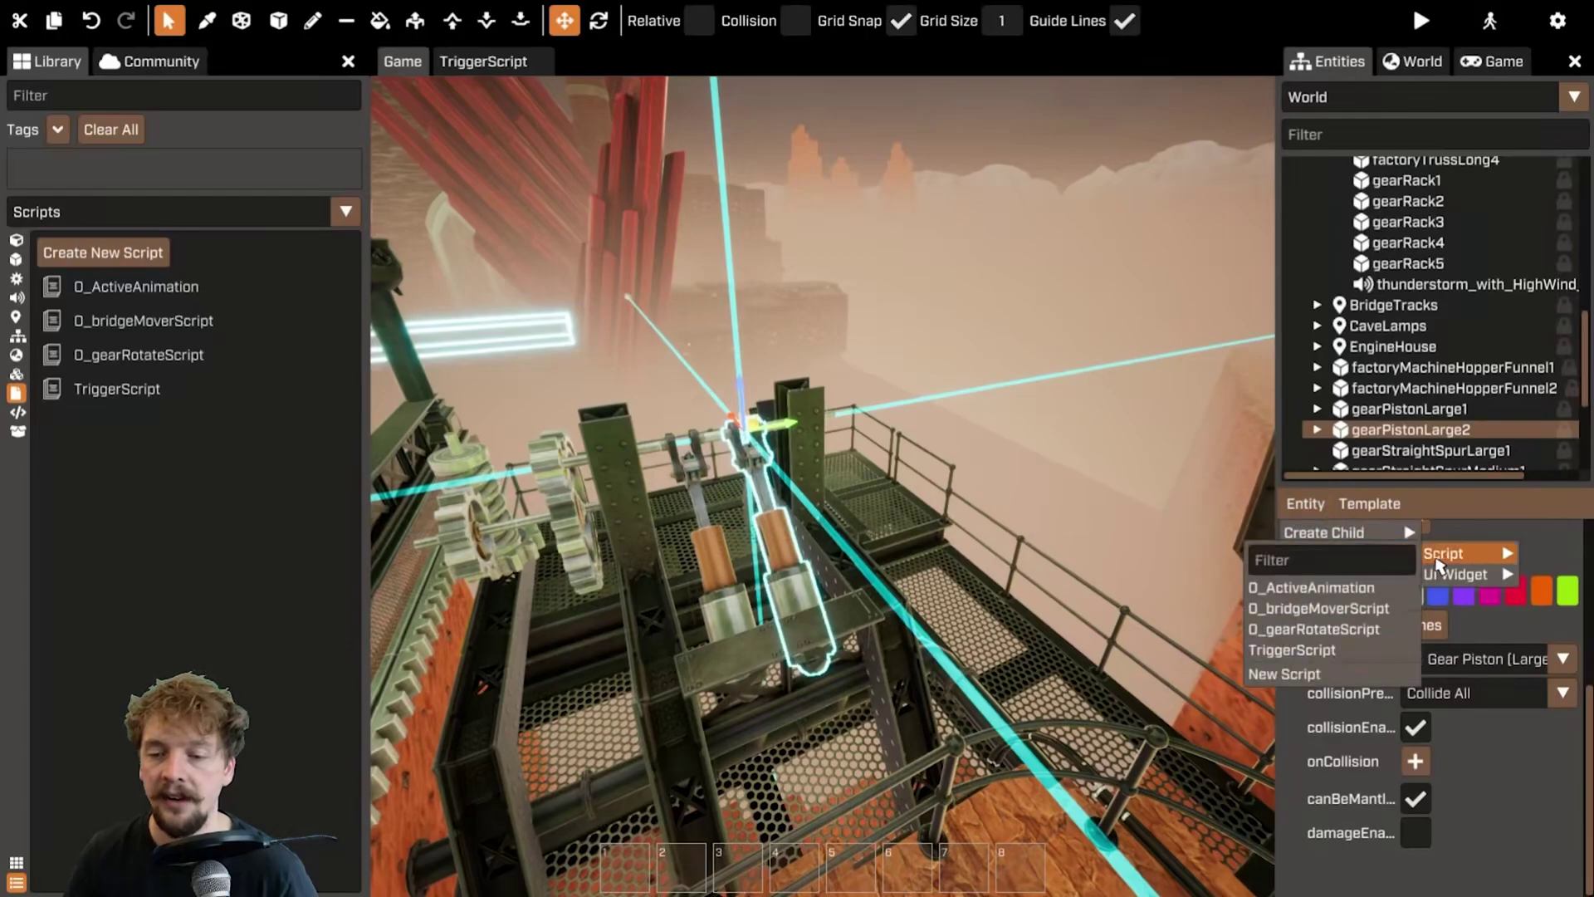
{"action": "left_click", "coordinate": [1328, 673]}
{"action": "type", "text": "ActiveAnimationScri"}
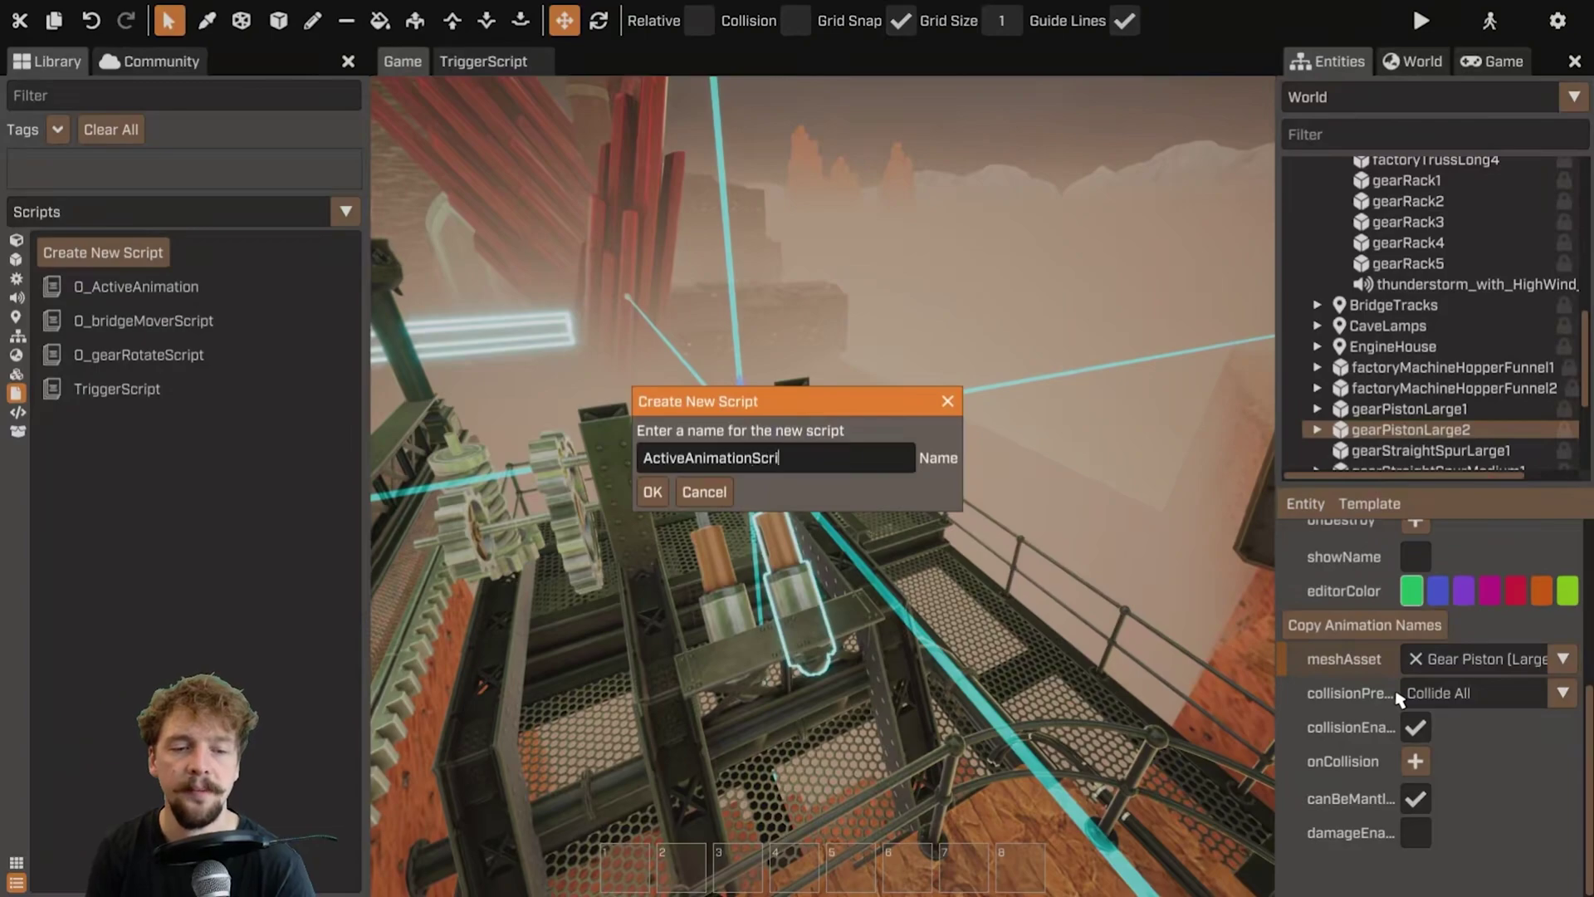
{"action": "type", "text": "pt"}
{"action": "key", "text": "Return"}
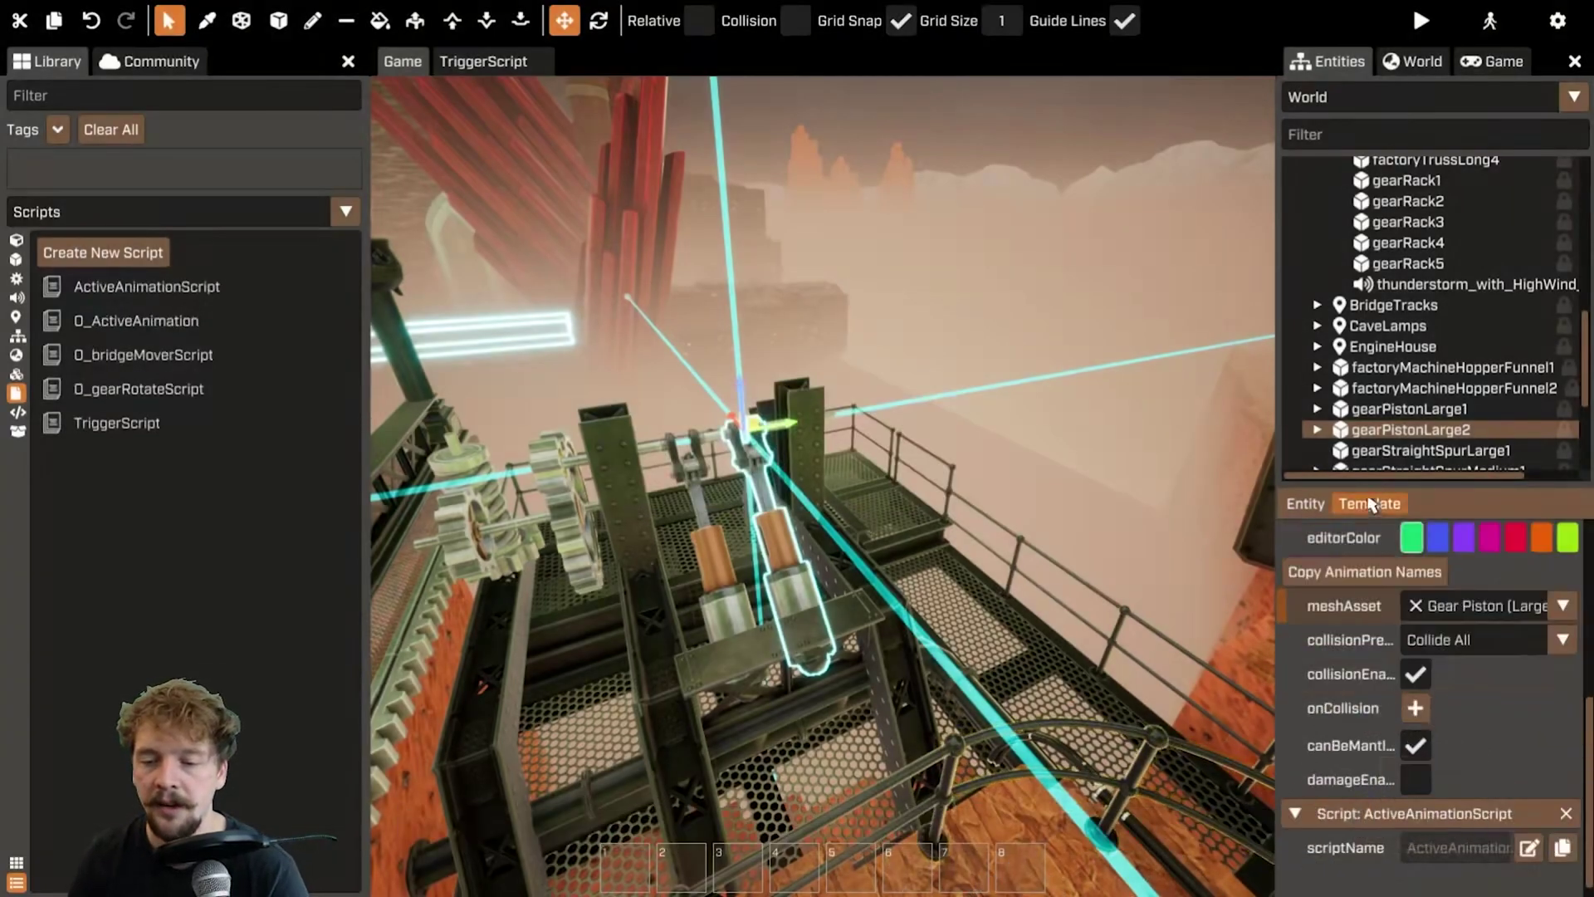
- Open ActiveAnimationScript for editing and add the line self:GetEntity() inside its Init function
{"action": "left_click", "coordinate": [1528, 848]}
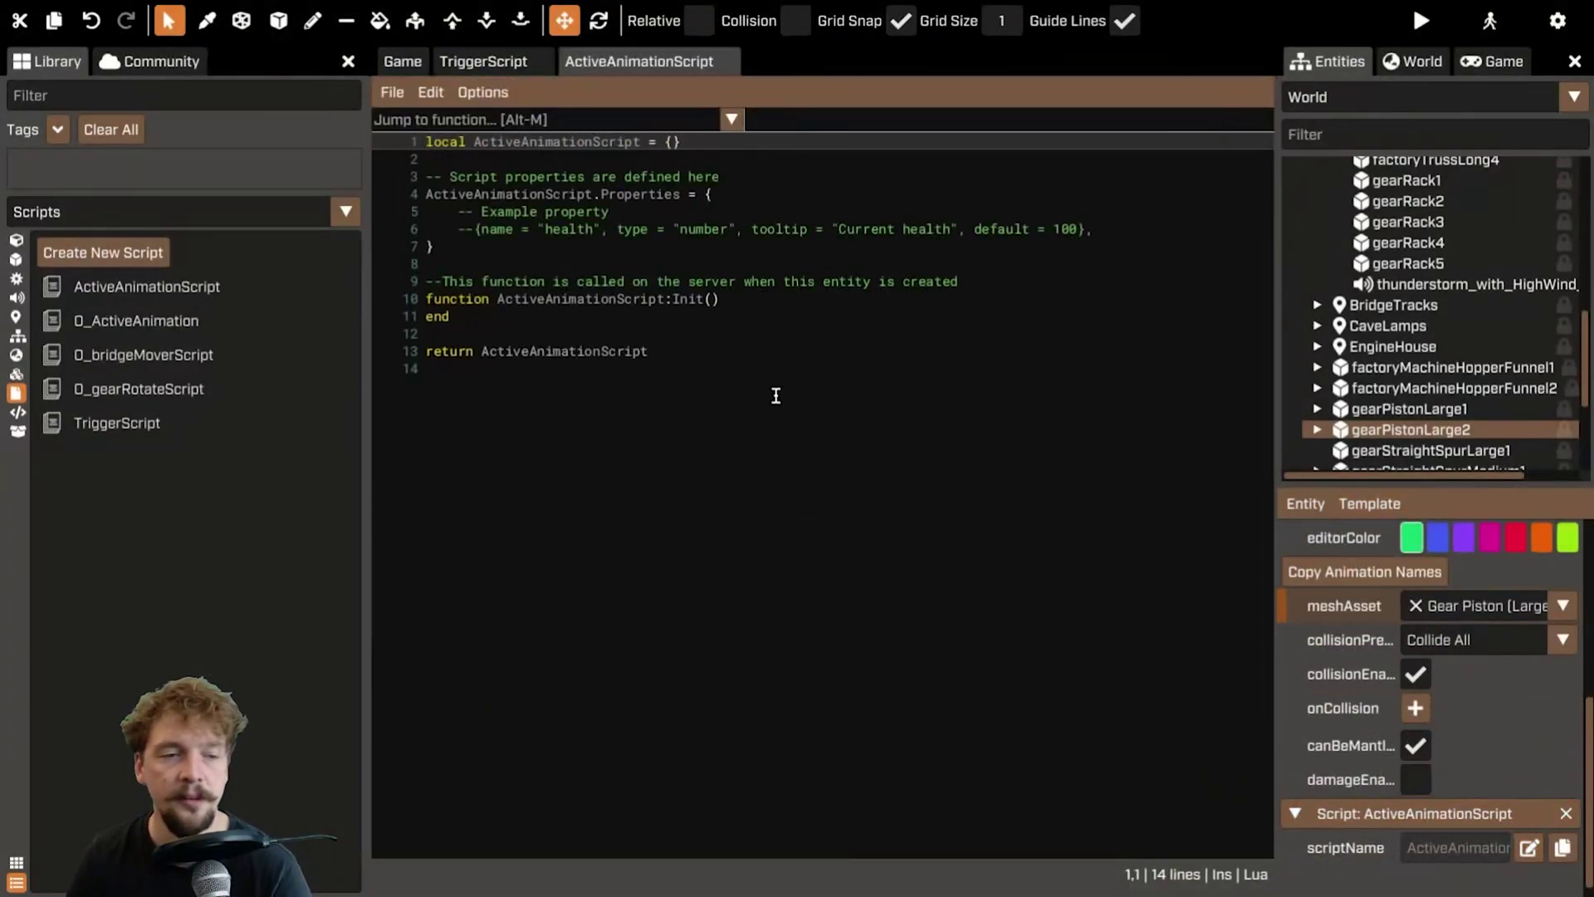
{"action": "left_click", "coordinate": [784, 297]}
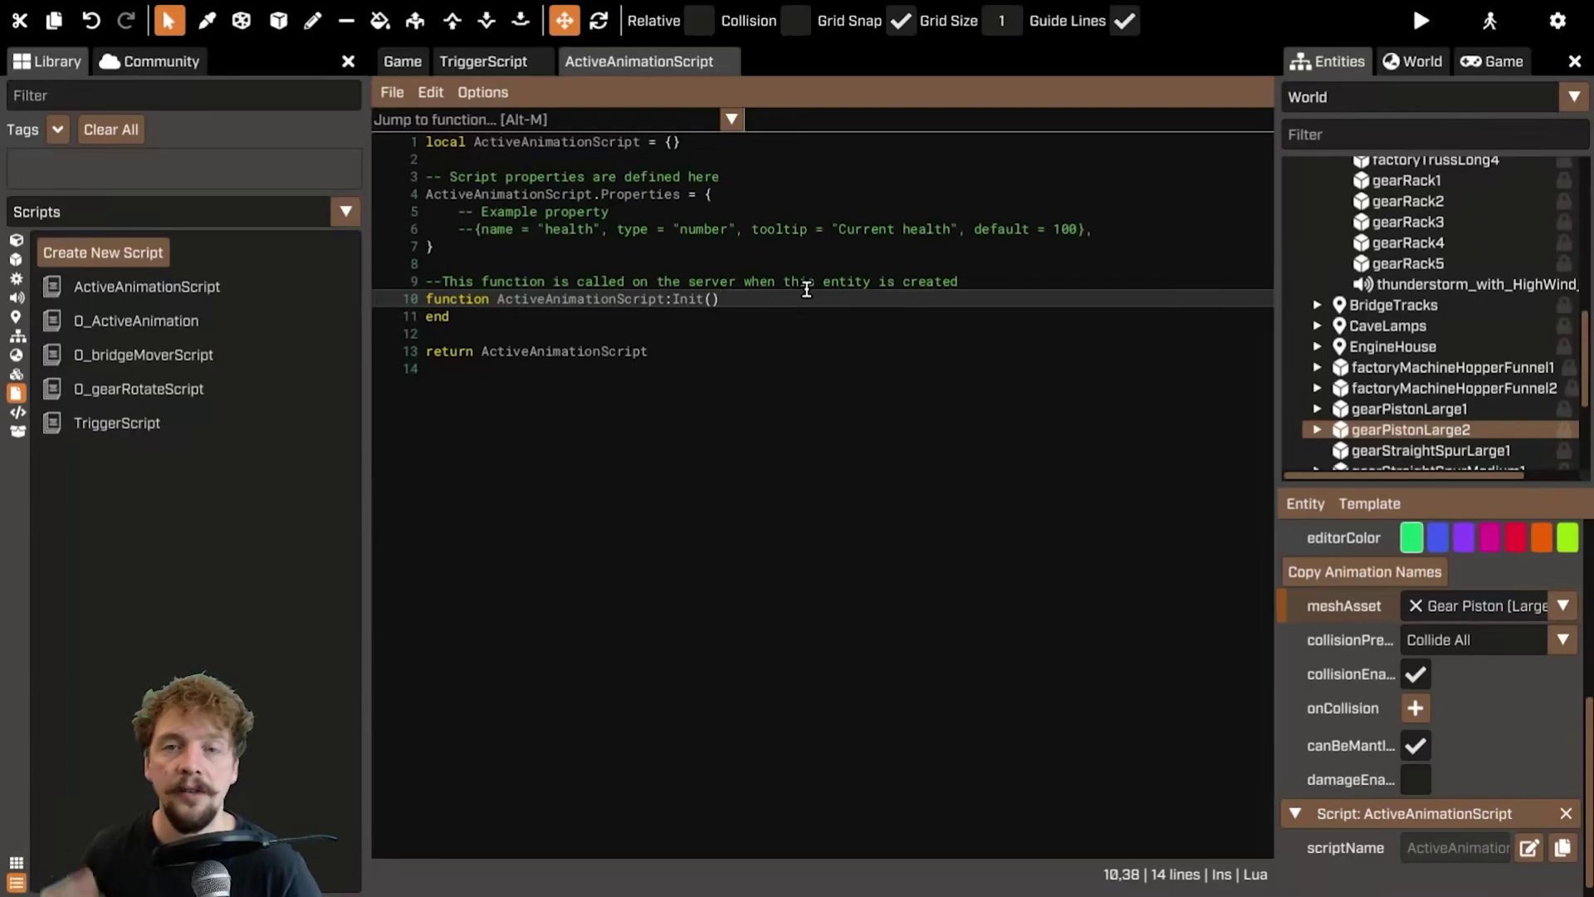
{"action": "key", "text": "Return"}
{"action": "key", "text": "Tab"}
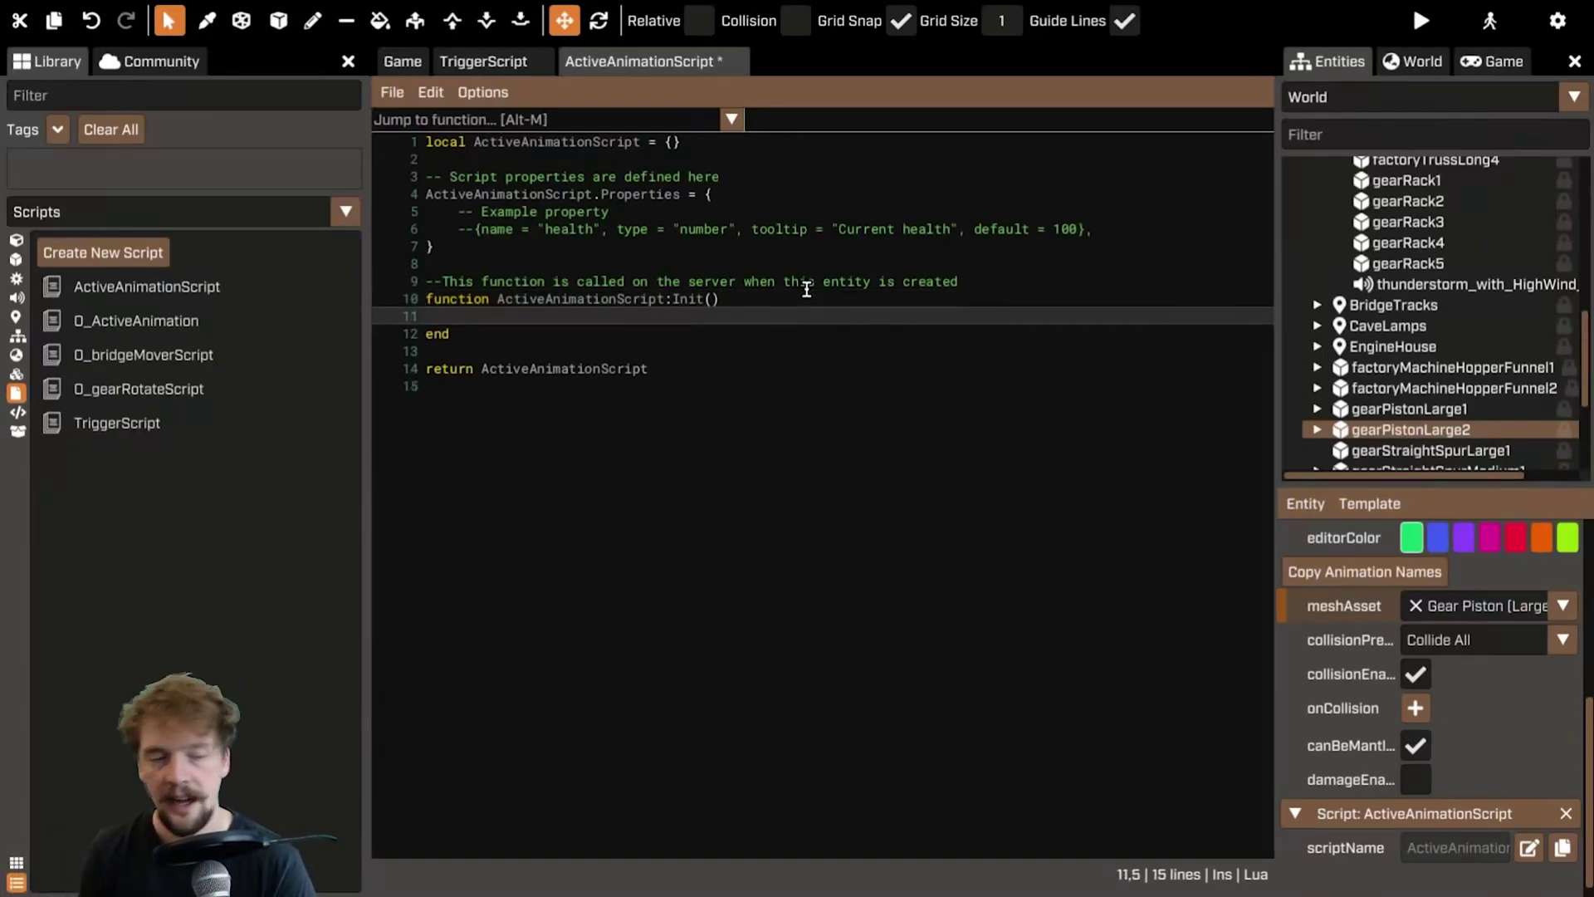
{"action": "type", "text": "self:"}
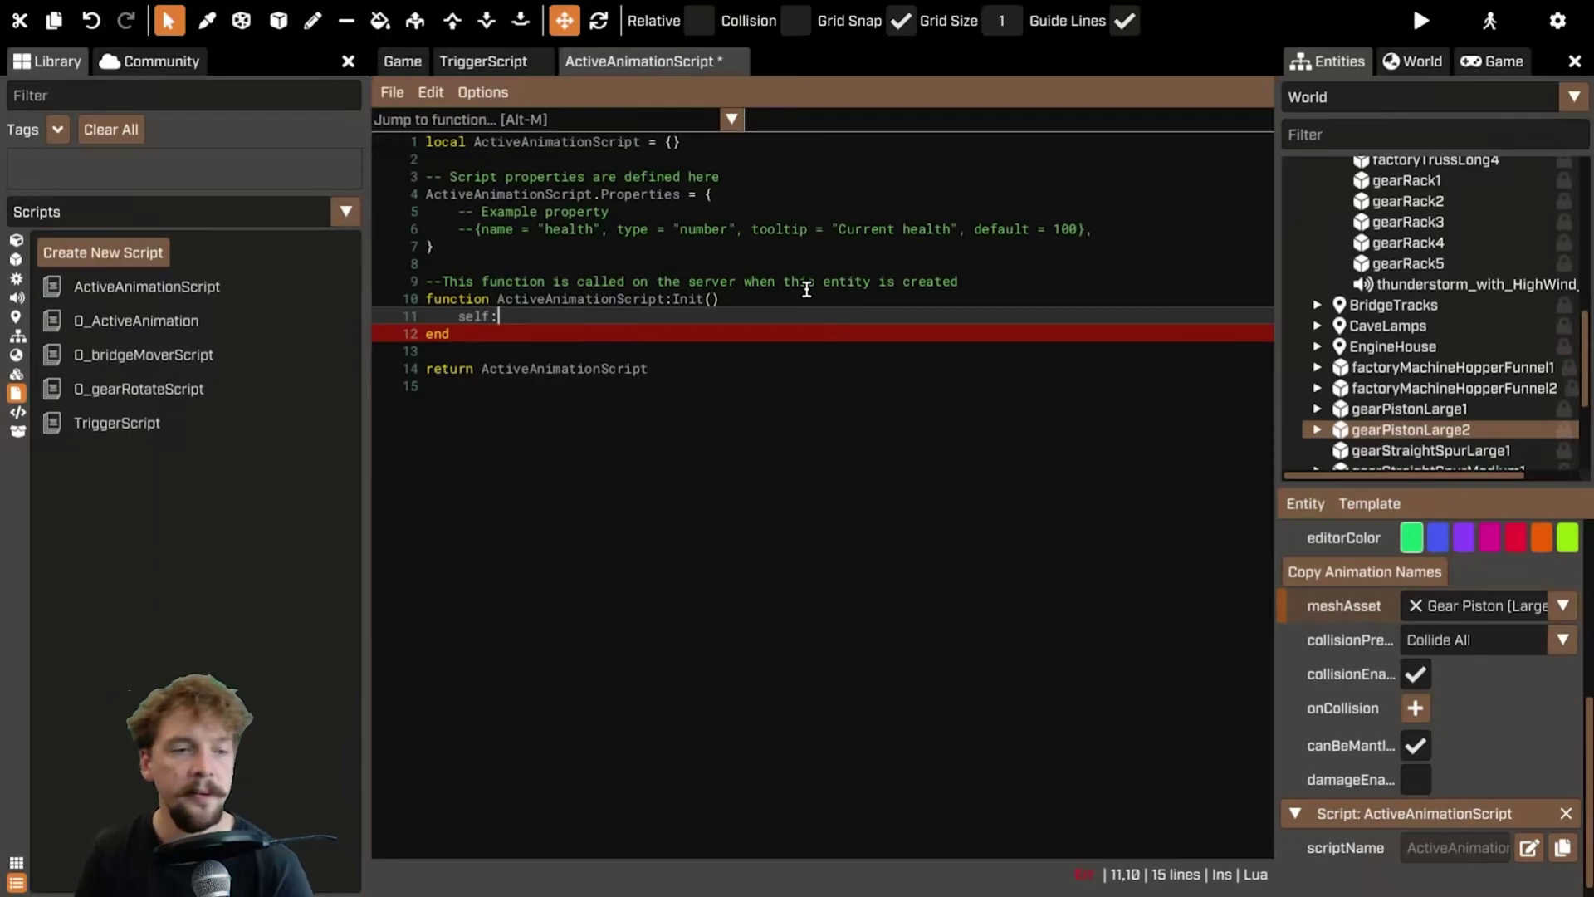
{"action": "type", "text": "GetEnt"}
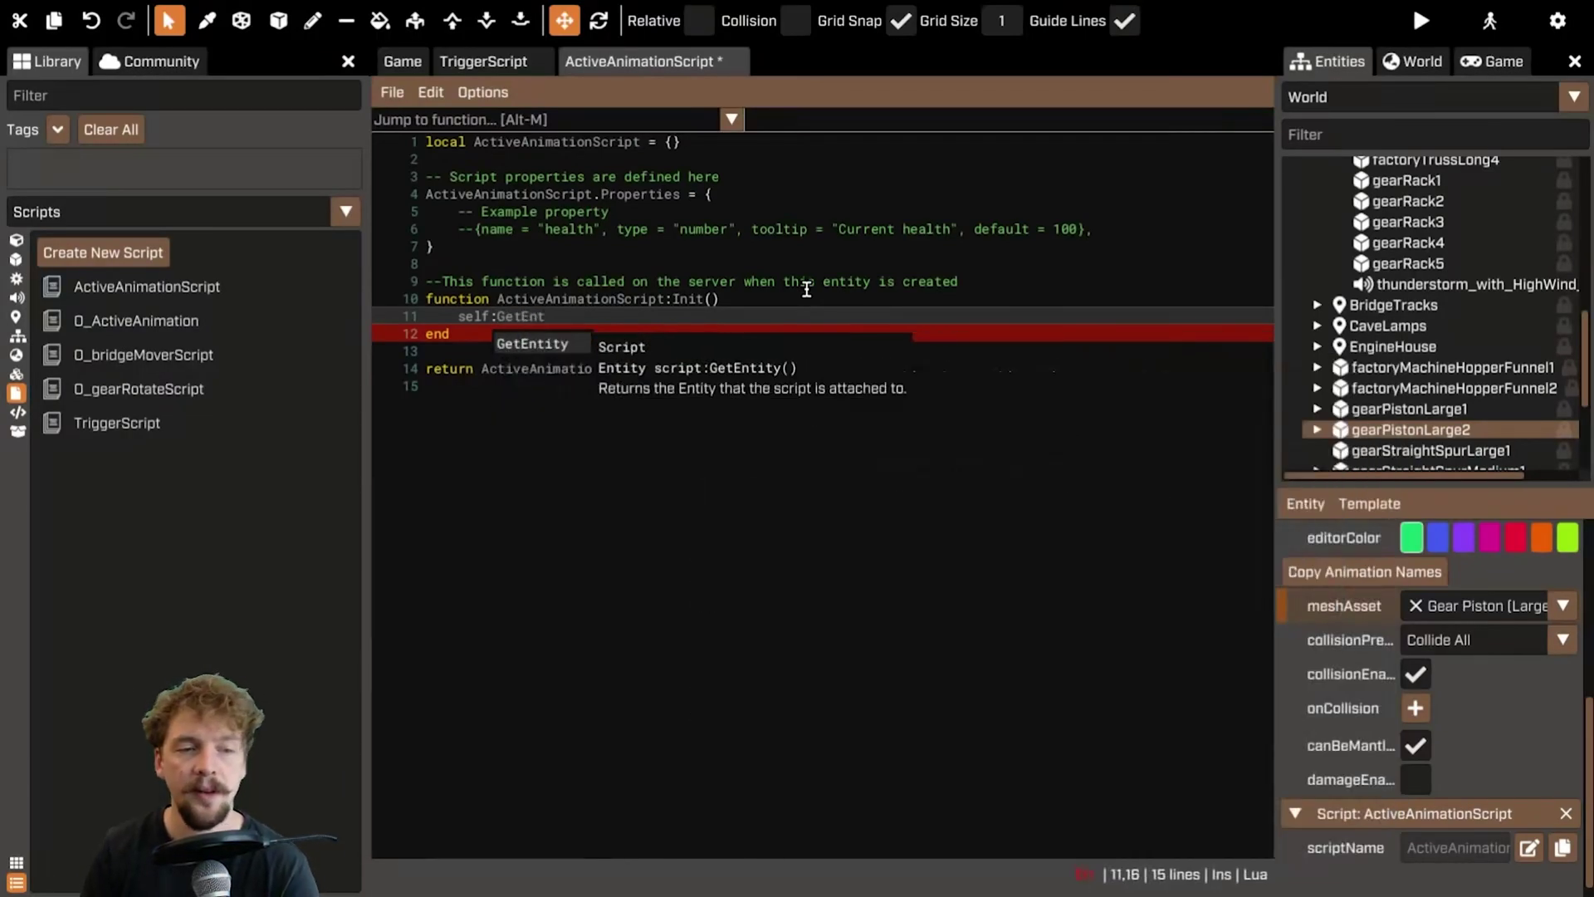
{"action": "type", "text": "ity()"}
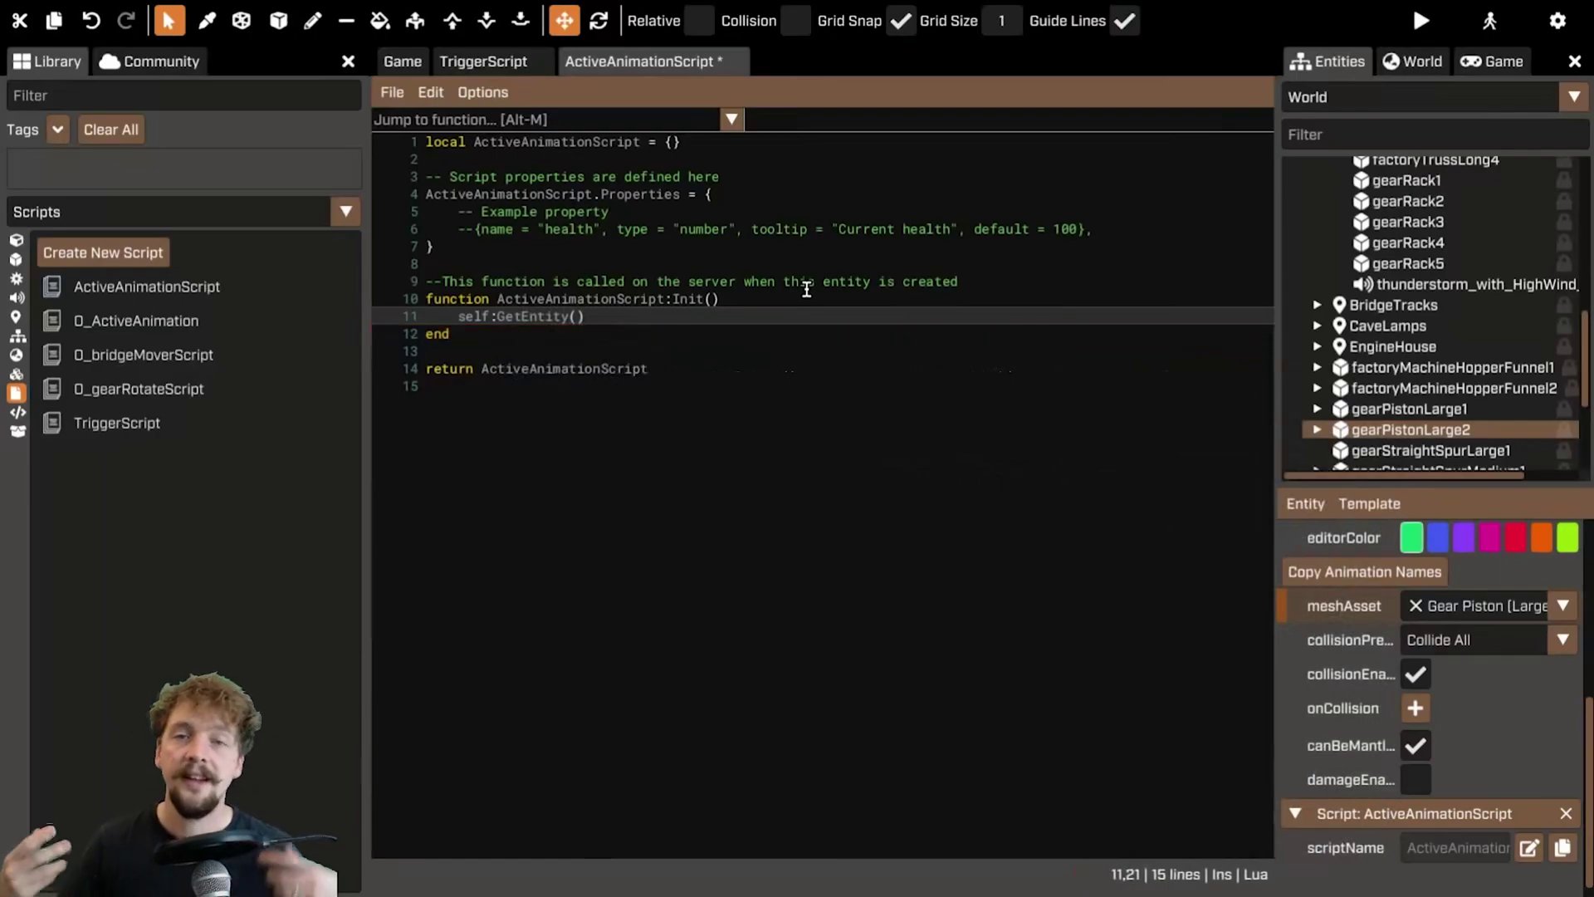
- Extend the self:GetEntity() line in Init with the method call :PlayAnimationLooping
{"action": "left_click", "coordinate": [403, 61]}
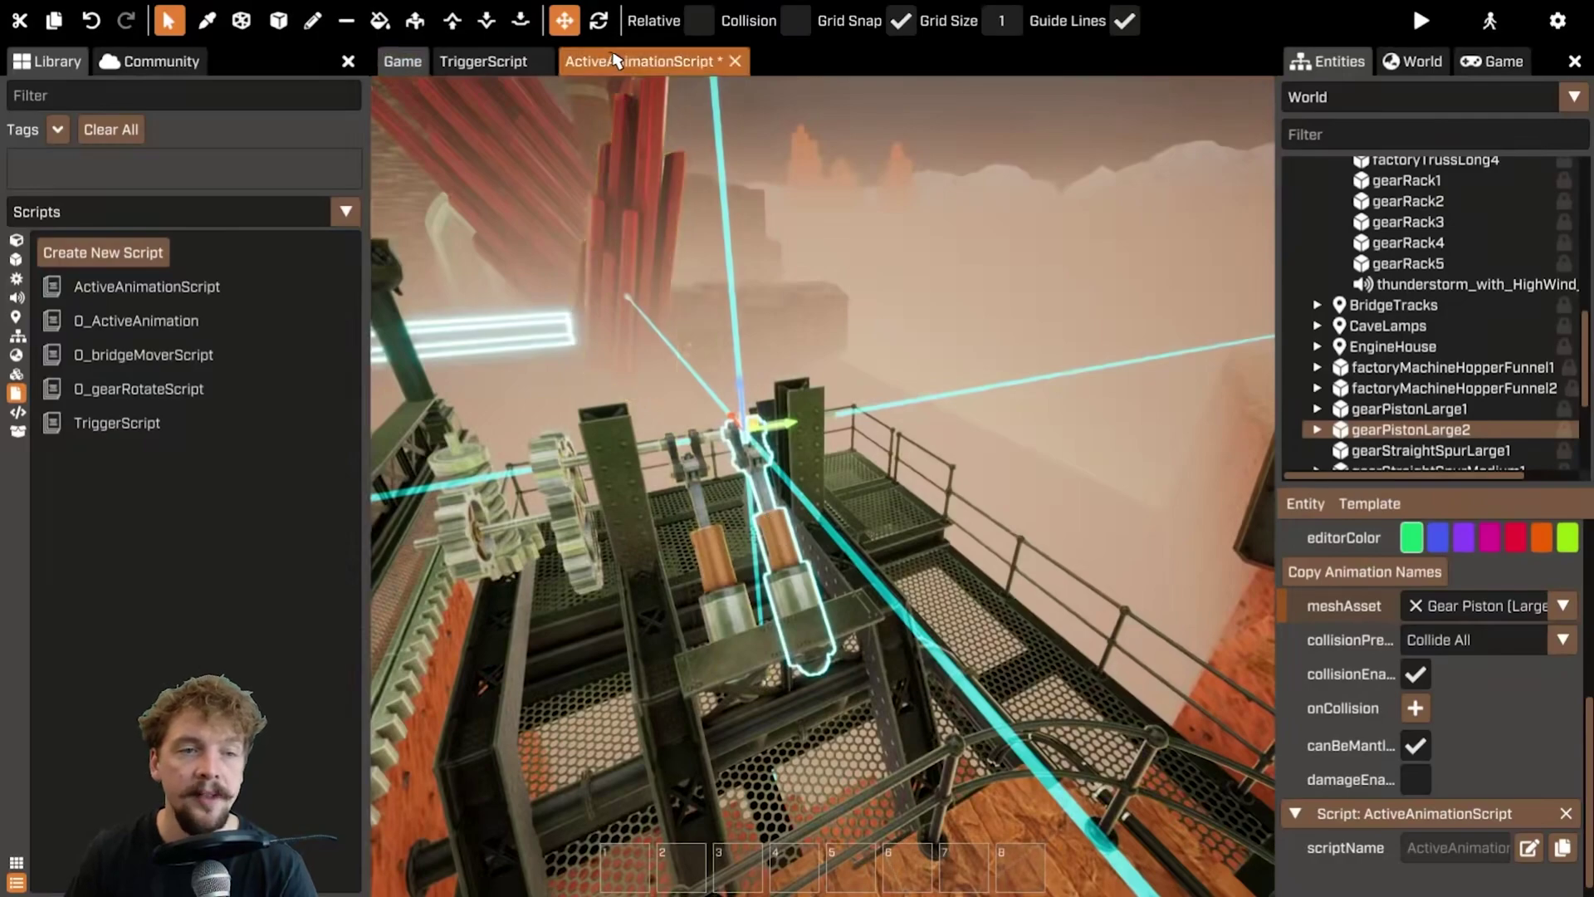
{"action": "left_click", "coordinate": [640, 61]}
{"action": "left_click", "coordinate": [611, 299]}
{"action": "left_click", "coordinate": [614, 314]}
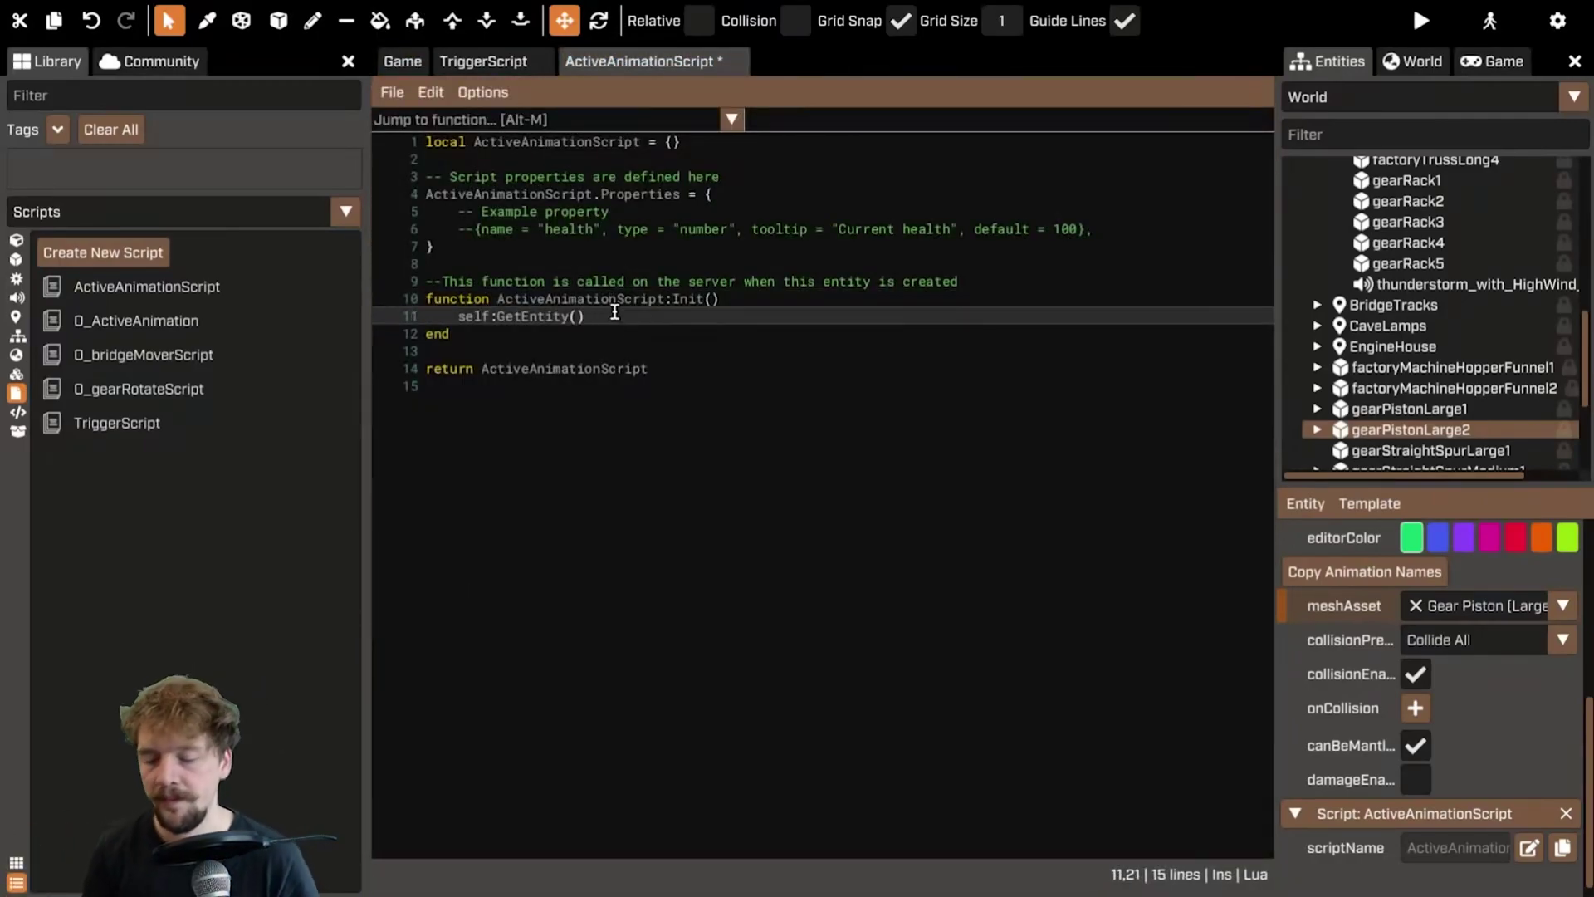
{"action": "type", "text": ":"}
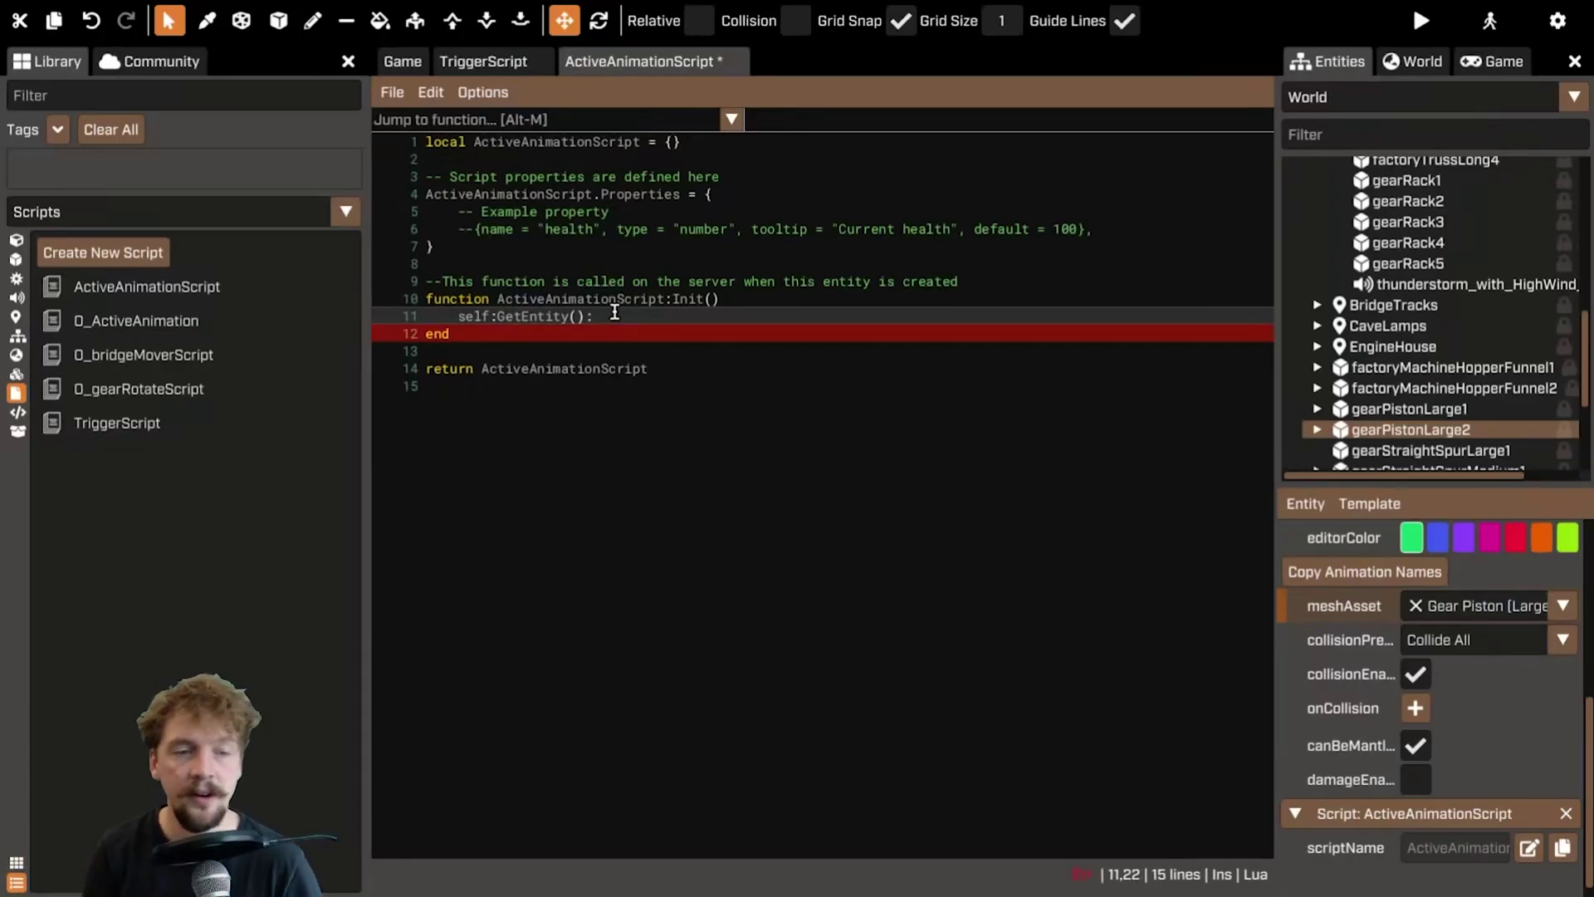
{"action": "type", "text": "PlayAnim"}
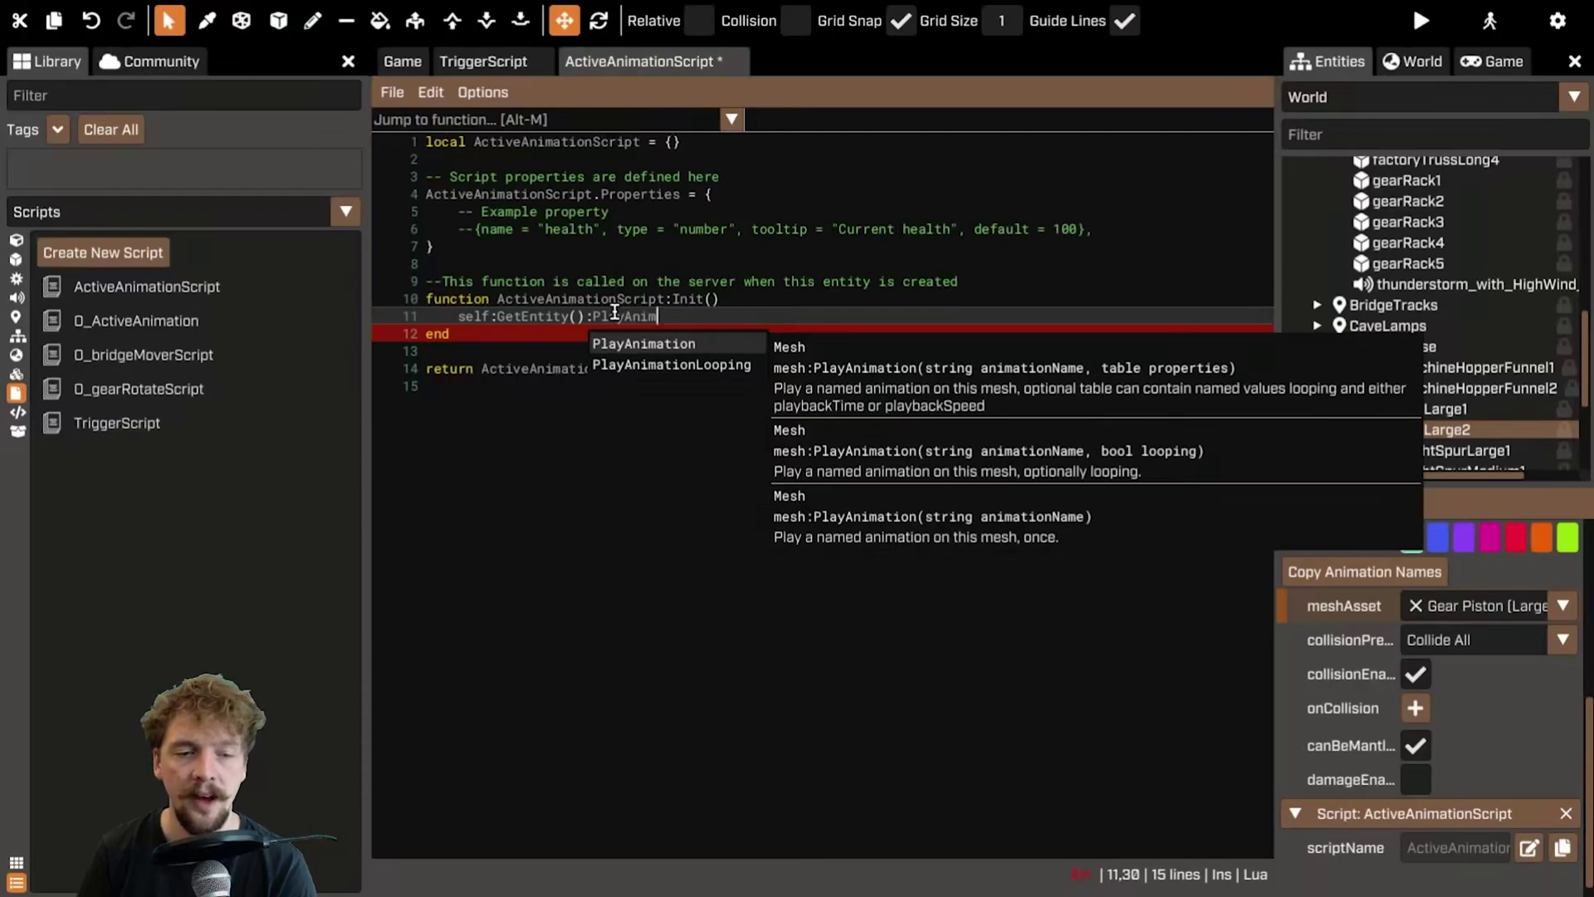
{"action": "key", "text": "Down"}
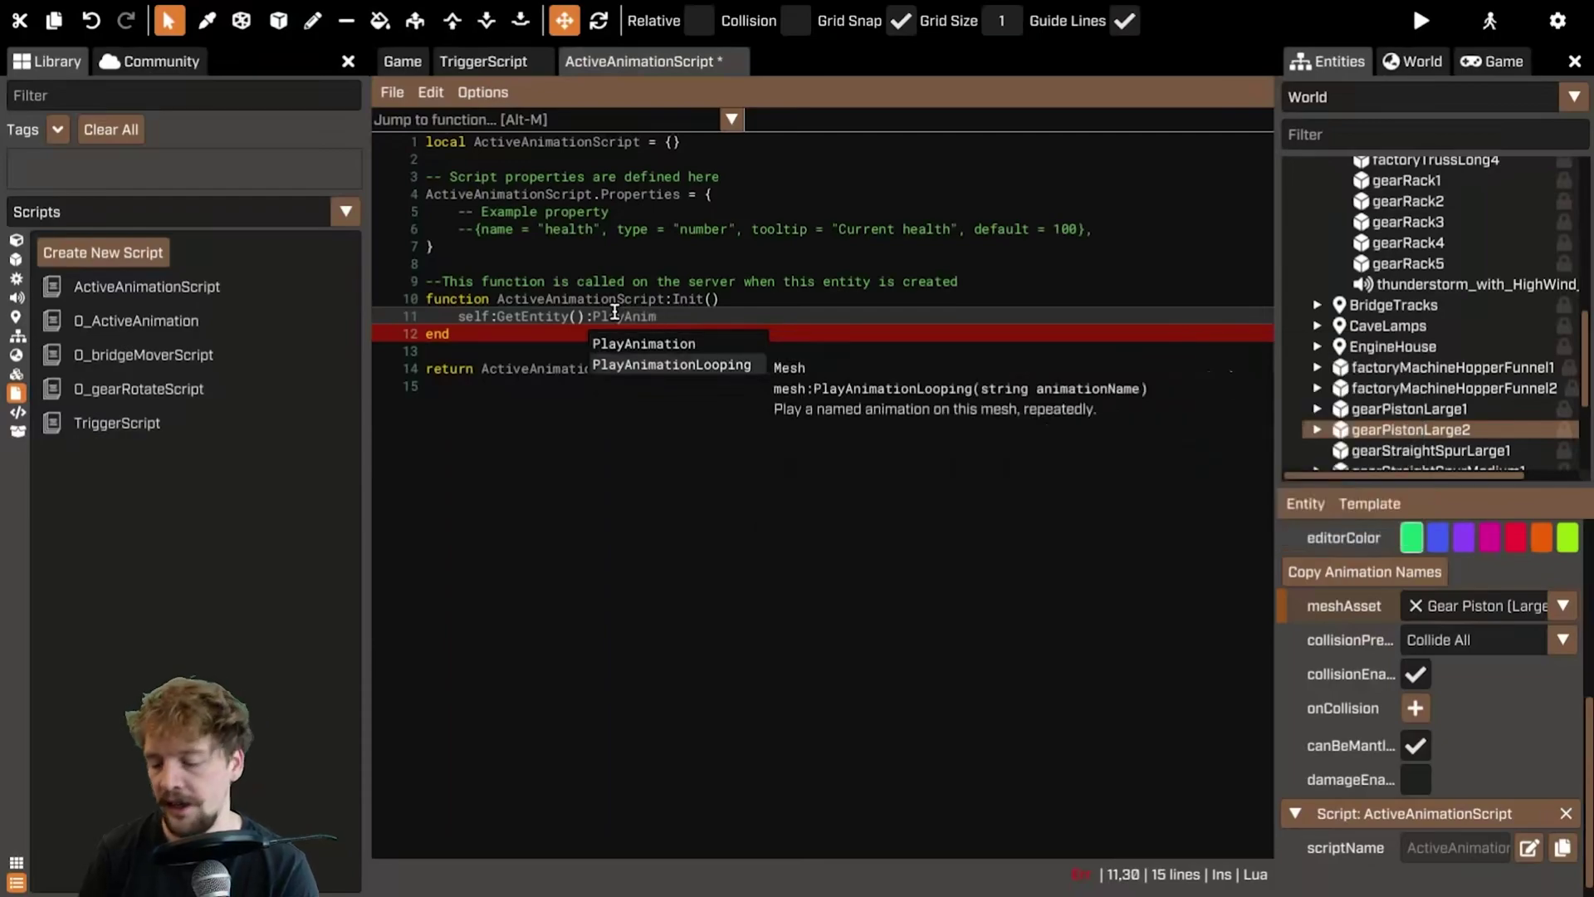
{"action": "key", "text": "Return"}
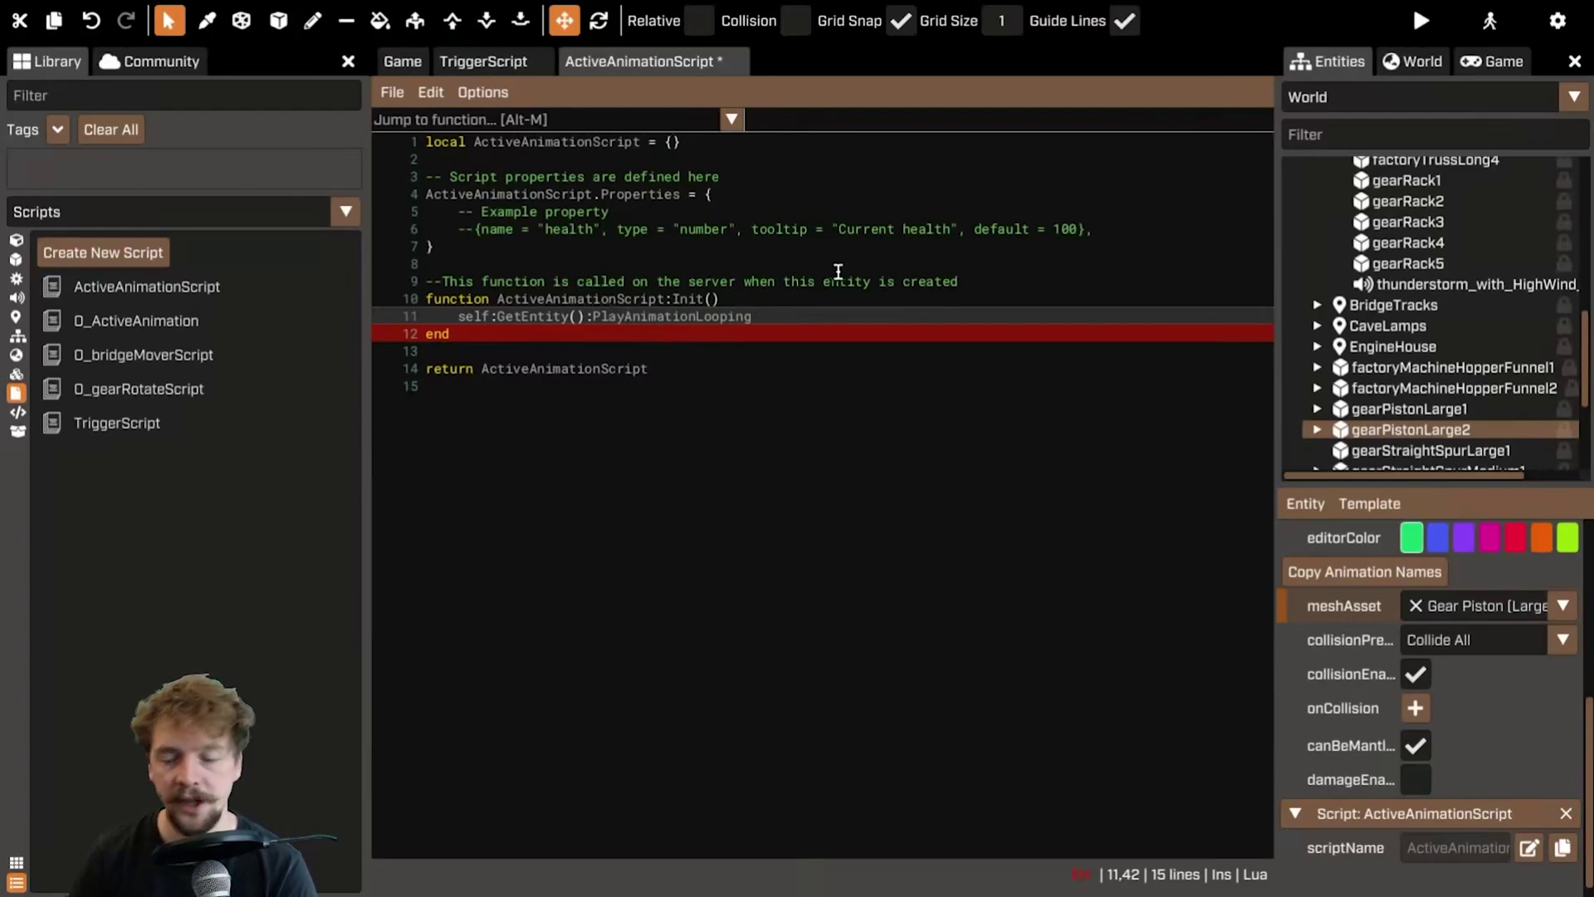
- Pass "Active" as the animation name to PlayAnimationLooping, close the call and save the script
{"action": "type", "text": "("}
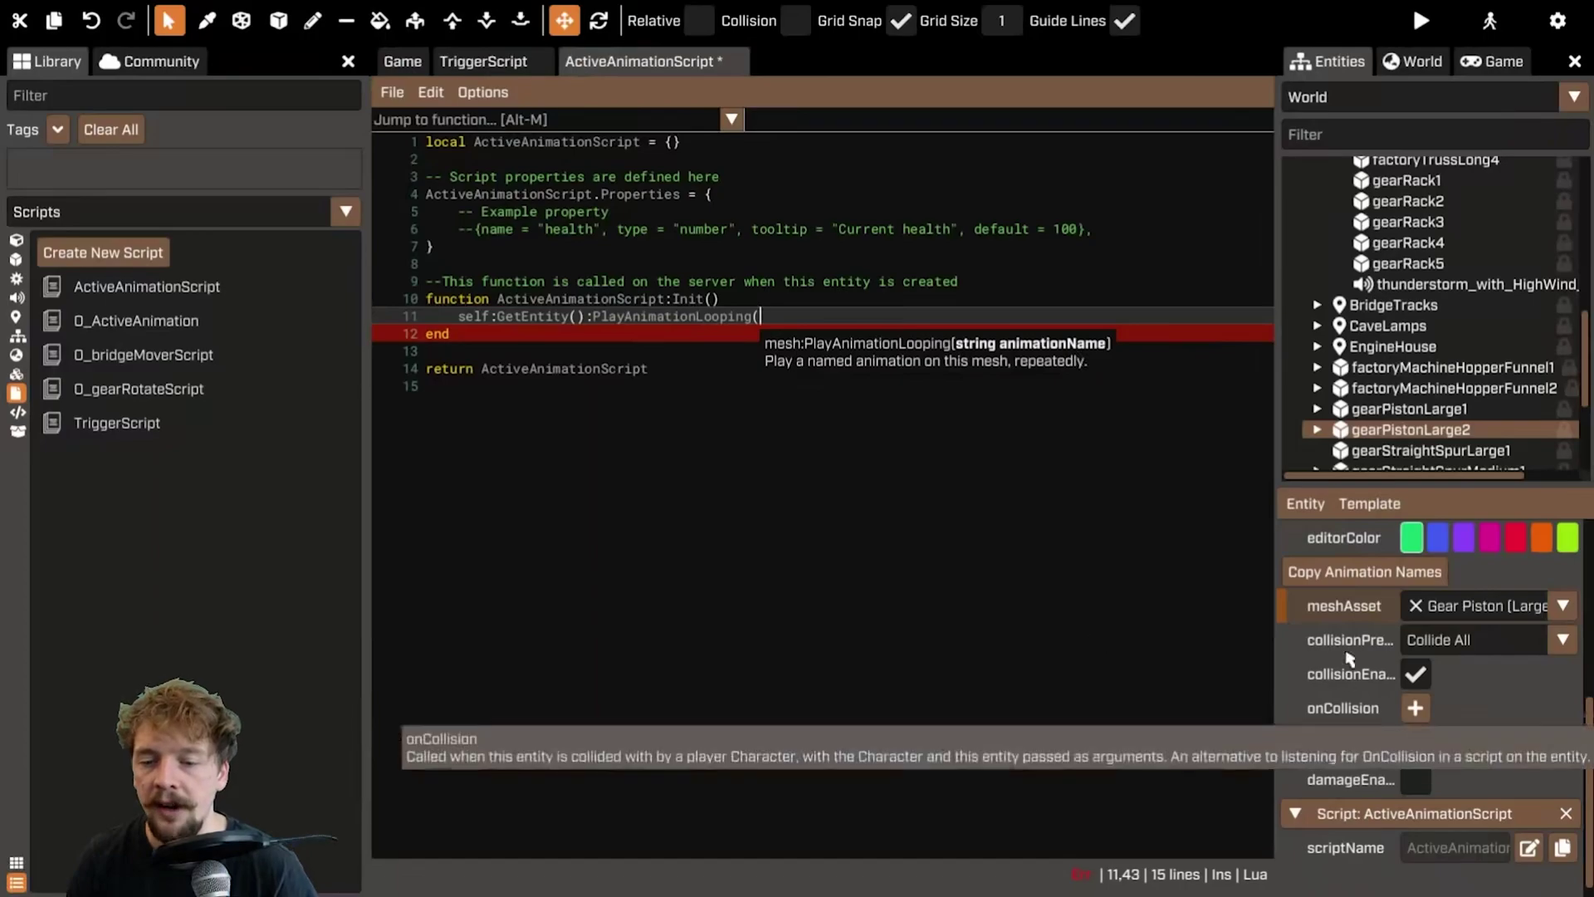
{"action": "left_click", "coordinate": [1382, 574]}
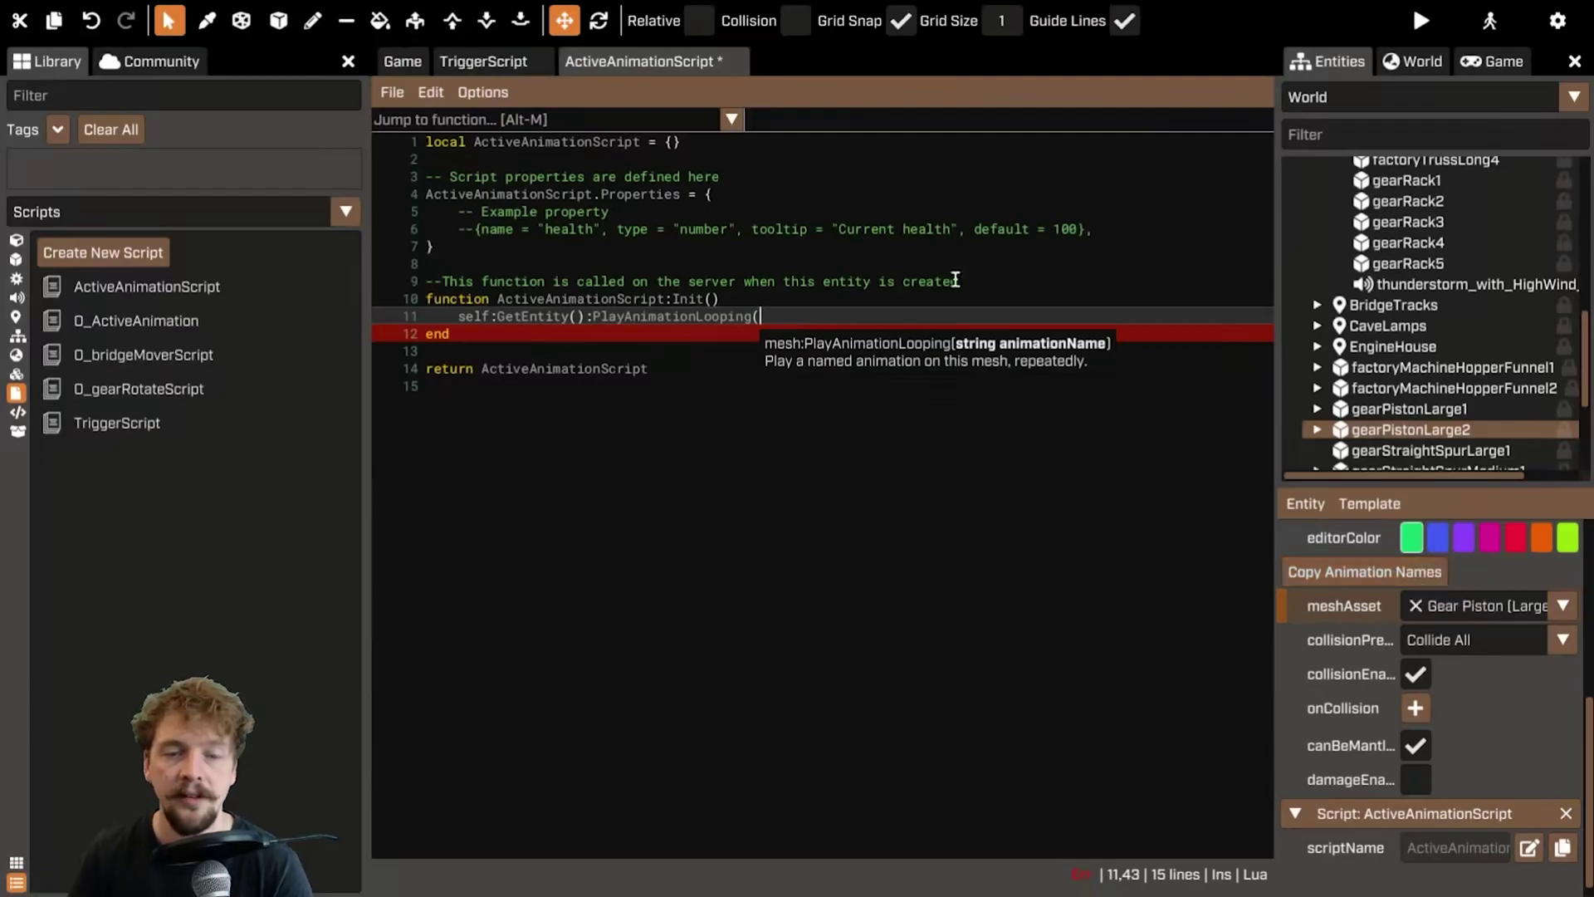
{"action": "left_click", "coordinate": [1430, 581]}
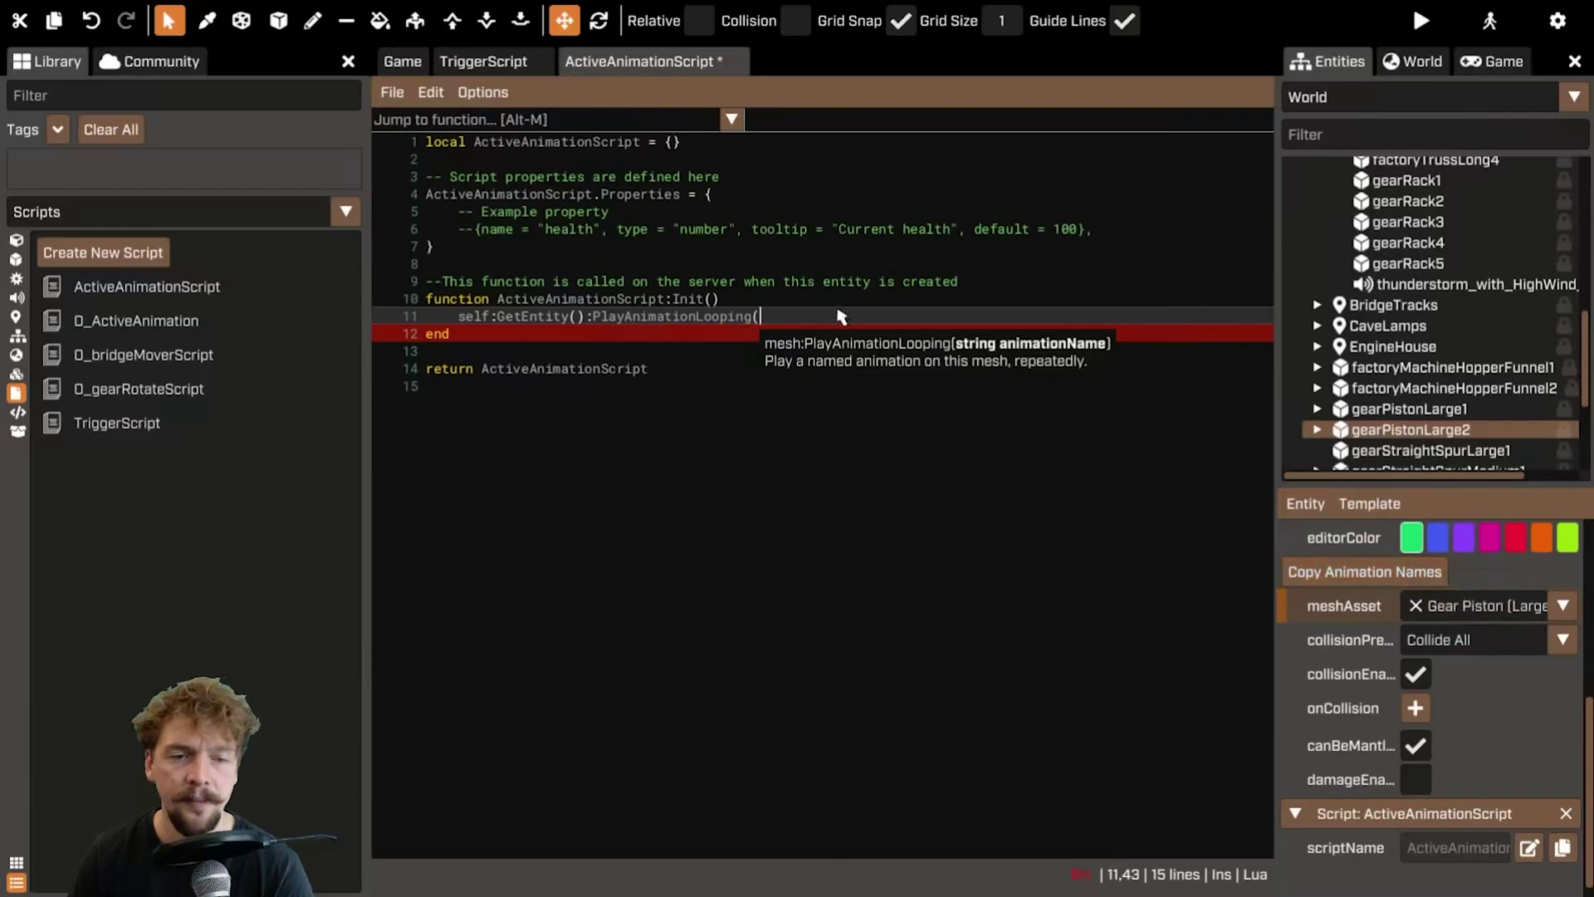
{"action": "type", "text": "\"Act"}
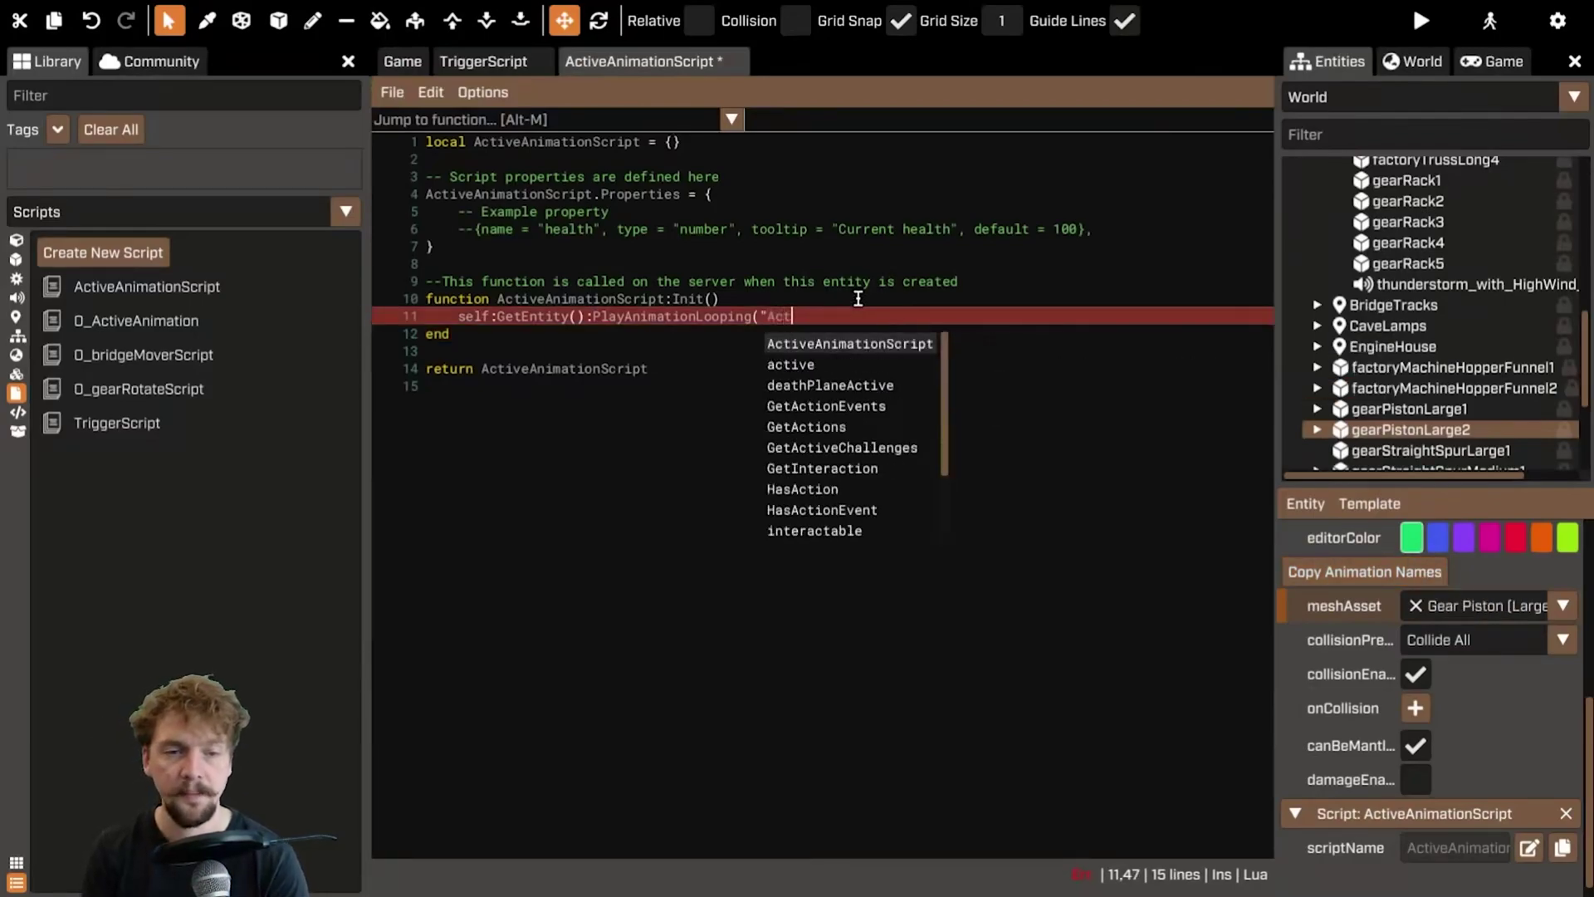
{"action": "type", "text": "ive\""}
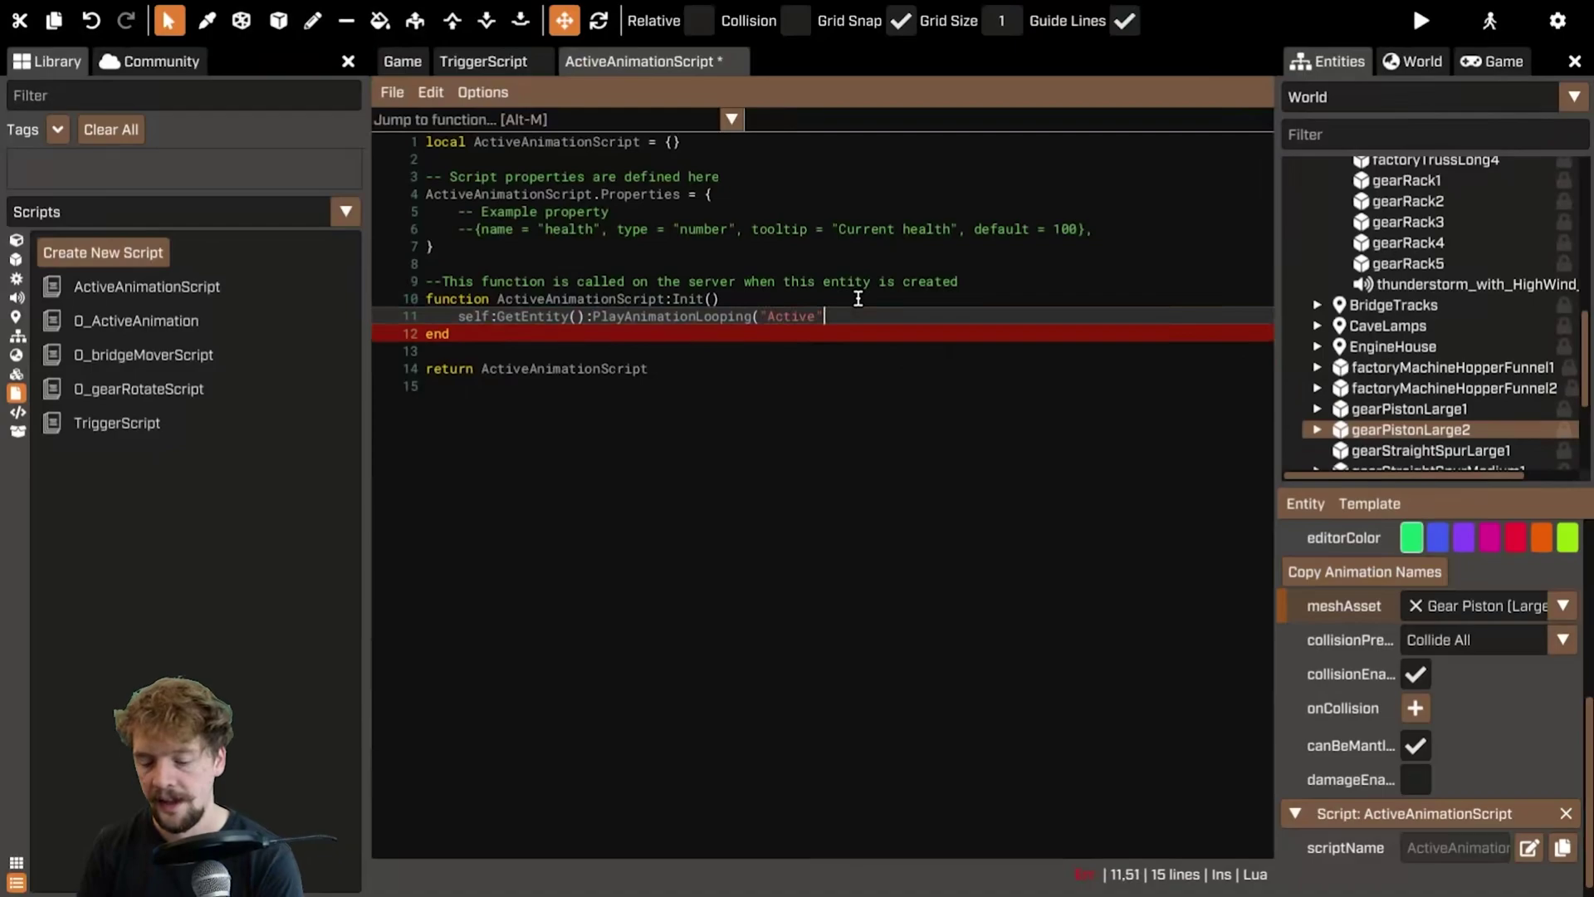
{"action": "type", "text": ")"}
{"action": "key", "text": "ctrl+s"}
{"action": "left_click_drag", "start_coordinate": [757, 315], "coordinate": [824, 311]}
{"action": "double_click", "coordinate": [797, 315]}
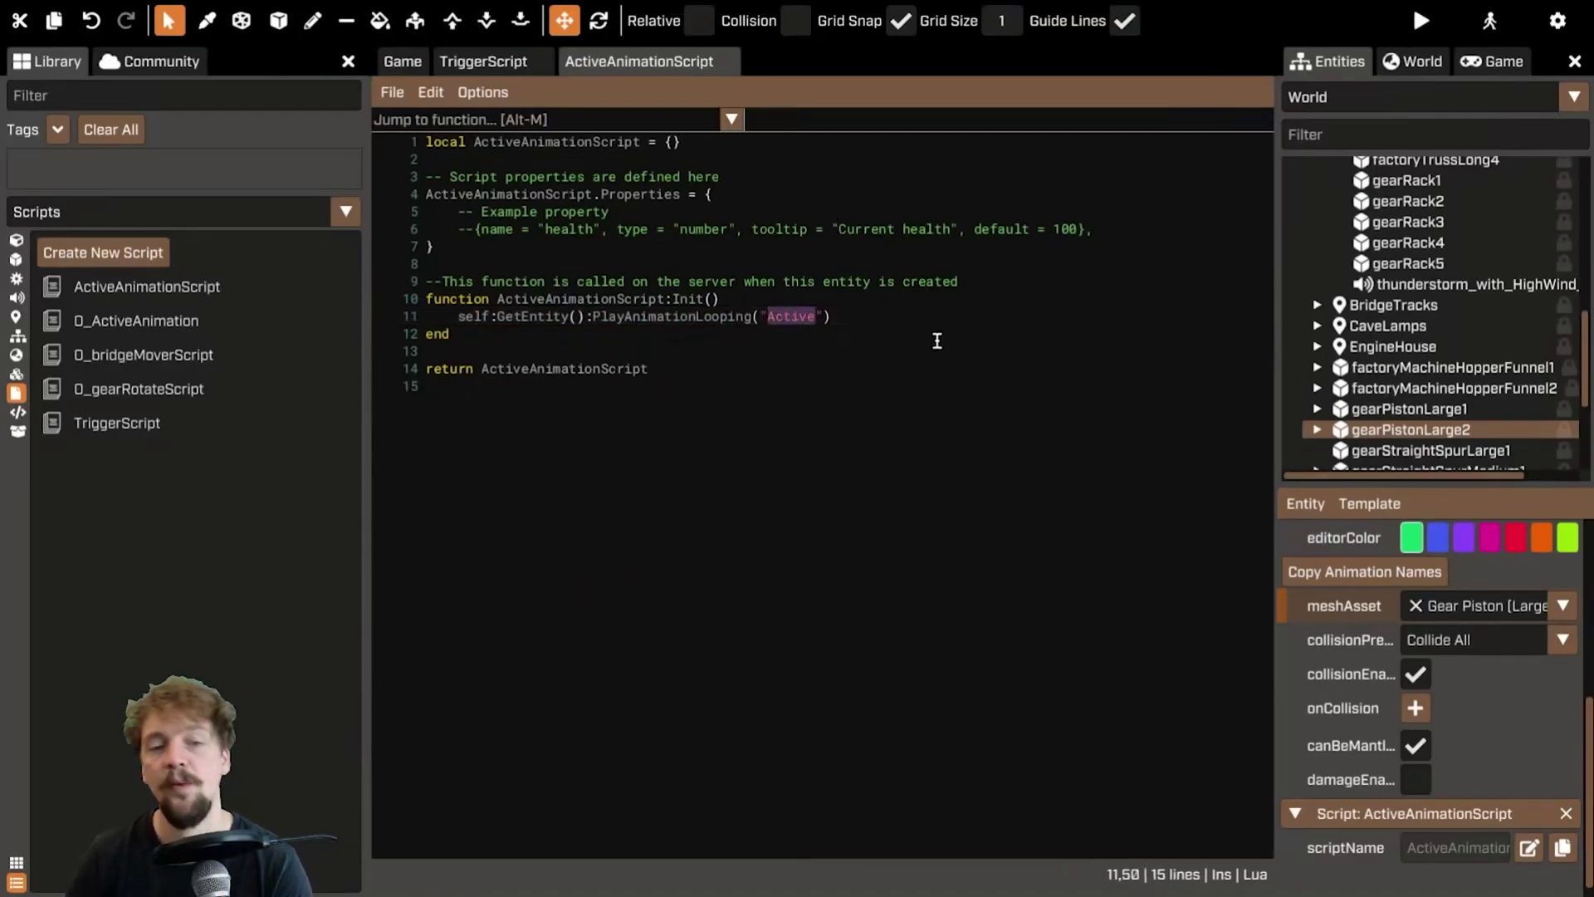
- Review the PlayAnimationLooping call and its "Active" argument in the Init function of ActiveAnimationScript
{"action": "left_click", "coordinate": [901, 347]}
{"action": "left_click", "coordinate": [809, 316]}
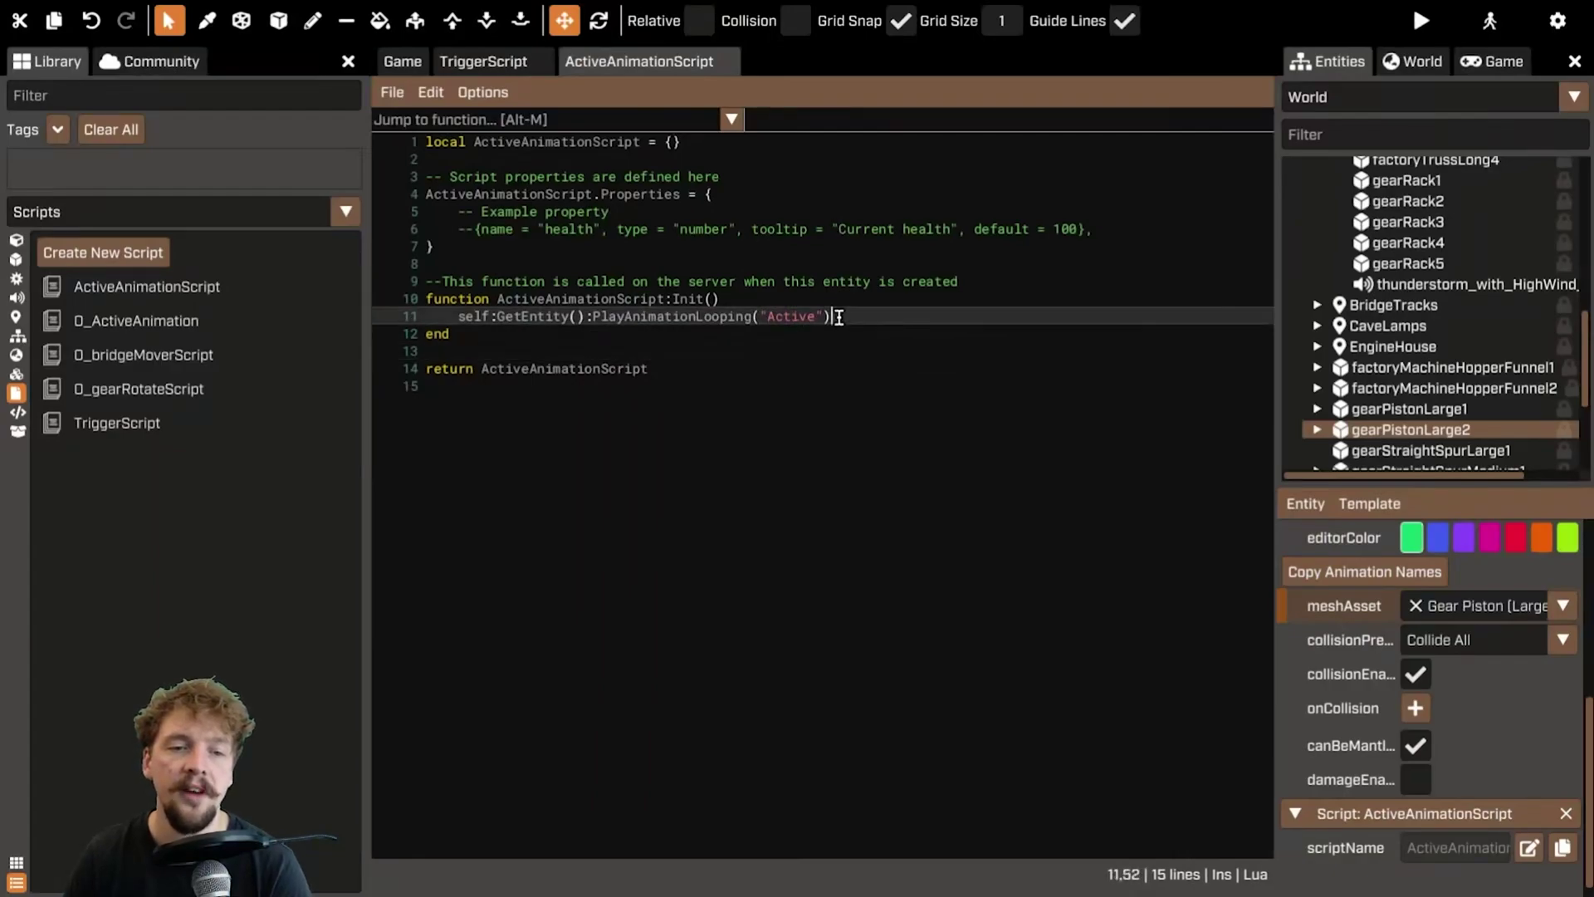
{"action": "mouse_move", "coordinate": [765, 316]}
{"action": "left_mouse_down"}
{"action": "mouse_move", "coordinate": [826, 316]}
{"action": "mouse_move", "coordinate": [762, 323]}
{"action": "left_mouse_up"}
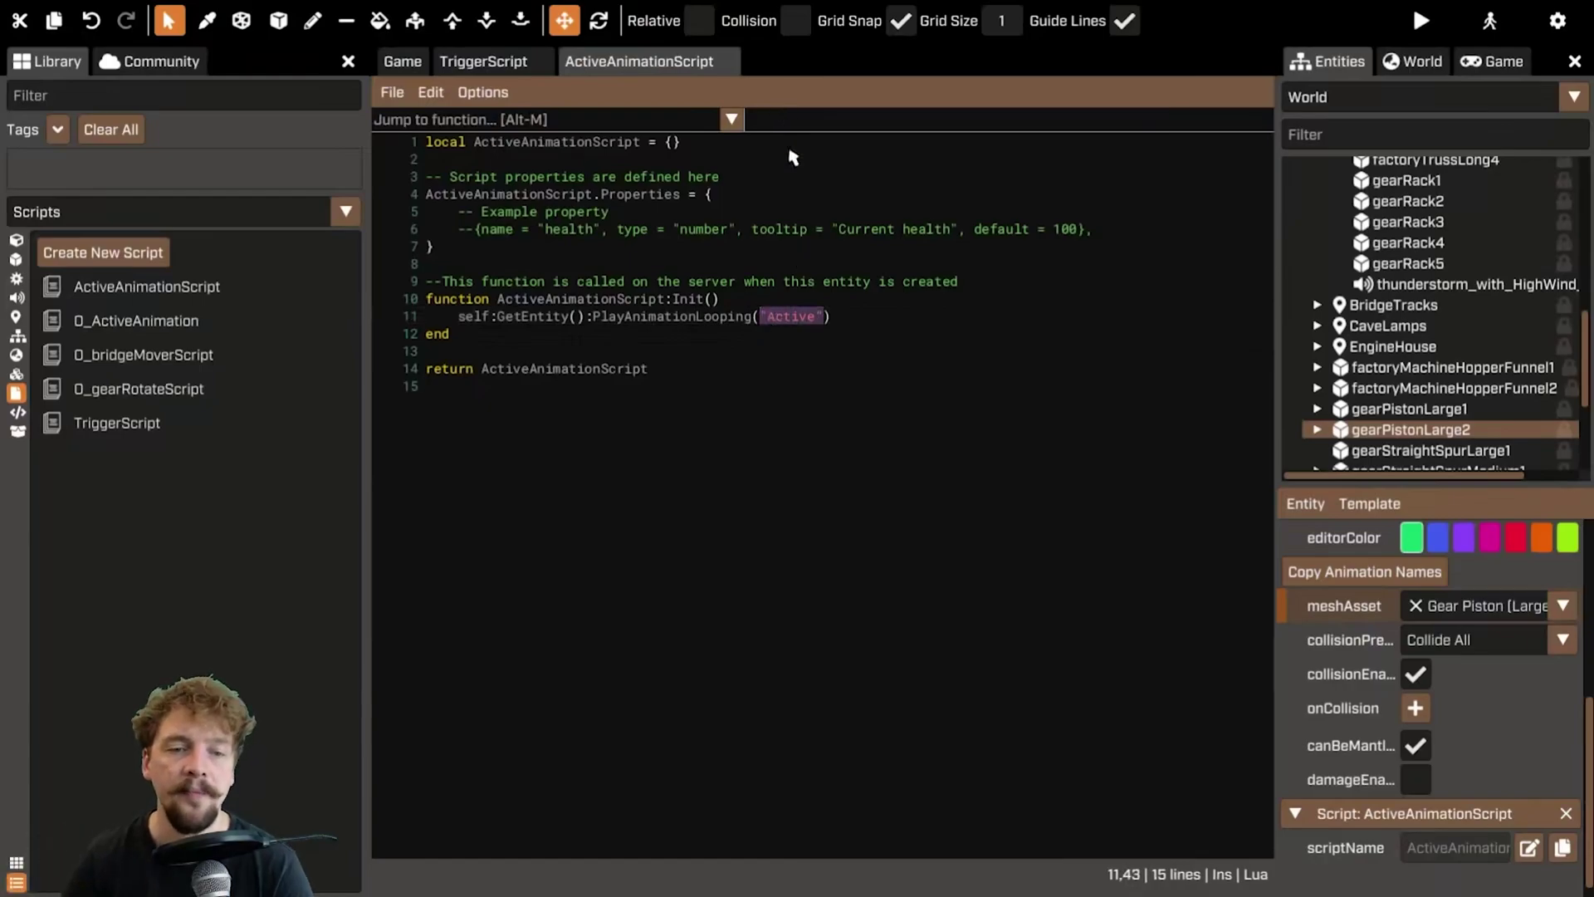
{"action": "left_click", "coordinate": [878, 331]}
{"action": "left_click_drag", "start_coordinate": [825, 317], "coordinate": [757, 319]}
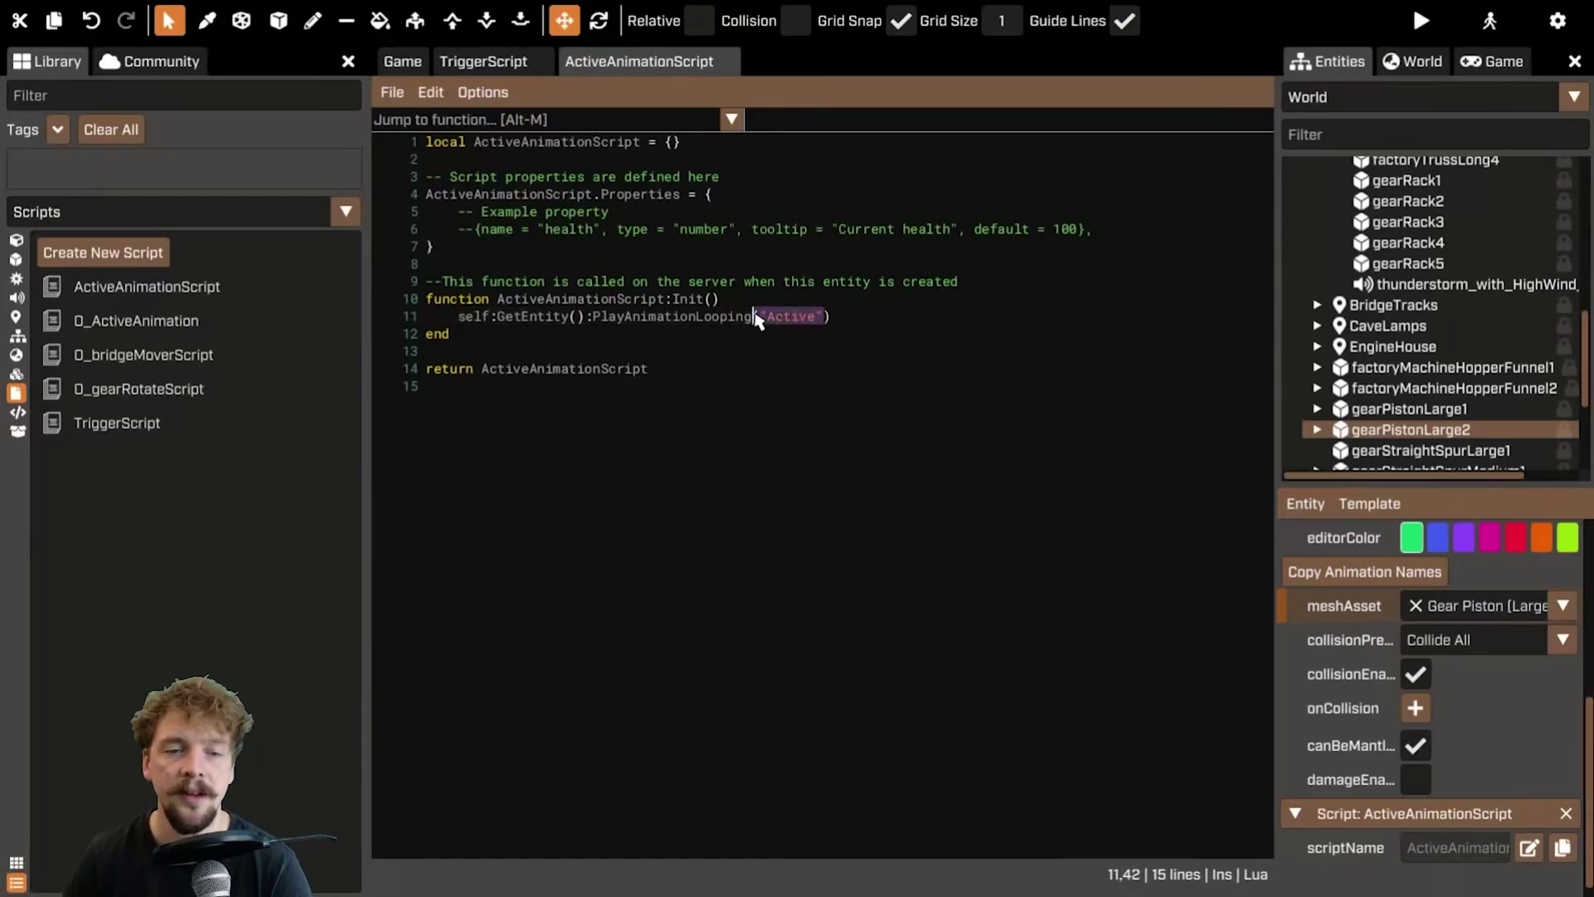
{"action": "left_click", "coordinate": [880, 268]}
{"action": "left_click", "coordinate": [802, 318]}
{"action": "double_click", "coordinate": [801, 318]}
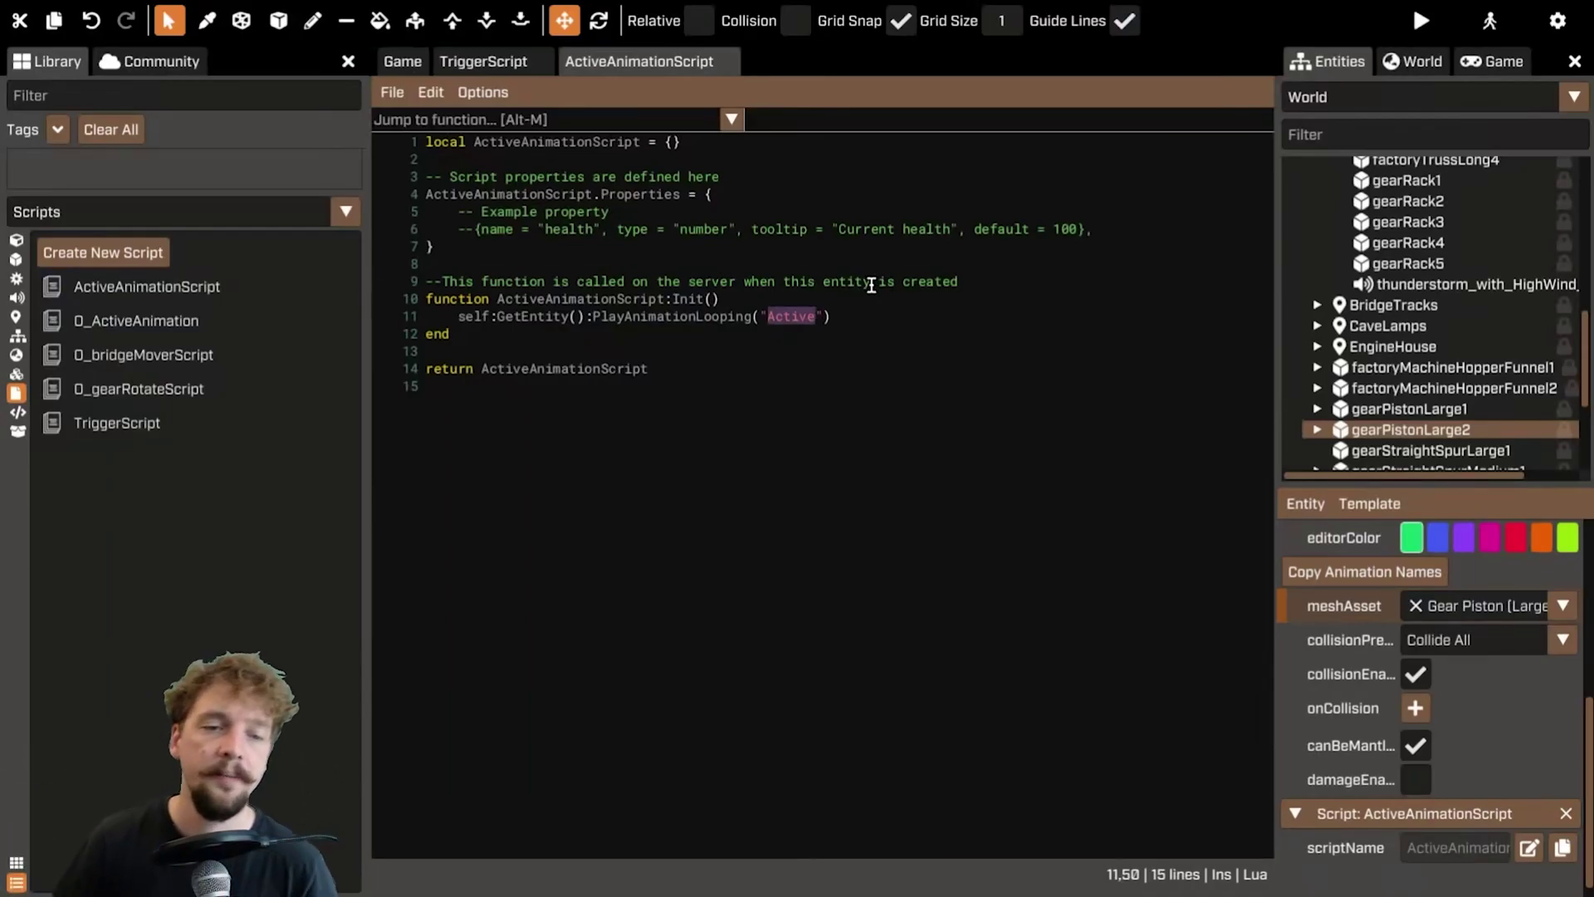
{"action": "left_click", "coordinate": [871, 285]}
{"action": "left_click", "coordinate": [595, 316]}
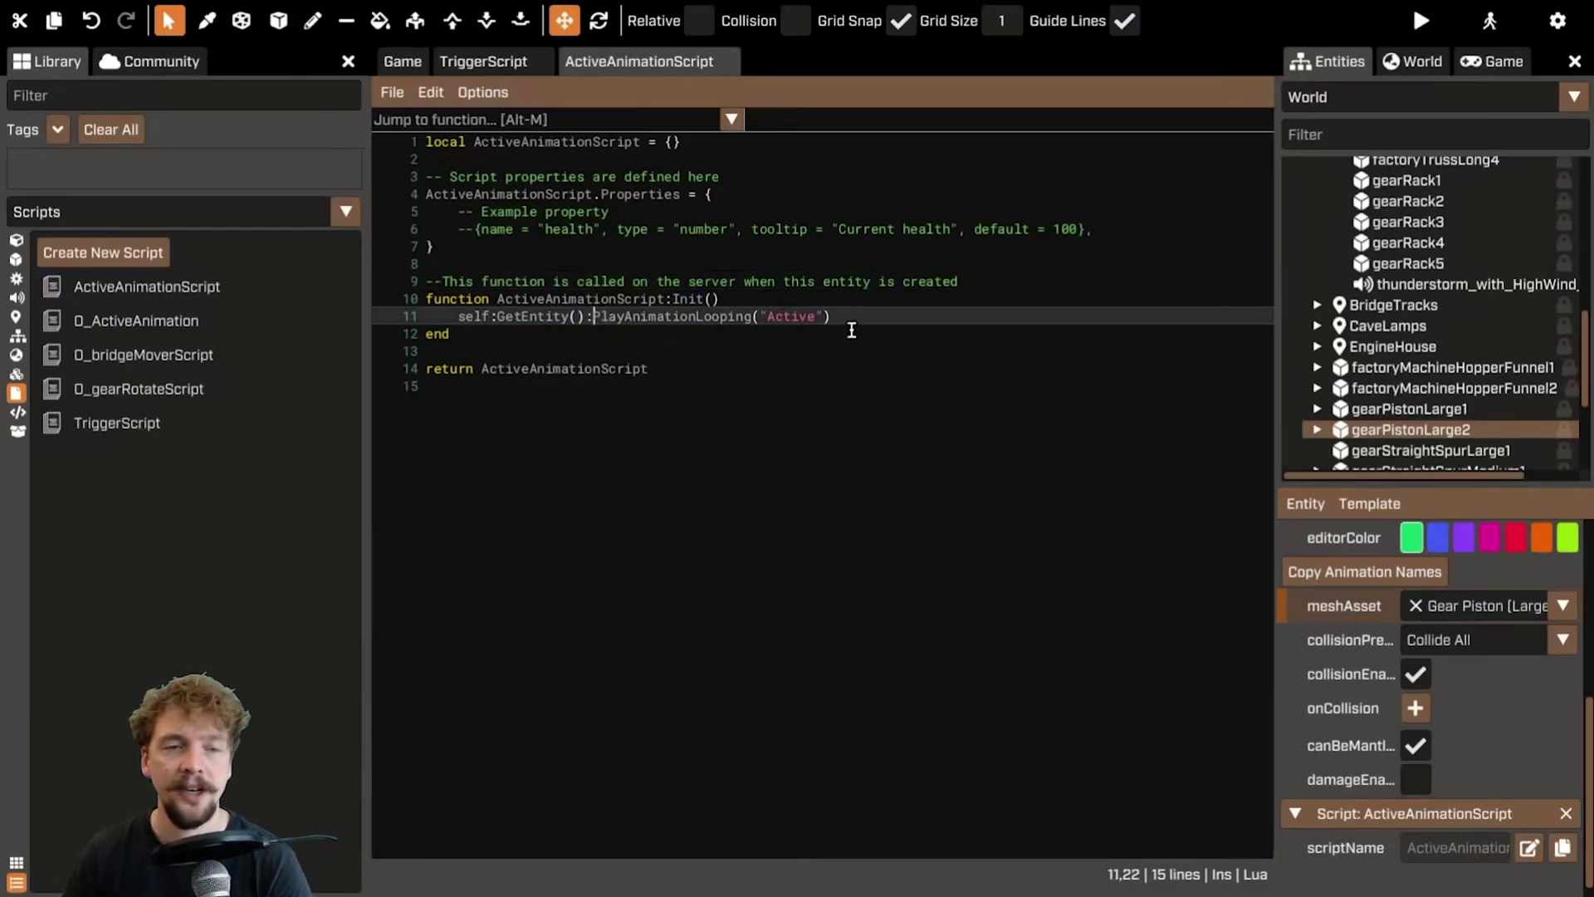
- Enable simulate on gearPistonLarge2 to preview its looping animation in the game view
{"action": "left_click", "coordinate": [403, 60]}
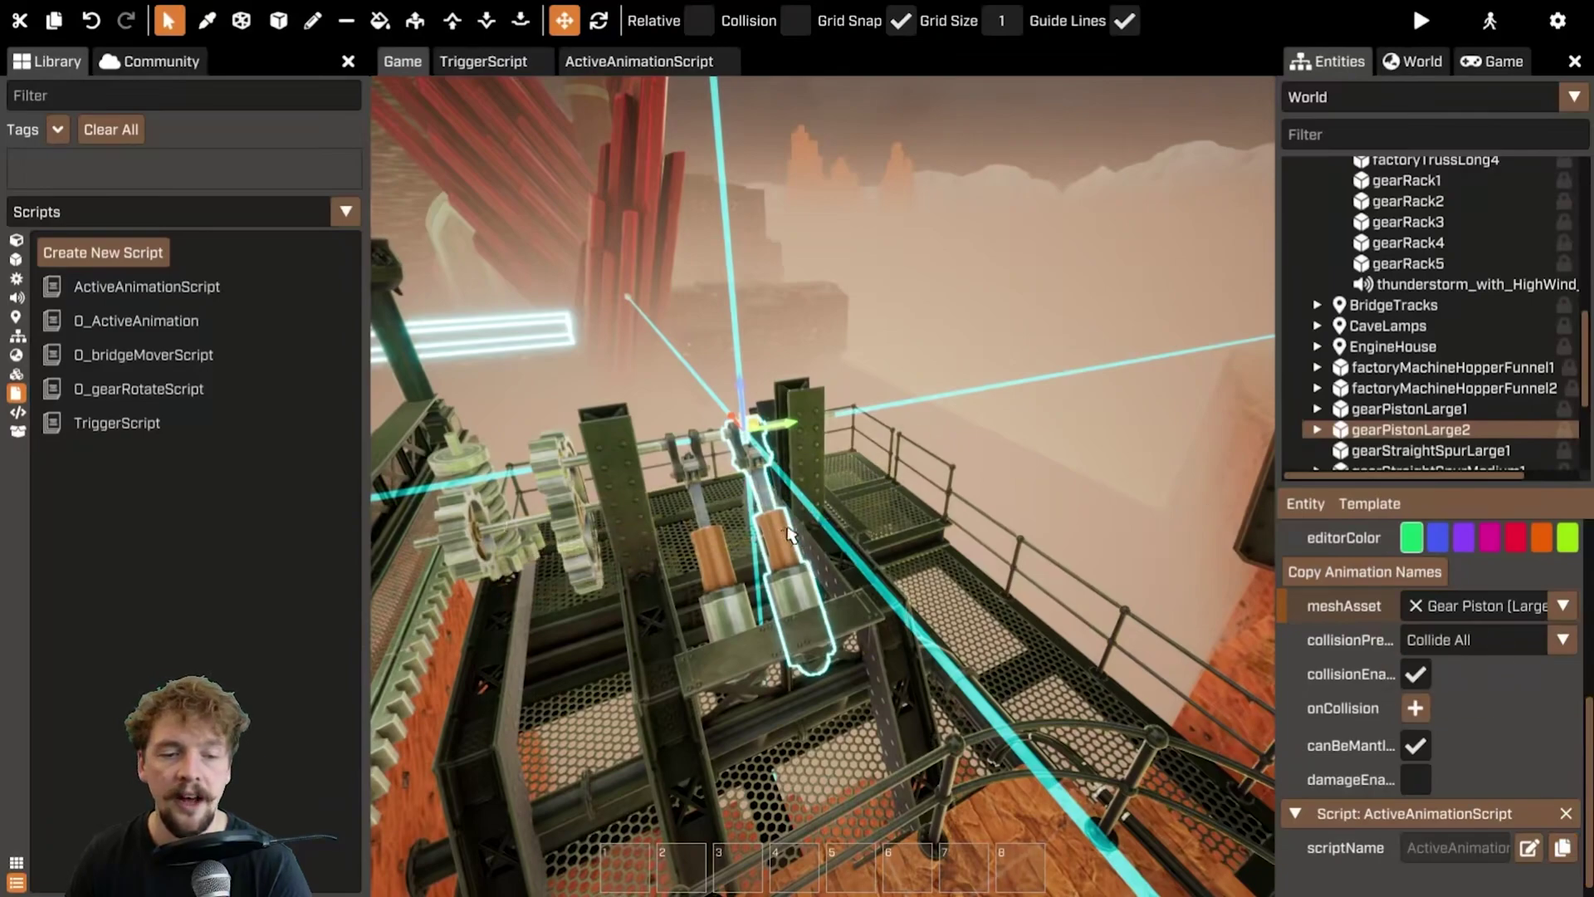
{"action": "scroll", "coordinate": [1328, 716], "scroll_direction": "up", "scroll_amount": 5}
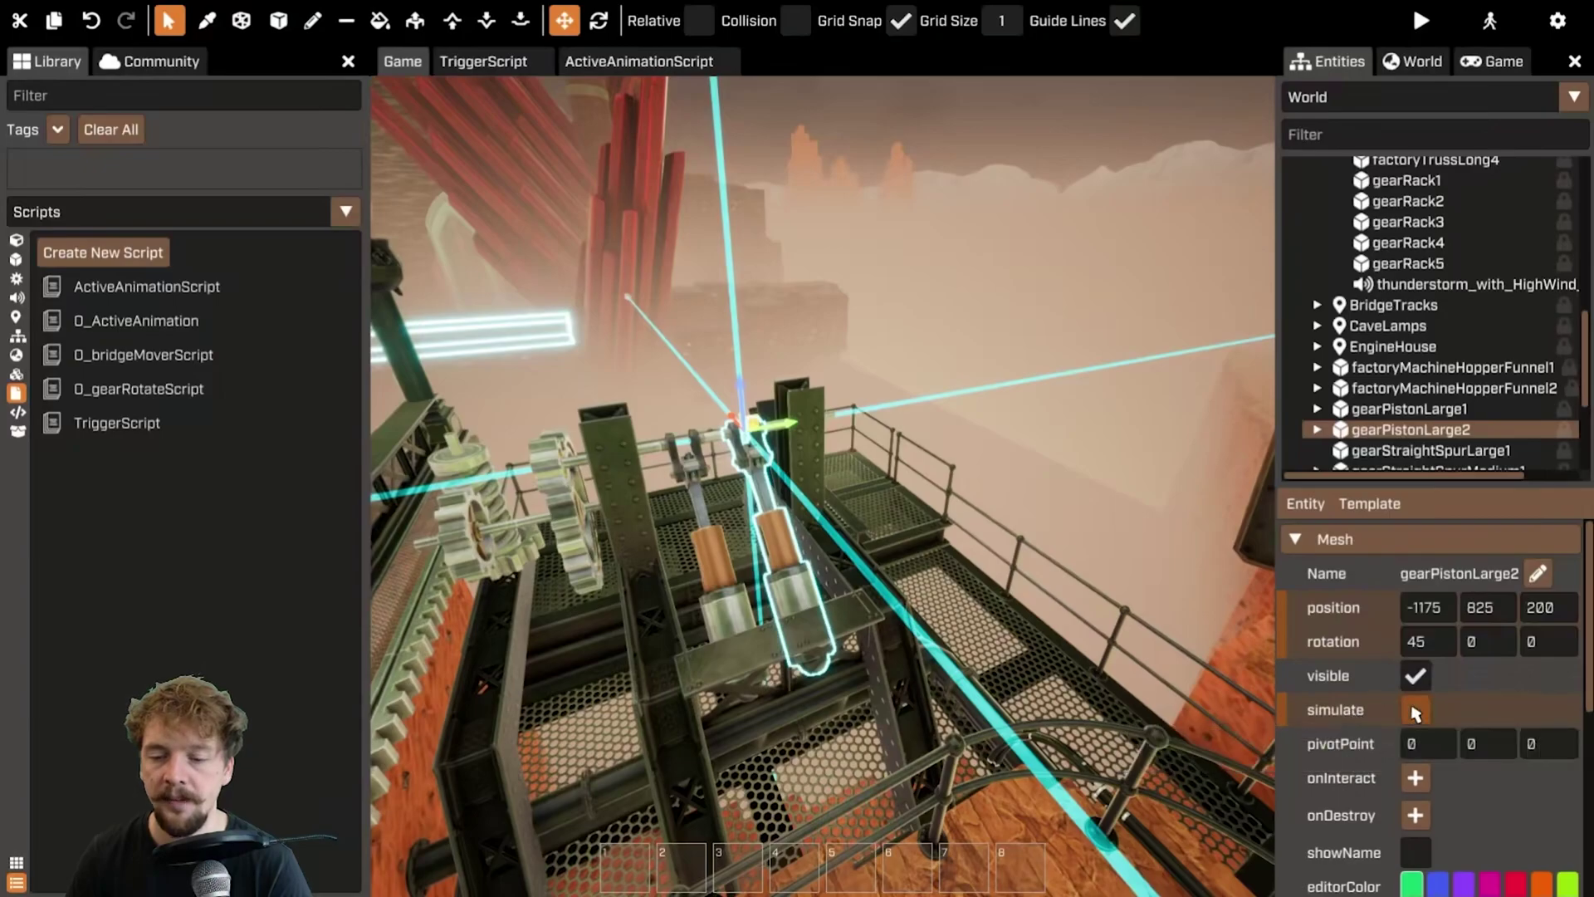
{"action": "right_click_drag", "start_coordinate": [857, 503], "coordinate": [857, 502]}
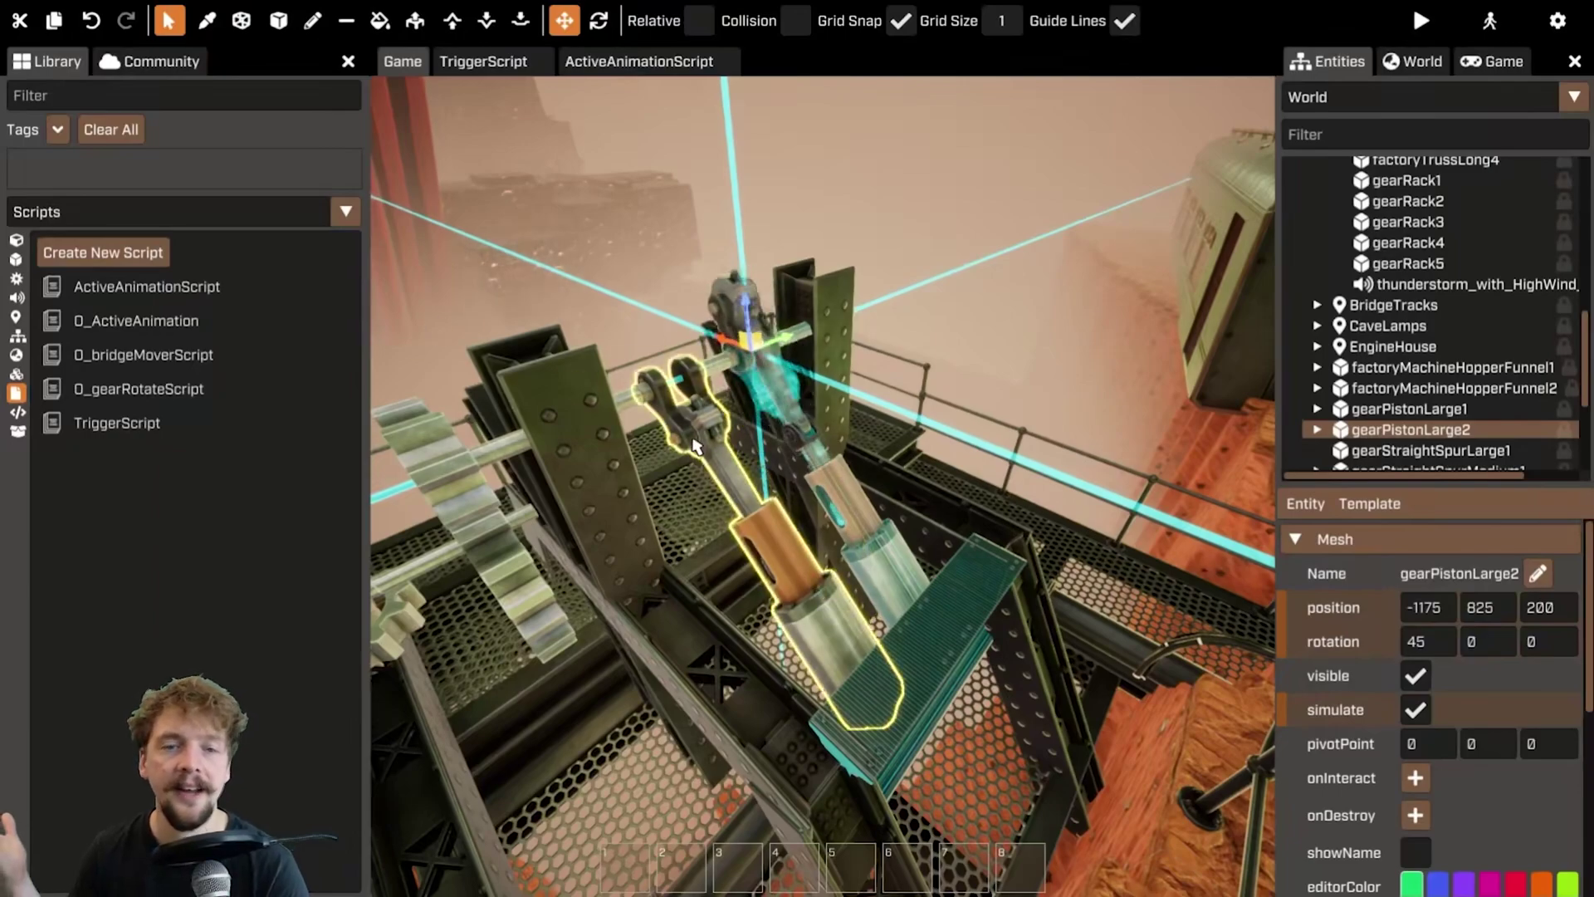
- Compare the Init function in ActiveAnimationScript with the simulated motion of gearPistonLarge2 in the game view
{"action": "left_click", "coordinate": [667, 64]}
{"action": "left_click_drag", "start_coordinate": [719, 300], "coordinate": [668, 301]}
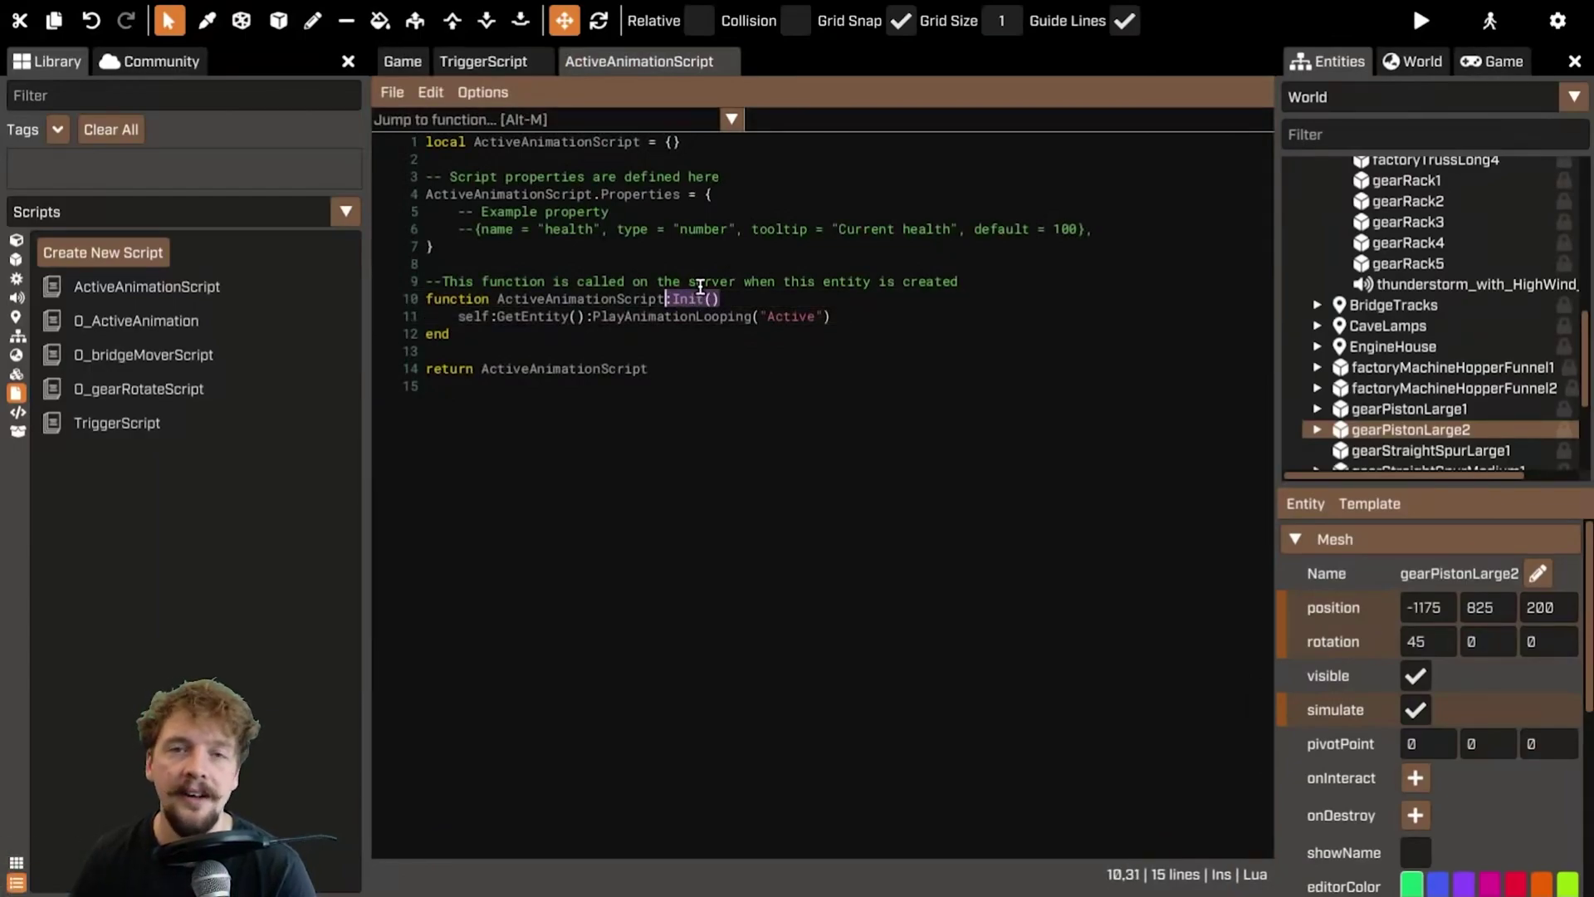
{"action": "left_click", "coordinate": [403, 63]}
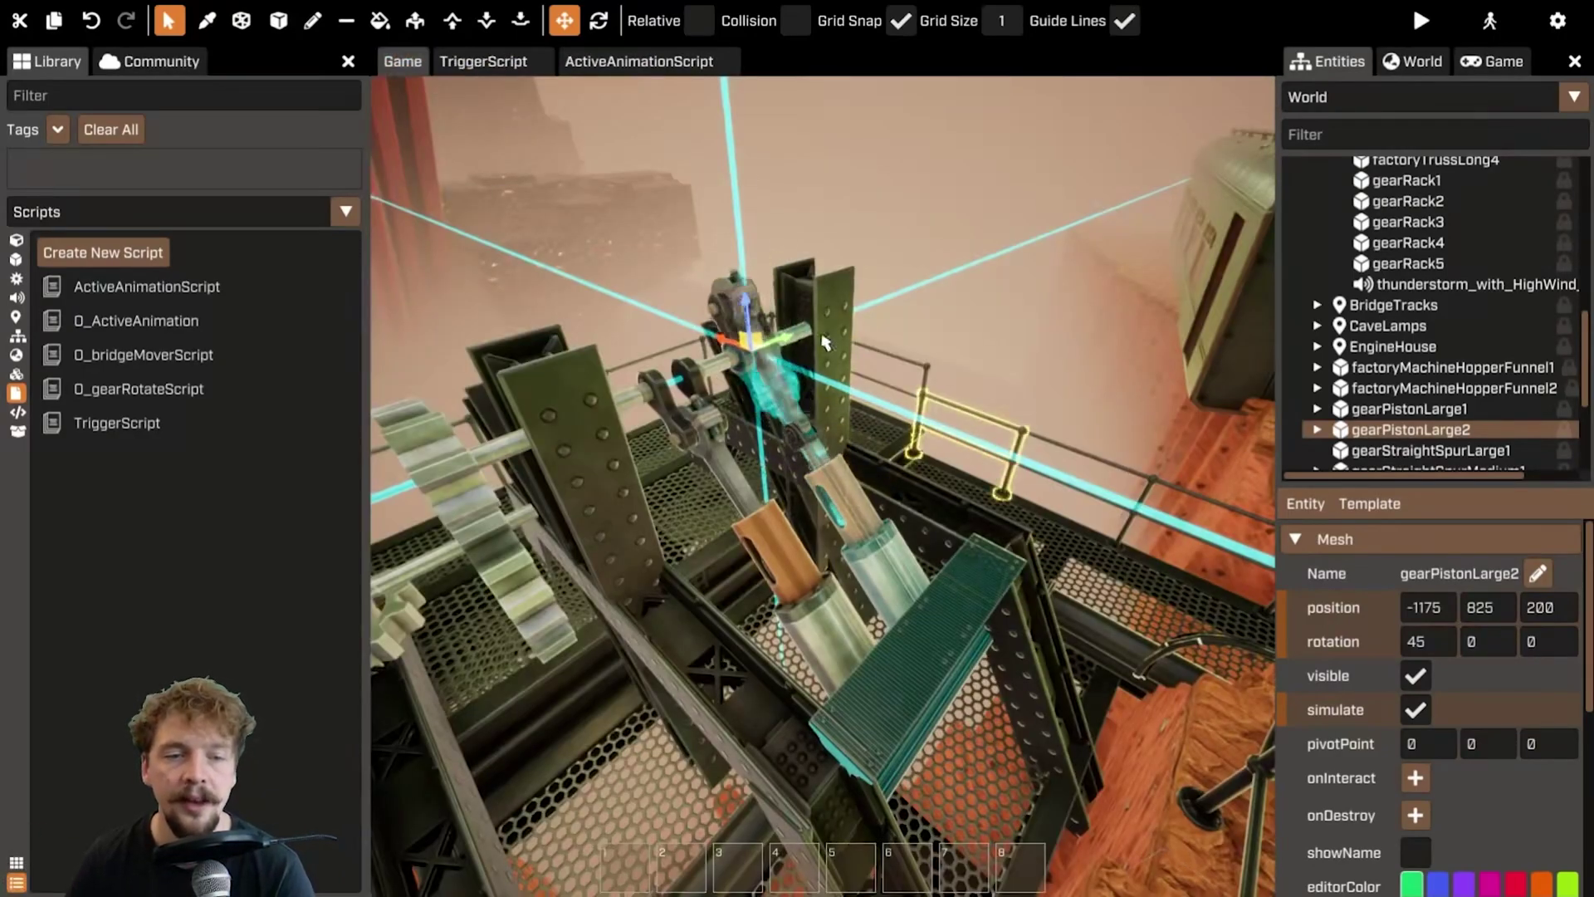
{"action": "left_click", "coordinate": [639, 63]}
{"action": "left_click", "coordinate": [402, 63]}
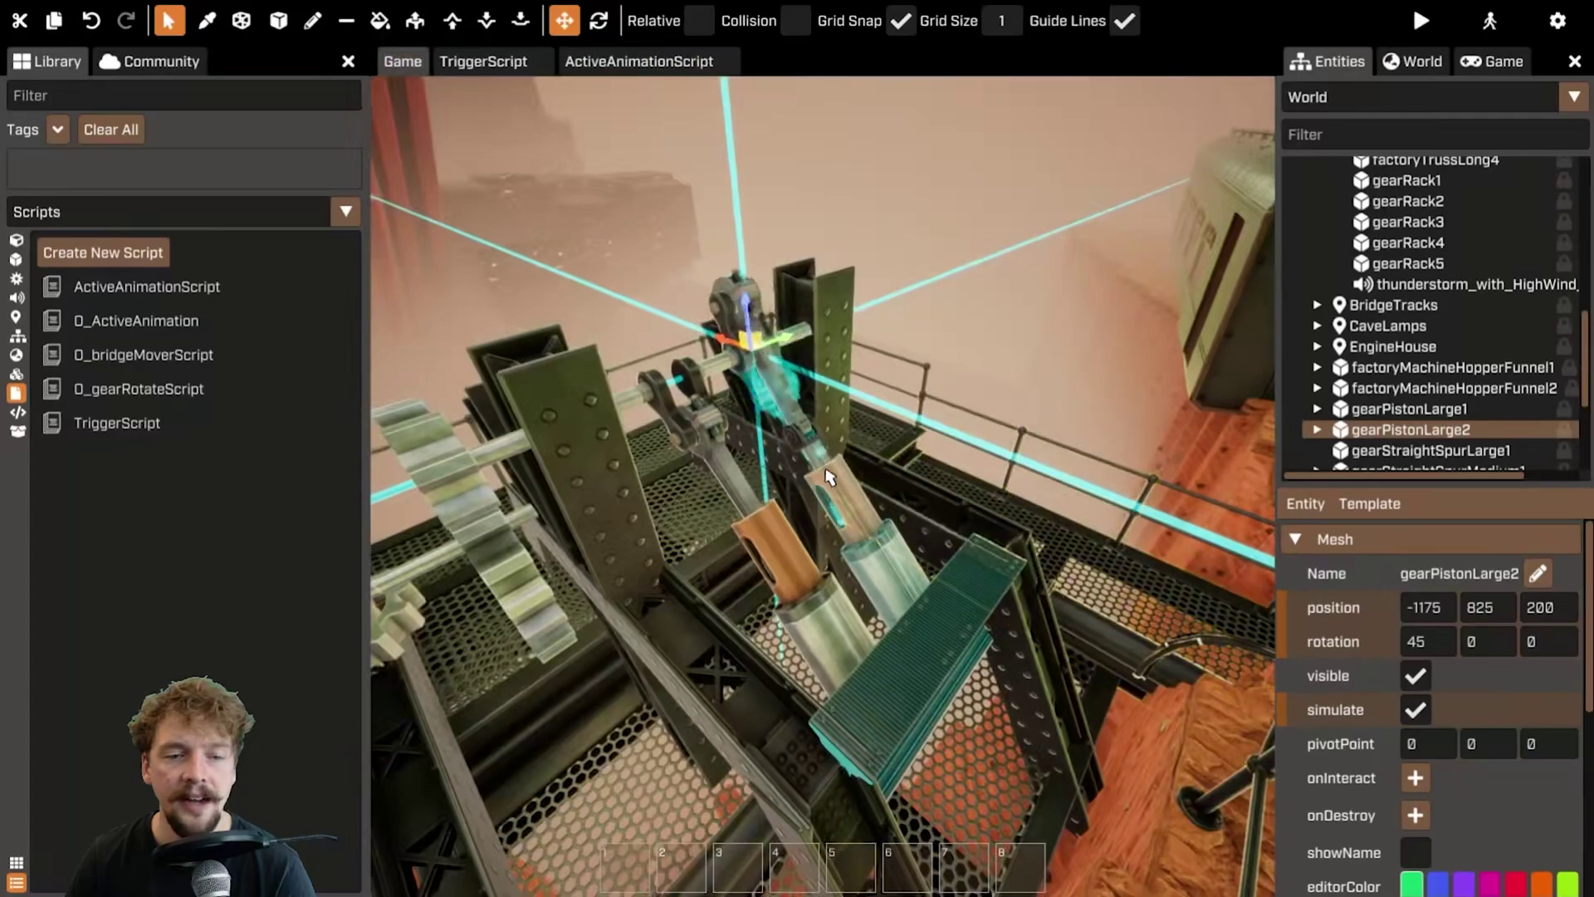
{"action": "left_click", "coordinate": [597, 63]}
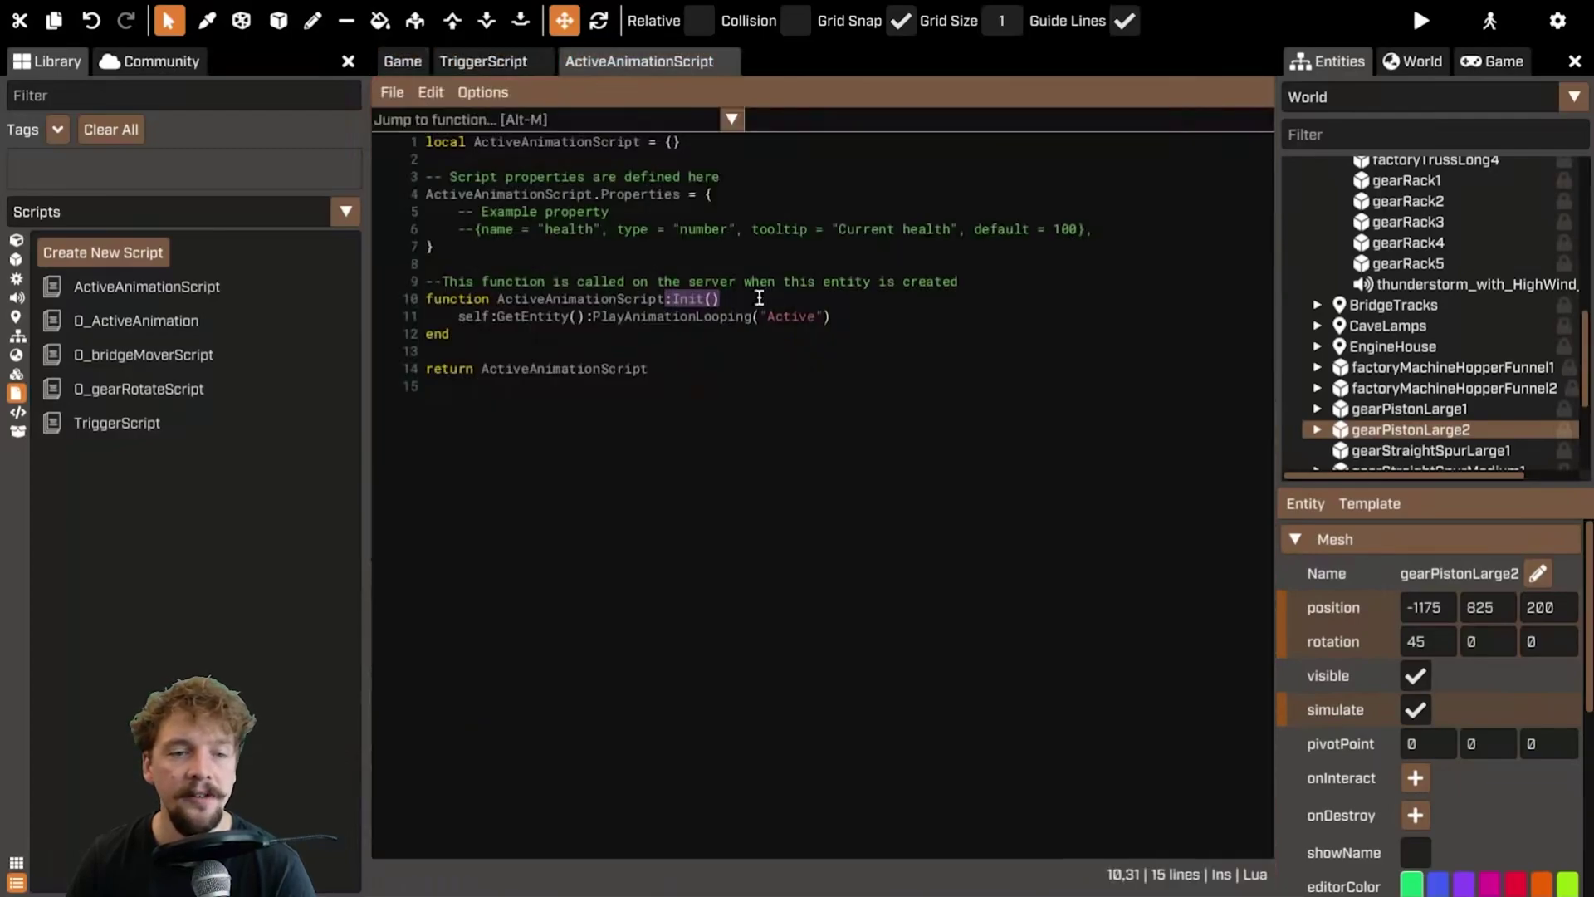
{"action": "left_click", "coordinate": [405, 64]}
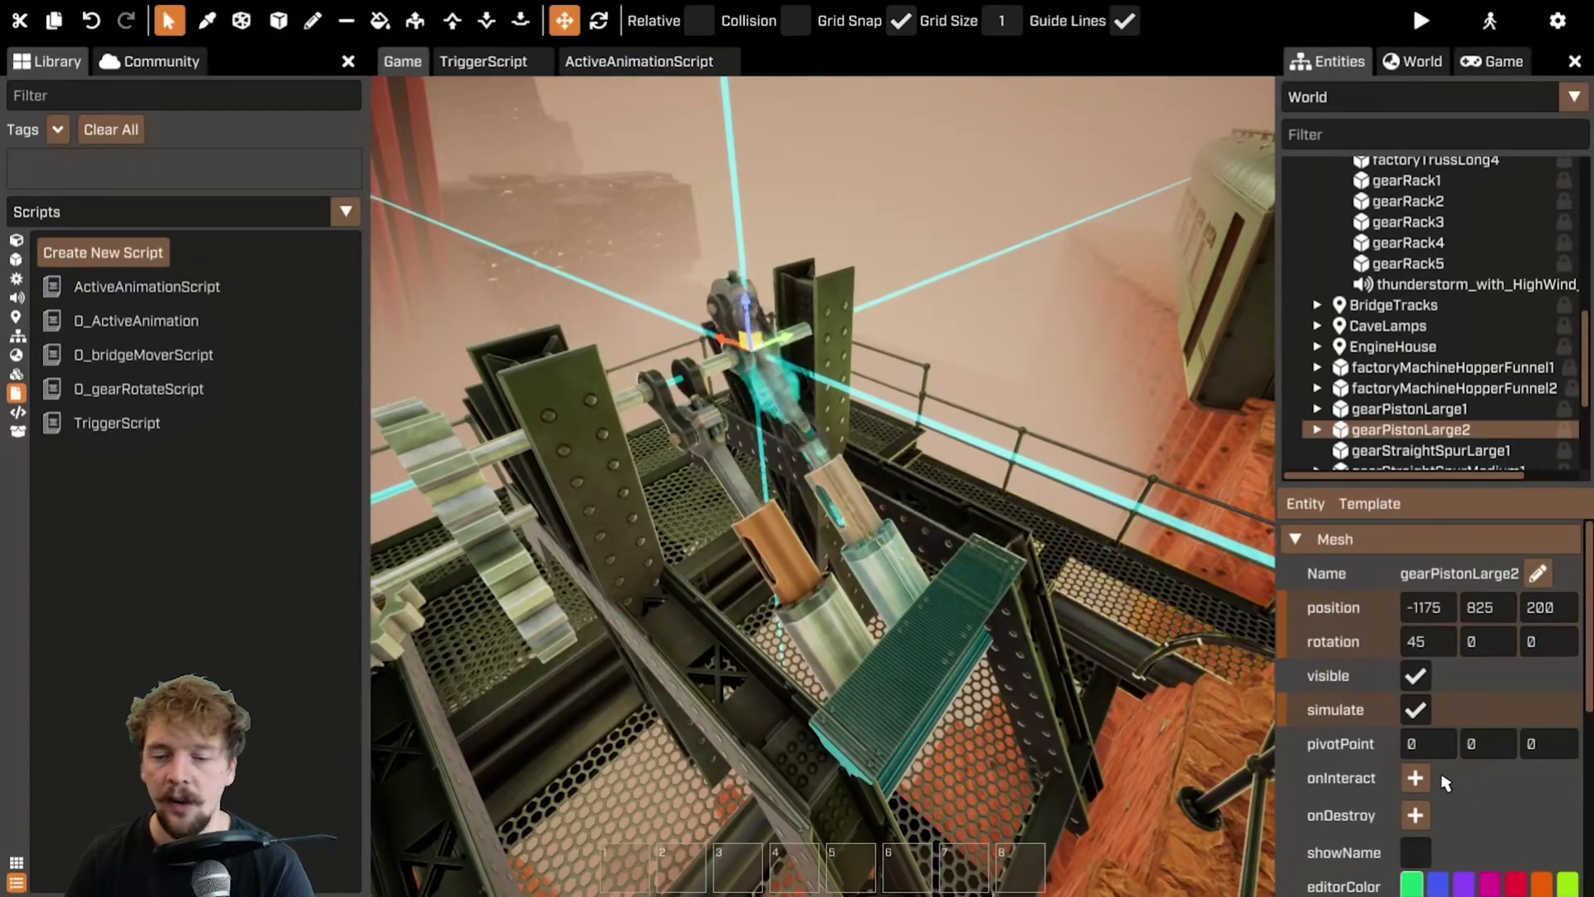
- Attach the existing ActiveAnimationScript to gearPistonLarge1 and enable simulate on it
{"action": "left_click", "coordinate": [734, 479]}
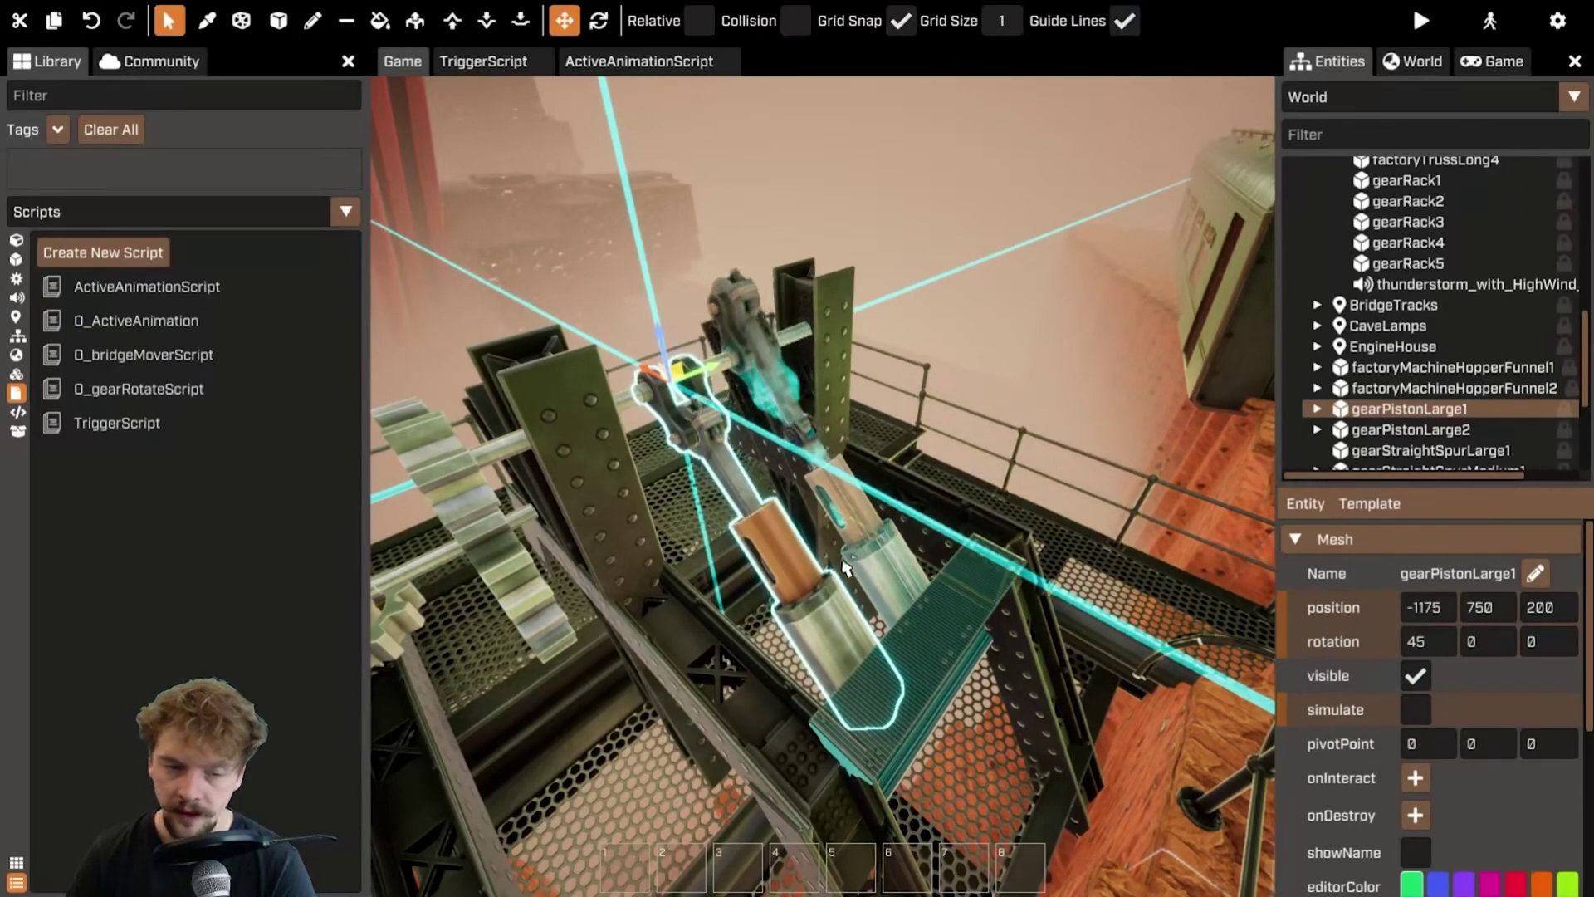
{"action": "right_click", "coordinate": [1301, 511]}
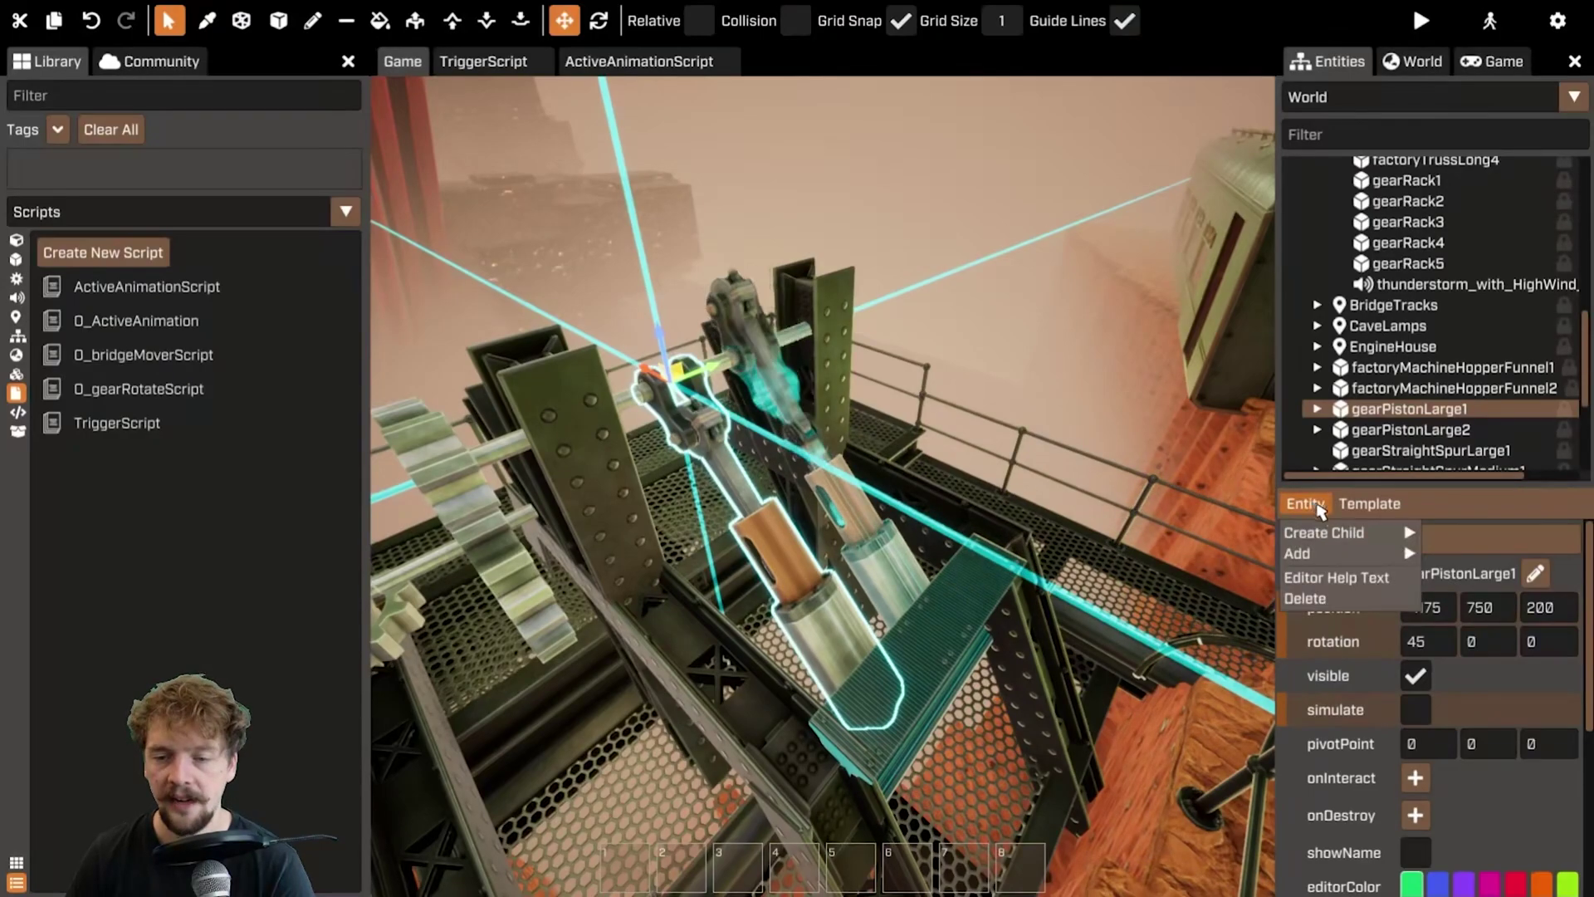
{"action": "mouse_move", "coordinate": [1349, 563]}
{"action": "mouse_move", "coordinate": [1477, 562]}
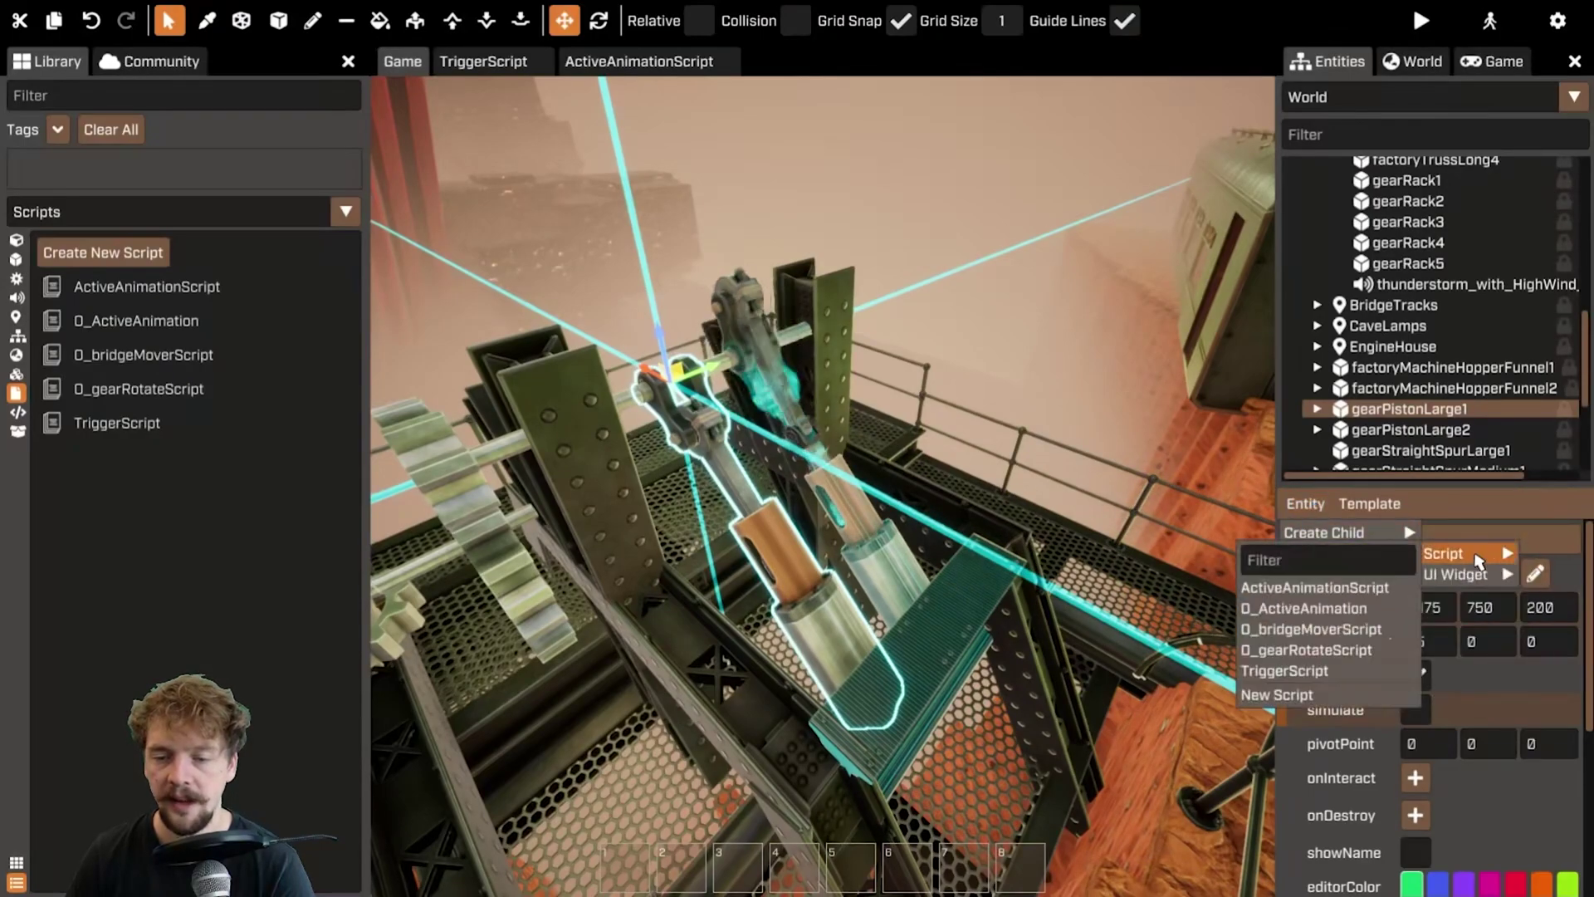
{"action": "left_click", "coordinate": [1387, 586]}
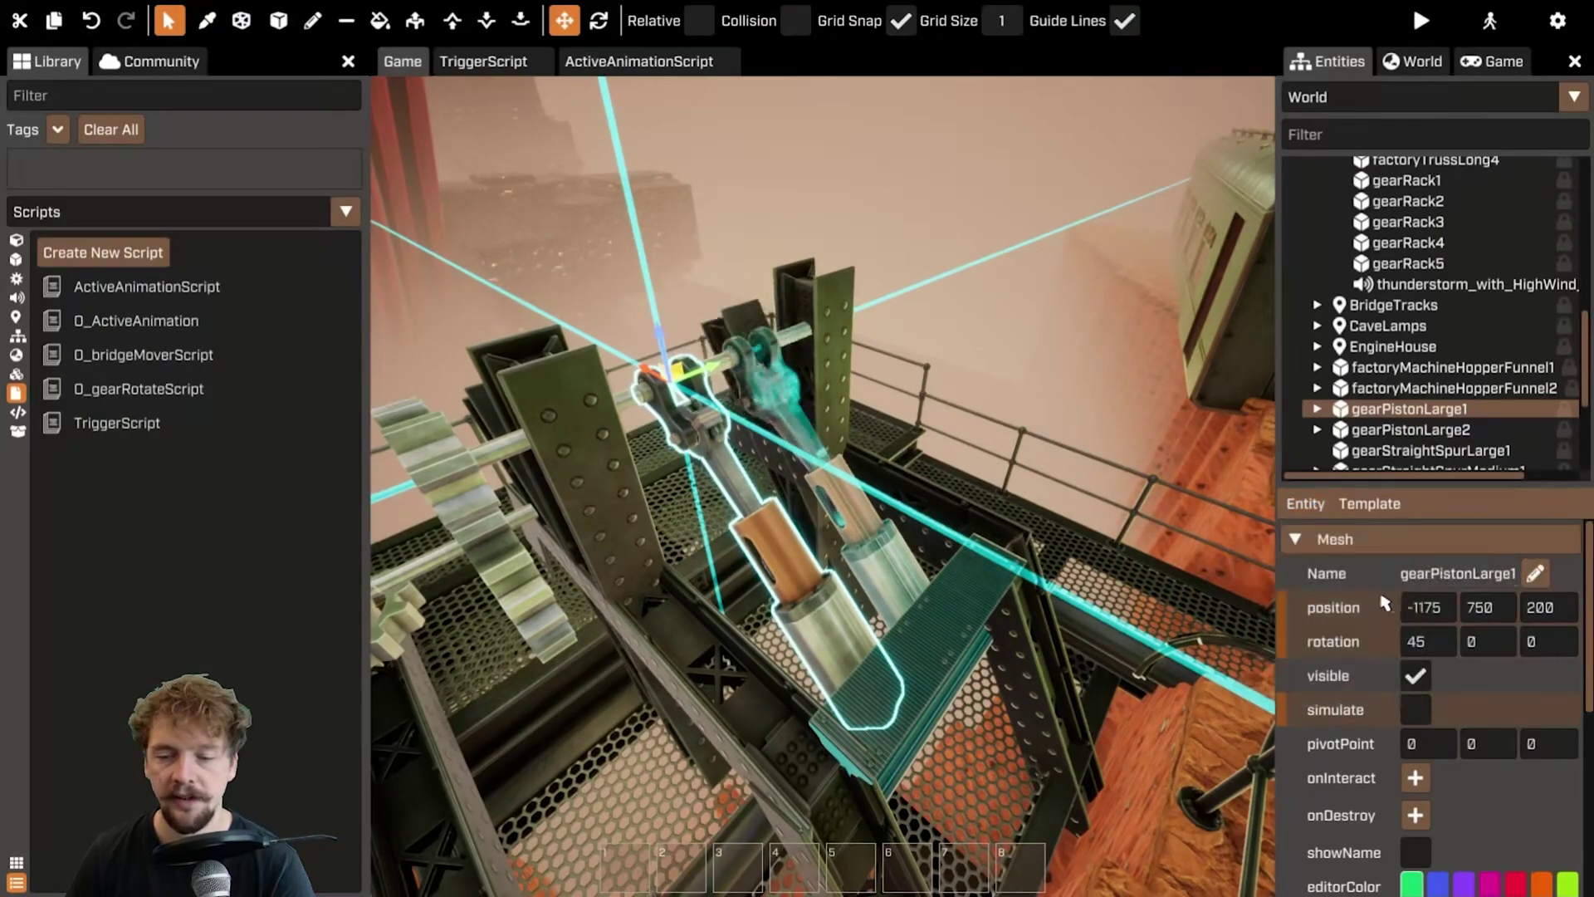
{"action": "left_click", "coordinate": [1417, 719]}
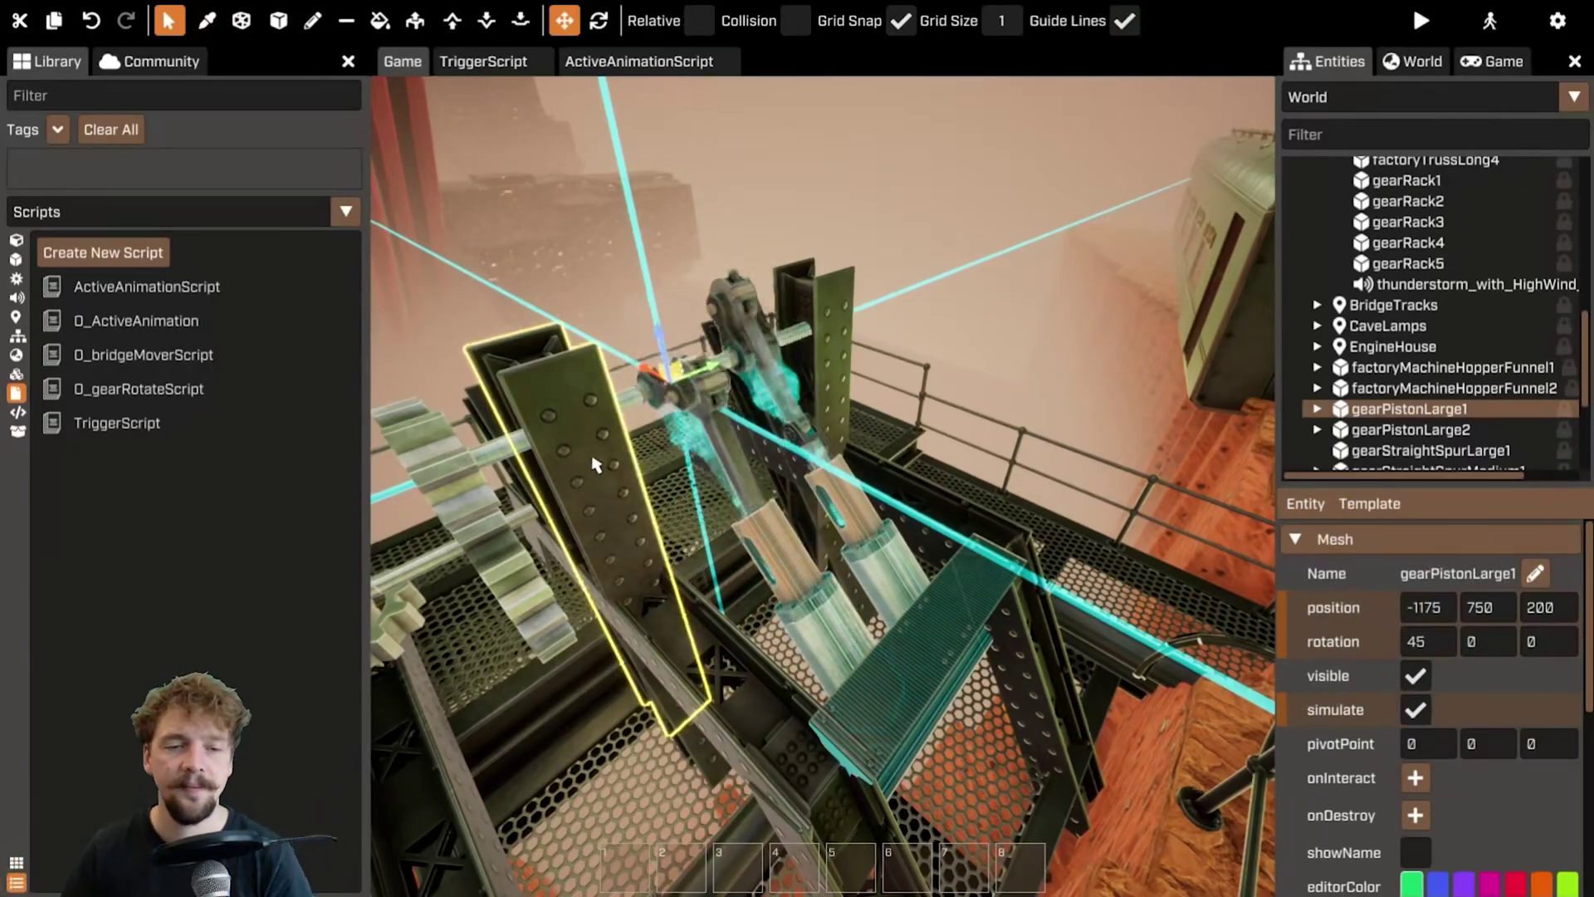
- Examine the two simulated pistons and the neighbouring gears of the bridge machine from several angles
{"action": "middle_click_drag", "start_coordinate": [865, 395], "coordinate": [909, 435]}
{"action": "right_click_drag", "start_coordinate": [1003, 221], "coordinate": [980, 315]}
{"action": "right_click_drag", "start_coordinate": [863, 480], "coordinate": [830, 486]}
{"action": "right_click_drag", "start_coordinate": [1004, 507], "coordinate": [1011, 518]}
{"action": "right_click_drag", "start_coordinate": [930, 570], "coordinate": [893, 576]}
{"action": "right_click_drag", "start_coordinate": [996, 501], "coordinate": [971, 456]}
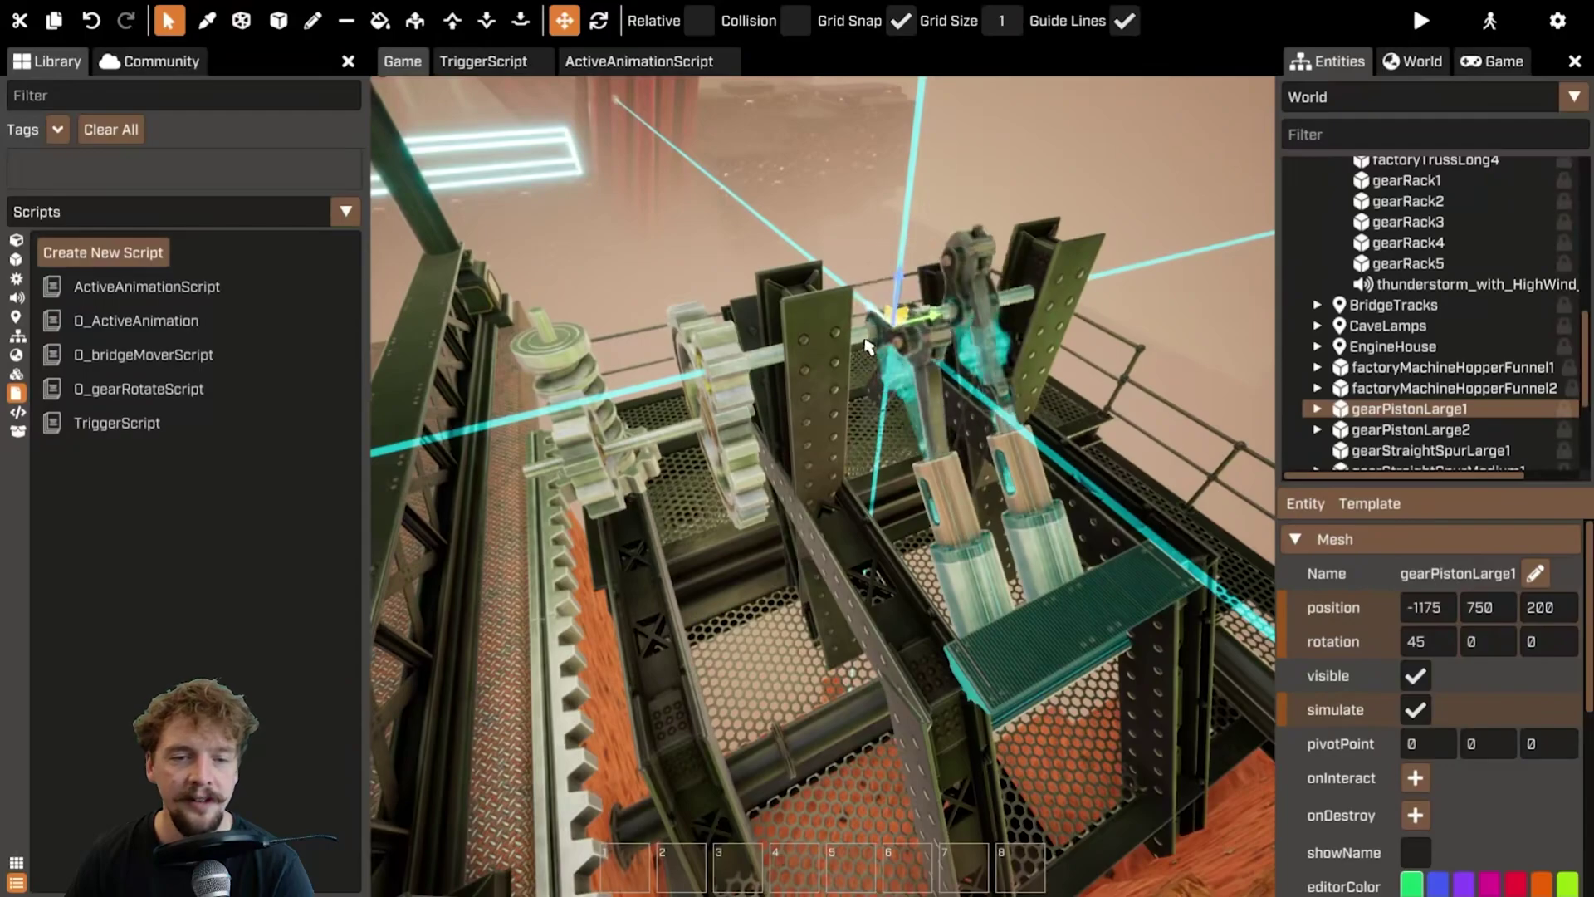
{"action": "right_click_drag", "start_coordinate": [867, 344], "coordinate": [846, 338]}
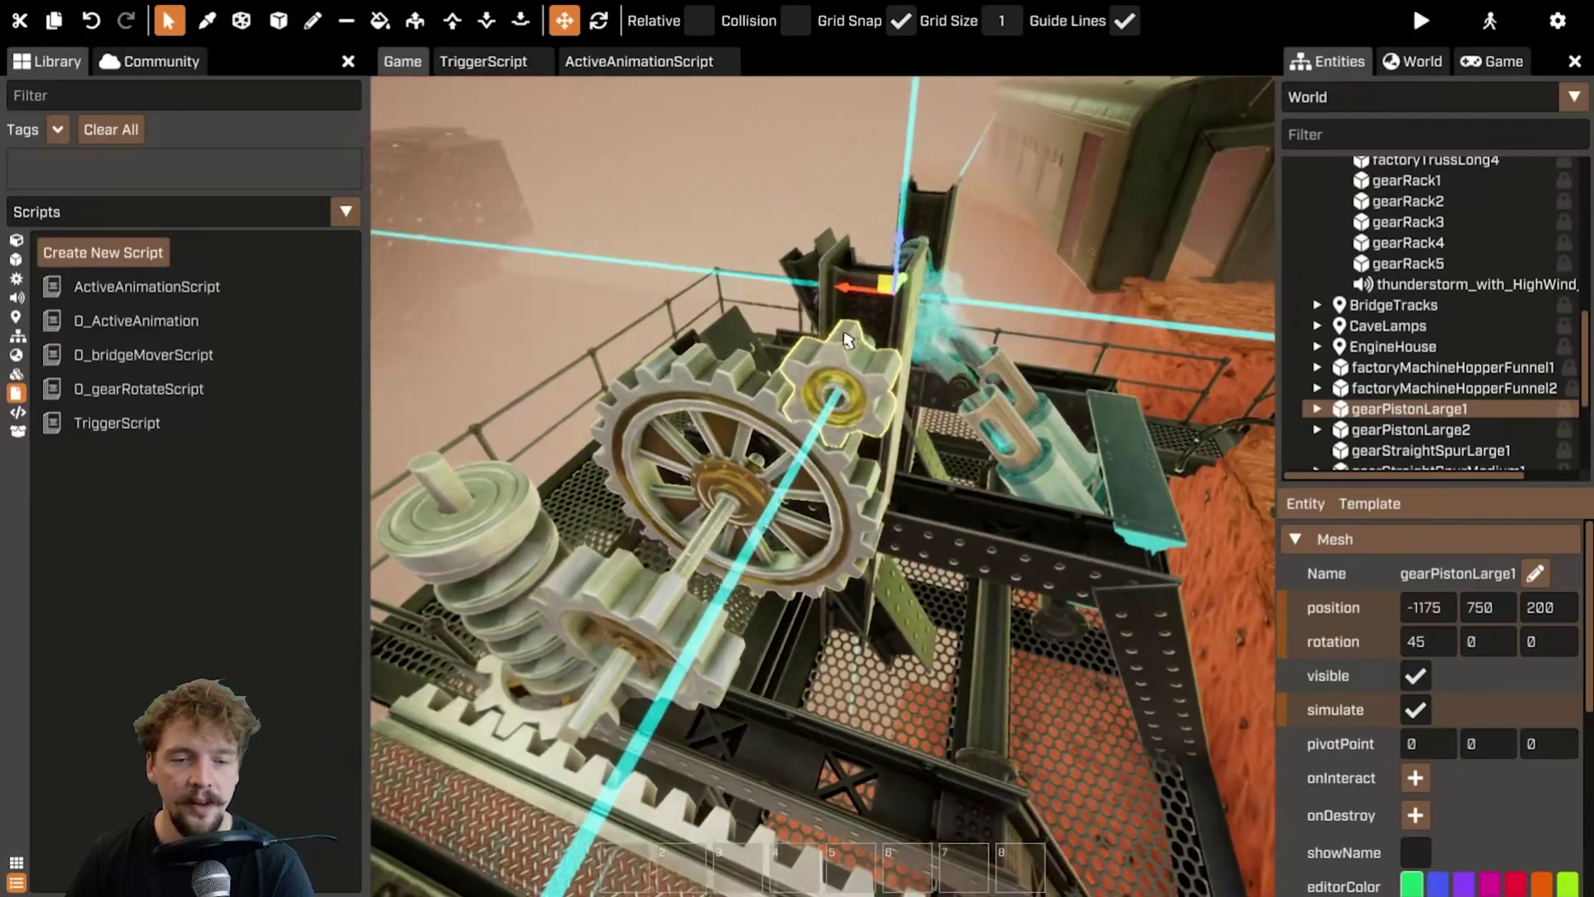
- Attach a new script named GearRotationScript to the small spur gear gearStraightSpurSmall1
{"action": "left_click", "coordinate": [840, 381]}
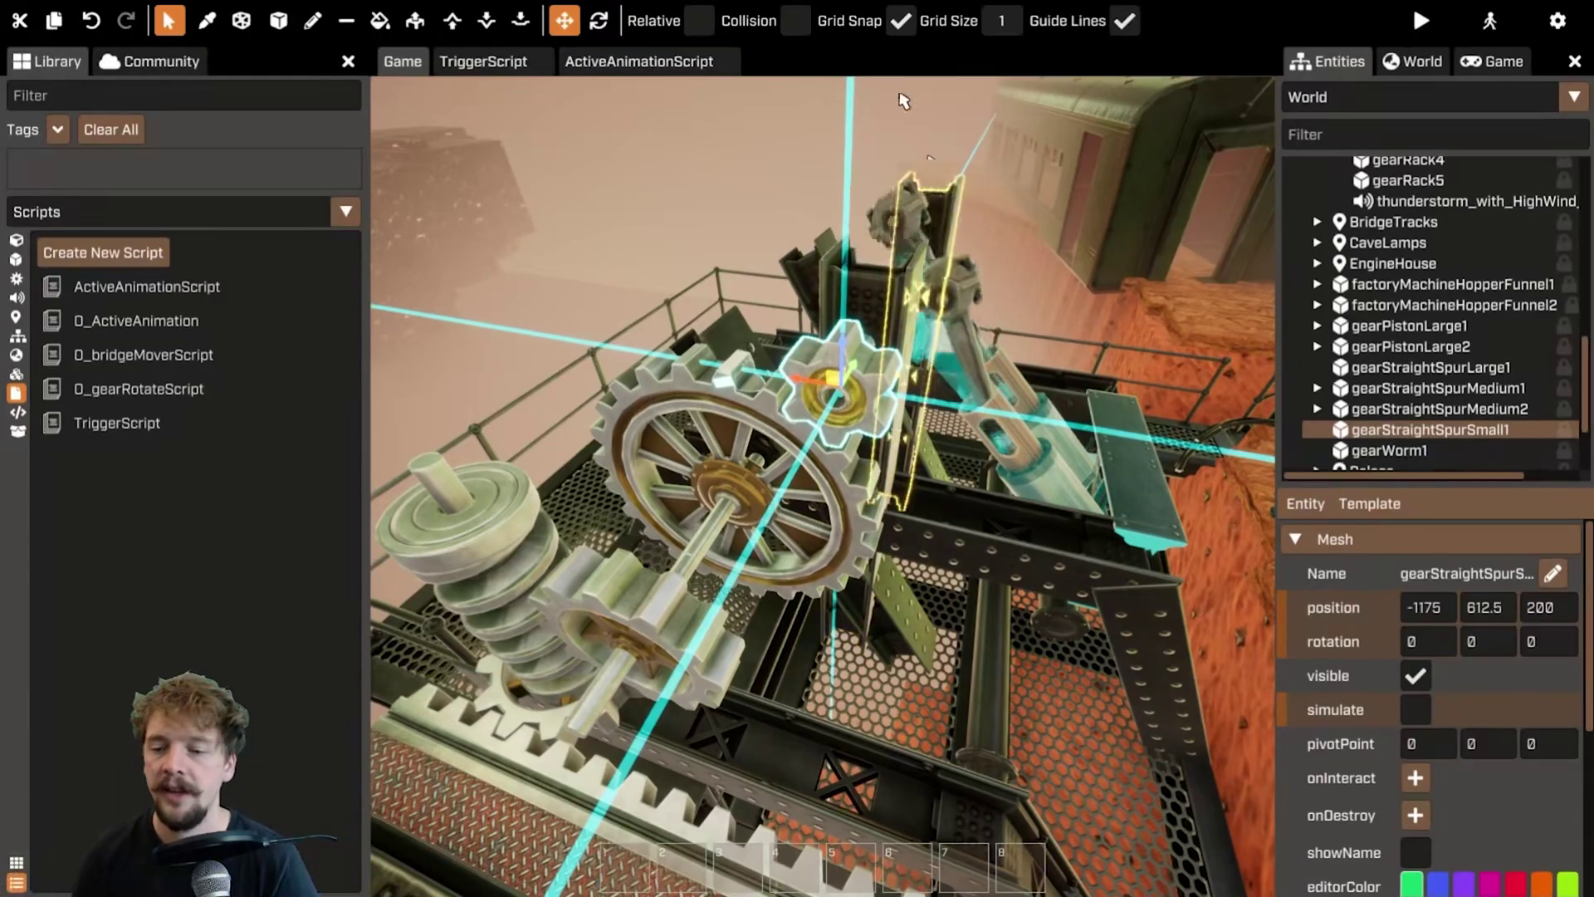
{"action": "scroll", "coordinate": [1421, 664], "scroll_direction": "down", "scroll_amount": 4}
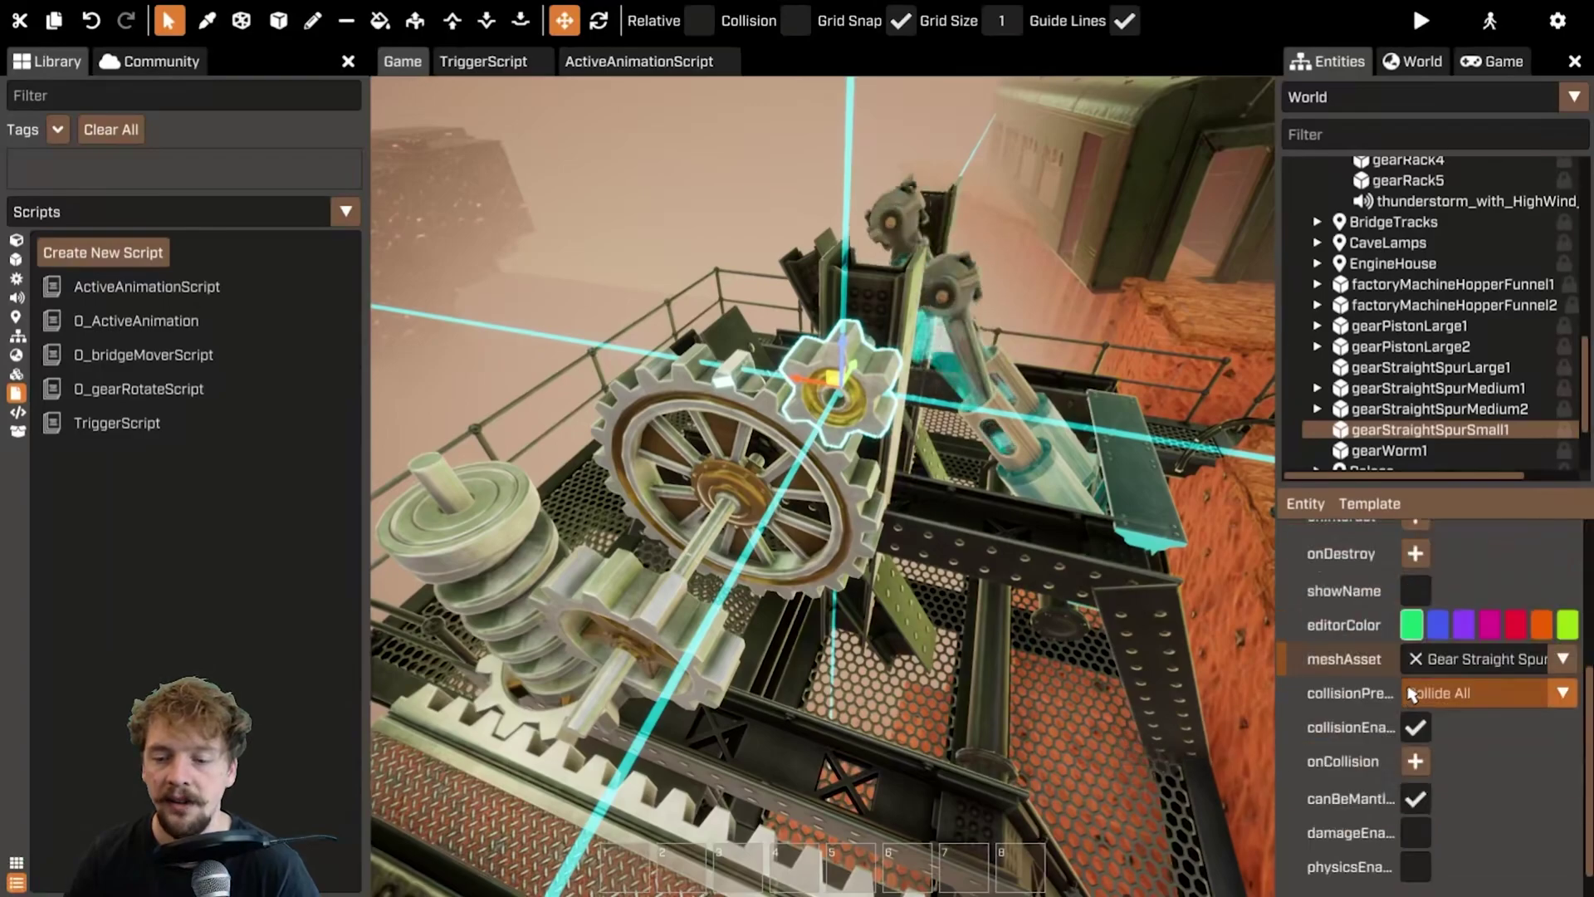
{"action": "left_click", "coordinate": [1299, 506]}
{"action": "mouse_move", "coordinate": [1439, 555]}
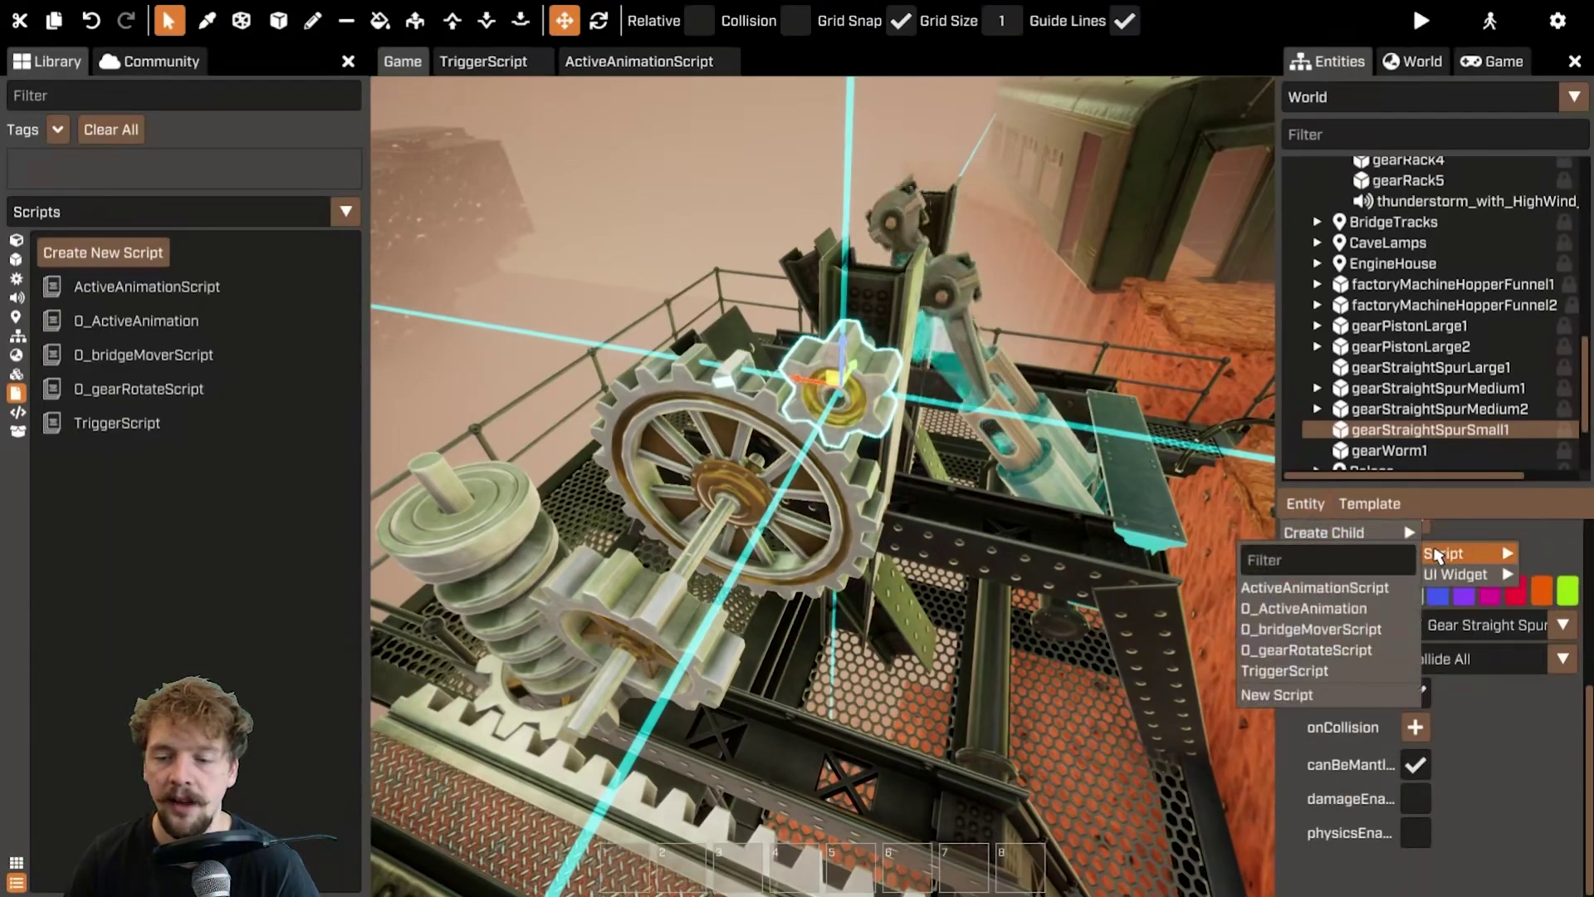
{"action": "left_click", "coordinate": [1276, 694]}
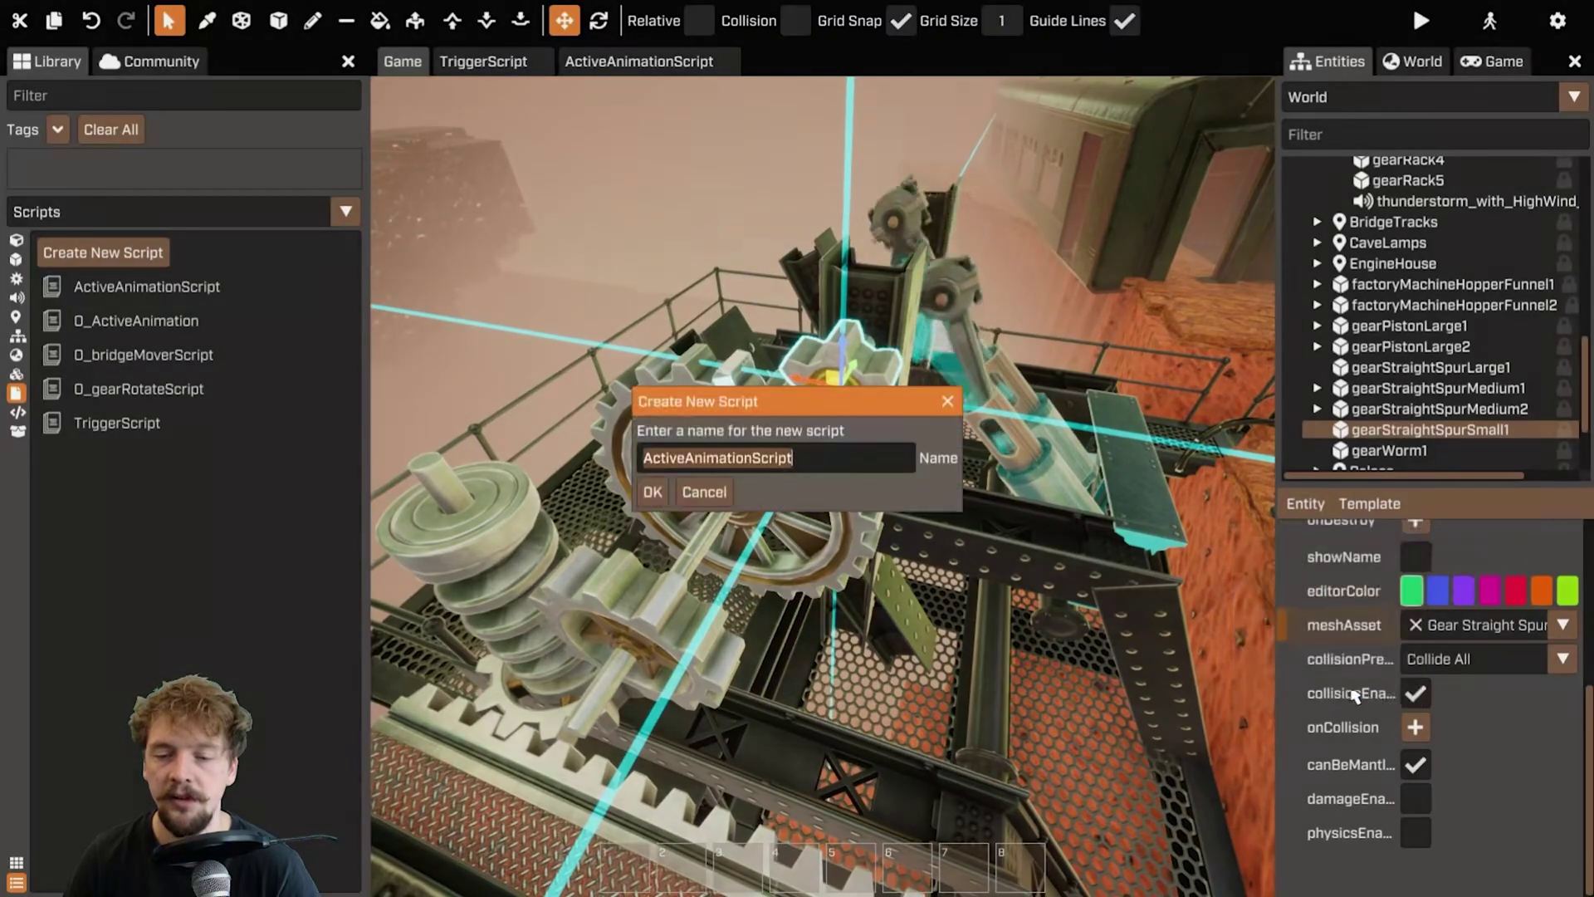
{"action": "type", "text": "GearRo"}
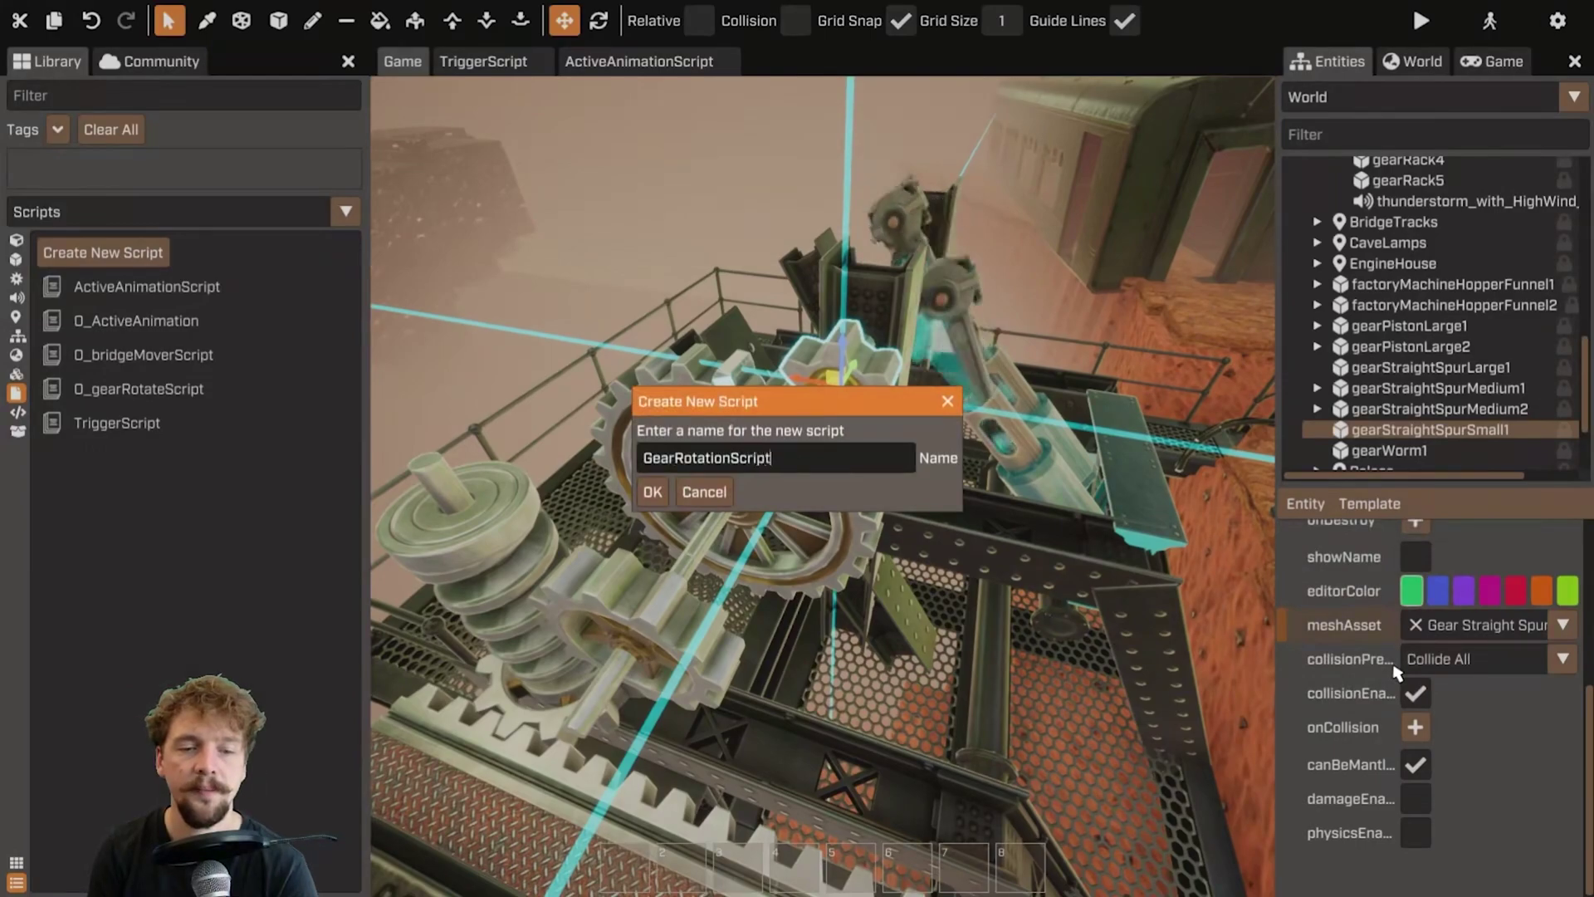
{"action": "key", "text": "Return"}
- Open GearRotationScript for editing and compare its Init function with the one in ActiveAnimationScript
{"action": "scroll", "coordinate": [1361, 731], "scroll_direction": "down", "scroll_amount": 5}
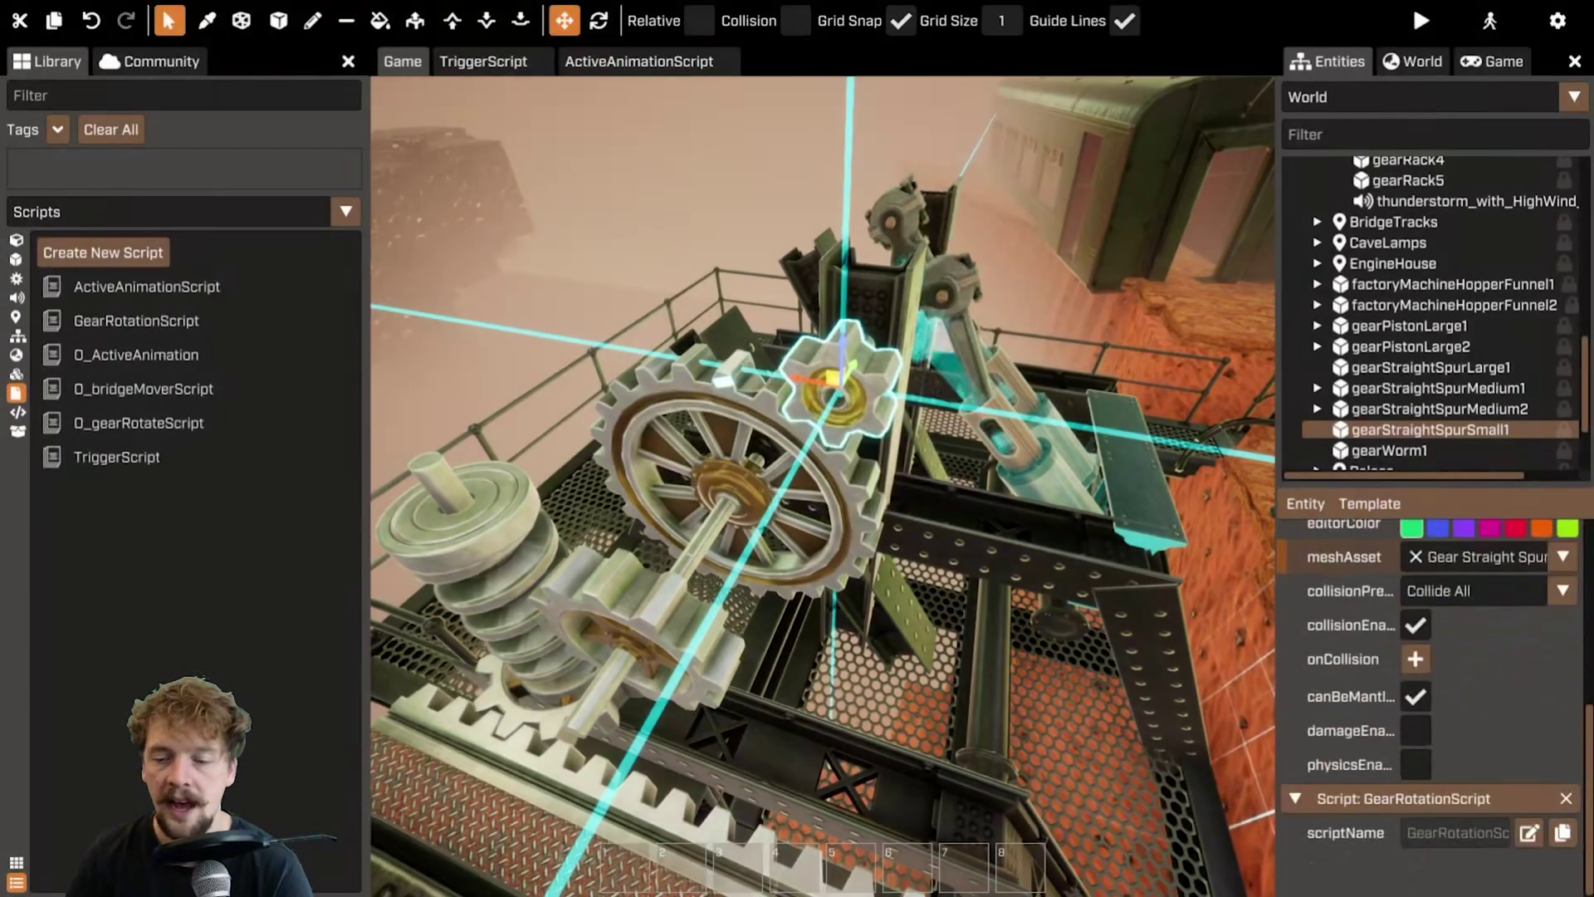
{"action": "left_click", "coordinate": [1528, 832]}
{"action": "left_click", "coordinate": [694, 71]}
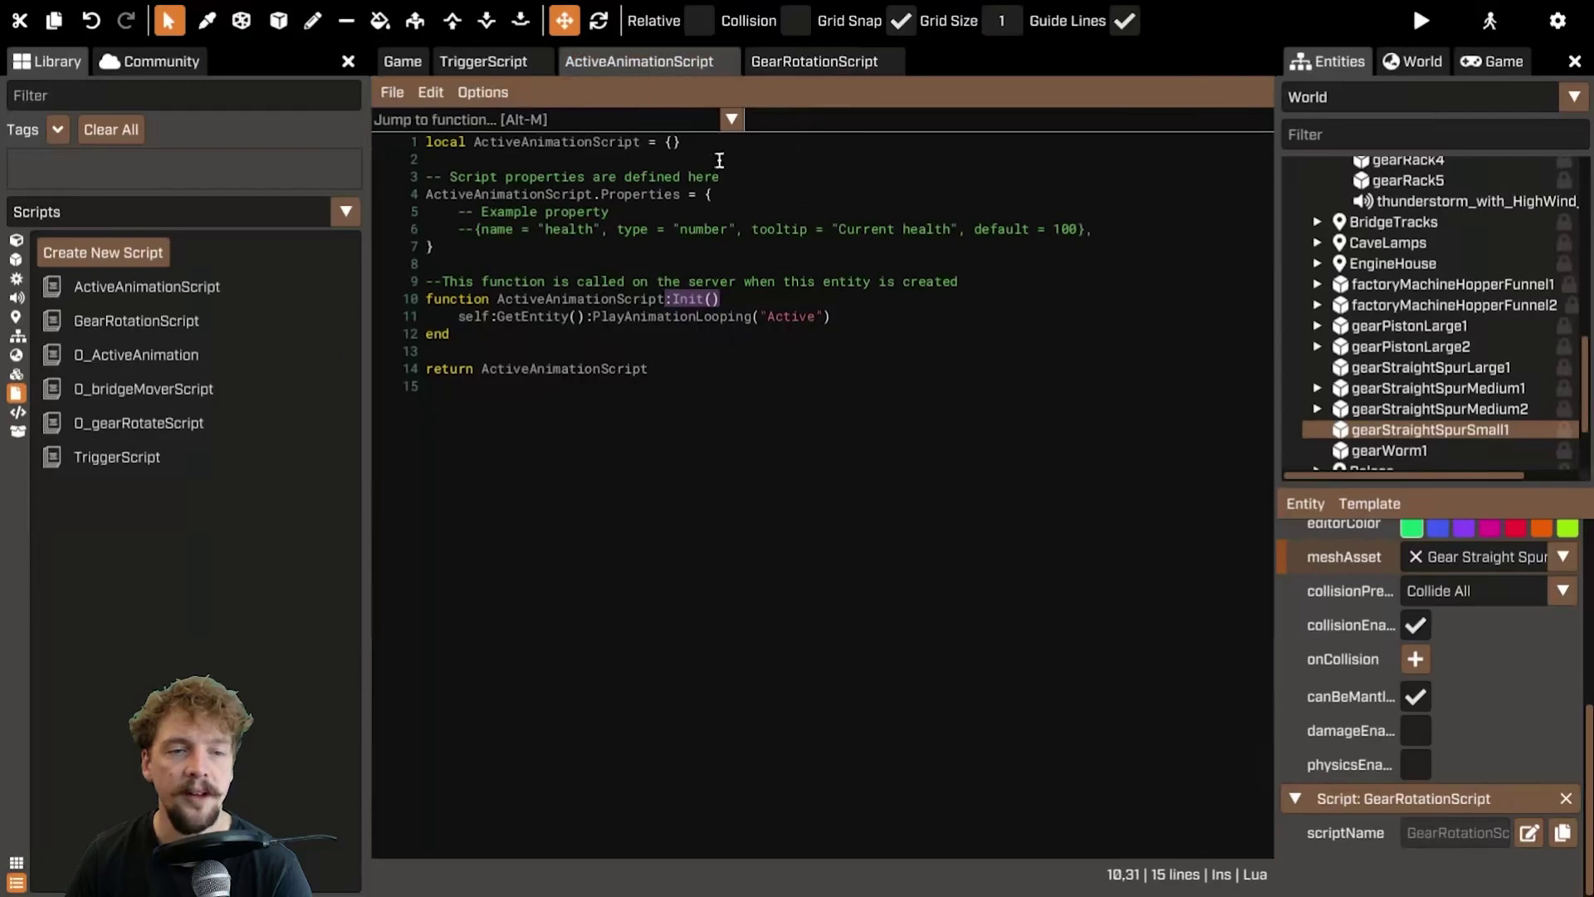
{"action": "left_click", "coordinate": [814, 64]}
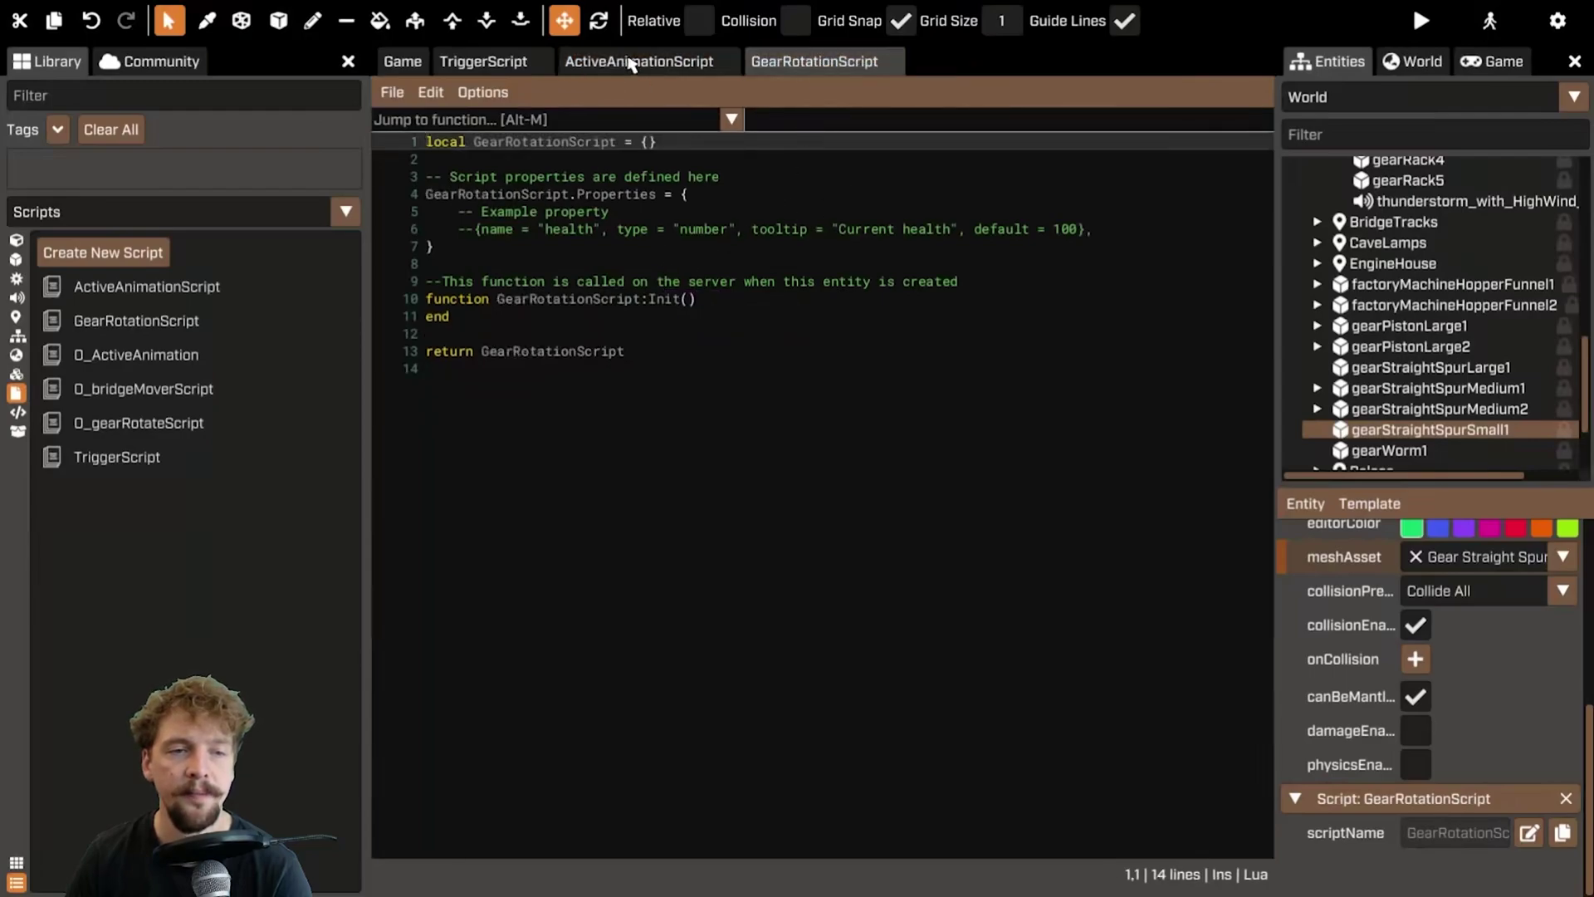
{"action": "left_click", "coordinate": [656, 62]}
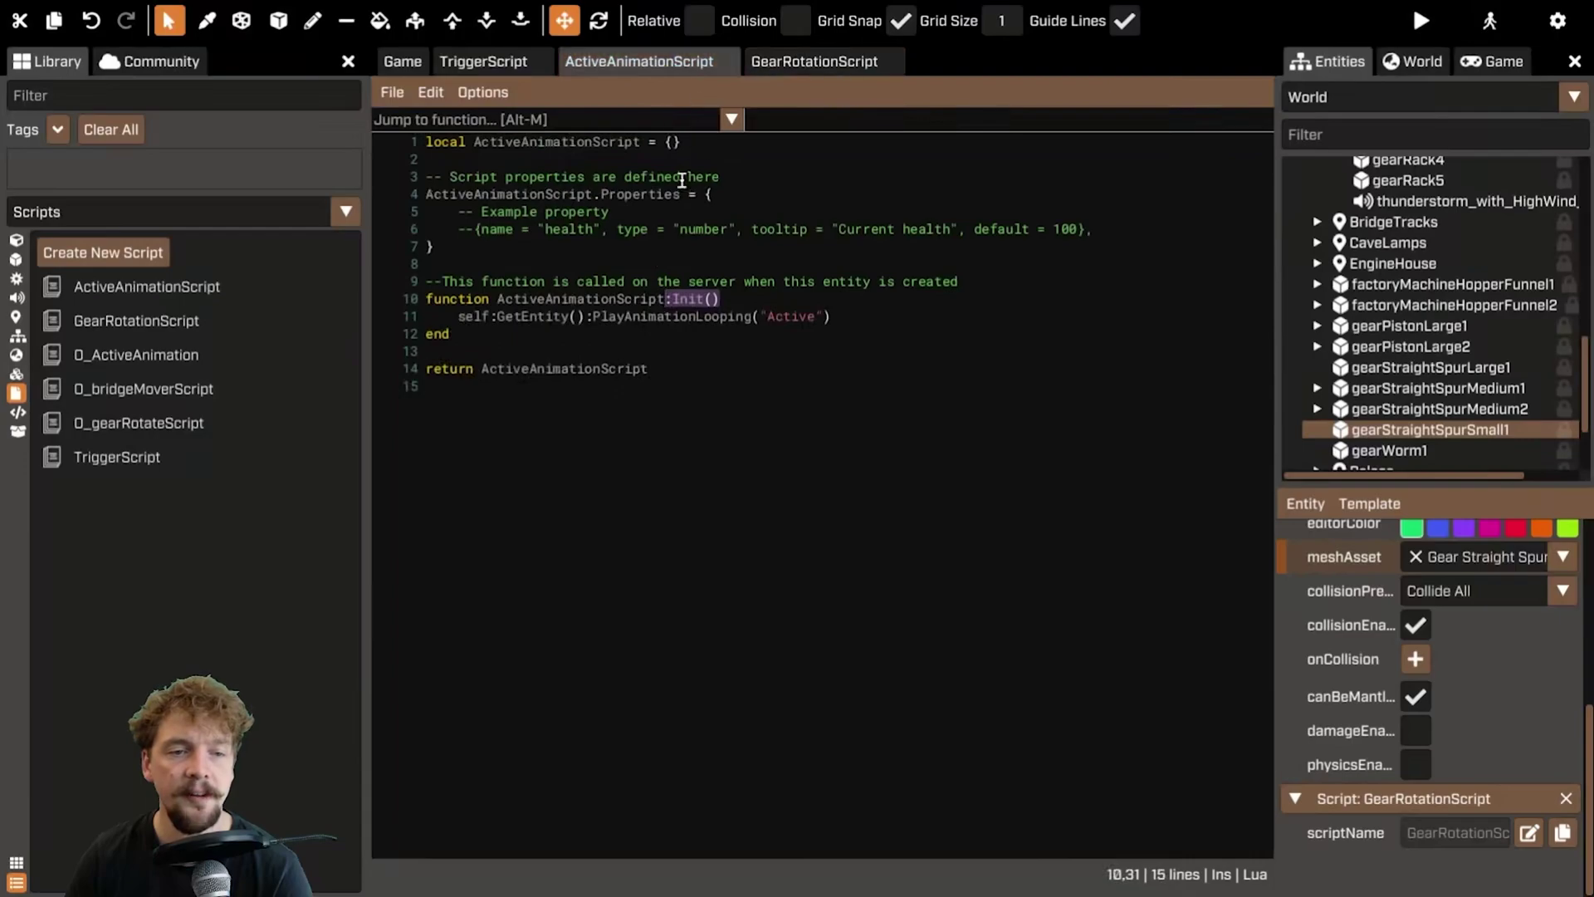
{"action": "left_click", "coordinate": [847, 62]}
{"action": "left_click", "coordinate": [733, 300]}
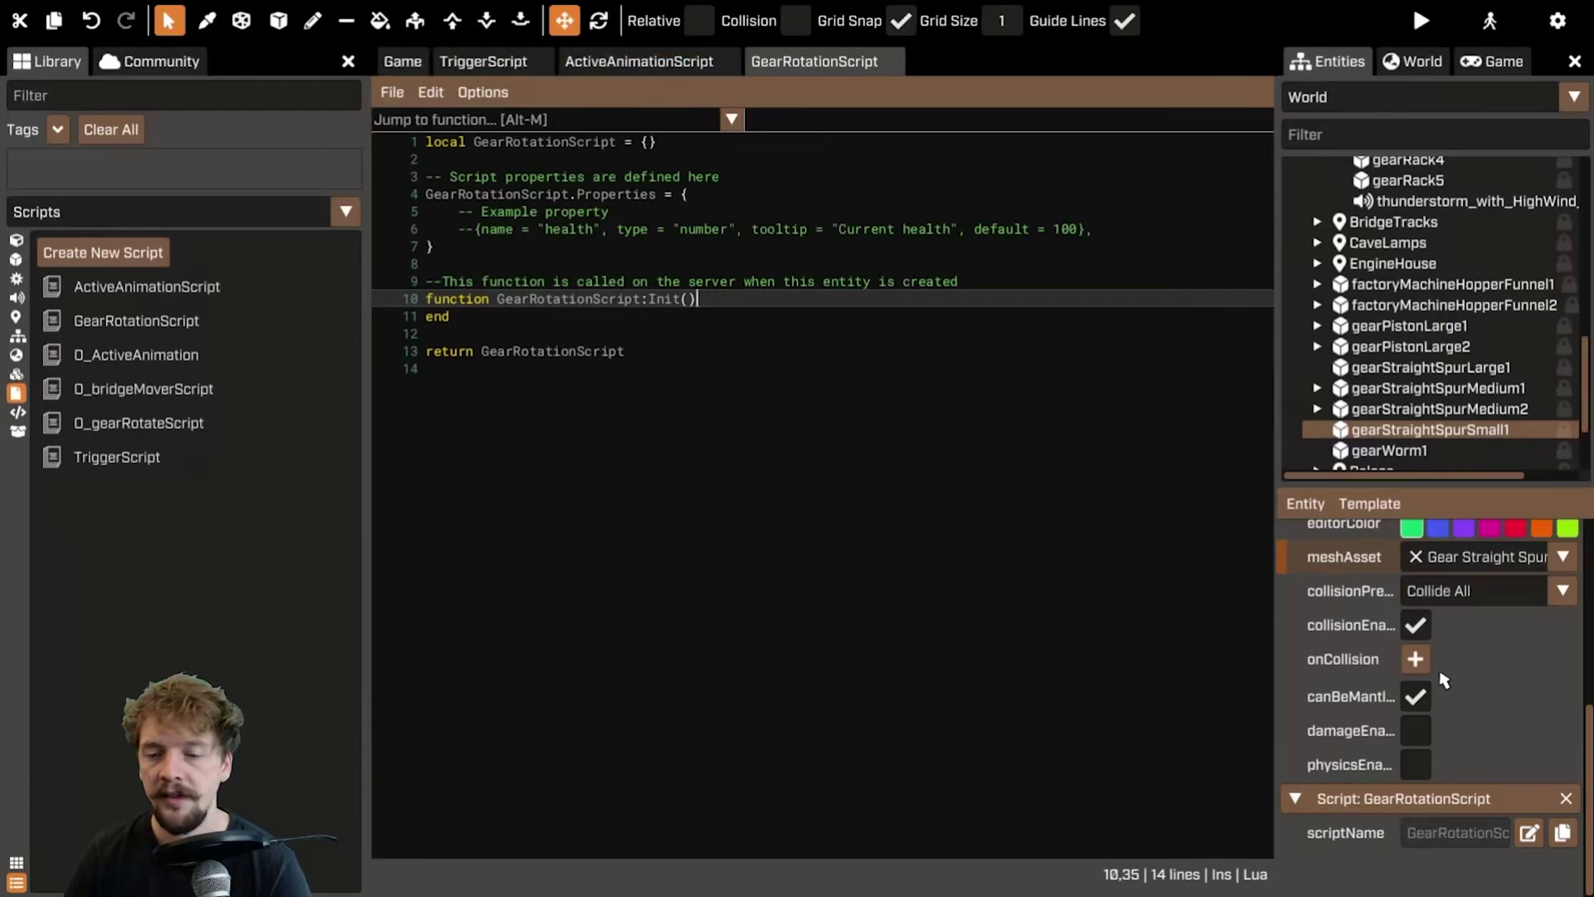
- Check the pivotPoint property of gearStraightSpurSmall1 alongside the gear in the game view
{"action": "scroll", "coordinate": [1448, 683], "scroll_direction": "up", "scroll_amount": 3}
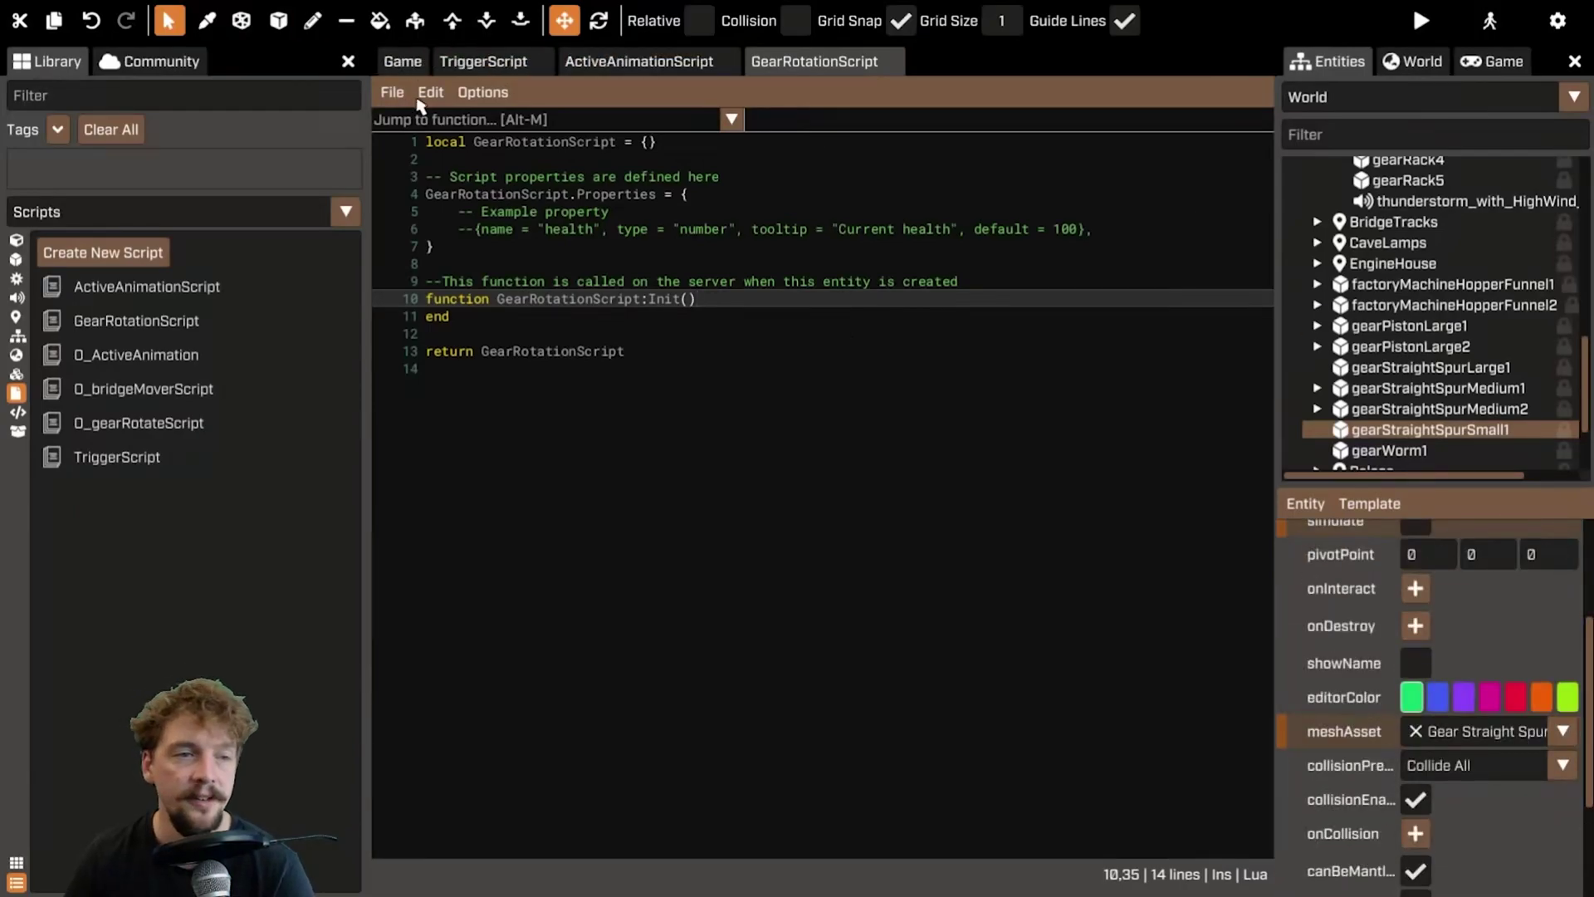
{"action": "left_click", "coordinate": [402, 60]}
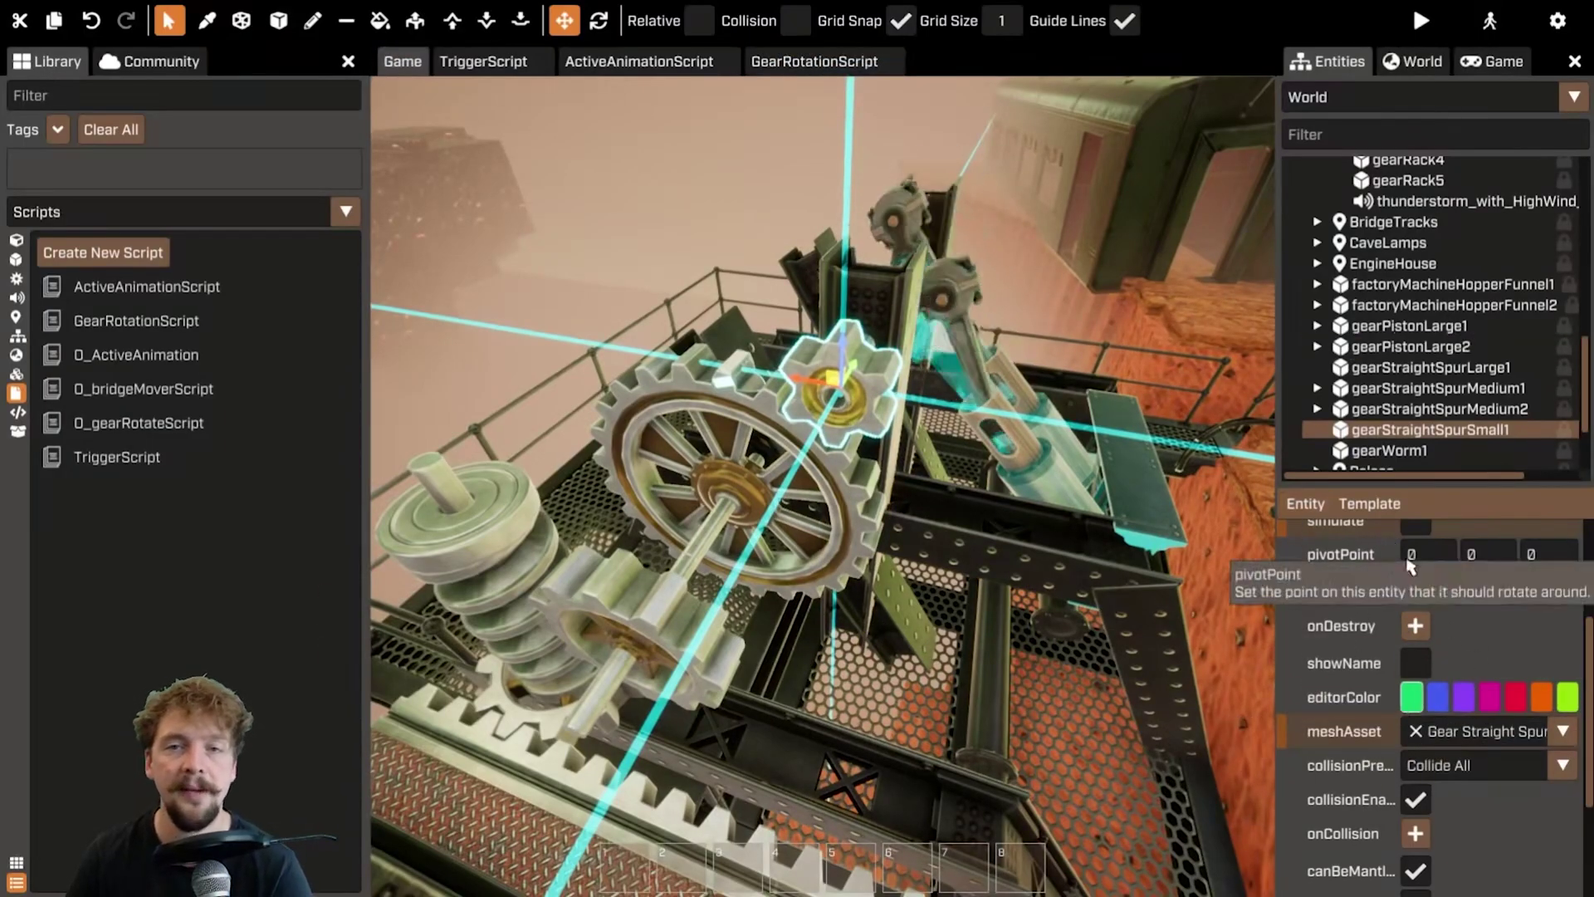
{"action": "left_click", "coordinate": [815, 61]}
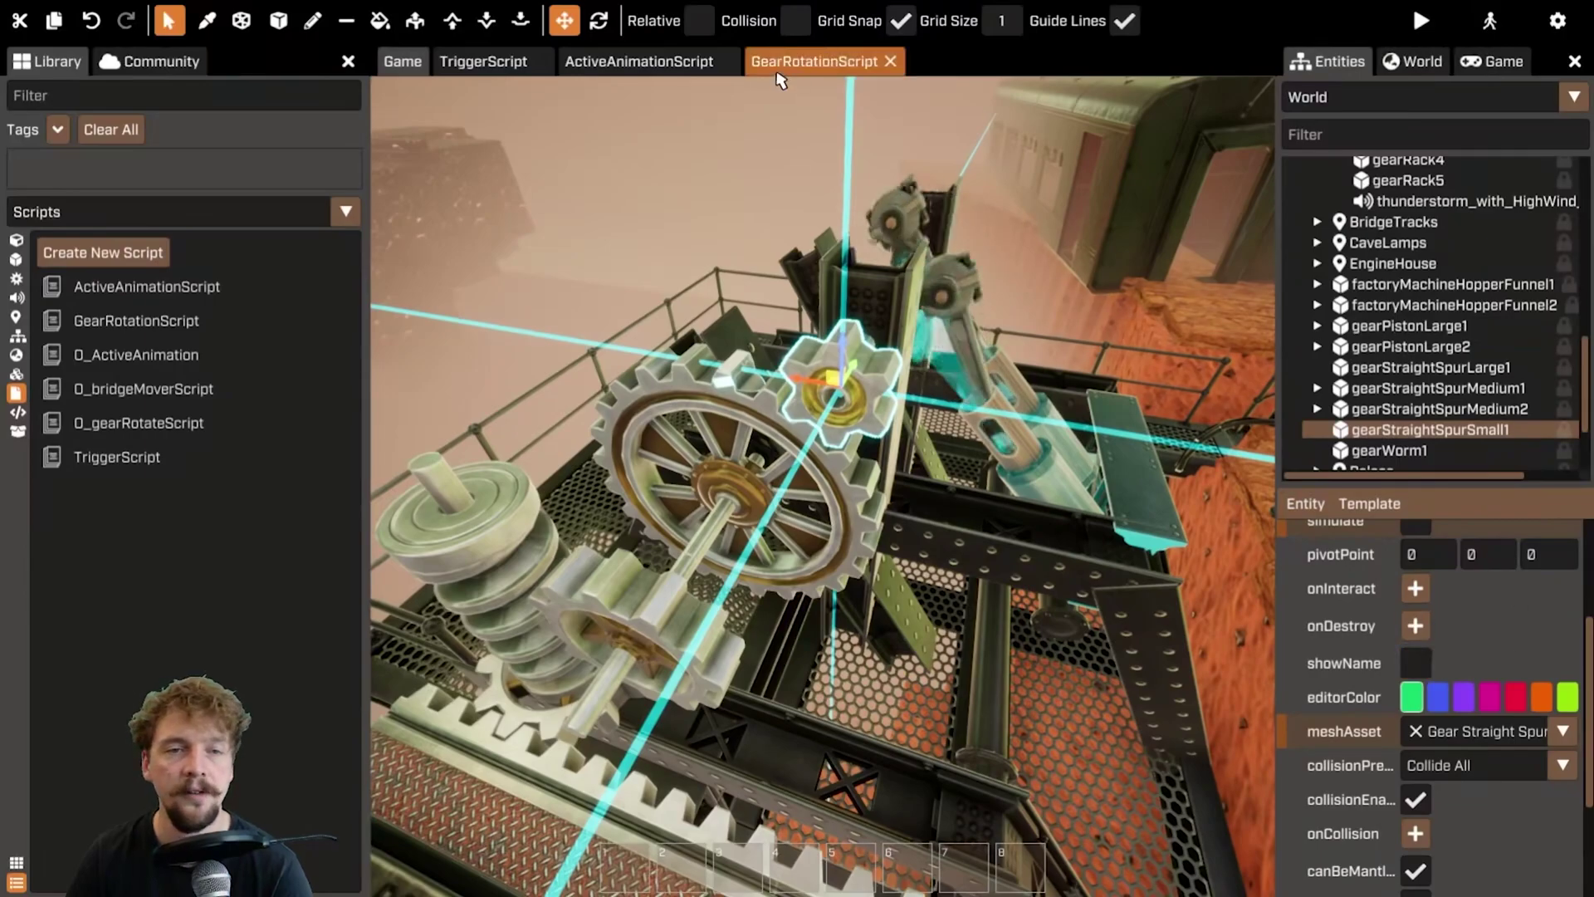
- Begin a self:GetEntity():PlayTimelineLoop( call inside the Init function of GearRotationScript
{"action": "left_click", "coordinate": [618, 345]}
{"action": "left_click", "coordinate": [758, 306]}
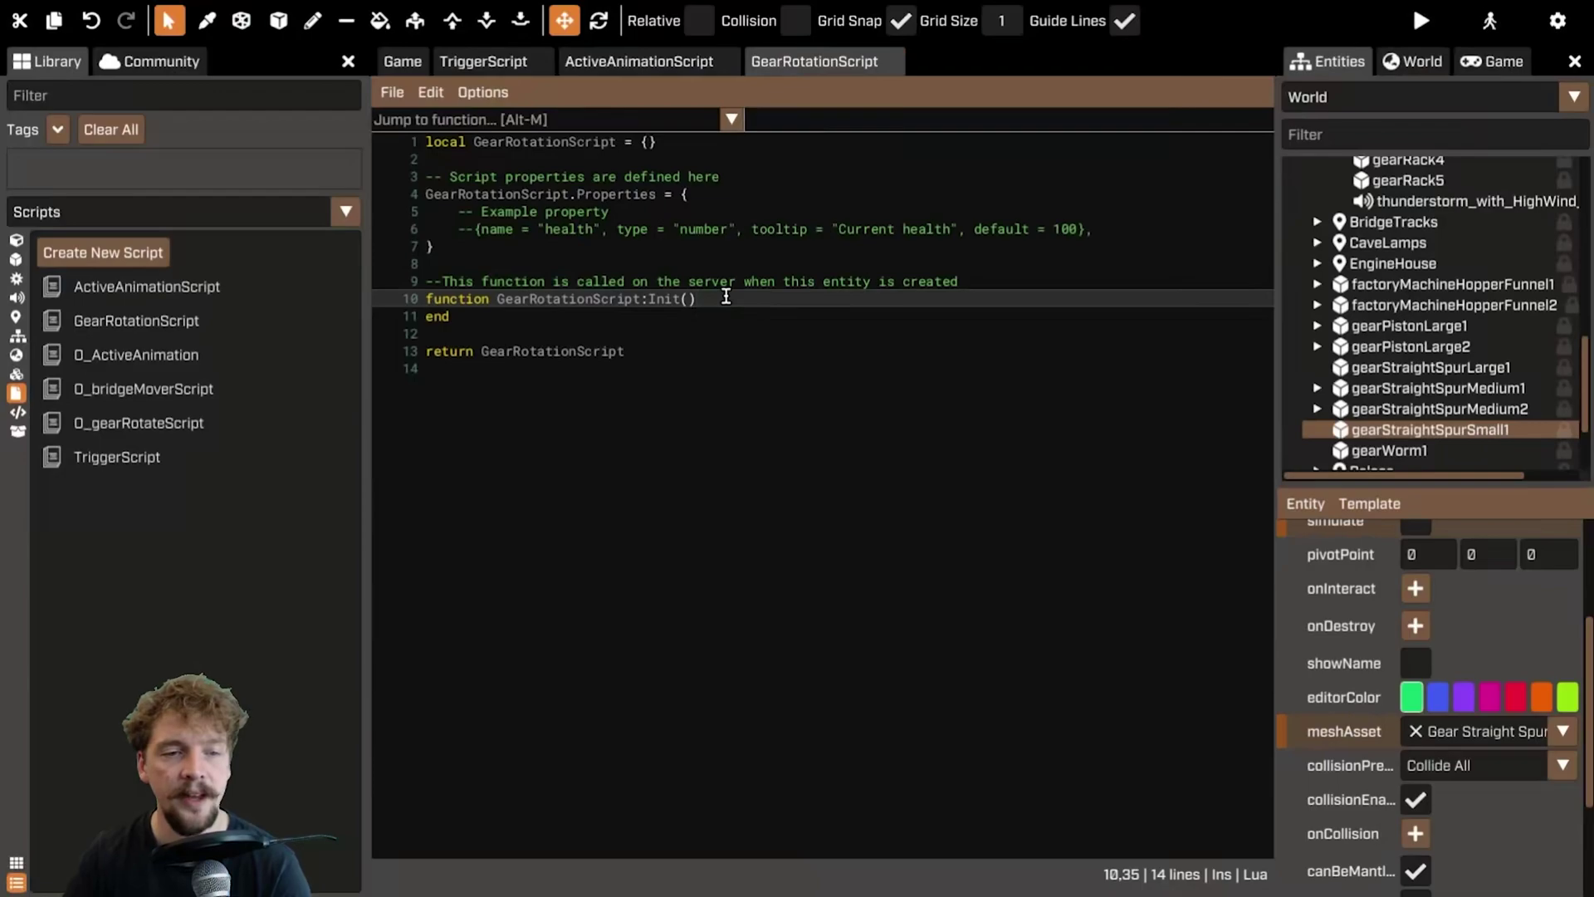
{"action": "key", "text": "Return"}
{"action": "type", "text": "self"}
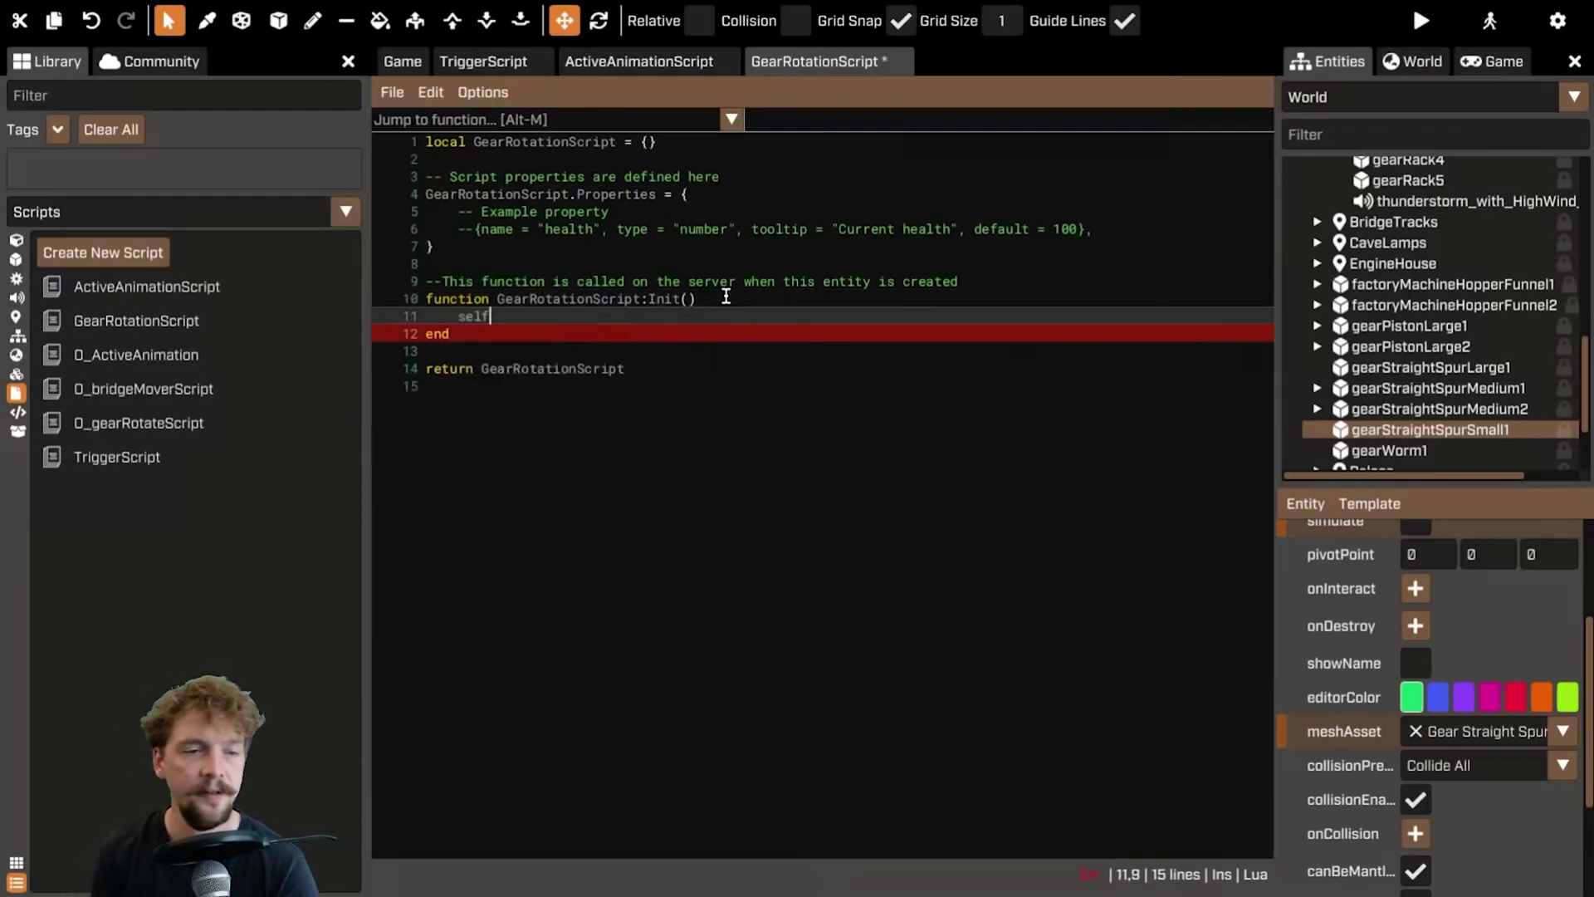
{"action": "type", "text": ":GetEntity"}
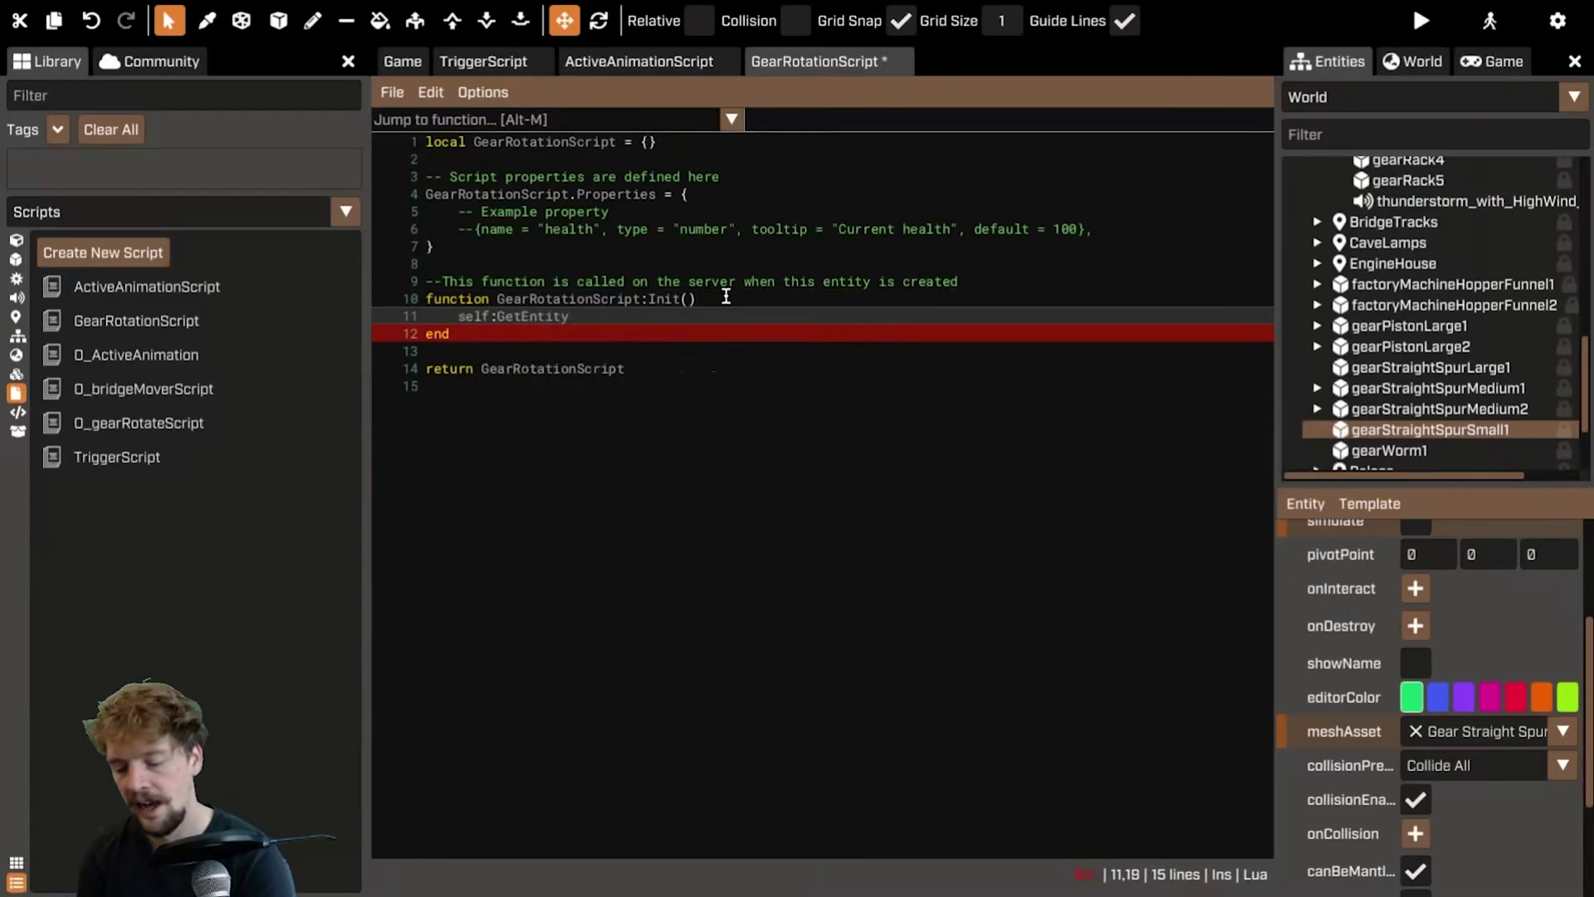
{"action": "type", "text": "():"}
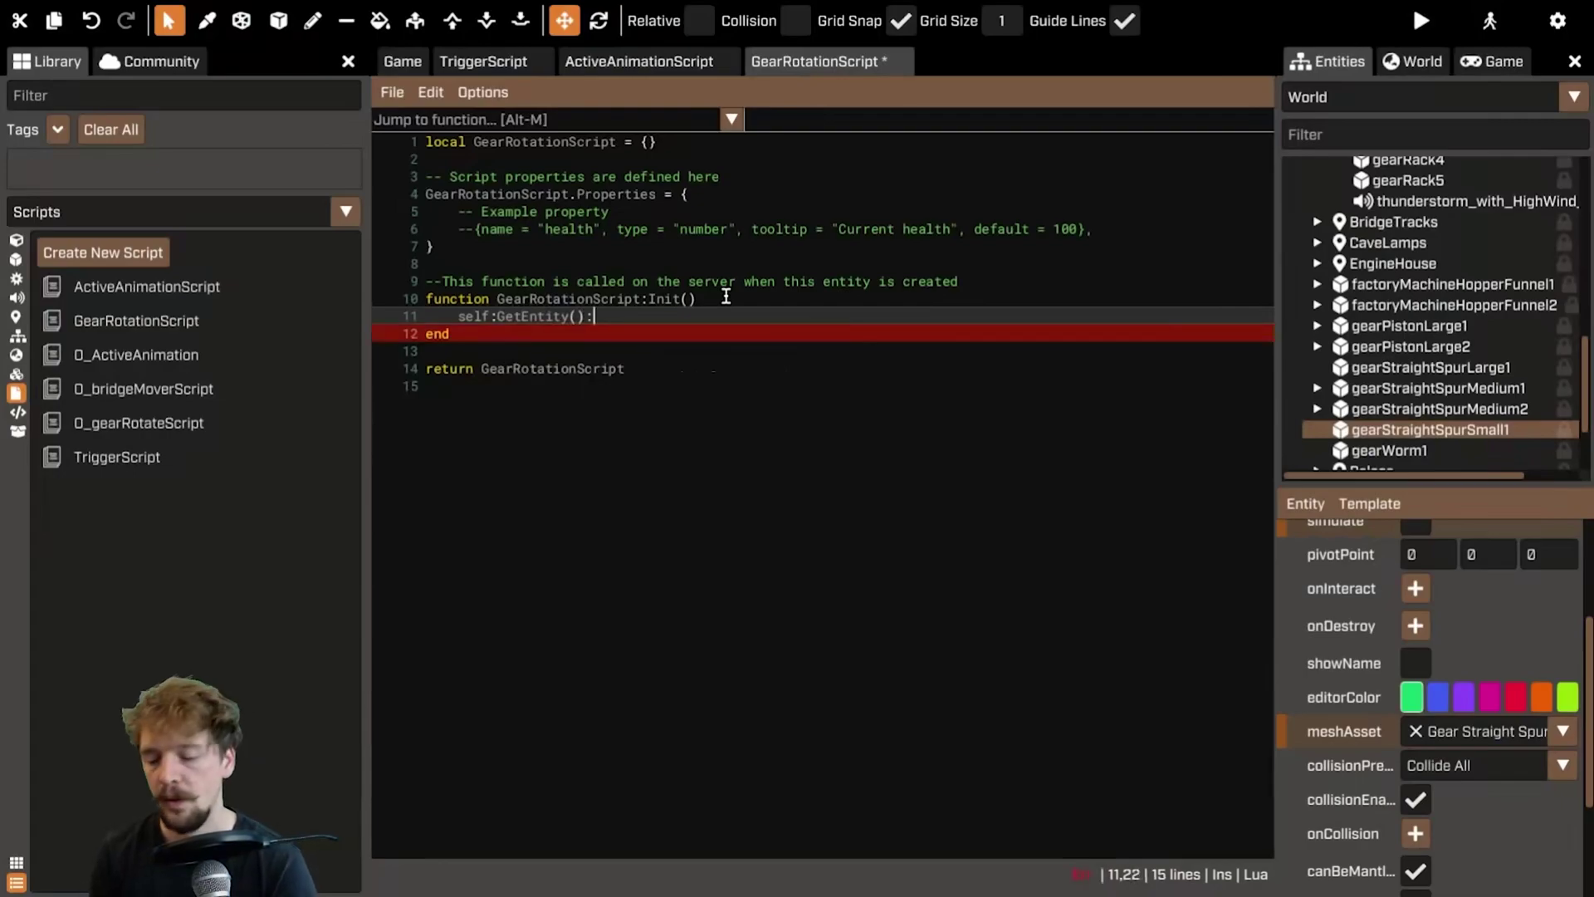
{"action": "type", "text": "PlayTi"}
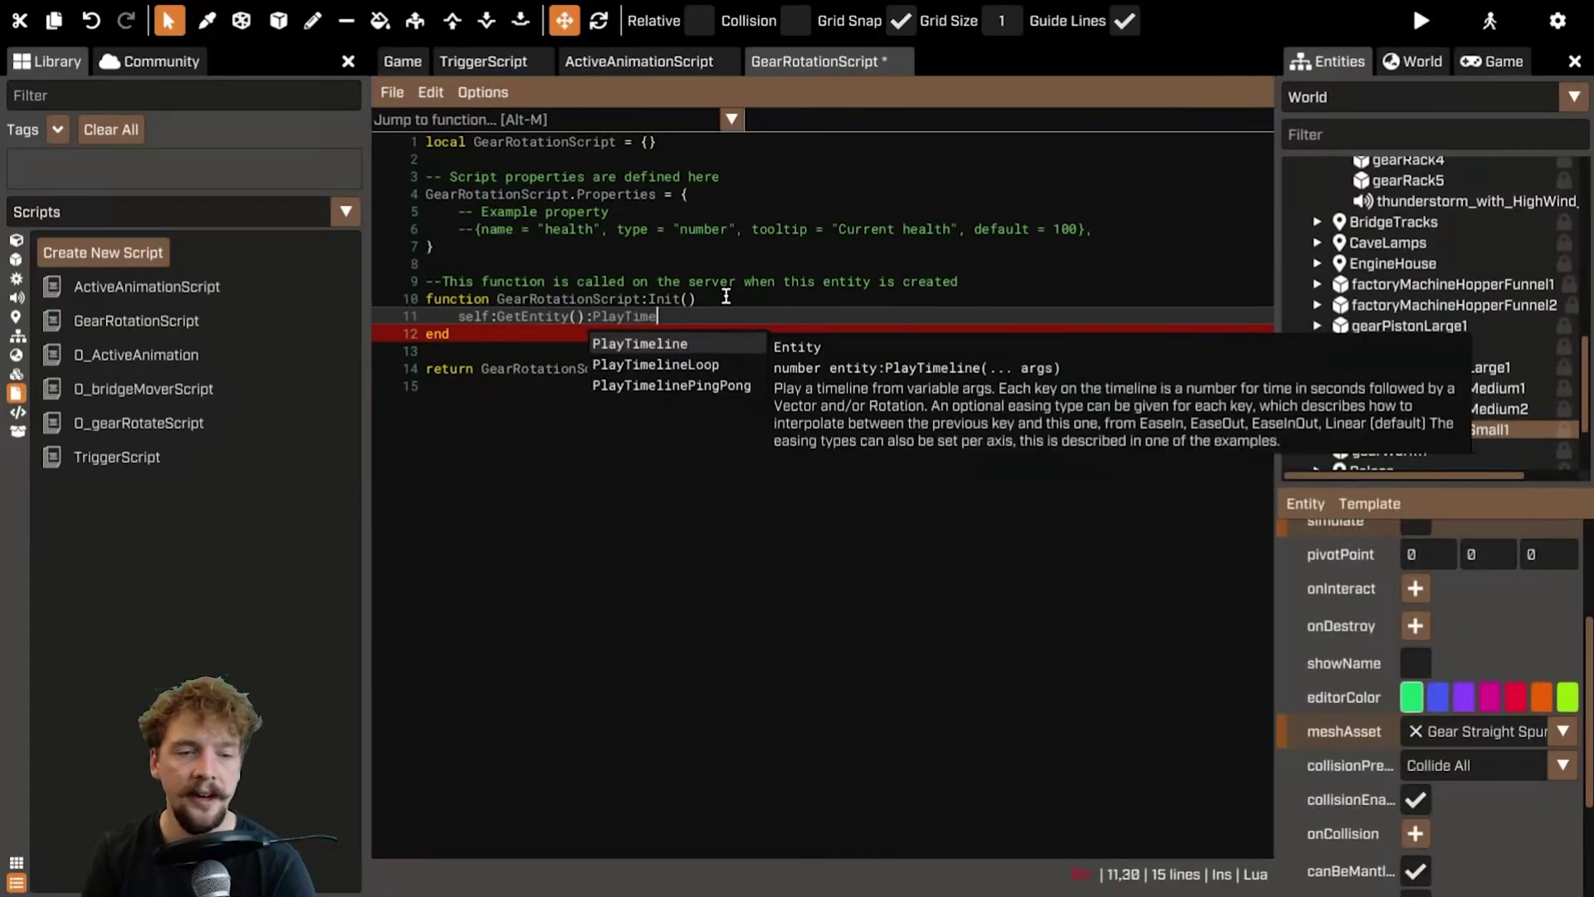
{"action": "type", "text": "me"}
{"action": "key", "text": "Down"}
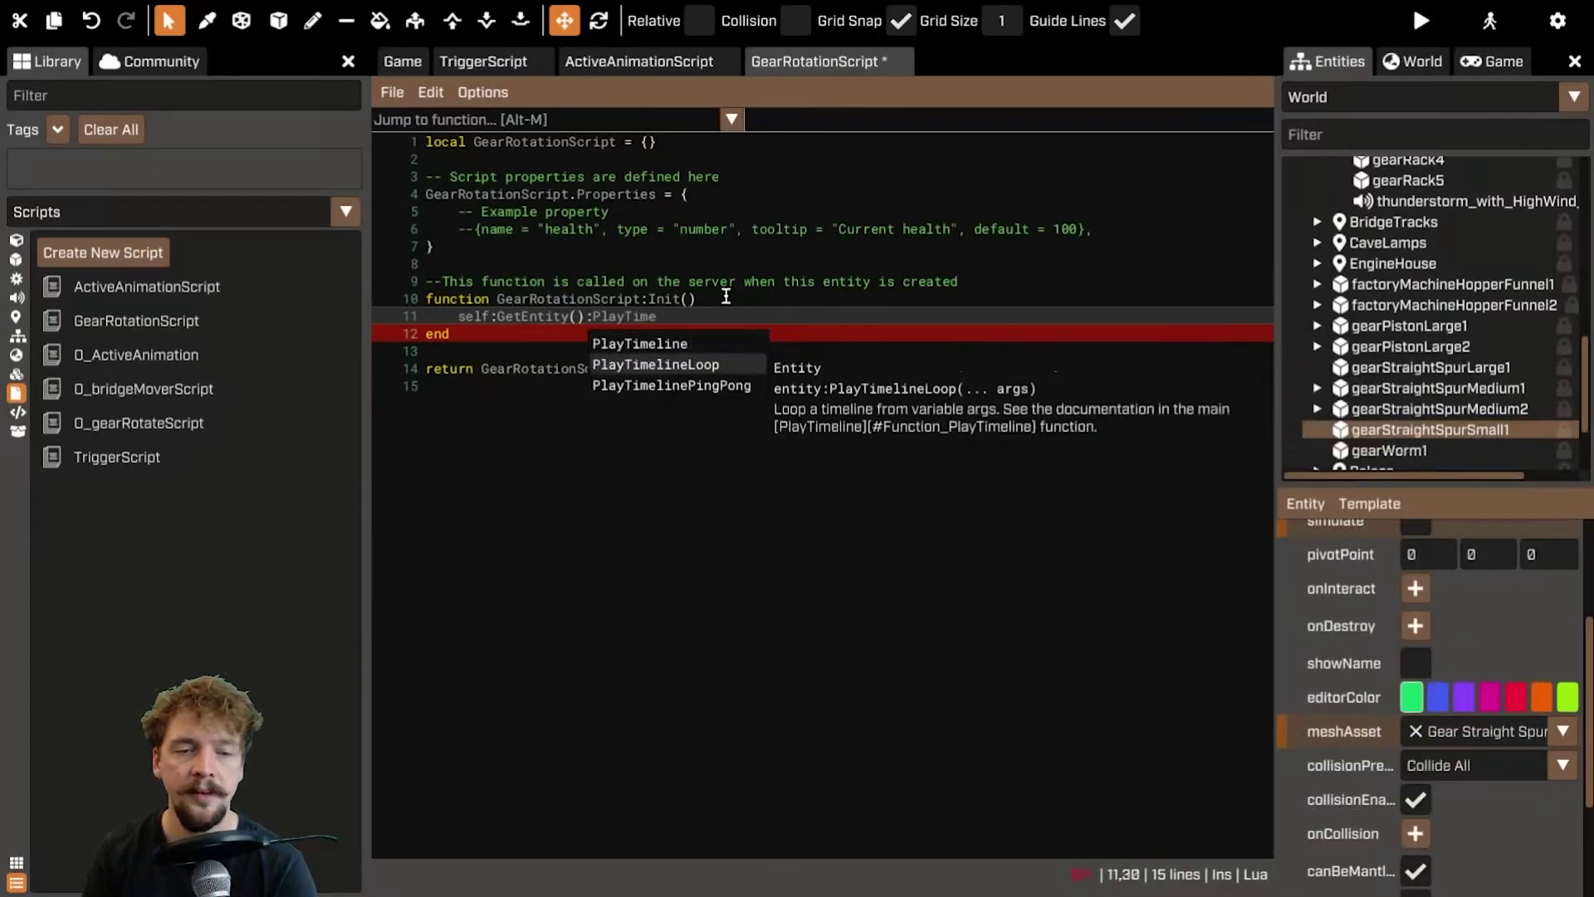
{"action": "key", "text": "Return"}
{"action": "type", "text": "("}
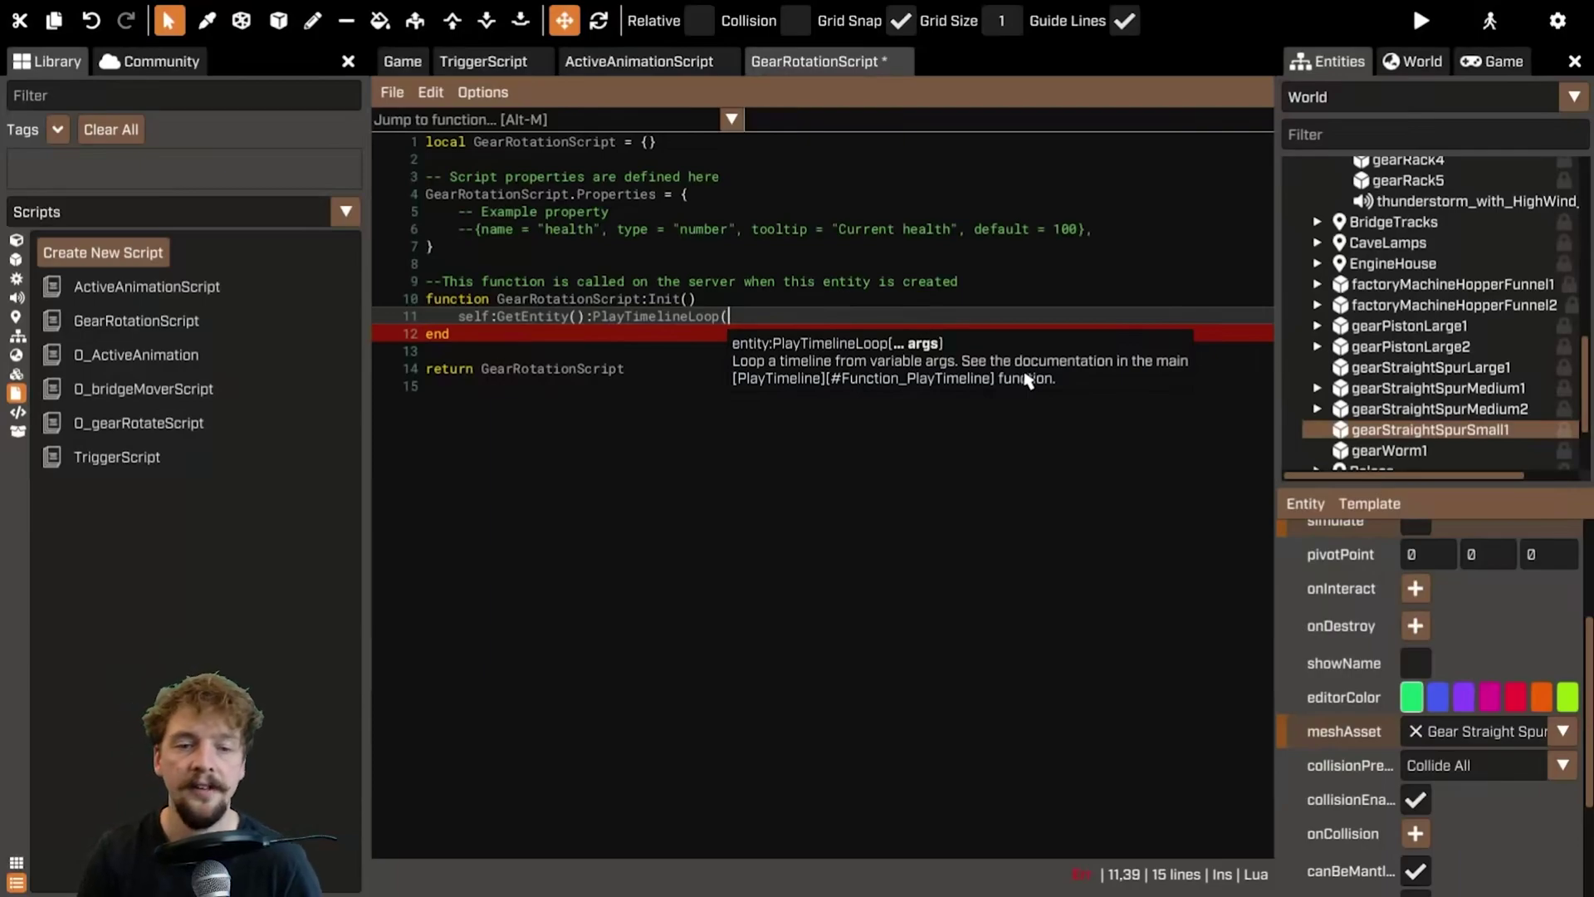
- Switch to the Crayta API Docs in the browser and open the Entity reference page
{"action": "key", "text": "Escape"}
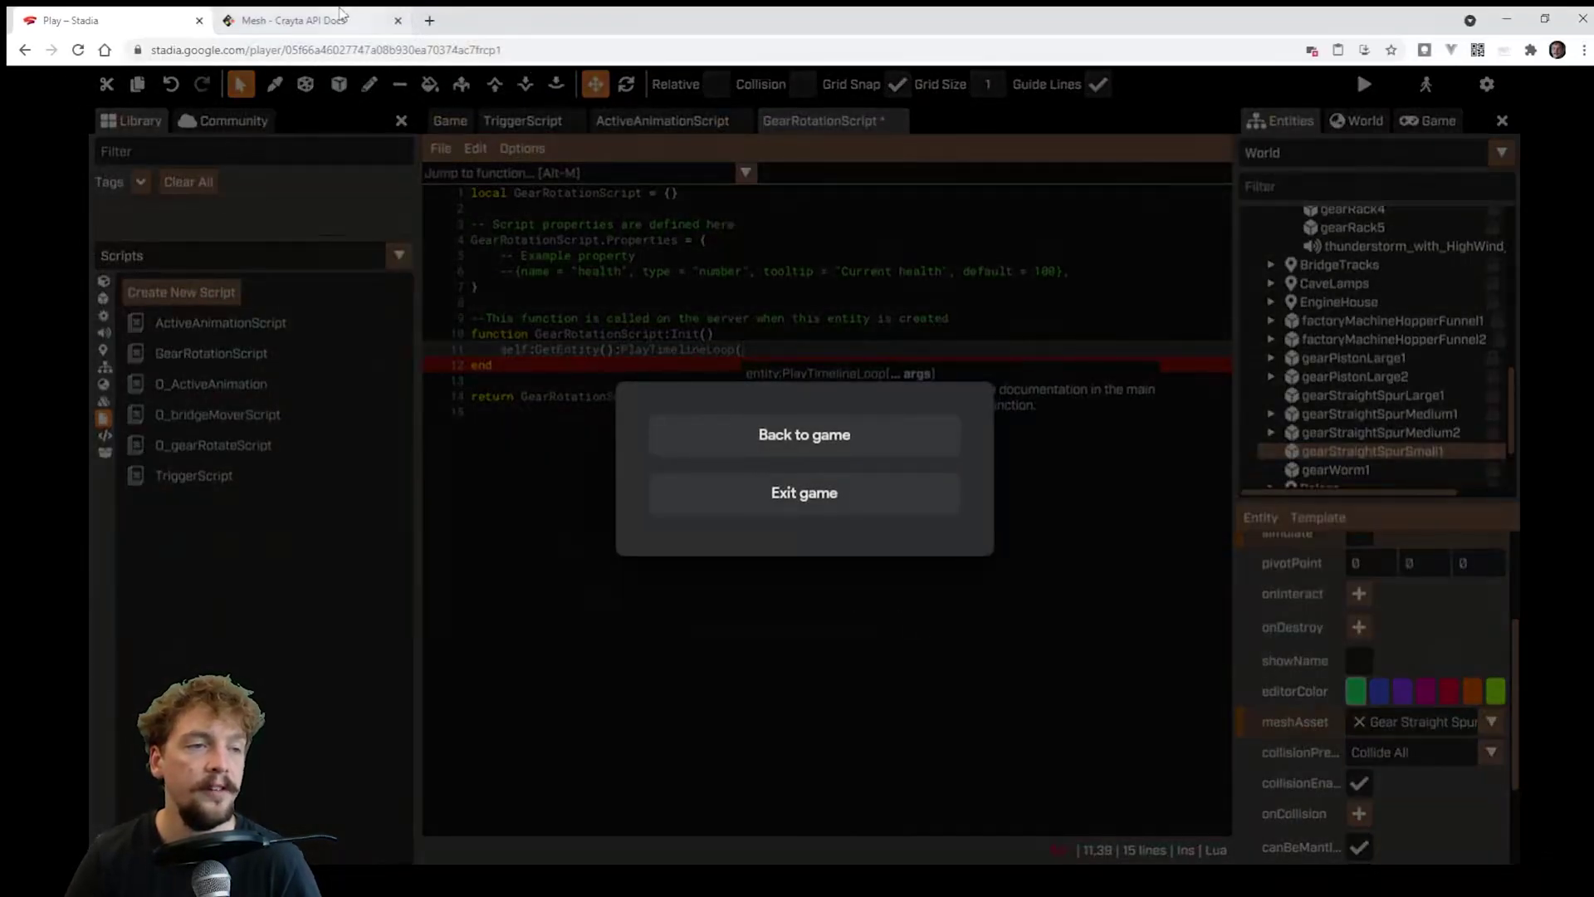
{"action": "left_click", "coordinate": [340, 12]}
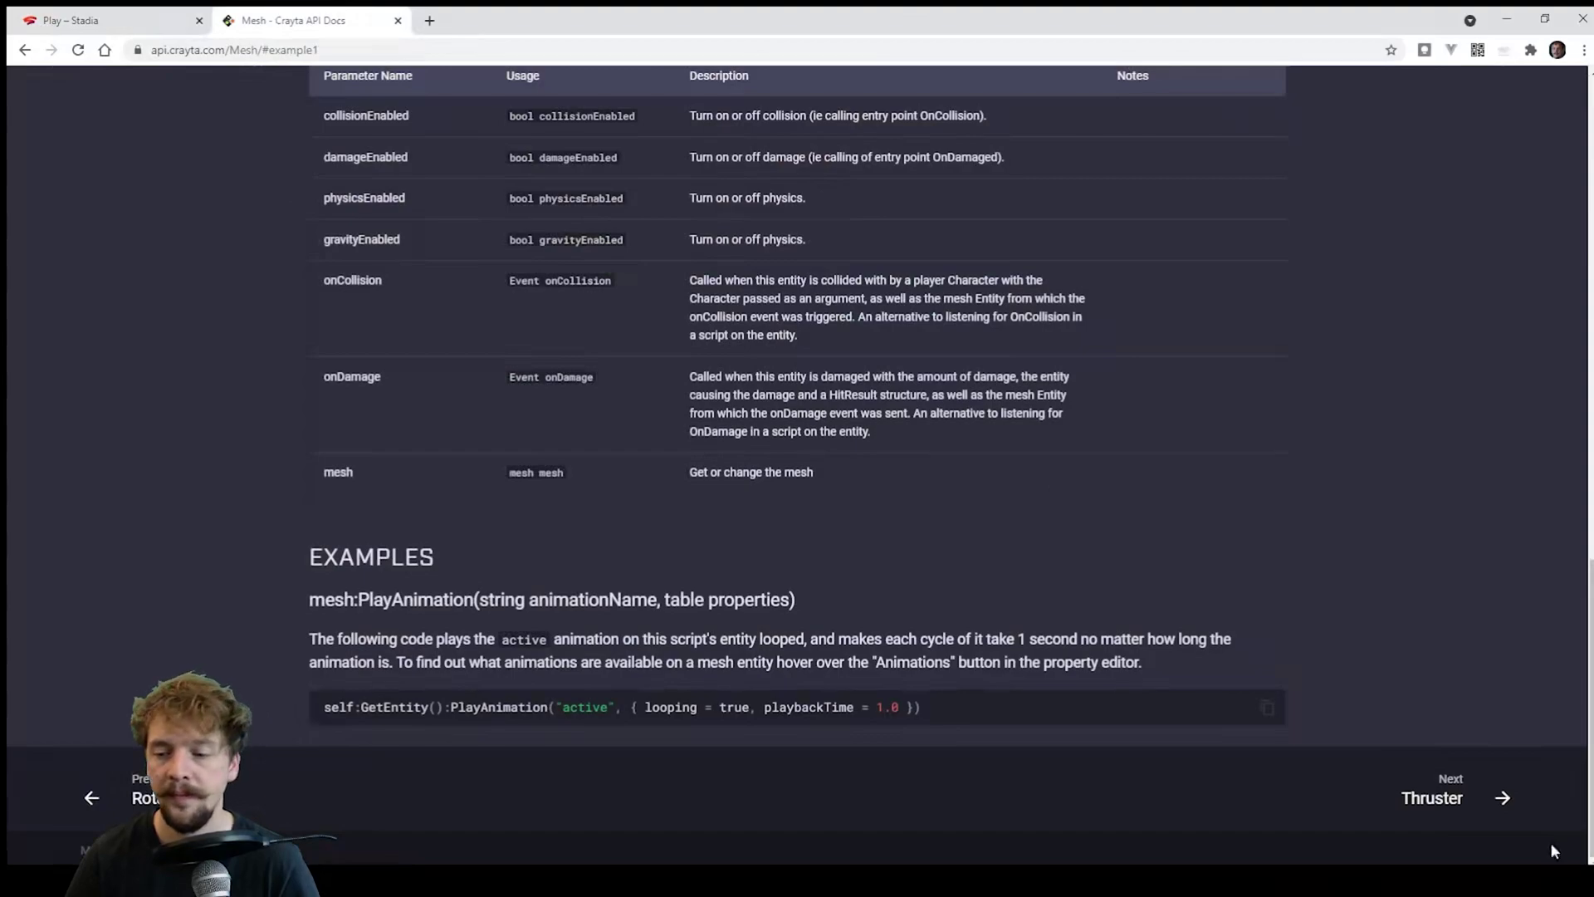
{"action": "left_click_drag", "start_coordinate": [1588, 787], "coordinate": [1572, 119]}
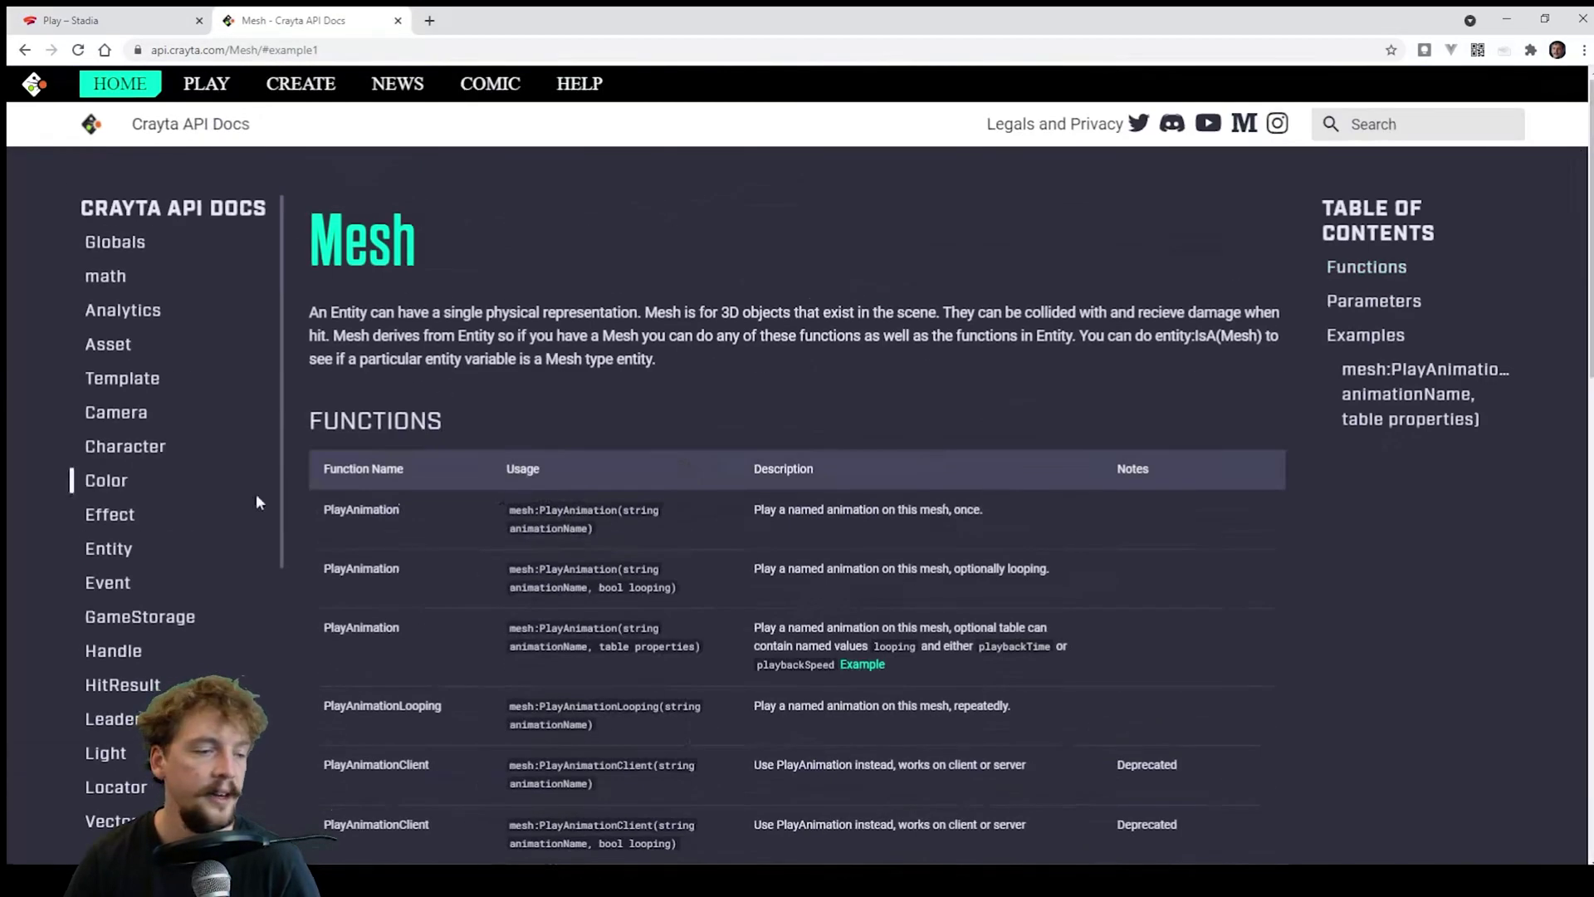
{"action": "left_click", "coordinate": [29, 13]}
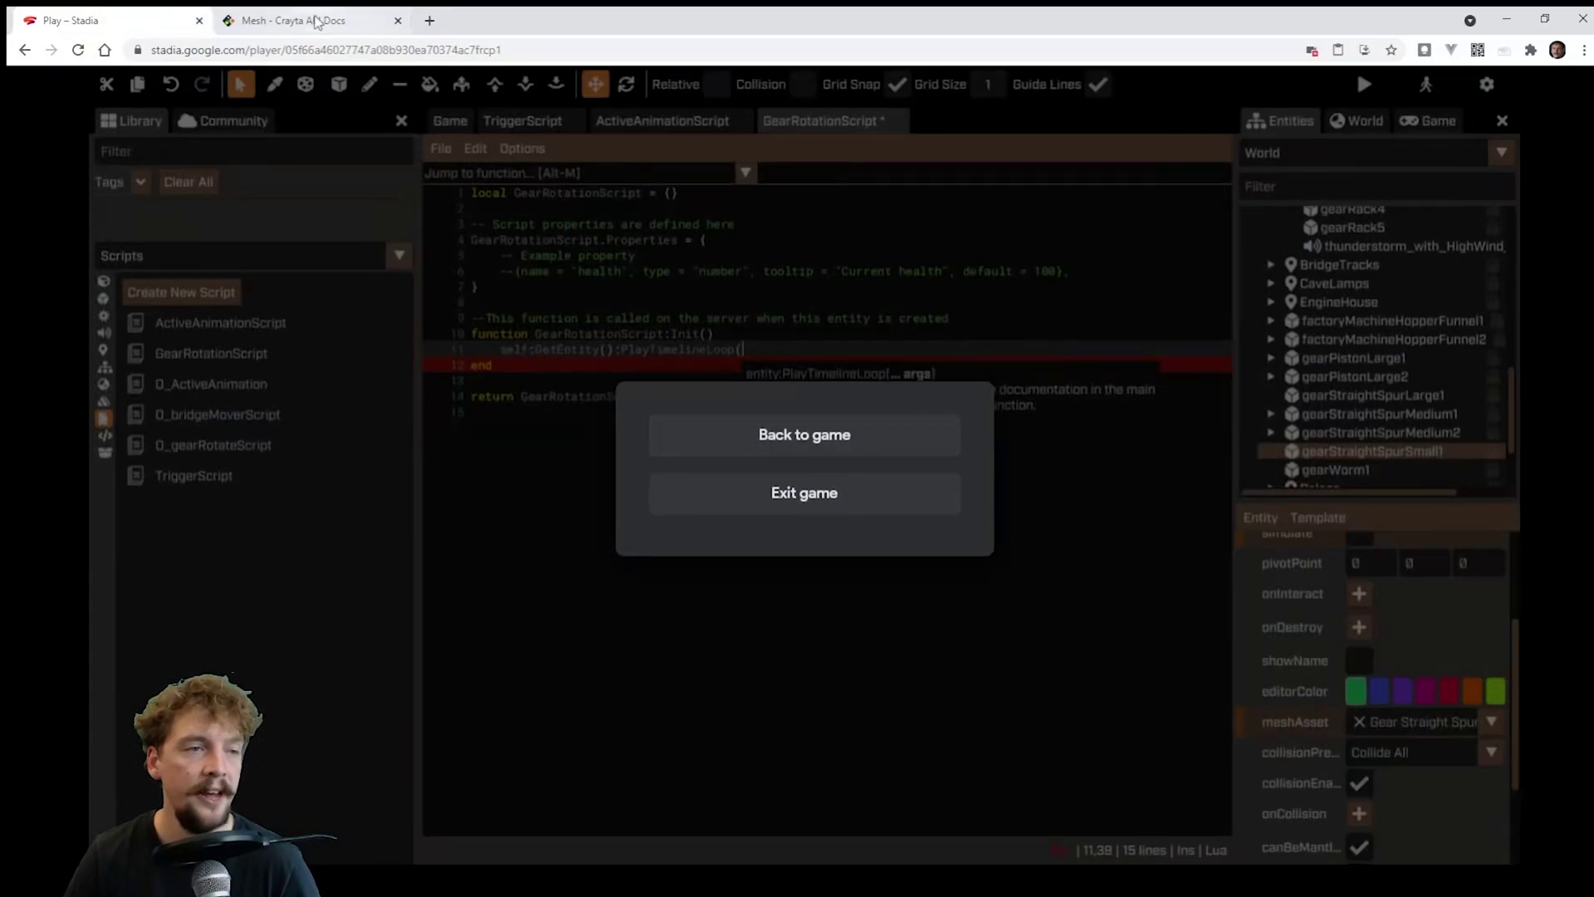
{"action": "left_click", "coordinate": [299, 20]}
{"action": "left_click", "coordinate": [123, 562]}
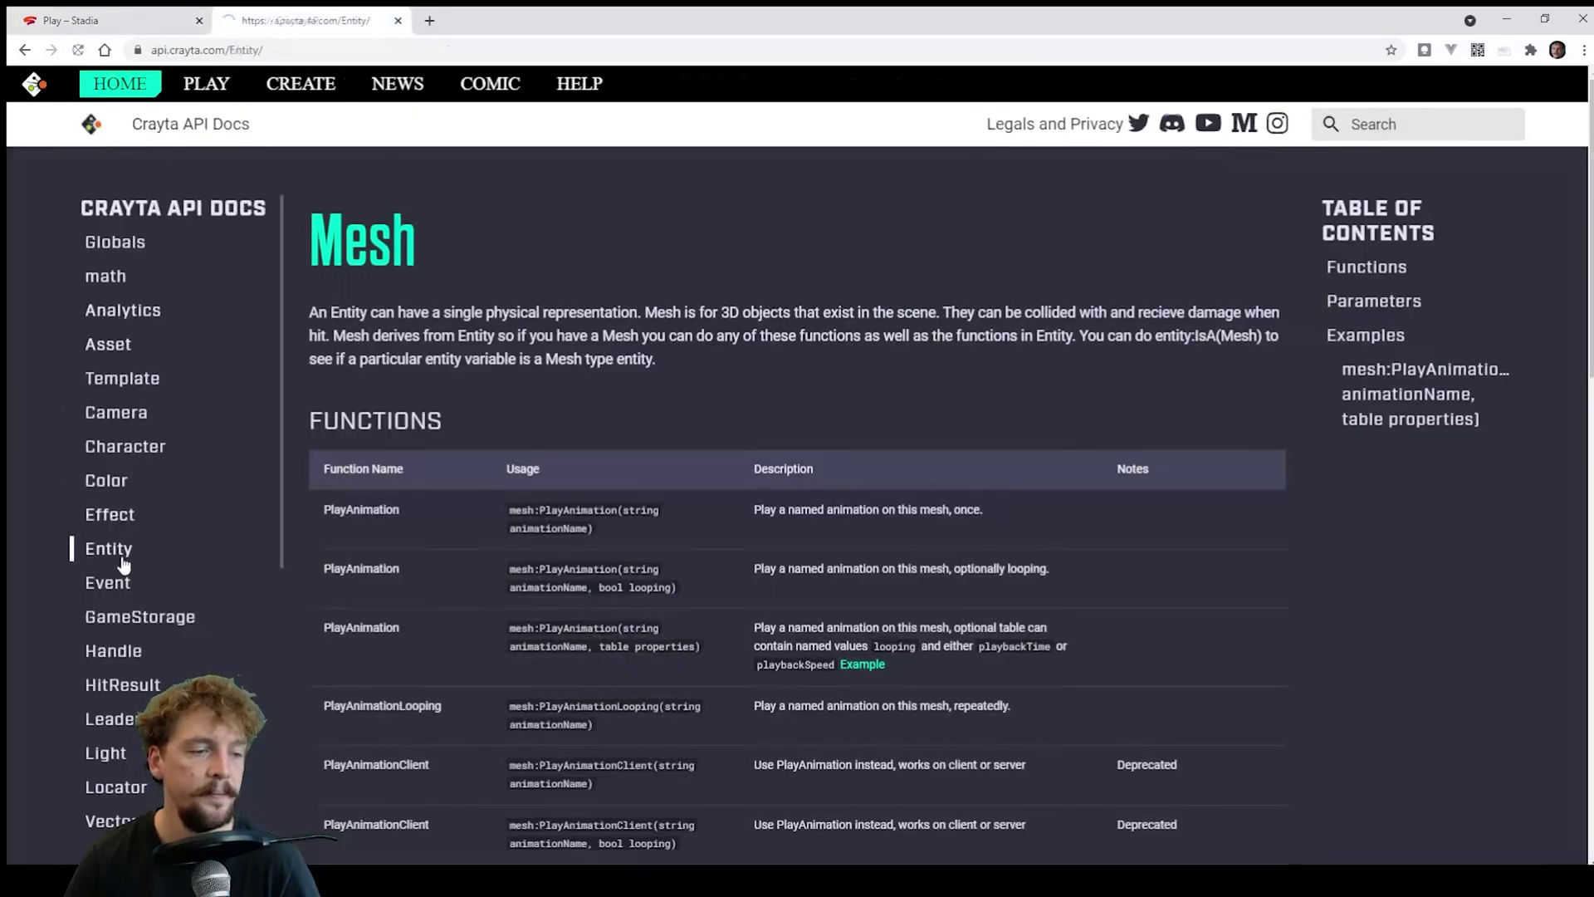
- Find the PlayTimelineLoop entry among the Entity functions and read the neighbouring timeline function descriptions
{"action": "scroll", "coordinate": [802, 363], "scroll_direction": "down", "scroll_amount": 15}
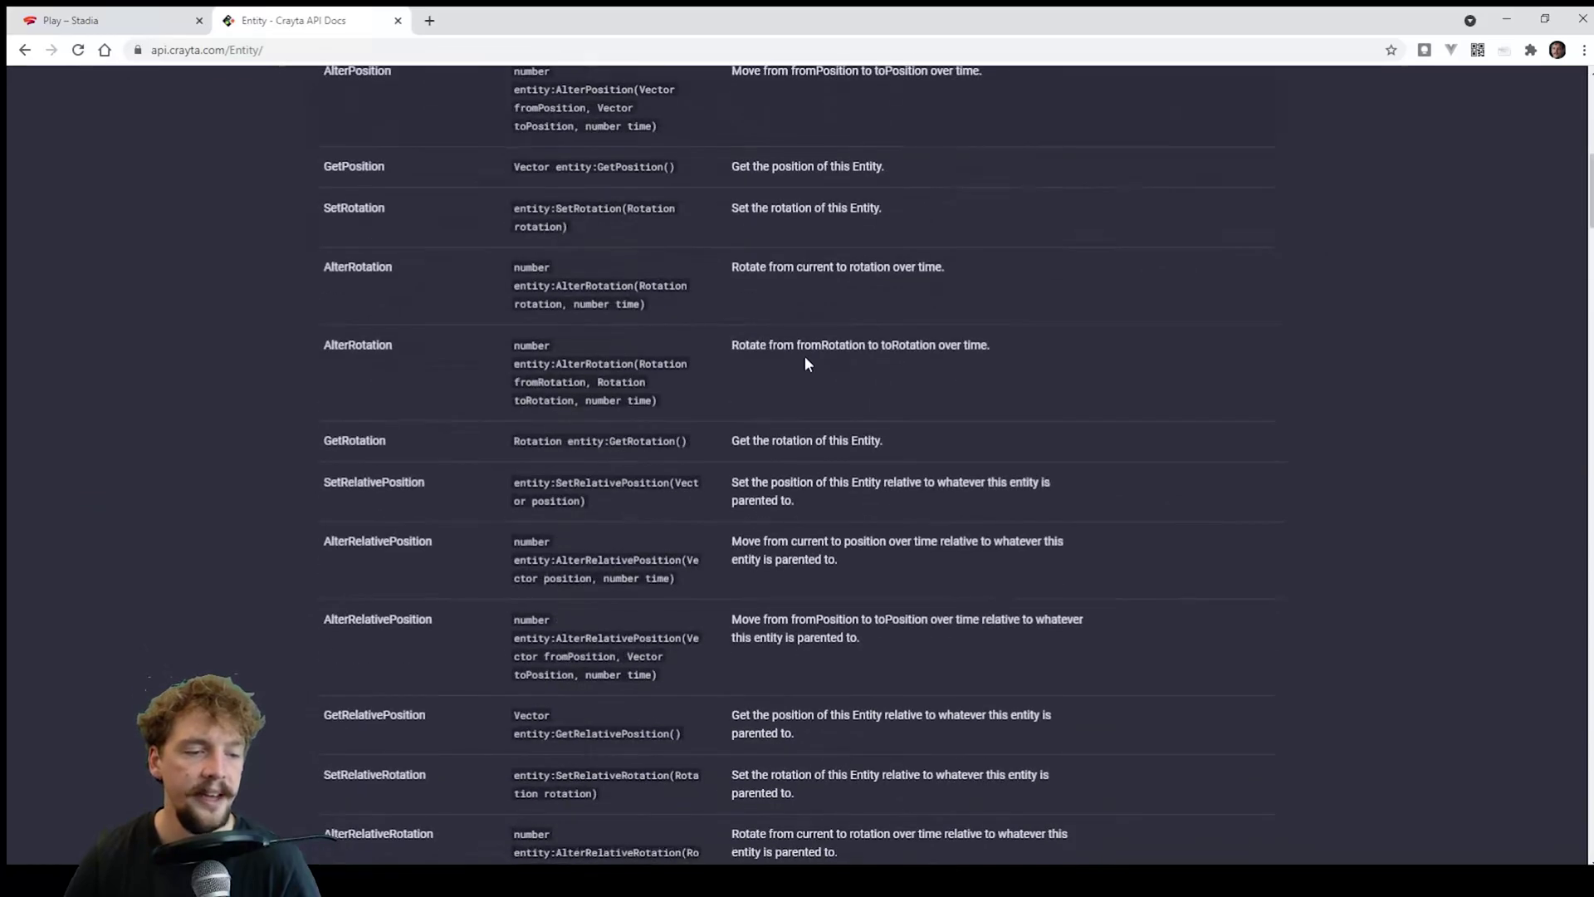
{"action": "scroll", "coordinate": [805, 359], "scroll_direction": "down", "scroll_amount": 20}
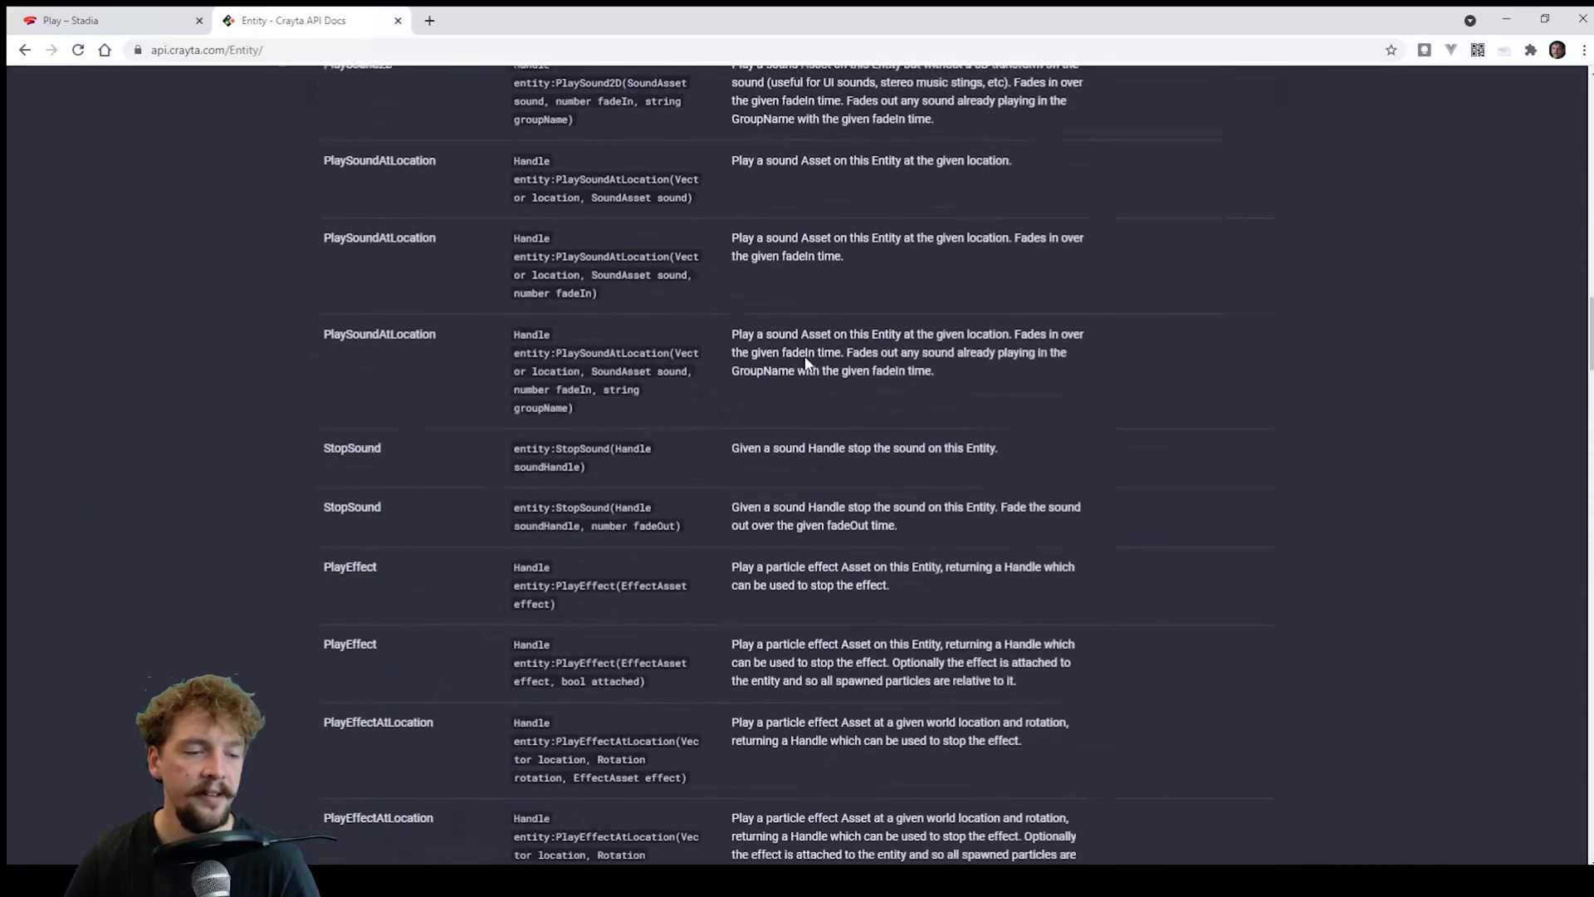
{"action": "scroll", "coordinate": [811, 366], "scroll_direction": "down", "scroll_amount": 20}
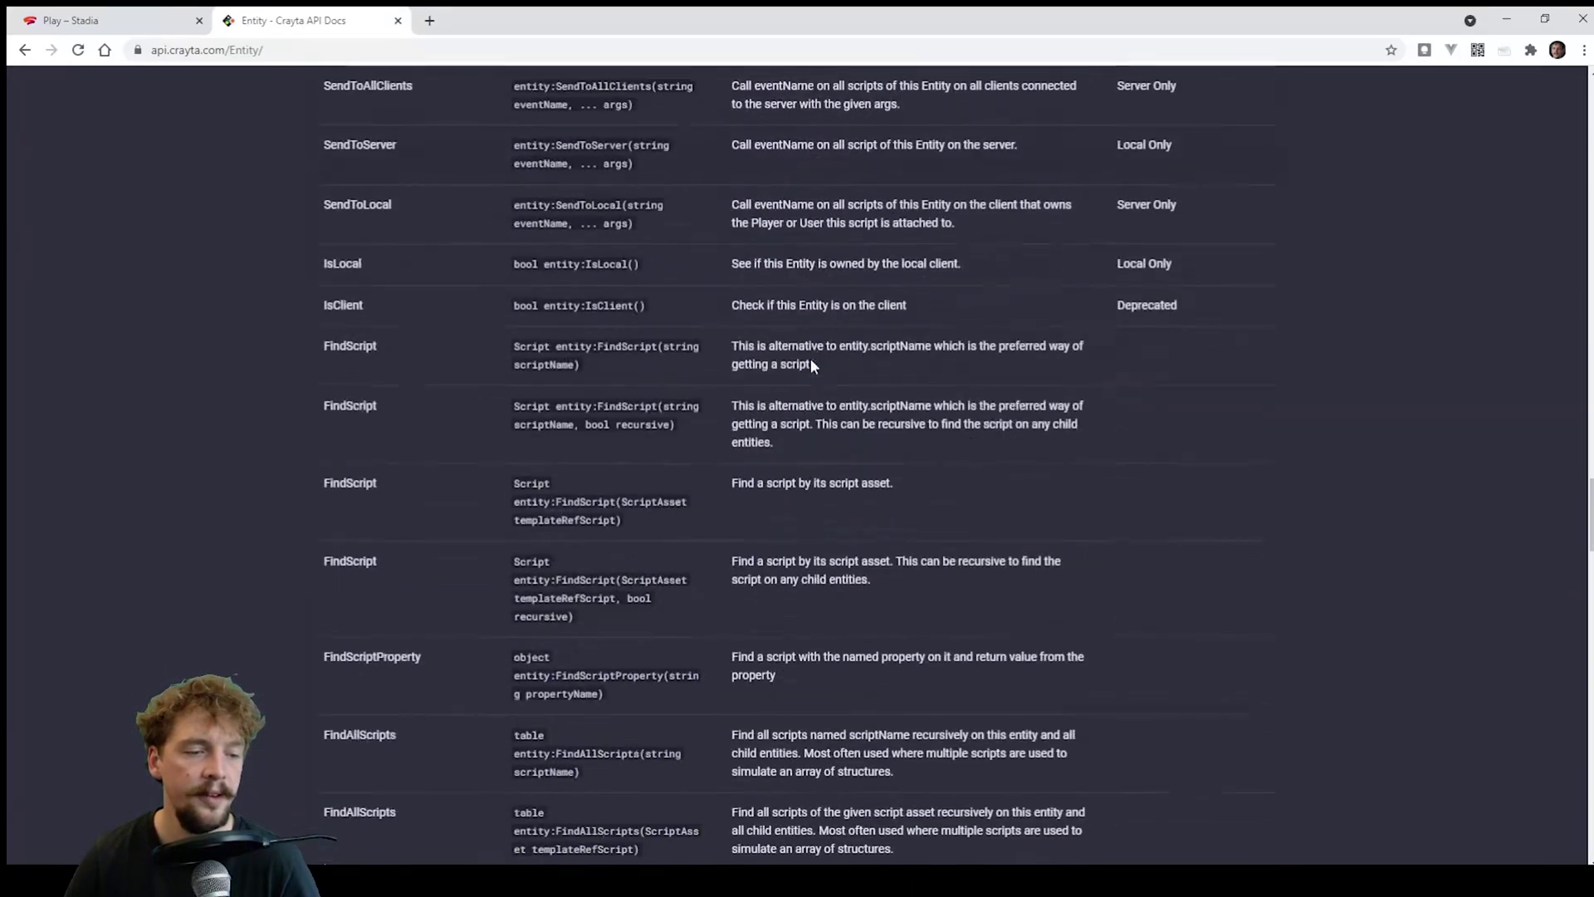
{"action": "scroll", "coordinate": [811, 365], "scroll_direction": "down", "scroll_amount": 8}
{"action": "scroll", "coordinate": [826, 375], "scroll_direction": "up", "scroll_amount": 3}
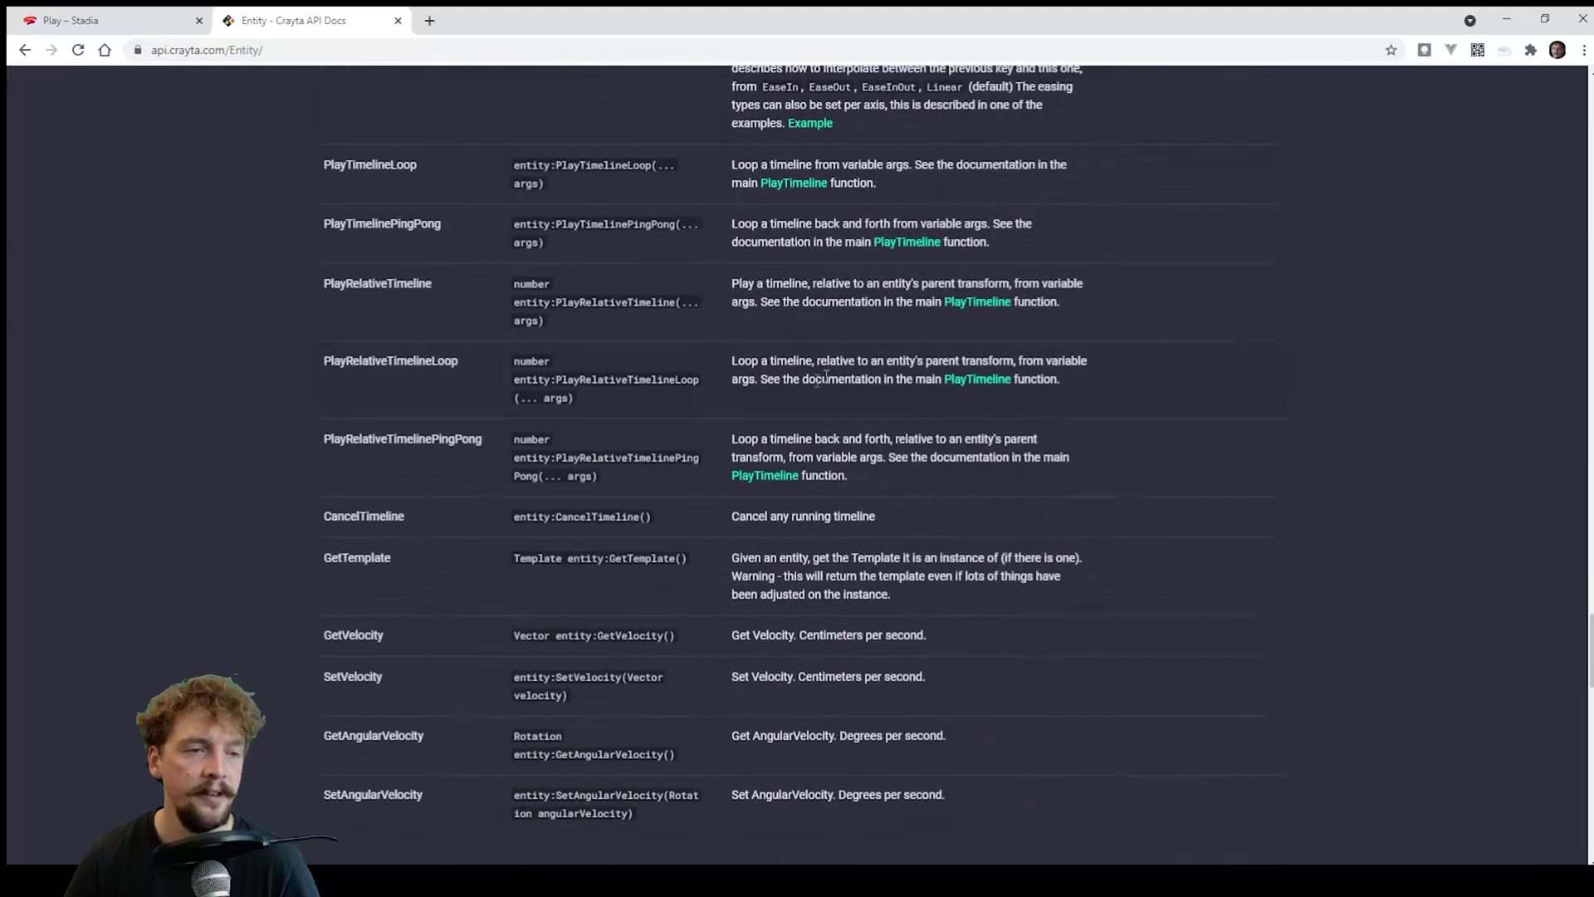
{"action": "scroll", "coordinate": [369, 315], "scroll_direction": "up", "scroll_amount": 3}
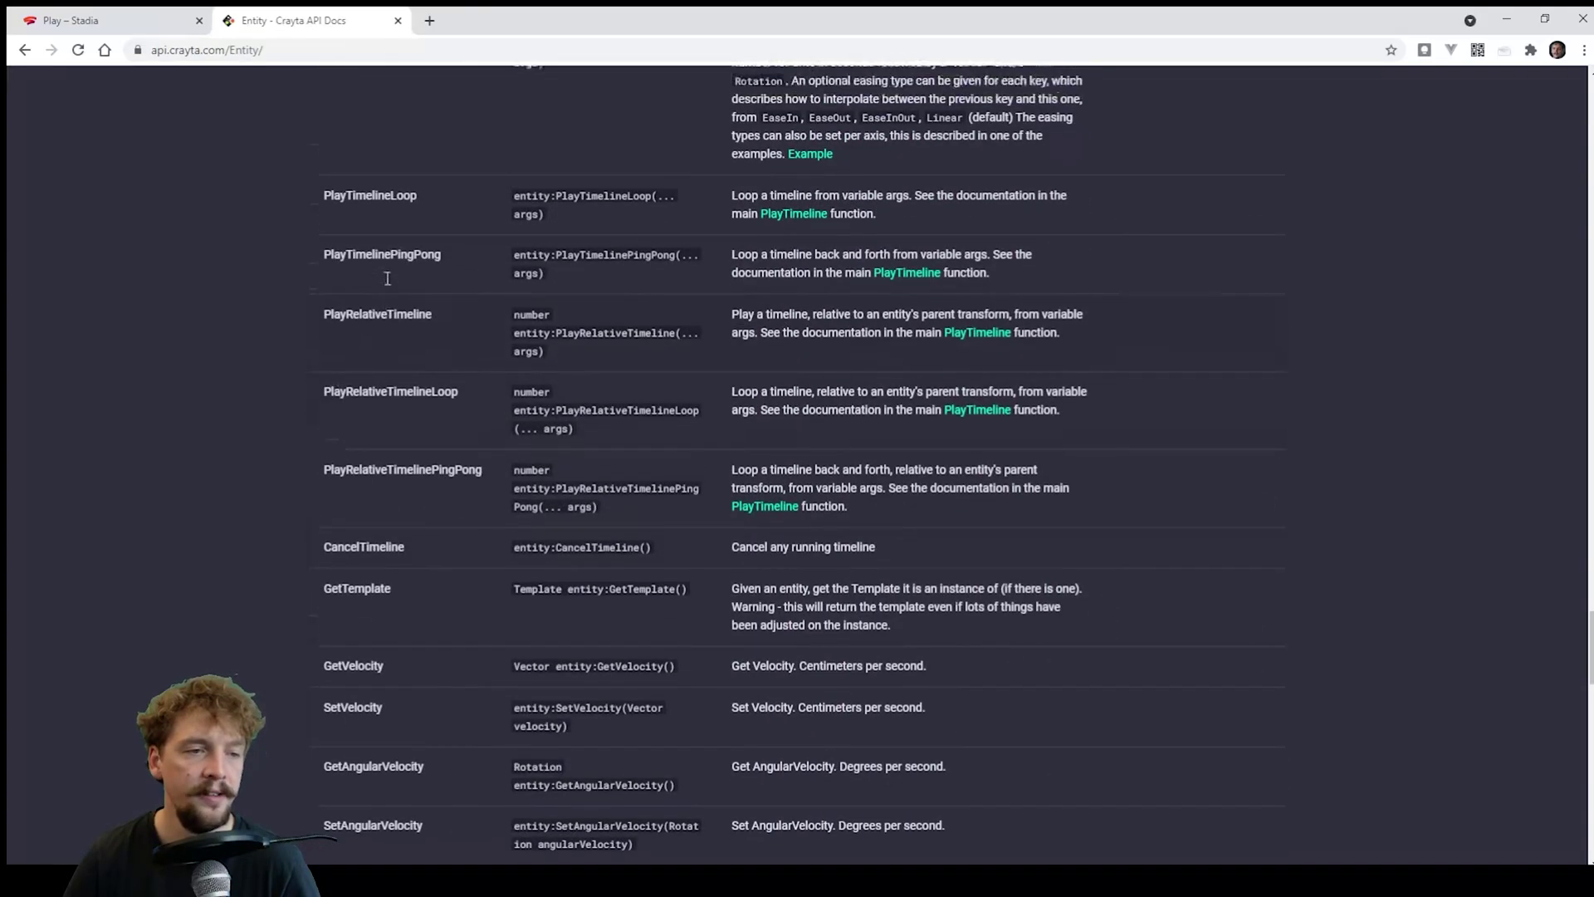
{"action": "double_click", "coordinate": [382, 419]}
{"action": "left_click", "coordinate": [930, 459]}
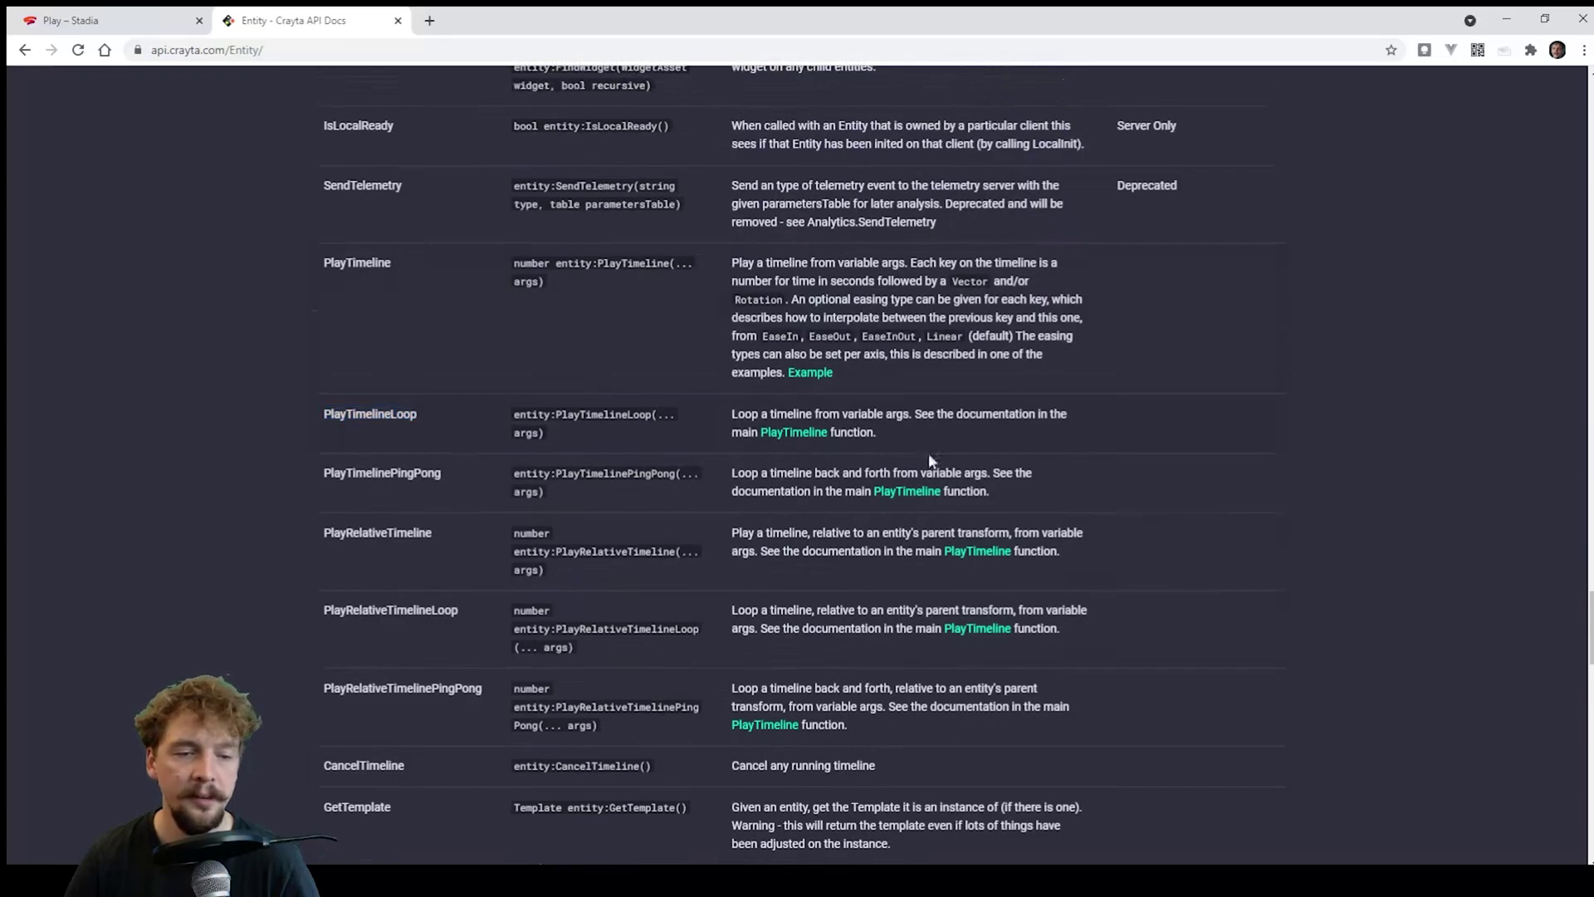
- Open the PlayTimeline code examples and review them against the Entity function list
{"action": "left_click", "coordinate": [810, 373]}
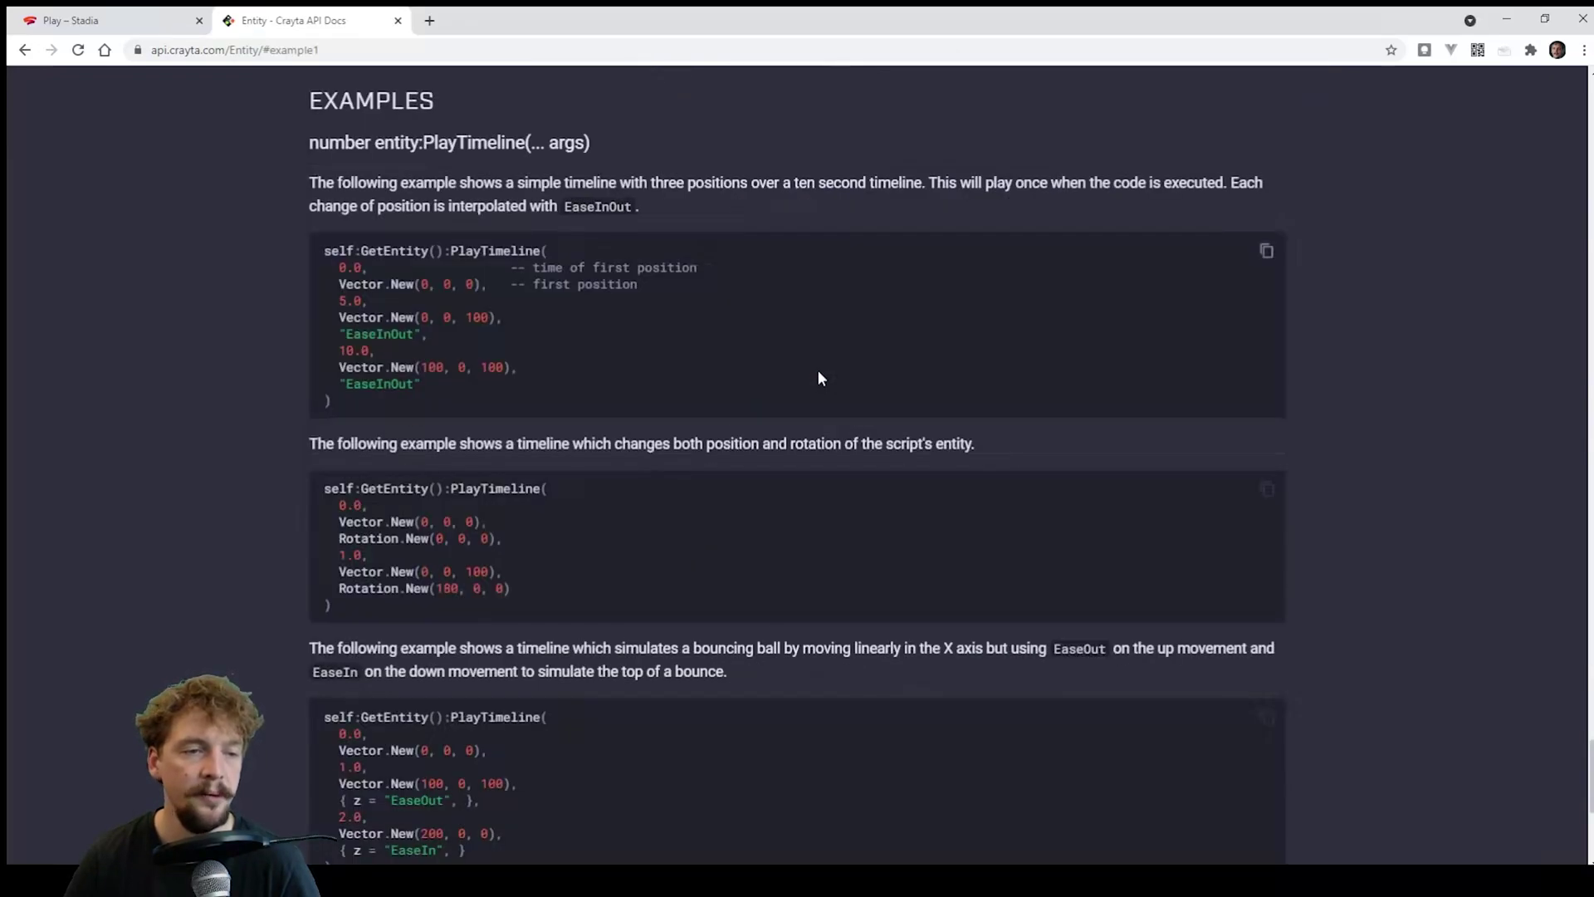
{"action": "scroll", "coordinate": [476, 334], "scroll_direction": "up", "scroll_amount": 20}
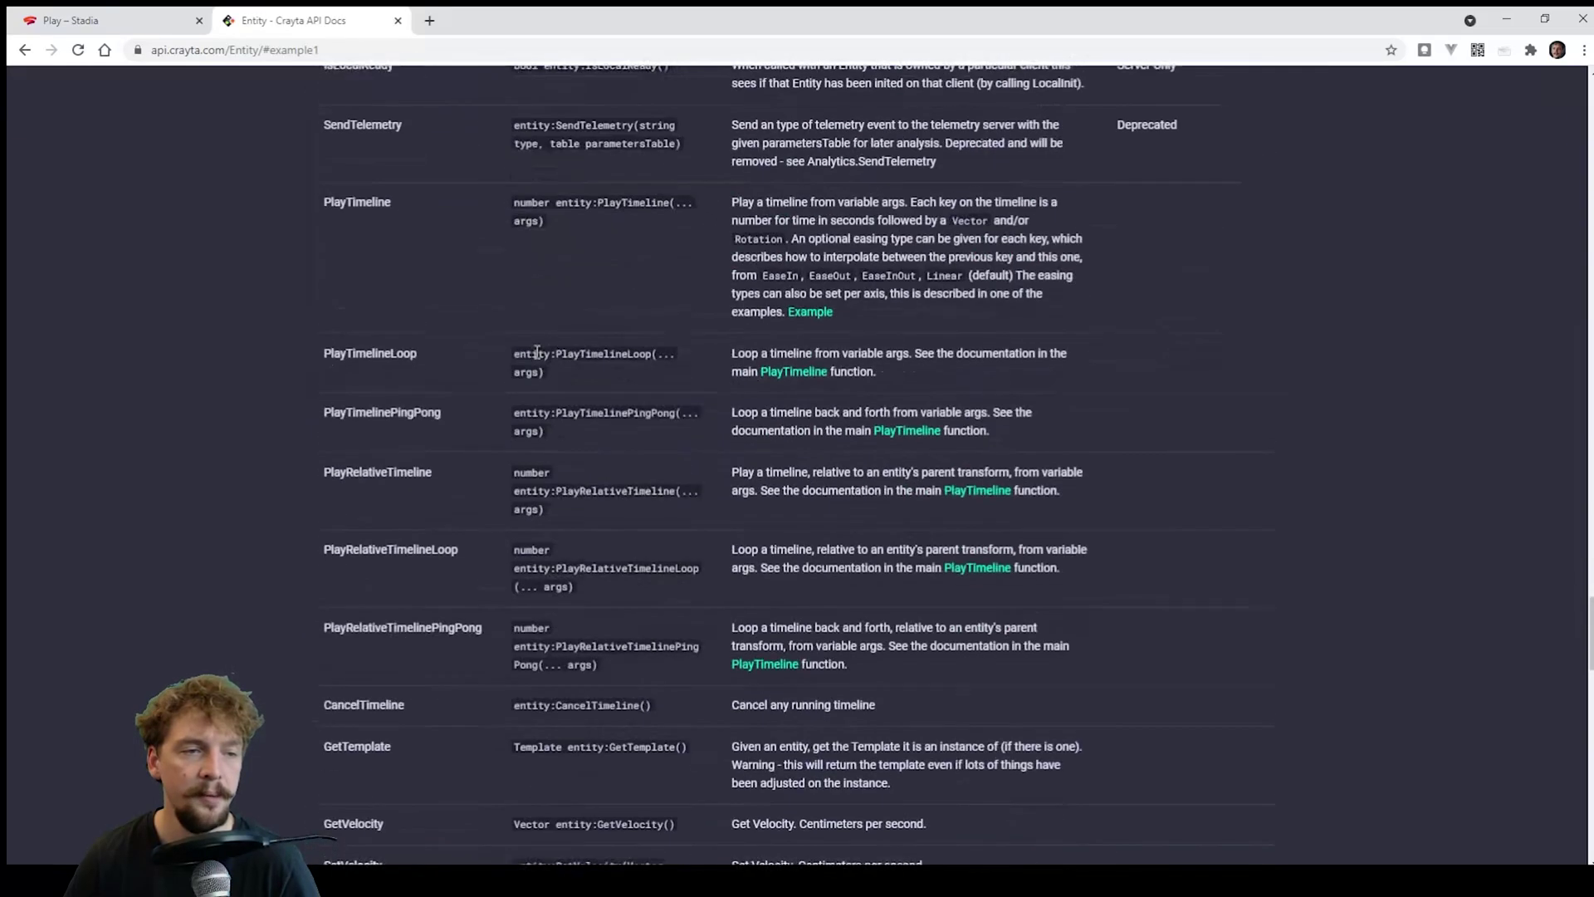
{"action": "scroll", "coordinate": [556, 408], "scroll_direction": "up", "scroll_amount": 8}
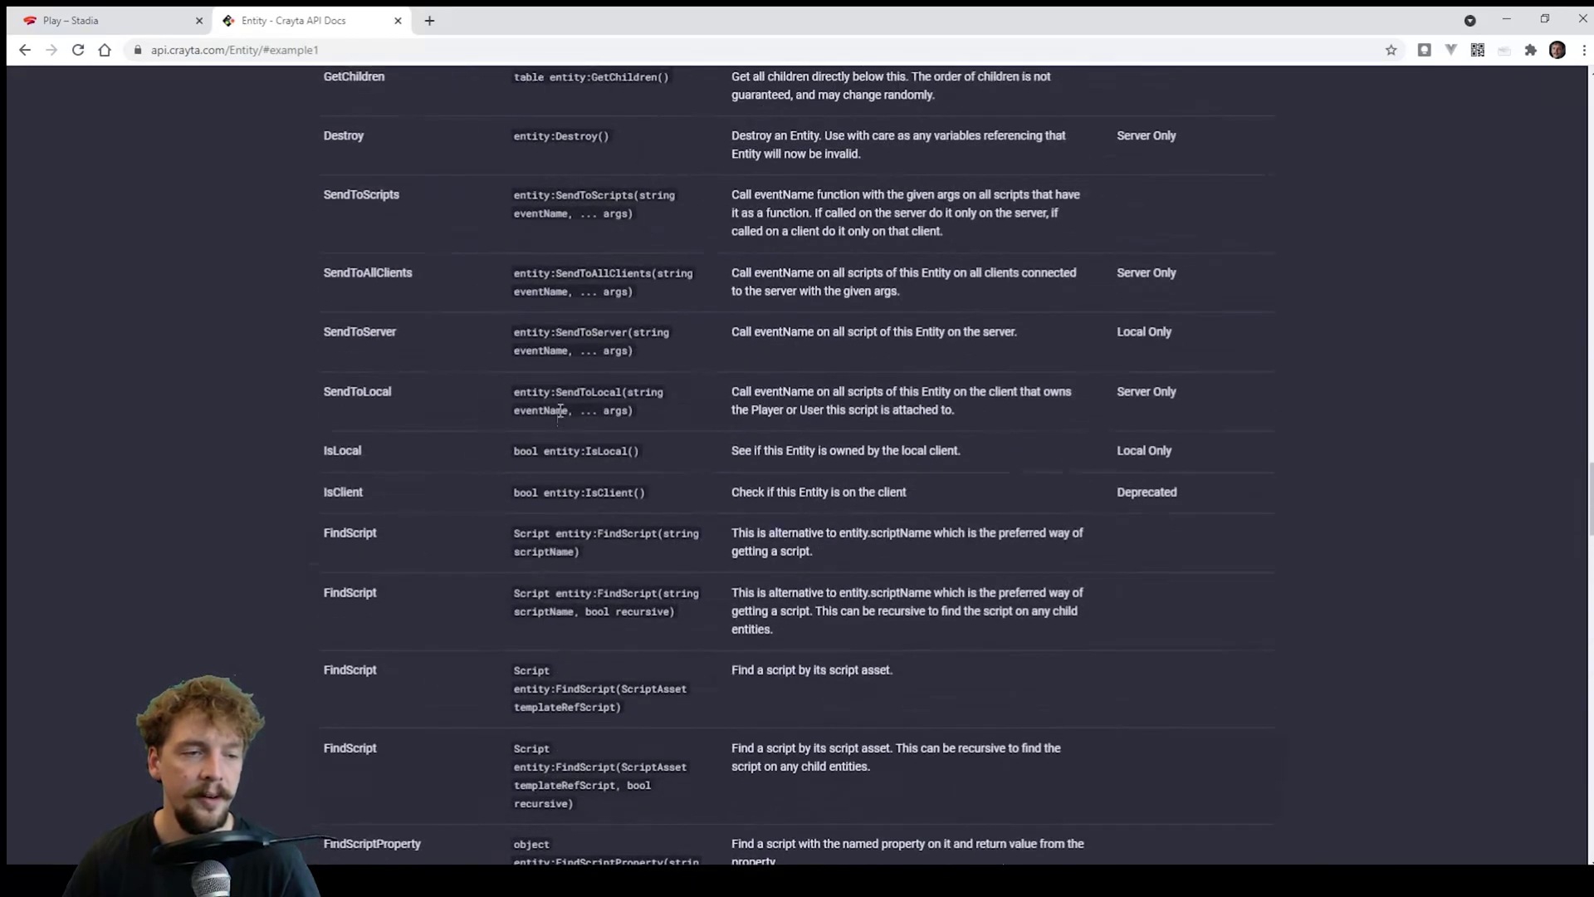
{"action": "scroll", "coordinate": [581, 425], "scroll_direction": "up", "scroll_amount": 5}
{"action": "scroll", "coordinate": [576, 405], "scroll_direction": "down", "scroll_amount": 20}
{"action": "scroll", "coordinate": [691, 375], "scroll_direction": "down", "scroll_amount": 12}
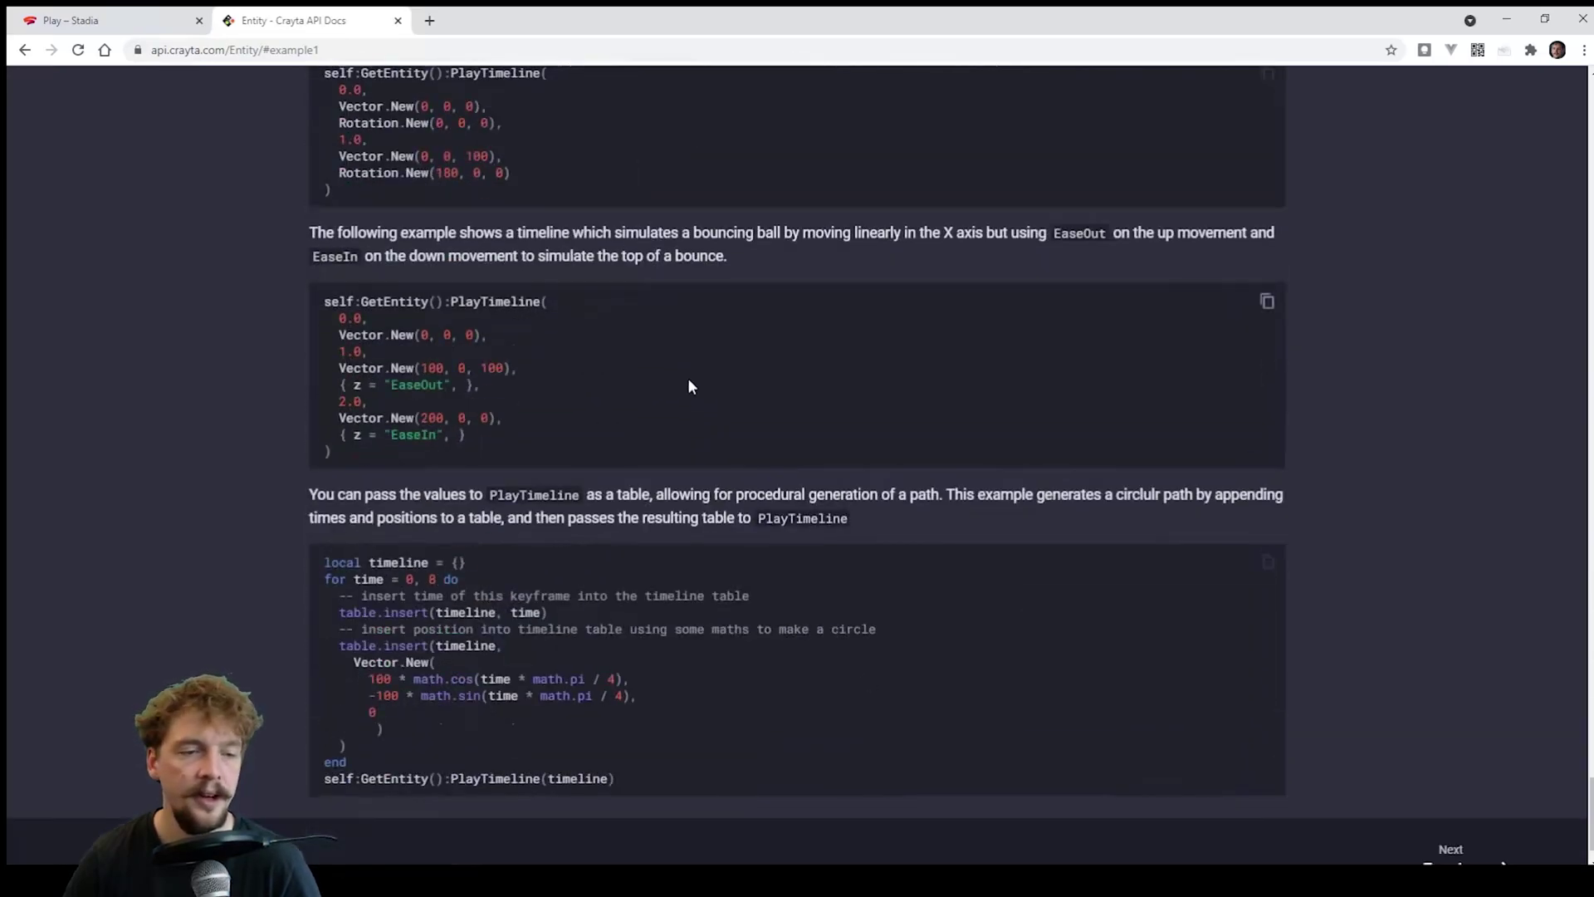
{"action": "scroll", "coordinate": [661, 399], "scroll_direction": "up", "scroll_amount": 5}
{"action": "left_click_drag", "start_coordinate": [331, 268], "coordinate": [654, 405]}
{"action": "scroll", "coordinate": [508, 472], "scroll_direction": "down", "scroll_amount": 3}
- Study the first keyframe of the position-and-rotation PlayTimeline example: its time, Vector and Rotation arguments
{"action": "left_click_drag", "start_coordinate": [351, 255], "coordinate": [503, 291]}
{"action": "left_click", "coordinate": [451, 267]}
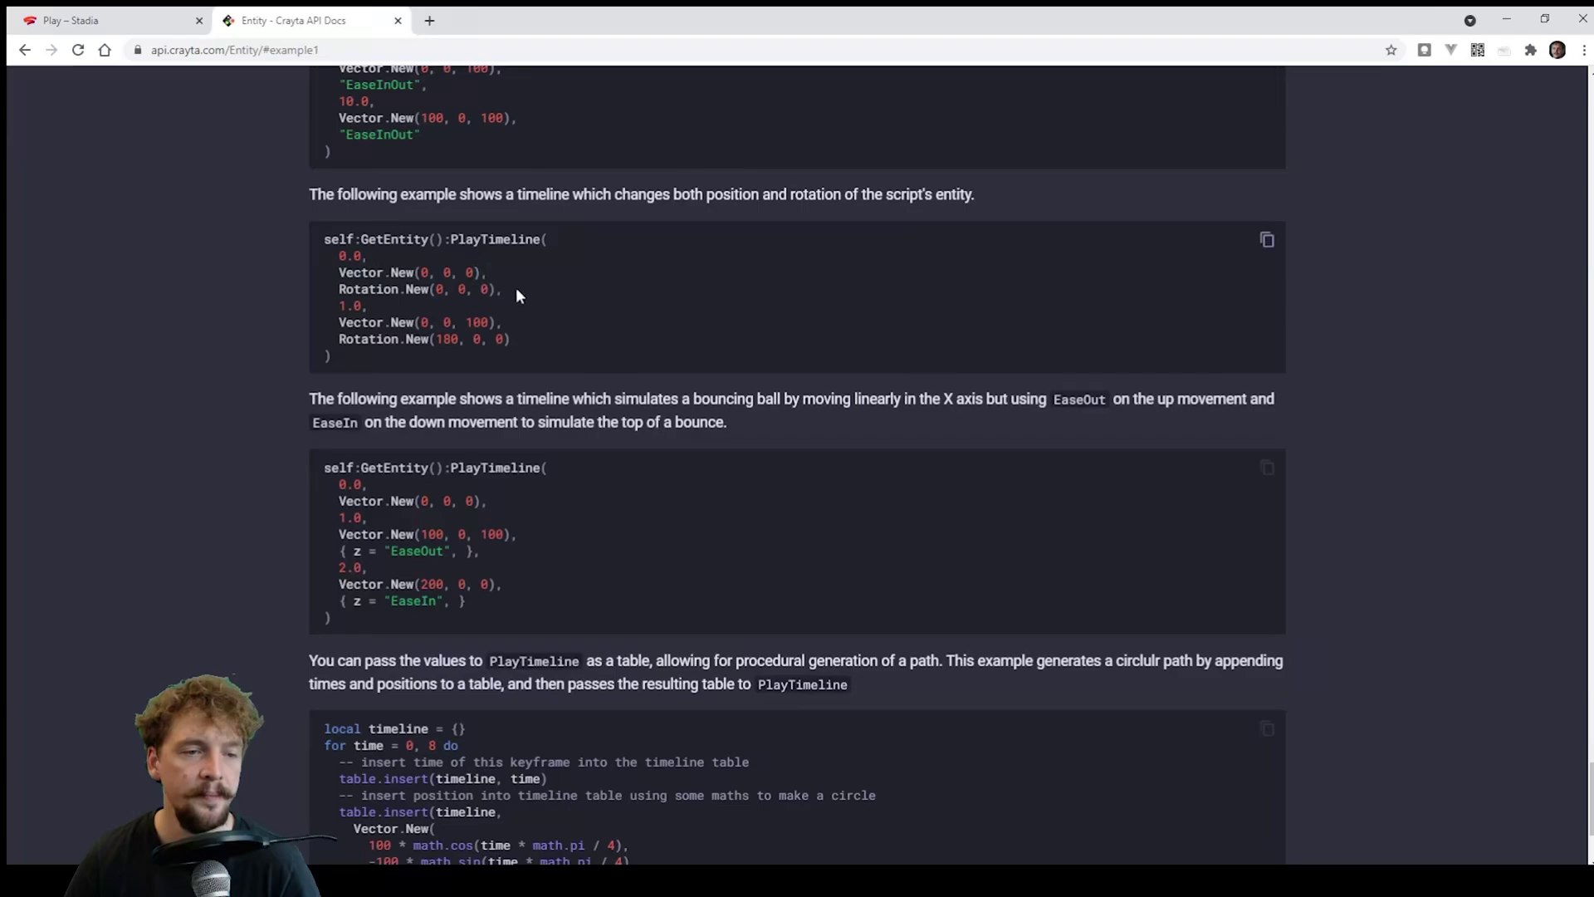
{"action": "left_click_drag", "start_coordinate": [370, 305], "coordinate": [357, 306]}
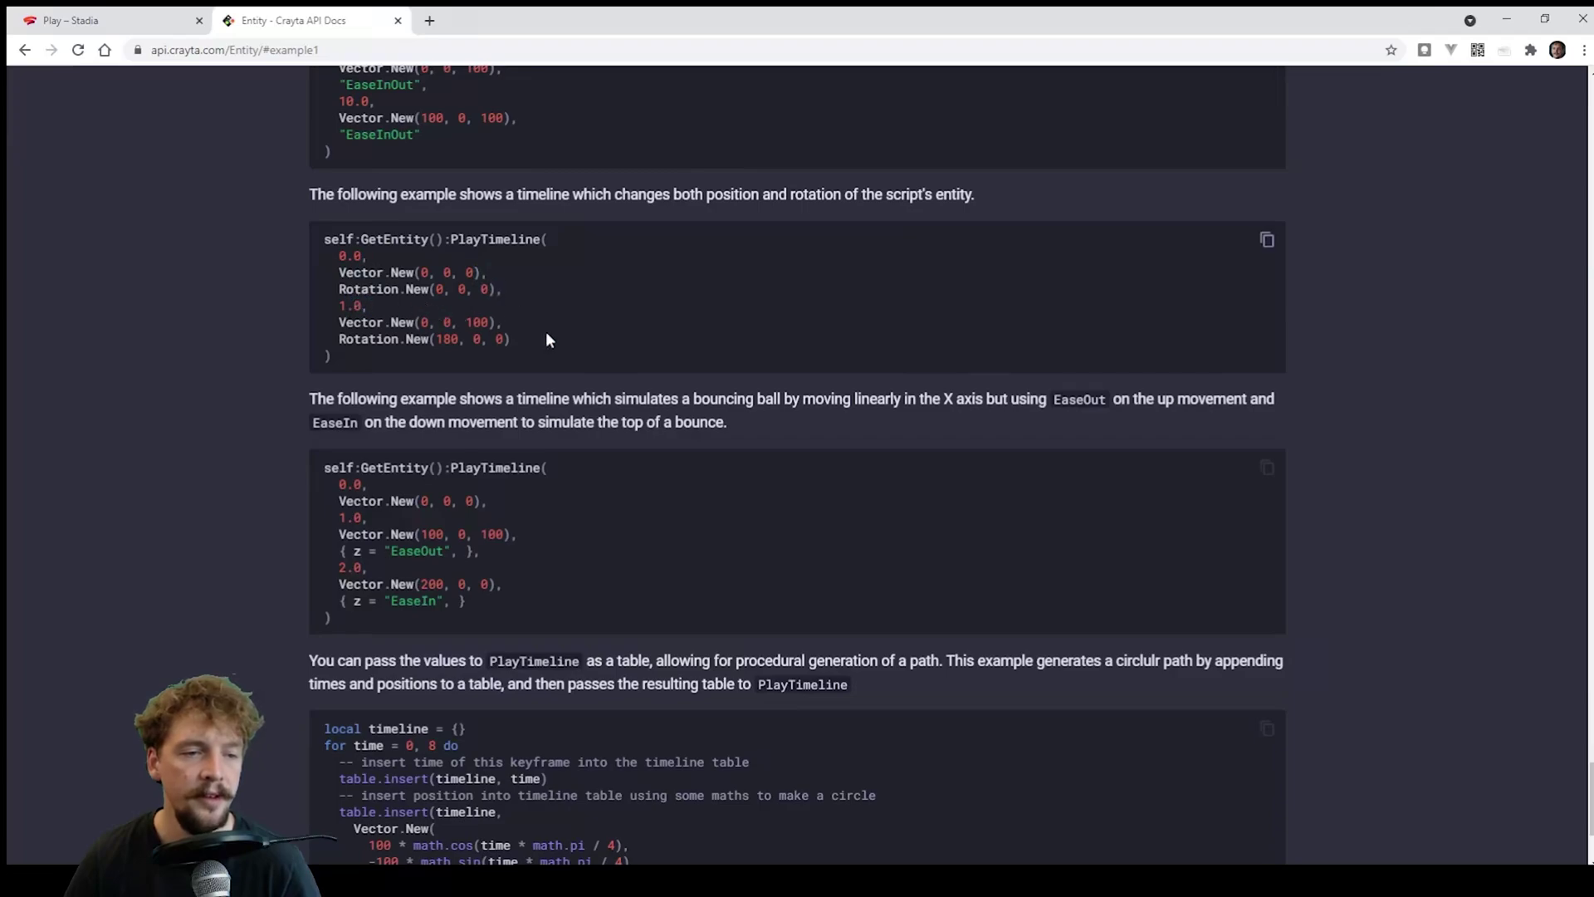
{"action": "left_click_drag", "start_coordinate": [331, 255], "coordinate": [371, 256]}
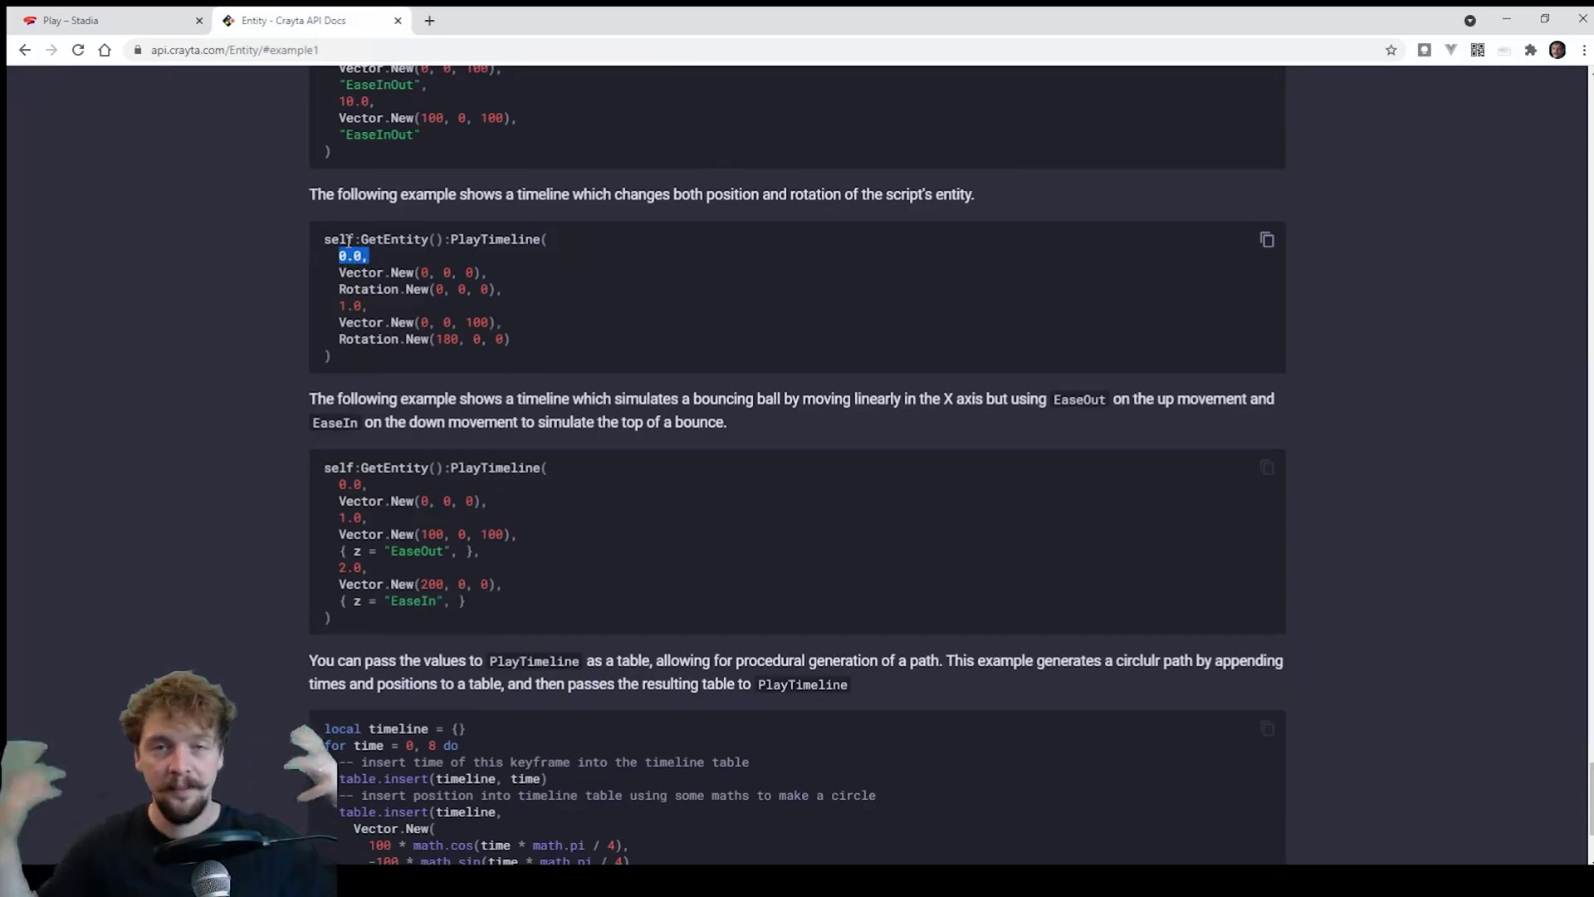
{"action": "left_click_drag", "start_coordinate": [372, 255], "coordinate": [333, 255]}
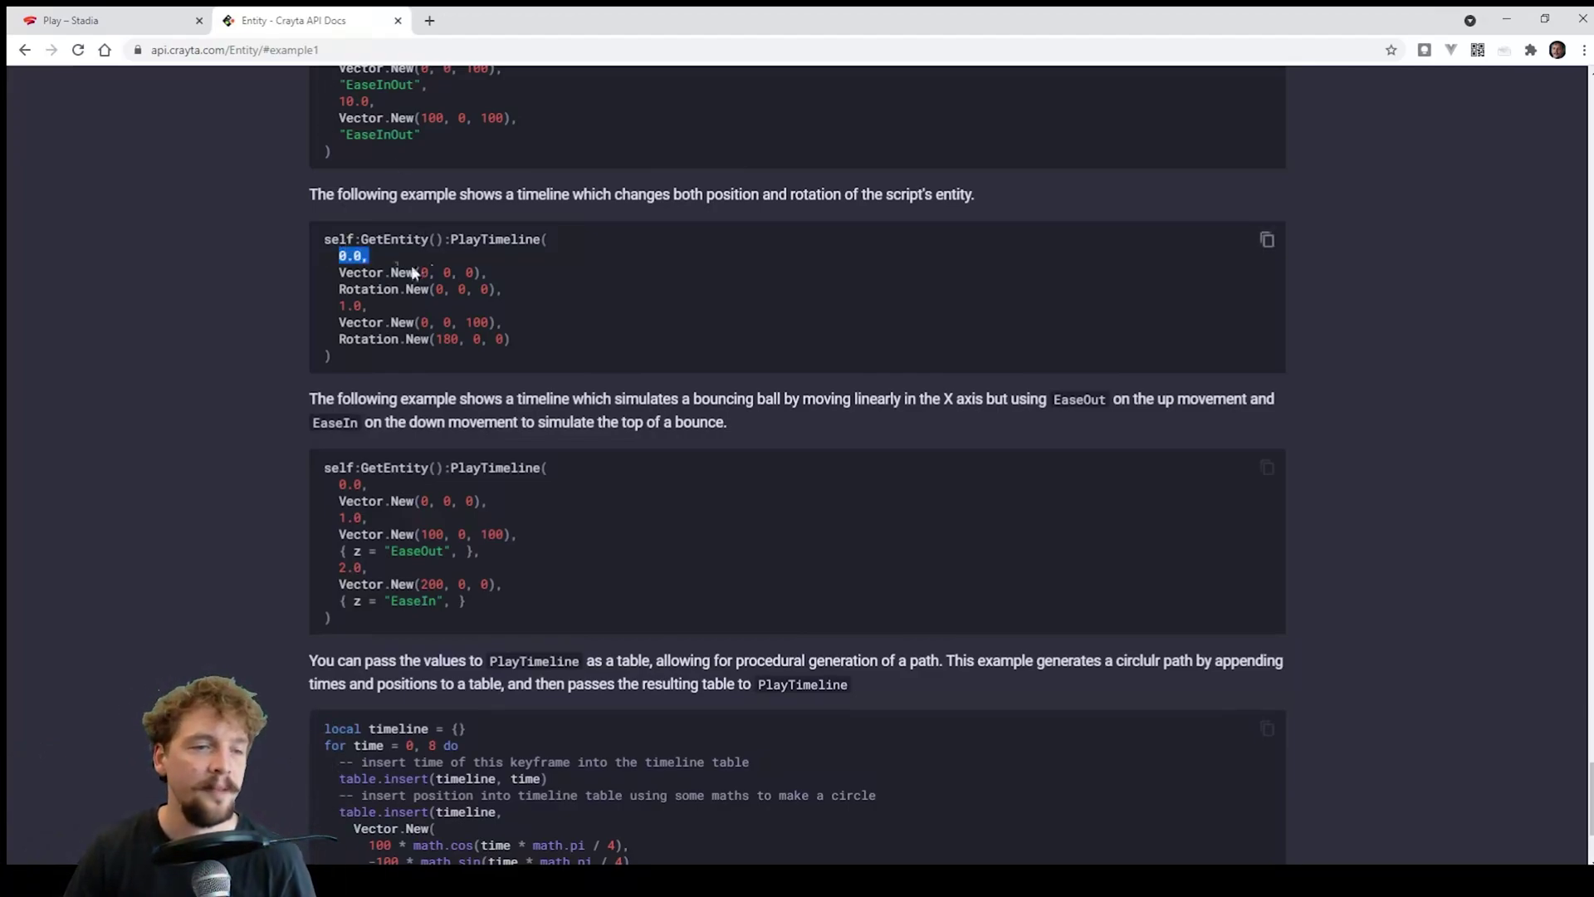
{"action": "left_click_drag", "start_coordinate": [334, 274], "coordinate": [490, 280]}
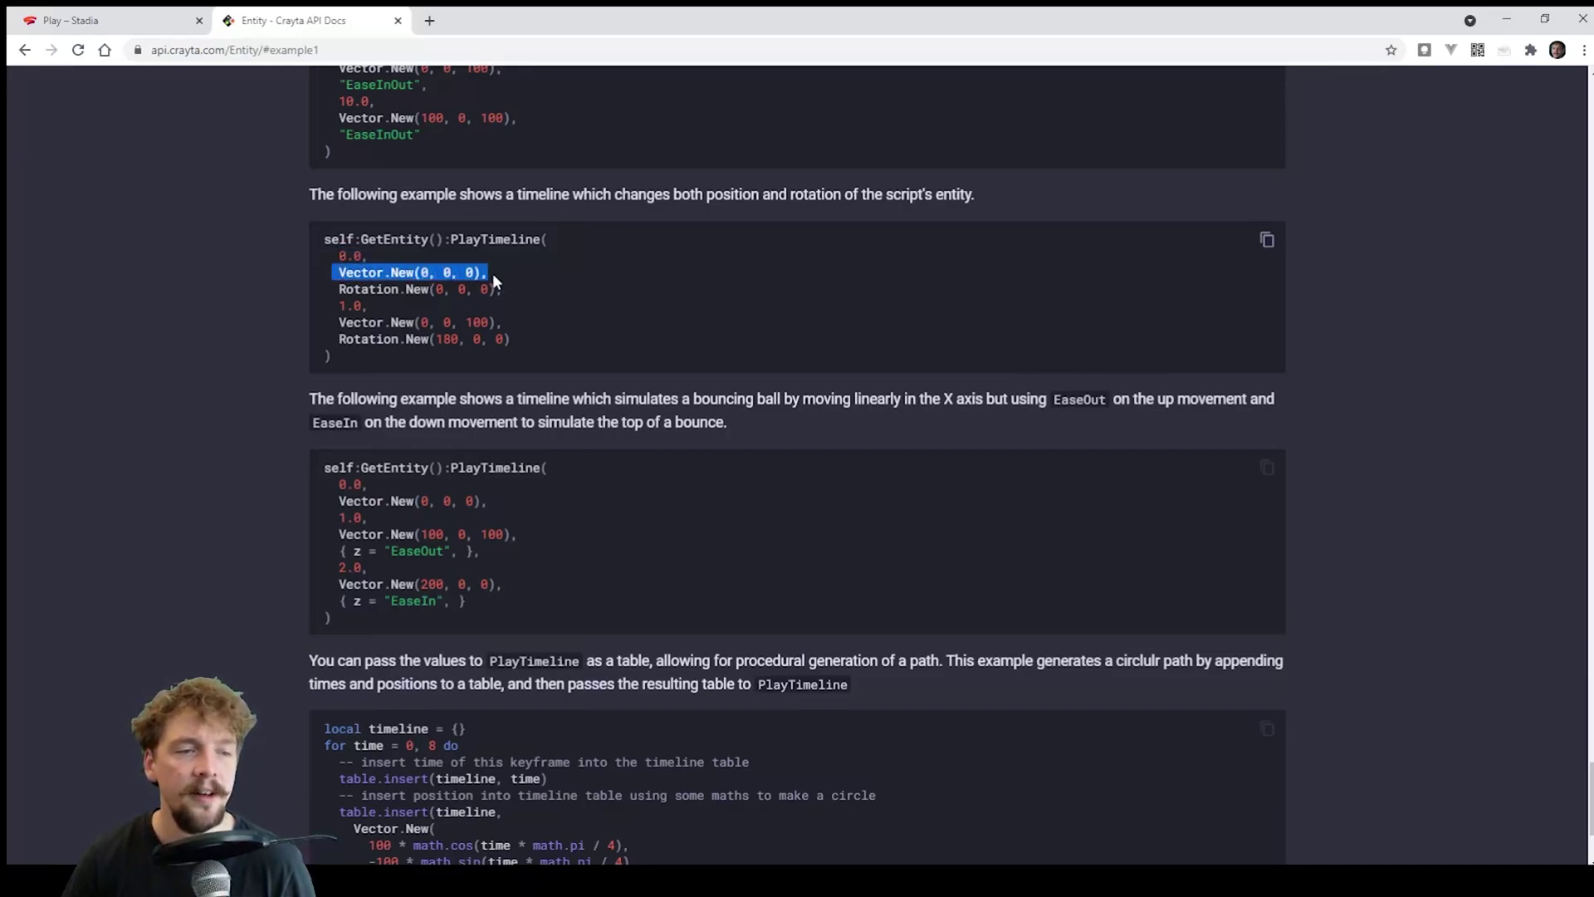
{"action": "left_click_drag", "start_coordinate": [334, 274], "coordinate": [492, 274]}
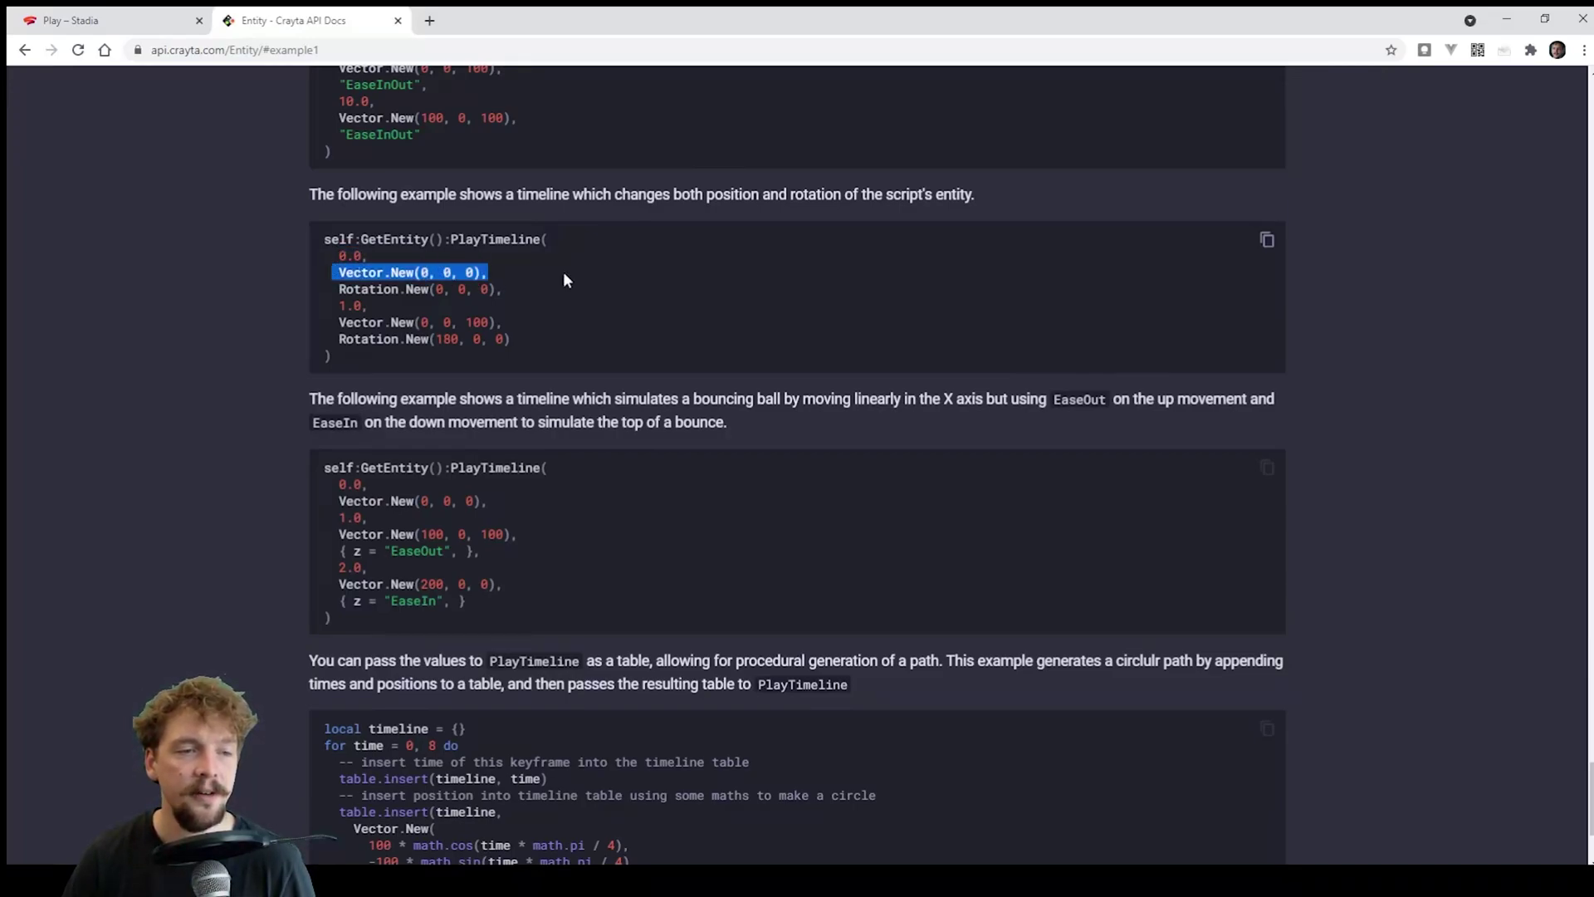
{"action": "left_click_drag", "start_coordinate": [339, 288], "coordinate": [531, 288]}
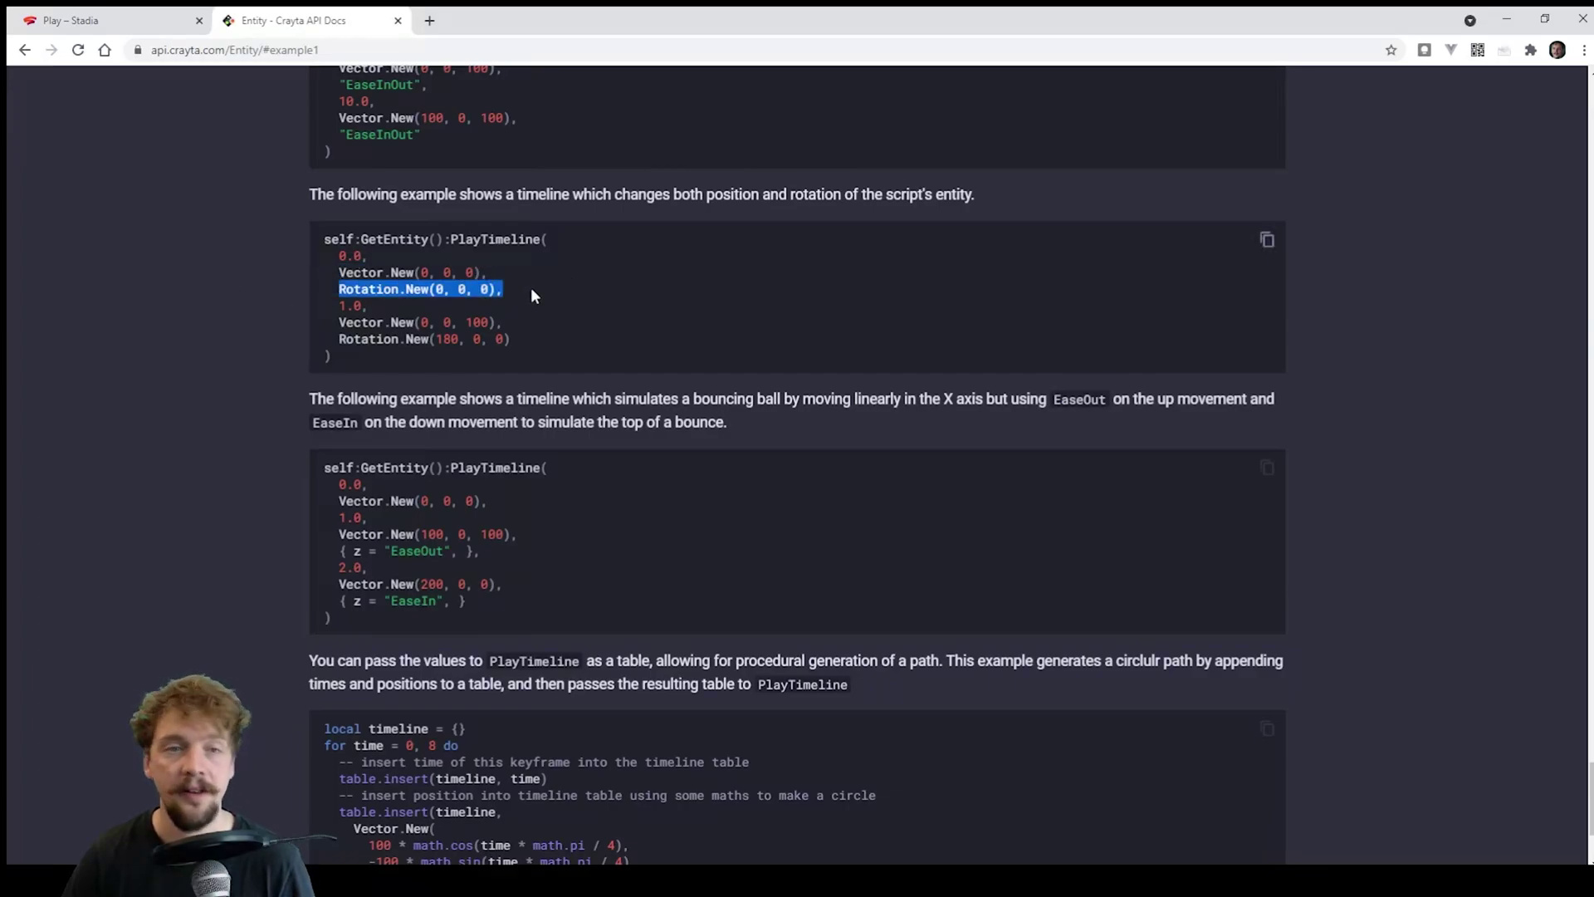
- Study the second keyframe of the position-and-rotation example, and highlight the example's complete argument list
{"action": "left_click_drag", "start_coordinate": [334, 307], "coordinate": [336, 306]}
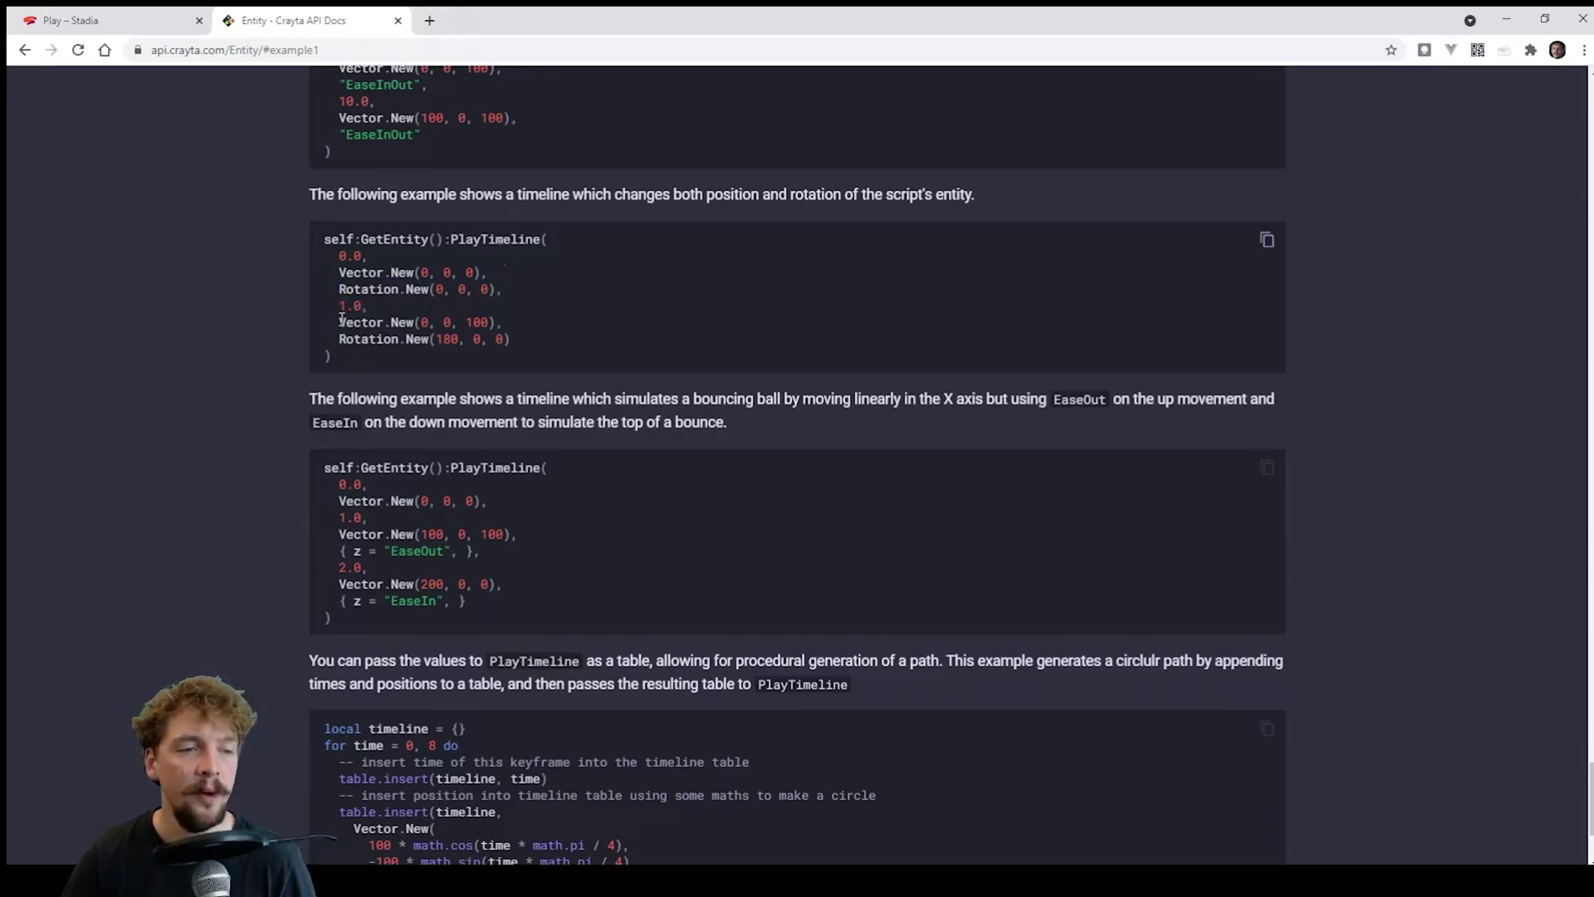
{"action": "left_click_drag", "start_coordinate": [342, 319], "coordinate": [503, 322]}
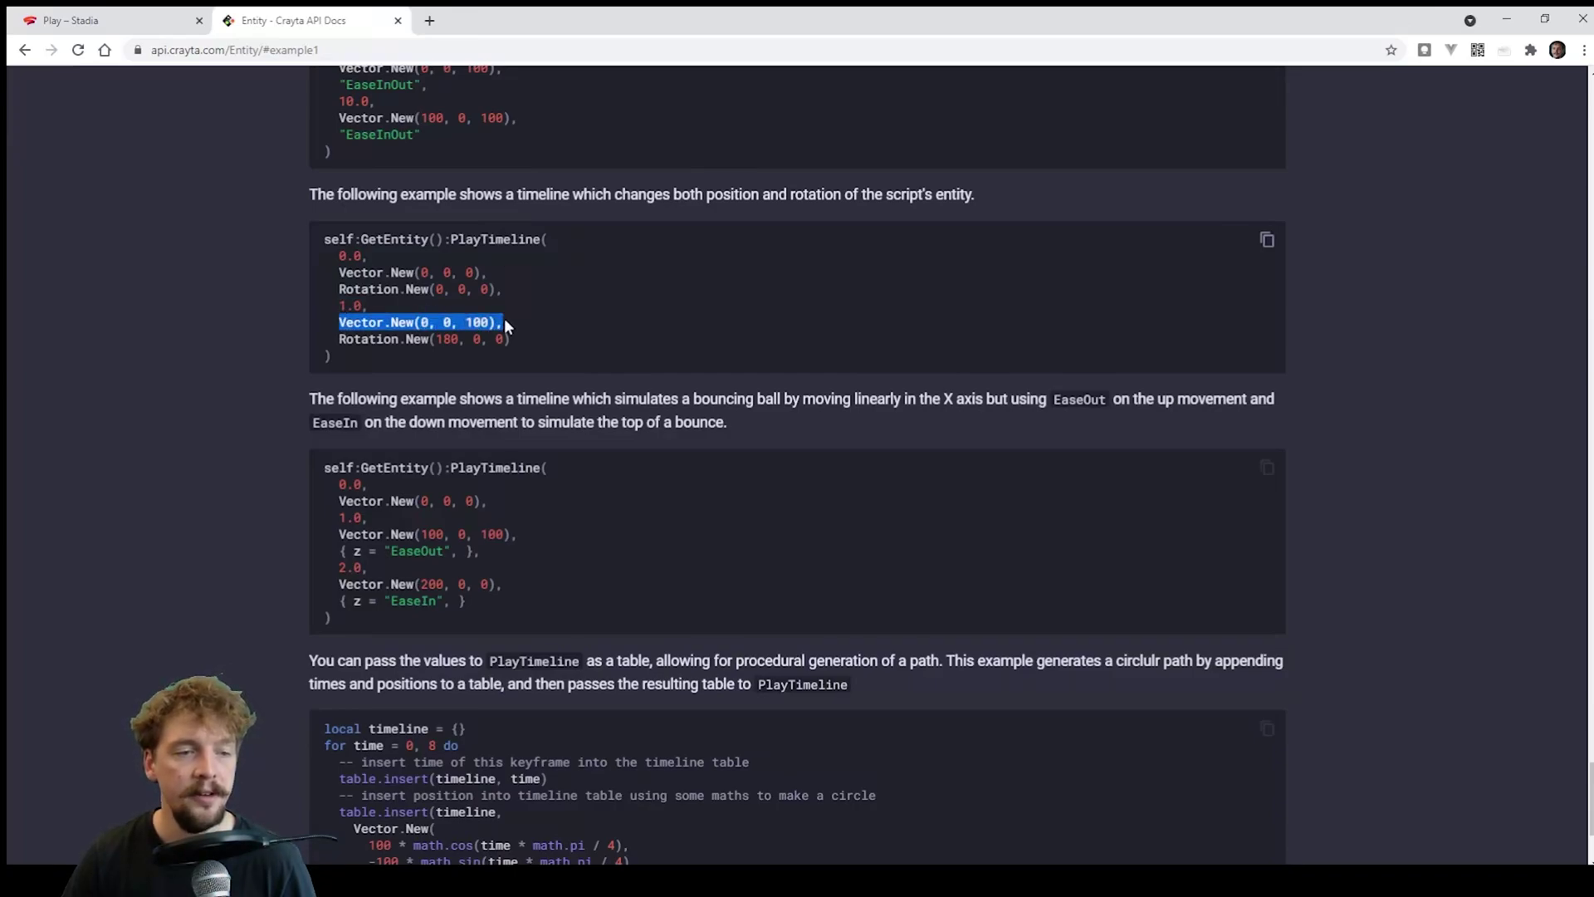
{"action": "double_click", "coordinate": [477, 322]}
{"action": "left_click_drag", "start_coordinate": [504, 322], "coordinate": [338, 322]}
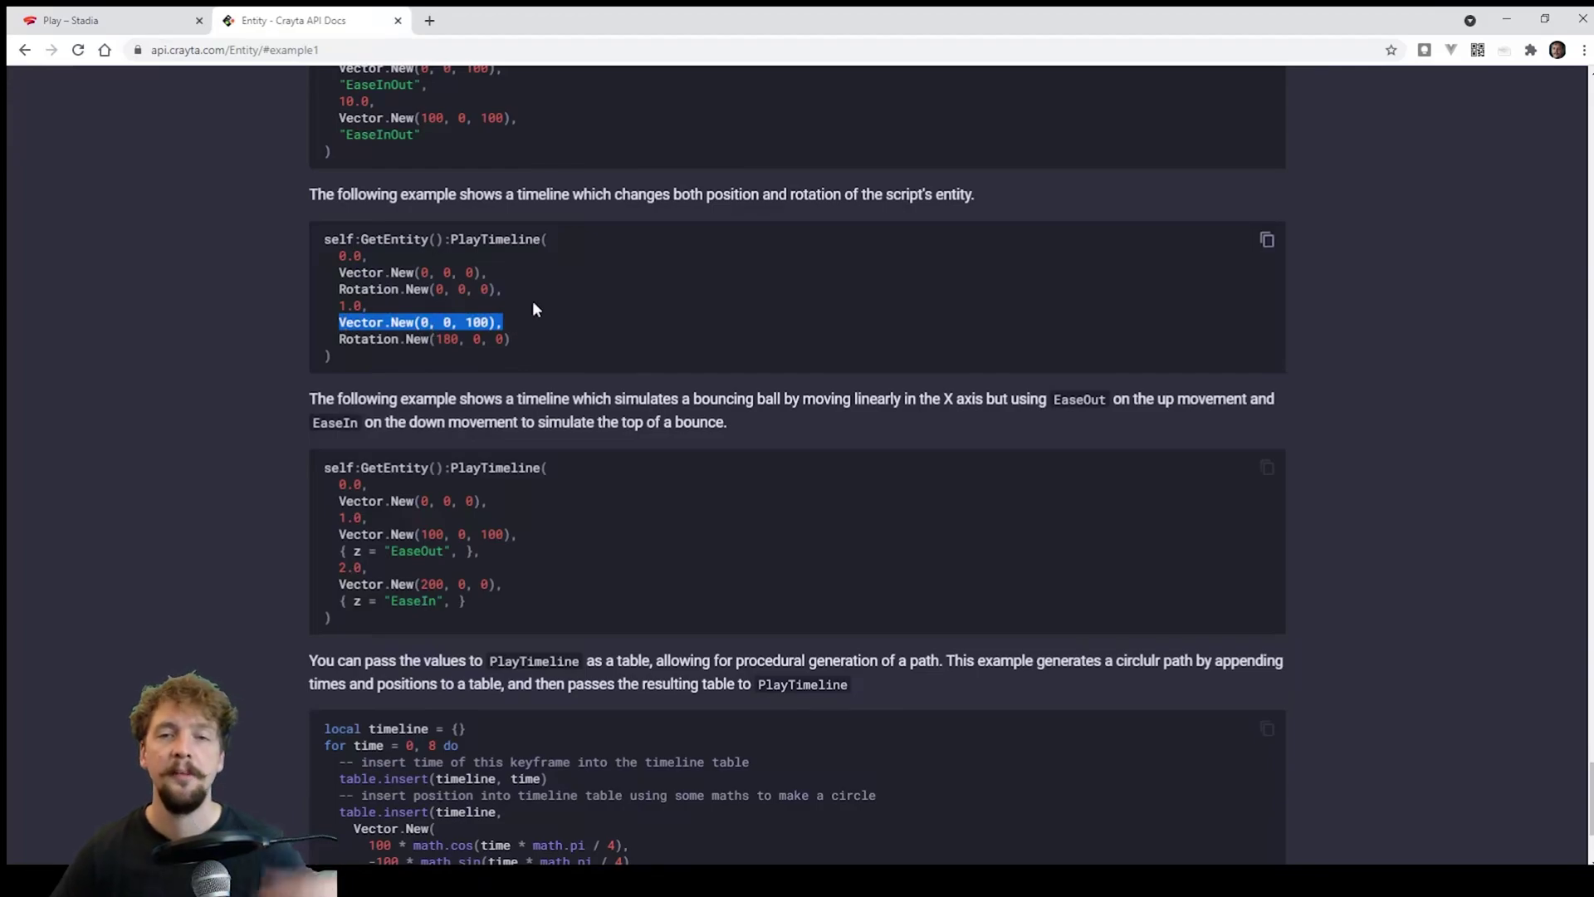
{"action": "left_click", "coordinate": [362, 346]}
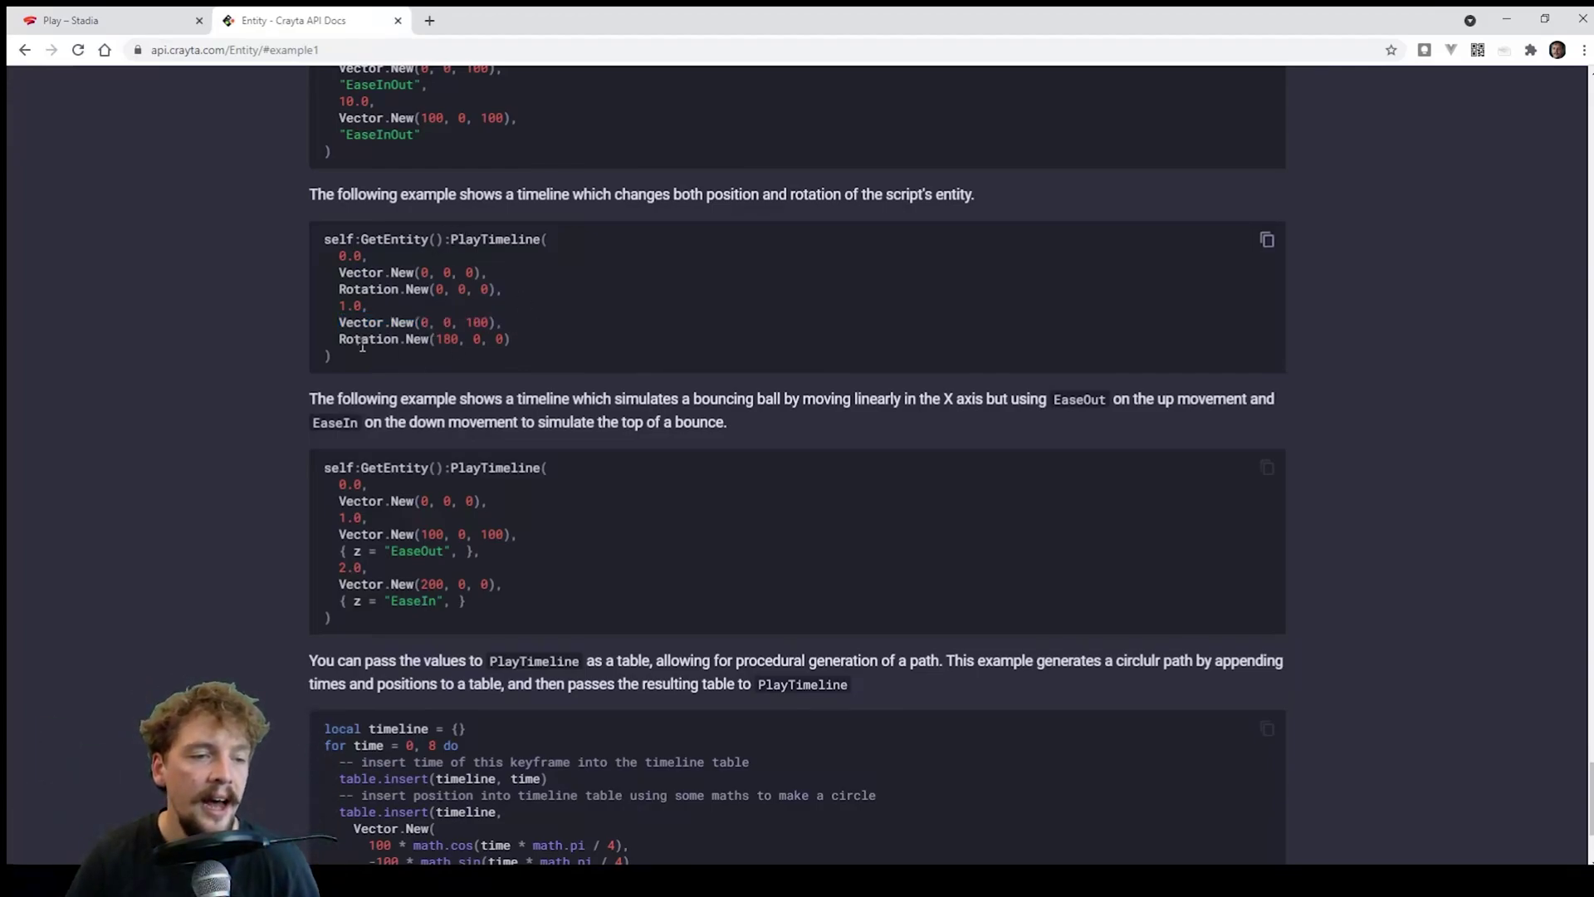
{"action": "left_click_drag", "start_coordinate": [336, 343], "coordinate": [464, 340]}
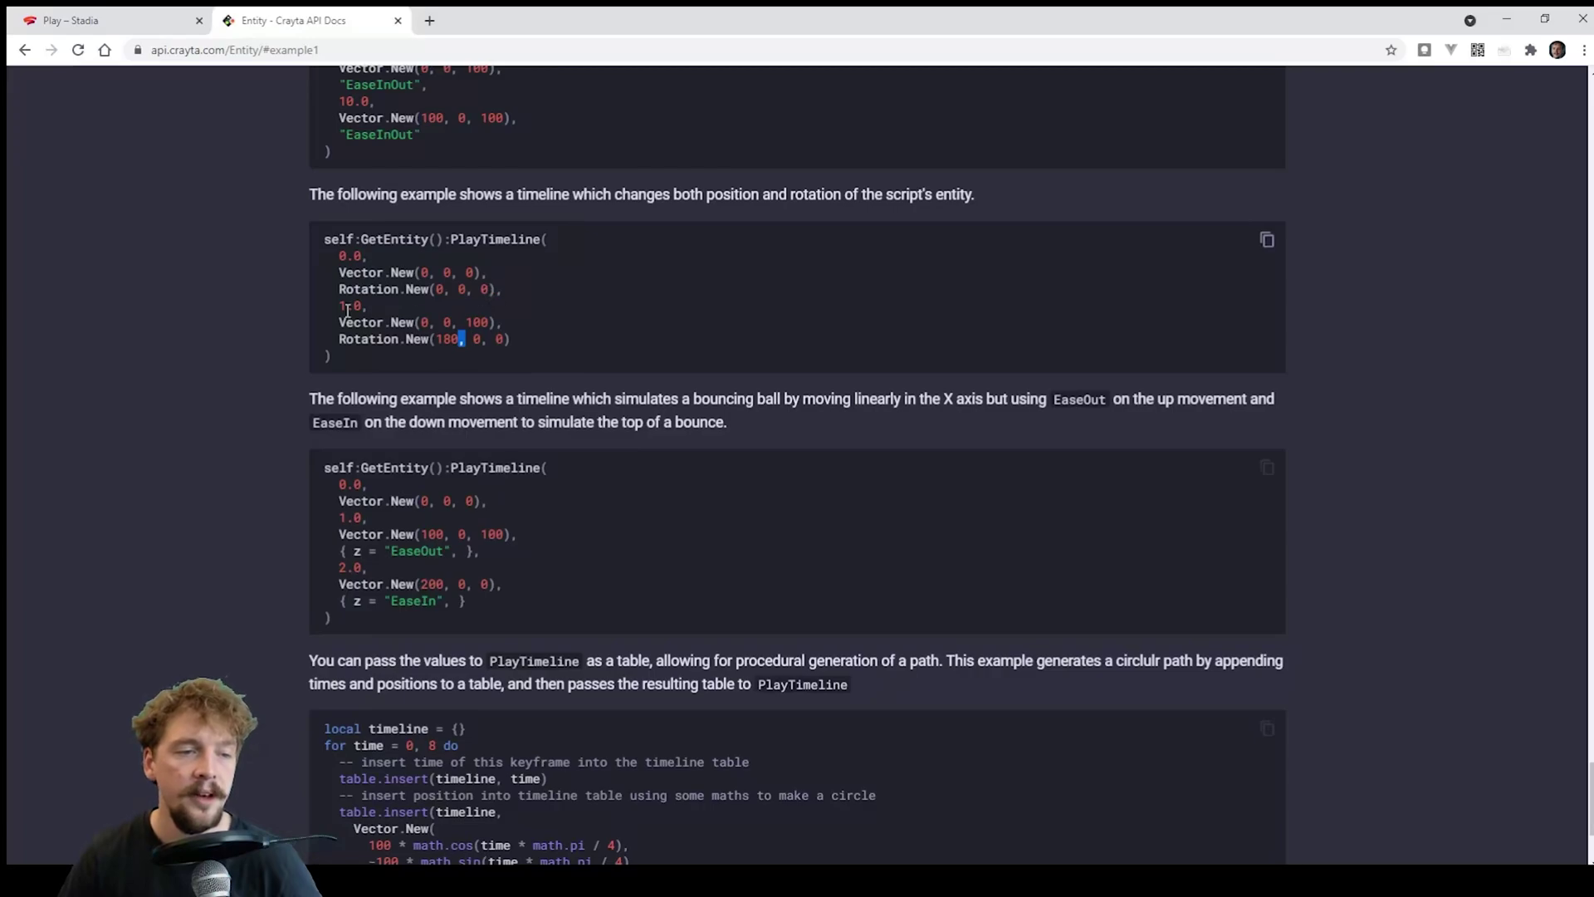
{"action": "left_click_drag", "start_coordinate": [332, 255], "coordinate": [547, 349]}
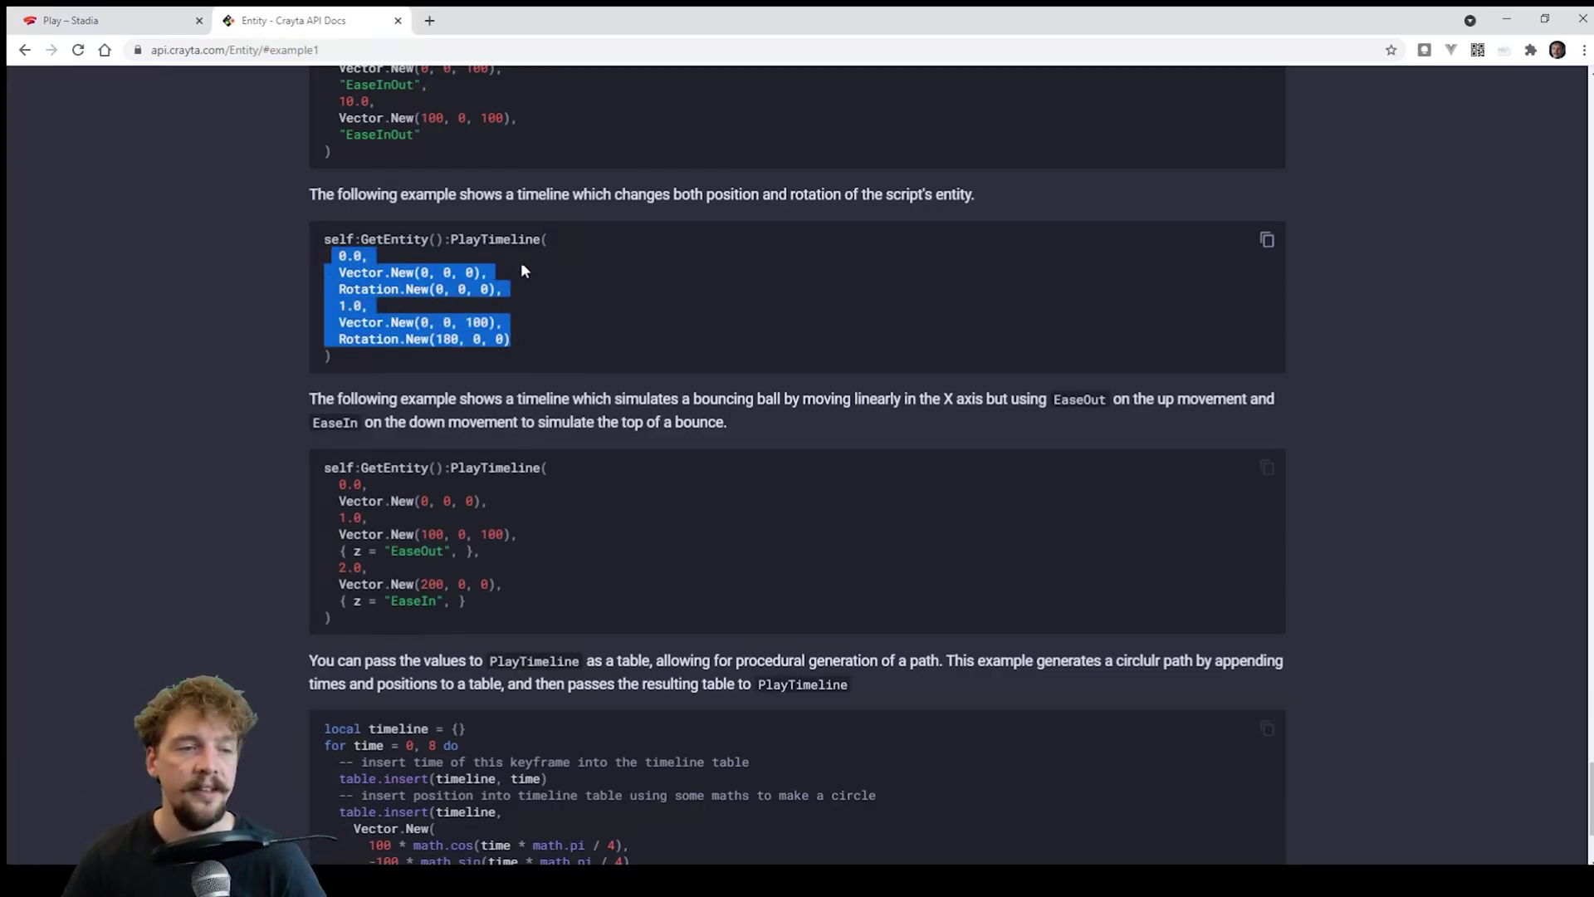
- Compare the two keyframes of the position-and-rotation PlayTimeline example, highlighting each argument group and the second keyframe's Vector argument
{"action": "left_click", "coordinate": [352, 296]}
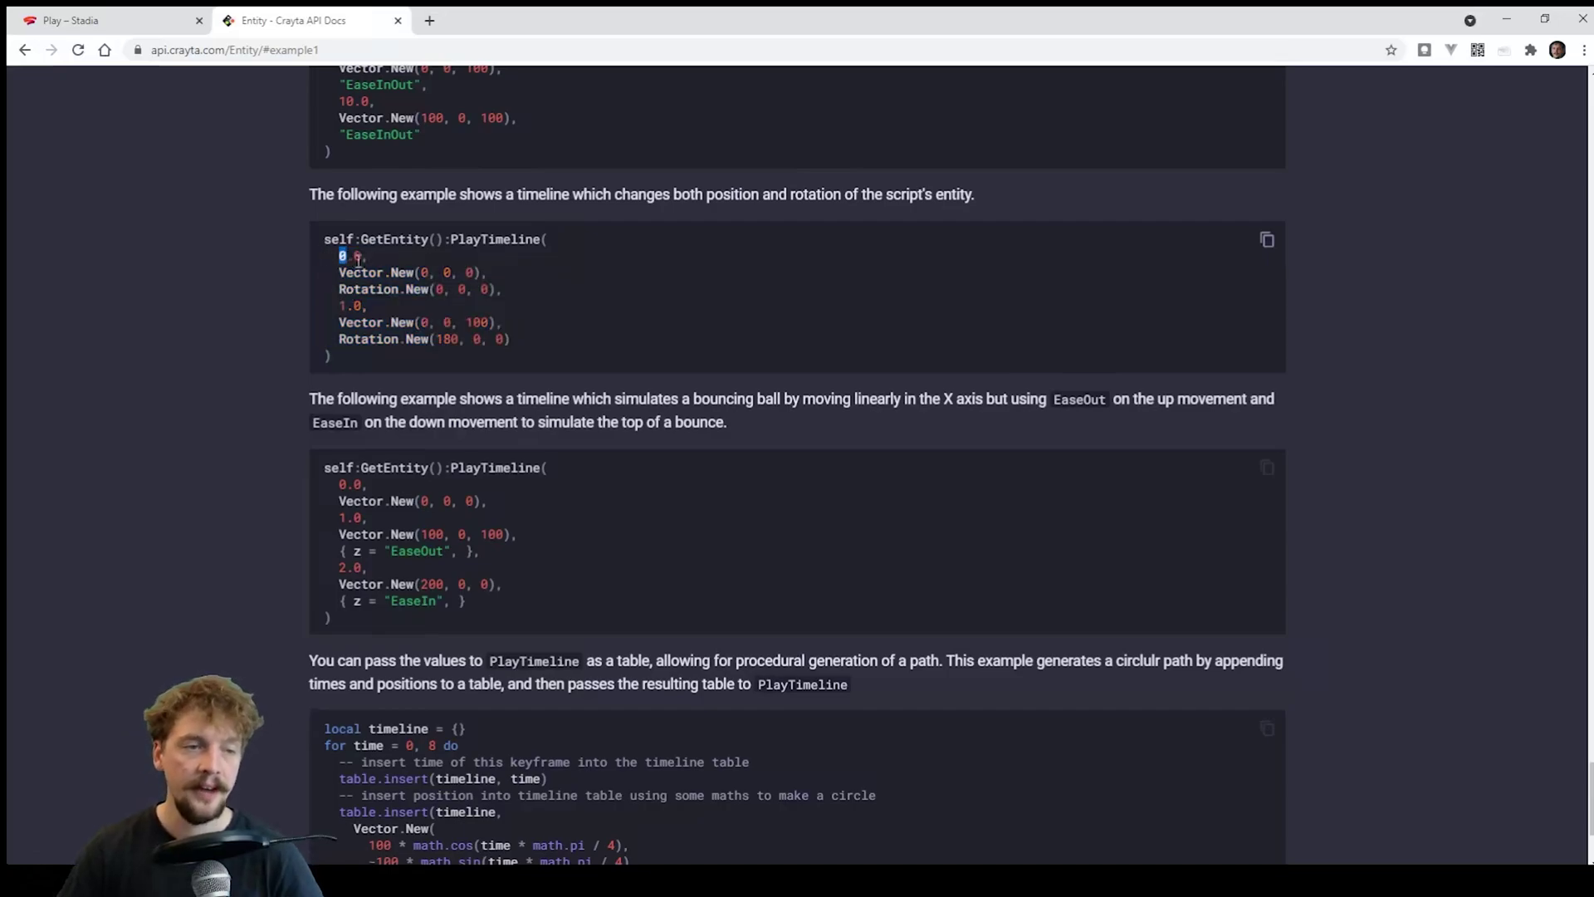
{"action": "left_click_drag", "start_coordinate": [352, 260], "coordinate": [556, 284]}
{"action": "left_click", "coordinate": [474, 310]}
{"action": "left_click_drag", "start_coordinate": [340, 305], "coordinate": [552, 358]}
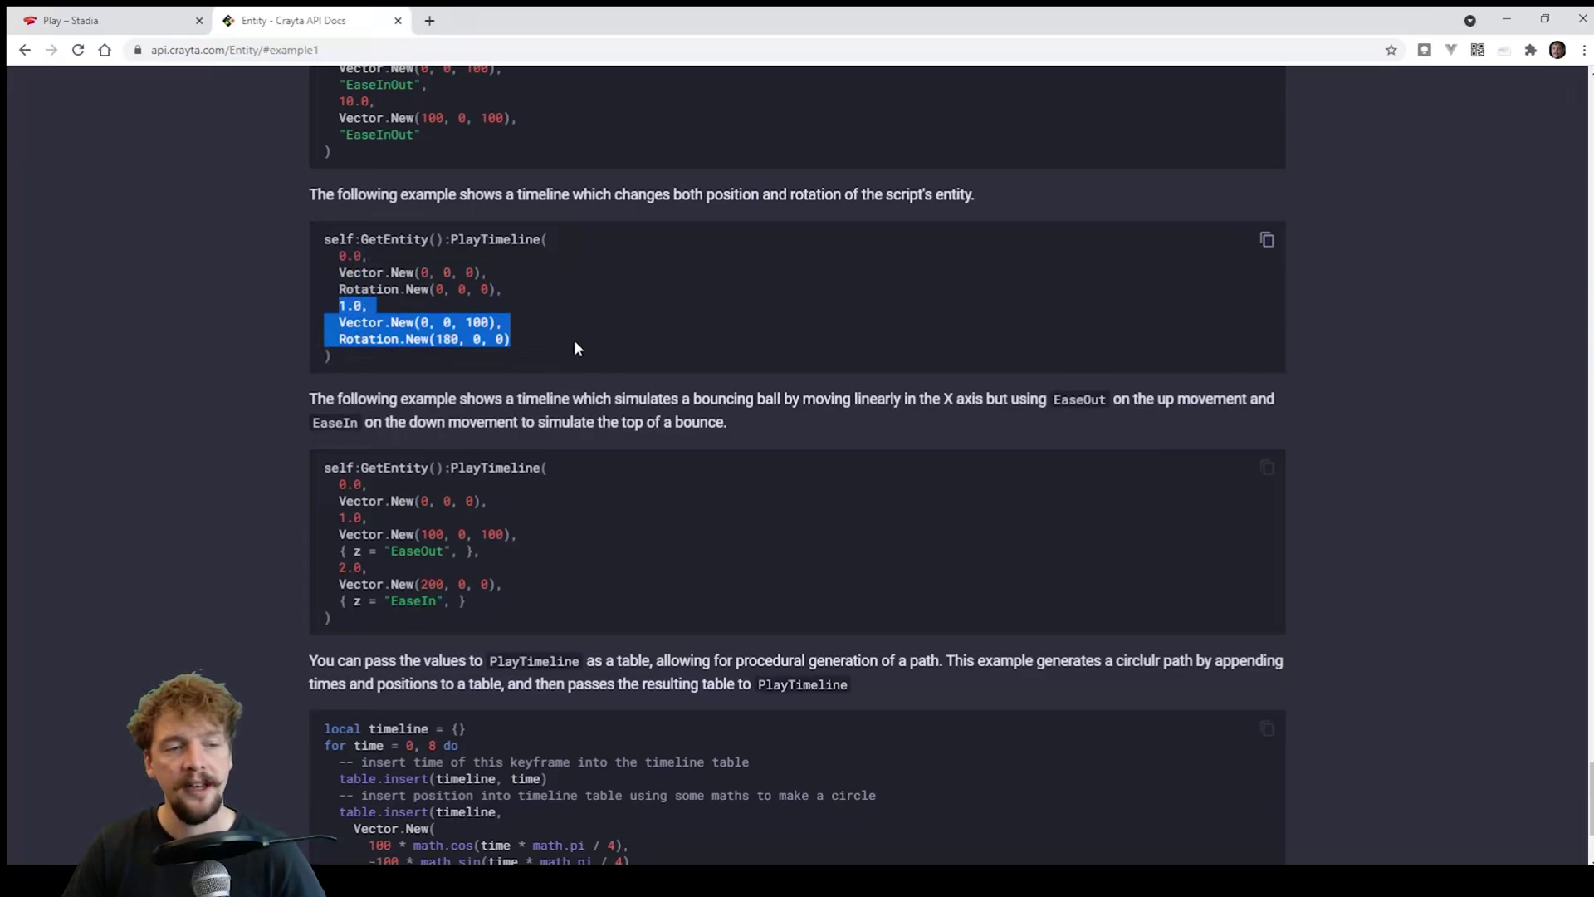
{"action": "left_click", "coordinate": [367, 336]}
{"action": "left_click_drag", "start_coordinate": [335, 324], "coordinate": [700, 317]}
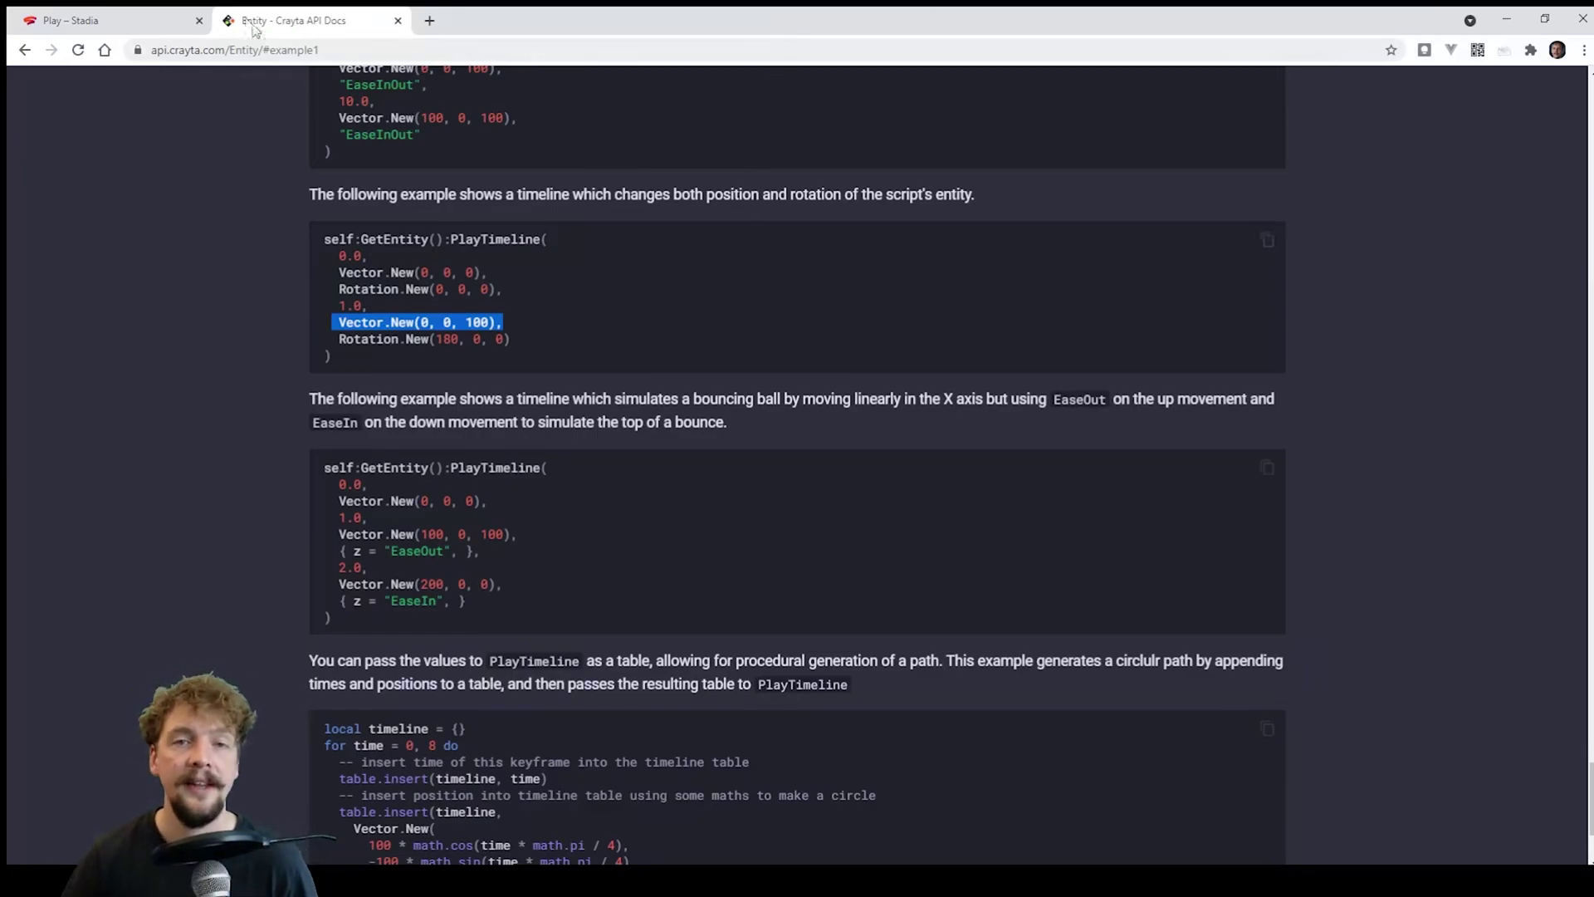
- Switch back to the game editor and give PlayTimelineLoop in GearRotationScript the first keyframe 0.0, self:GetEntity():GetRotation()
{"action": "left_click", "coordinate": [48, 25]}
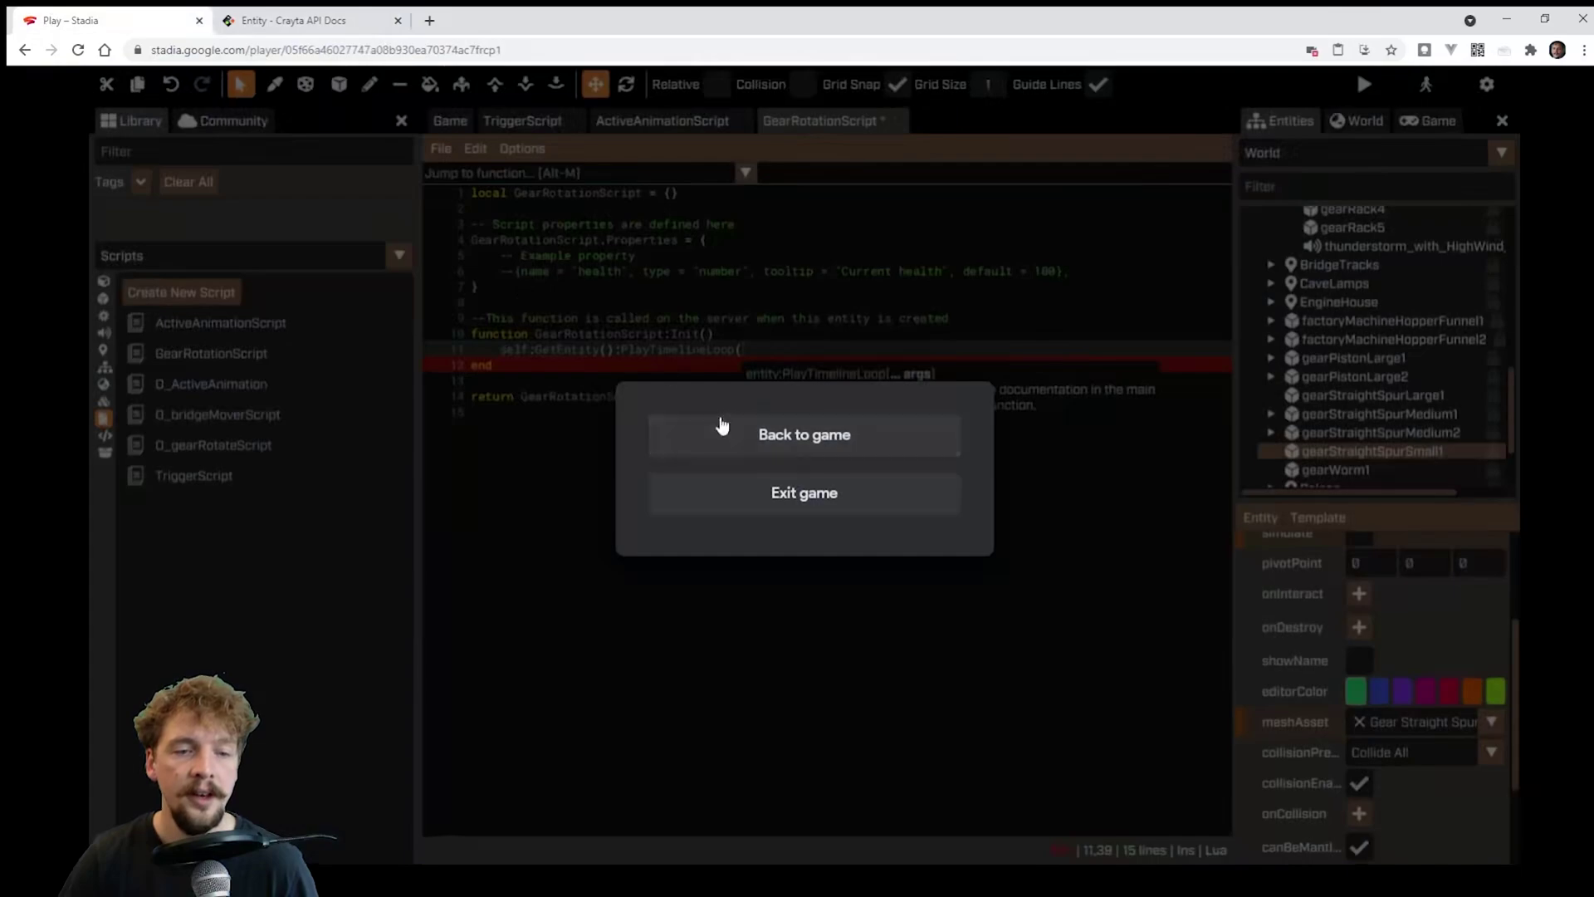
{"action": "left_click", "coordinate": [758, 431]}
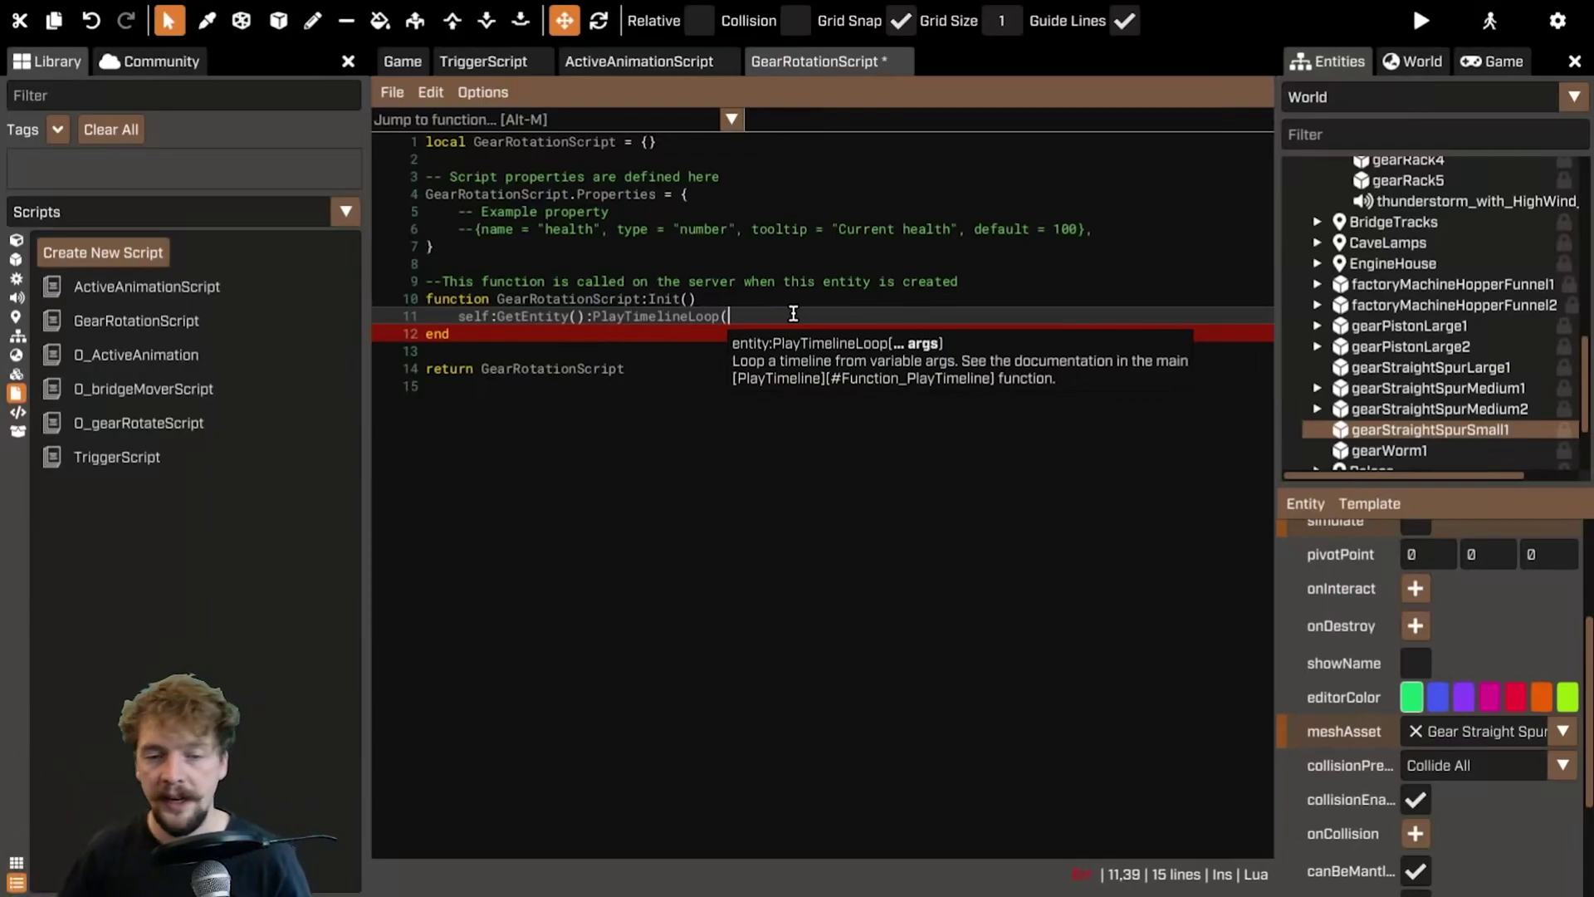
{"action": "type", "text": "0."}
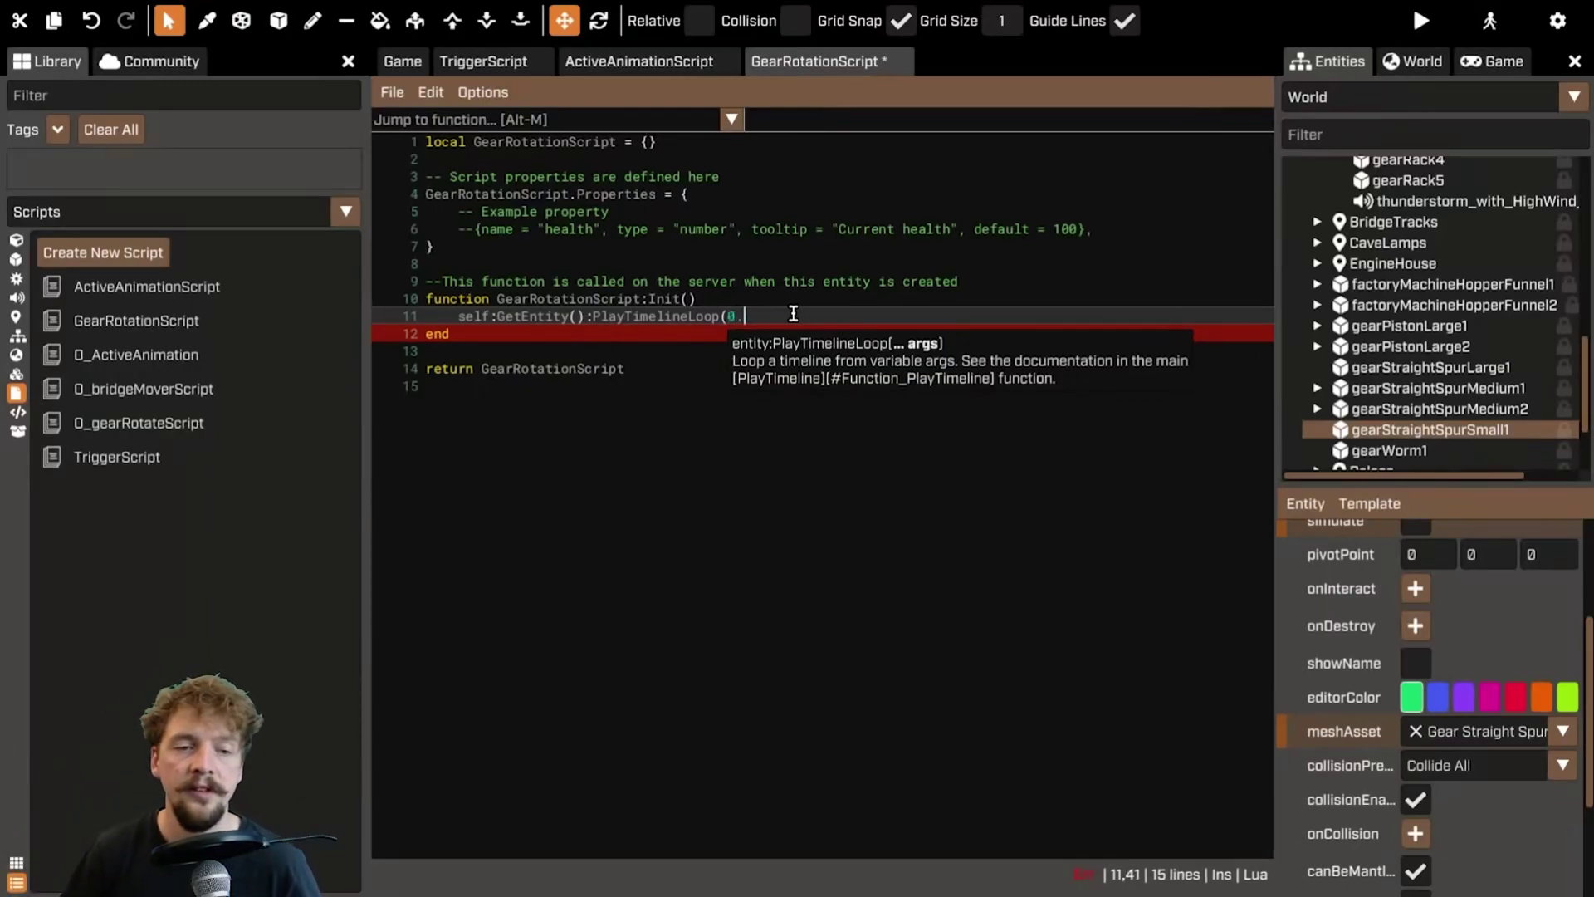
{"action": "type", "text": "0, "}
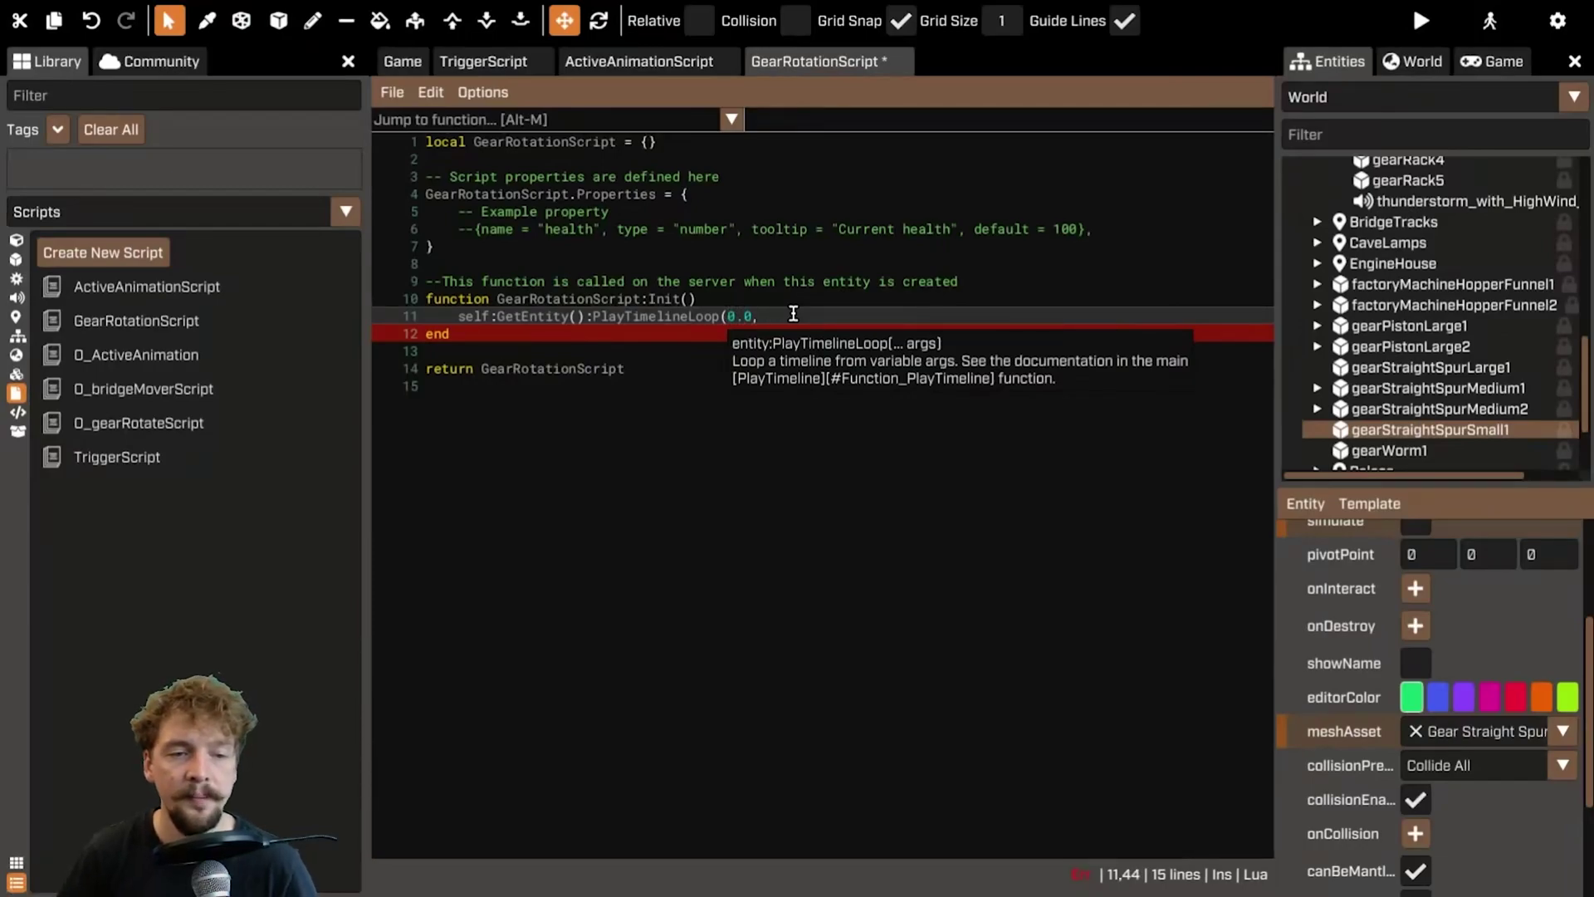
{"action": "type", "text": "self:"}
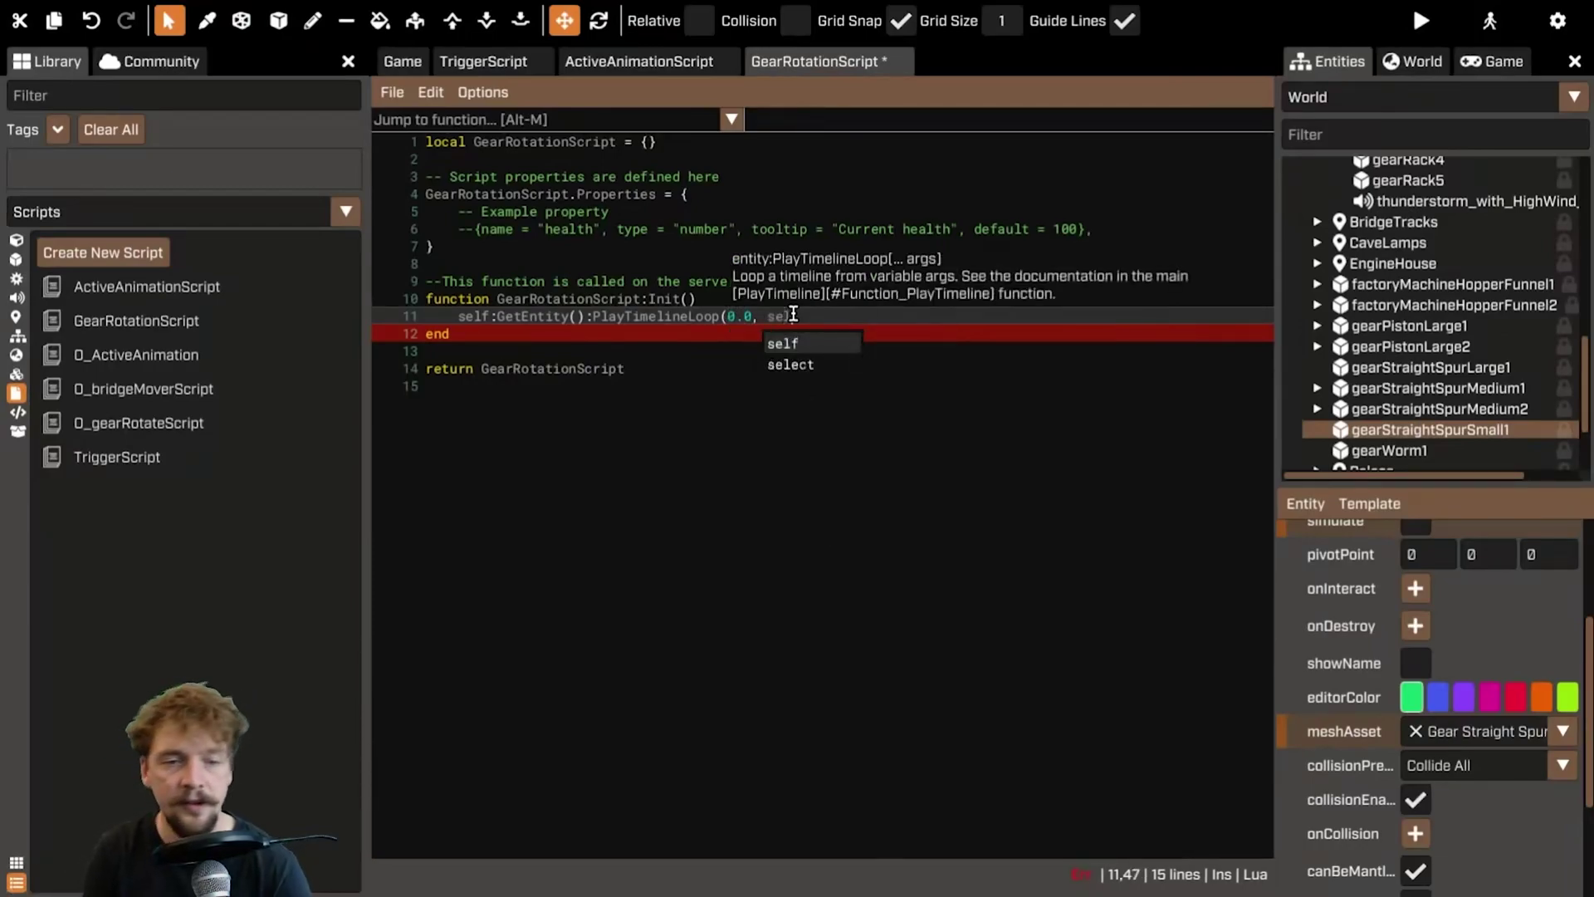
{"action": "type", "text": "GetEntity"}
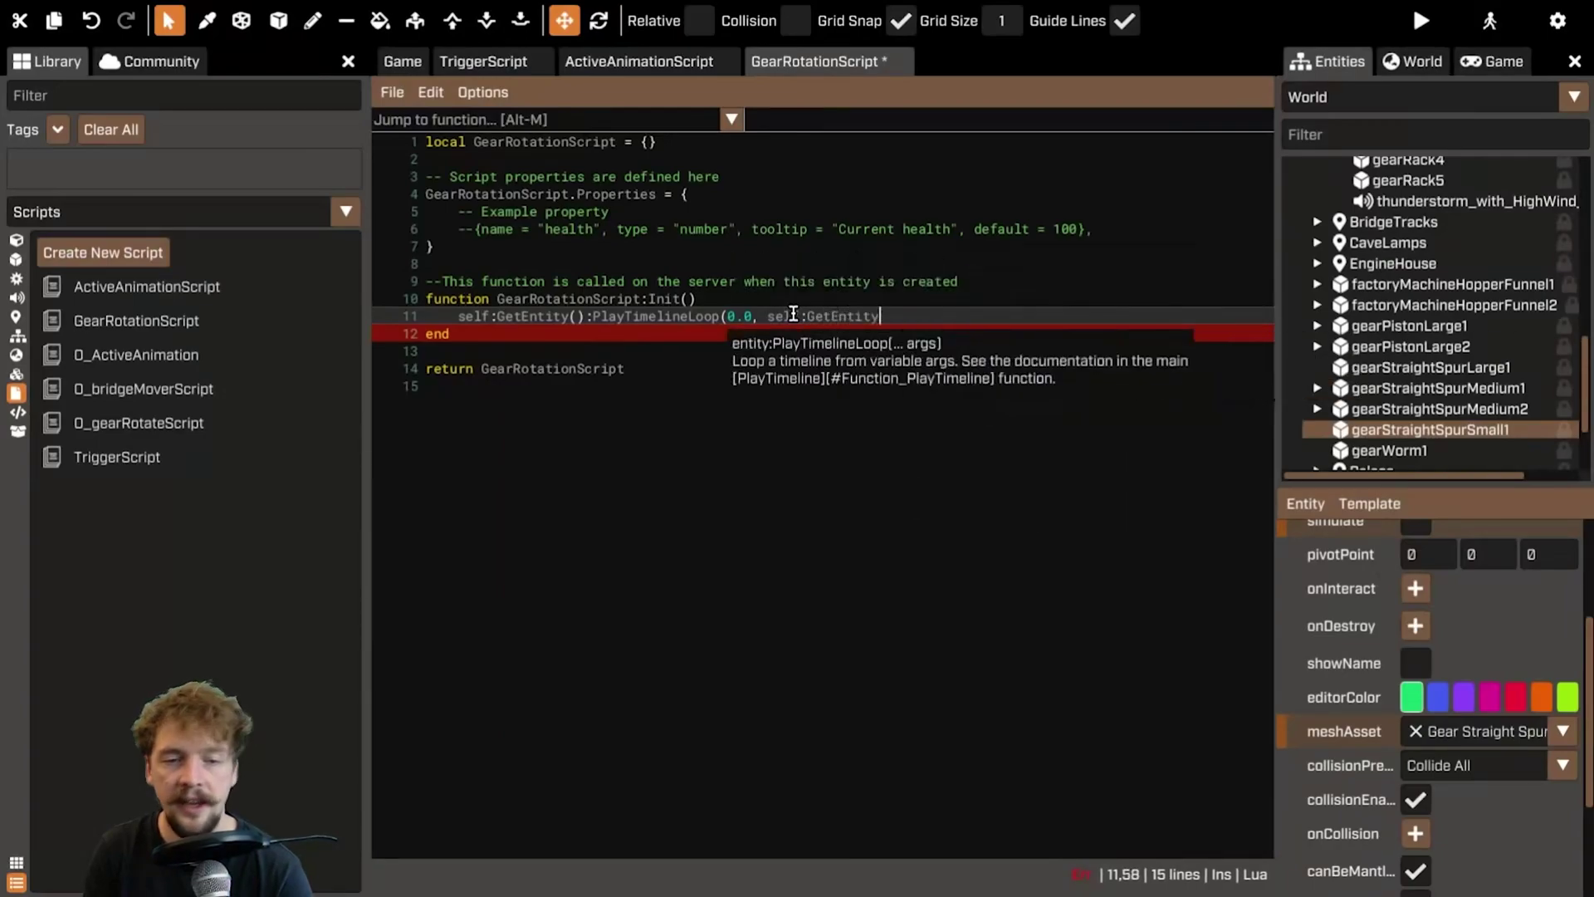
{"action": "type", "text": "():"}
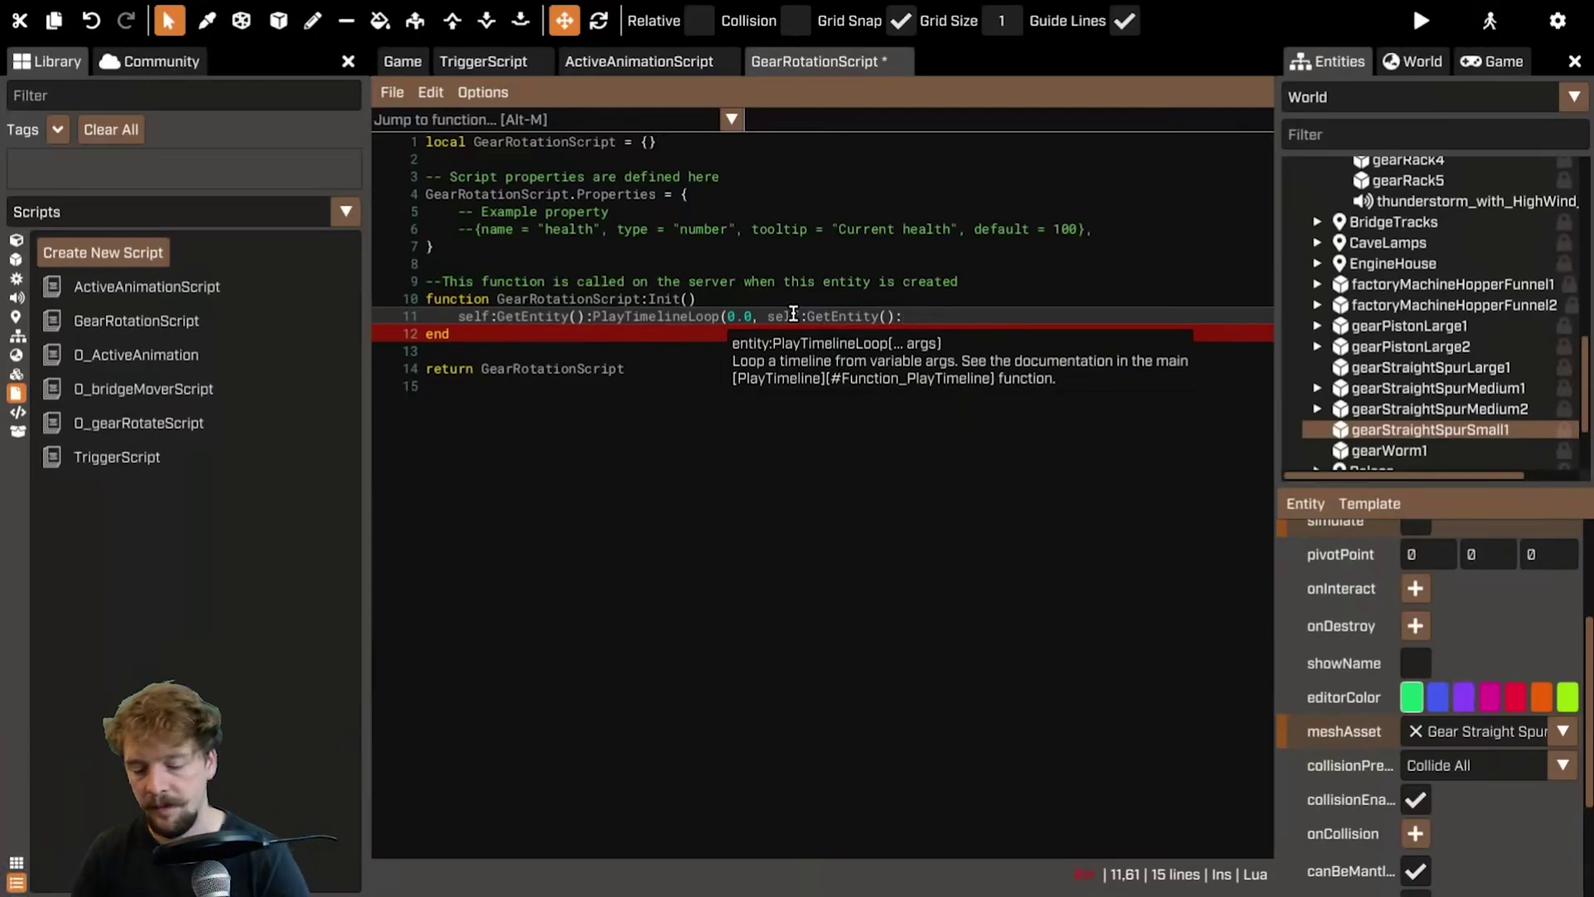
{"action": "type", "text": "GetRot"}
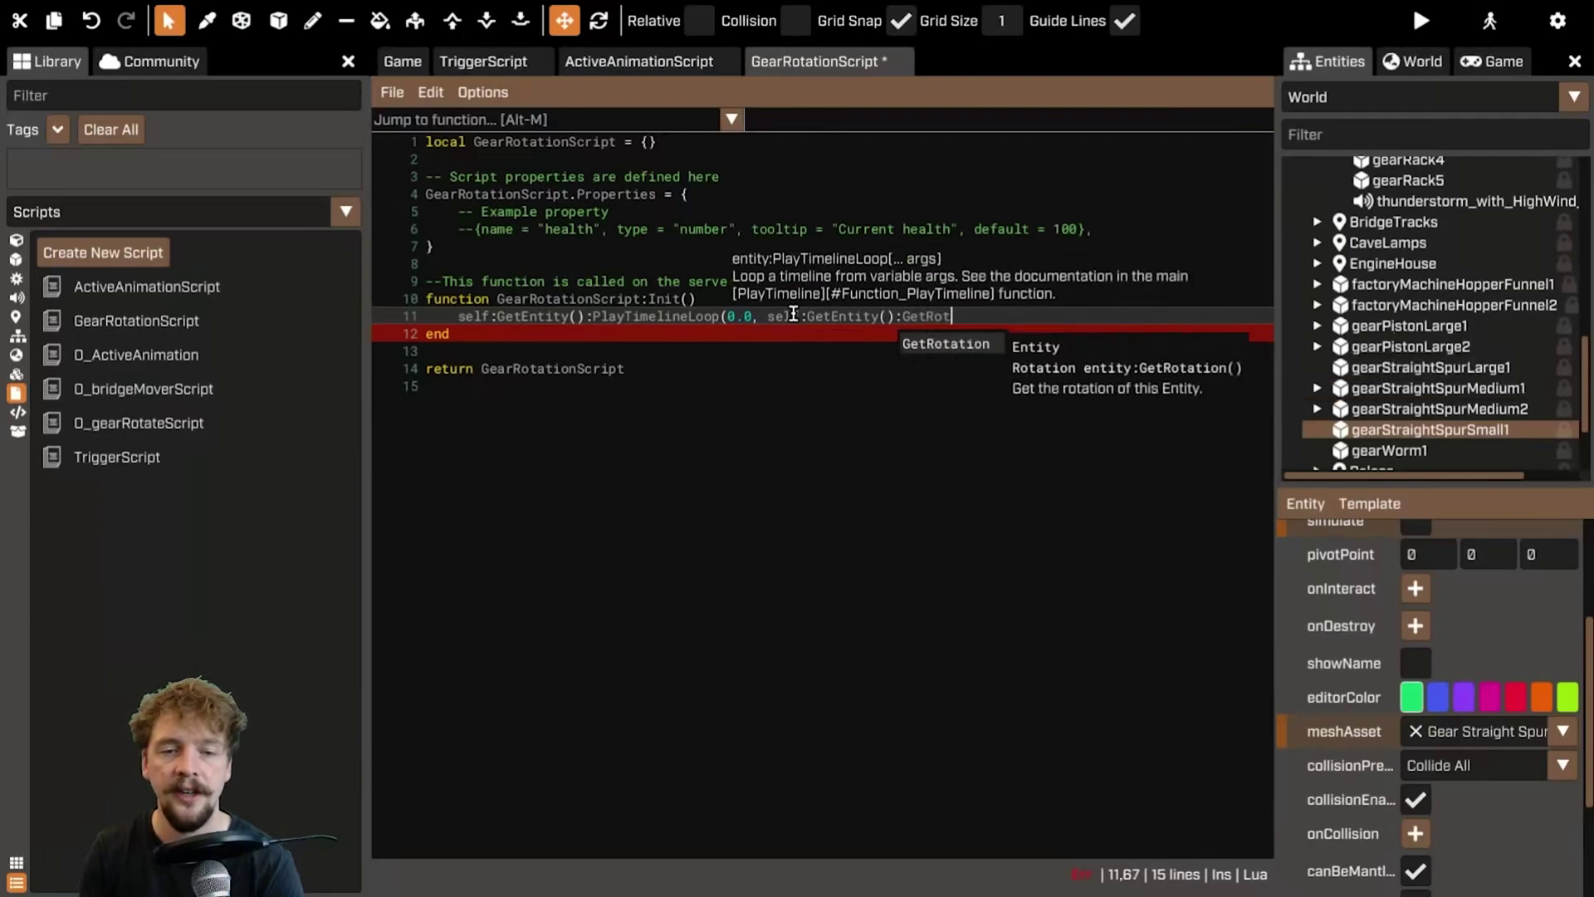
{"action": "type", "text": "ation()"}
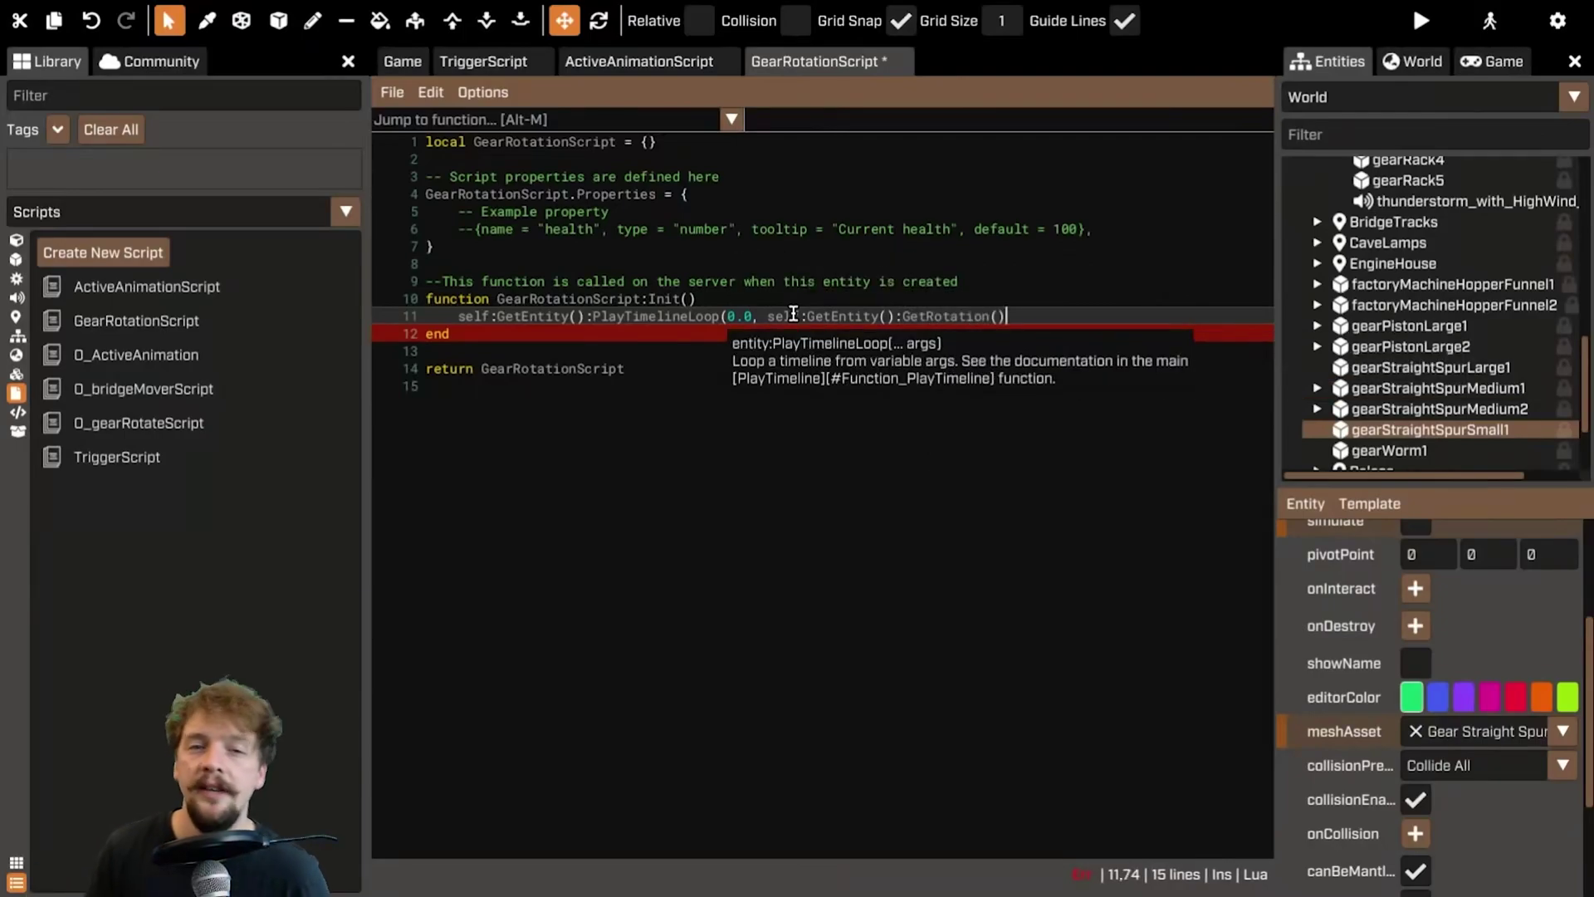
{"action": "type", "text": ","}
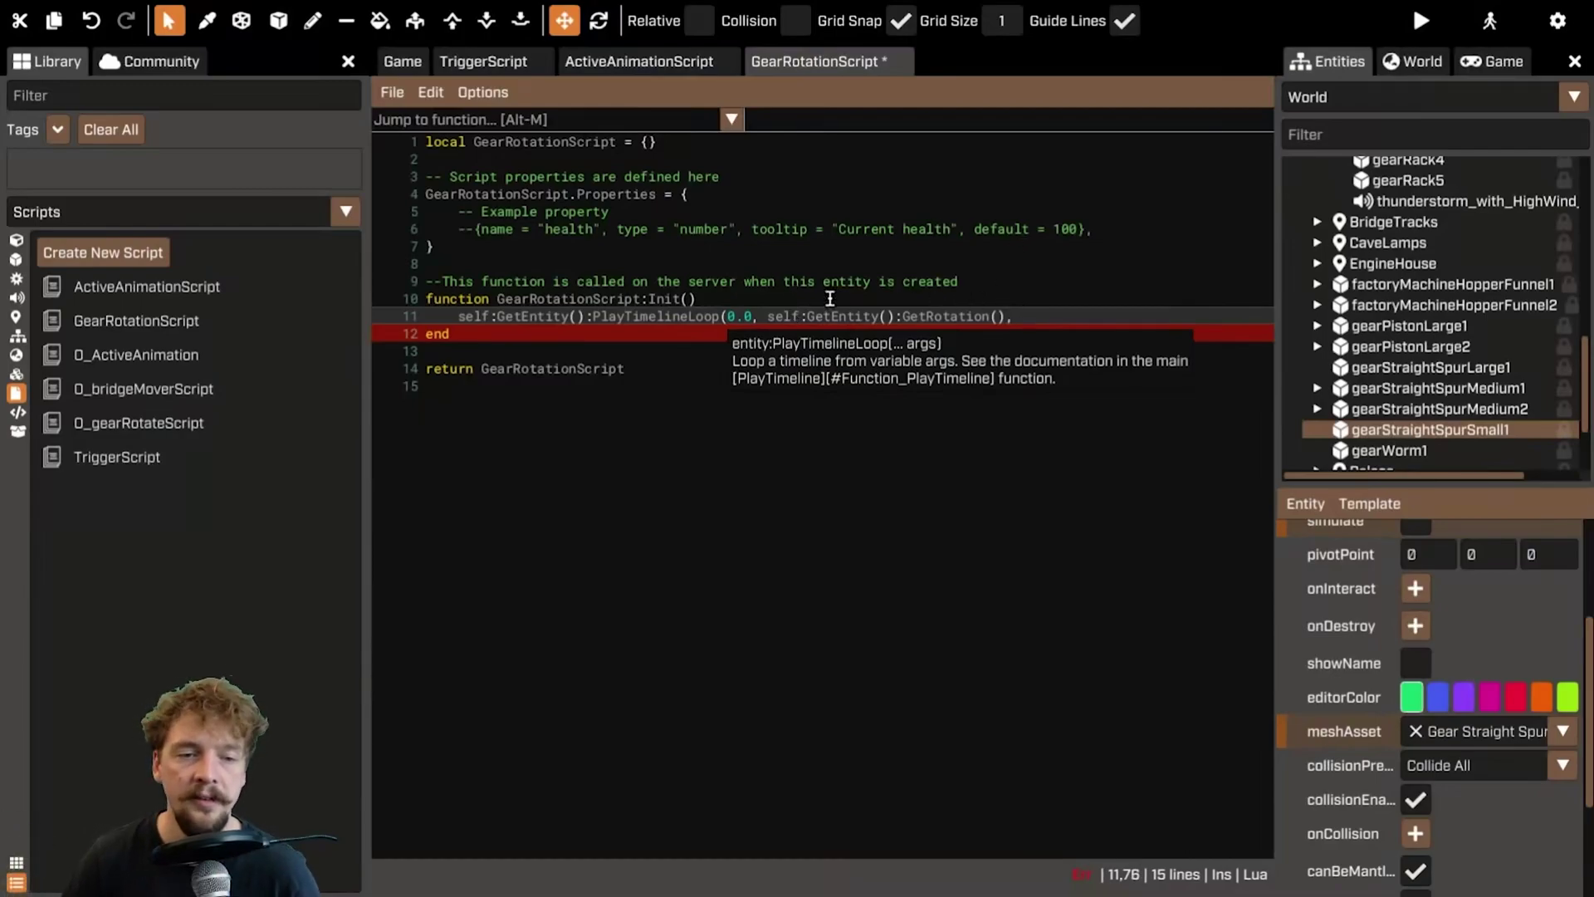
- Review the first keyframe's arguments and begin the second keyframe with time 1.0 and an open Rotation.New( call
{"action": "left_click_drag", "start_coordinate": [729, 320], "coordinate": [752, 316]}
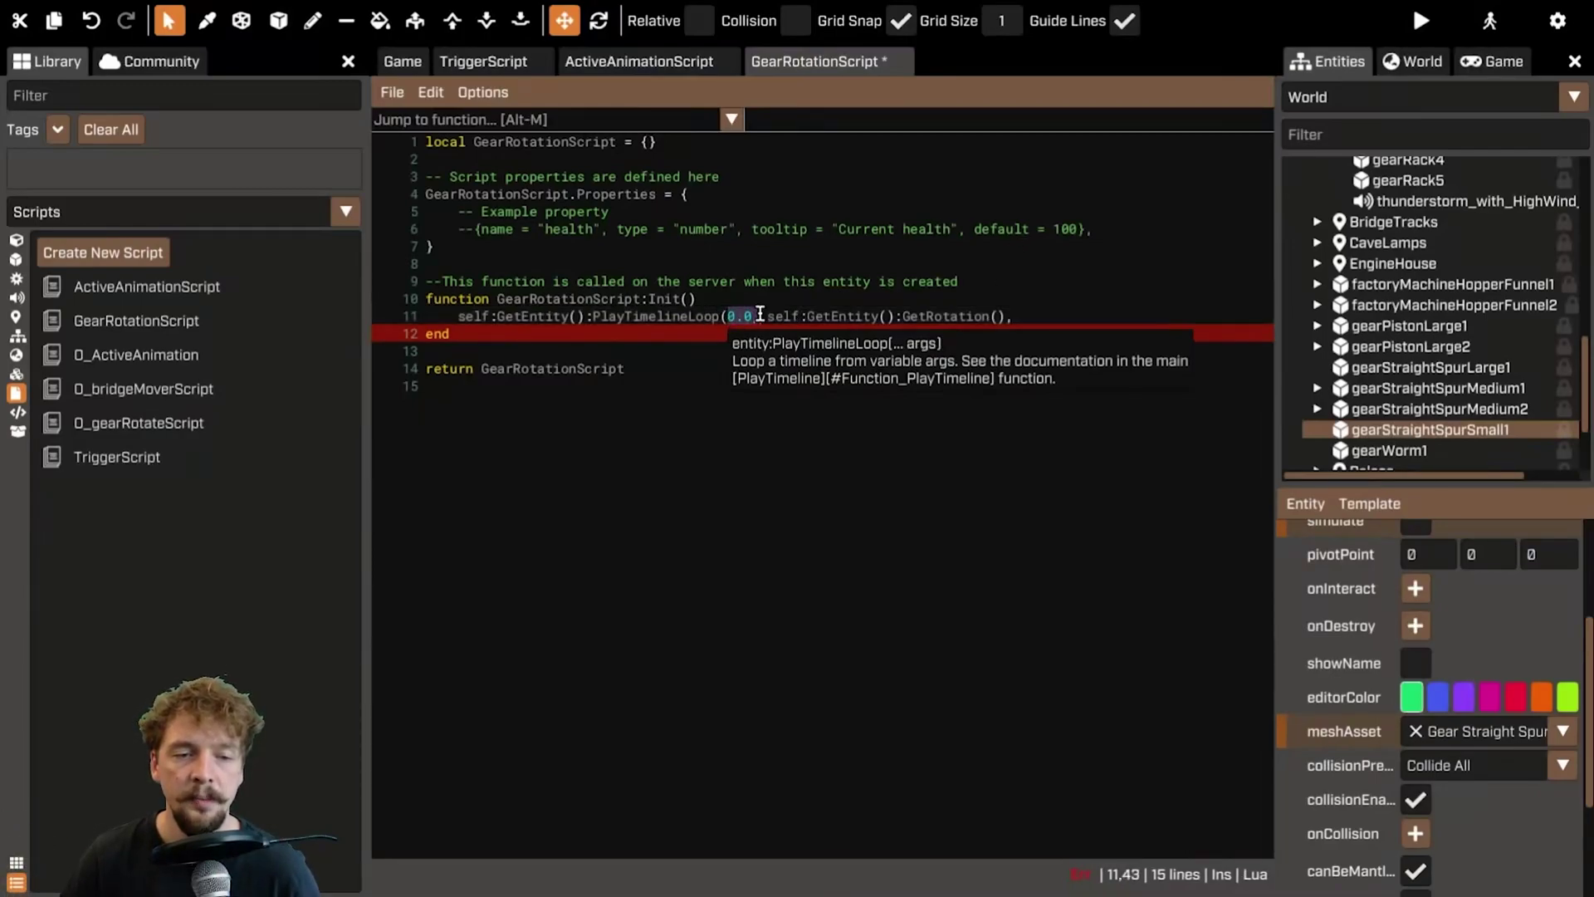
{"action": "left_click_drag", "start_coordinate": [1023, 318], "coordinate": [768, 318]}
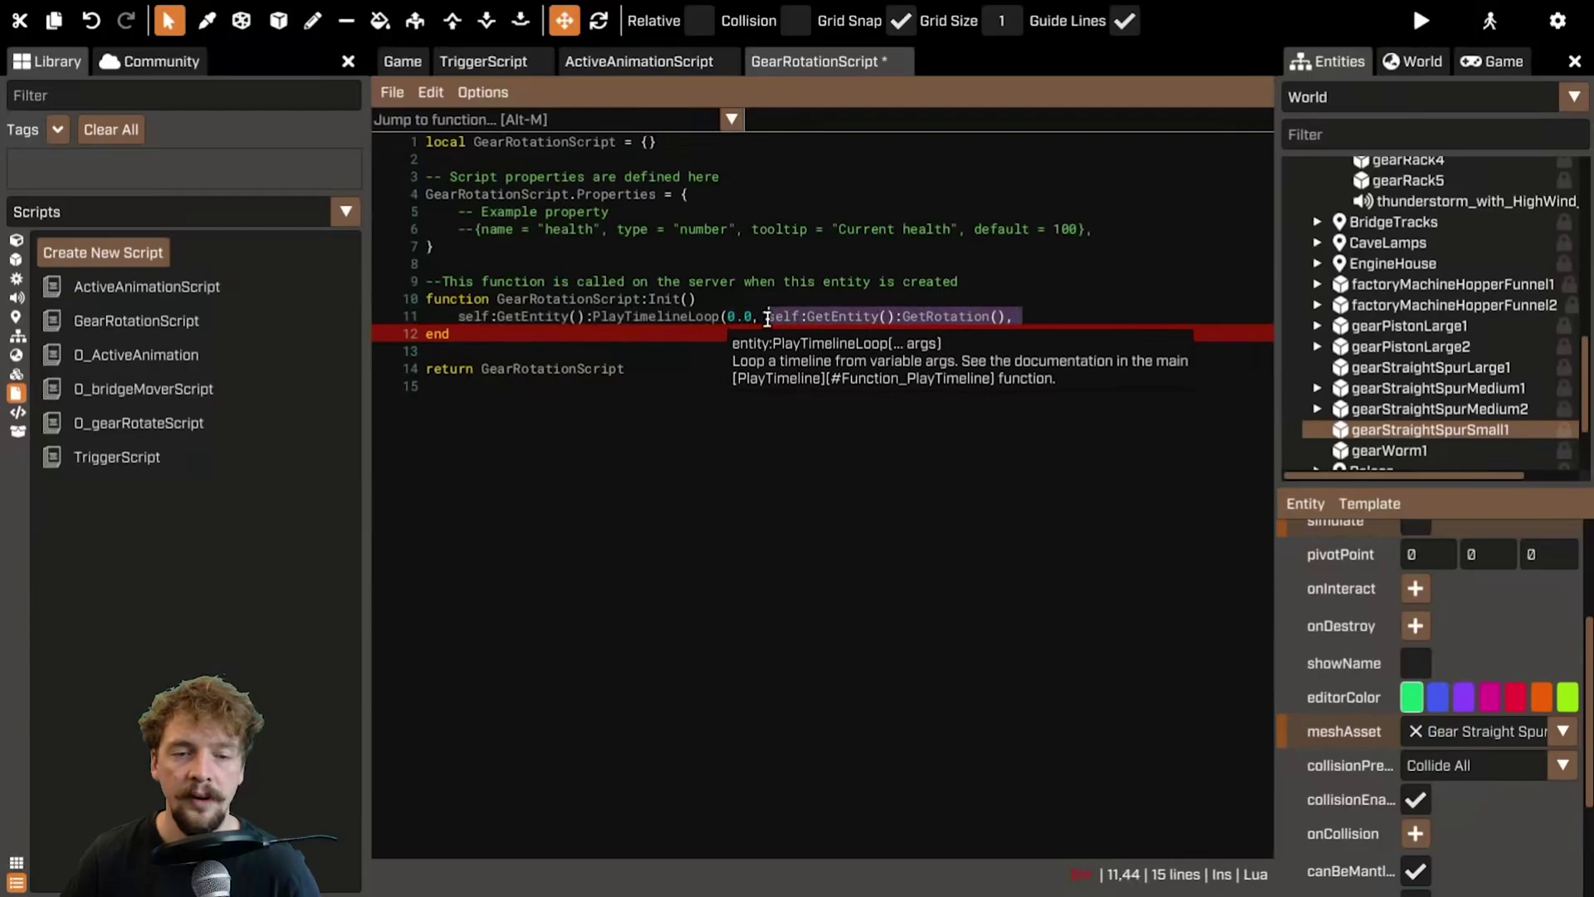
{"action": "left_click", "coordinate": [1030, 316]}
{"action": "type", "text": "1.0, "}
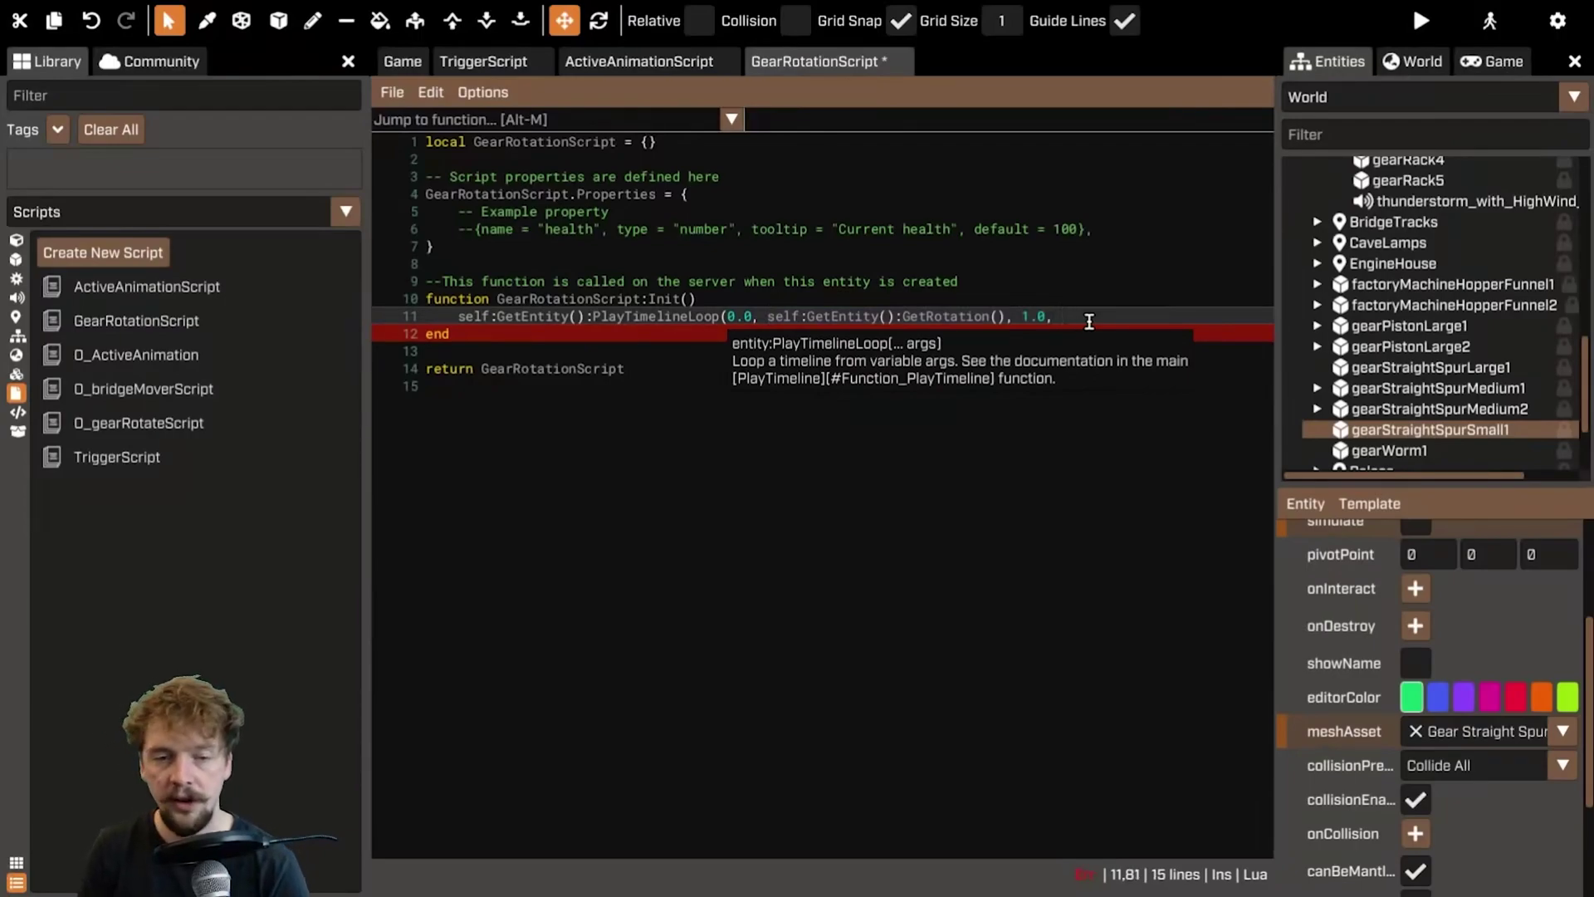
{"action": "type", "text": "Rotation.New"}
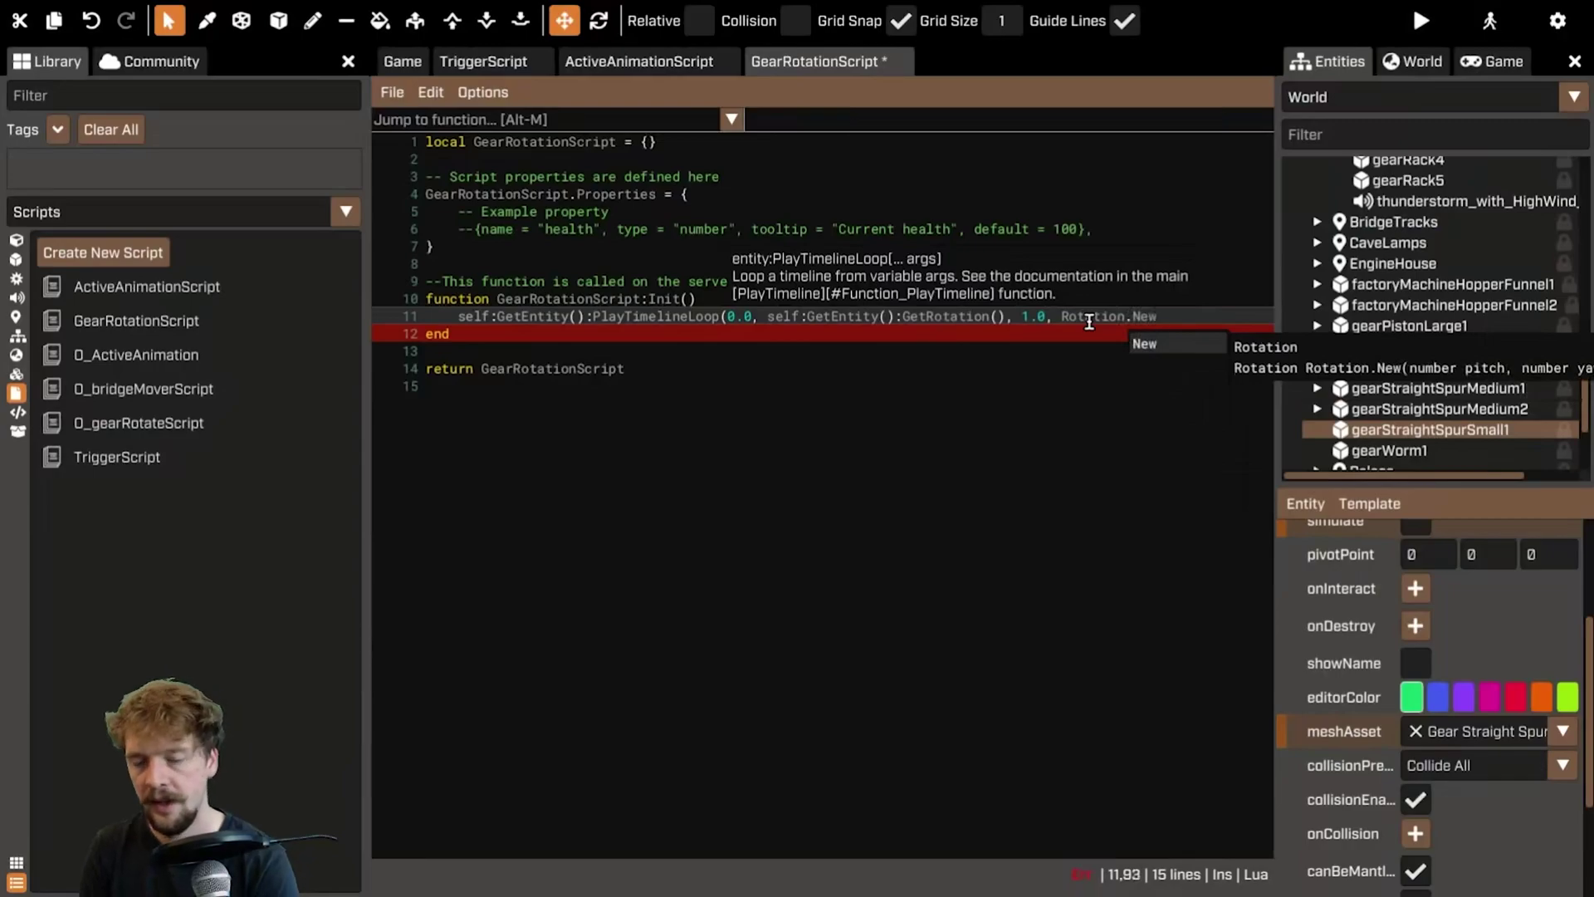
{"action": "type", "text": "("}
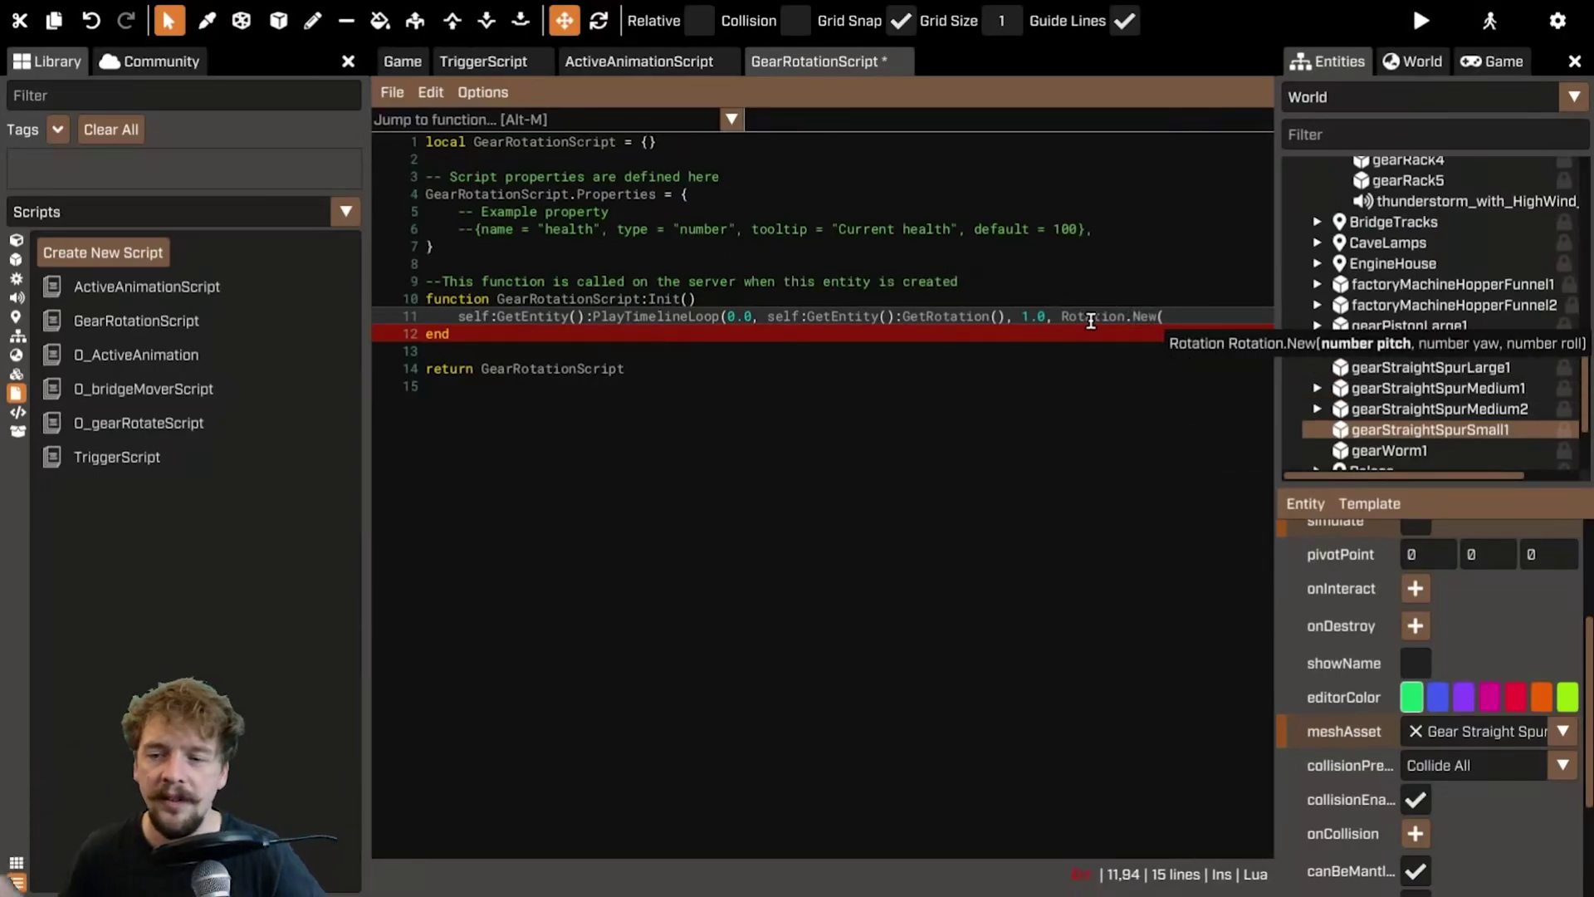
- Test-rotate the small spur gear in the game view to see which rotation component spins it, undoing each trial
{"action": "left_click", "coordinate": [403, 62]}
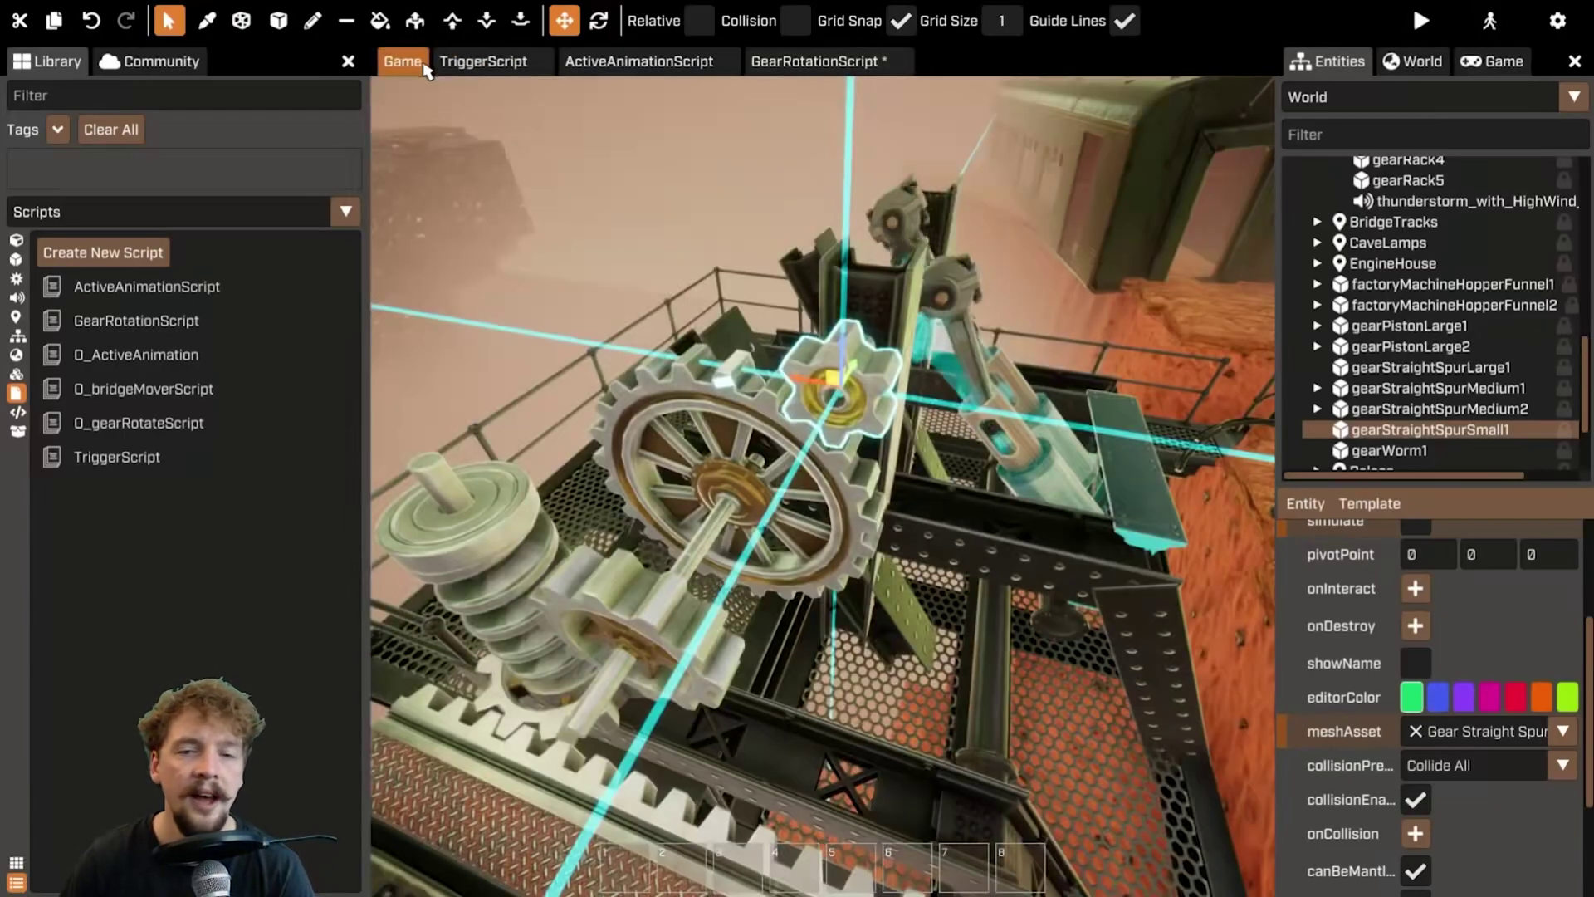
{"action": "scroll", "coordinate": [1461, 739], "scroll_direction": "up", "scroll_amount": 3}
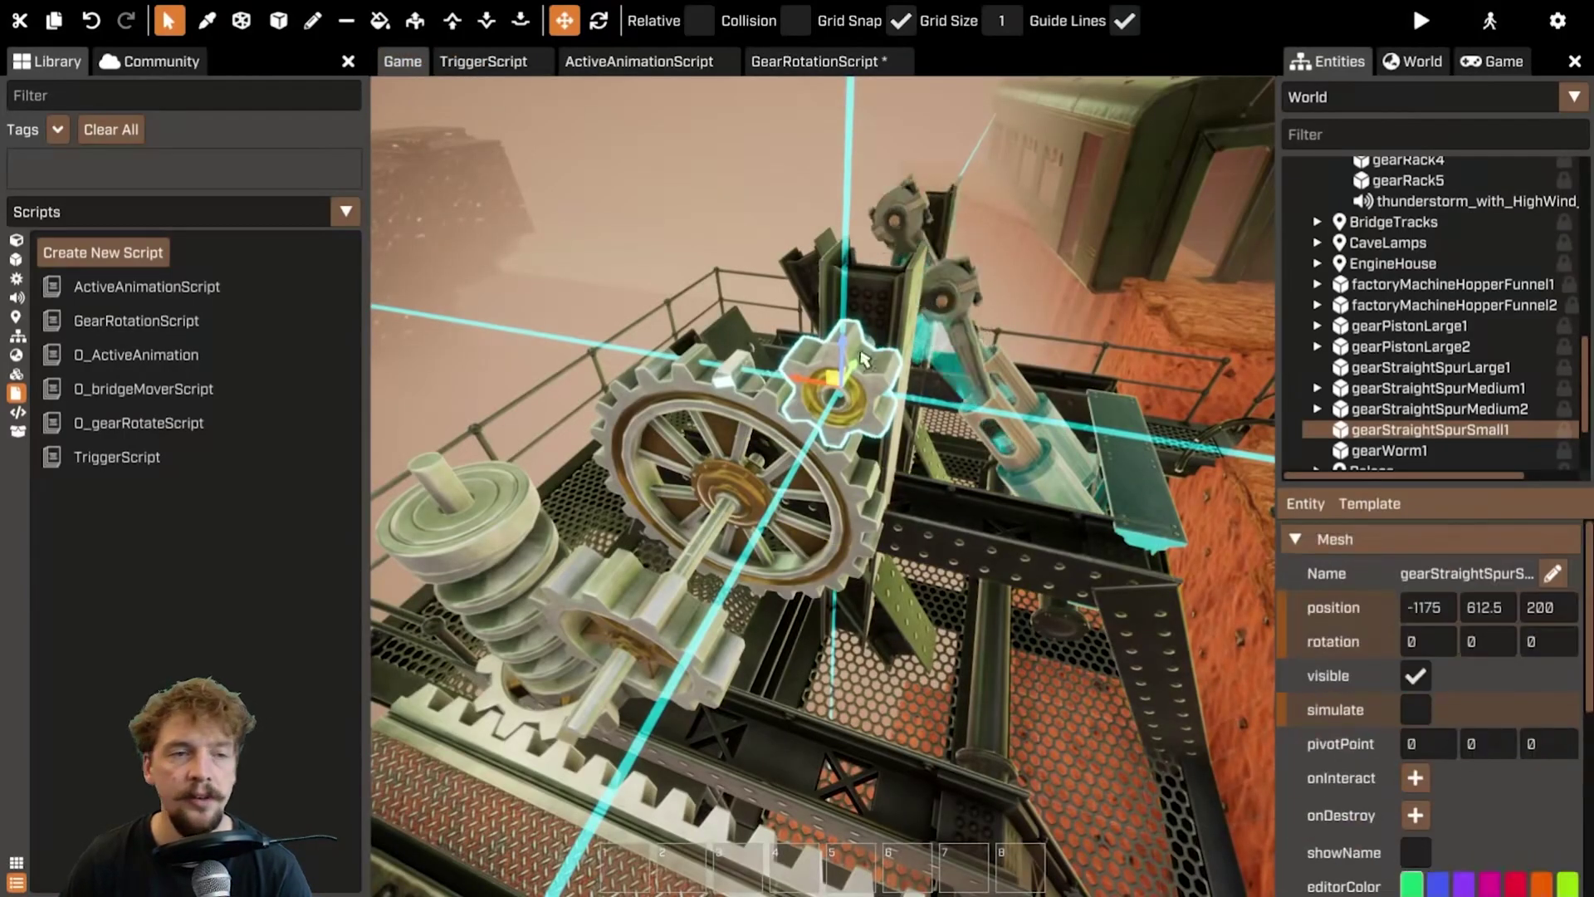
{"action": "left_click", "coordinate": [597, 21]}
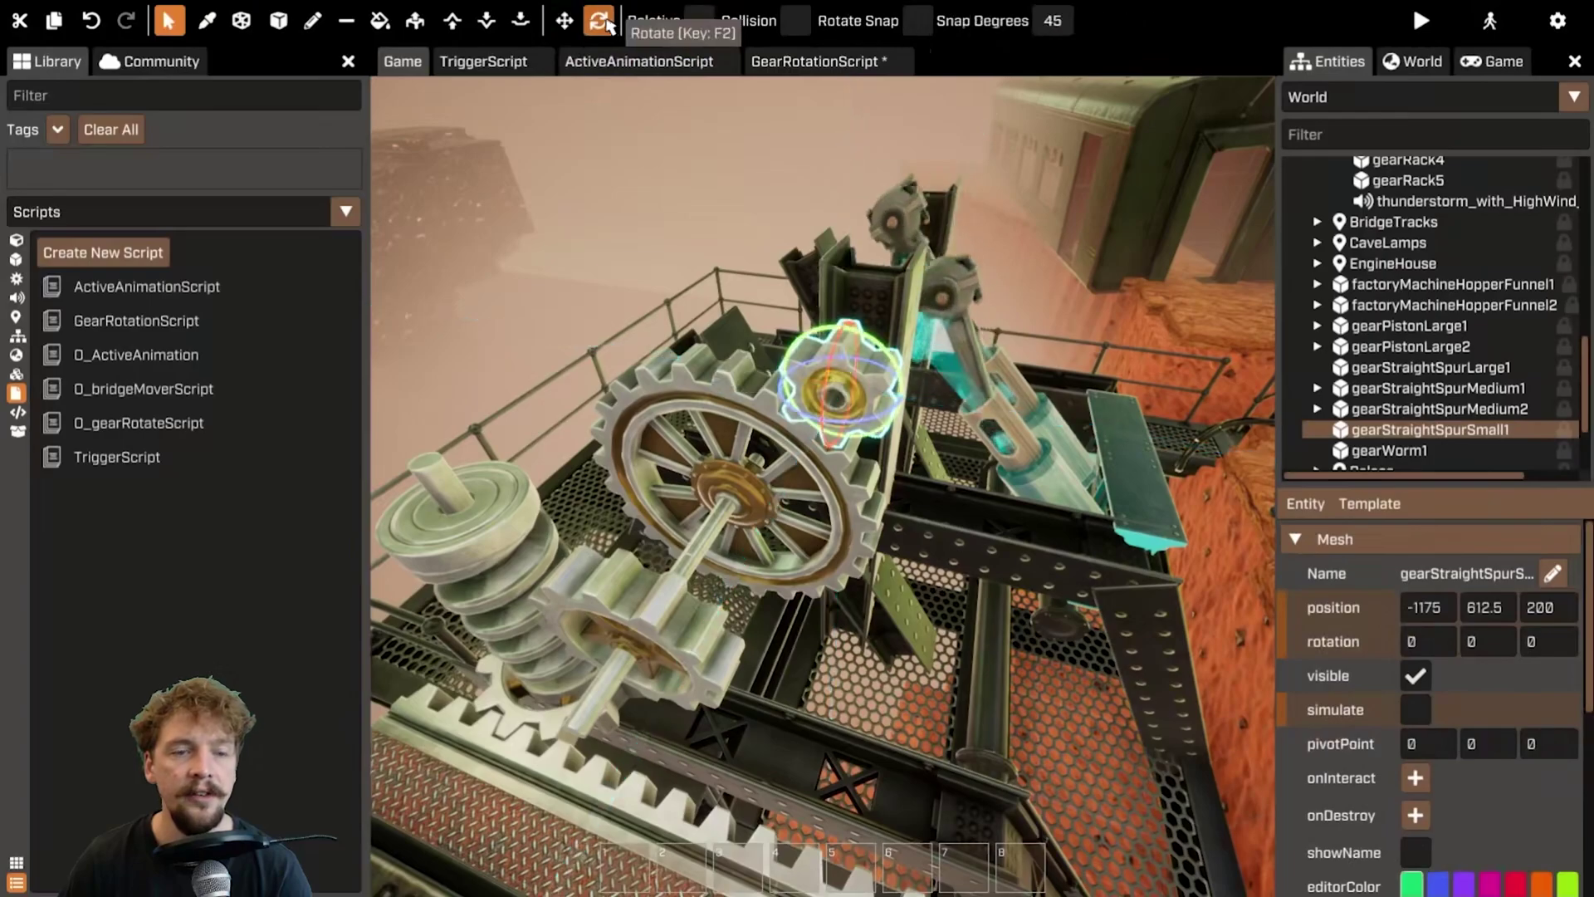
{"action": "right_click_drag", "start_coordinate": [852, 374], "coordinate": [794, 415]}
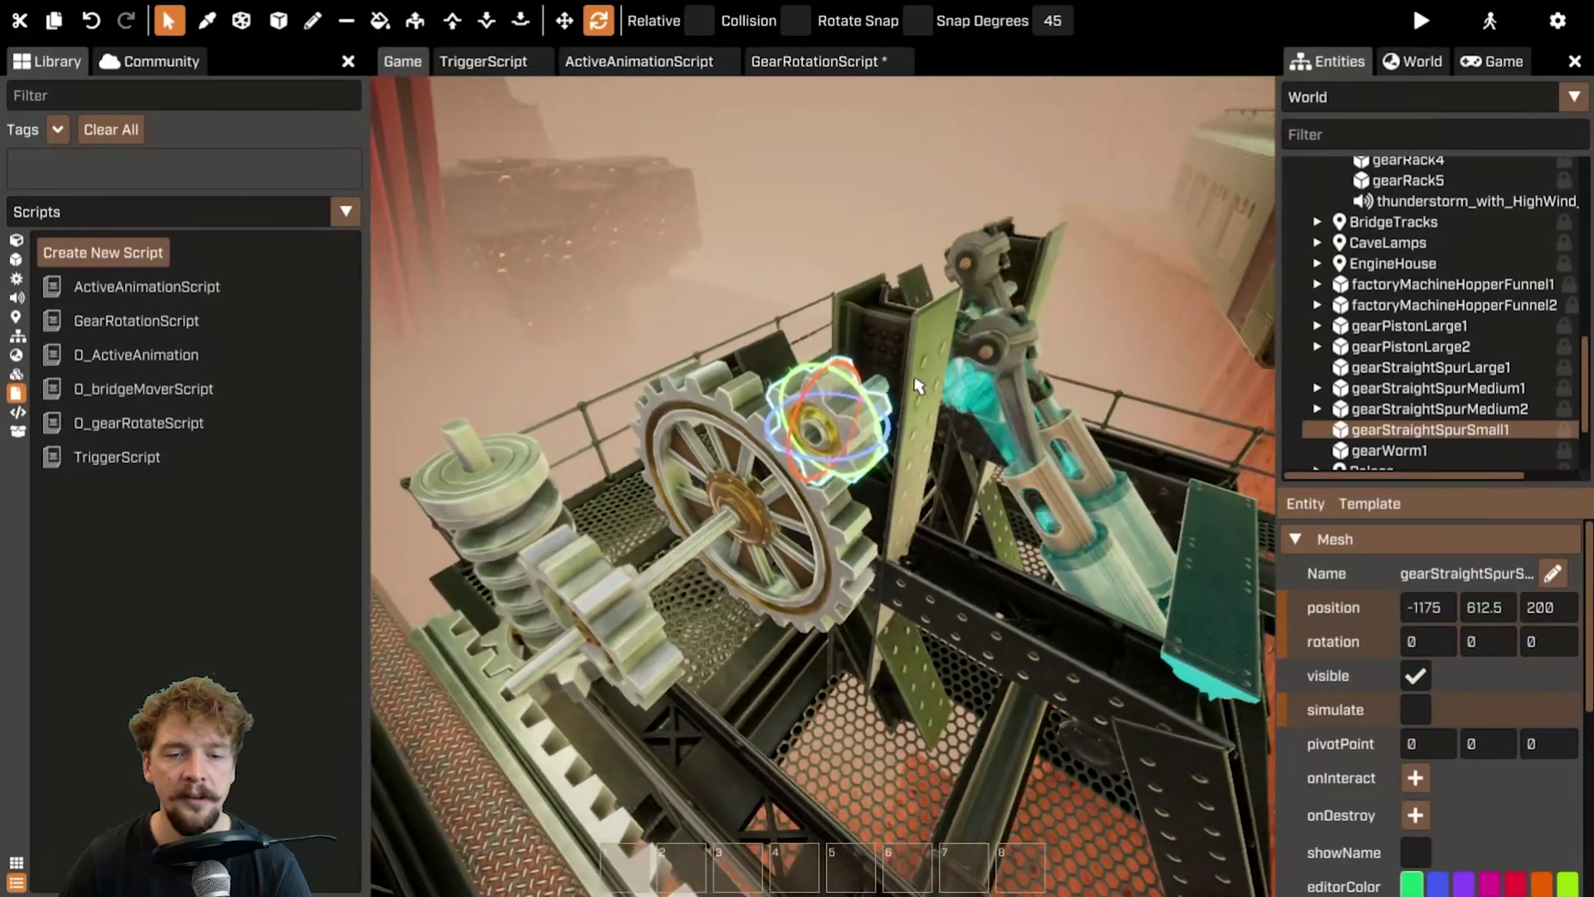
{"action": "key", "text": "ctrl+z"}
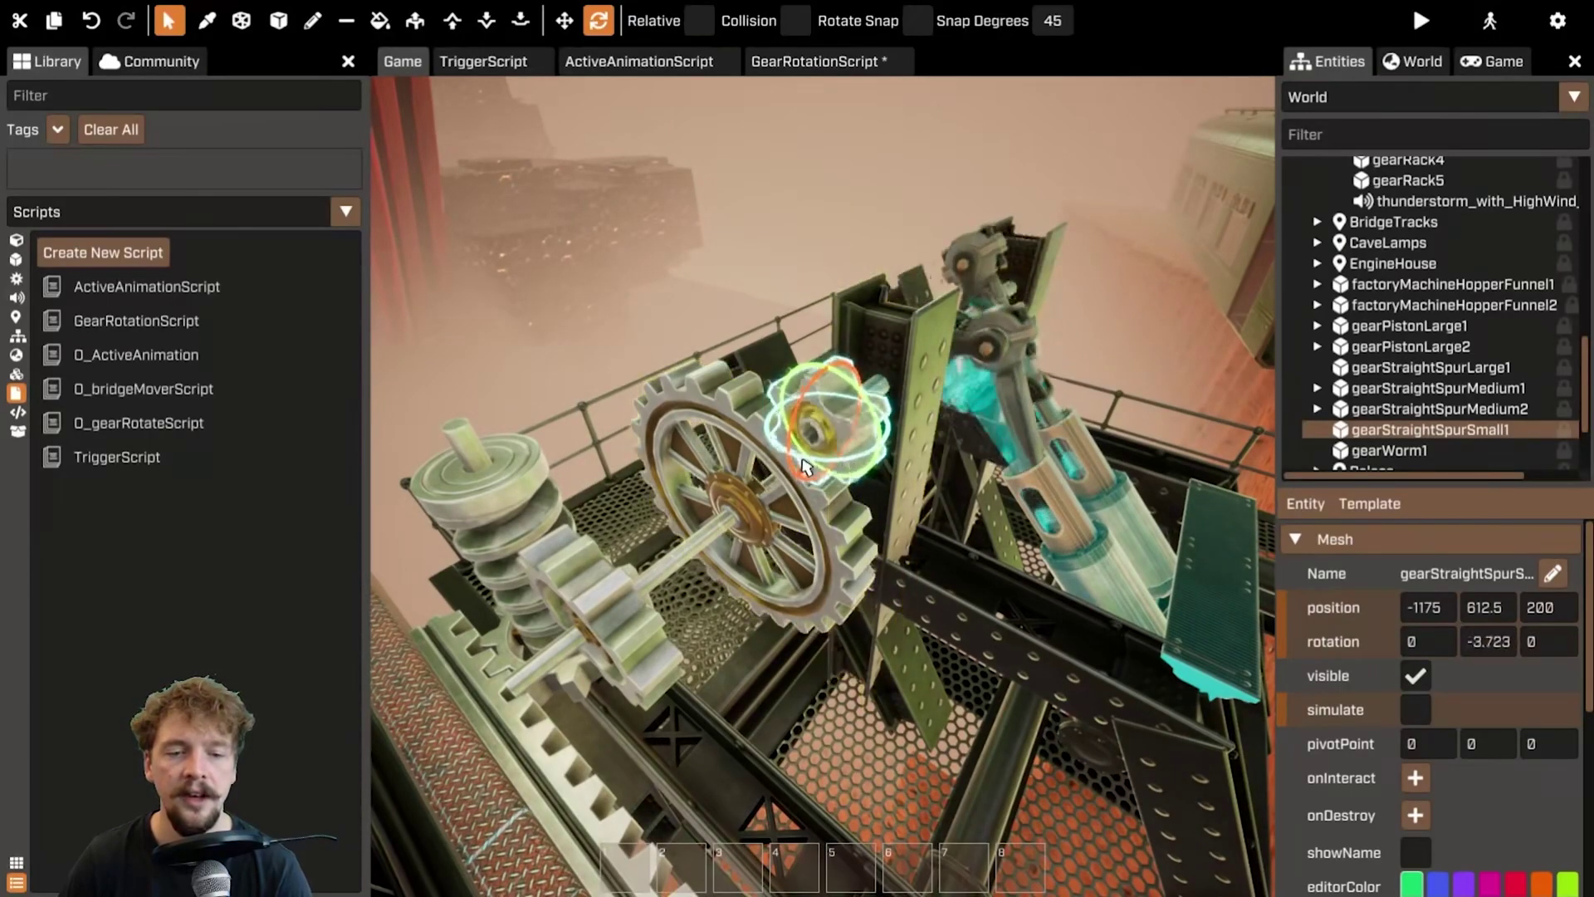
{"action": "left_click_drag", "start_coordinate": [828, 388], "coordinate": [870, 406]}
{"action": "key", "text": "ctrl+z"}
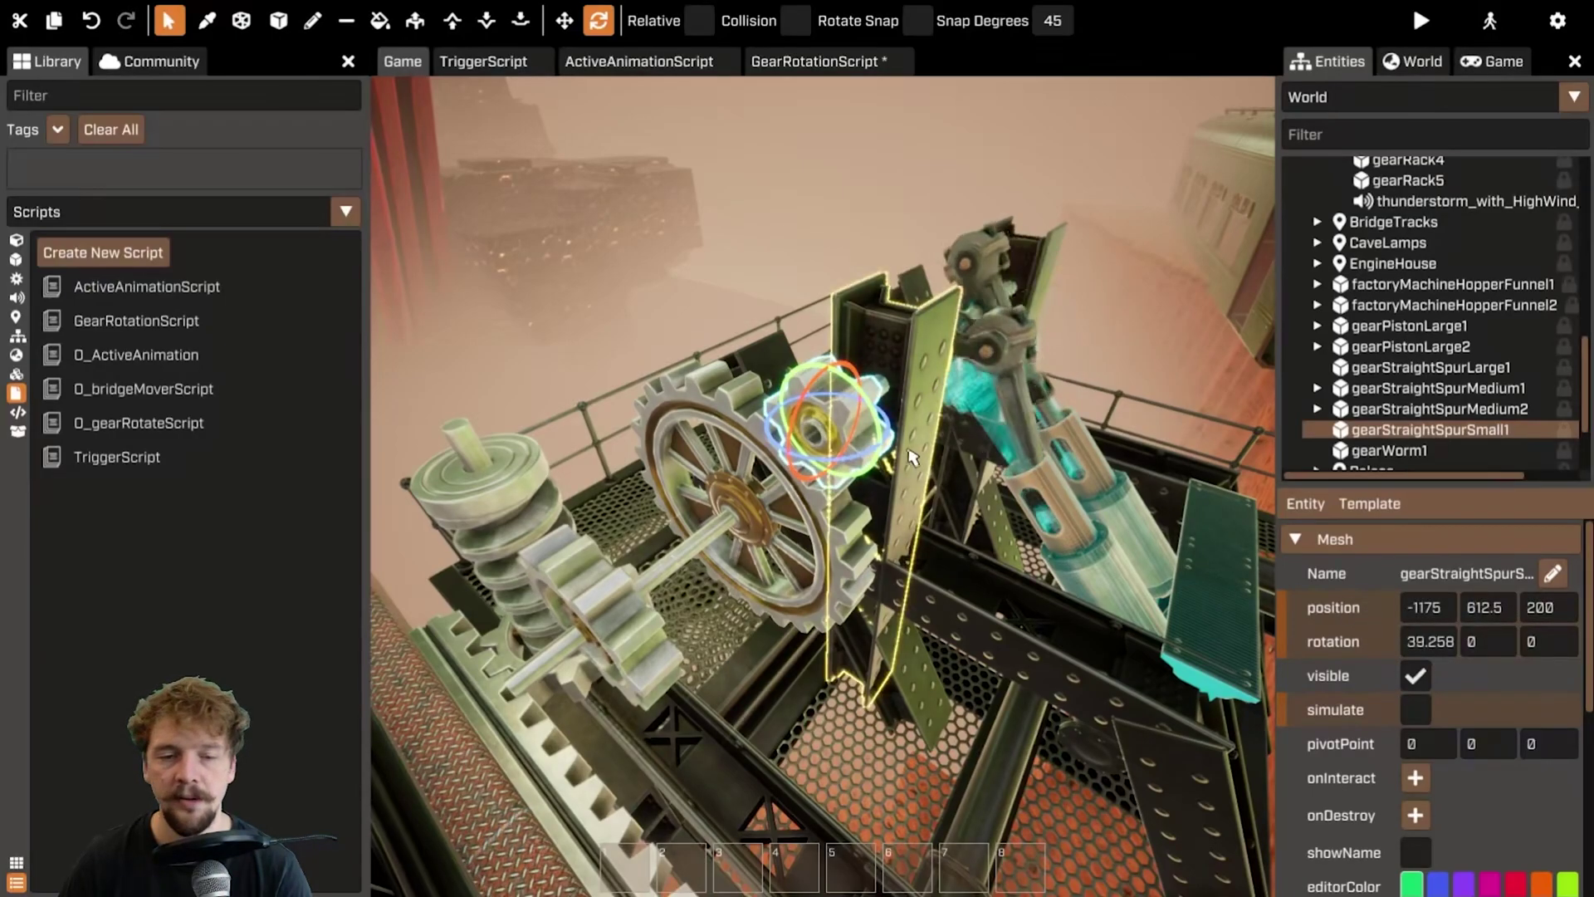
{"action": "key", "text": "ctrl+z"}
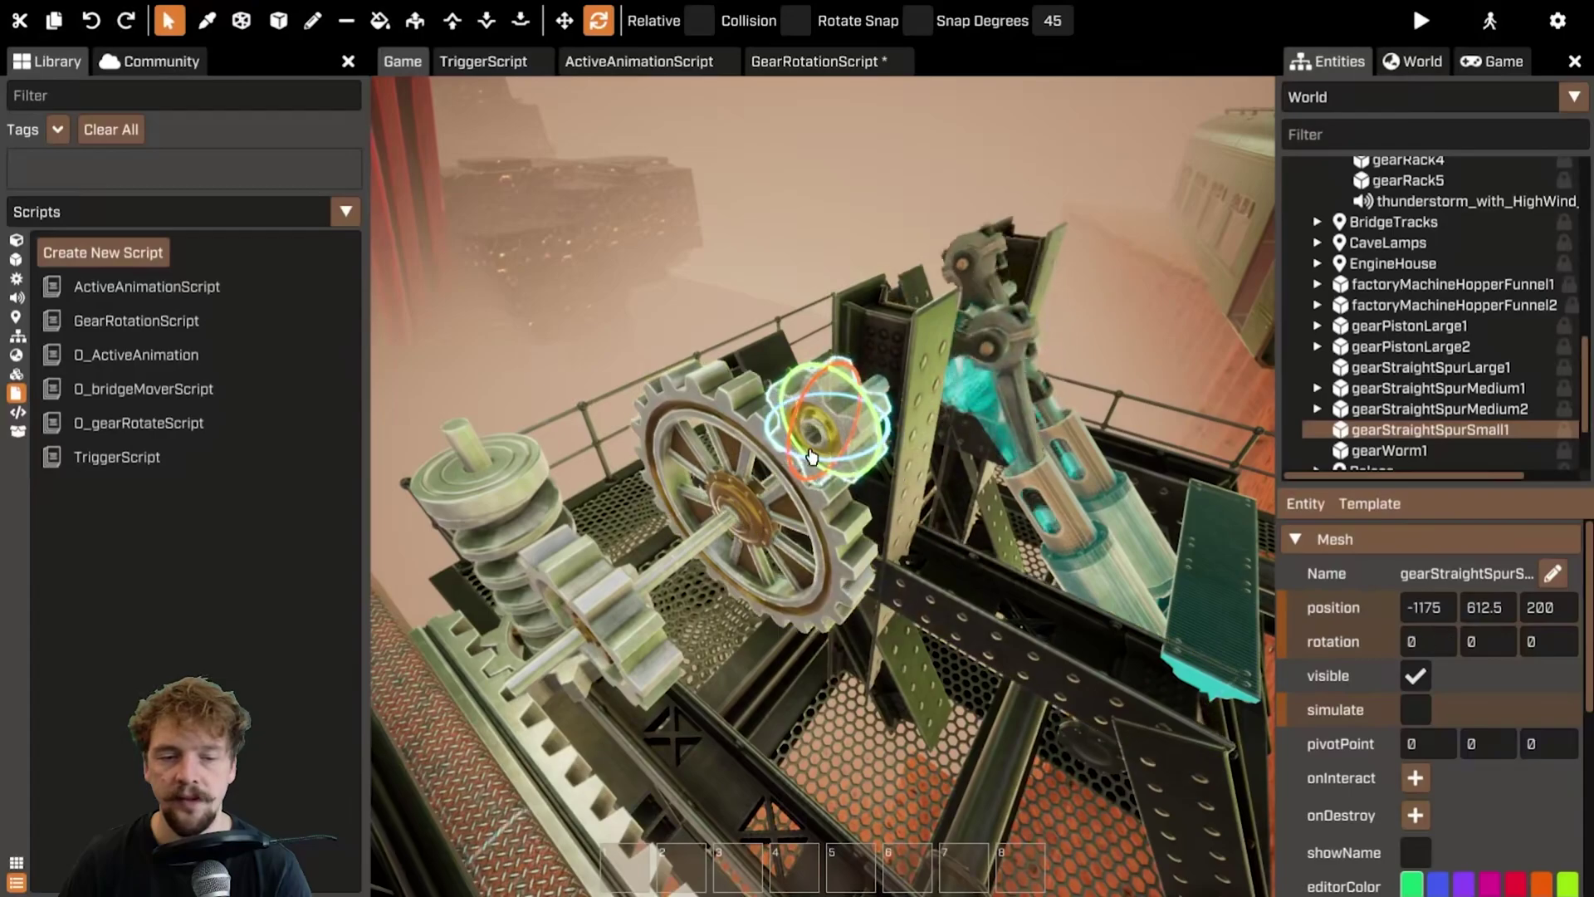
- Try spinning the small spur gear further around its pitch axis, and undo all the trial rotations
{"action": "left_click_drag", "start_coordinate": [823, 466], "coordinate": [883, 394]}
{"action": "key", "text": "ctrl+z"}
{"action": "key", "text": "ctrl+z"}
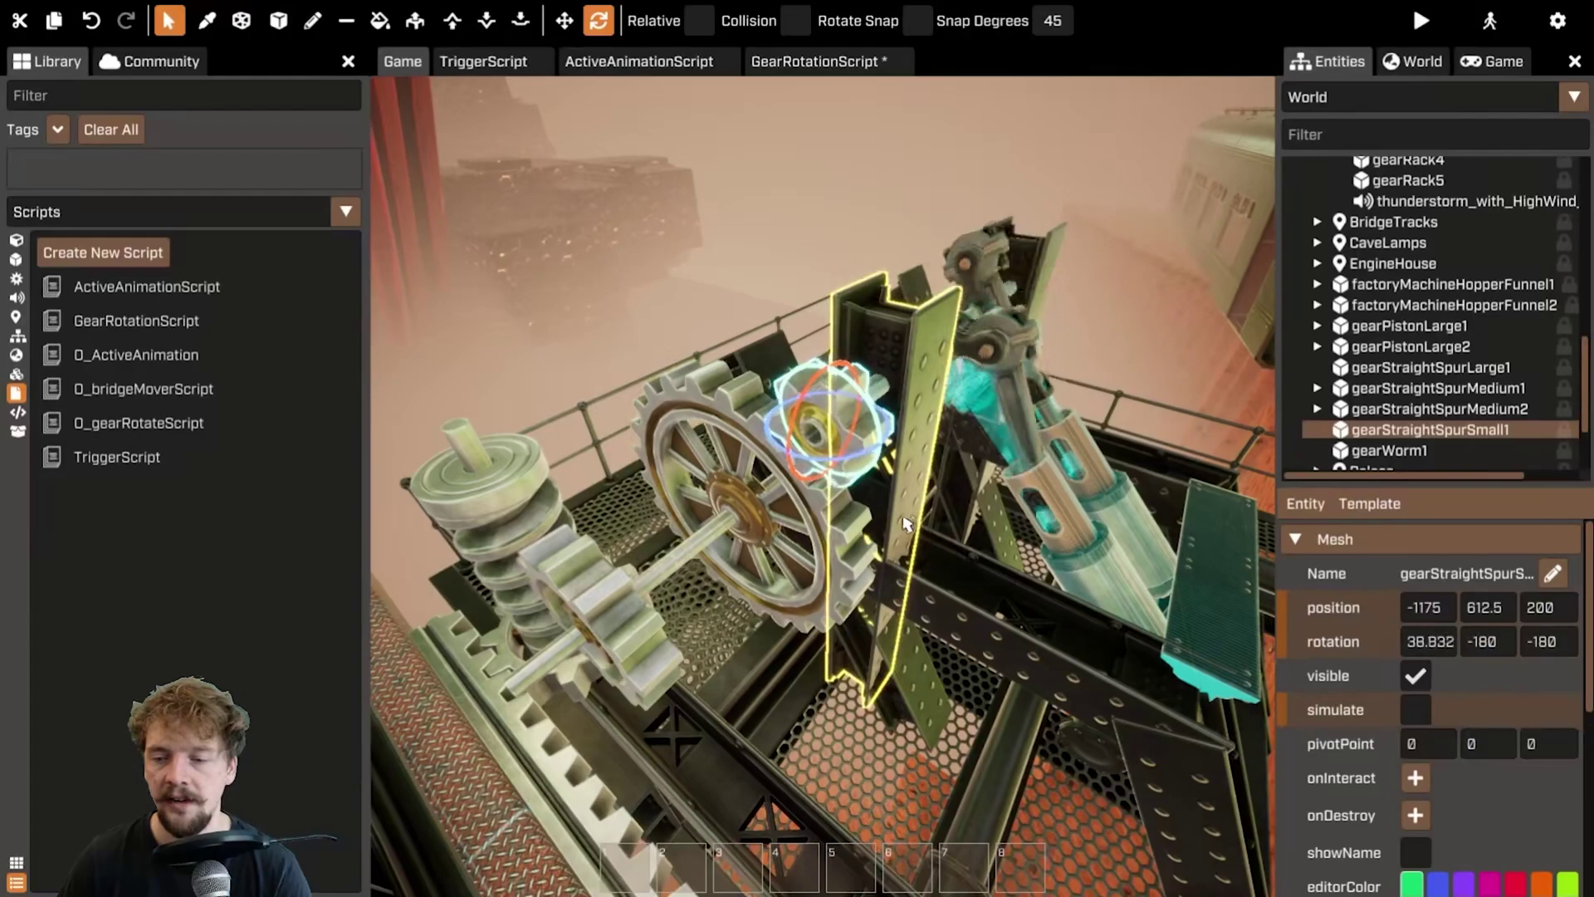
{"action": "key", "text": "ctrl+z"}
{"action": "key", "text": "ctrl+z"}
{"action": "key", "text": "ctrl+z"}
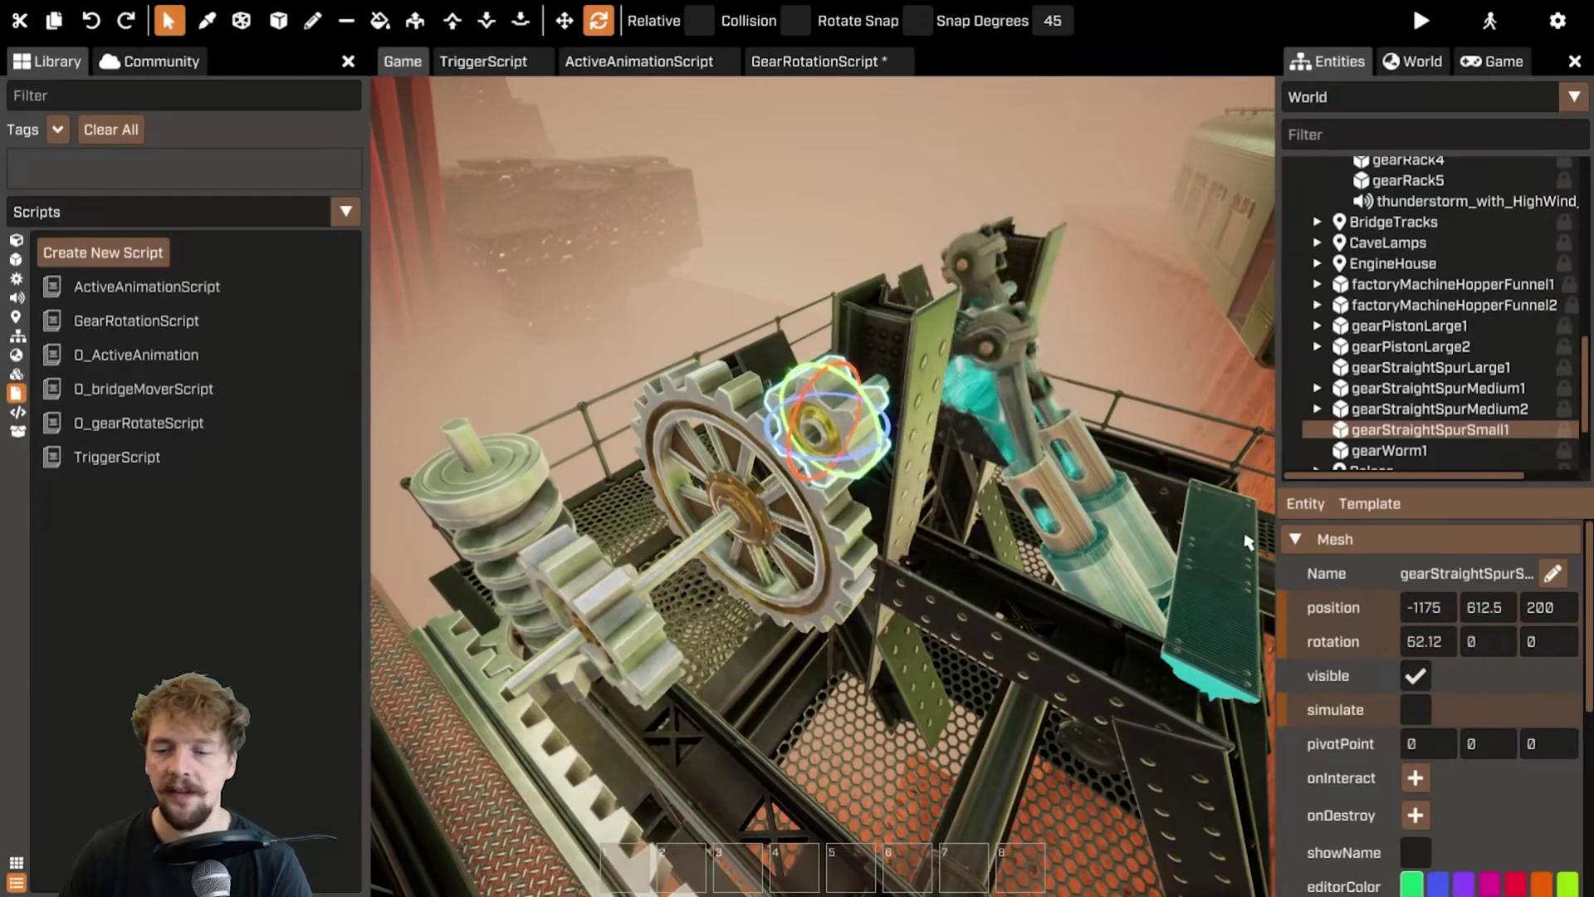
- Complete the second keyframe in GearRotationScript as Rotation.New(360, 0, 0), close the PlayTimelineLoop call, and save the script
{"action": "left_click", "coordinate": [809, 62]}
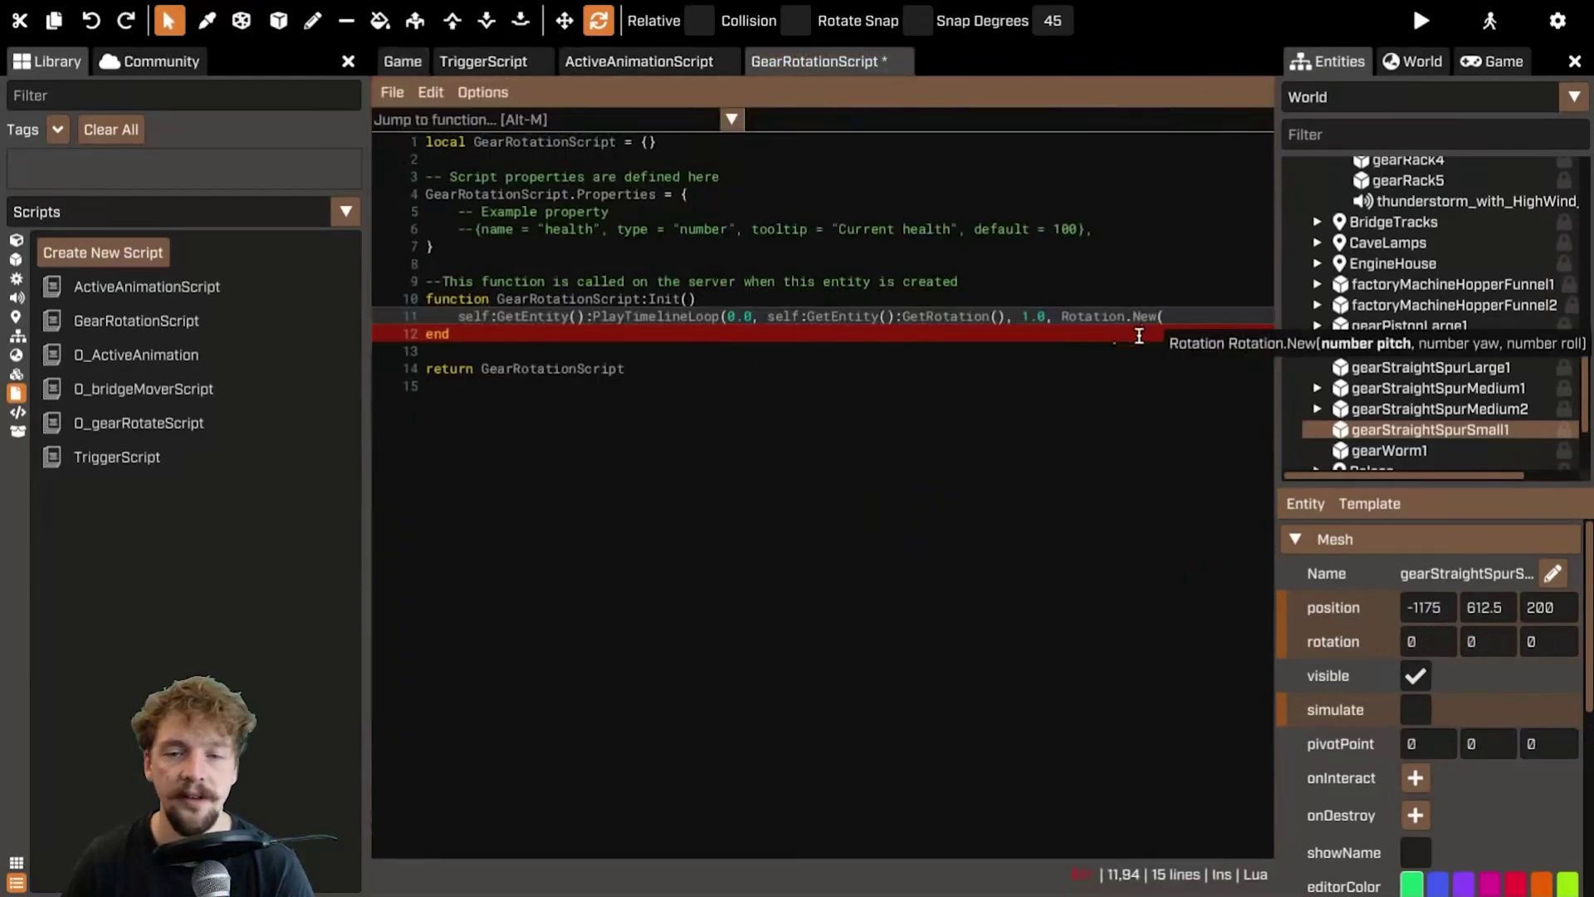
{"action": "type", "text": "360"}
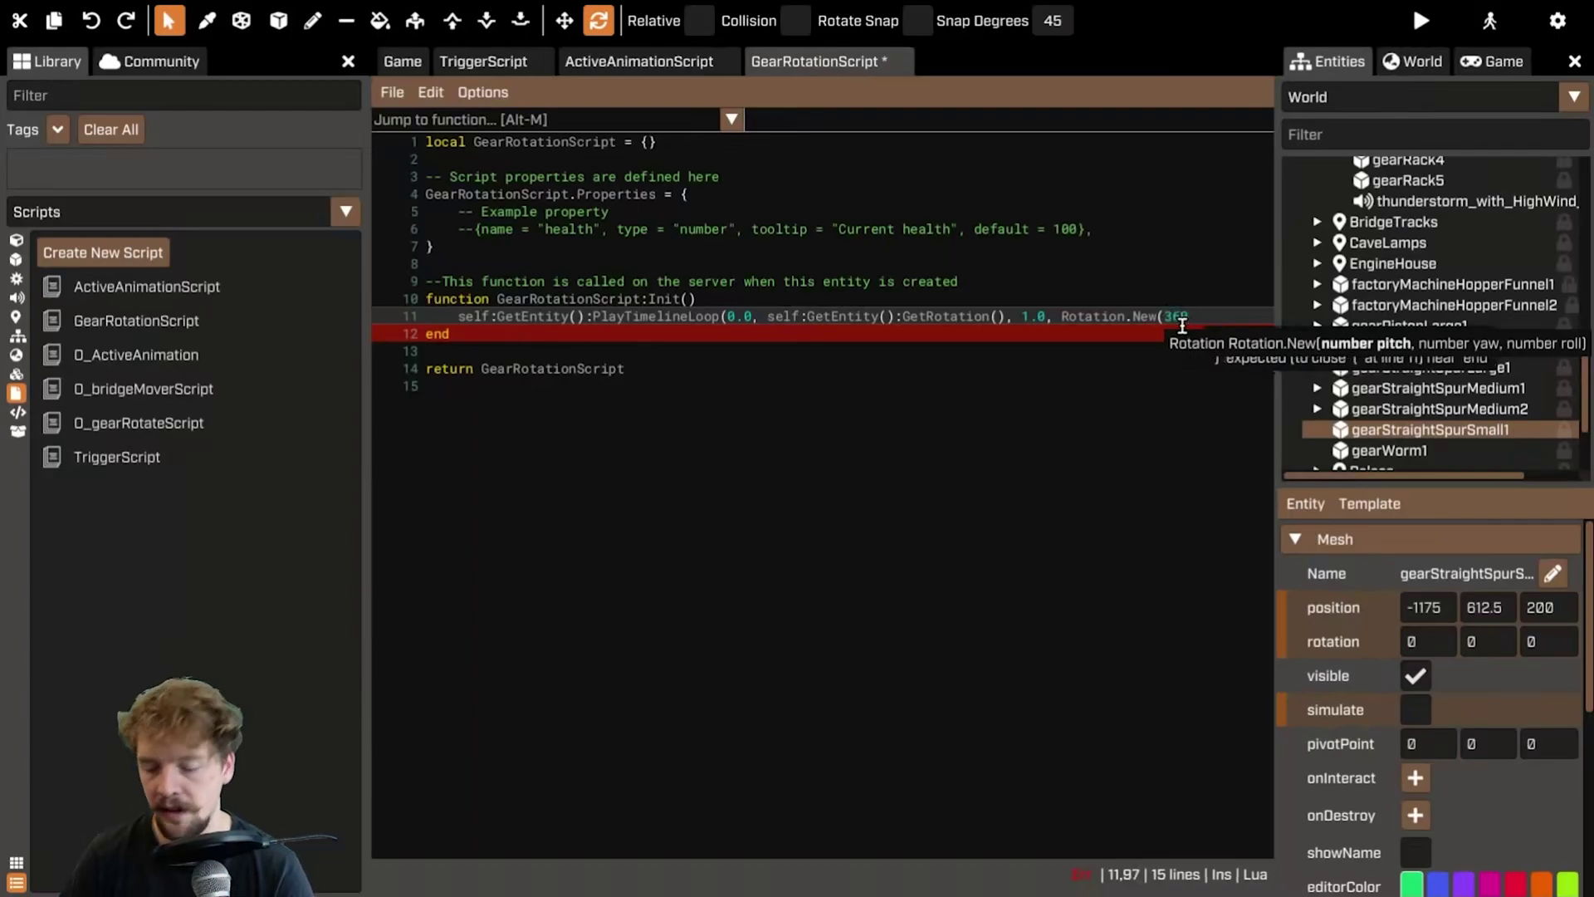
{"action": "type", "text": ", 0, 0"}
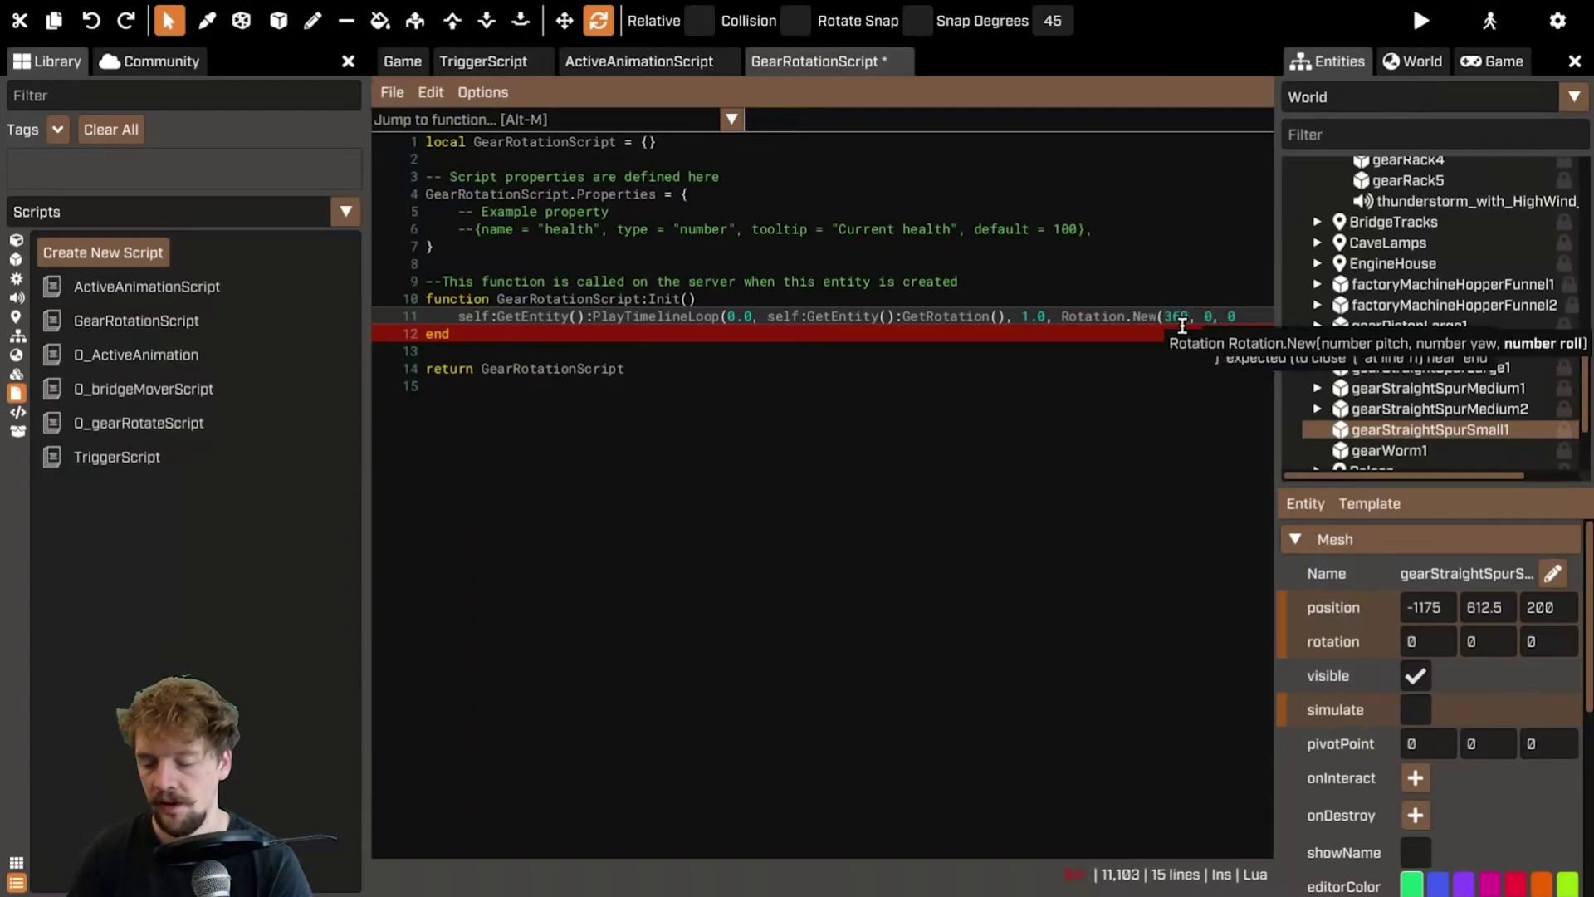
{"action": "type", "text": ")"}
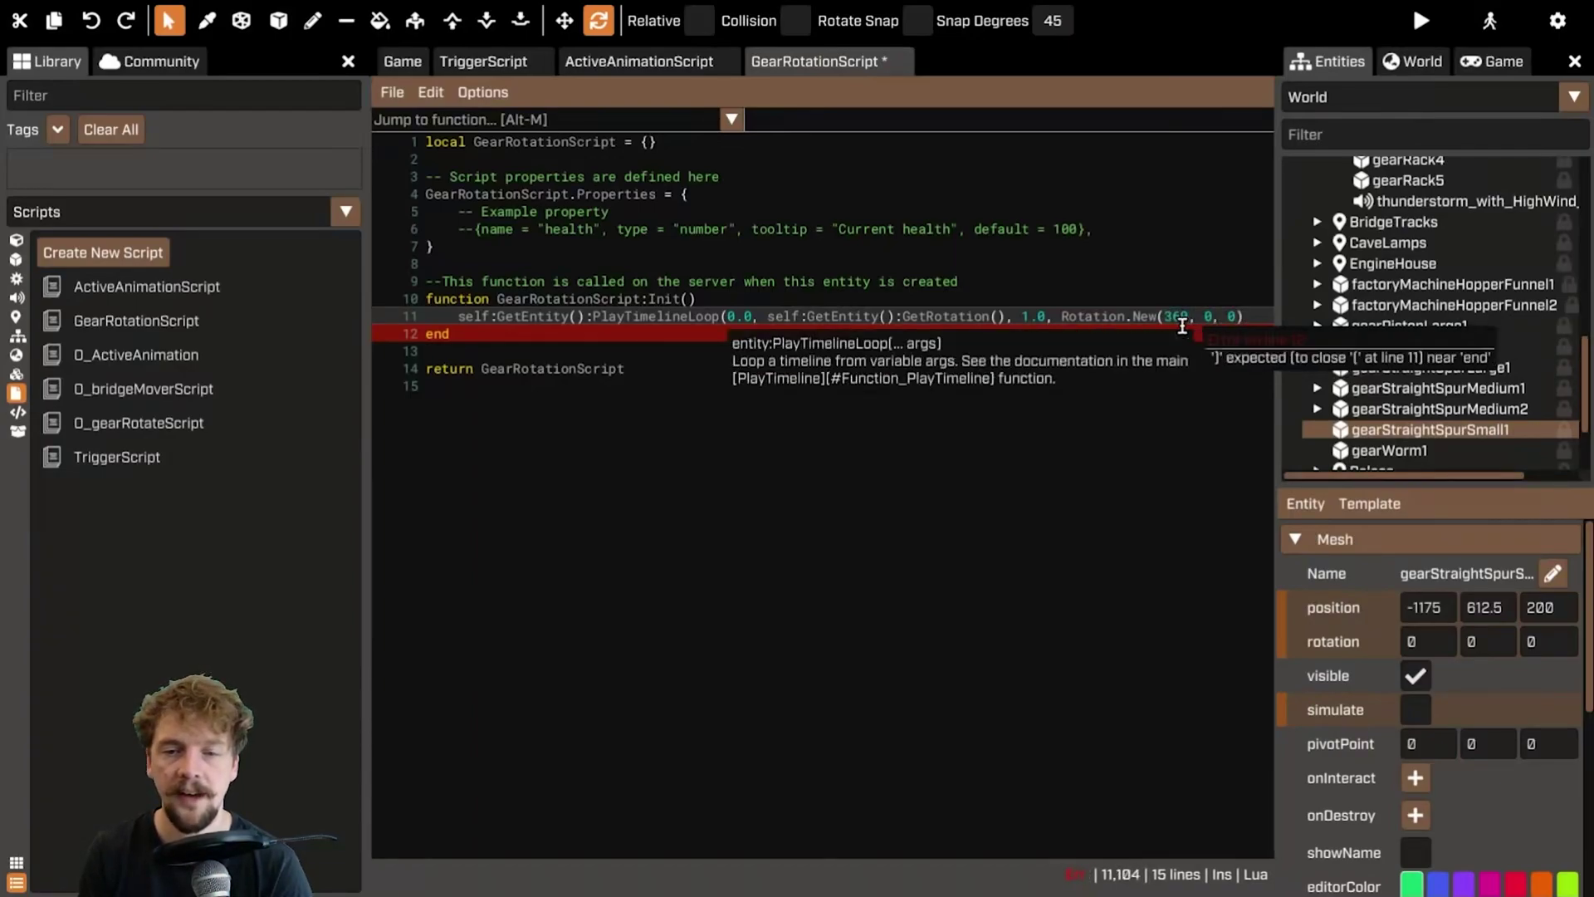
{"action": "type", "text": ")"}
{"action": "key", "text": "ctrl+s"}
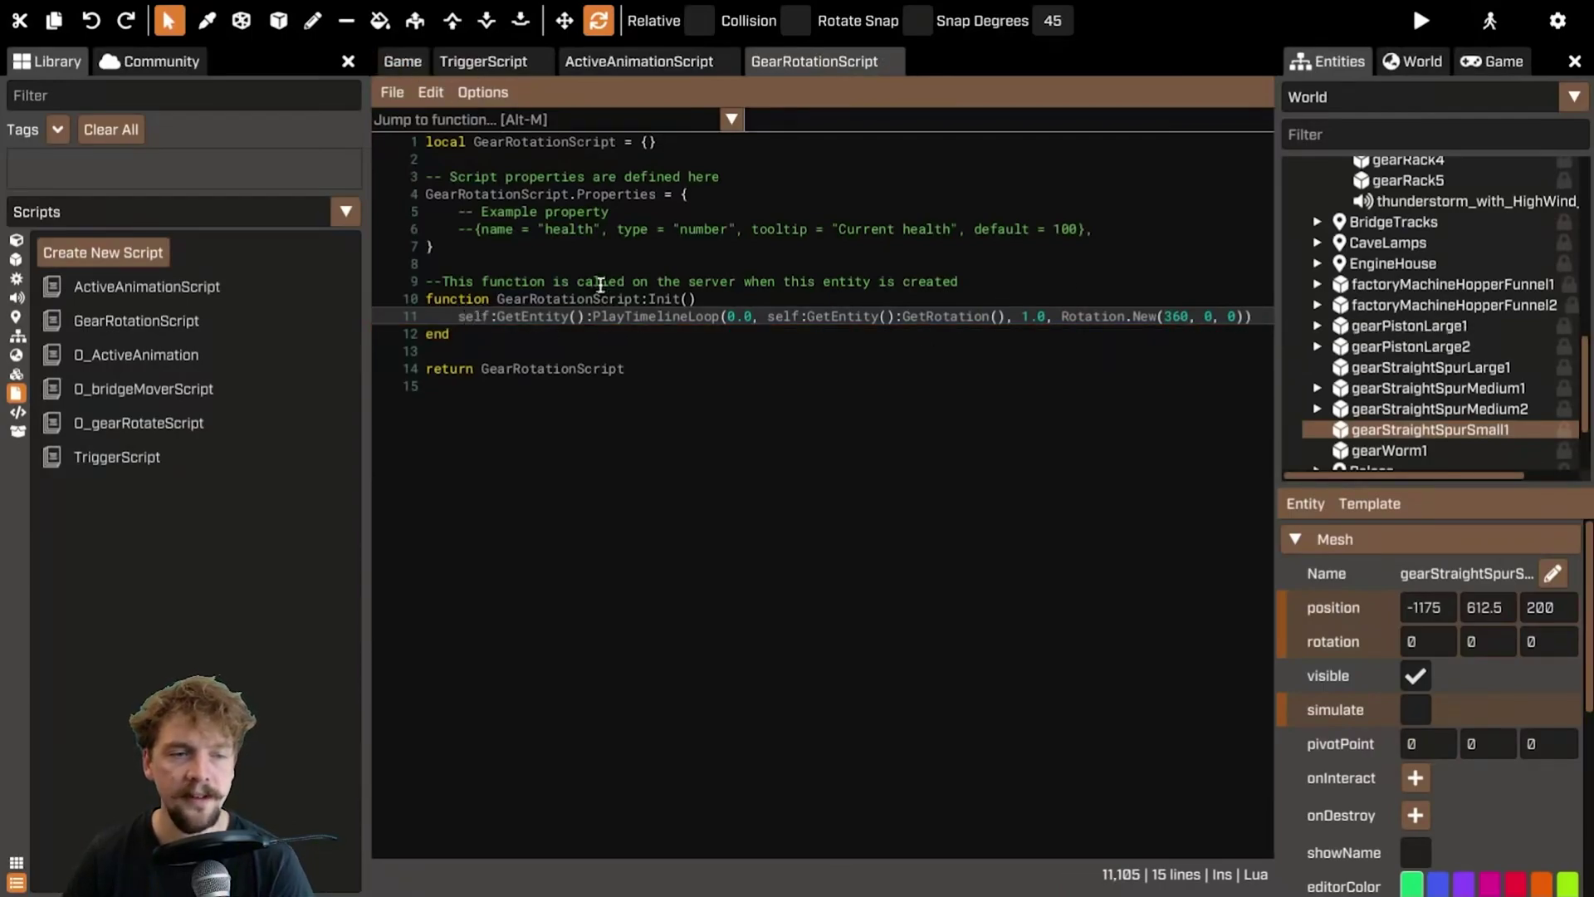
- Preview the small spur gear's rotation by simulating it, stop the simulation, and return to GearRotationScript
{"action": "left_click", "coordinate": [403, 61]}
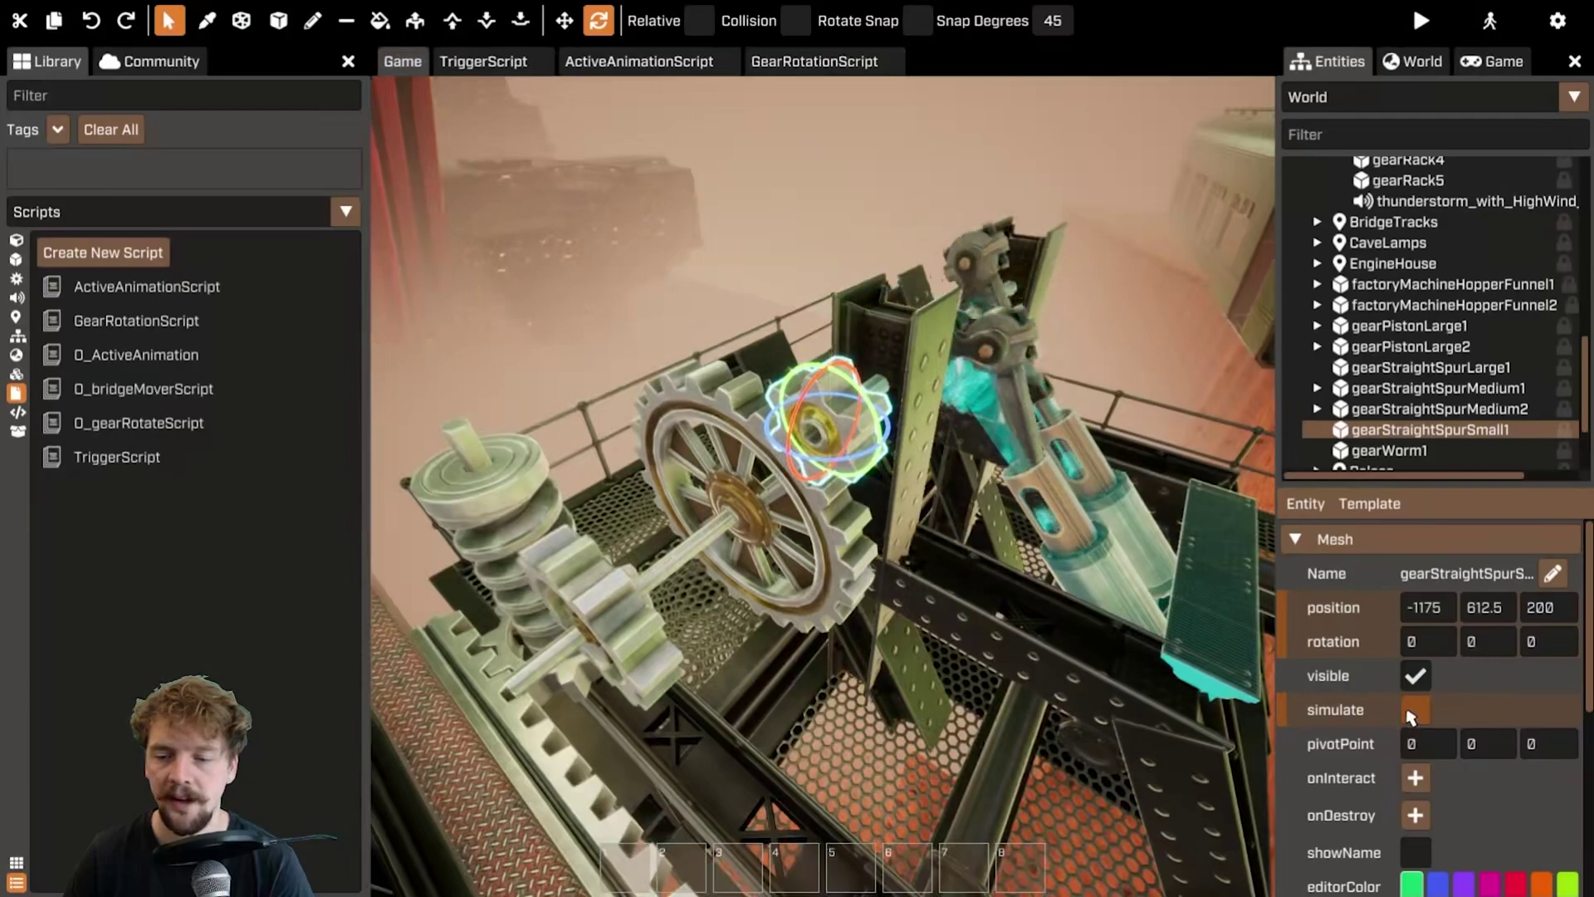
{"action": "left_click", "coordinate": [1412, 712]}
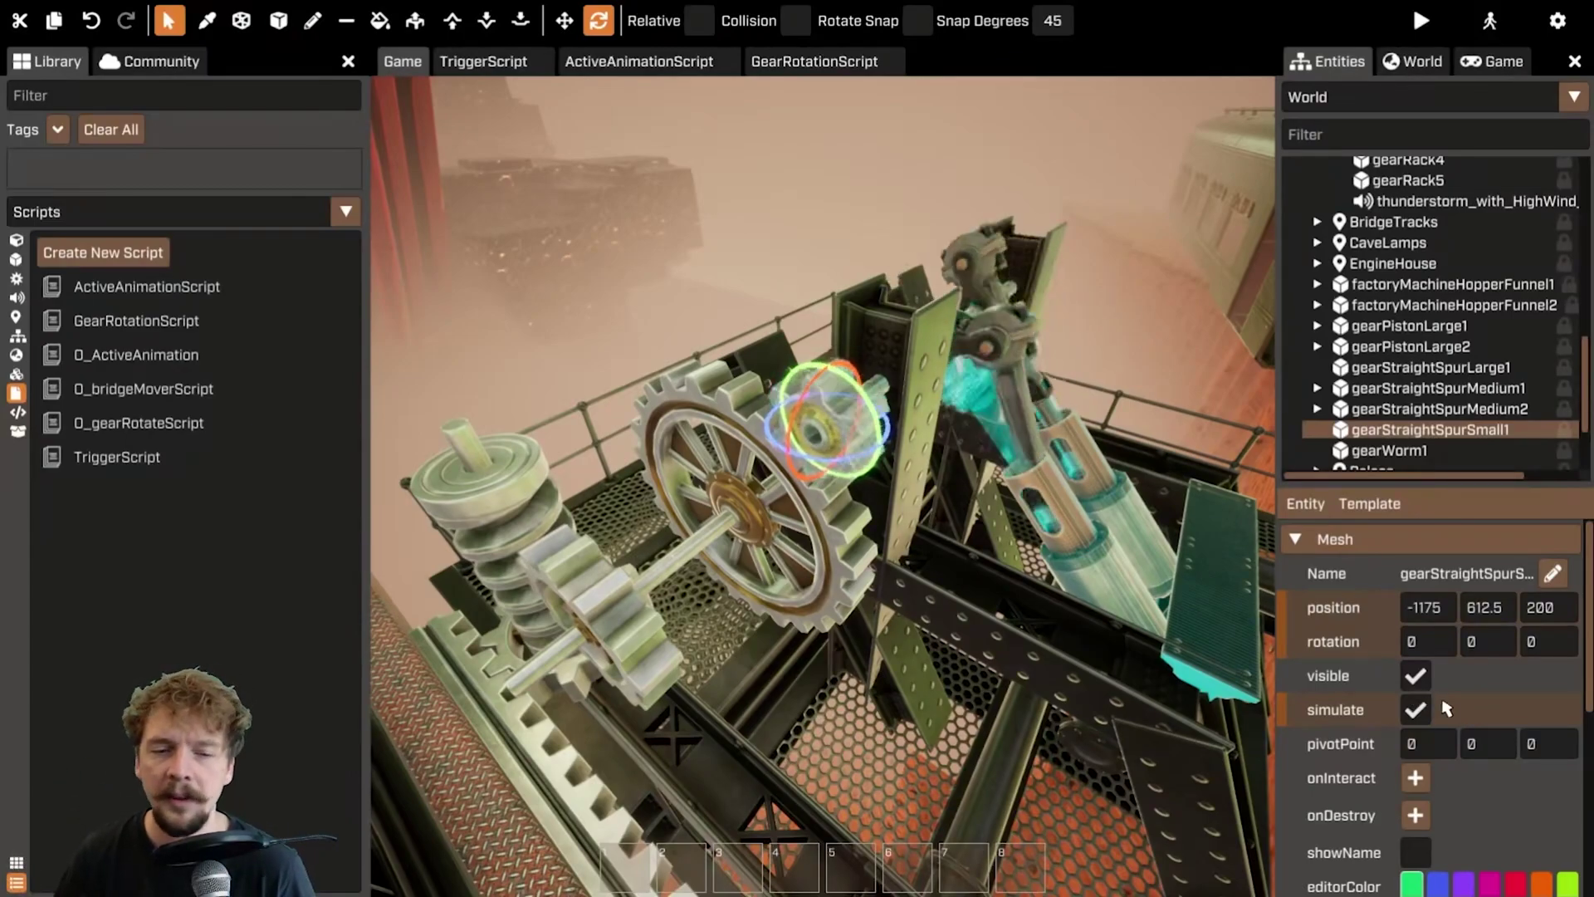
{"action": "left_click", "coordinate": [1415, 709]}
{"action": "left_click", "coordinate": [810, 62]}
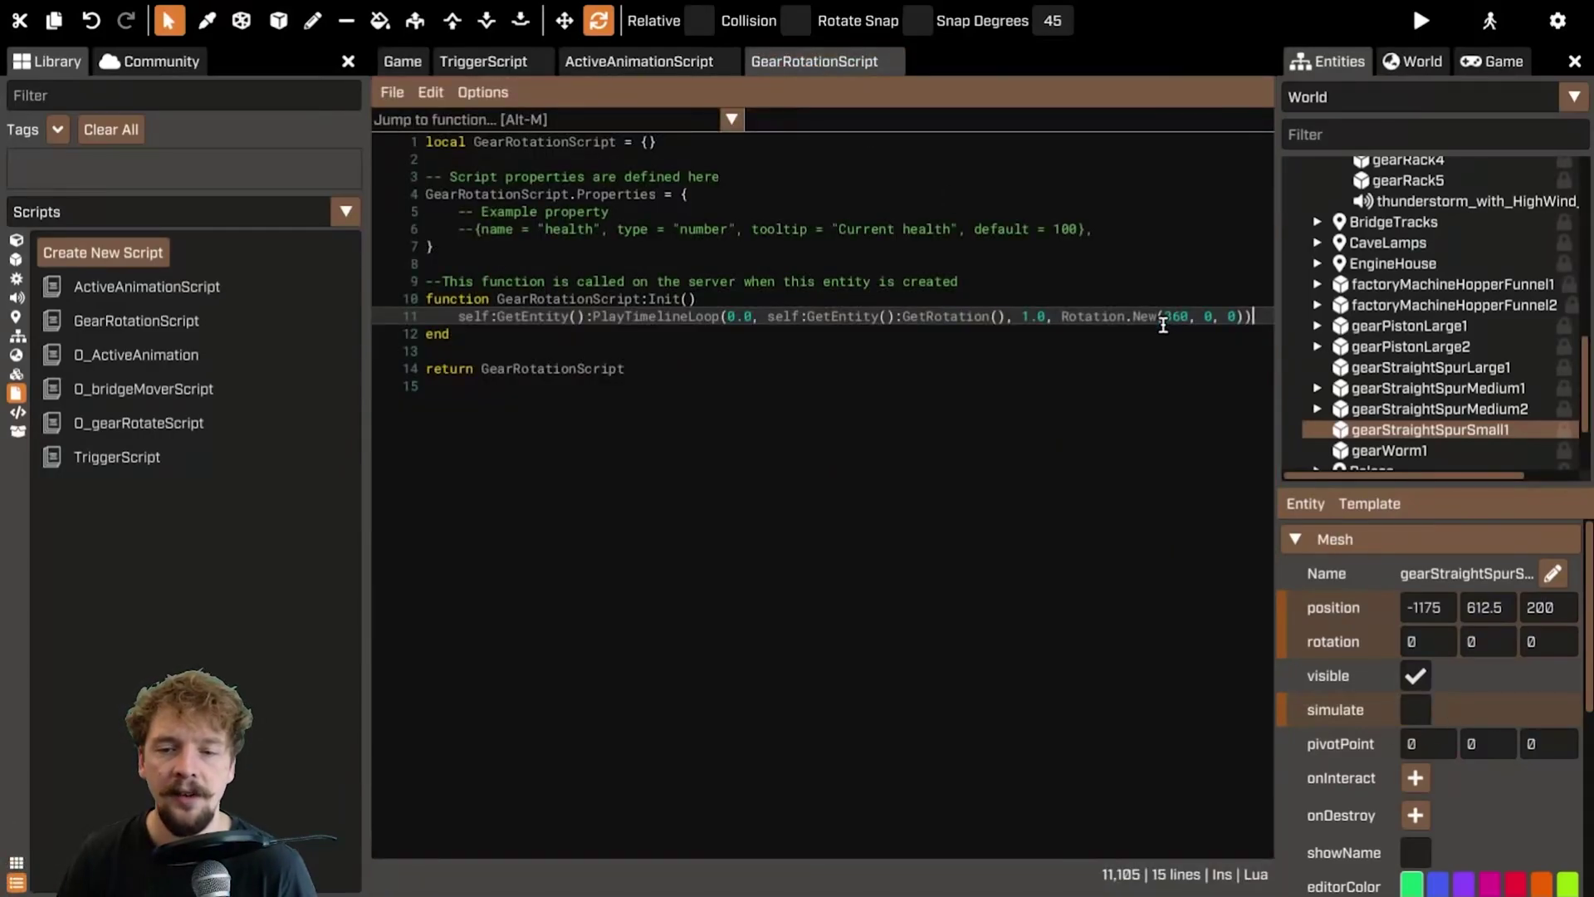
- Stop simulating the small spur gear and test-rotate it in the game view to check its spin direction, undoing each trial
{"action": "left_click", "coordinate": [403, 61]}
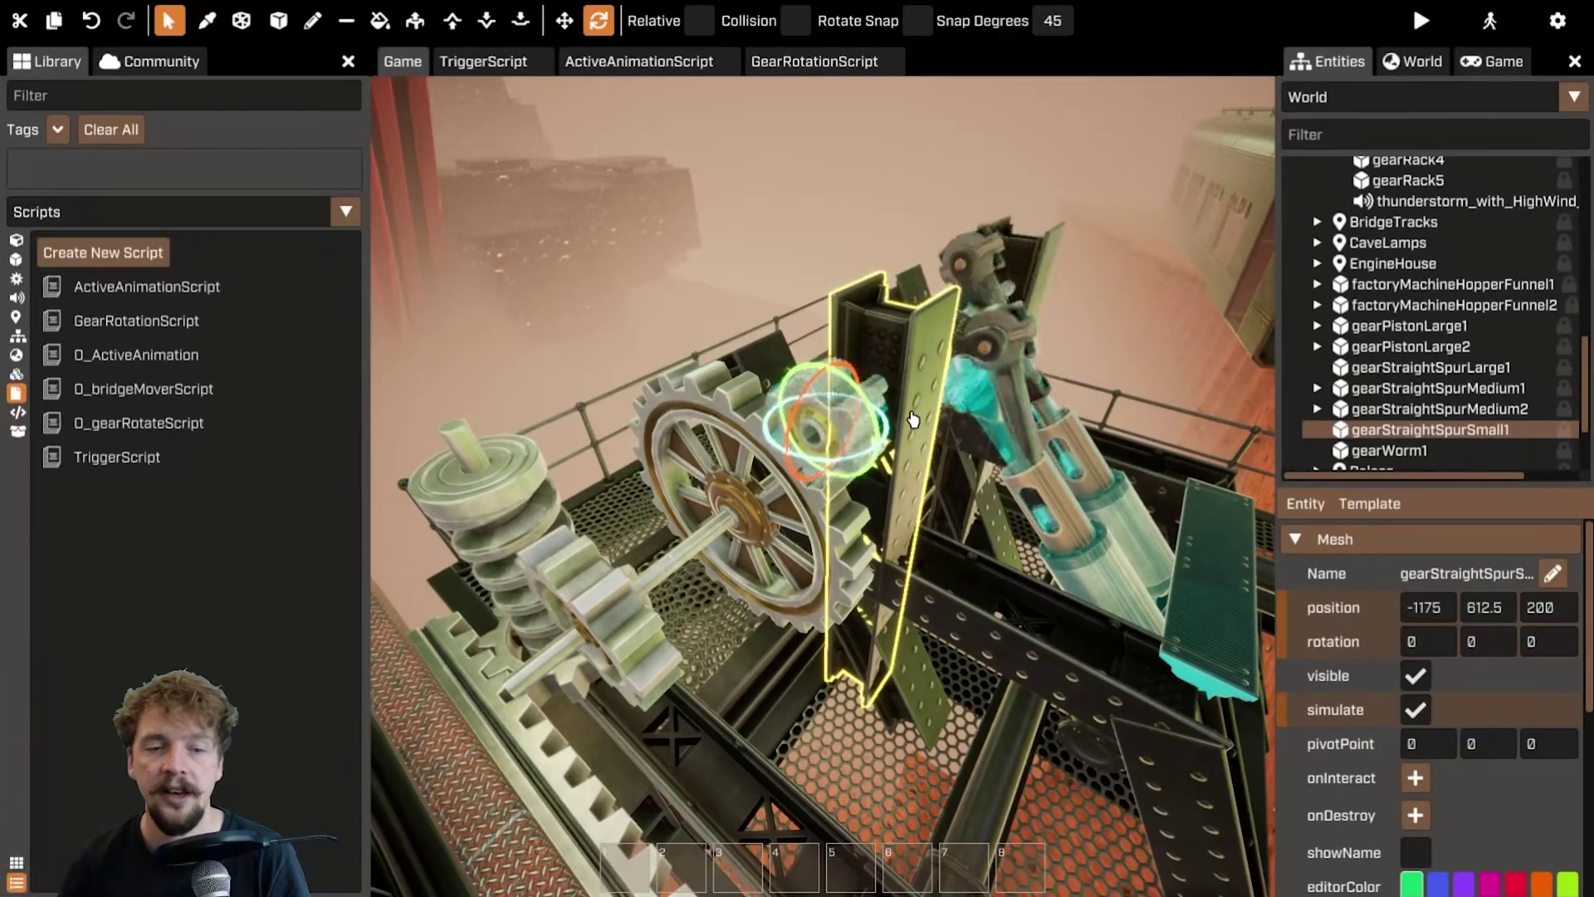
{"action": "left_click", "coordinate": [1415, 710]}
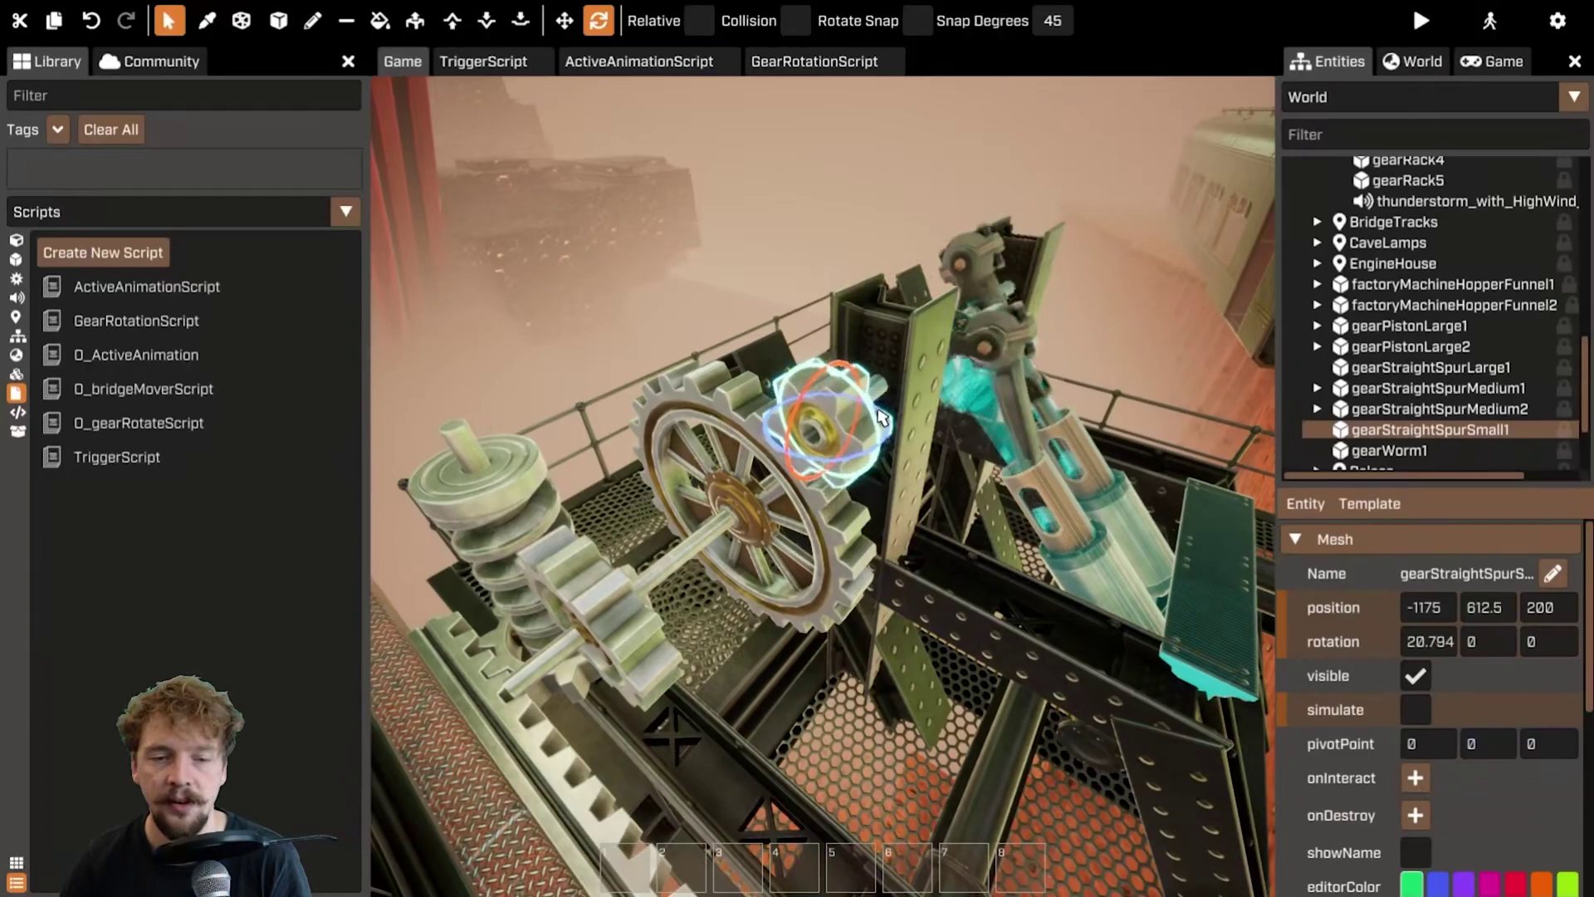
{"action": "left_click_drag", "start_coordinate": [882, 453], "coordinate": [901, 581]}
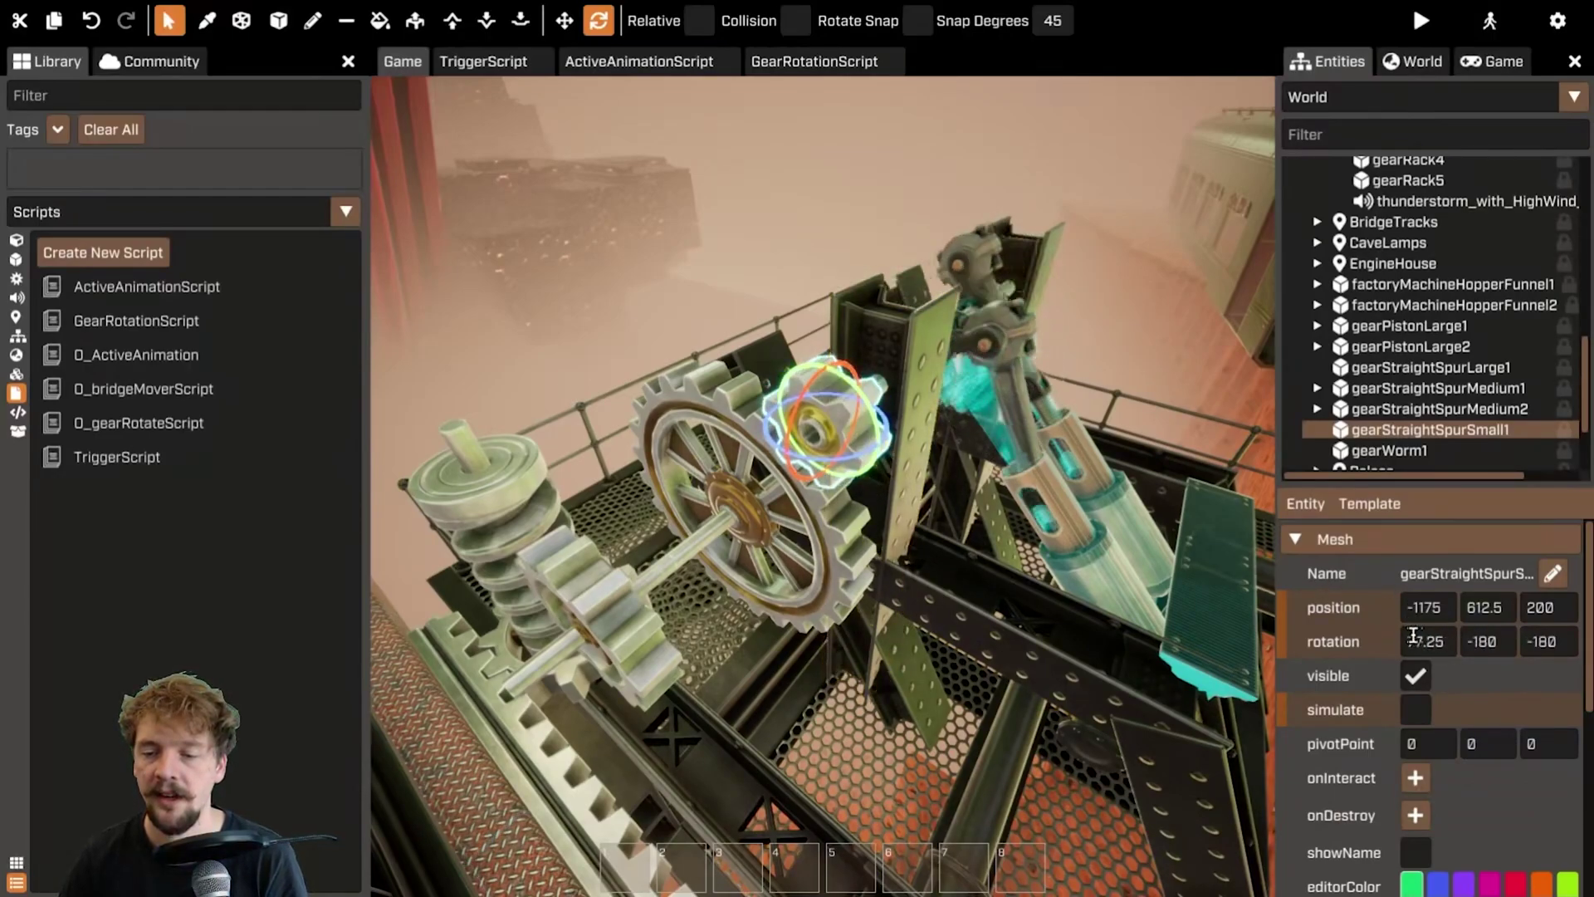
{"action": "key", "text": "ctrl+z"}
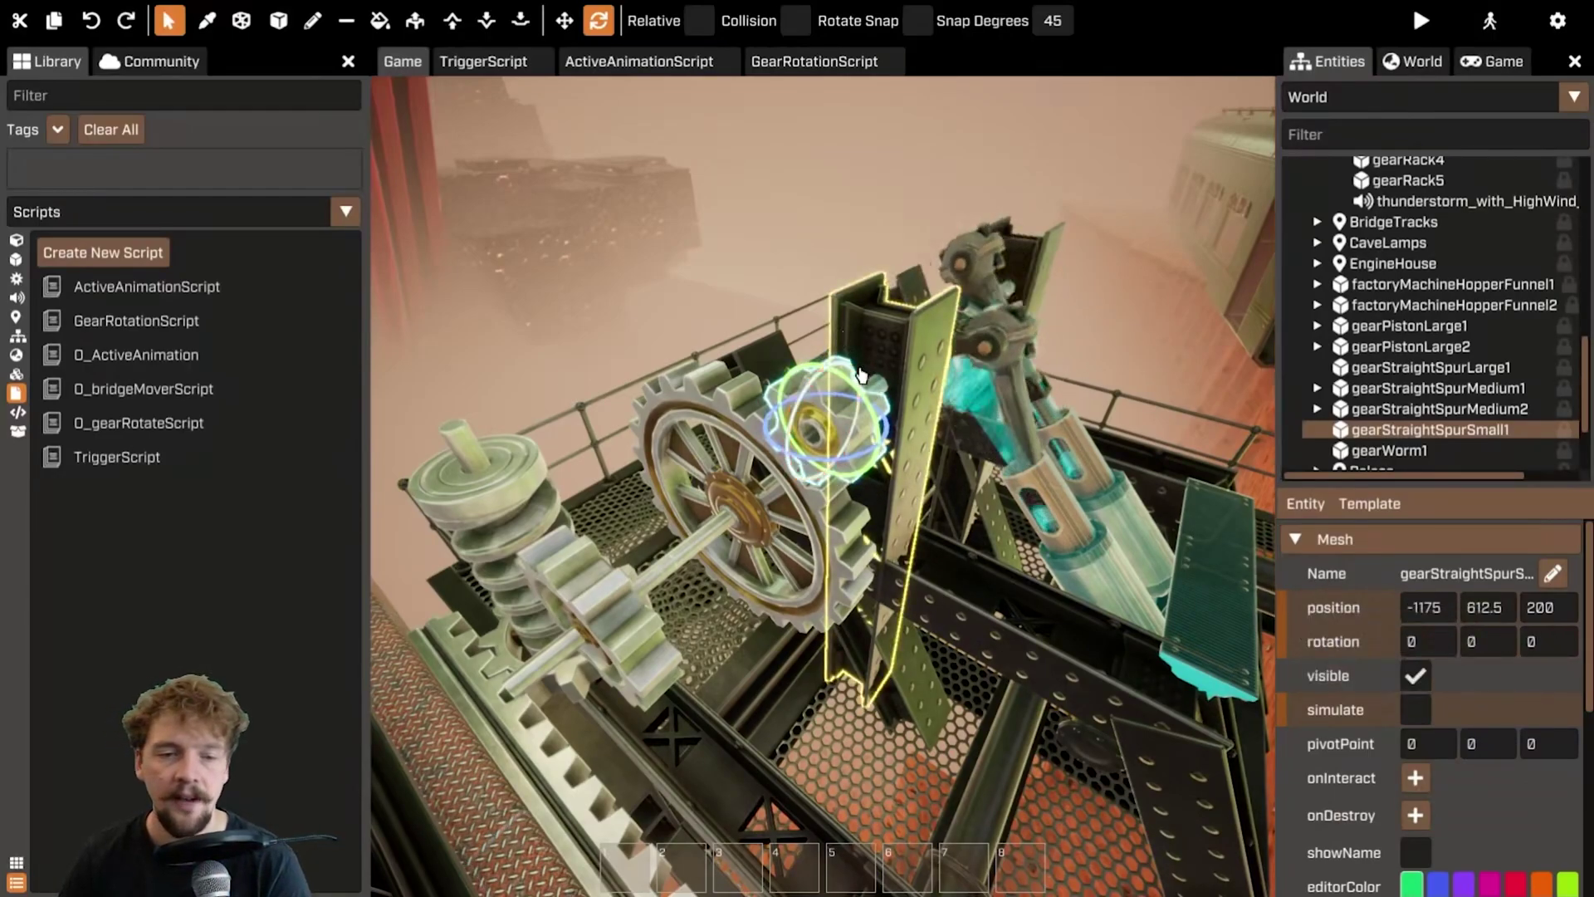
{"action": "left_click_drag", "start_coordinate": [844, 378], "coordinate": [859, 449]}
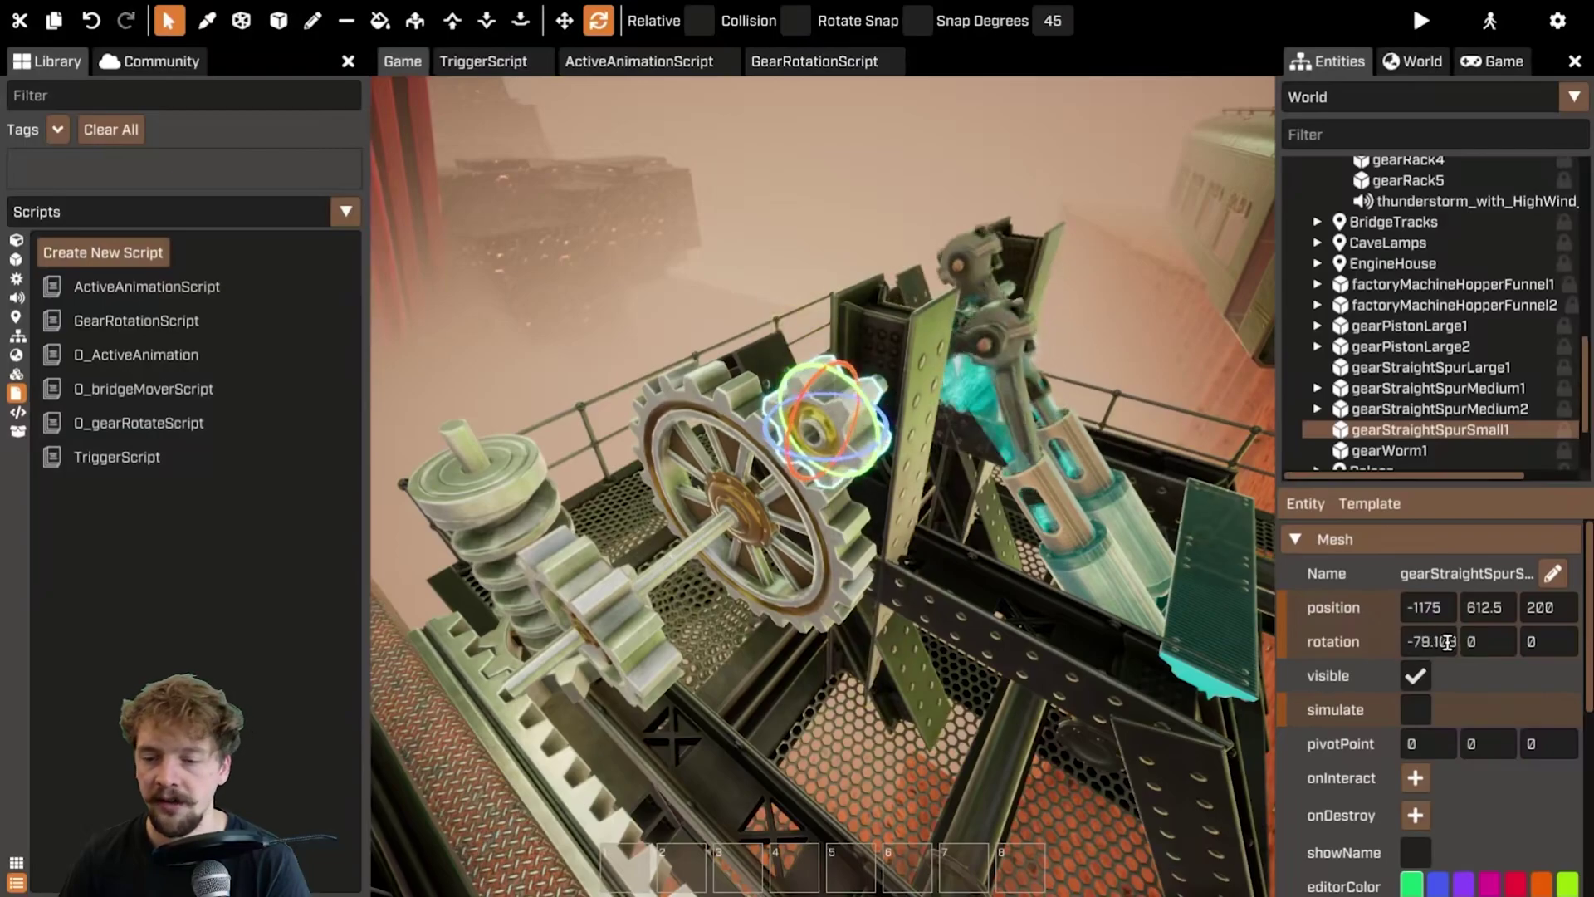
{"action": "key", "text": "ctrl+z"}
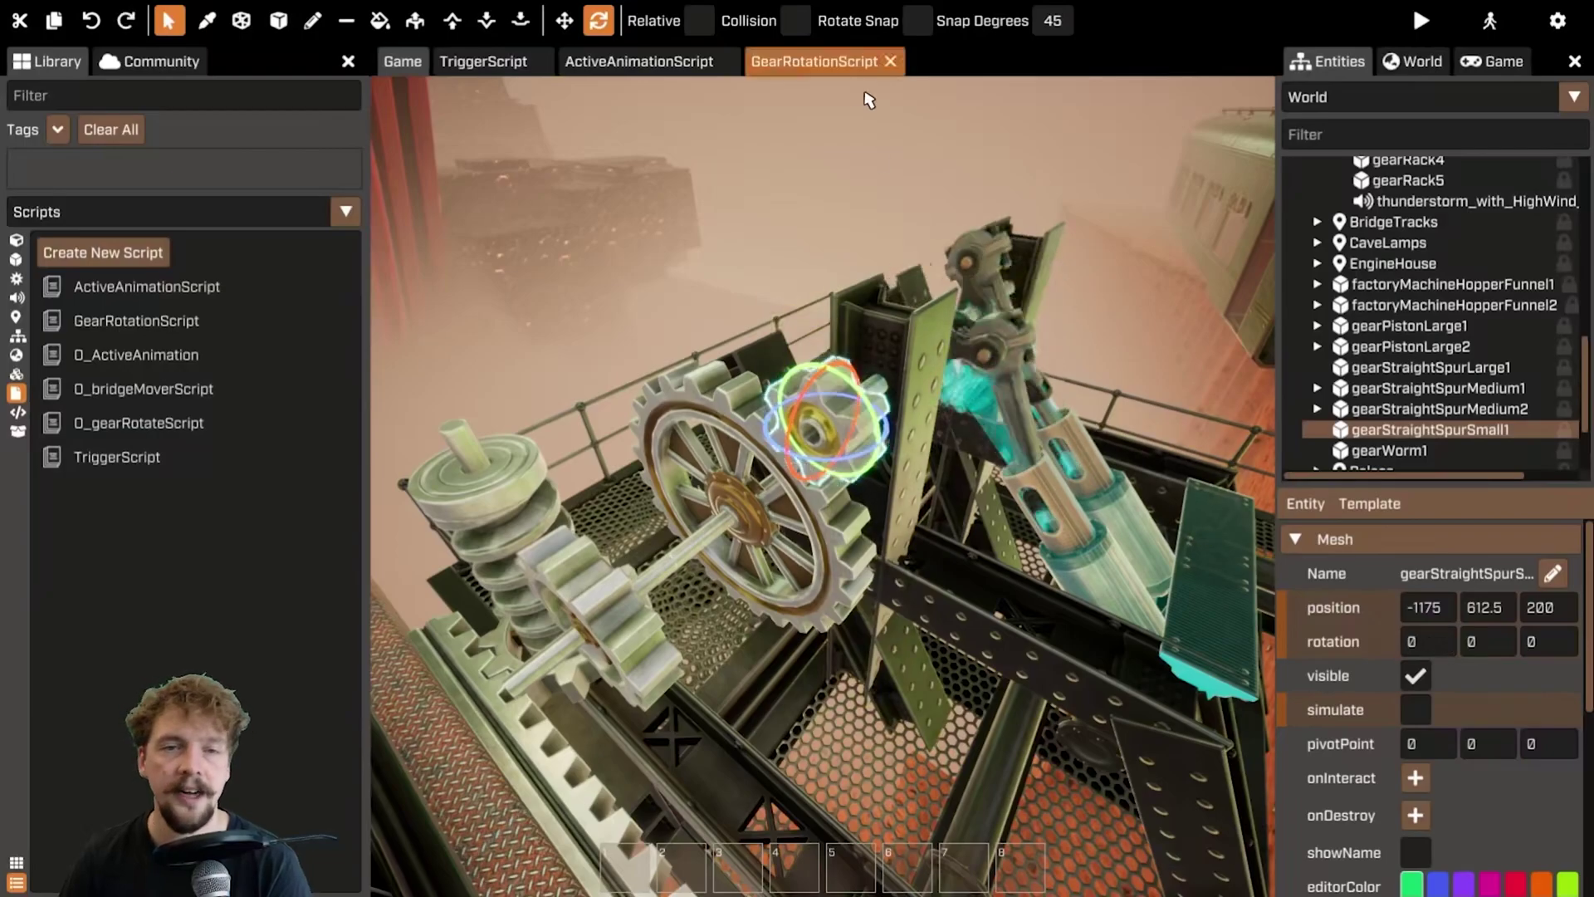
- Change the second keyframe in GearRotationScript to Rotation.New(-360, 0, 0), move the game view behind the scripts, and simulate the small spur gear
{"action": "left_click", "coordinate": [805, 64]}
{"action": "left_click_drag", "start_coordinate": [1162, 316], "coordinate": [1185, 314]}
{"action": "type", "text": "-"}
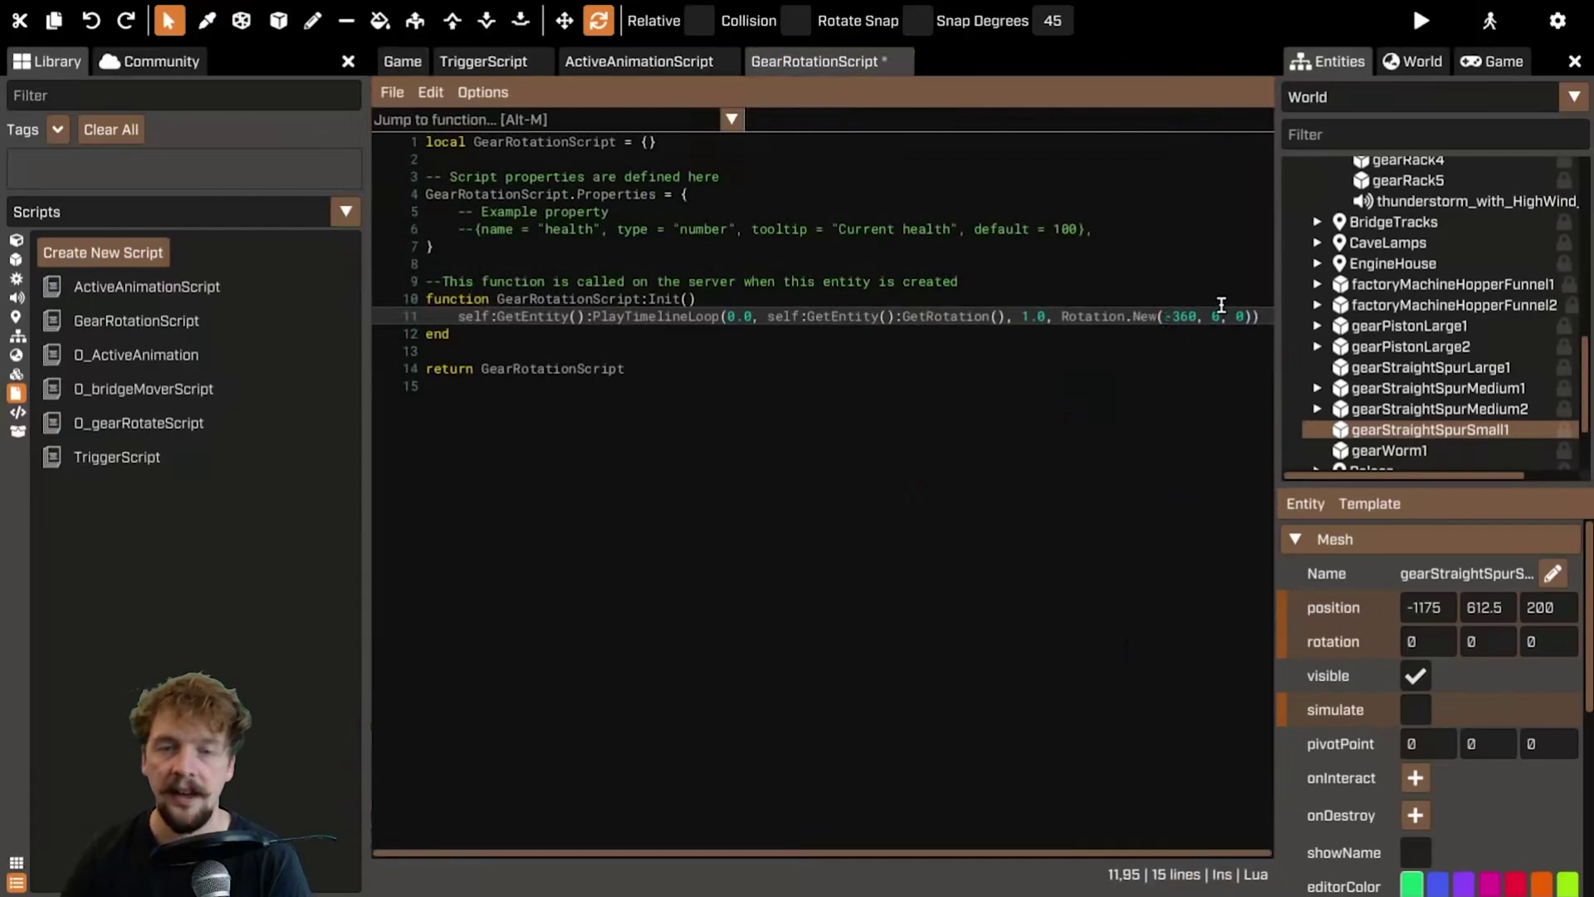
{"action": "left_click_drag", "start_coordinate": [403, 61], "coordinate": [879, 61]}
{"action": "left_click", "coordinate": [1415, 707]}
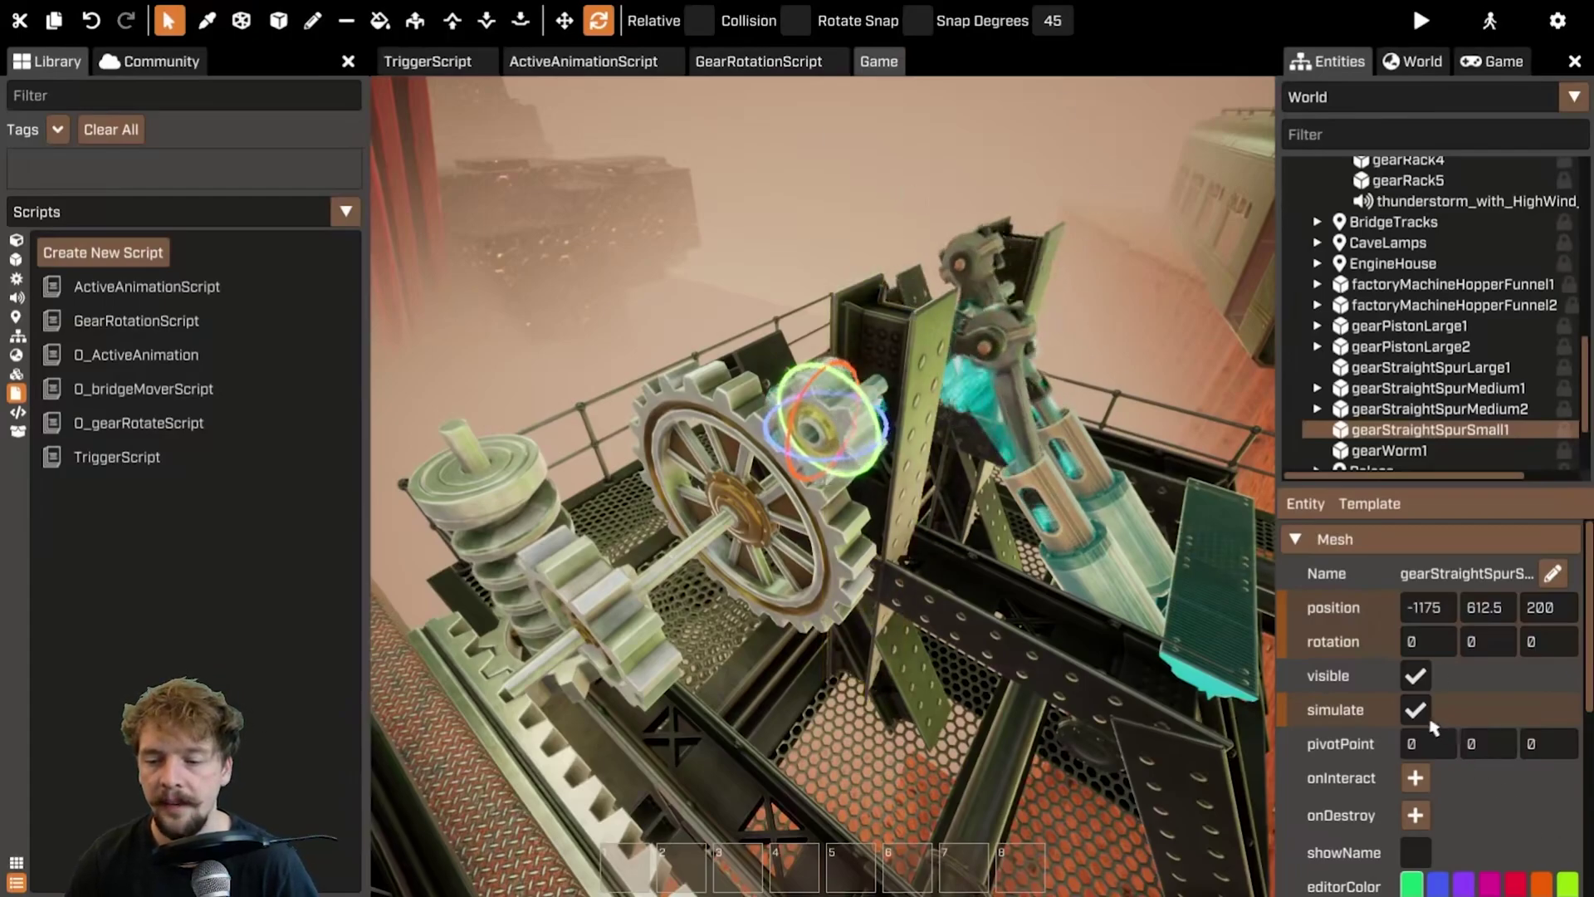
- Select gearPistonLarge2 and replace PlayAnimationLooping with PlayAnimation in ActiveAnimationScript
{"action": "left_click", "coordinate": [1216, 572]}
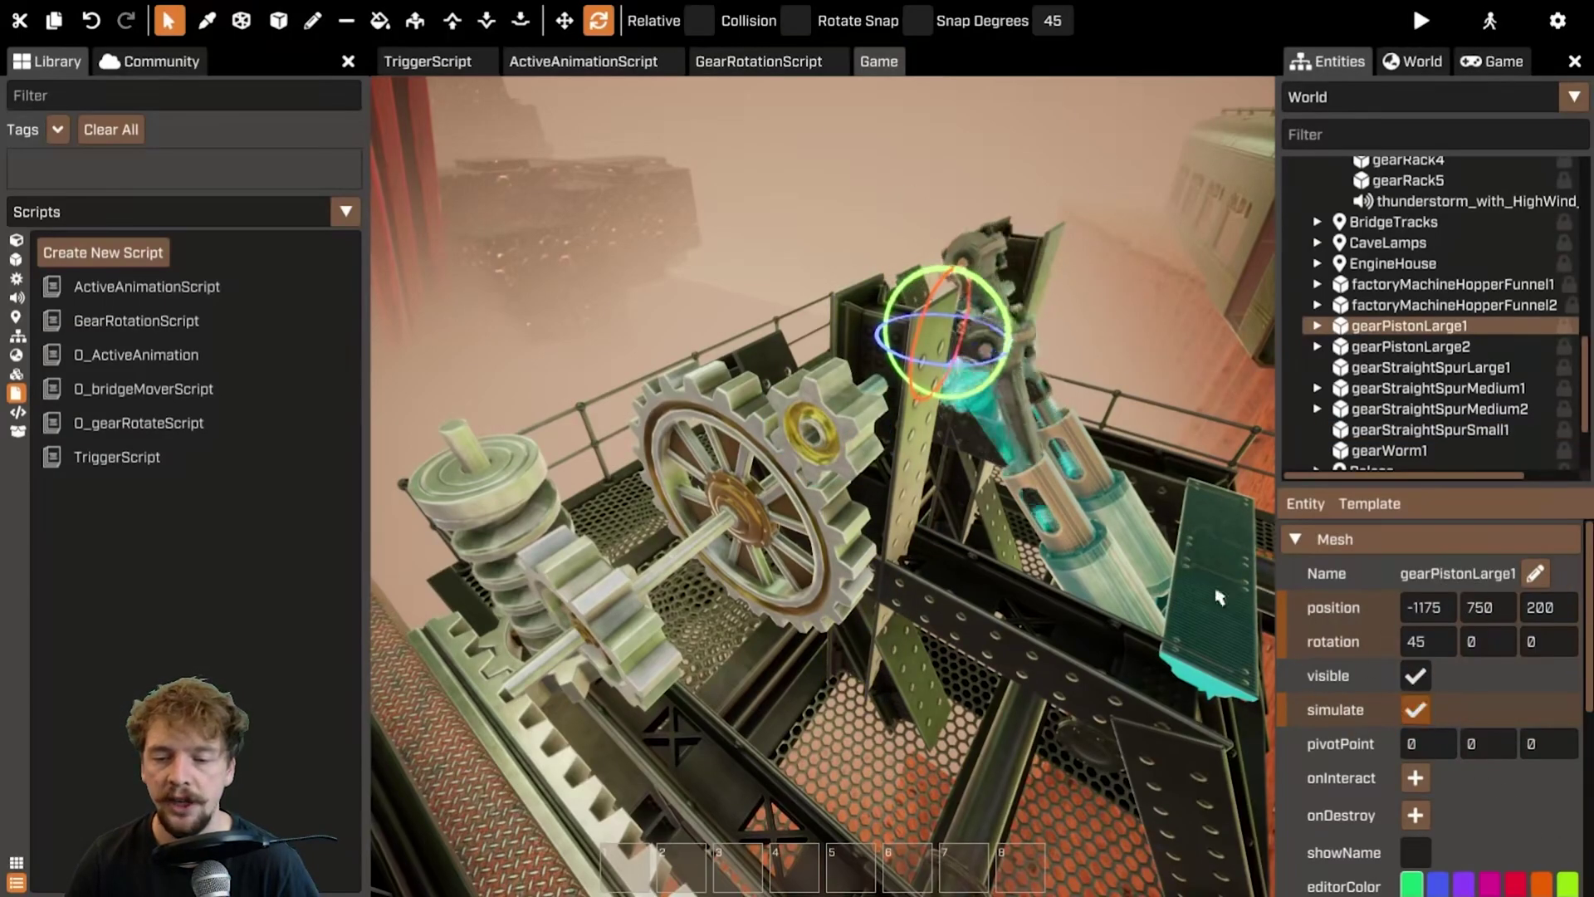
{"action": "left_click", "coordinate": [1009, 378]}
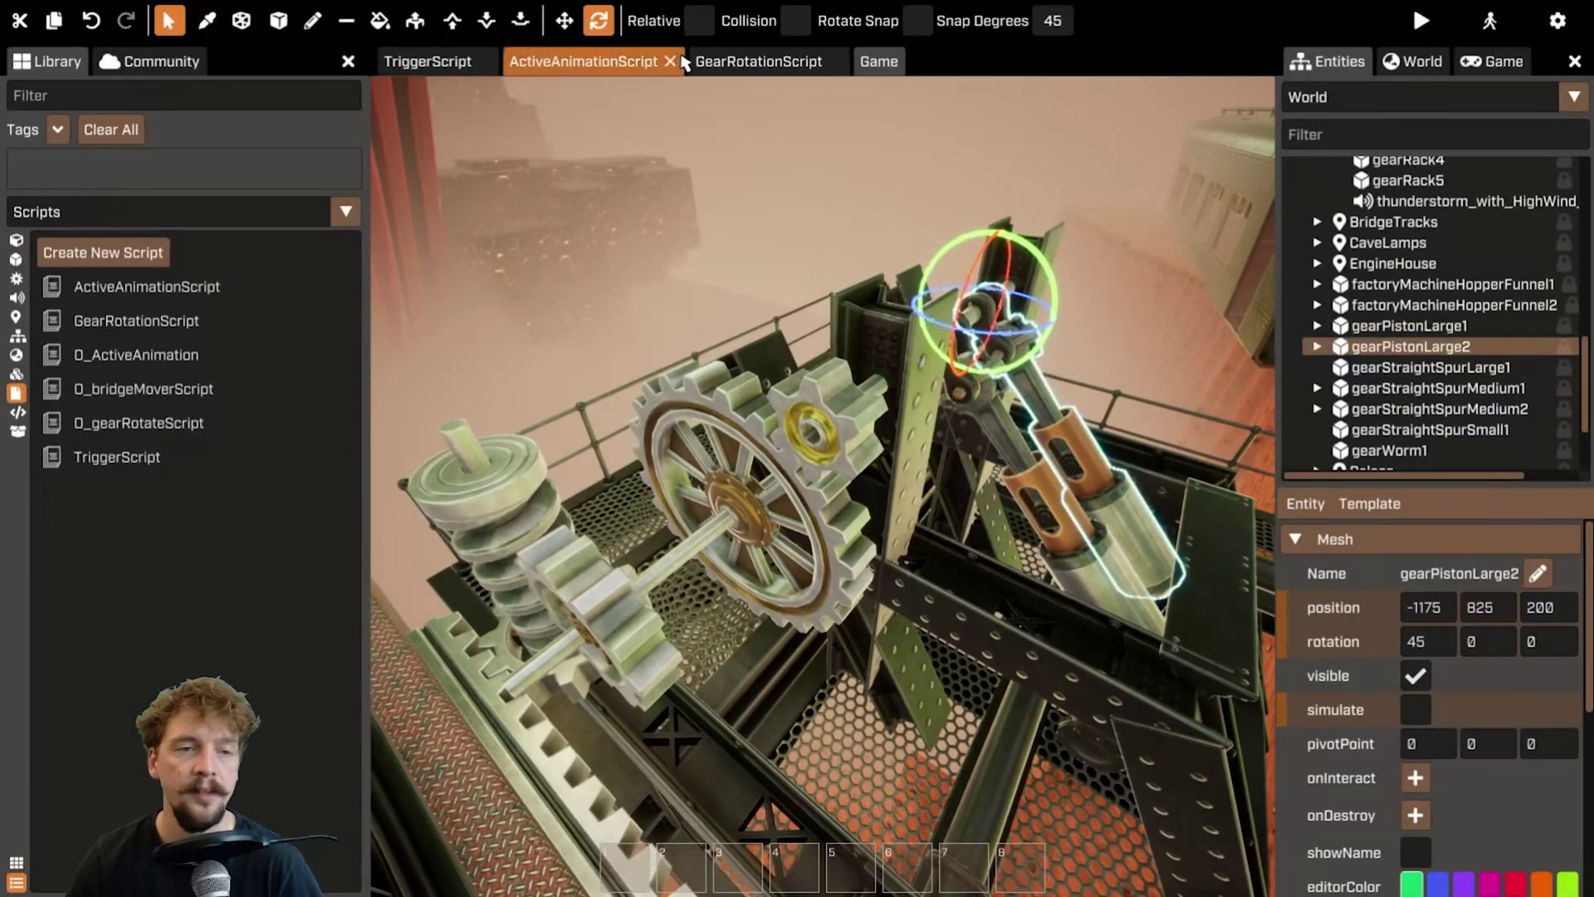
{"action": "left_click", "coordinate": [610, 62]}
{"action": "left_click", "coordinate": [882, 300]}
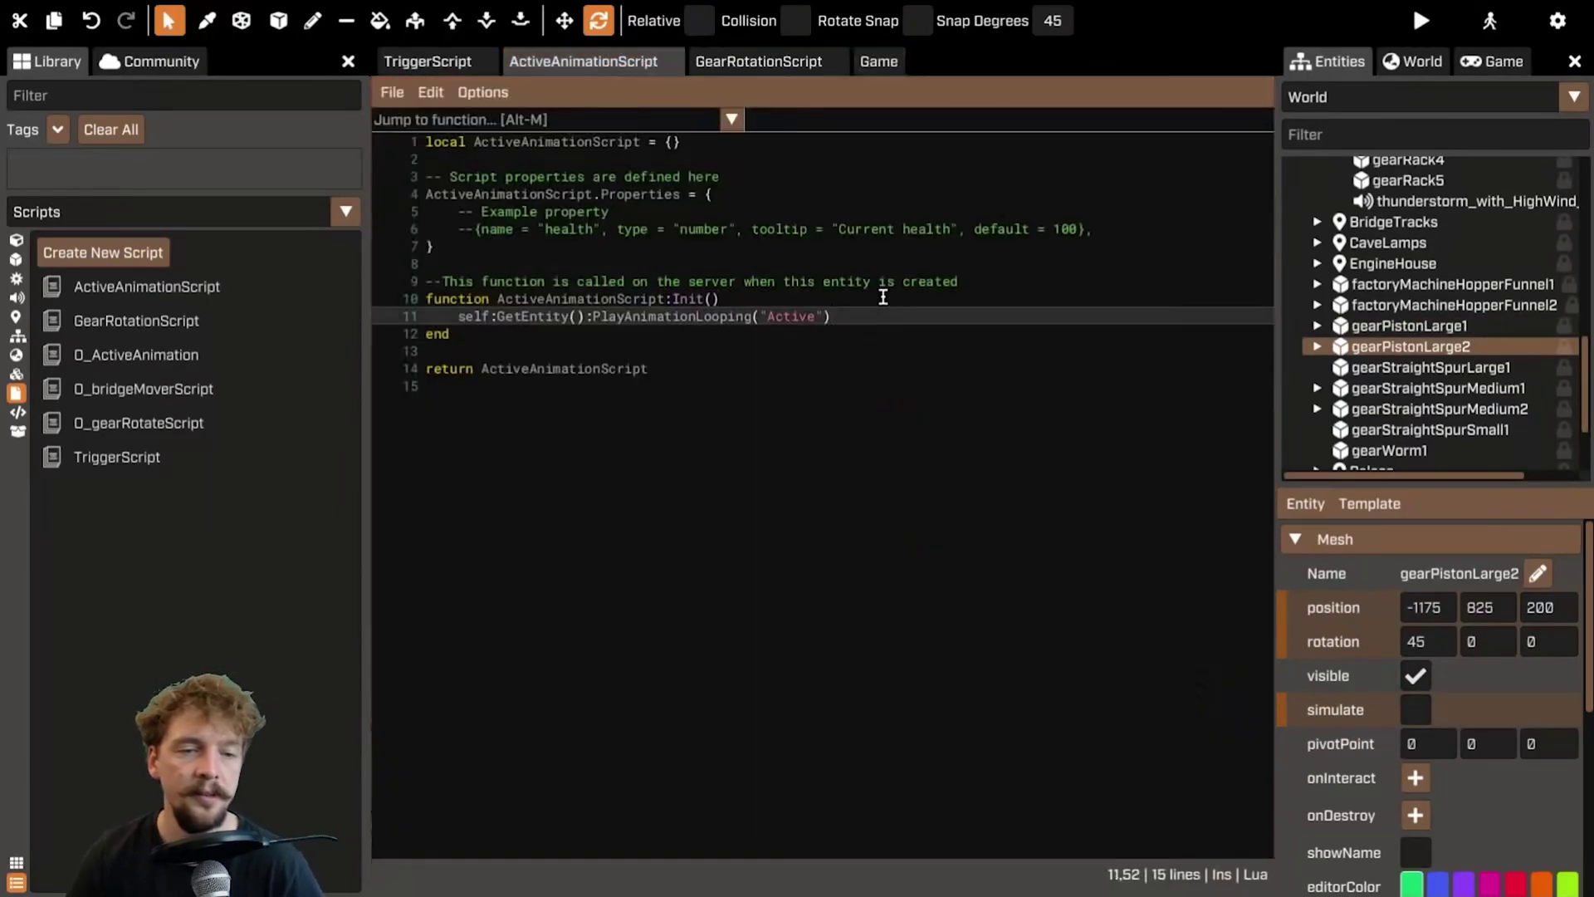
{"action": "double_click", "coordinate": [679, 318]}
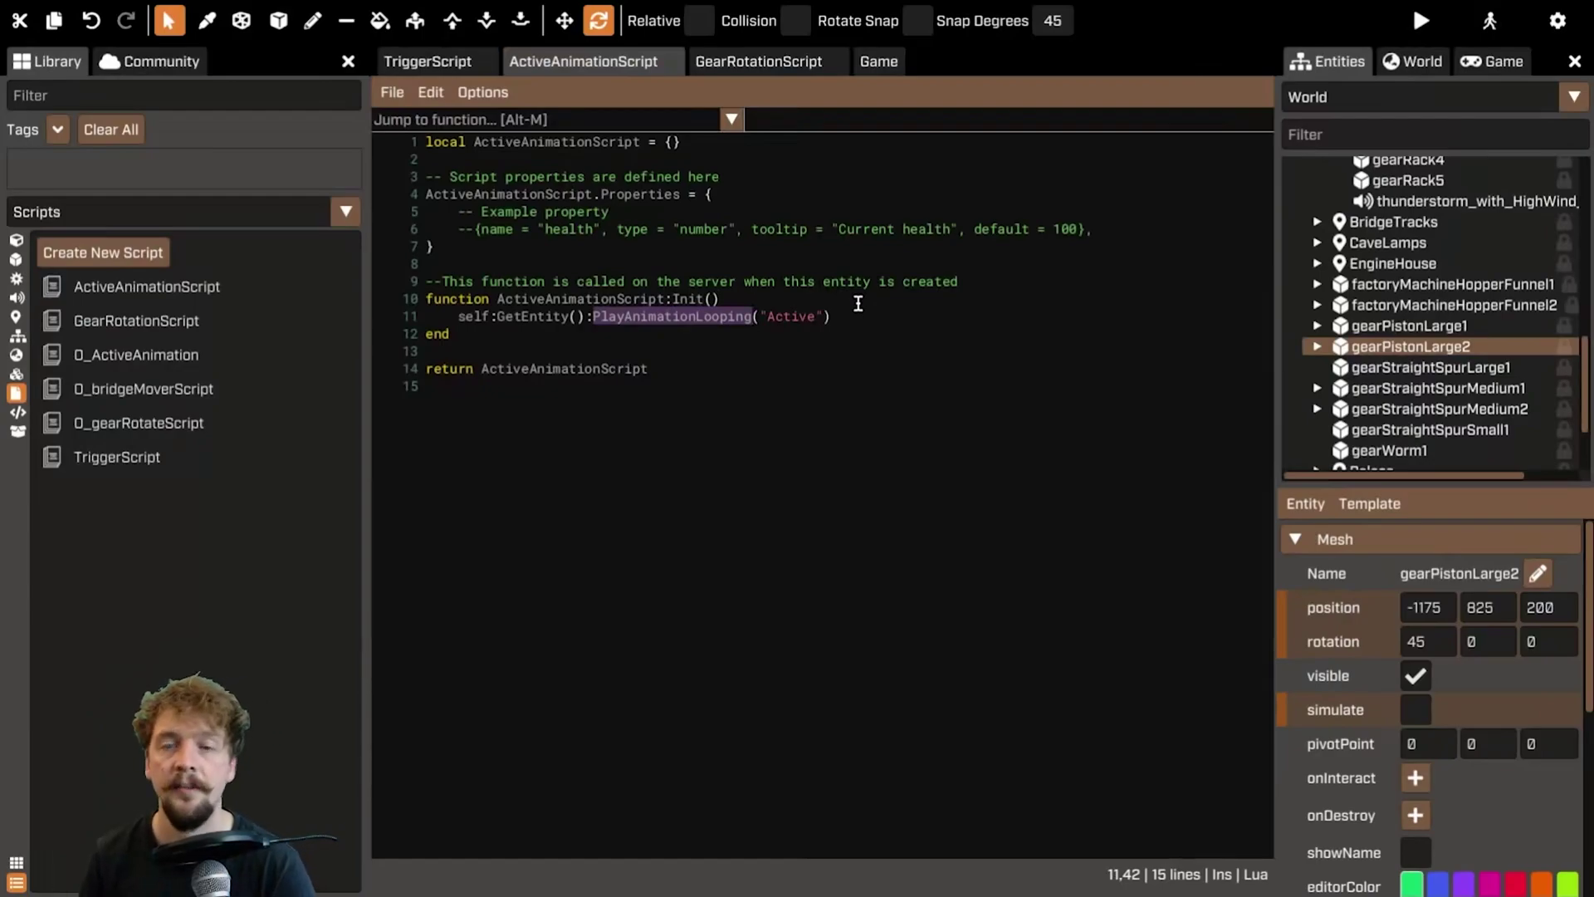
{"action": "key", "text": "BackSpace"}
{"action": "type", "text": "Play"}
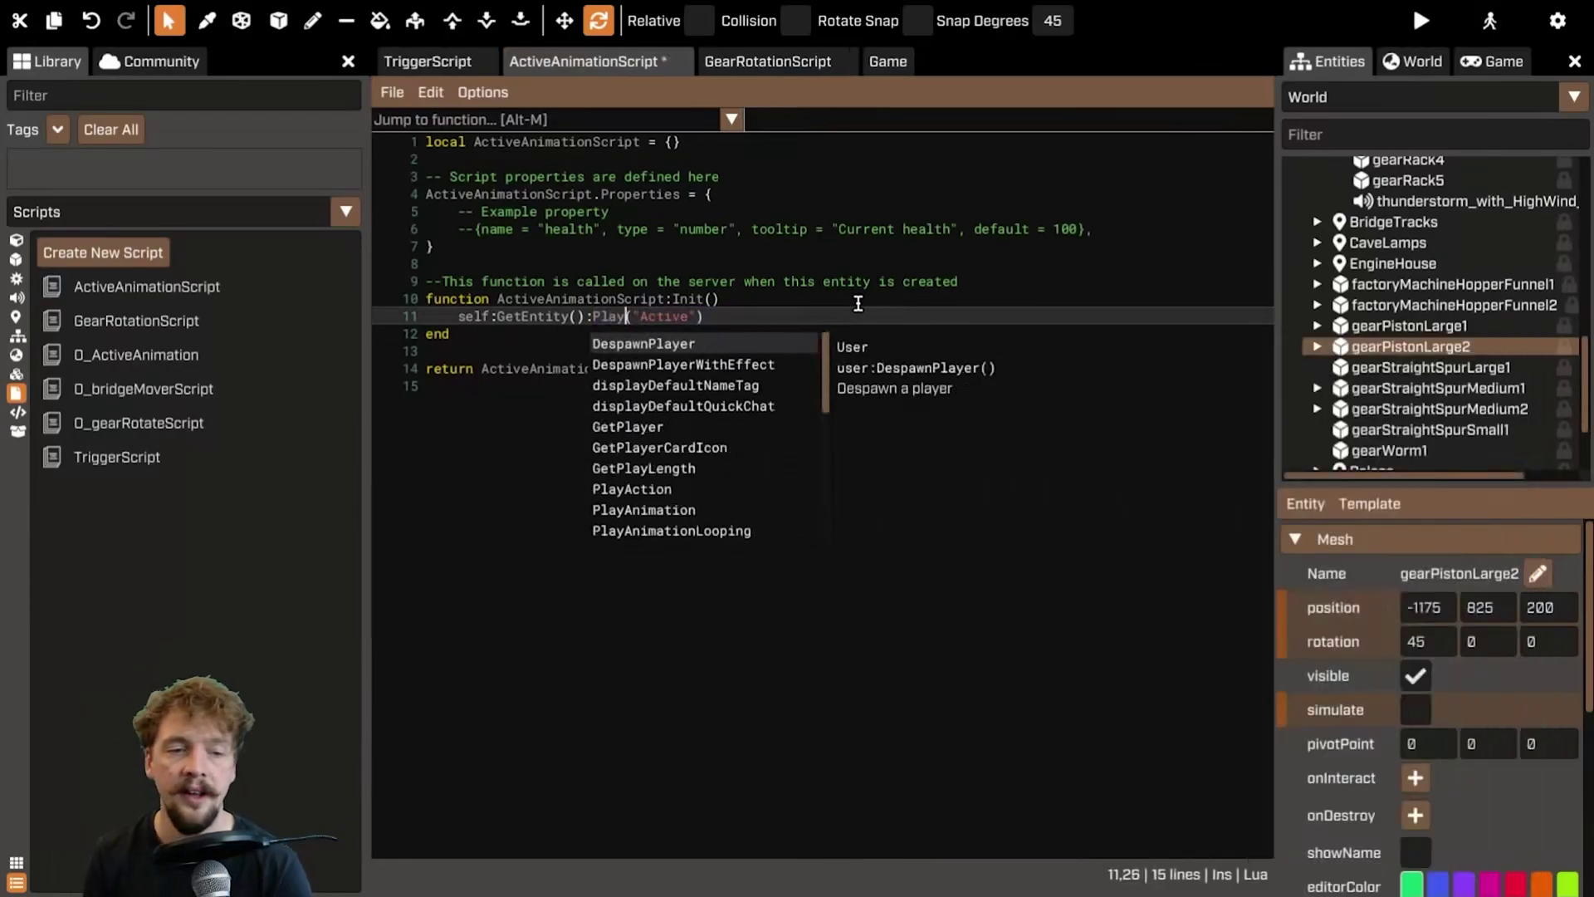
{"action": "type", "text": "Anim"}
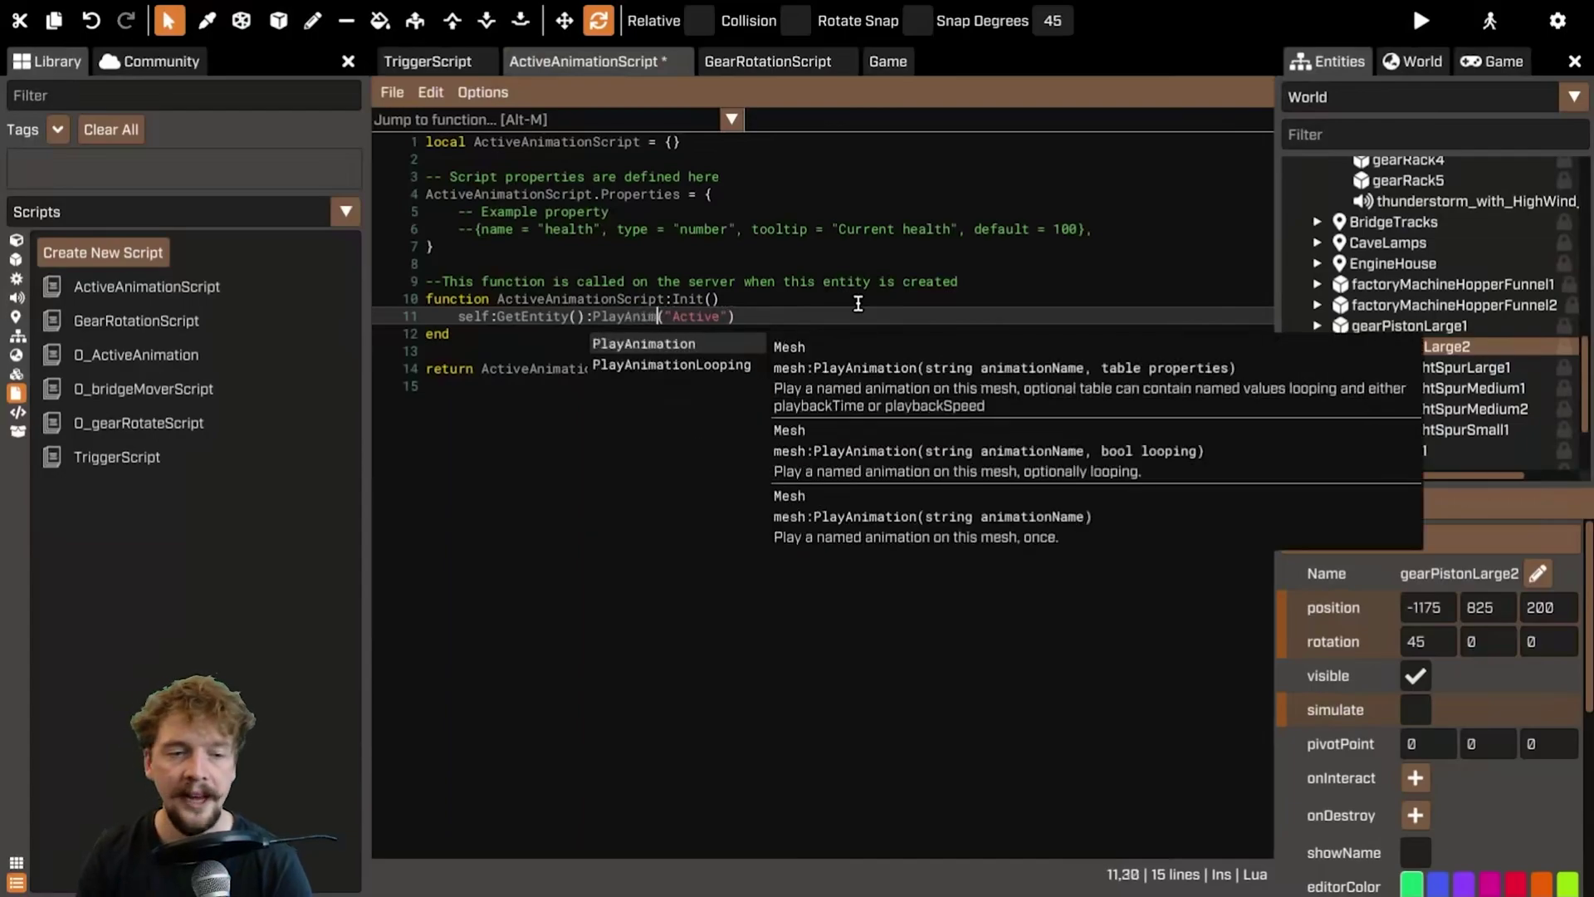
{"action": "type", "text": "atio"}
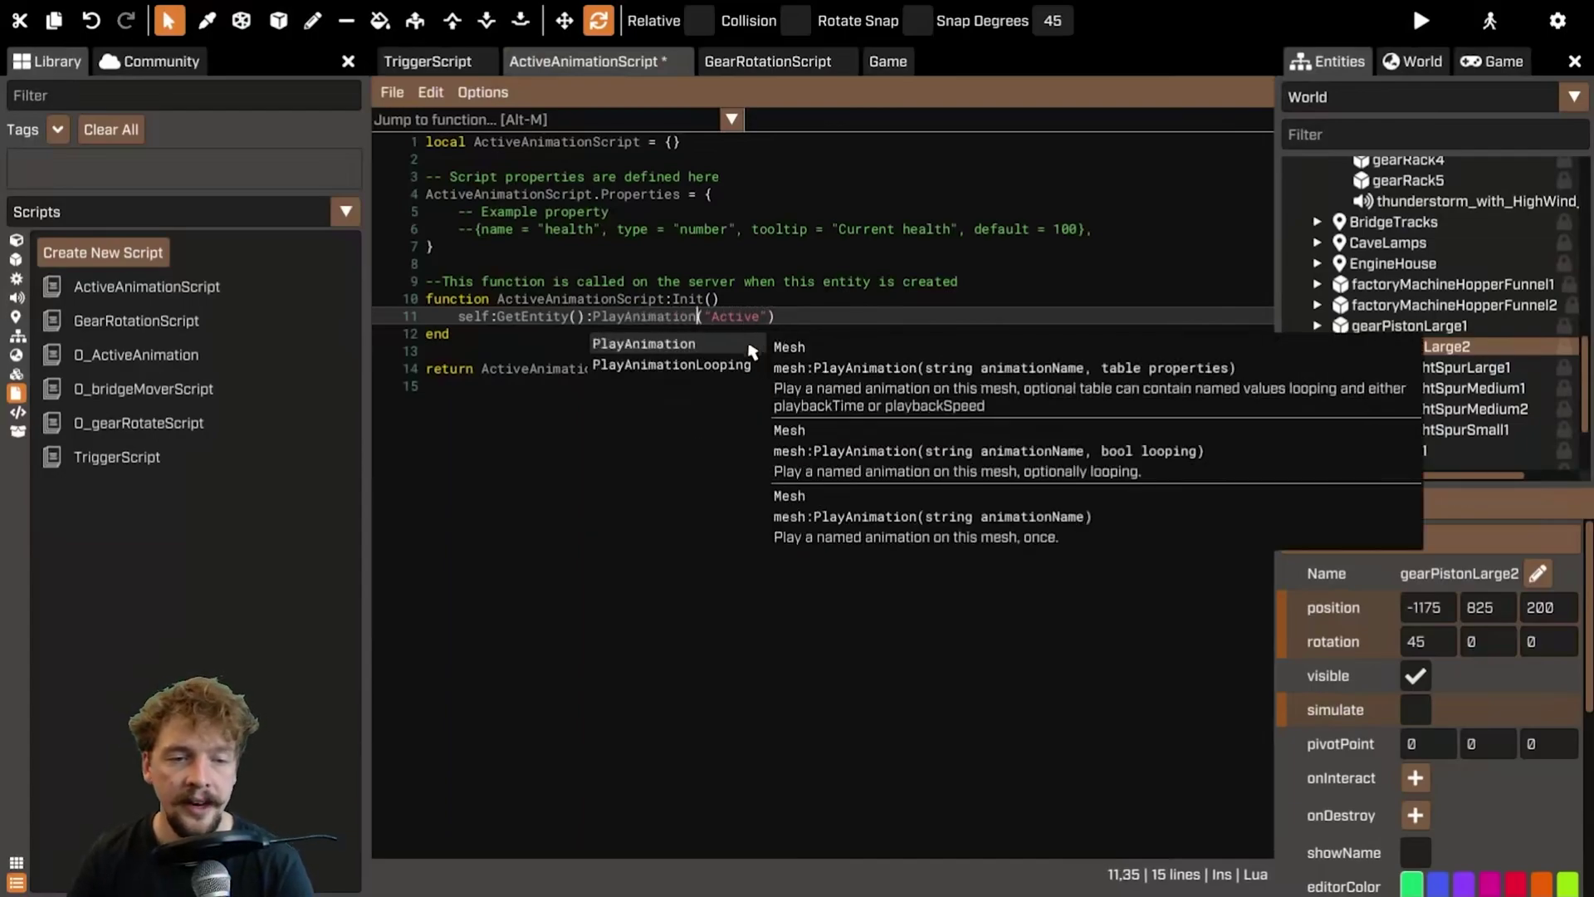
{"action": "type", "text": "n"}
- Start a second argument after "Active" in the PlayAnimation call and show the overload that takes table properties
{"action": "left_click", "coordinate": [765, 316]}
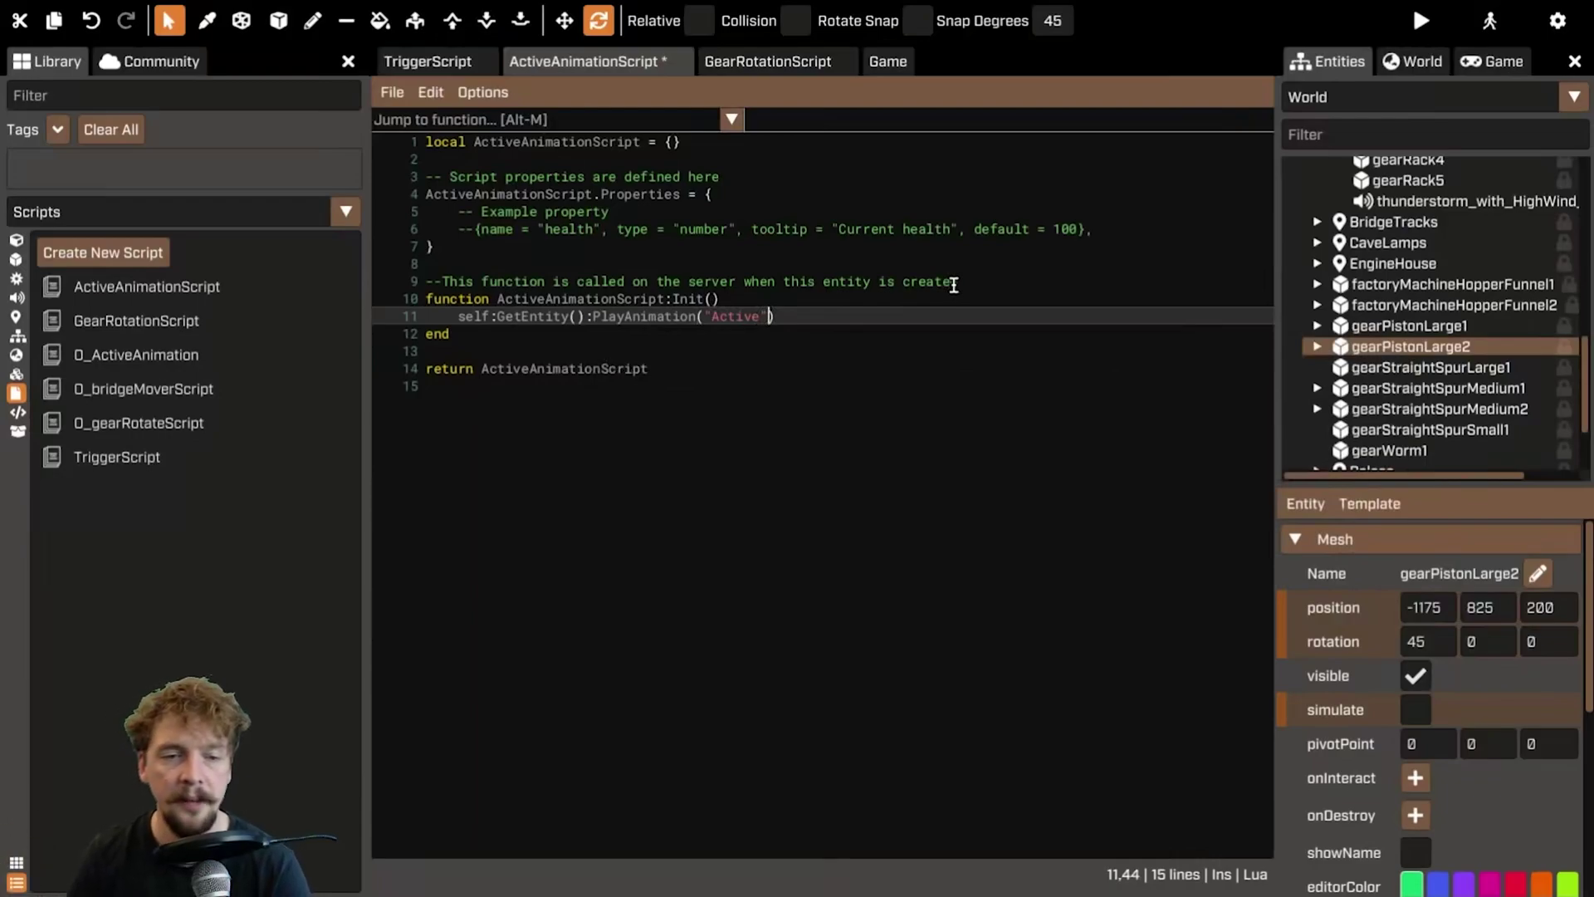
{"action": "type", "text": ","}
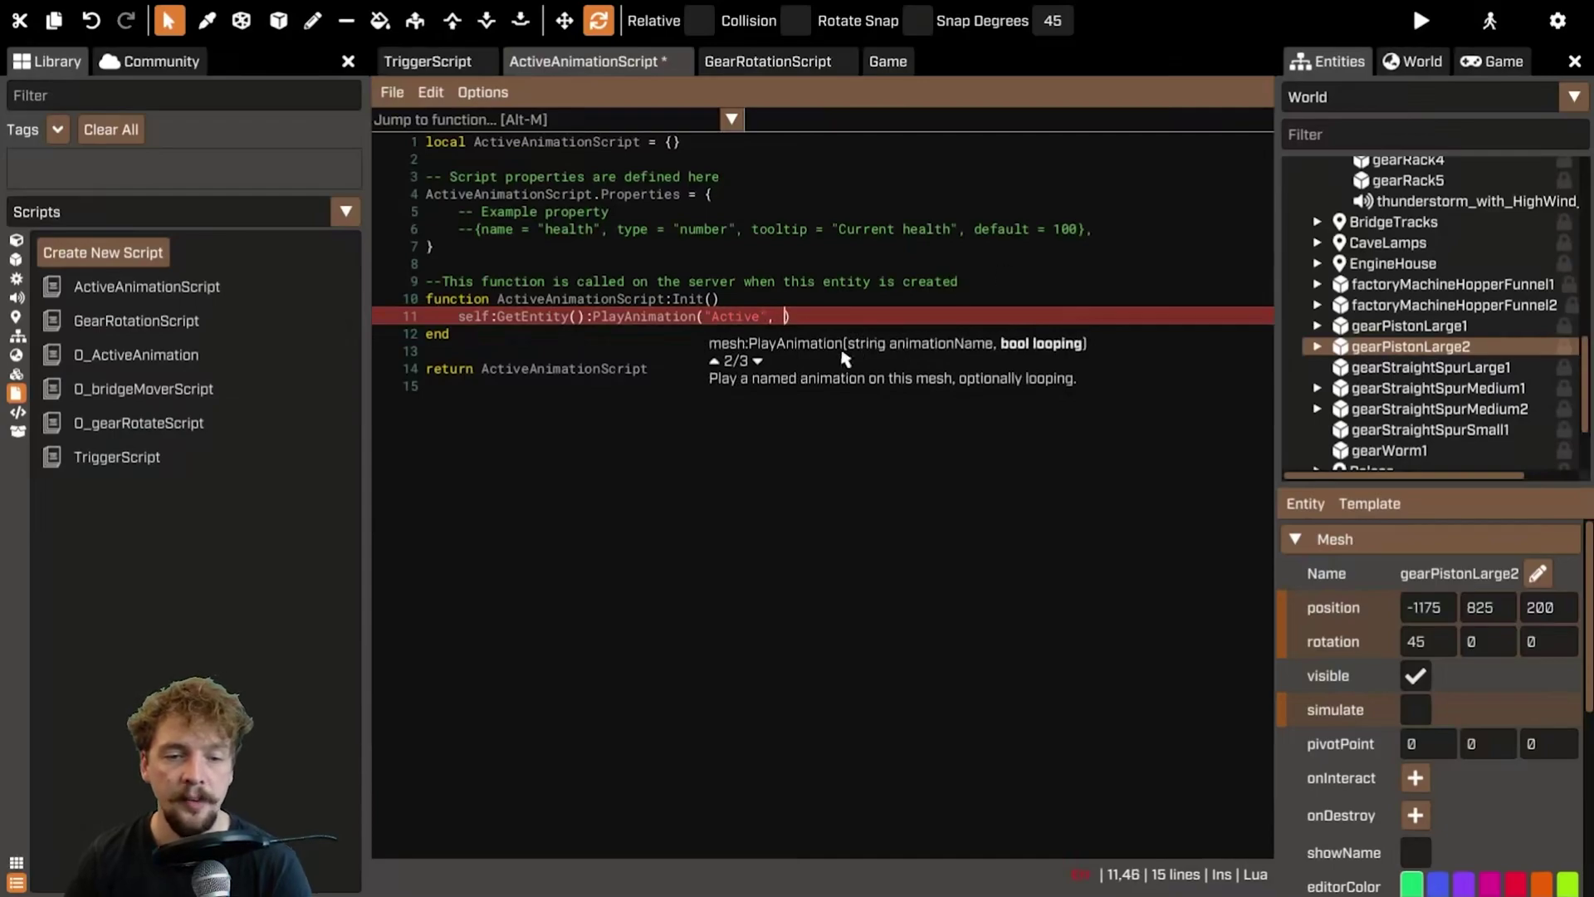
{"action": "left_click", "coordinate": [757, 362]}
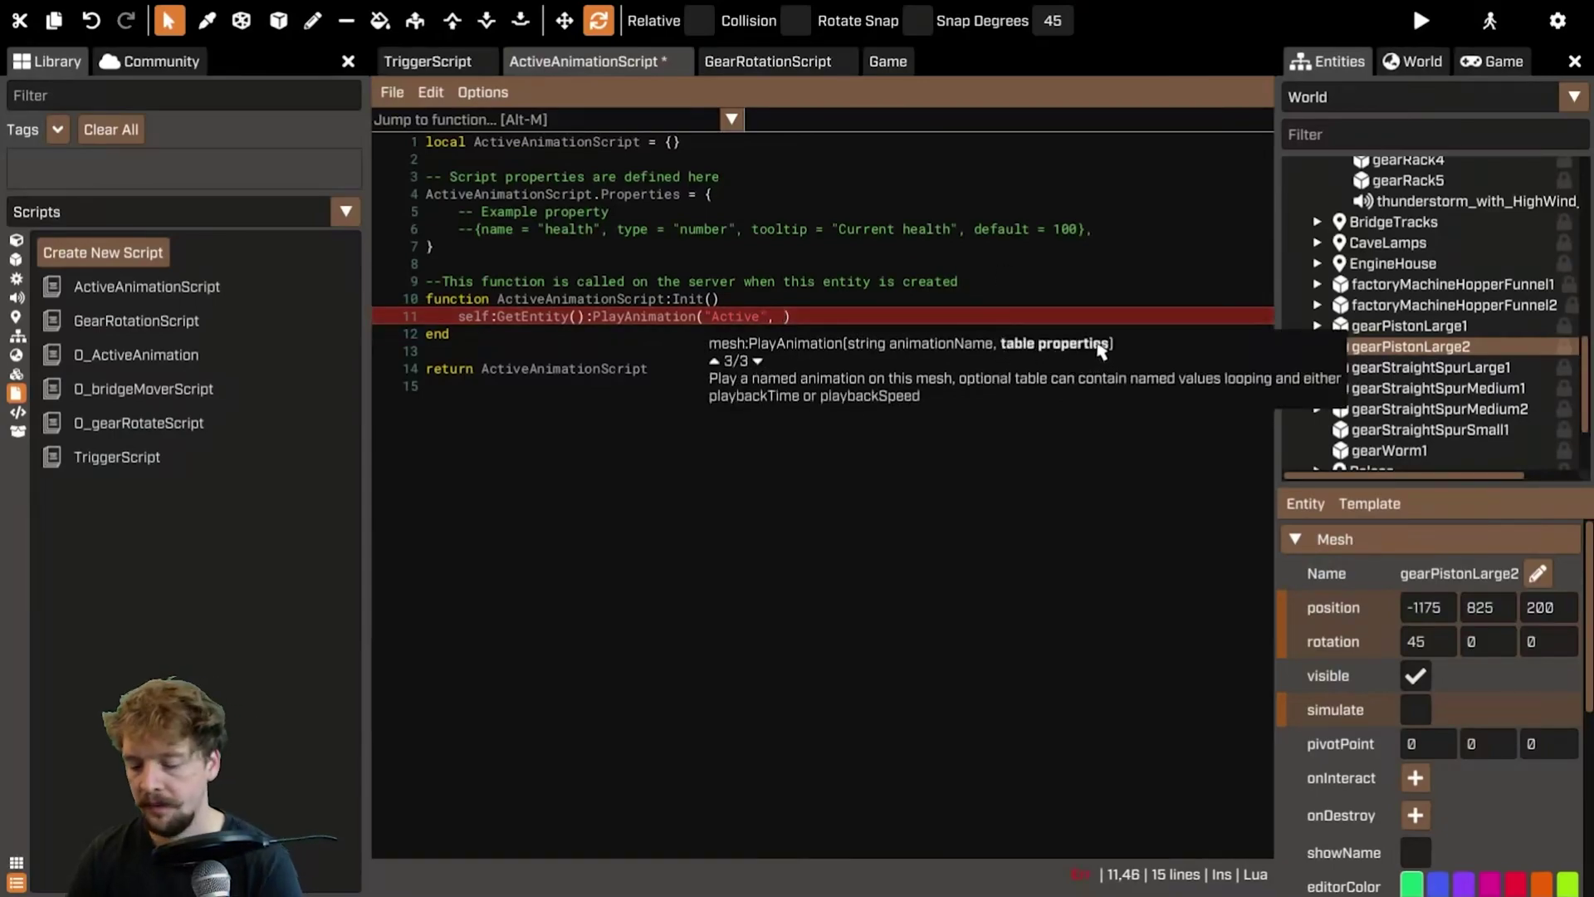
- Switch to the Crayta API Docs in the browser and find the Mesh reference page
{"action": "key", "text": "Escape"}
{"action": "key", "text": "ctrl+Tab"}
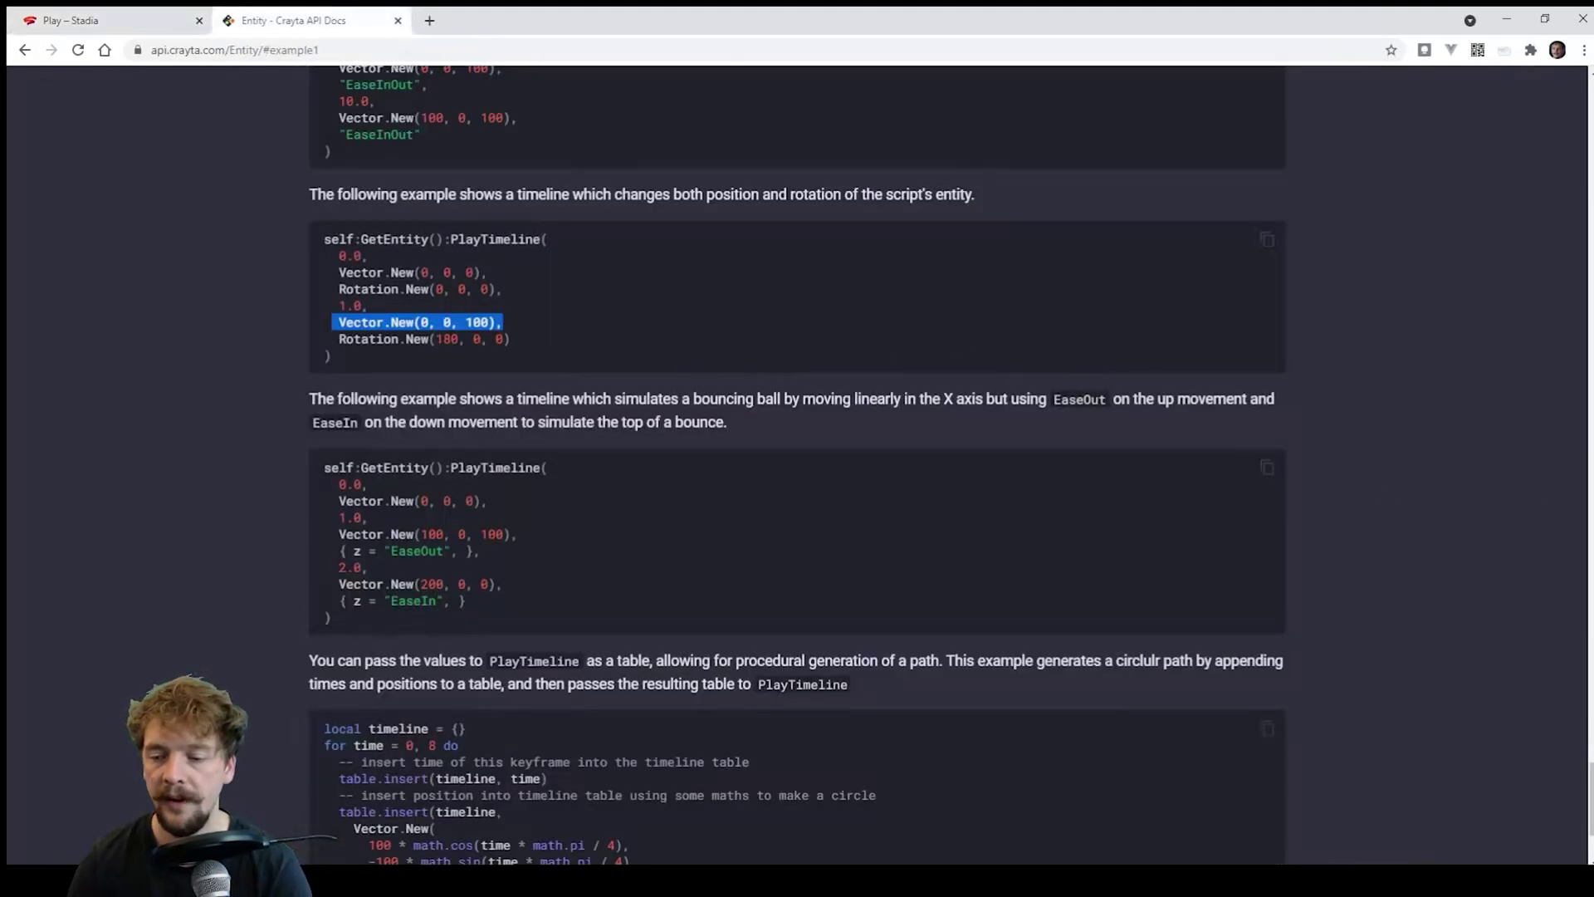
{"action": "key", "text": "Home"}
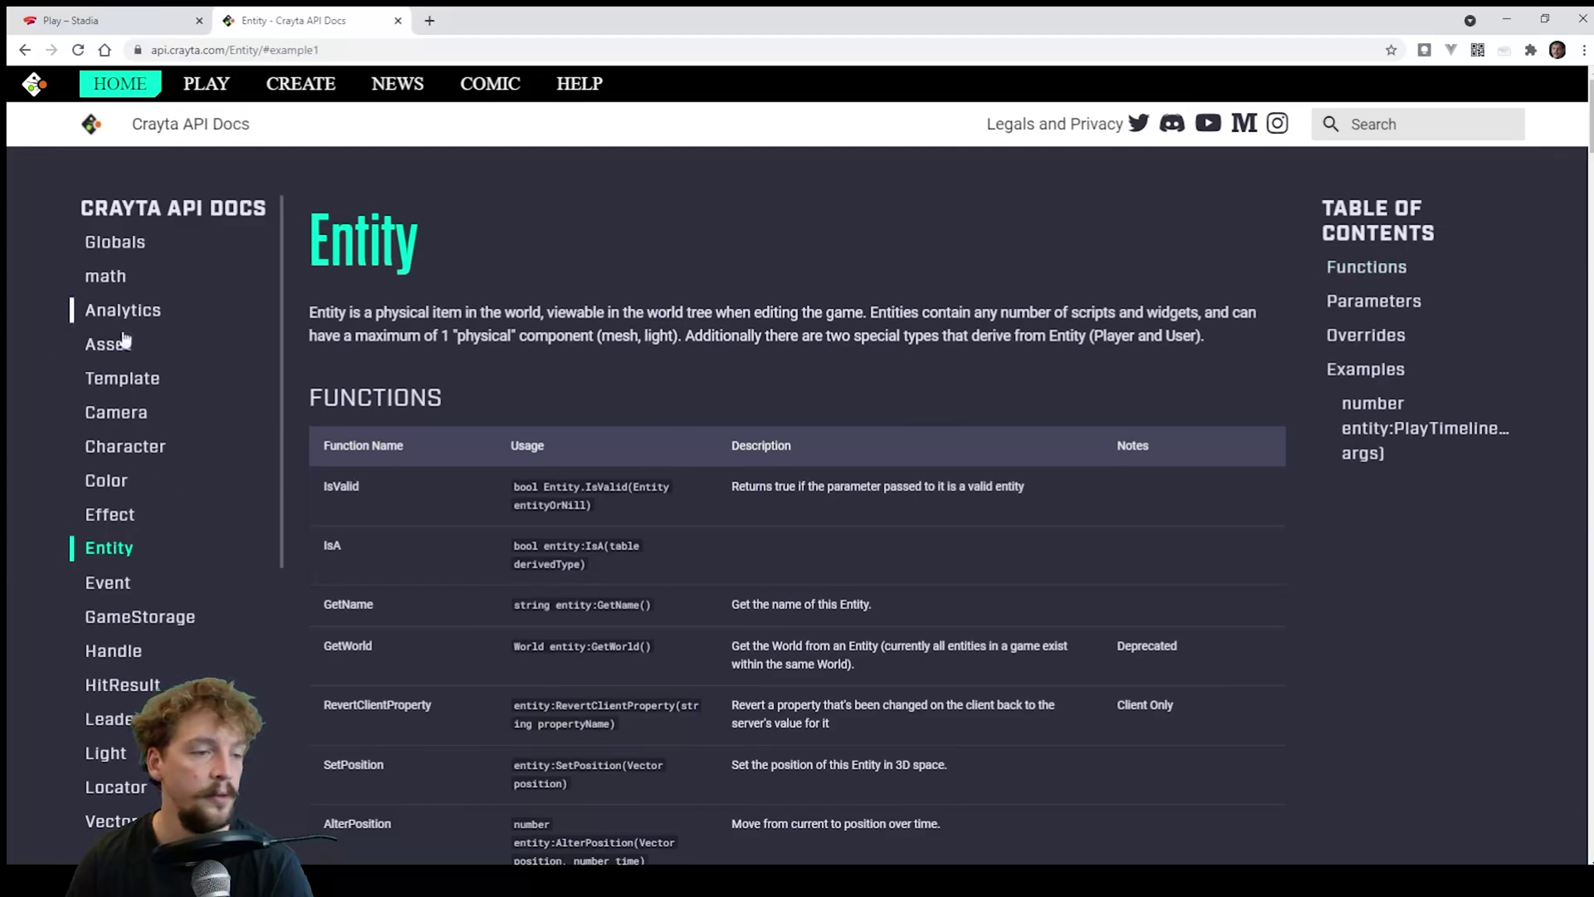
{"action": "scroll", "coordinate": [164, 682], "scroll_direction": "down", "scroll_amount": 5}
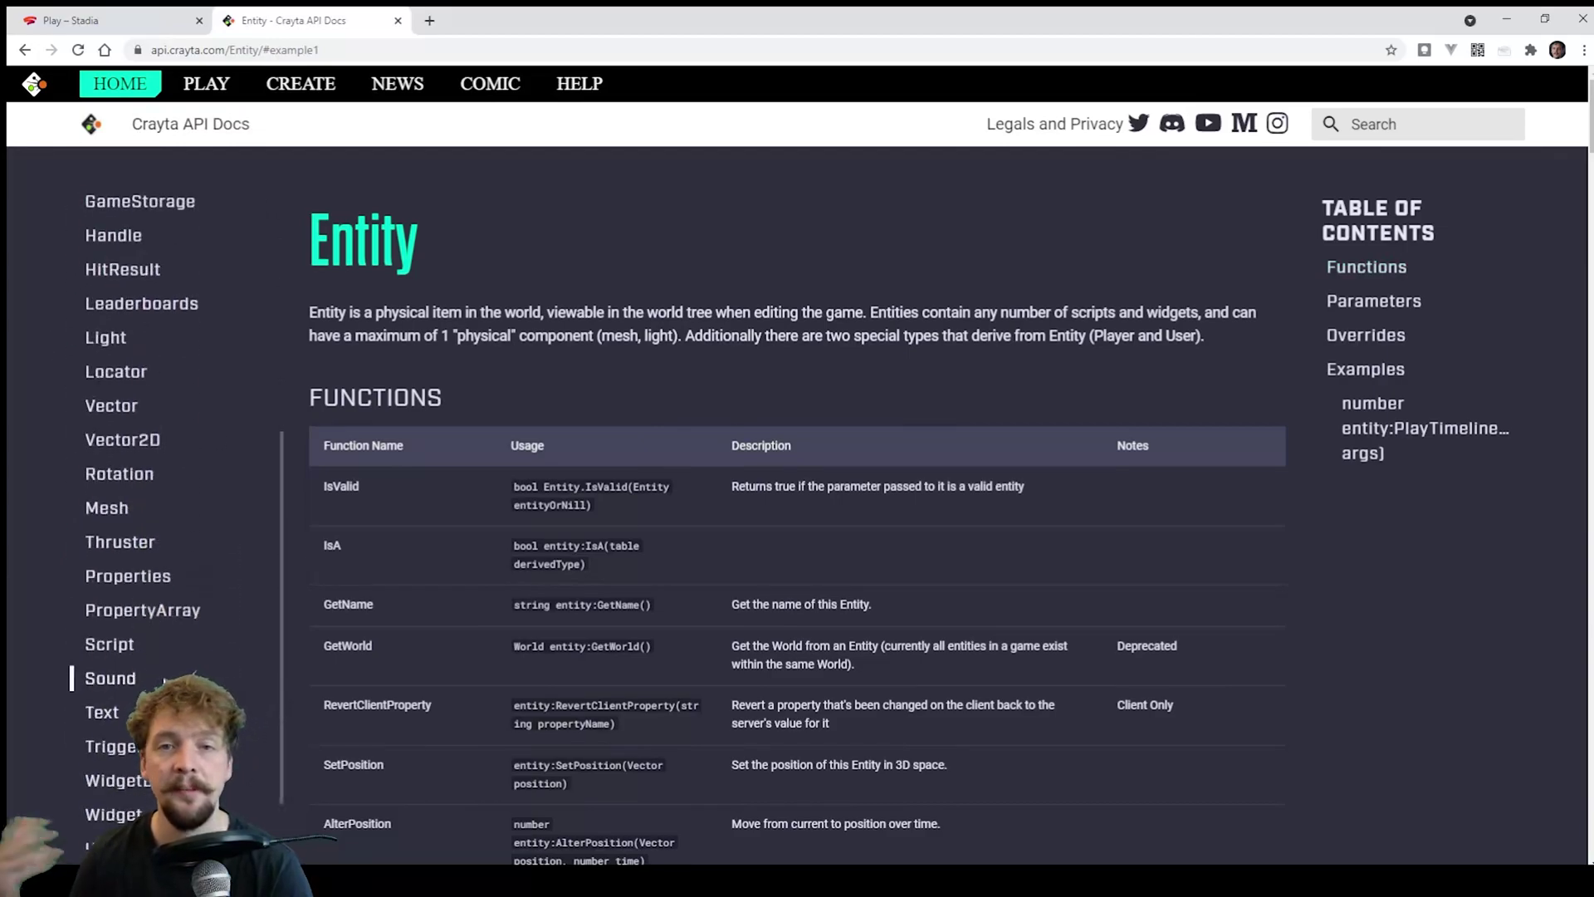
{"action": "scroll", "coordinate": [208, 655], "scroll_direction": "down", "scroll_amount": 2}
{"action": "scroll", "coordinate": [279, 614], "scroll_direction": "up", "scroll_amount": 1}
{"action": "scroll", "coordinate": [213, 357], "scroll_direction": "up", "scroll_amount": 3}
{"action": "scroll", "coordinate": [179, 373], "scroll_direction": "down", "scroll_amount": 4}
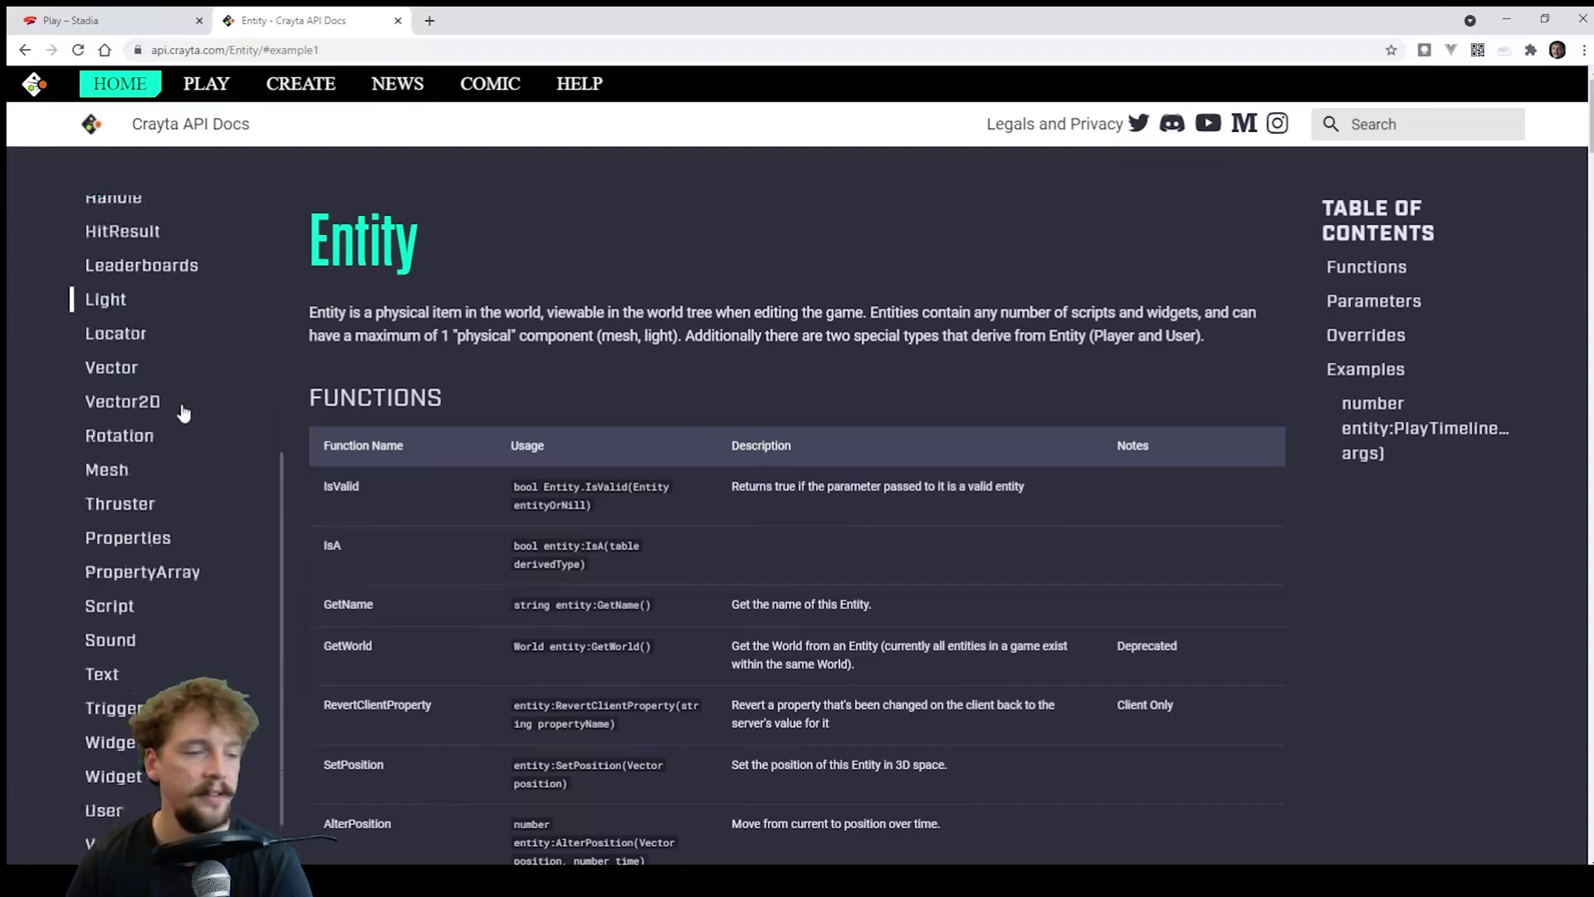
{"action": "scroll", "coordinate": [181, 422], "scroll_direction": "down", "scroll_amount": 1}
{"action": "left_click", "coordinate": [124, 409]}
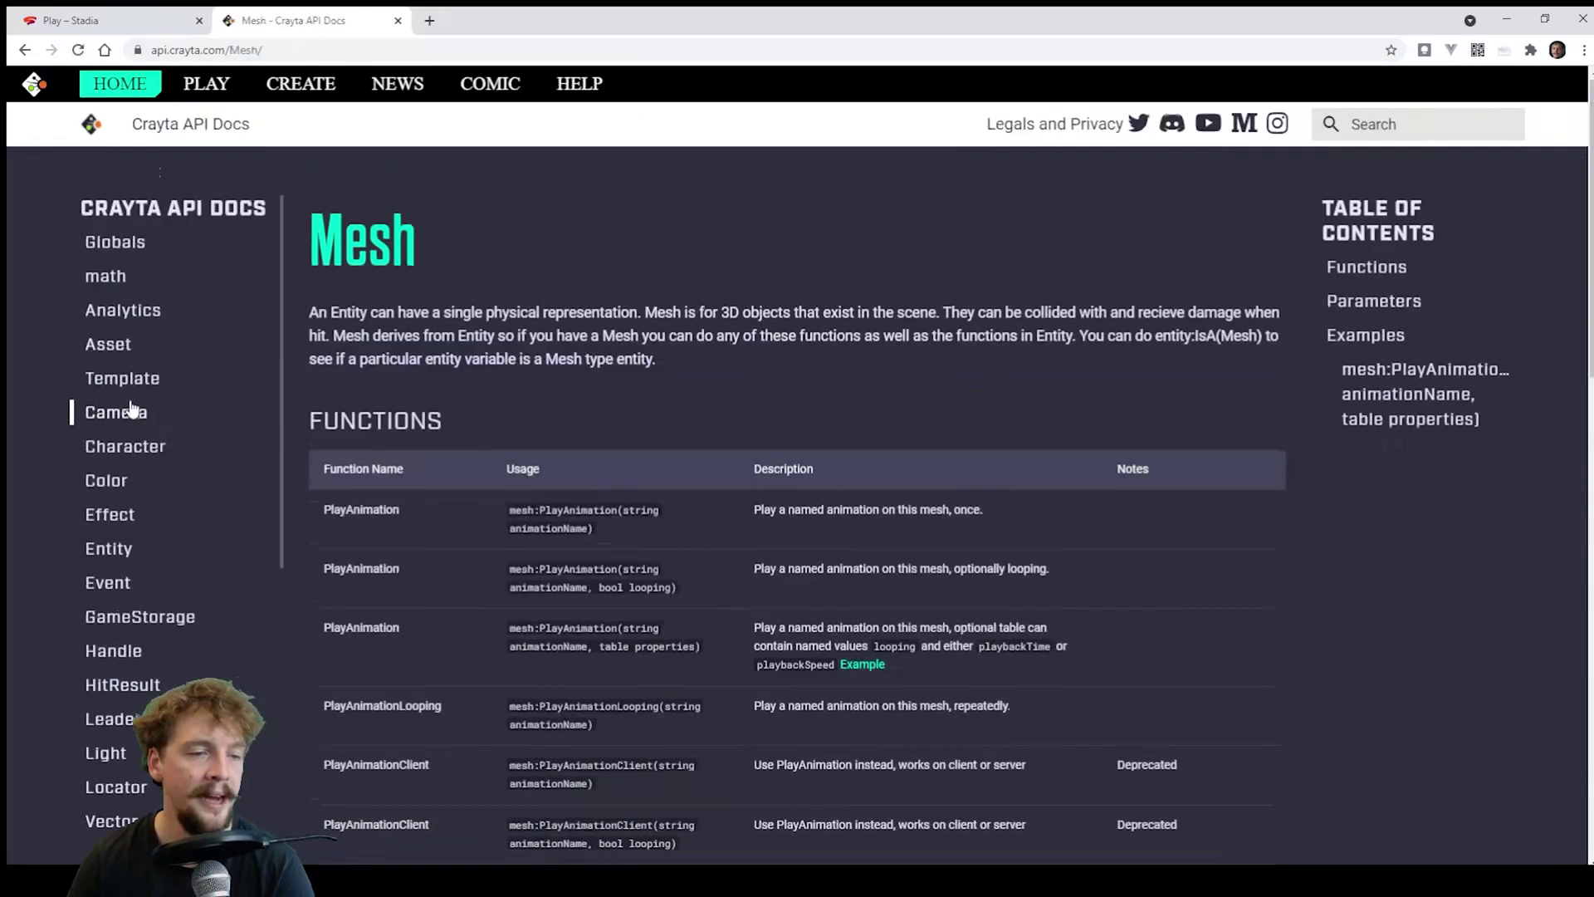
- Examine the playbackTime and playbackSpeed options of PlayAnimation and read the properties table in its code example
{"action": "scroll", "coordinate": [675, 459], "scroll_direction": "down", "scroll_amount": 3}
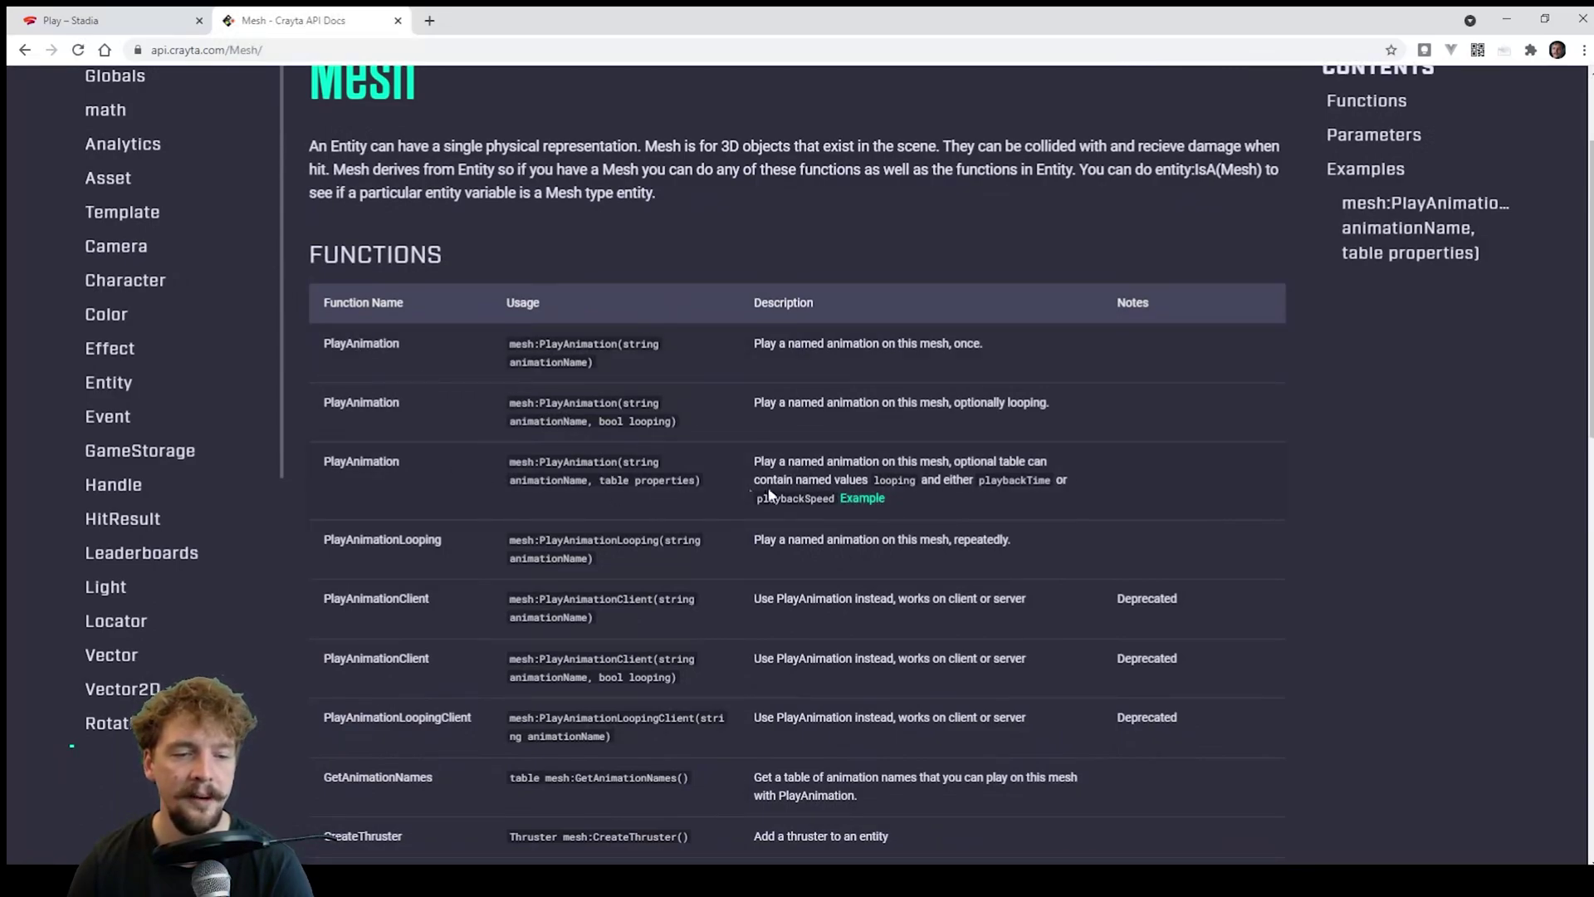
{"action": "double_click", "coordinate": [1002, 479]}
{"action": "double_click", "coordinate": [767, 497]}
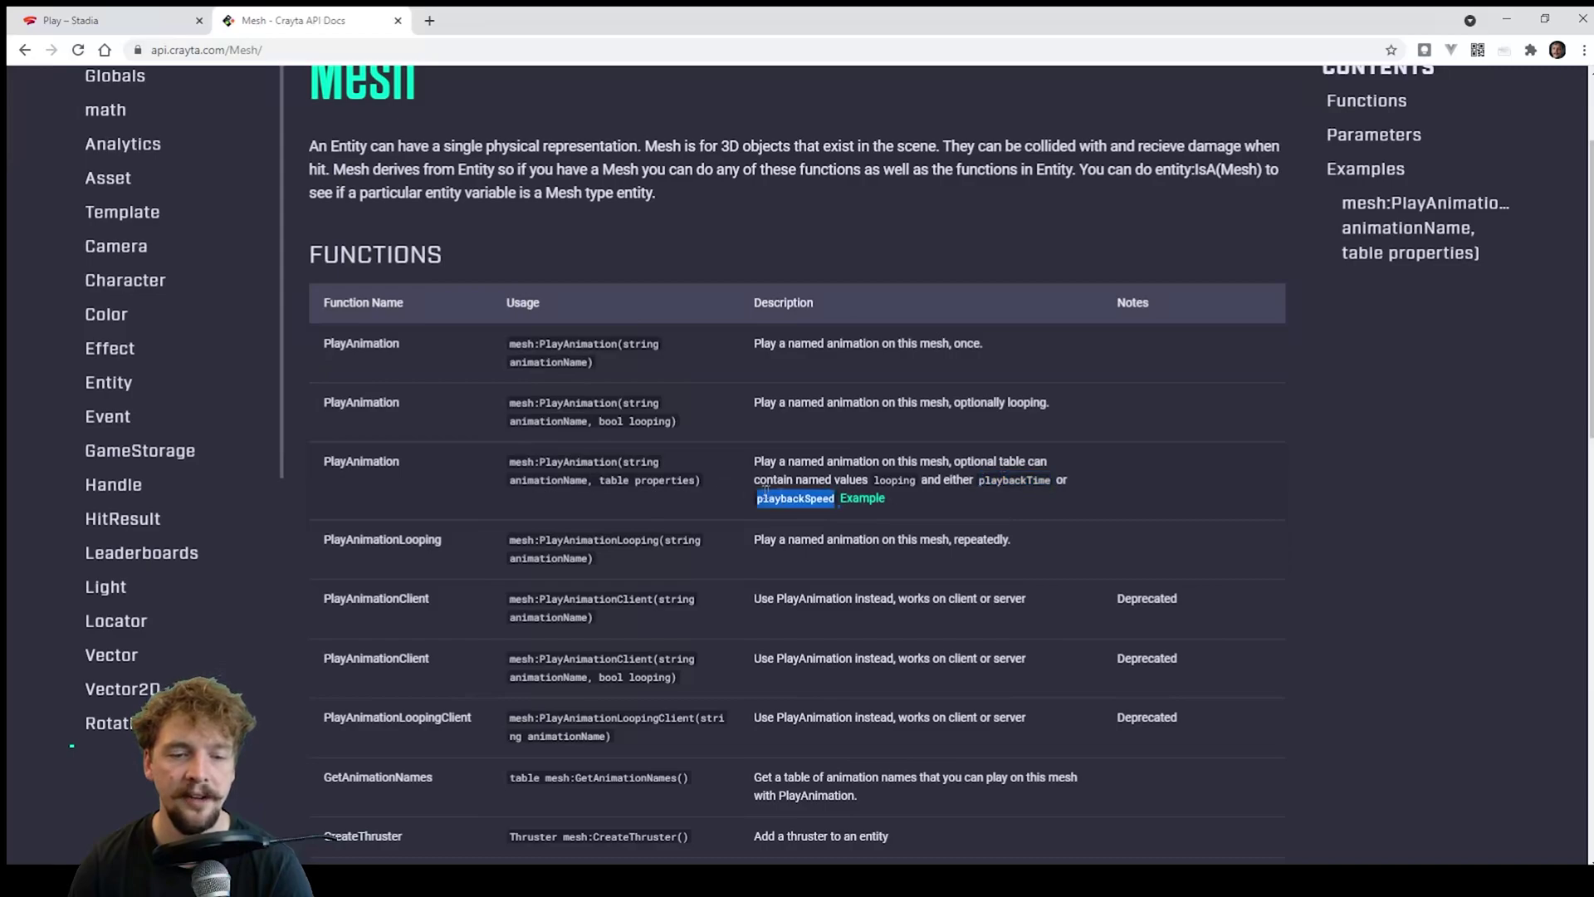
{"action": "left_click", "coordinate": [863, 499]}
{"action": "left_click_drag", "start_coordinate": [955, 702], "coordinate": [322, 699]}
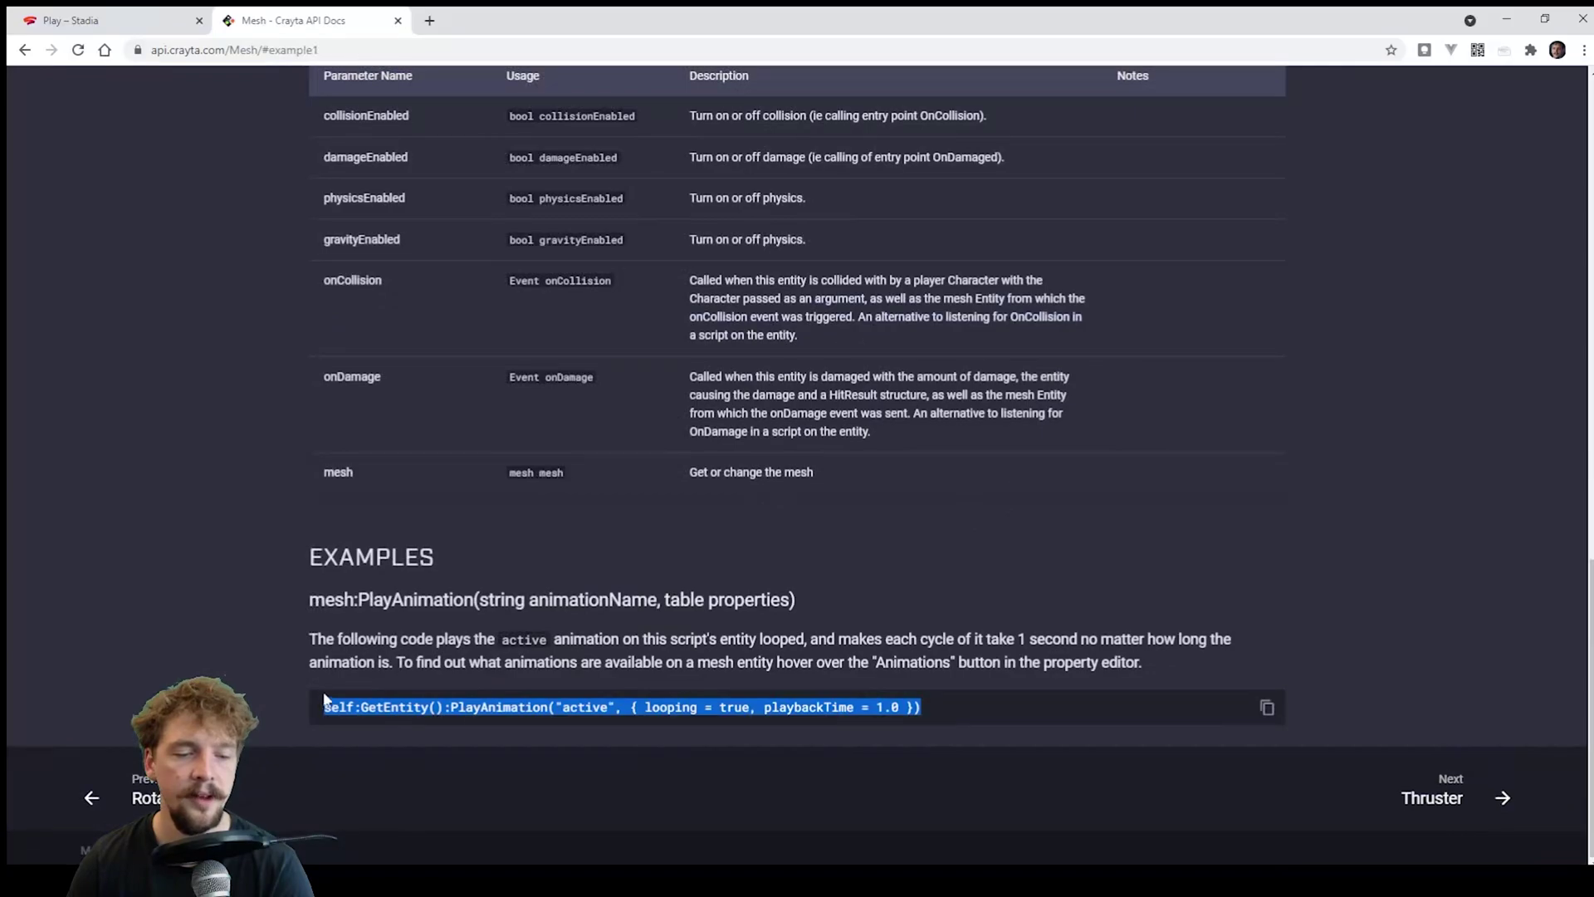
{"action": "left_click", "coordinate": [887, 714]}
{"action": "left_click_drag", "start_coordinate": [915, 706], "coordinate": [637, 704]}
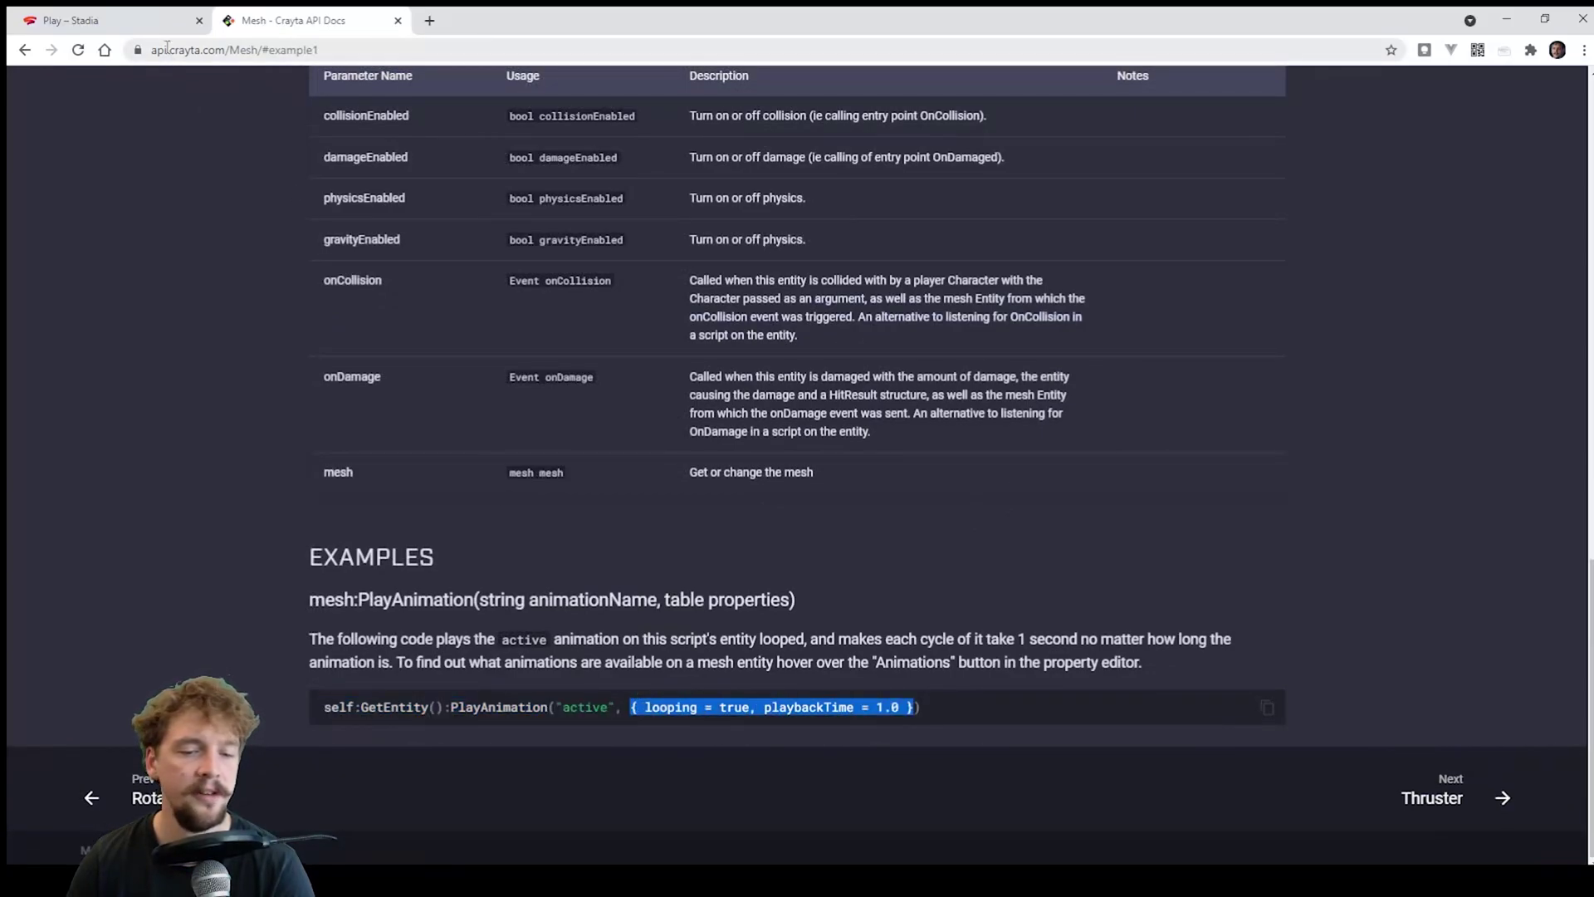
- Switch back to Crayta, complete the PlayAnimation call with { looping = true, playbackTime = 1.0 }, and save ActiveAnimationScript
{"action": "left_click", "coordinate": [123, 25]}
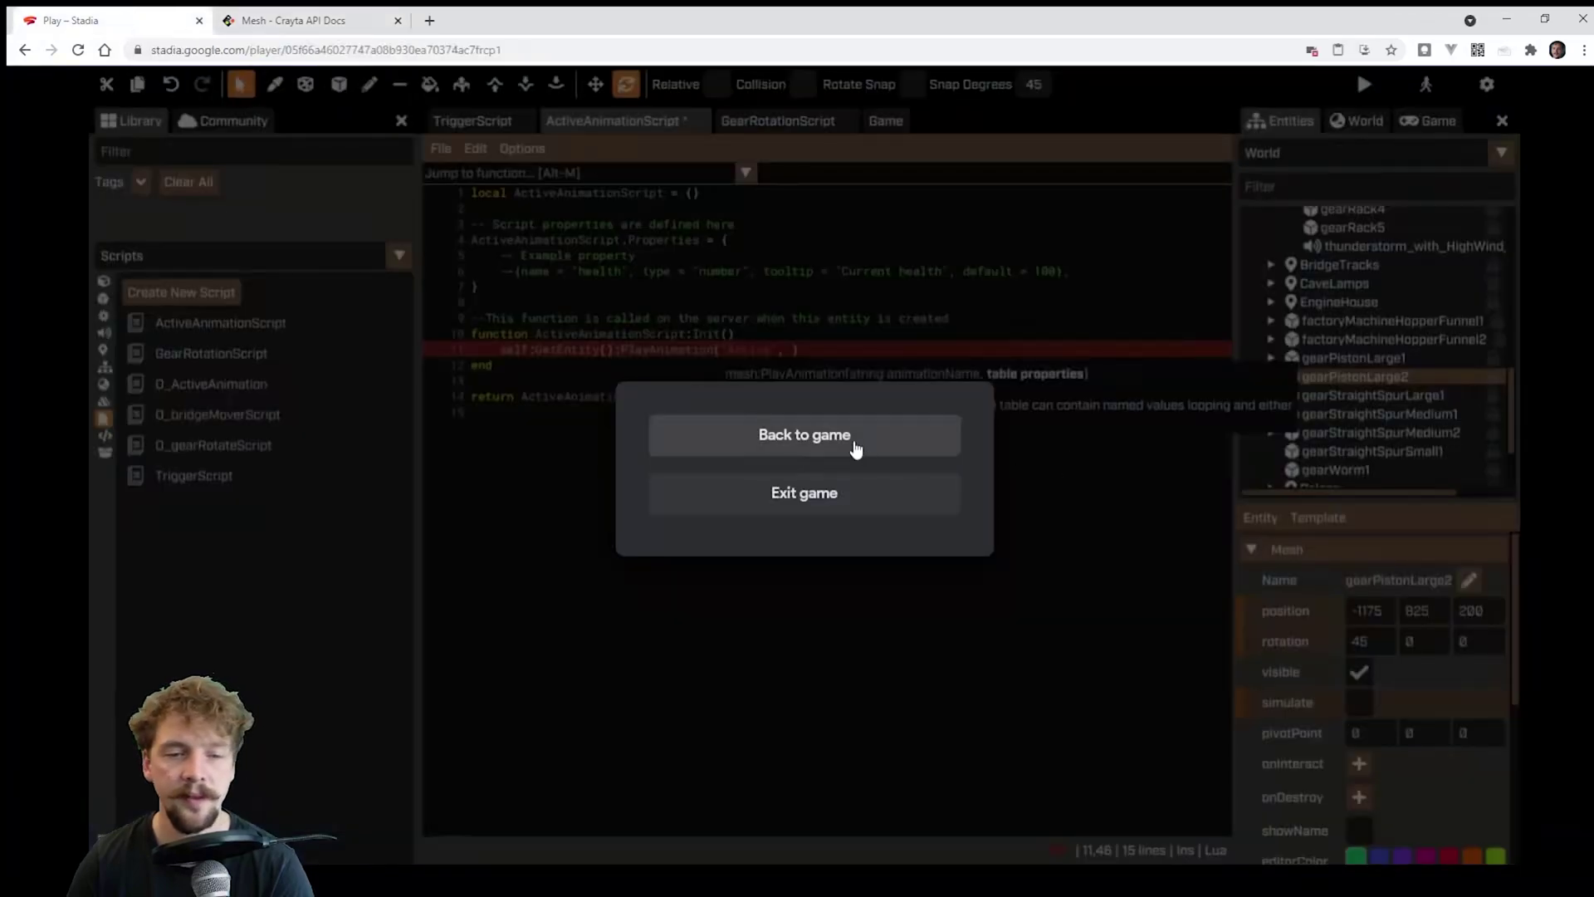
{"action": "left_click", "coordinate": [854, 445]}
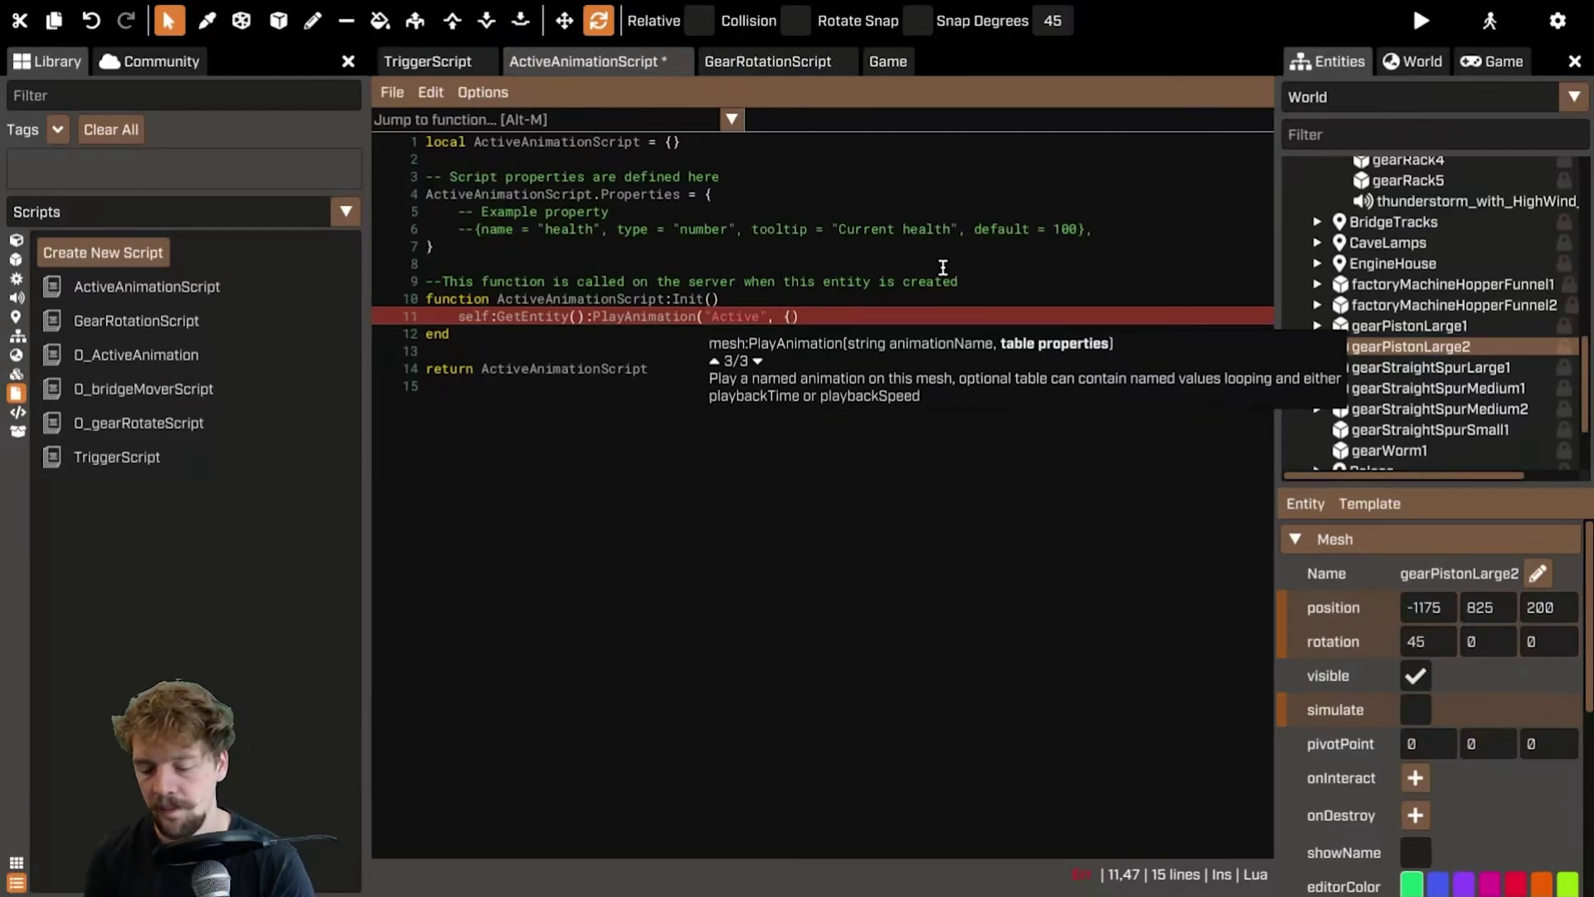
{"action": "type", "text": "looping = "}
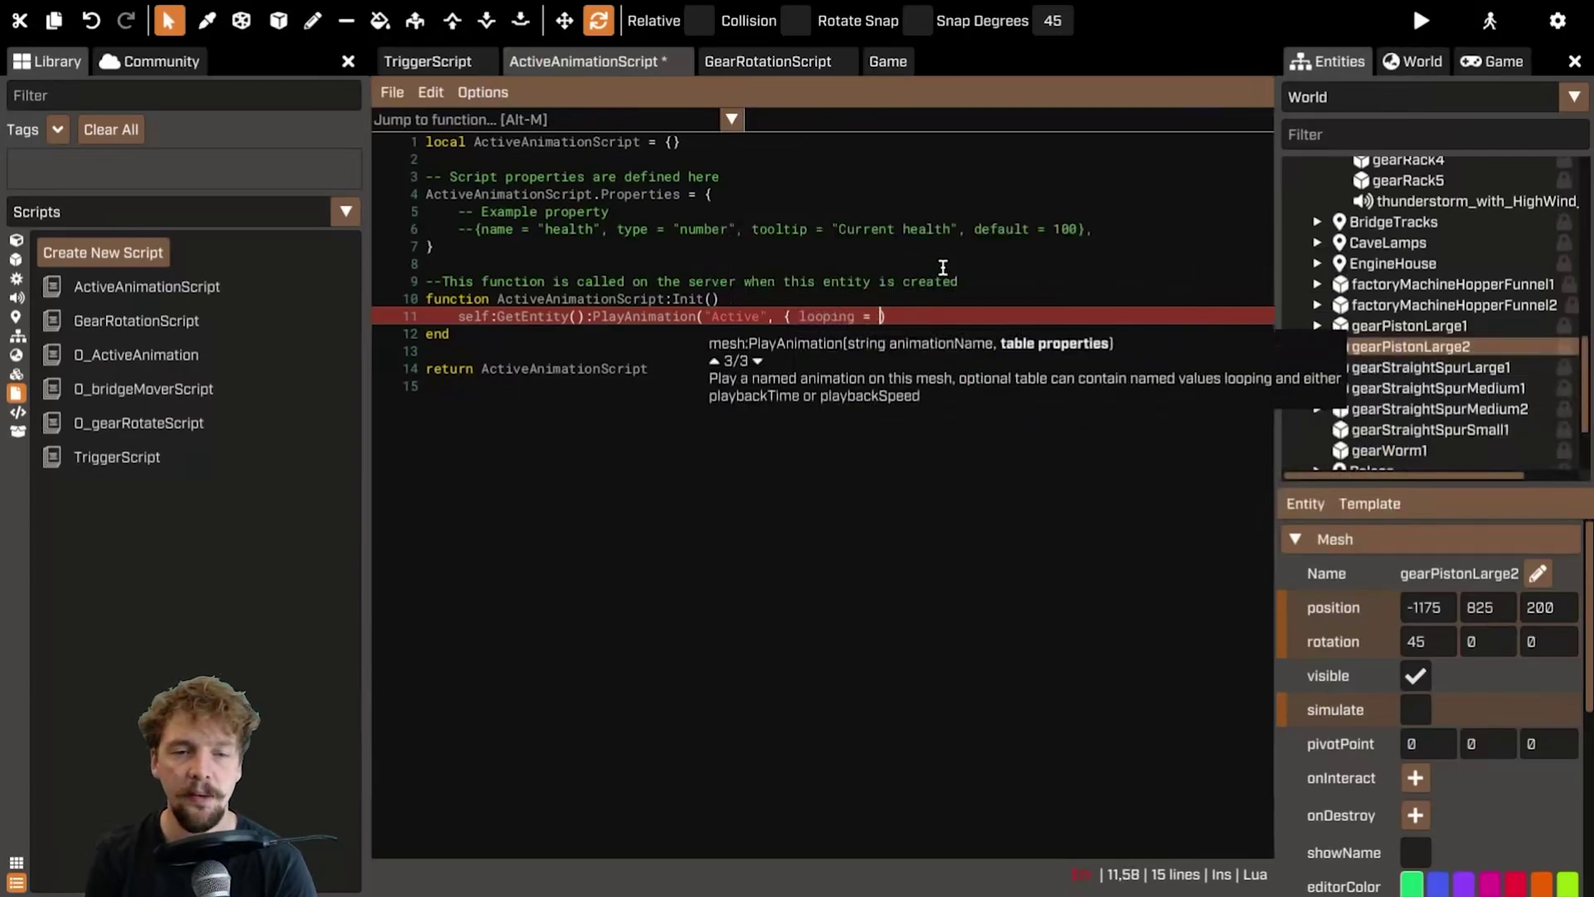
{"action": "type", "text": "true, playbackTime"}
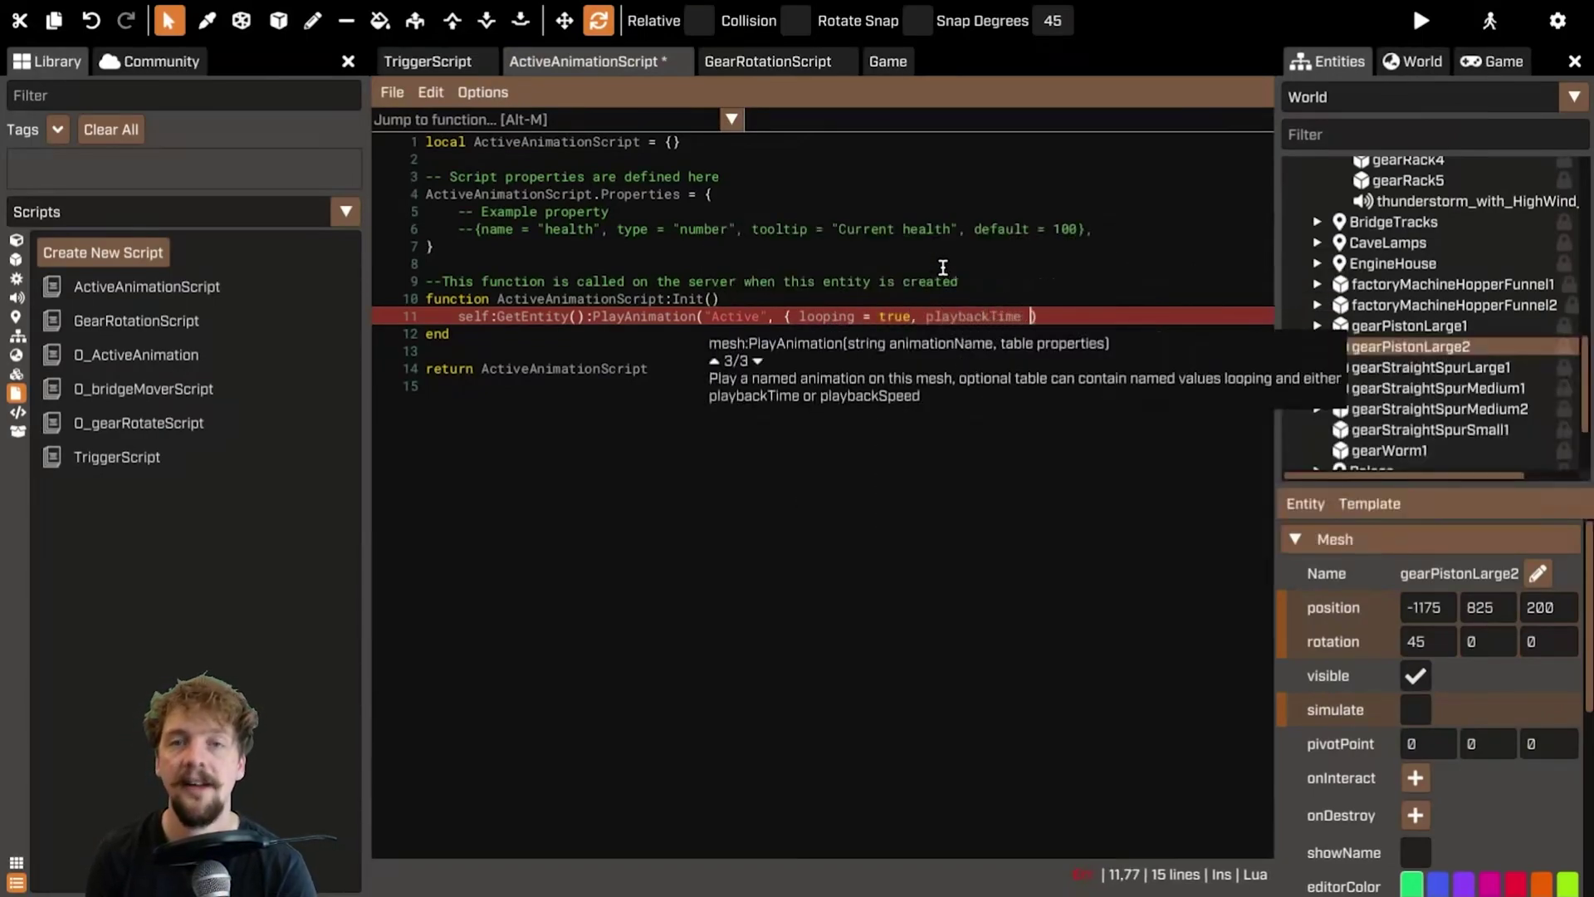
{"action": "type", "text": " = 1.0 }"}
{"action": "key", "text": "ctrl+s"}
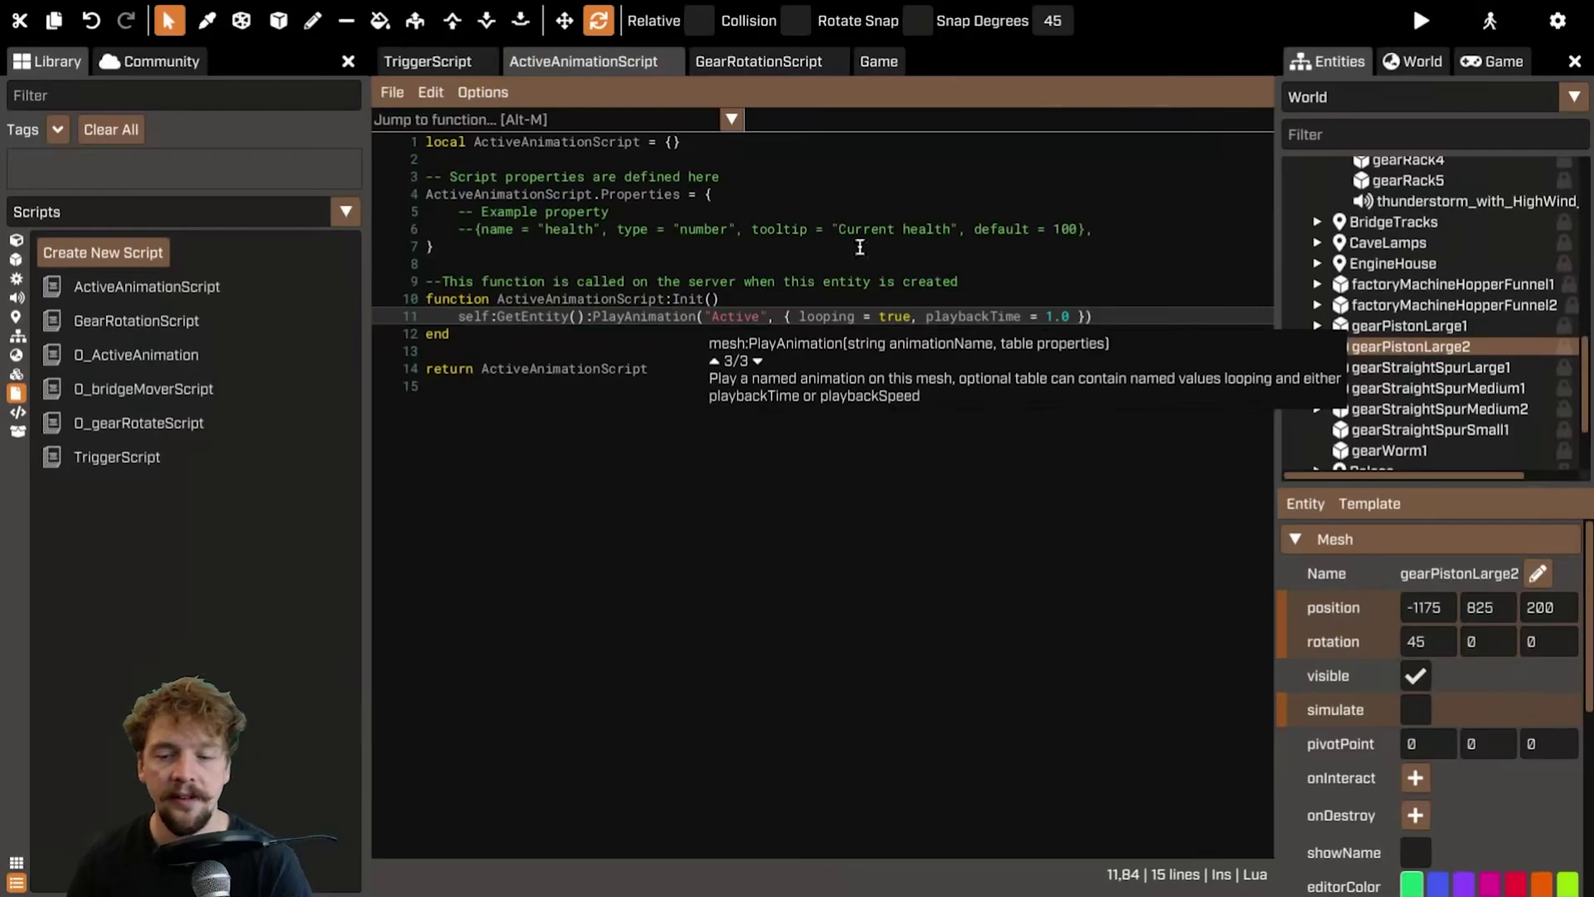
- Compare the playbackTime setting in ActiveAnimationScript with the second keyframe's time in GearRotationScript
{"action": "left_click_drag", "start_coordinate": [1077, 314], "coordinate": [926, 321]}
{"action": "left_click", "coordinate": [775, 58]}
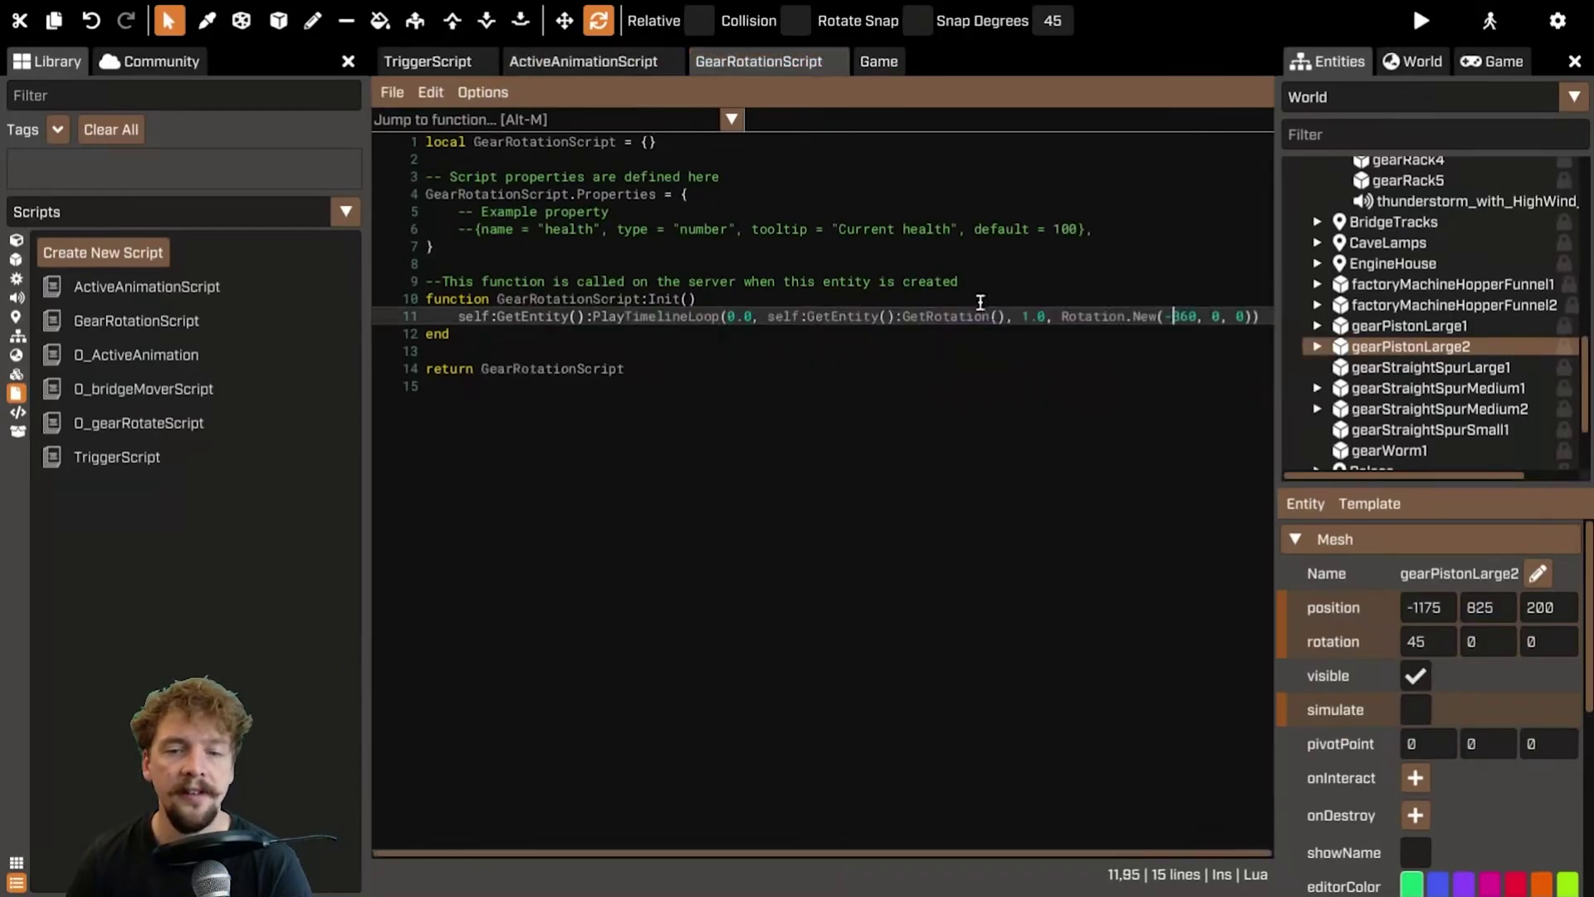
{"action": "left_click_drag", "start_coordinate": [1053, 317], "coordinate": [1033, 328]}
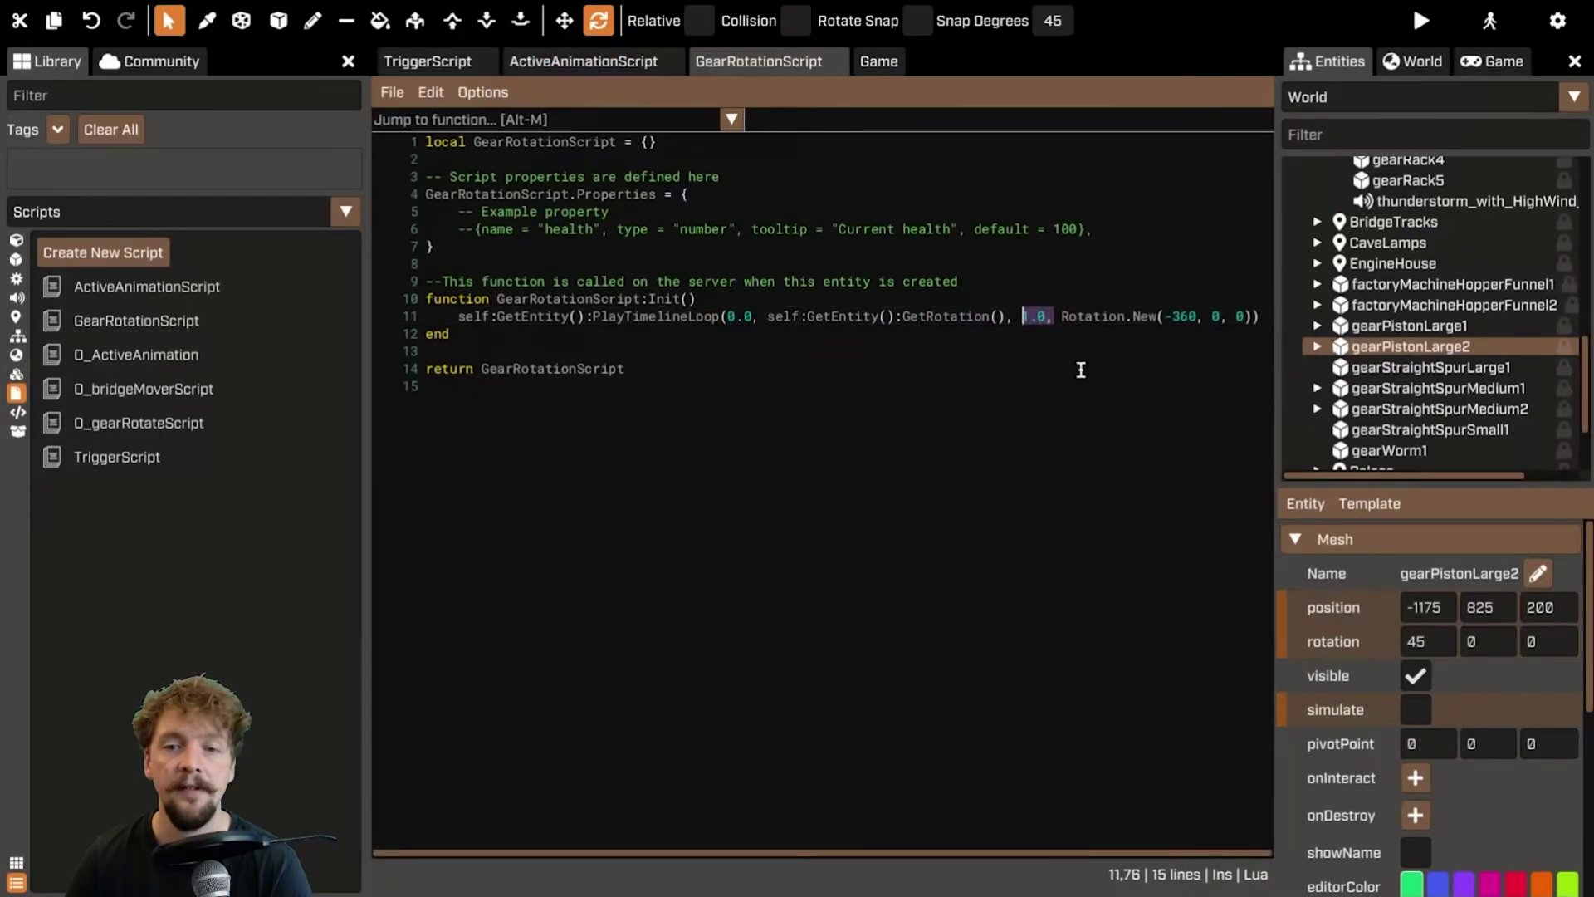
{"action": "left_click", "coordinate": [623, 63]}
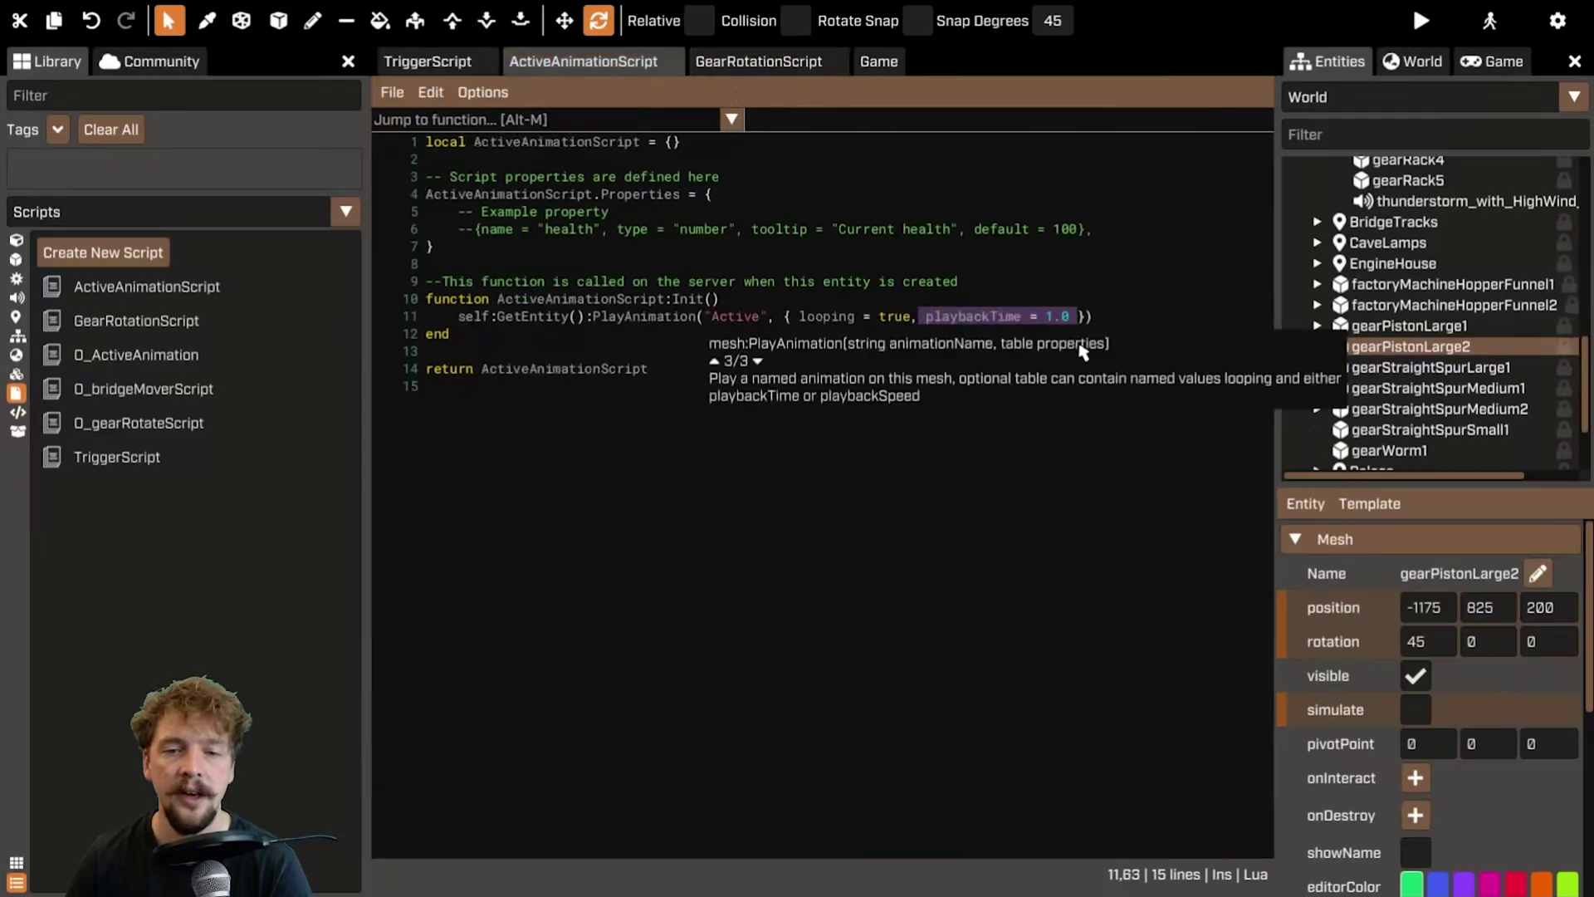
- Return from the scripts to the Game view and turn on simulate for gearPistonLarge2 and gearPistonLarge1
{"action": "left_click", "coordinate": [767, 73]}
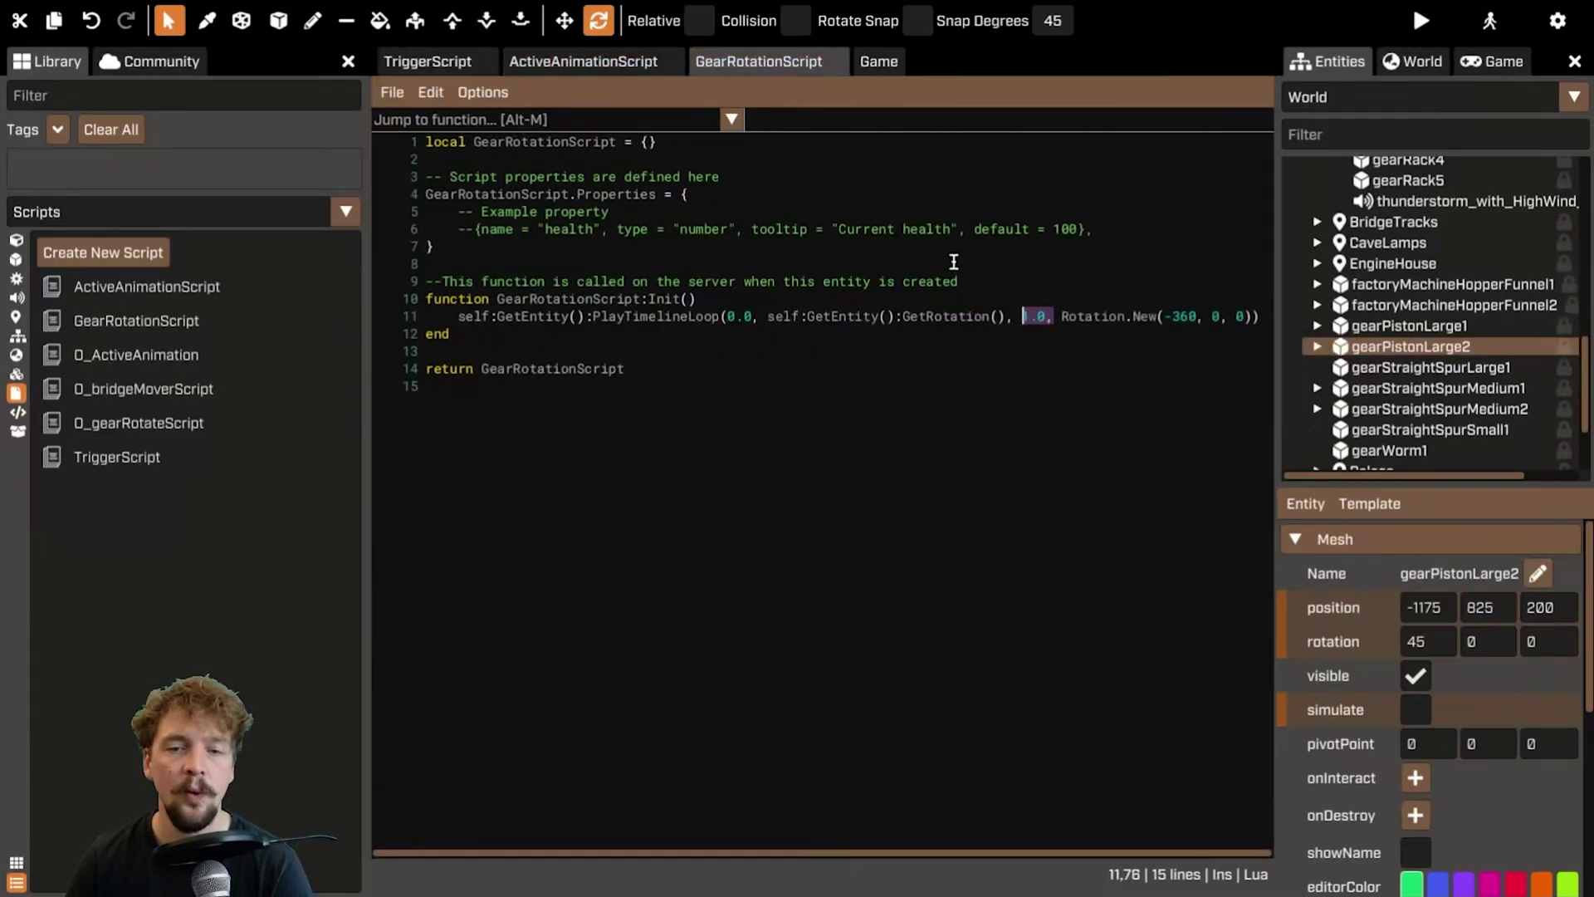
{"action": "left_click", "coordinate": [427, 66]}
{"action": "left_click", "coordinate": [583, 61]}
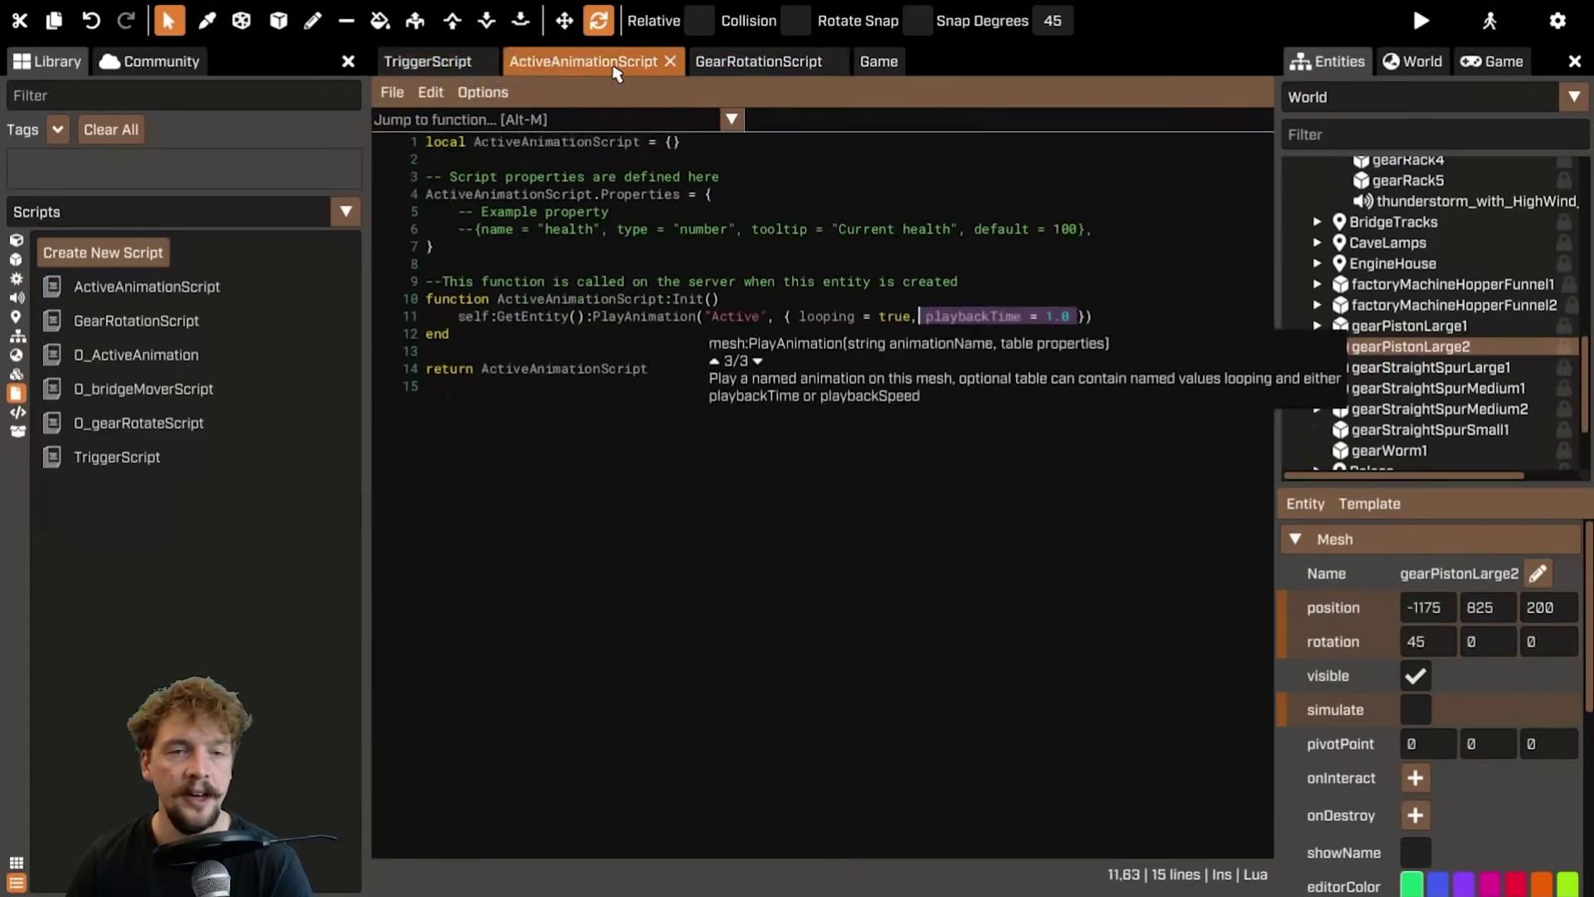
{"action": "left_click", "coordinate": [878, 61]}
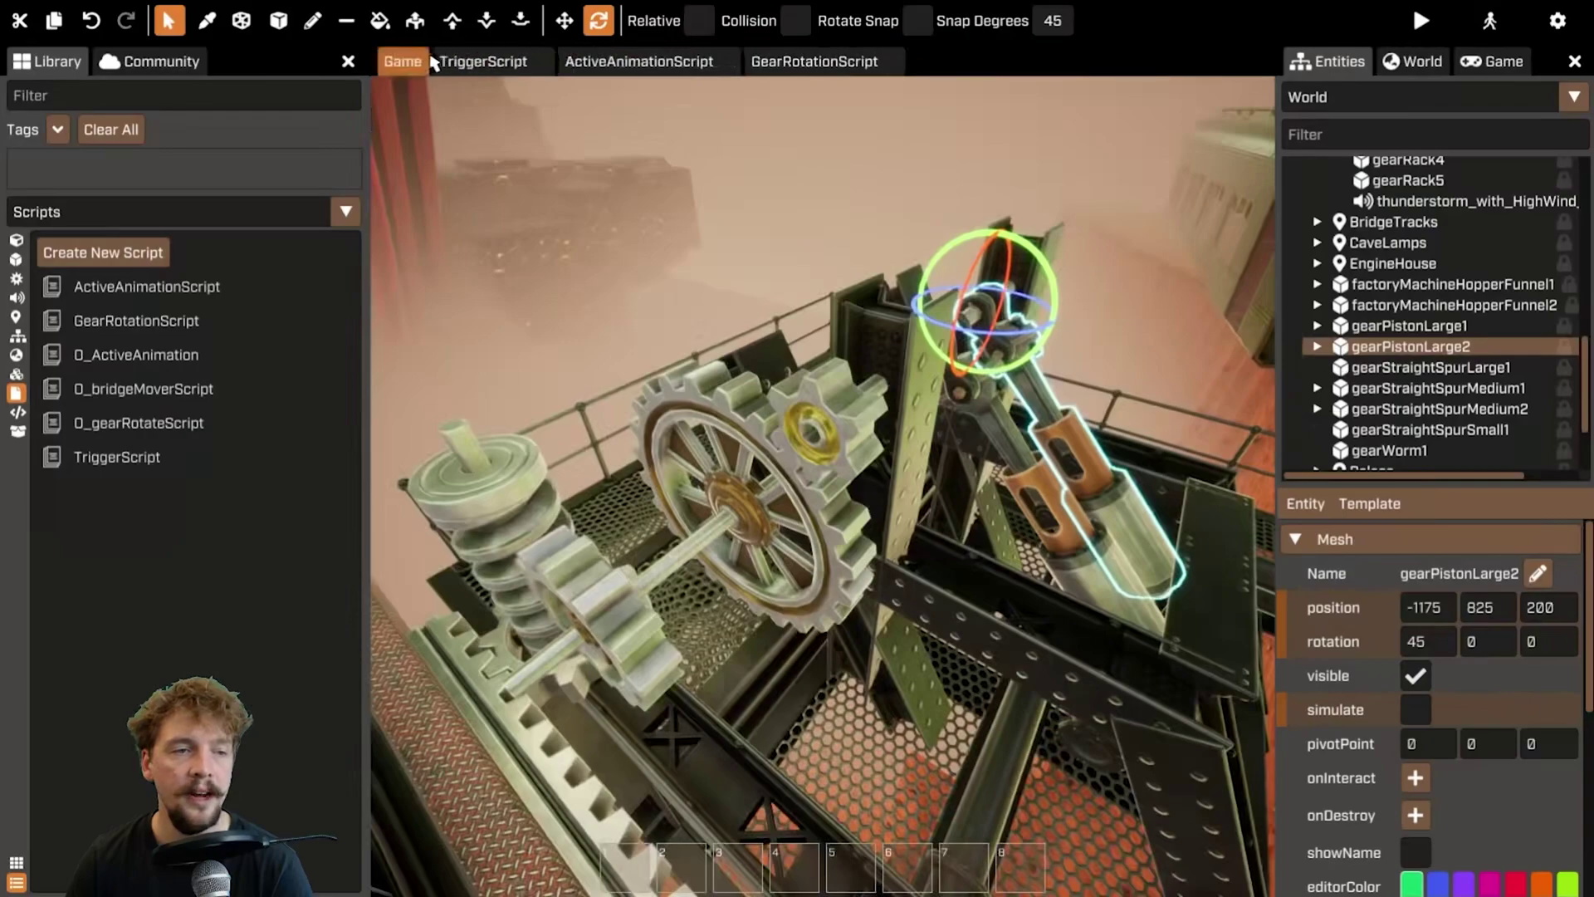
{"action": "left_click", "coordinate": [1415, 709]}
{"action": "key", "text": "Up"}
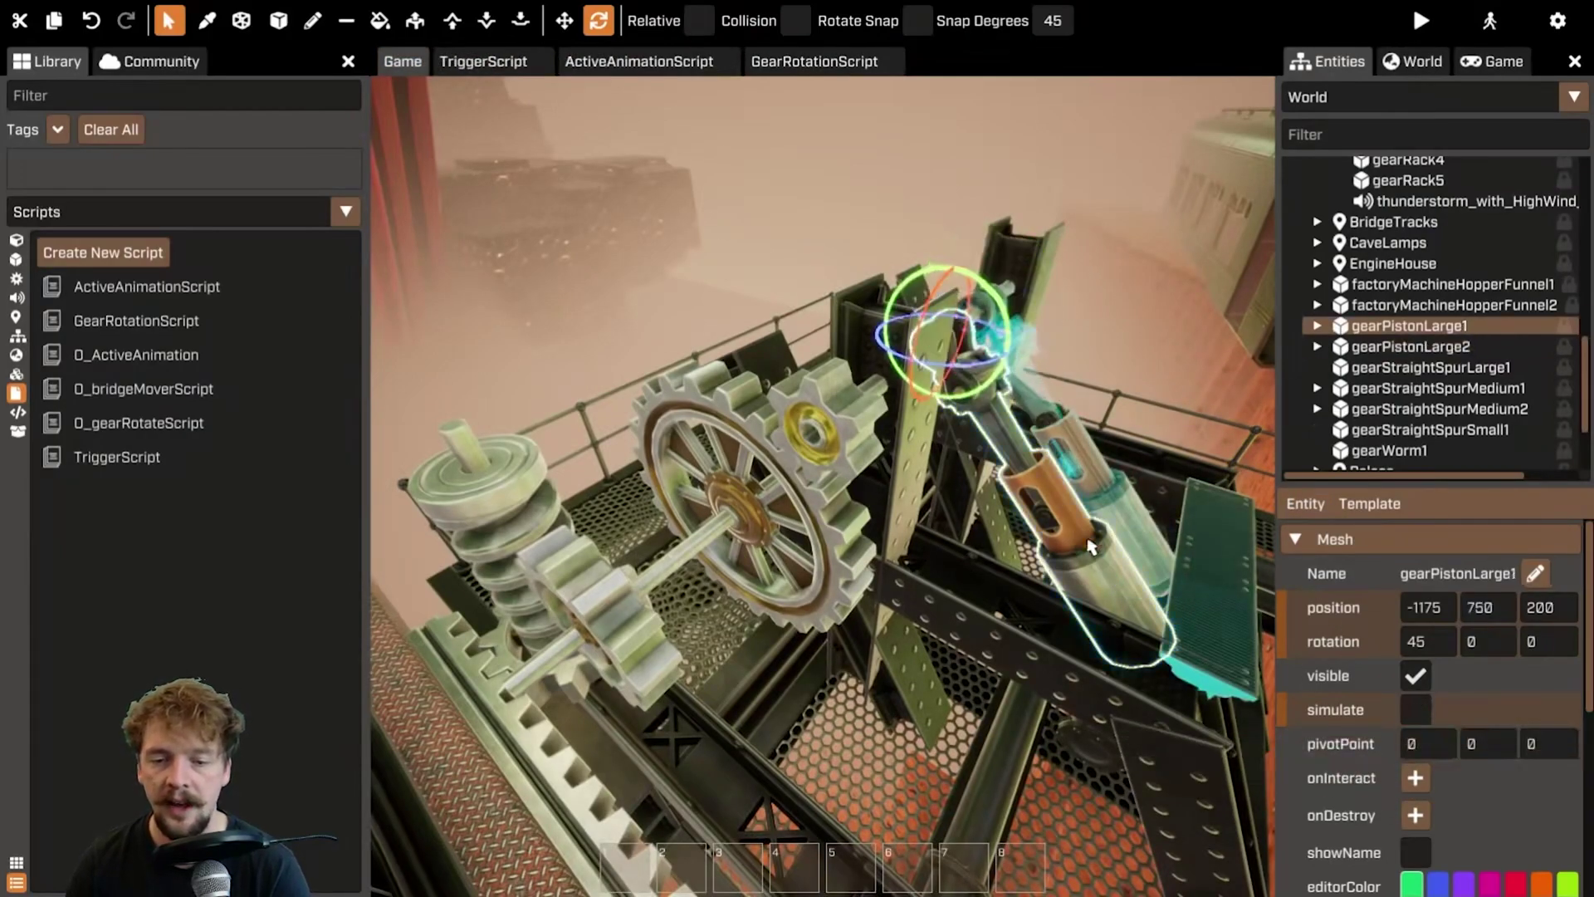
{"action": "left_click", "coordinate": [1423, 715]}
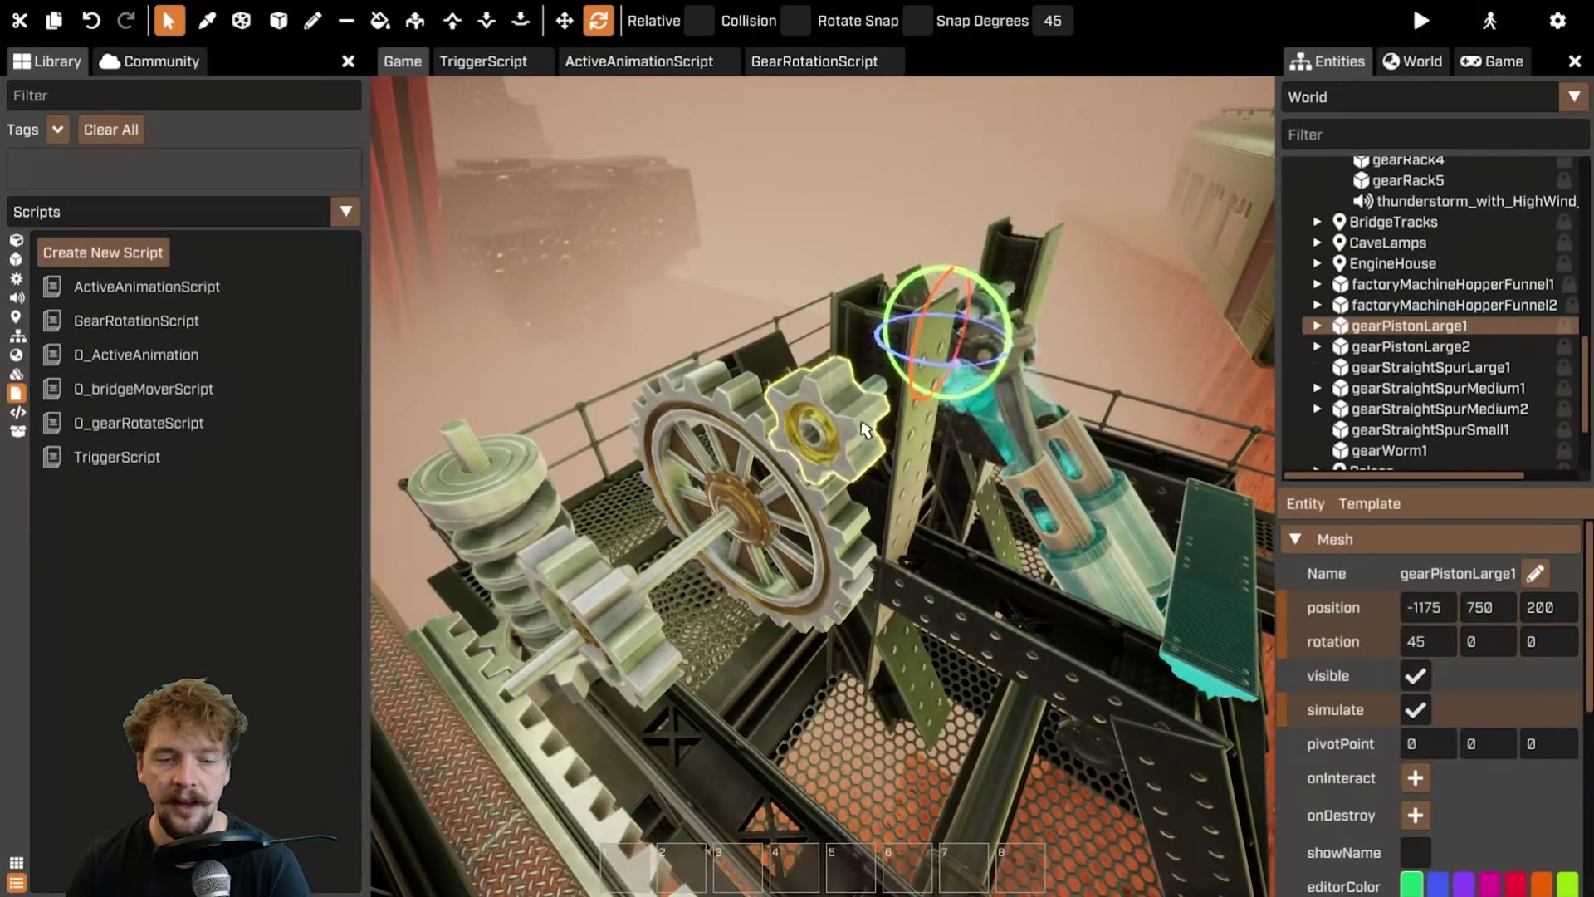
- Turn on simulate for gearStraightSpurSmall1 to preview its rotation alongside the pistons
{"action": "key", "text": "Down"}
{"action": "key", "text": "Down"}
{"action": "key", "text": "Down"}
{"action": "key", "text": "Down"}
{"action": "key", "text": "Down"}
{"action": "scroll", "coordinate": [1415, 712], "scroll_direction": "down", "scroll_amount": 4}
{"action": "scroll", "coordinate": [1414, 712], "scroll_direction": "up", "scroll_amount": 4}
{"action": "left_click", "coordinate": [1415, 622]}
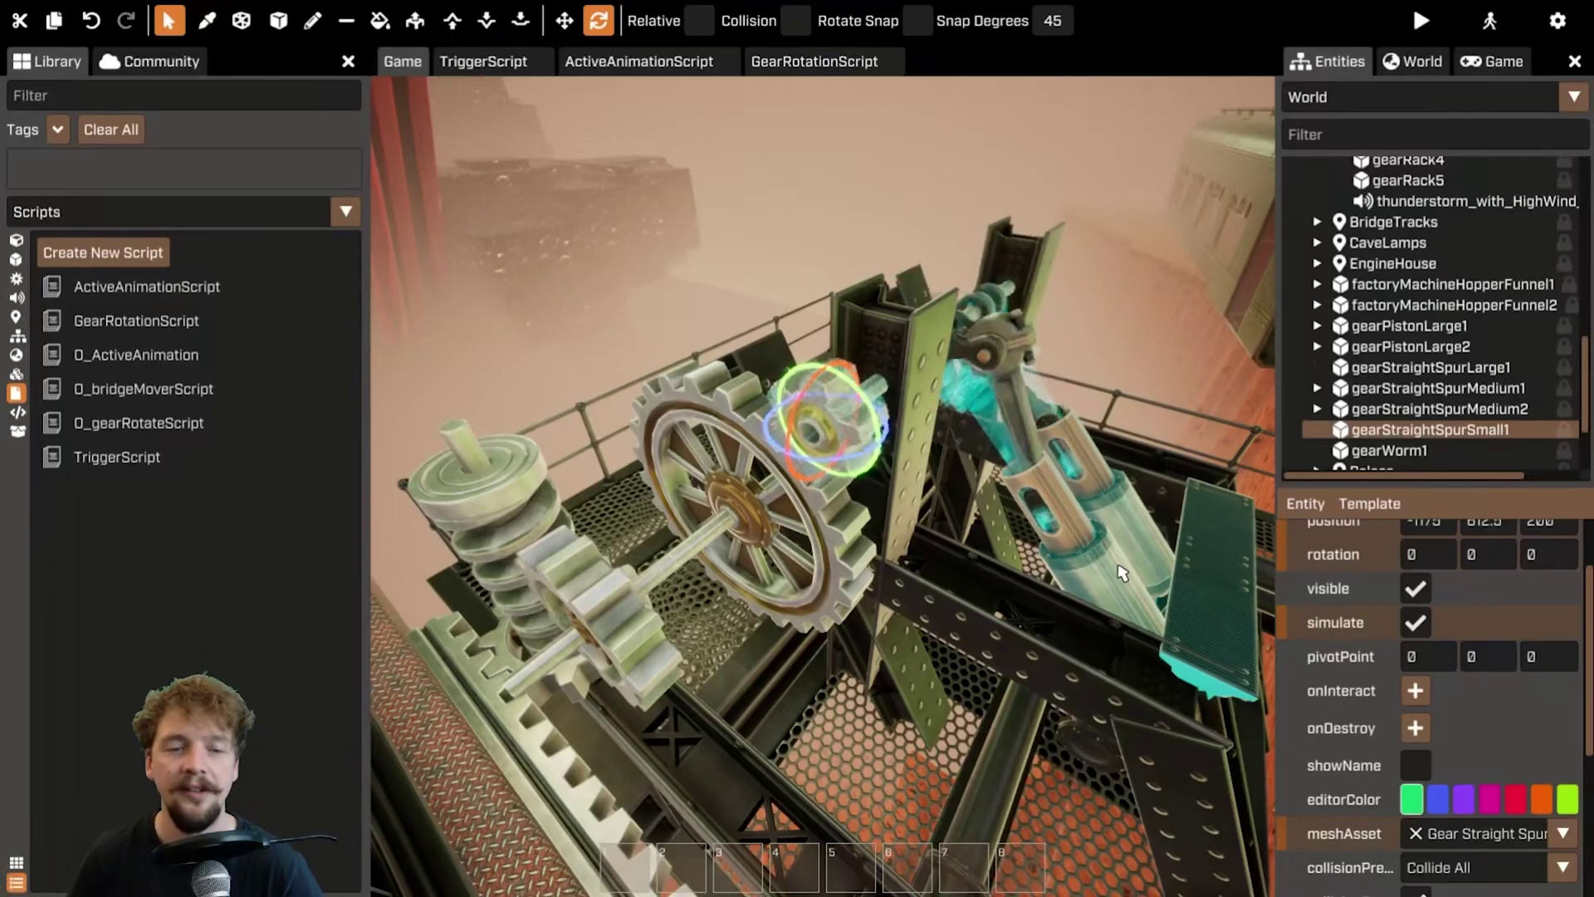
- Examine from several angles and close up how the teeth of gearStraightSpurSmall1 mesh with gearStraightSpurLarge1
{"action": "right_click_drag", "start_coordinate": [1121, 573], "coordinate": [911, 340]}
{"action": "left_click", "coordinate": [912, 342]}
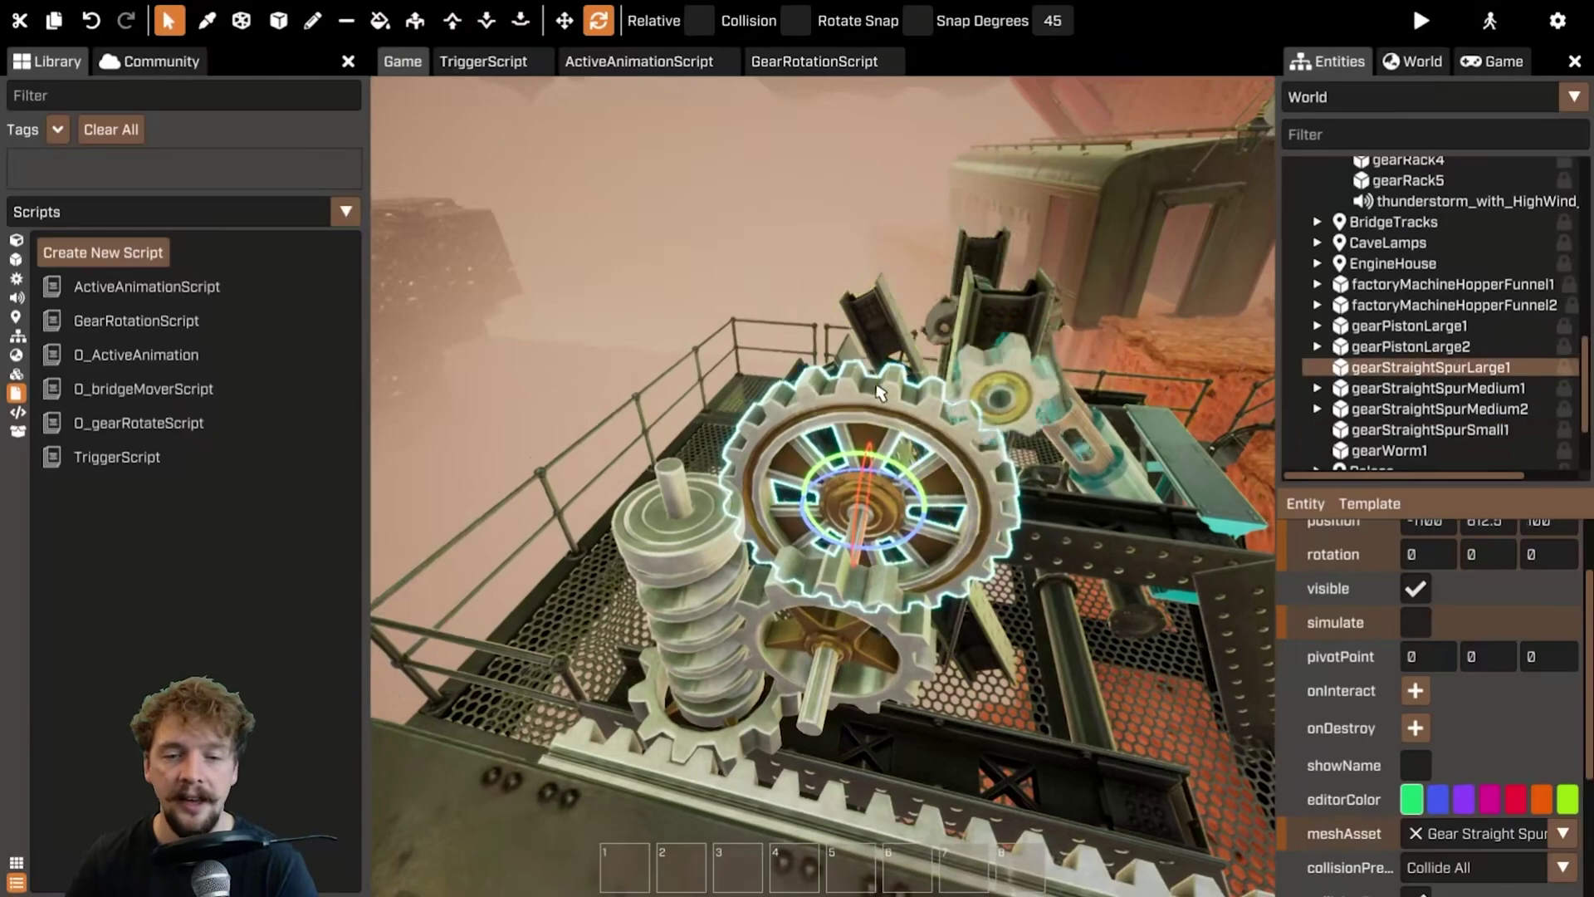
{"action": "left_click", "coordinate": [1020, 390]}
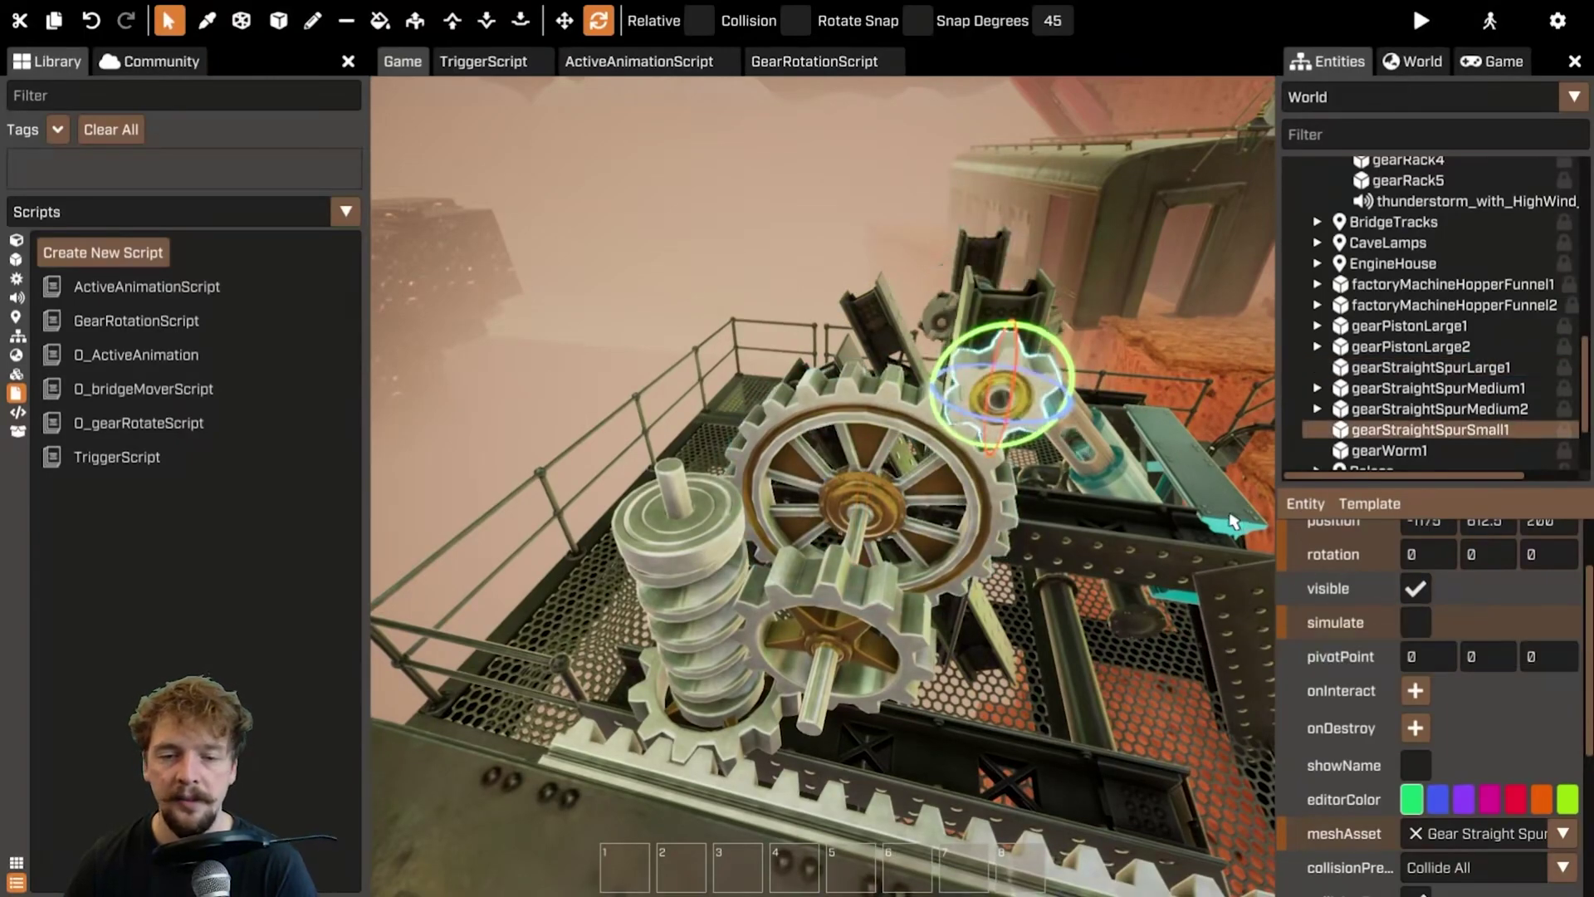
{"action": "key", "text": "f"}
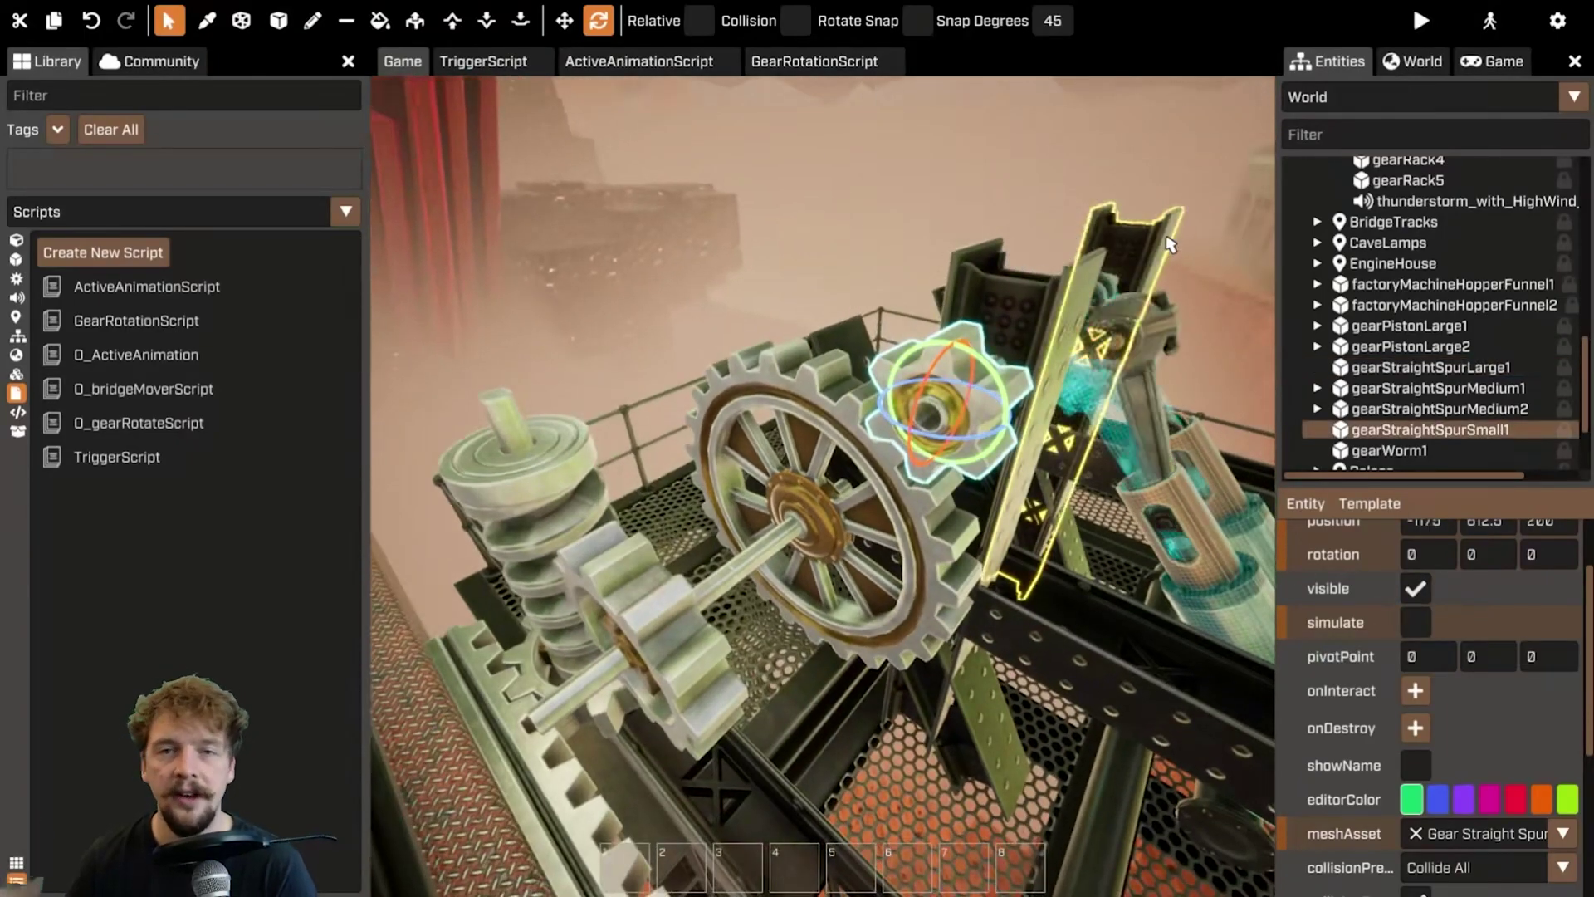
{"action": "left_click", "coordinate": [931, 415]}
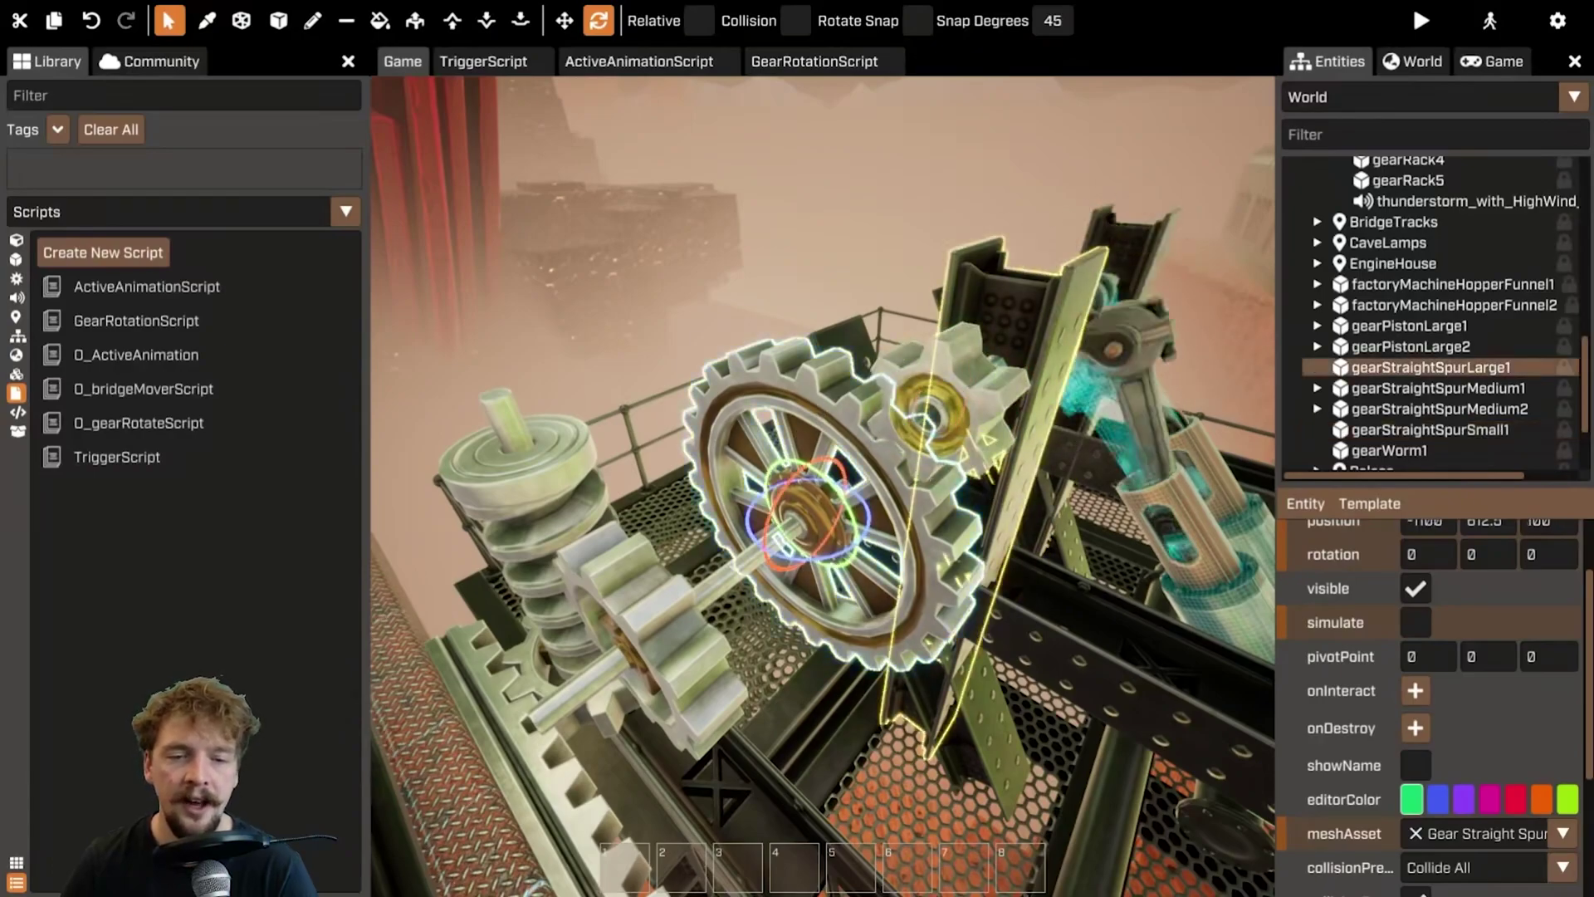
{"action": "key", "text": "f"}
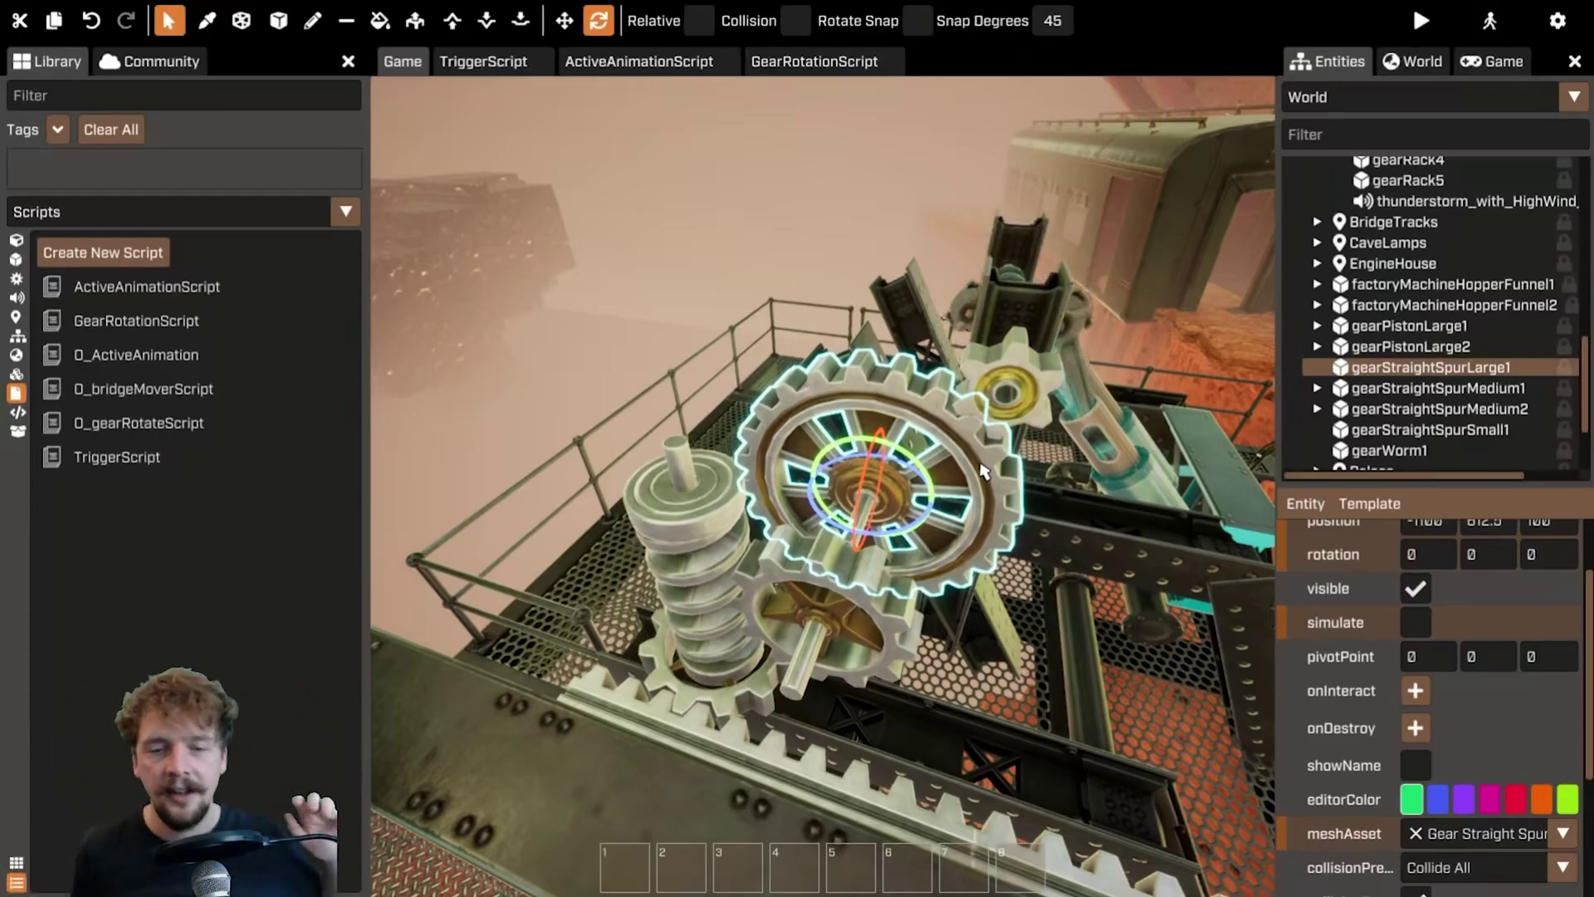
{"action": "left_click", "coordinate": [1022, 395]}
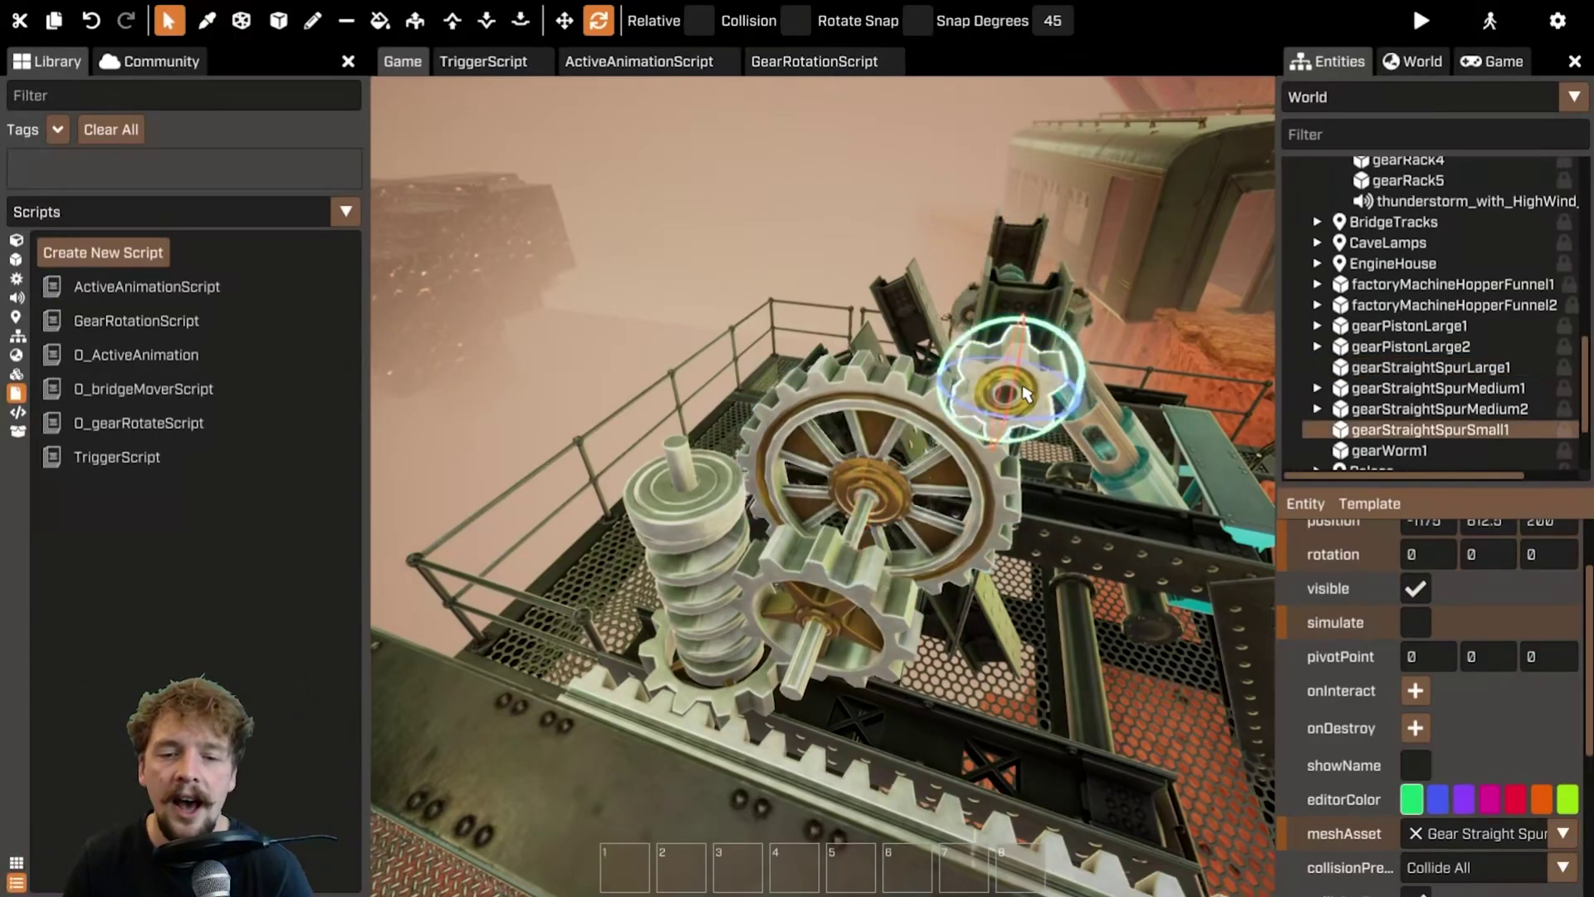
{"action": "key", "text": "w"}
{"action": "right_click_drag", "start_coordinate": [907, 385], "coordinate": [845, 443]}
{"action": "key", "text": "w"}
{"action": "key", "text": "s"}
{"action": "right_click_drag", "start_coordinate": [816, 284], "coordinate": [903, 383]}
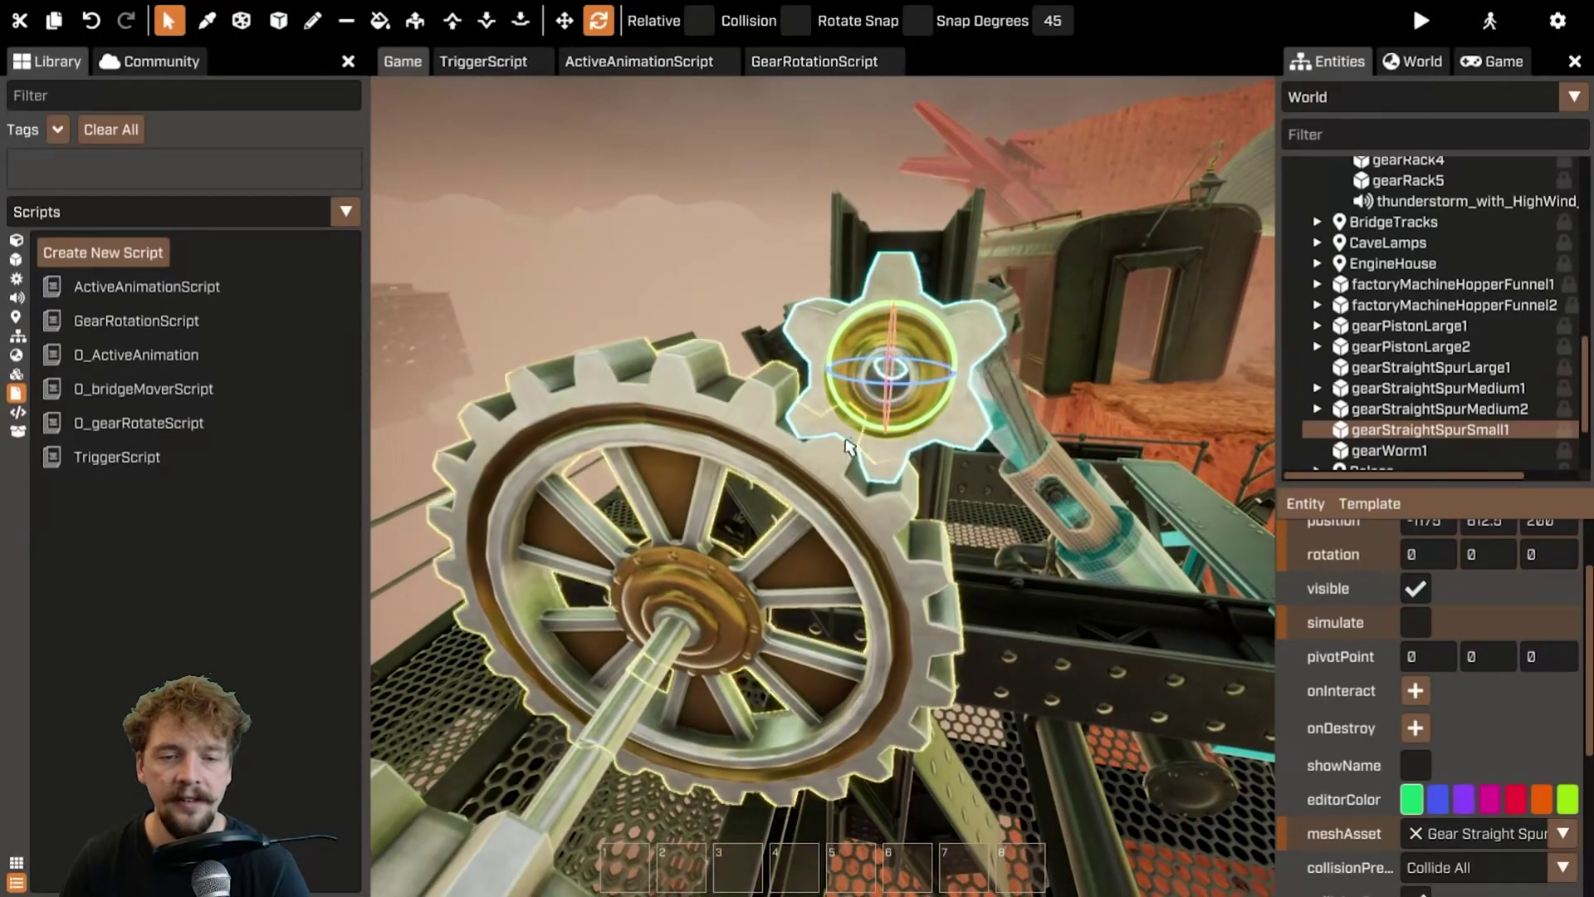
{"action": "left_click", "coordinate": [781, 555]}
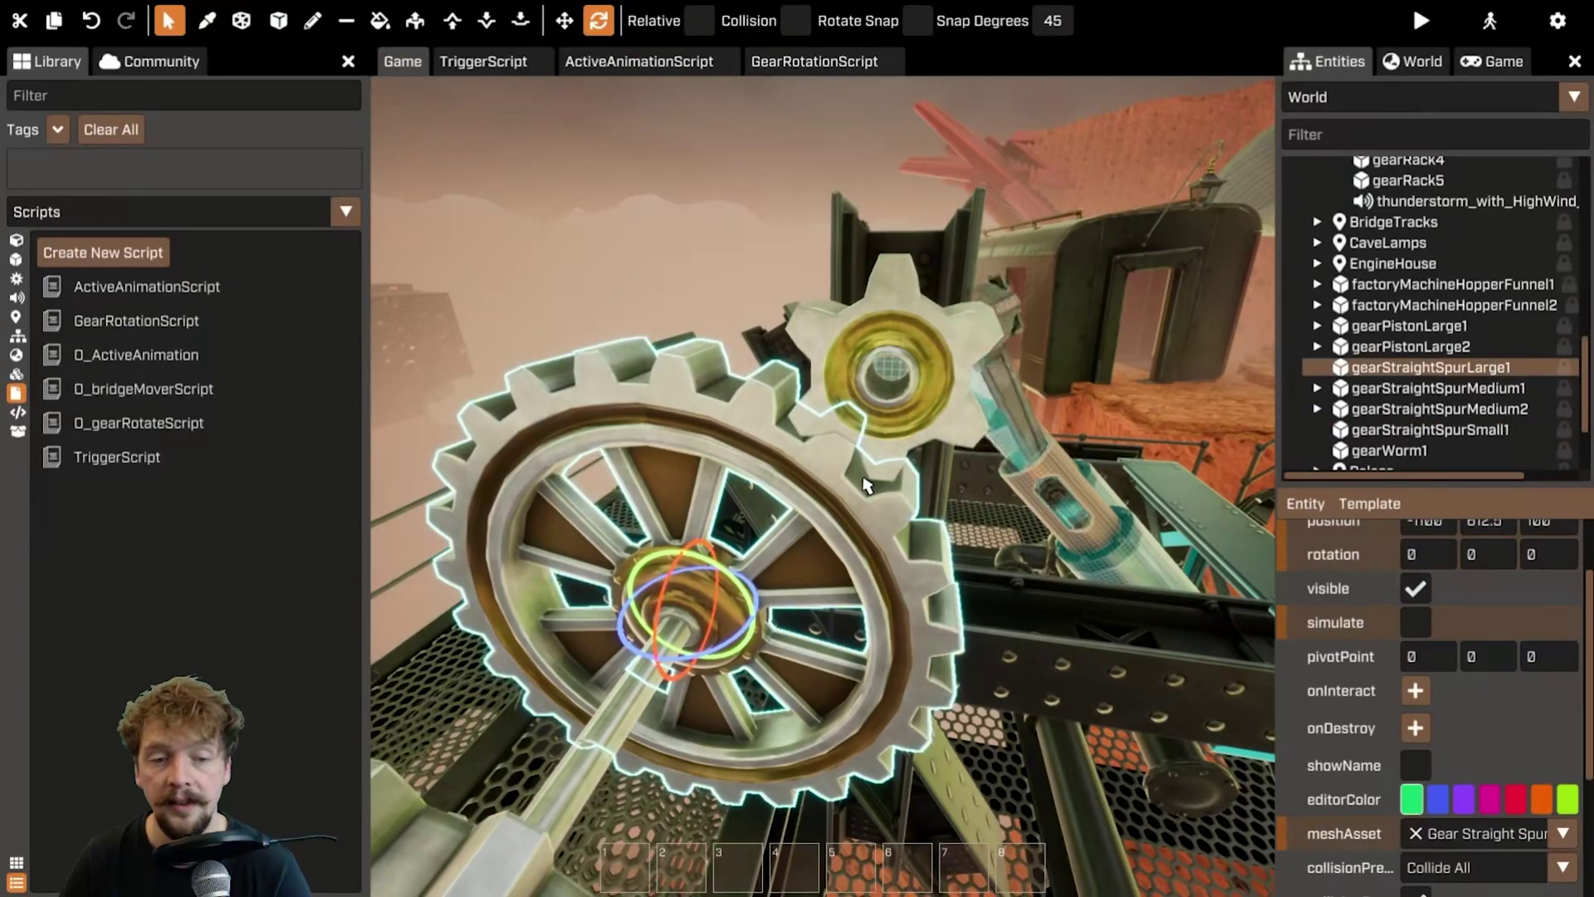
{"action": "left_click", "coordinate": [858, 467]}
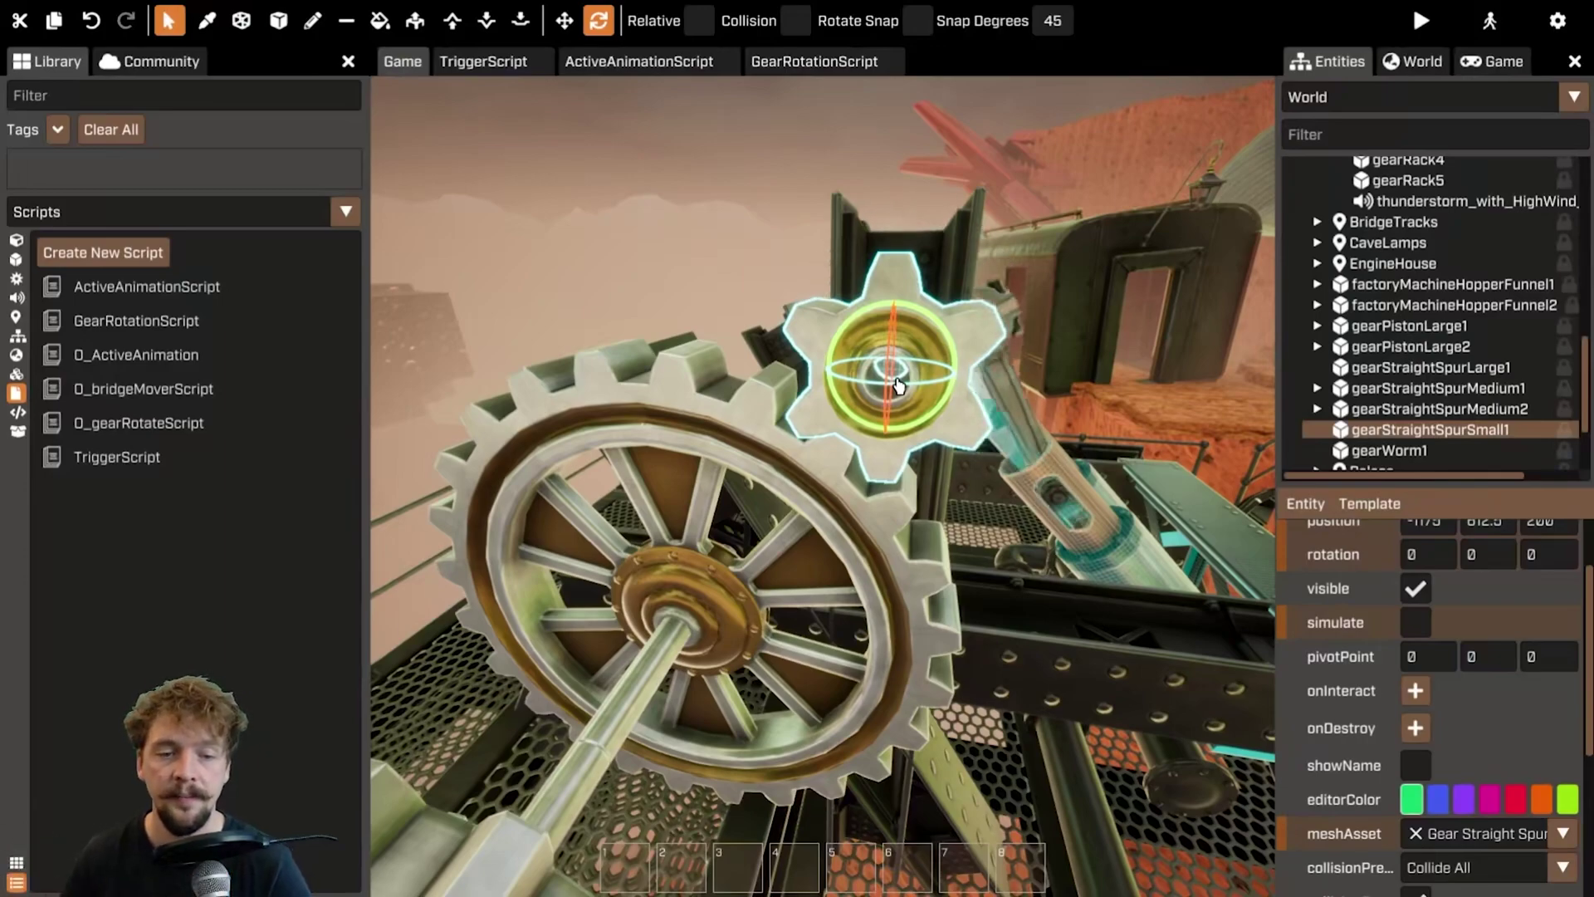
{"action": "left_click", "coordinate": [818, 501]}
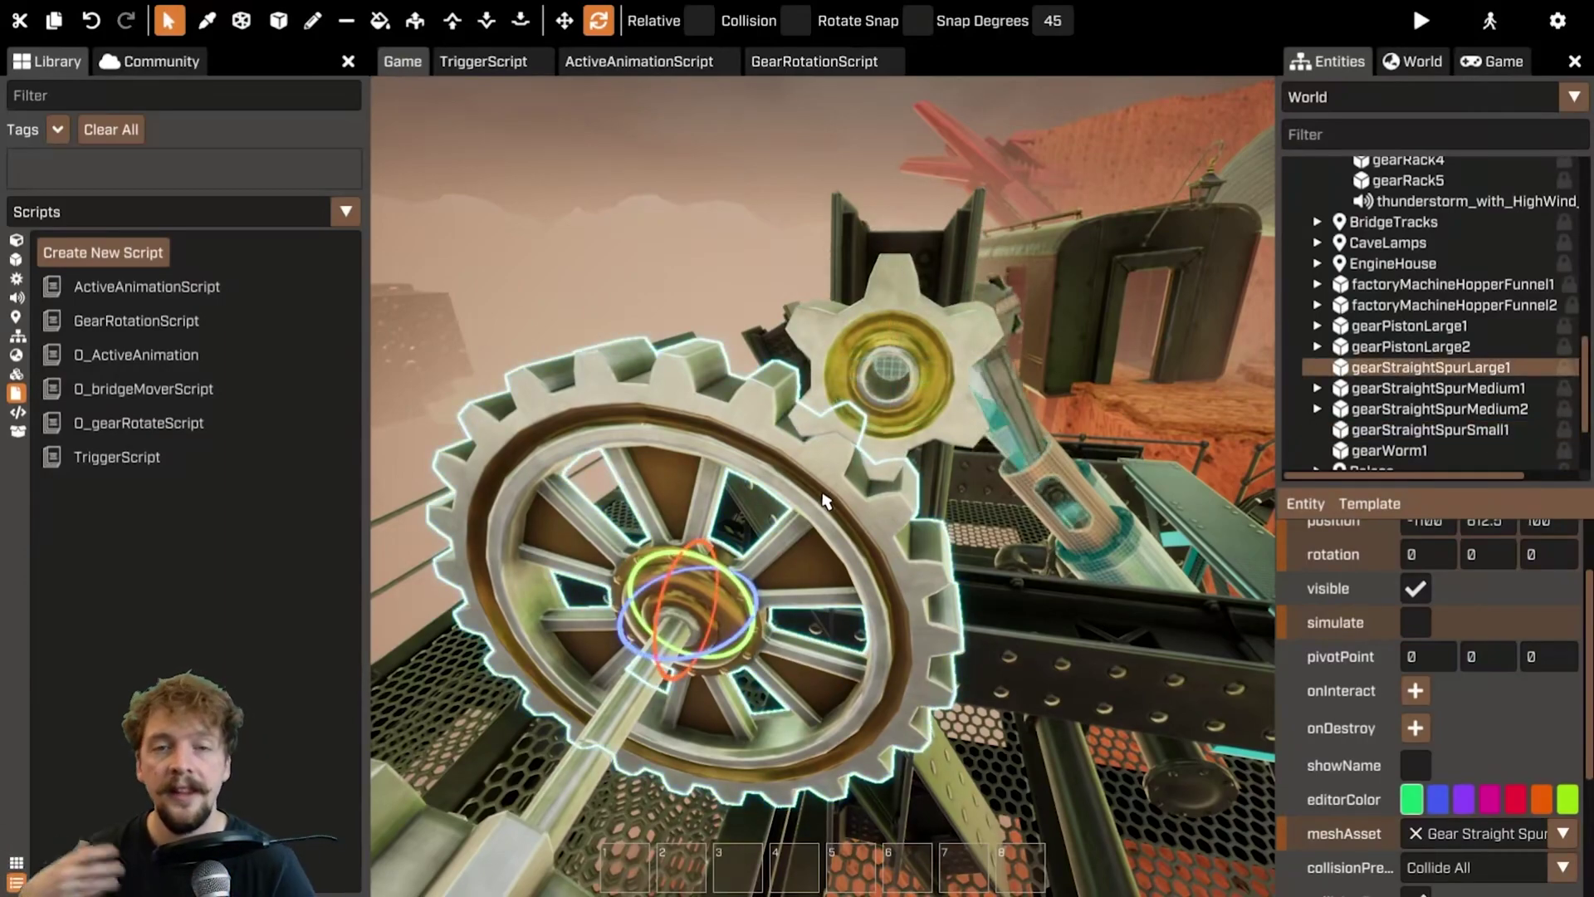
- Attach the existing GearRotationScript to gearStraightSpurLarge1
{"action": "scroll", "coordinate": [1402, 664], "scroll_direction": "down", "scroll_amount": 3}
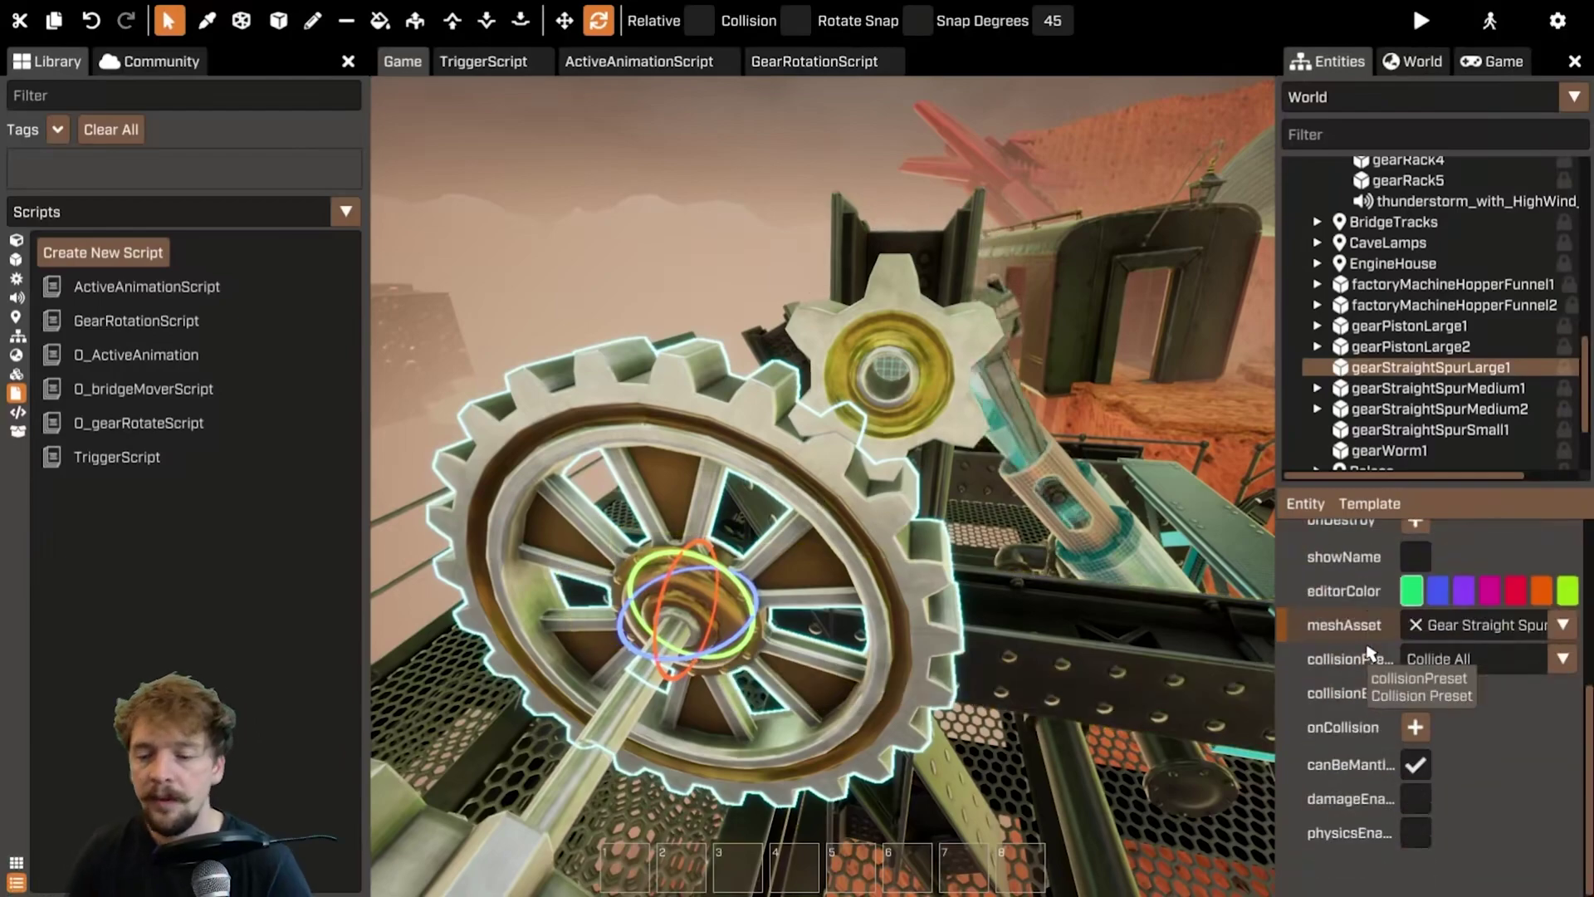
{"action": "left_click", "coordinate": [1304, 505]}
{"action": "mouse_move", "coordinate": [1312, 553]}
{"action": "mouse_move", "coordinate": [1449, 565]}
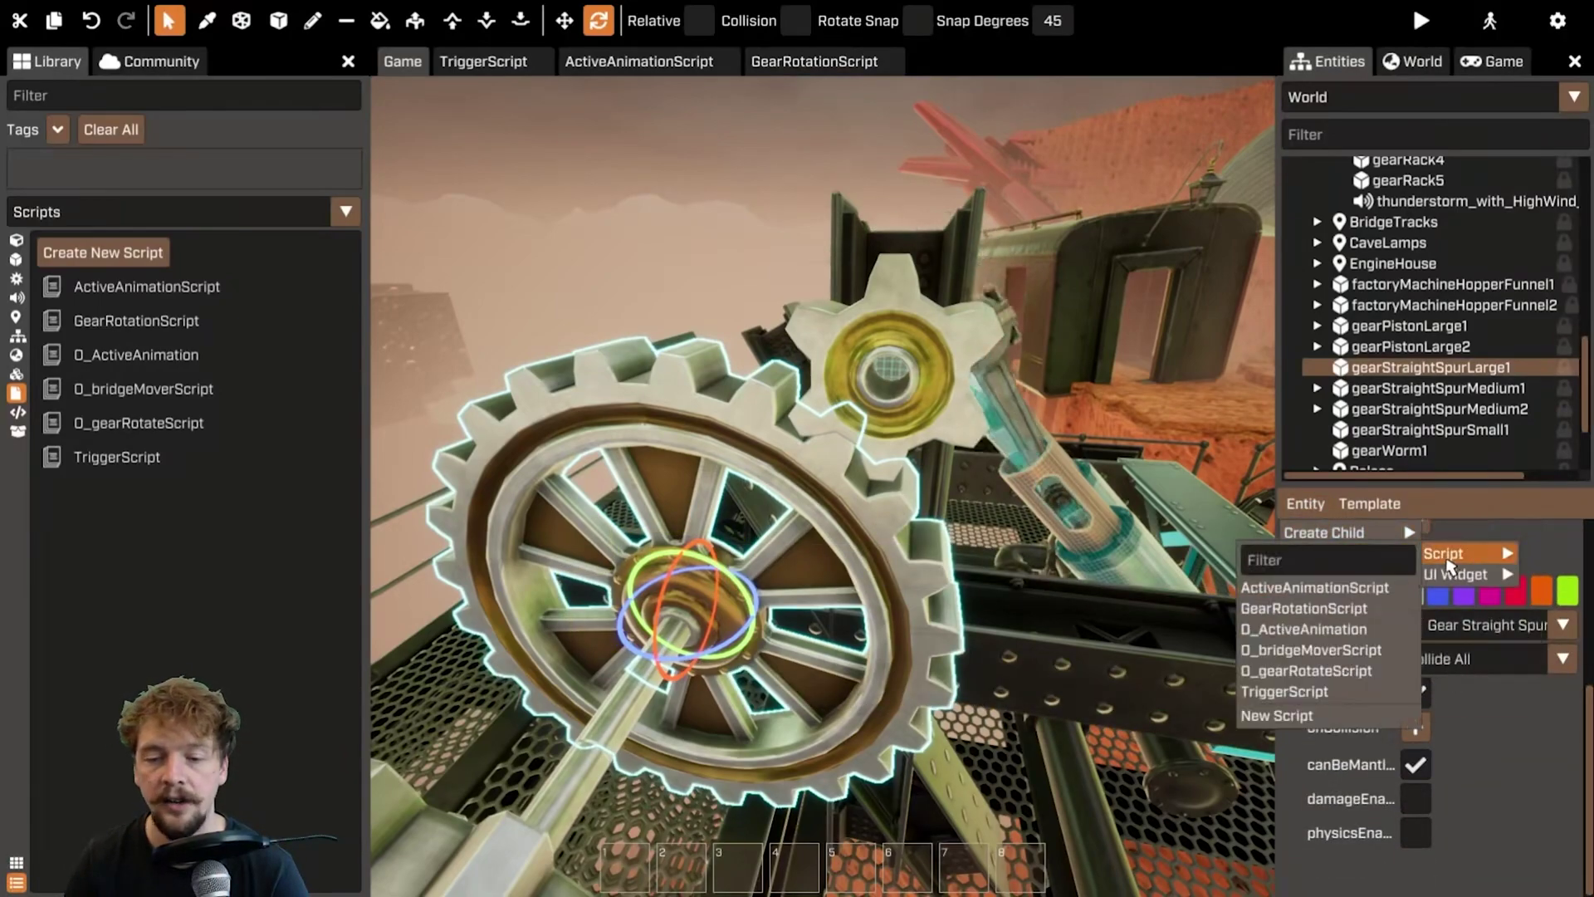
{"action": "left_click", "coordinate": [1353, 609]}
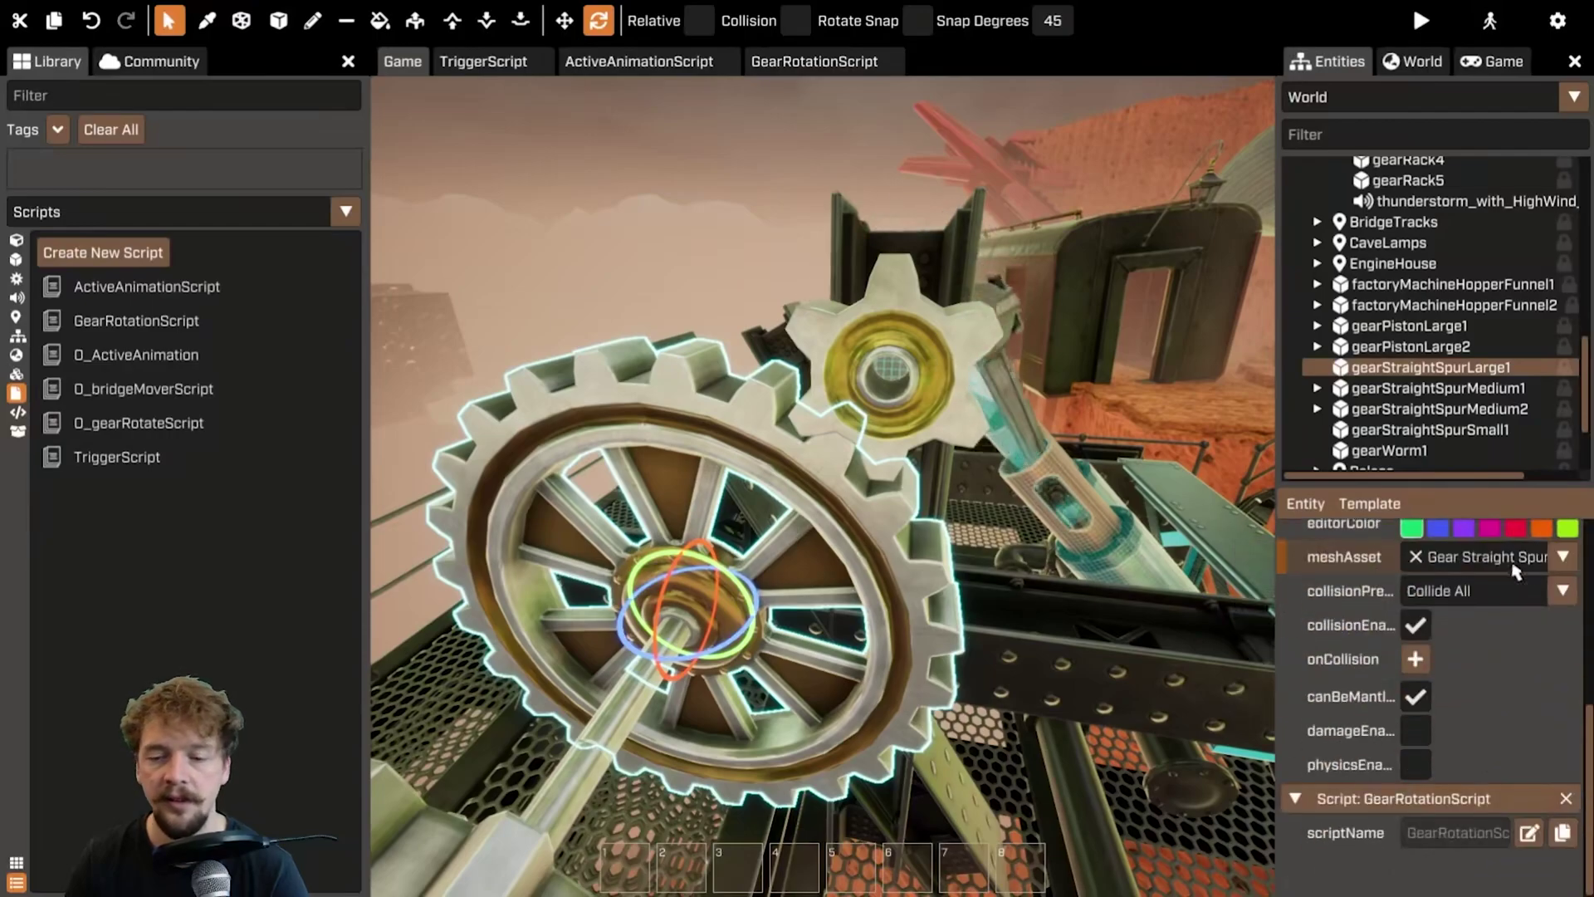
- Simulate gearStraightSpurLarge1 and gearStraightSpurSmall1 together to compare their rotation, and switch simulate off for both
{"action": "scroll", "coordinate": [1519, 630], "scroll_direction": "up", "scroll_amount": 5}
{"action": "left_click", "coordinate": [1415, 695]}
{"action": "left_click", "coordinate": [1429, 429]}
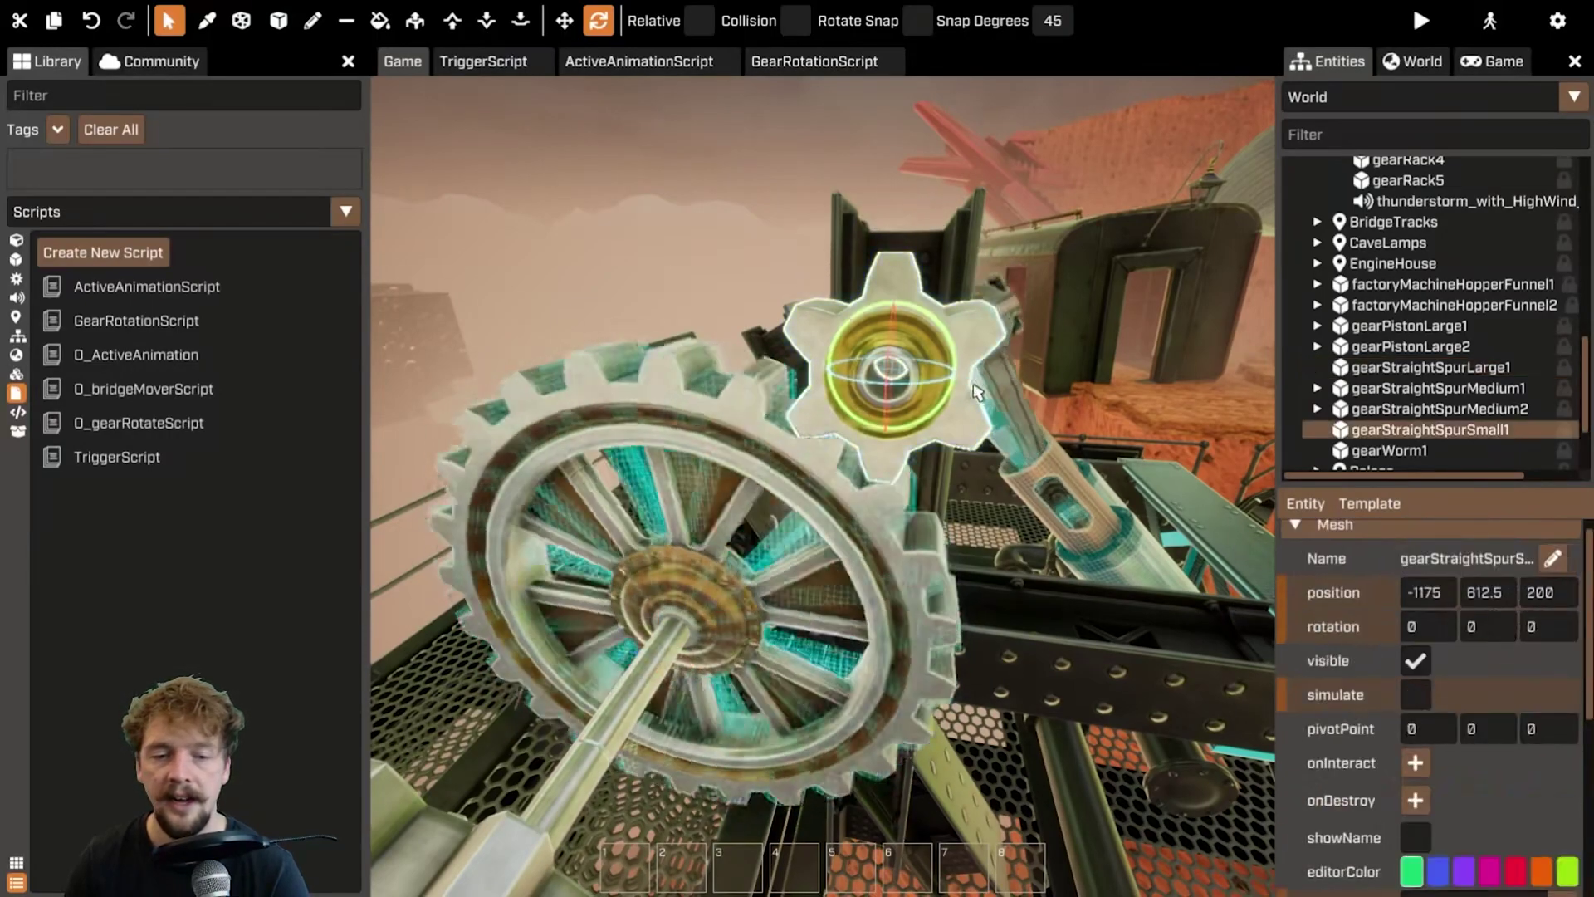
{"action": "left_click", "coordinate": [1415, 695]}
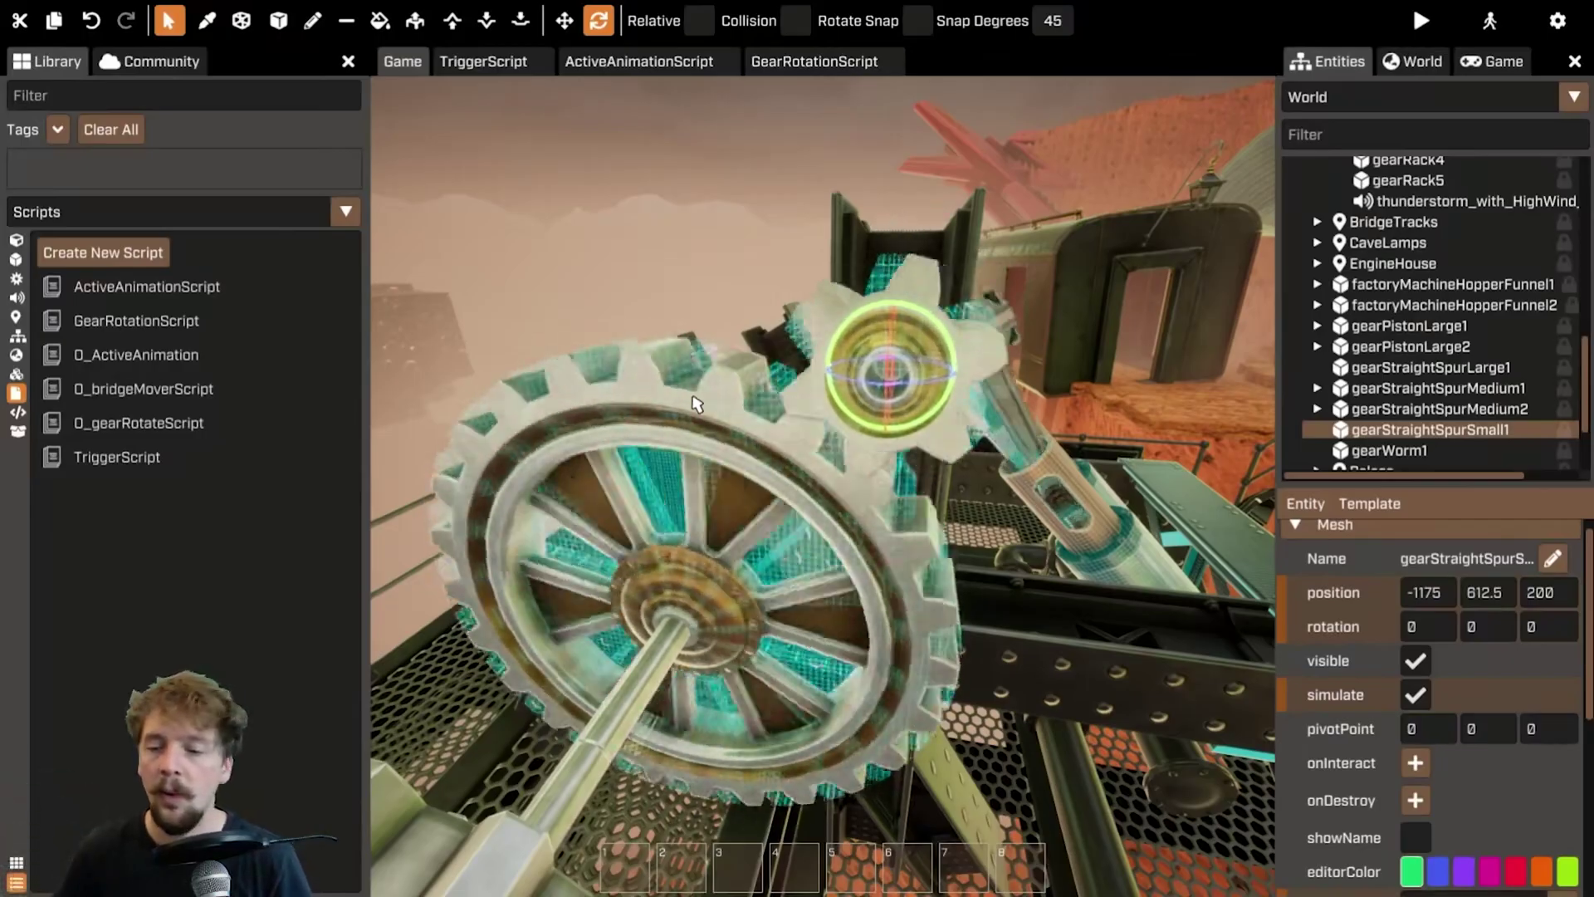
{"action": "left_click", "coordinate": [1415, 694]}
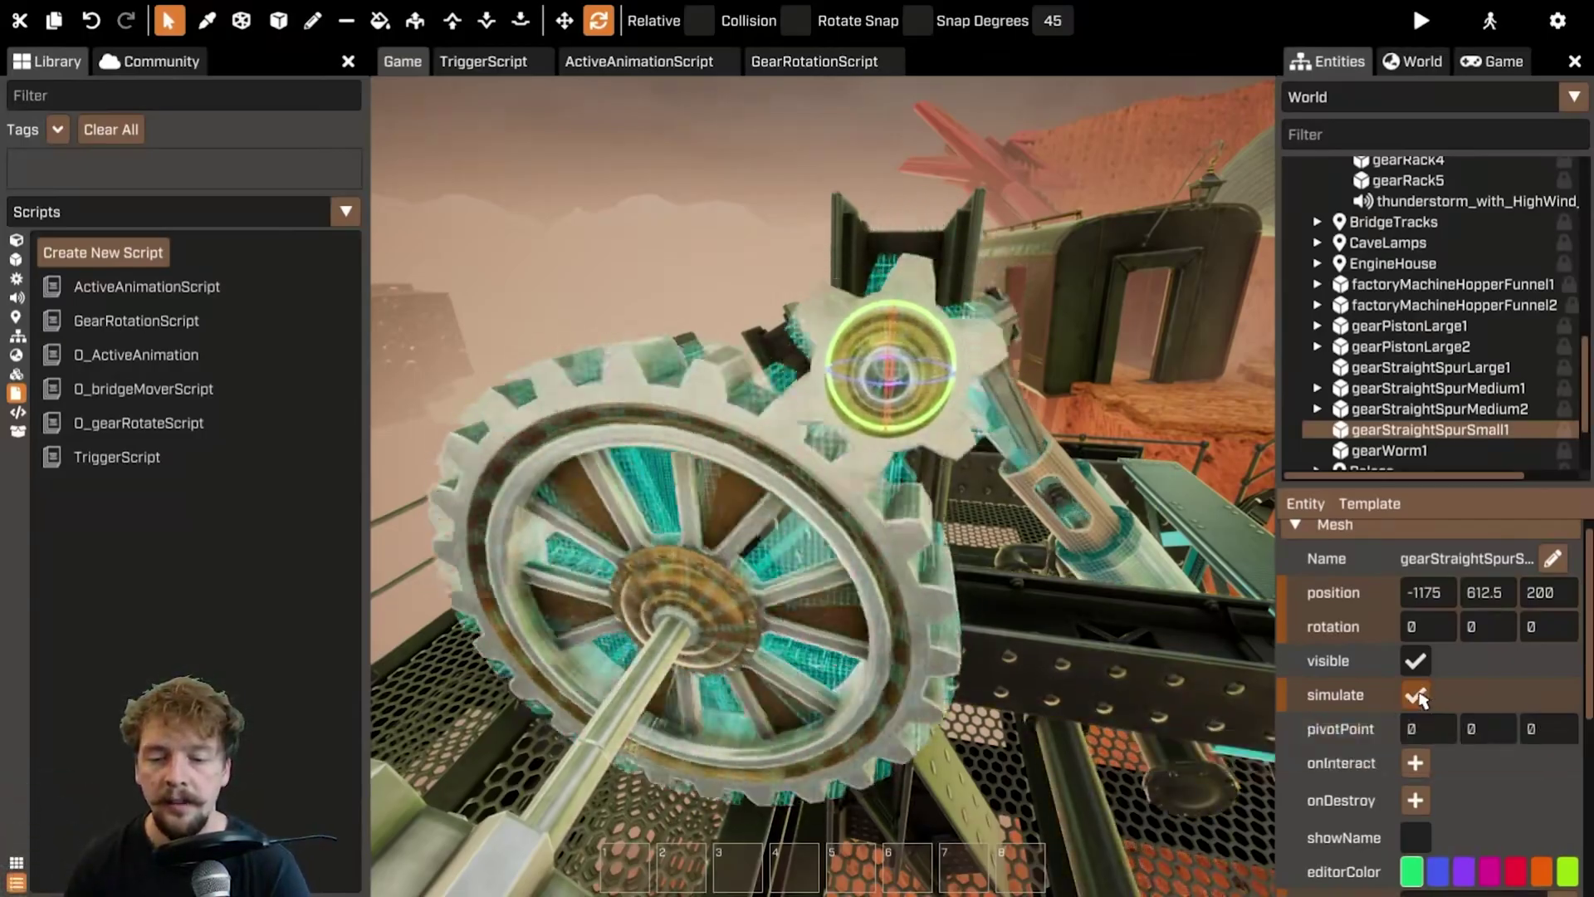
{"action": "left_click", "coordinate": [913, 551]}
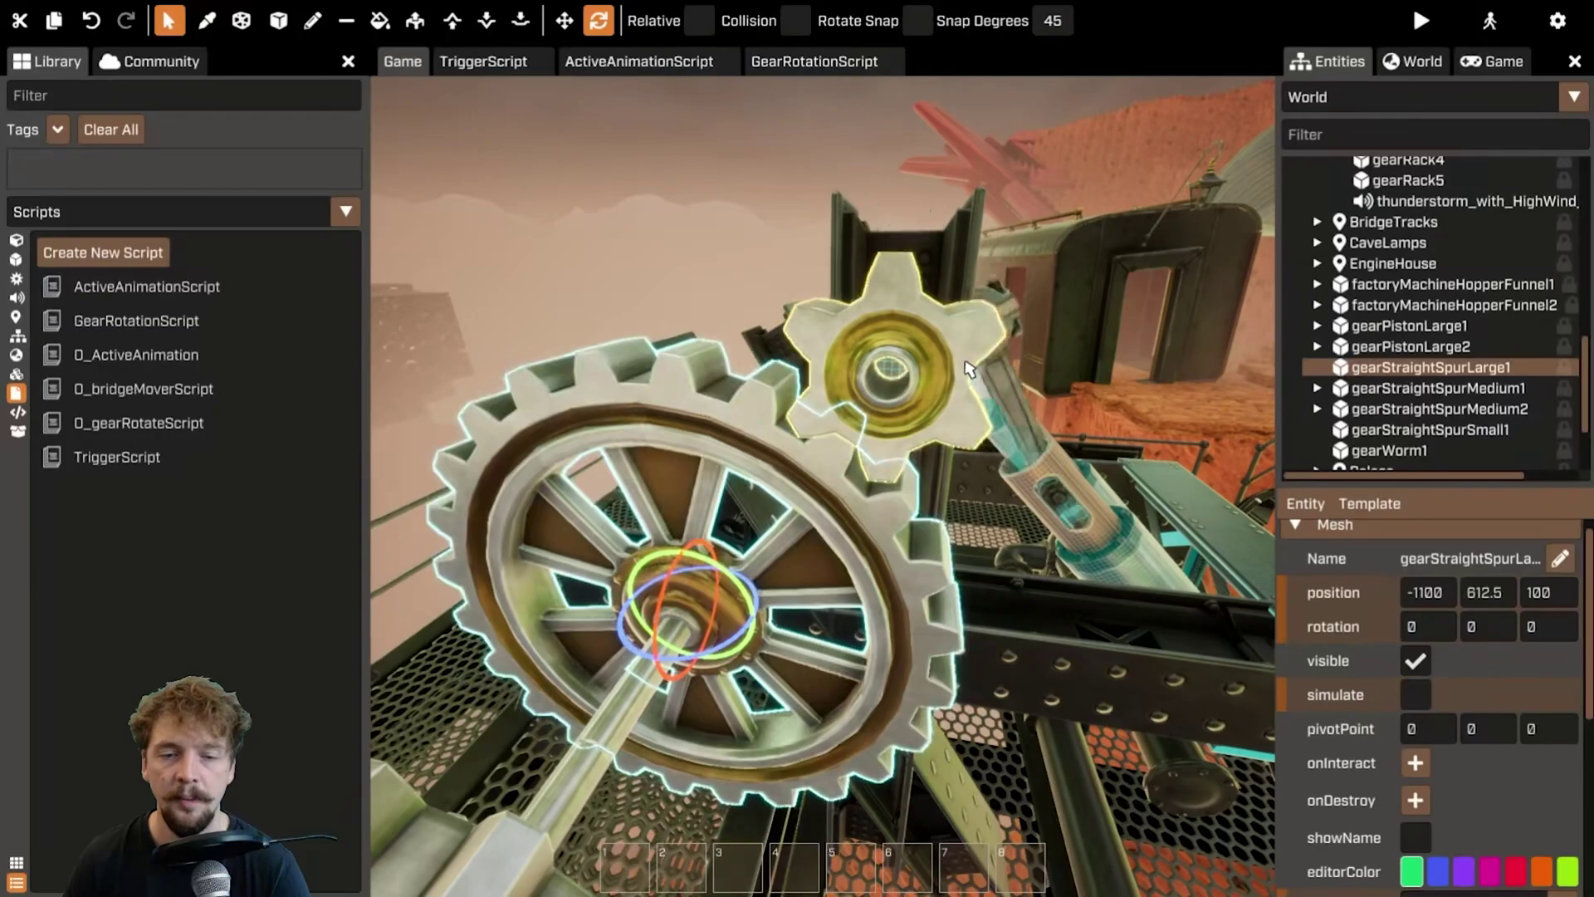
{"action": "key", "text": "ctrl+z"}
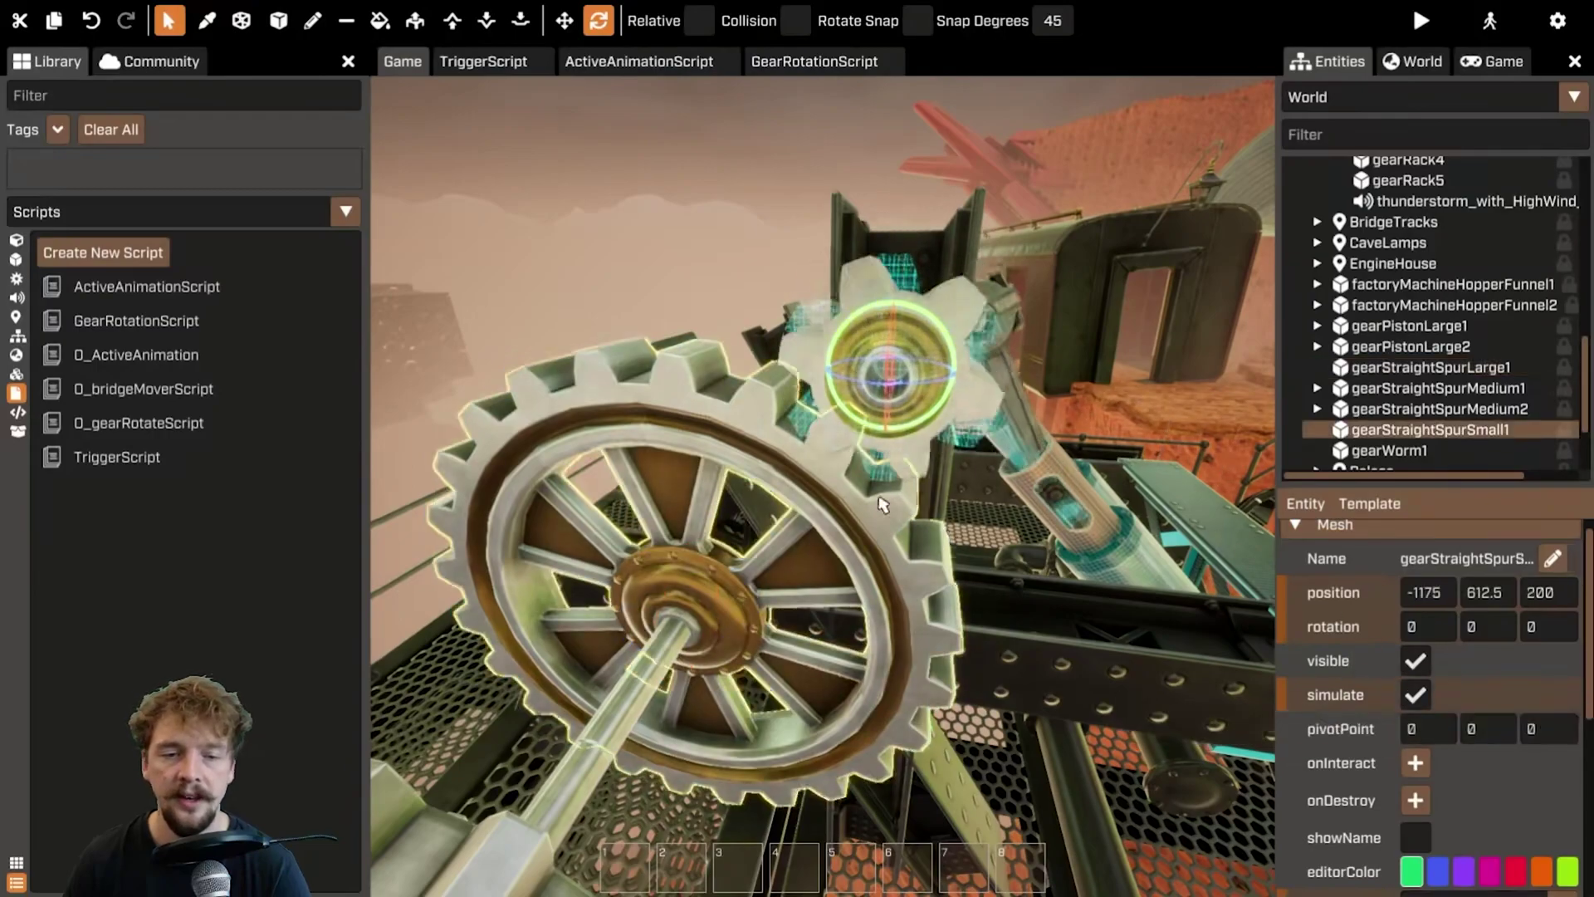
{"action": "left_click", "coordinate": [1415, 695]}
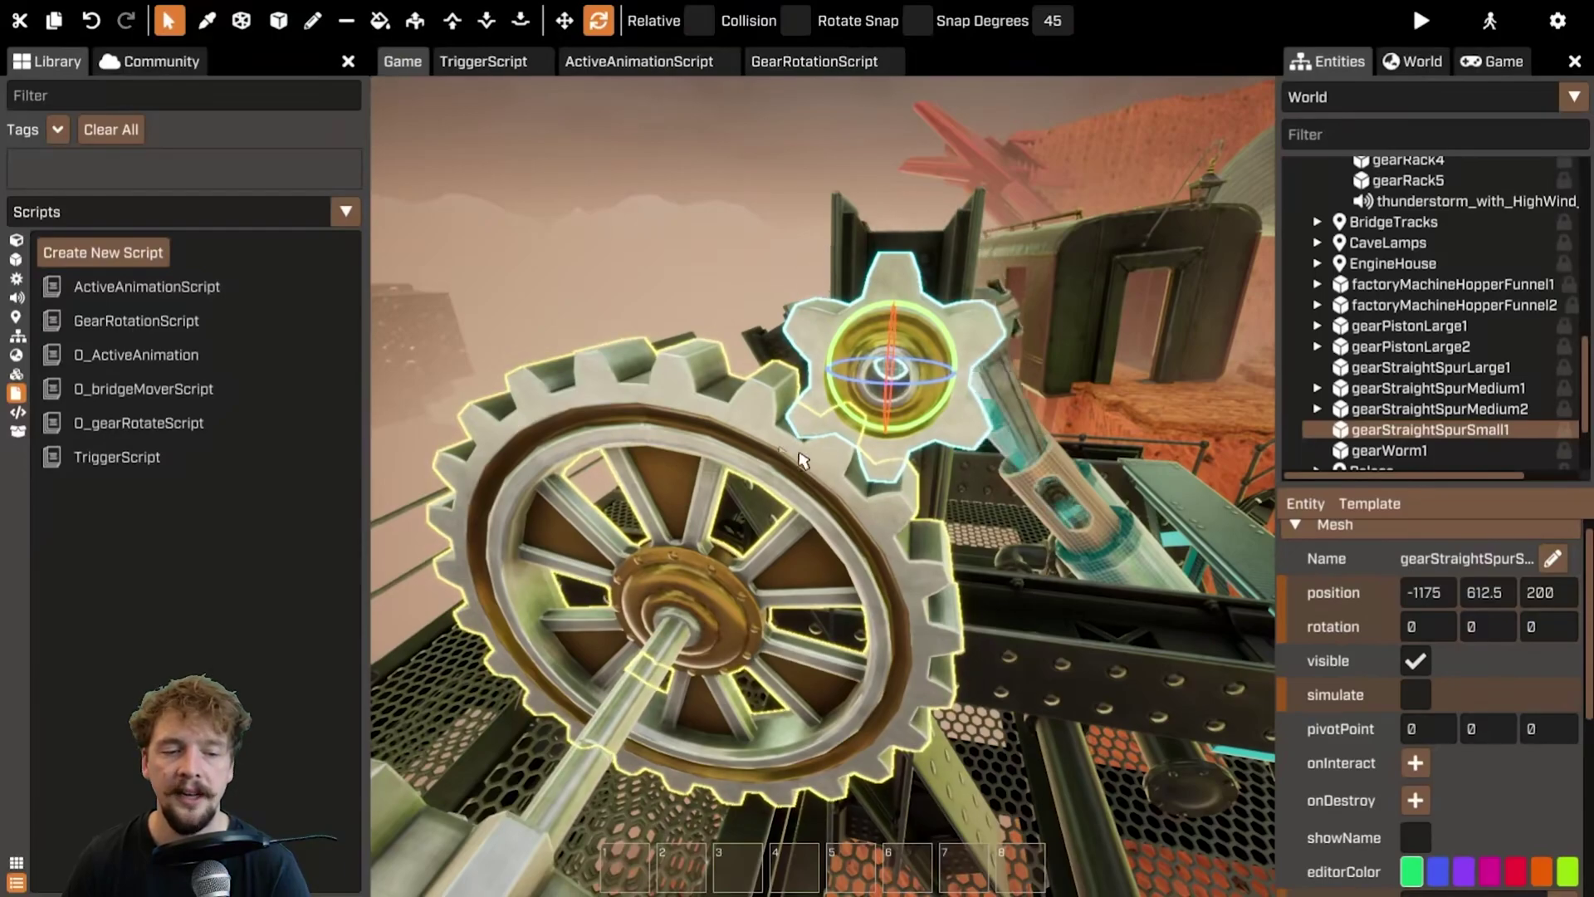
- Add the property { name = "EndRotation", type = "rotation" } to GearRotationScript's Properties below the example property and save the script
{"action": "scroll", "coordinate": [1513, 743], "scroll_direction": "down", "scroll_amount": 5}
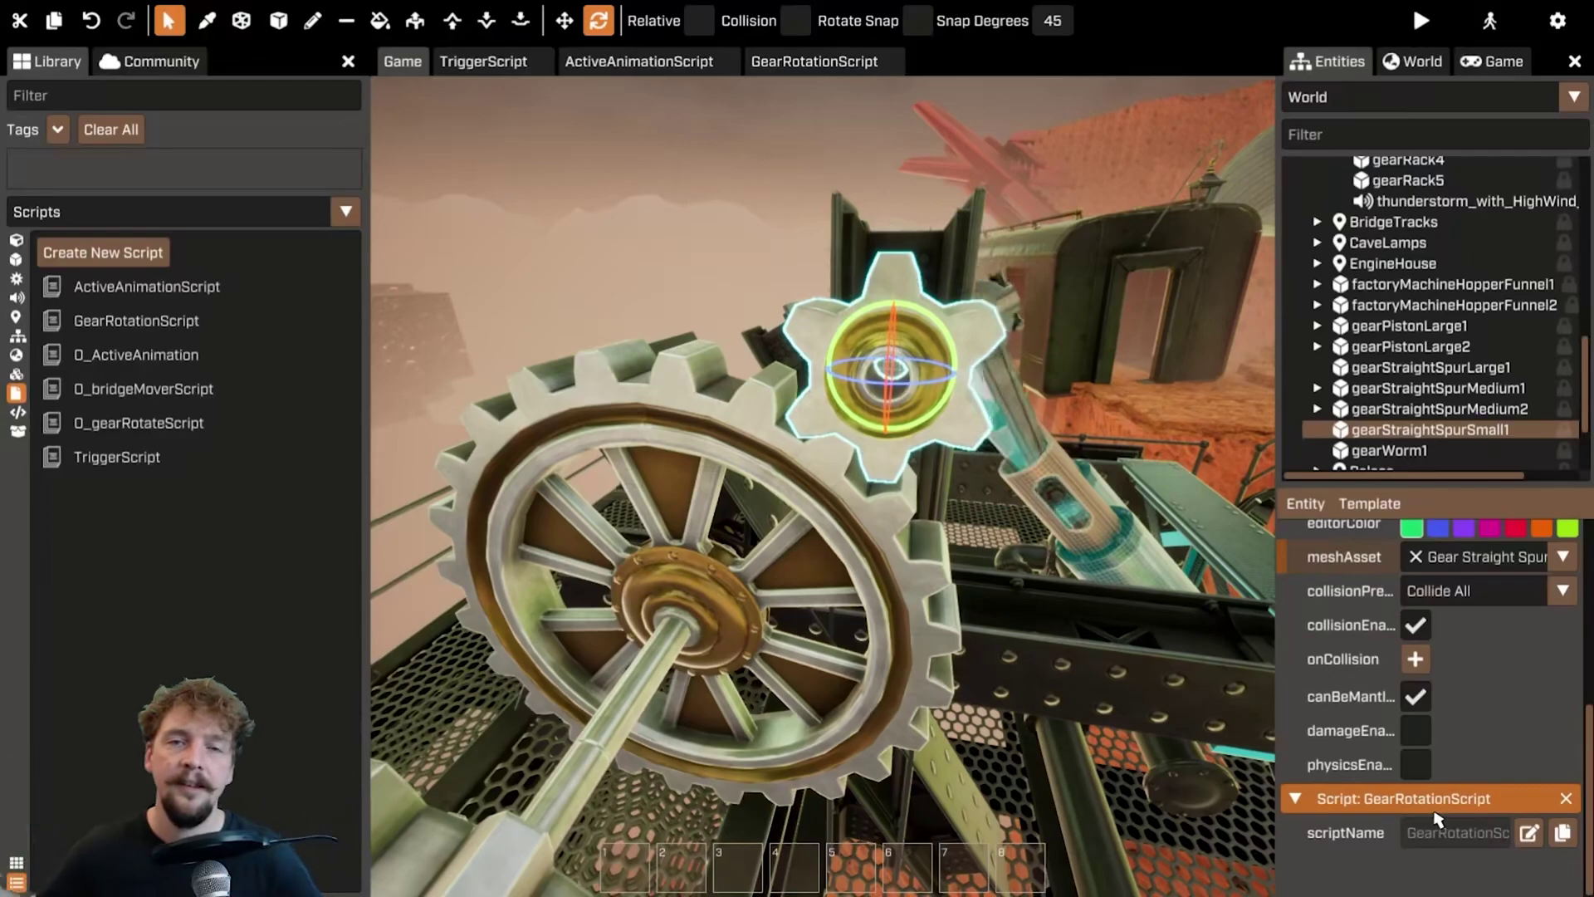
{"action": "left_click", "coordinate": [805, 58]}
{"action": "left_click", "coordinate": [1117, 233]}
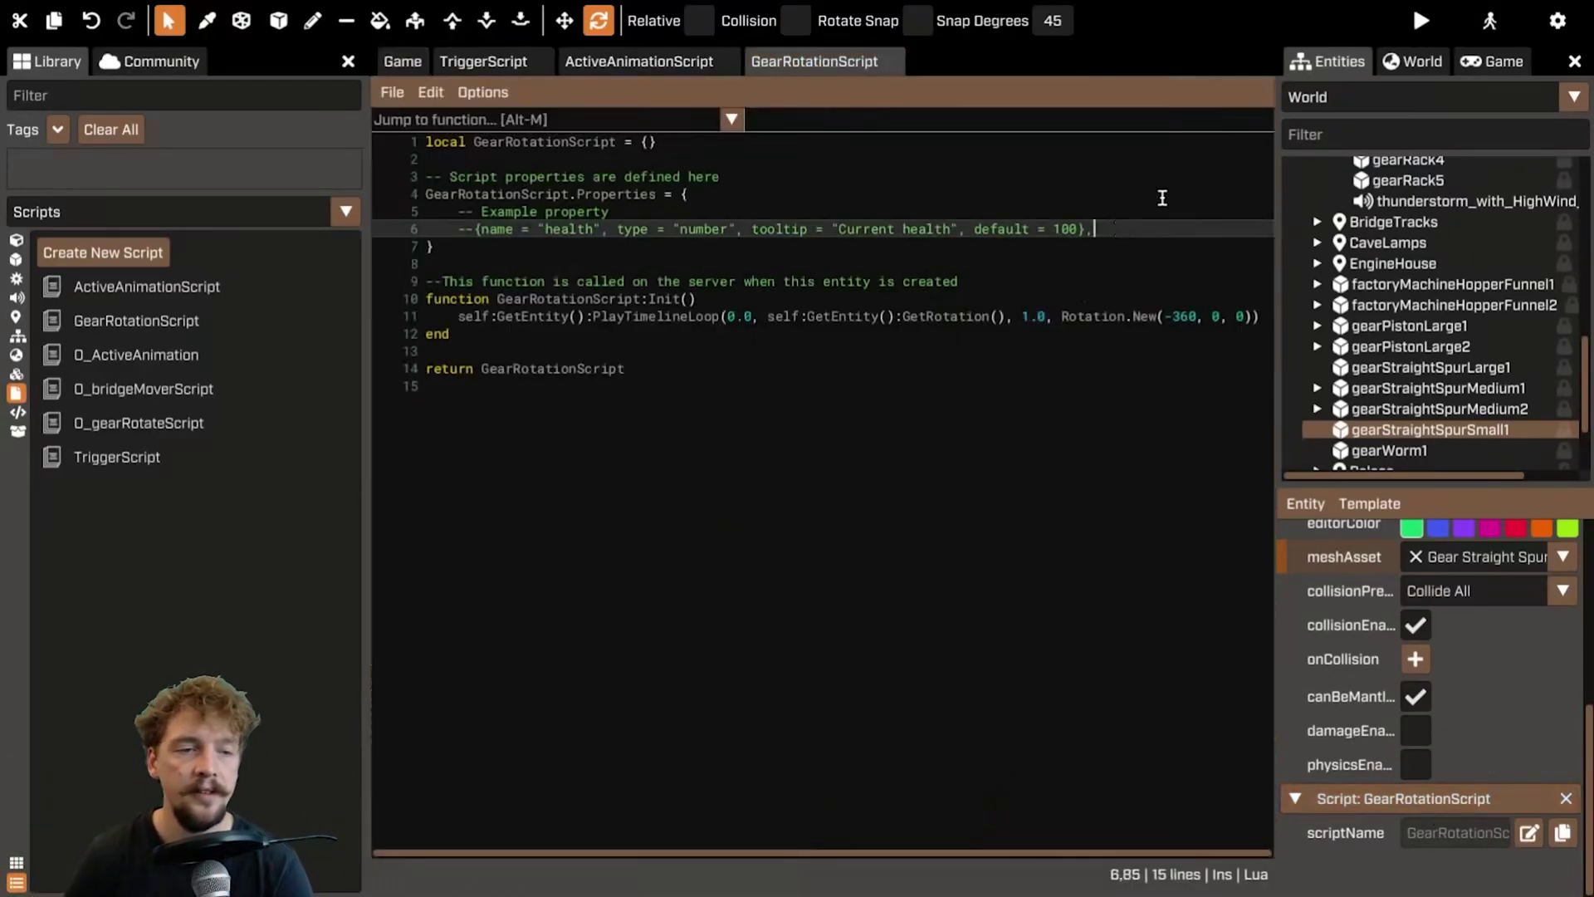
{"action": "key", "text": "Return"}
{"action": "type", "text": "{"}
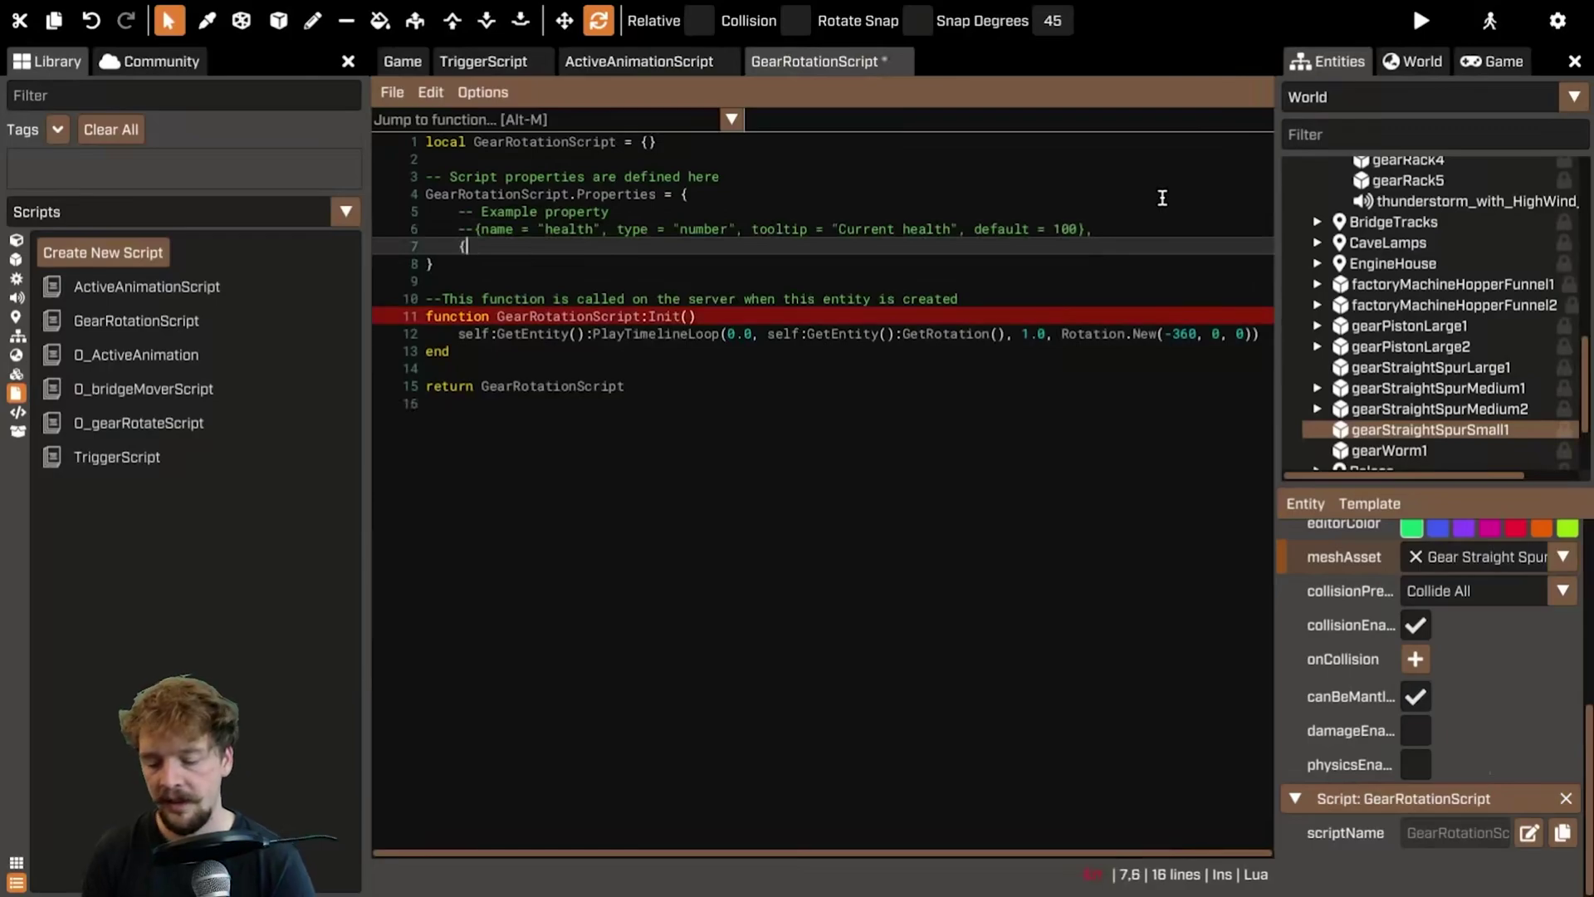
{"action": "type", "text": " name = \""}
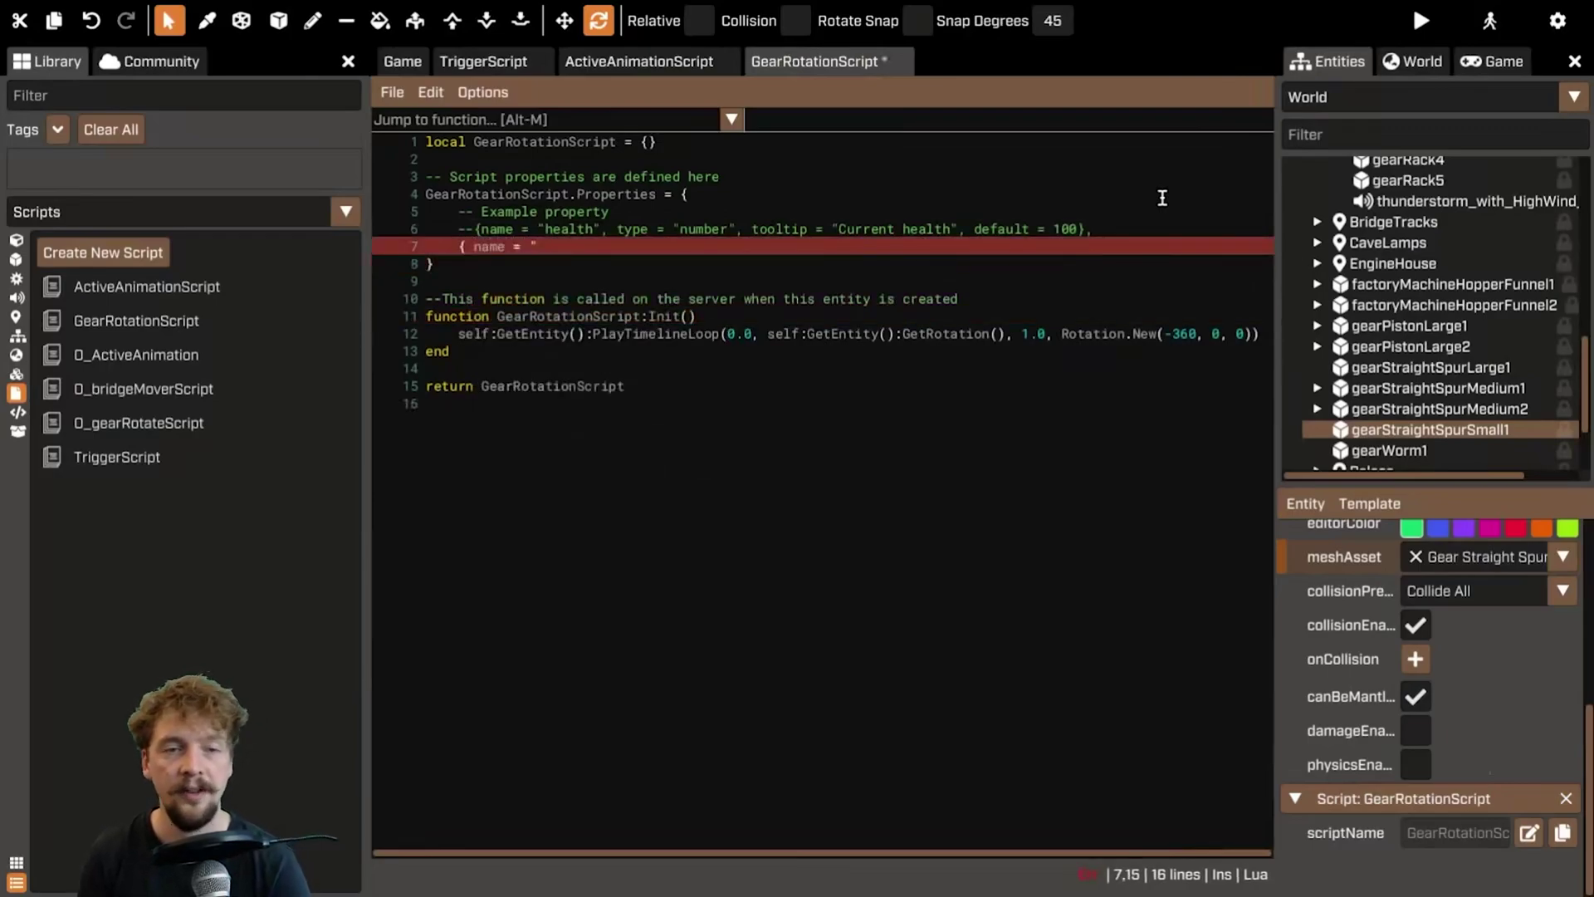
{"action": "type", "text": "En"}
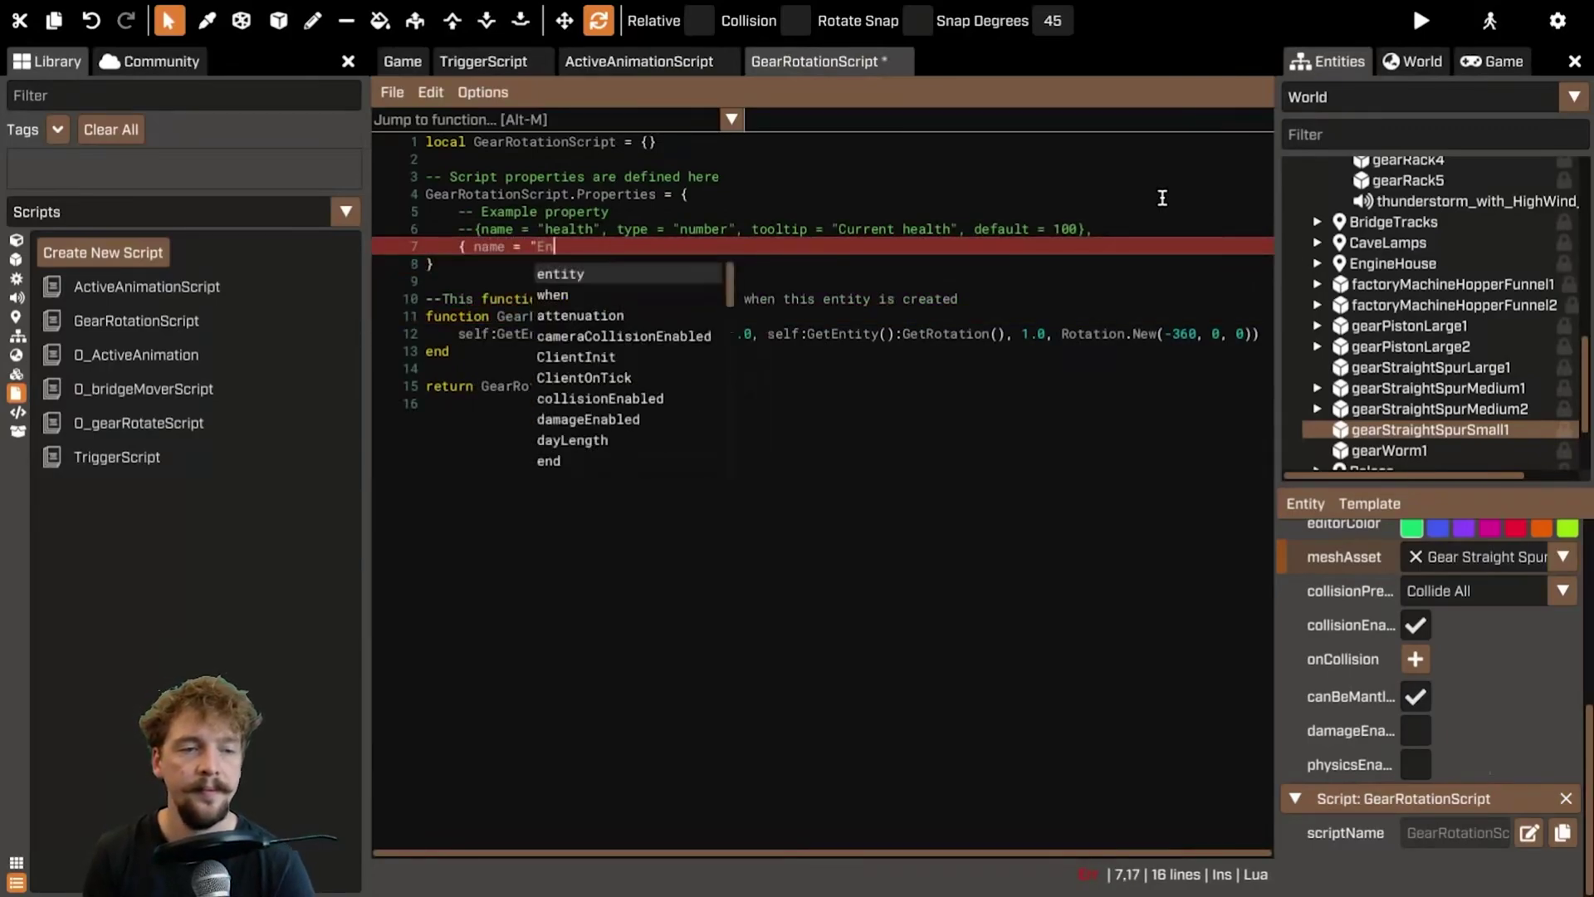
{"action": "type", "text": "dRotation\", ty"}
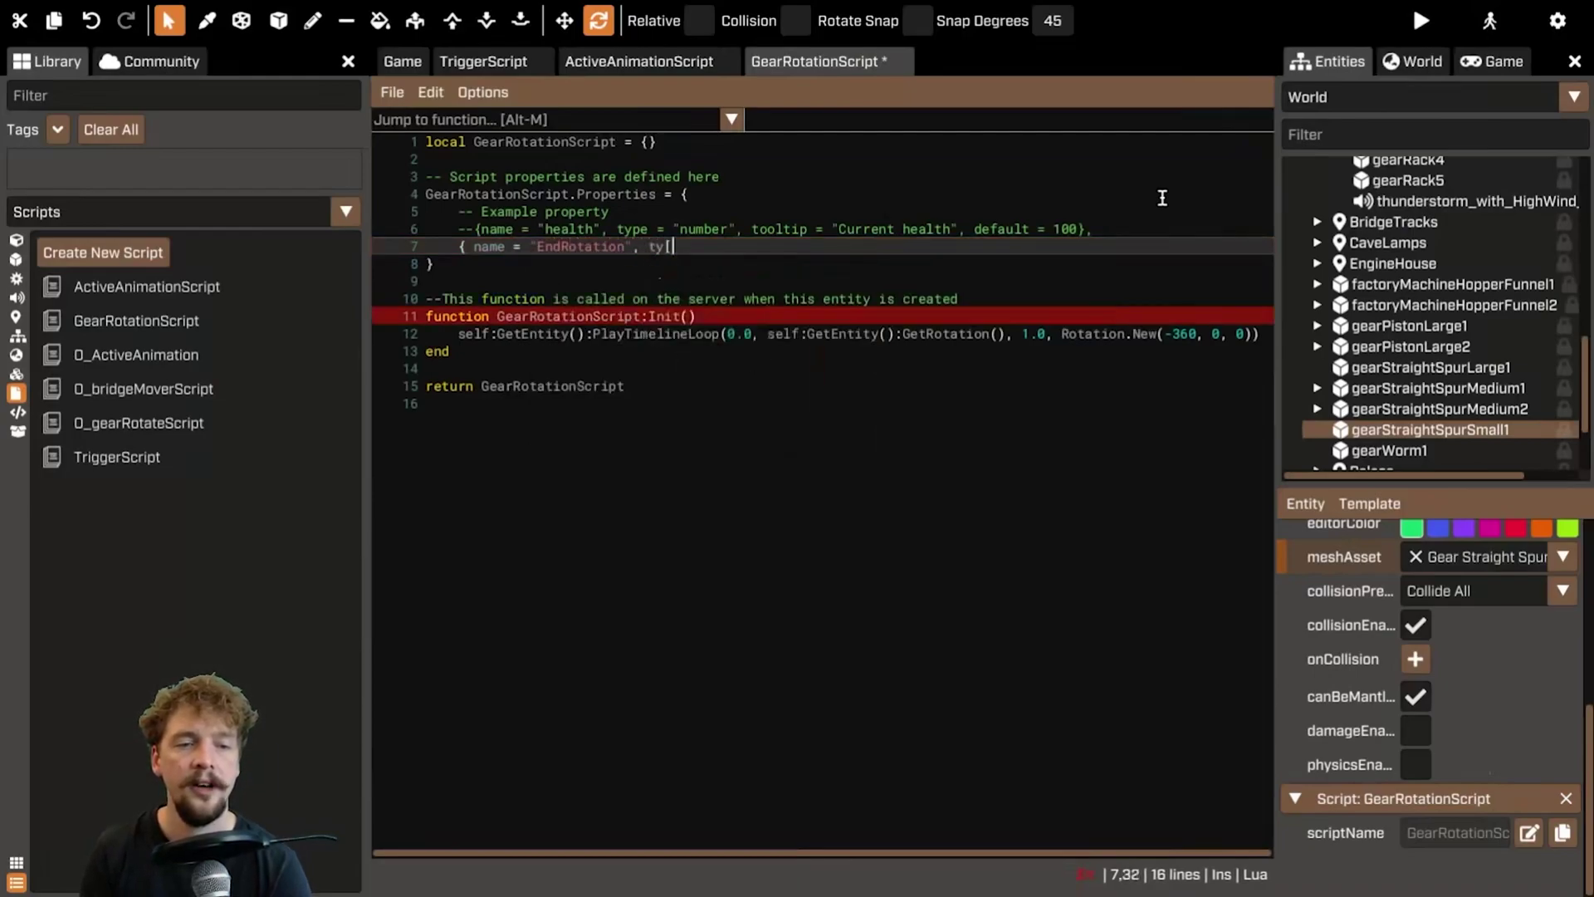
{"action": "type", "text": "pe"}
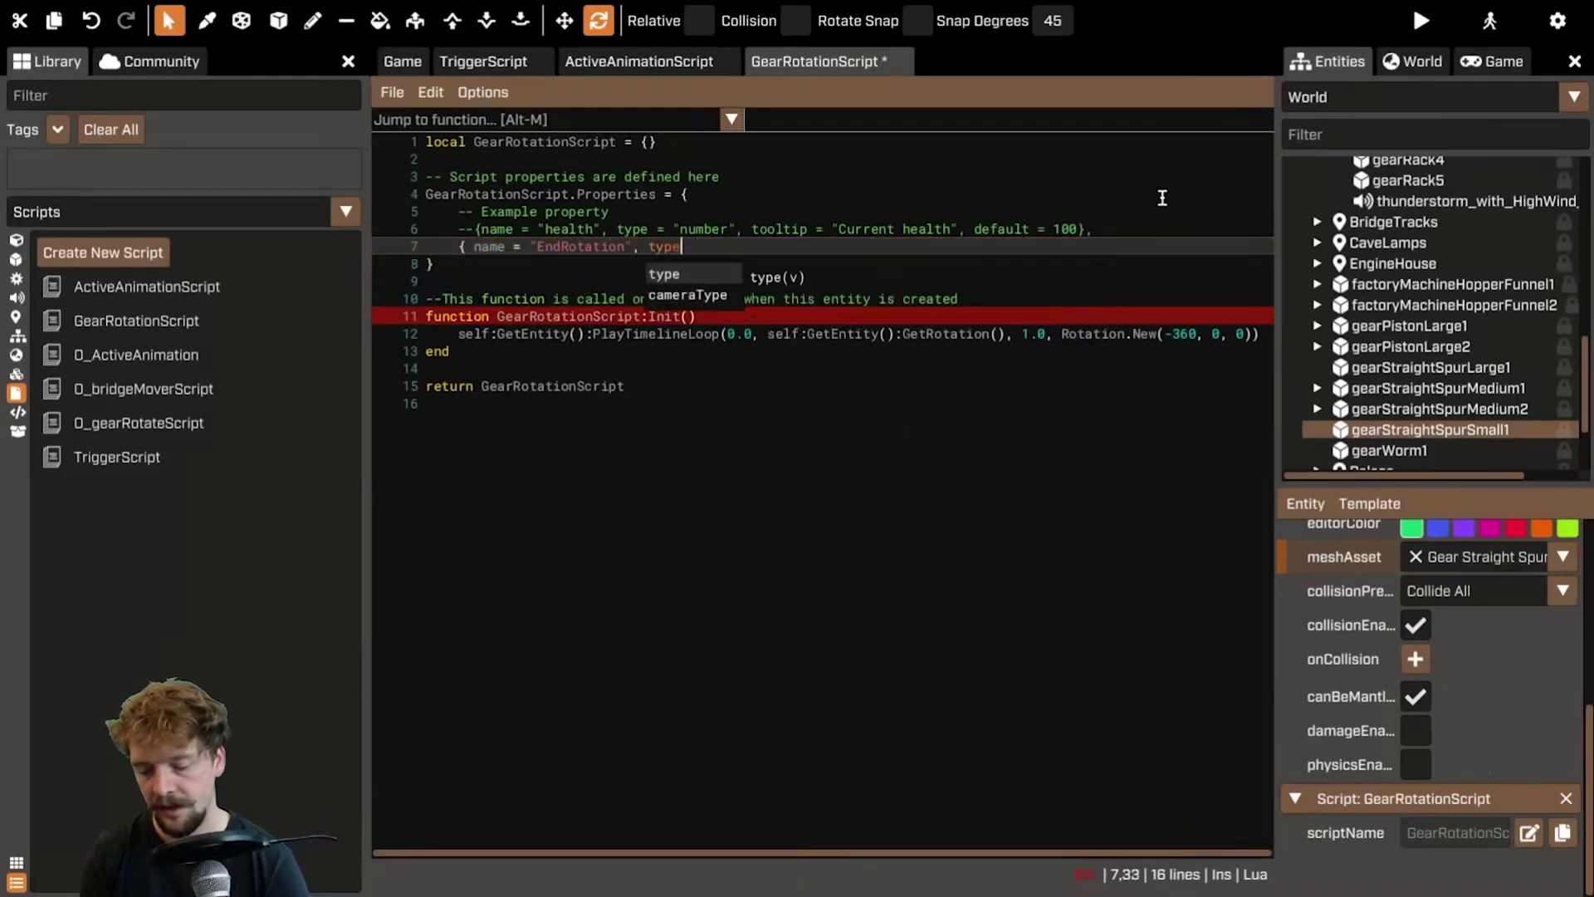
{"action": "type", "text": " = \"rotation"}
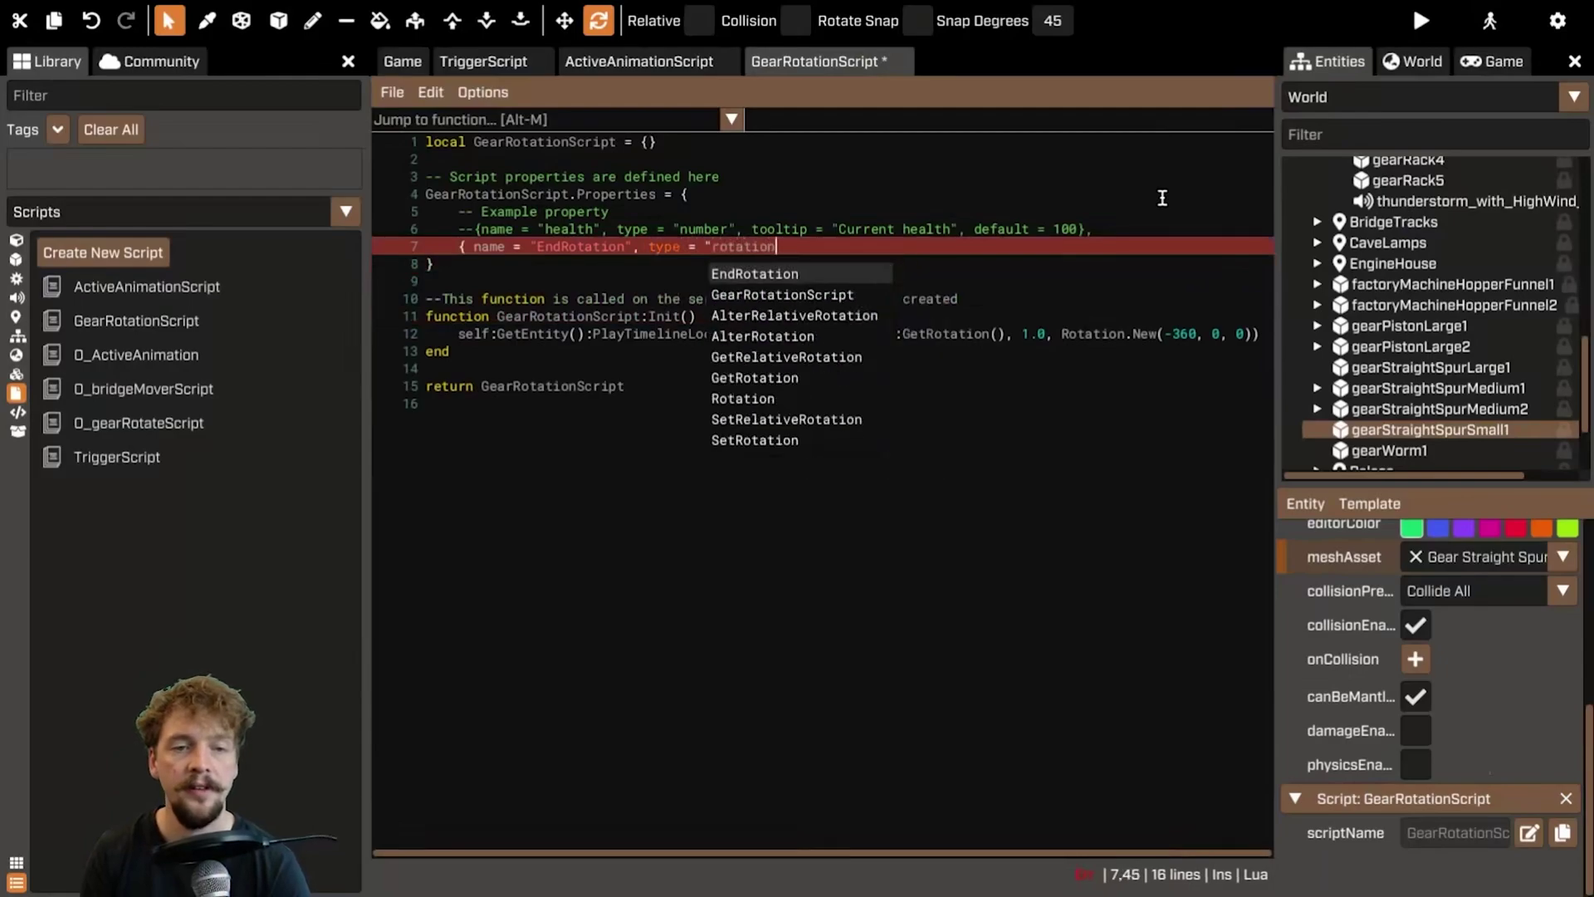
{"action": "type", "text": "\" }"}
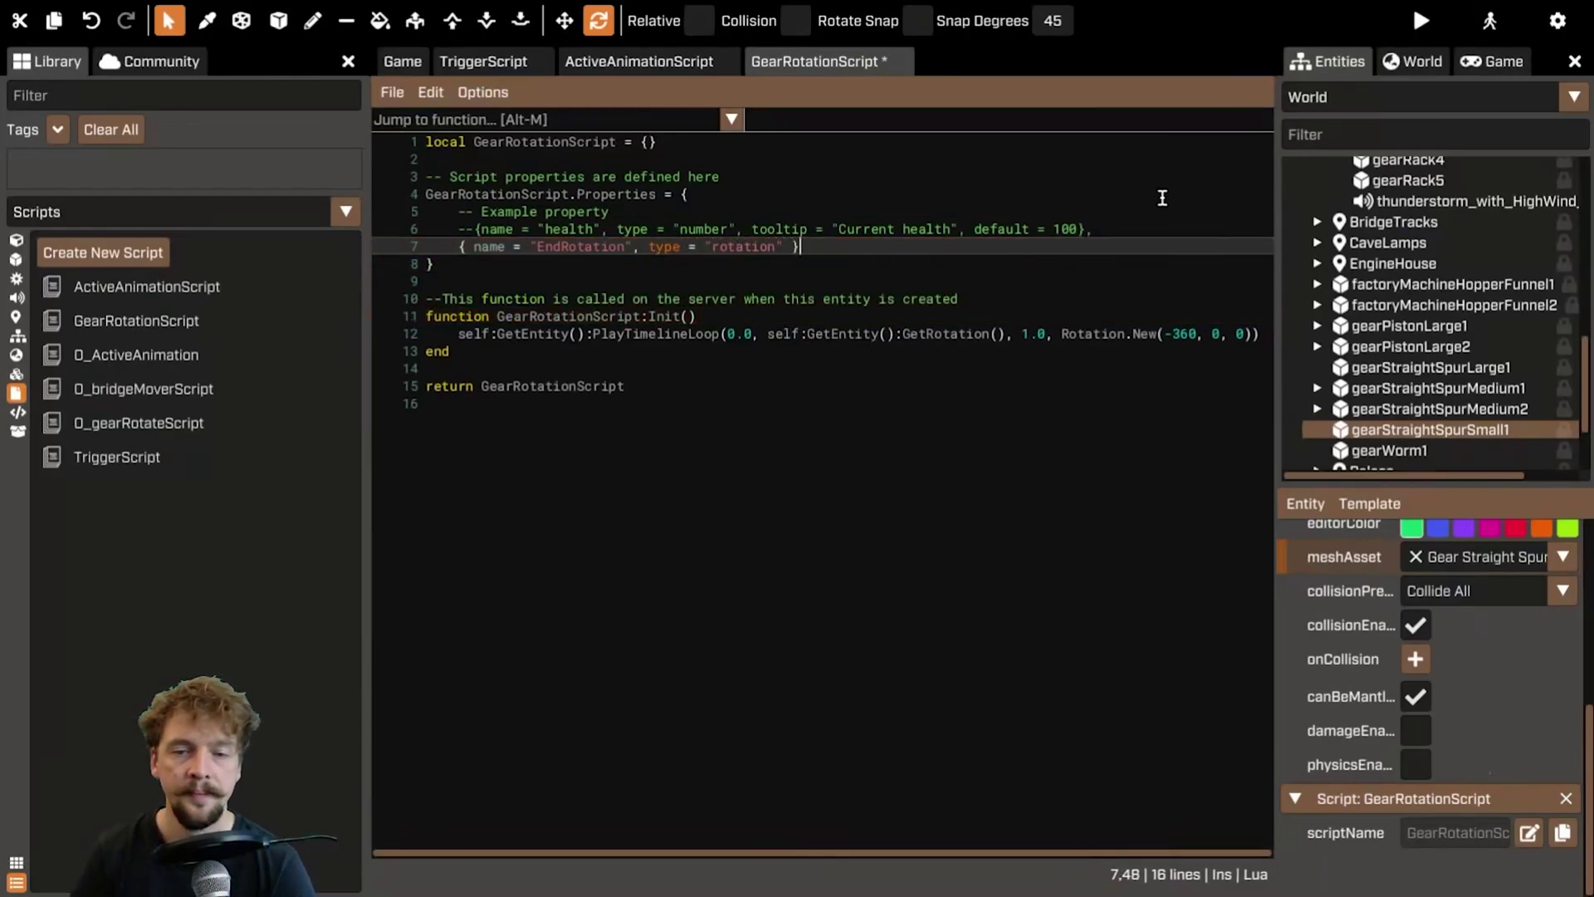
{"action": "key", "text": "ctrl+s"}
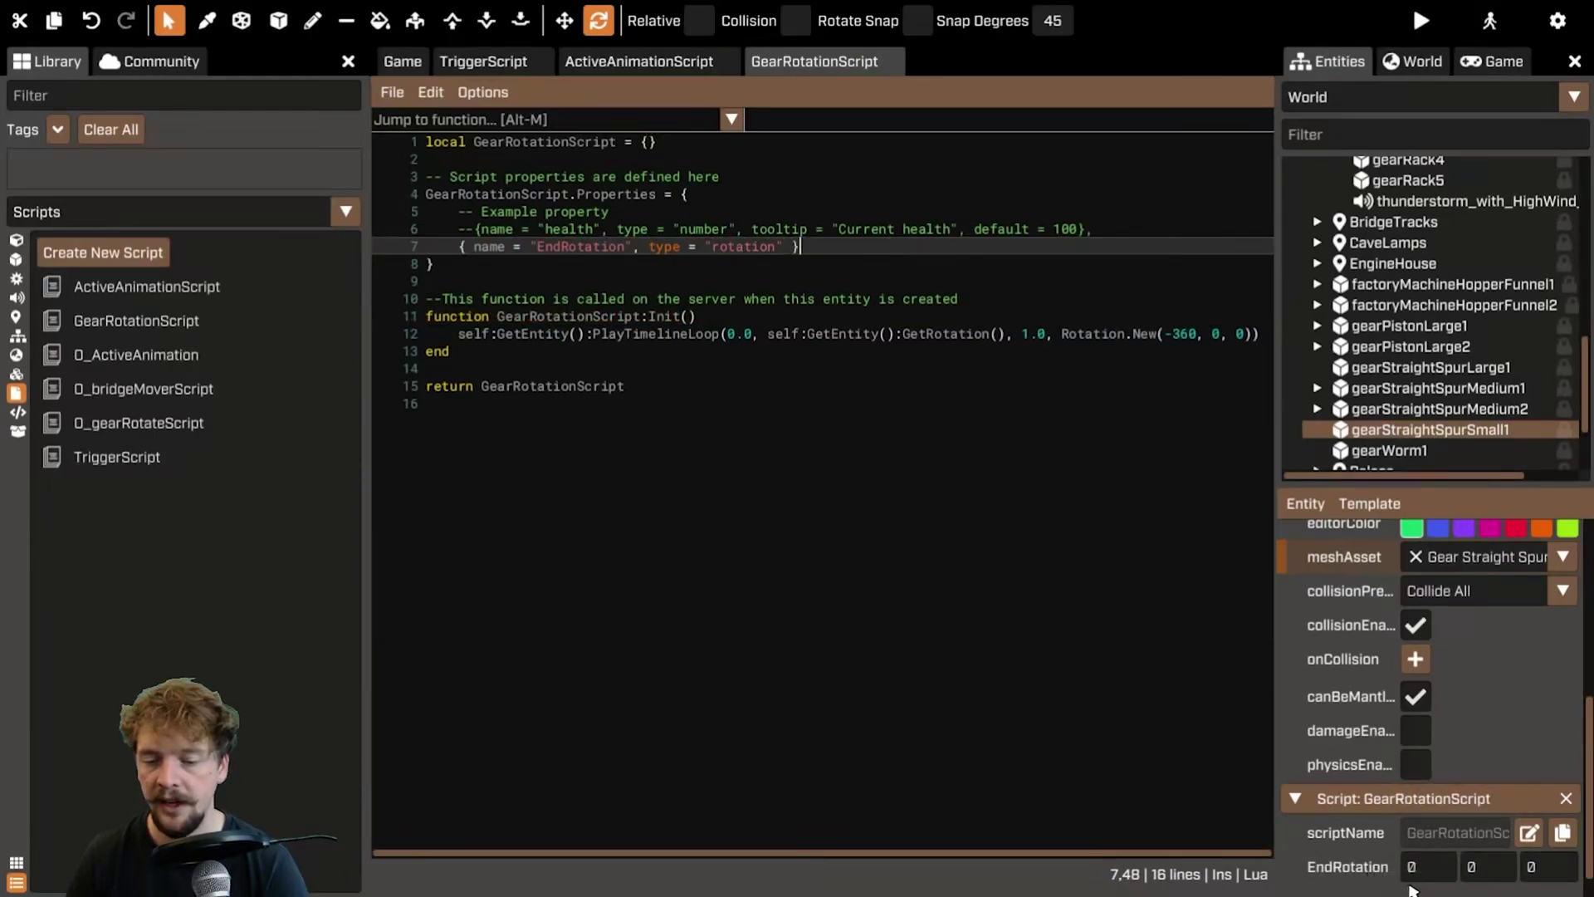
- Set the EndRotation of gearStraightSpurSmall1's GearRotationScript to -360, 0, 0
{"action": "left_click", "coordinate": [403, 61]}
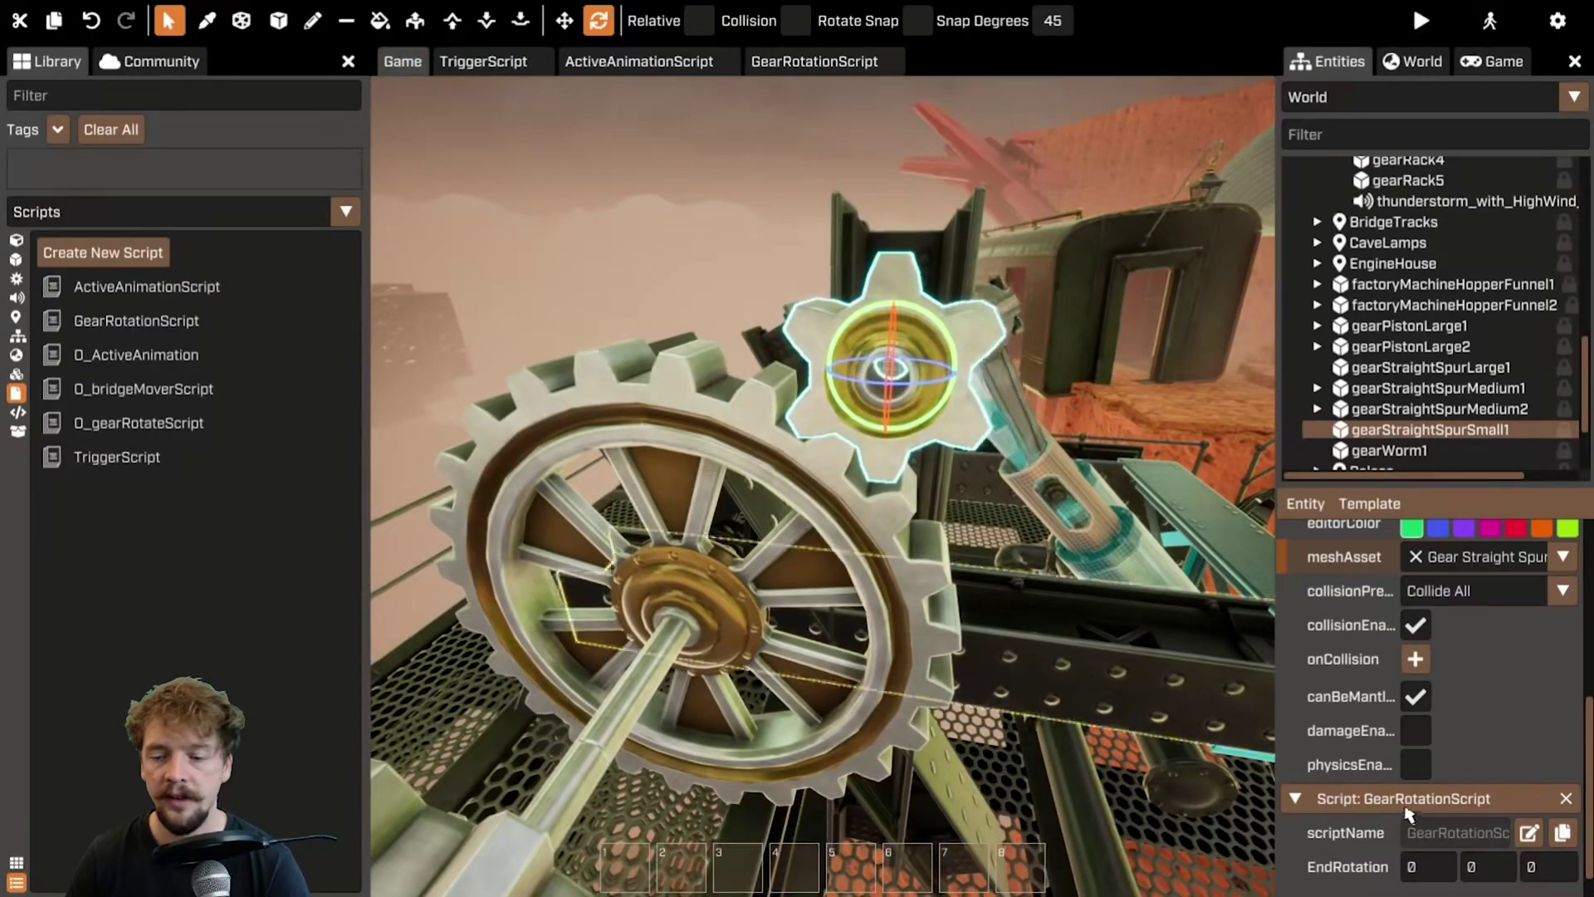
{"action": "left_click", "coordinate": [830, 62]}
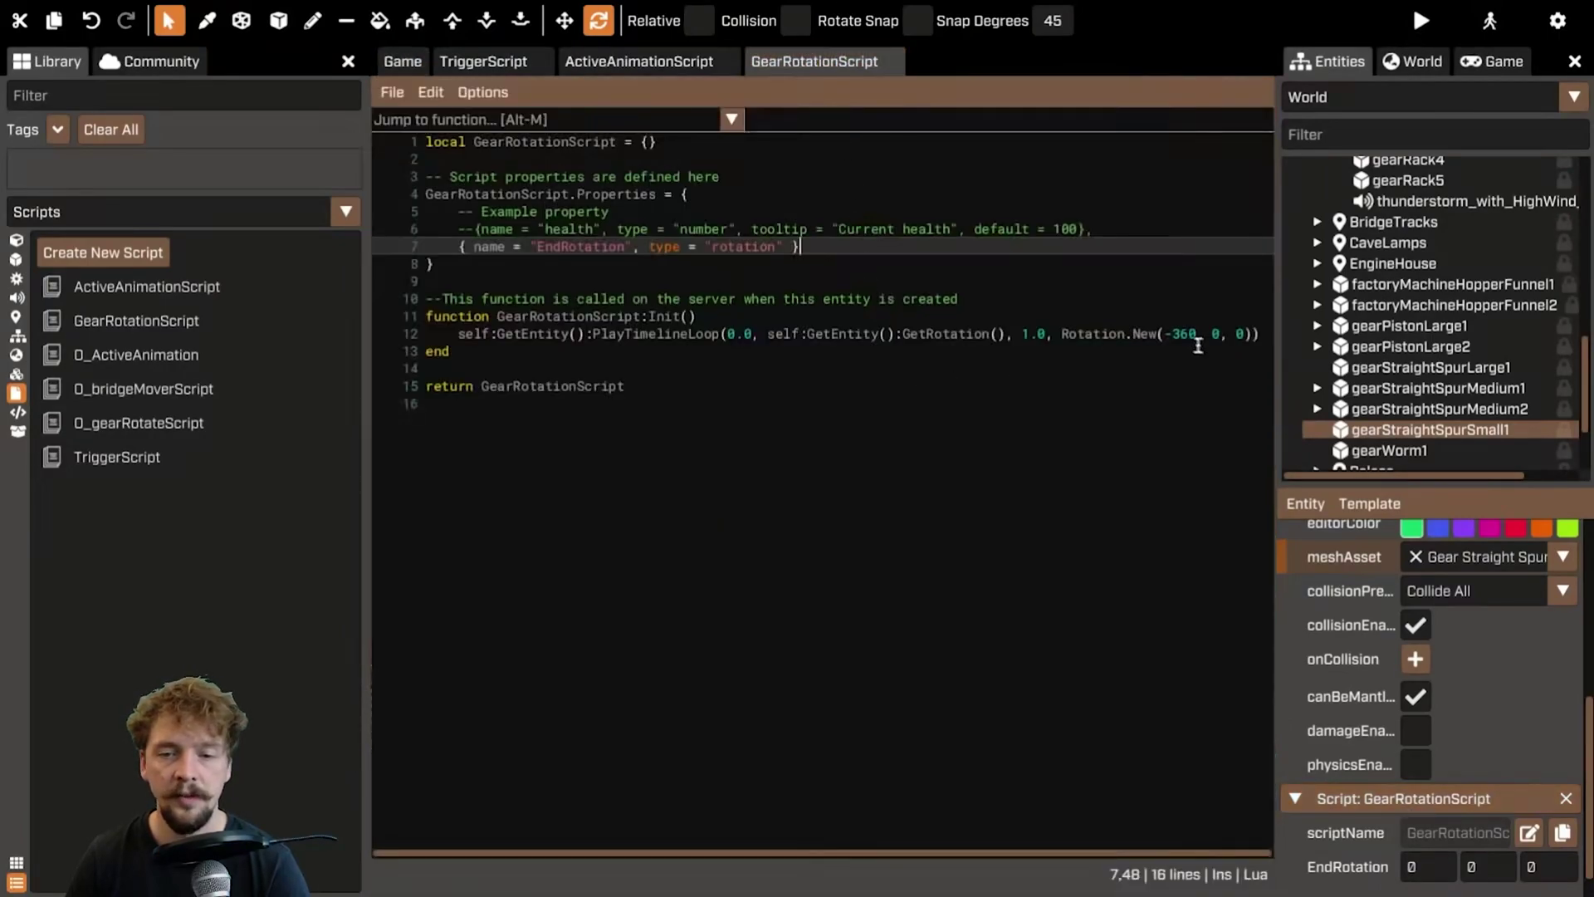
{"action": "left_click", "coordinate": [403, 62]}
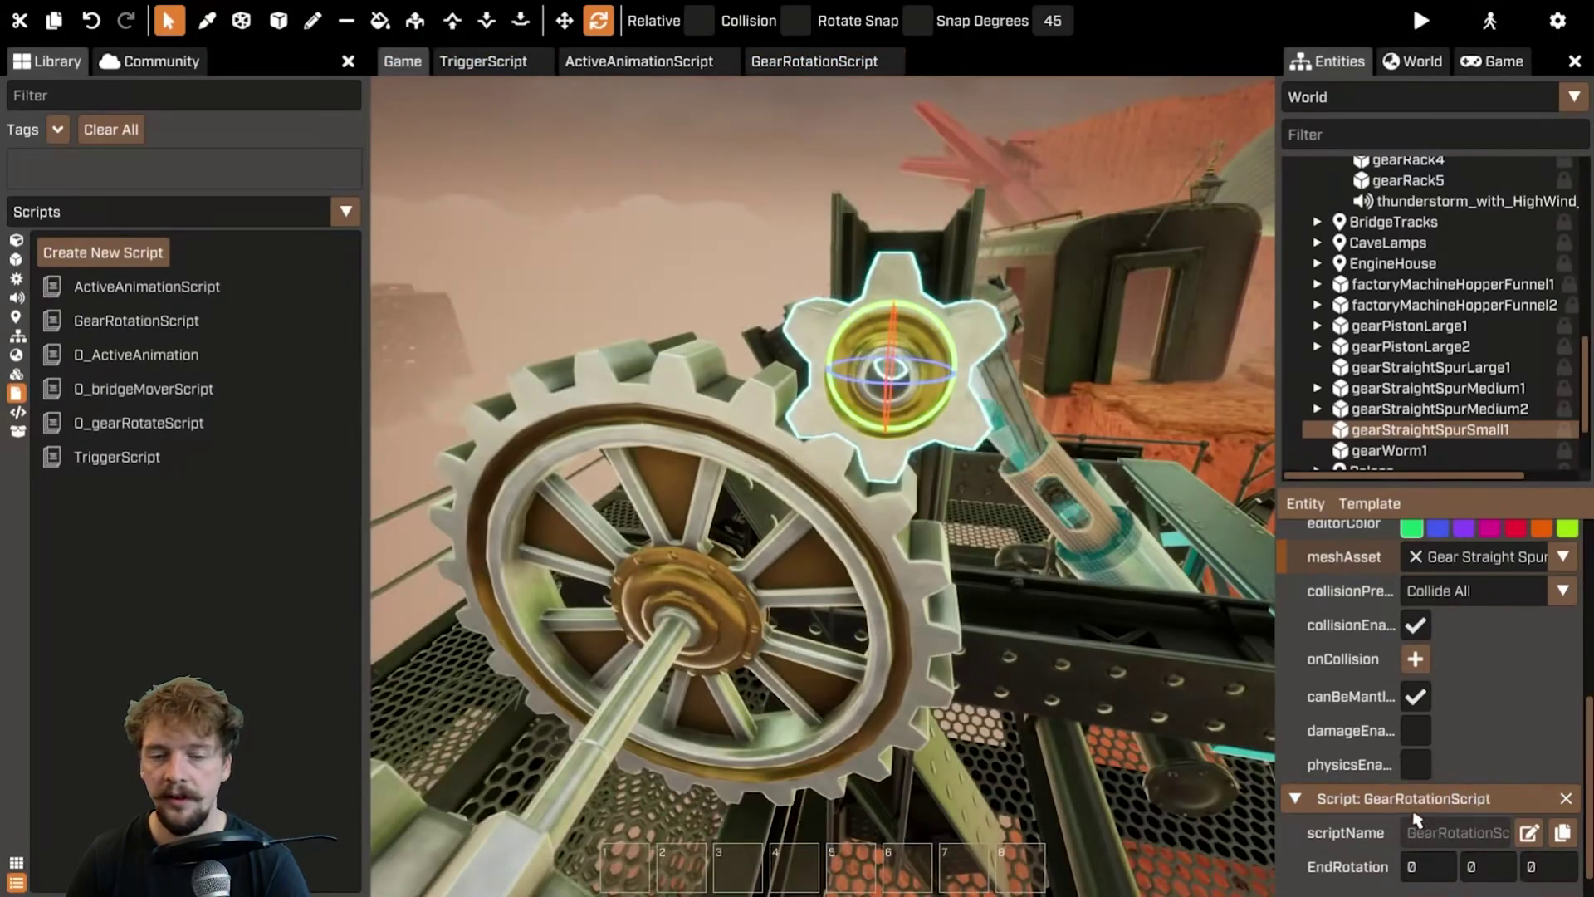
{"action": "left_click", "coordinate": [1440, 851]}
{"action": "type", "text": "-360"}
{"action": "key", "text": "Tab"}
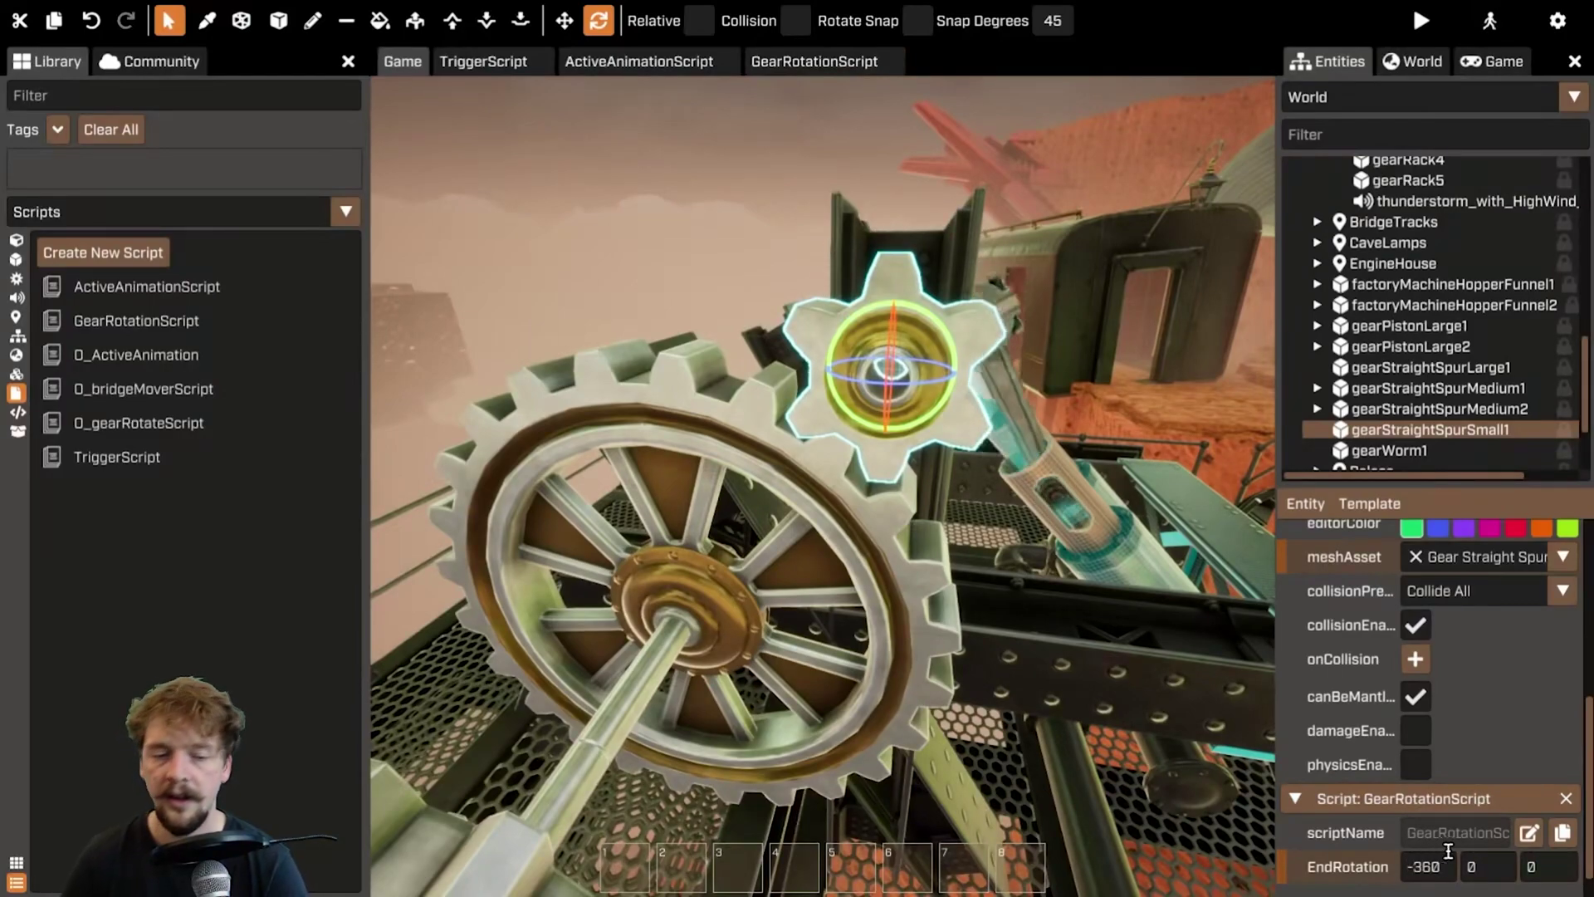
- Set the EndRotation of gearStraightSpurLarge1's GearRotationScript to 360, 0, 0
{"action": "key", "text": "Up"}
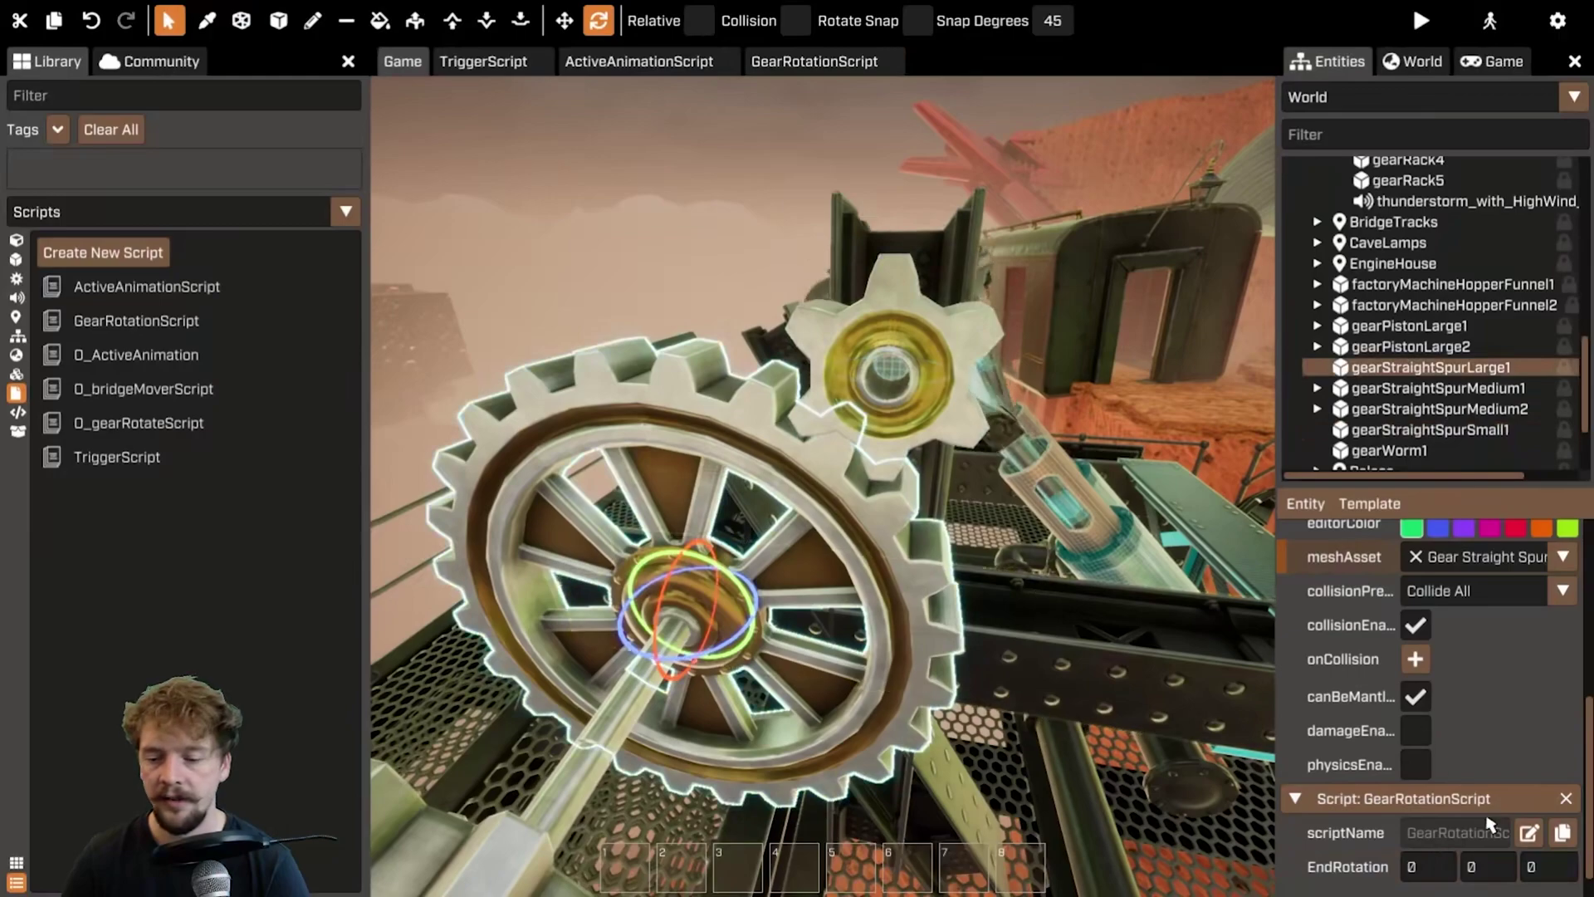
{"action": "left_click", "coordinate": [1452, 864]}
{"action": "type", "text": "360"}
{"action": "key", "text": "Tab"}
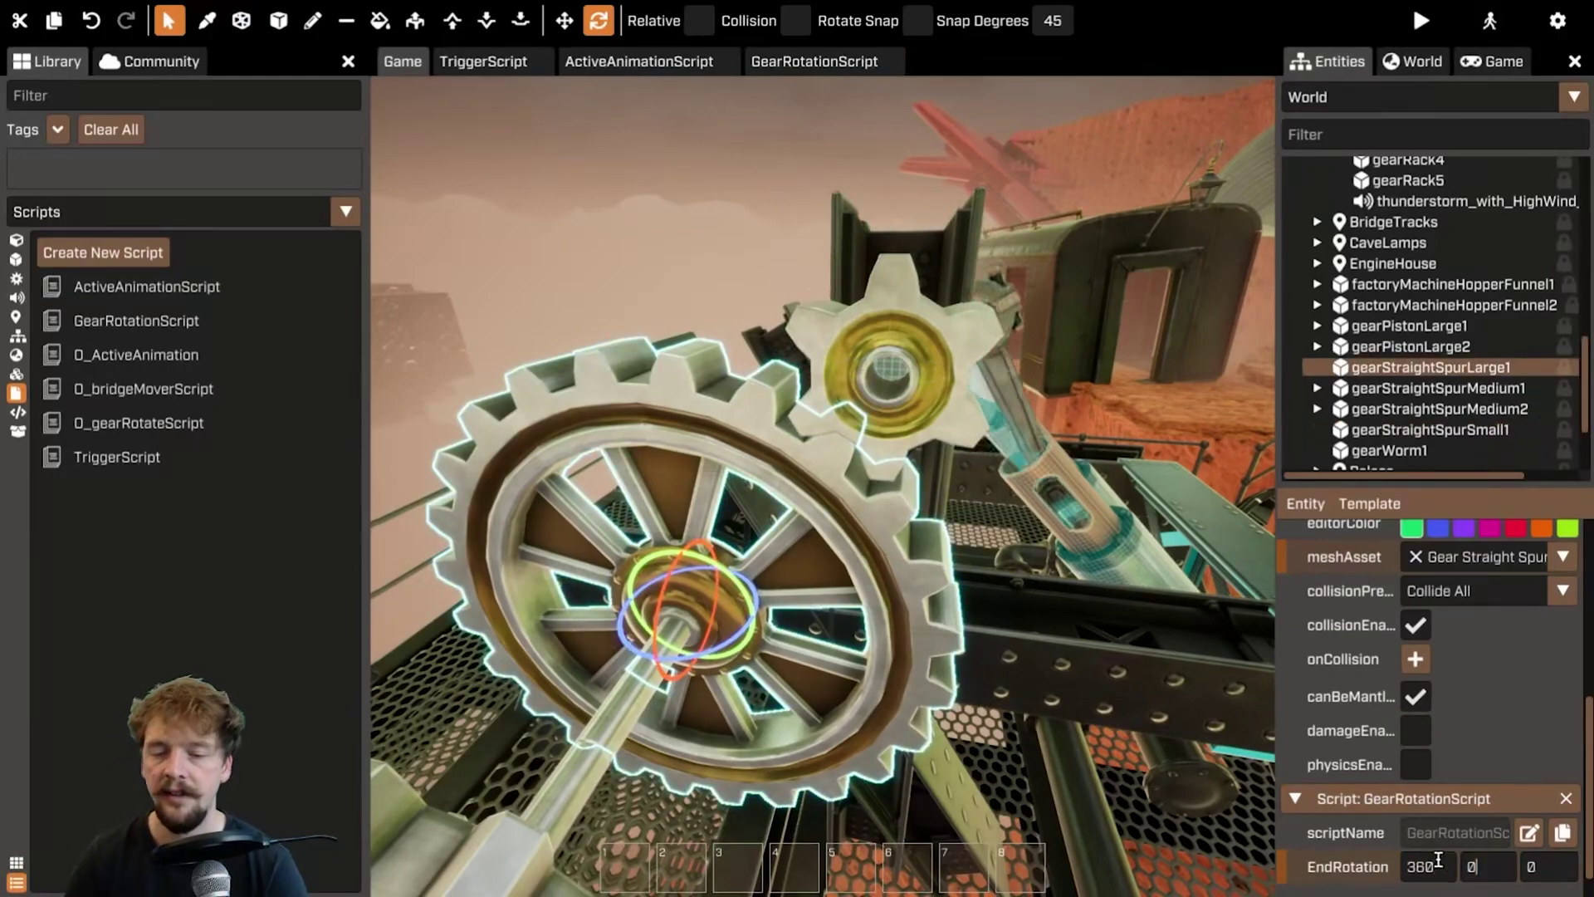
- Replace Rotation.New(-360, 0, 0) in the Init function's PlayTimelineLoop call with self.properties.EndRotation and save GearRotationScript
{"action": "left_click", "coordinate": [855, 63]}
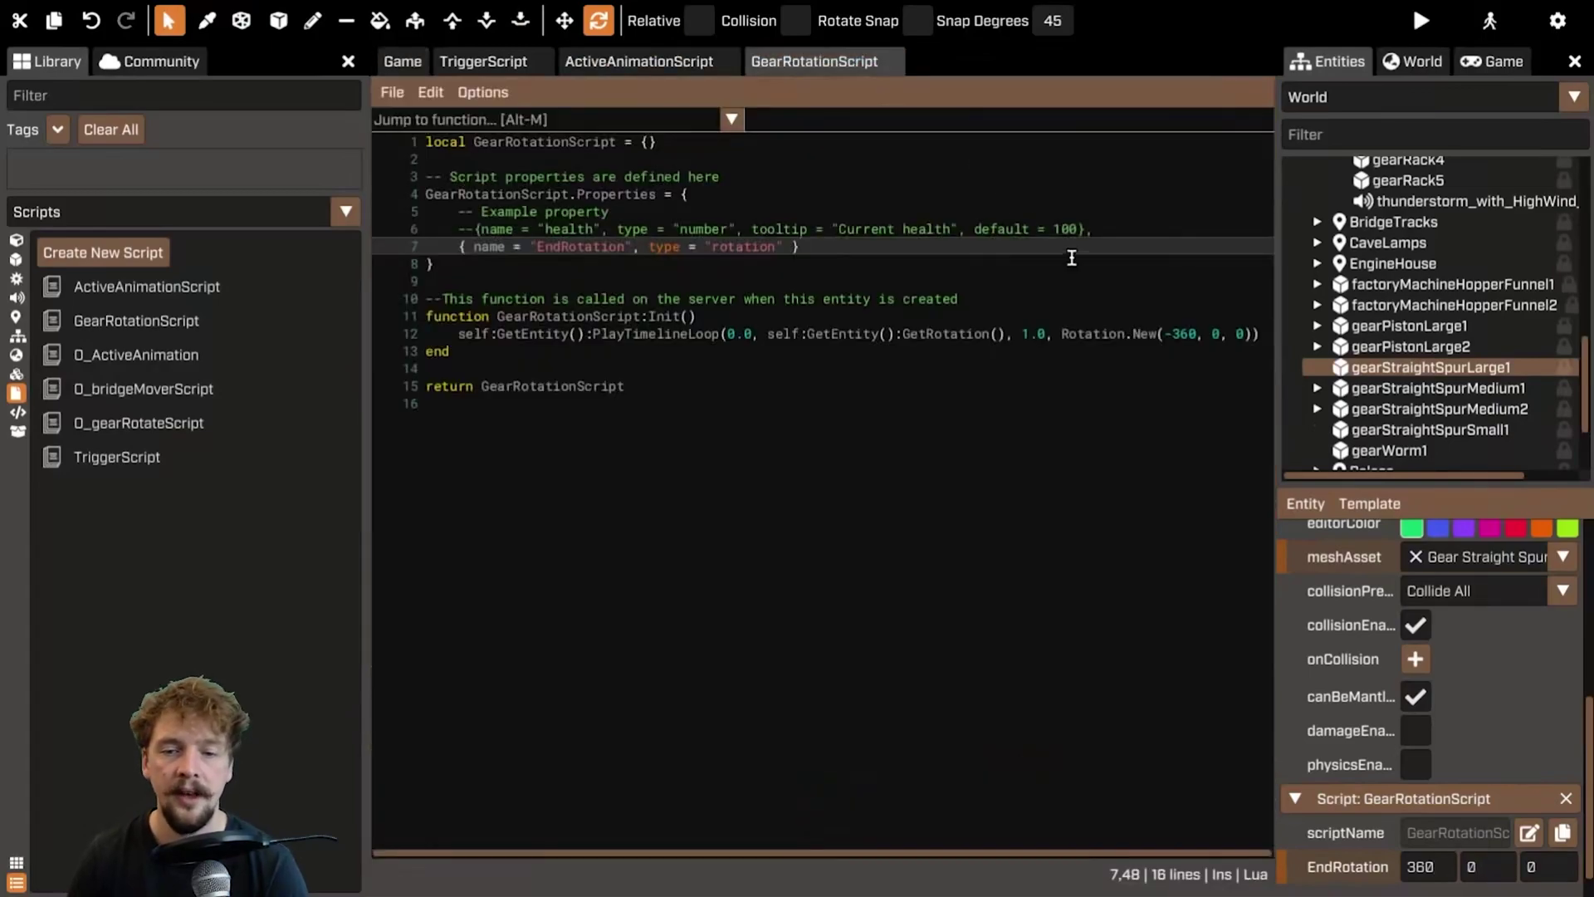
{"action": "double_click", "coordinate": [544, 252]}
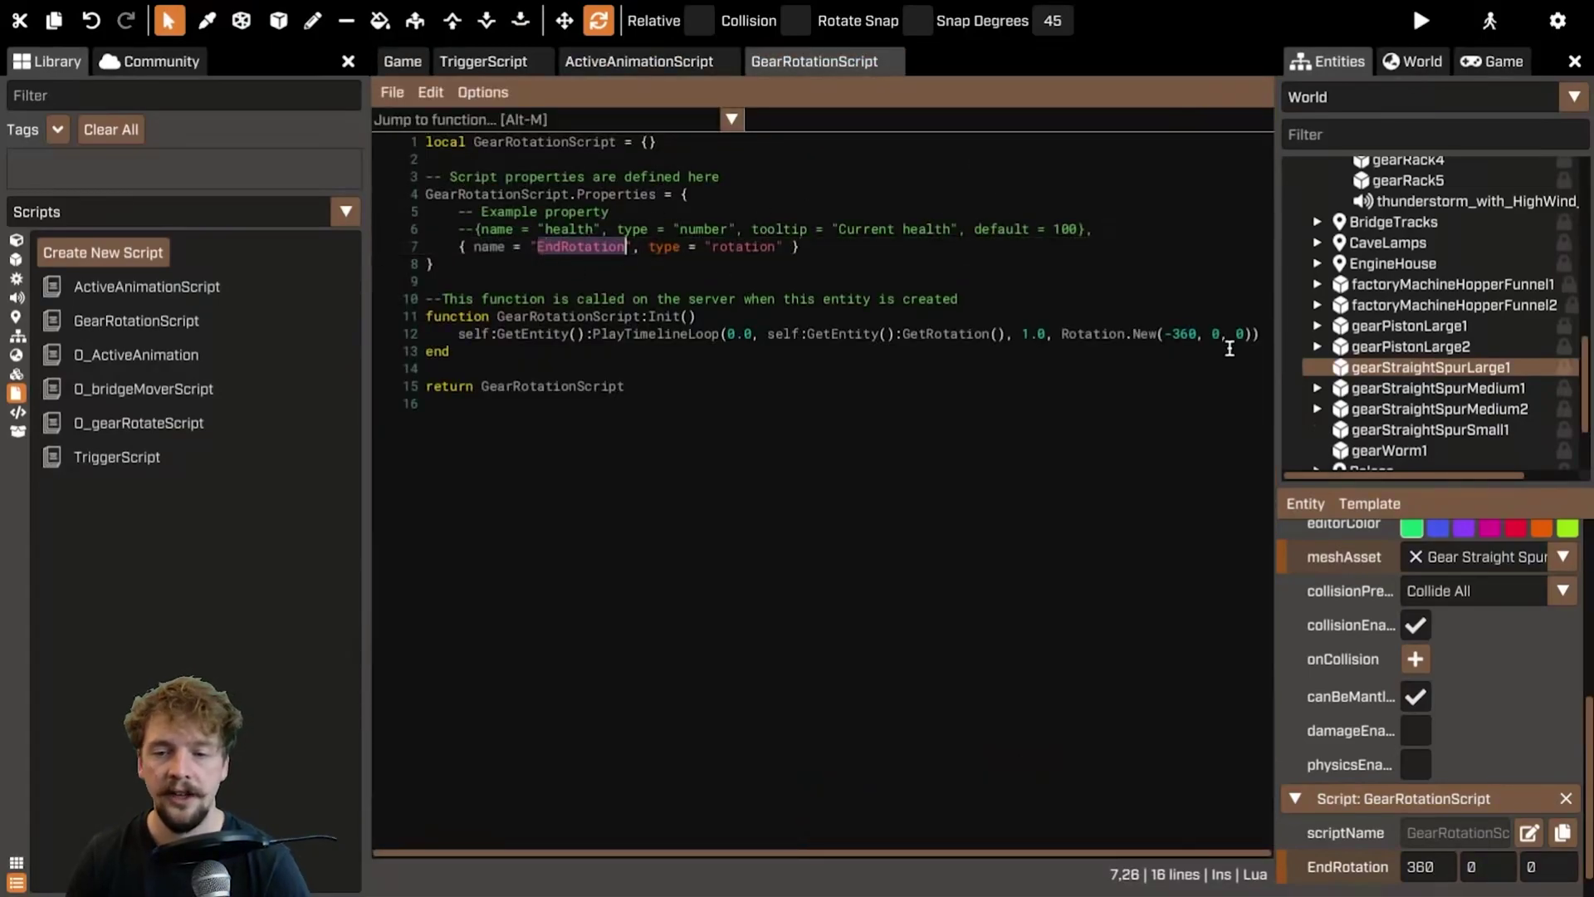
{"action": "left_click_drag", "start_coordinate": [1252, 333], "coordinate": [1065, 336]}
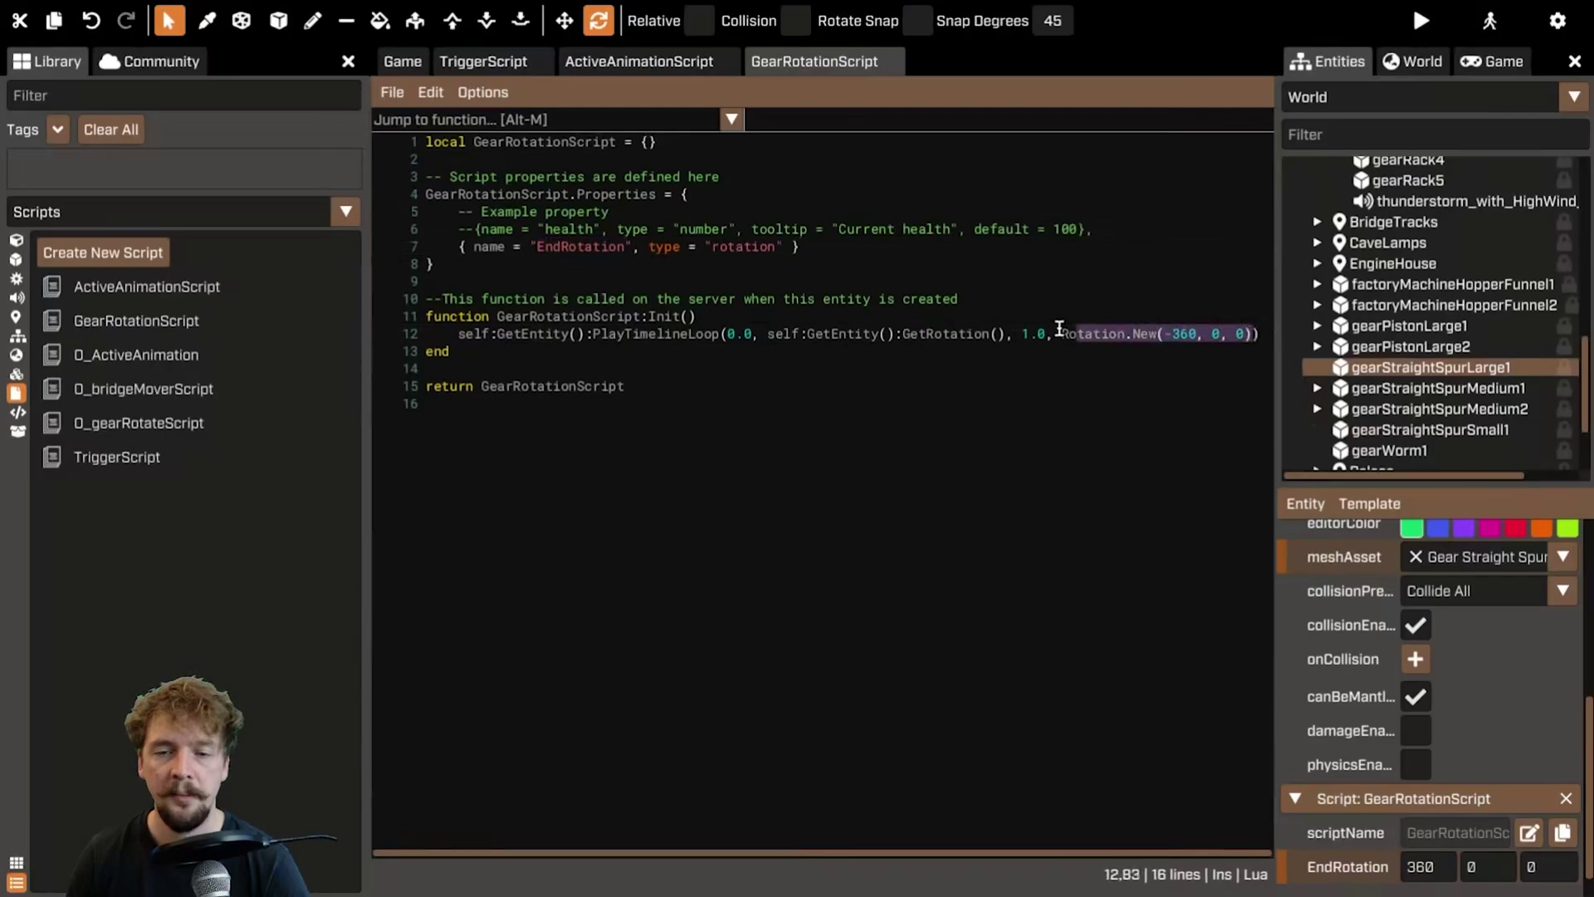
{"action": "type", "text": "self.properties."}
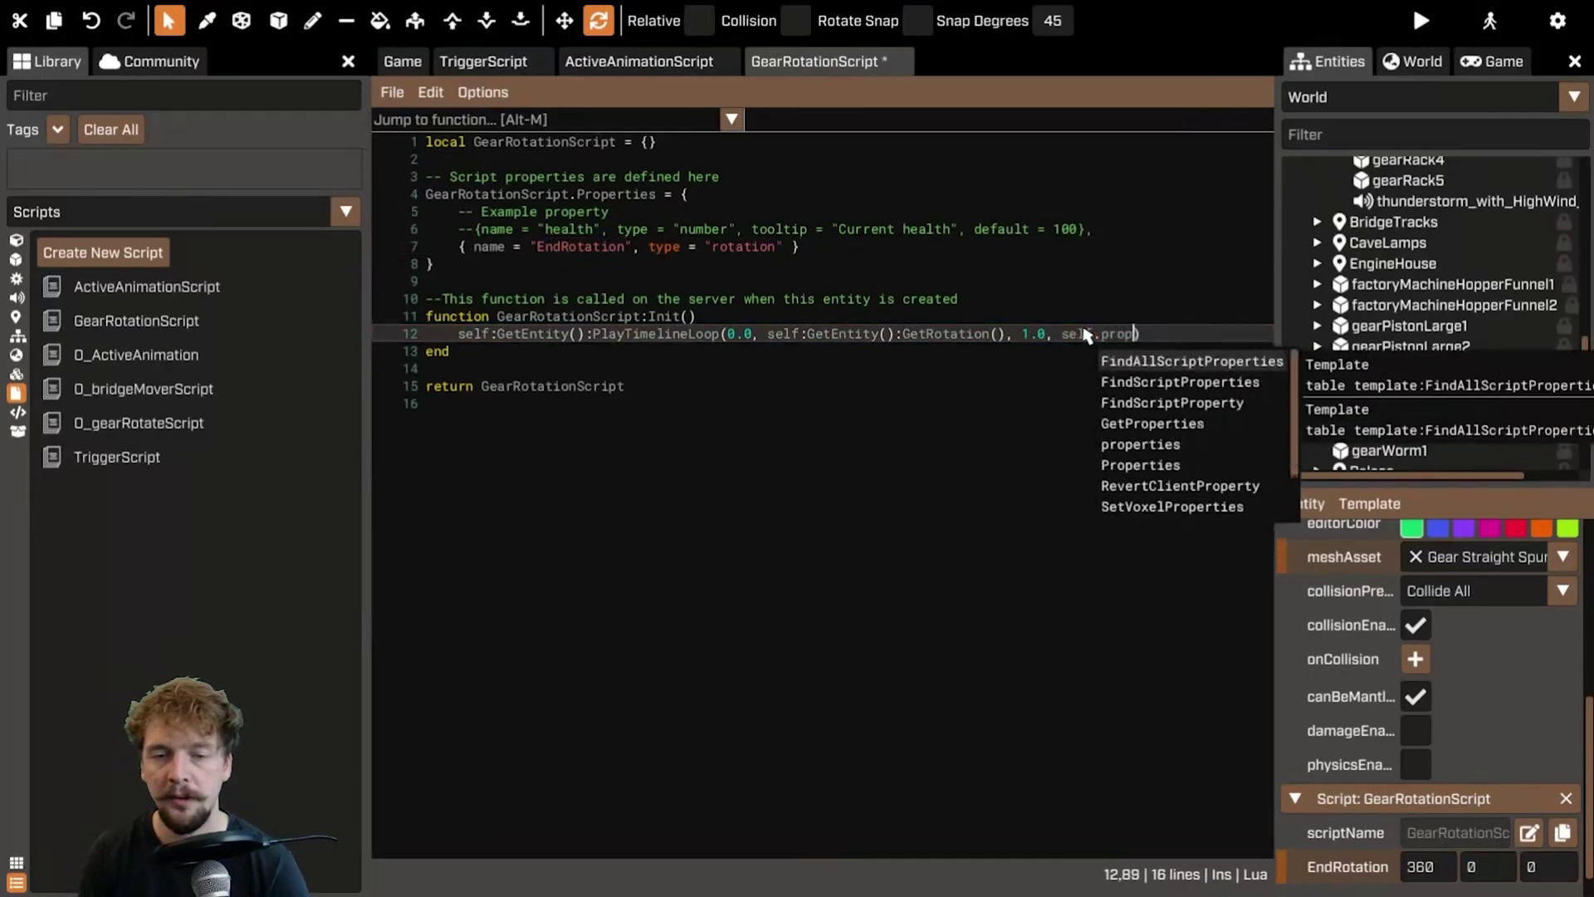
{"action": "type", "text": "EndRotation"}
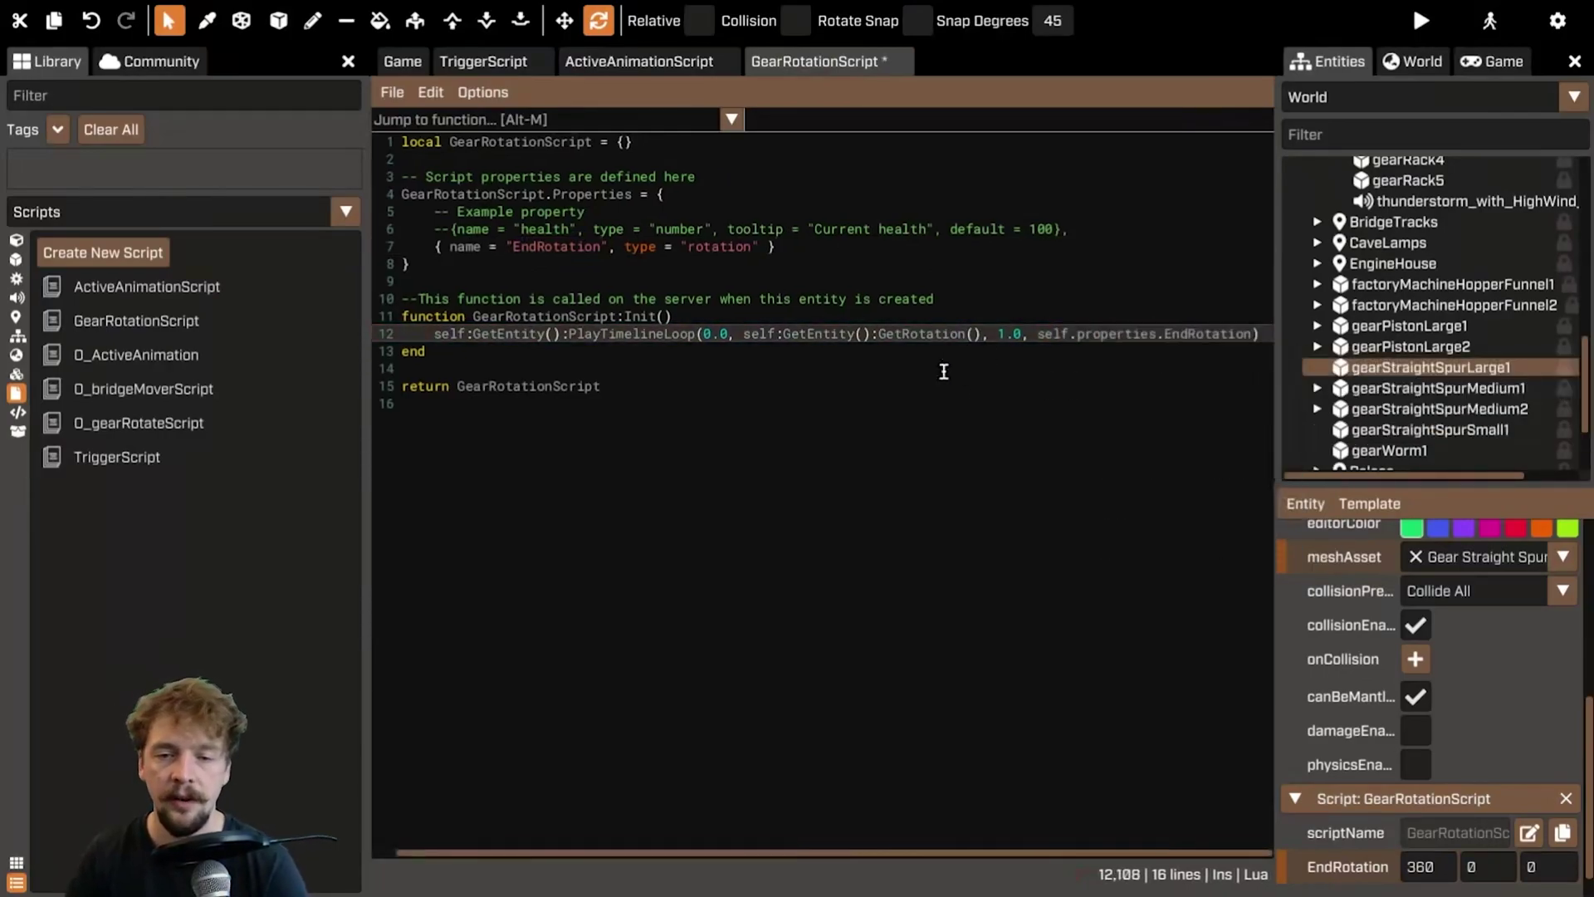
{"action": "left_click", "coordinate": [962, 405]}
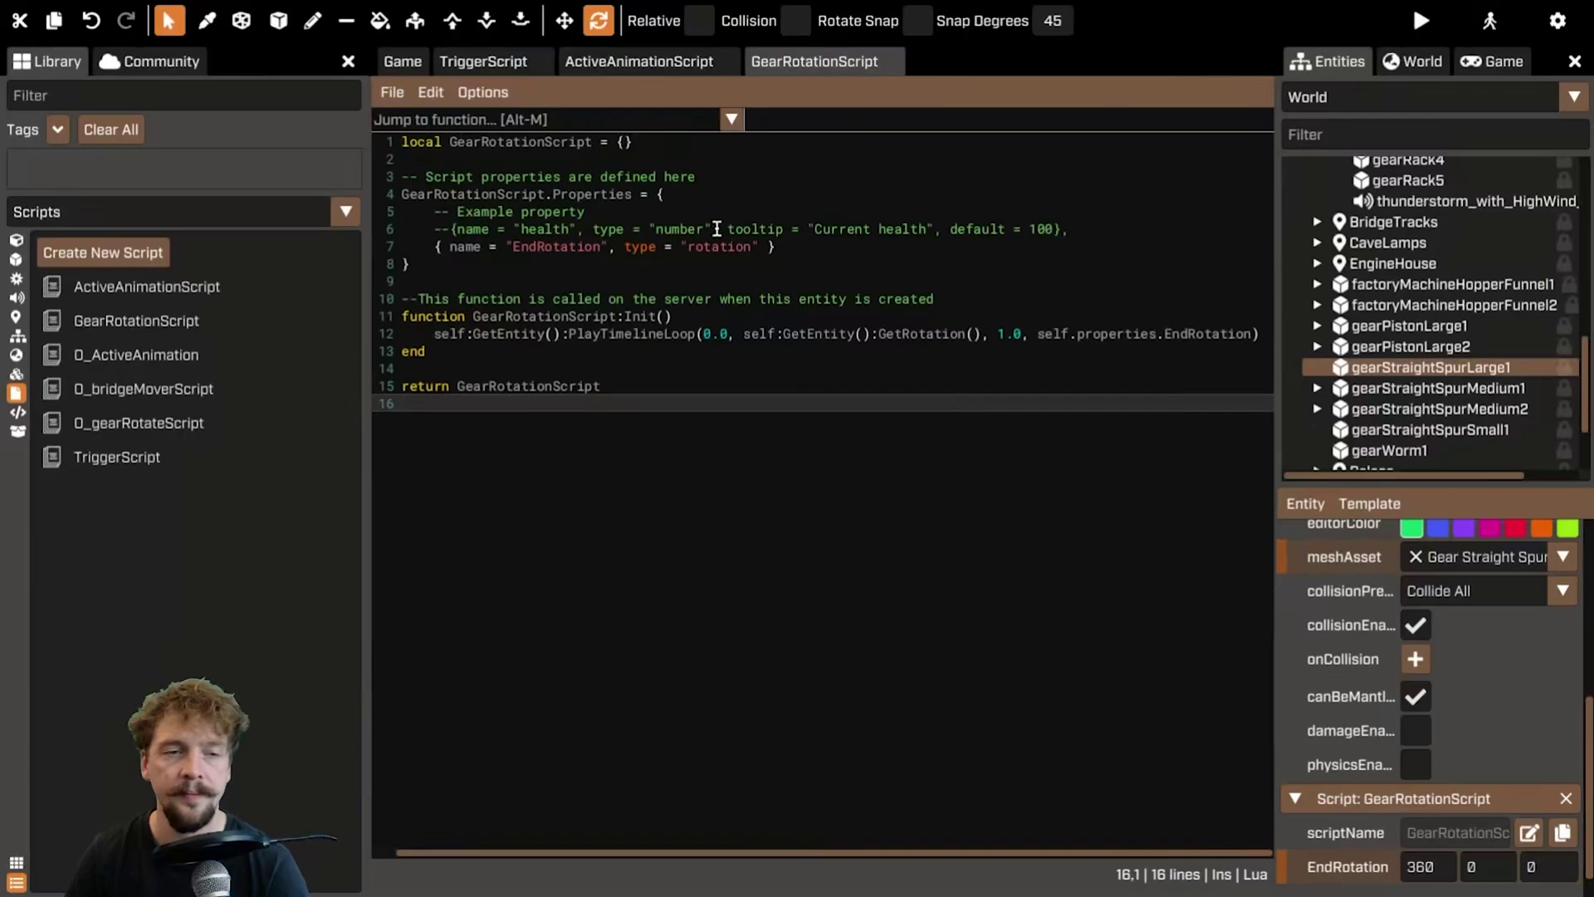
- Simulate gearStraightSpurLarge1 twice to check how its EndRotation value drives the spin, switching simulate off after each run
{"action": "left_click", "coordinate": [403, 60]}
{"action": "scroll", "coordinate": [1428, 706], "scroll_direction": "up", "scroll_amount": 3}
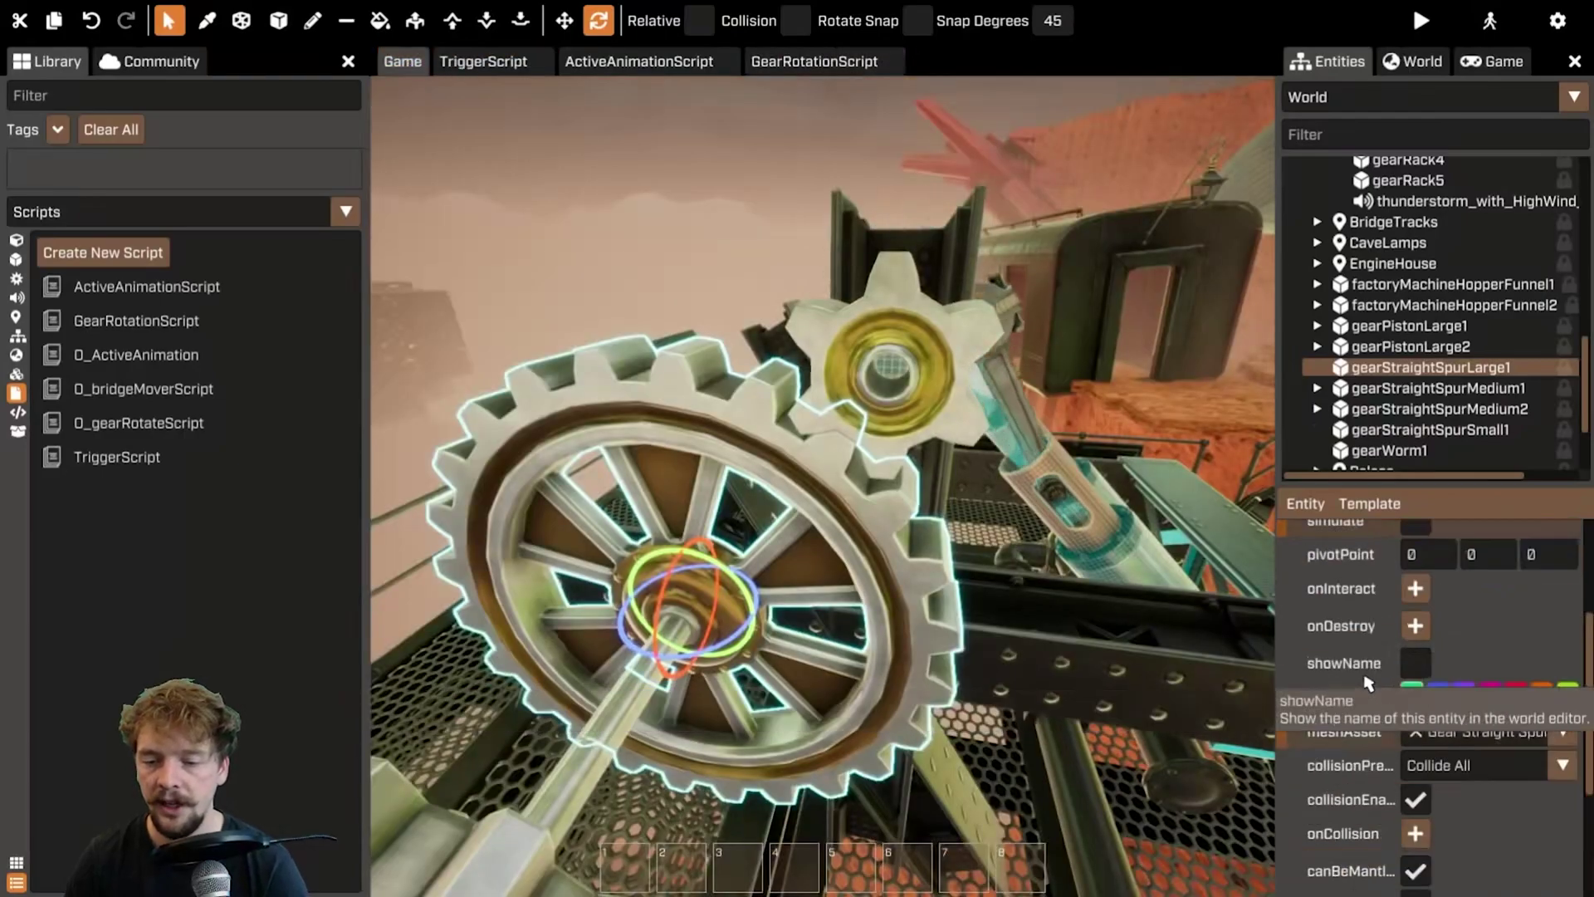
{"action": "left_click", "coordinate": [1414, 611]}
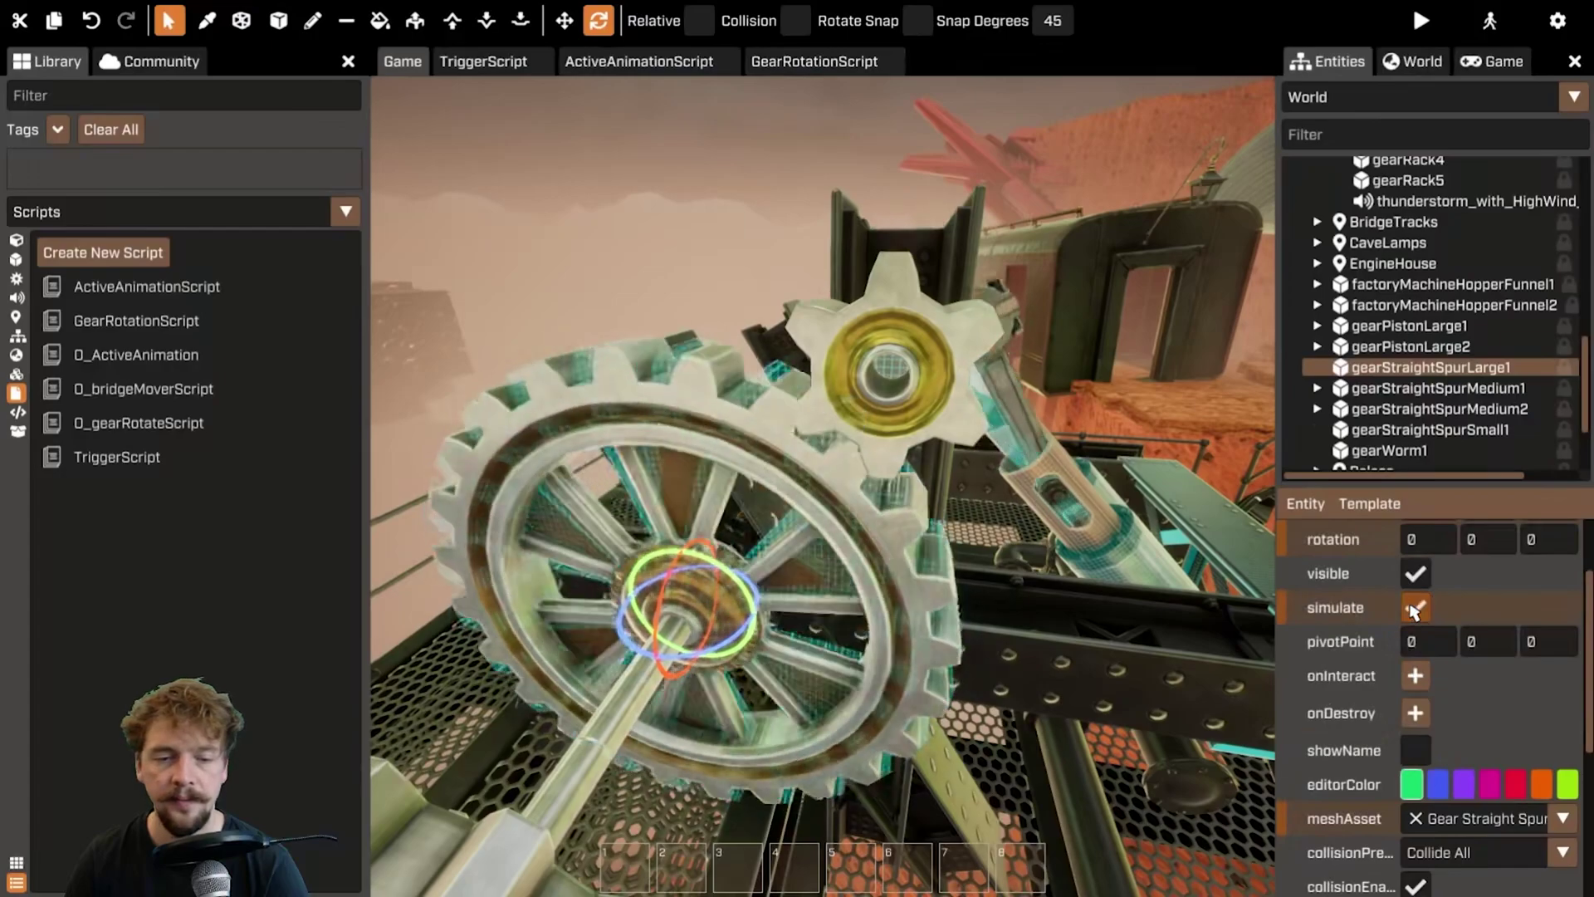
{"action": "scroll", "coordinate": [1413, 611], "scroll_direction": "down", "scroll_amount": 4}
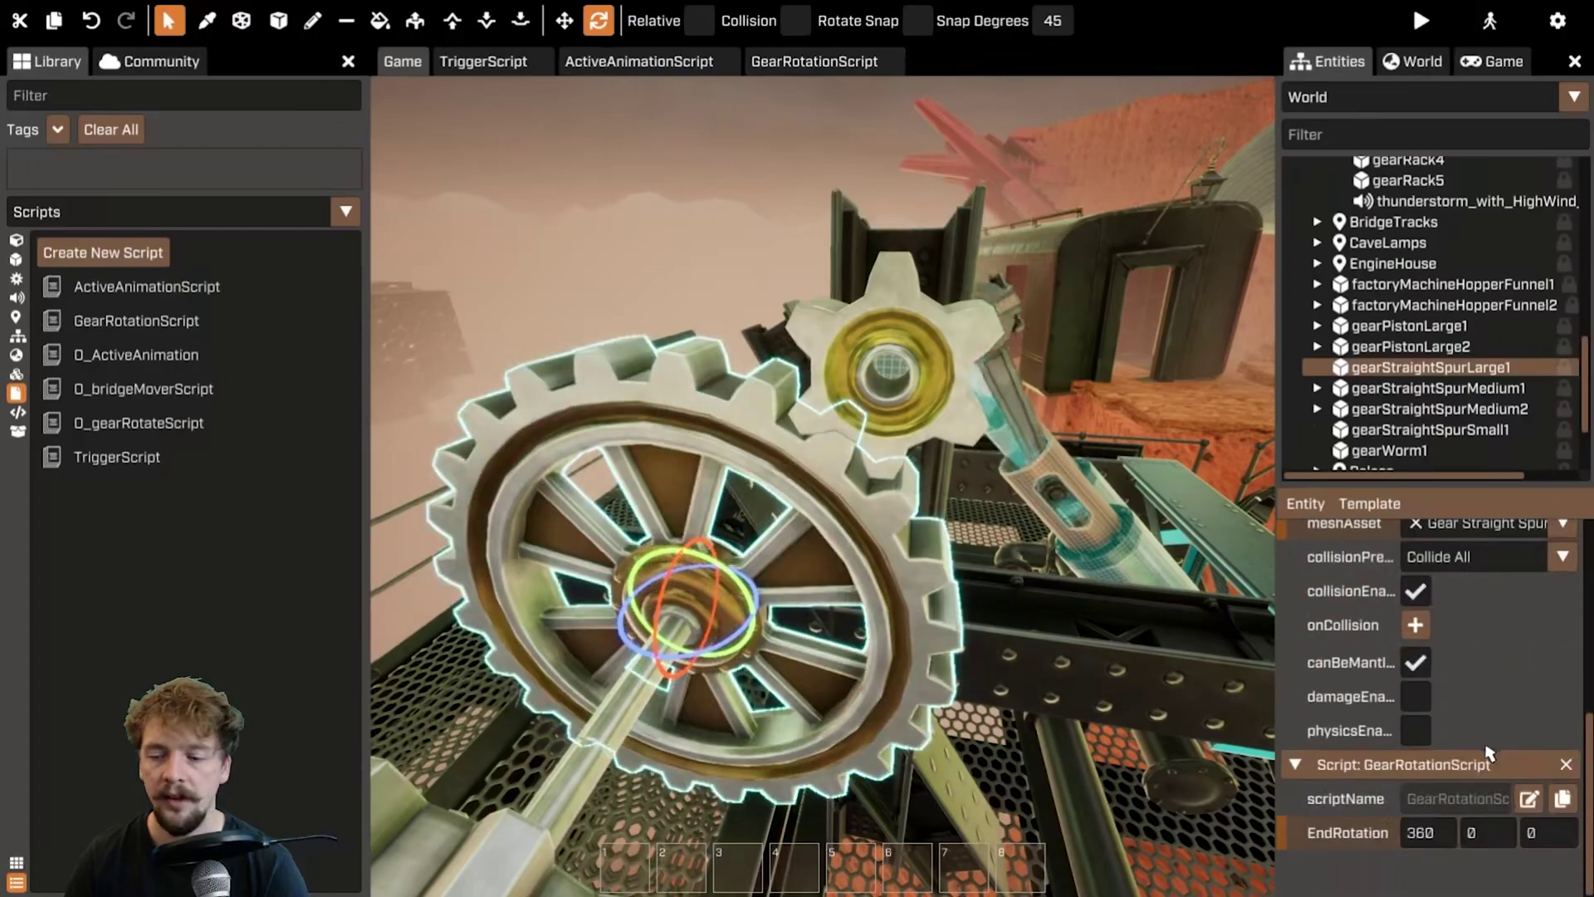
{"action": "left_click", "coordinate": [1427, 832]}
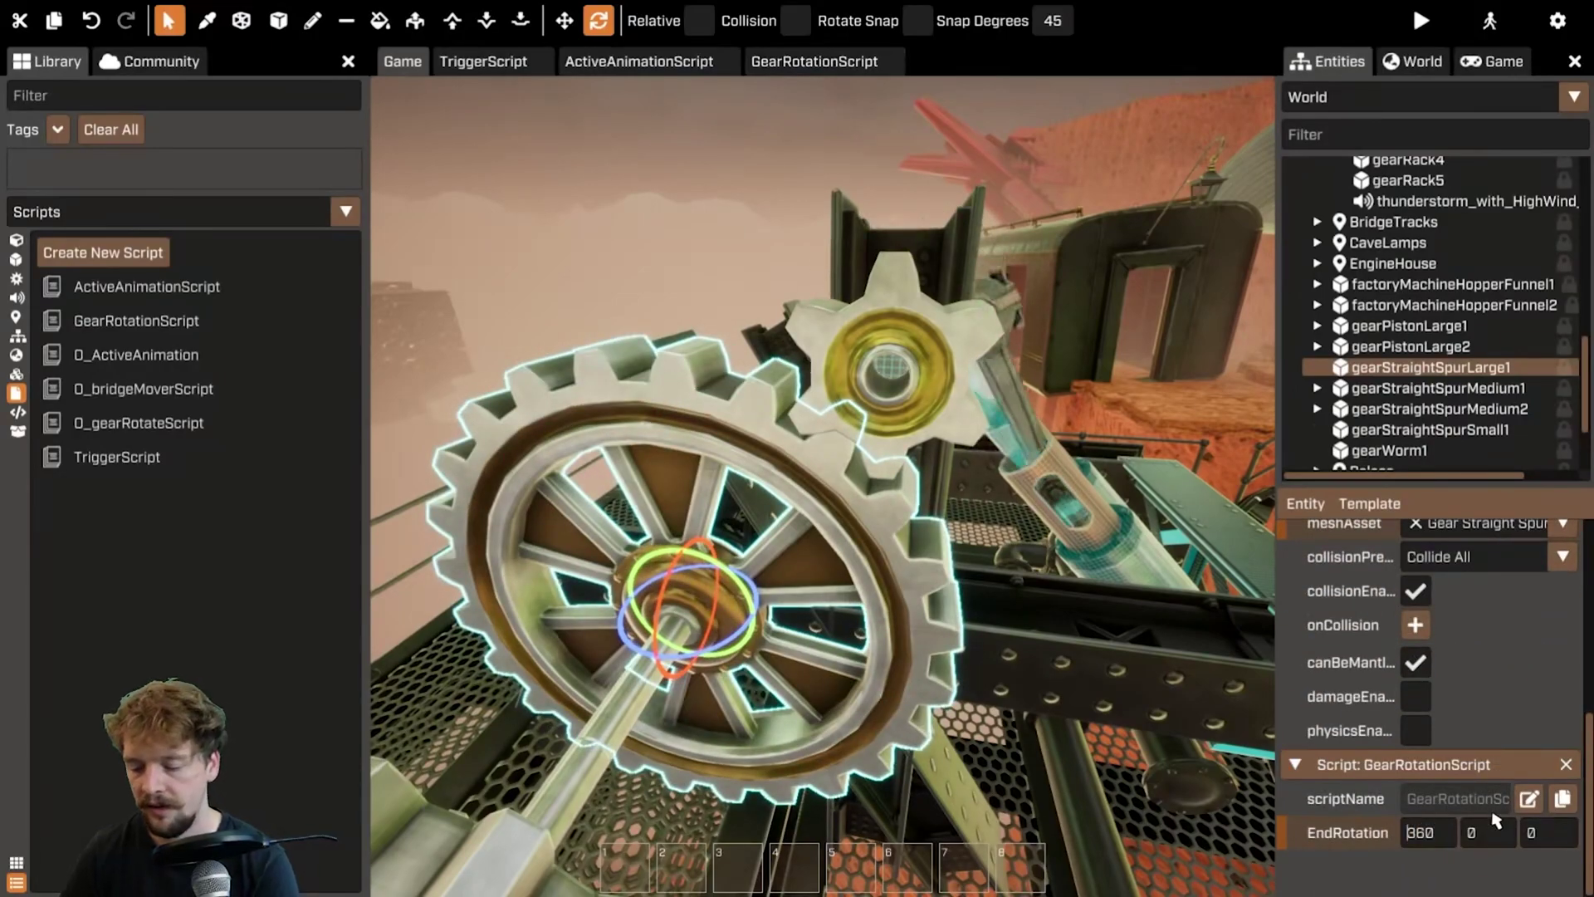
{"action": "scroll", "coordinate": [1461, 747], "scroll_direction": "up", "scroll_amount": 5}
{"action": "left_click", "coordinate": [1415, 661]}
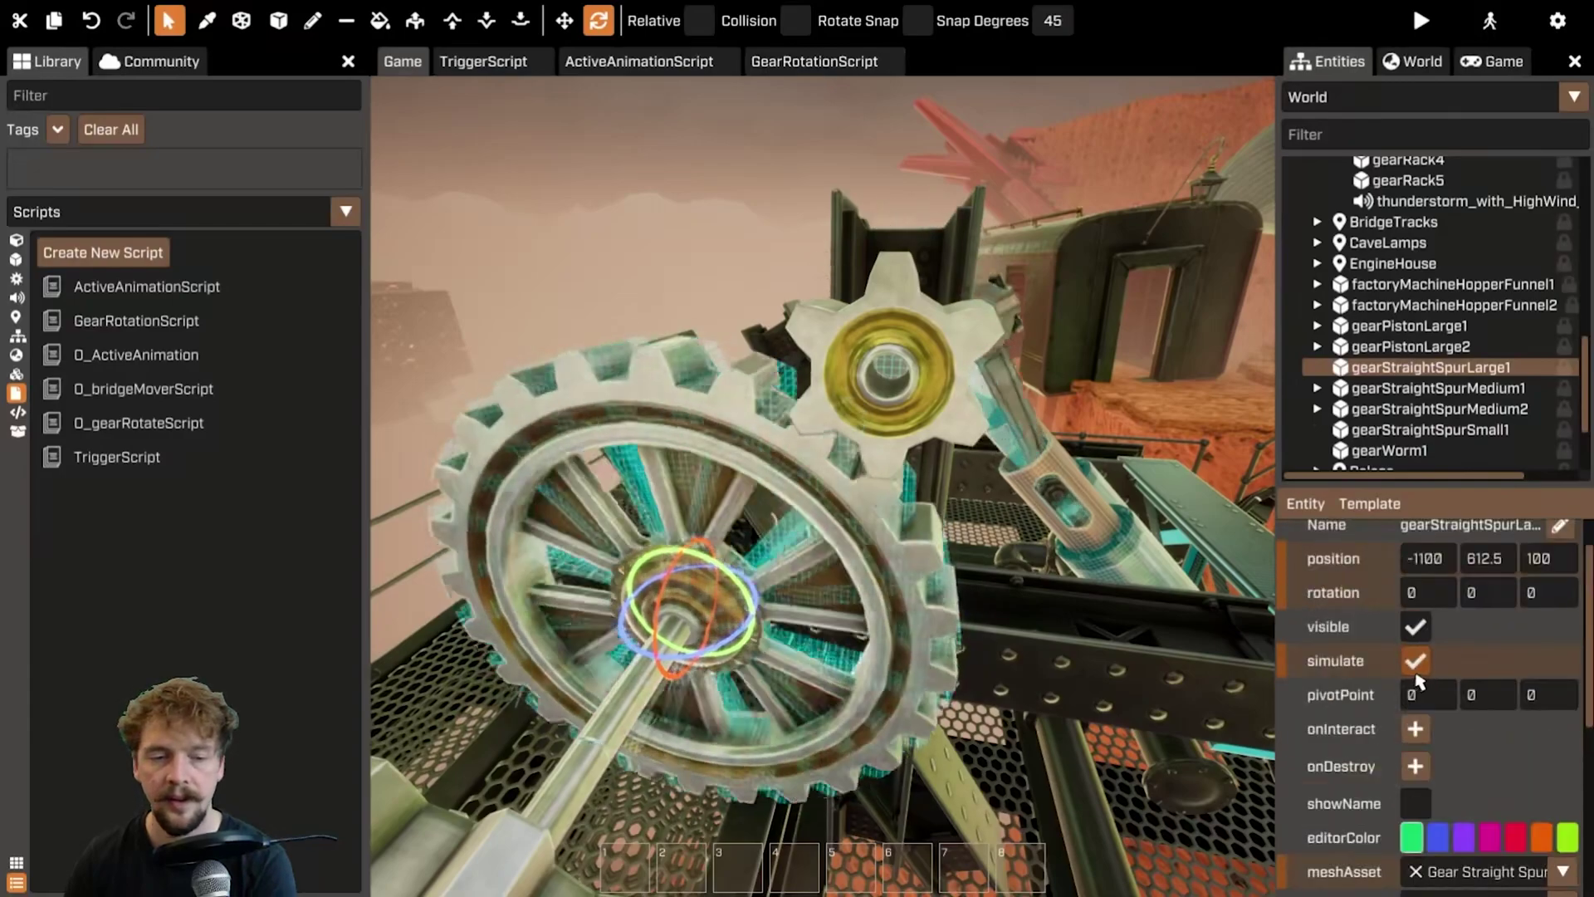
{"action": "scroll", "coordinate": [1418, 689], "scroll_direction": "down", "scroll_amount": 5}
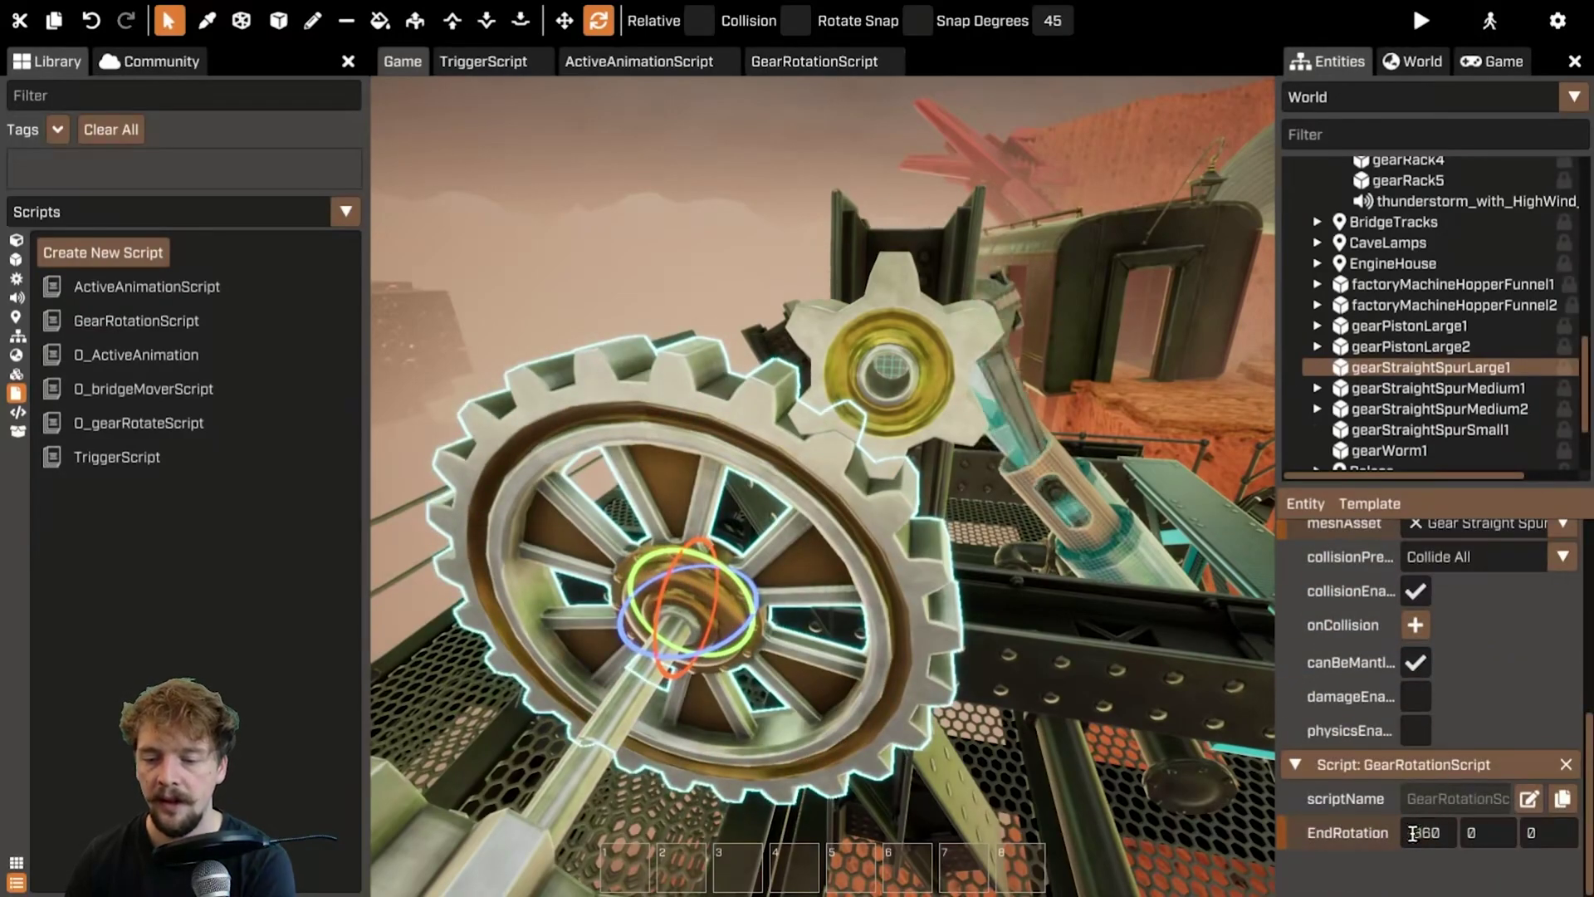
- Compare the EndRotation values of gearStraightSpurSmall1 and gearStraightSpurLarge1 and review the PlayTimelineLoop call in GearRotationScript
{"action": "left_click", "coordinate": [889, 365]}
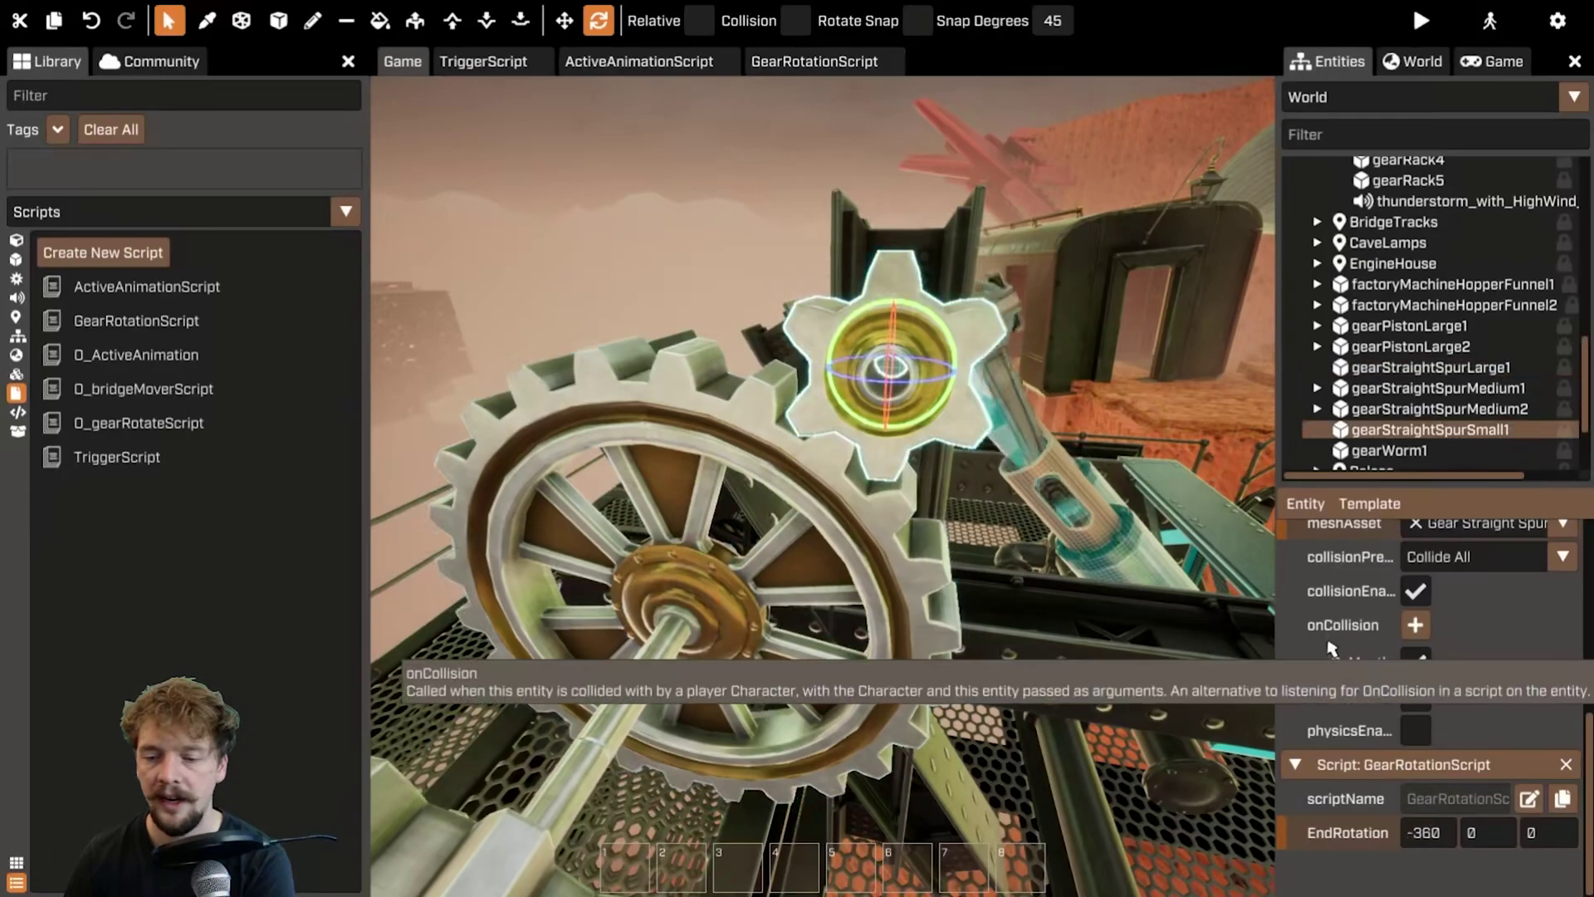
{"action": "left_click", "coordinate": [689, 602]}
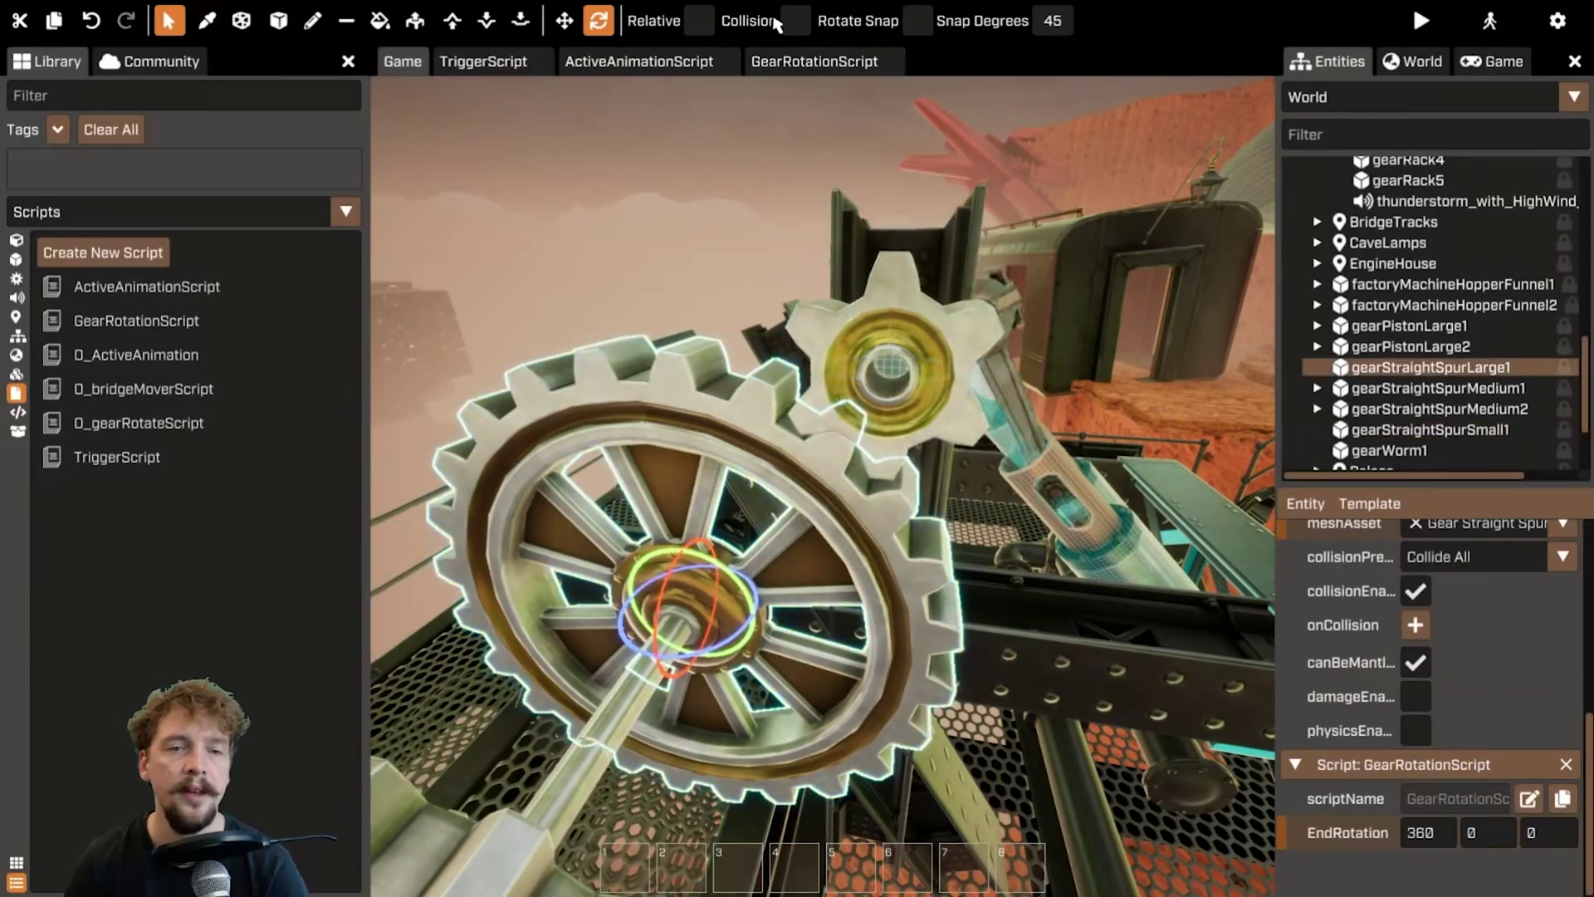
{"action": "left_click", "coordinate": [797, 61]}
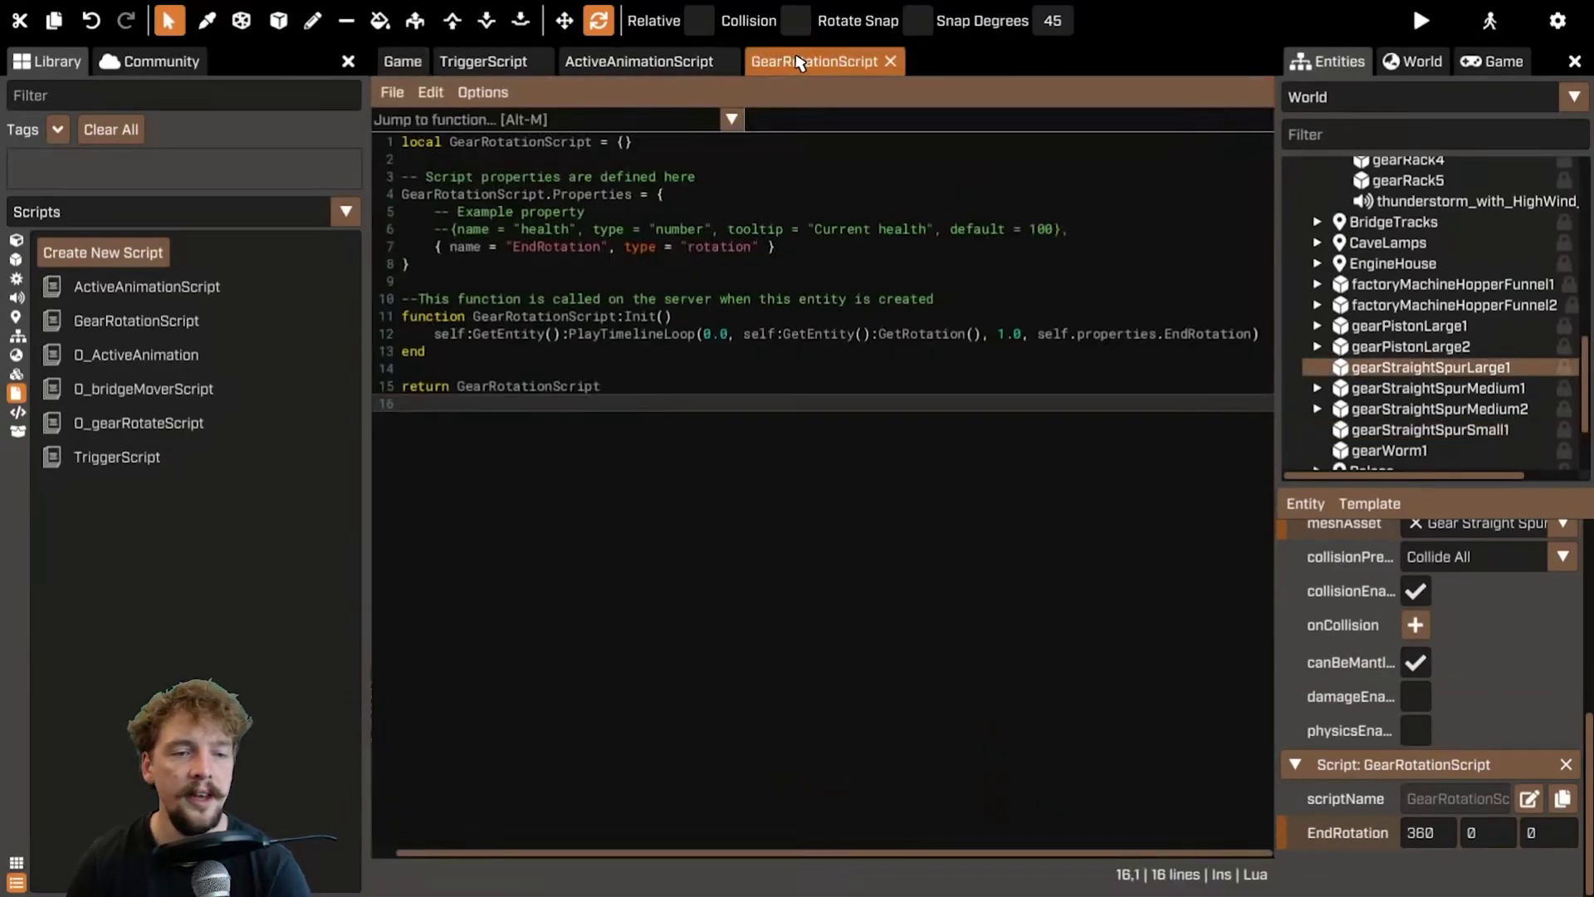
{"action": "left_click", "coordinate": [878, 340]}
{"action": "left_click", "coordinate": [402, 62]}
{"action": "left_click", "coordinate": [802, 358]}
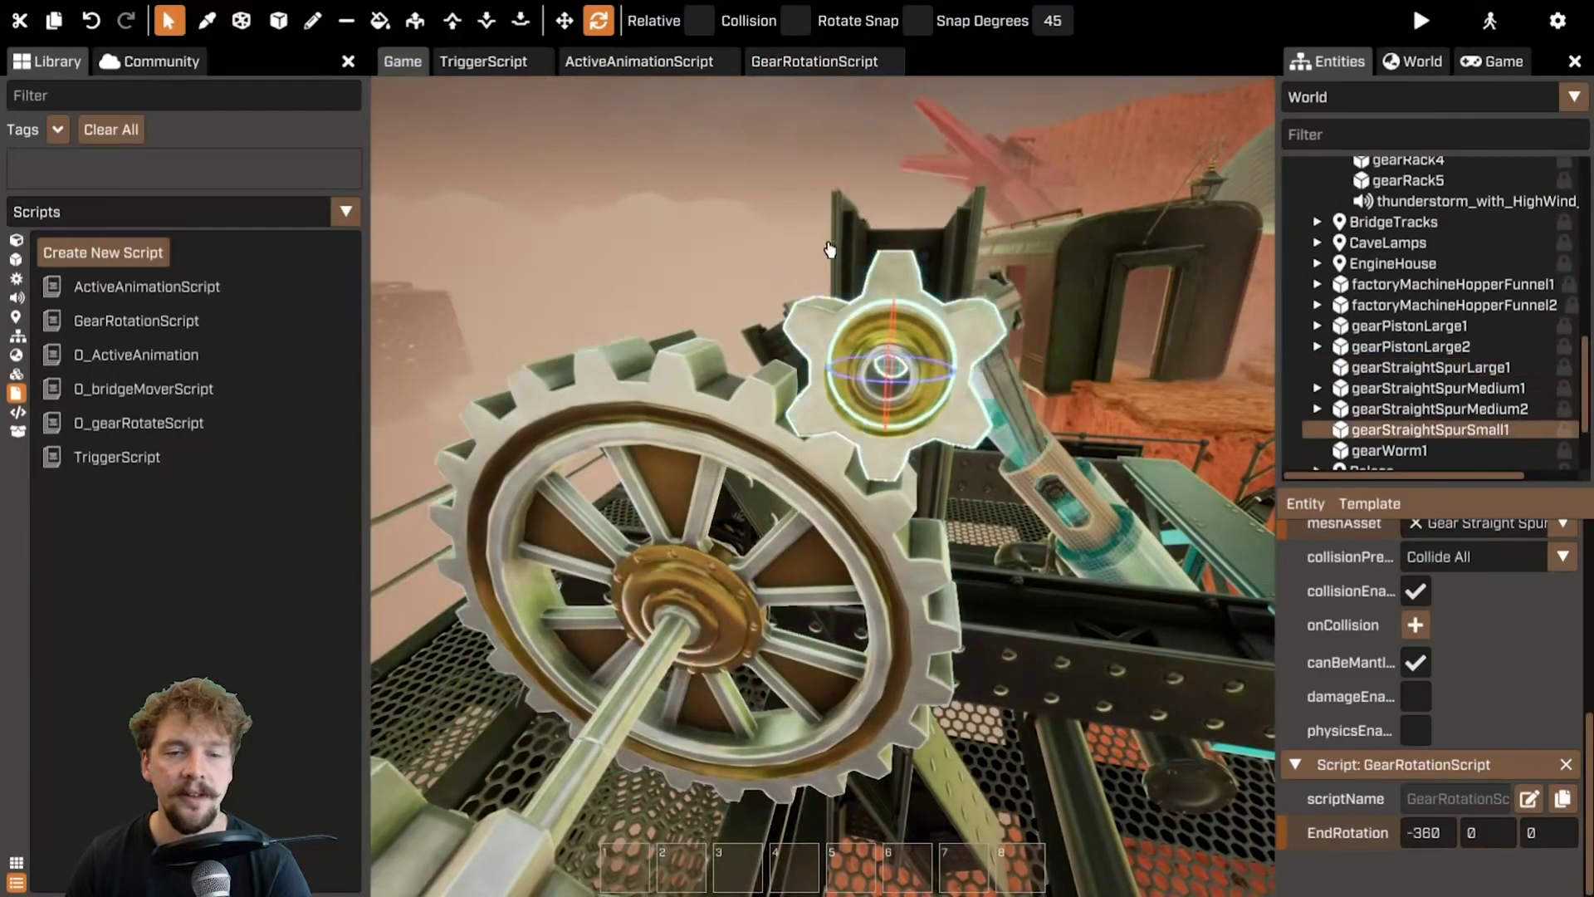
- Add the property { name = "Duration", type = "number" } below EndRotation in GearRotationScript's Properties and save the script
{"action": "left_click", "coordinate": [809, 61]}
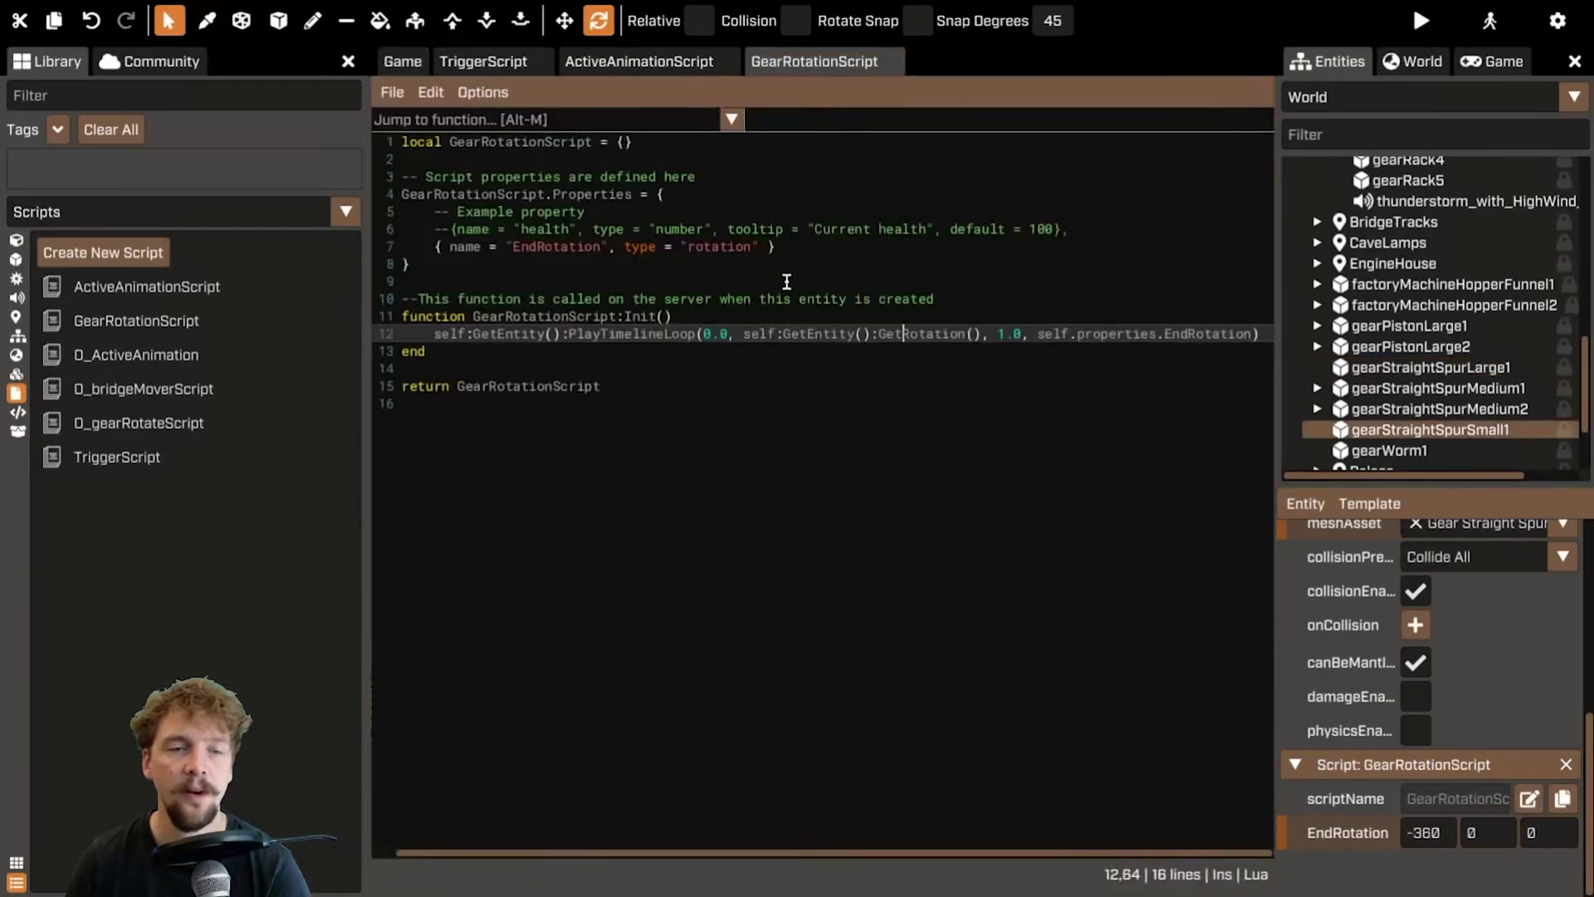
{"action": "left_click", "coordinate": [806, 245]}
{"action": "type", "text": ","}
{"action": "key", "text": "Return"}
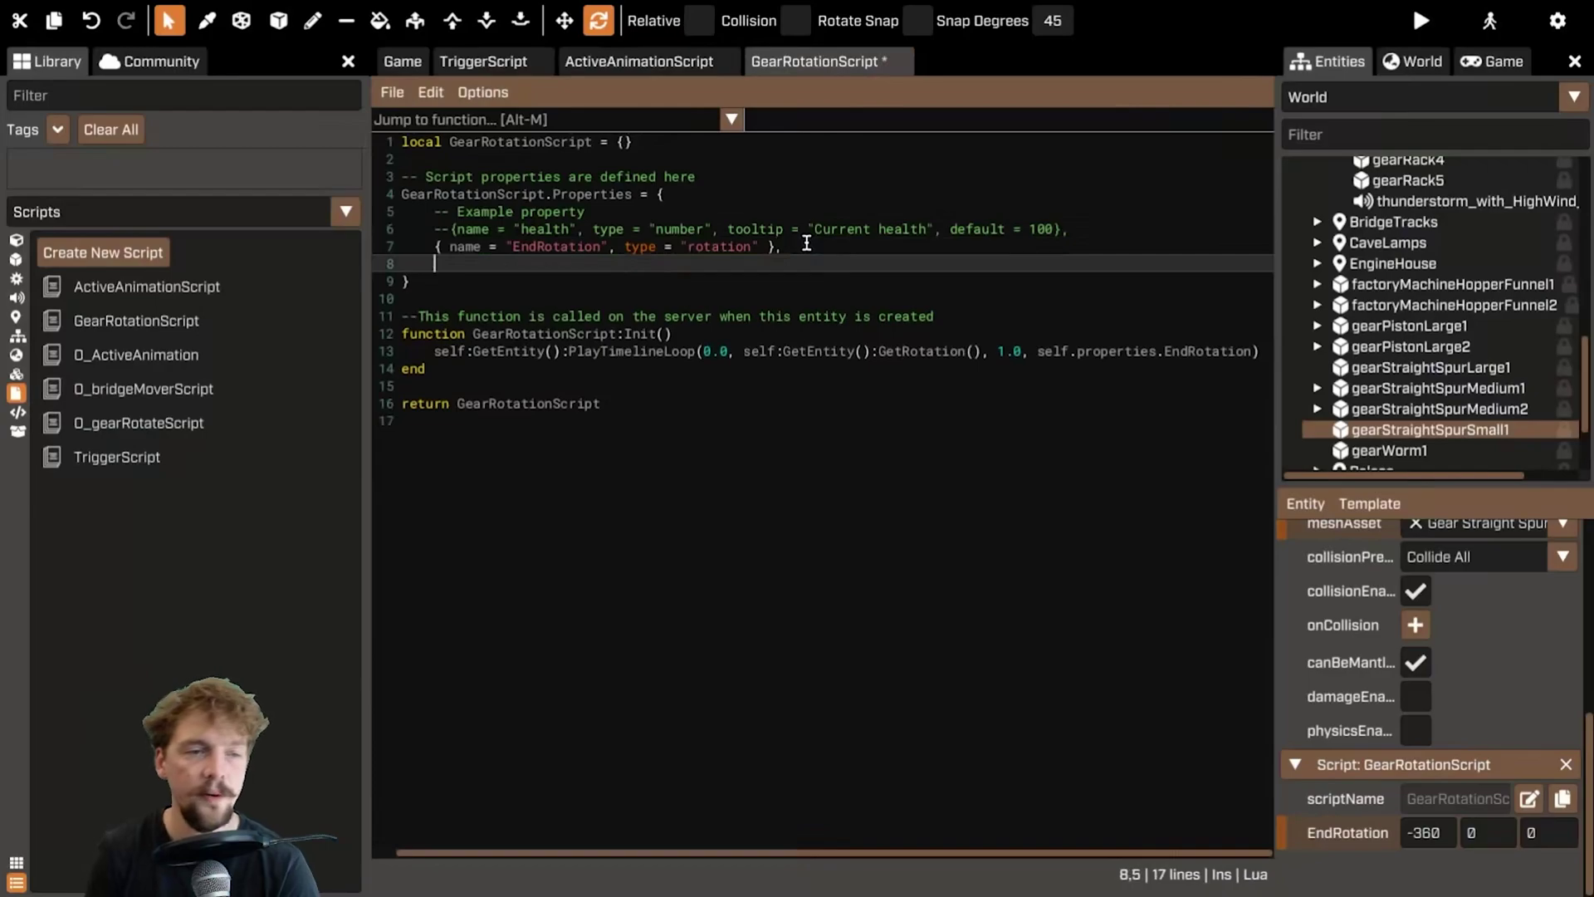
{"action": "type", "text": "{ name = \"dir"}
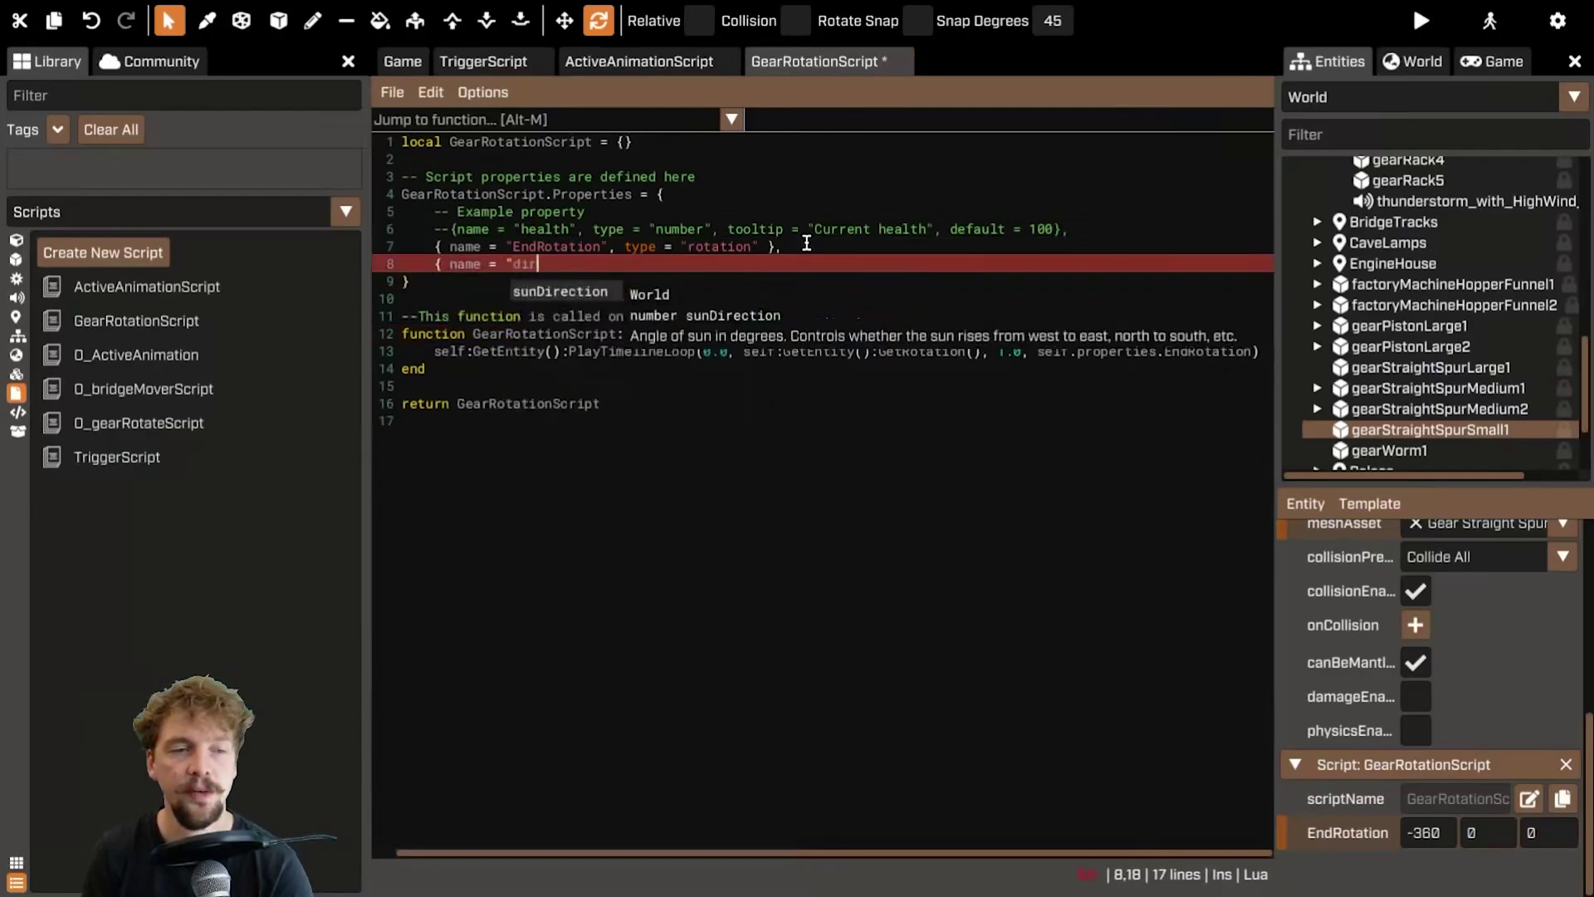
{"action": "type", "text": "atDura"}
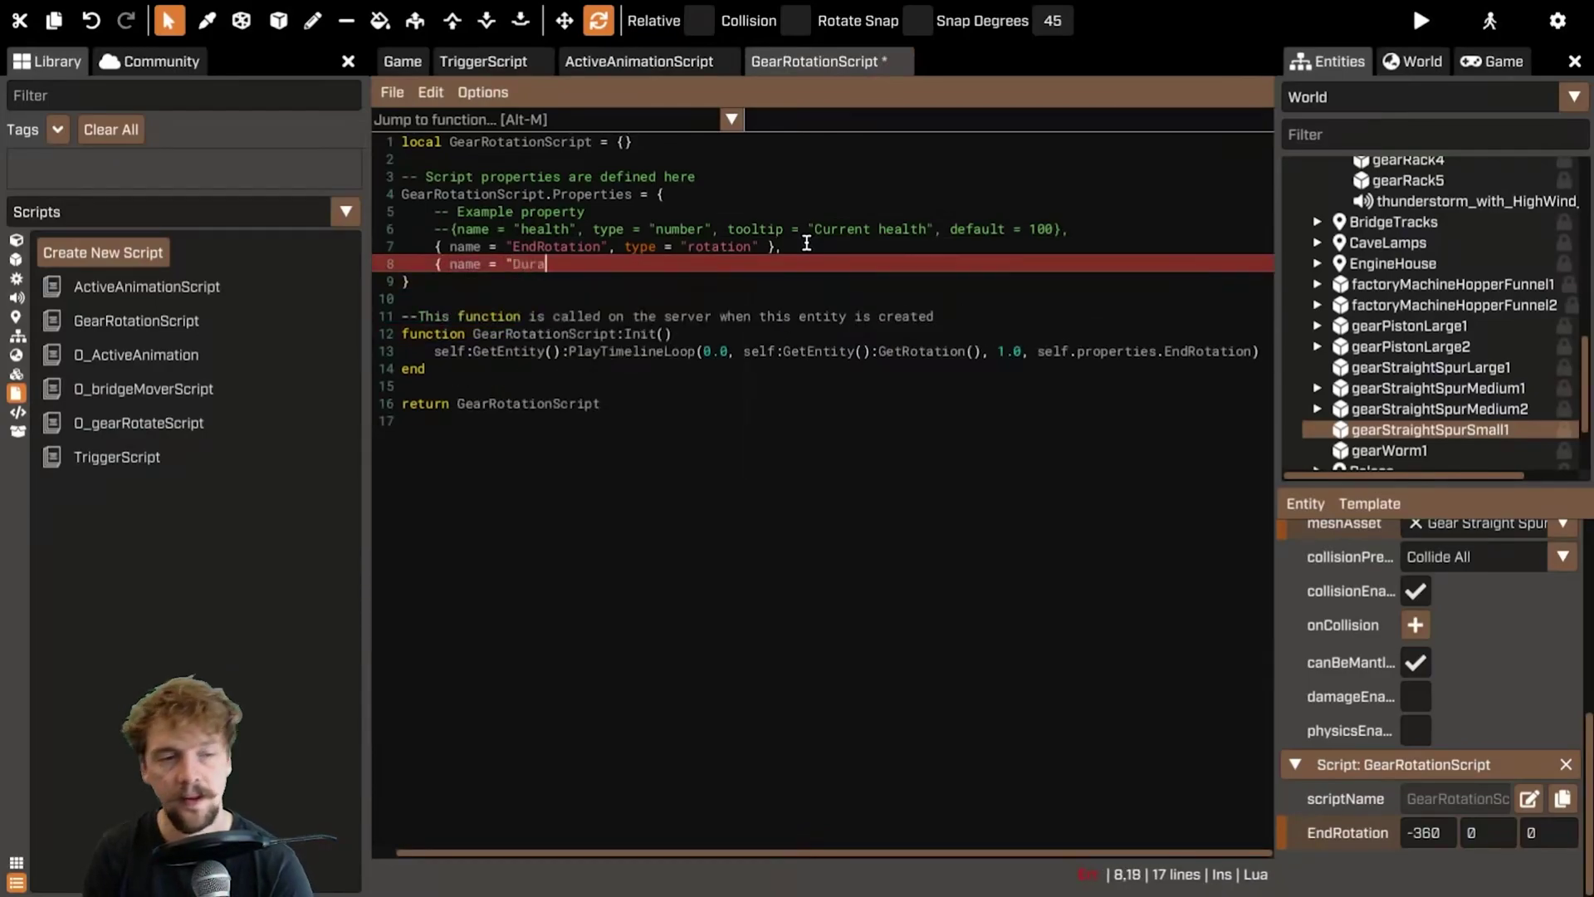
{"action": "type", "text": "tion\", type = \"number\" }"}
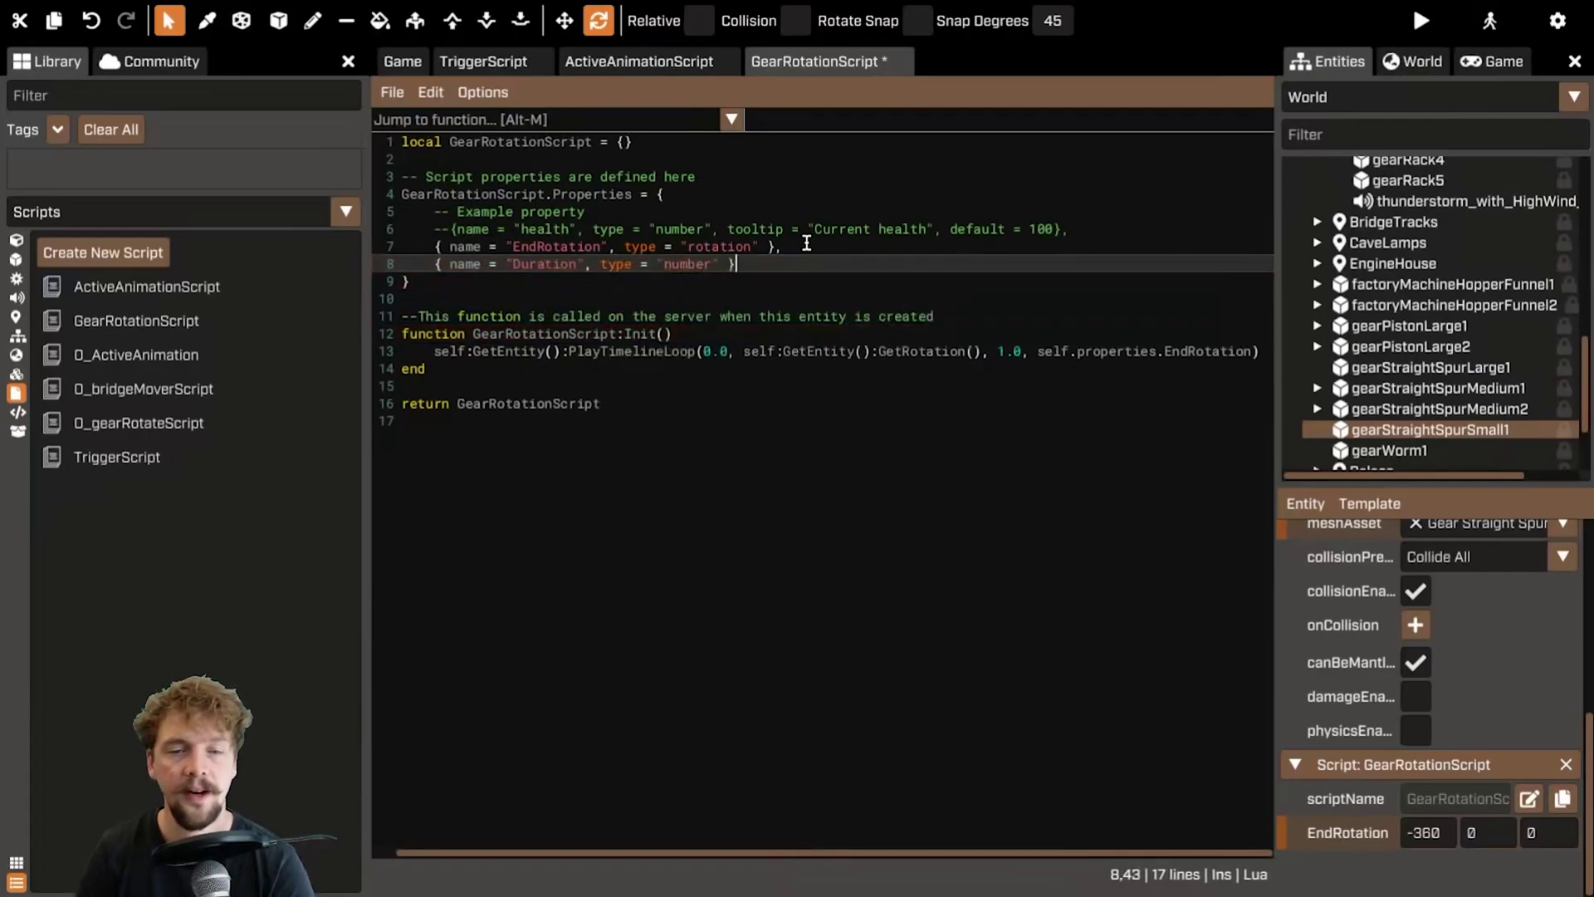
{"action": "key", "text": "ctrl+s"}
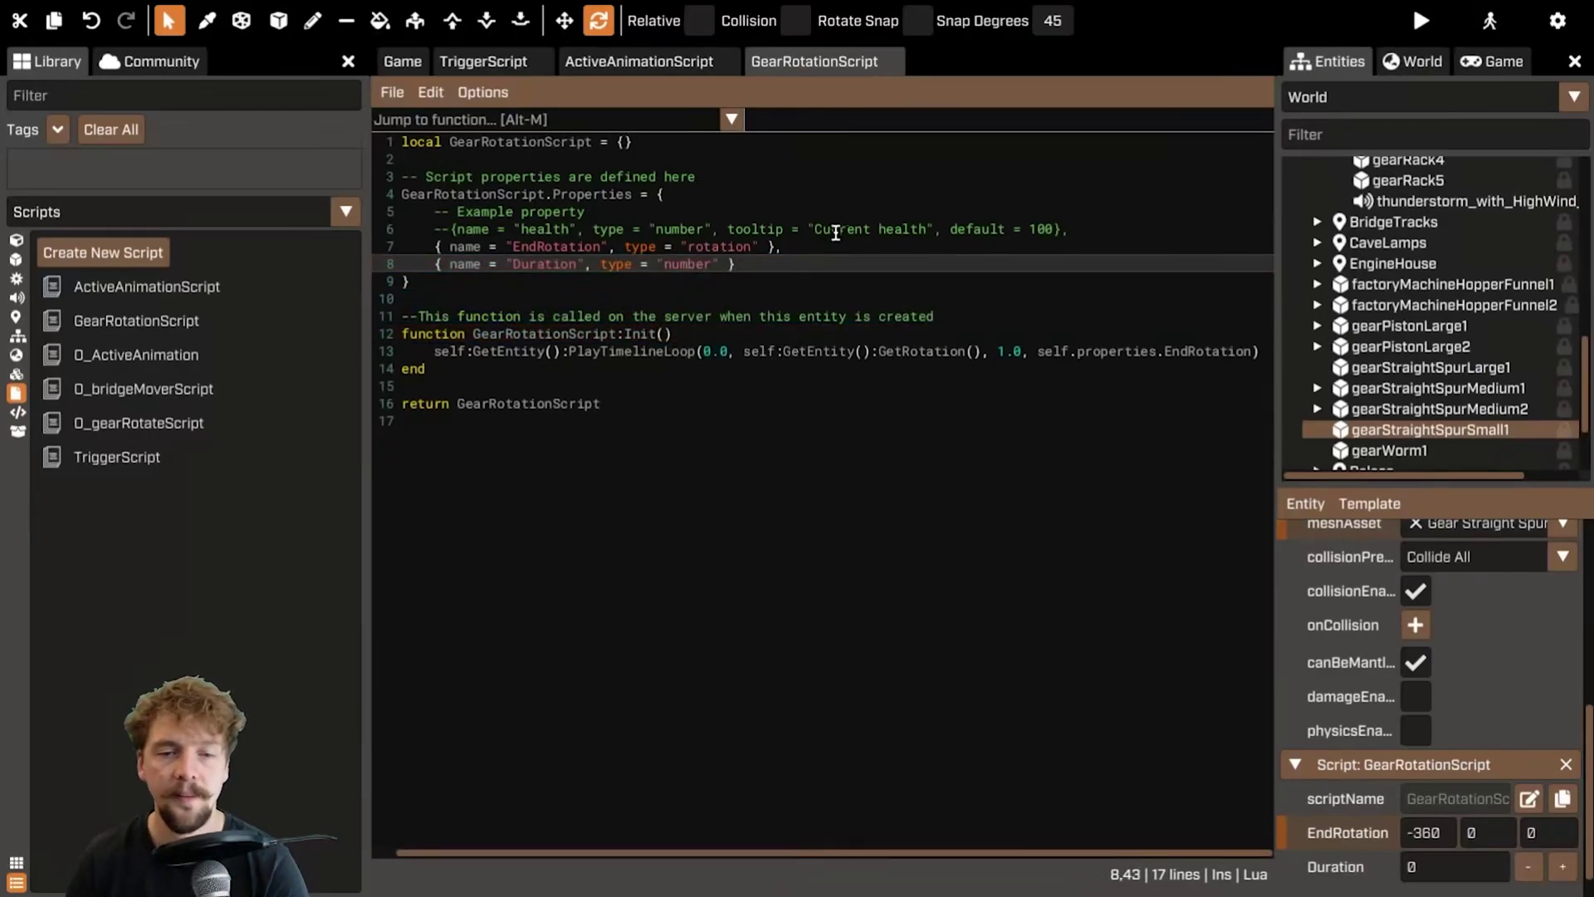
- Replace the 1.0 duration in the PlayTimelineLoop call with self.properties.Duration and save GearRotationScript
{"action": "left_click_drag", "start_coordinate": [1027, 351], "coordinate": [1000, 357]}
{"action": "type", "text": "self.properties"}
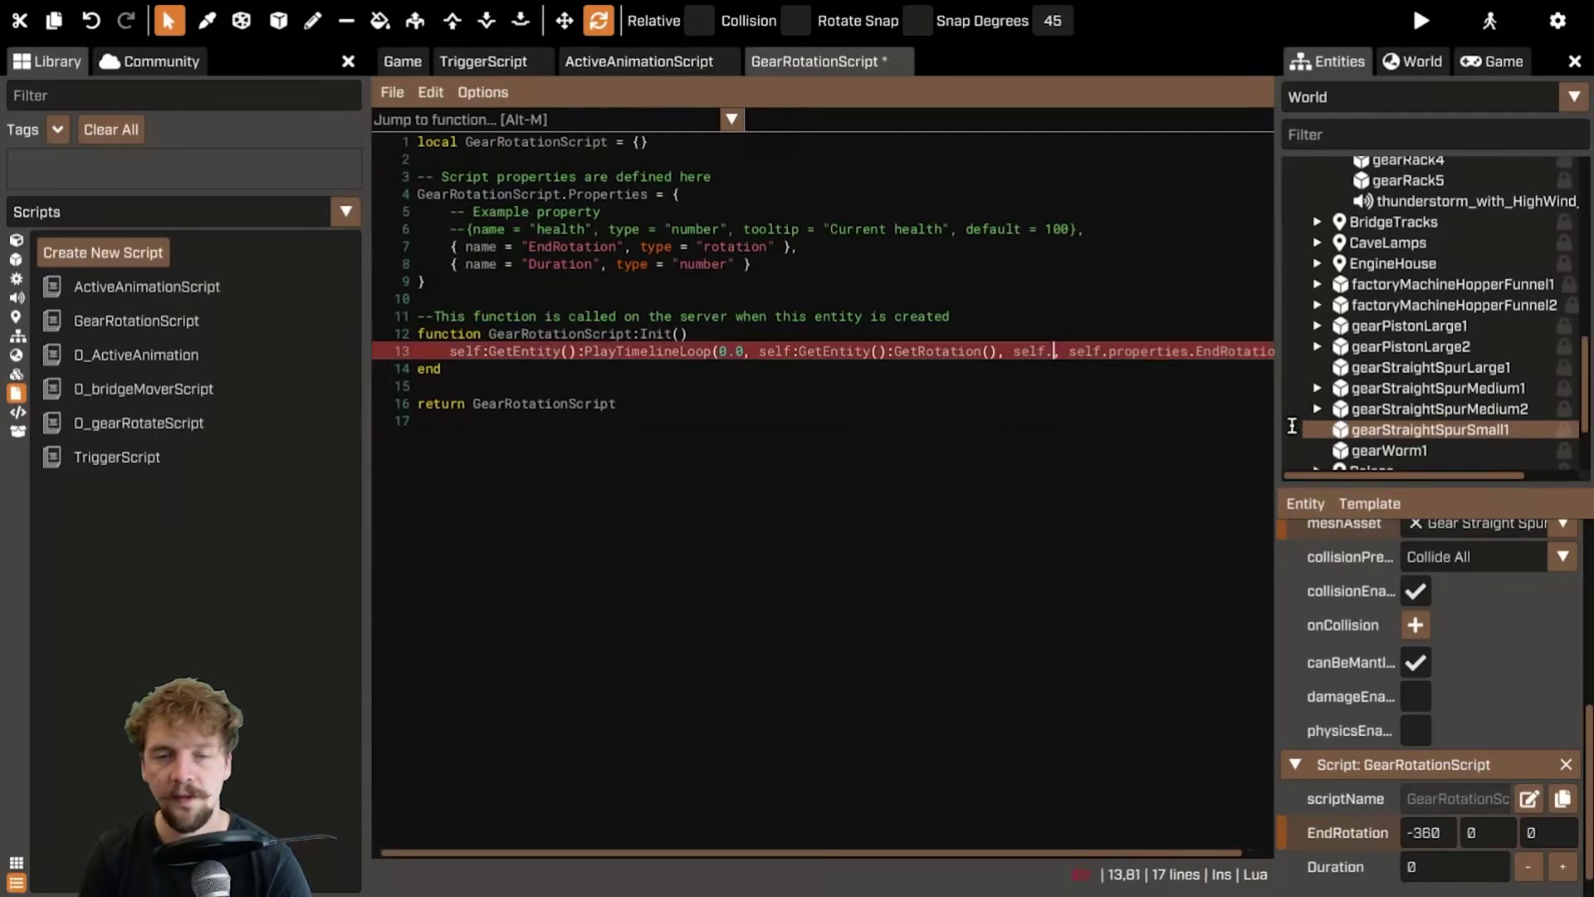
{"action": "type", "text": ".Duratio"}
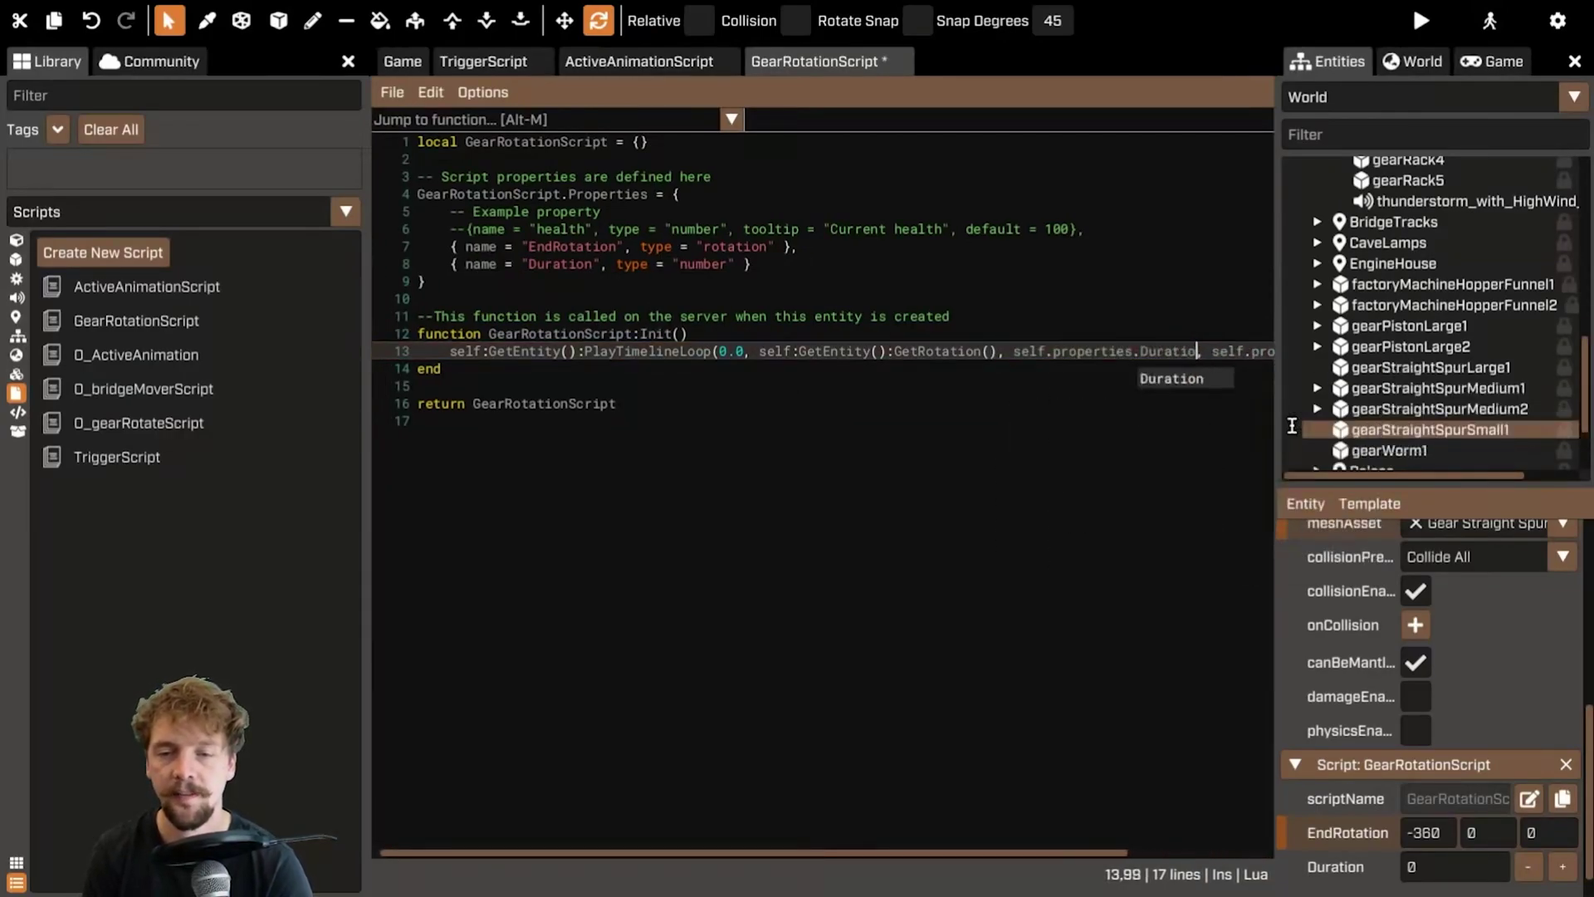
{"action": "type", "text": "n"}
{"action": "key", "text": "ctrl+s"}
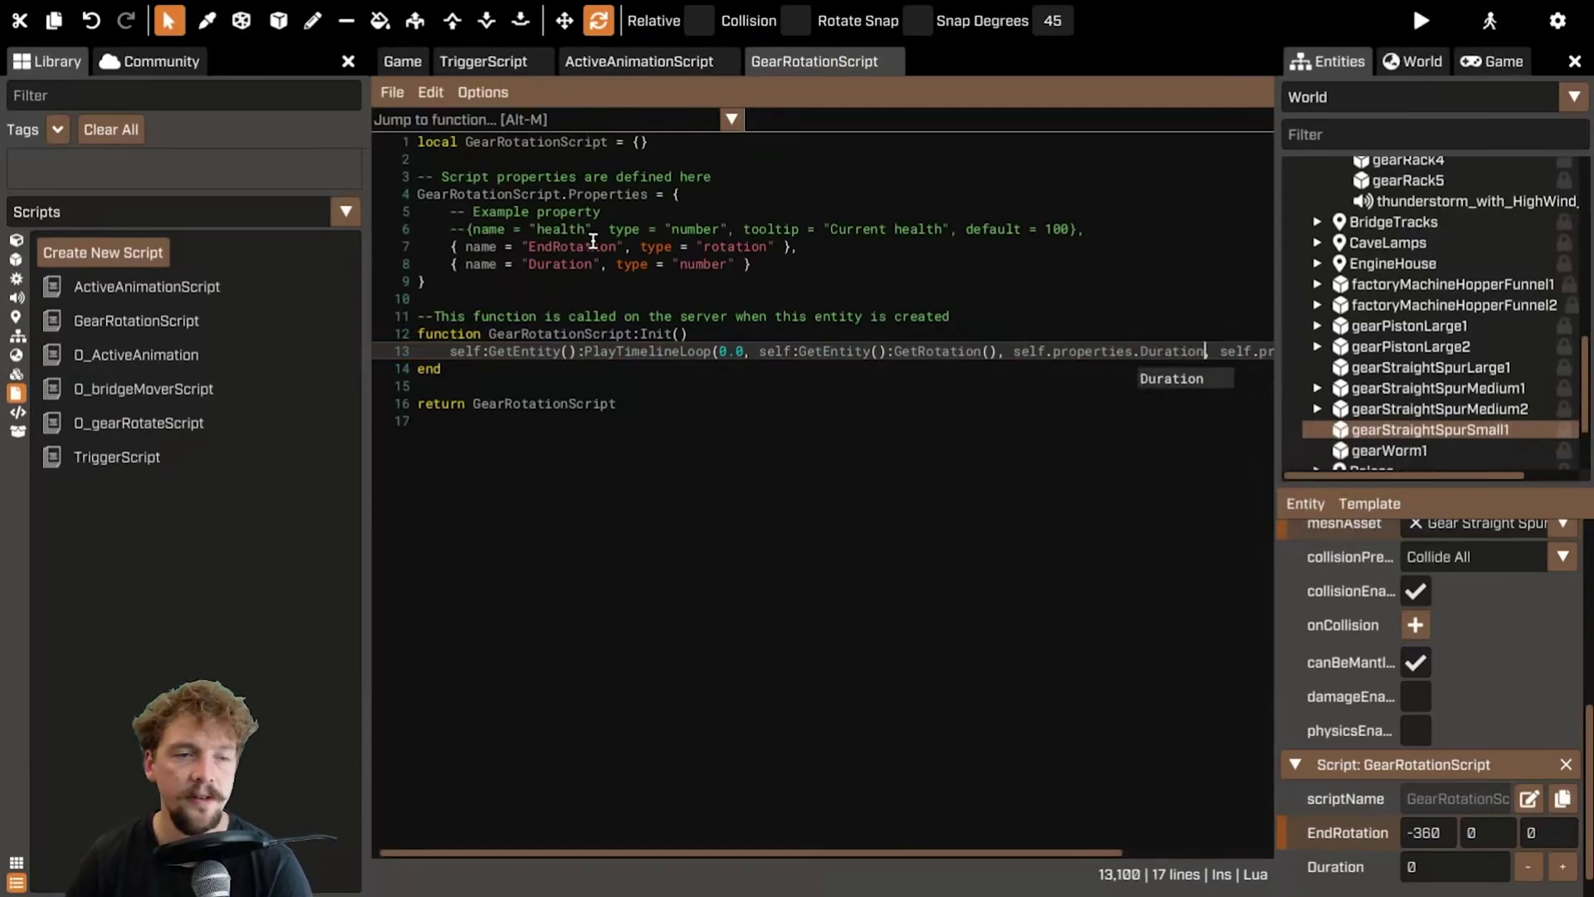
{"action": "double_click", "coordinate": [572, 263]}
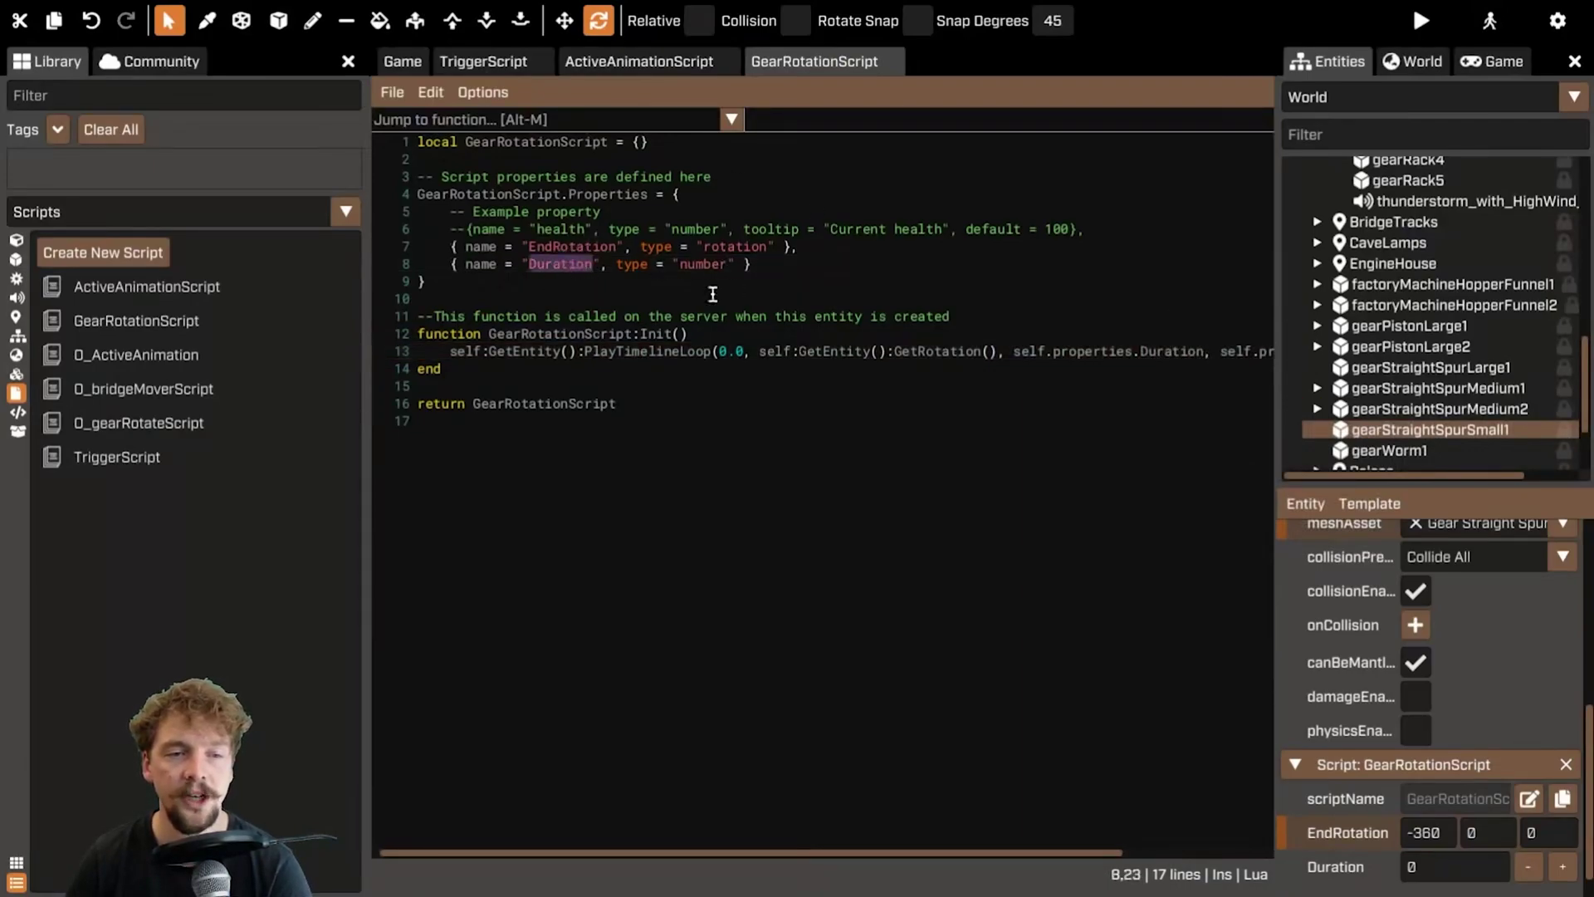
{"action": "double_click", "coordinate": [1160, 351]}
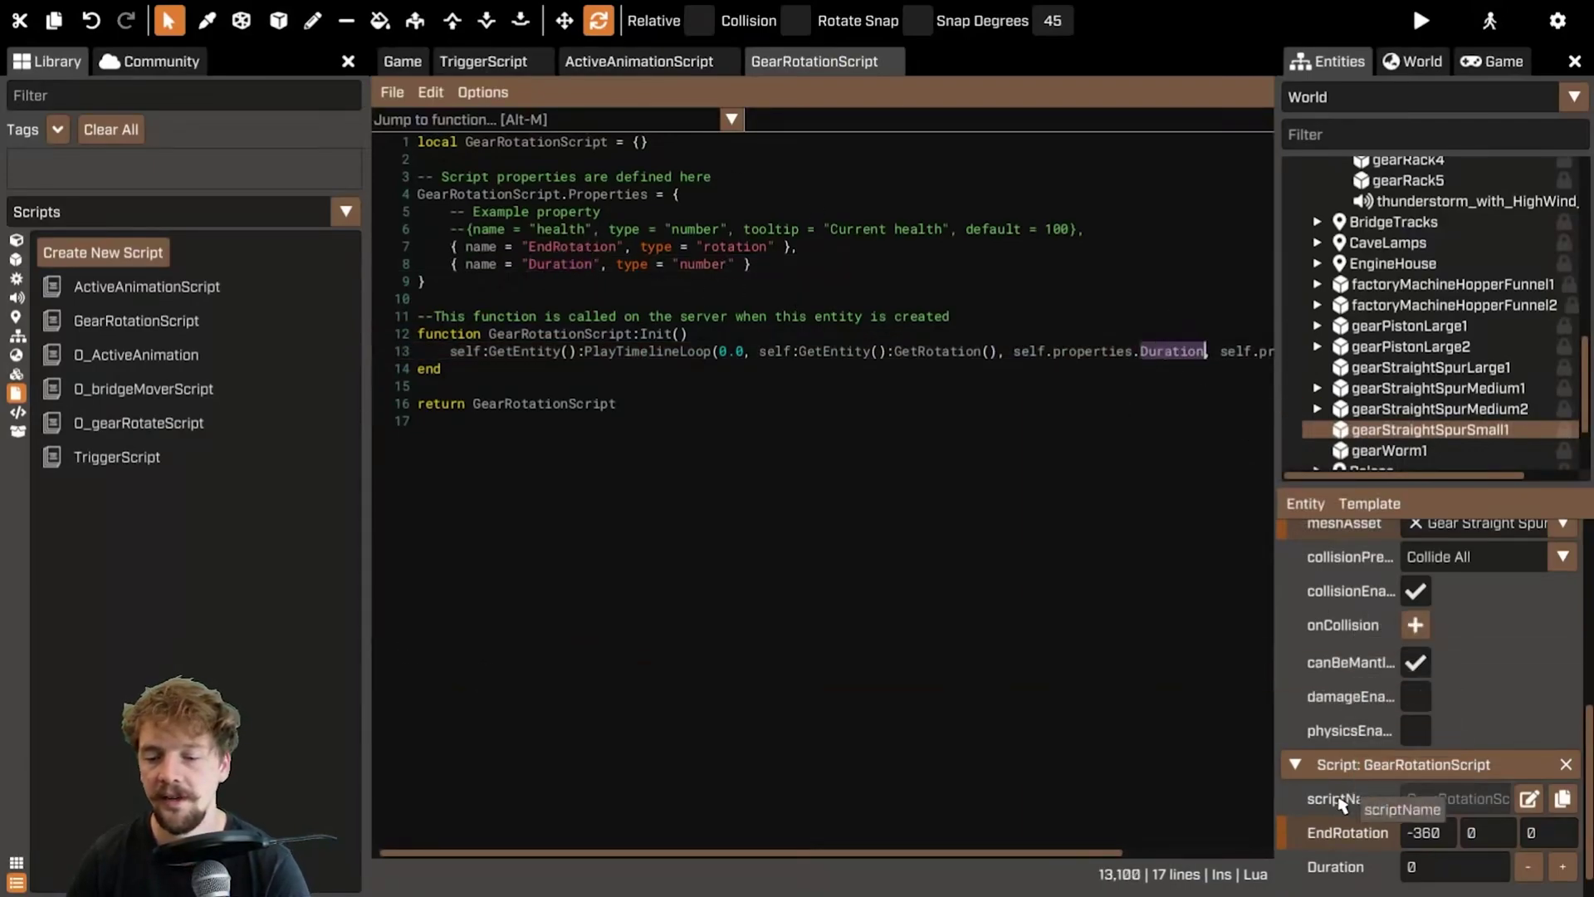
- Set gearStraightSpurSmall1's Duration to 1 in its GearRotationScript properties
{"action": "left_click", "coordinate": [403, 60]}
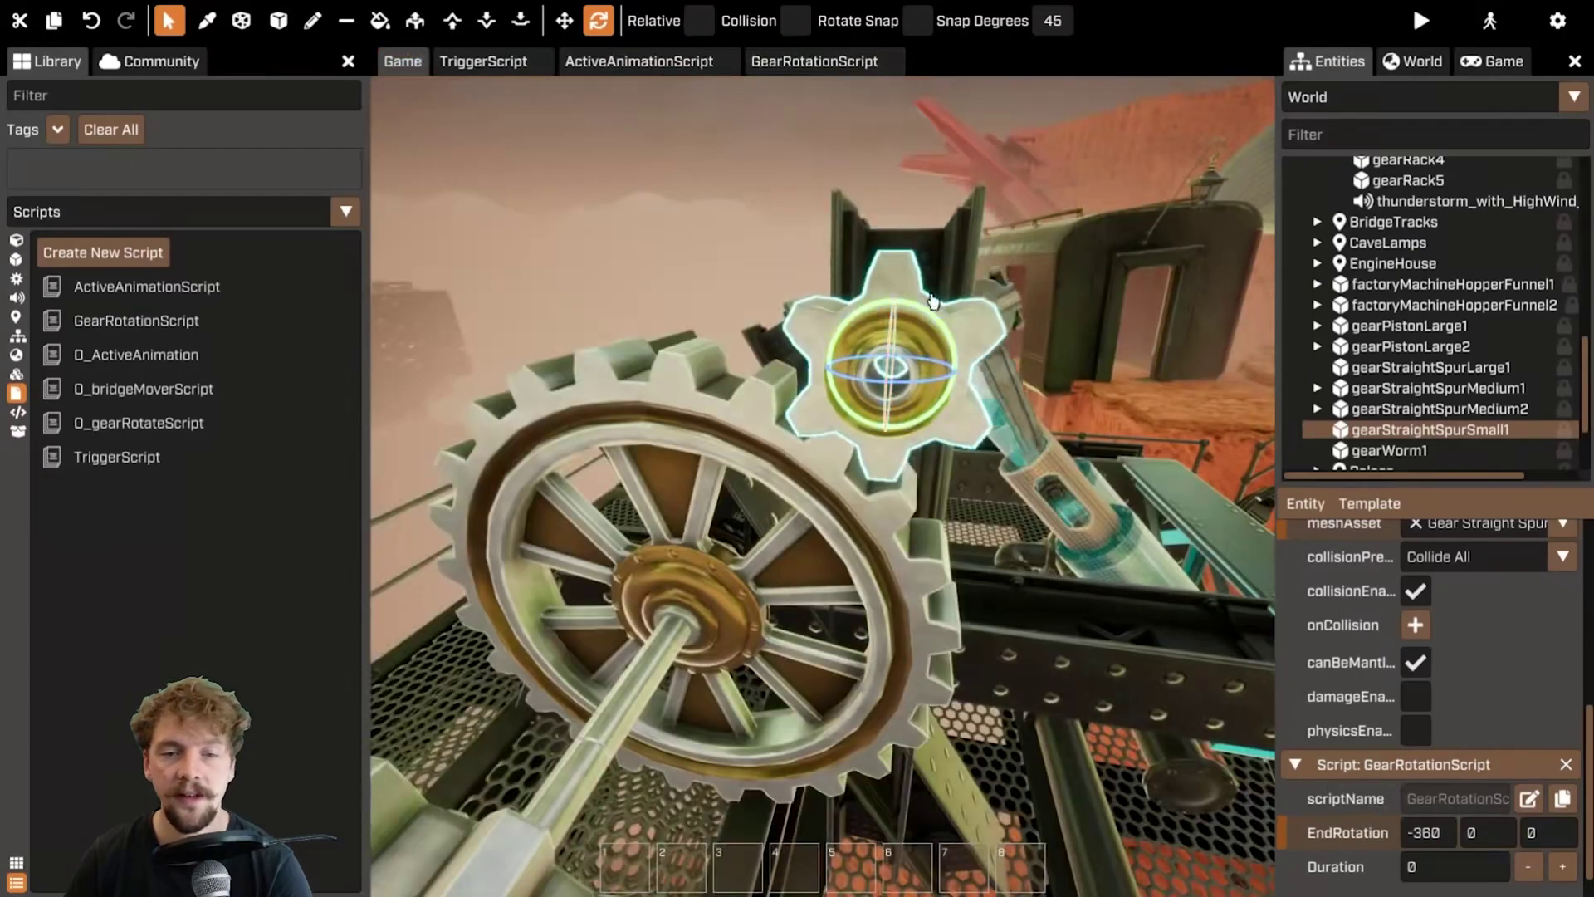
{"action": "left_click", "coordinate": [1453, 859]}
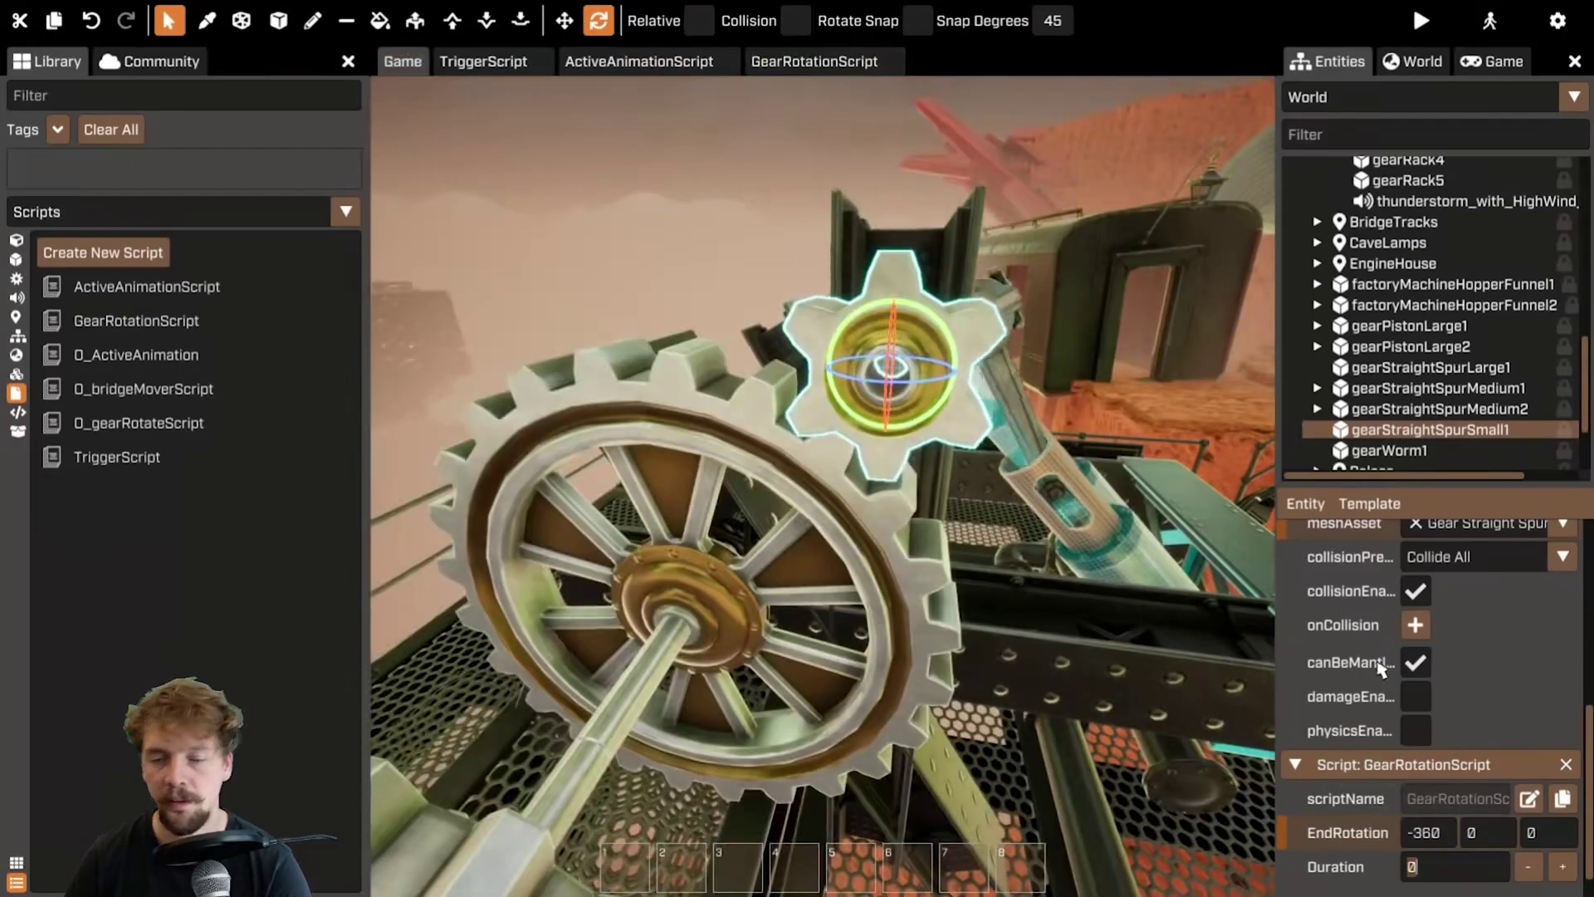
{"action": "type", "text": "1"}
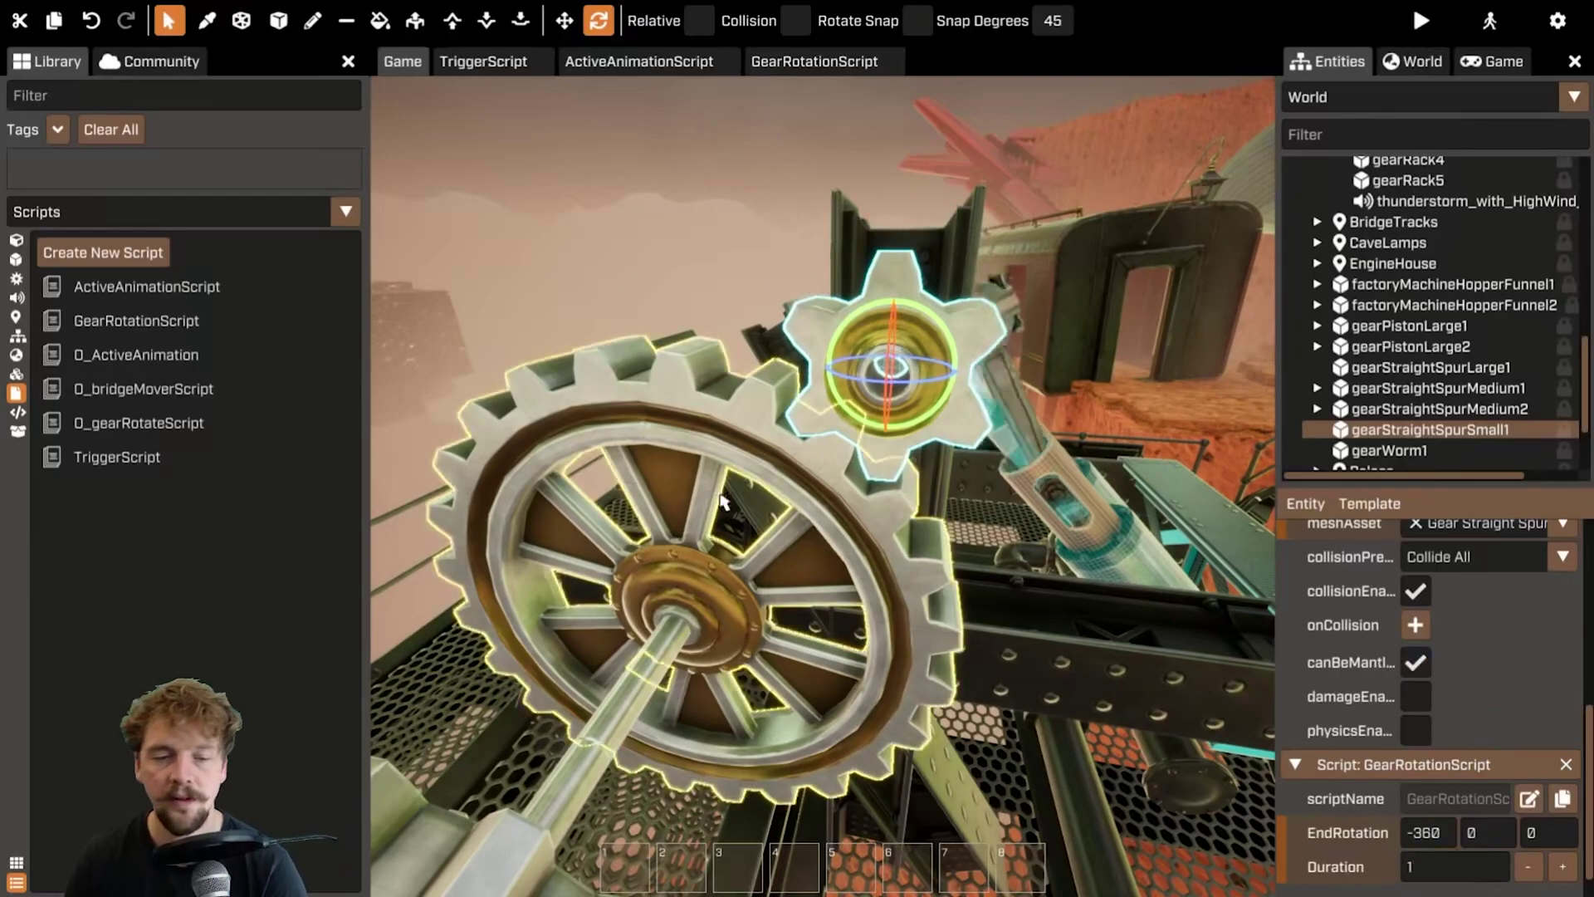
- Compare the sizes and GearRotationScript values of gearStraightSpurLarge1 and gearStraightSpurSmall1 to work out their relative Duration
{"action": "left_click", "coordinate": [714, 498]}
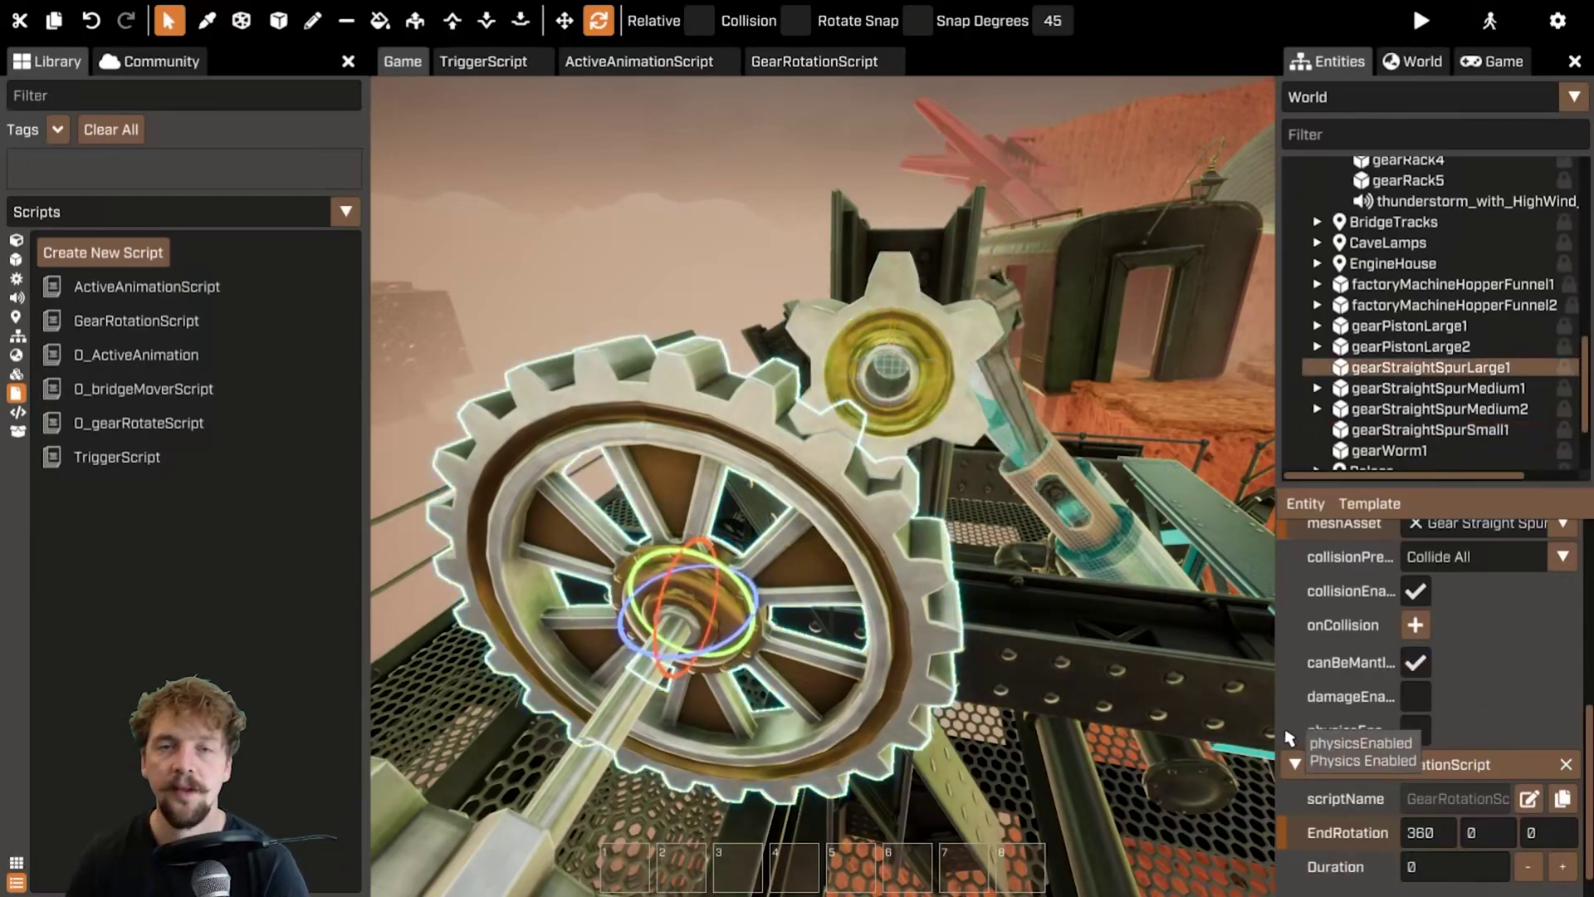
{"action": "left_click", "coordinate": [889, 357]}
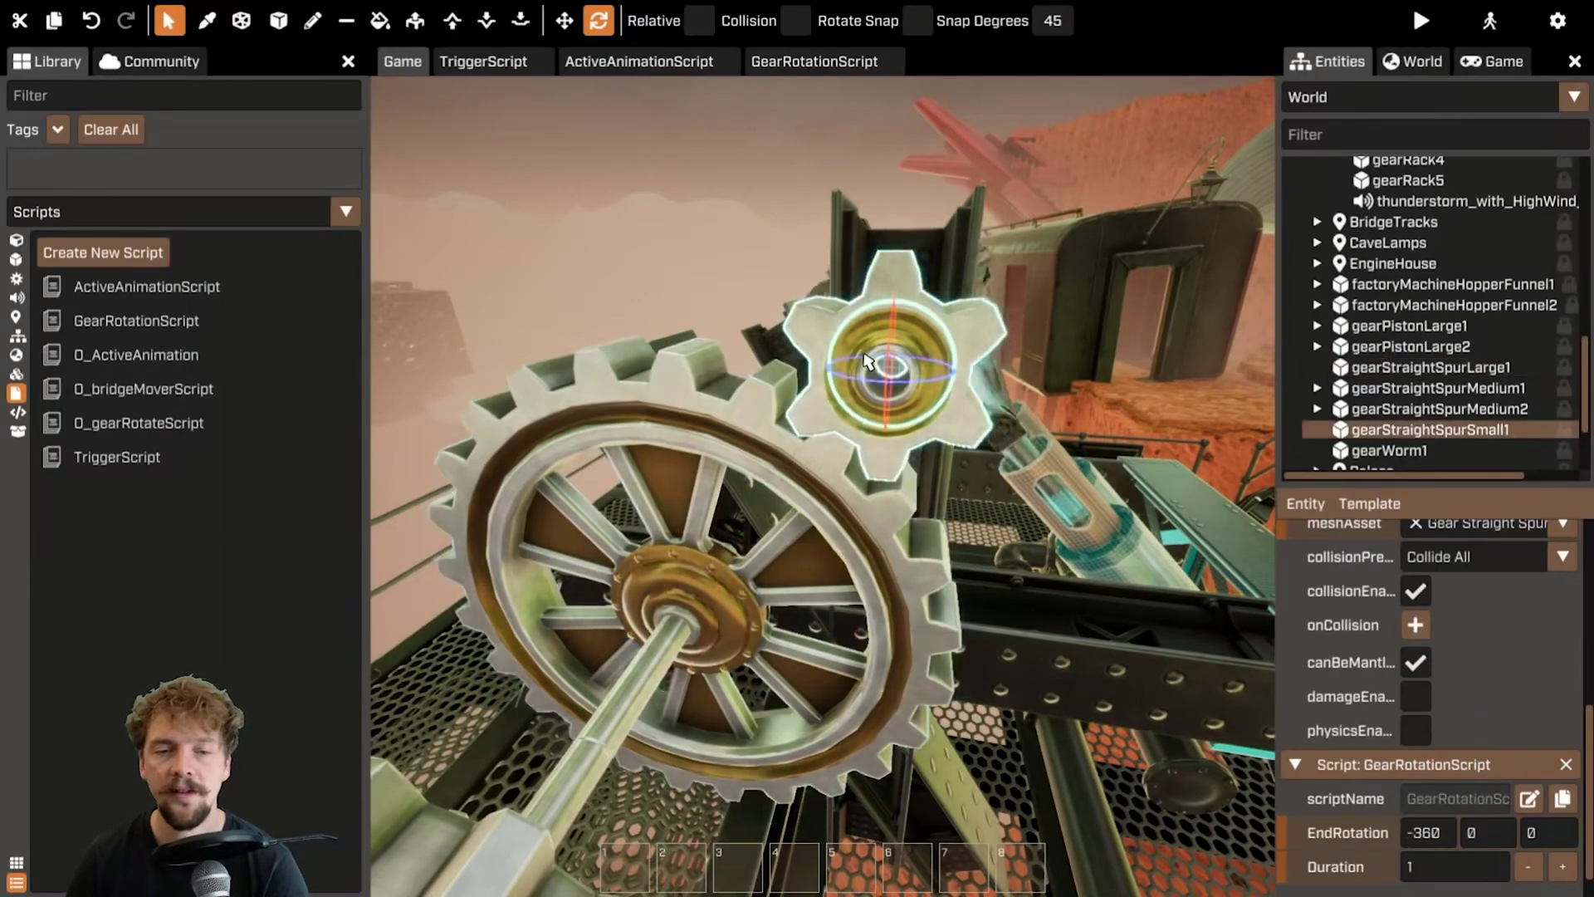
{"action": "left_click", "coordinate": [718, 424]}
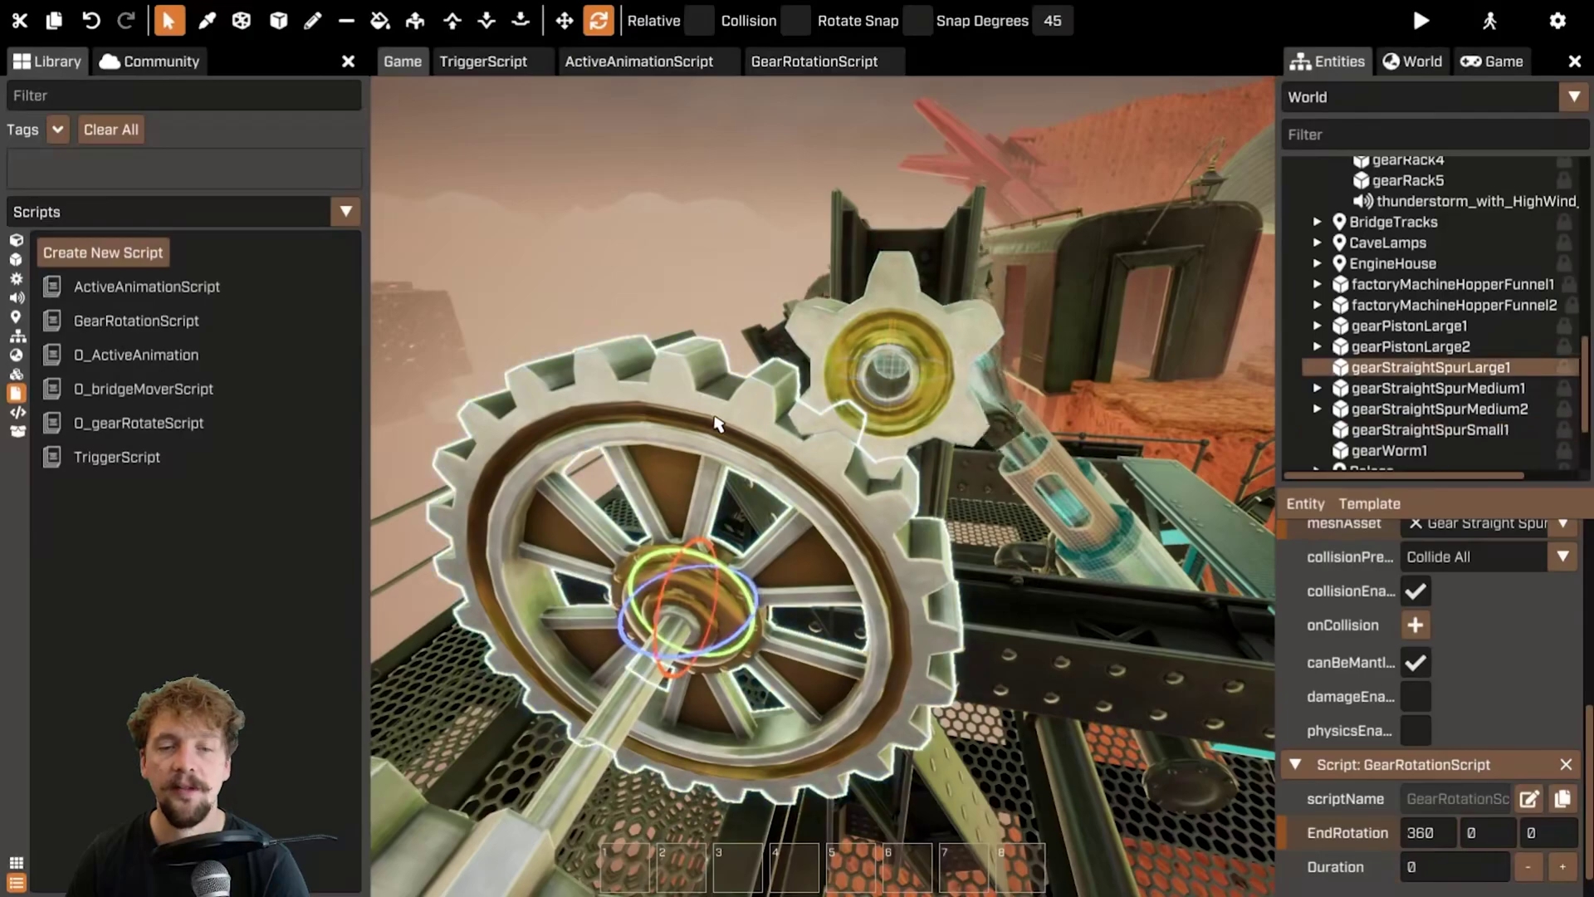
{"action": "left_click", "coordinate": [888, 307]}
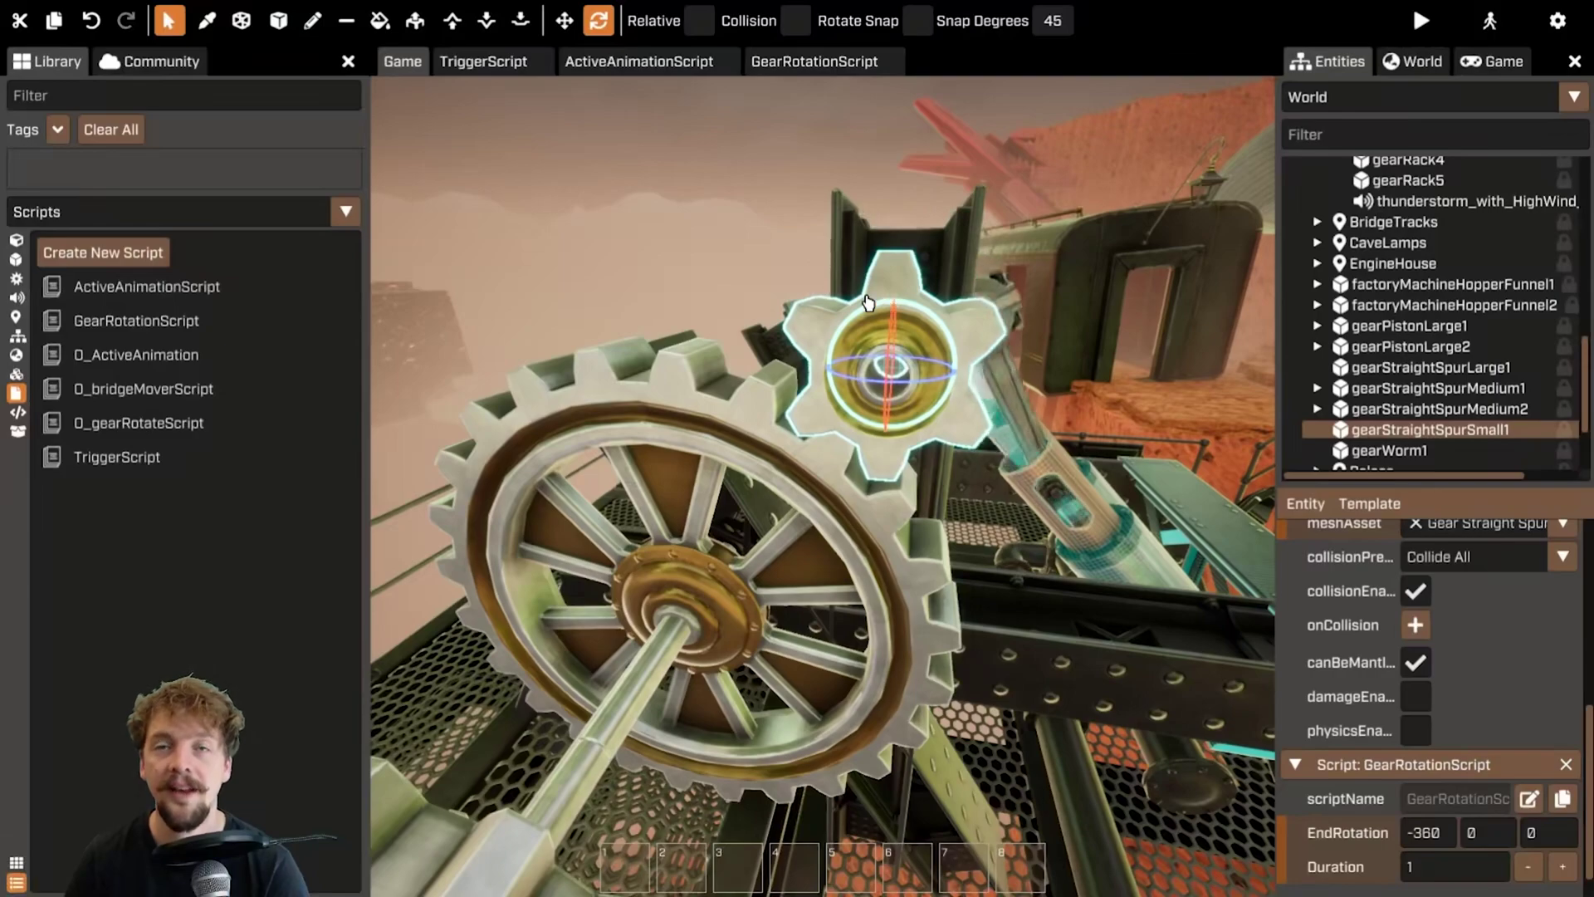
{"action": "left_click", "coordinate": [682, 454]}
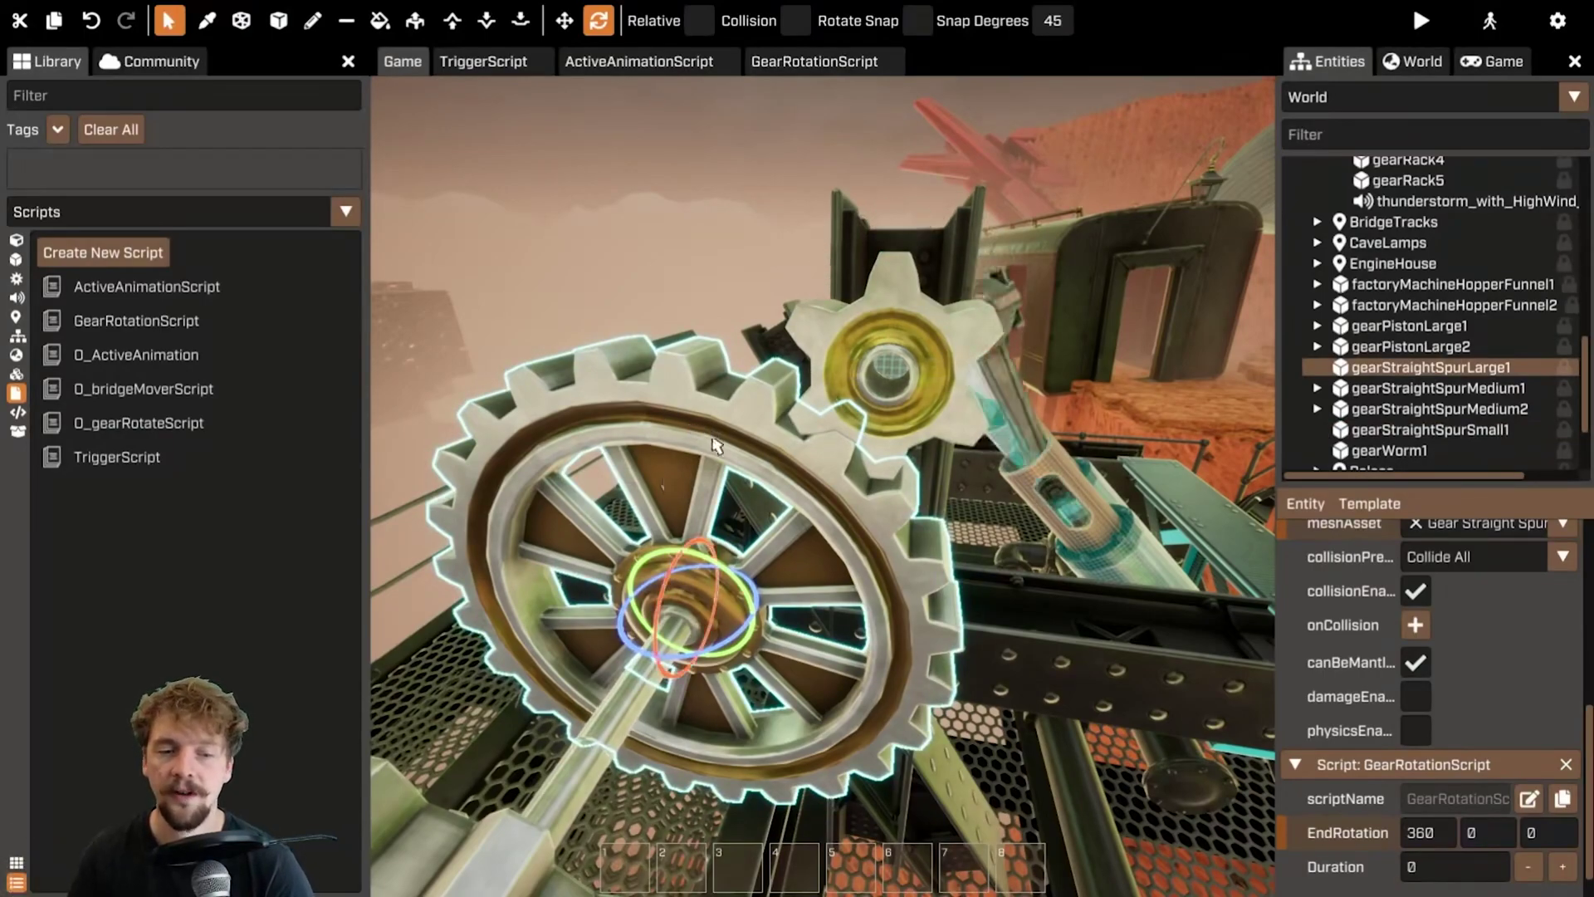
{"action": "left_click", "coordinate": [855, 347]}
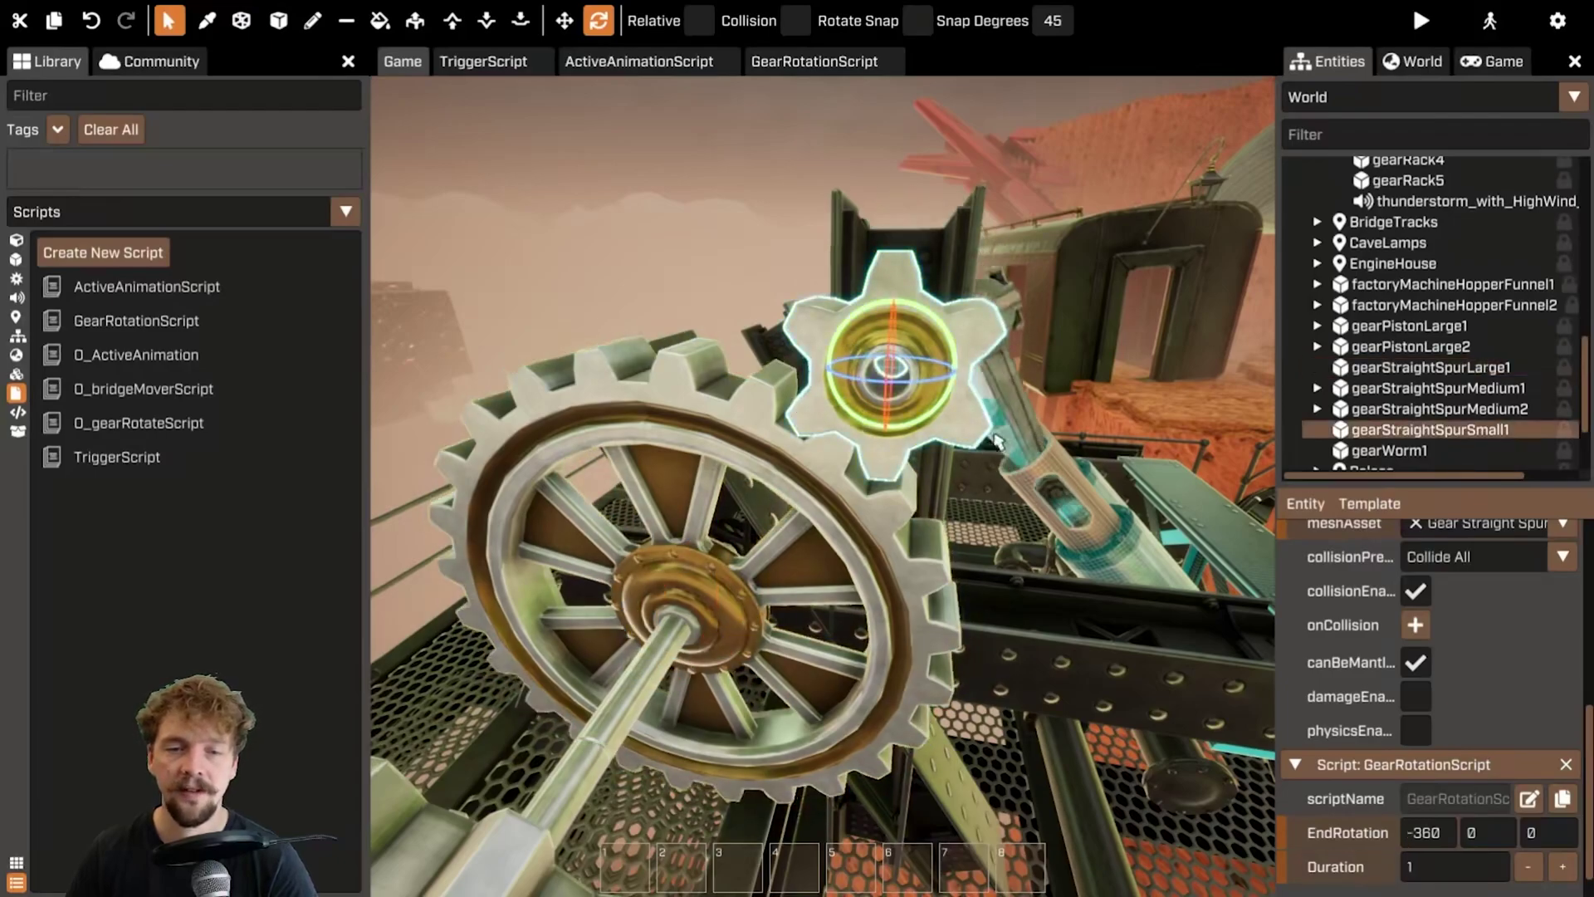
{"action": "left_click", "coordinate": [710, 441]}
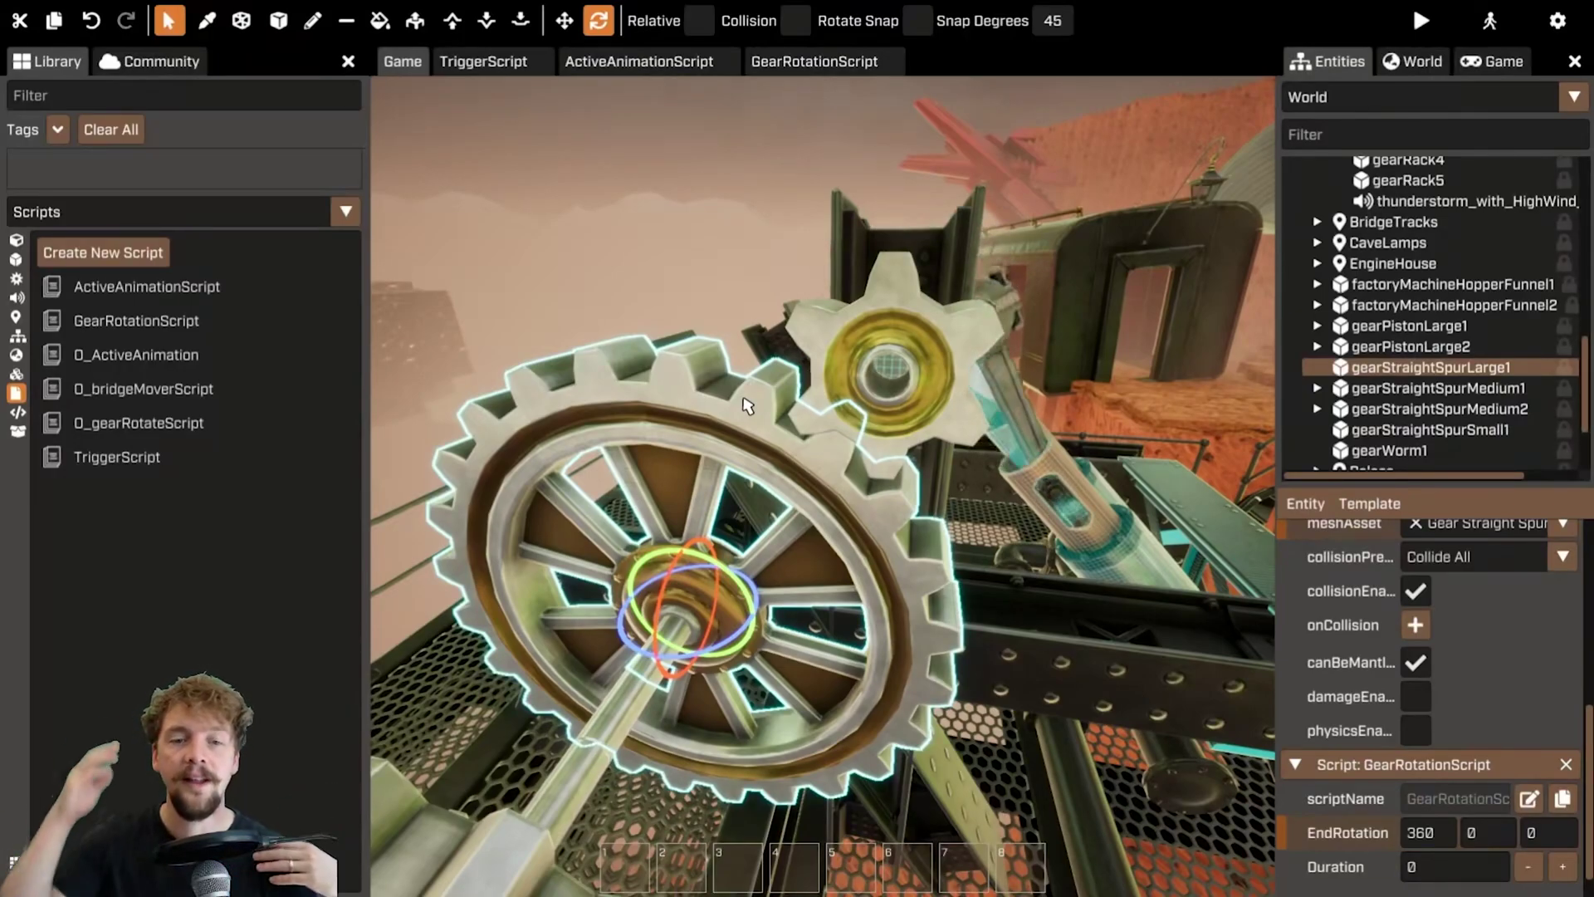
{"action": "left_click", "coordinate": [872, 440]}
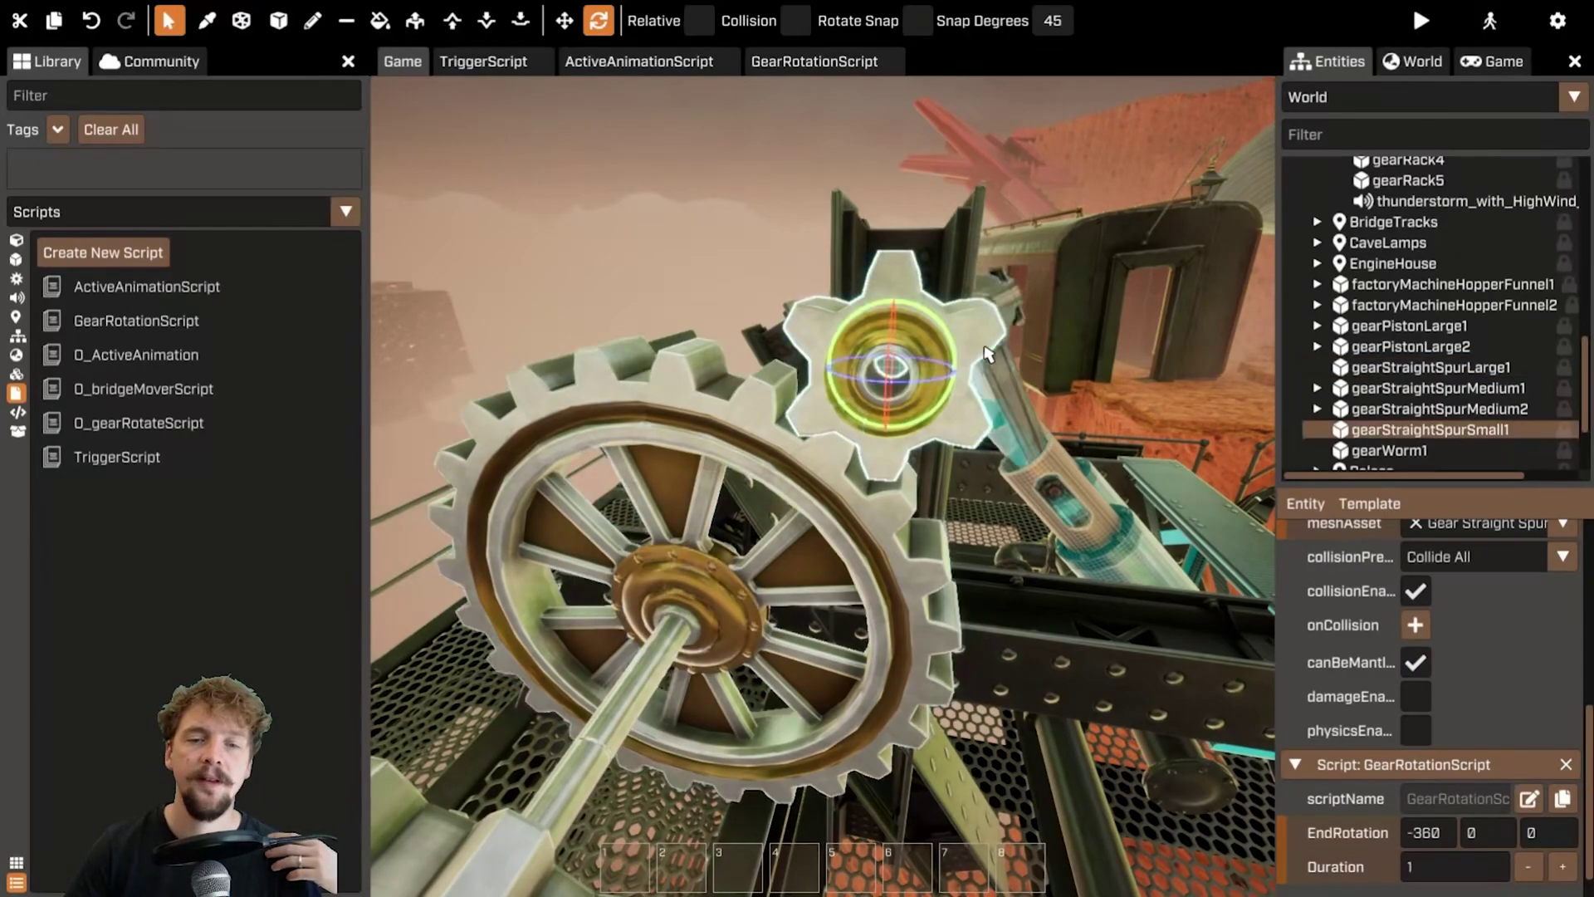
{"action": "left_click", "coordinate": [709, 449]}
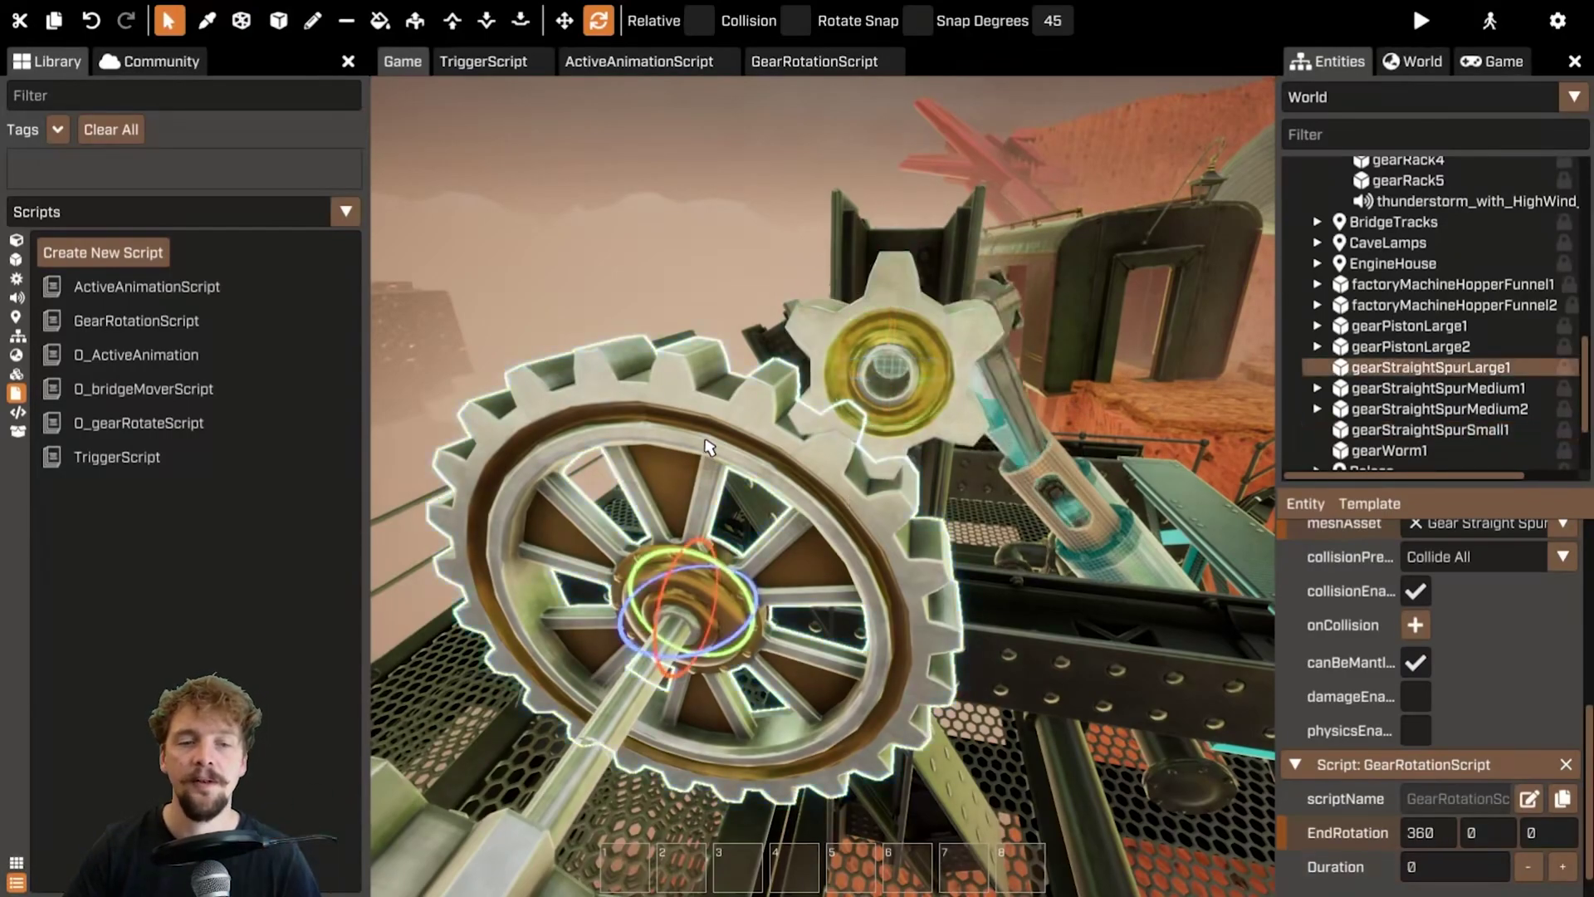
{"action": "left_click", "coordinate": [907, 303]}
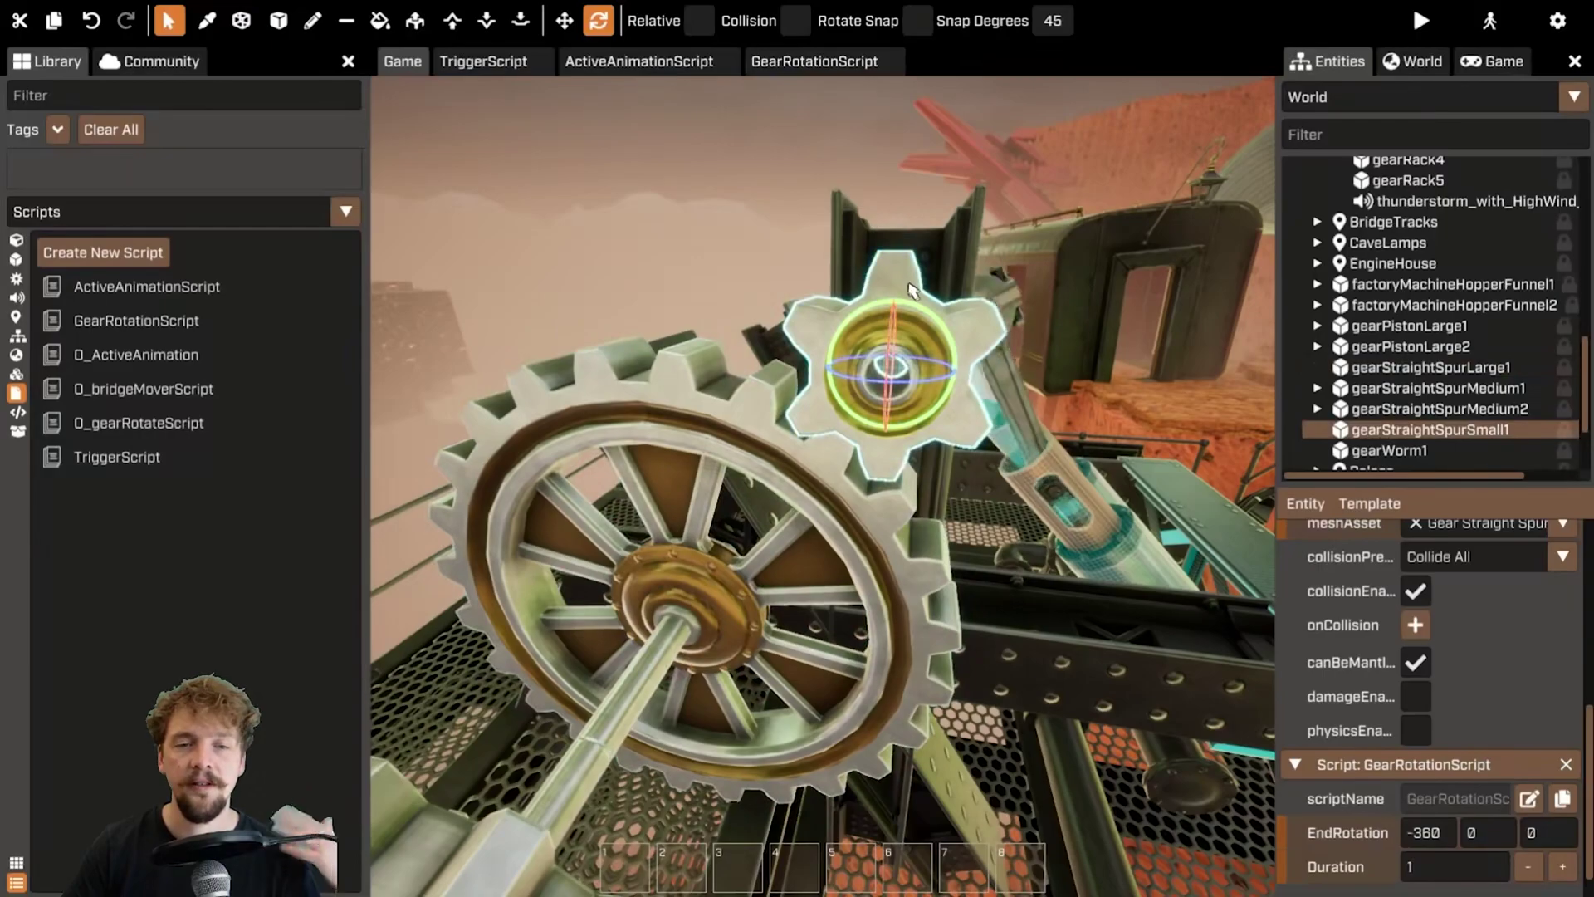
{"action": "left_click", "coordinate": [788, 371]}
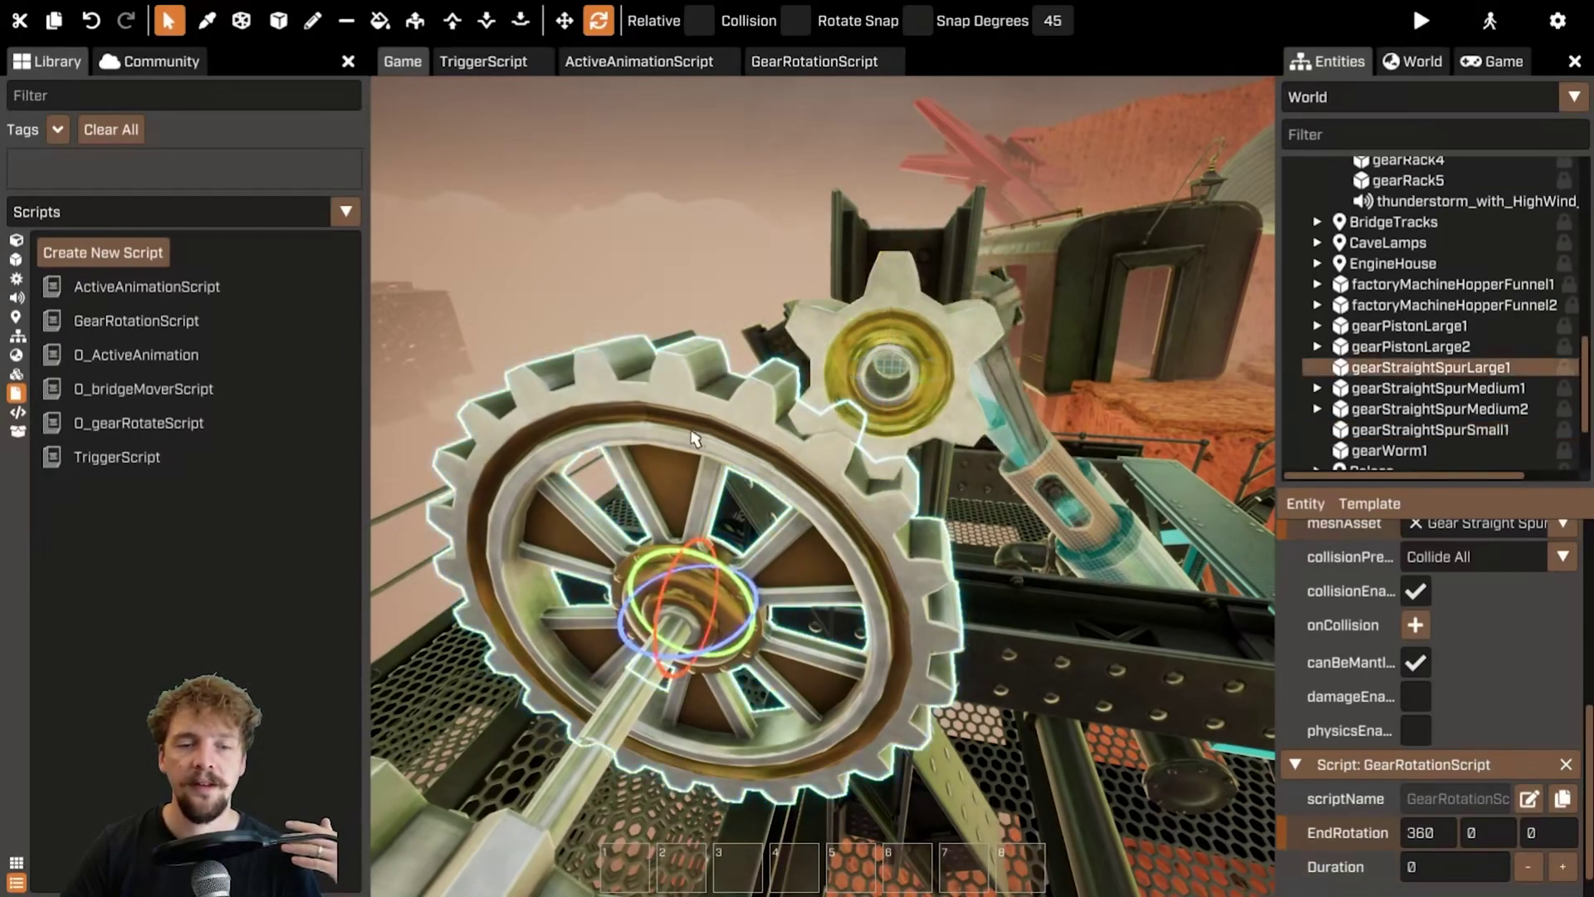
{"action": "left_click", "coordinate": [799, 380]}
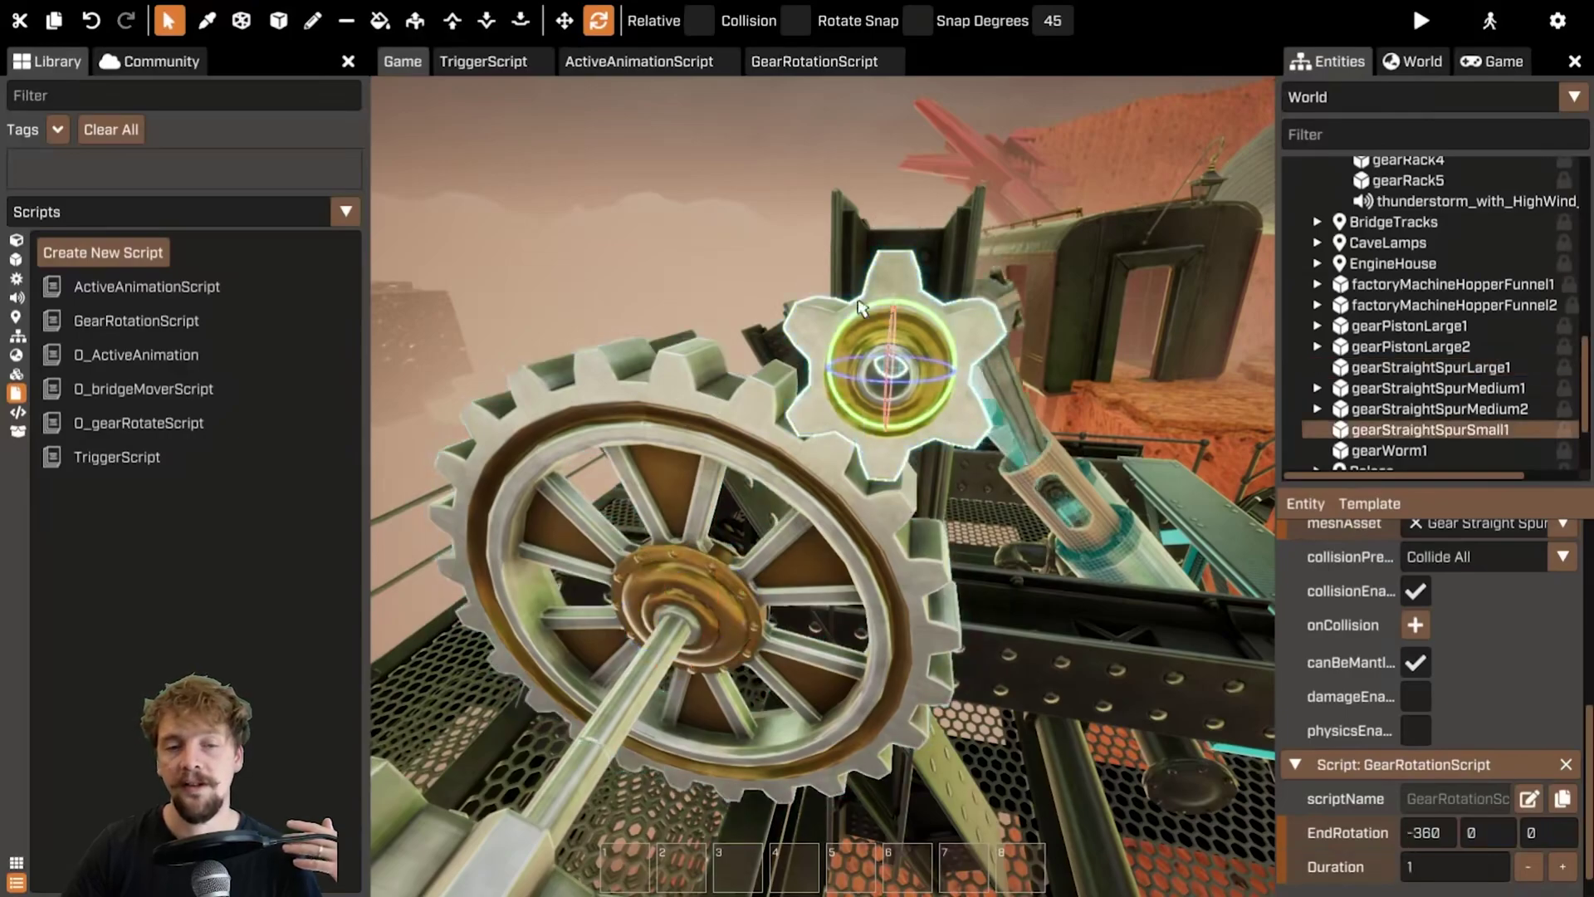
{"action": "left_click", "coordinate": [766, 404]}
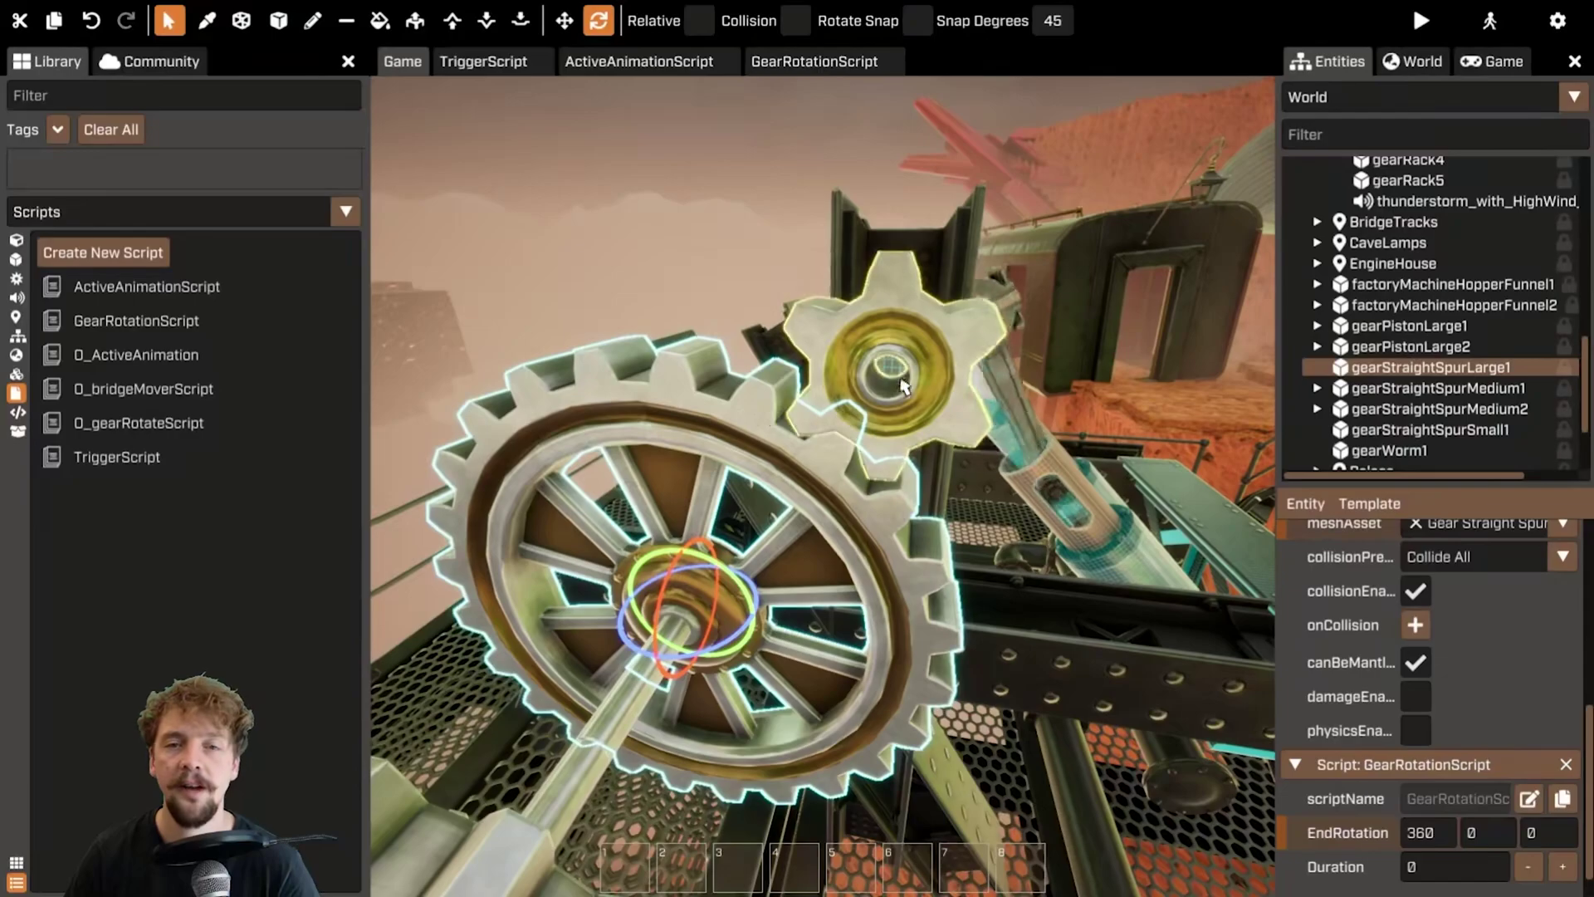
{"action": "left_click", "coordinate": [865, 359]}
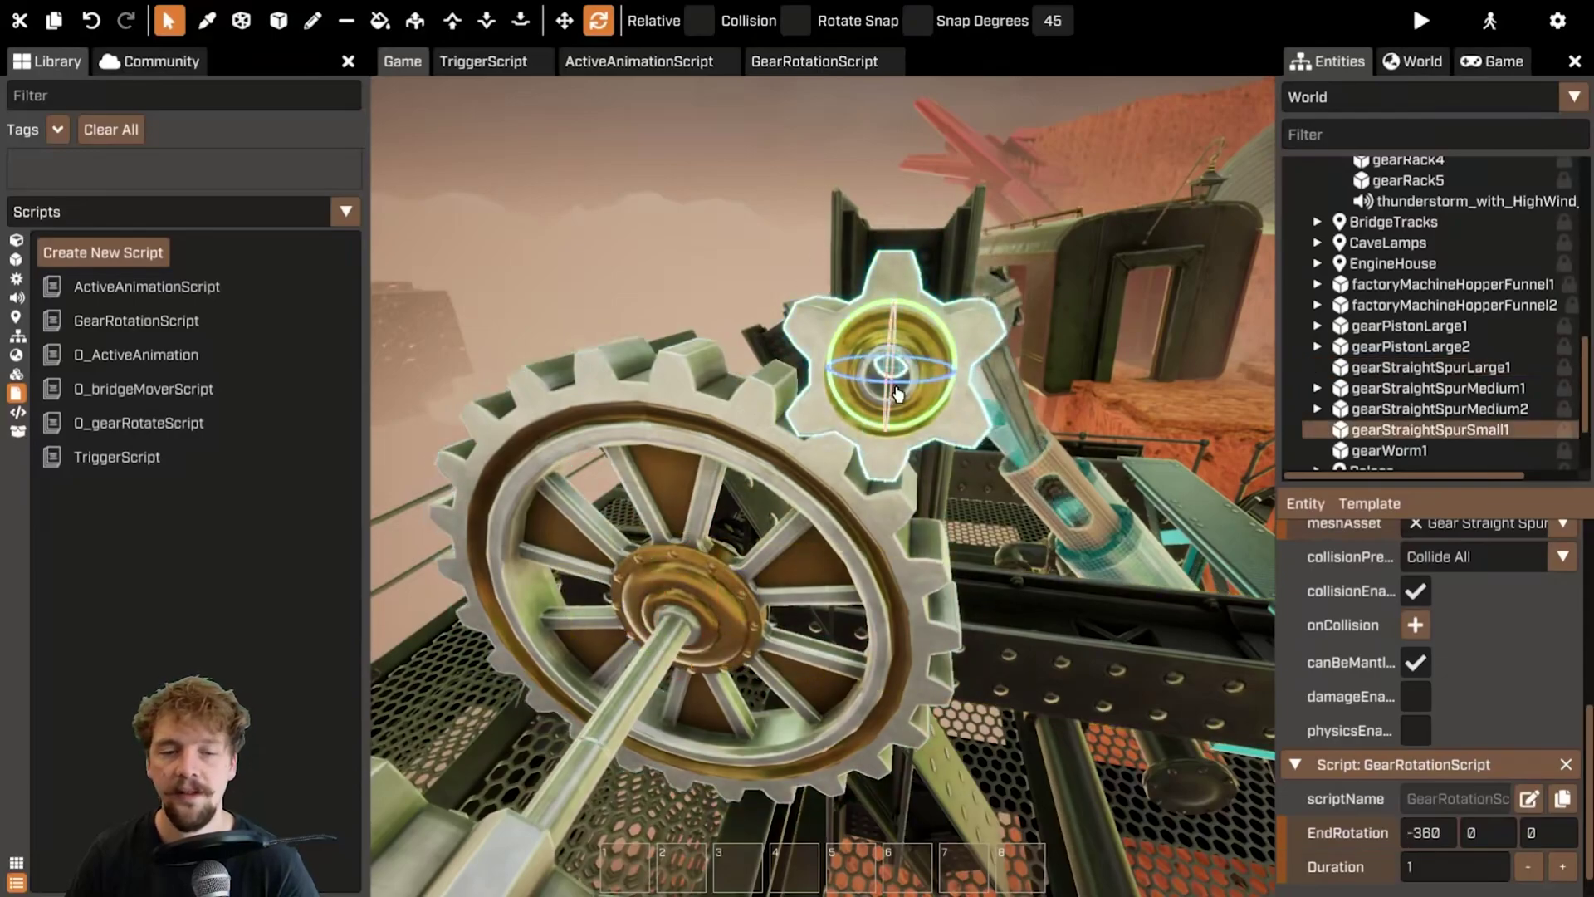
- Set gearStraightSpurLarge1's Duration to 4 and check it against the values of gearStraightSpurSmall1
{"action": "left_click", "coordinate": [797, 515]}
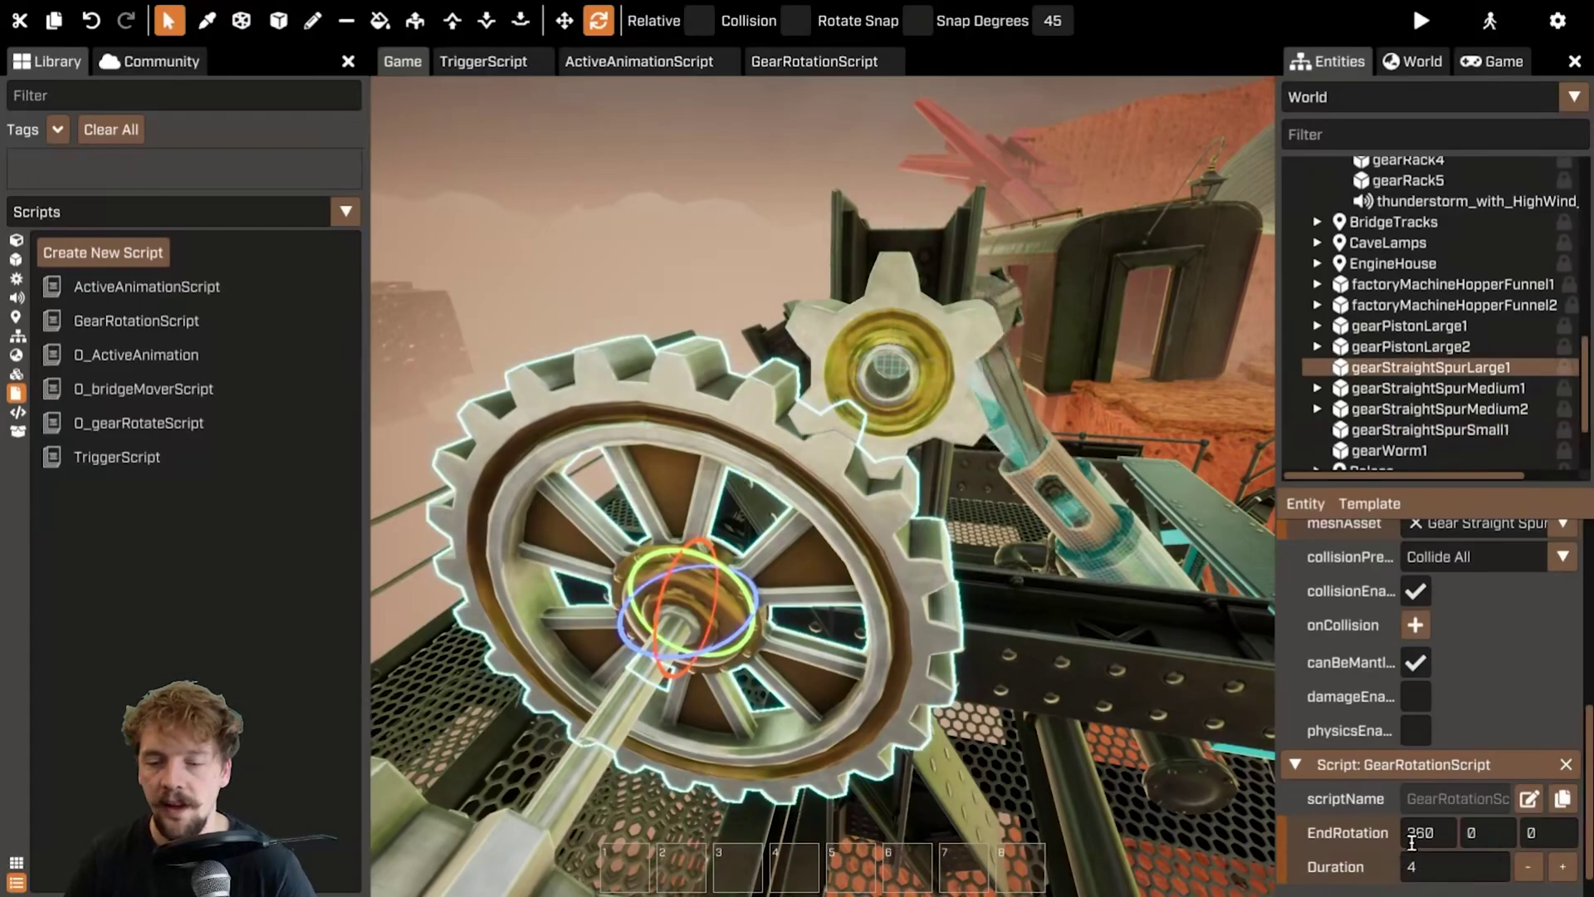
{"action": "left_click", "coordinate": [1430, 429]}
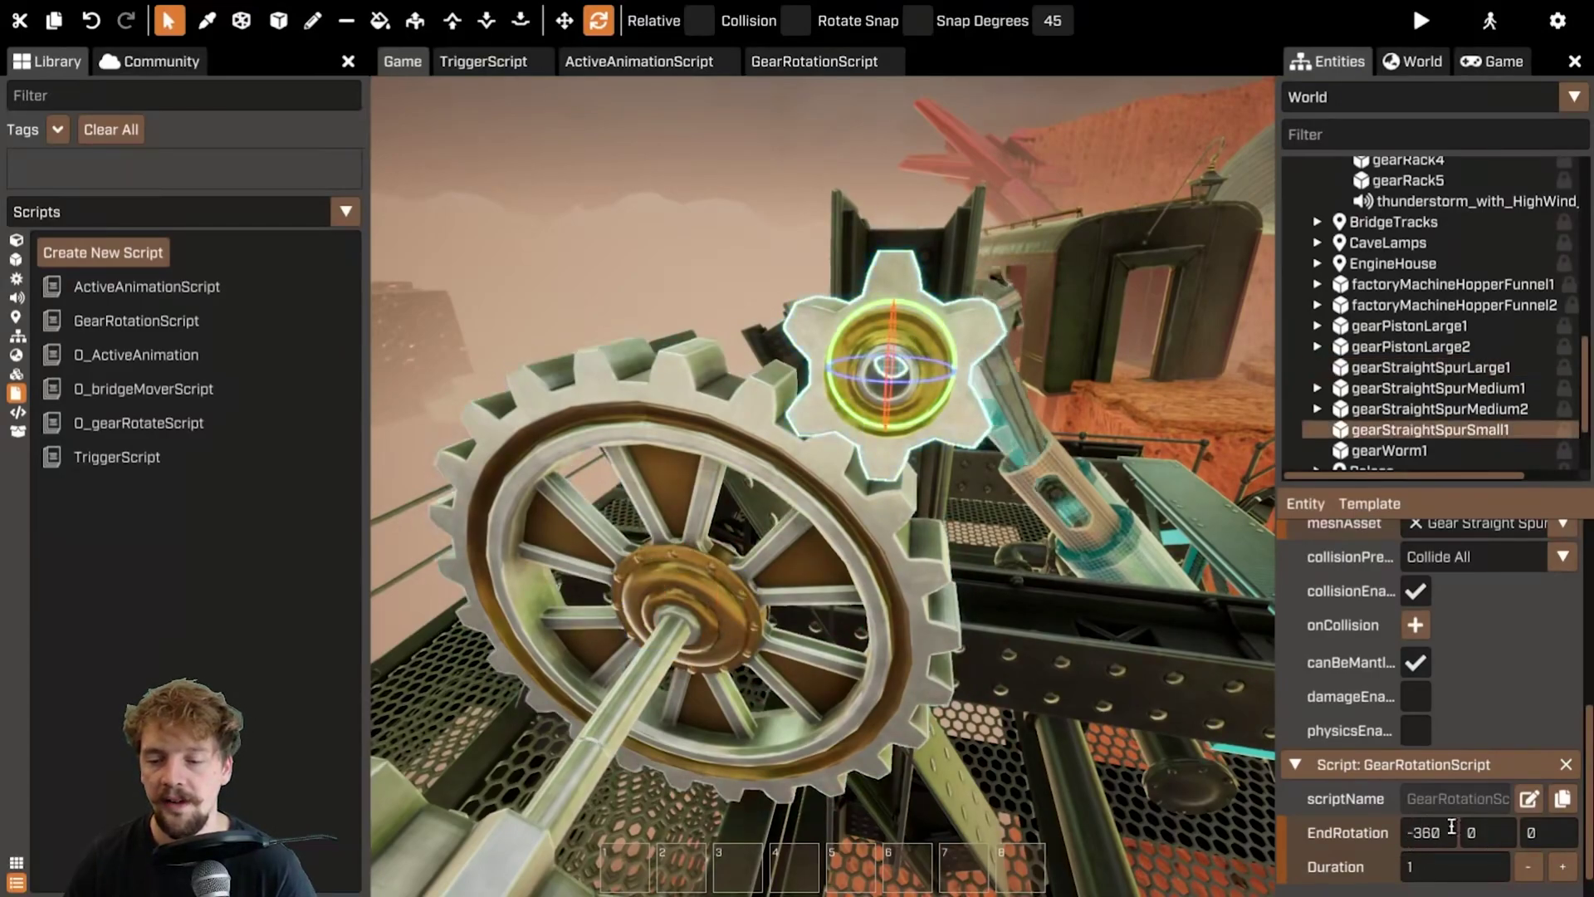
{"action": "key", "text": "ctrl+z"}
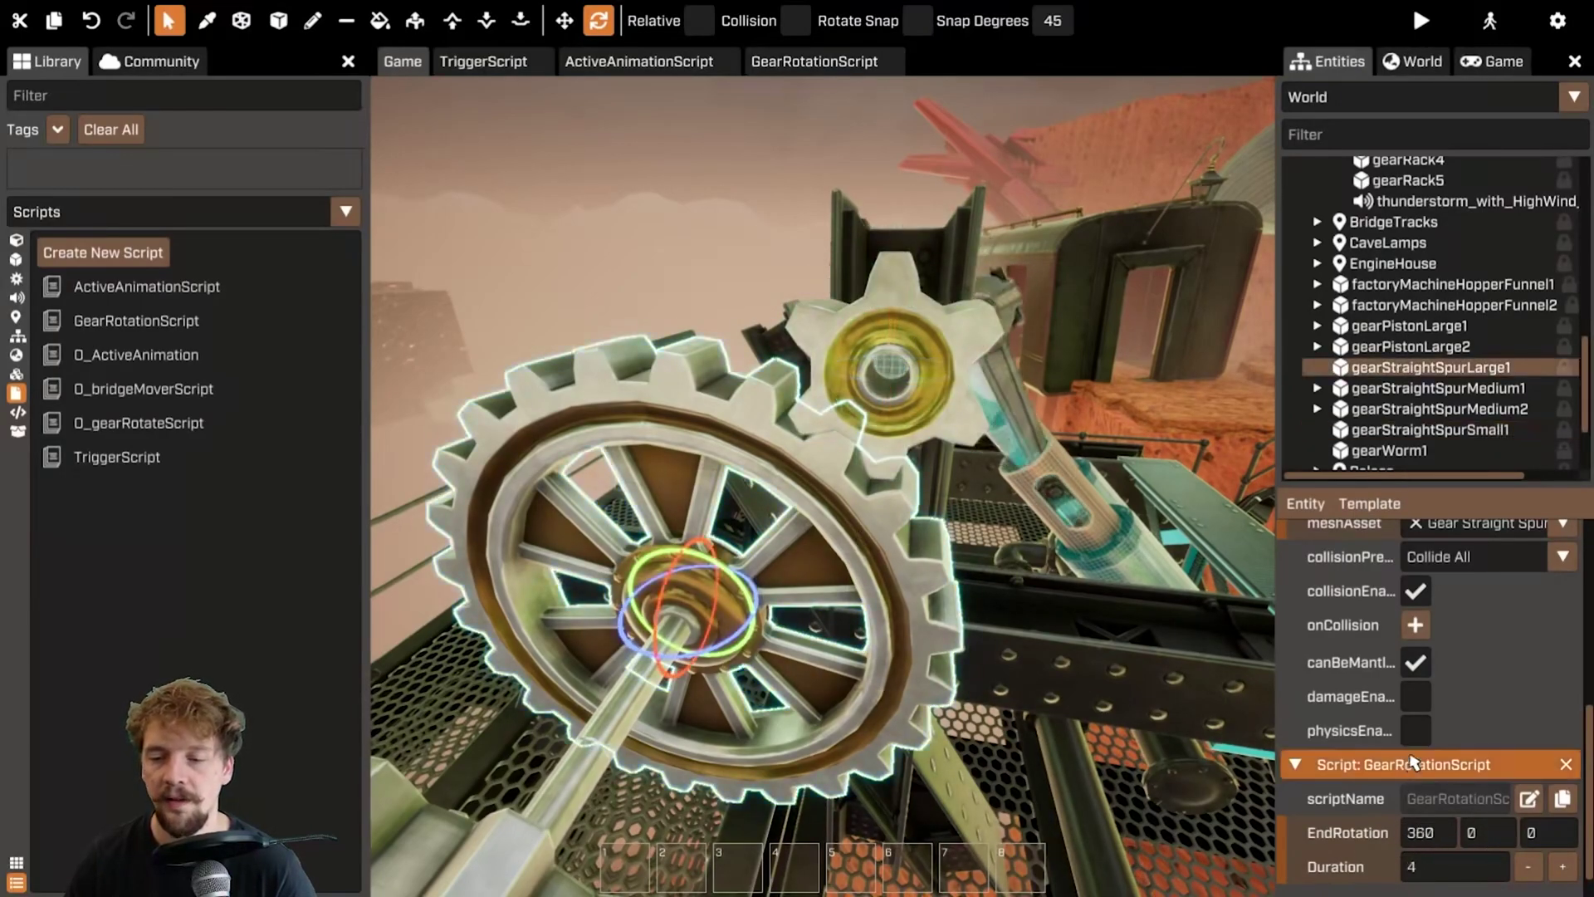
- Turn on simulate for gearStraightSpurLarge1 and gearStraightSpurSmall1 to run both gears together
{"action": "scroll", "coordinate": [1428, 679], "scroll_direction": "up", "scroll_amount": 3}
{"action": "left_click", "coordinate": [927, 402]}
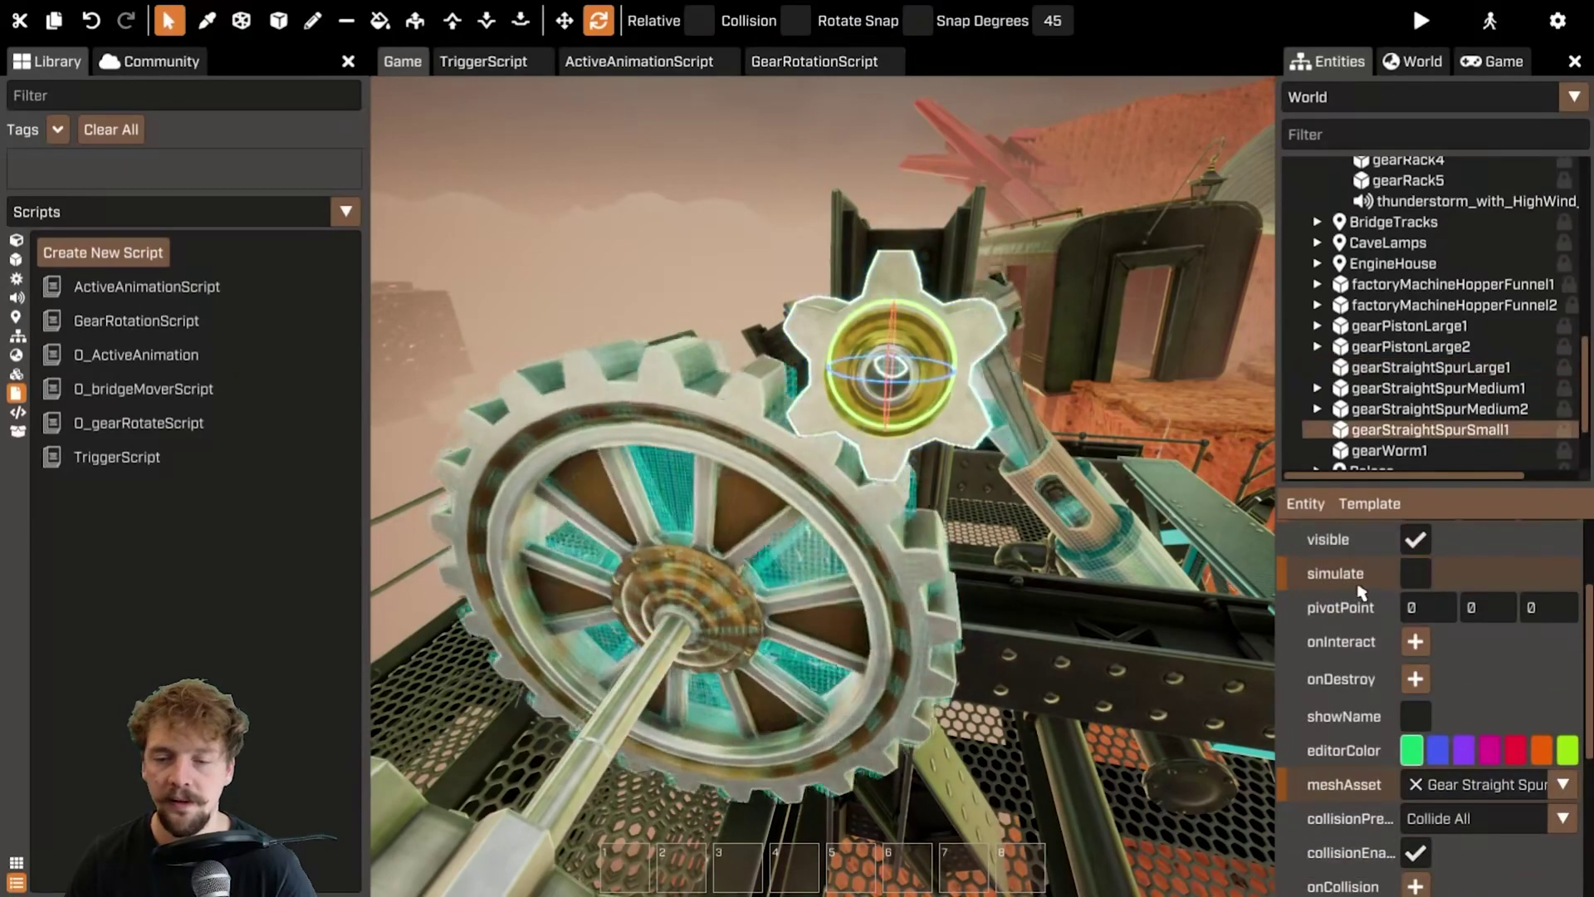
{"action": "left_click", "coordinate": [1415, 573]}
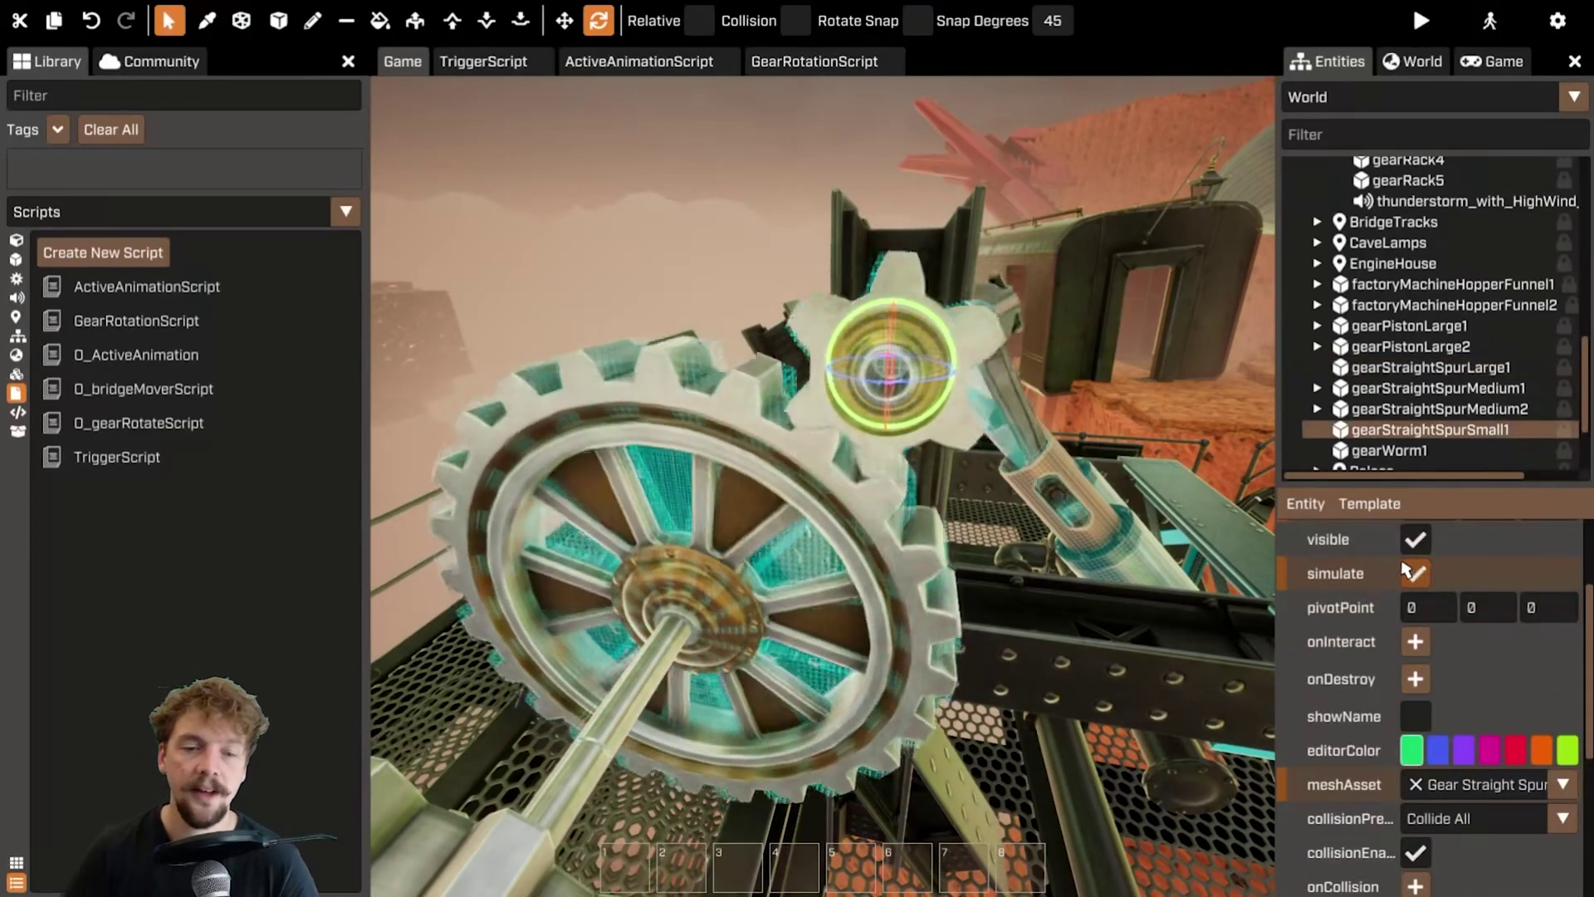
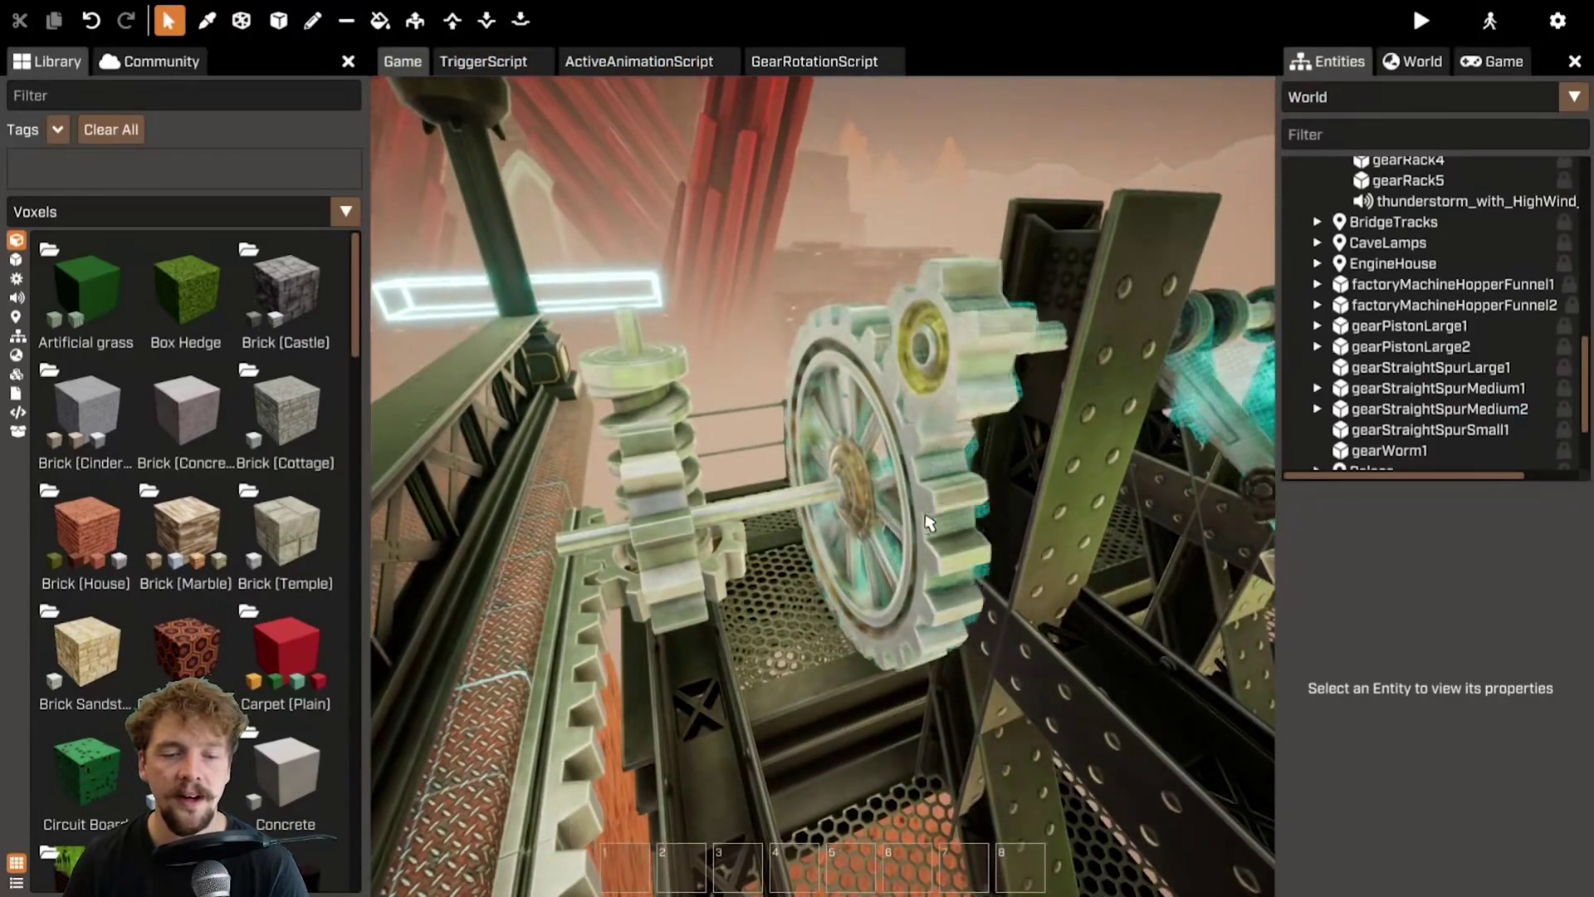
- Add GearRotationScript to gearStraightSpurMedium2, which shares the large gear's axle, and set its EndRotation to 360, 0, 0
{"action": "left_click", "coordinate": [928, 521]}
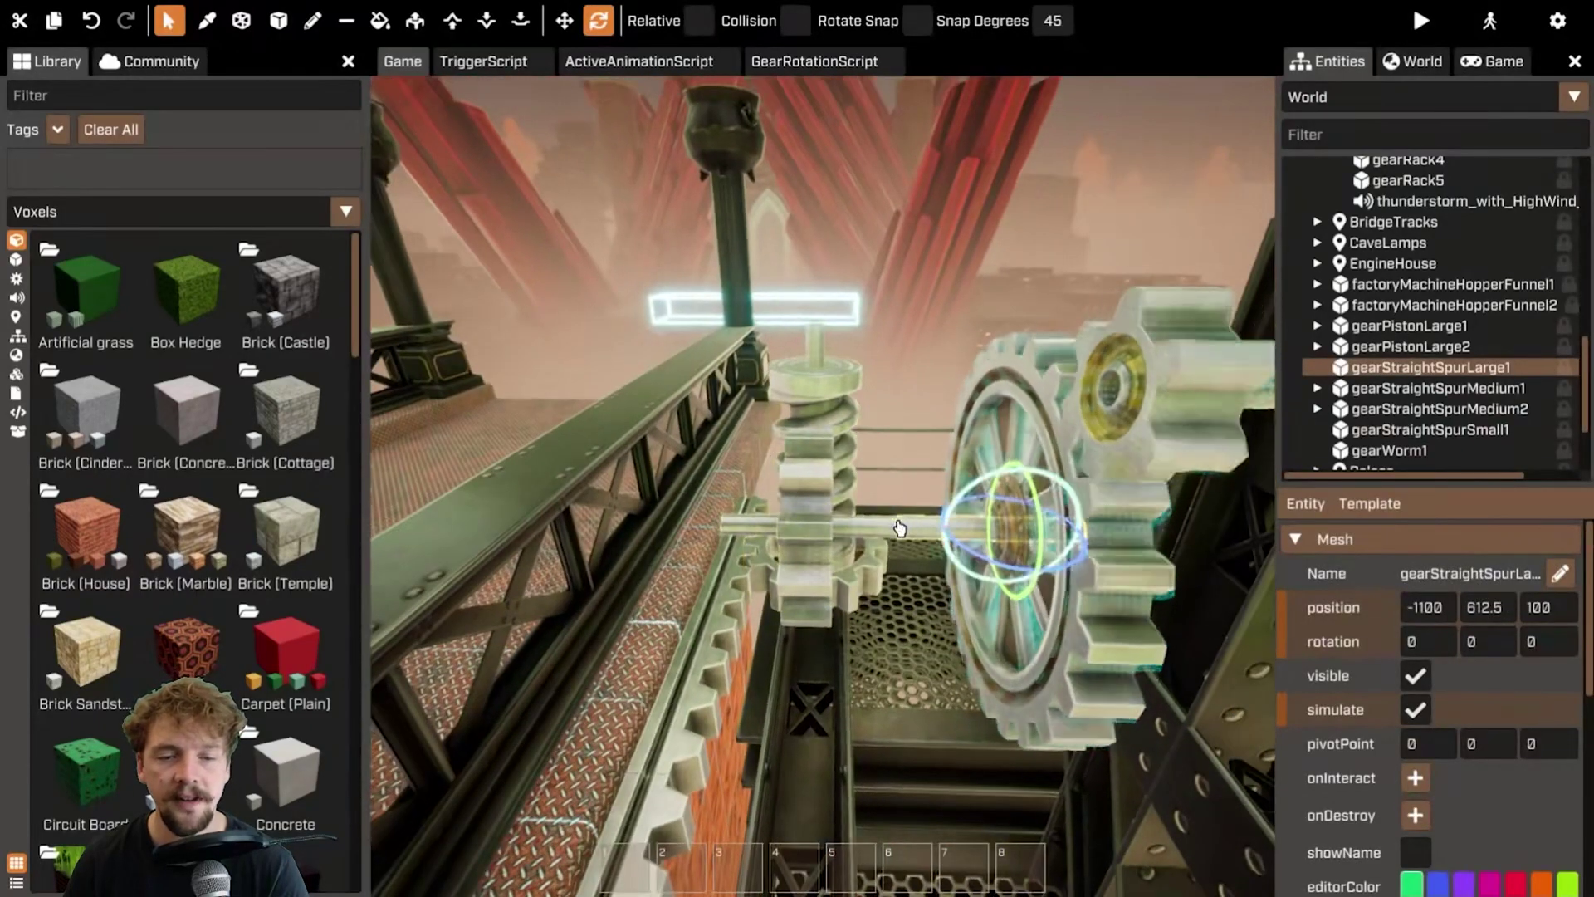
{"action": "left_click", "coordinate": [936, 529]}
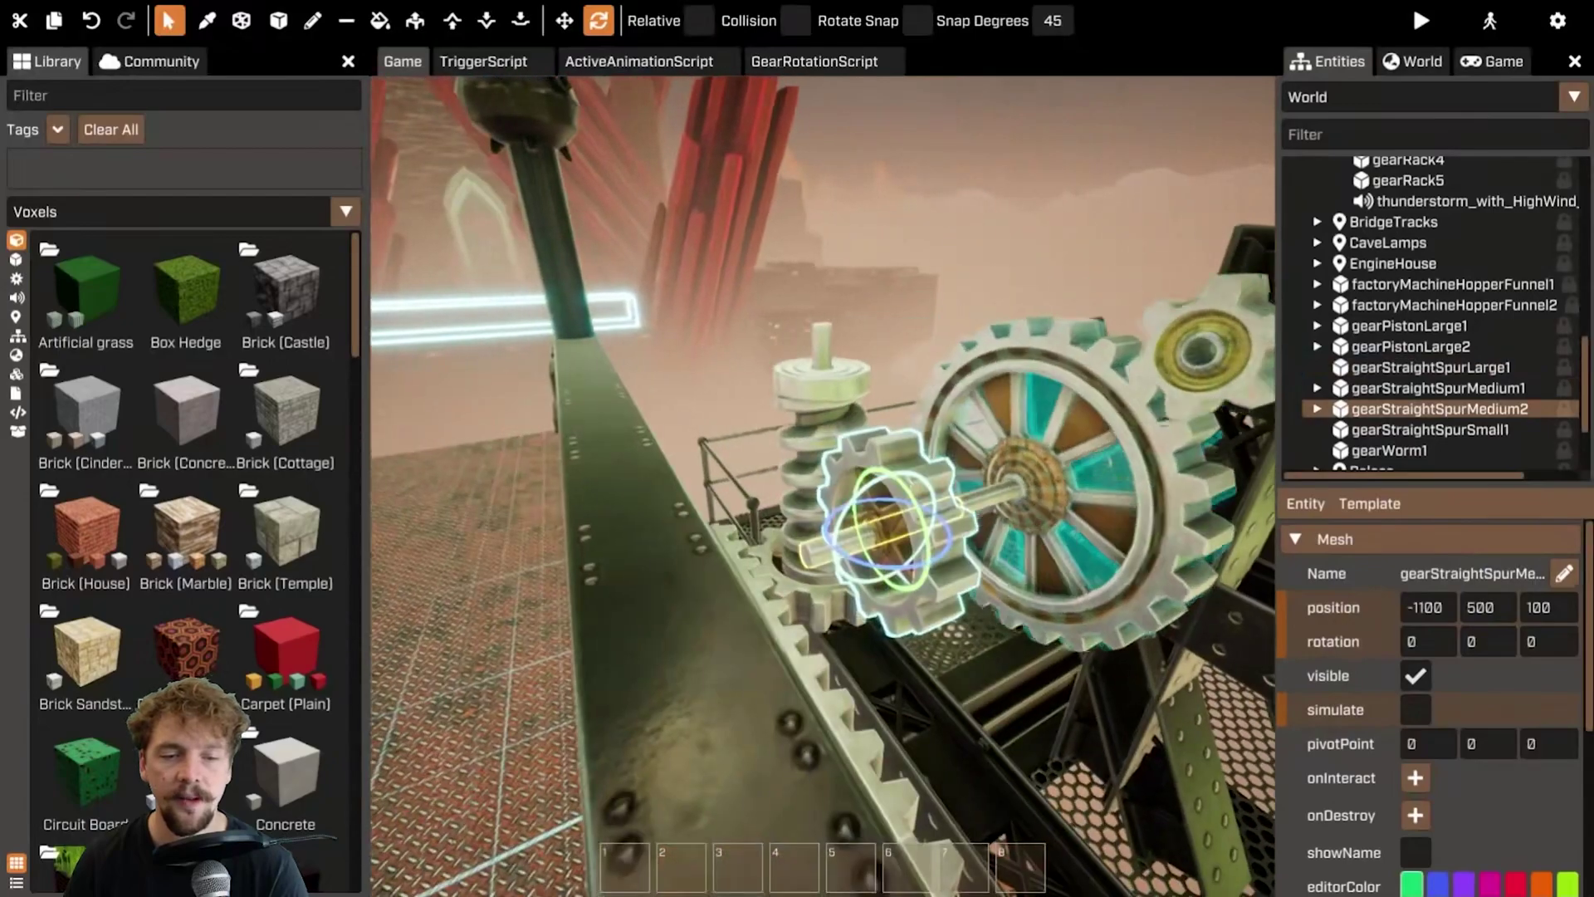
{"action": "left_click", "coordinate": [1047, 443]}
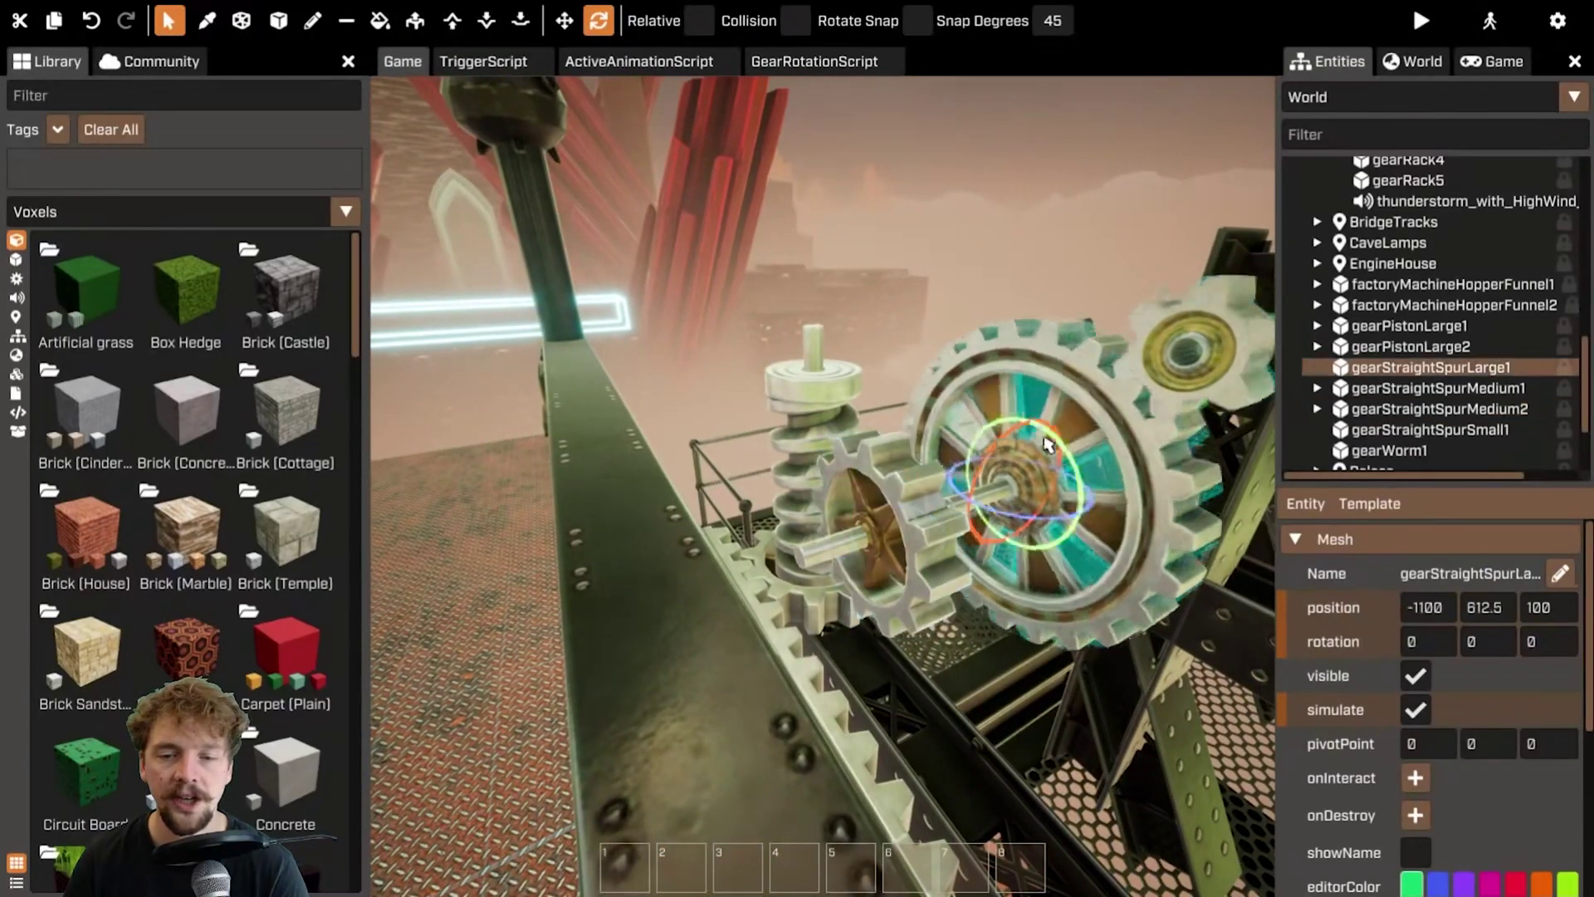
{"action": "left_click", "coordinate": [953, 512]}
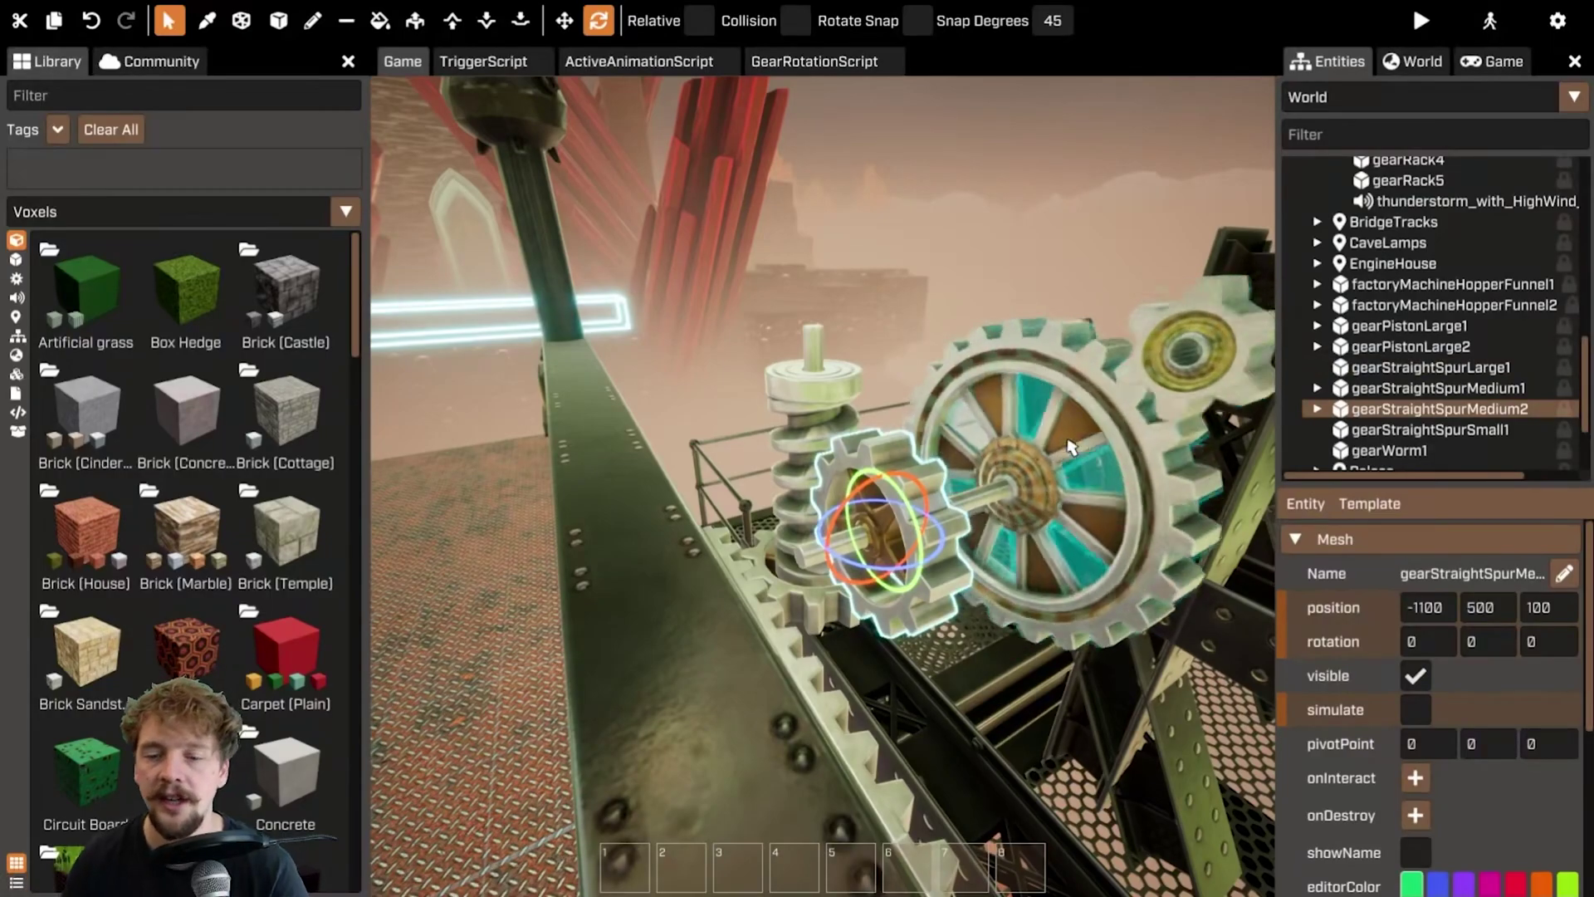
{"action": "left_click", "coordinate": [1090, 422]}
{"action": "left_click", "coordinate": [830, 502]}
{"action": "scroll", "coordinate": [1474, 776], "scroll_direction": "down", "scroll_amount": 4}
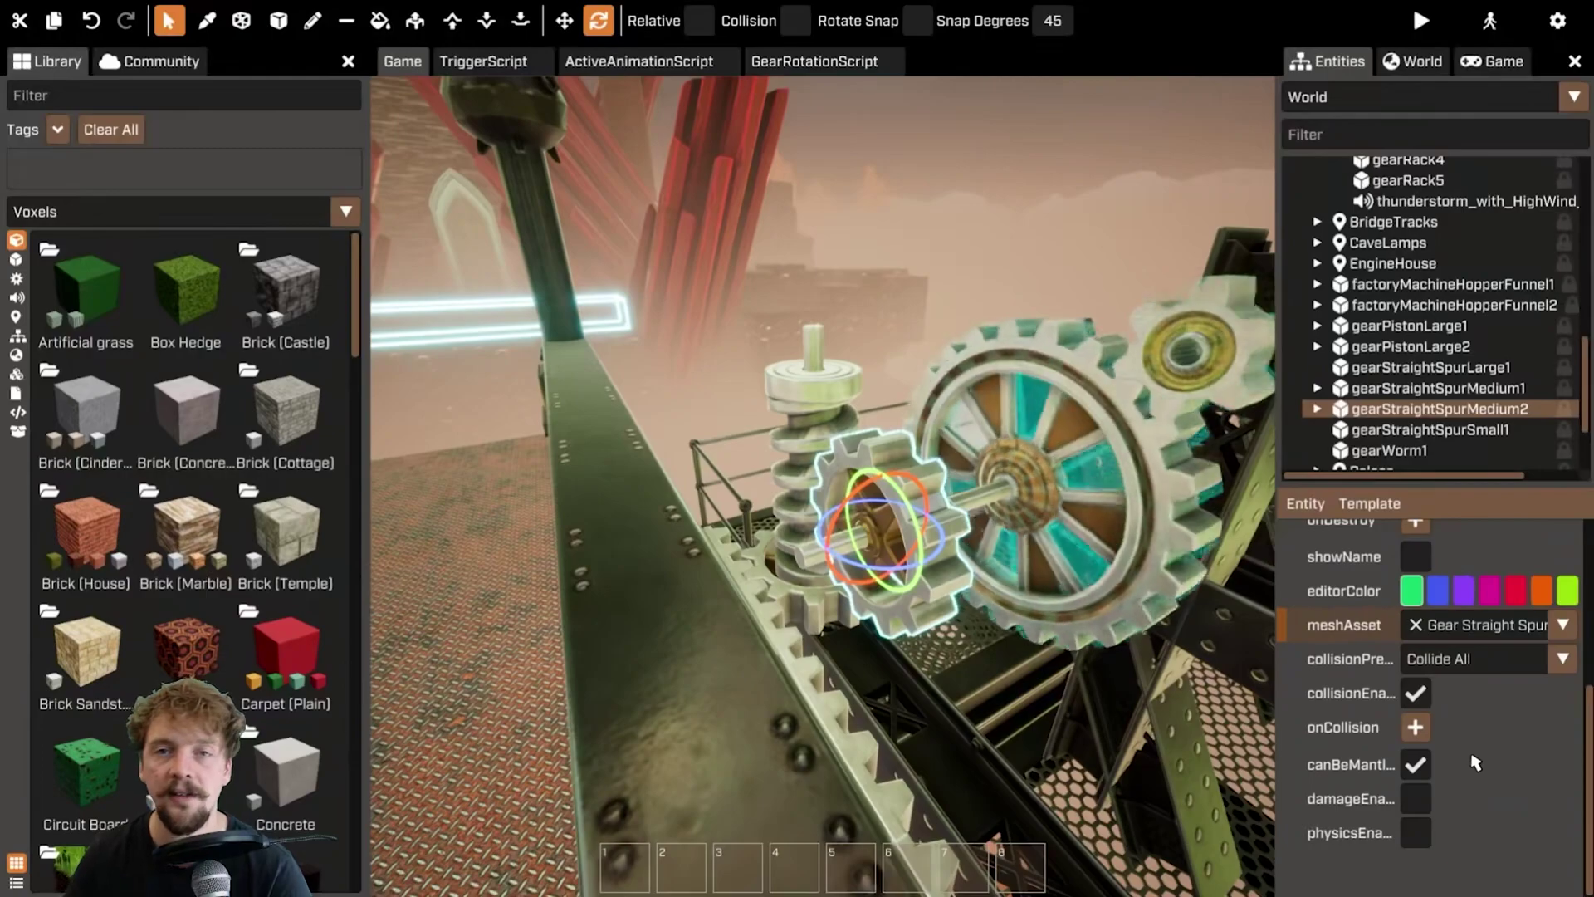
{"action": "left_click", "coordinate": [1304, 515]}
{"action": "mouse_move", "coordinate": [1361, 553]}
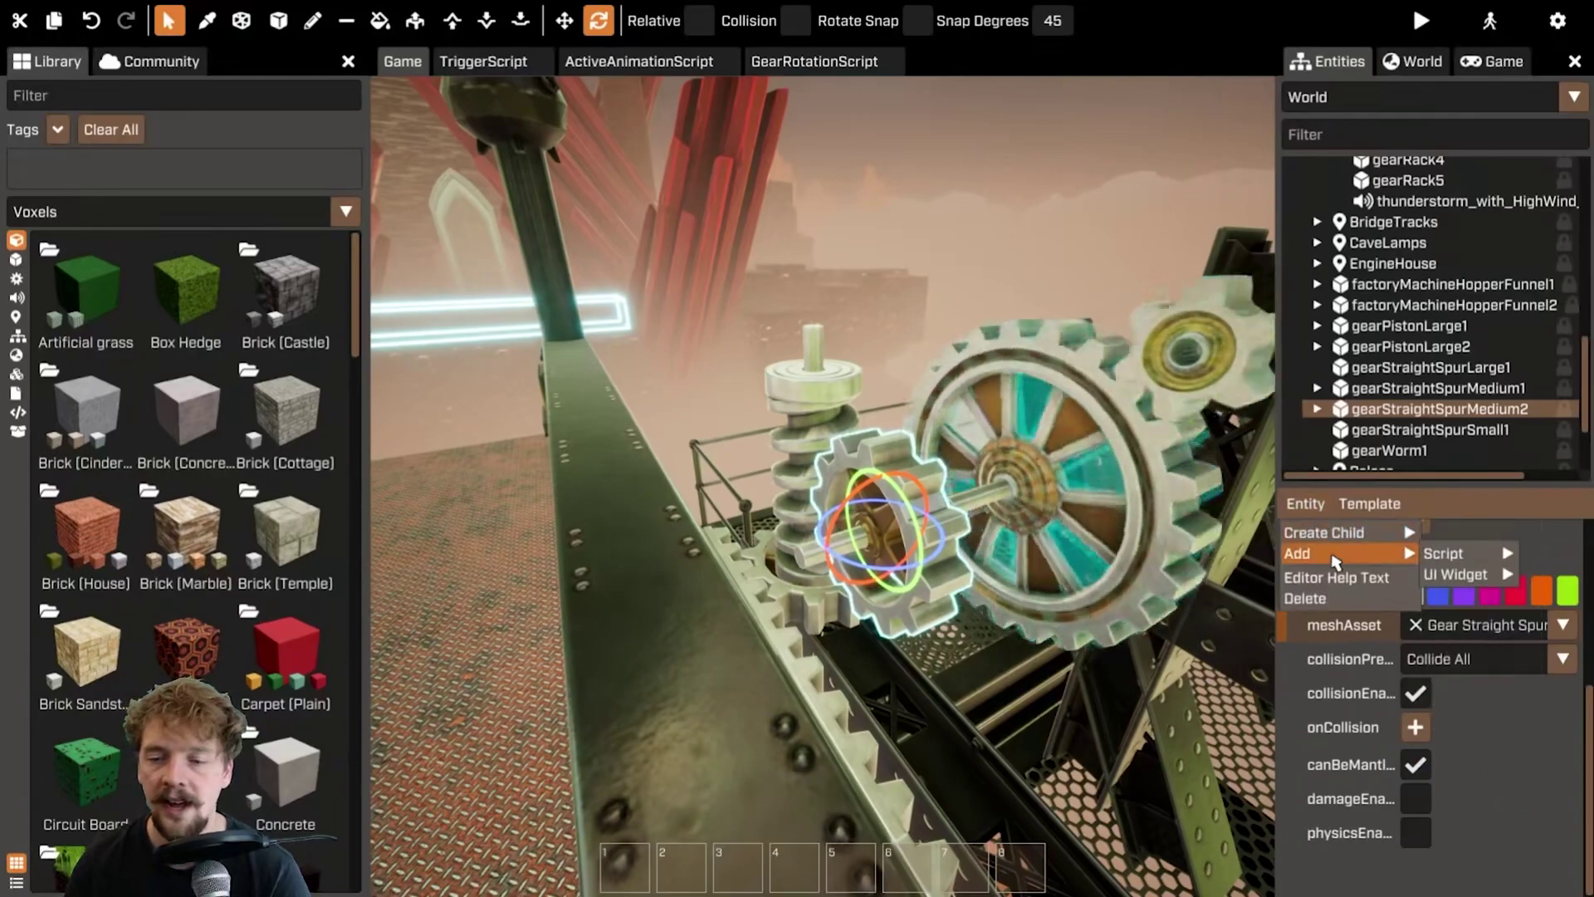
{"action": "mouse_move", "coordinate": [1423, 573]}
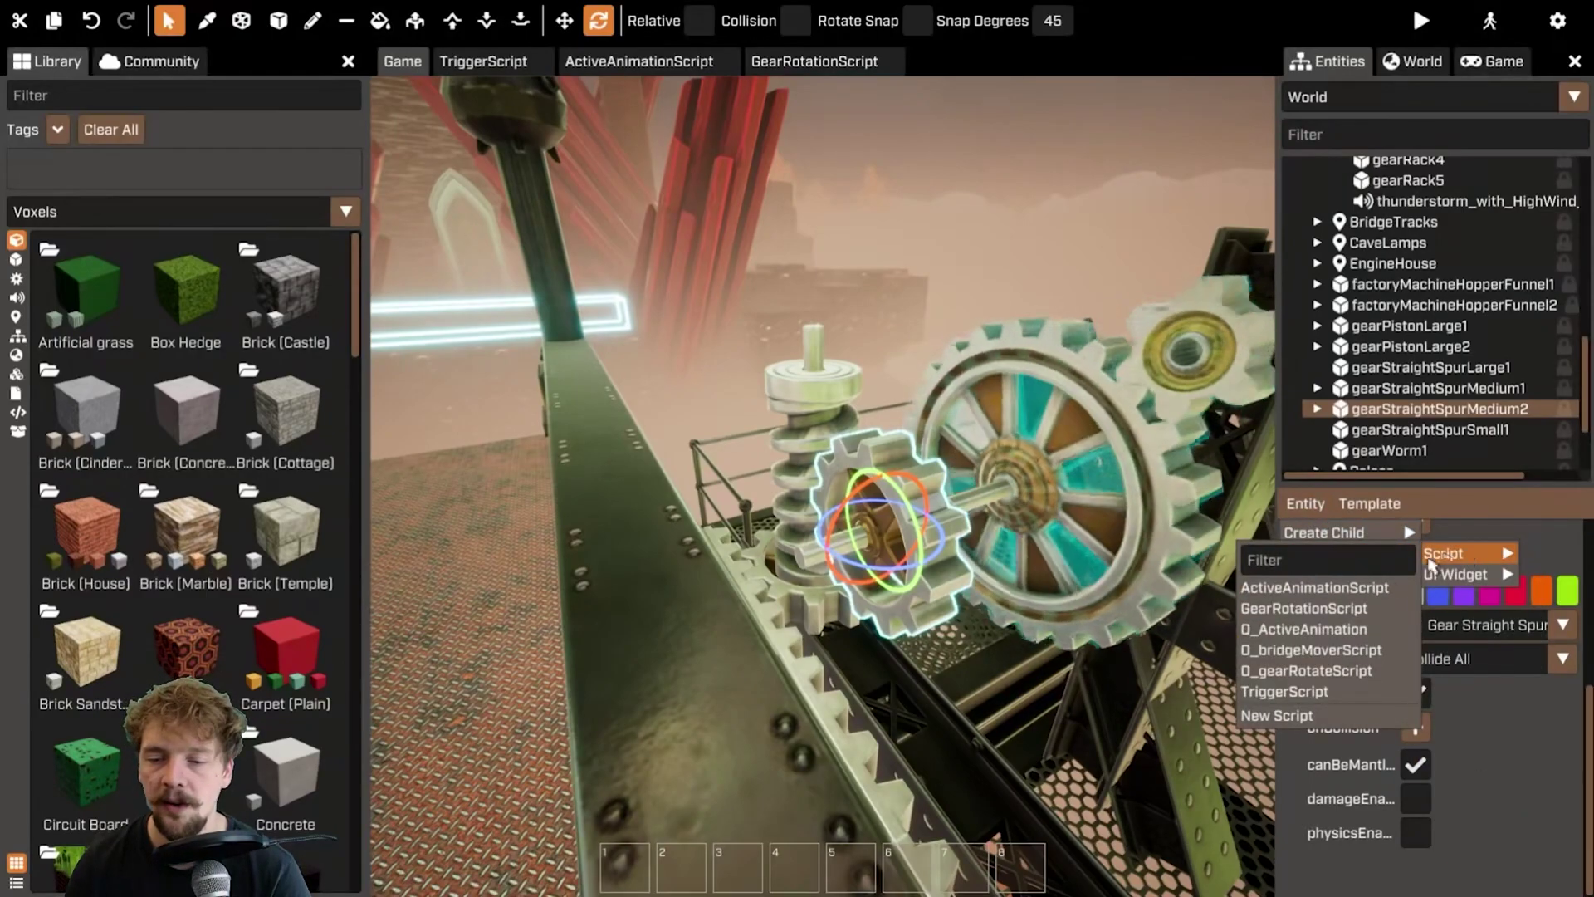
{"action": "left_click", "coordinate": [1328, 516]}
{"action": "scroll", "coordinate": [1469, 796], "scroll_direction": "down", "scroll_amount": 10}
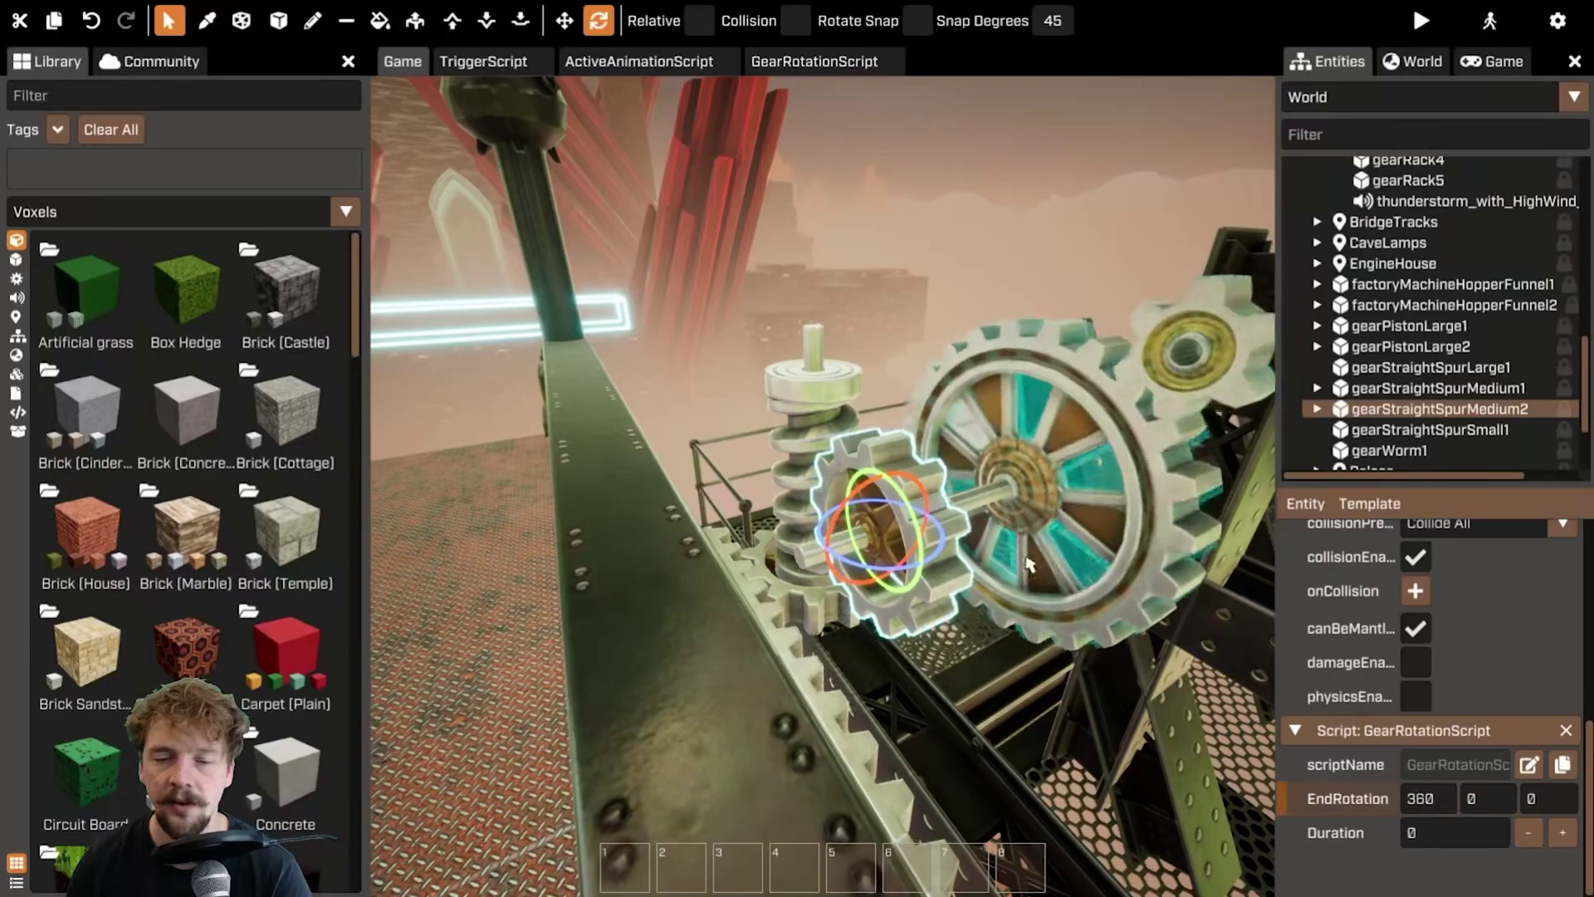
- Set gearStraightSpurMedium2's Duration to 4 to match the large gear and turn on its simulate option
{"action": "left_click", "coordinate": [1090, 500]}
{"action": "left_click", "coordinate": [892, 531]}
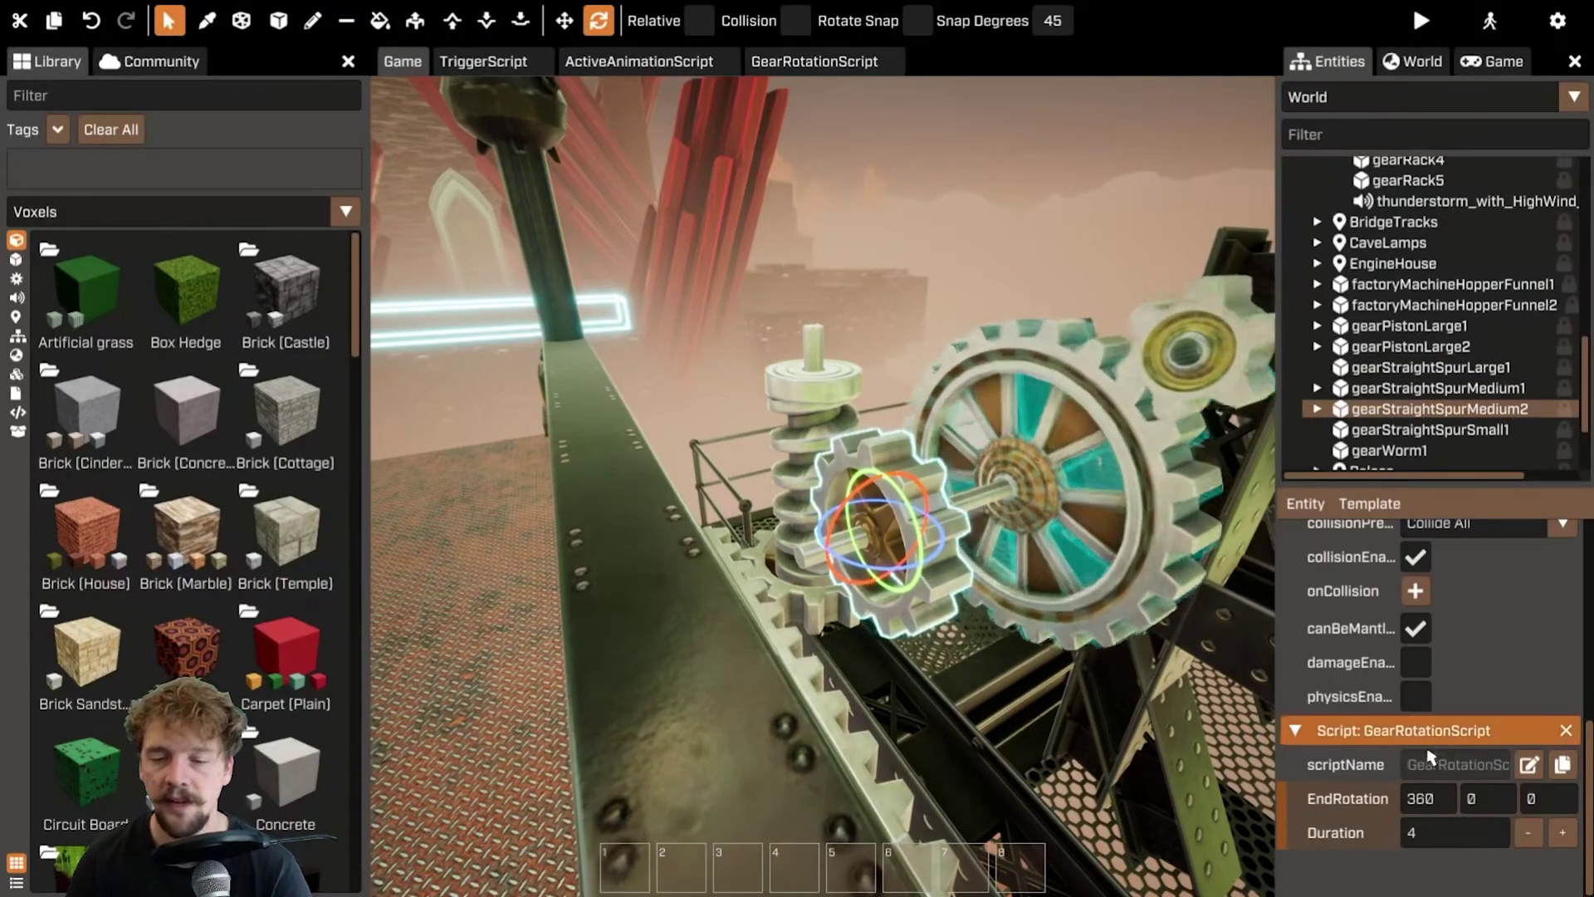
{"action": "scroll", "coordinate": [1469, 797], "scroll_direction": "up", "scroll_amount": 10}
{"action": "left_click", "coordinate": [1415, 709]}
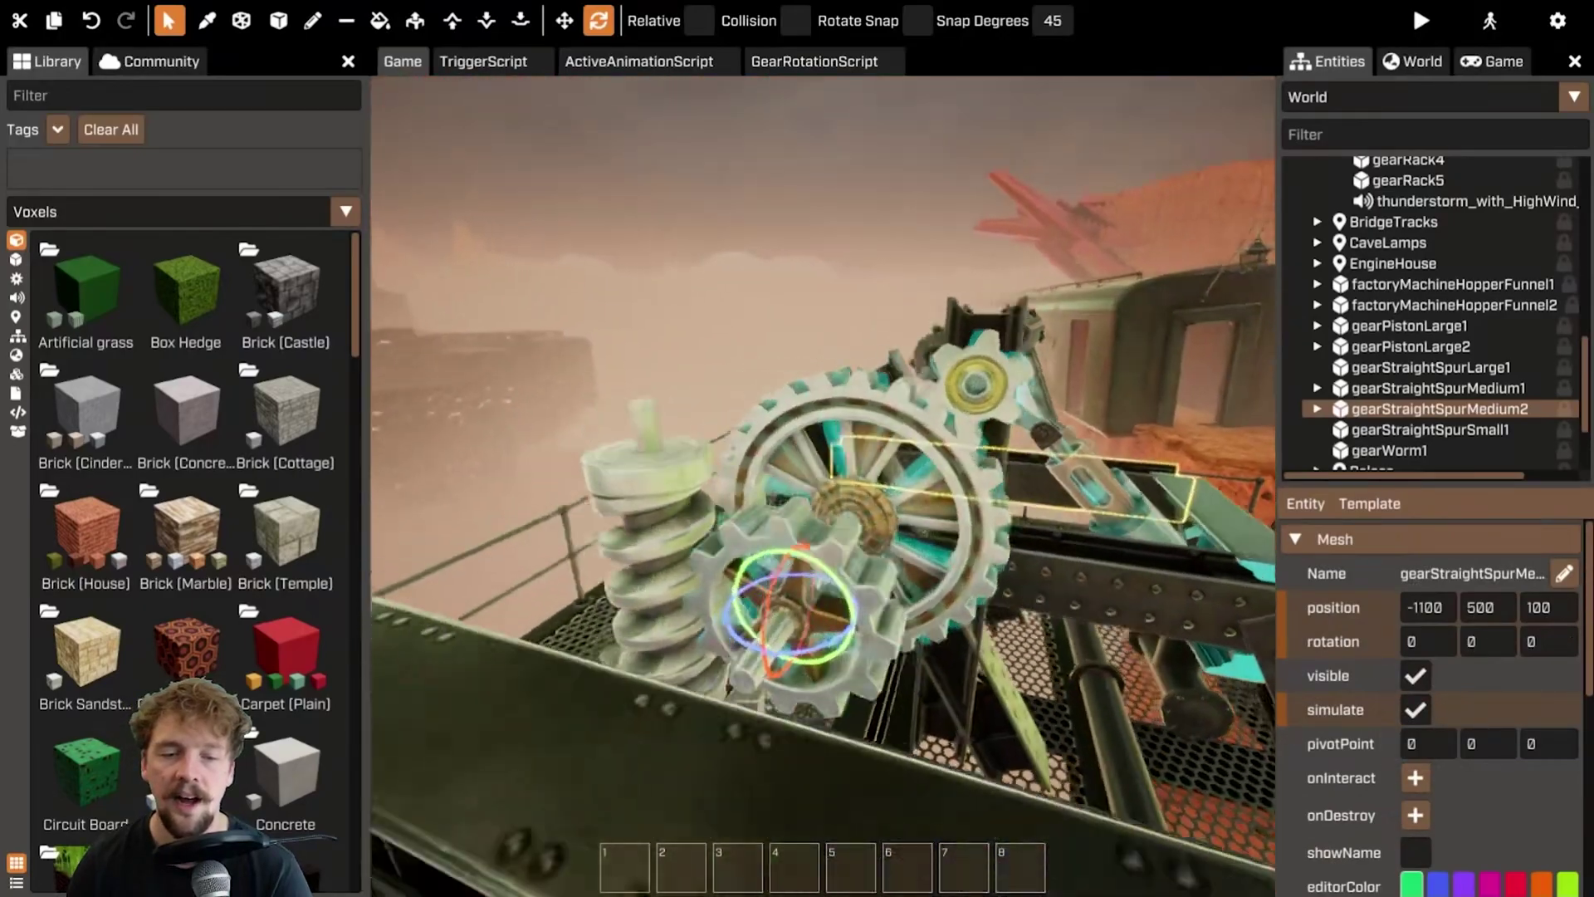
- Add GearRotationScript to gearWorm1 and bring its EndRotation and Duration properties into view
{"action": "right_click_drag", "start_coordinate": [913, 531], "coordinate": [928, 461]}
{"action": "left_click", "coordinate": [927, 461]}
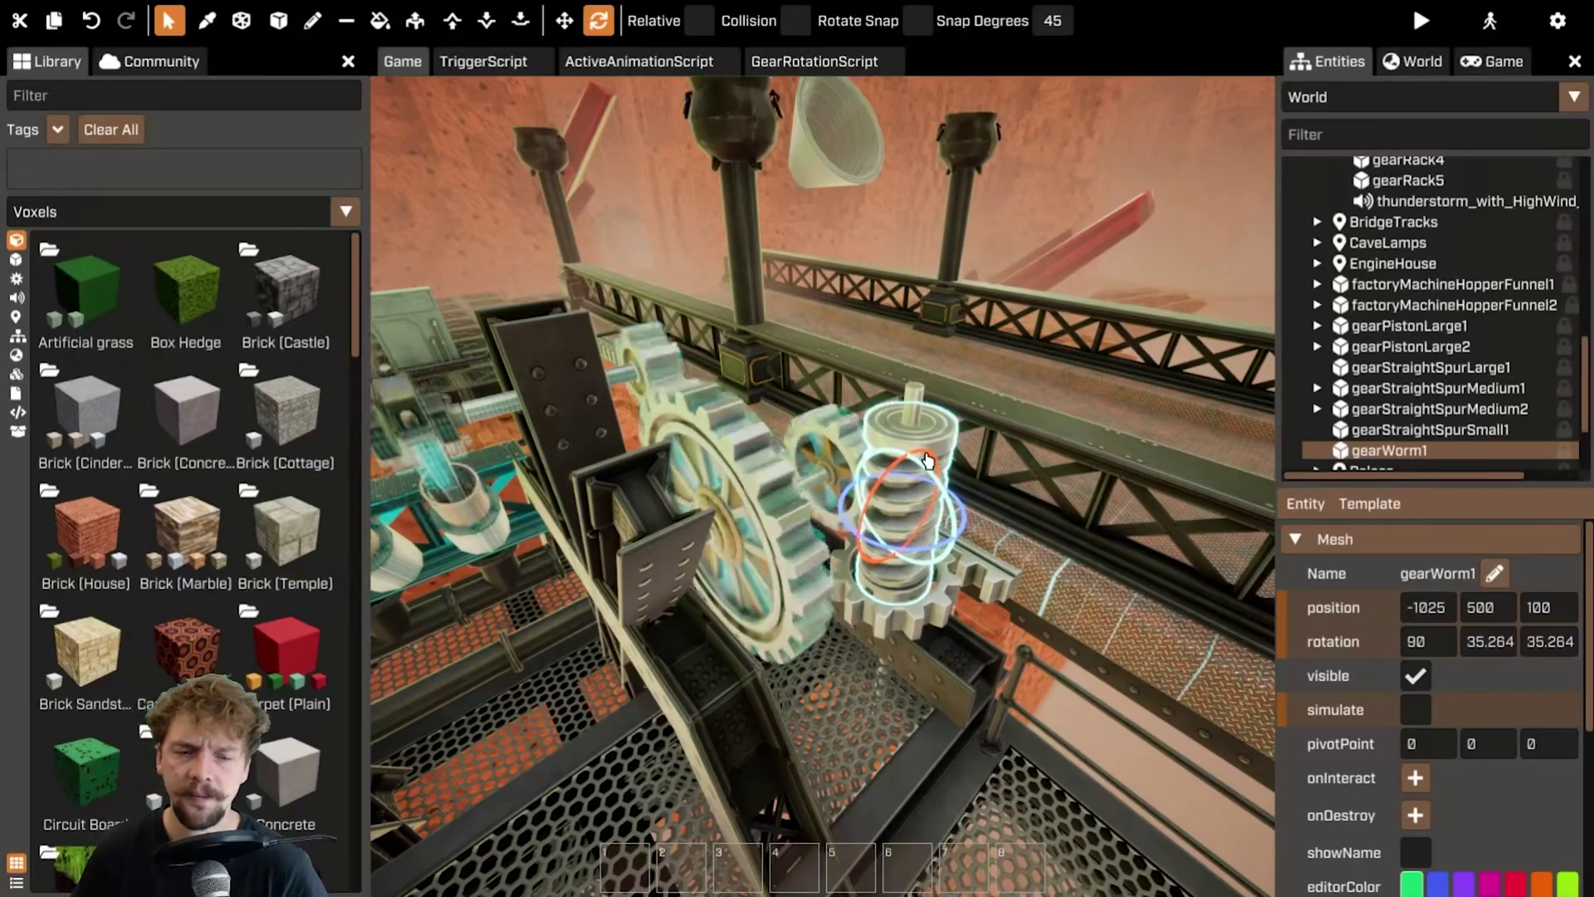
{"action": "right_click_drag", "start_coordinate": [1023, 417], "coordinate": [821, 286]}
{"action": "left_click", "coordinate": [1305, 503]}
{"action": "mouse_move", "coordinate": [1349, 558]}
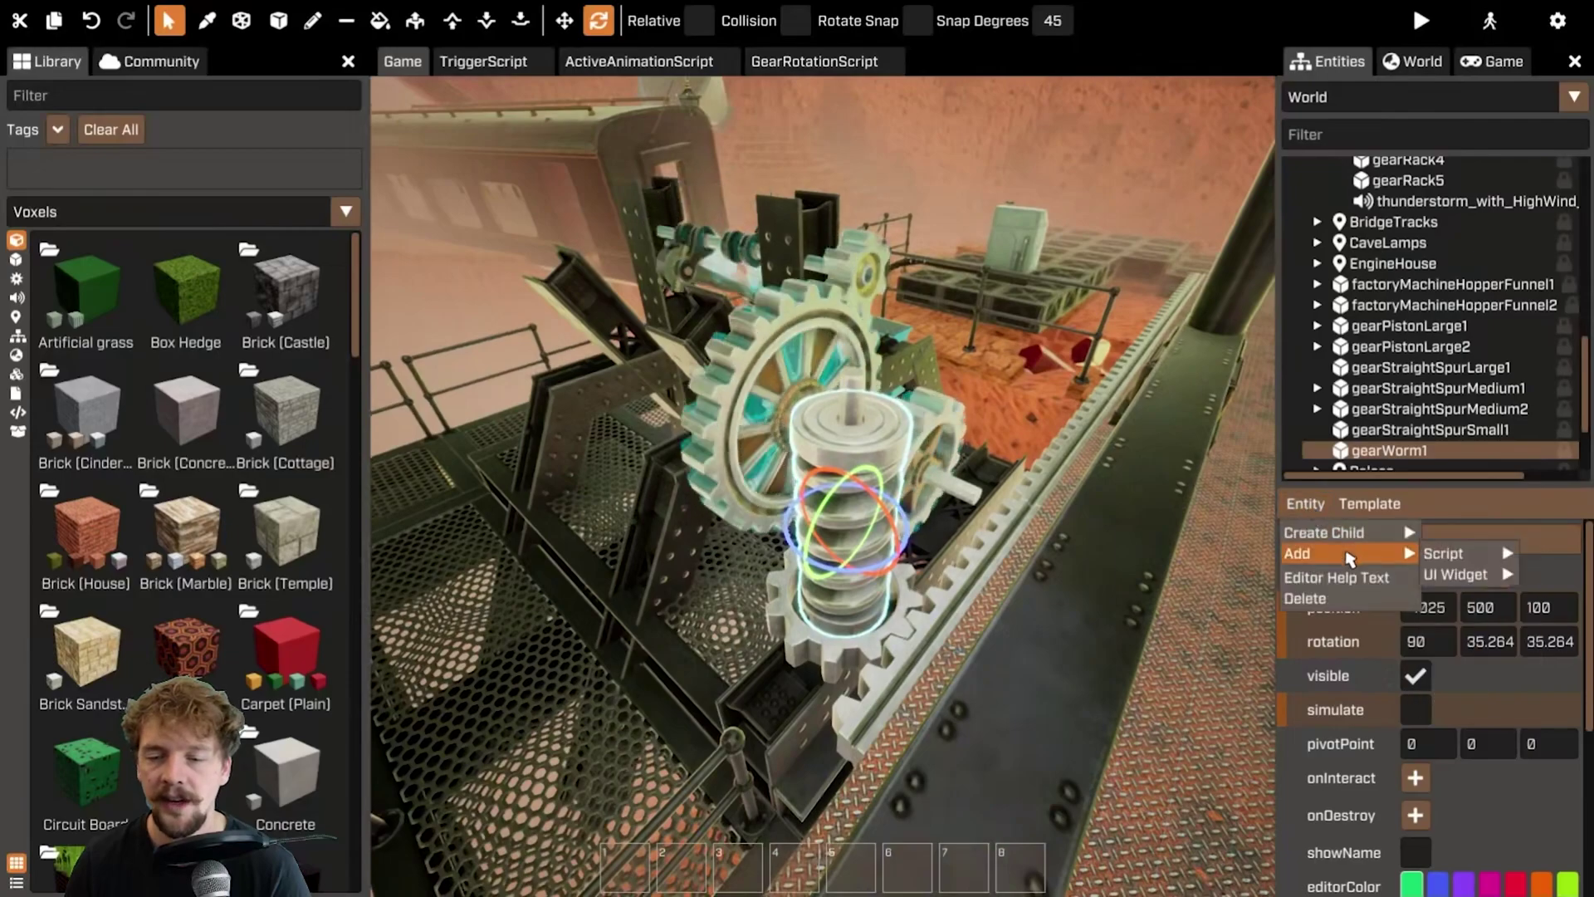
{"action": "mouse_move", "coordinate": [1443, 556]}
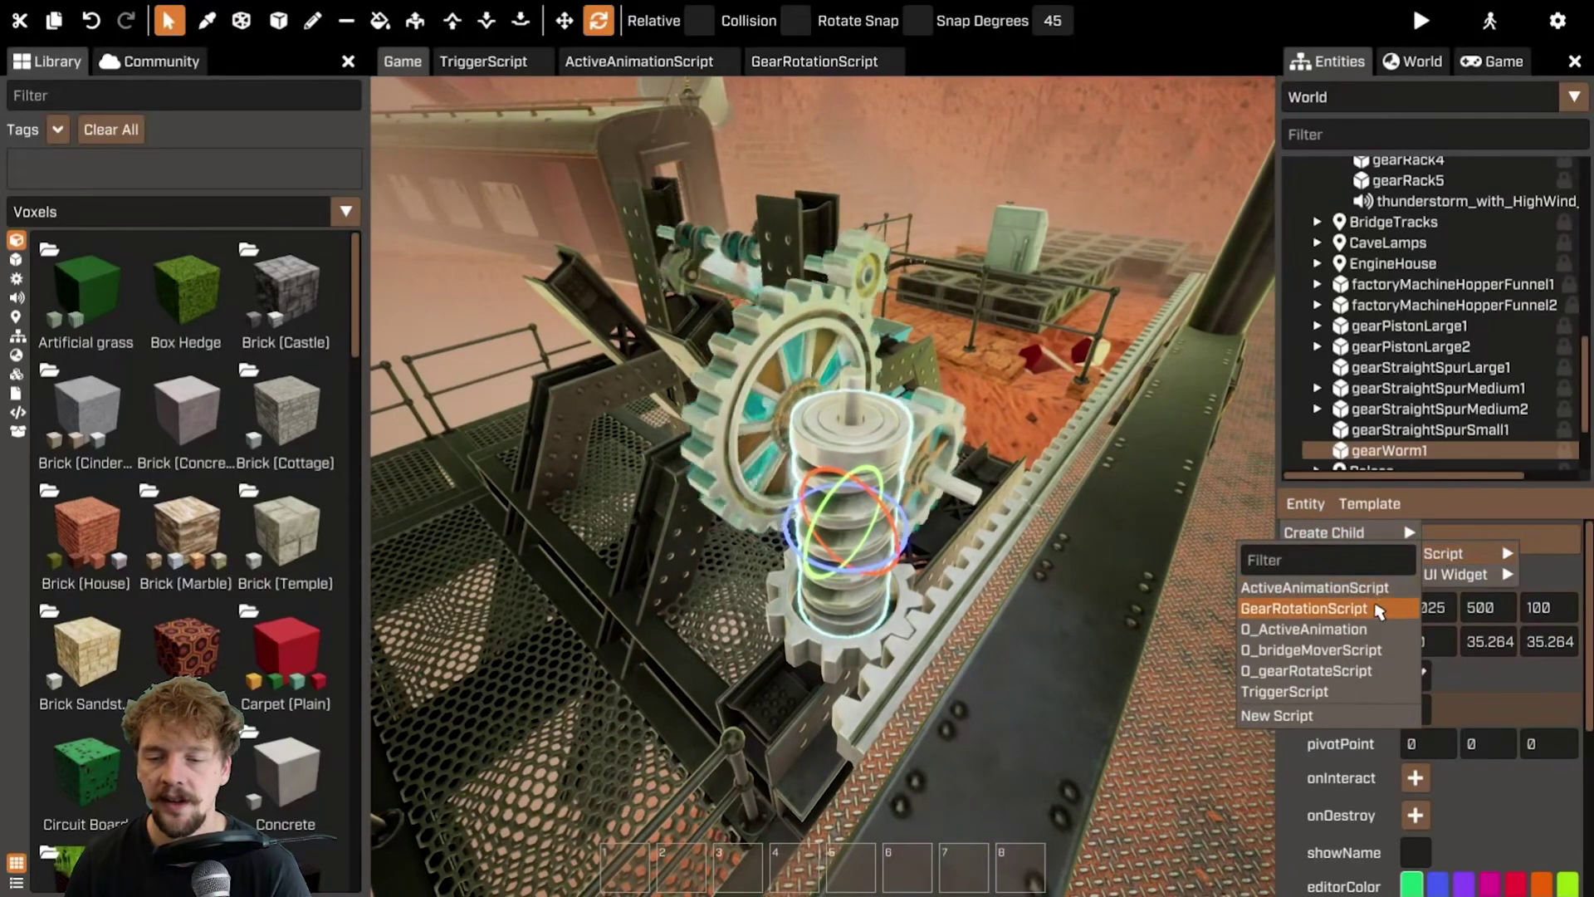
{"action": "left_click", "coordinate": [1304, 608]}
{"action": "scroll", "coordinate": [1397, 744], "scroll_direction": "down", "scroll_amount": 3}
{"action": "scroll", "coordinate": [1398, 744], "scroll_direction": "down", "scroll_amount": 2}
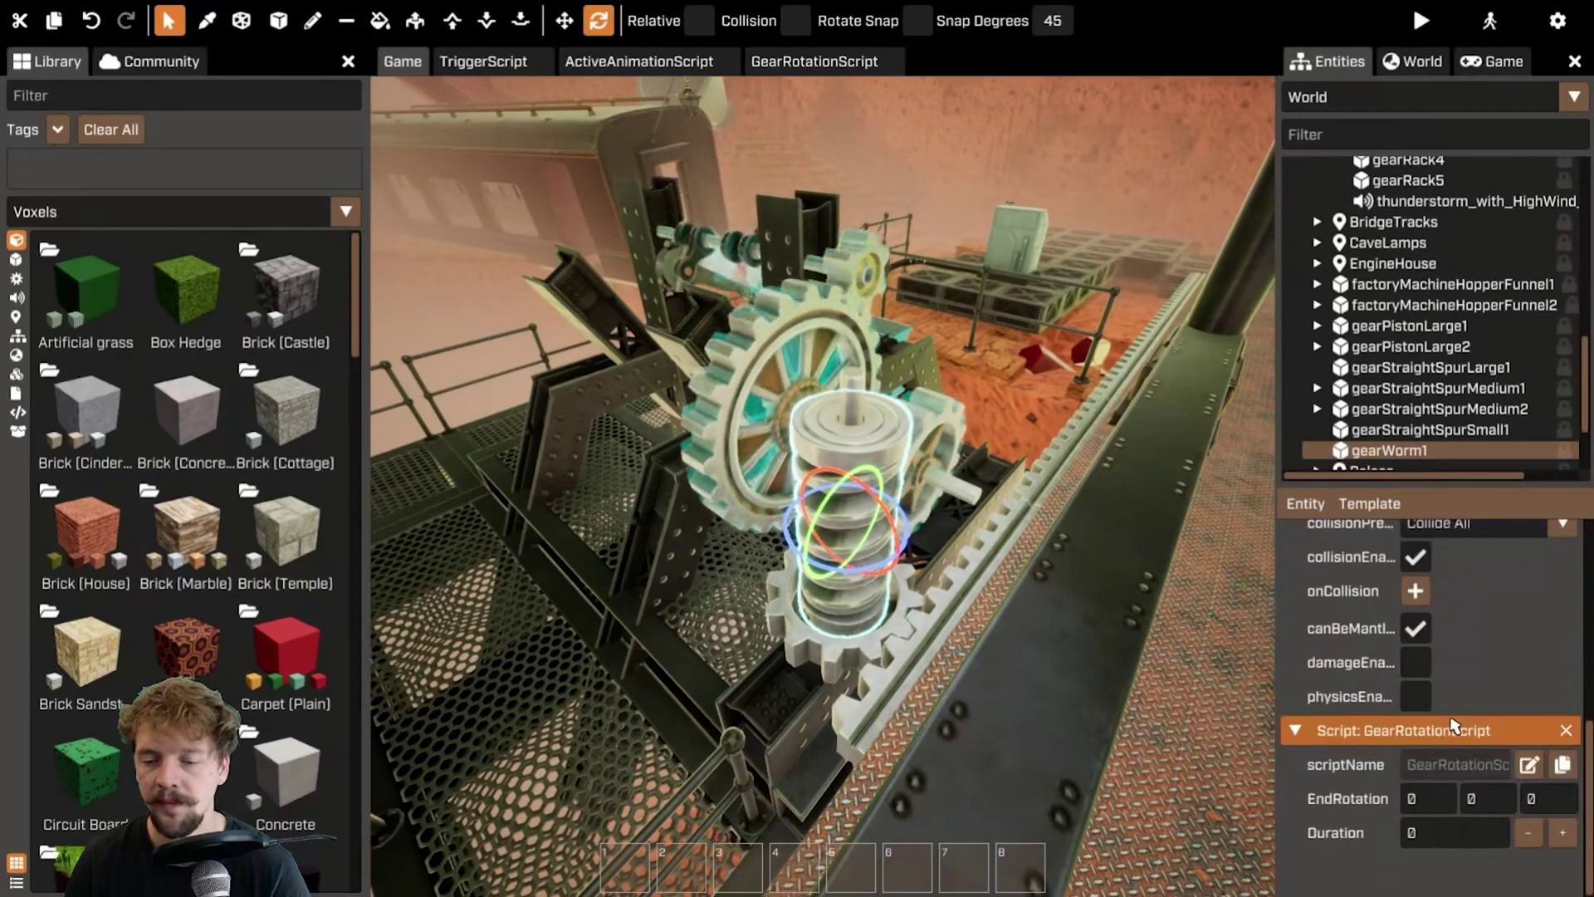
- Try rotating gearWorm1 about its upright axis to test how its rotation values change, and undo the rotation
{"action": "scroll", "coordinate": [1449, 747], "scroll_direction": "up", "scroll_amount": 4}
{"action": "scroll", "coordinate": [1443, 696], "scroll_direction": "up", "scroll_amount": 2}
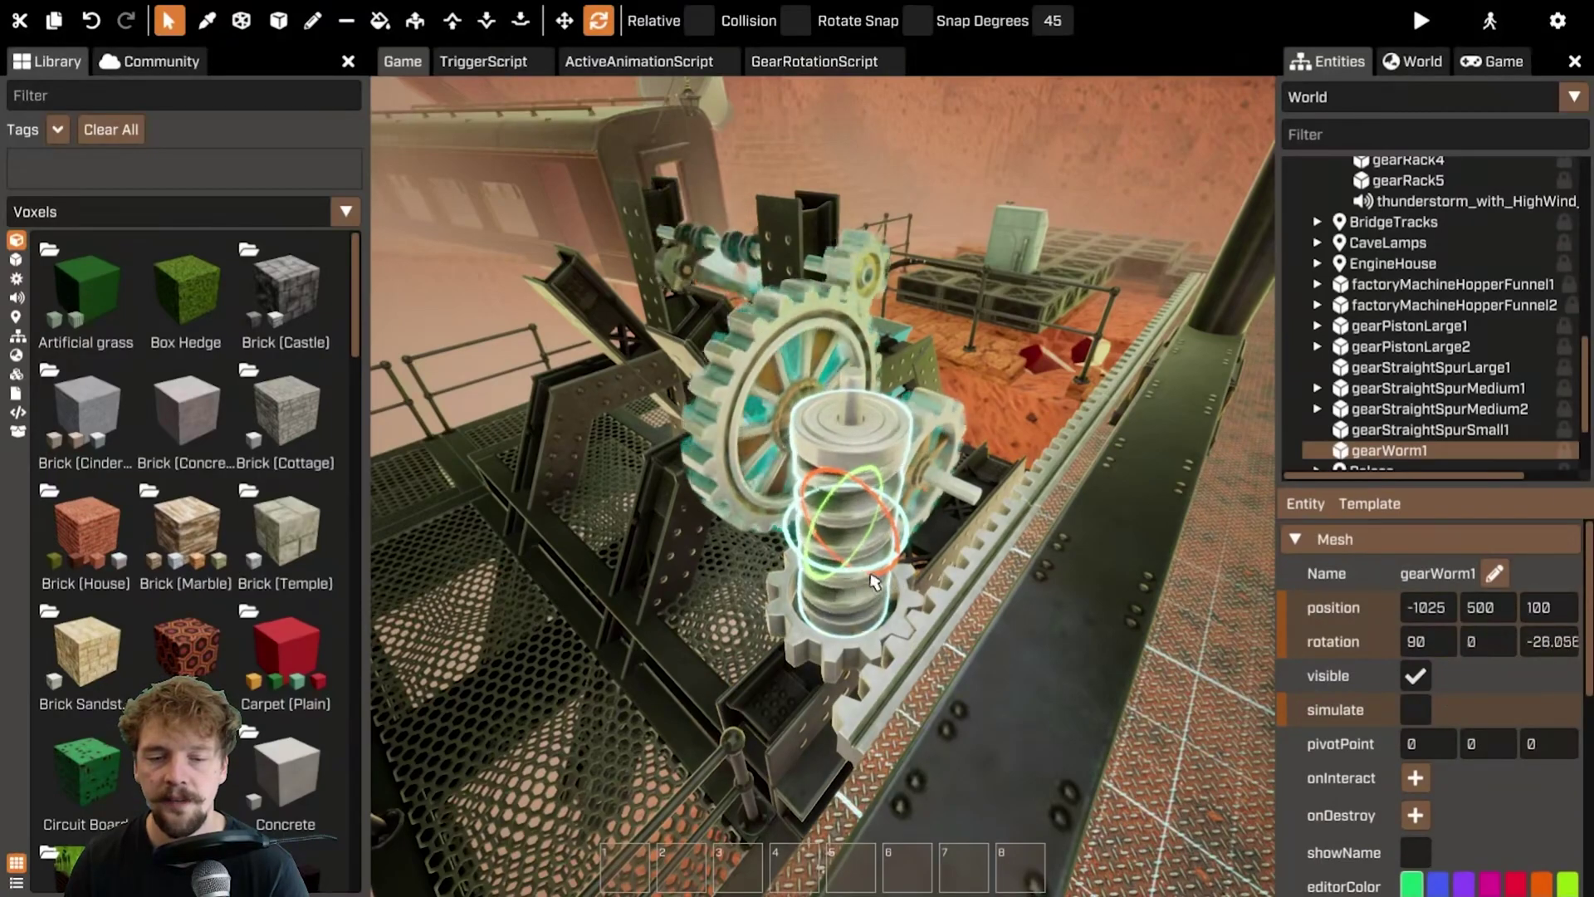
{"action": "key", "text": "ctrl+z"}
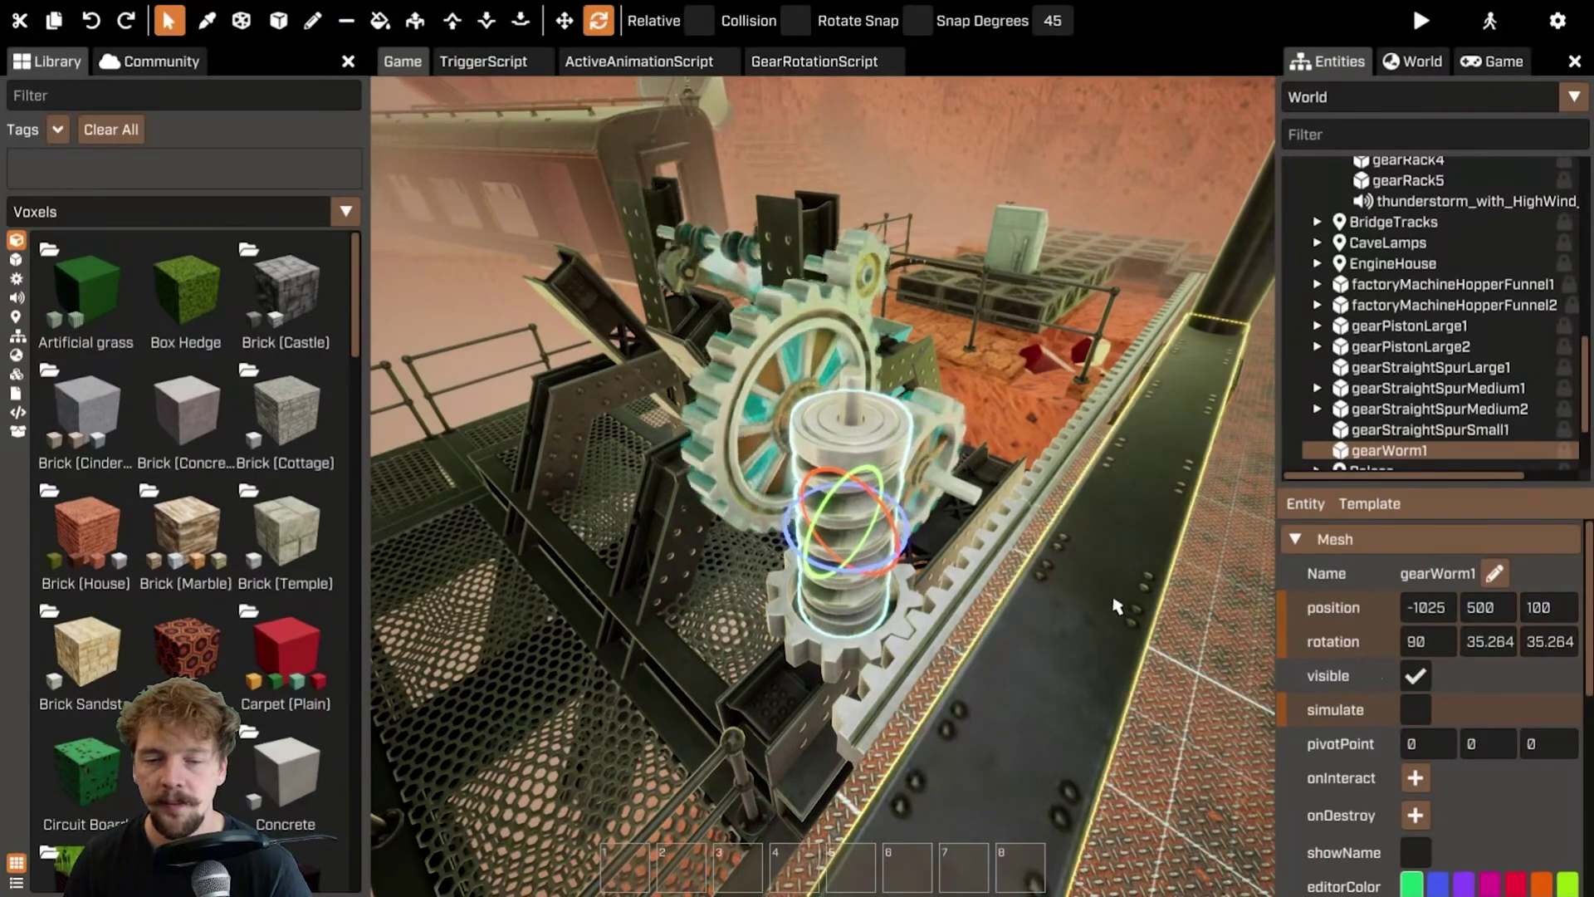
- Set gearWorm1's GearRotationScript EndRotation to 90, 0, 360 and Duration to 1, and enable simulate
{"action": "scroll", "coordinate": [1432, 664], "scroll_direction": "down", "scroll_amount": 10}
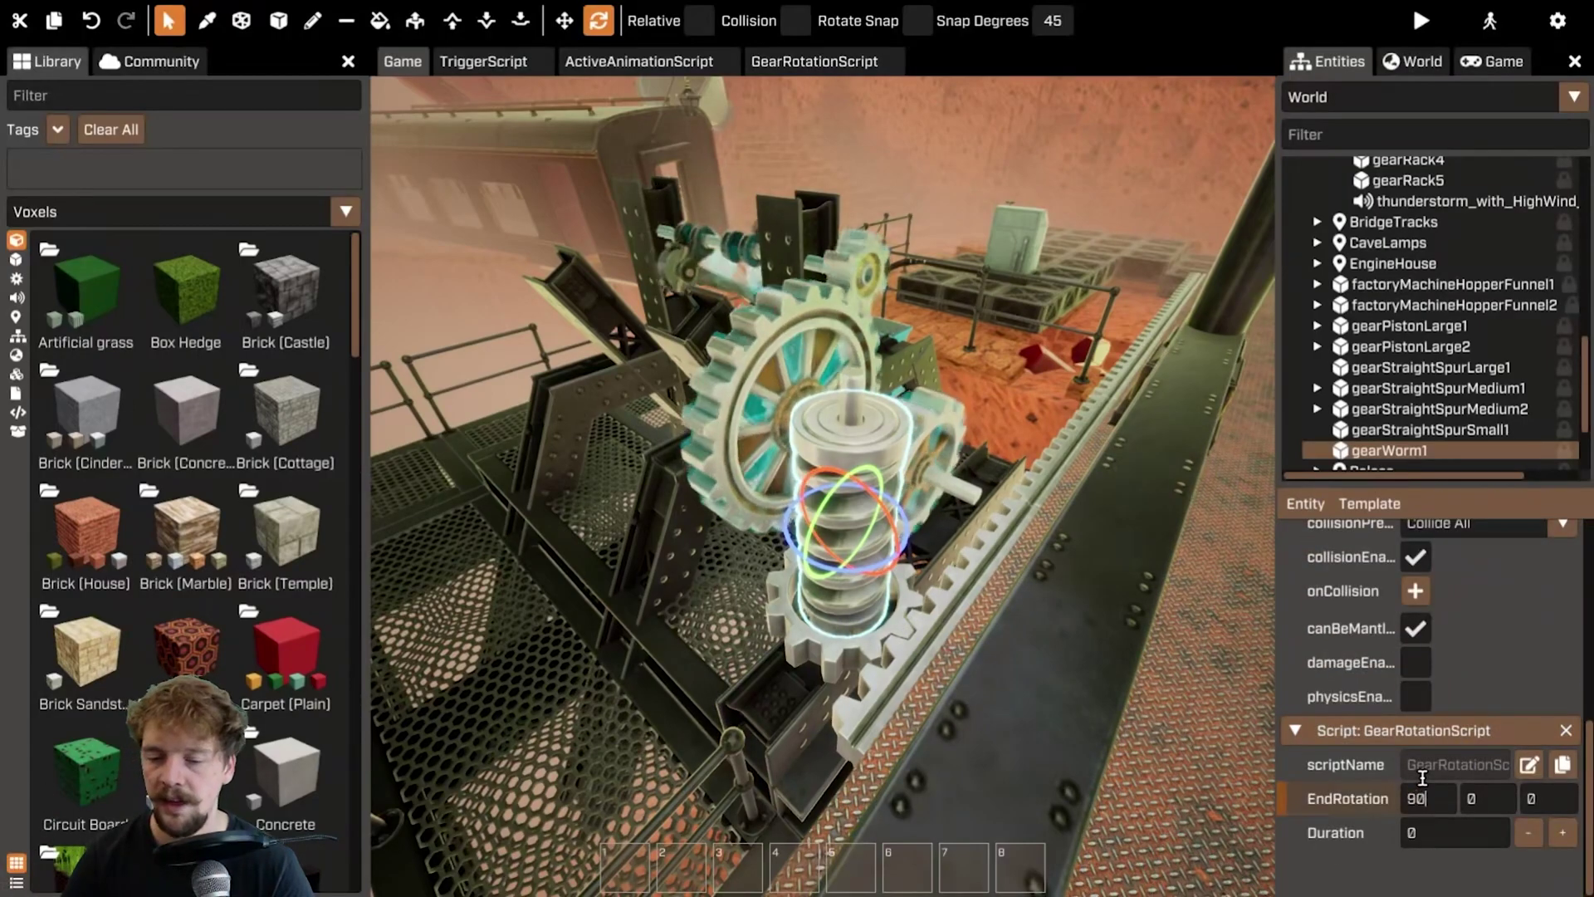
{"action": "scroll", "coordinate": [1436, 674], "scroll_direction": "up", "scroll_amount": 5}
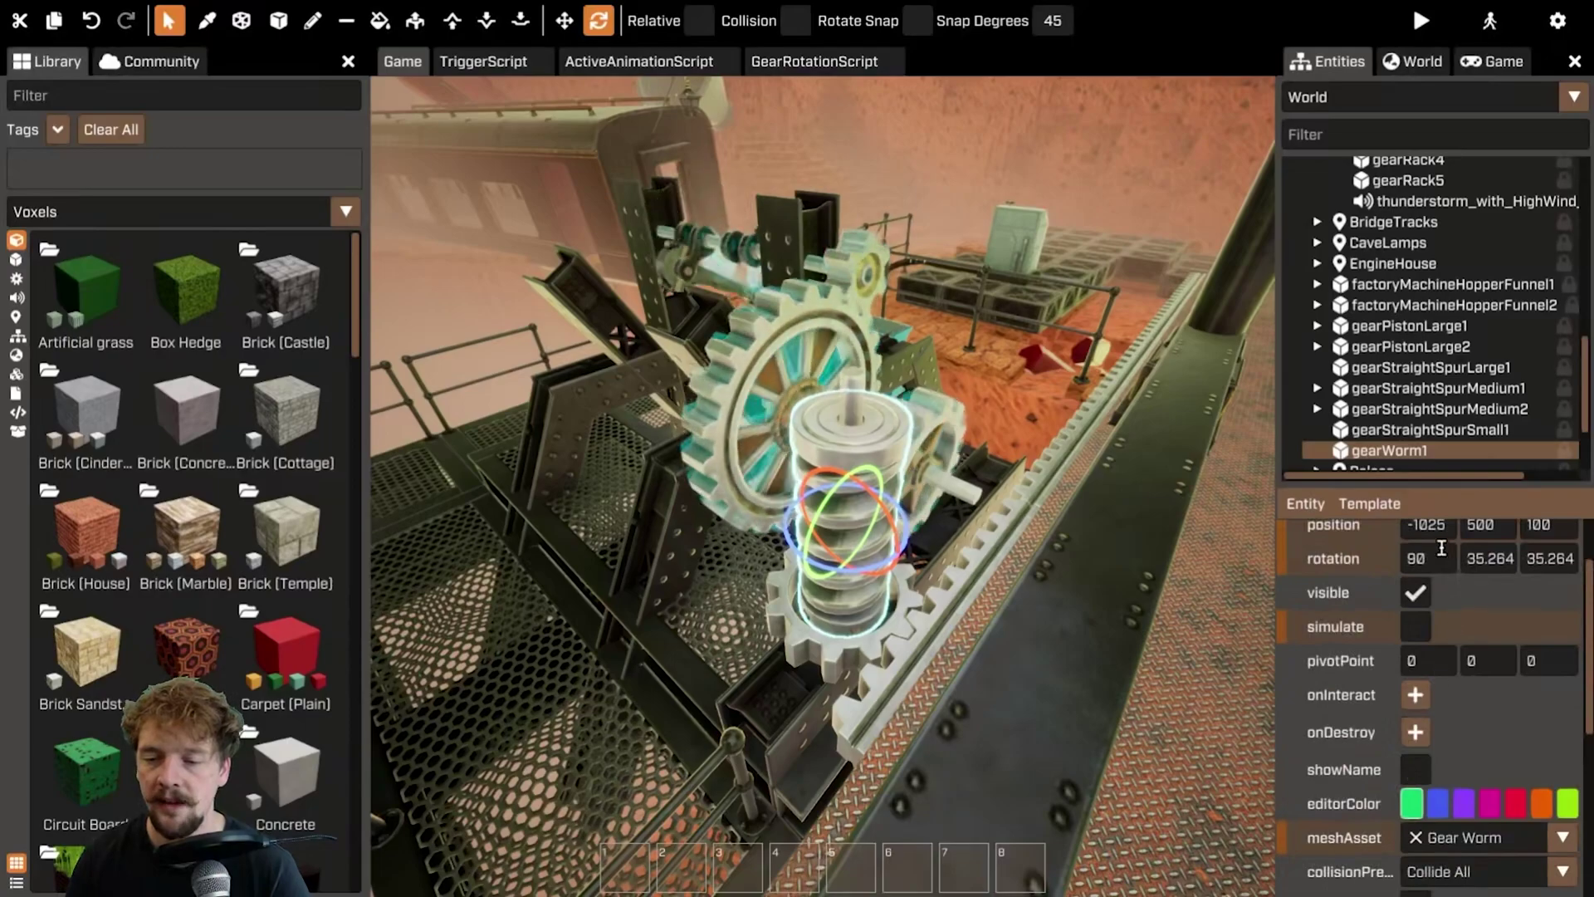
{"action": "scroll", "coordinate": [1442, 548], "scroll_direction": "down", "scroll_amount": 5}
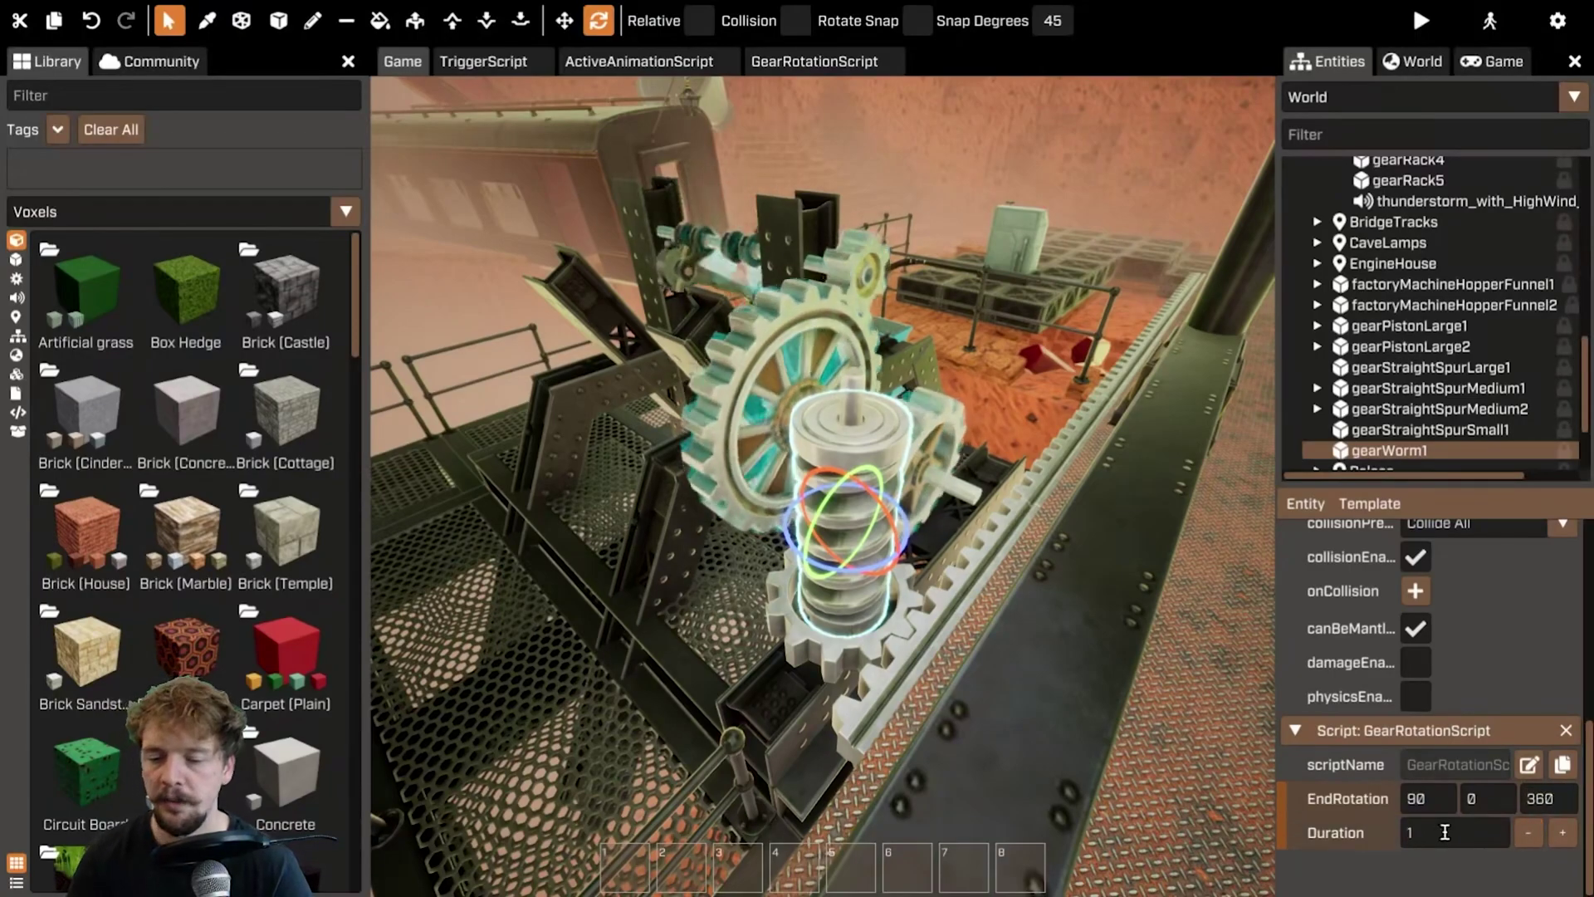
{"action": "scroll", "coordinate": [1428, 747], "scroll_direction": "up", "scroll_amount": 5}
{"action": "left_click", "coordinate": [1426, 708]}
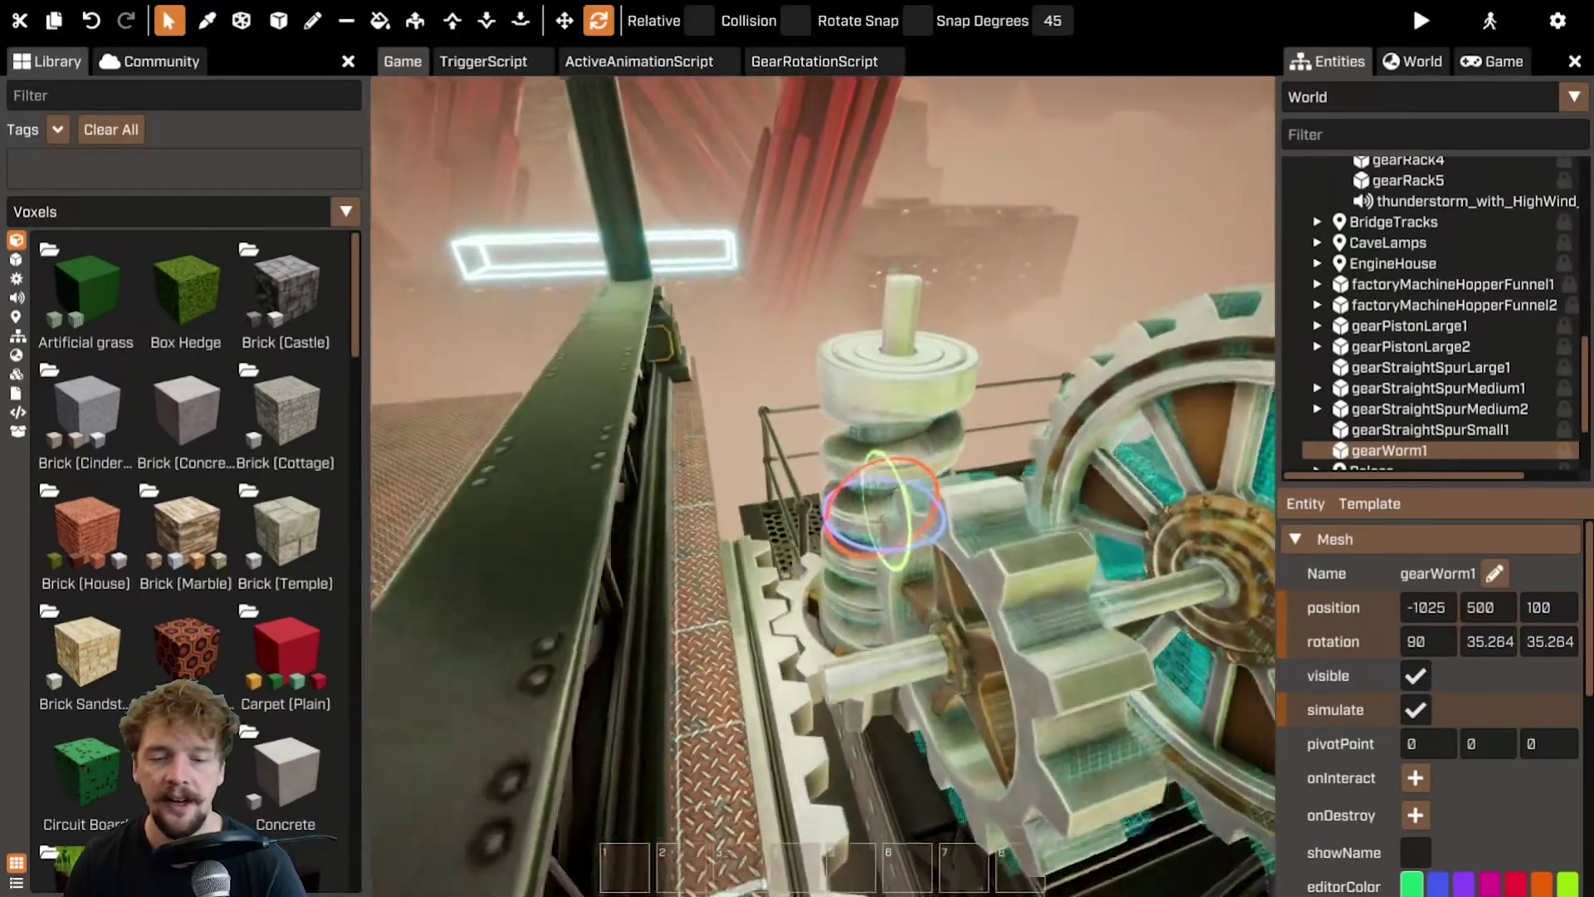
- Reverse the worm gear's spin by setting its EndRotation Z to -360, with simulate enabled
{"action": "key", "text": "s"}
{"action": "key", "text": "a"}
{"action": "right_click_drag", "start_coordinate": [896, 432], "coordinate": [1001, 436]}
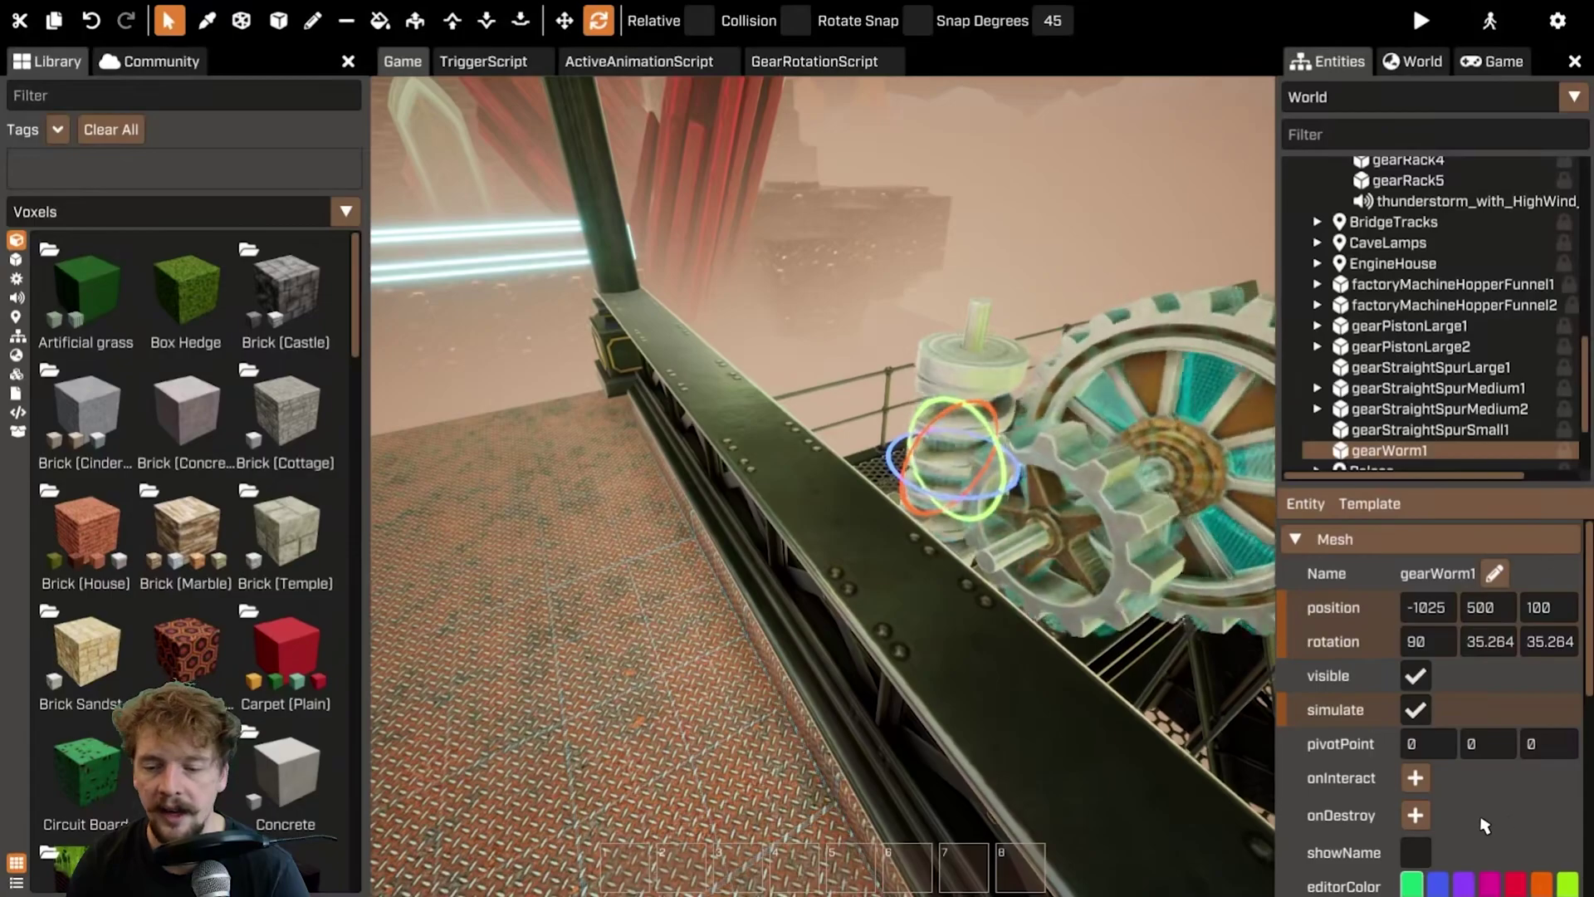
{"action": "scroll", "coordinate": [1515, 867], "scroll_direction": "down", "scroll_amount": 10}
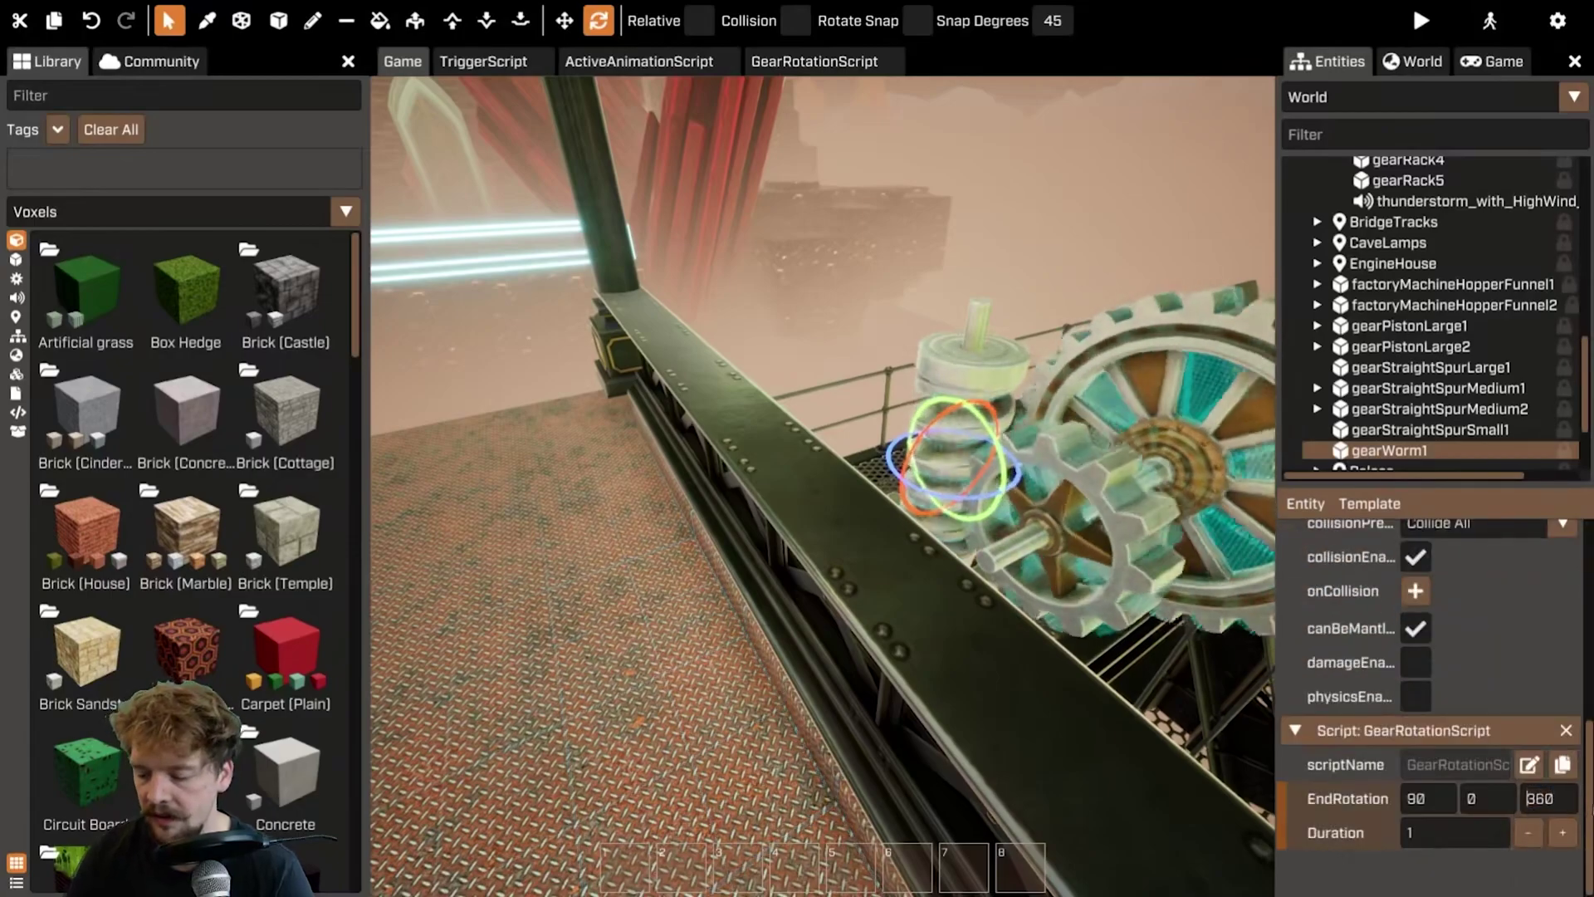
{"action": "scroll", "coordinate": [1451, 707], "scroll_direction": "up", "scroll_amount": 10}
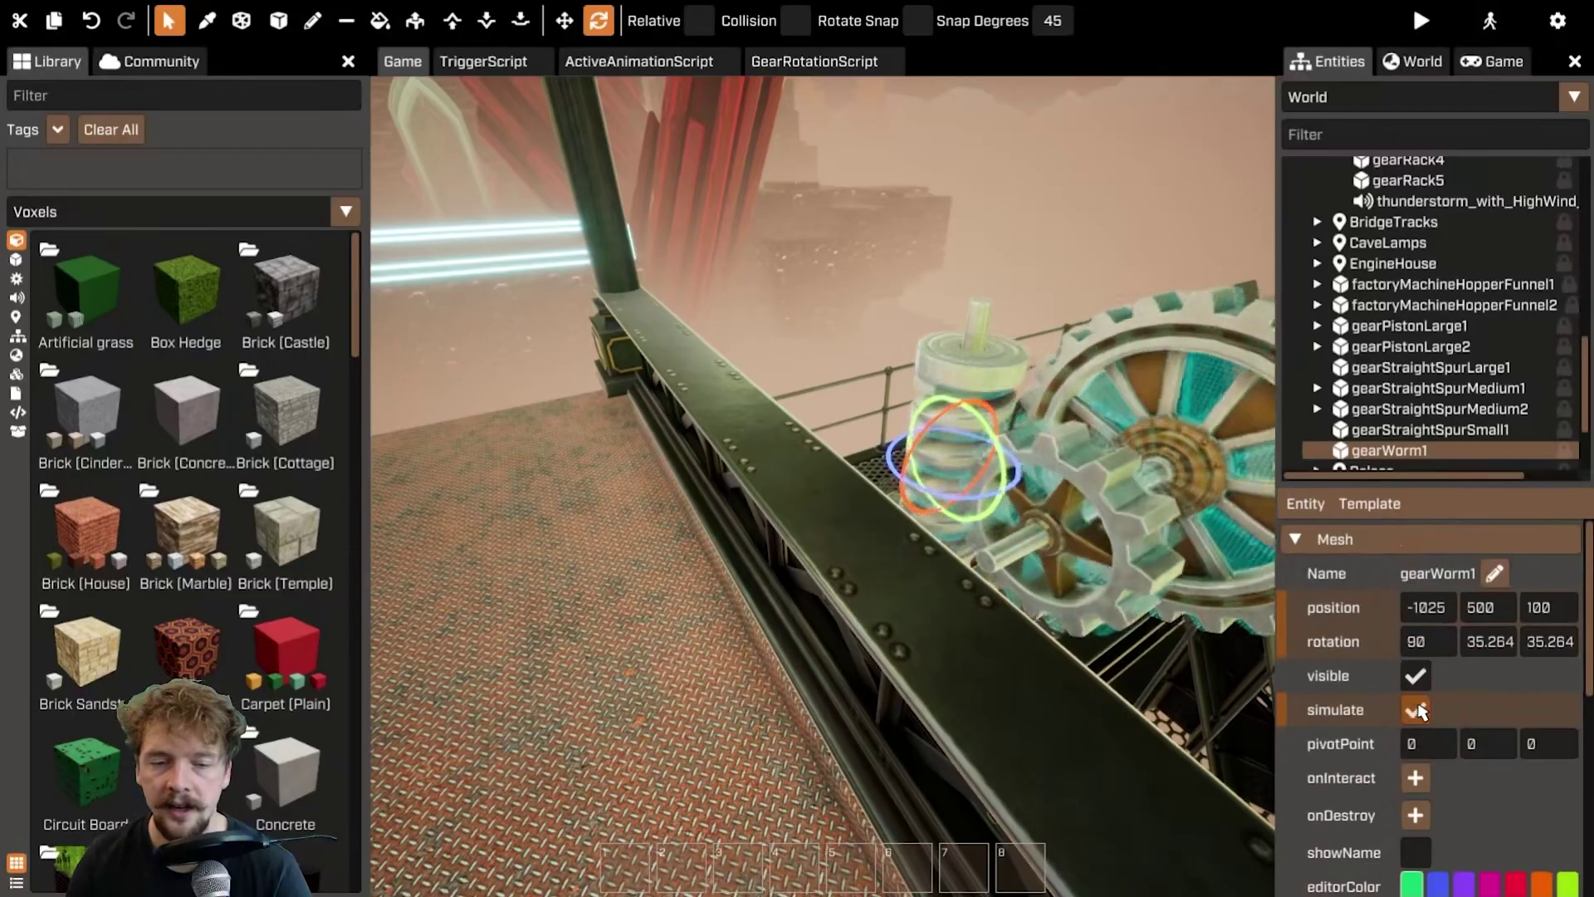
- Examine from several angles how the simulated worm gear meshes with the neighbouring spur gears
{"action": "key", "text": "f"}
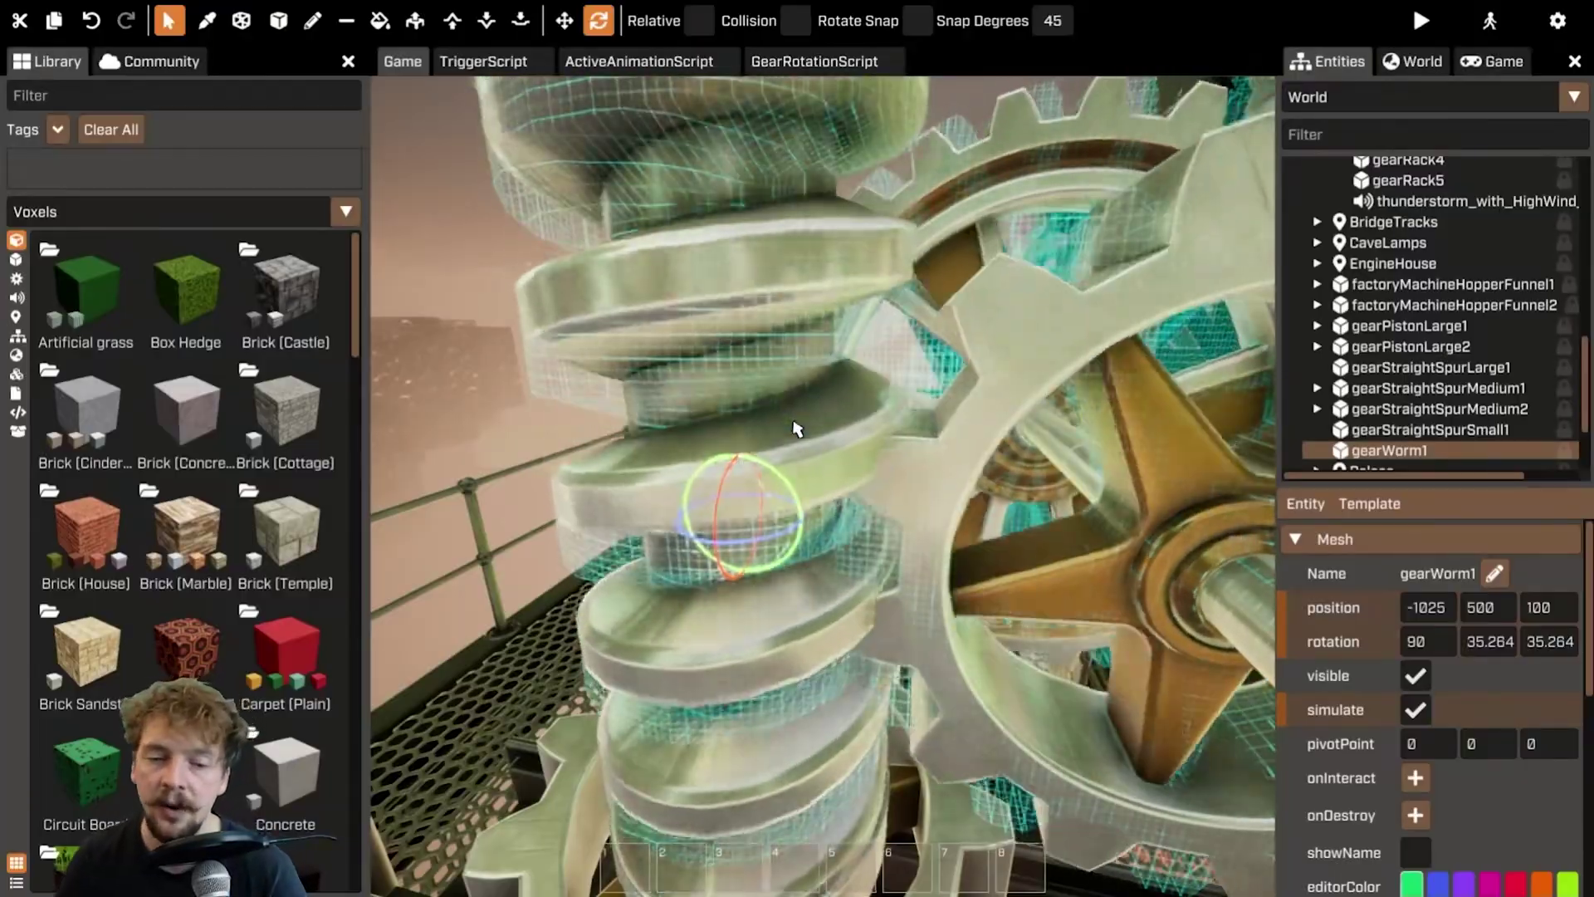
{"action": "key", "text": "s"}
{"action": "right_click_drag", "start_coordinate": [751, 381], "coordinate": [818, 594]}
{"action": "key", "text": "s"}
{"action": "key", "text": "w"}
{"action": "key", "text": "s"}
{"action": "key", "text": "w"}
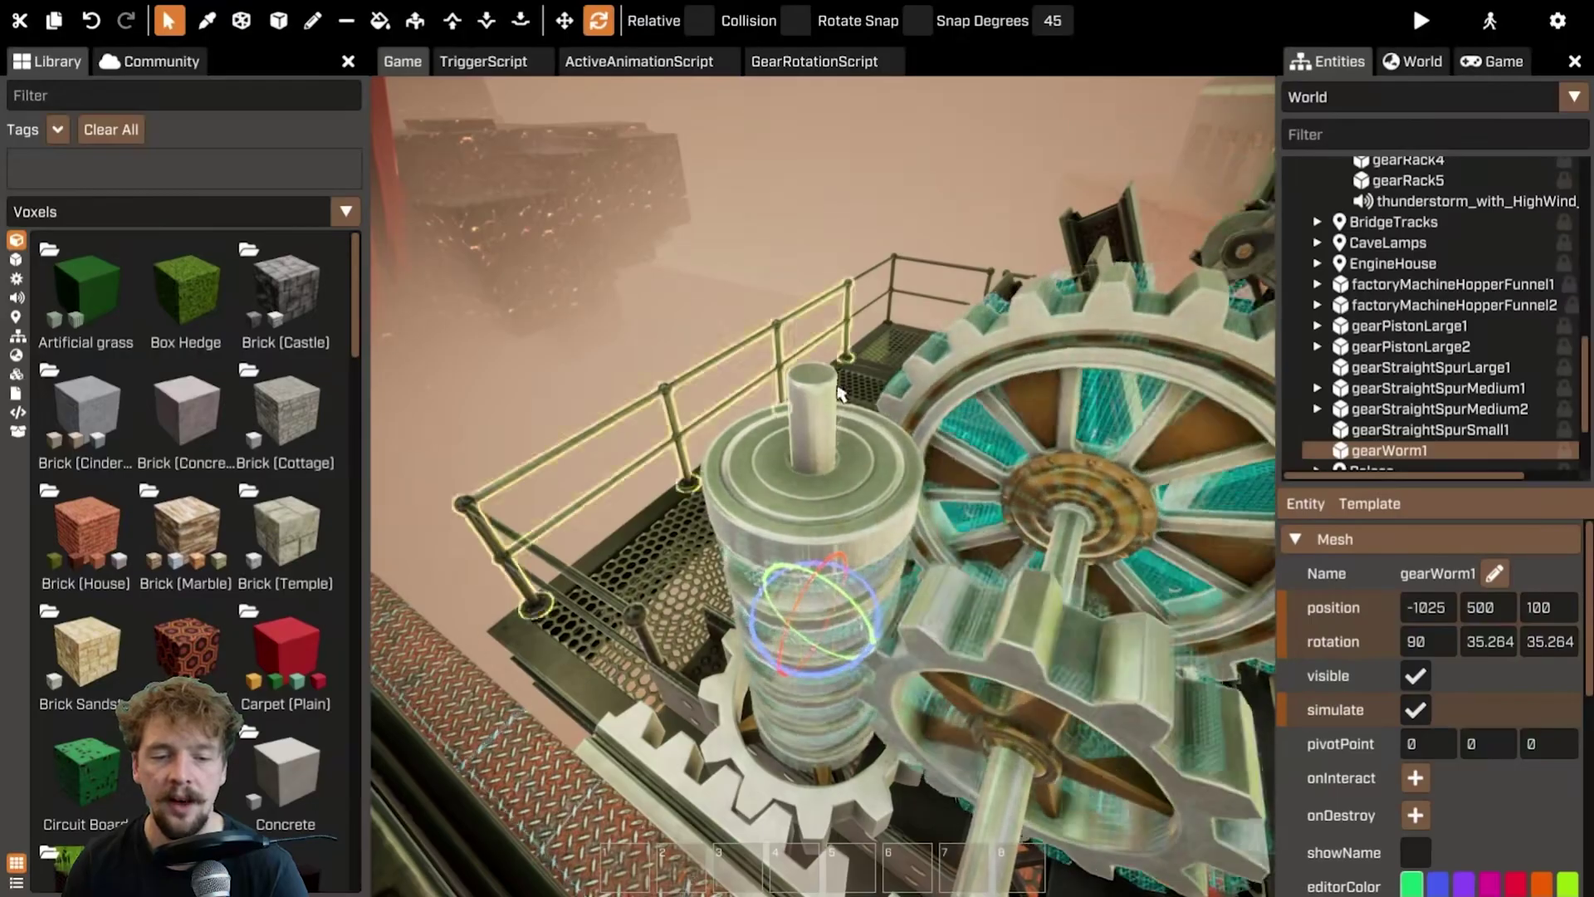
{"action": "key", "text": "w"}
{"action": "right_click_drag", "start_coordinate": [1081, 619], "coordinate": [889, 468]}
{"action": "key", "text": "s"}
{"action": "key", "text": "w"}
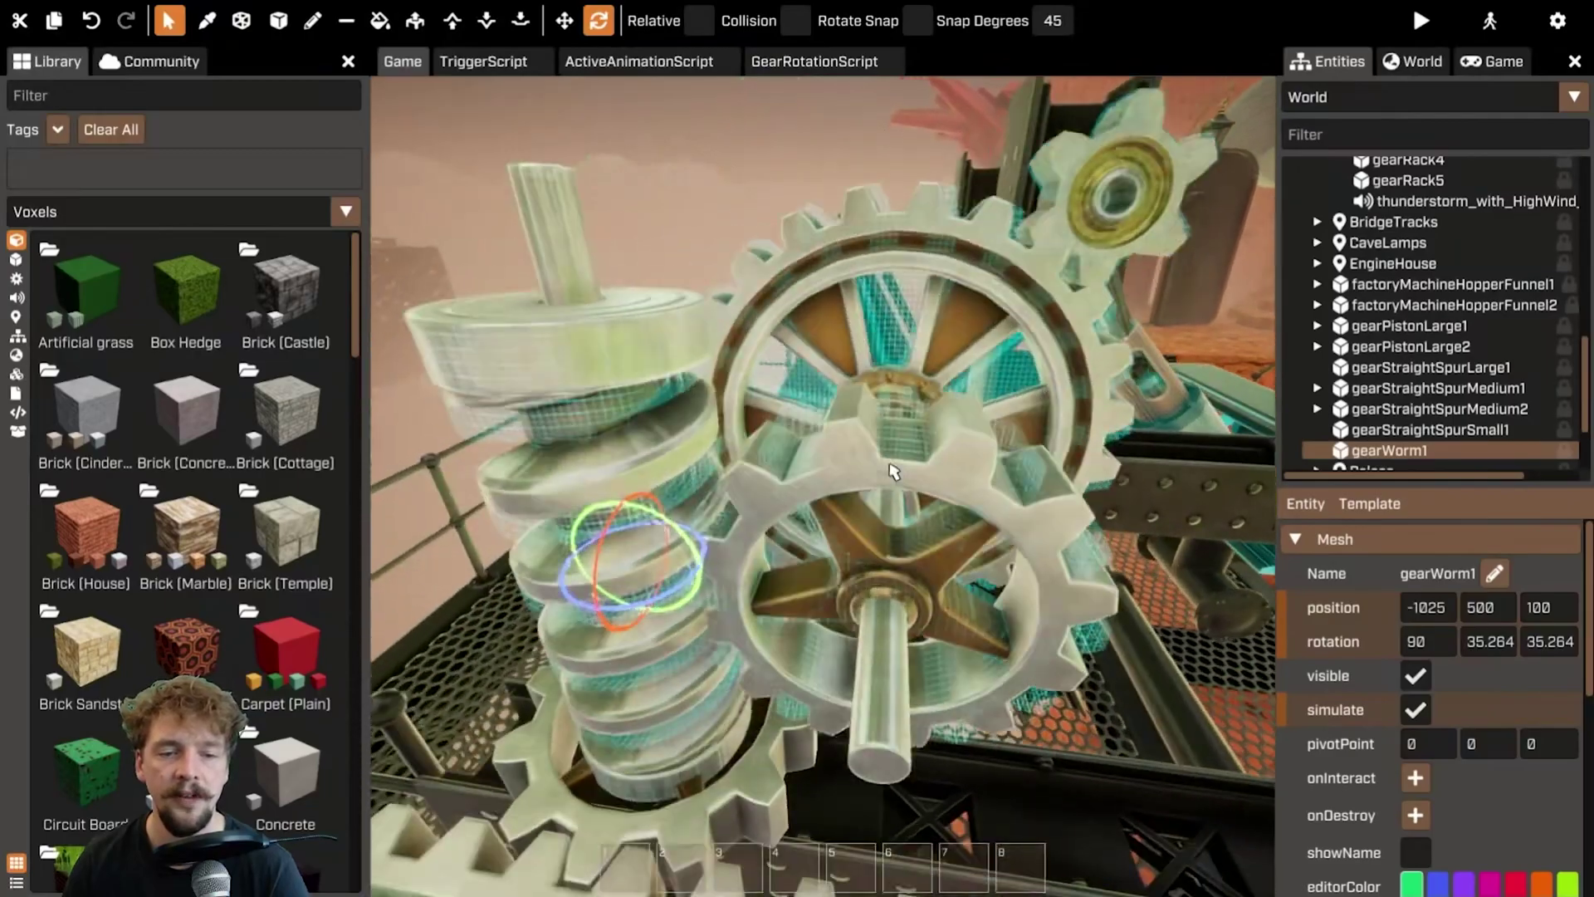
{"action": "right_click_drag", "start_coordinate": [796, 531], "coordinate": [832, 369]}
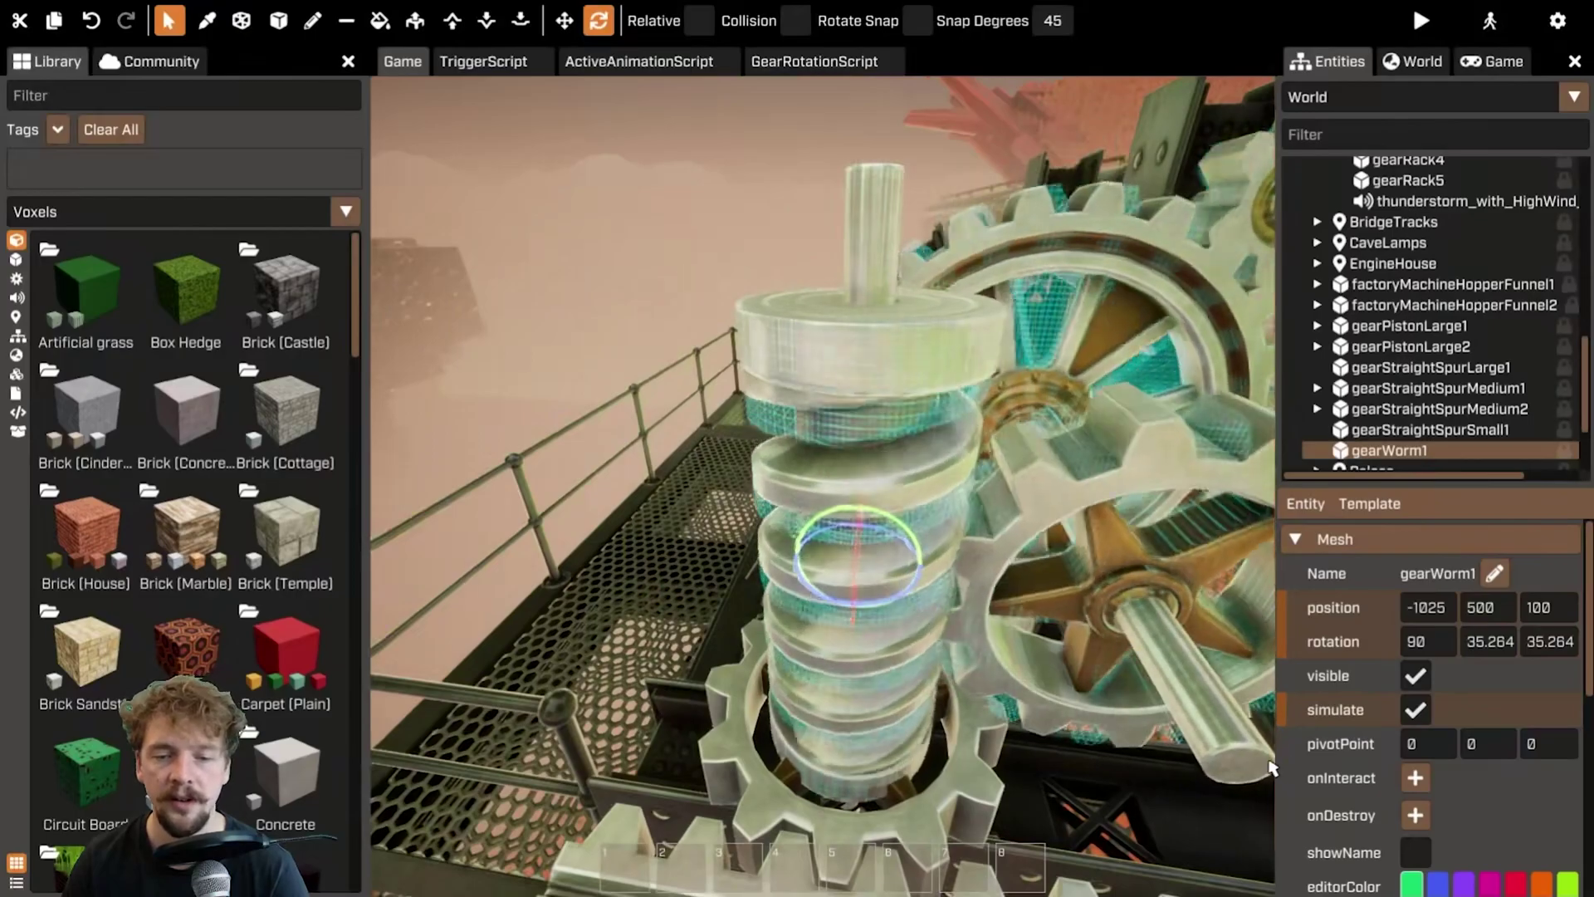
{"action": "right_click_drag", "start_coordinate": [1100, 525], "coordinate": [830, 481]}
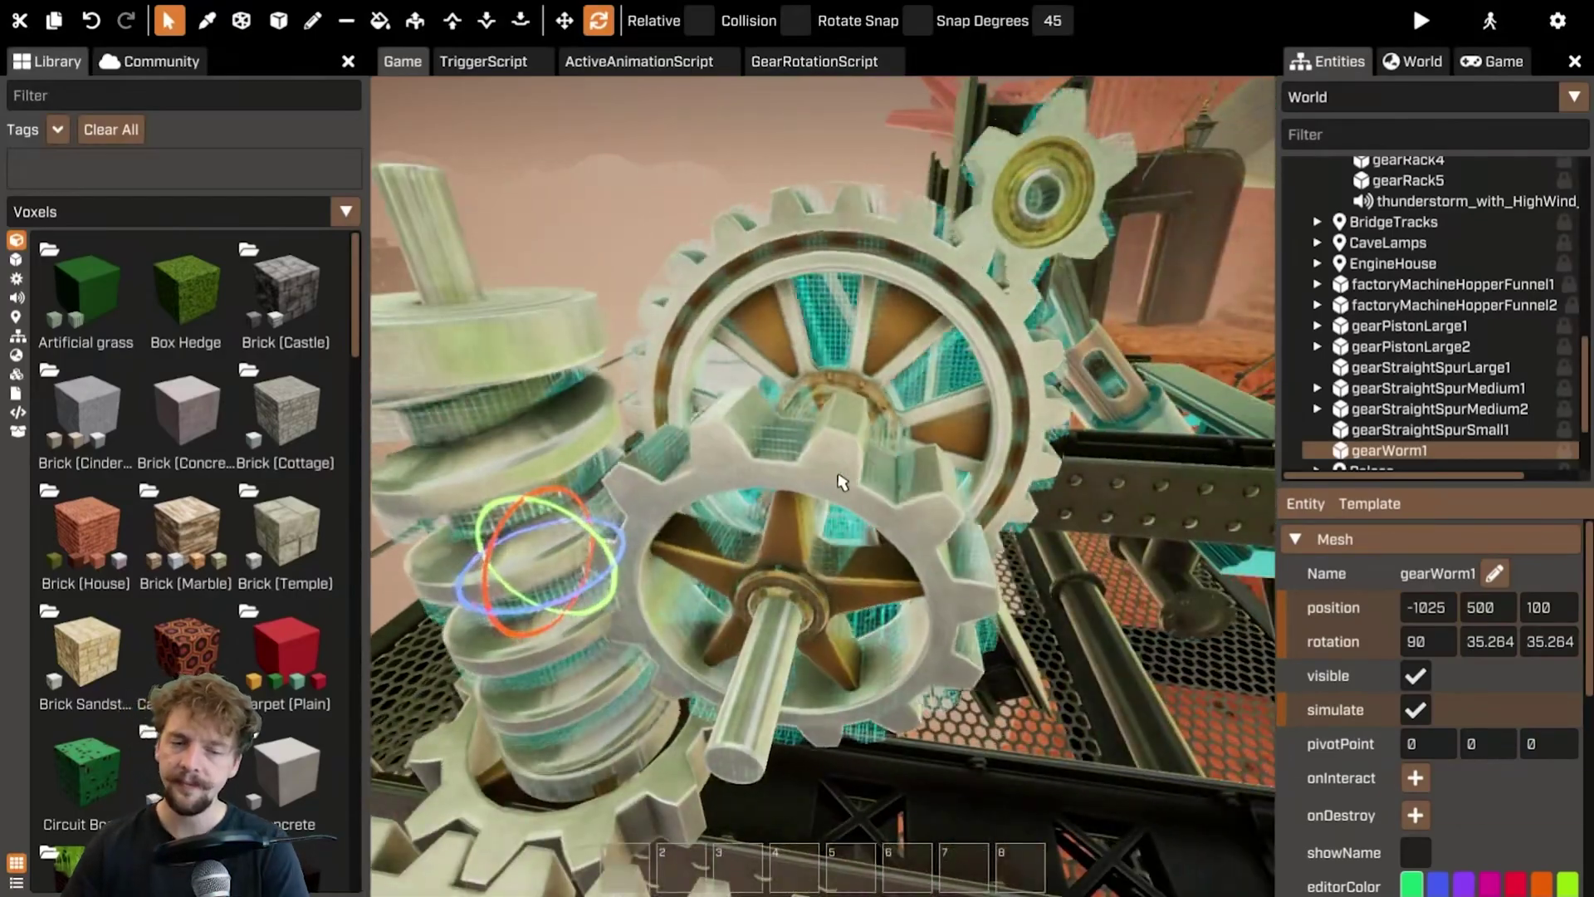
- Check gearStraightSpurMedium2's rotation Duration, set gearWorm1's Duration to 0.333333, and simulate it
{"action": "left_click", "coordinate": [844, 478]}
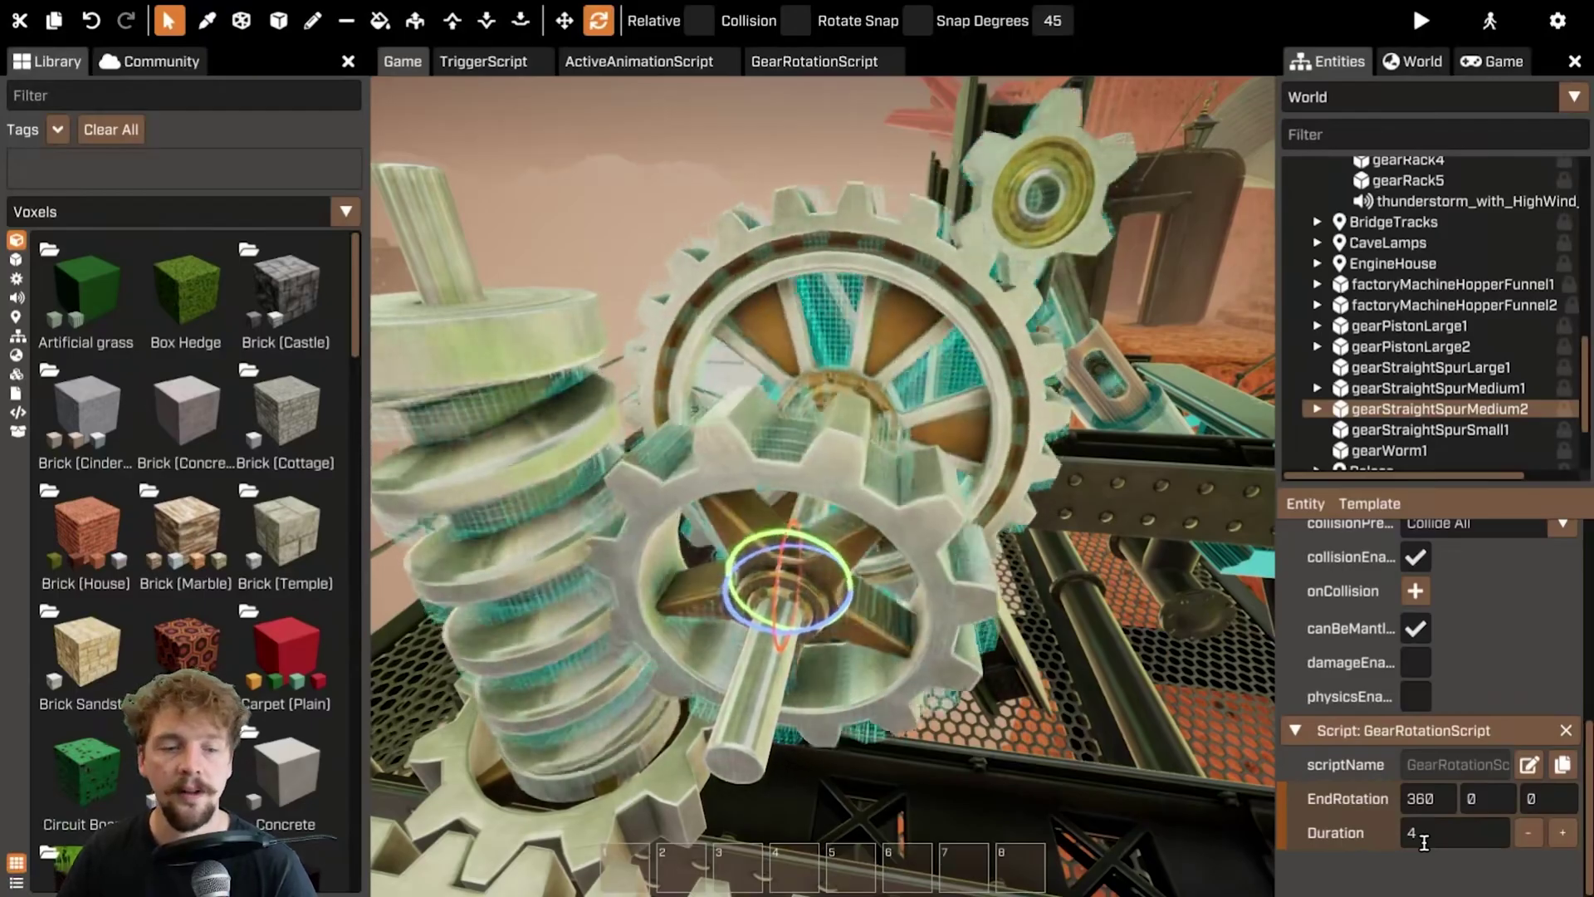
{"action": "left_click", "coordinate": [444, 349]}
{"action": "key", "text": "f"}
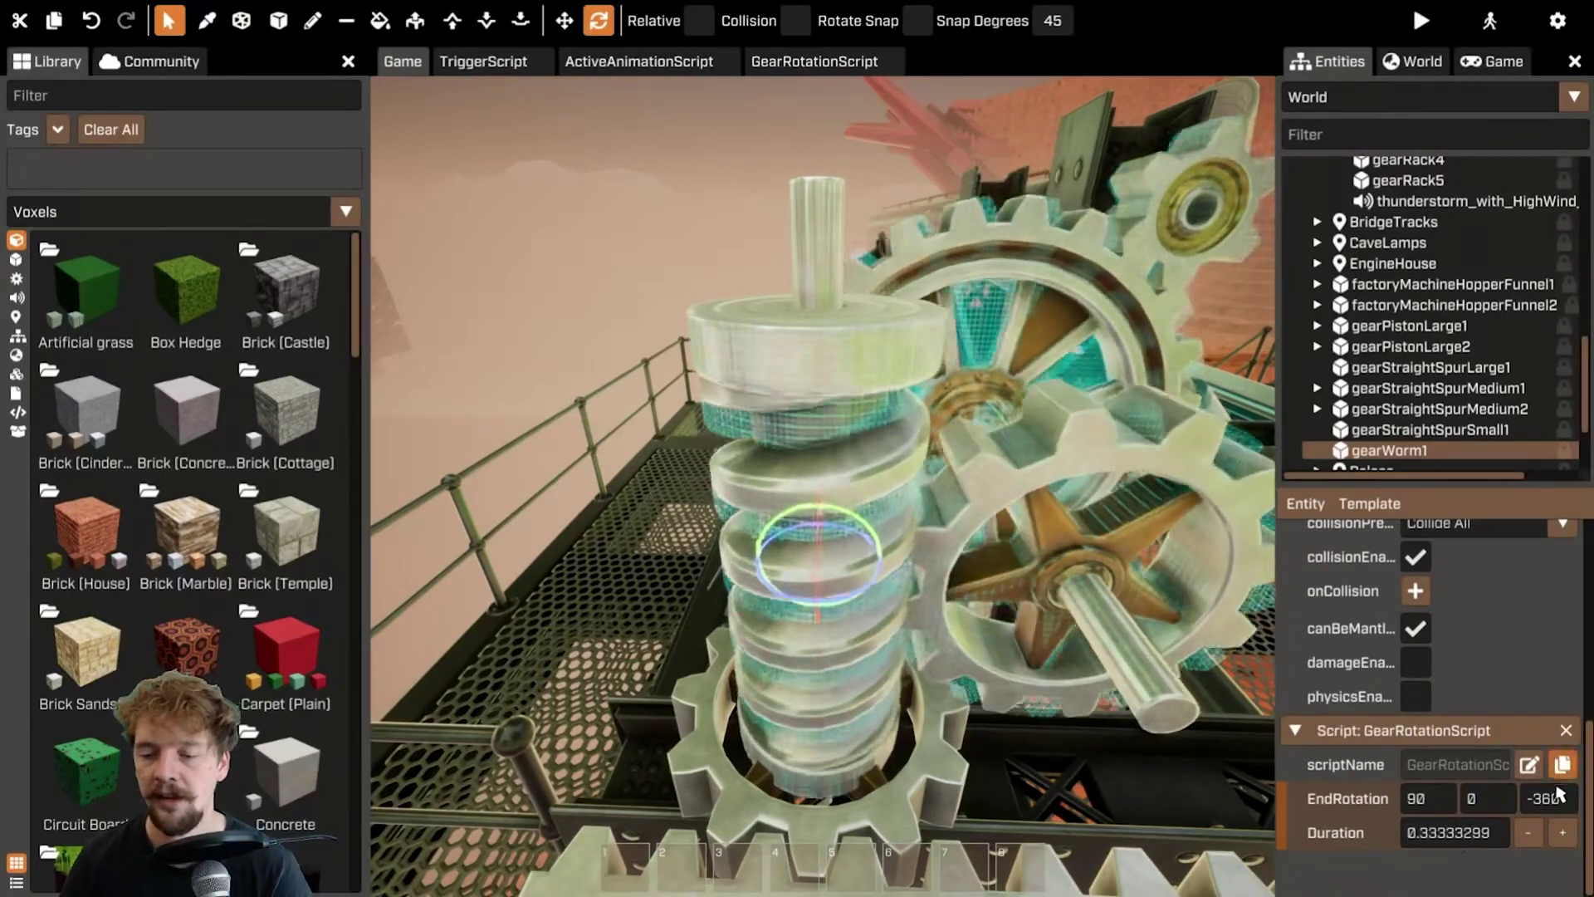
{"action": "scroll", "coordinate": [1428, 747], "scroll_direction": "up", "scroll_amount": 3}
{"action": "scroll", "coordinate": [1424, 660], "scroll_direction": "up", "scroll_amount": 2}
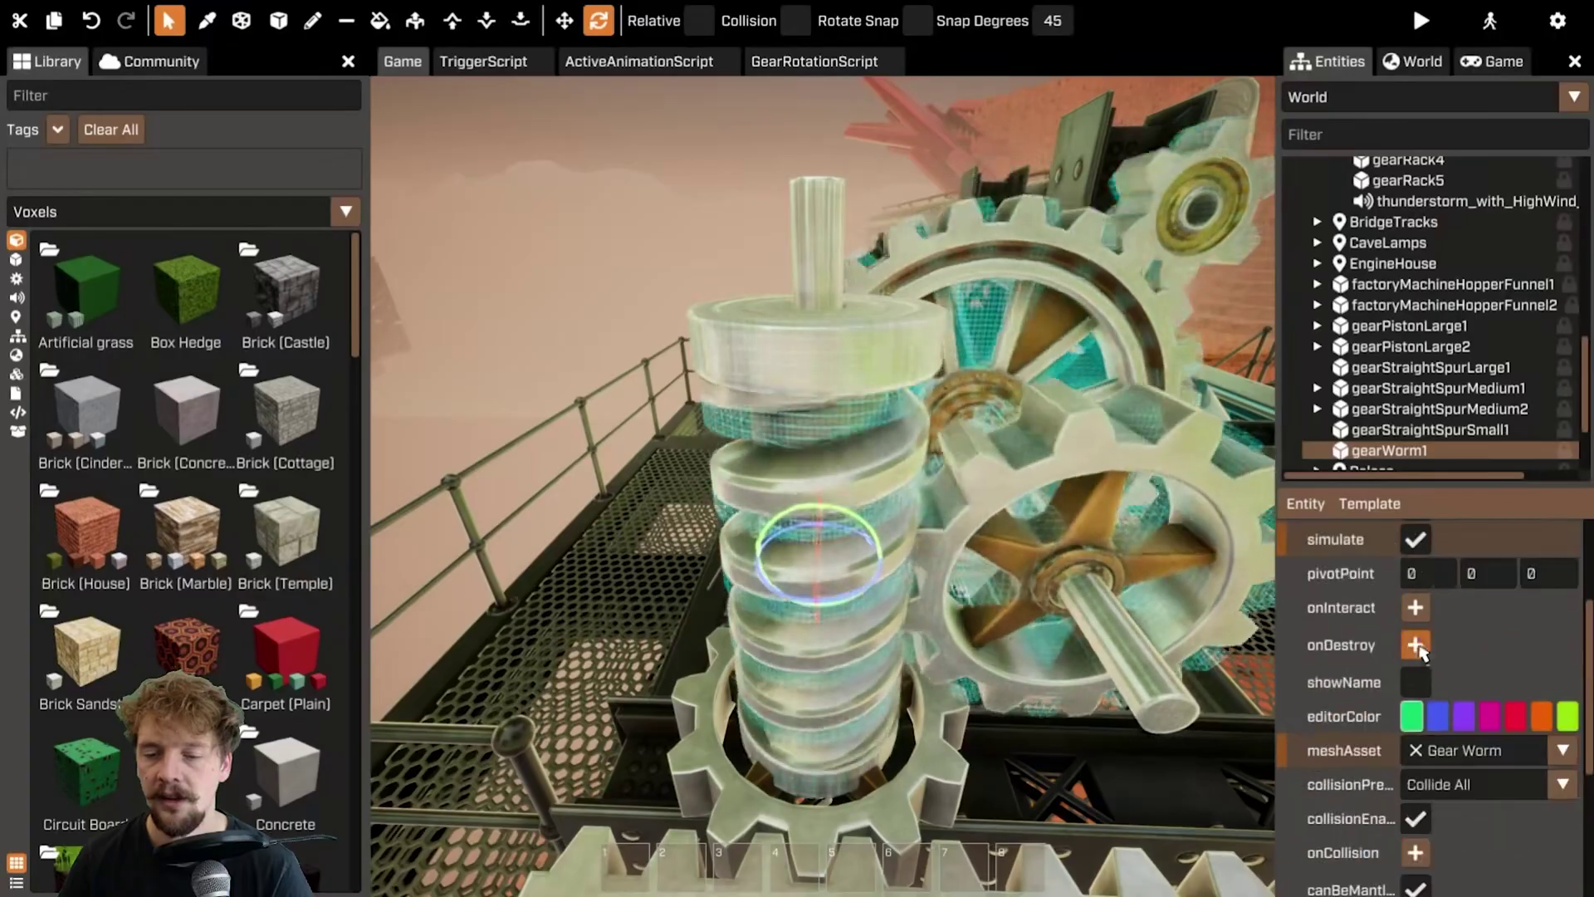
{"action": "right_click_drag", "start_coordinate": [1162, 573], "coordinate": [819, 561]}
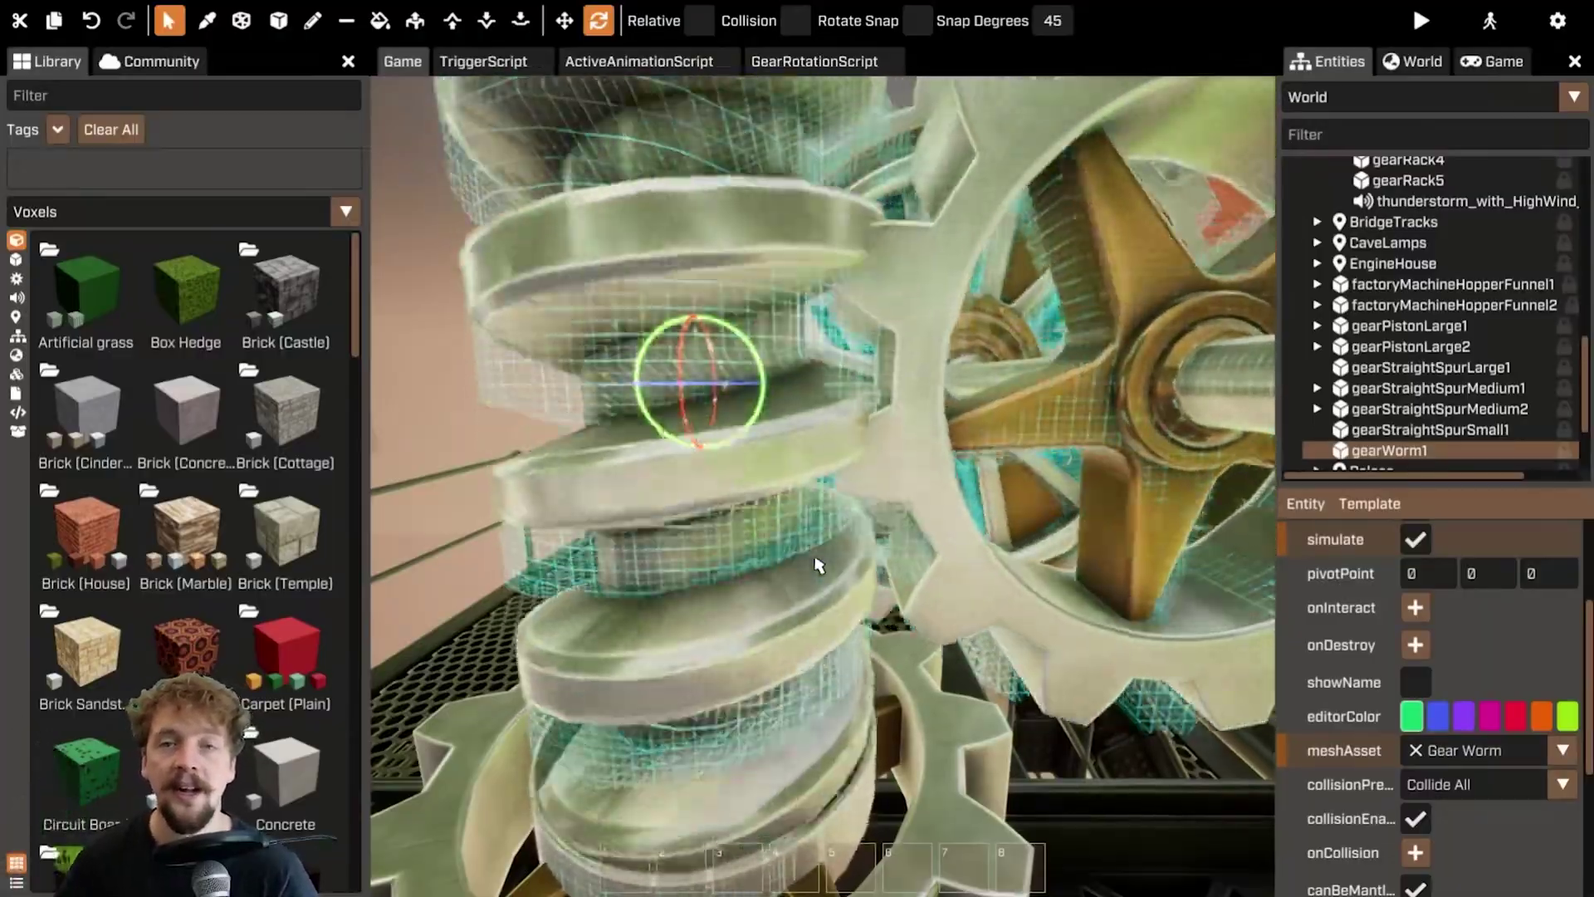
- Add the GearRotationScript to gearStraightSpurMedium1, the horizontal gear beneath the worm gear
{"action": "right_click_drag", "start_coordinate": [764, 610], "coordinate": [938, 452]}
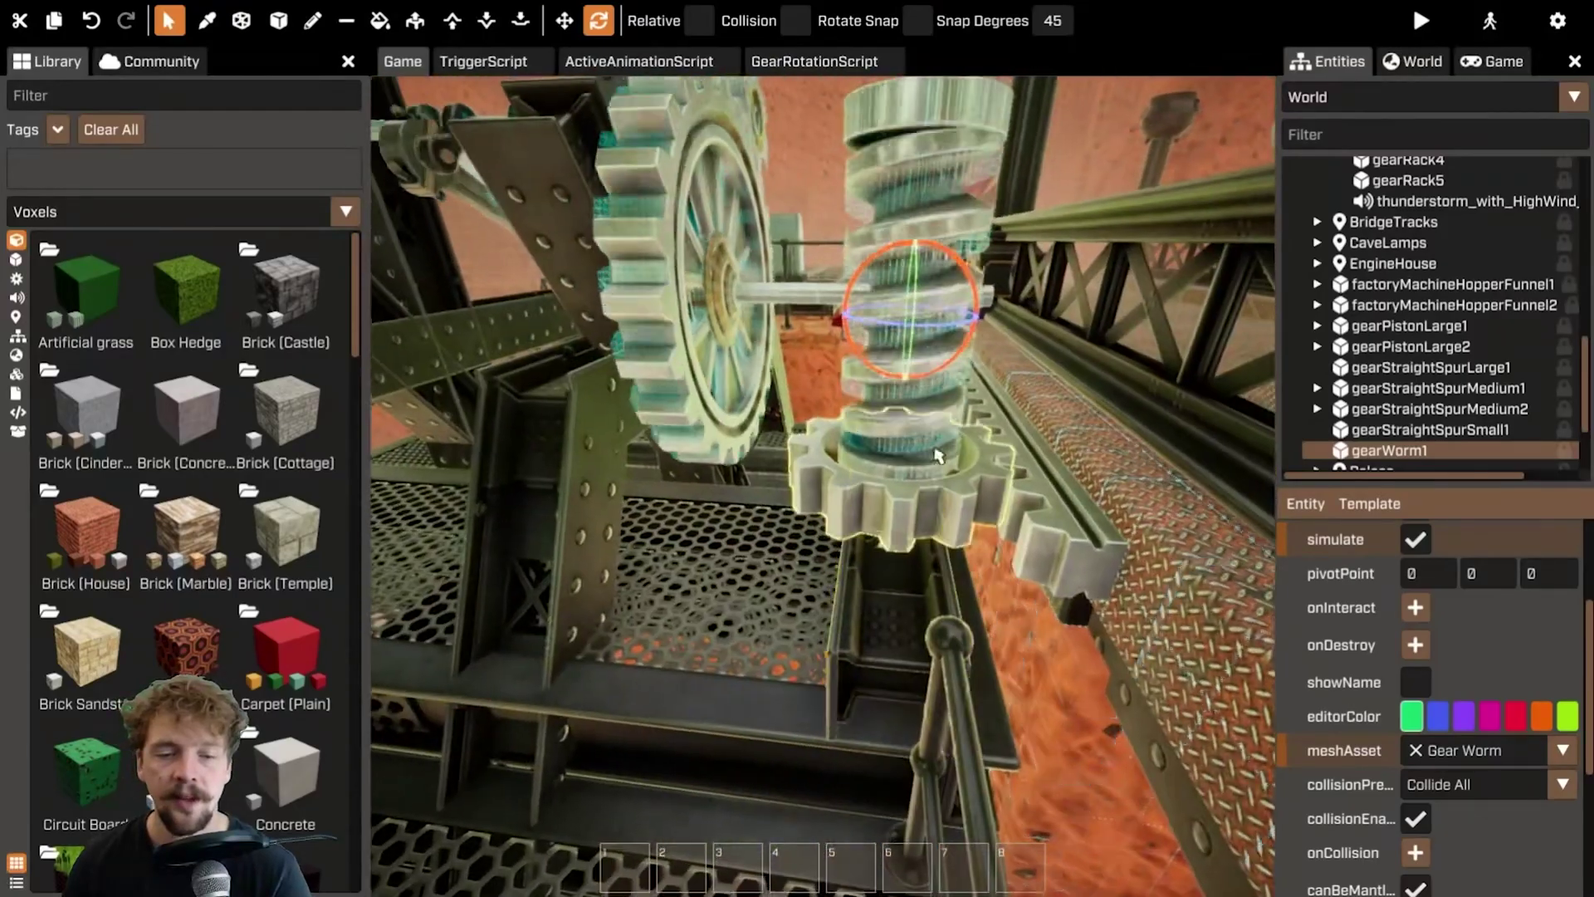
{"action": "left_click", "coordinate": [928, 538]}
{"action": "left_click", "coordinate": [1305, 503]}
{"action": "mouse_move", "coordinate": [1324, 532]}
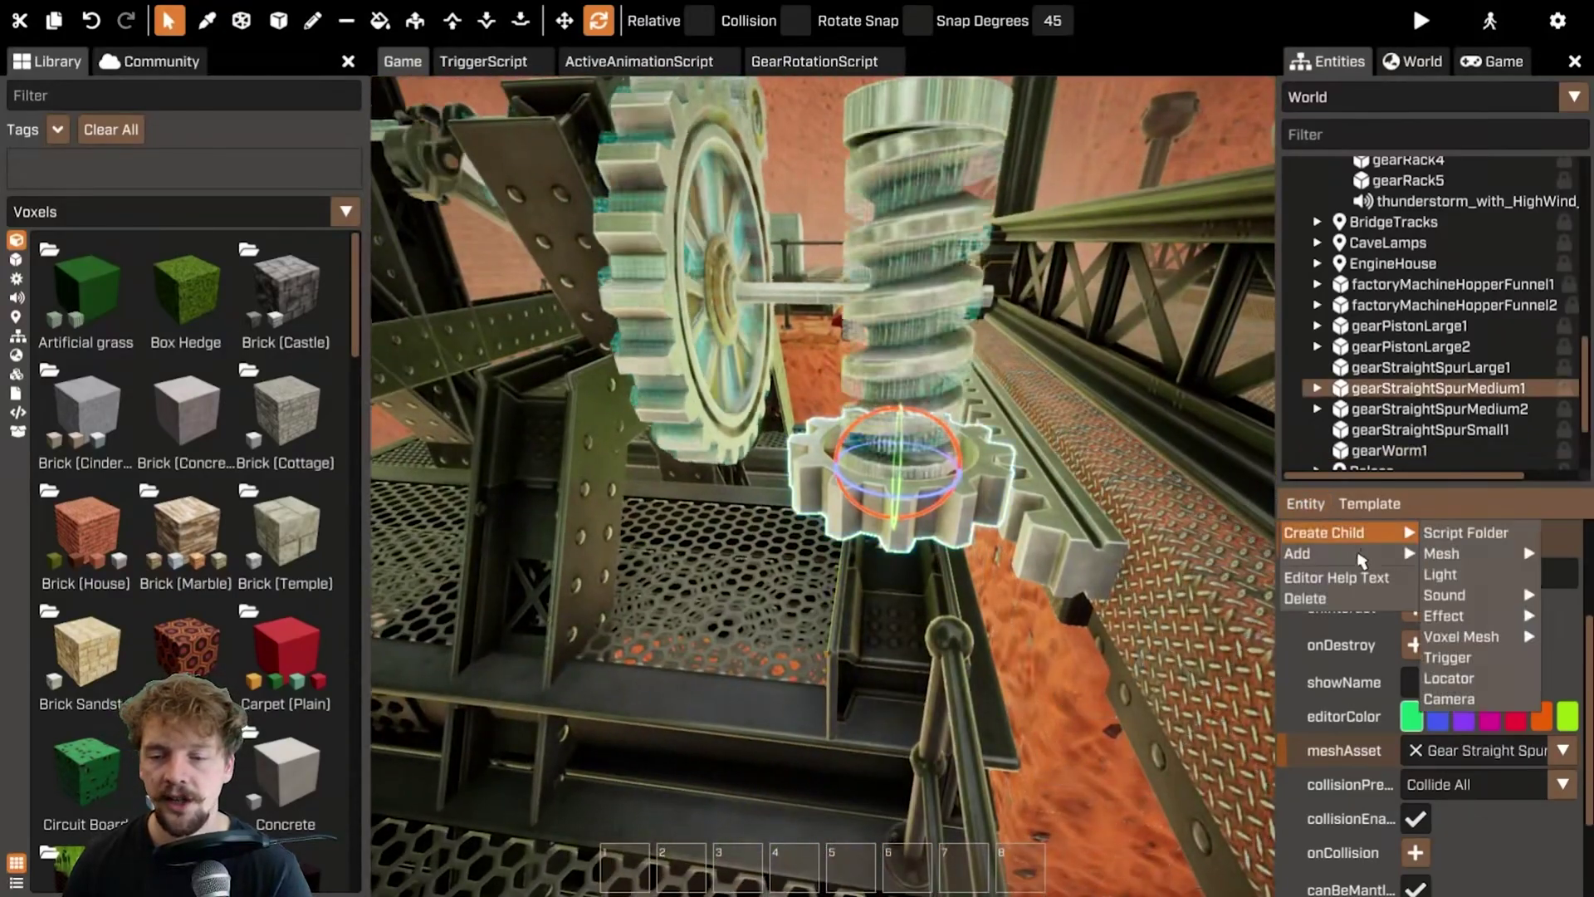
{"action": "mouse_move", "coordinate": [1443, 553]}
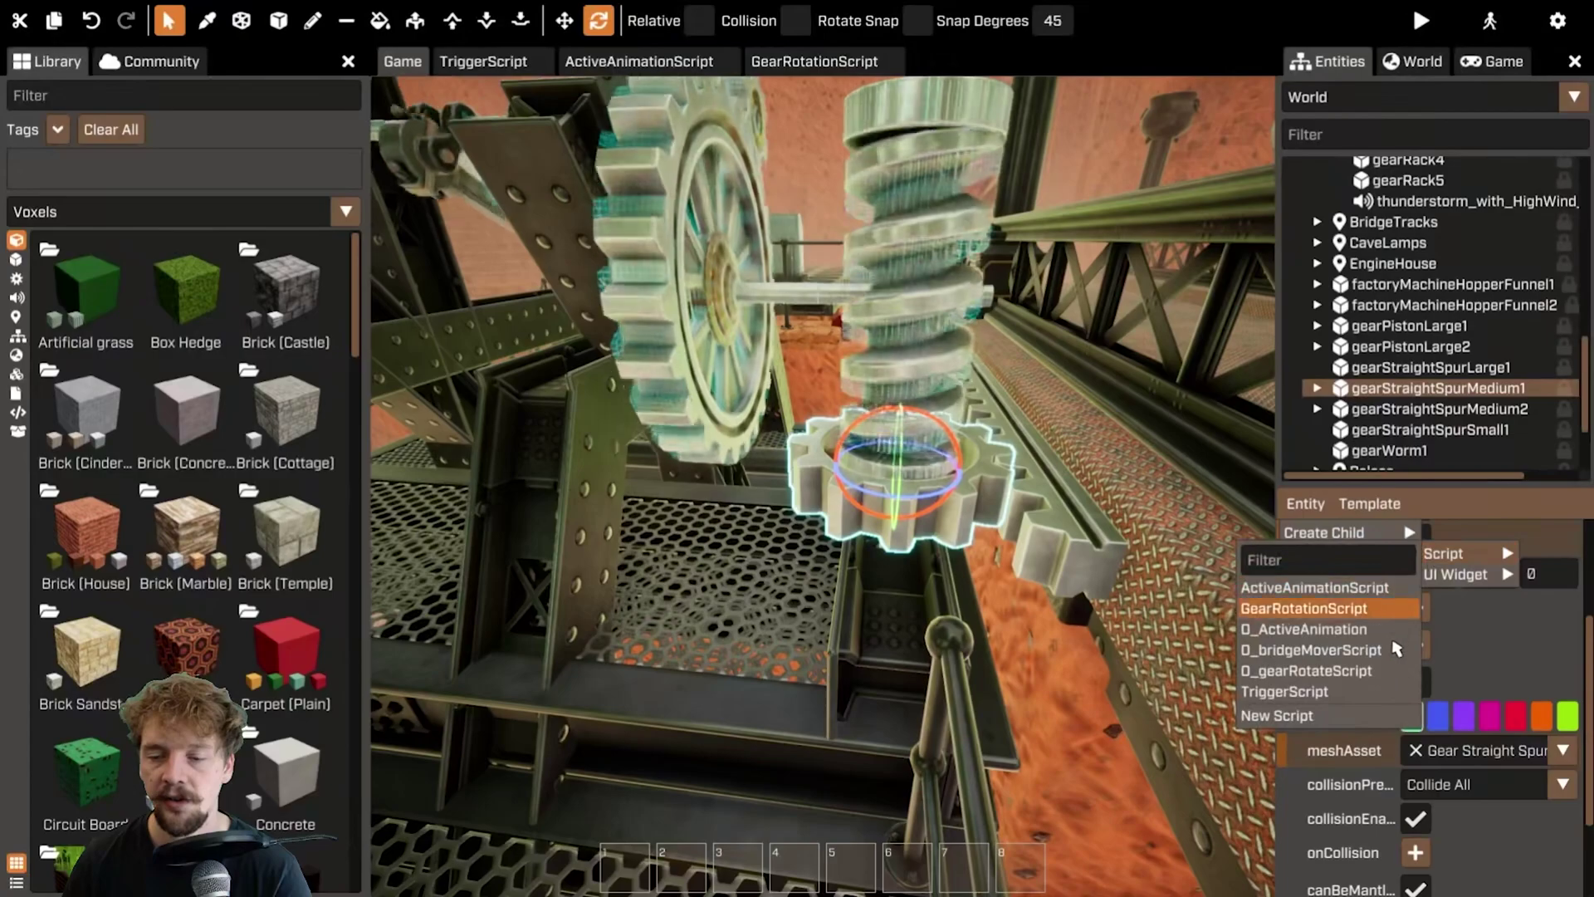
{"action": "left_click", "coordinate": [1361, 609]}
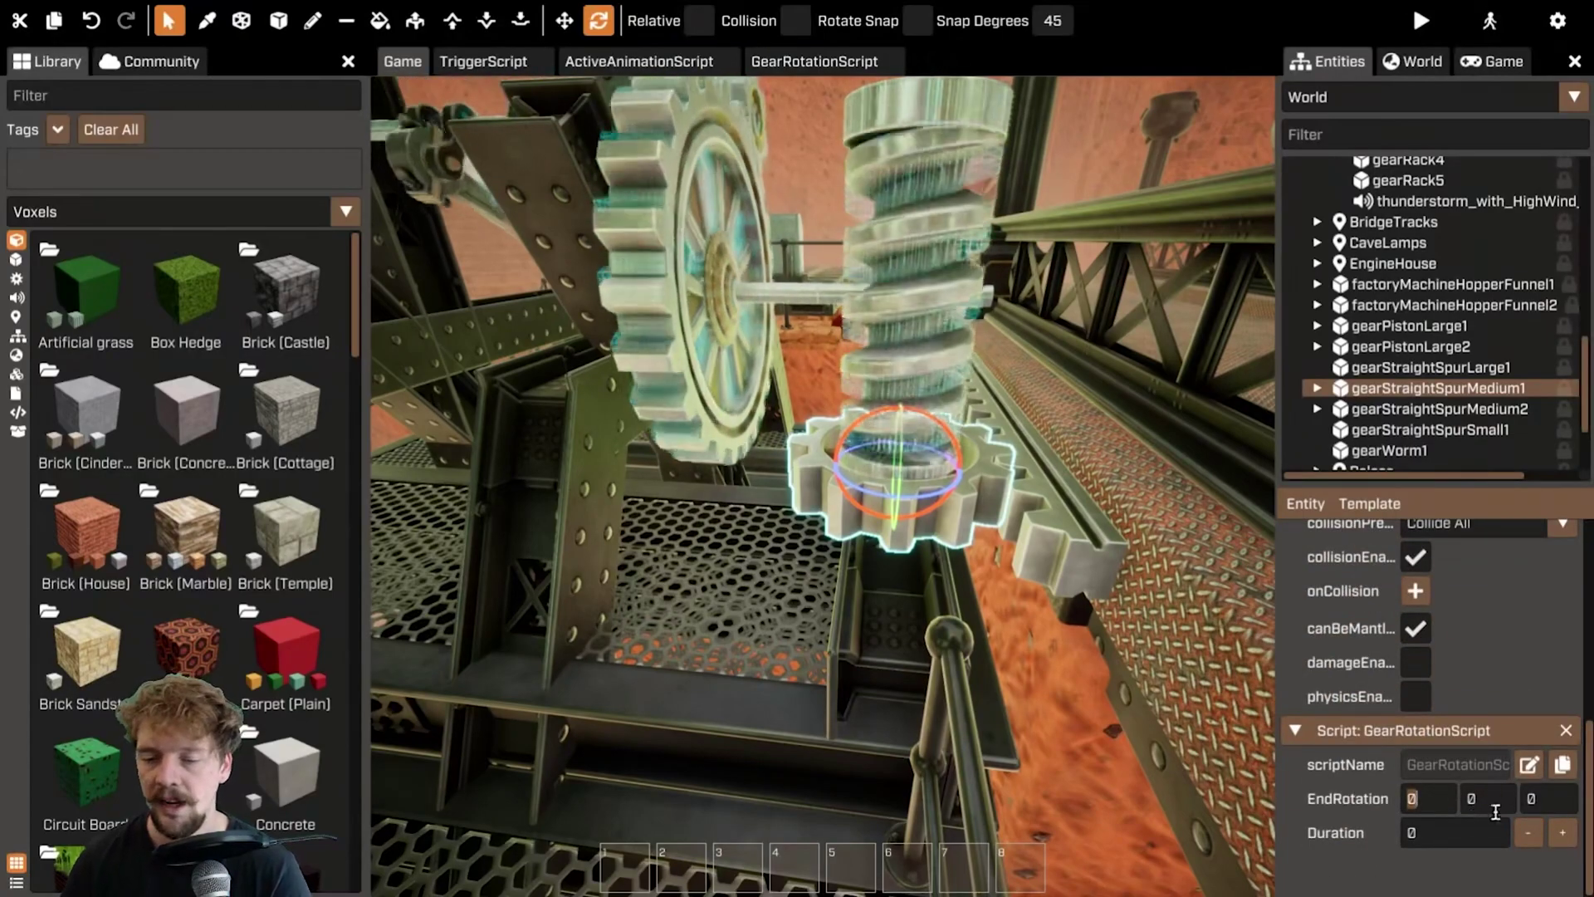
- Test the horizontal gear's rotation axis, then set its script's EndRotation to 0, 360, -90 and Duration to 1
{"action": "scroll", "coordinate": [1490, 809], "scroll_direction": "up", "scroll_amount": 10}
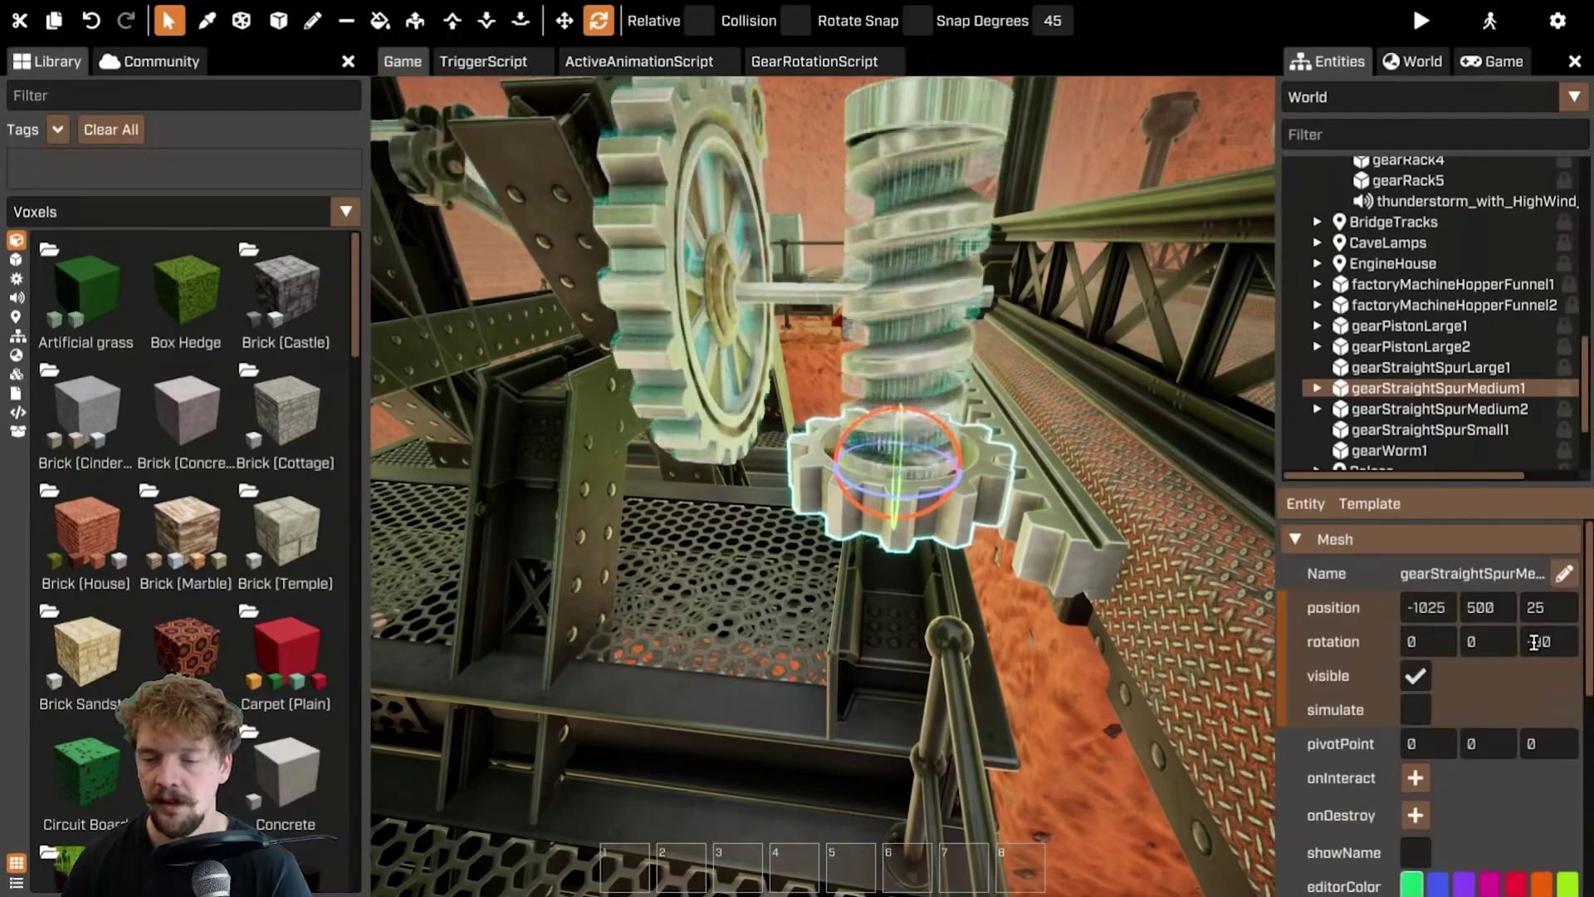
{"action": "scroll", "coordinate": [1556, 664], "scroll_direction": "down", "scroll_amount": 10}
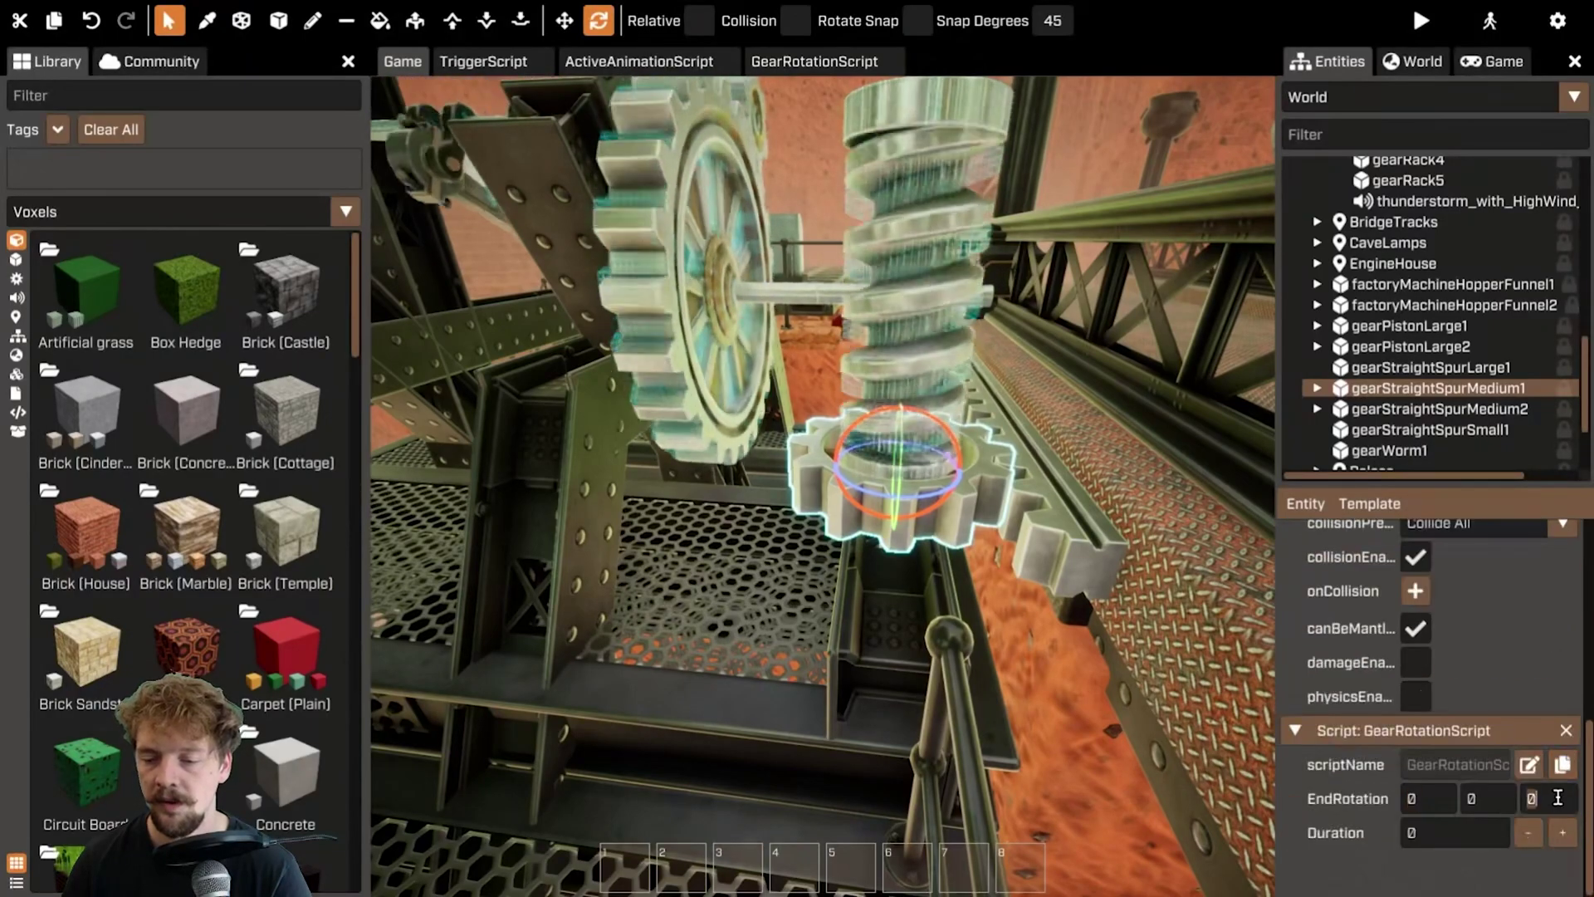
{"action": "scroll", "coordinate": [1429, 765], "scroll_direction": "up", "scroll_amount": 10}
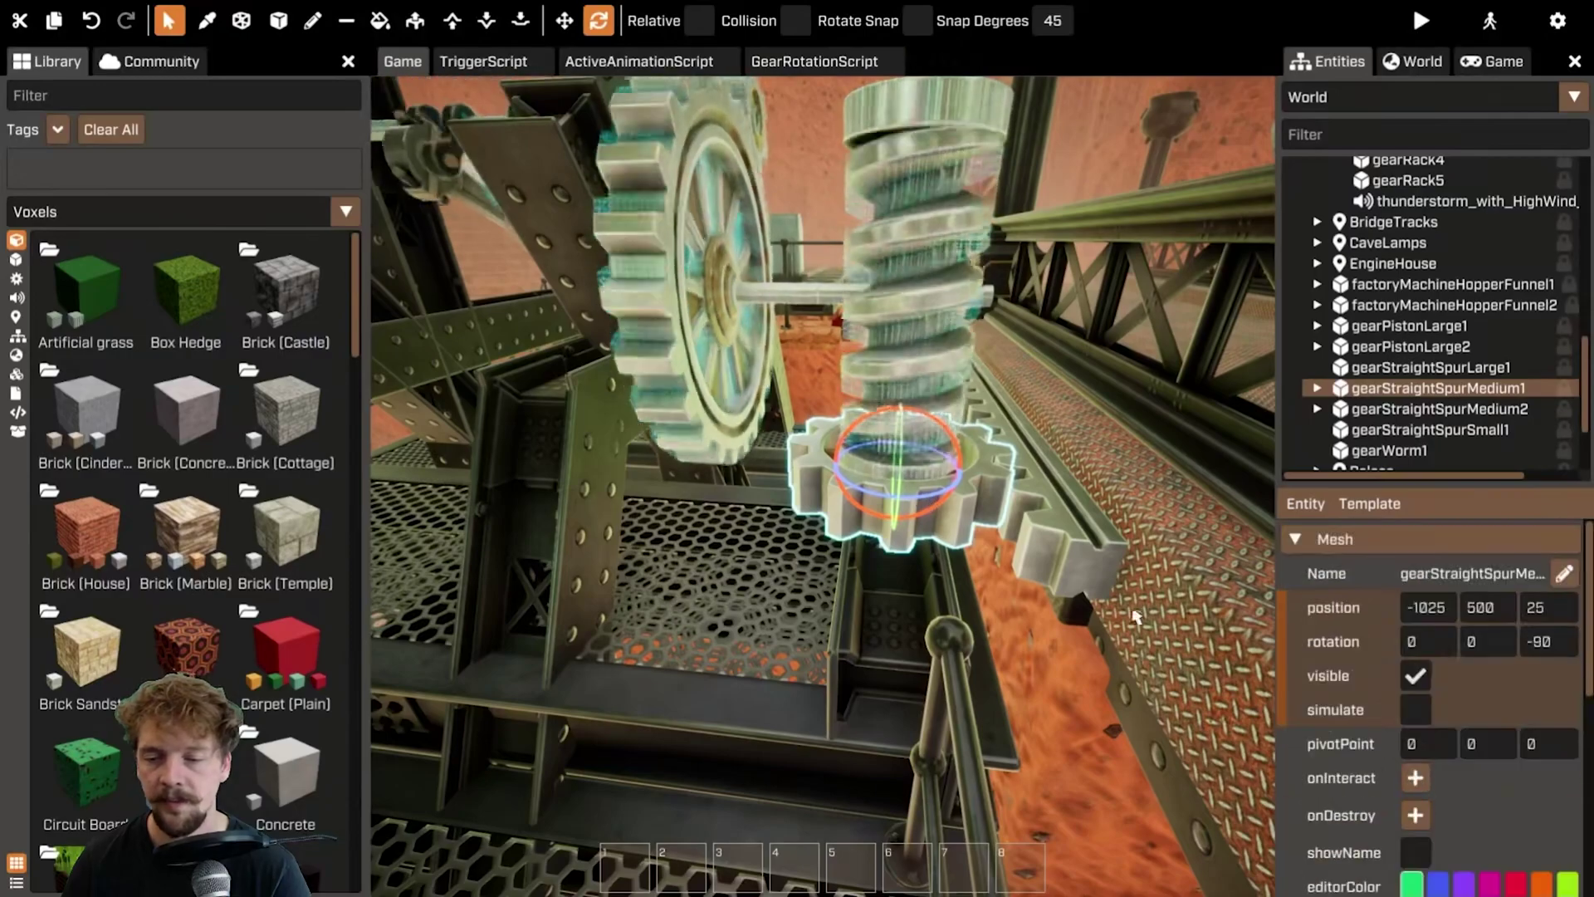
{"action": "left_click_drag", "start_coordinate": [891, 510], "coordinate": [954, 512]}
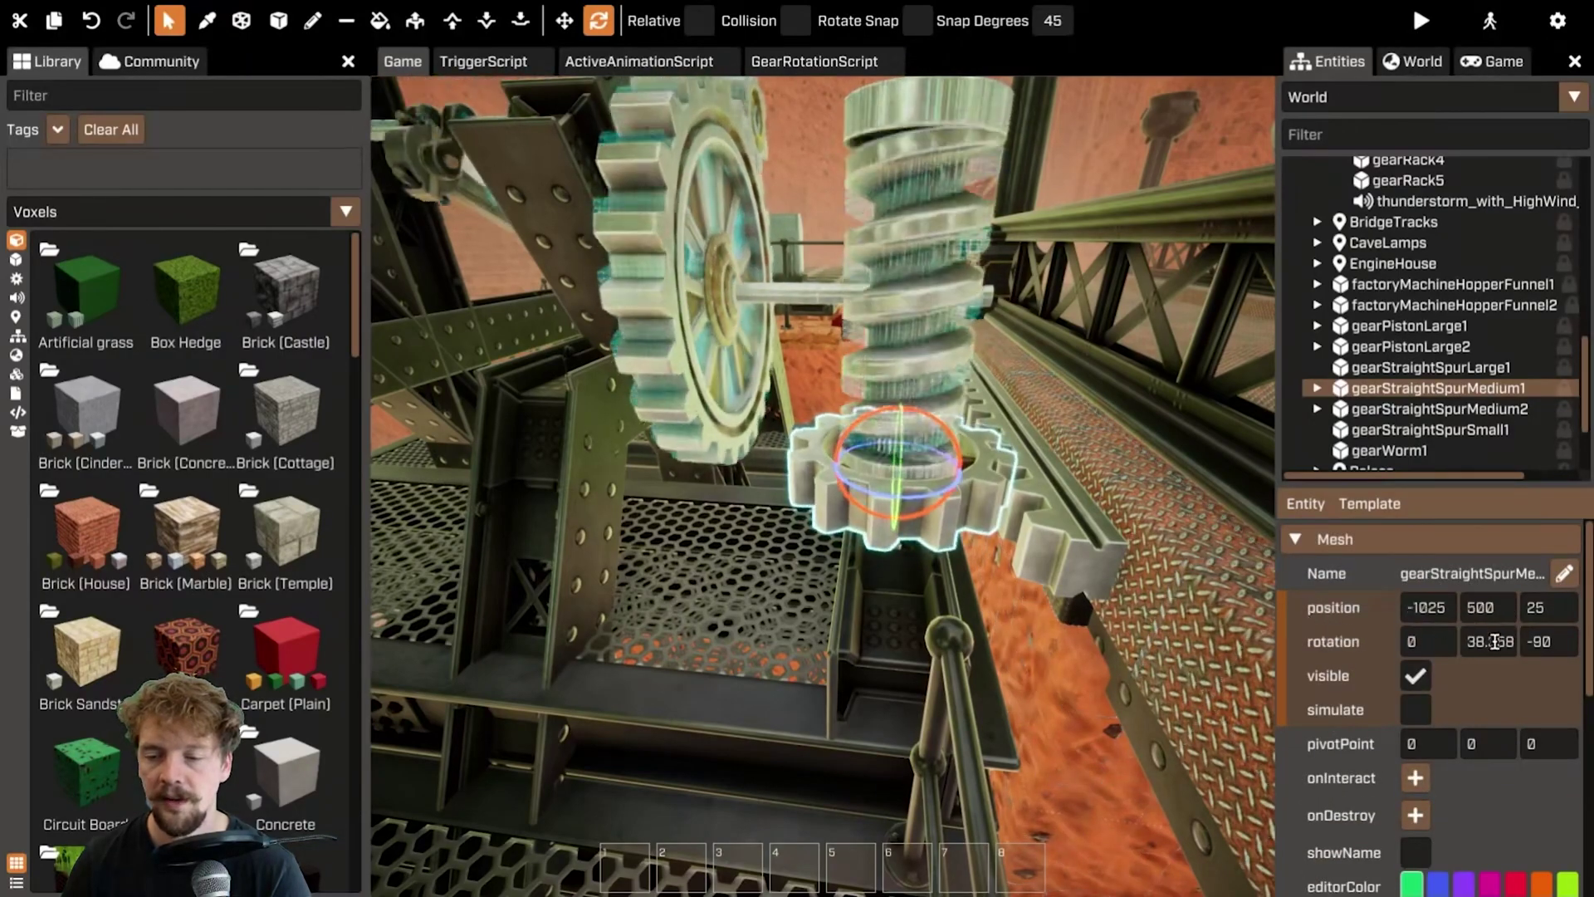
{"action": "scroll", "coordinate": [1494, 706], "scroll_direction": "down", "scroll_amount": 10}
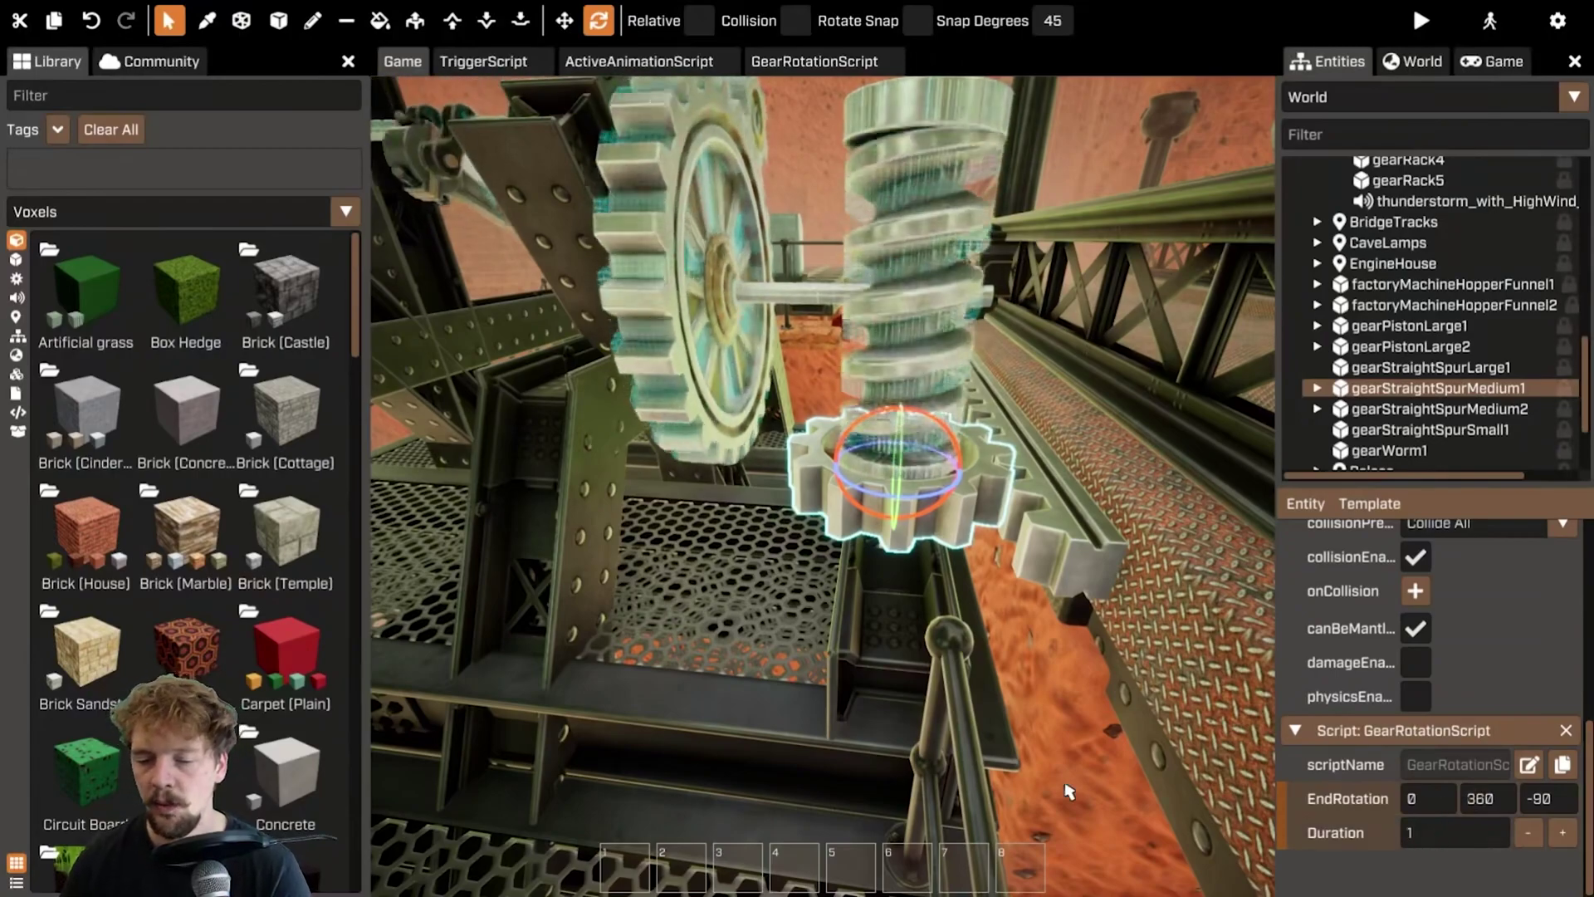
{"action": "scroll", "coordinate": [1428, 730], "scroll_direction": "up", "scroll_amount": 10}
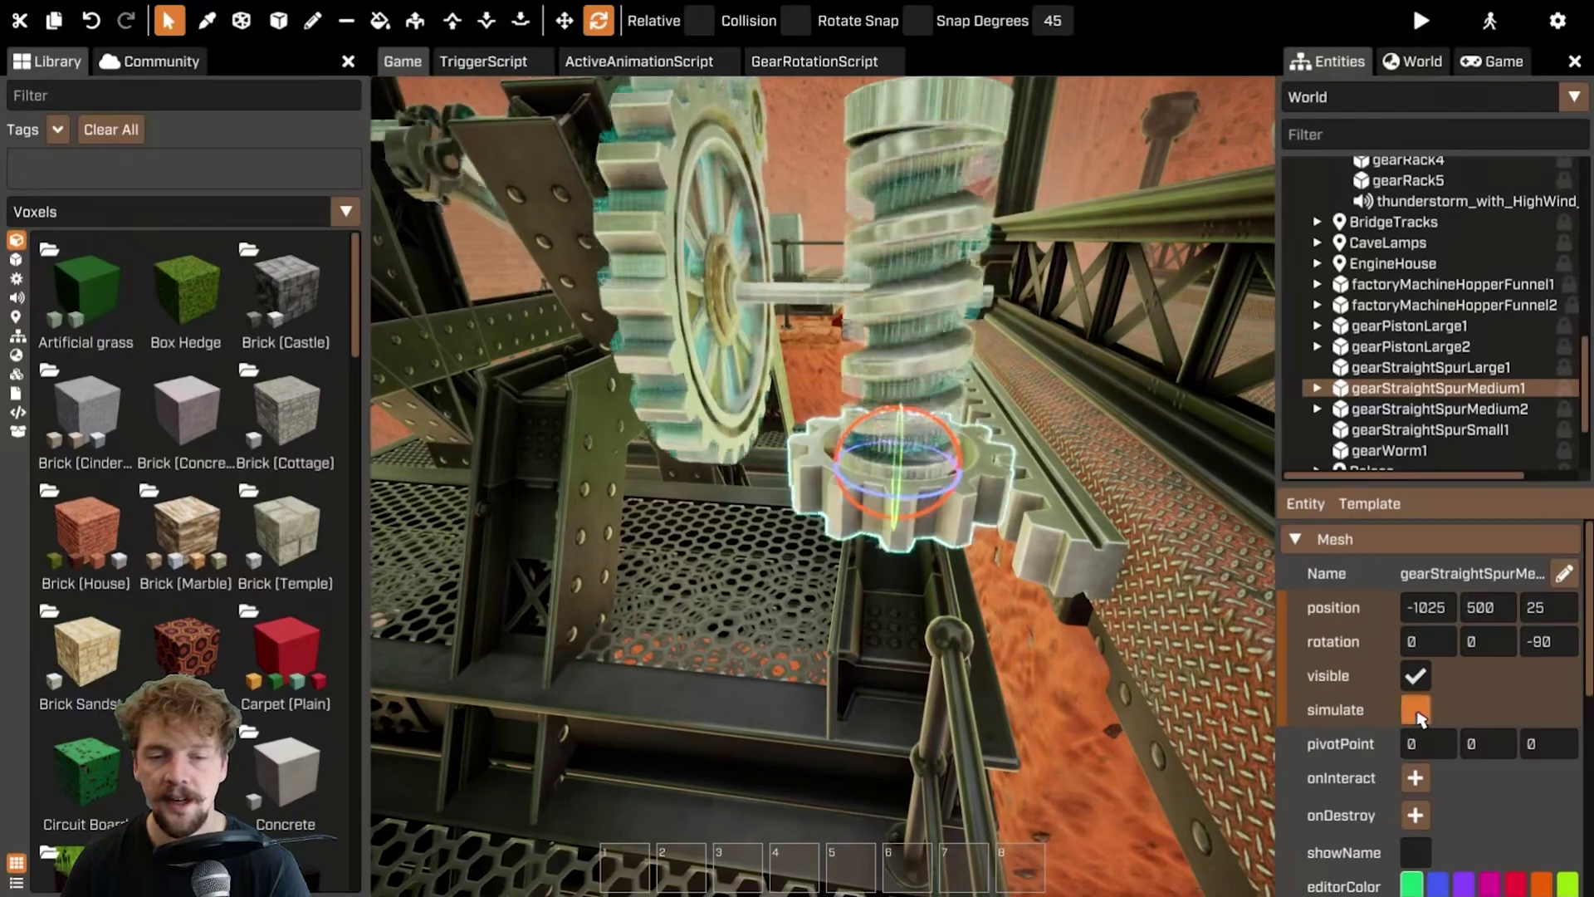
- Match gearStraightSpurMedium1's Duration to the worm gear's by setting it to 0.3333, and enable simulate
{"action": "scroll", "coordinate": [1420, 714], "scroll_direction": "down", "scroll_amount": 8}
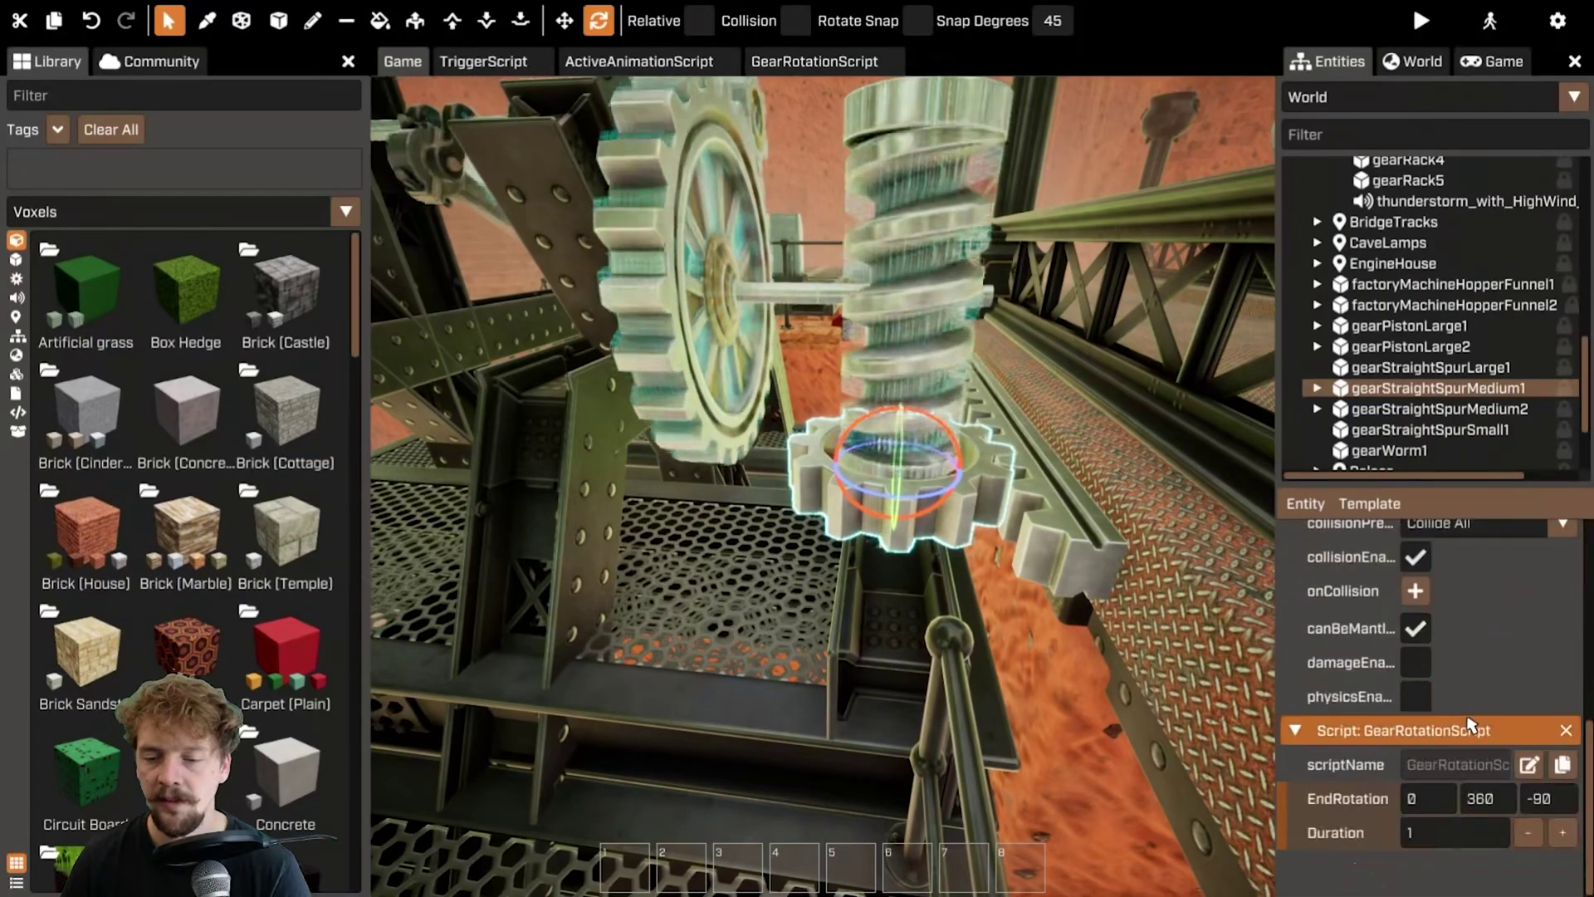
{"action": "left_click", "coordinate": [942, 249]}
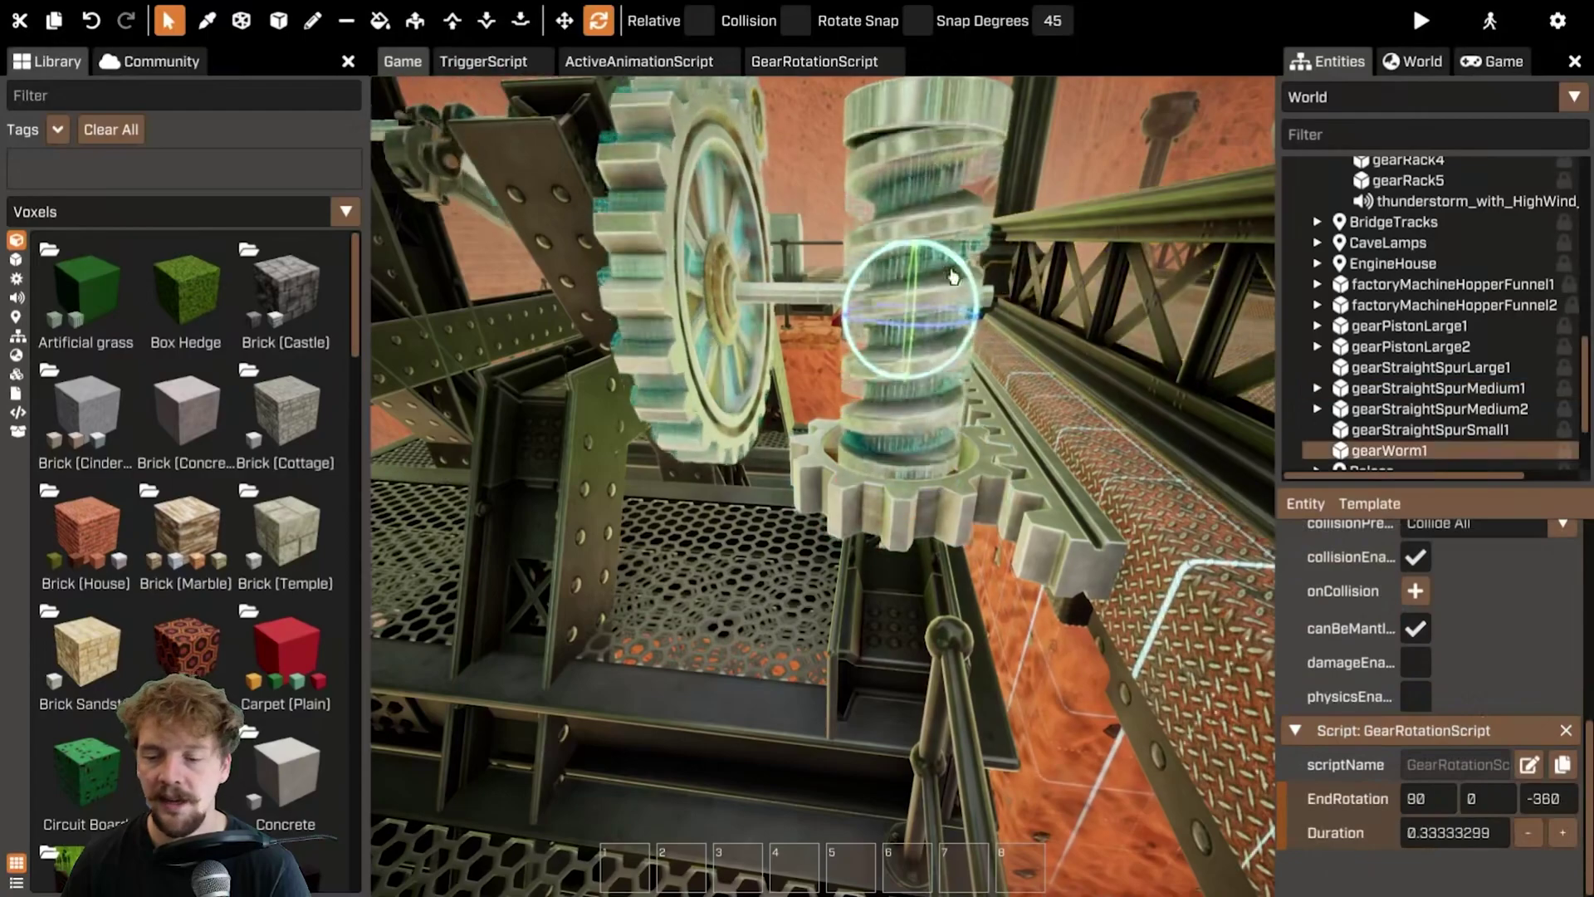
{"action": "left_click", "coordinate": [1438, 388]}
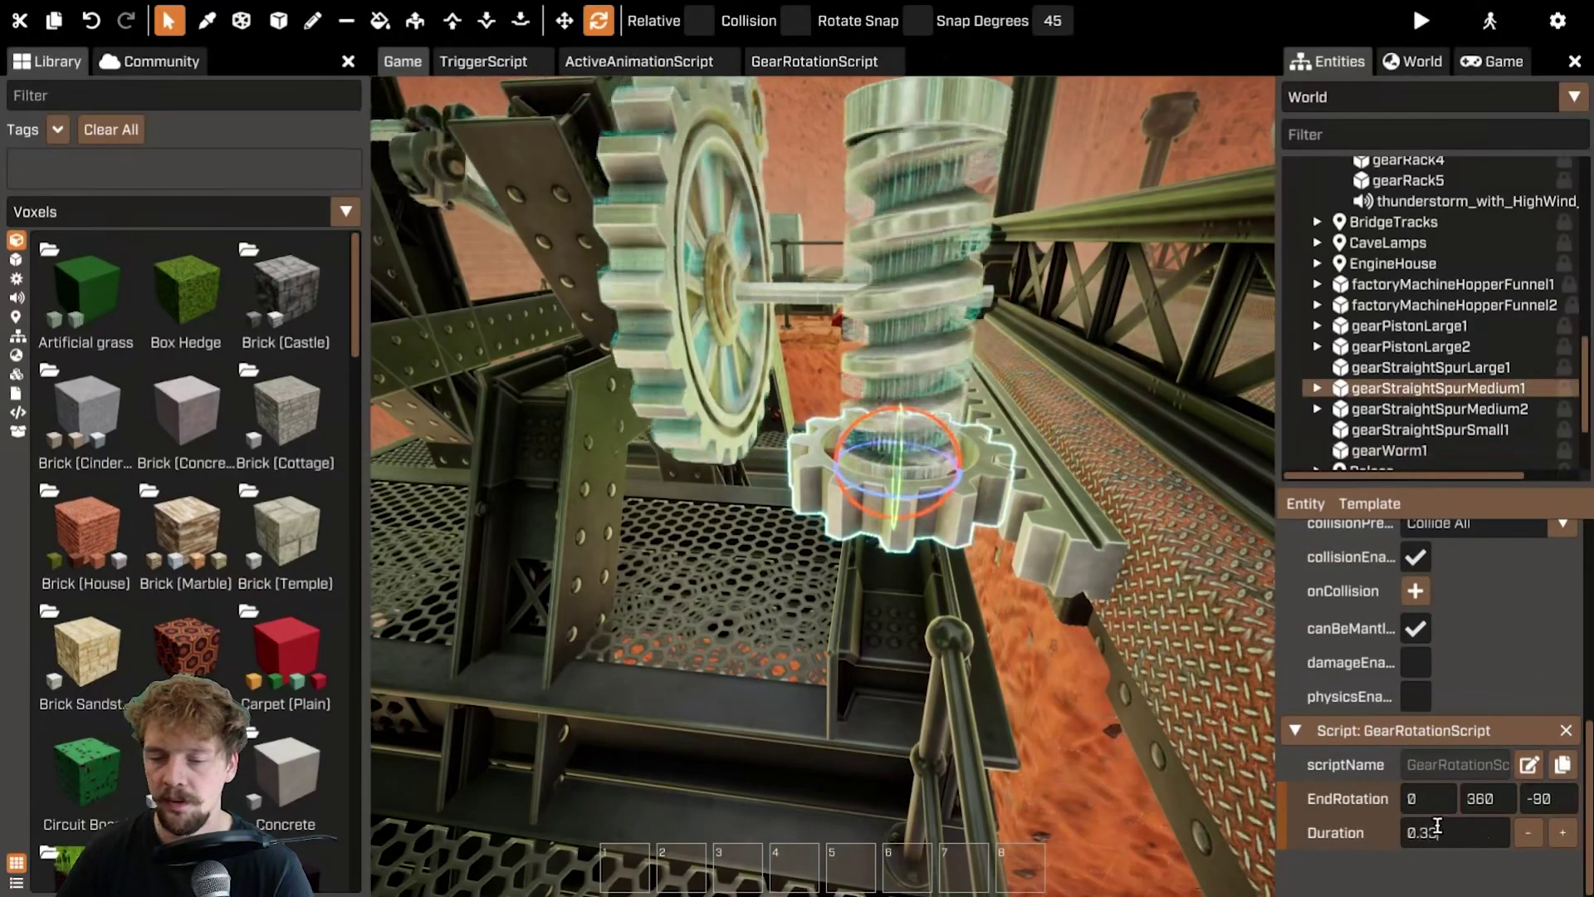
{"action": "scroll", "coordinate": [1437, 826], "scroll_direction": "up", "scroll_amount": 8}
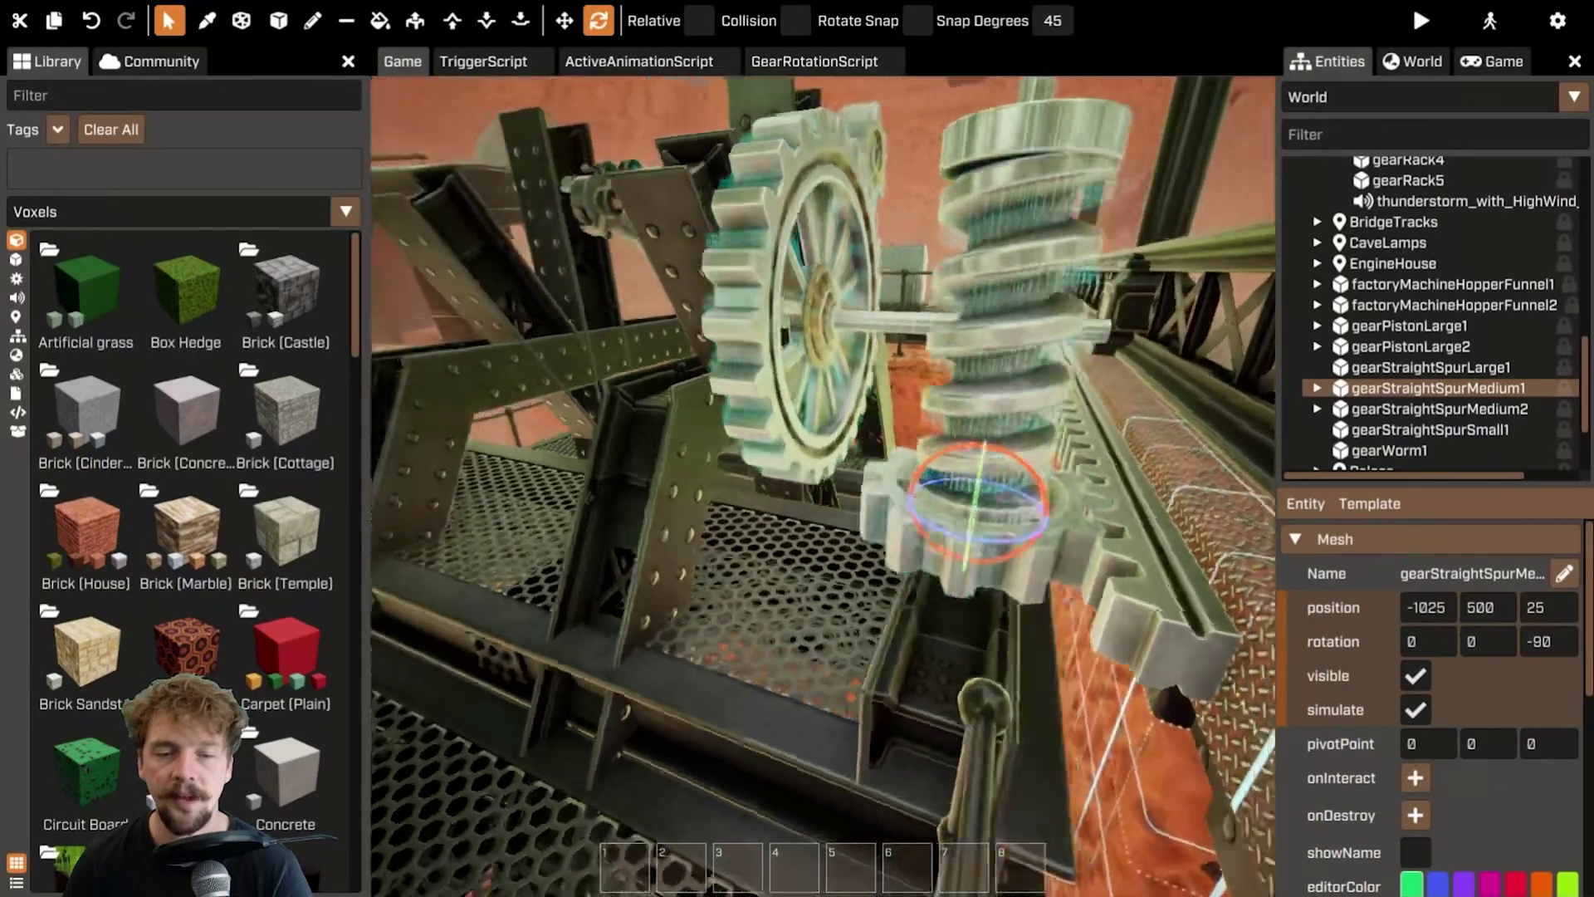
{"action": "right_click_drag", "start_coordinate": [1029, 572], "coordinate": [996, 640]}
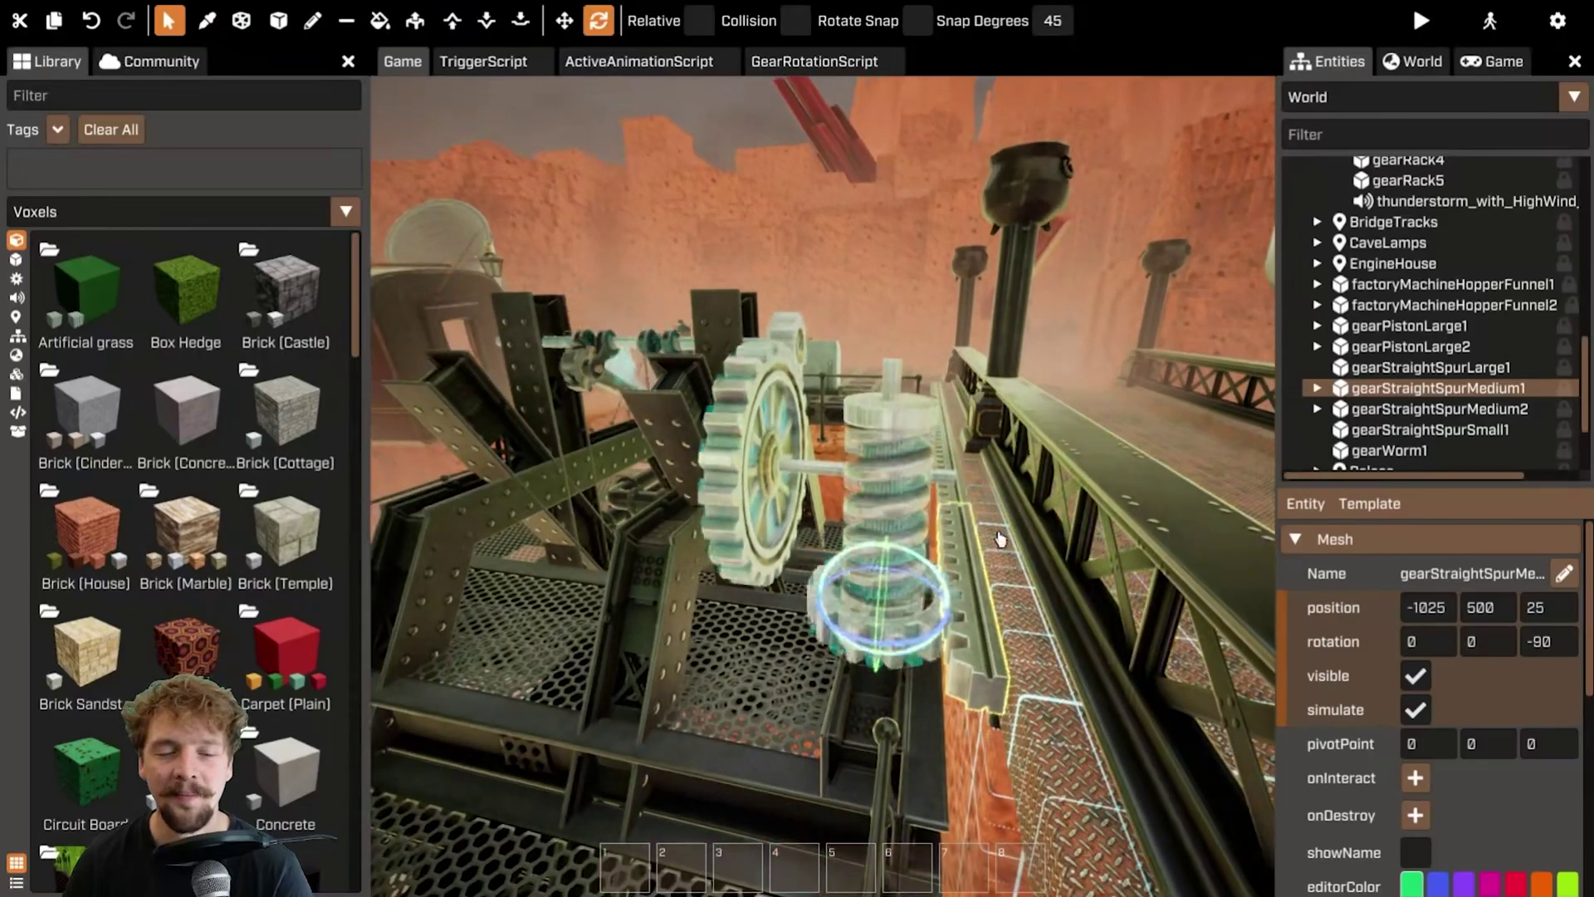
{"action": "right_click_drag", "start_coordinate": [1000, 539], "coordinate": [927, 477]}
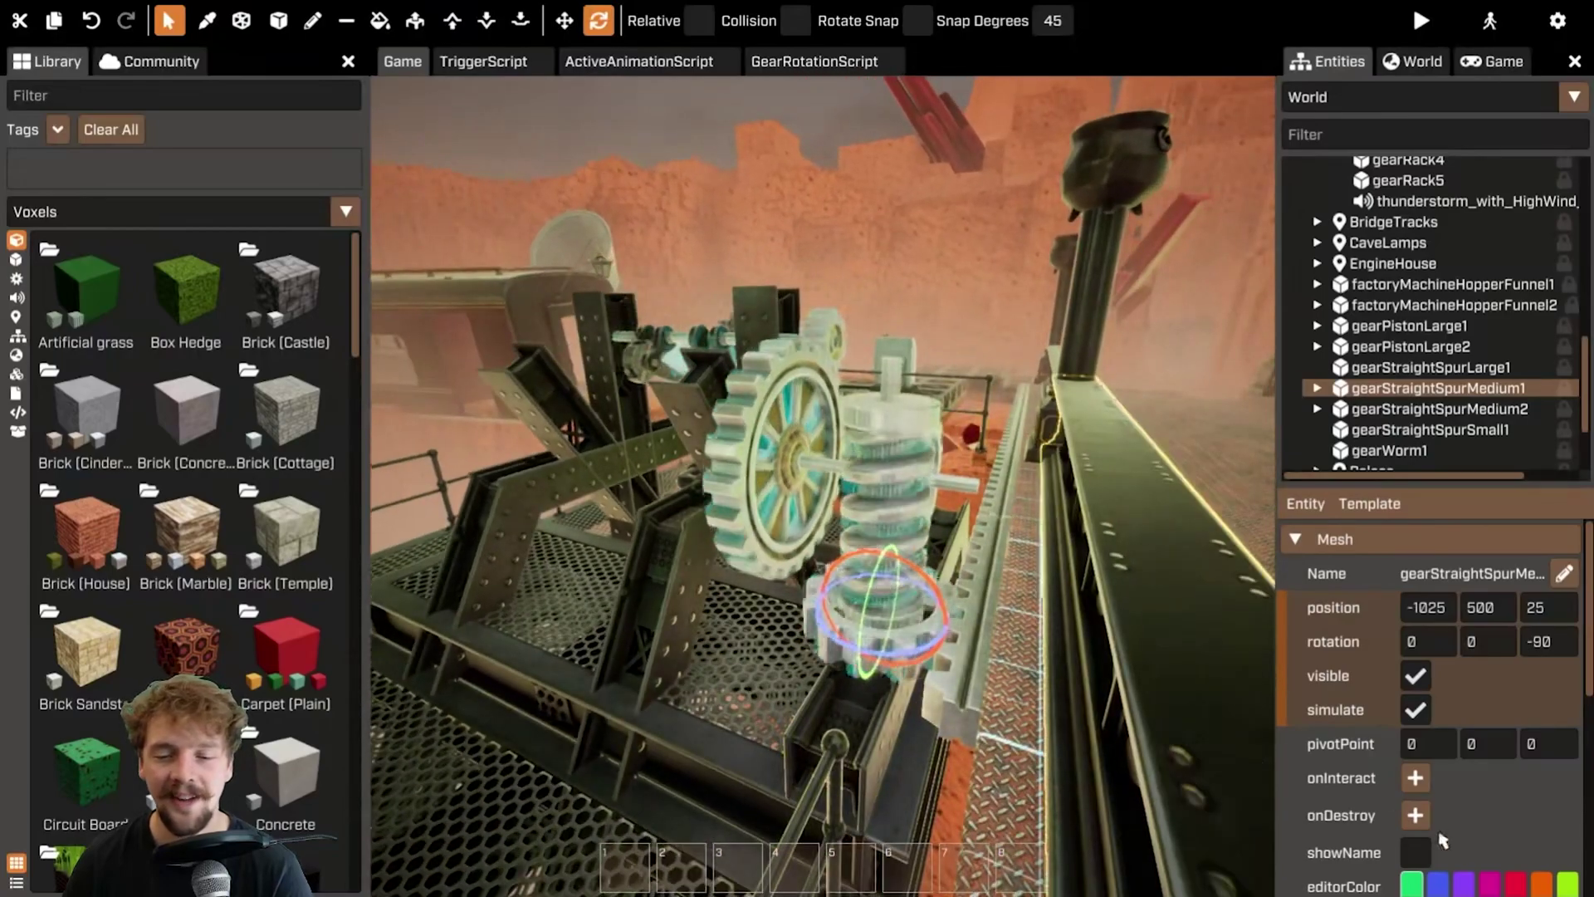
- Compare the worm gear's script values, then set gearStraightSpurMedium1's EndRotation Y to -360 and simulate it
{"action": "left_click", "coordinate": [905, 444]}
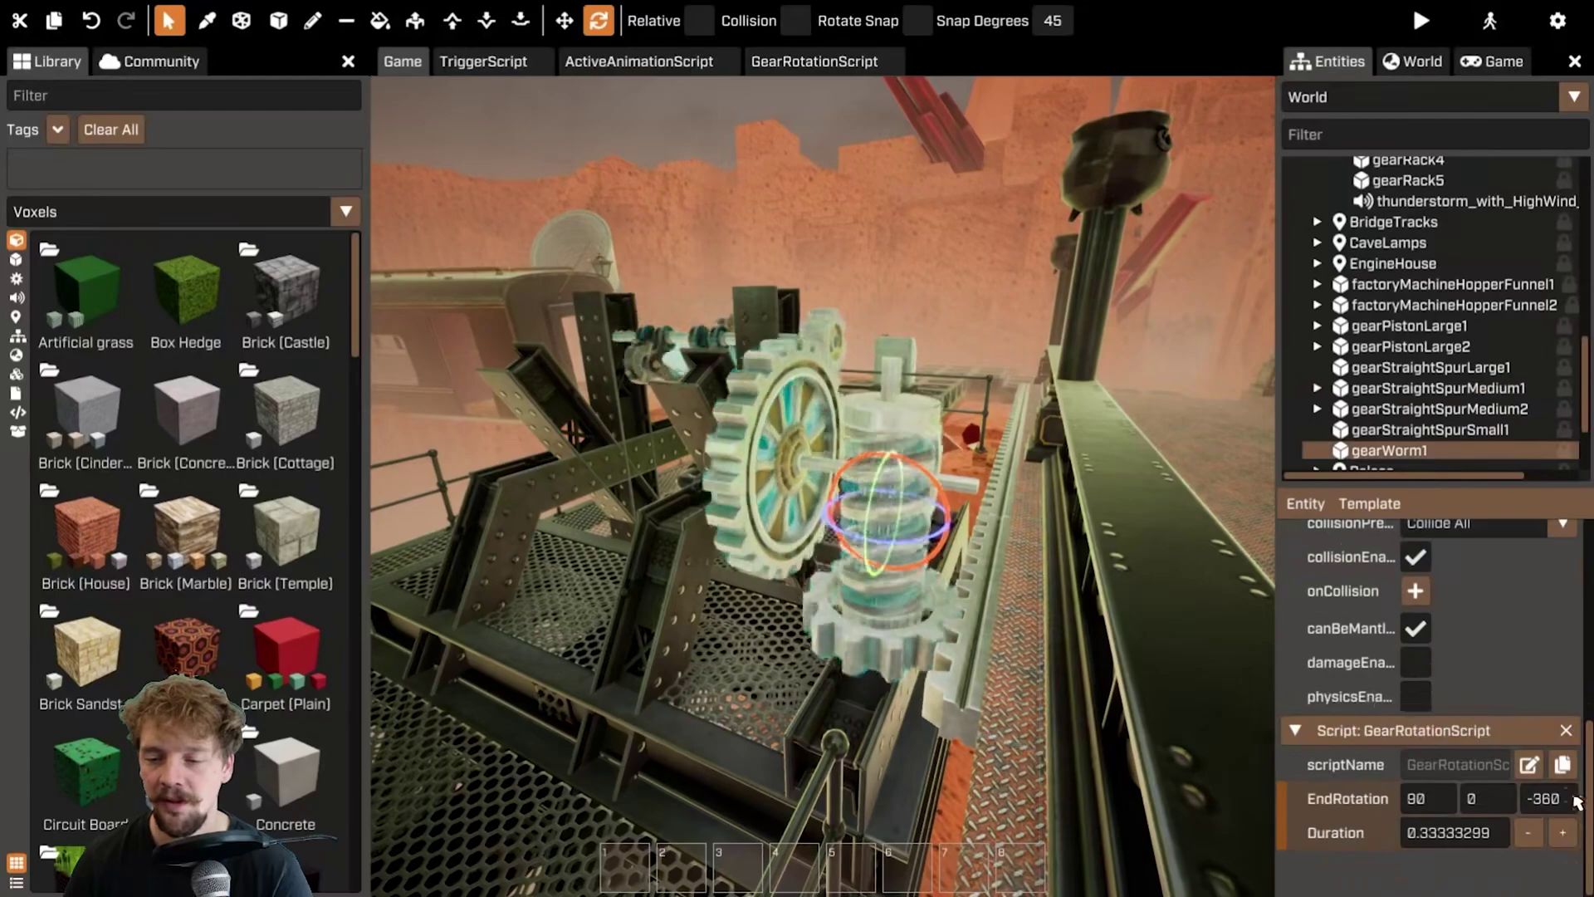
{"action": "left_click", "coordinate": [880, 614]}
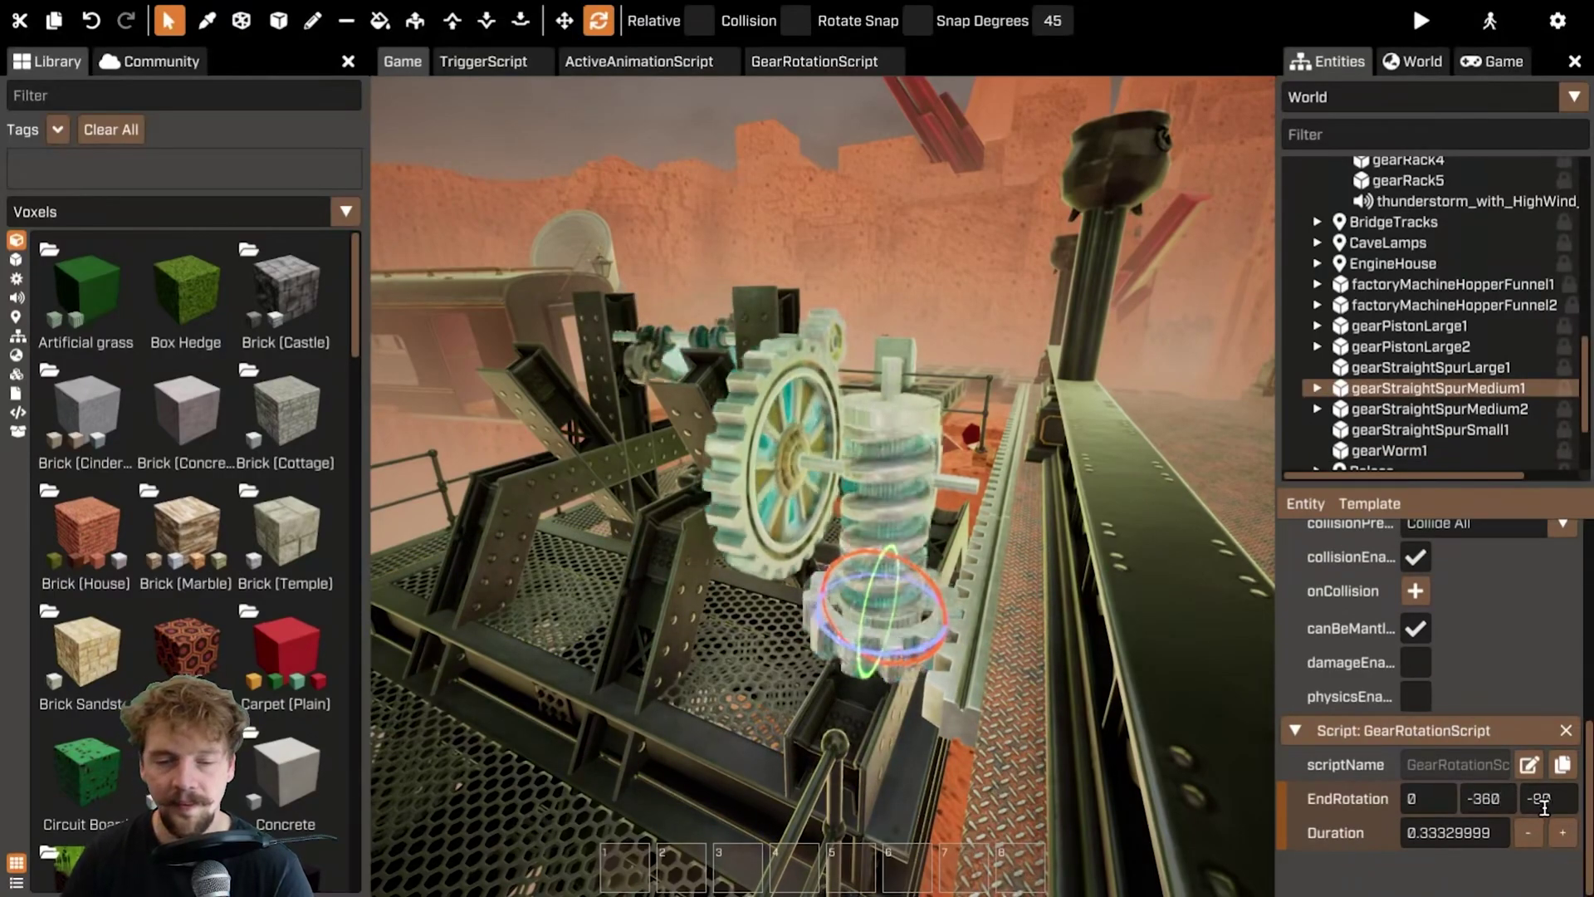
{"action": "scroll", "coordinate": [1461, 664], "scroll_direction": "up", "scroll_amount": 10}
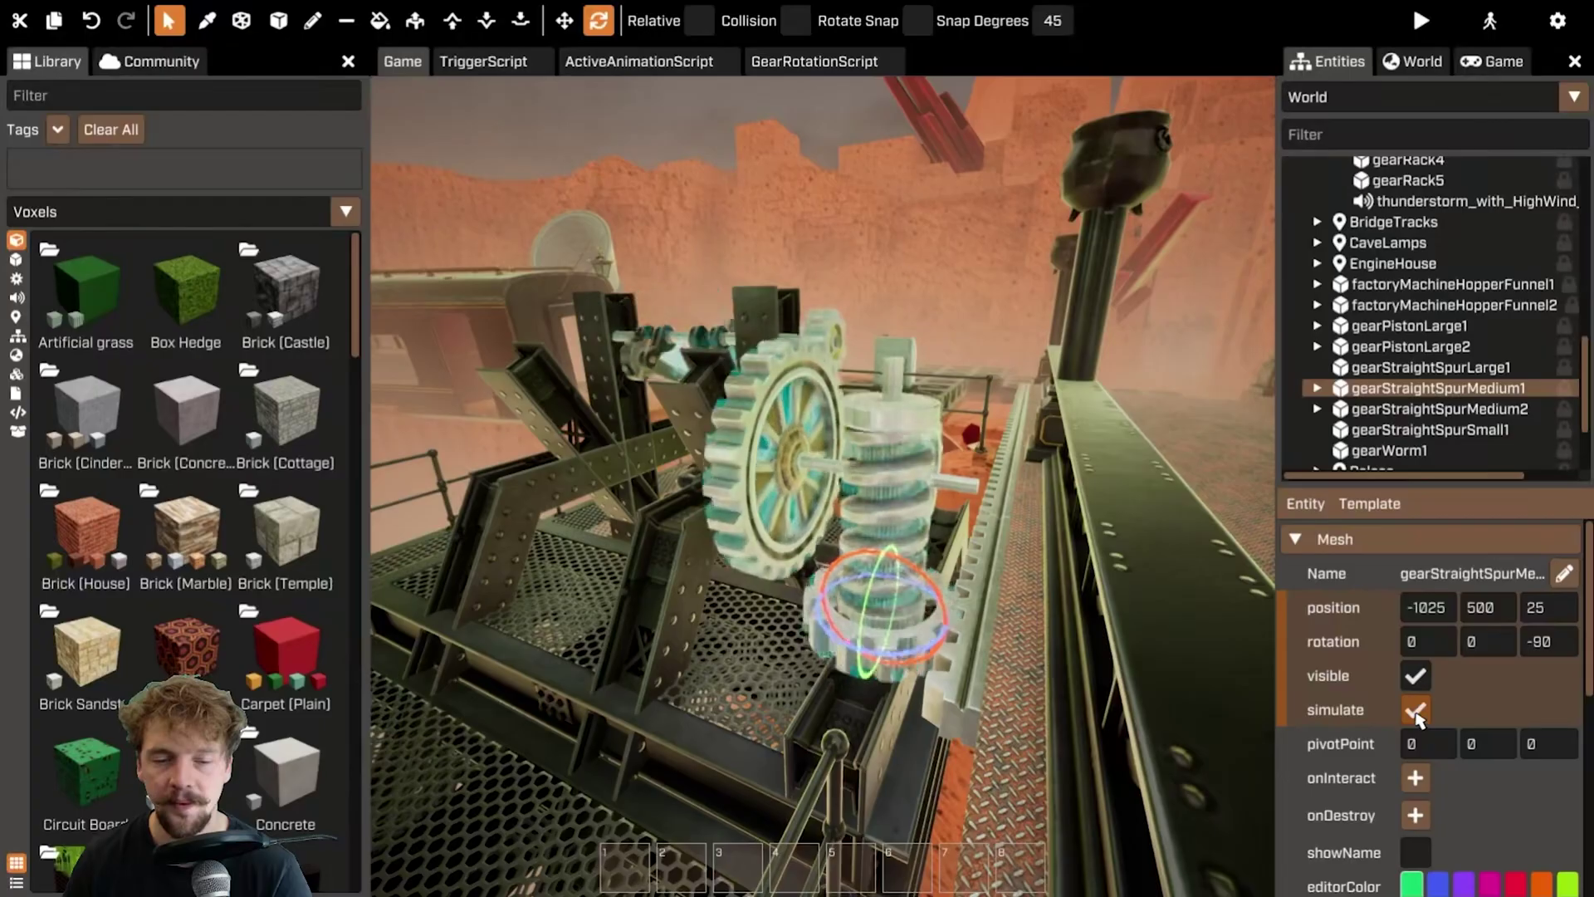
- Select gearPistonLarge2 and open its ActiveAnimationScript at the playbackTime value in the PlayAnimation call
{"action": "right_click_drag", "start_coordinate": [1049, 462], "coordinate": [398, 473]}
{"action": "right_click_drag", "start_coordinate": [864, 465], "coordinate": [941, 401]}
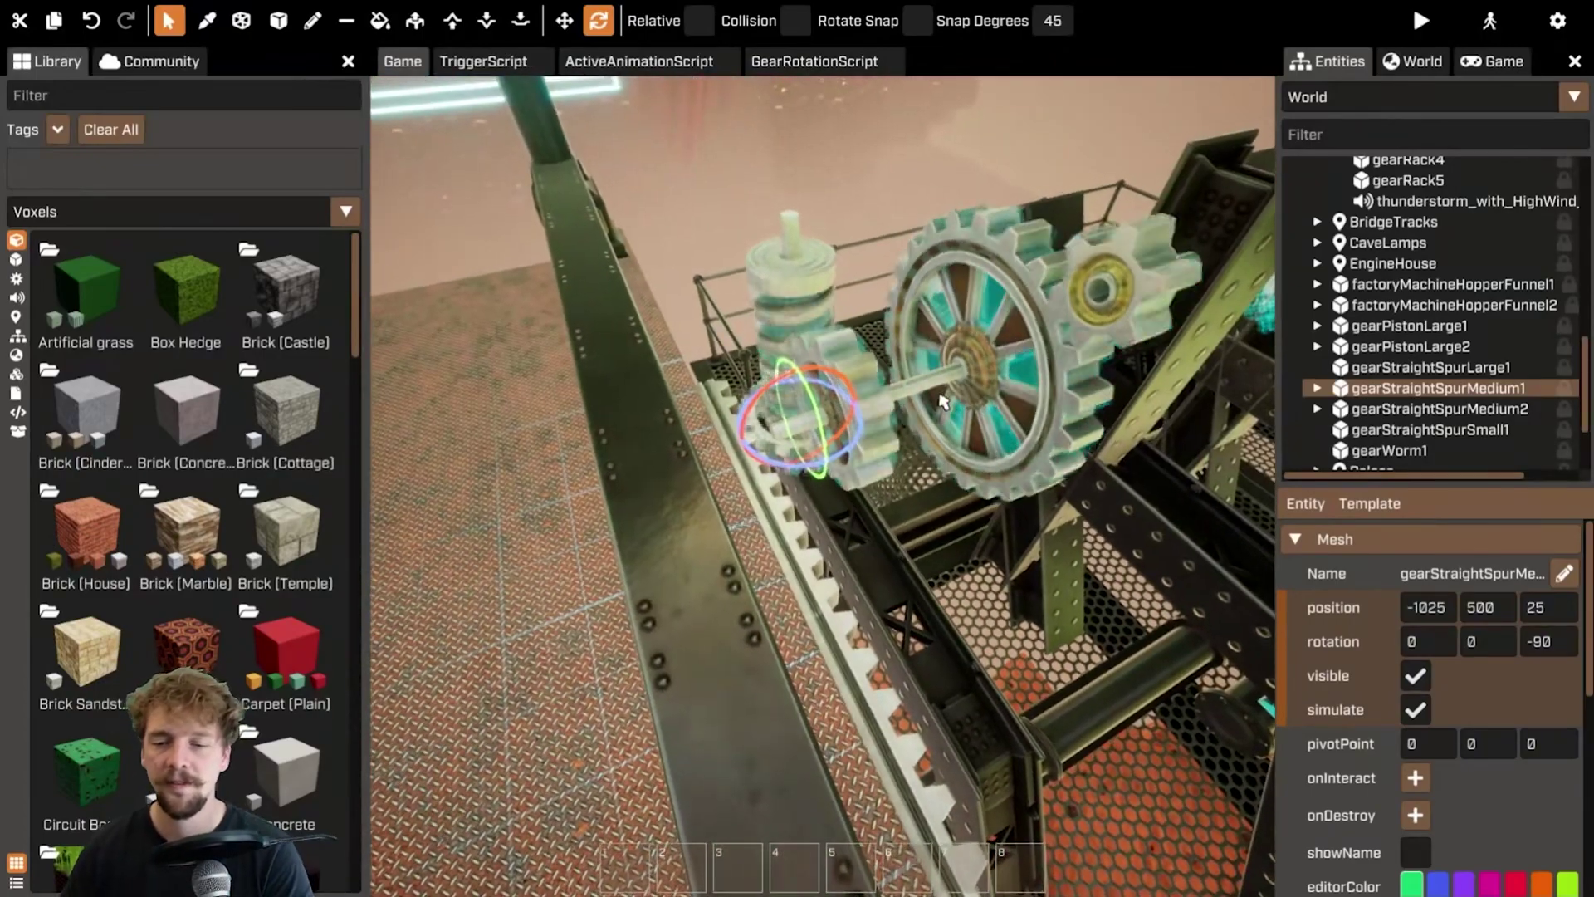
{"action": "right_click_drag", "start_coordinate": [996, 448], "coordinate": [1050, 457]}
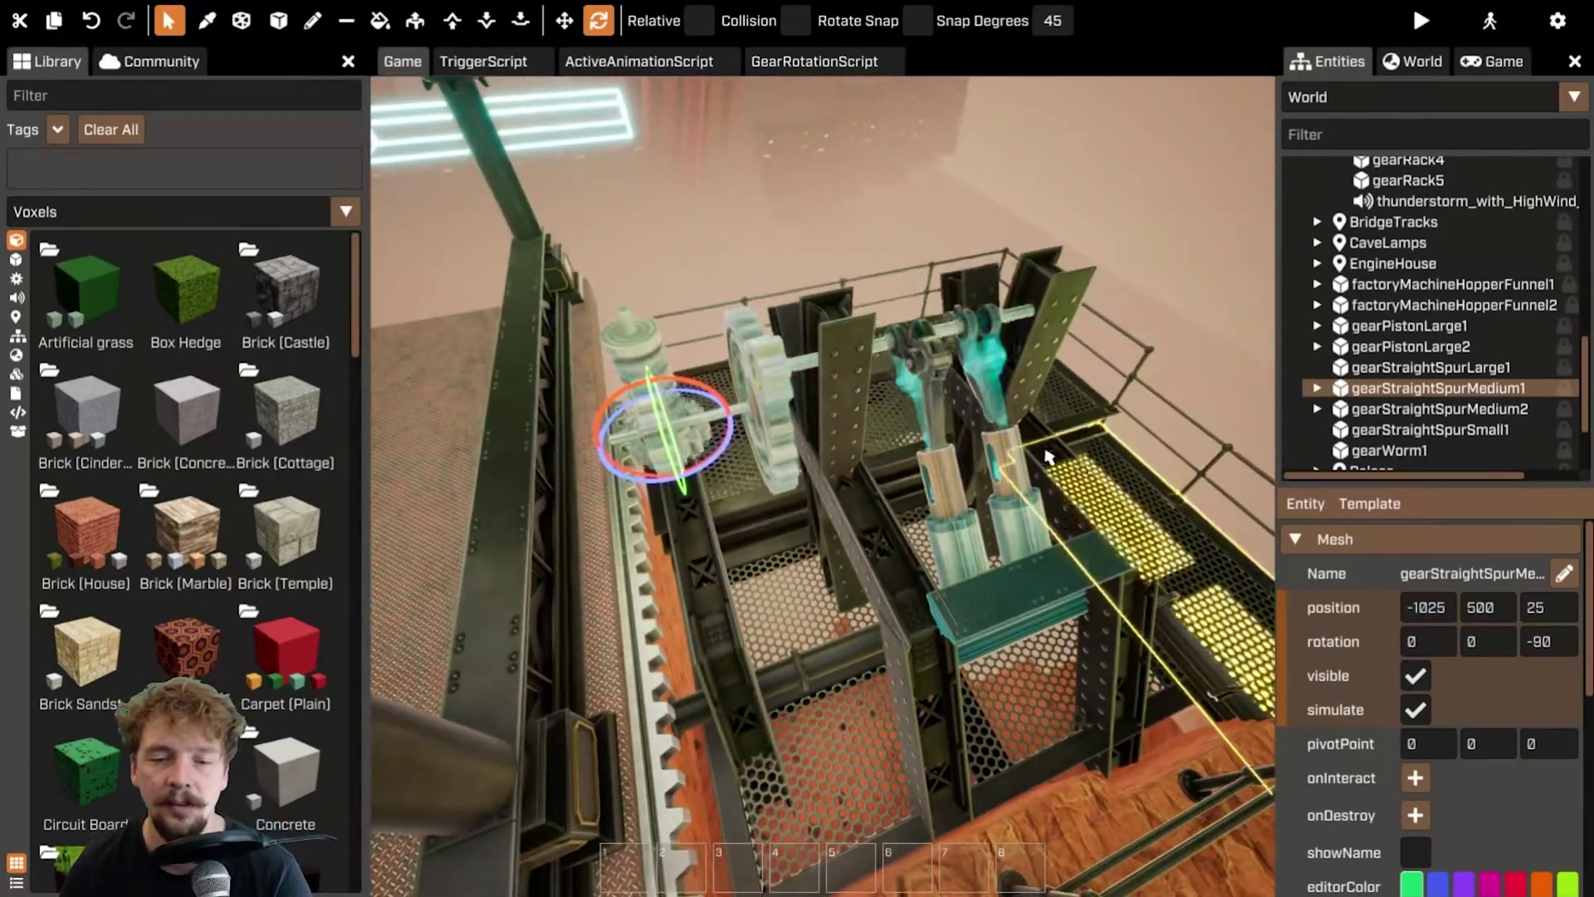
{"action": "left_click", "coordinate": [976, 340]}
{"action": "scroll", "coordinate": [1483, 784], "scroll_direction": "down", "scroll_amount": 5}
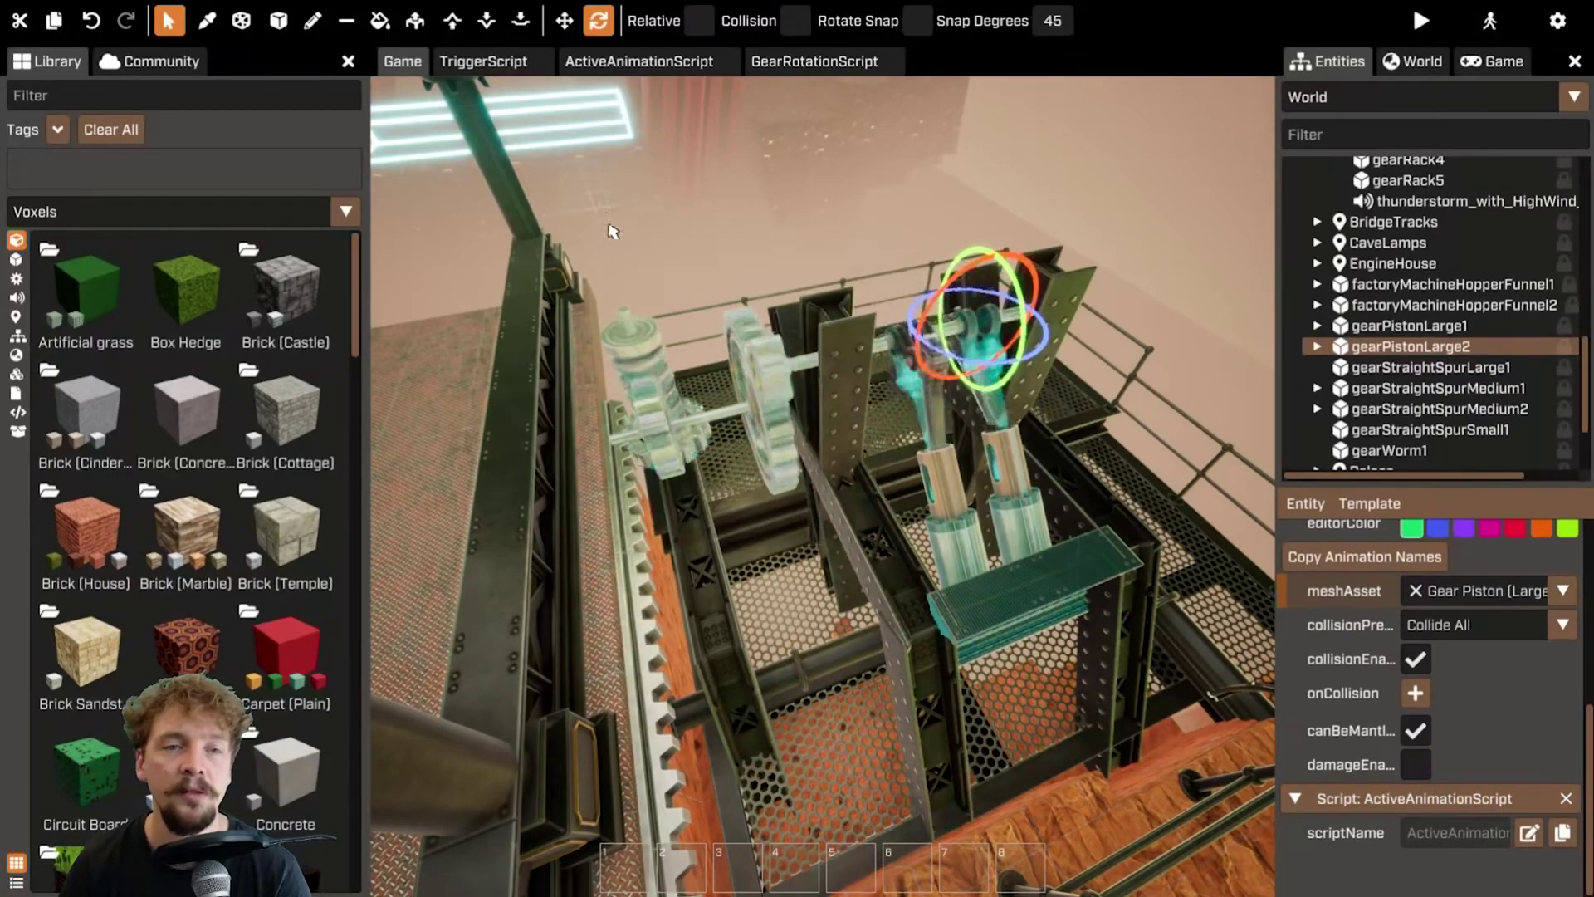
{"action": "left_click", "coordinate": [639, 62]}
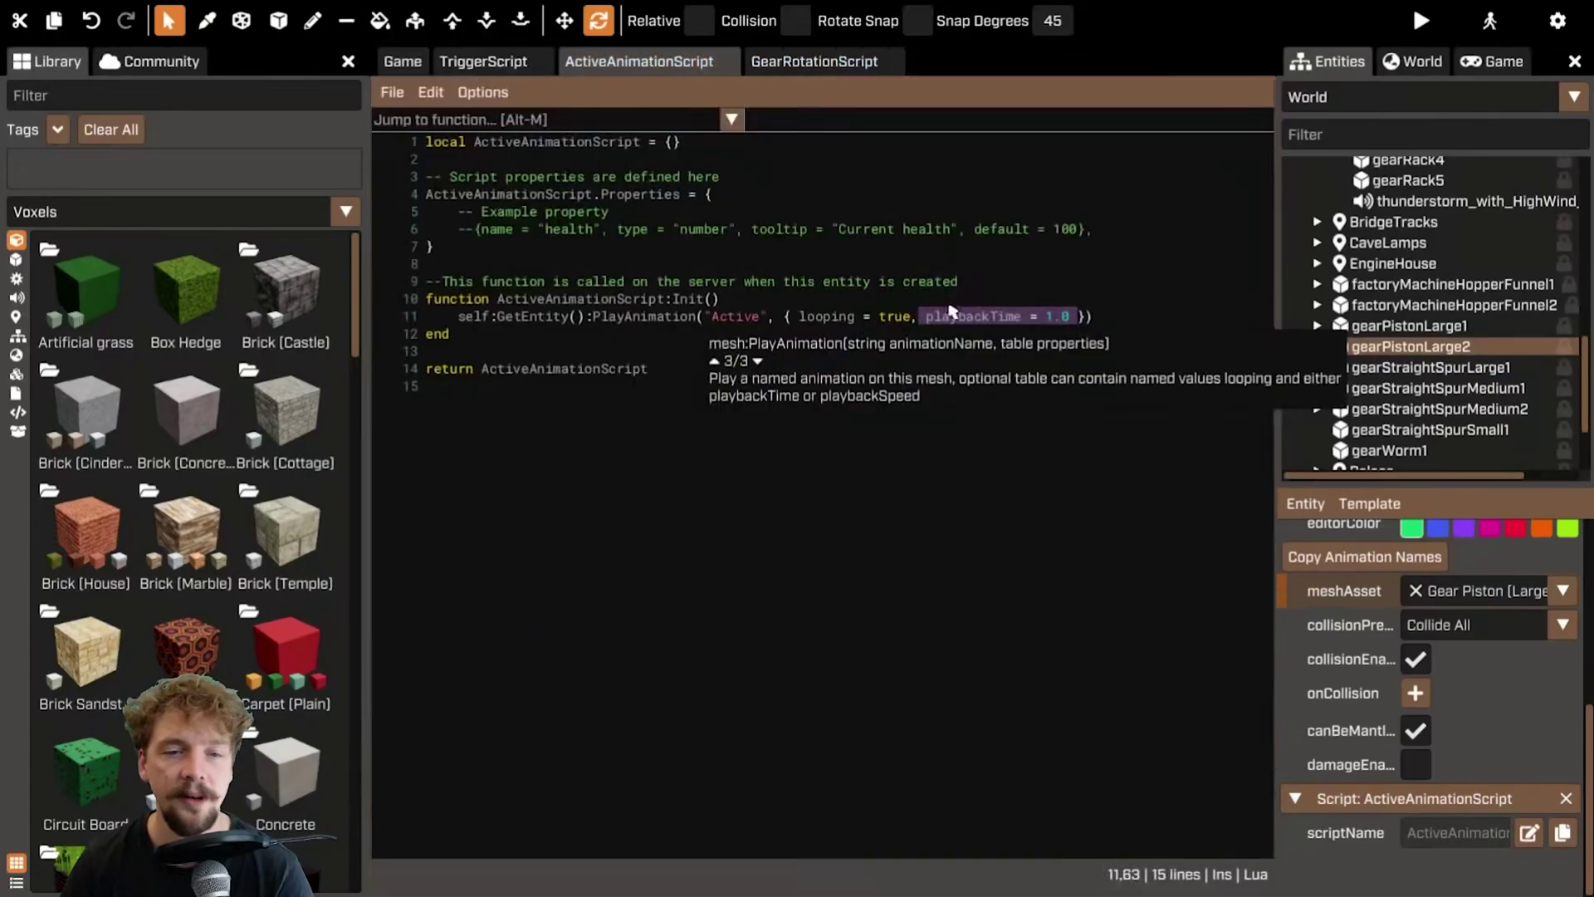
{"action": "key", "text": "Up"}
{"action": "key", "text": "Up"}
{"action": "key", "text": "Up"}
{"action": "key", "text": "Up"}
{"action": "key", "text": "Up"}
{"action": "key", "text": "Up"}
{"action": "key", "text": "Up"}
{"action": "left_click", "coordinate": [1052, 319]}
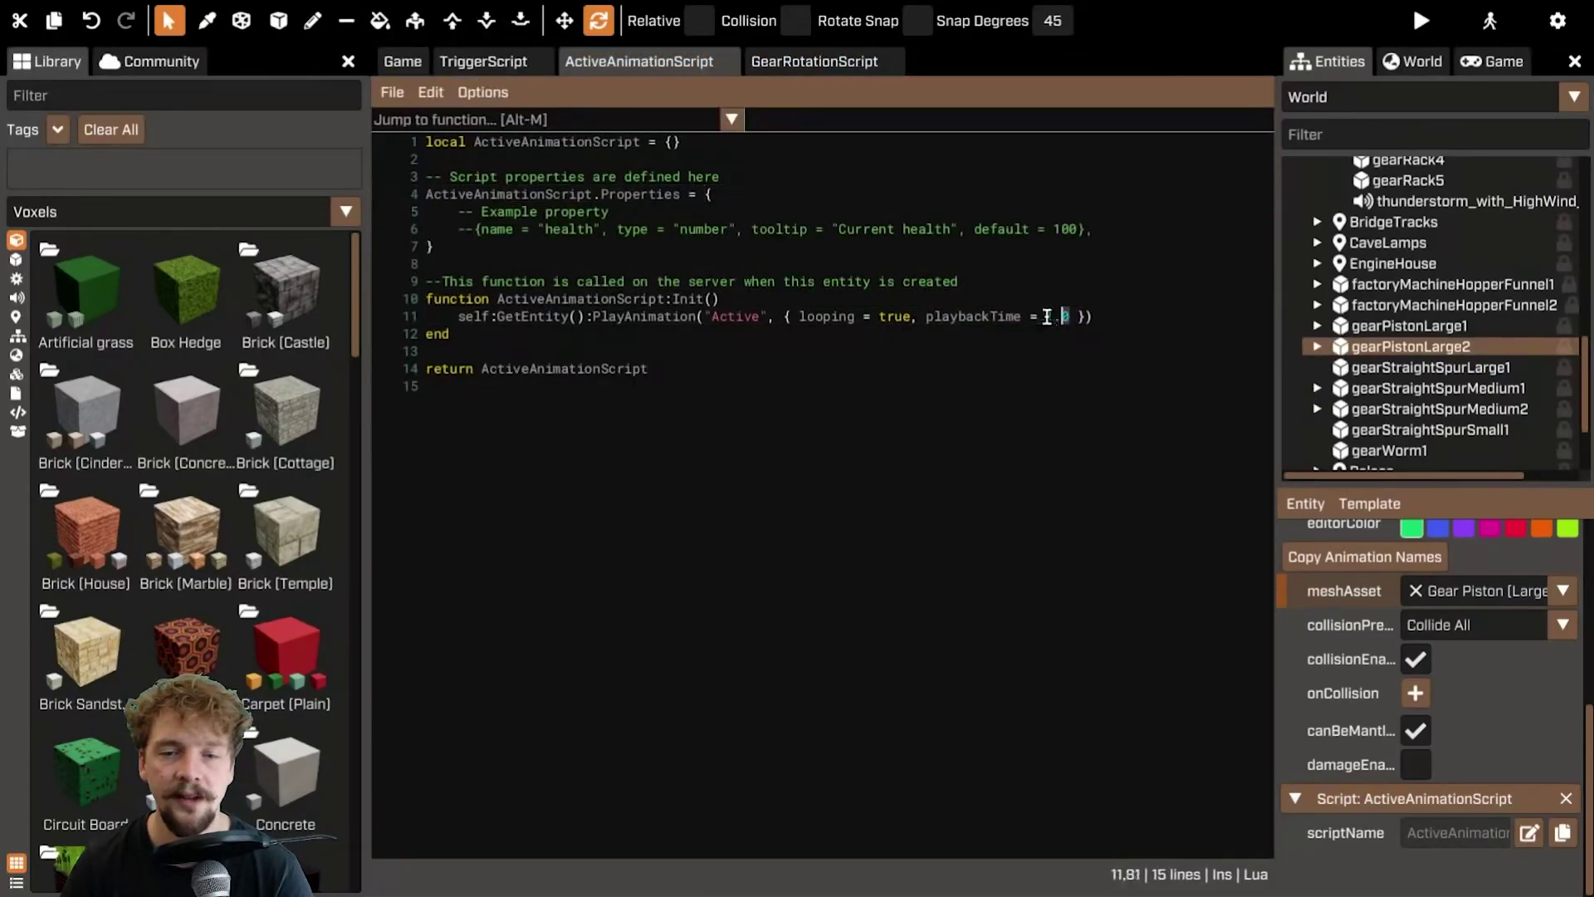
- Add a number property named PlaybackTime to ActiveAnimationScript's Properties table and save the script
{"action": "left_click", "coordinate": [1148, 229]}
{"action": "key", "text": "Return"}
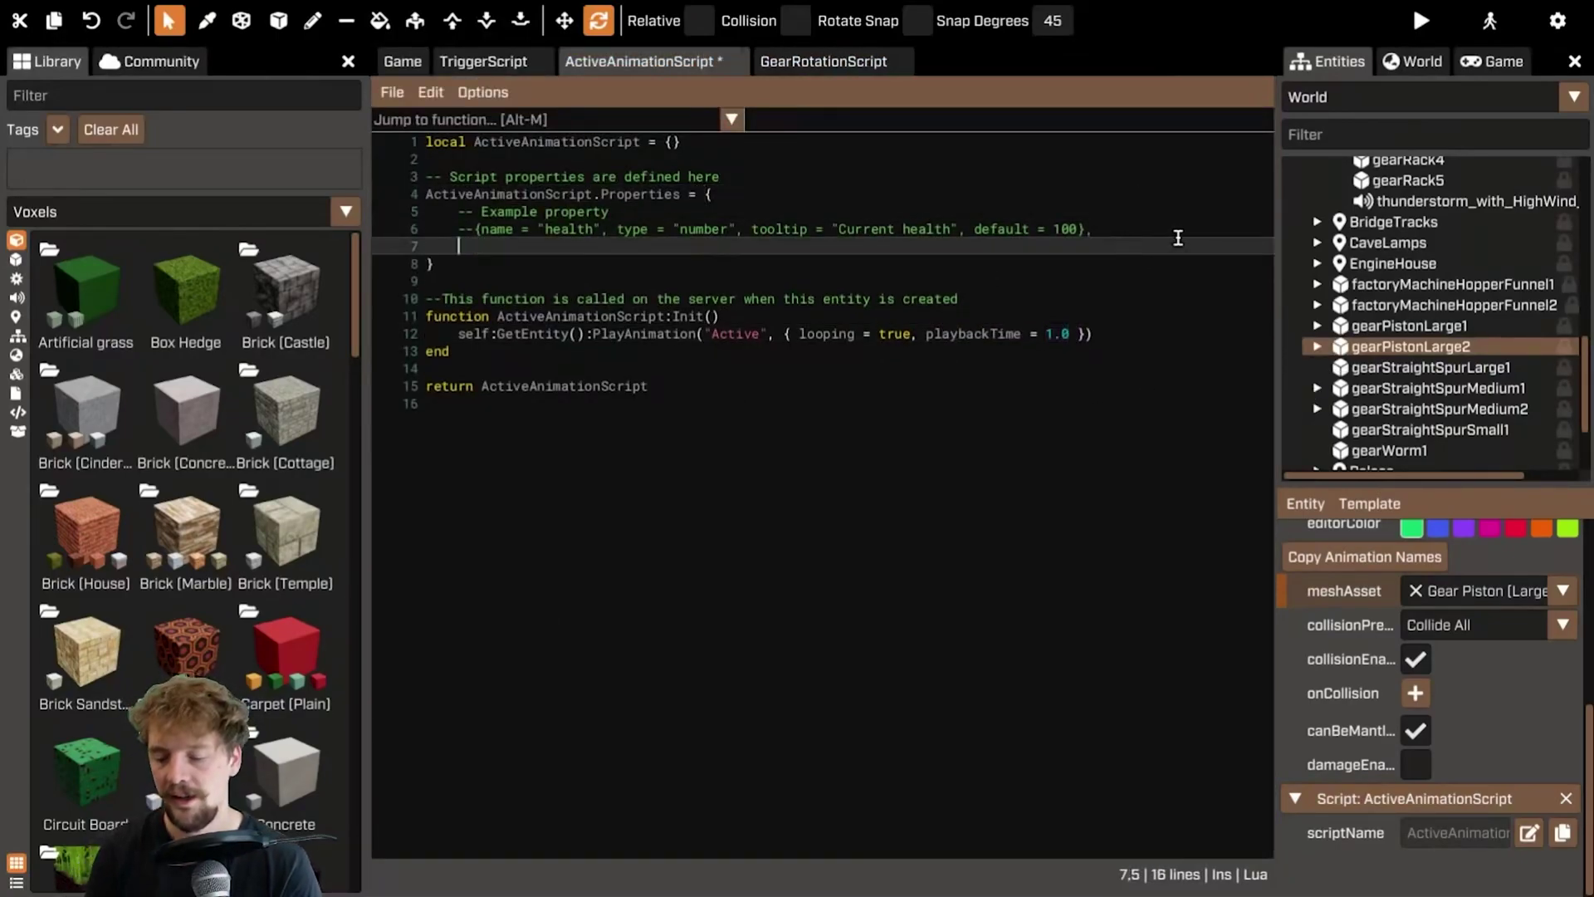
{"action": "type", "text": "{ name = \""}
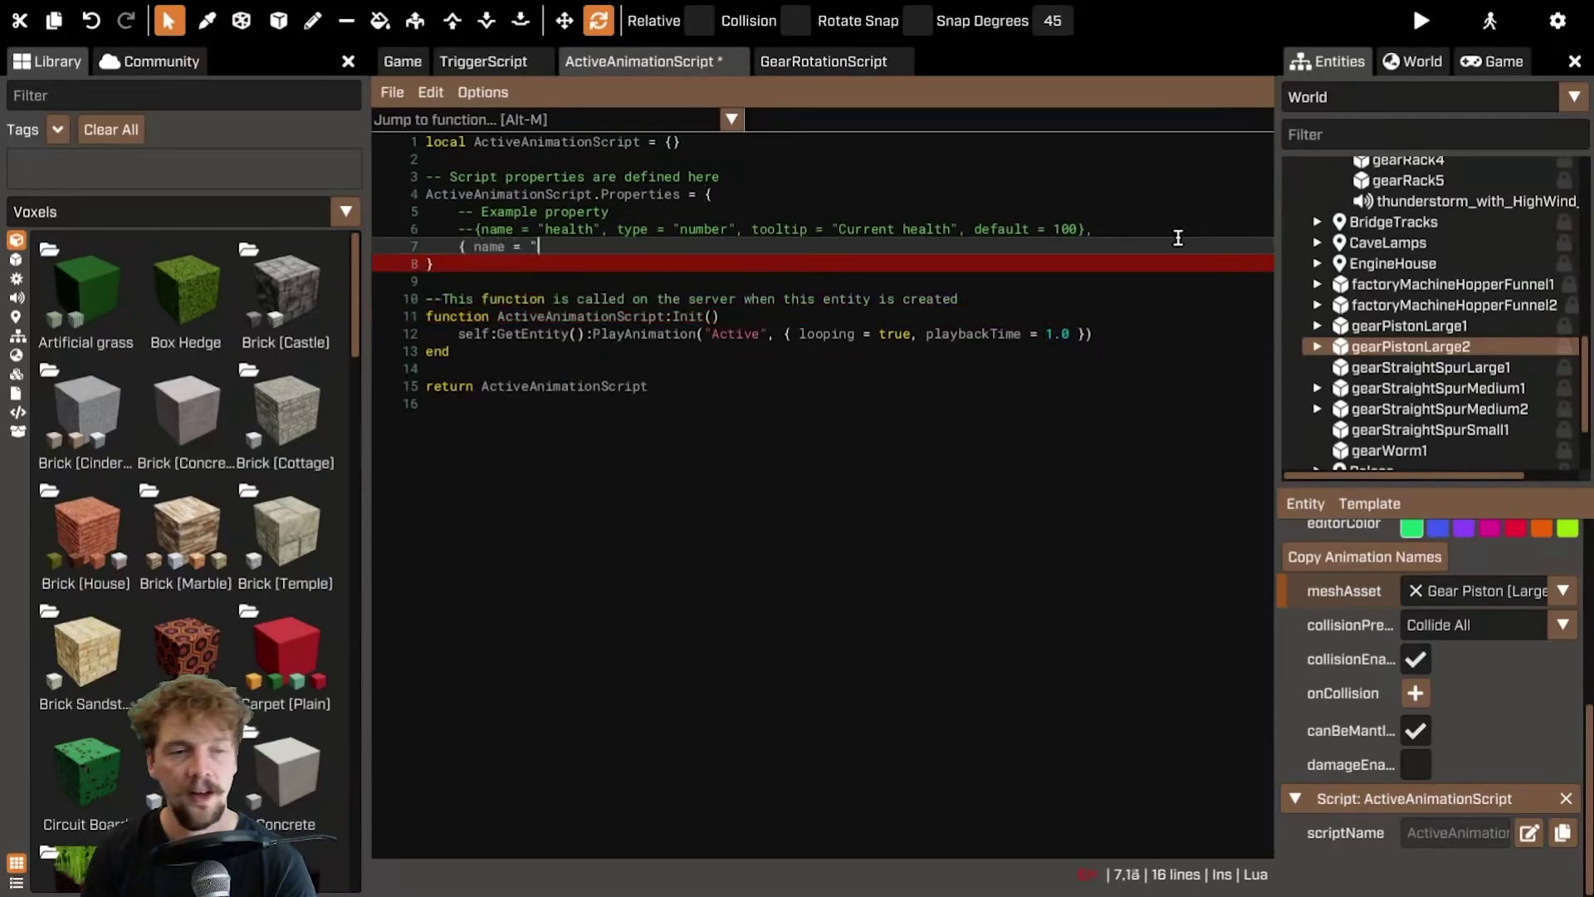
{"action": "type", "text": "PlaybackTi"}
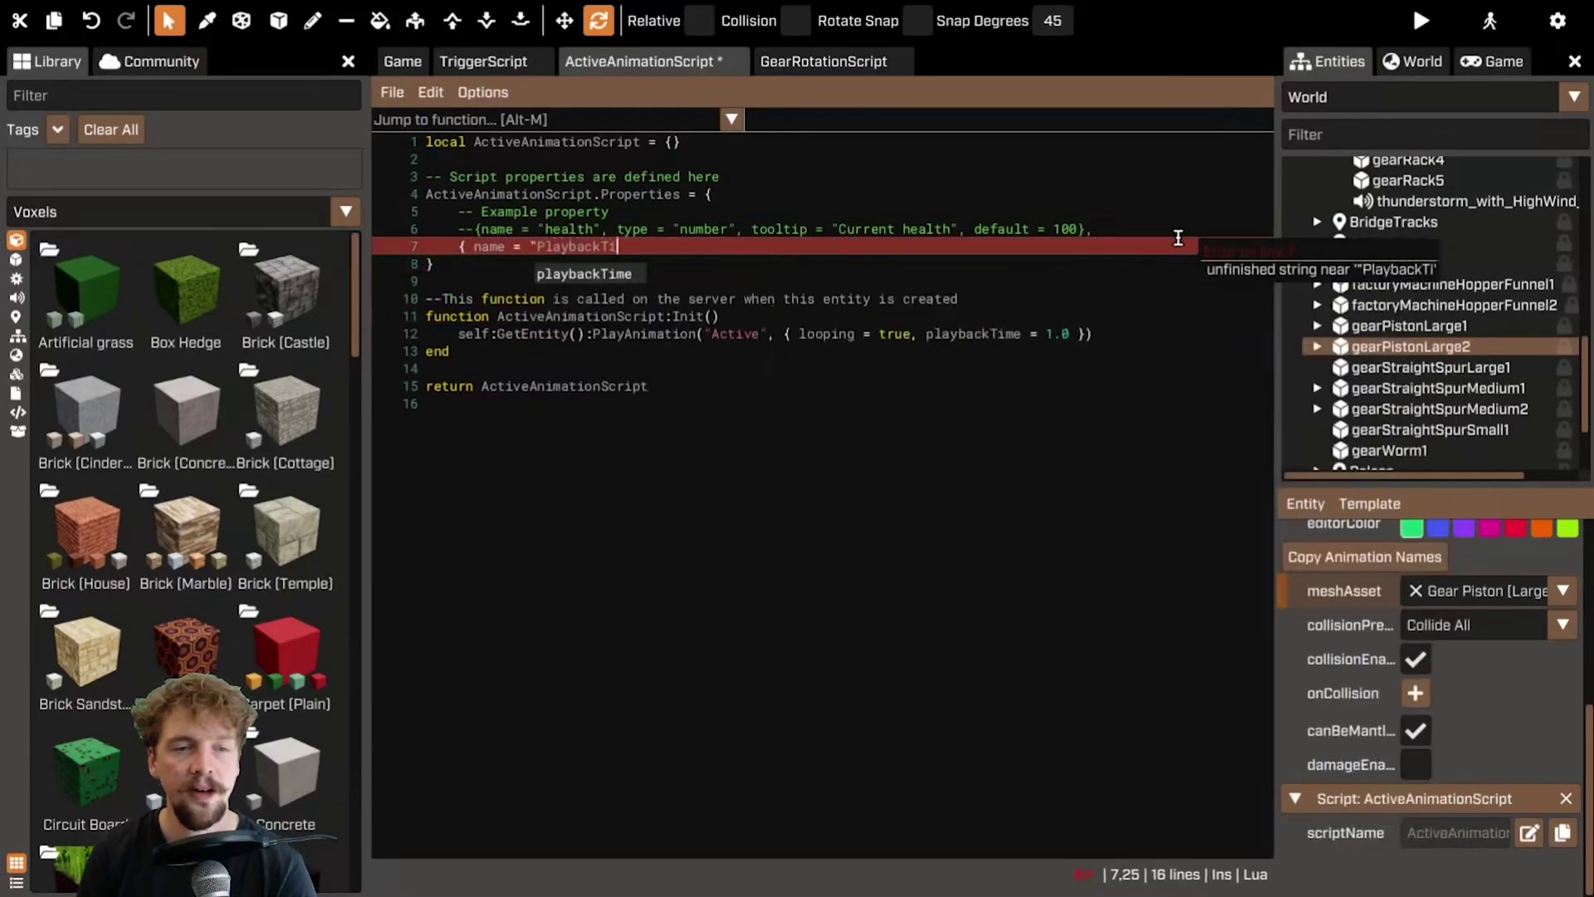
{"action": "type", "text": "me\", type = \"number\" }"}
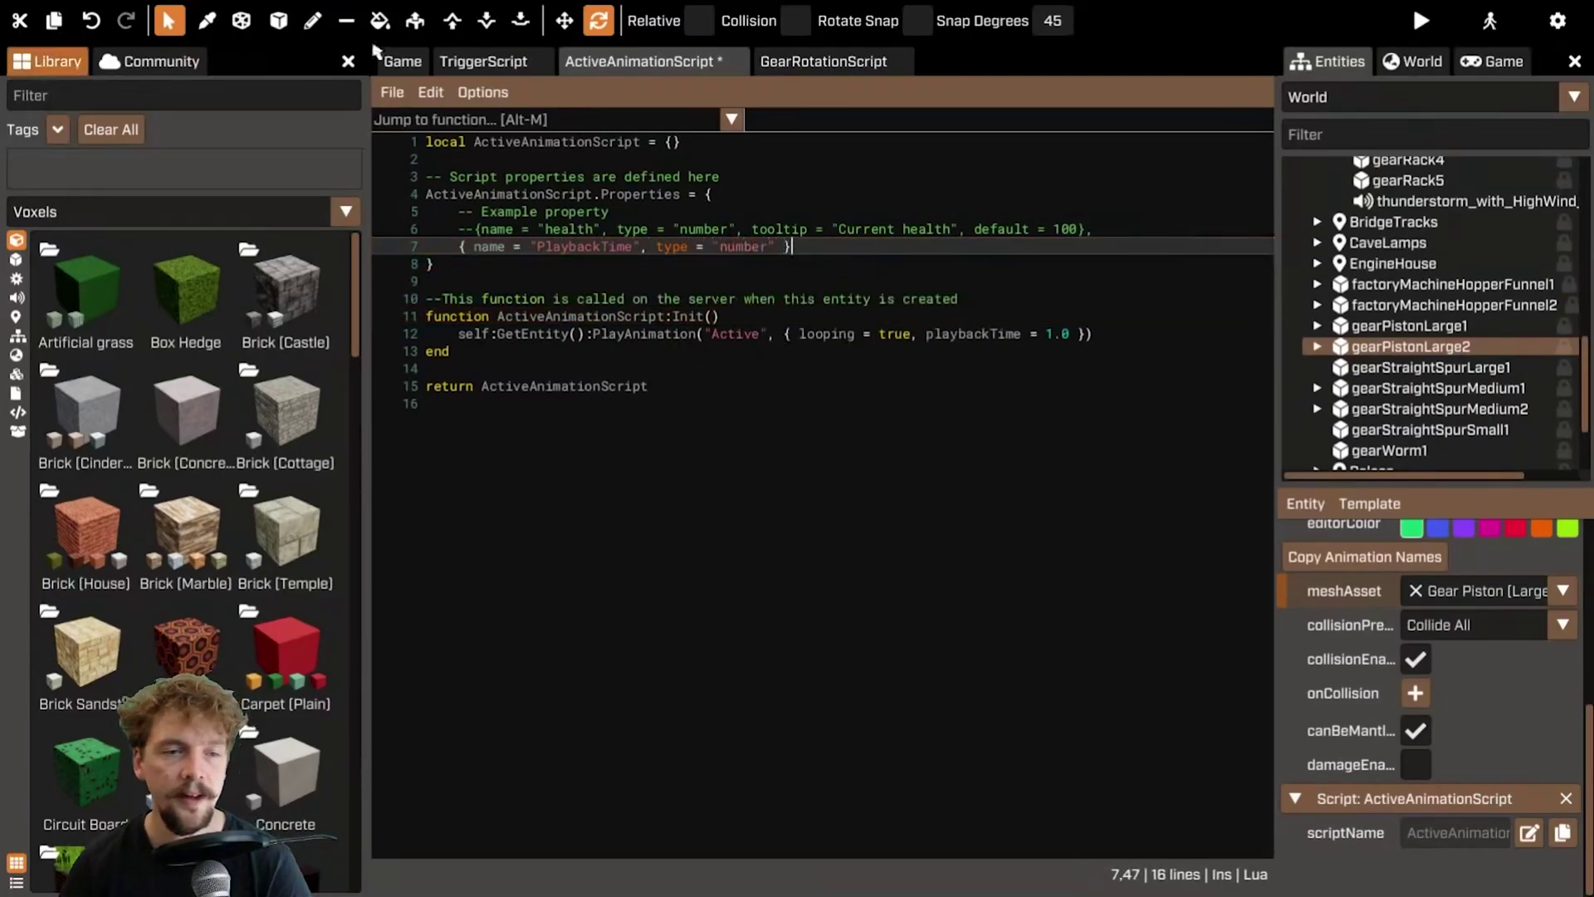
{"action": "key", "text": "ctrl+s"}
- Replace the hard-coded playbackTime value in the PlayAnimation call with self.properties.PlaybackTime and save the script
{"action": "left_click_drag", "start_coordinate": [1076, 333], "coordinate": [1038, 334]}
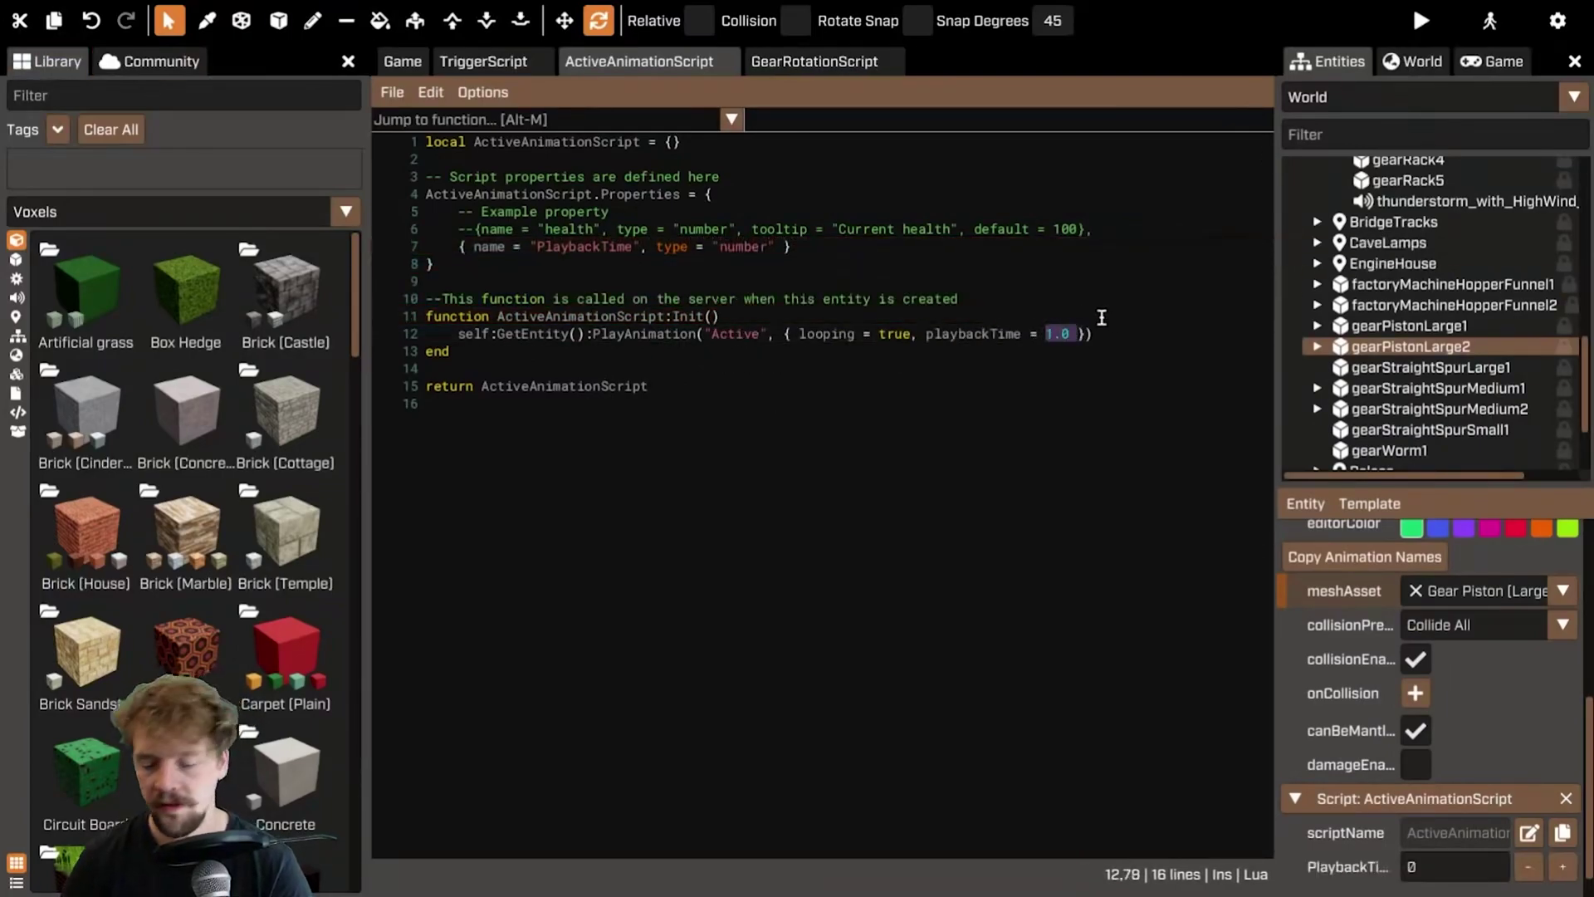
{"action": "type", "text": "self.properties.Playback"}
{"action": "key", "text": "Return"}
{"action": "key", "text": "ctrl+s"}
- Set the ActiveAnimationScript PlaybackTime to 5 on both gearPistonLarge2 and gearPistonLarge1
{"action": "left_click", "coordinate": [1430, 865]}
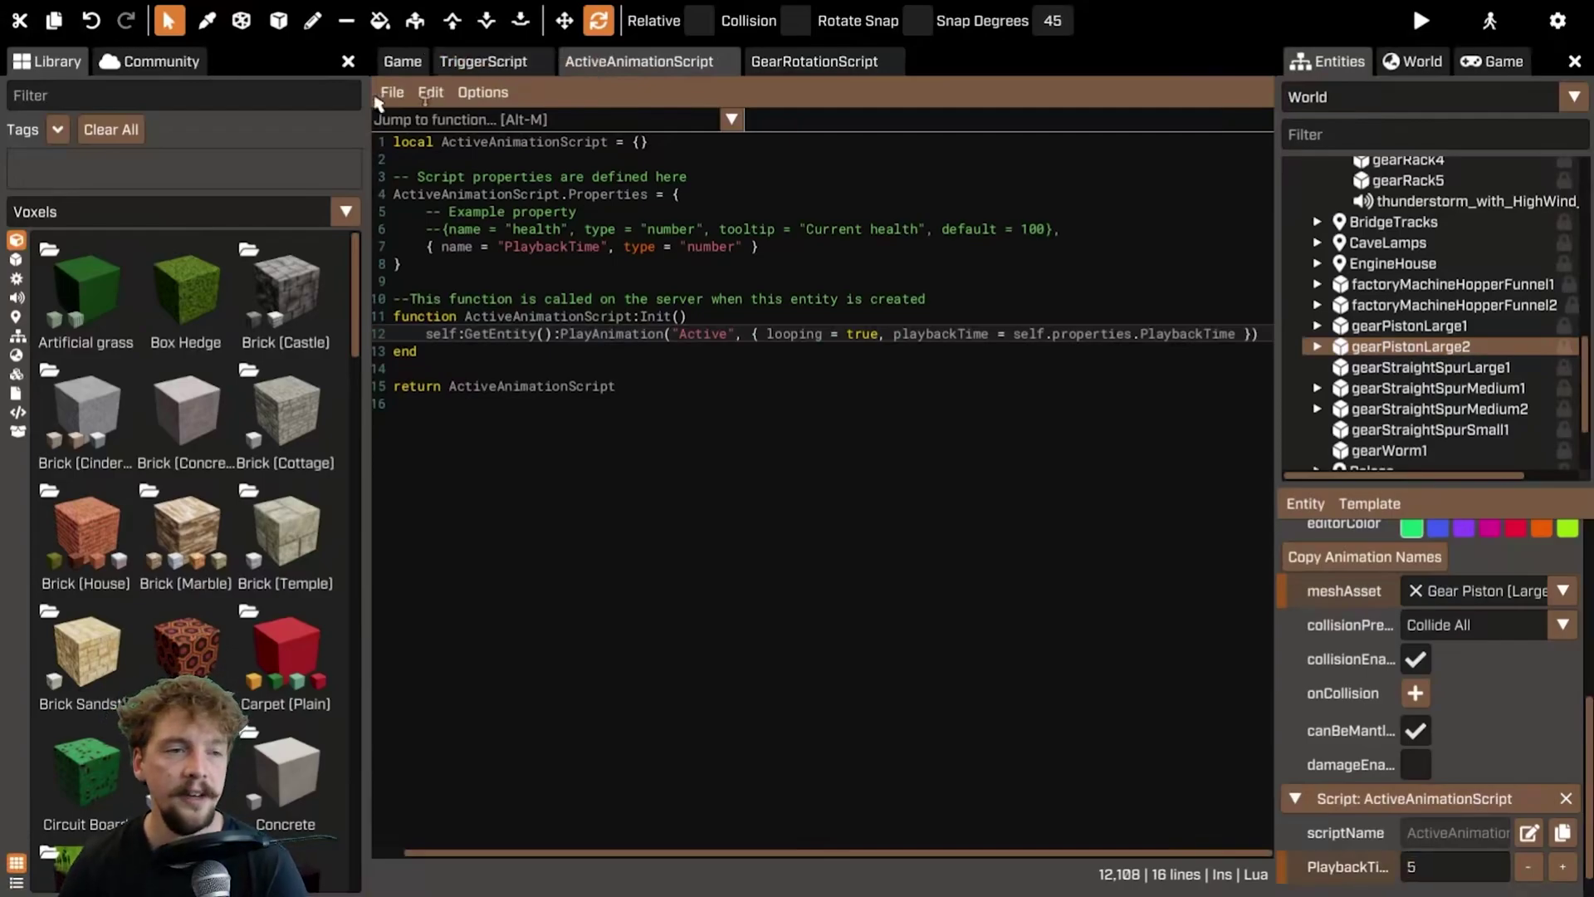
{"action": "left_click", "coordinate": [403, 62]}
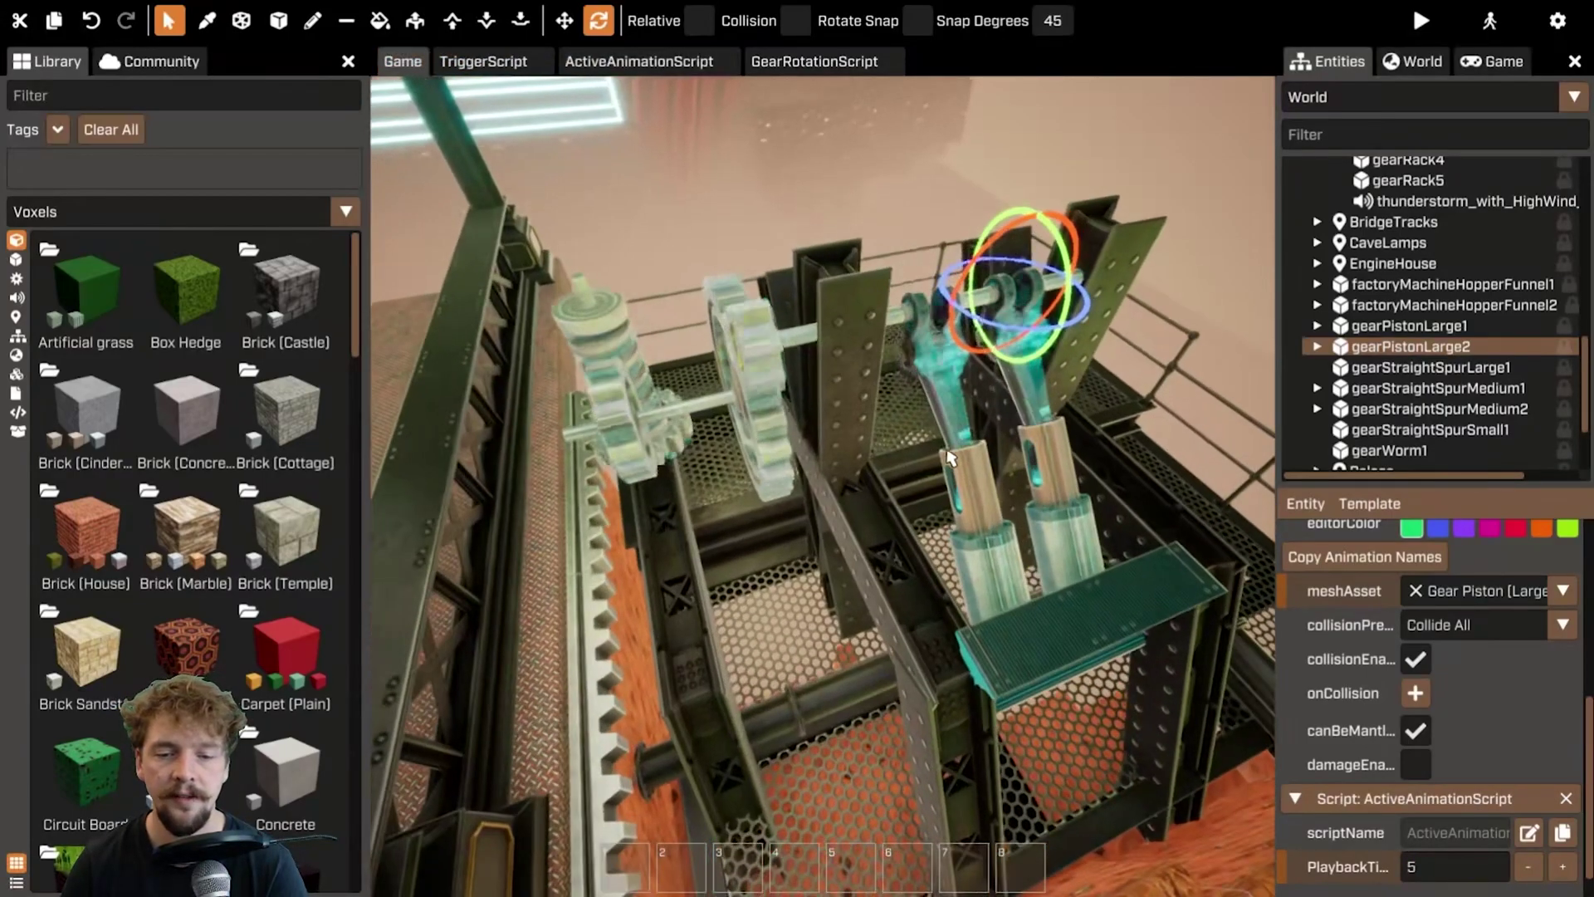
{"action": "left_click", "coordinate": [1409, 326]}
{"action": "left_click", "coordinate": [1416, 866]}
{"action": "type", "text": "5"}
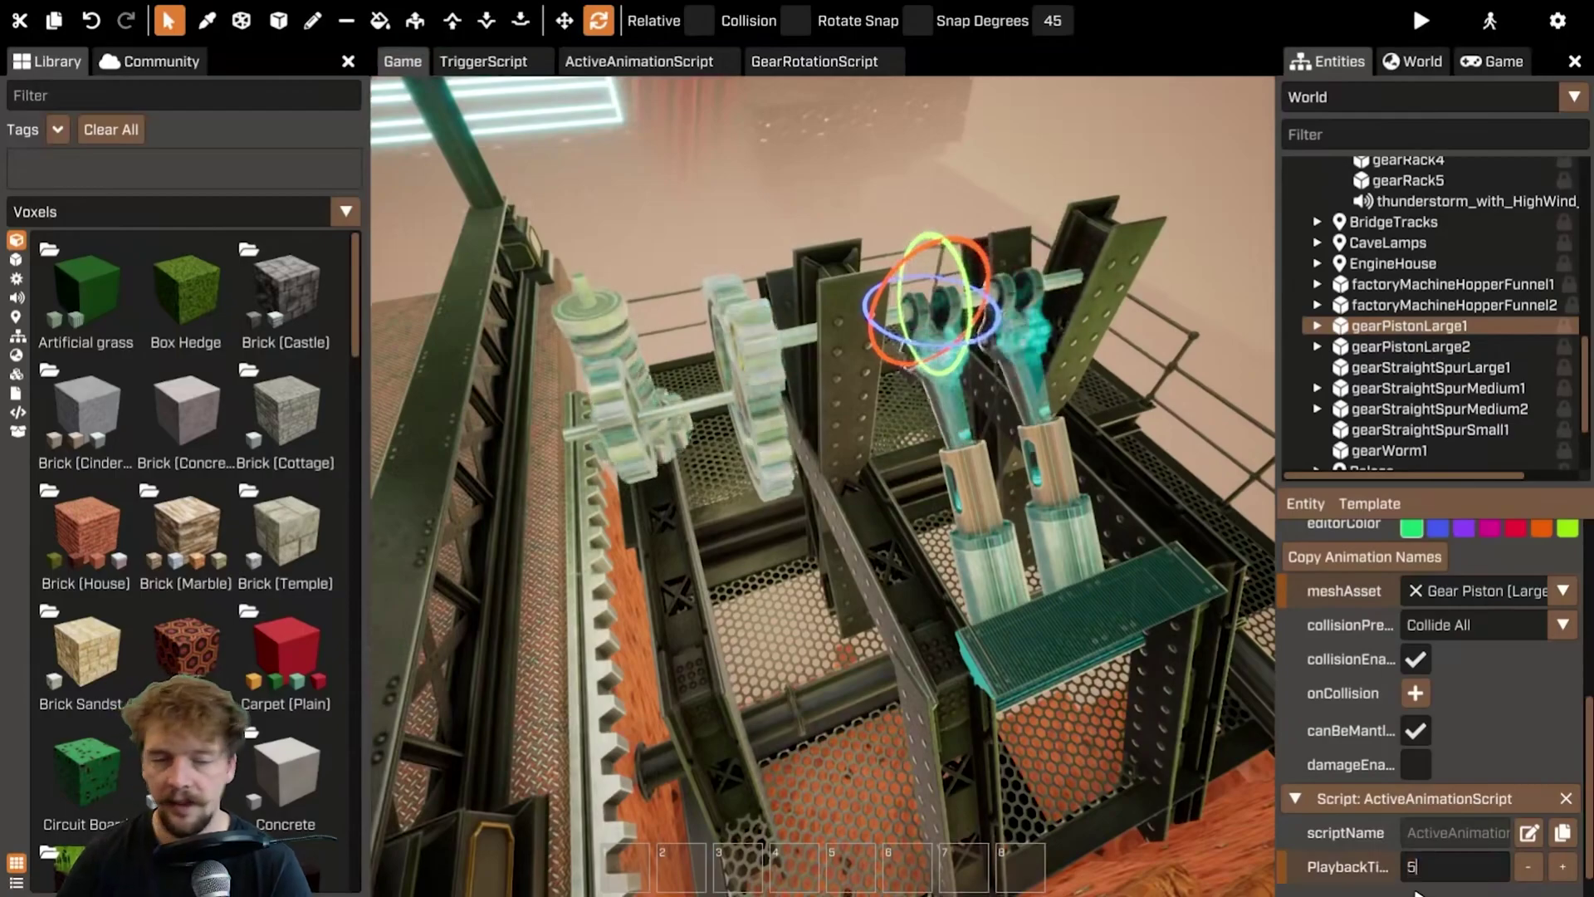
- Set the GearRotationScript Duration of gearStraightSpurSmall1, the small gear on the piston shaft, to 5
{"action": "right_click_drag", "start_coordinate": [655, 758], "coordinate": [794, 407]}
{"action": "left_click", "coordinate": [705, 348]}
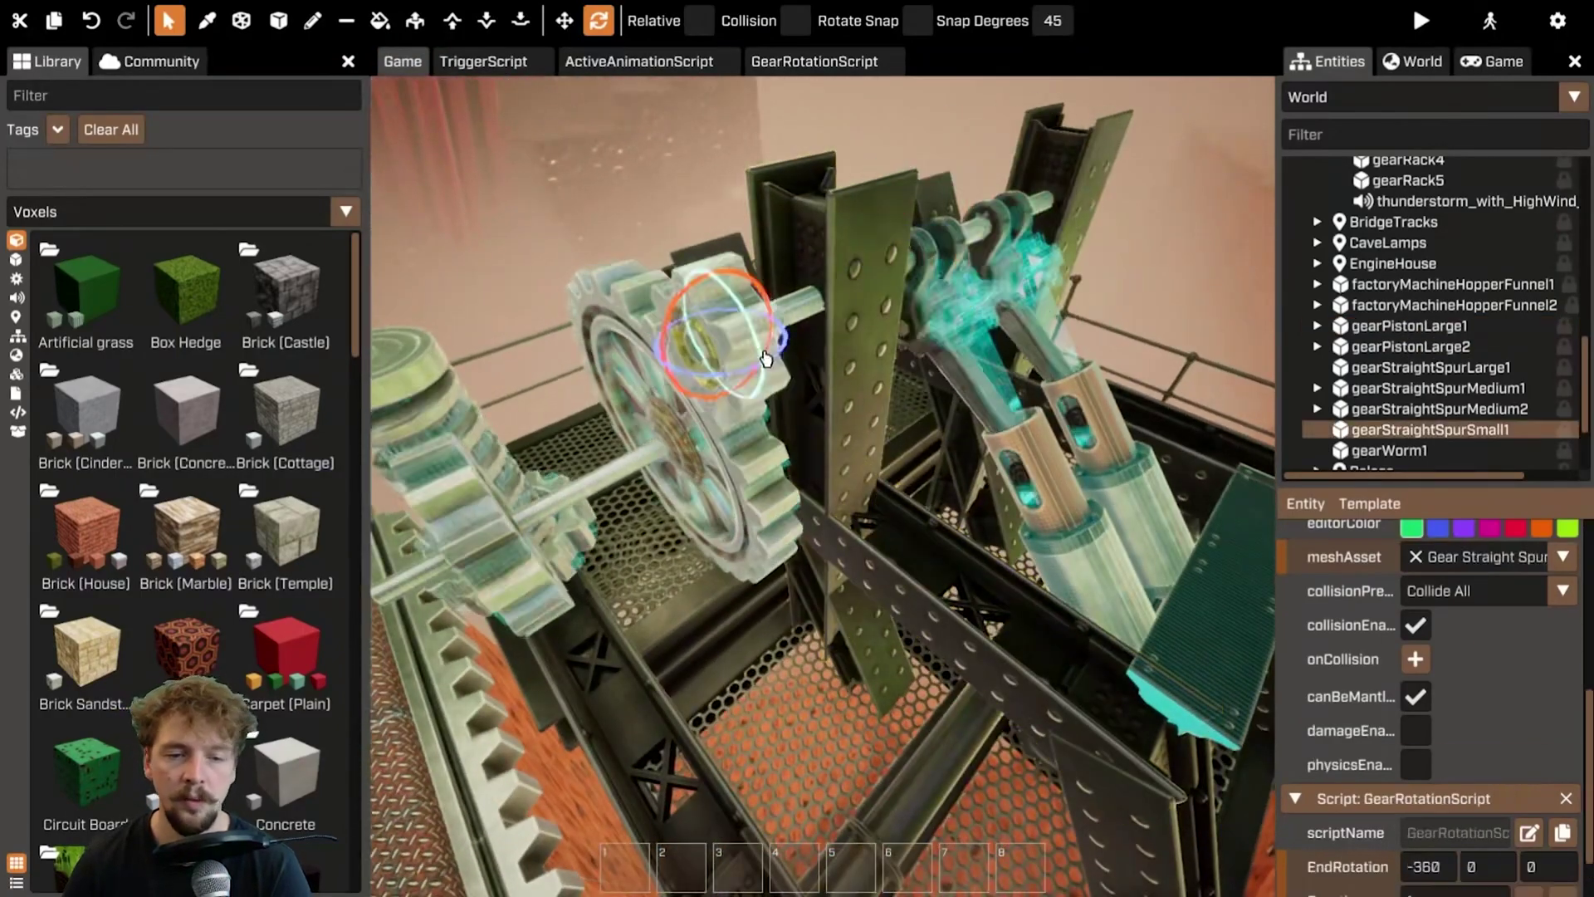
{"action": "scroll", "coordinate": [1494, 705], "scroll_direction": "down", "scroll_amount": 2}
{"action": "left_click", "coordinate": [1463, 830]}
{"action": "type", "text": "5"}
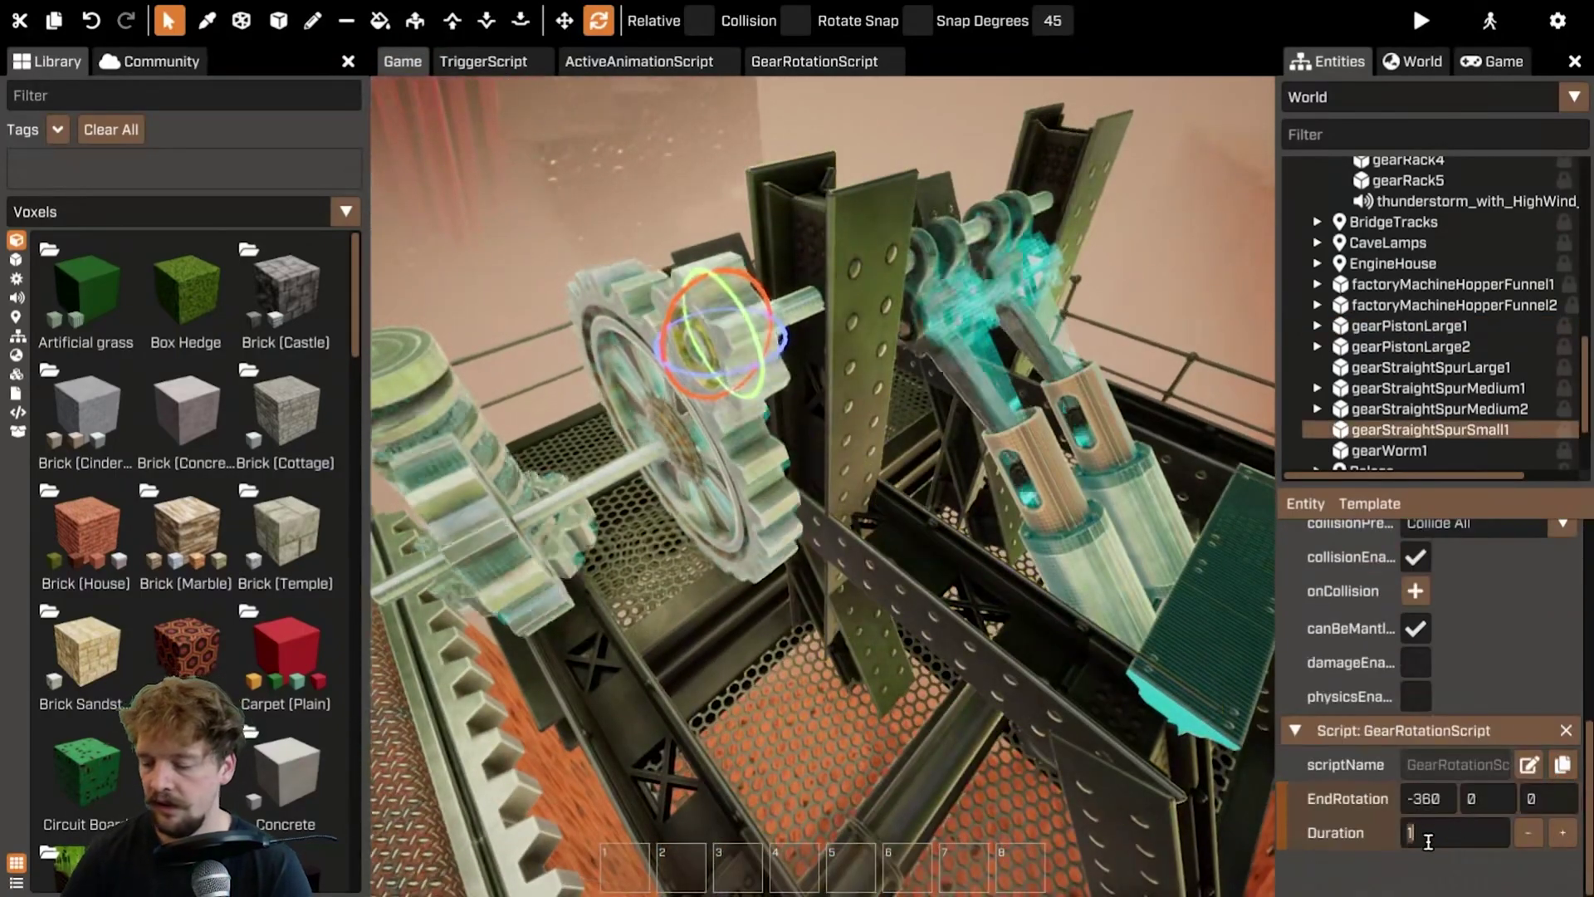
- Check gearStraightSpurLarge1's rotation script values, then set gearStraightSpurMedium2's Duration to 20
{"action": "right_click_drag", "start_coordinate": [914, 664], "coordinate": [658, 662]}
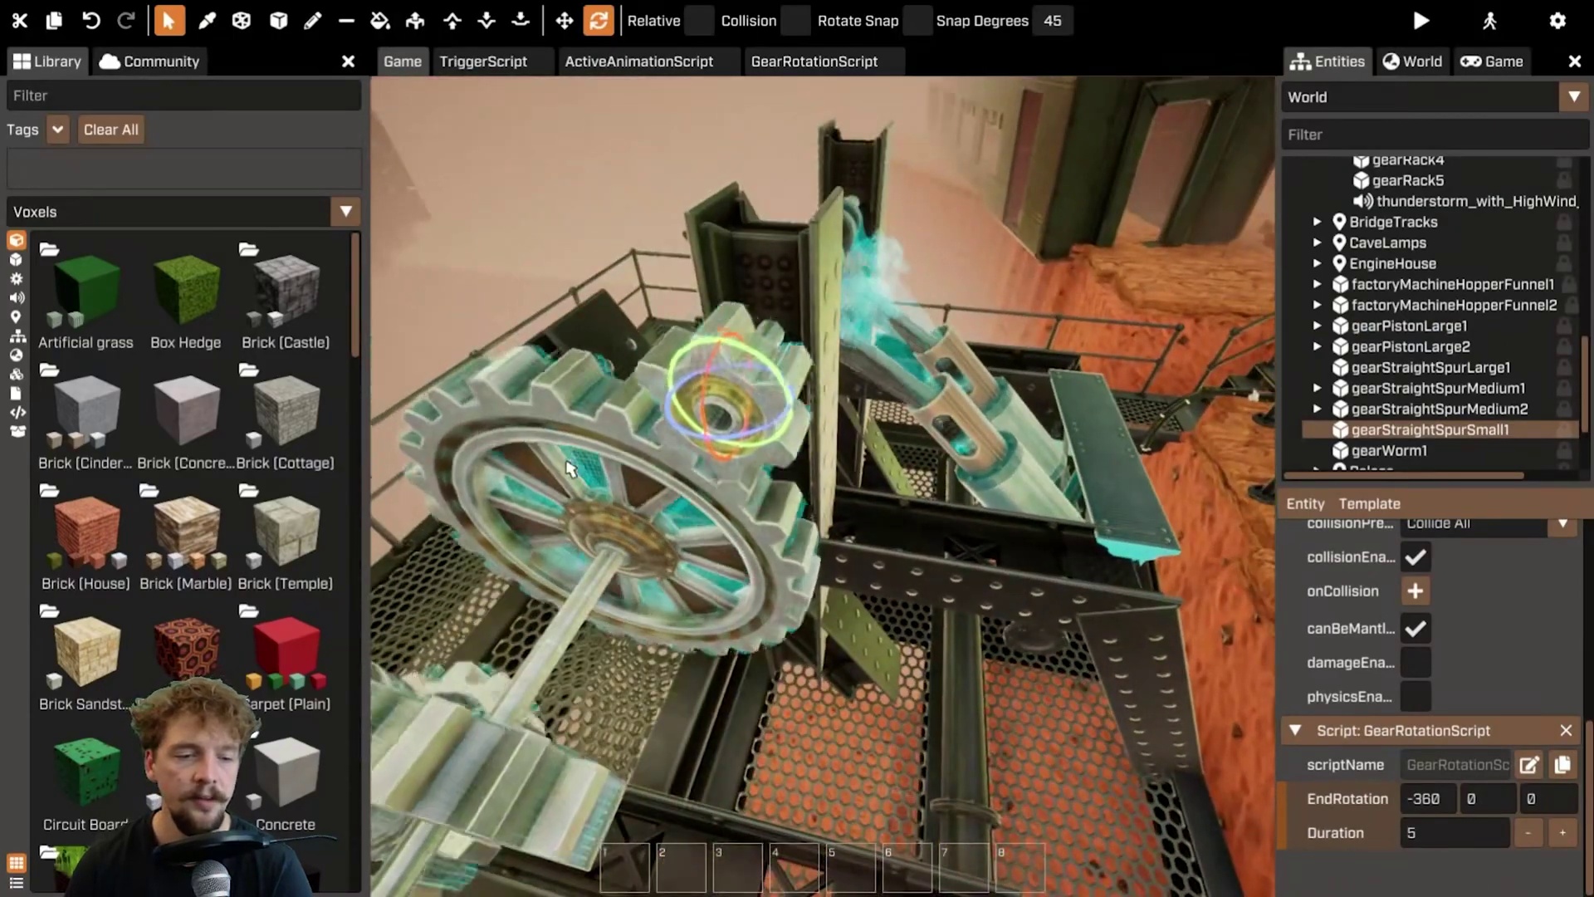
{"action": "left_click", "coordinate": [548, 481]}
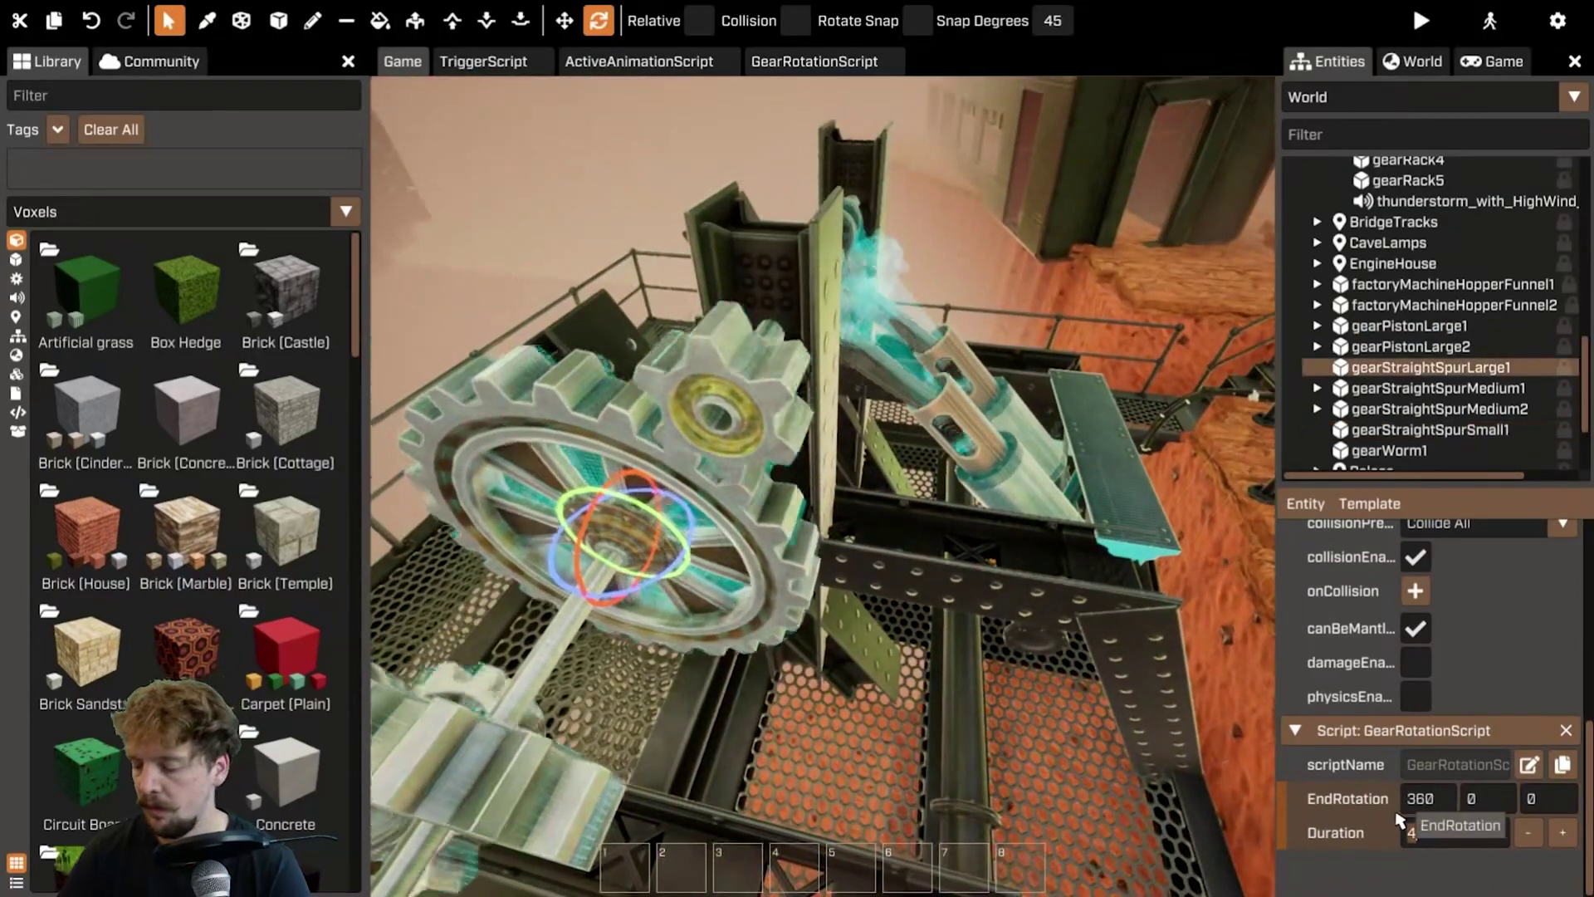
{"action": "right_click_drag", "start_coordinate": [1113, 598], "coordinate": [1021, 544]}
{"action": "left_click", "coordinate": [911, 531]}
{"action": "left_click", "coordinate": [1447, 831]}
{"action": "type", "text": "20"}
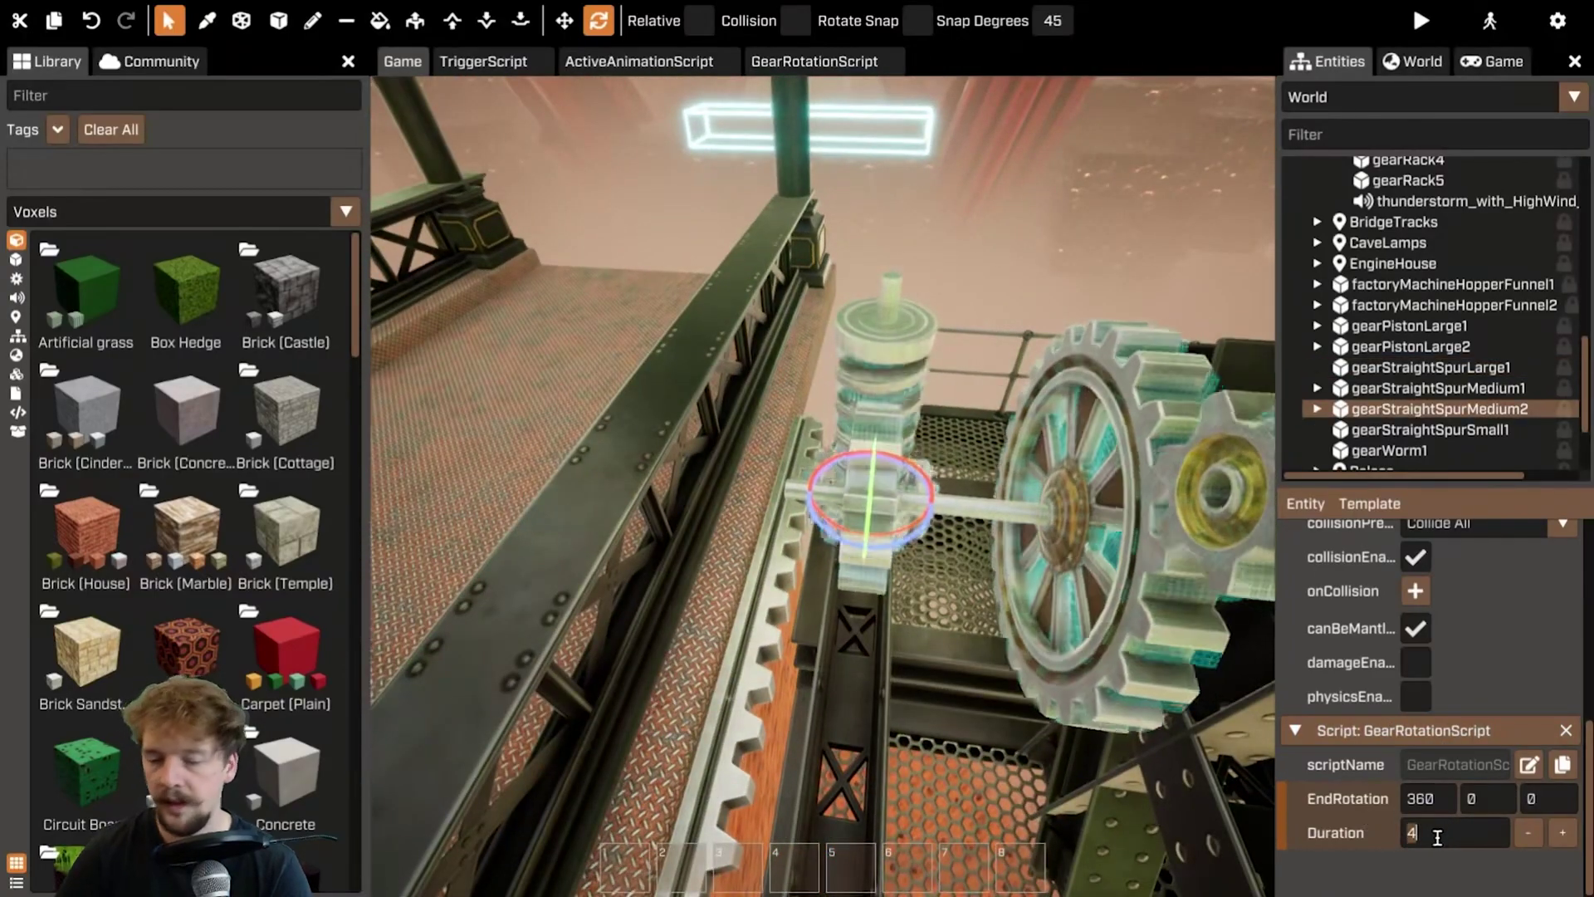
- Set the GearRotationScript Duration to 6.6666598 on gearWorm1 and to 6.666666 on gearStraightSpurMedium1
{"action": "left_click", "coordinate": [903, 361]}
{"action": "right_click_drag", "start_coordinate": [902, 361], "coordinate": [1028, 533]}
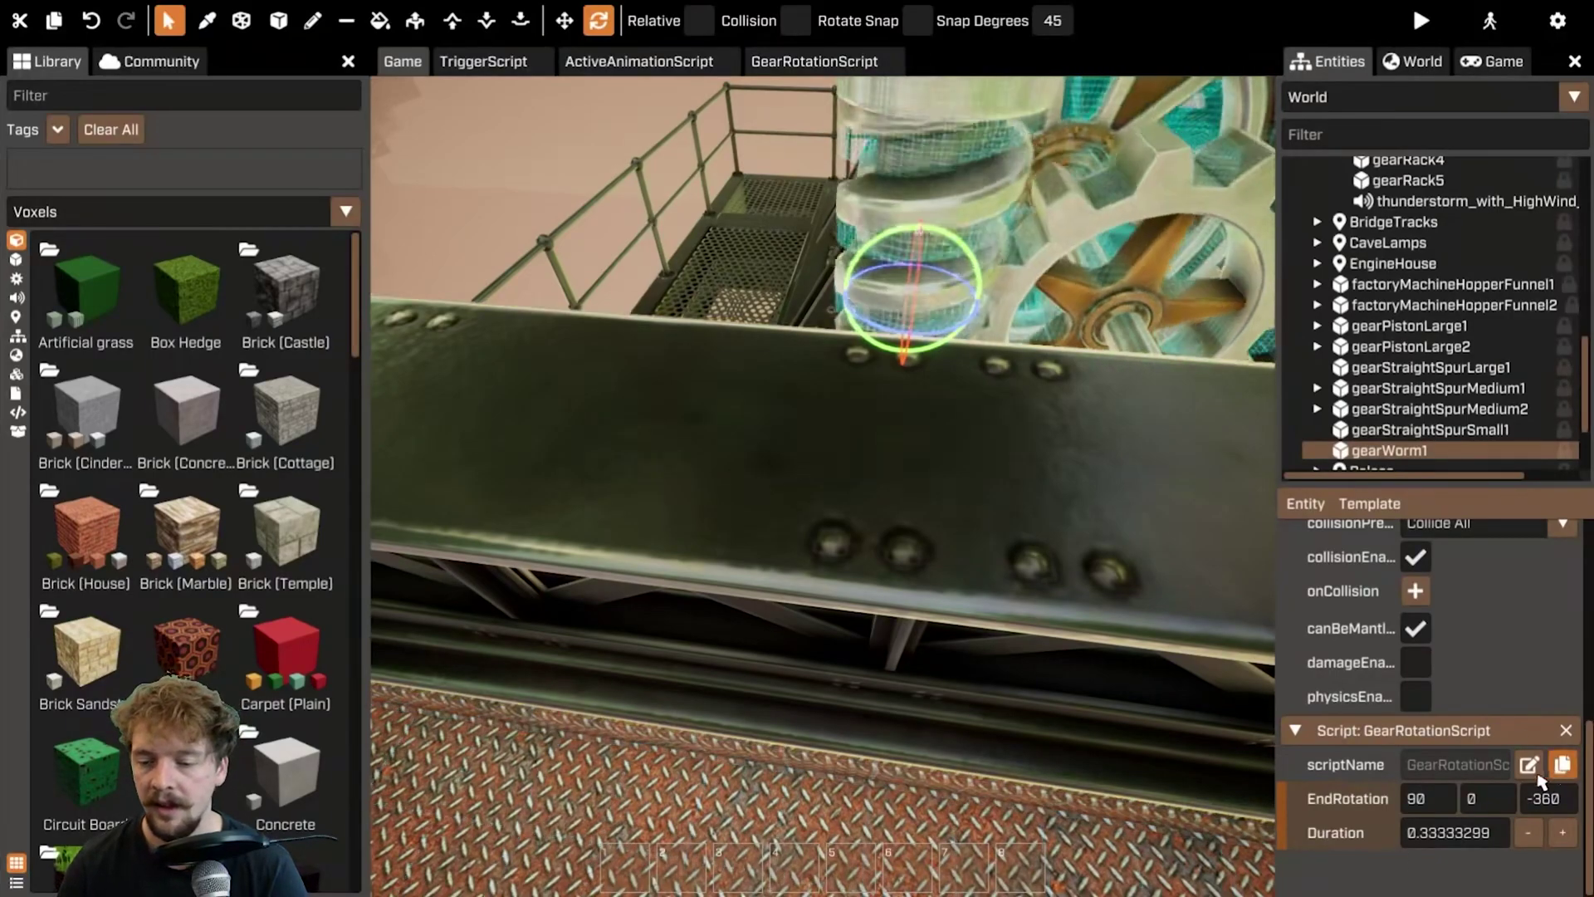
{"action": "left_click", "coordinate": [1492, 834]}
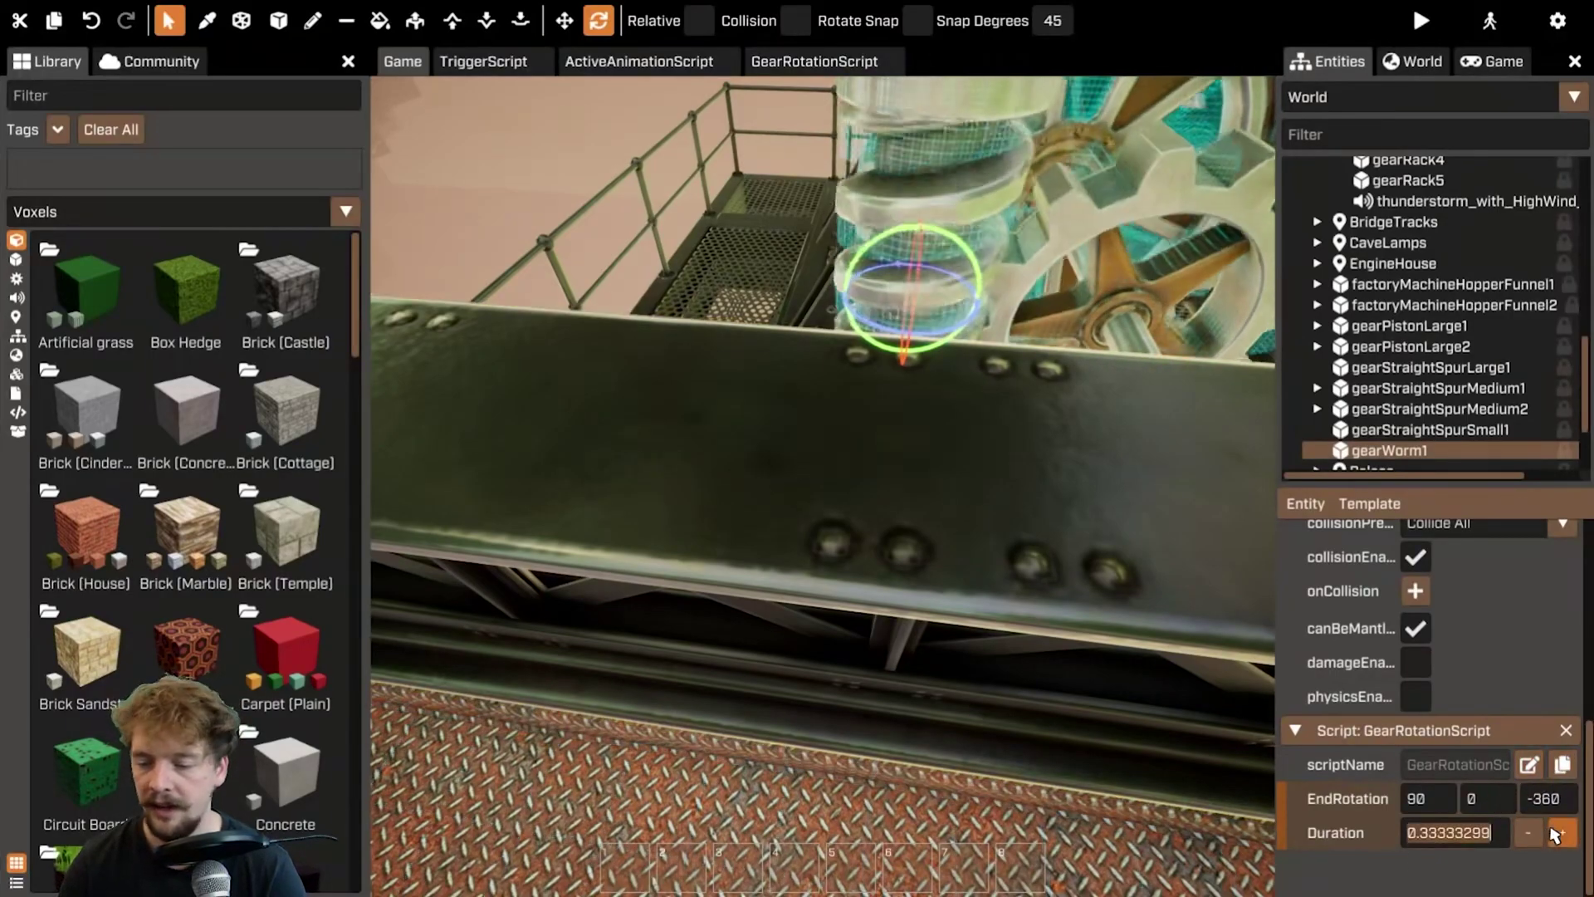
{"action": "type", "text": "6.5999999"}
{"action": "right_click_drag", "start_coordinate": [871, 506], "coordinate": [988, 543]}
{"action": "type", "text": "66666"}
{"action": "key", "text": "Return"}
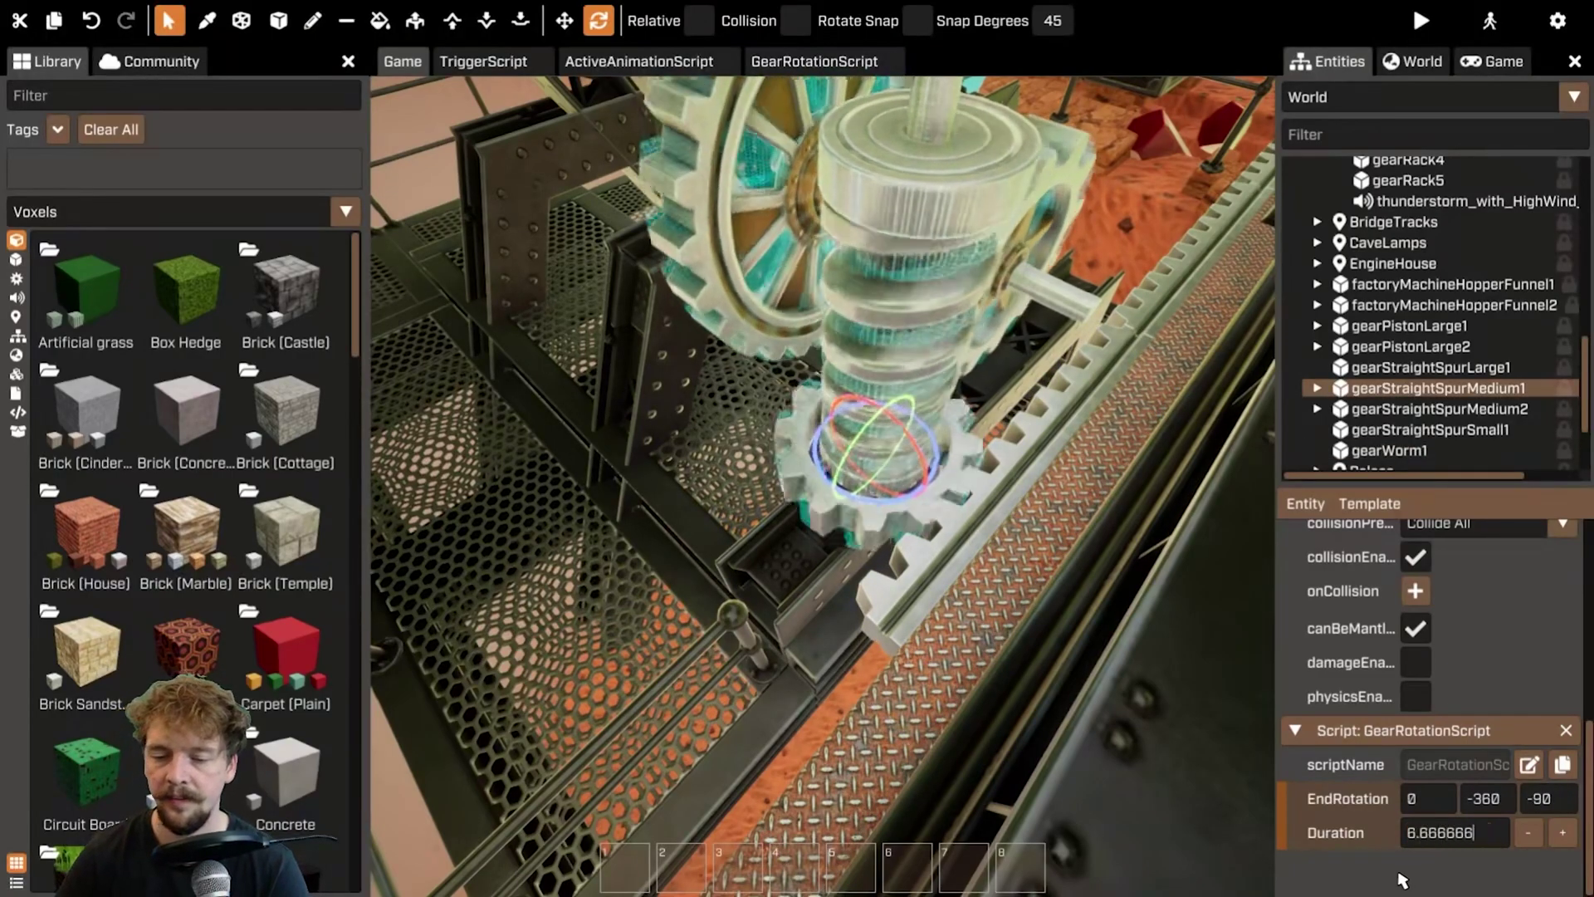
- Toggle simulate on gearStraightSpurMedium1 and gearWorm1 to run their rotations with the new durations
{"action": "scroll", "coordinate": [1453, 743], "scroll_direction": "up", "scroll_amount": 10}
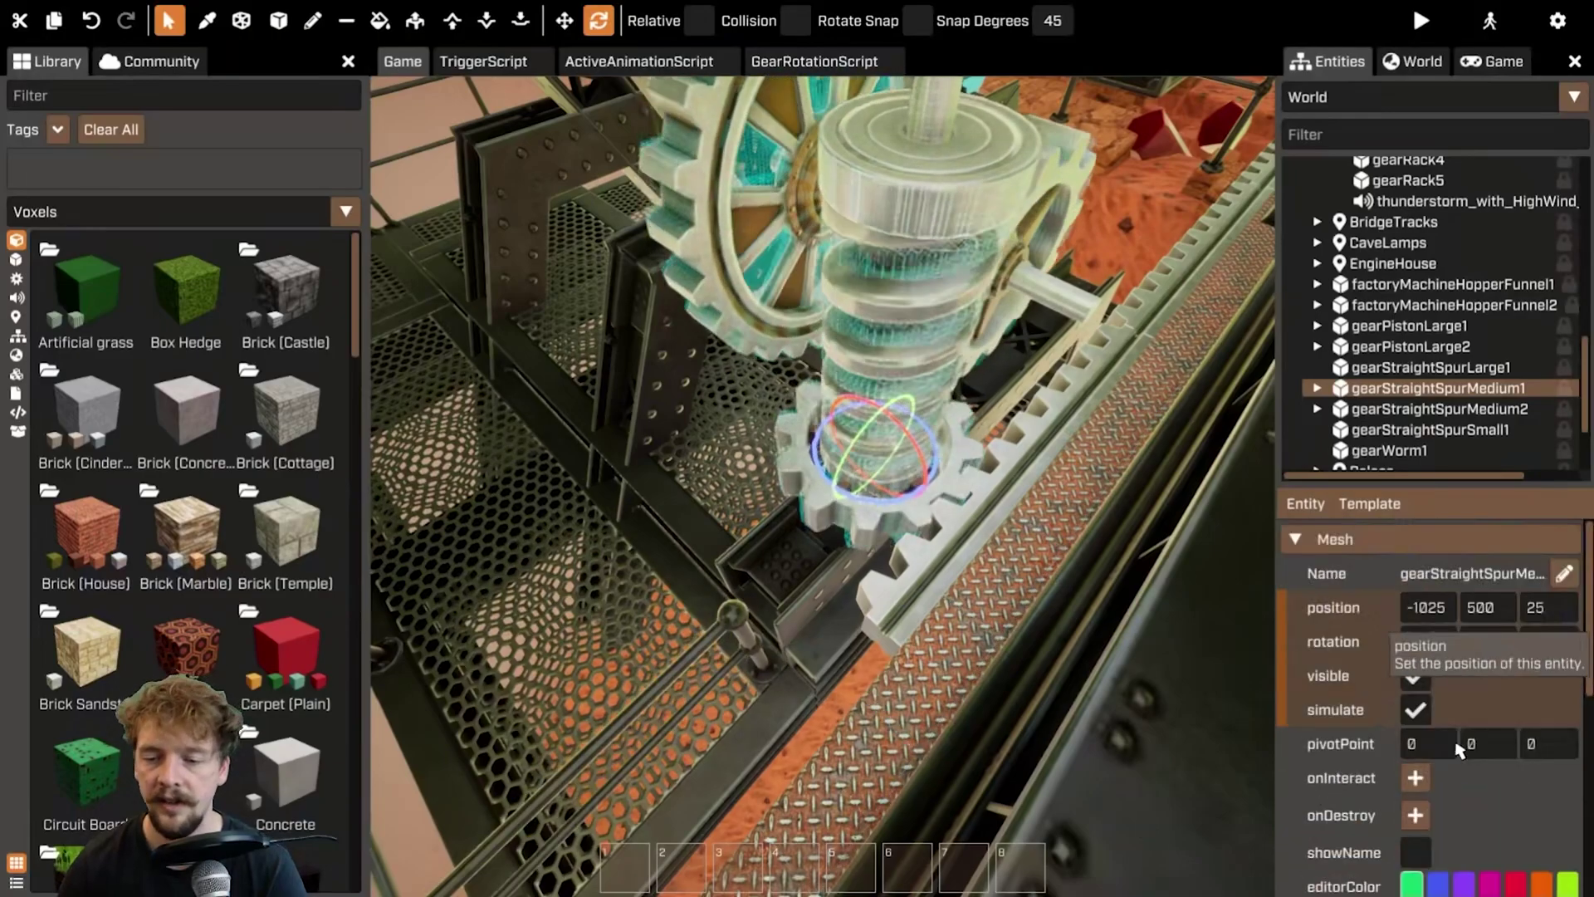
{"action": "left_click", "coordinate": [1416, 711]}
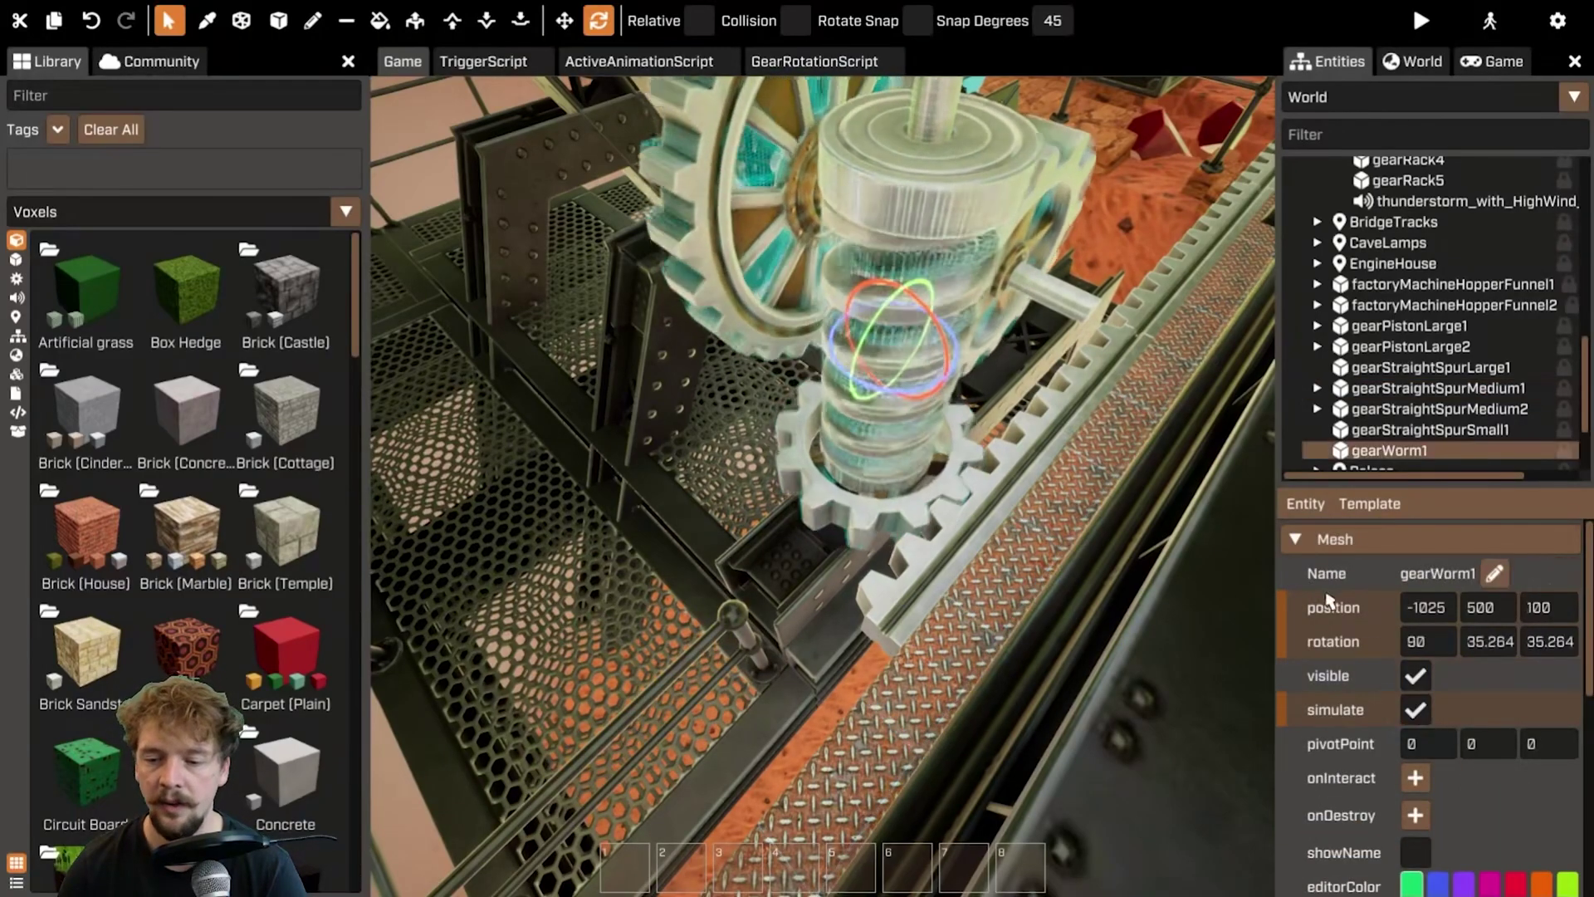
{"action": "left_click", "coordinate": [1416, 709]}
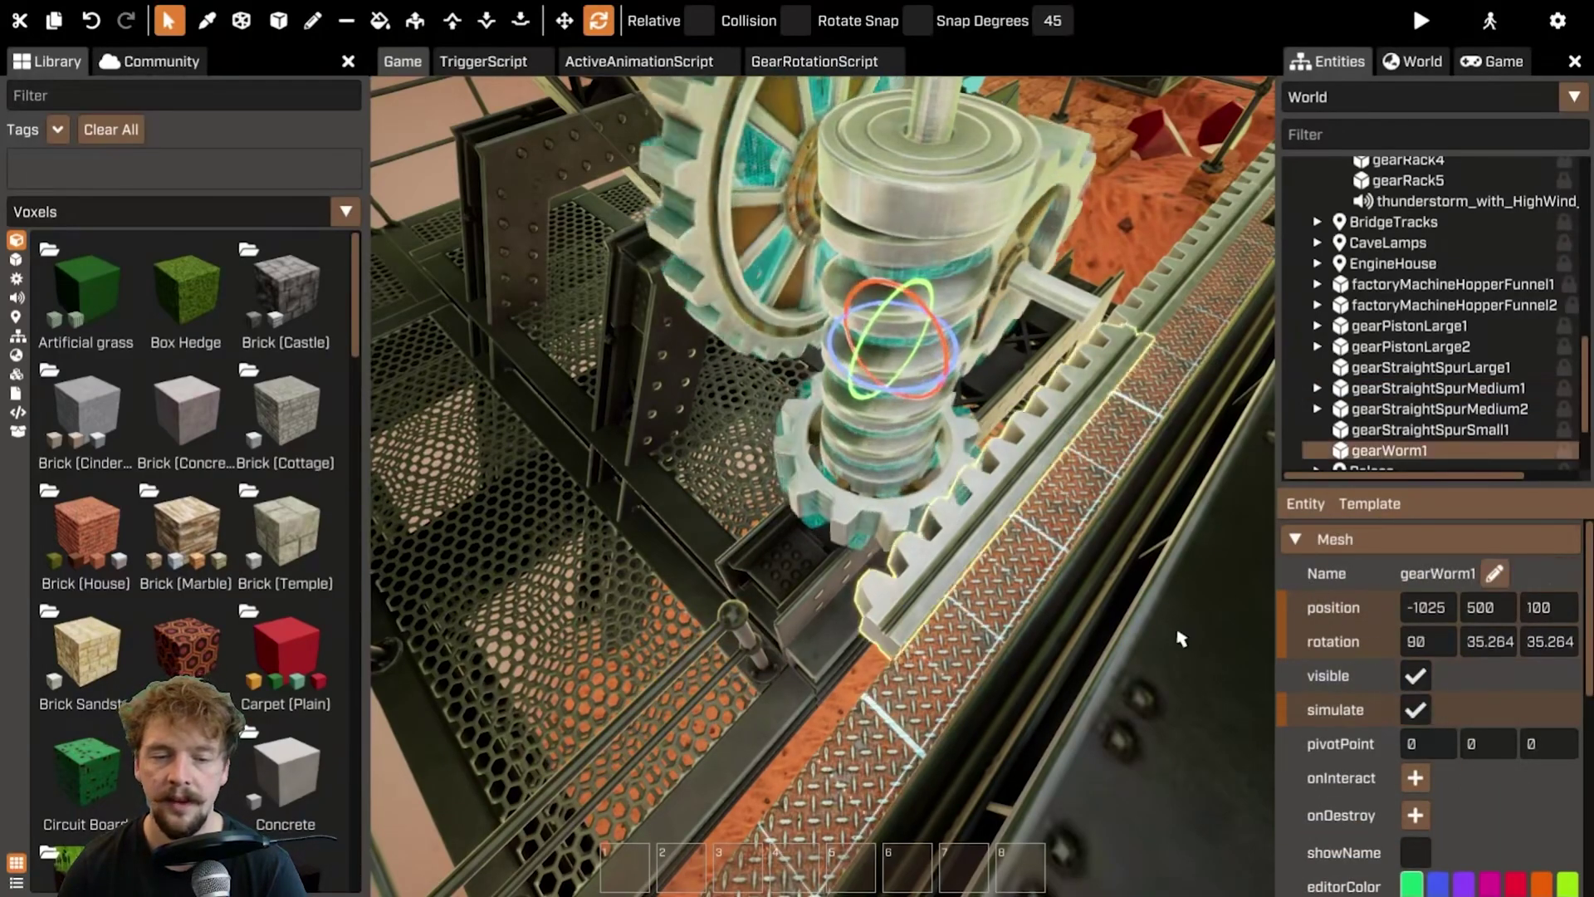
- Review gearWorm1's EndRotation, then set gearStraightSpurMedium1's EndRotation to 0, 360, -90 with simulate enabled
{"action": "scroll", "coordinate": [1554, 741], "scroll_direction": "down", "scroll_amount": 10}
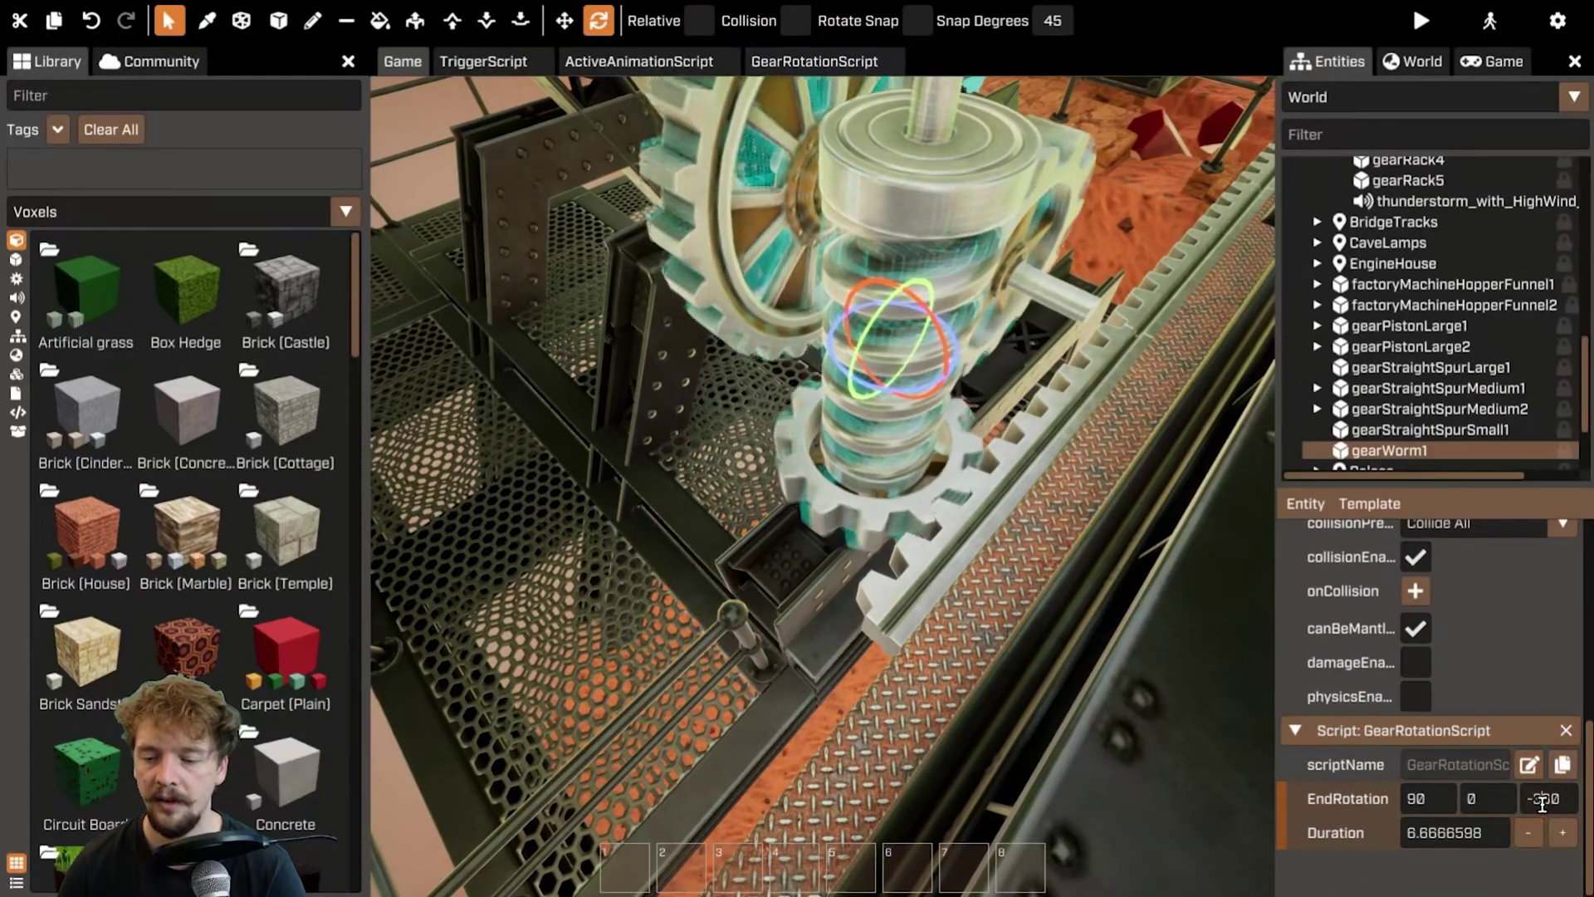
{"action": "scroll", "coordinate": [1486, 797], "scroll_direction": "up", "scroll_amount": 10}
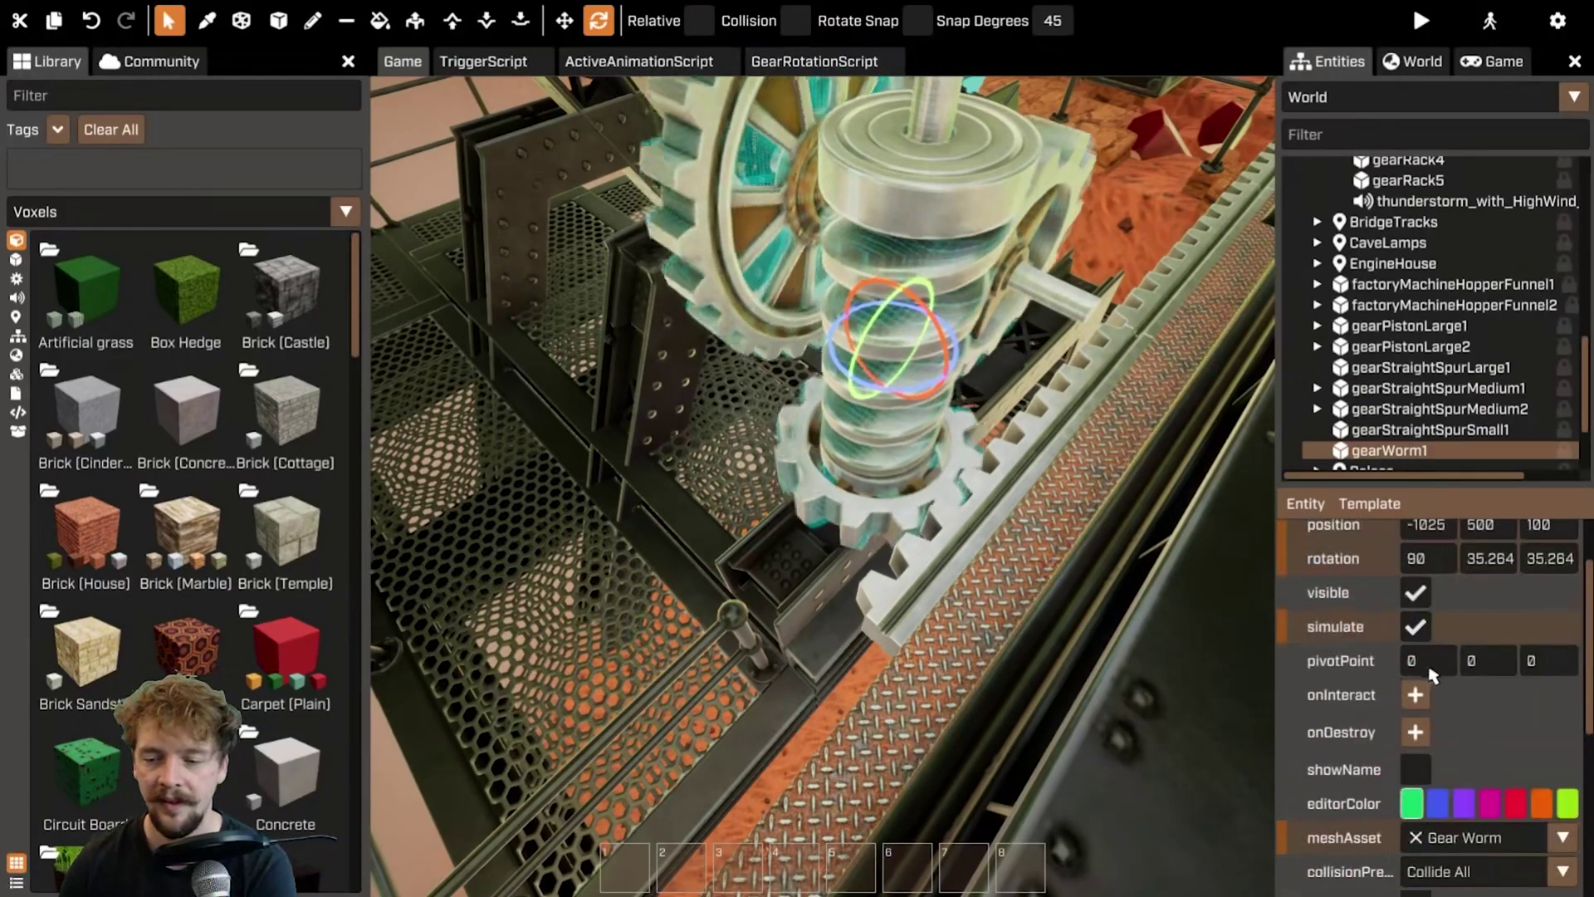
{"action": "scroll", "coordinate": [1549, 840], "scroll_direction": "down", "scroll_amount": 10}
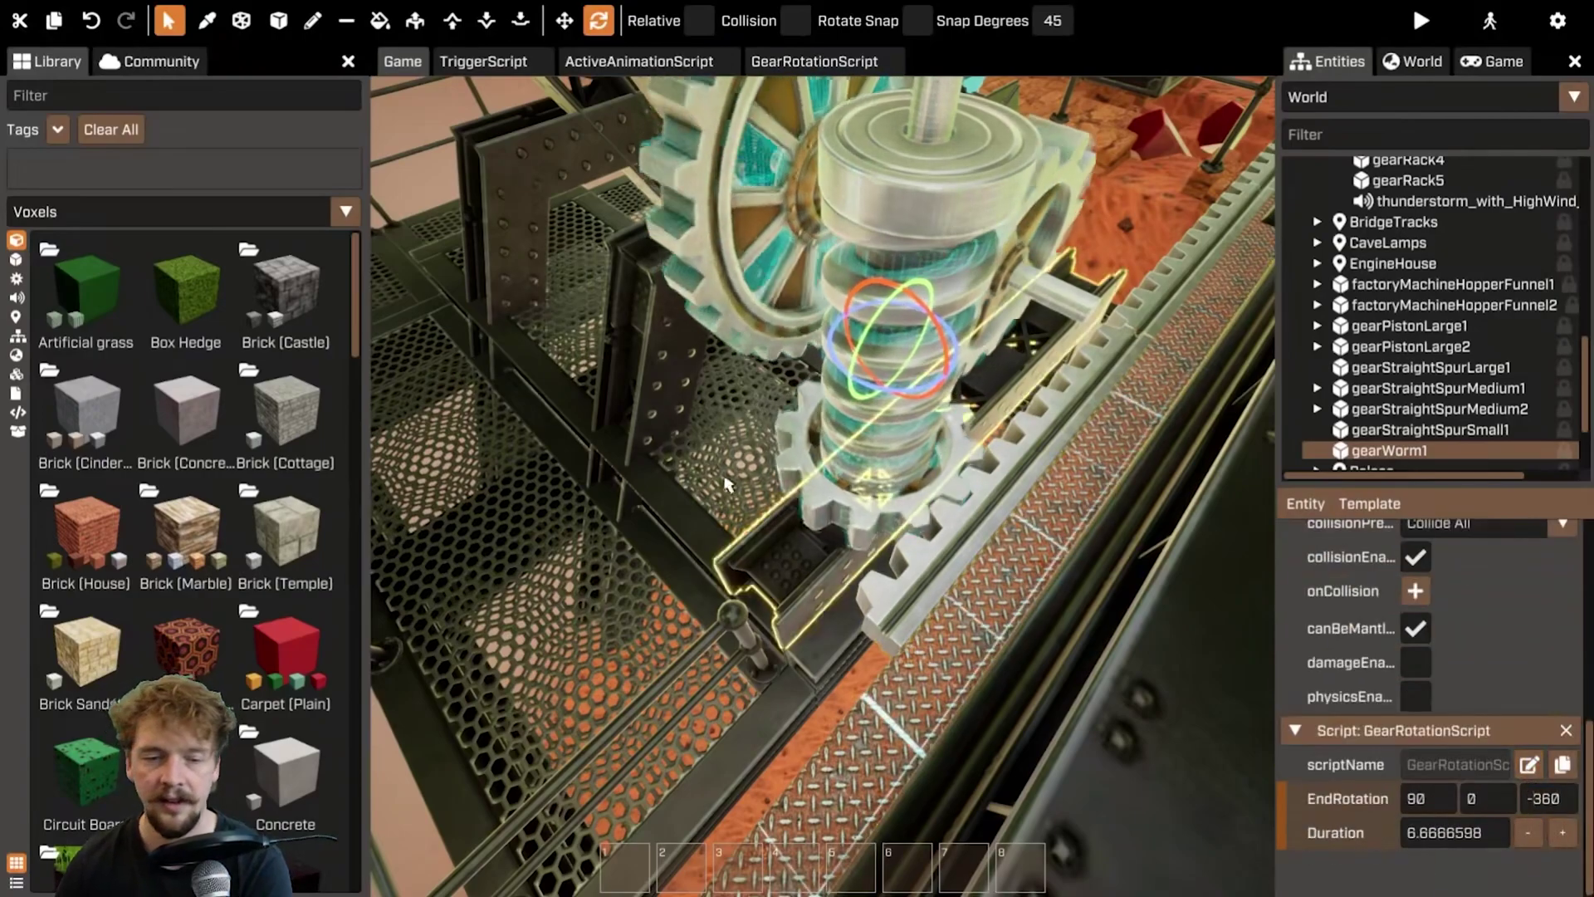
{"action": "left_click", "coordinate": [1145, 585]}
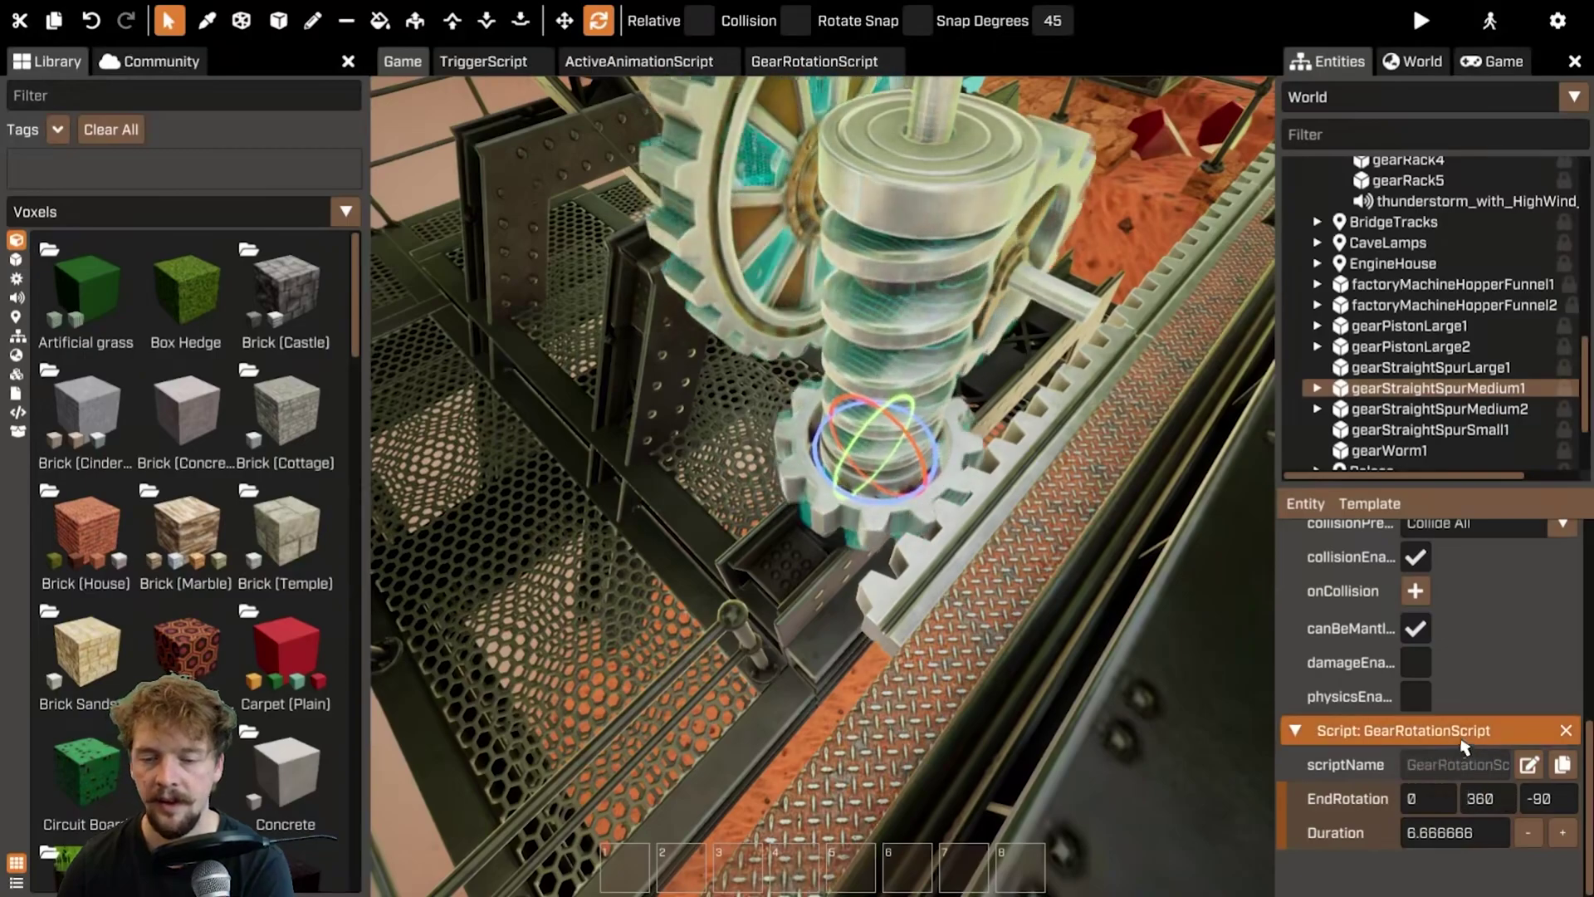
{"action": "scroll", "coordinate": [1458, 749], "scroll_direction": "up", "scroll_amount": 5}
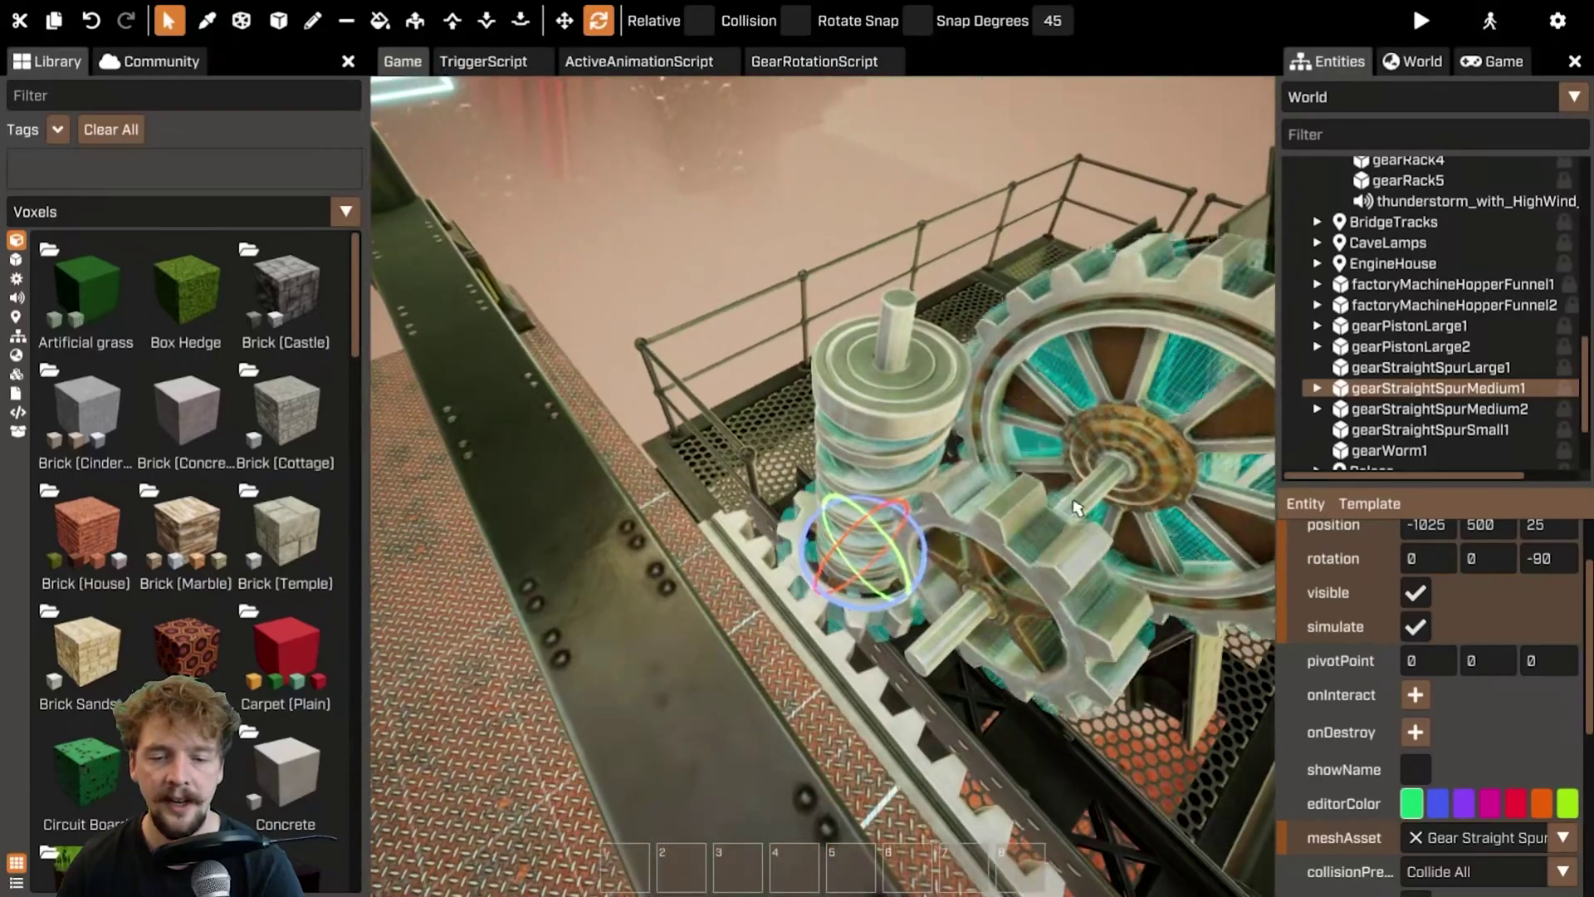
- Compare the EndRotation and Duration of gearStraightSpurMedium2 and gearWorm1 while examining how their teeth mesh up close
{"action": "left_click", "coordinate": [1108, 698]}
{"action": "scroll", "coordinate": [1417, 719], "scroll_direction": "down", "scroll_amount": 5}
{"action": "scroll", "coordinate": [1417, 719], "scroll_direction": "up", "scroll_amount": 3}
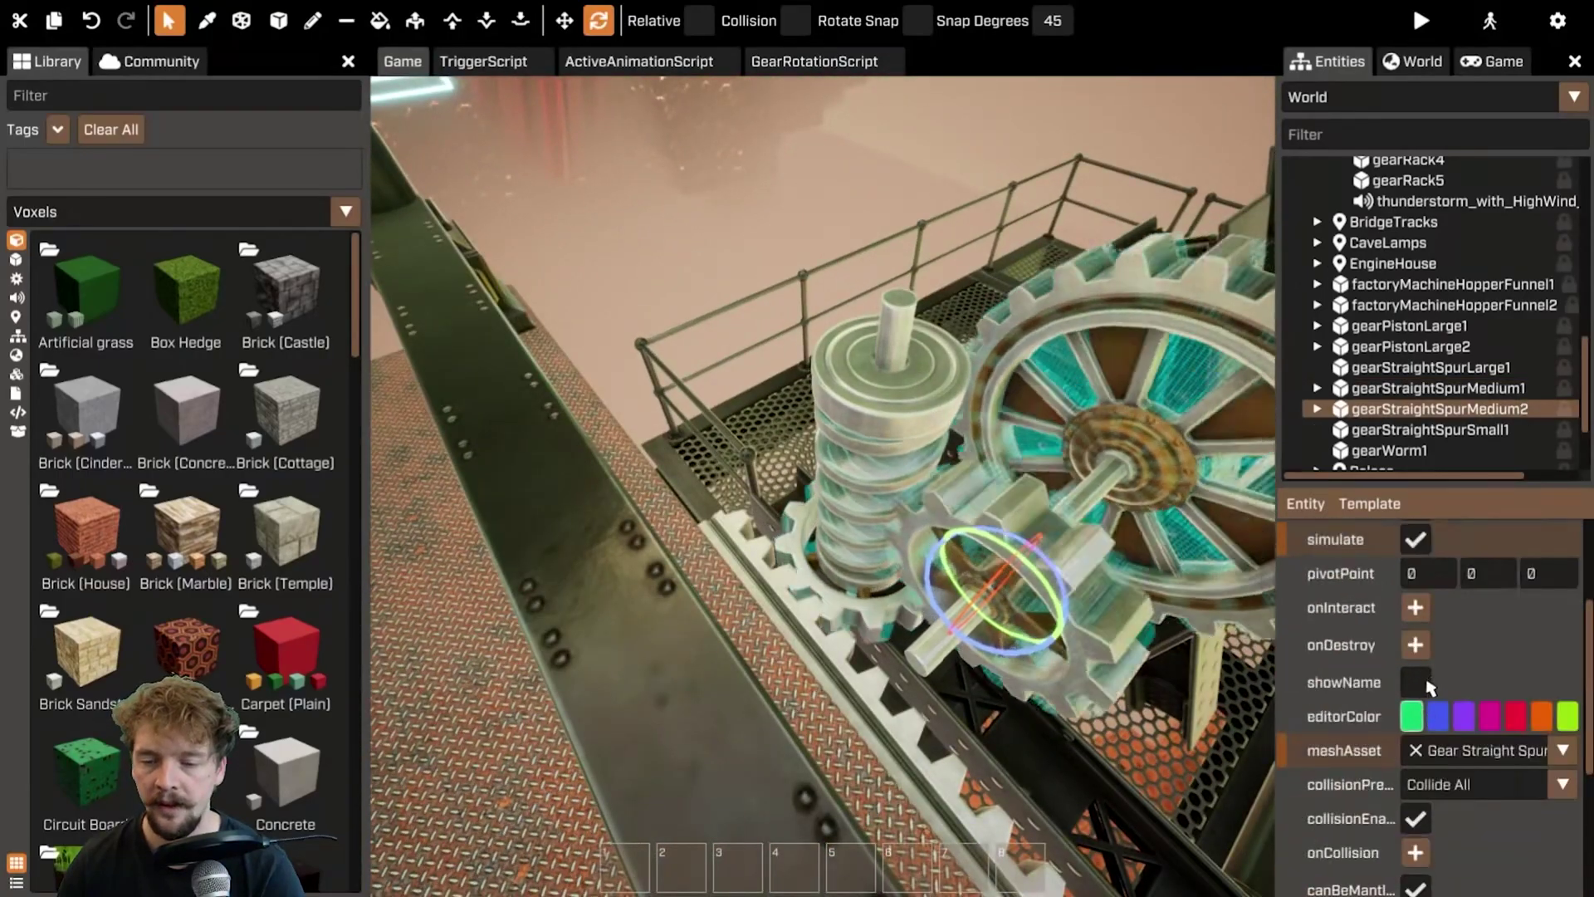
{"action": "scroll", "coordinate": [1428, 683], "scroll_direction": "up", "scroll_amount": 2}
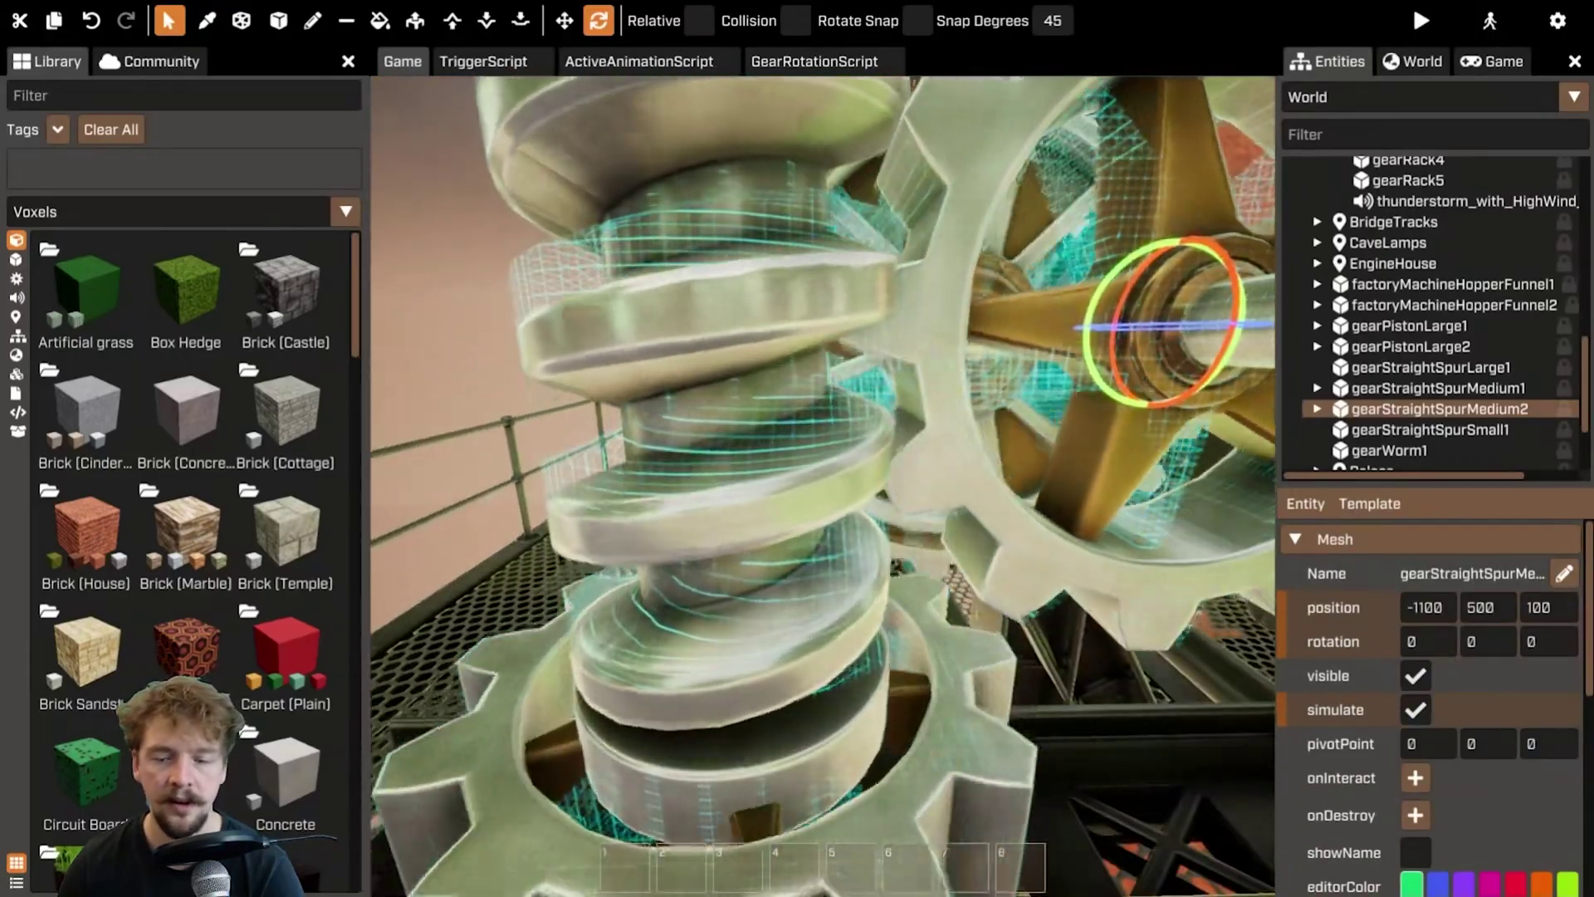
{"action": "scroll", "coordinate": [1323, 761], "scroll_direction": "down", "scroll_amount": 6}
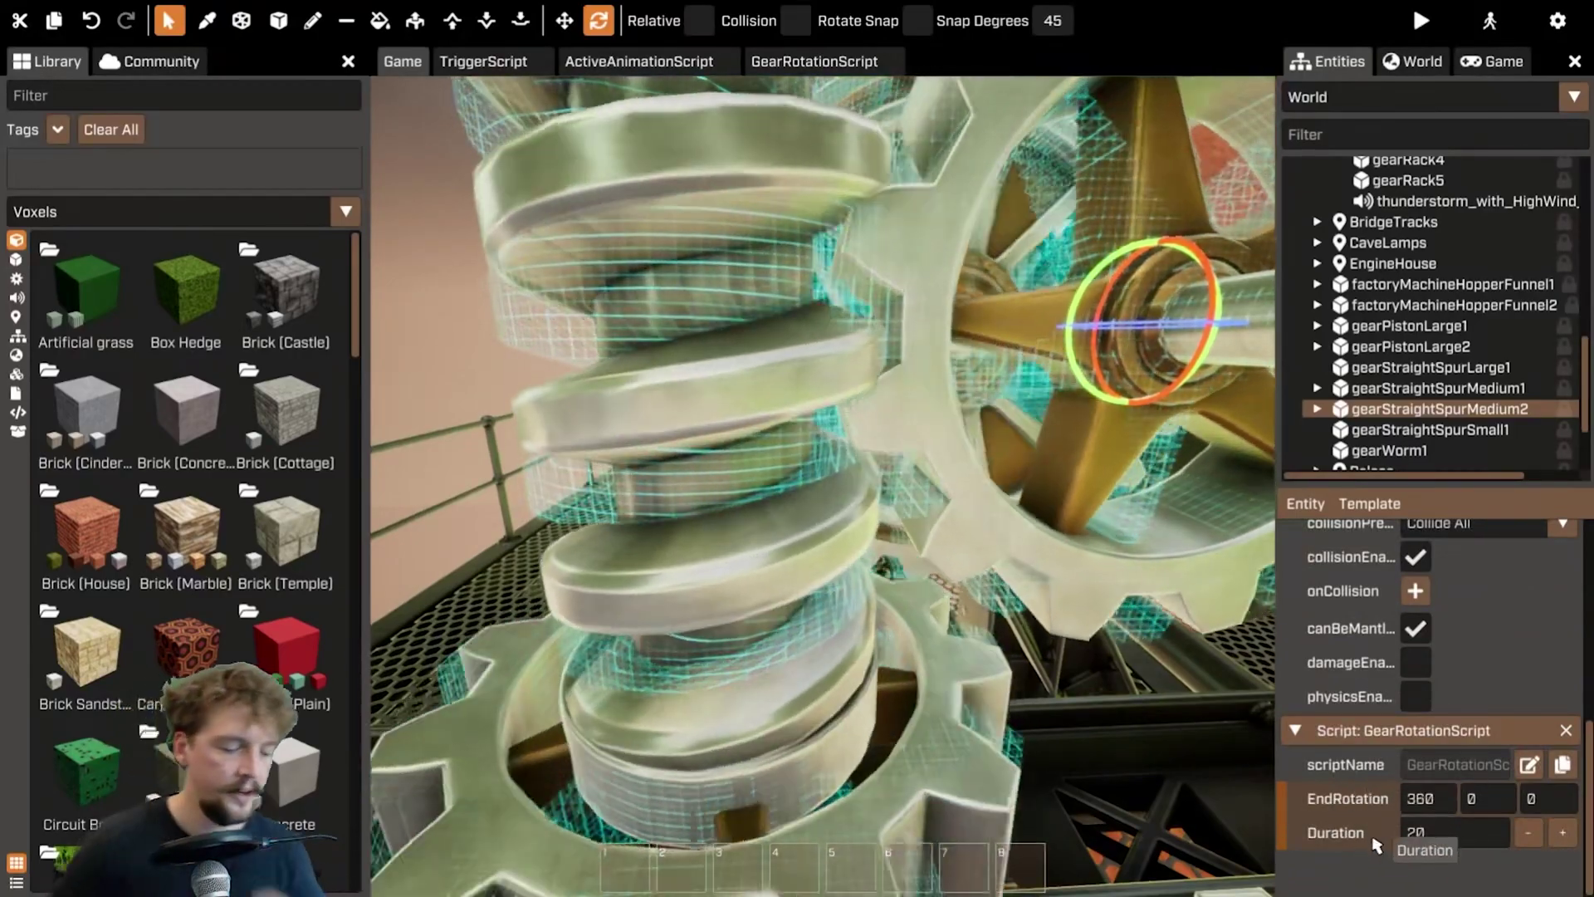
{"action": "left_click", "coordinate": [700, 407]}
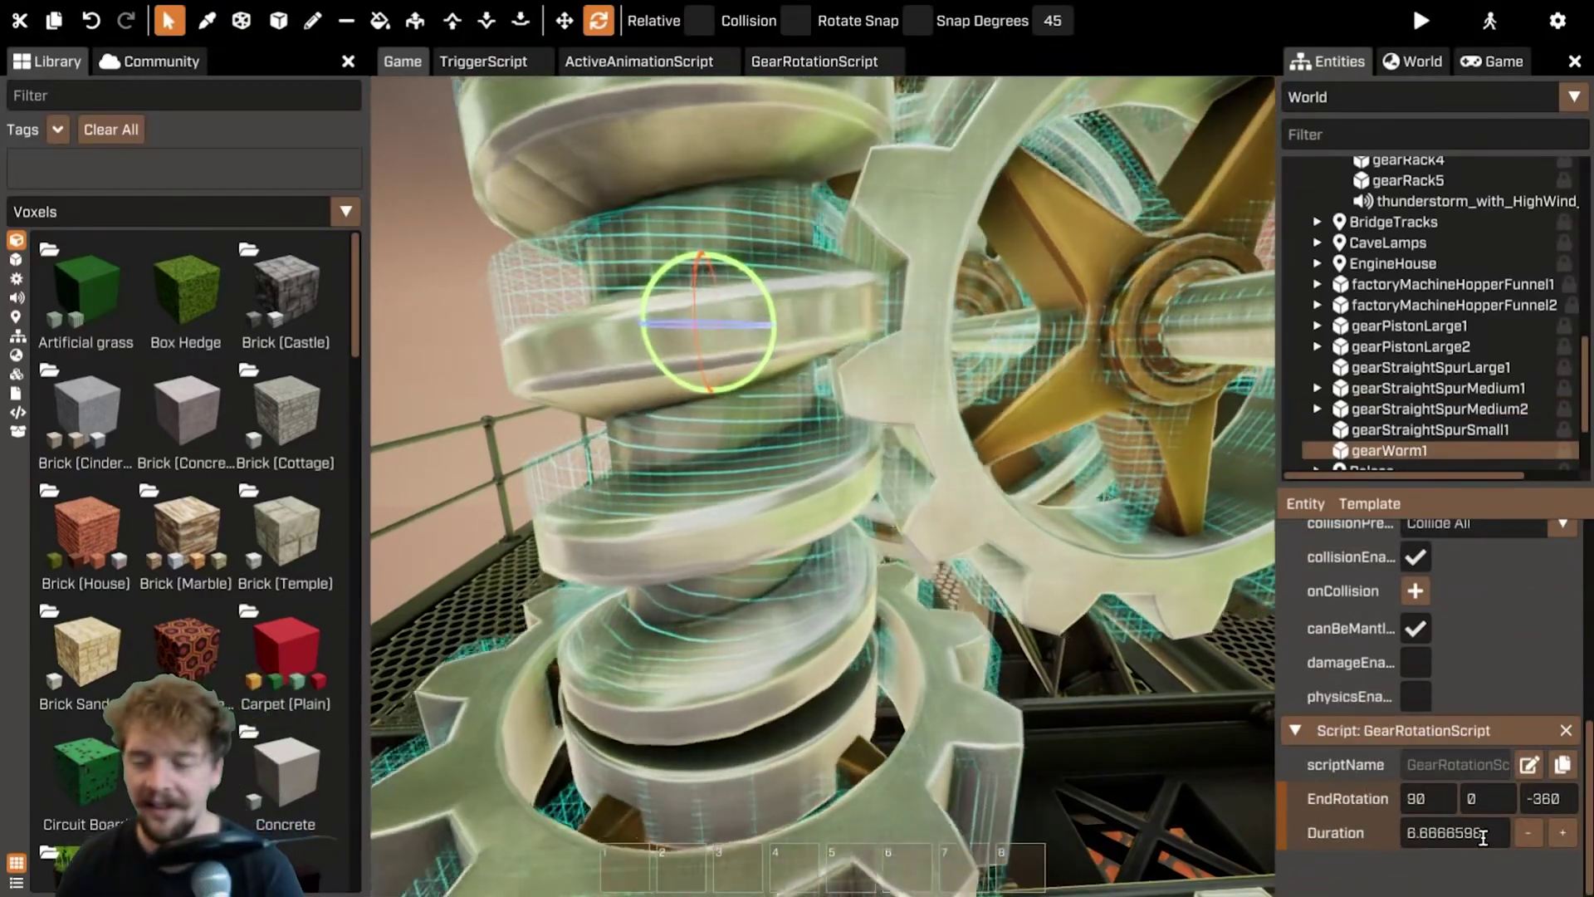
{"action": "left_click", "coordinate": [1027, 325]}
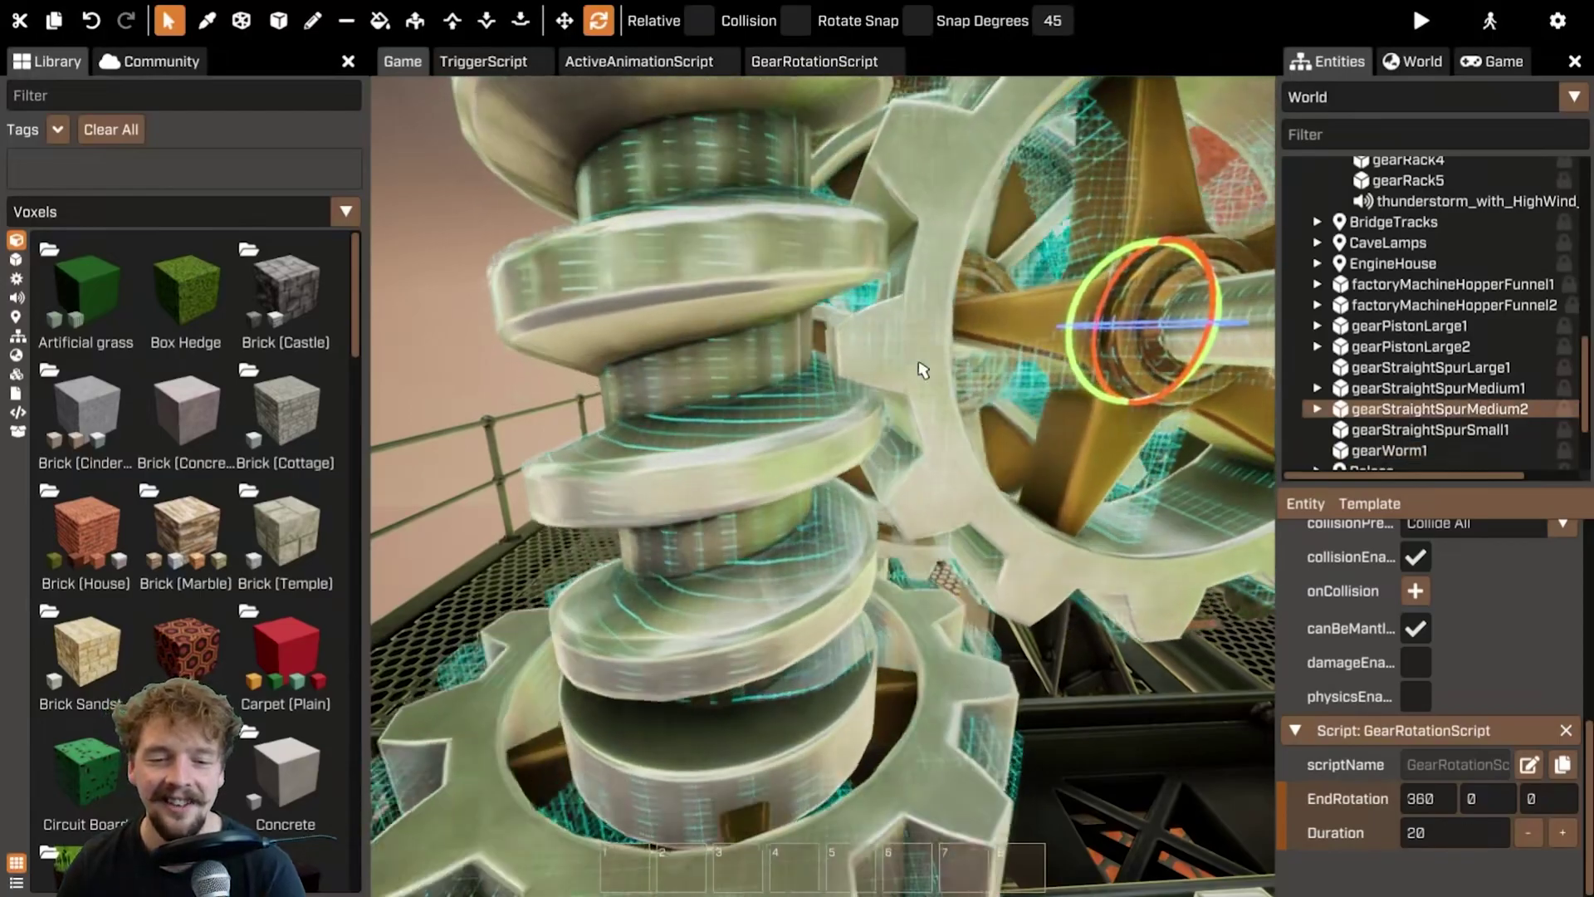
{"action": "left_click", "coordinate": [753, 517]}
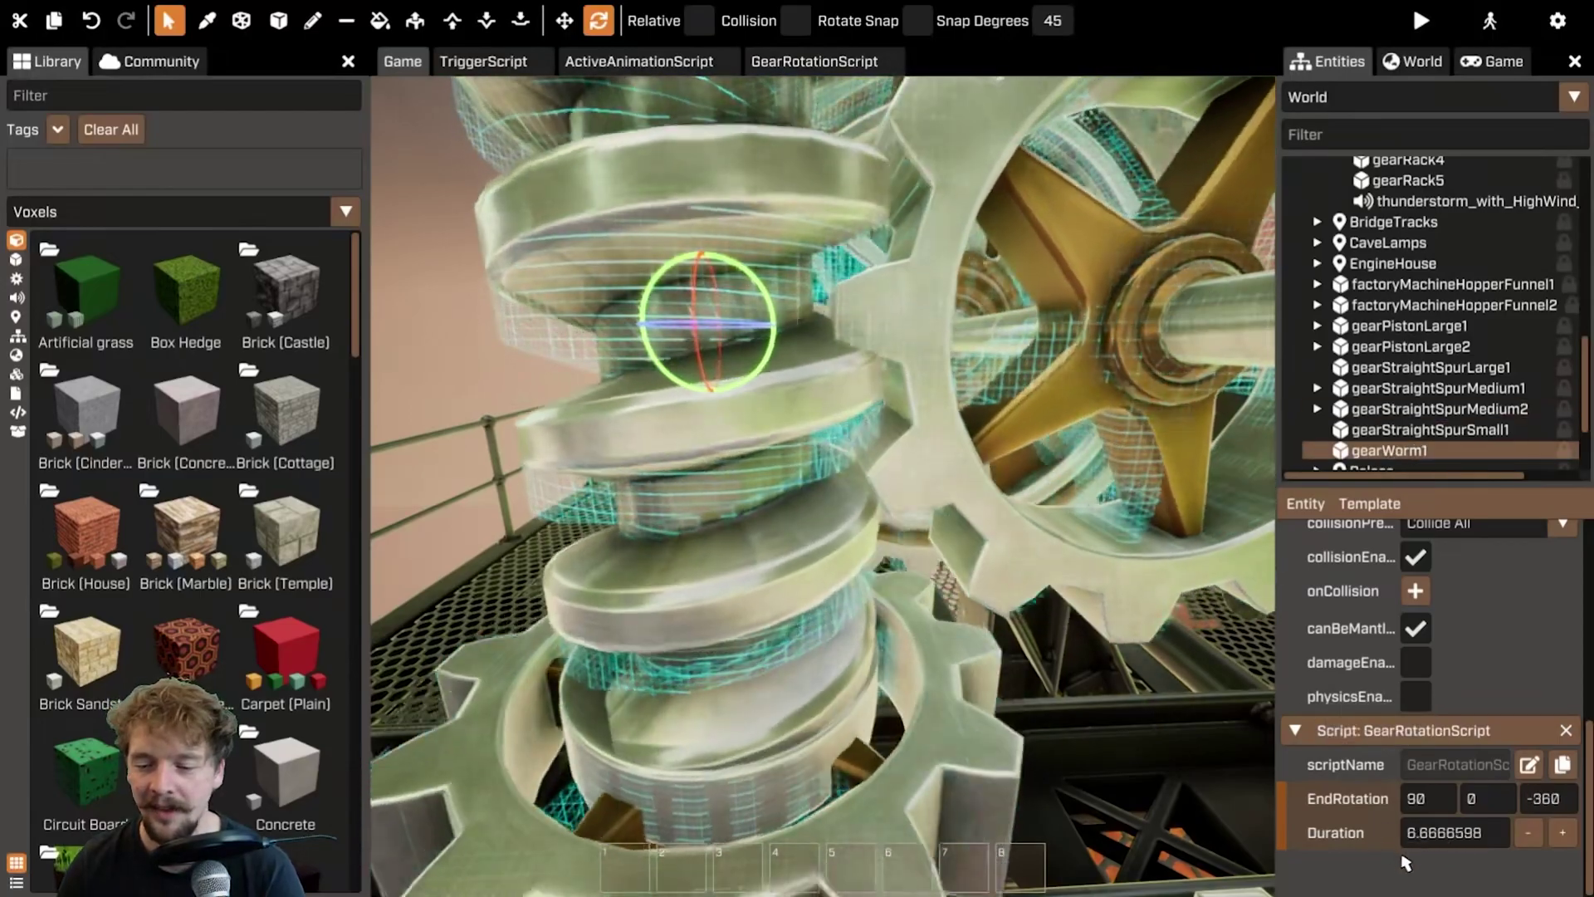
- Set the GearRotationScript Duration of gearStraightSpurMedium1 to 1.666666 after checking gearStraightSpurMedium2's Duration, and bring up its simulate setting
{"action": "left_click", "coordinate": [938, 418]}
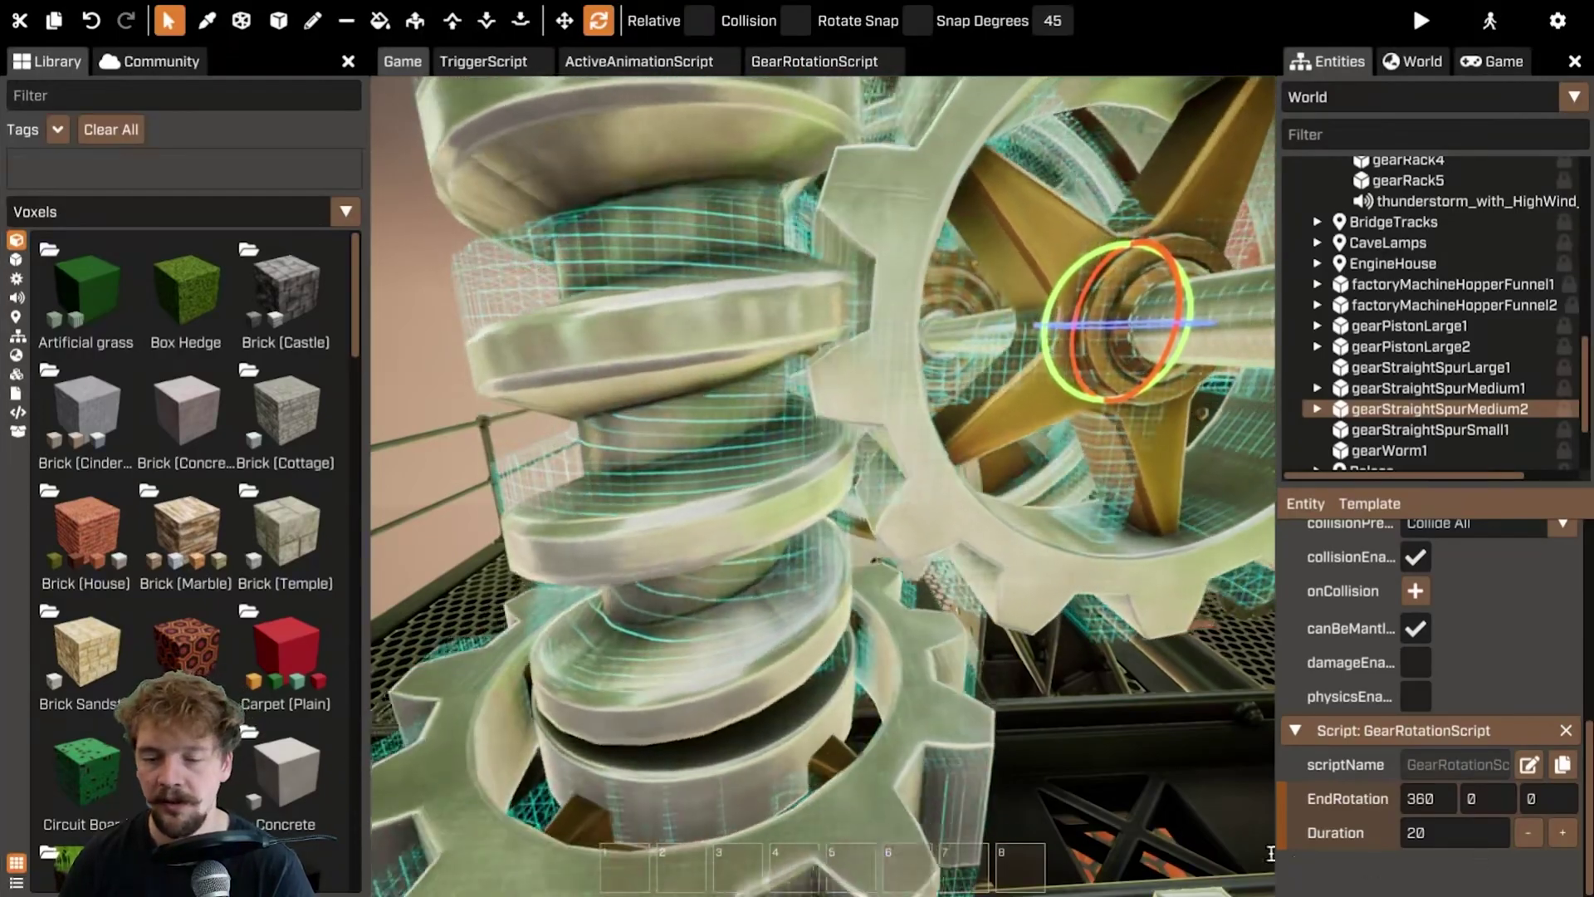
{"action": "left_click", "coordinate": [767, 705]}
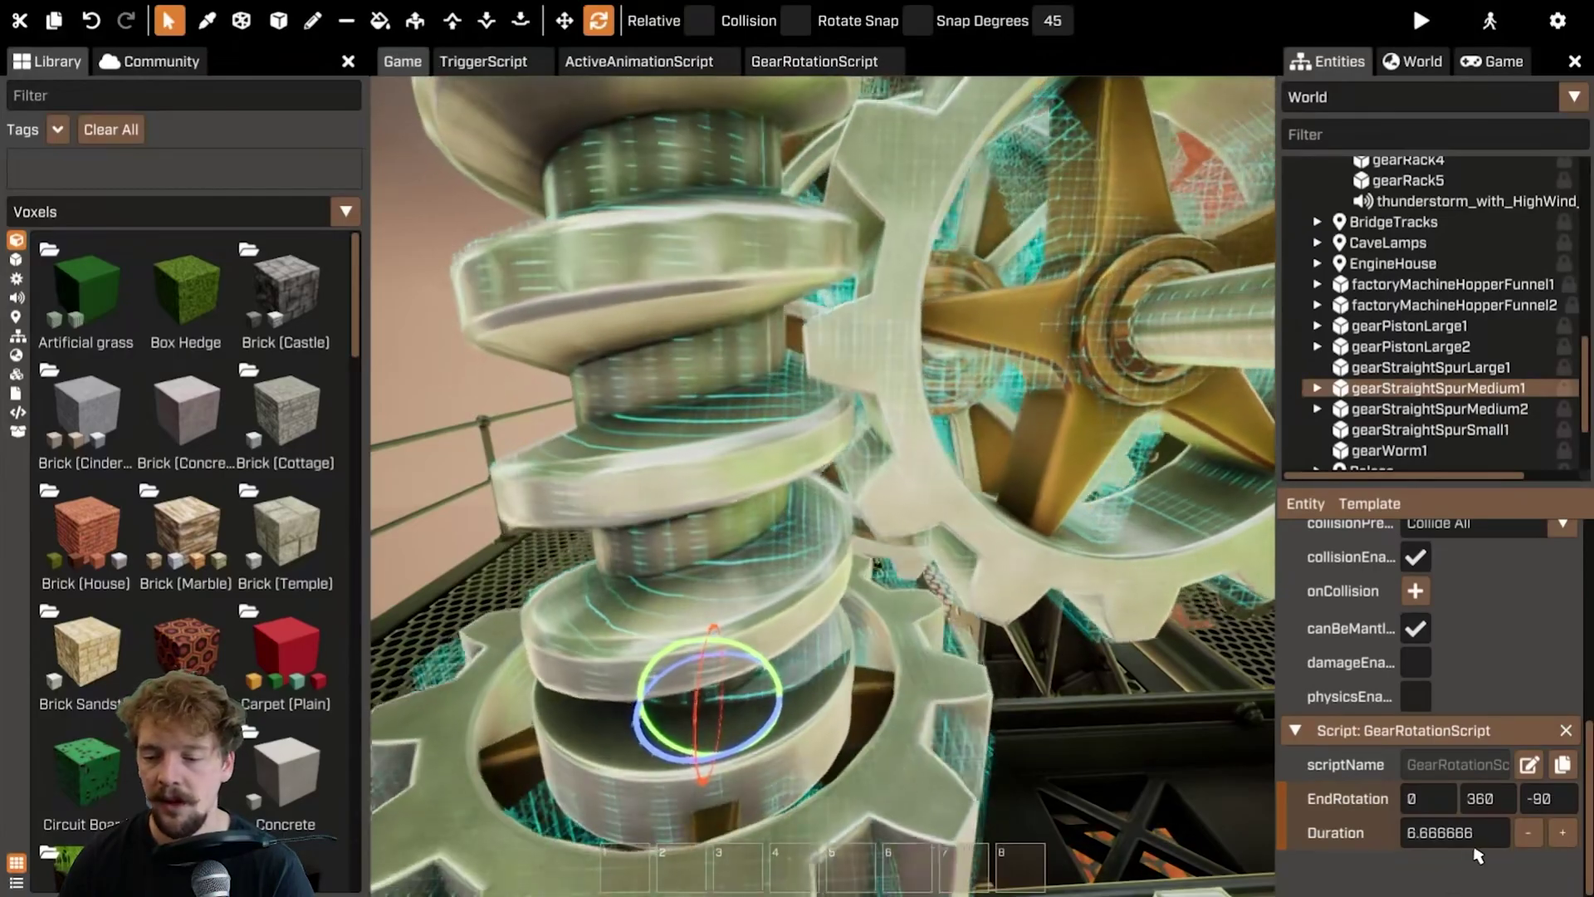
{"action": "left_click", "coordinate": [1494, 834]}
{"action": "type", "text": "1.666666"}
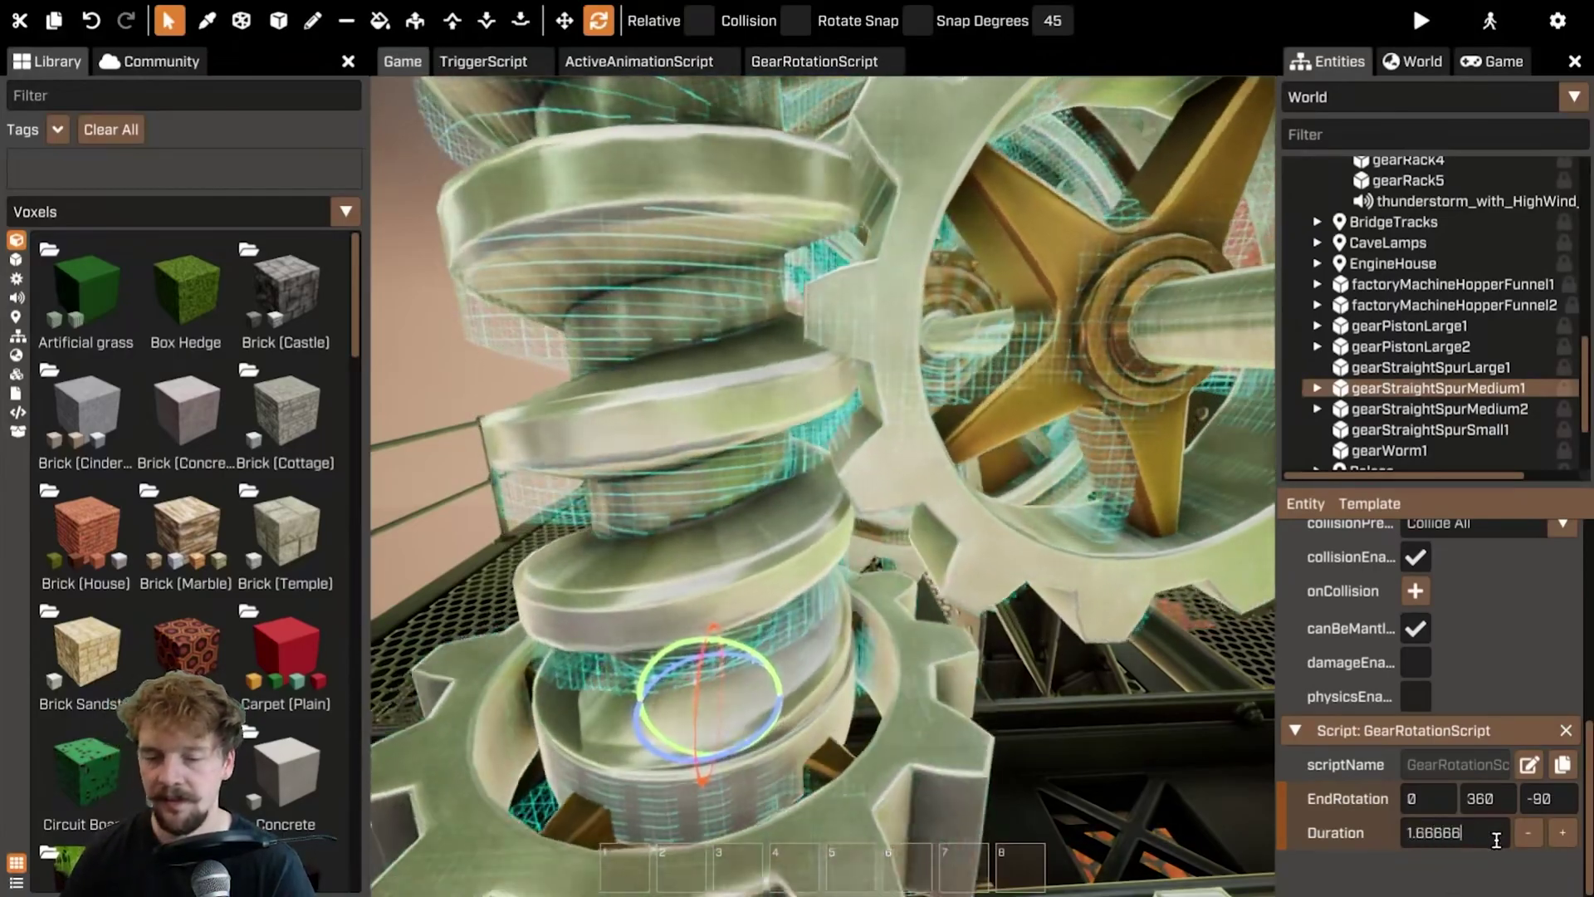
{"action": "key", "text": "Return"}
{"action": "scroll", "coordinate": [1417, 642], "scroll_direction": "up", "scroll_amount": 5}
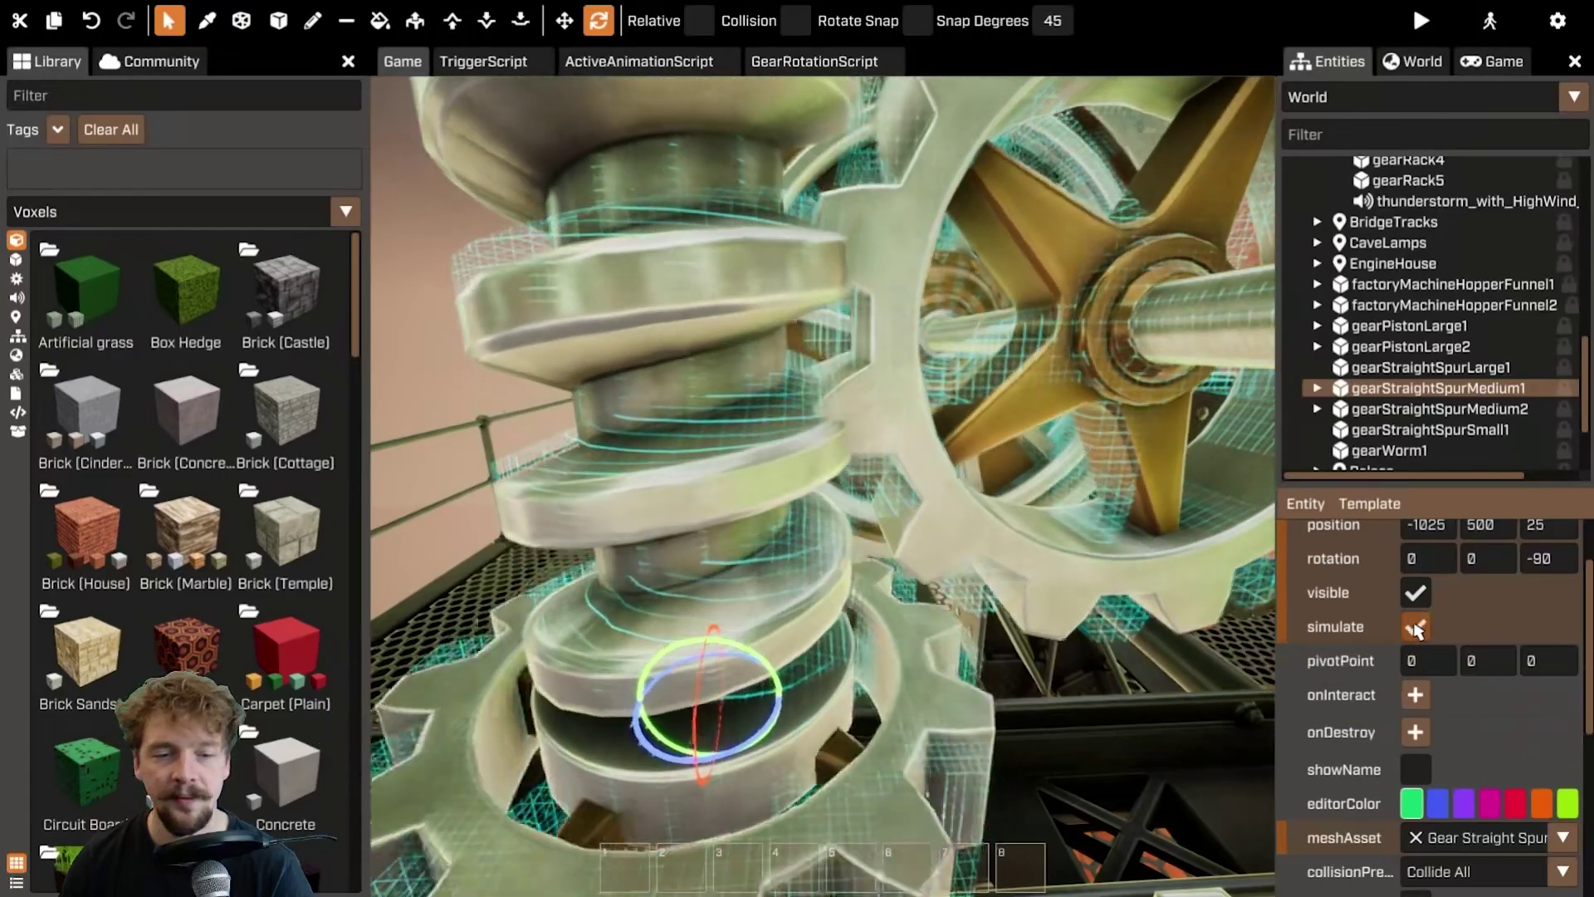
{"action": "scroll", "coordinate": [1414, 628], "scroll_direction": "up", "scroll_amount": 2}
- Change gearWorm1's GearRotationScript Duration to a shorter value for a faster rotation
{"action": "left_click", "coordinate": [1389, 450]}
{"action": "scroll", "coordinate": [1474, 801], "scroll_direction": "down", "scroll_amount": 10}
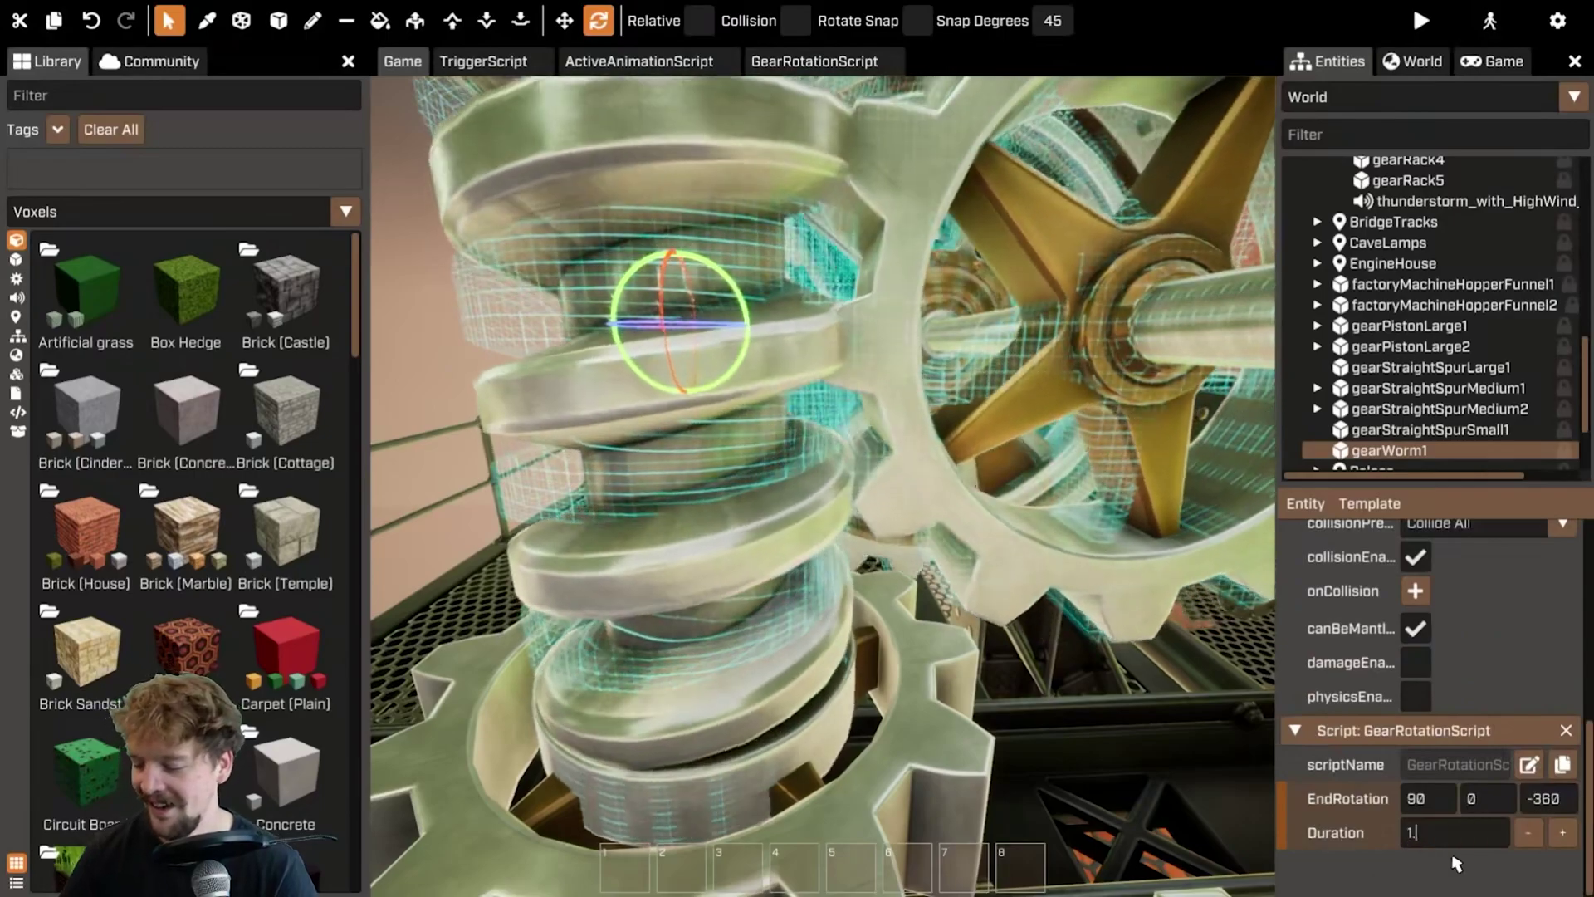
{"action": "scroll", "coordinate": [1456, 863], "scroll_direction": "up", "scroll_amount": 10}
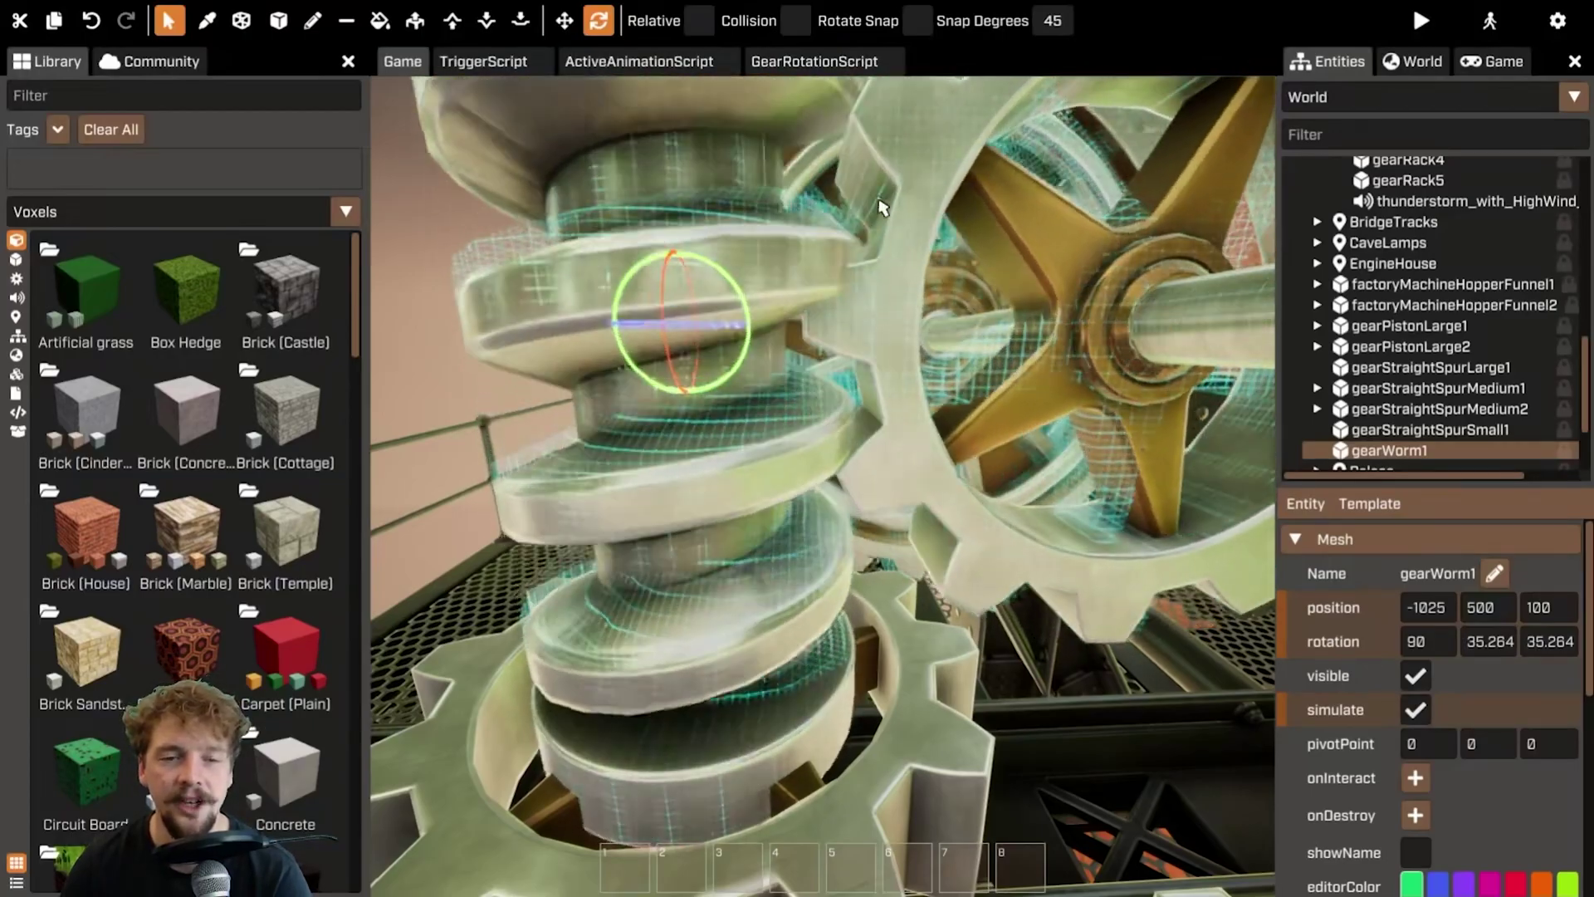
- Toggle simulate on gearWorm1 and enable simulate on gearStraightSpurMedium1 so both run with their new durations
{"action": "key", "text": "f"}
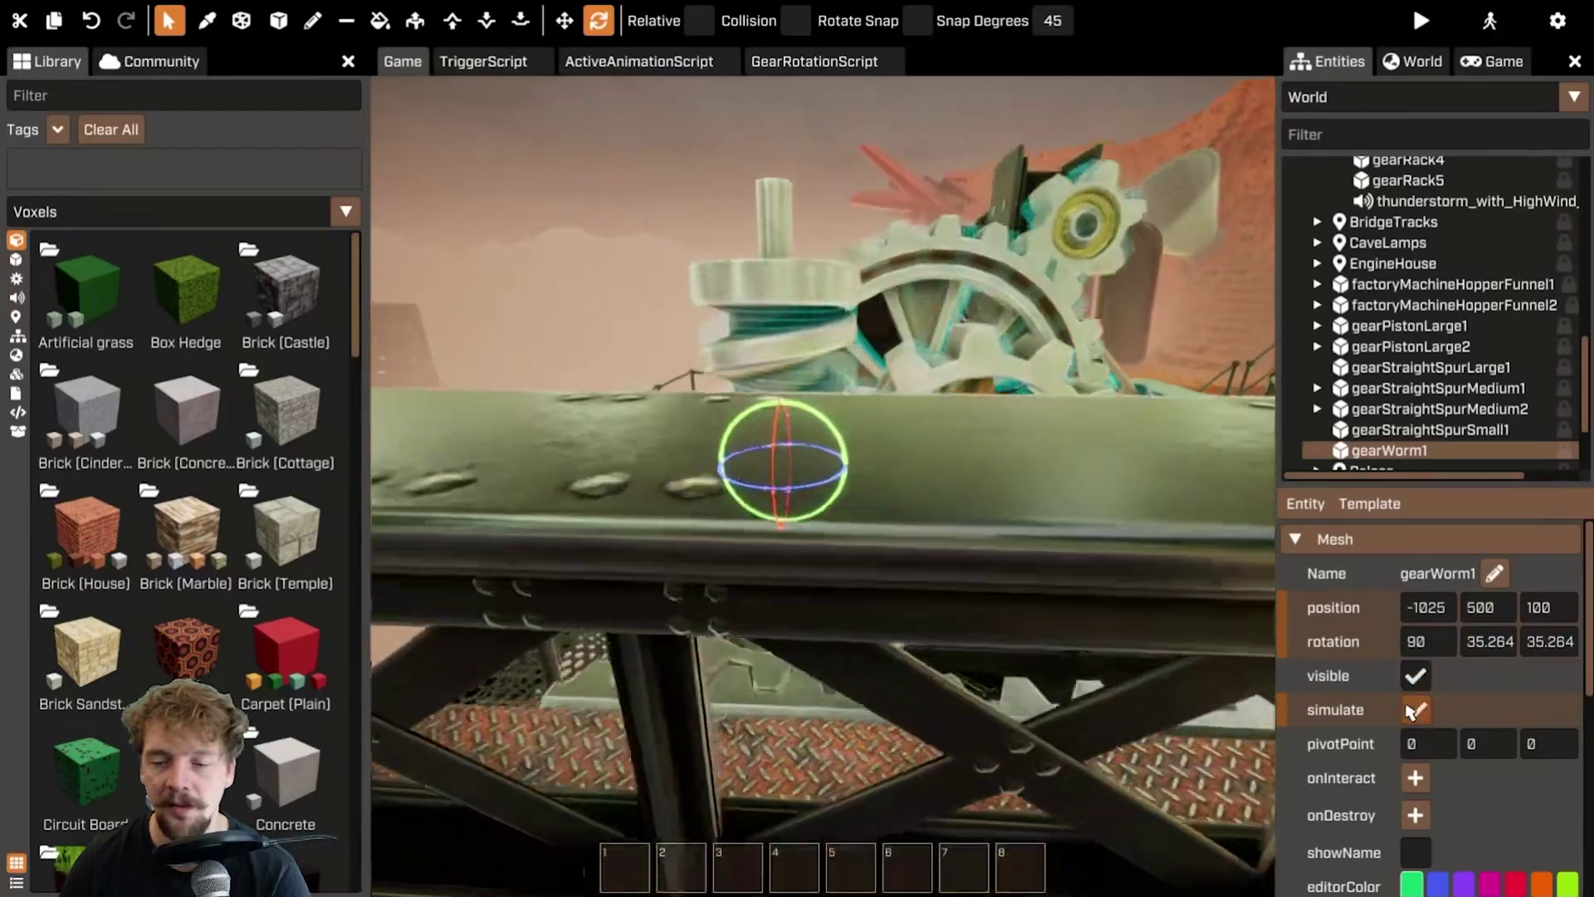
{"action": "left_click", "coordinate": [1415, 709]}
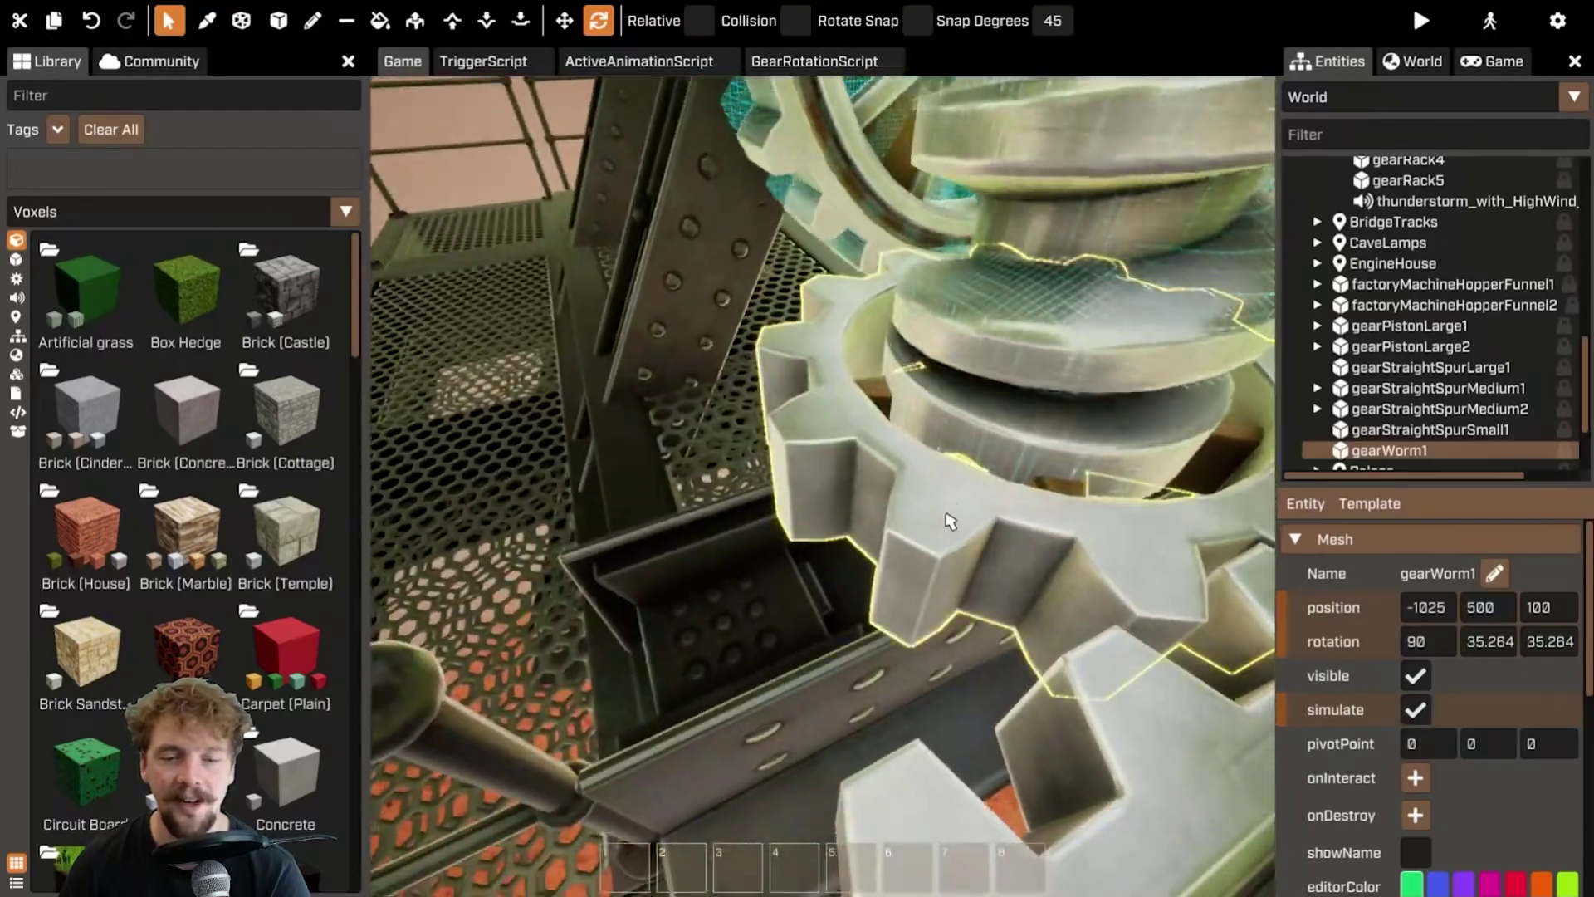
{"action": "left_click", "coordinate": [947, 420]}
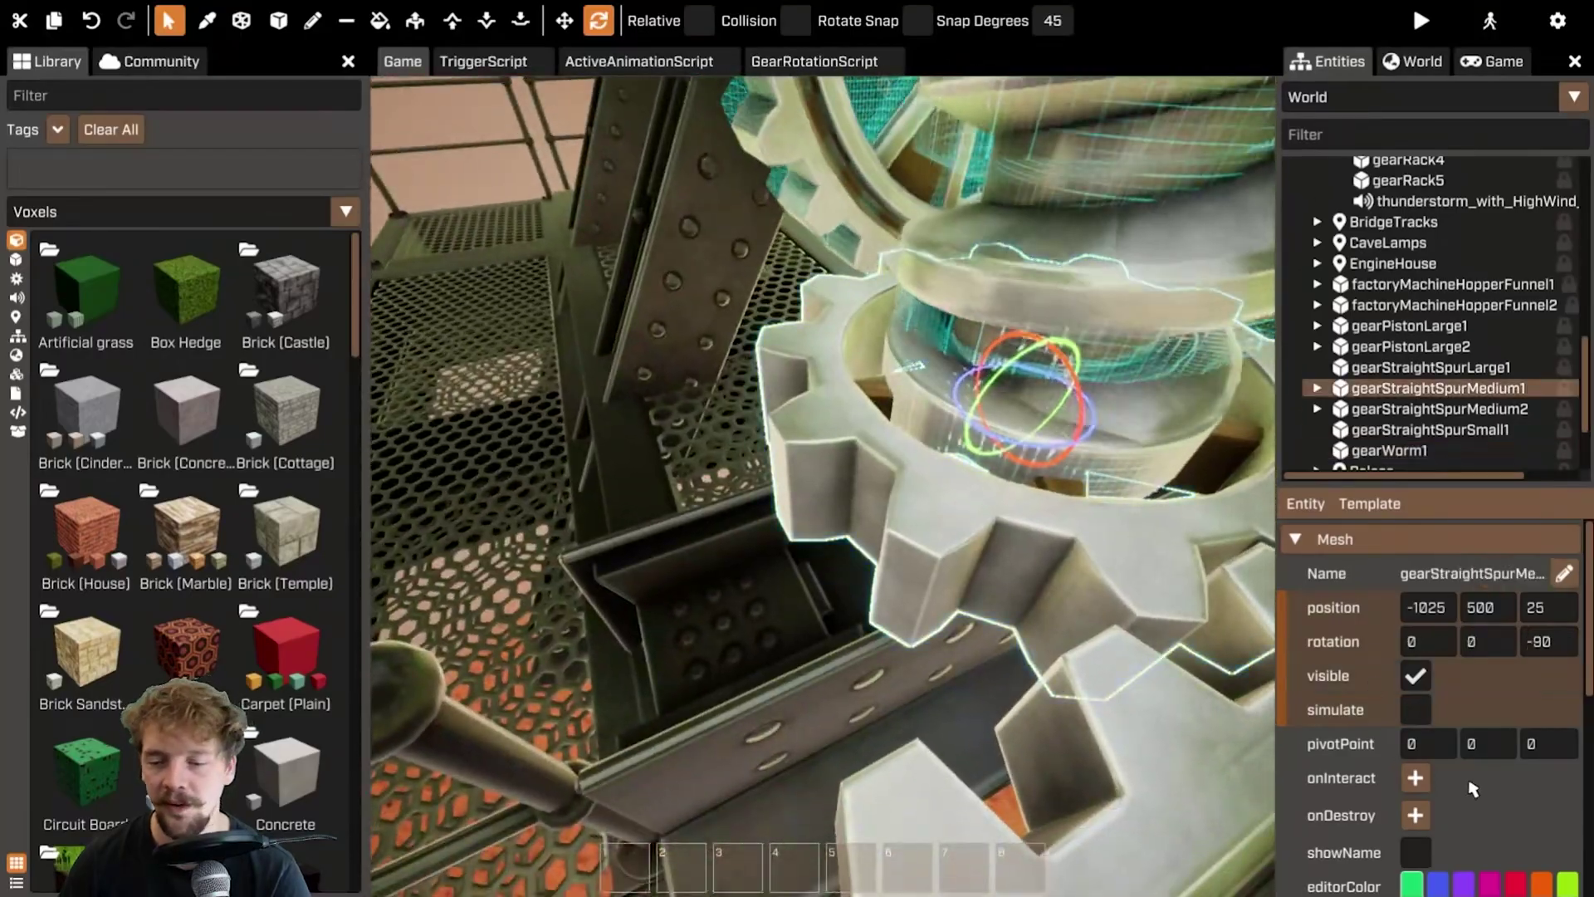
{"action": "left_click", "coordinate": [1416, 708]}
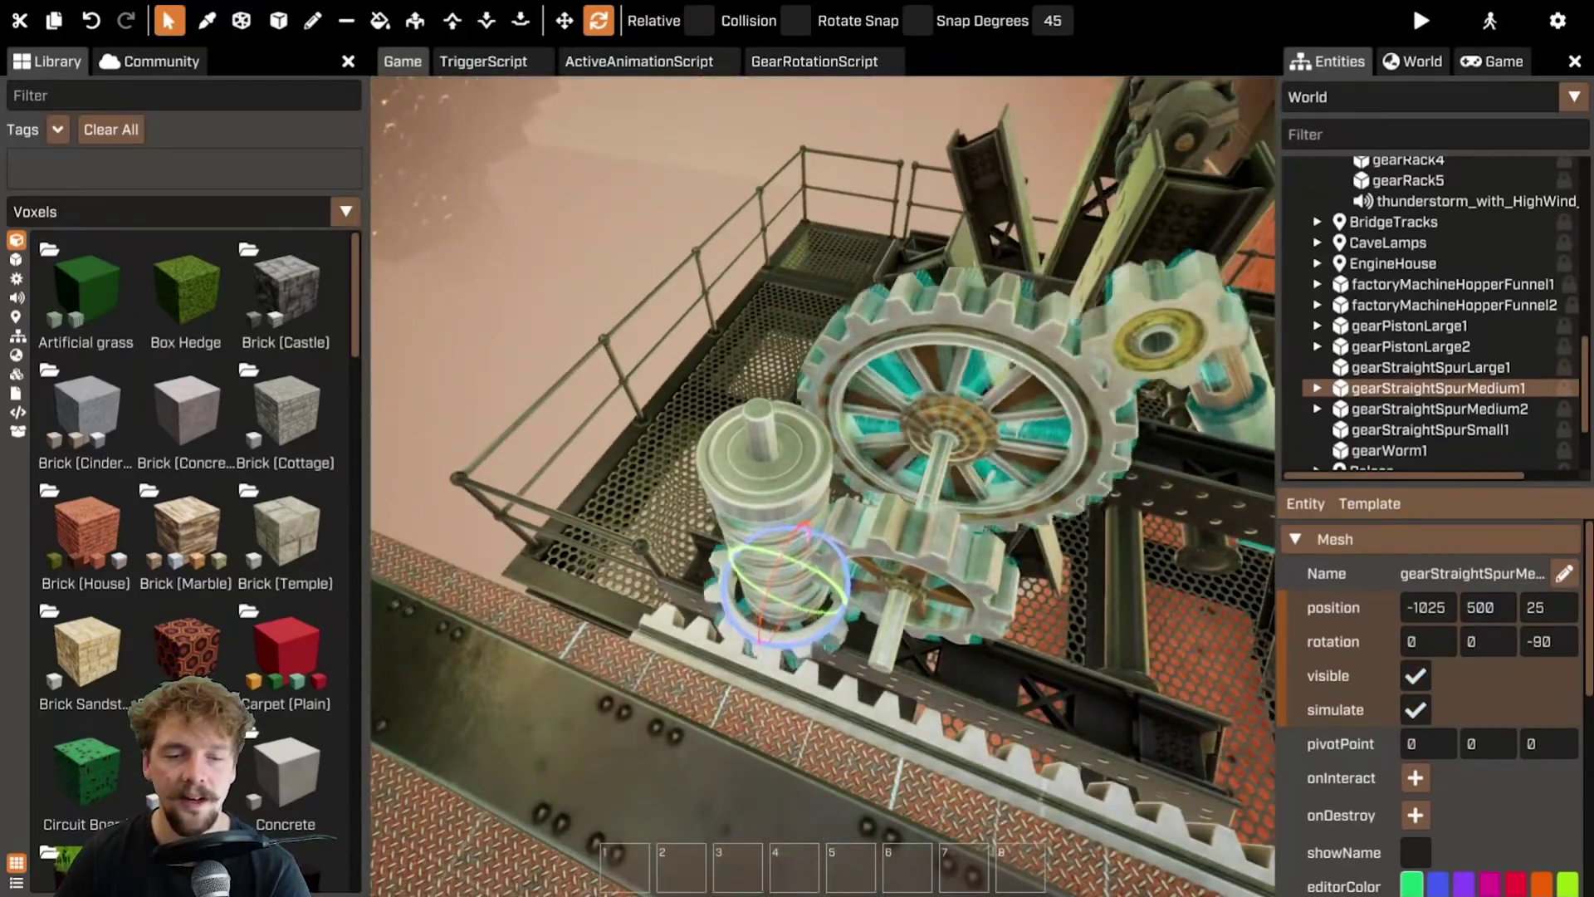
- Inspect the running machine and the settings of gearPistonLarge1, gearStraightSpurSmall1 and the neighbouring spur gears
{"action": "right_click_drag", "start_coordinate": [822, 486], "coordinate": [1059, 399]}
{"action": "right_click_drag", "start_coordinate": [785, 432], "coordinate": [872, 465]}
{"action": "left_click", "coordinate": [887, 469]}
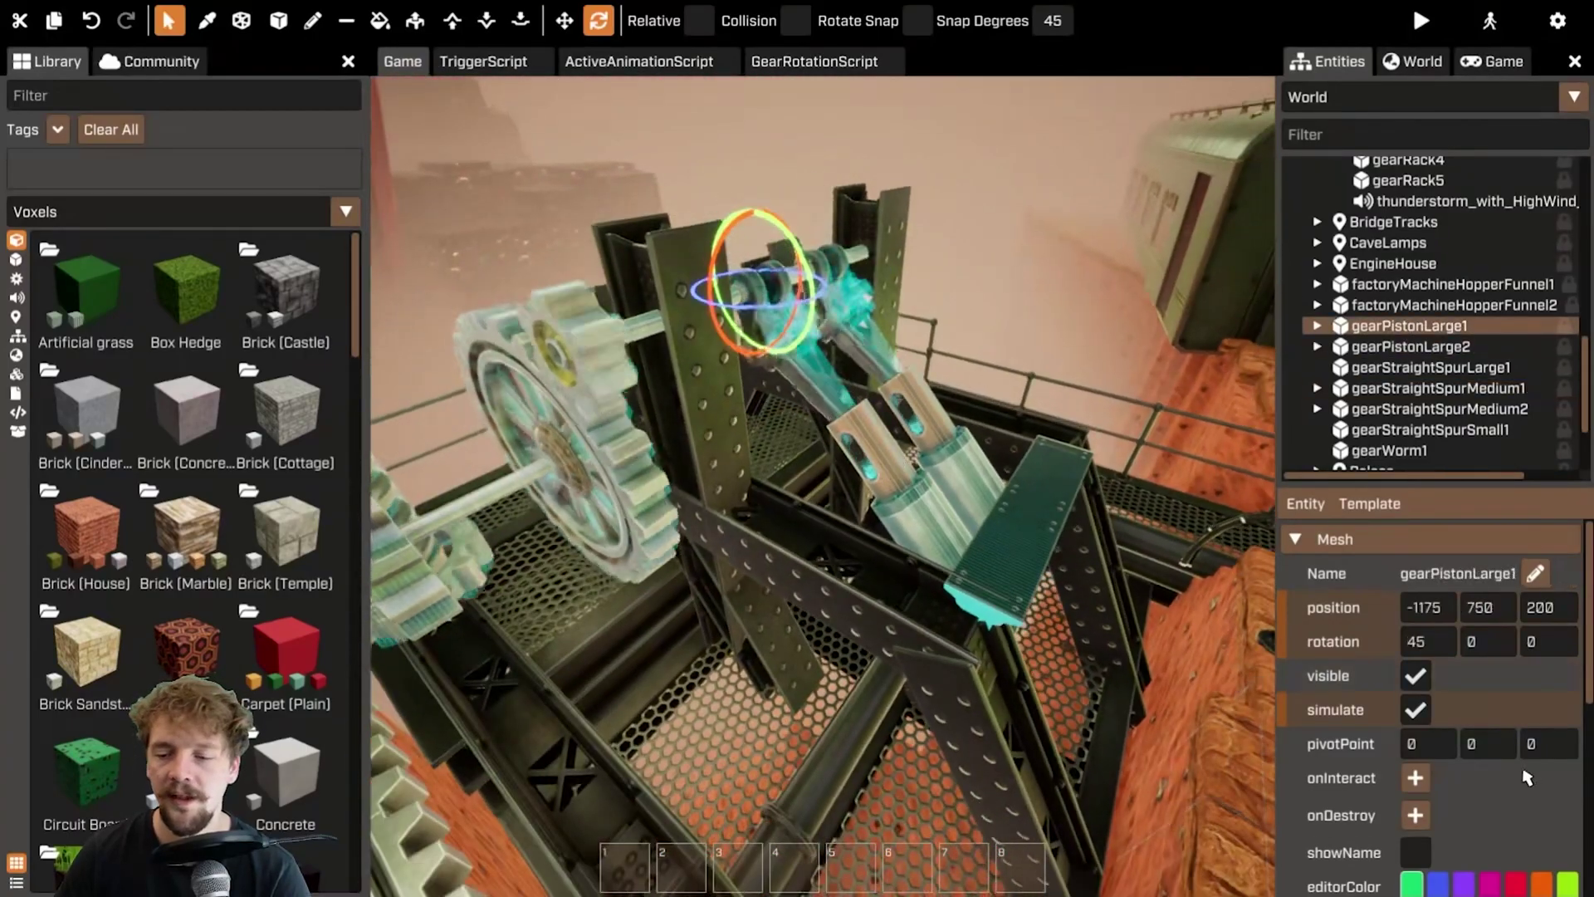
{"action": "scroll", "coordinate": [1527, 777], "scroll_direction": "down", "scroll_amount": 5}
{"action": "right_click_drag", "start_coordinate": [1117, 417], "coordinate": [855, 361]}
{"action": "left_click", "coordinate": [845, 356]}
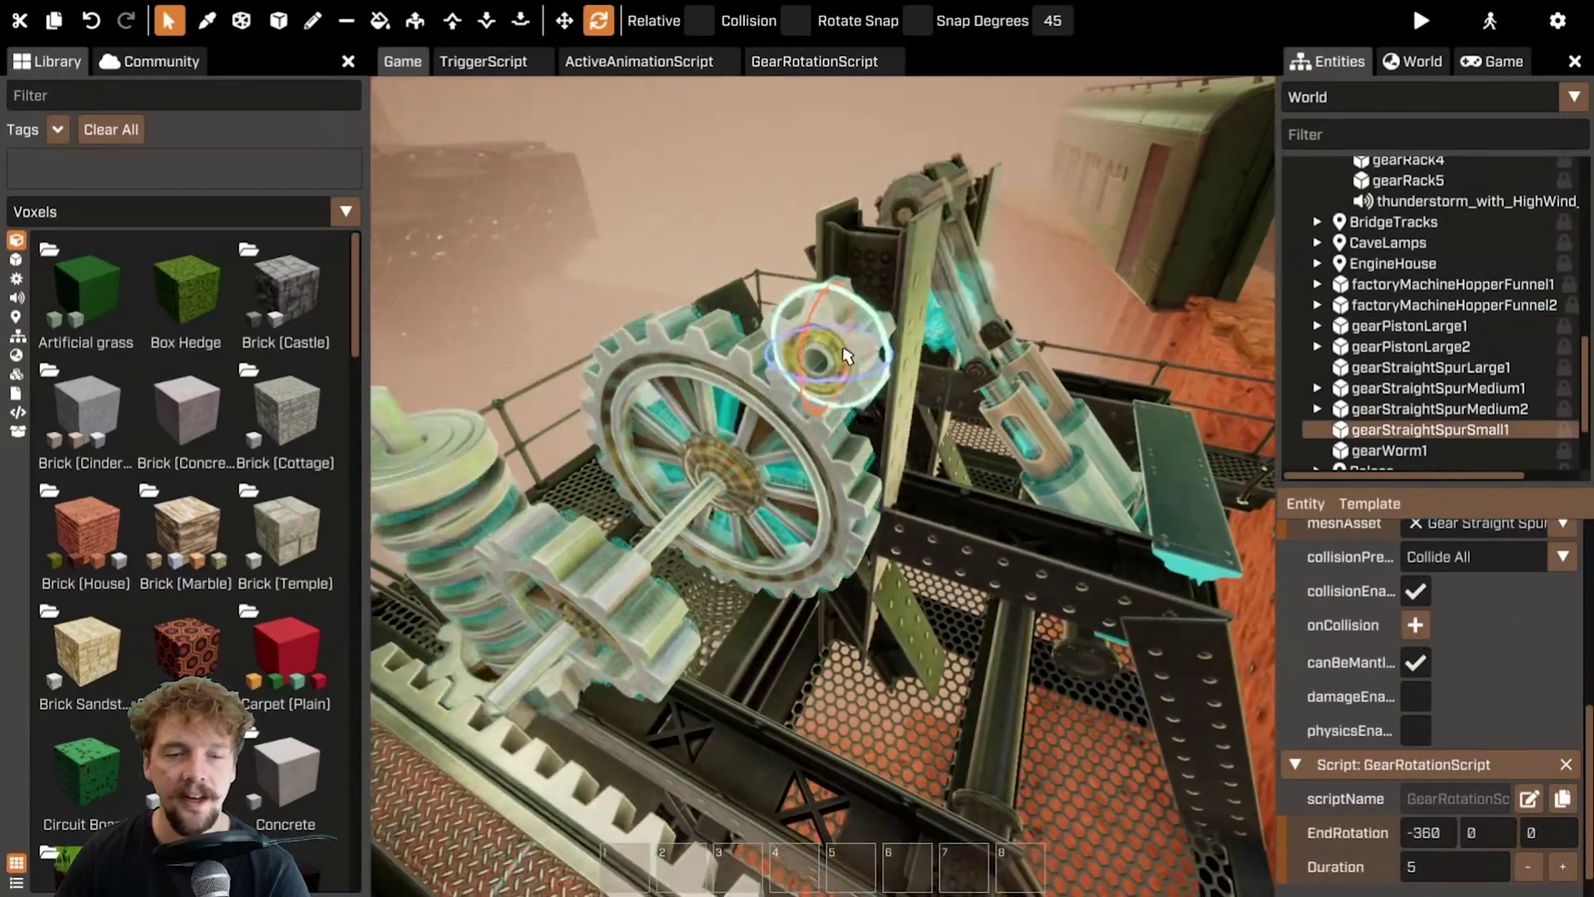
{"action": "left_click", "coordinate": [722, 407]}
{"action": "left_click", "coordinate": [581, 614]}
{"action": "right_click_drag", "start_coordinate": [581, 614], "coordinate": [788, 614]}
{"action": "left_click", "coordinate": [793, 619]}
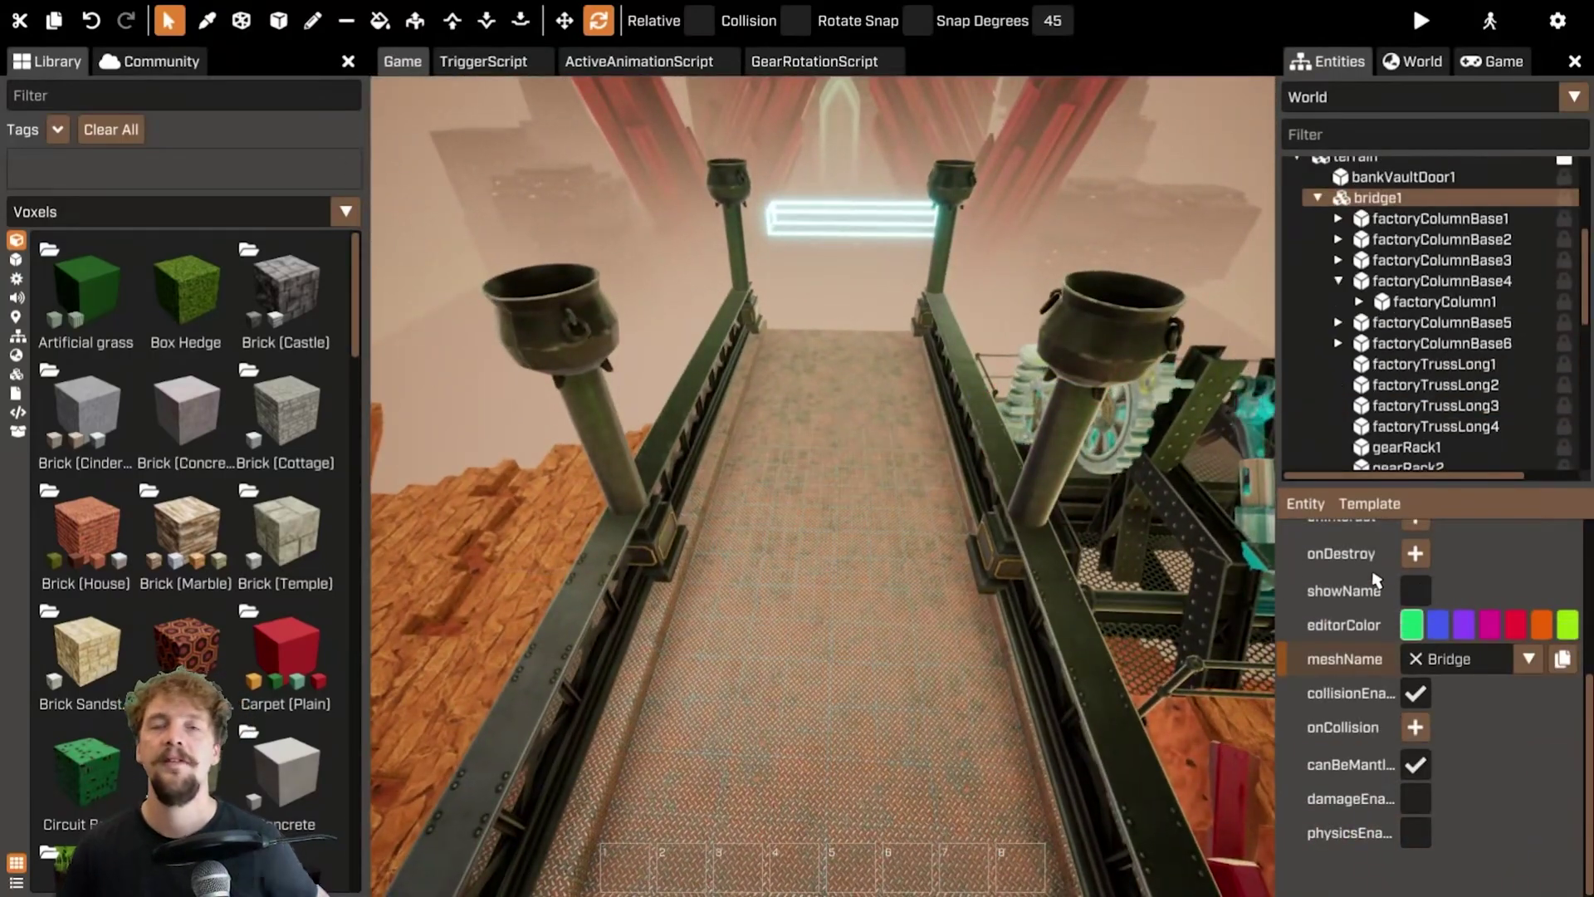
- Add a new script named MoveBridge to the bridge1 entity
{"action": "left_click", "coordinate": [1310, 505]}
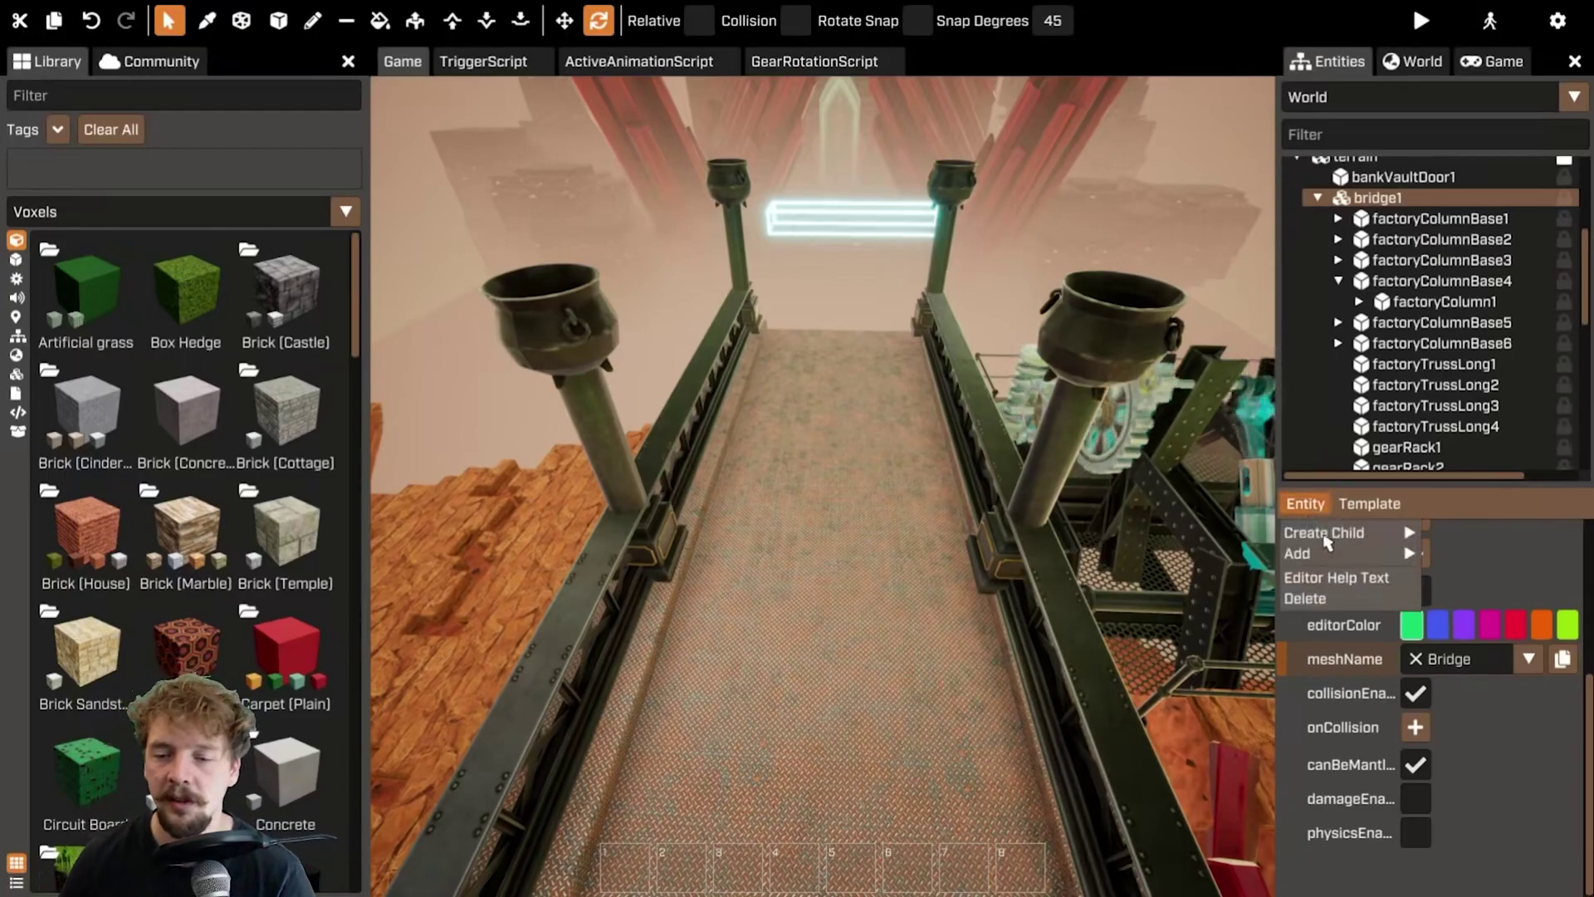
{"action": "mouse_move", "coordinate": [1444, 554]}
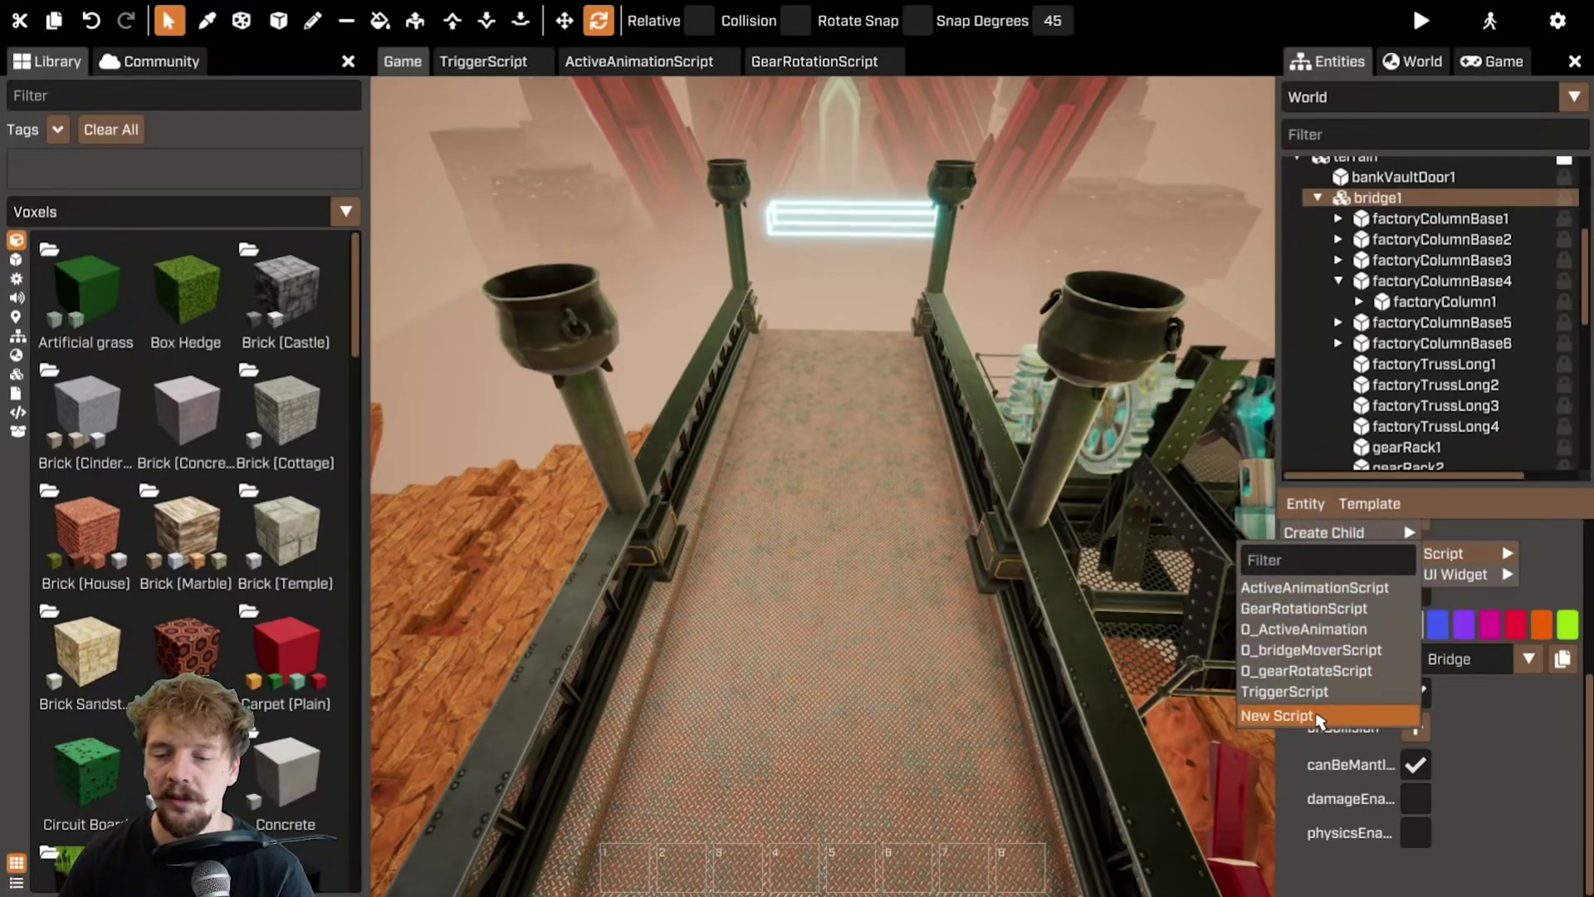
{"action": "left_click", "coordinate": [1320, 717]}
{"action": "type", "text": "MoveBr"}
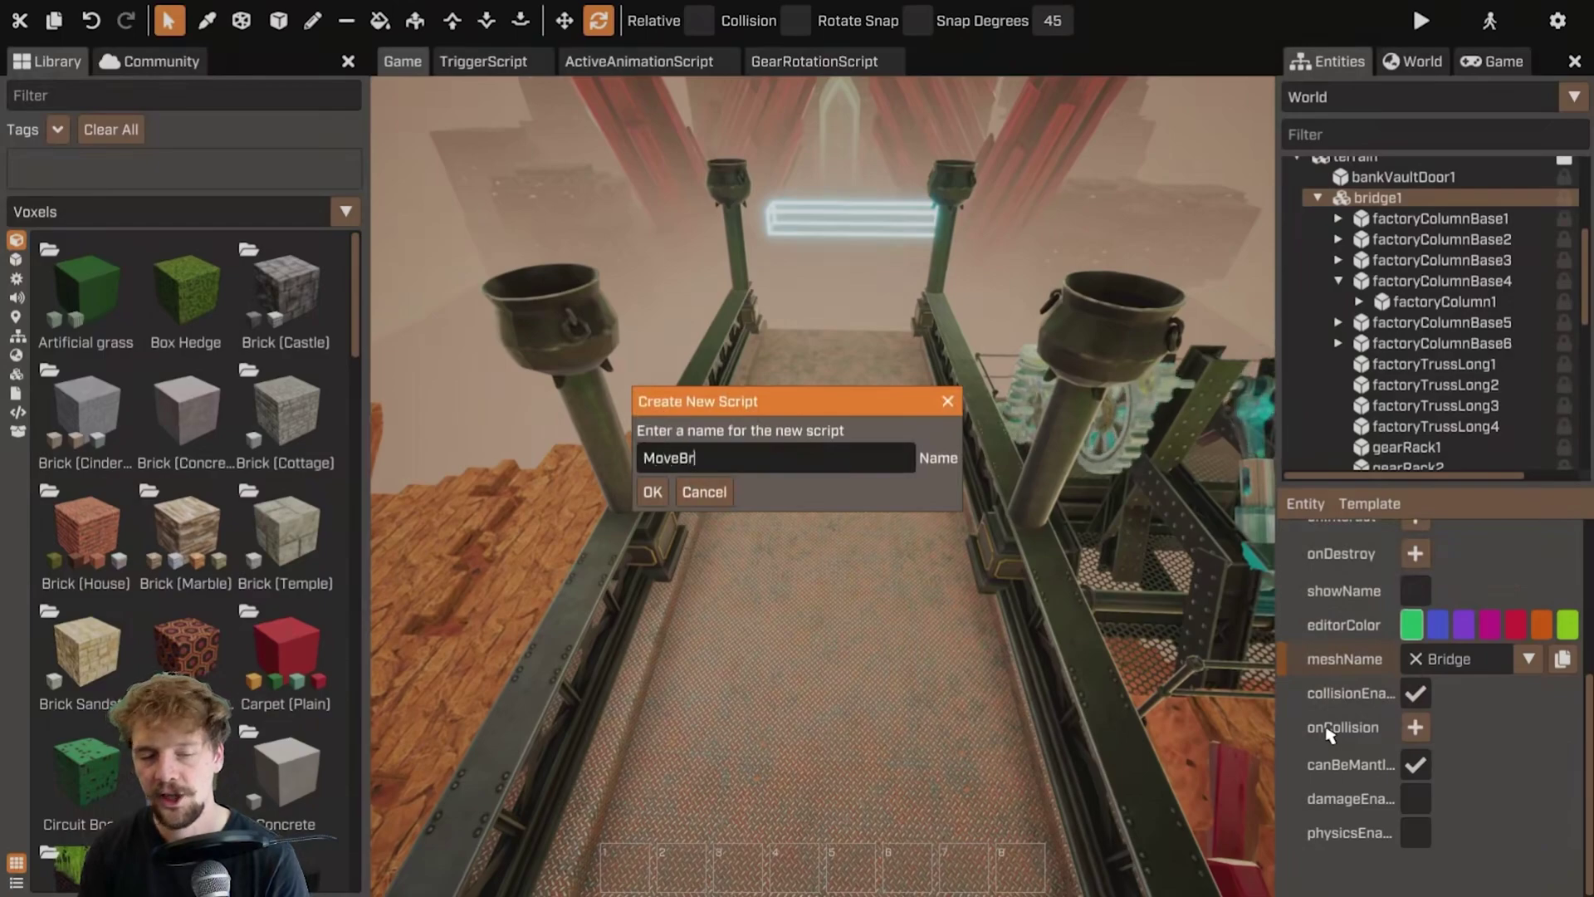
{"action": "type", "text": "idge"}
{"action": "key", "text": "Return"}
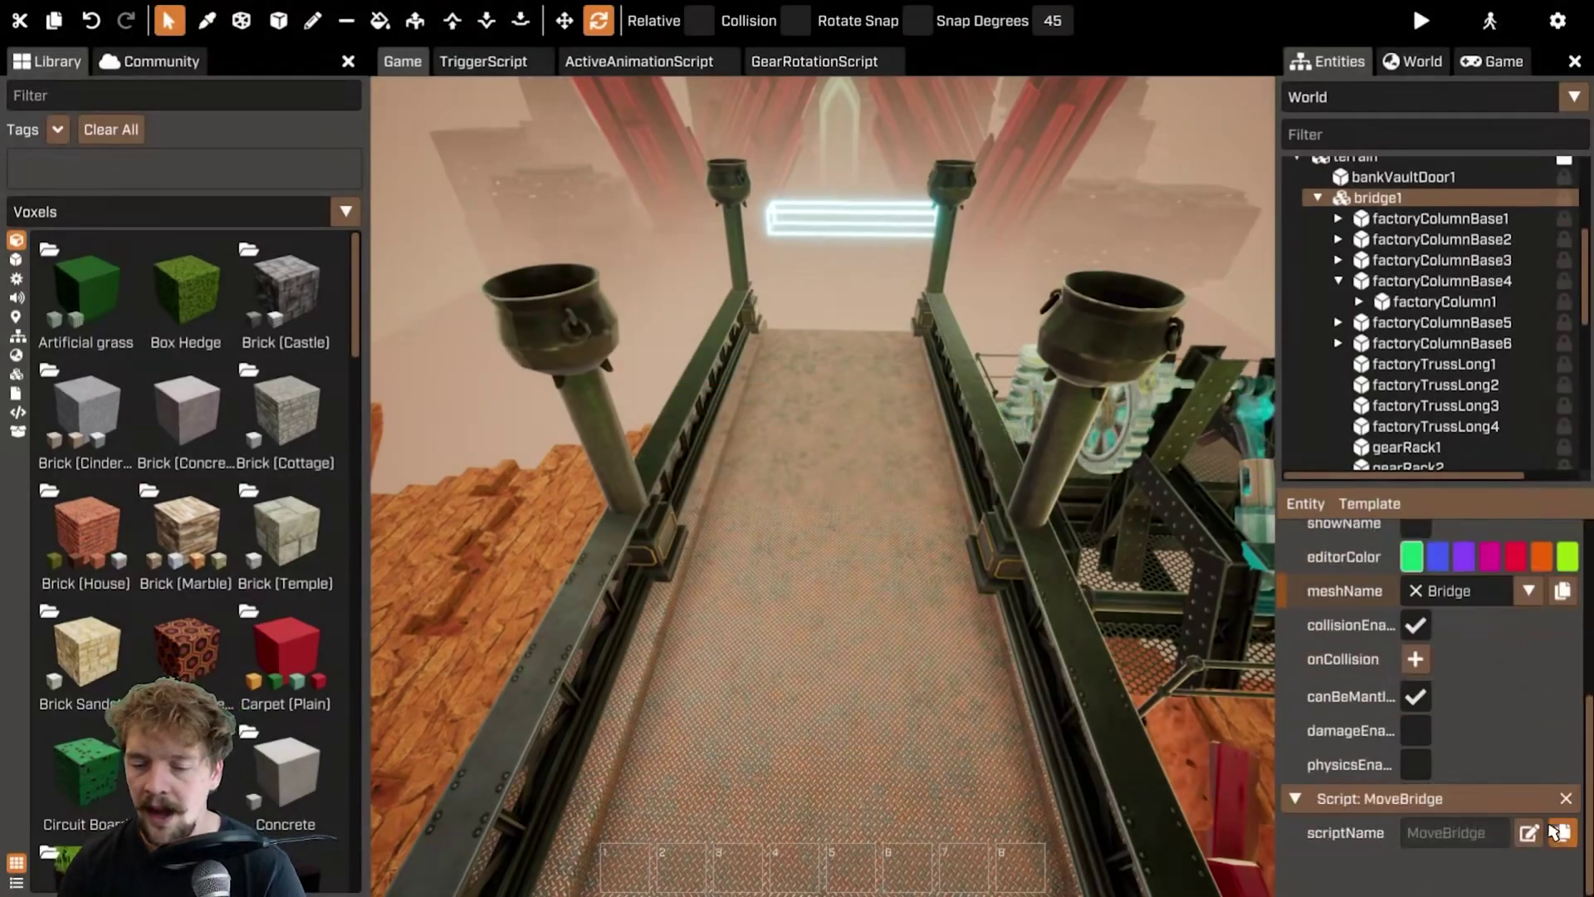
- Open MoveBridge and start its Init body with self:GetEntity():PlayTimeline(0.0, self:GetEntity():GetPosition(), as the first timeline key
{"action": "left_click", "coordinate": [1528, 832]}
{"action": "left_click", "coordinate": [702, 298]}
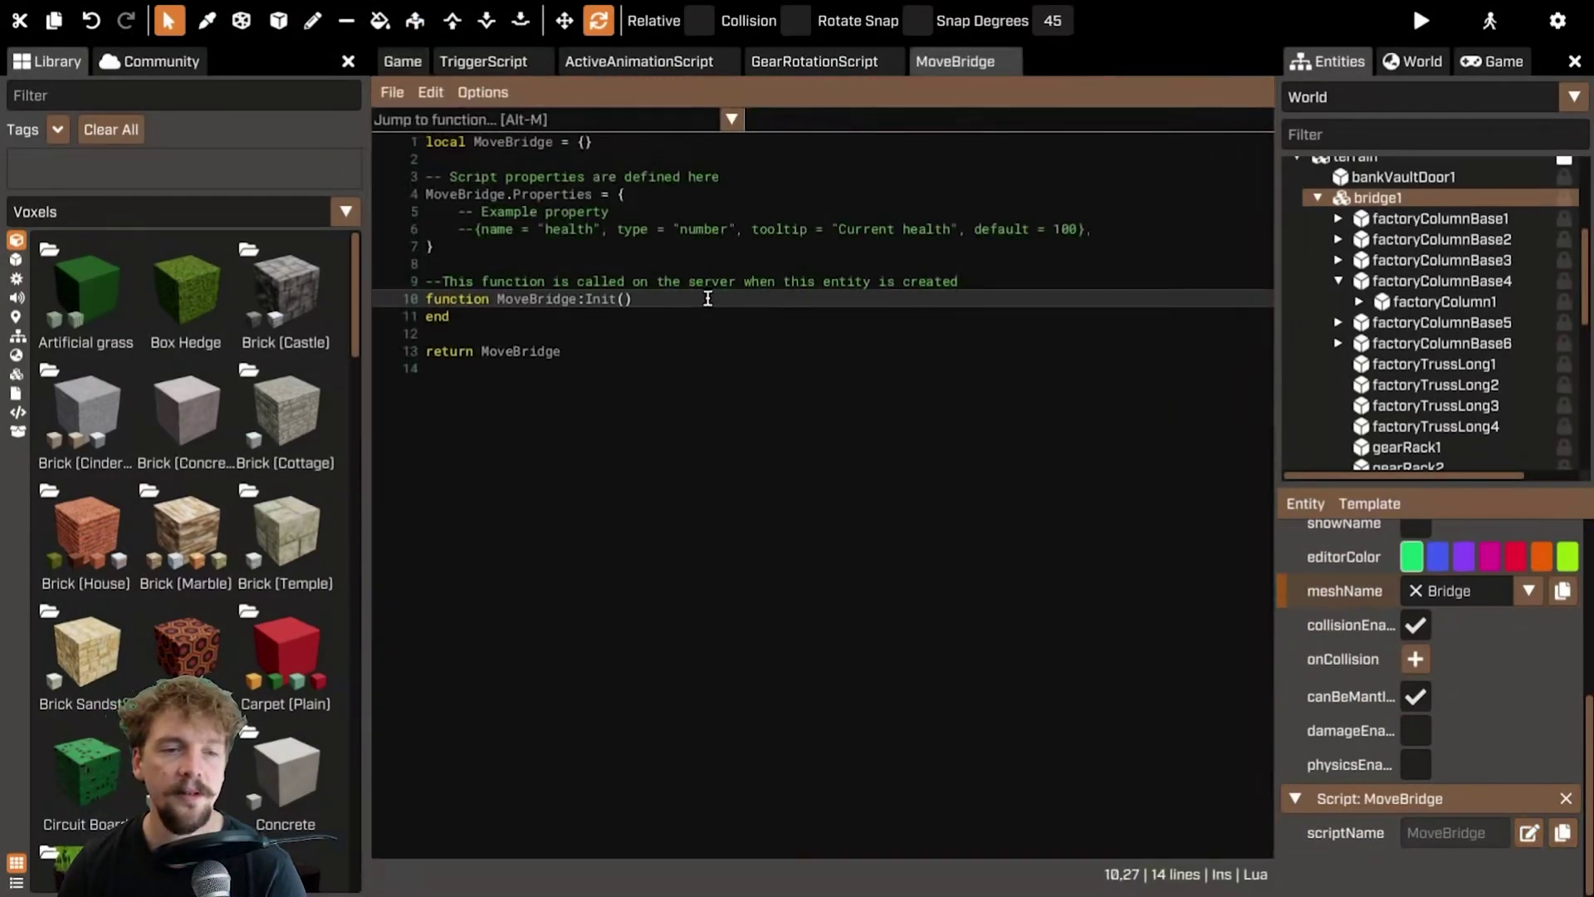
{"action": "key", "text": "Return"}
{"action": "type", "text": "s"}
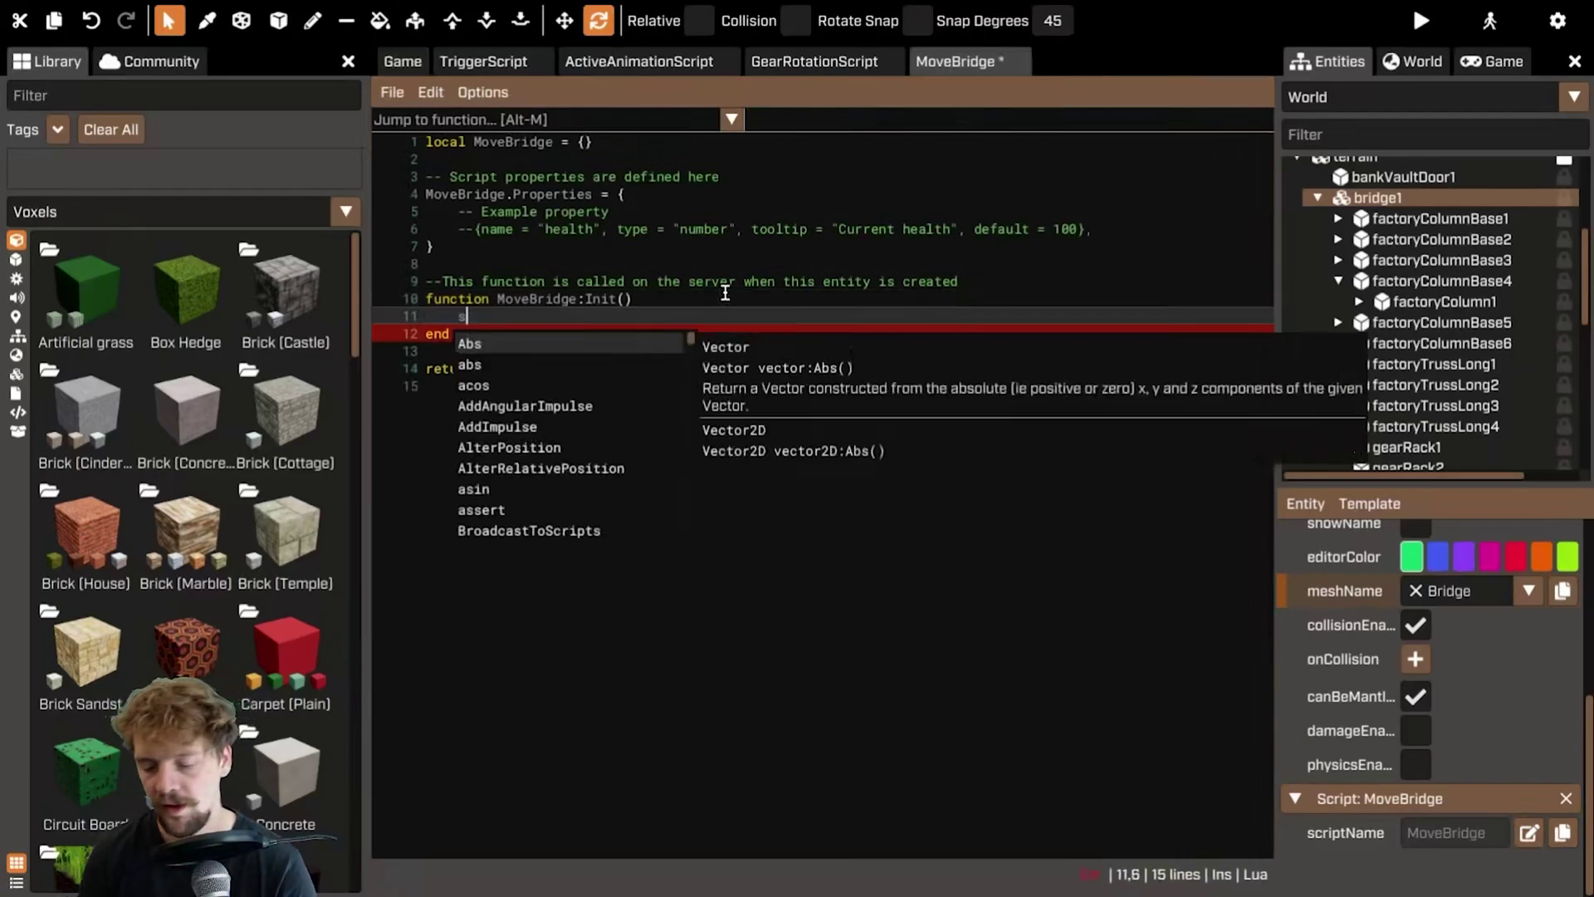
{"action": "type", "text": "elf:GetEntity():PlayTime"}
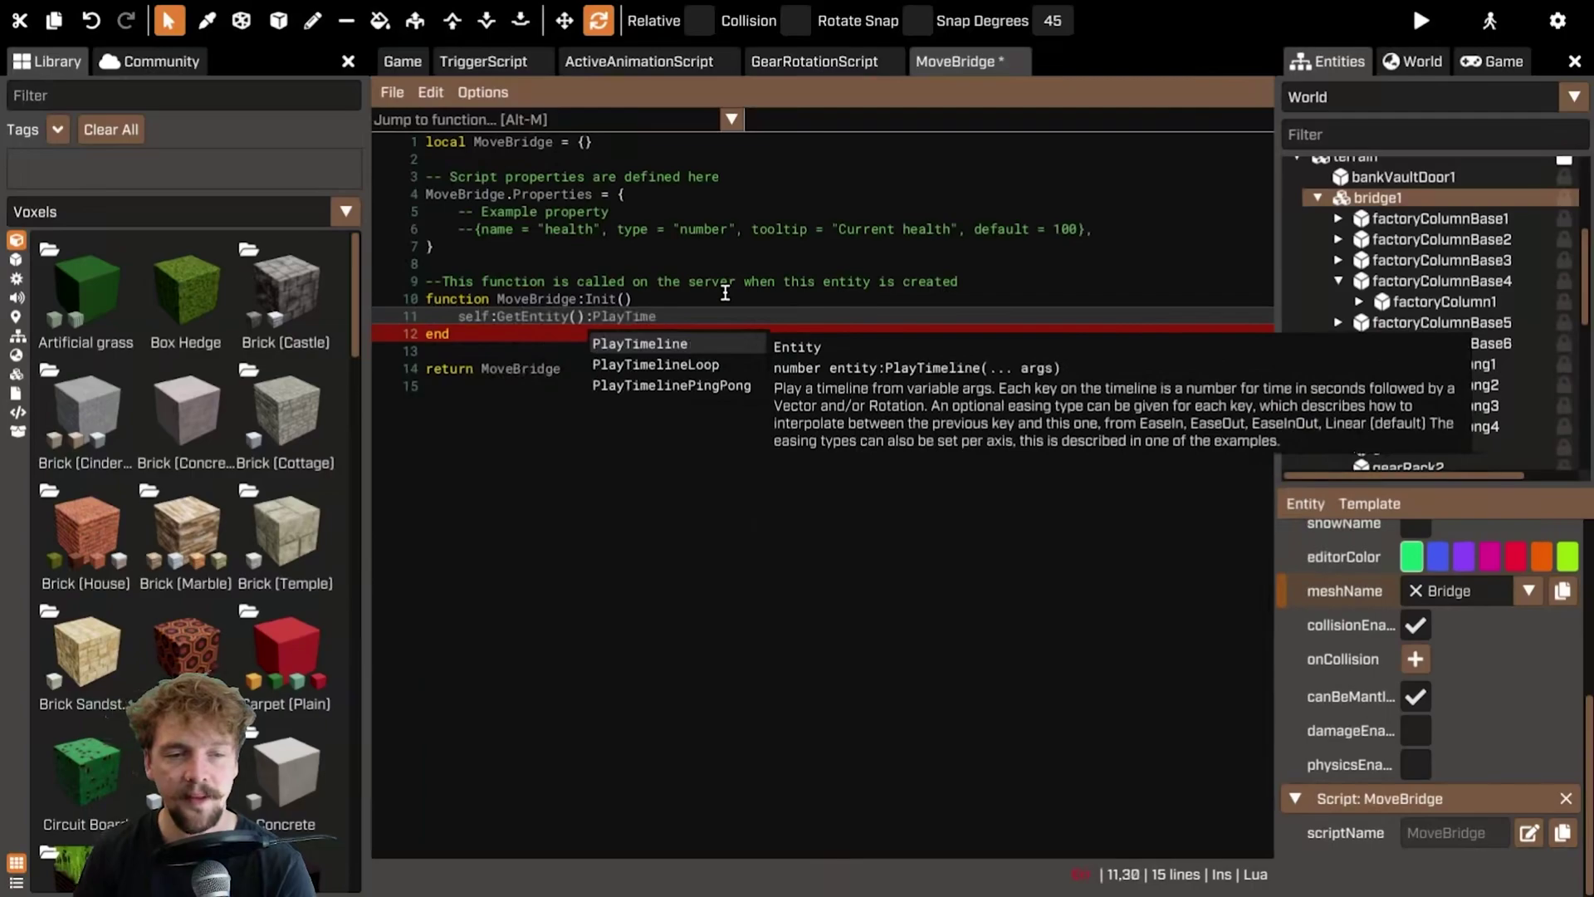
{"action": "key", "text": "Return"}
{"action": "type", "text": "("}
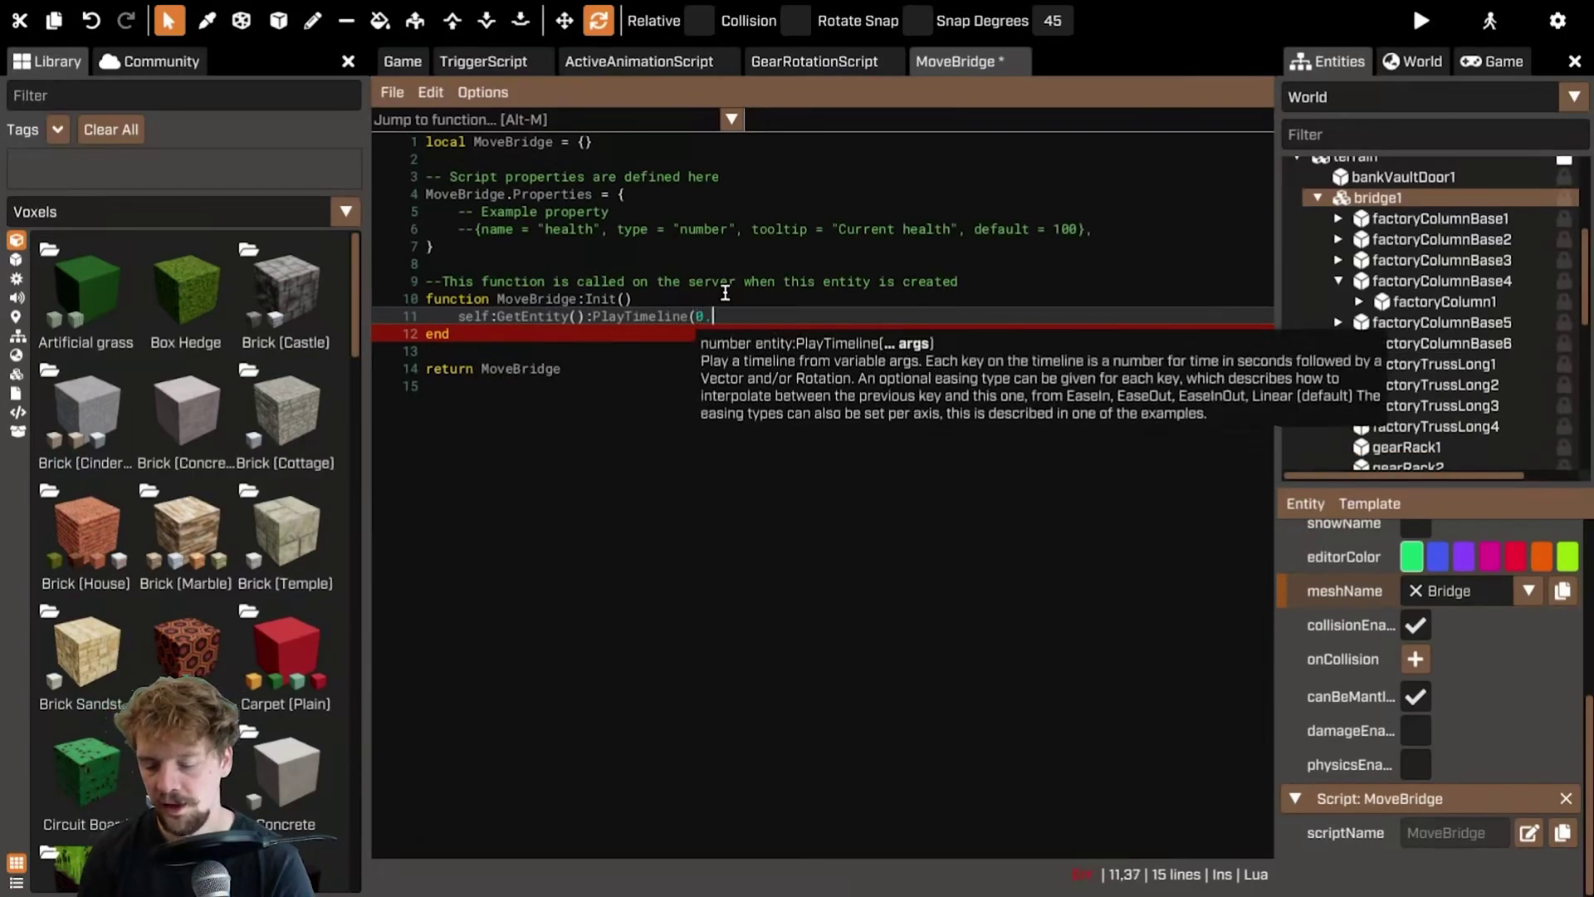
{"action": "type", "text": "0.0, "}
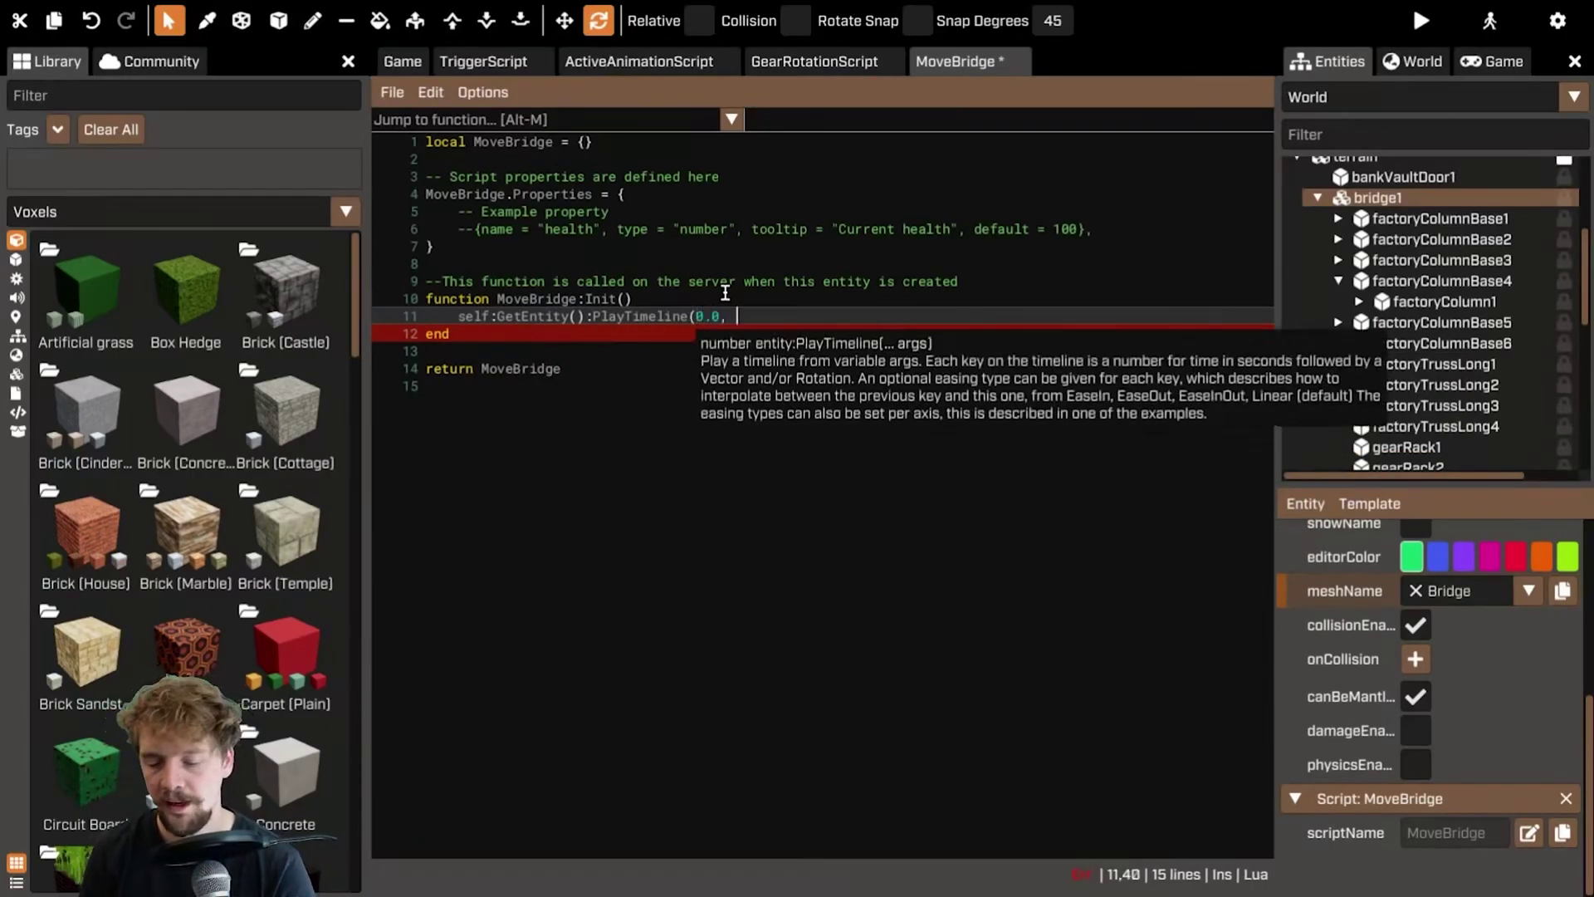
{"action": "type", "text": "self:GetEntity():GetPosition(),"}
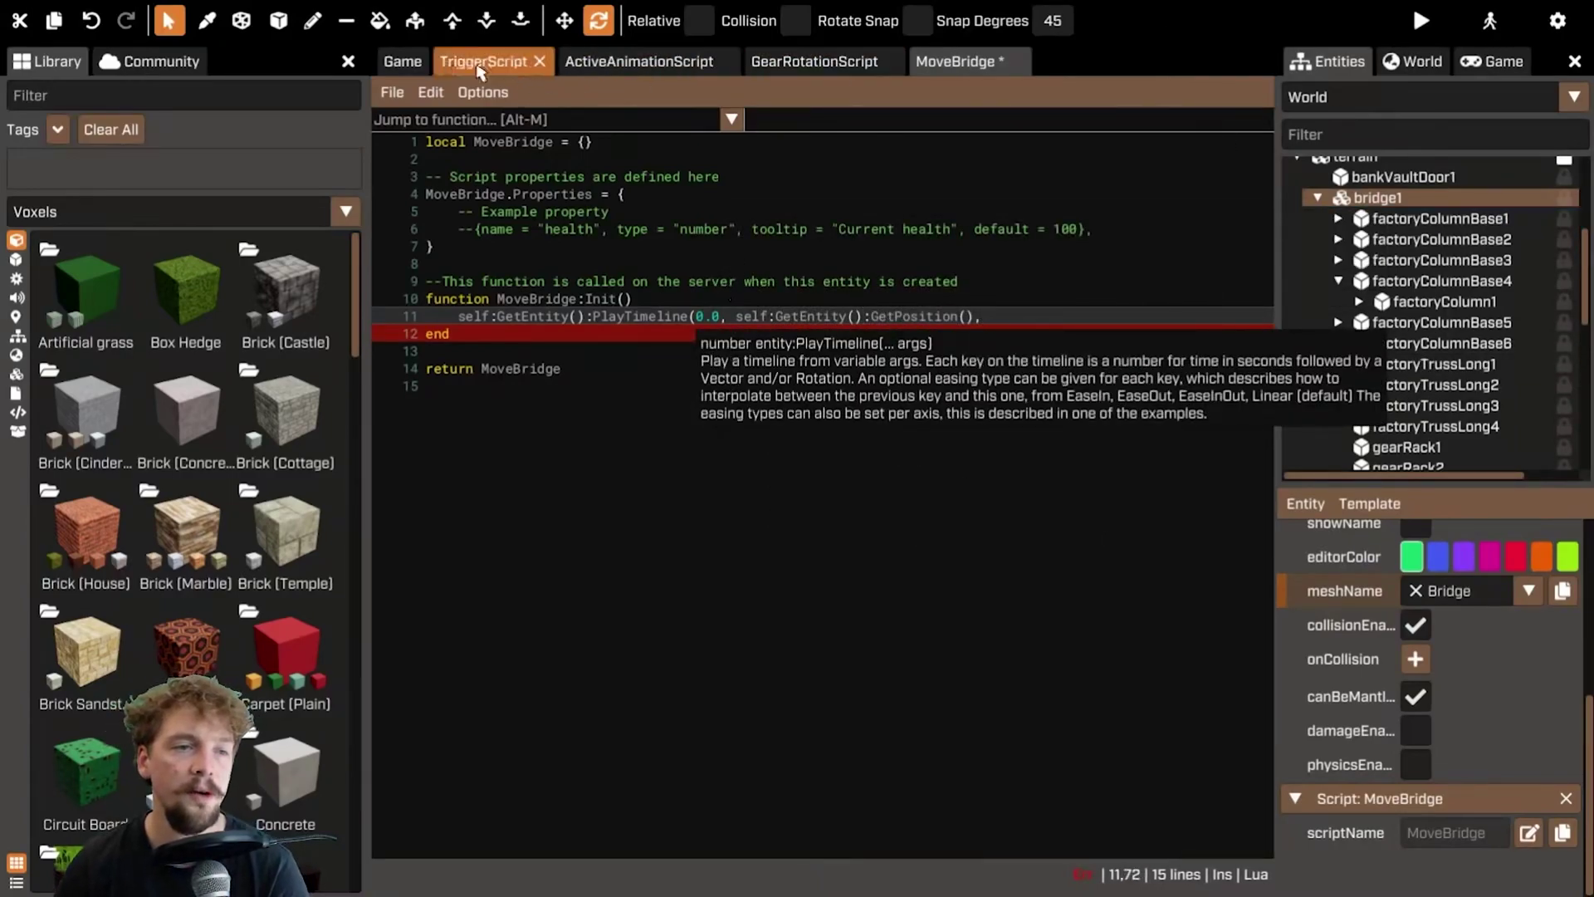
- Try bridge1 in its extended place across the gap at position -775, 150, 0, and undo the move
{"action": "left_click", "coordinate": [402, 62]}
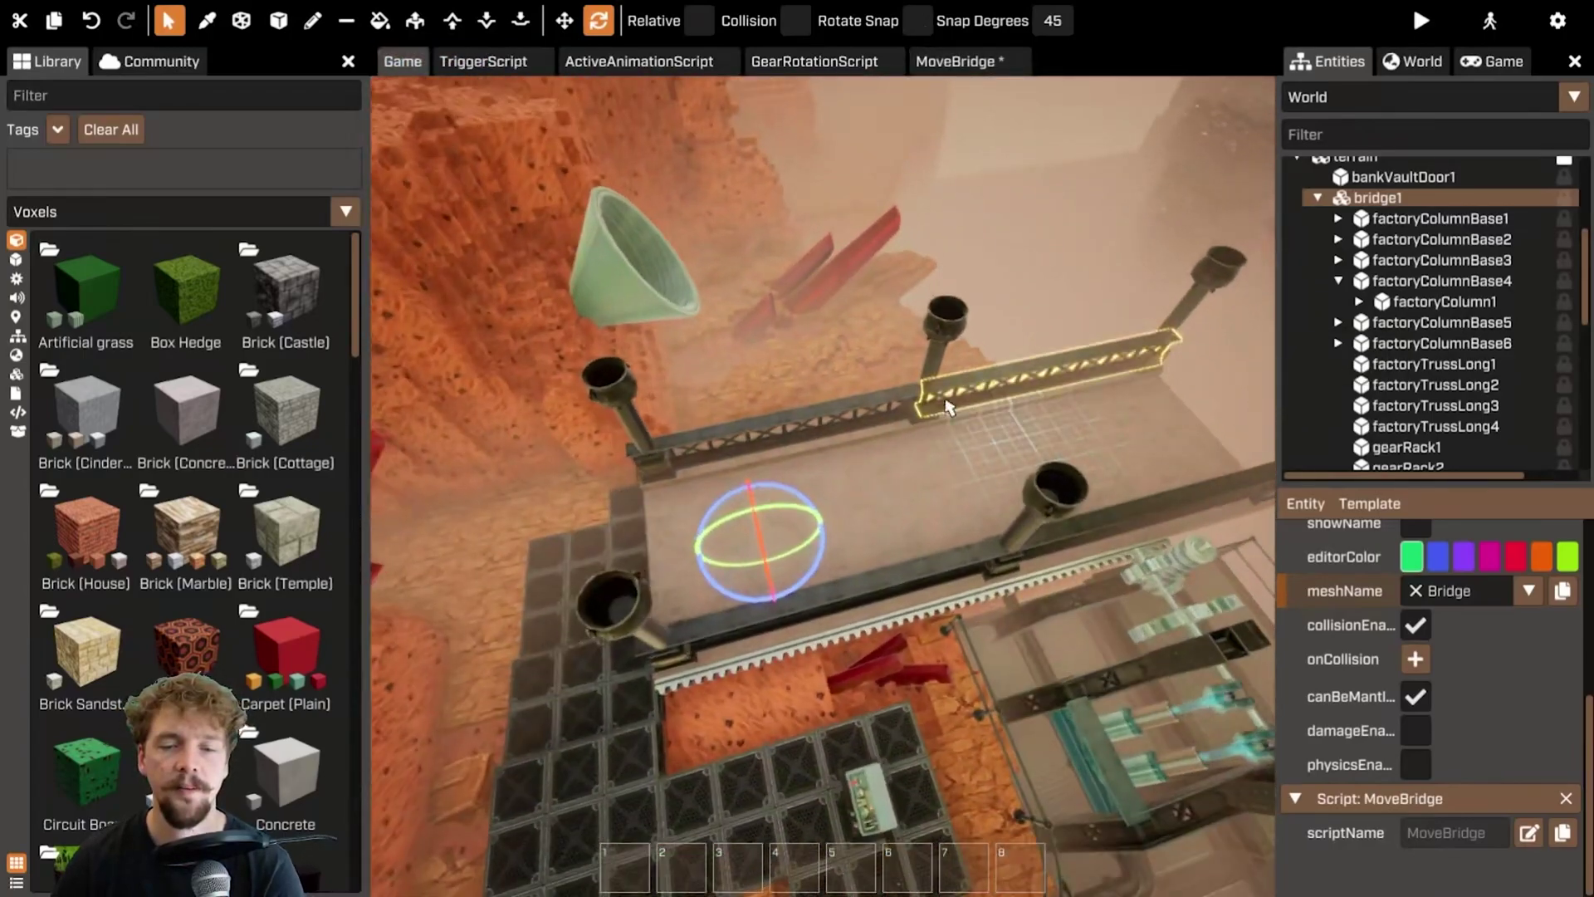
{"action": "key", "text": "w"}
{"action": "key", "text": "d"}
{"action": "left_click_drag", "start_coordinate": [973, 475], "coordinate": [699, 445]}
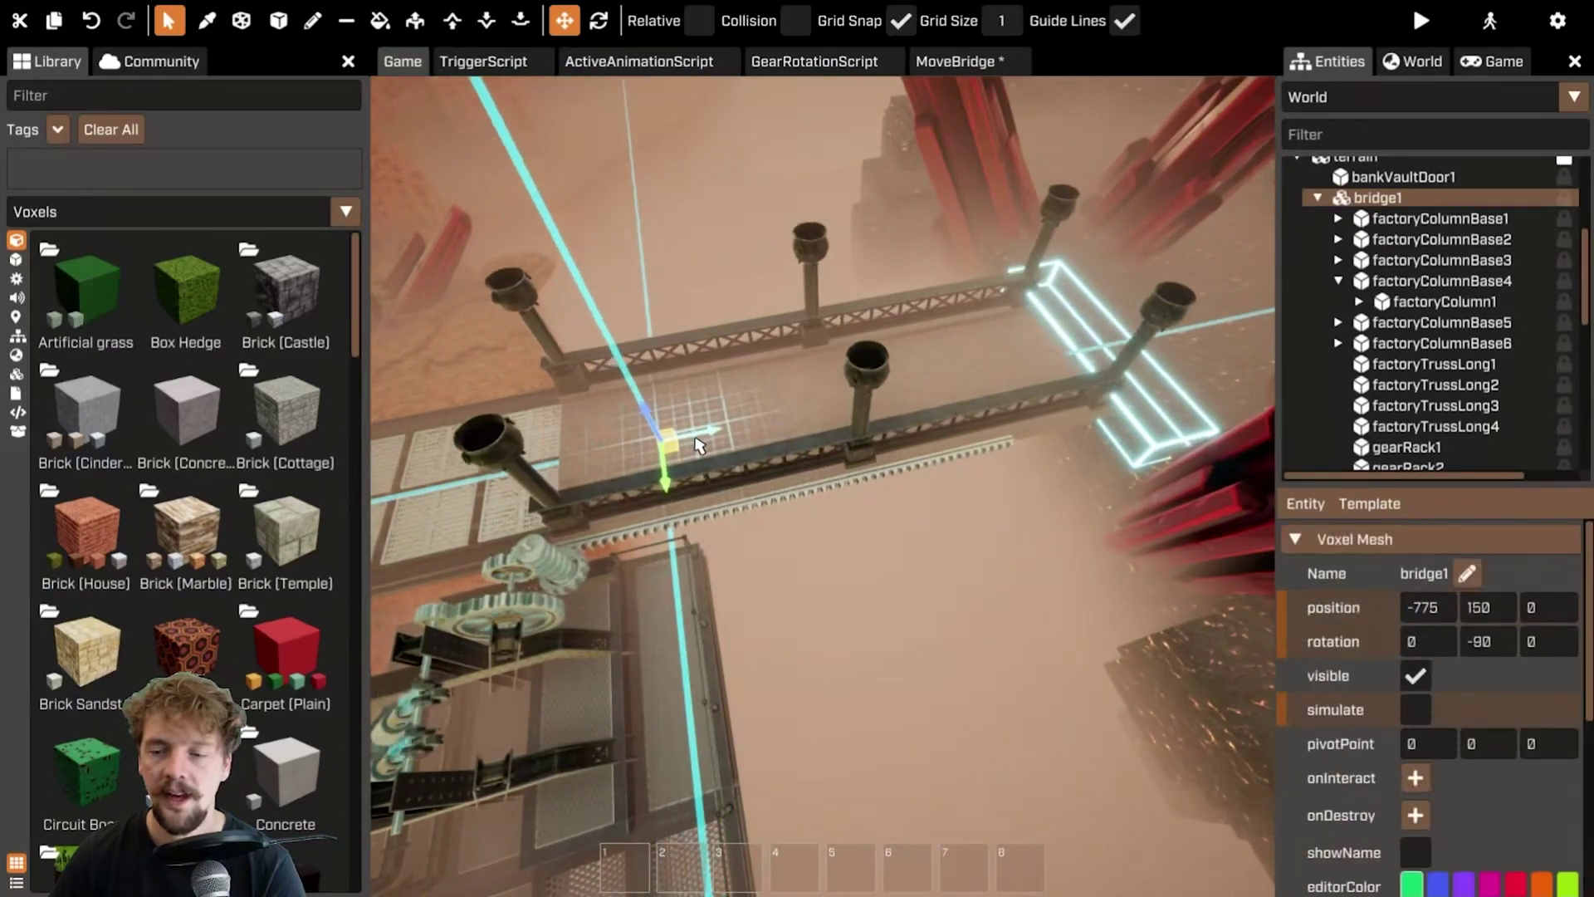
{"action": "key", "text": "ctrl+z"}
{"action": "key", "text": "ctrl+z"}
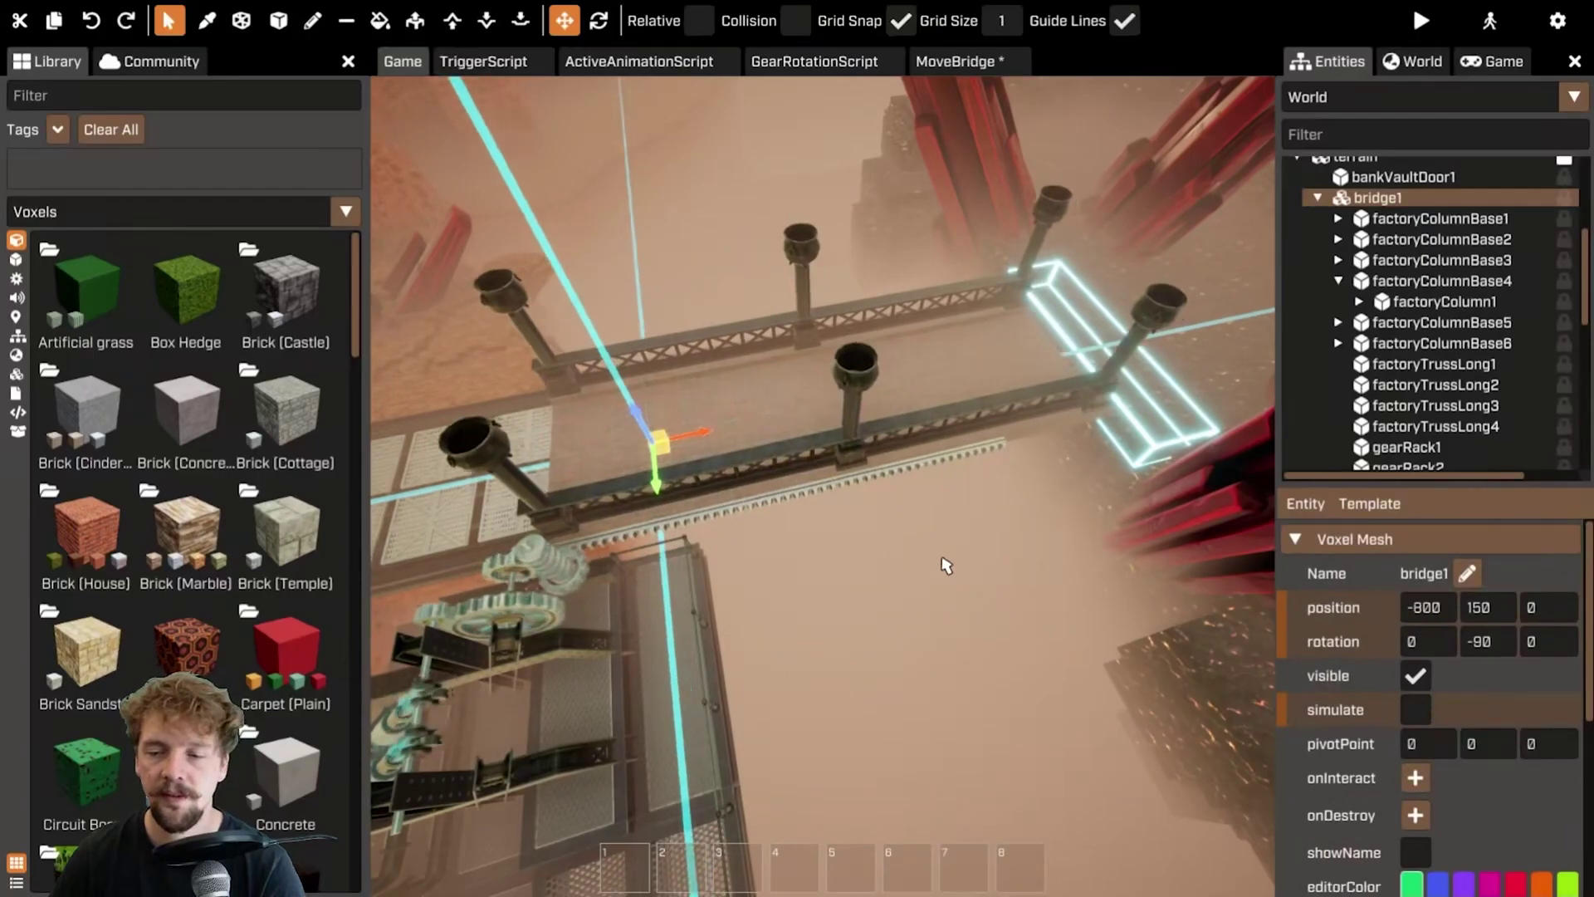
{"action": "right_click_drag", "start_coordinate": [997, 570], "coordinate": [755, 523]}
- Complete the PlayTimeline call in MoveBridge with a second key of 1.0, Vector.New(-775, 150, 0)
{"action": "left_click", "coordinate": [955, 61]}
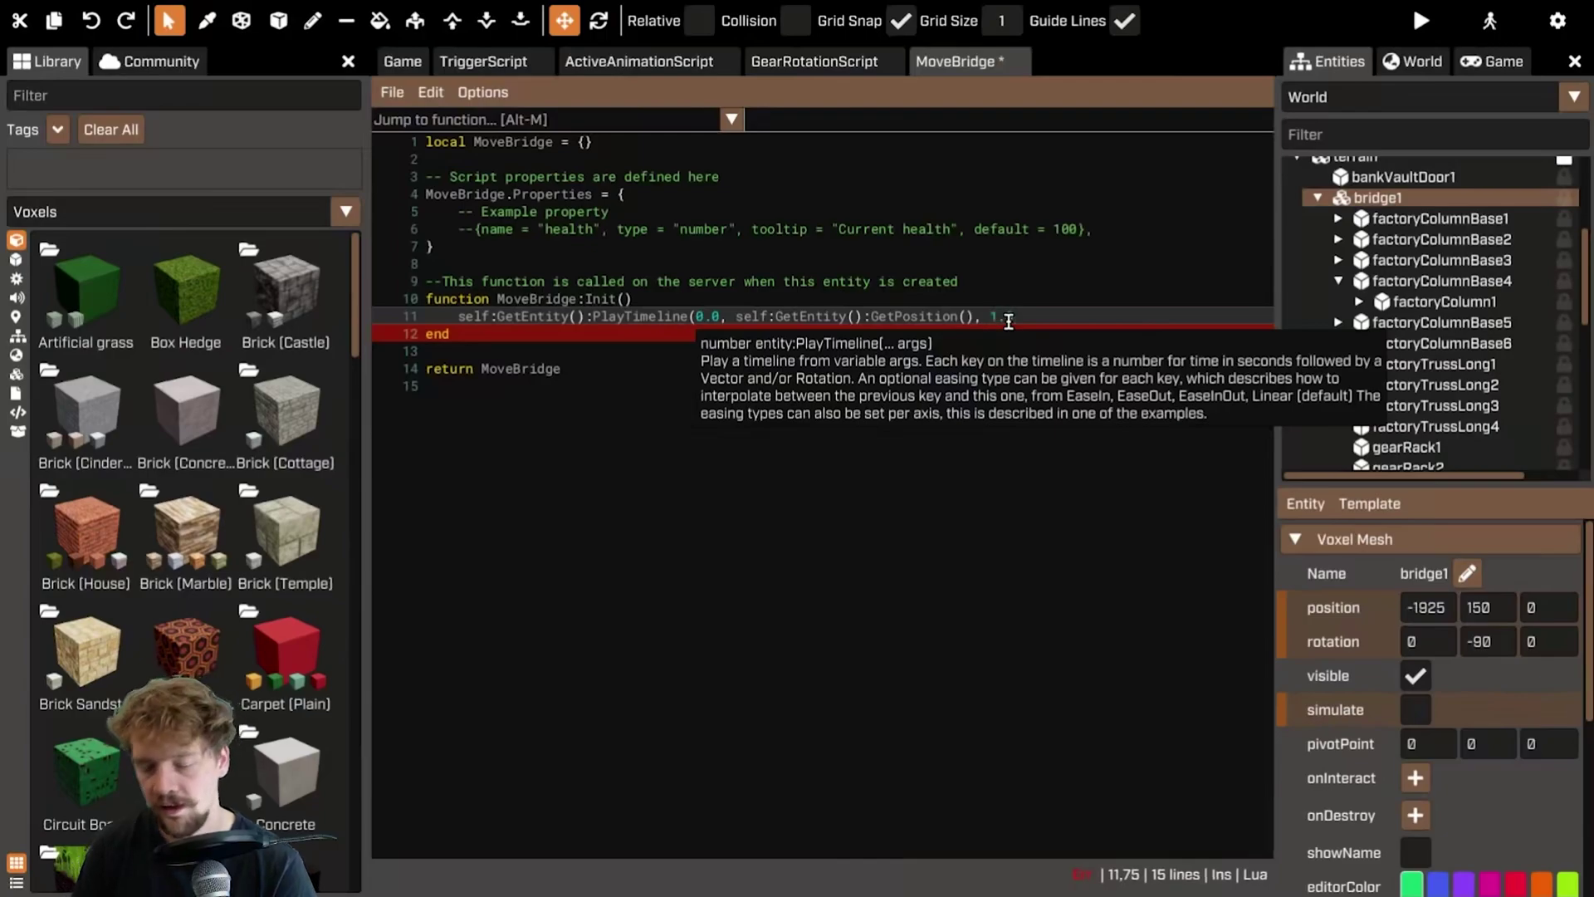
{"action": "type", "text": "self:GetEn"}
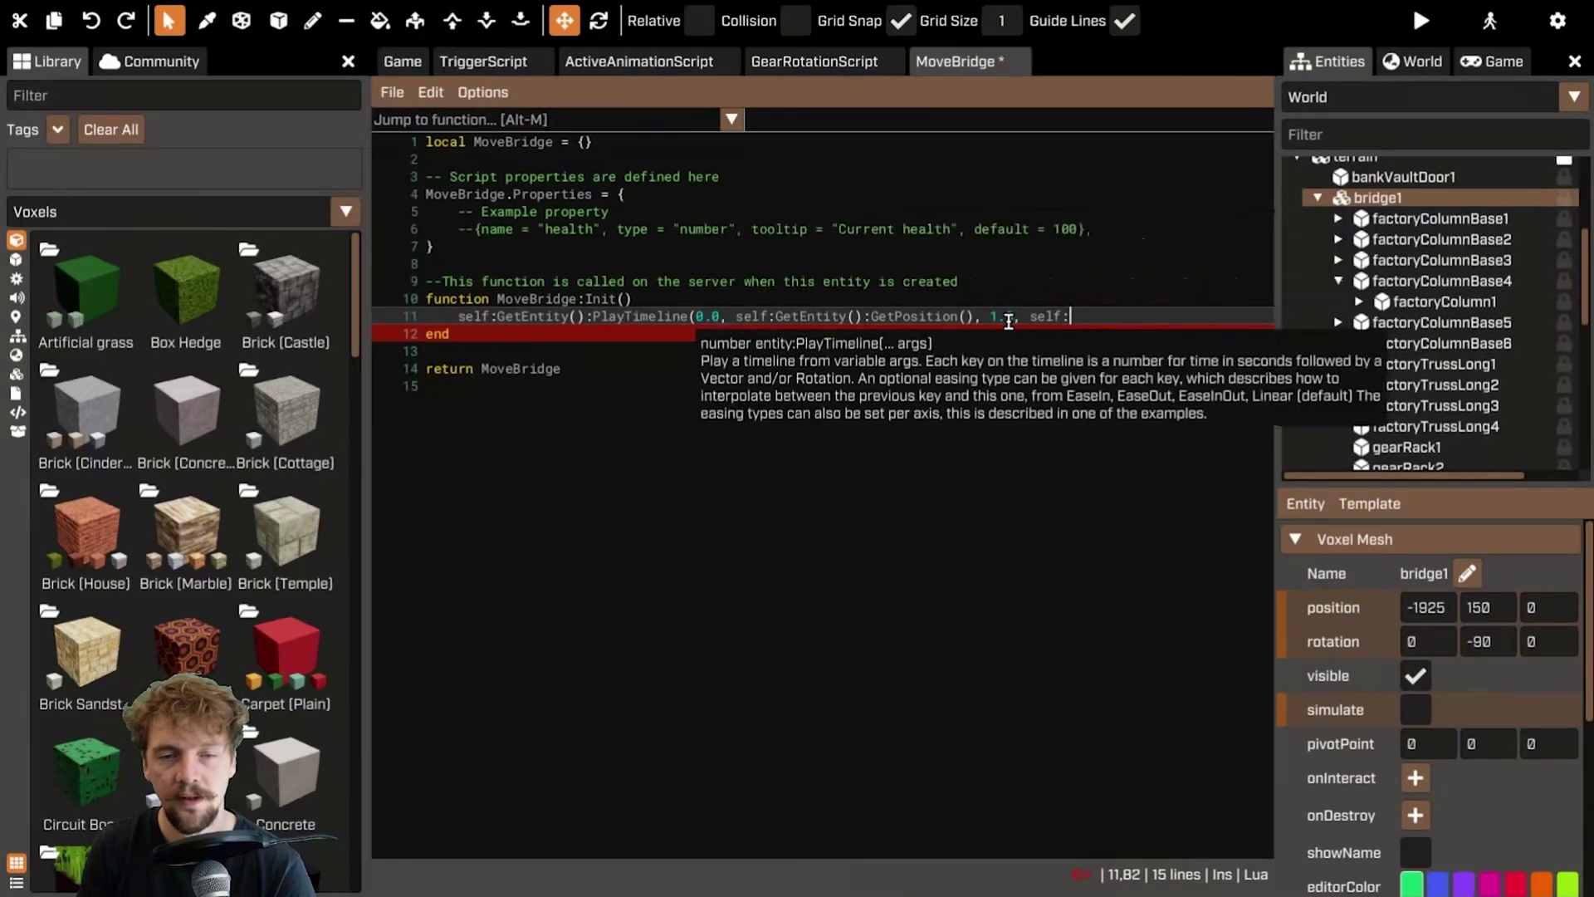
{"action": "type", "text": "tity"}
{"action": "key", "text": "ctrl+shift+Left"}
{"action": "key", "text": "ctrl+shift+Left"}
{"action": "key", "text": "ctrl+shift+Left"}
{"action": "type", "text": "Vector."}
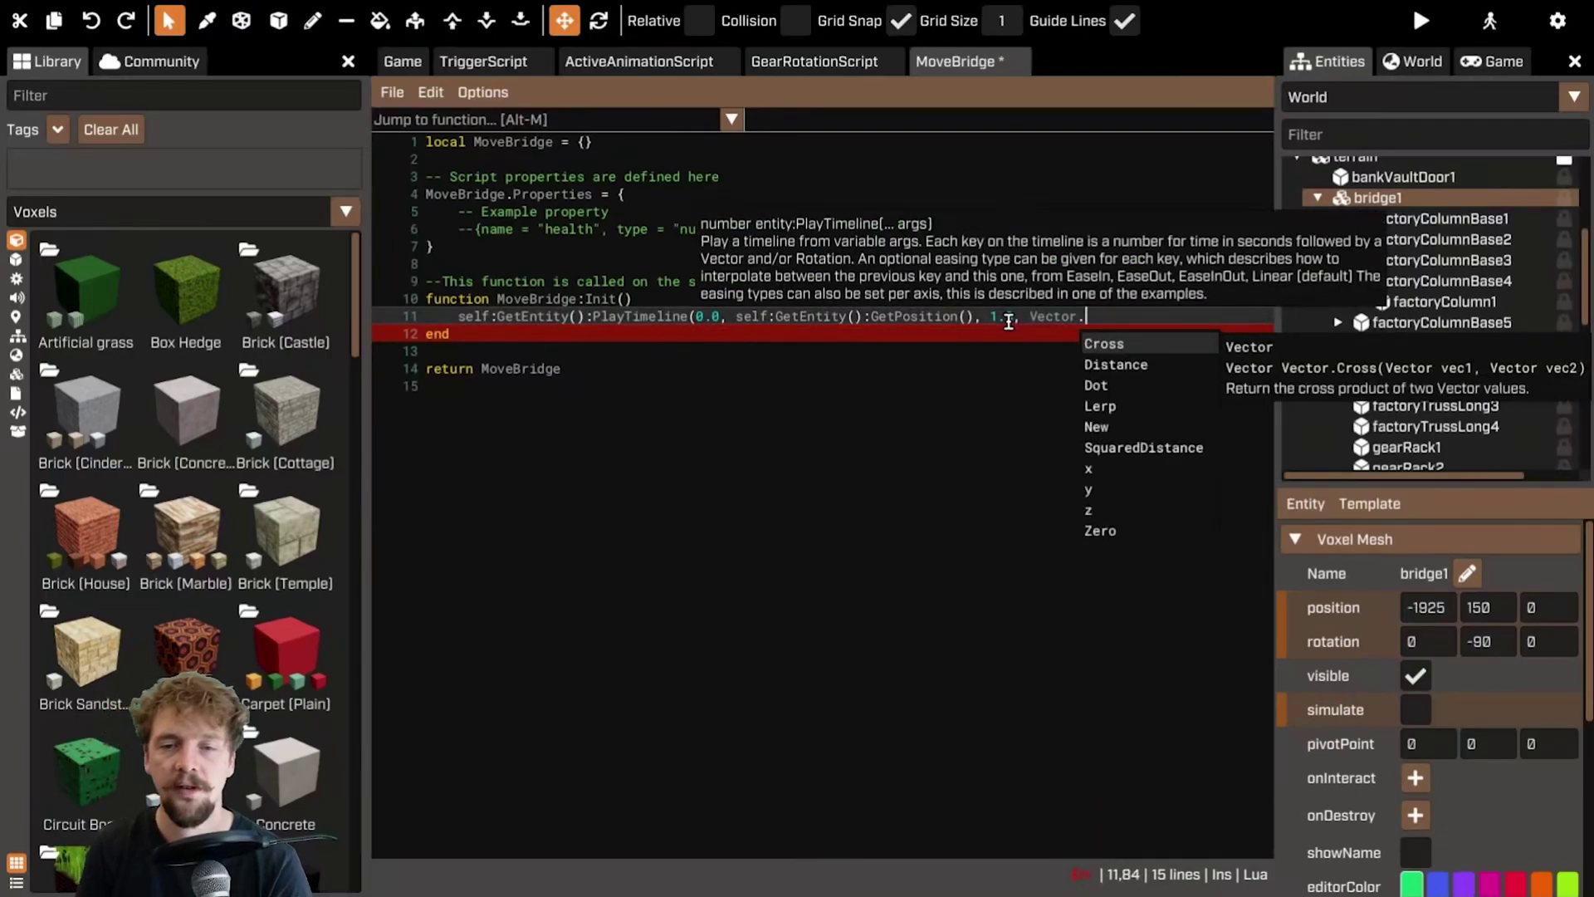
{"action": "type", "text": "New(-775, 150"}
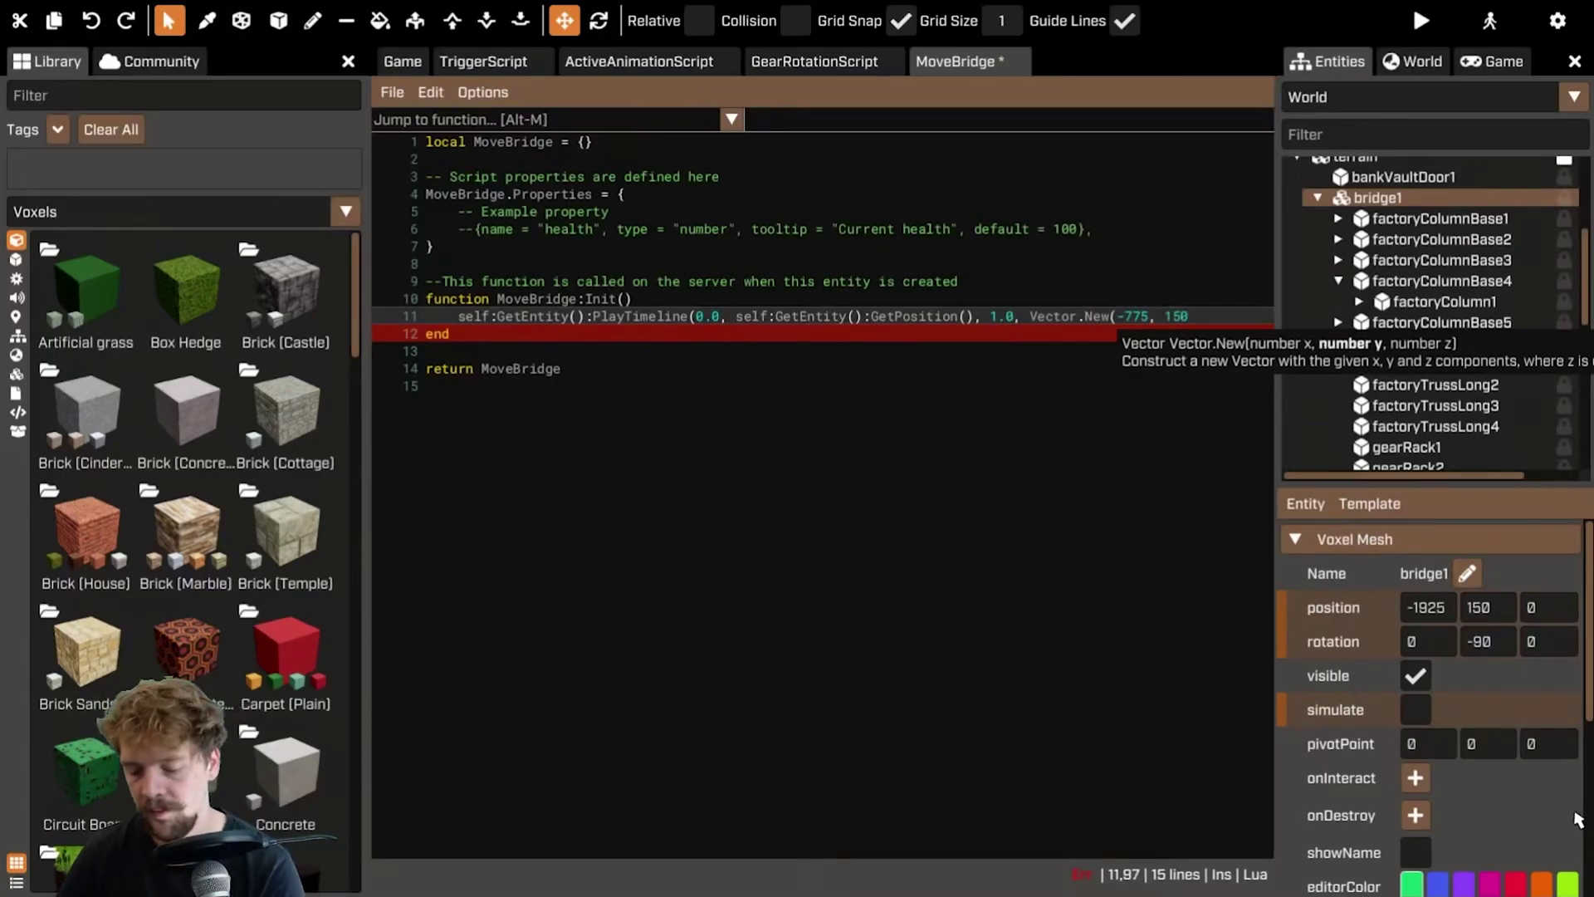
{"action": "type", "text": ", 0))"}
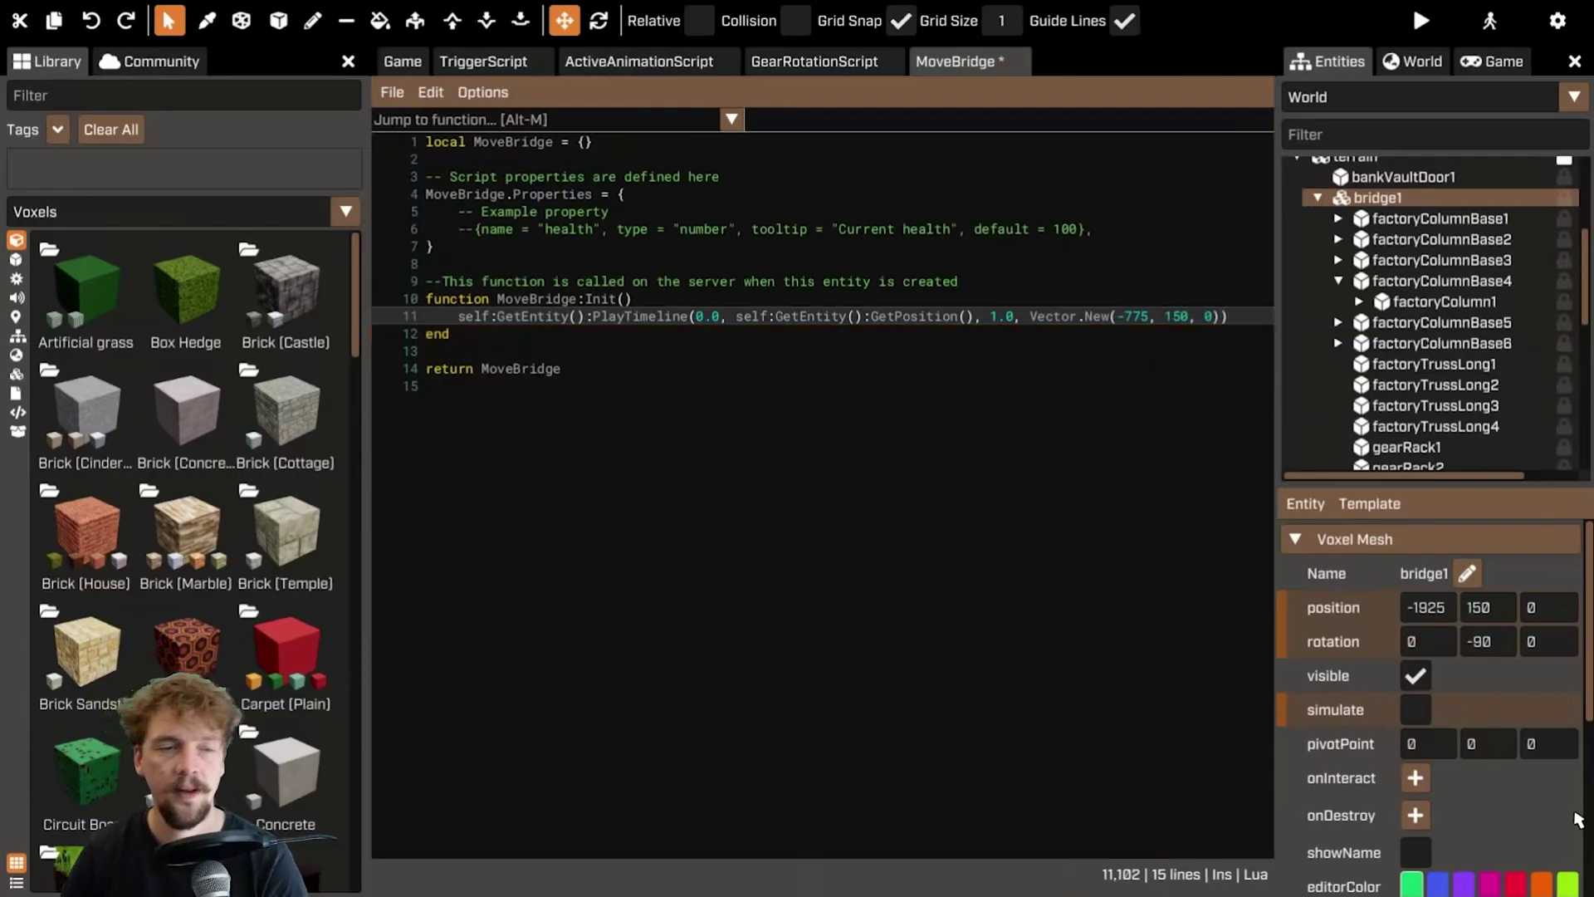
- Examine the gear racks along bridge1's edge and the timeline call in its MoveBridge script
{"action": "left_click", "coordinate": [383, 56]}
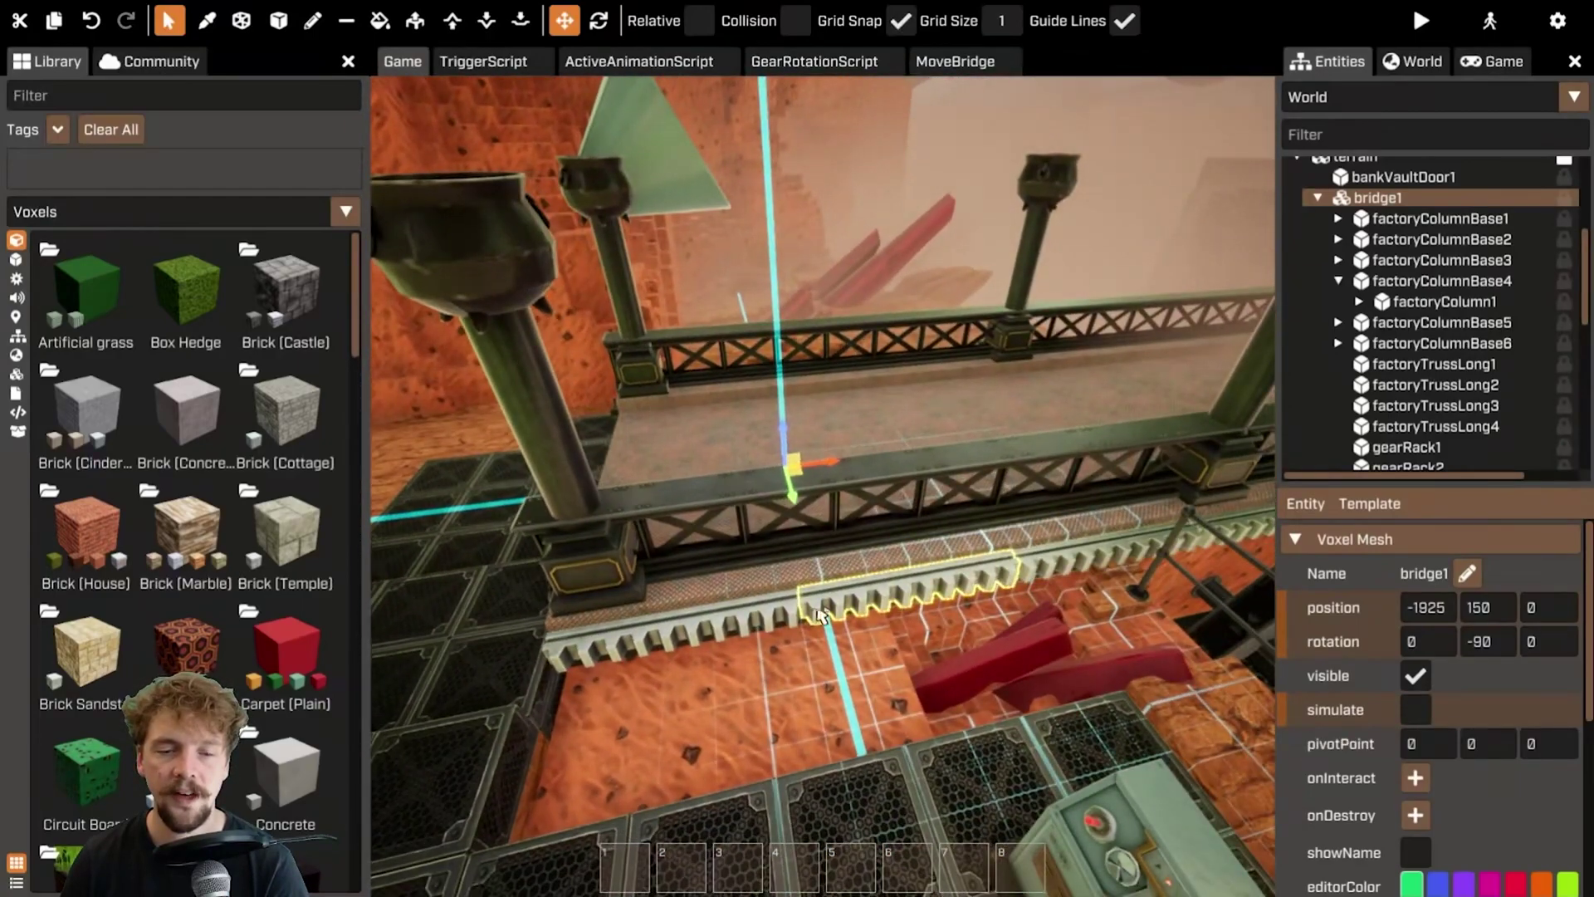
{"action": "left_click", "coordinate": [770, 628]}
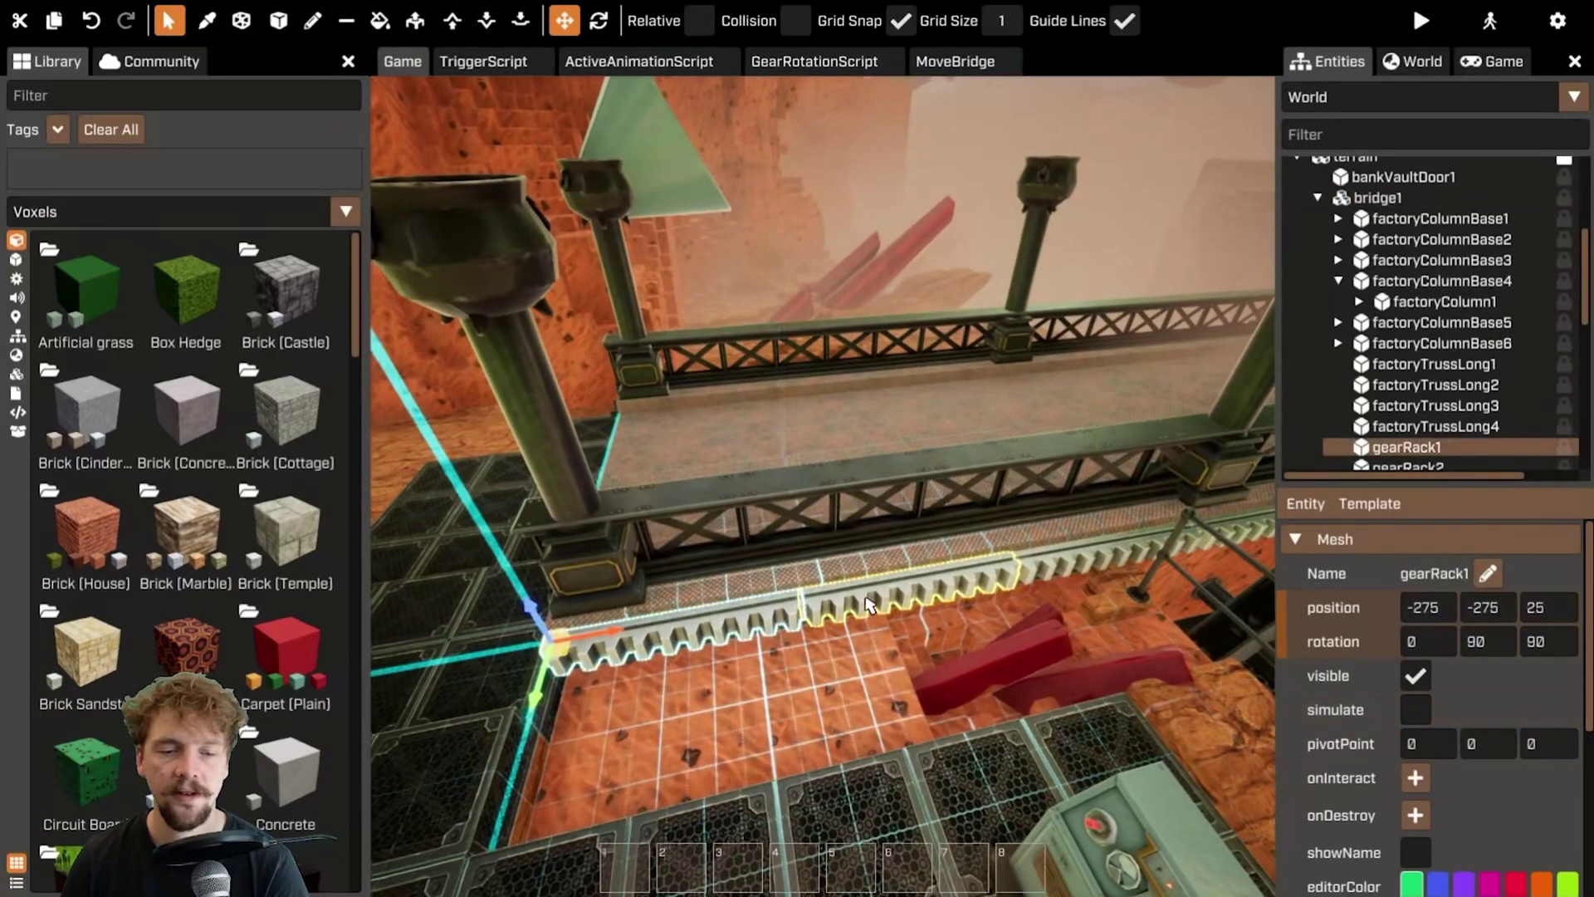
{"action": "left_click", "coordinate": [865, 606]}
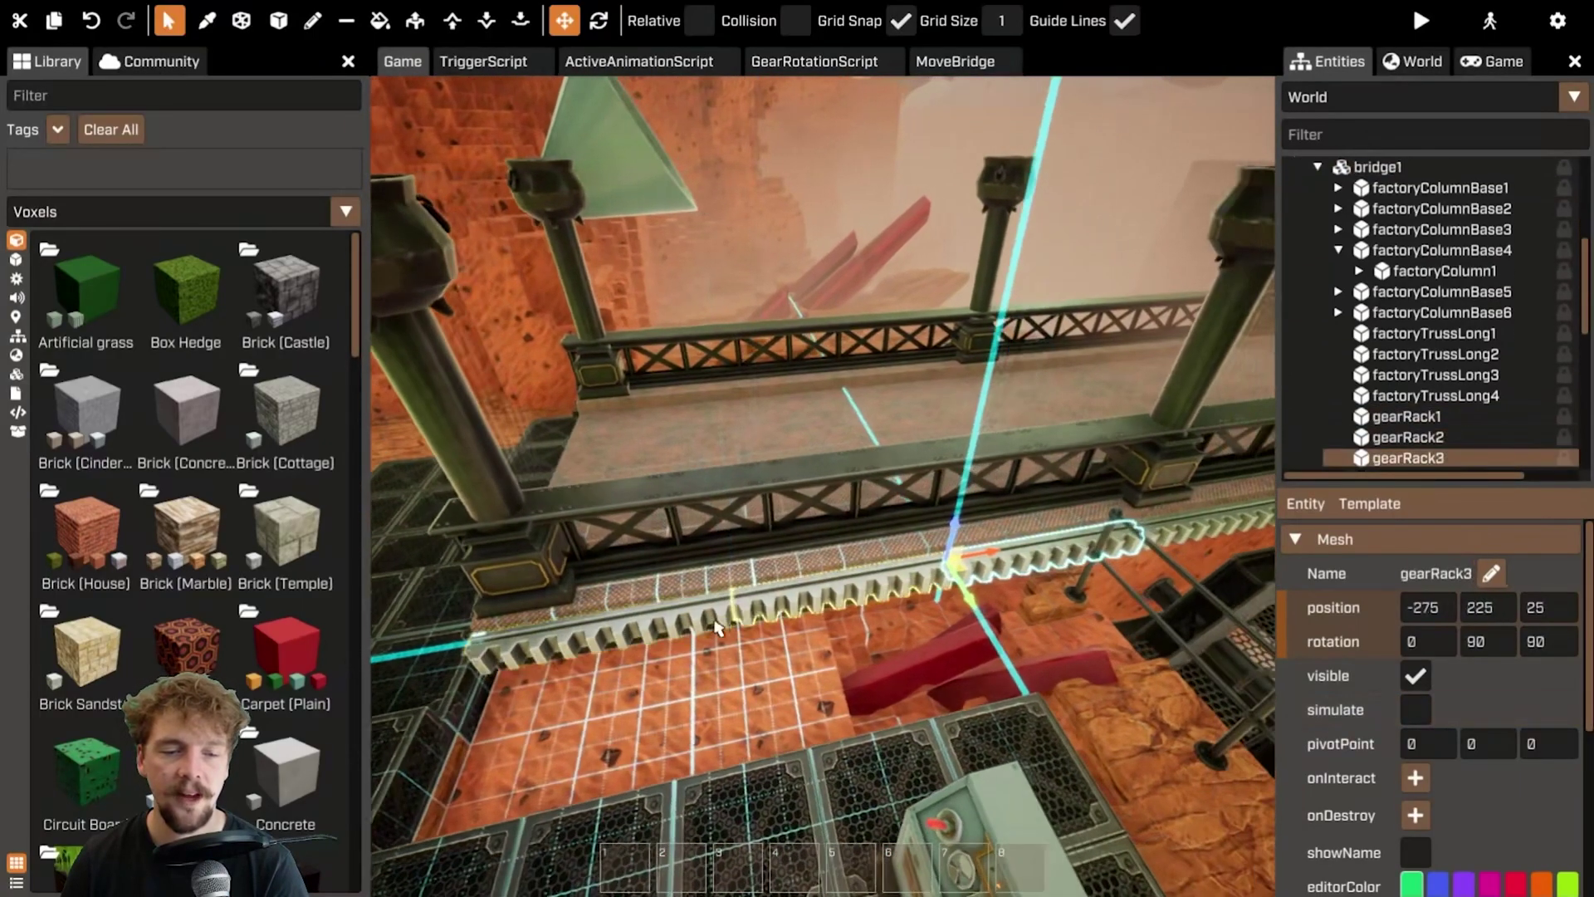
{"action": "double_click", "coordinate": [717, 628]}
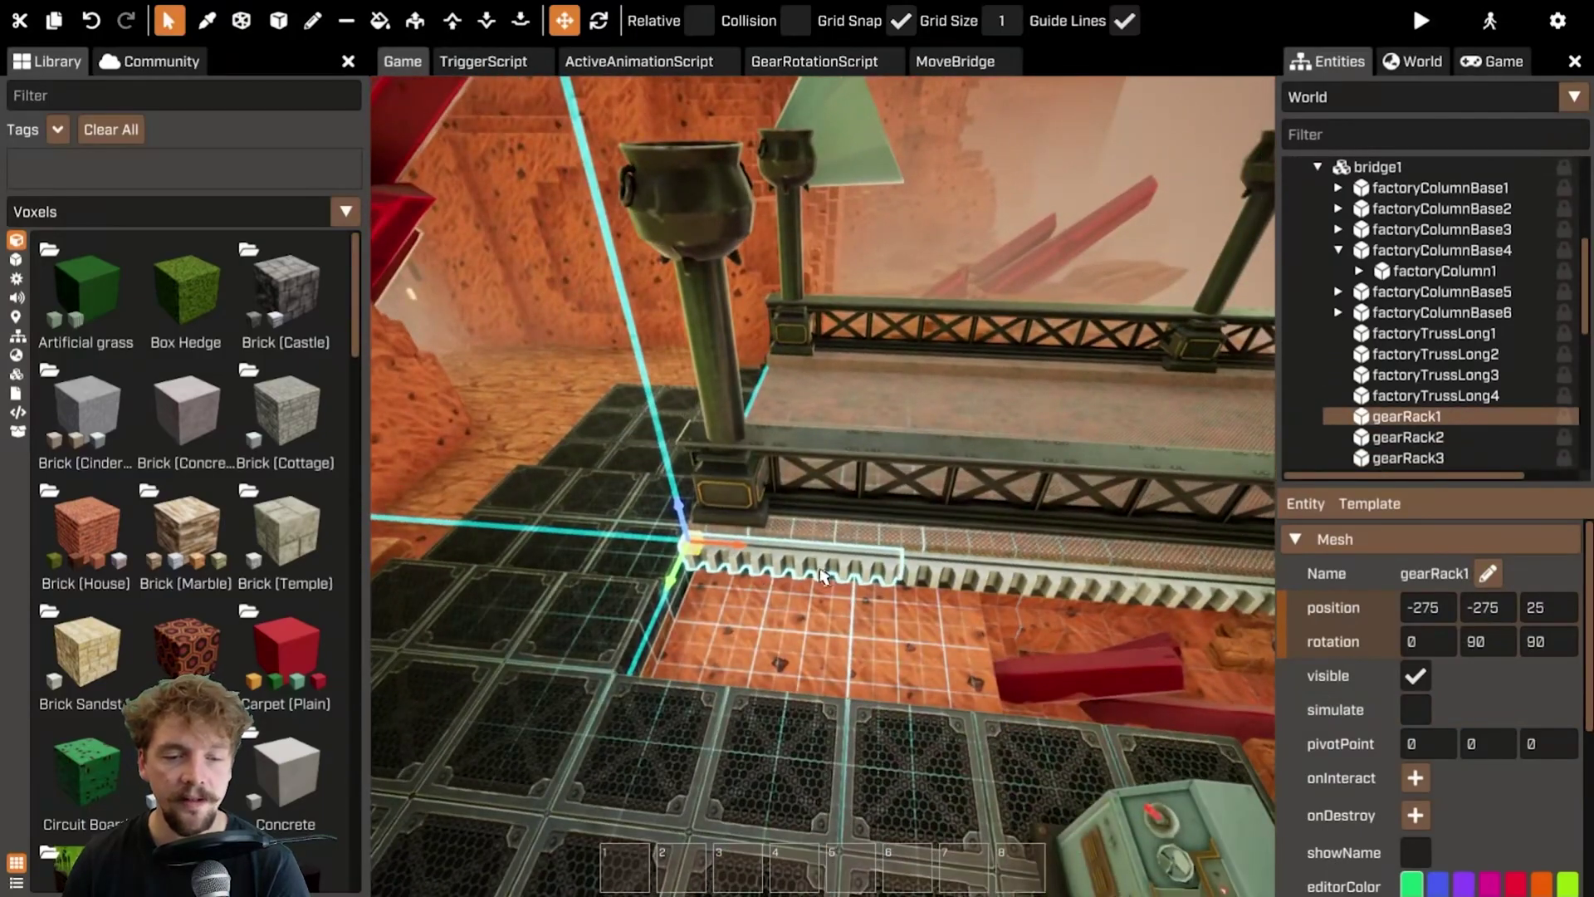
{"action": "left_click_drag", "start_coordinate": [820, 576], "coordinate": [936, 631], "text": "alt"}
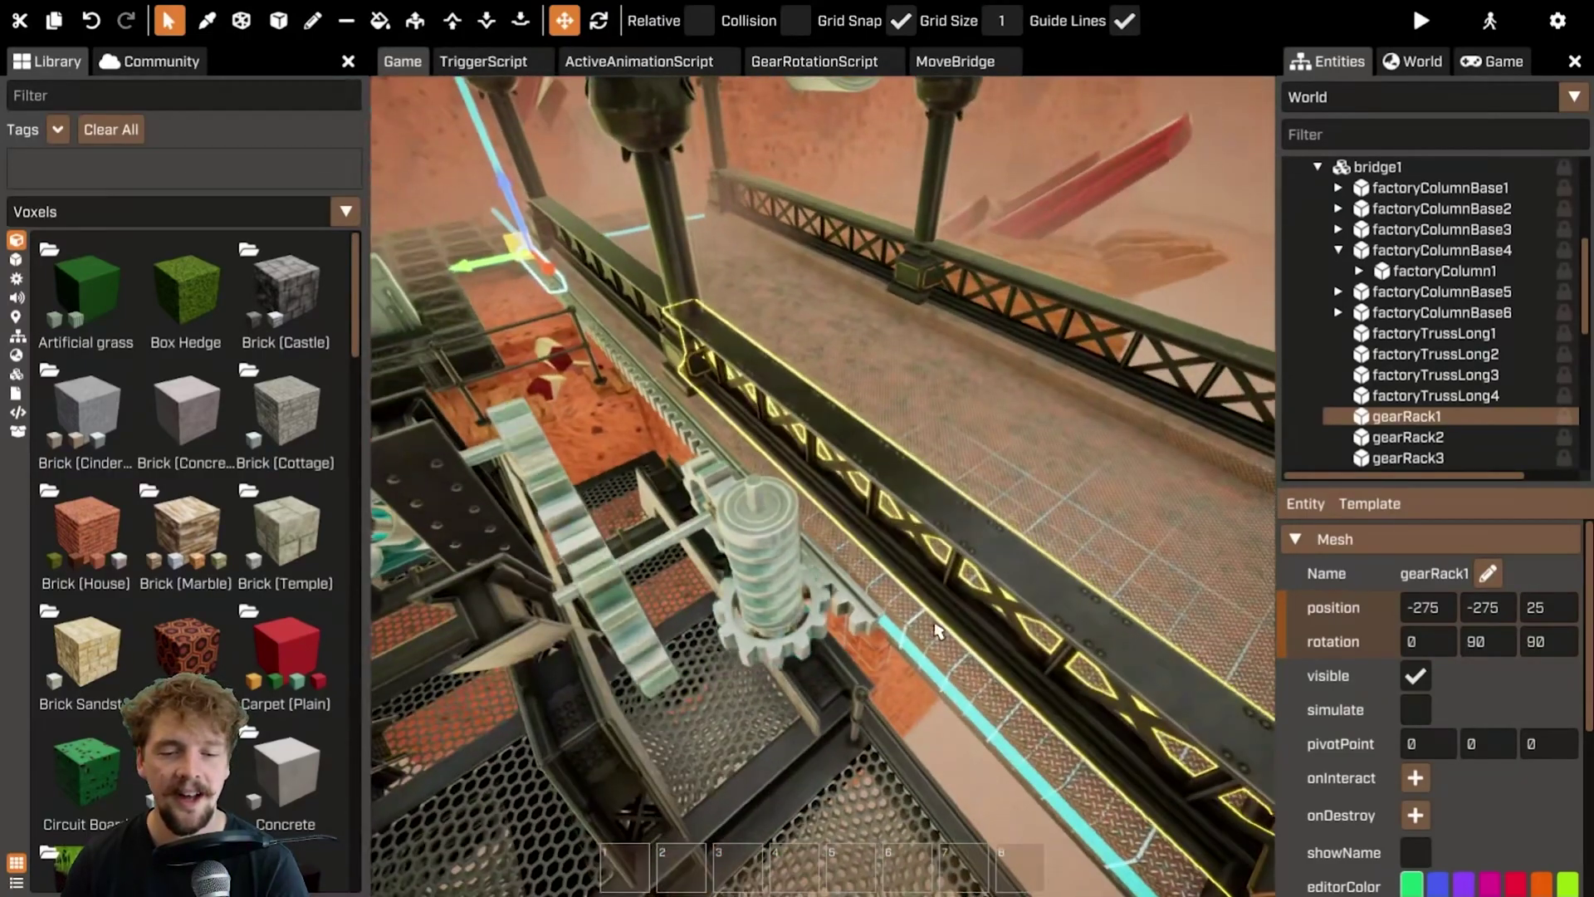
{"action": "left_click", "coordinate": [853, 628]}
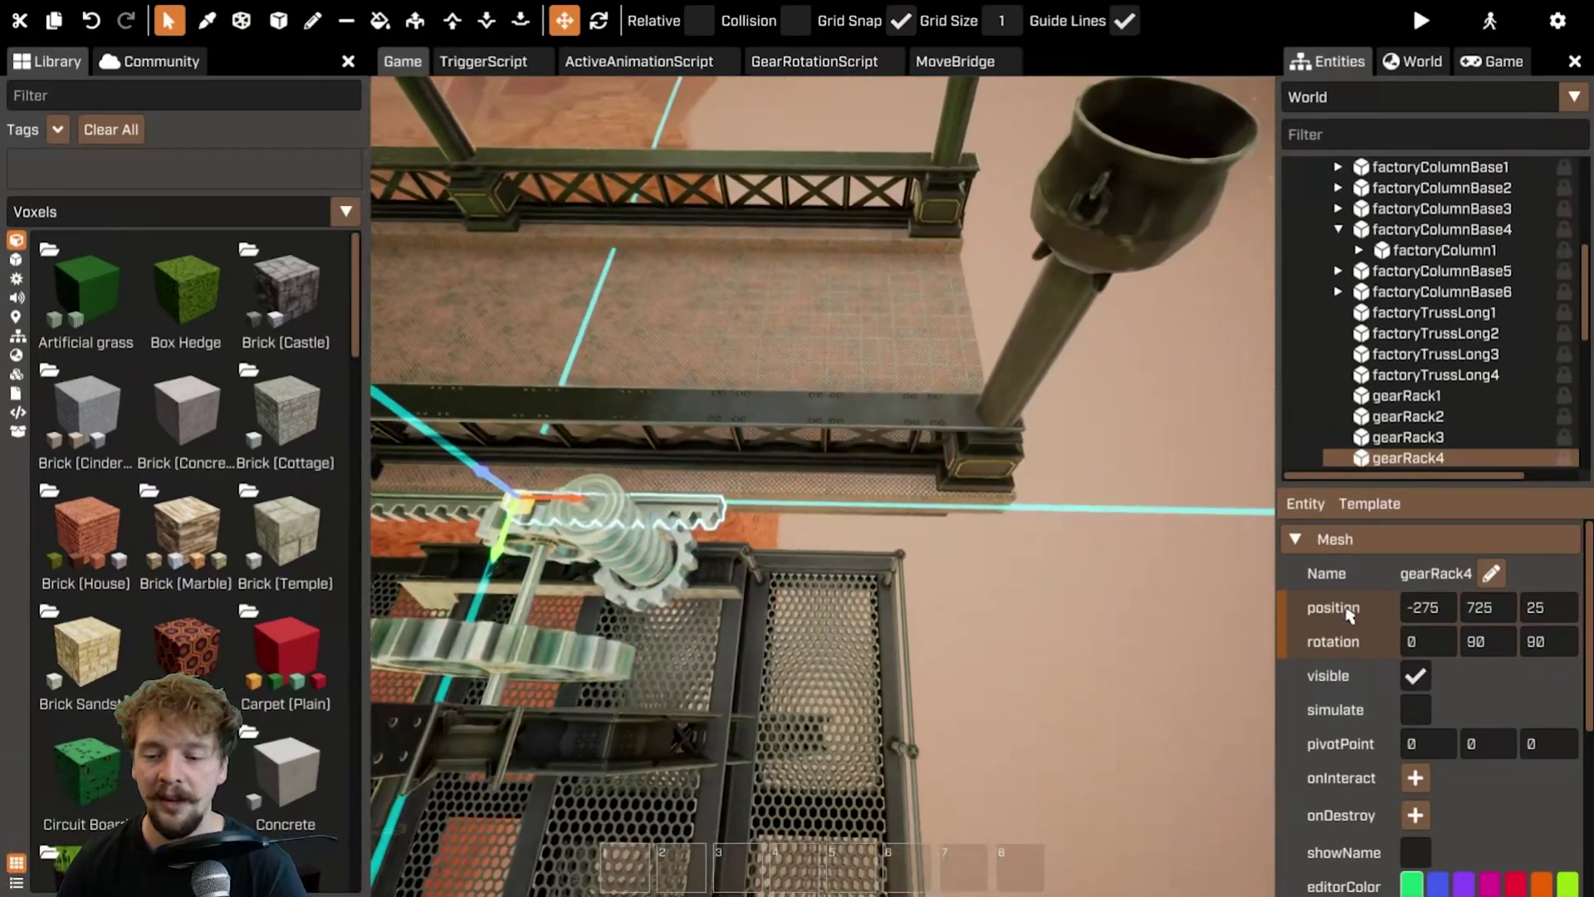
{"action": "scroll", "coordinate": [1349, 652], "scroll_direction": "down", "scroll_amount": 3}
{"action": "left_click", "coordinate": [954, 440]}
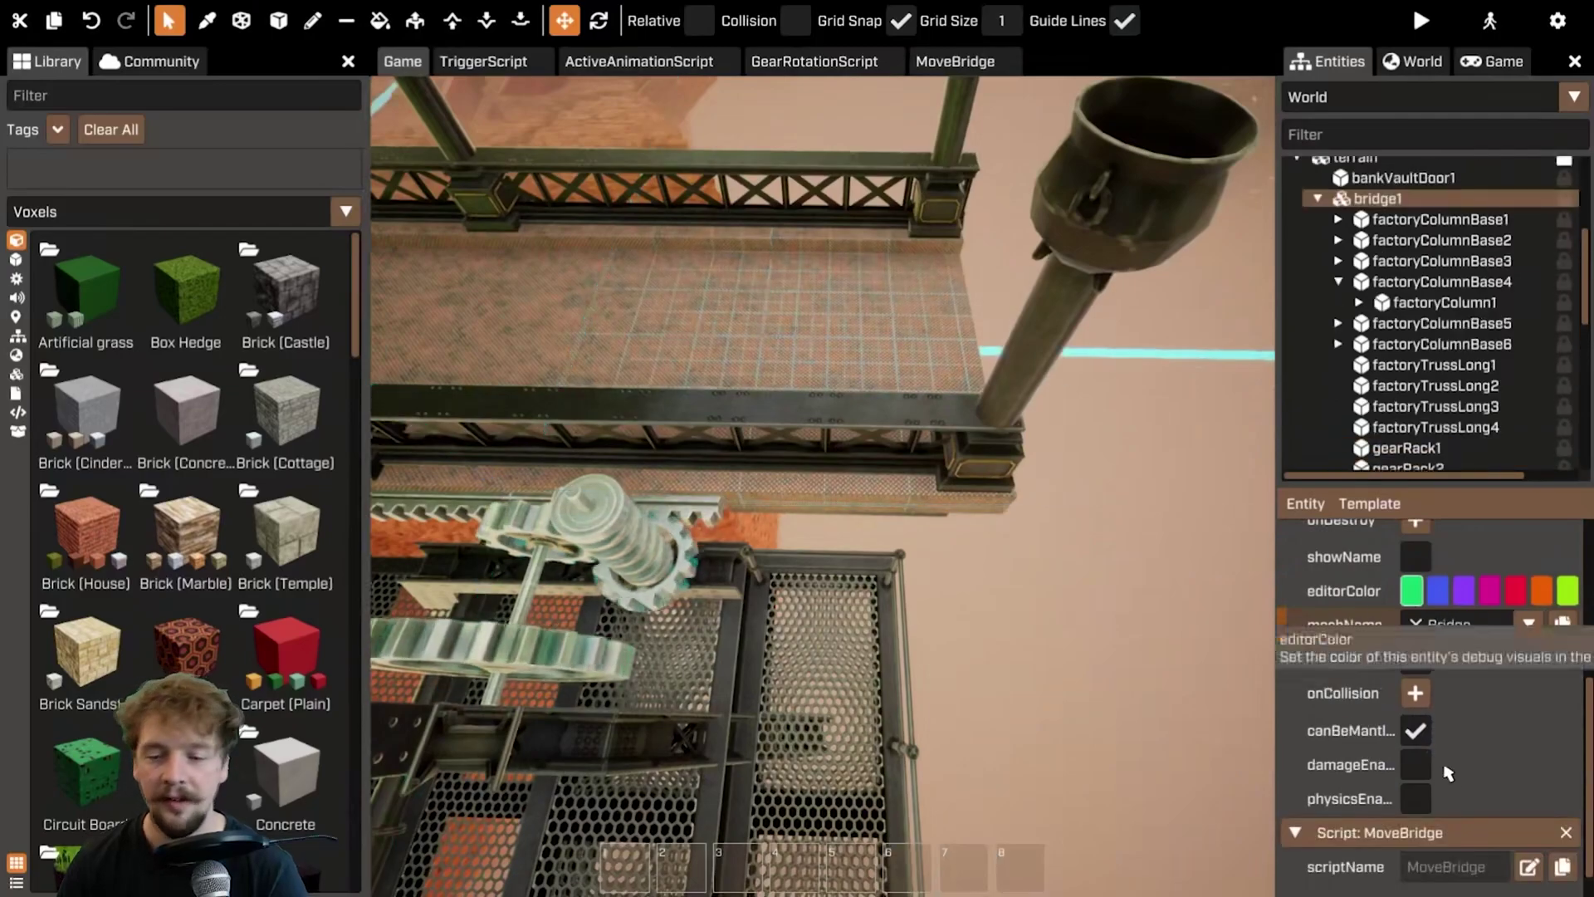
{"action": "left_click", "coordinate": [1530, 832]}
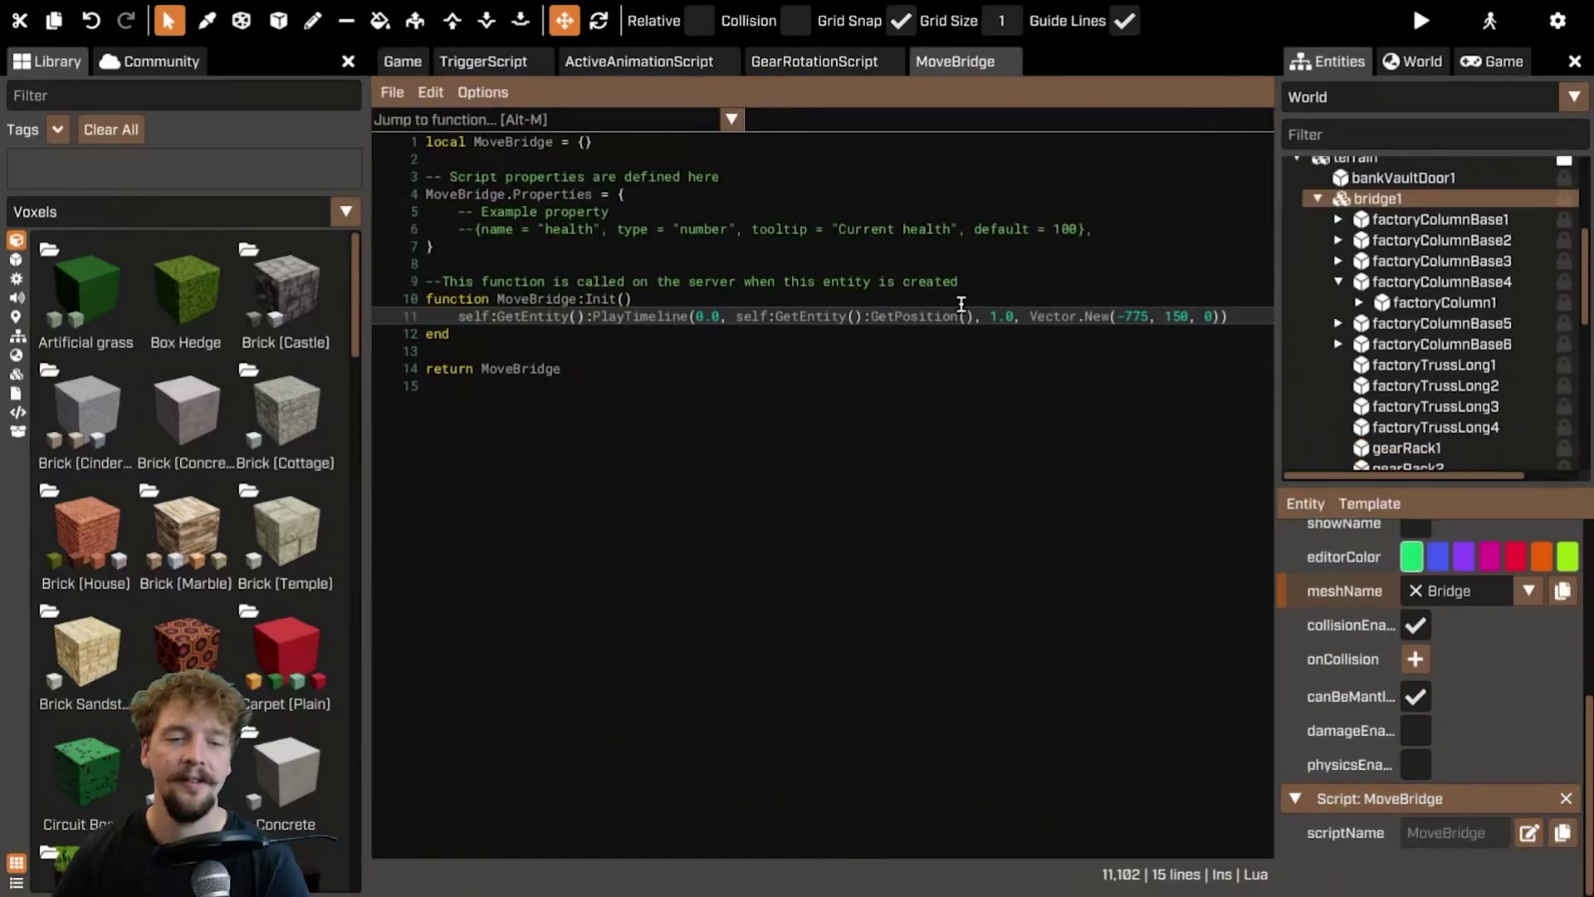
{"action": "left_click", "coordinate": [403, 61]}
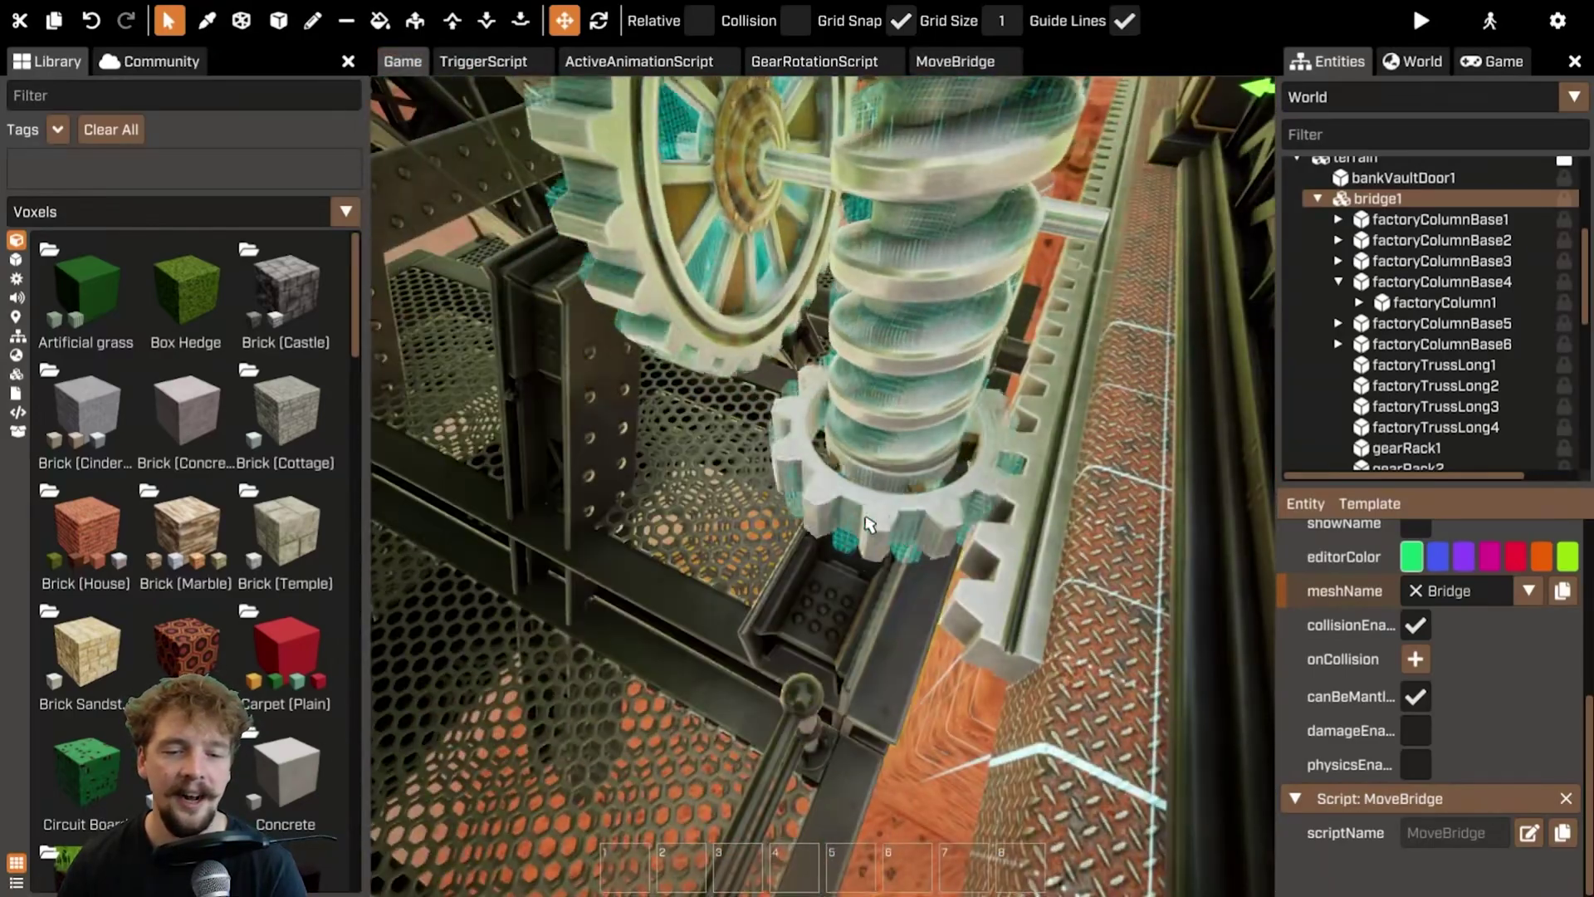
- Check the rotation duration of the spur gear driving the rack and set MoveBridge's second timeline key time to 6.363
{"action": "left_click", "coordinate": [830, 448]}
{"action": "scroll", "coordinate": [1427, 747], "scroll_direction": "down", "scroll_amount": 2}
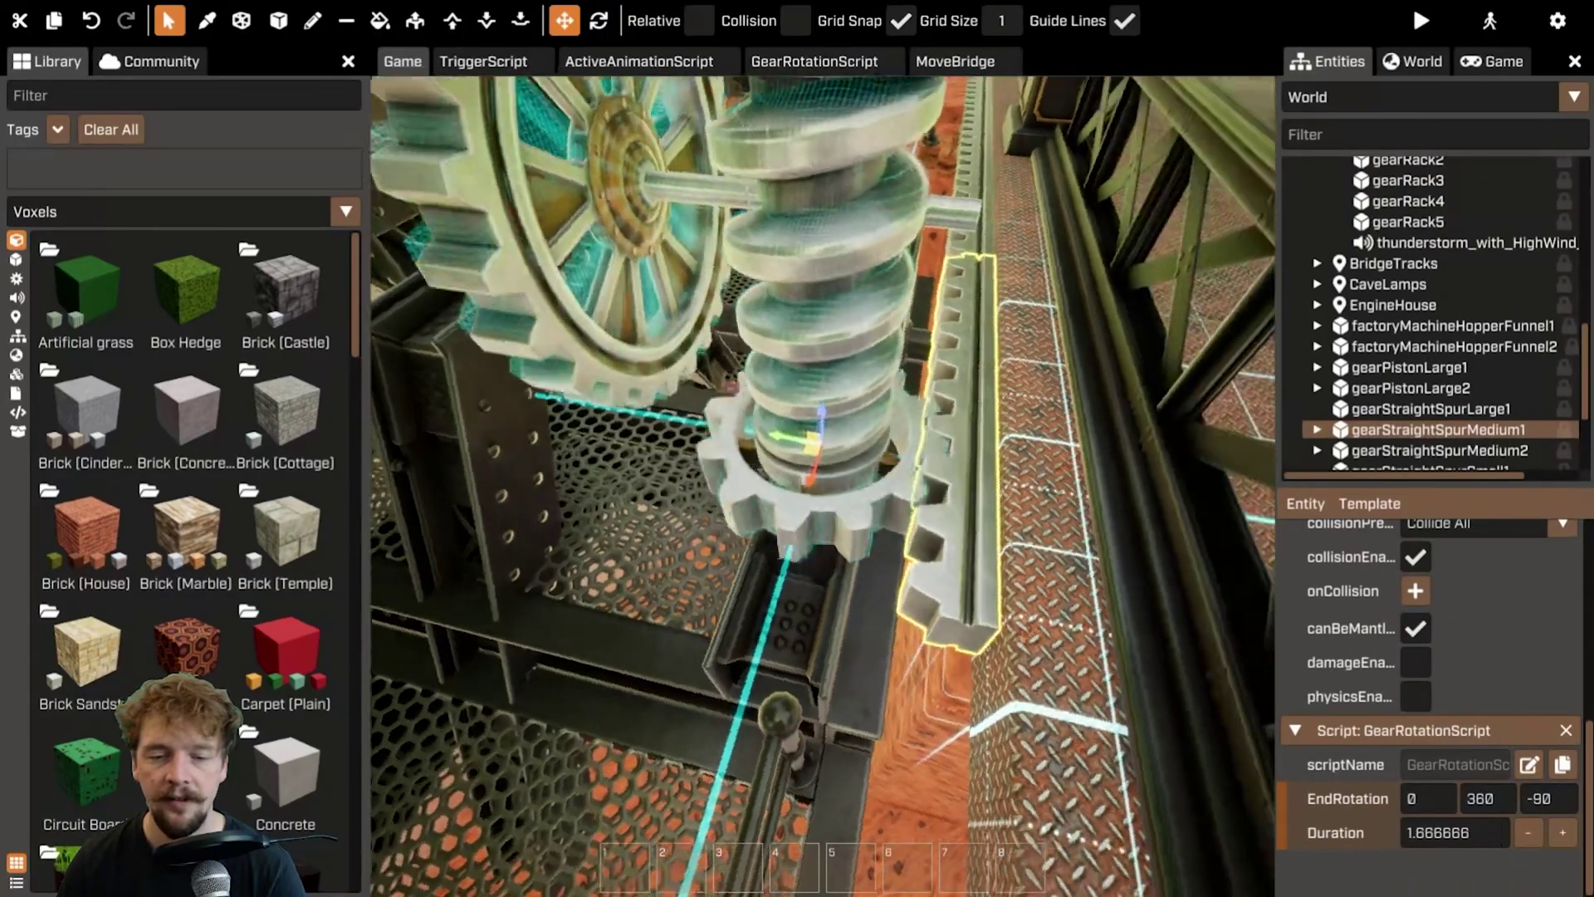
{"action": "right_click_drag", "start_coordinate": [957, 455], "coordinate": [956, 456]}
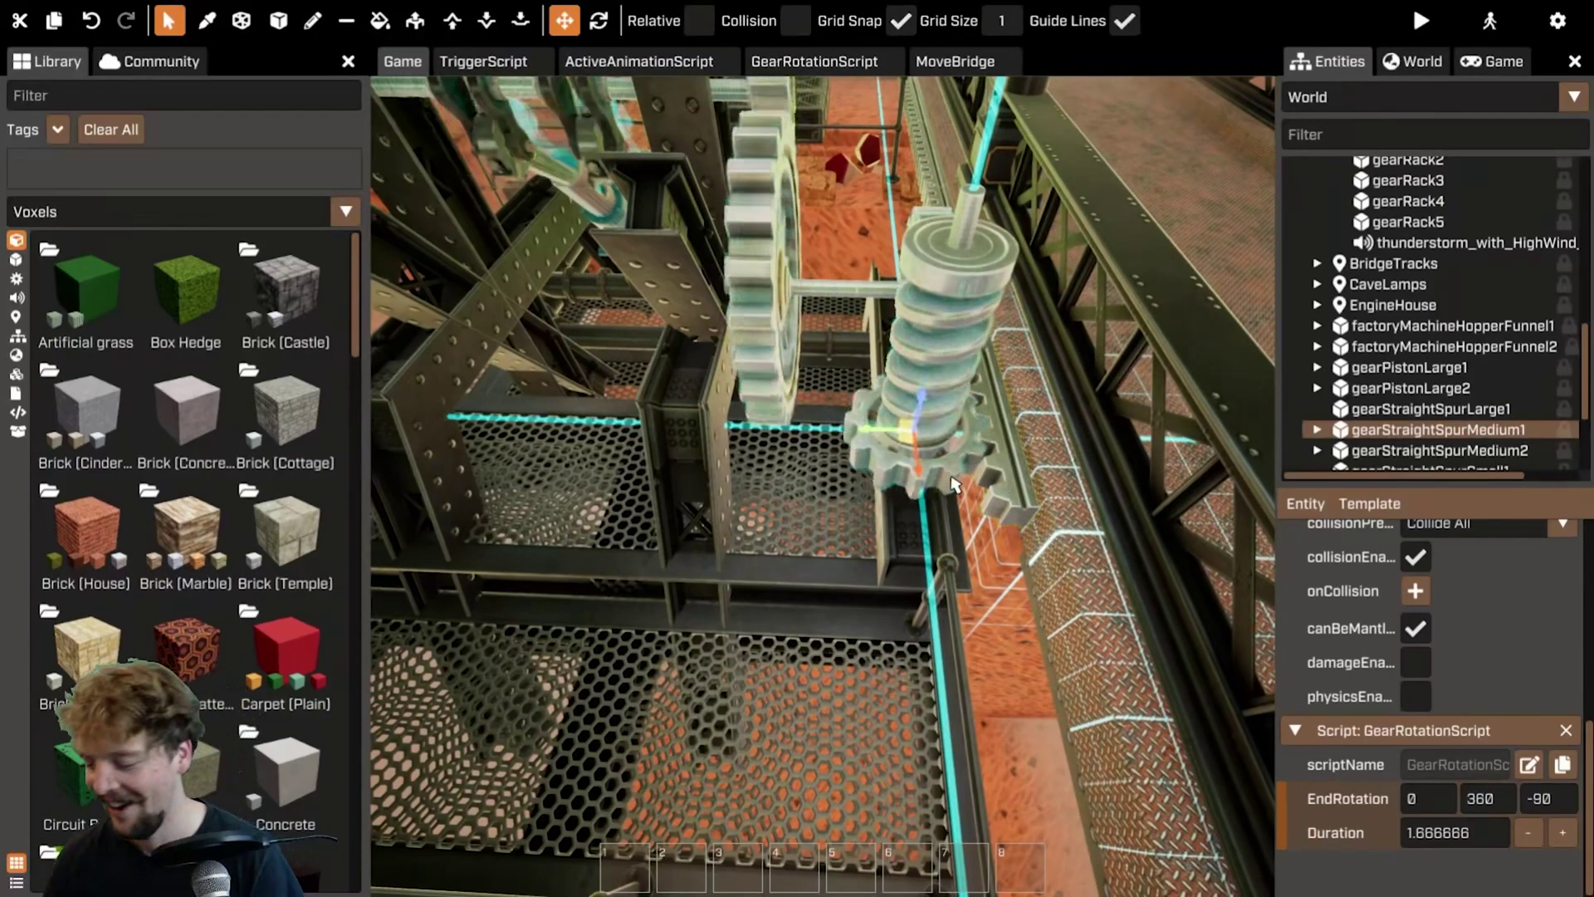
{"action": "left_click", "coordinate": [1071, 434]}
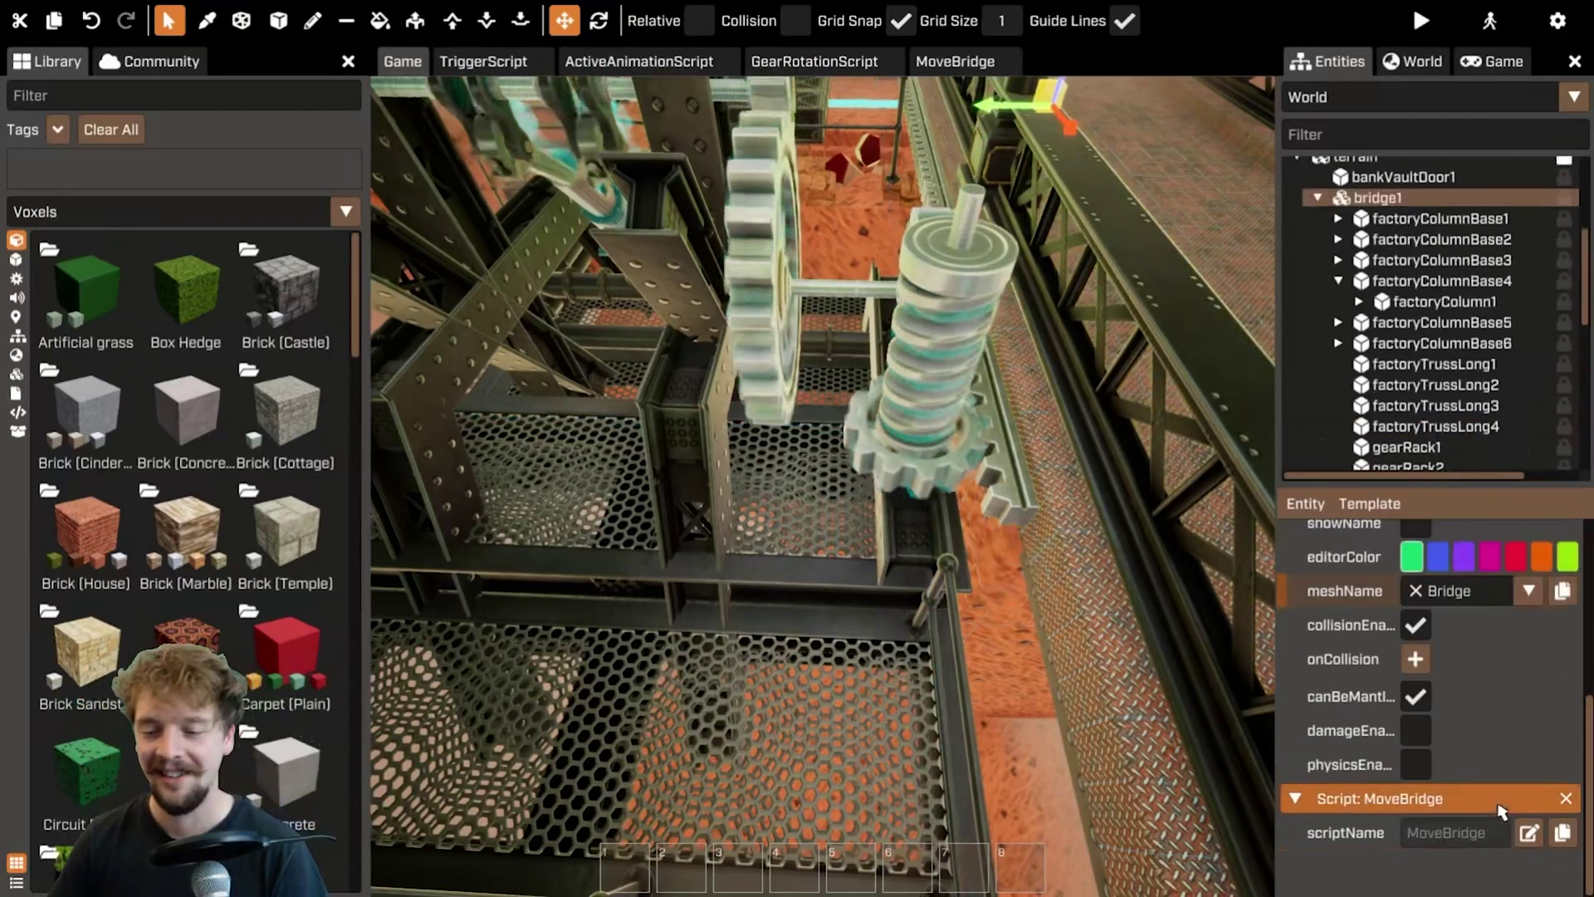
{"action": "left_click", "coordinate": [986, 61]}
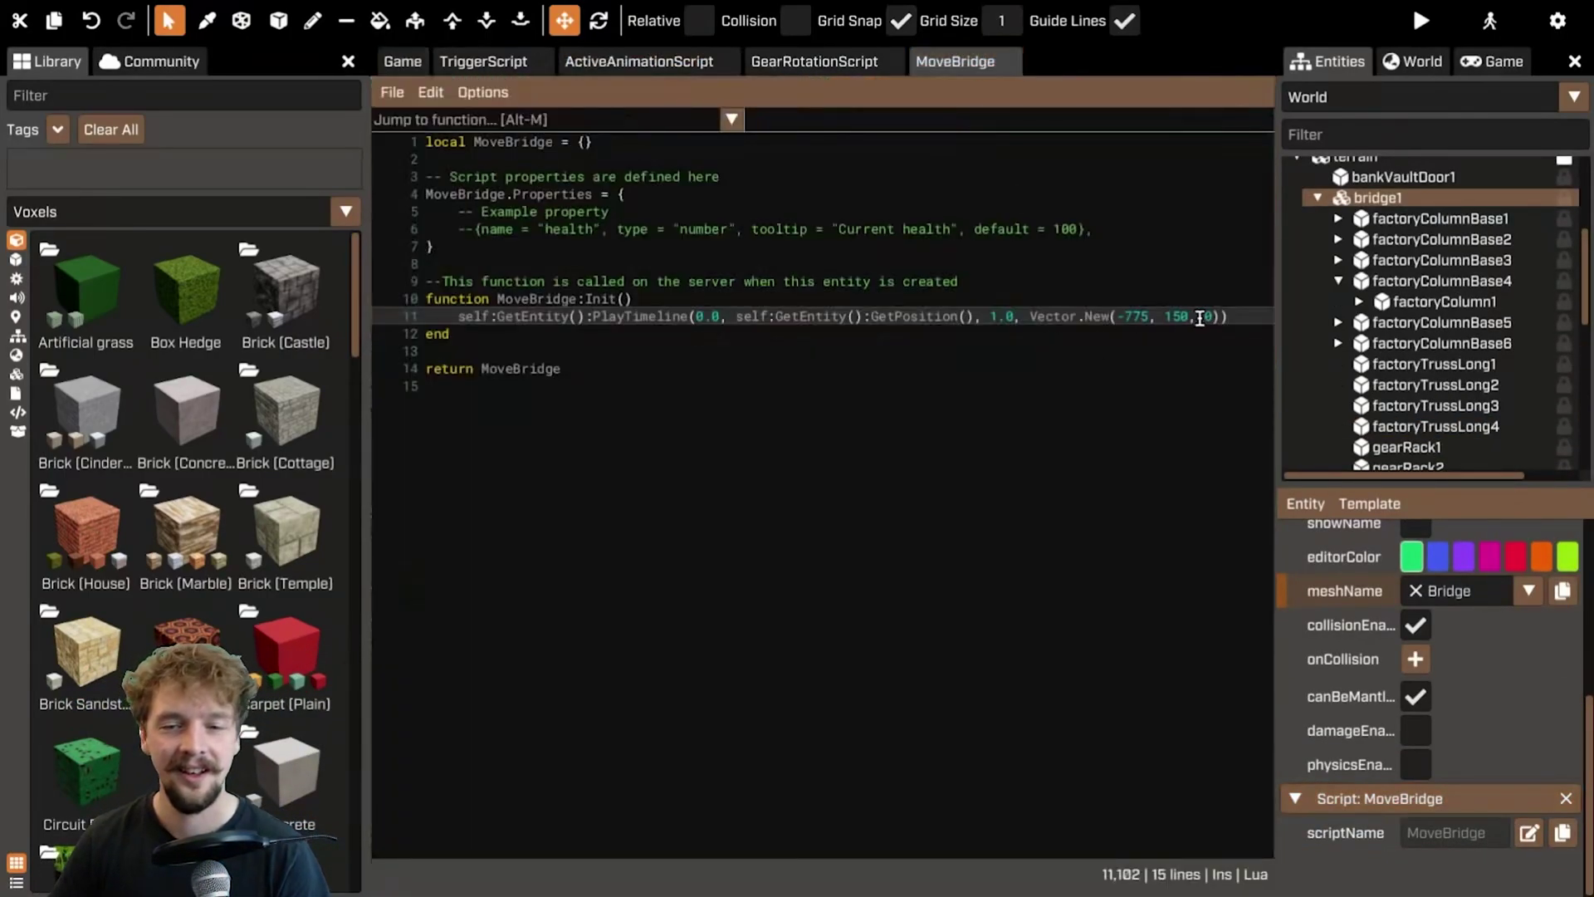
{"action": "left_click_drag", "start_coordinate": [998, 316], "coordinate": [993, 320]}
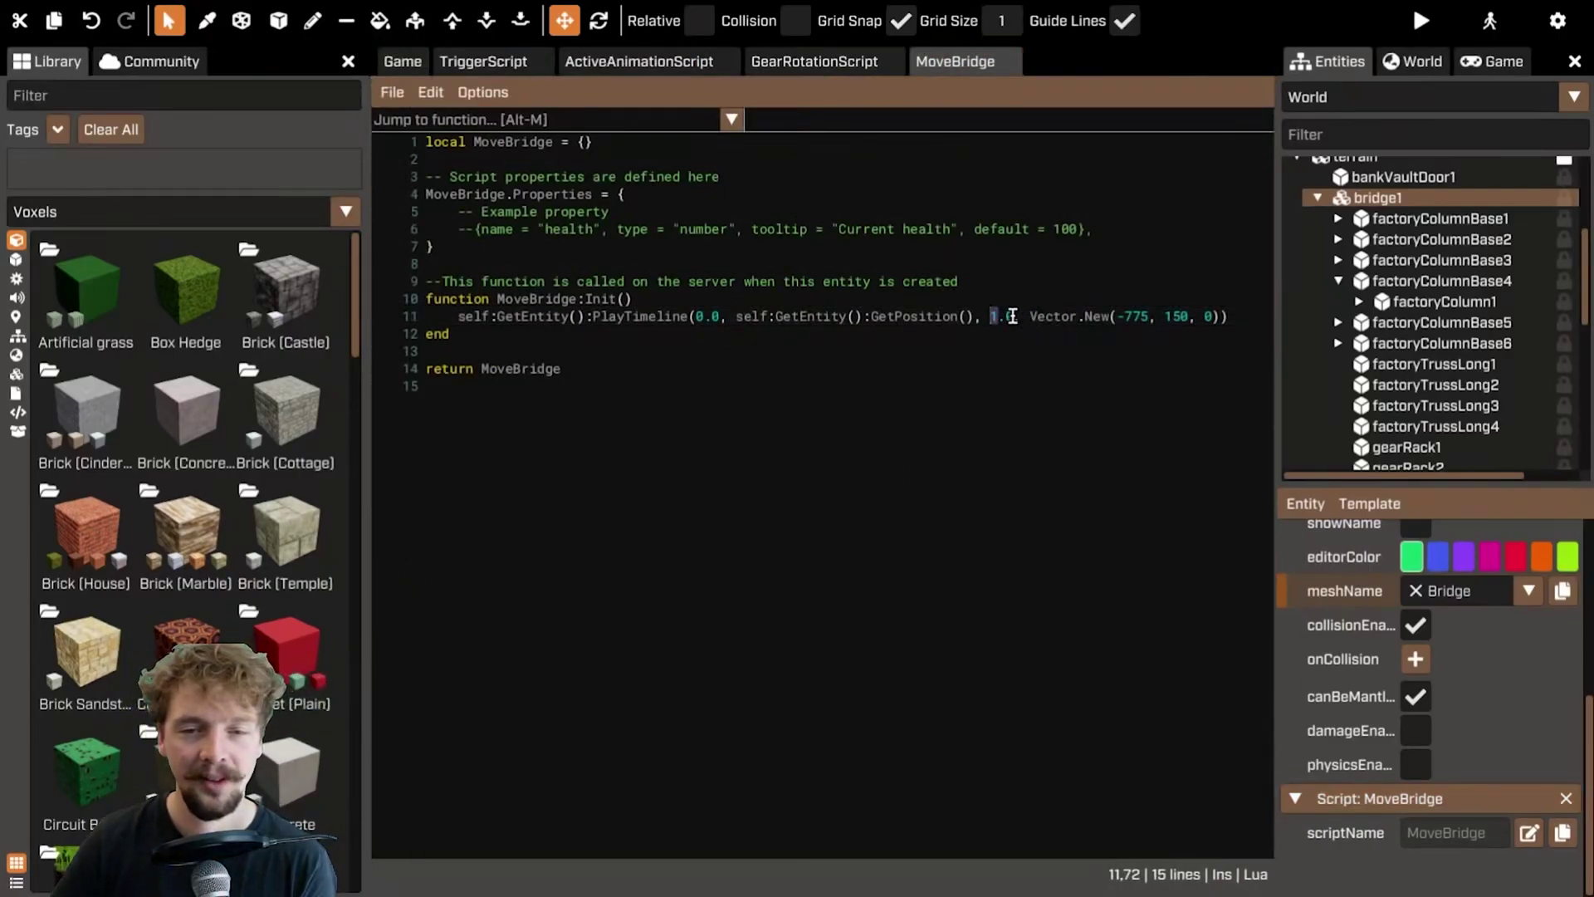
{"action": "type", "text": "0"}
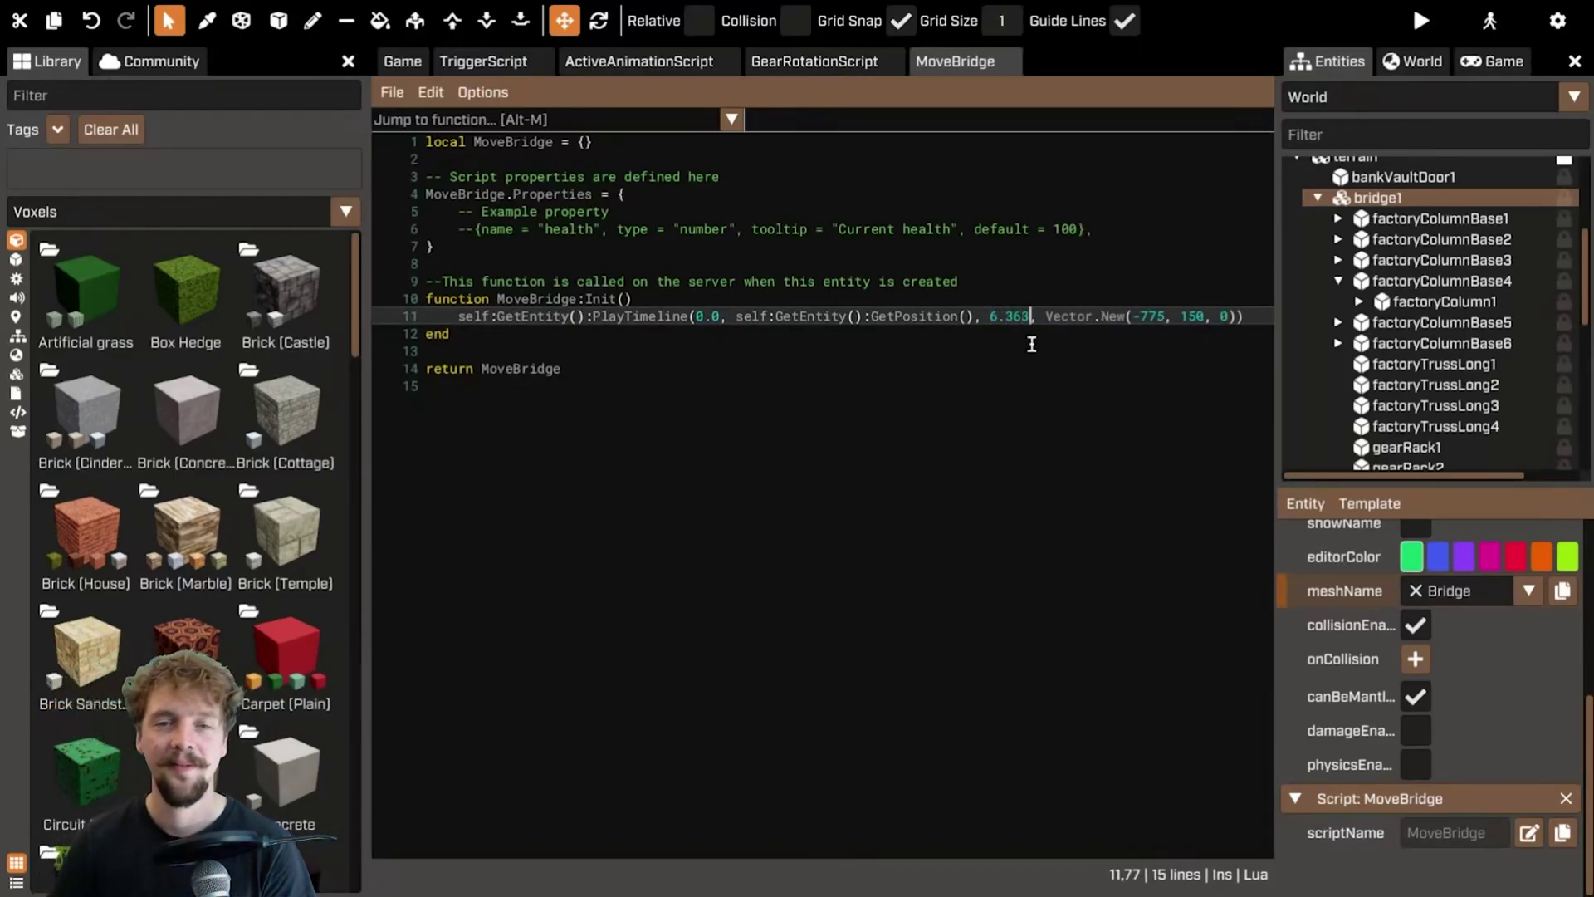
{"action": "left_click", "coordinate": [1046, 404]}
- Turn on simulation for bridge1 and compare its motion with the rotation settings of gearStraightSpurMedium1
{"action": "left_click", "coordinate": [398, 62]}
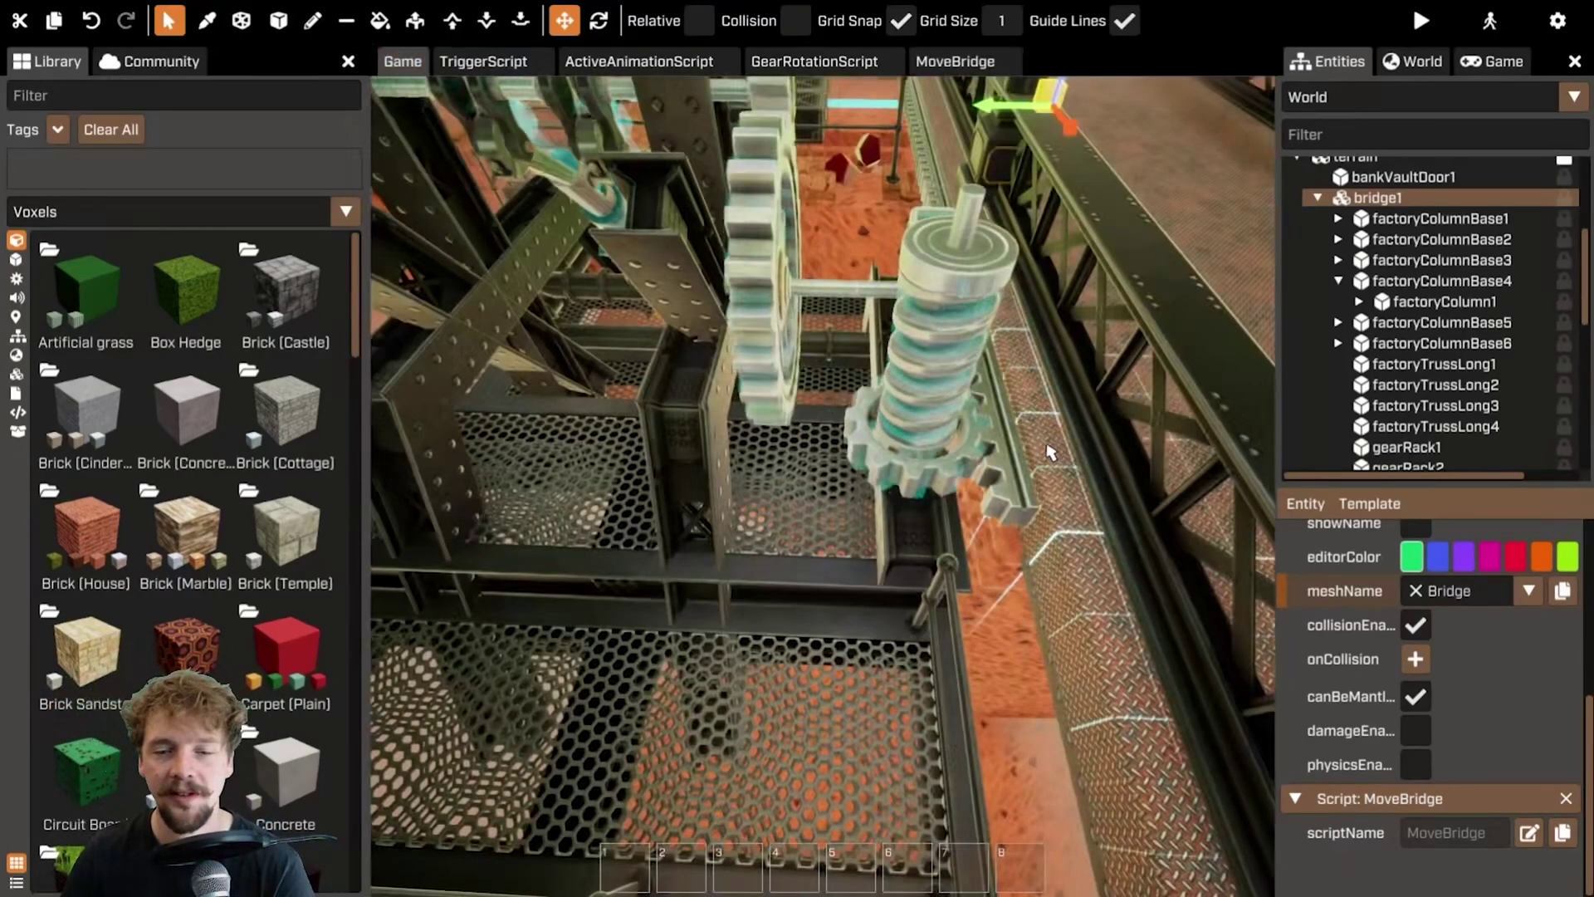
{"action": "scroll", "coordinate": [1467, 644], "scroll_direction": "up", "scroll_amount": 3}
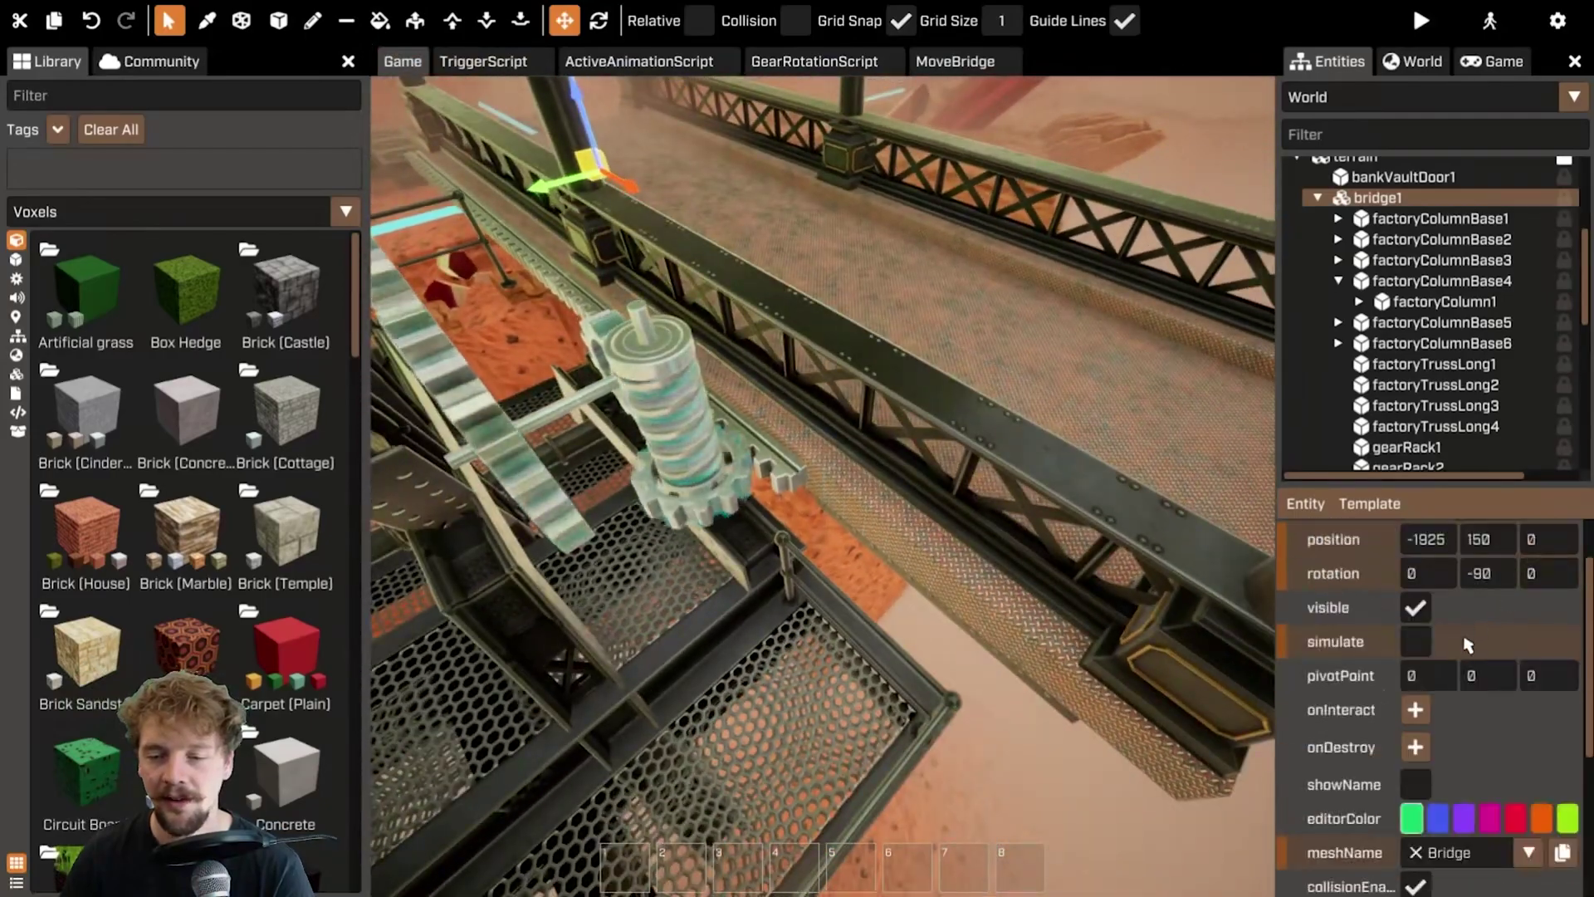
{"action": "left_click", "coordinate": [1415, 641]}
{"action": "key", "text": "w"}
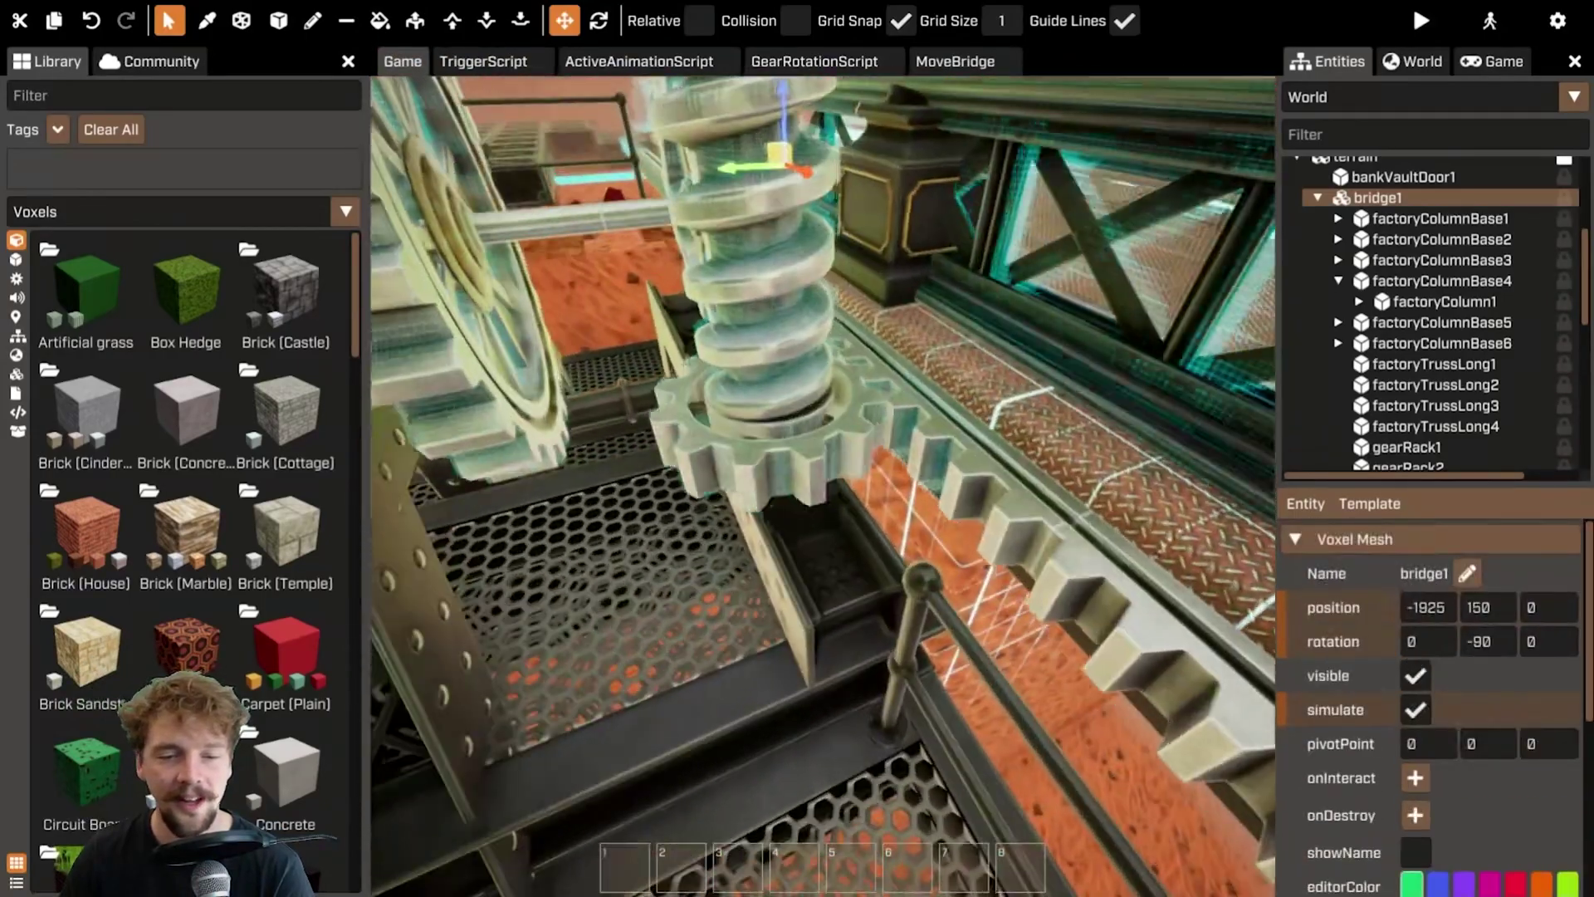
{"action": "key", "text": "s"}
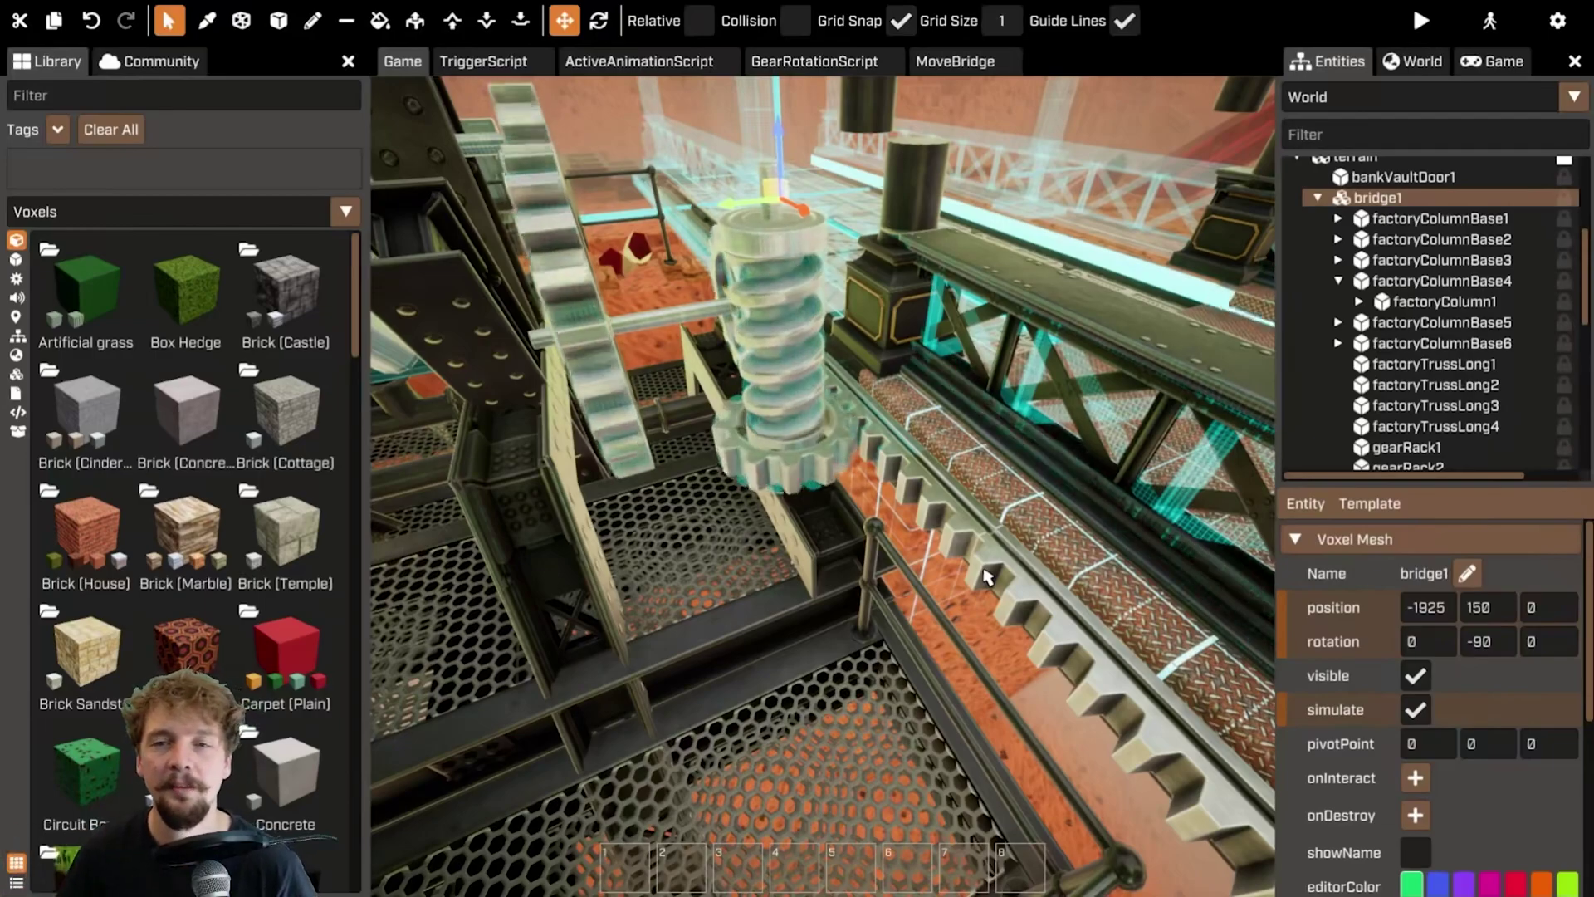
{"action": "left_click", "coordinate": [776, 472]}
{"action": "scroll", "coordinate": [1474, 747], "scroll_direction": "down", "scroll_amount": 6}
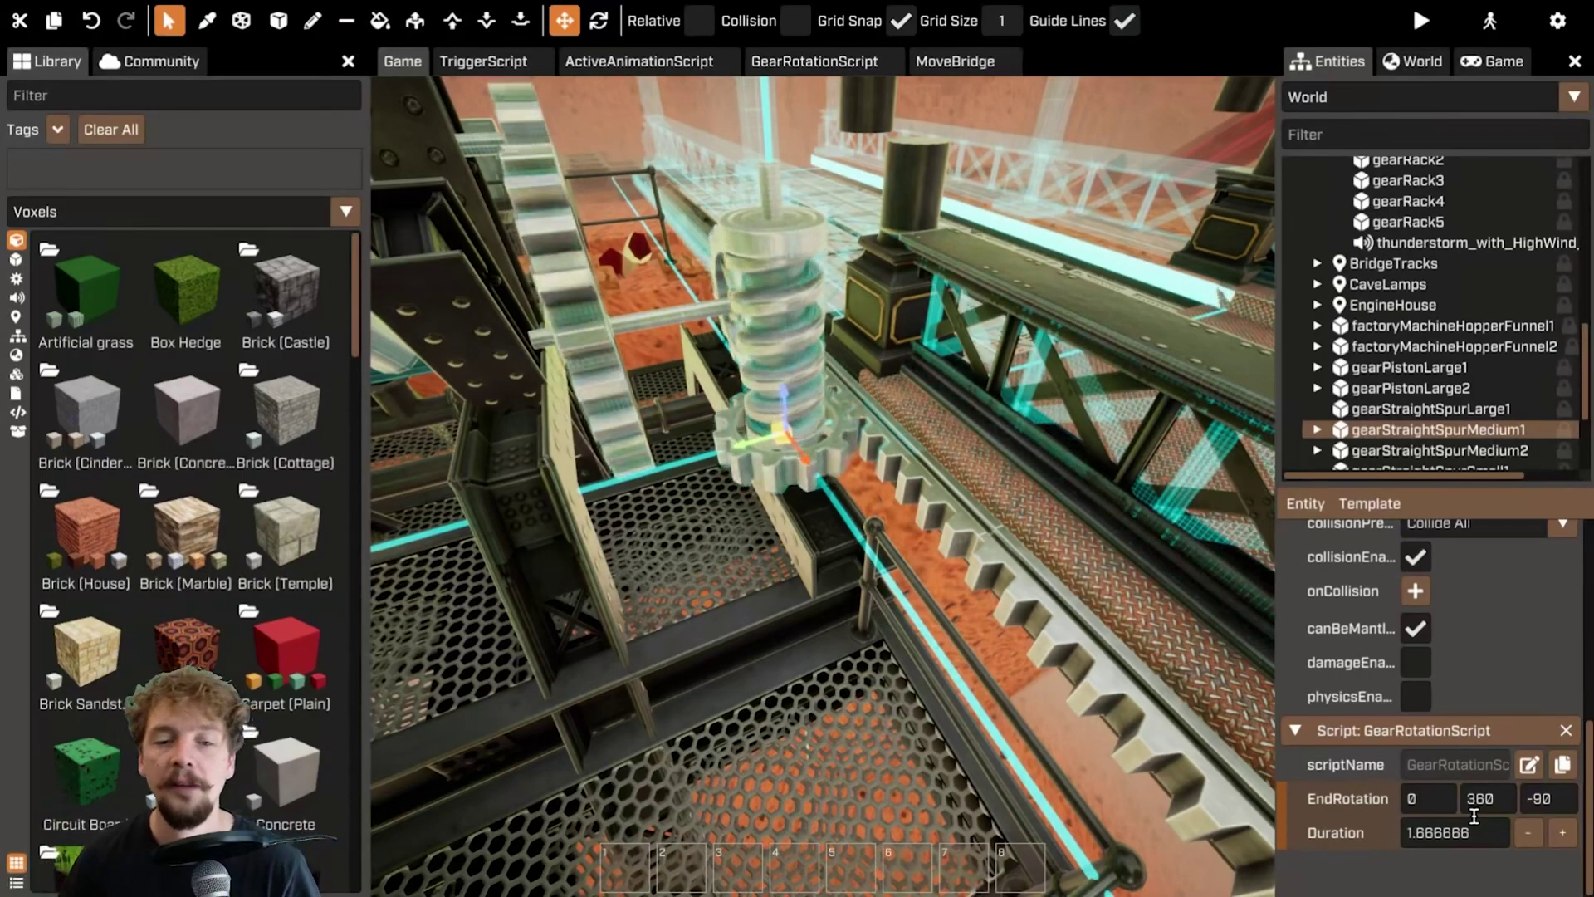
- Turn on simulation for gearRack1 on the bridge
{"action": "left_click", "coordinate": [934, 490]}
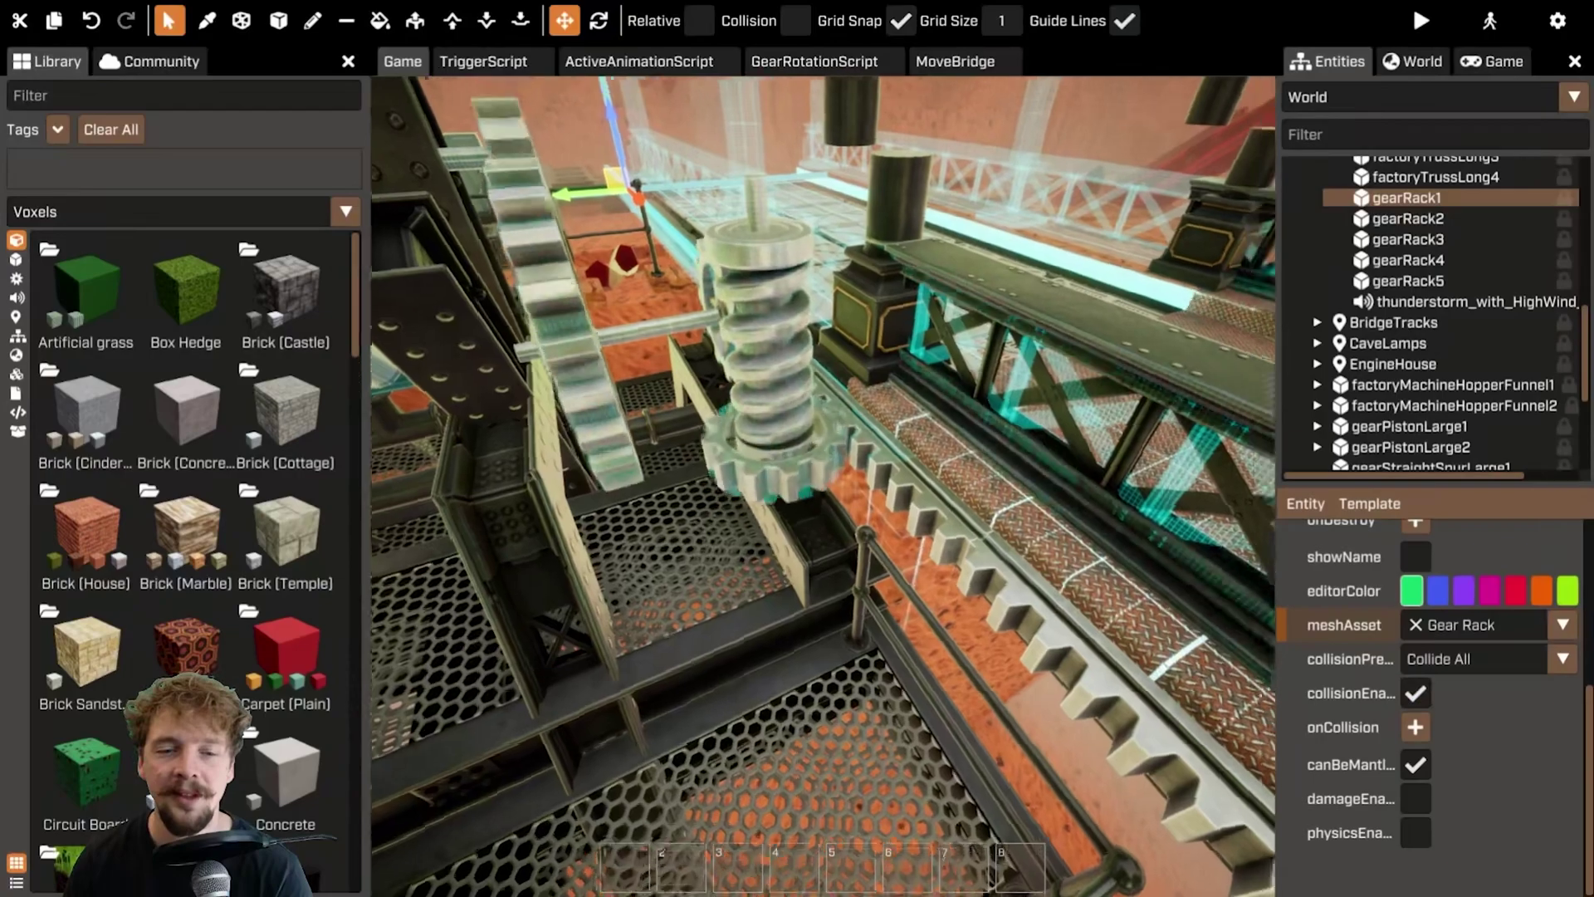
{"action": "key", "text": "f"}
{"action": "scroll", "coordinate": [1412, 611], "scroll_direction": "up", "scroll_amount": 5}
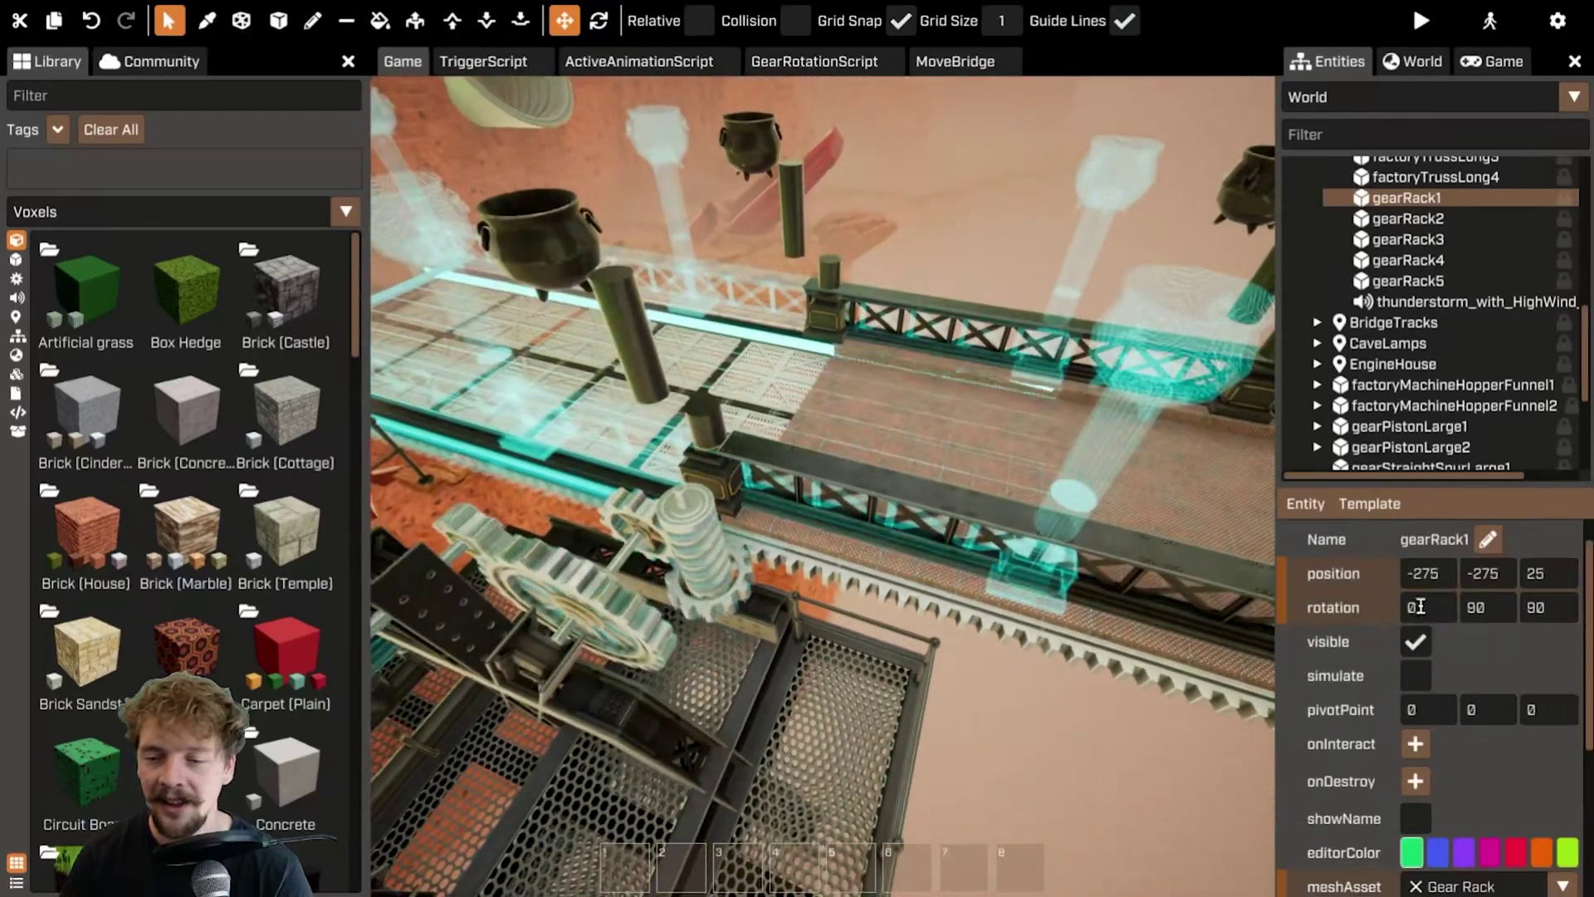
{"action": "left_click", "coordinate": [1416, 677]}
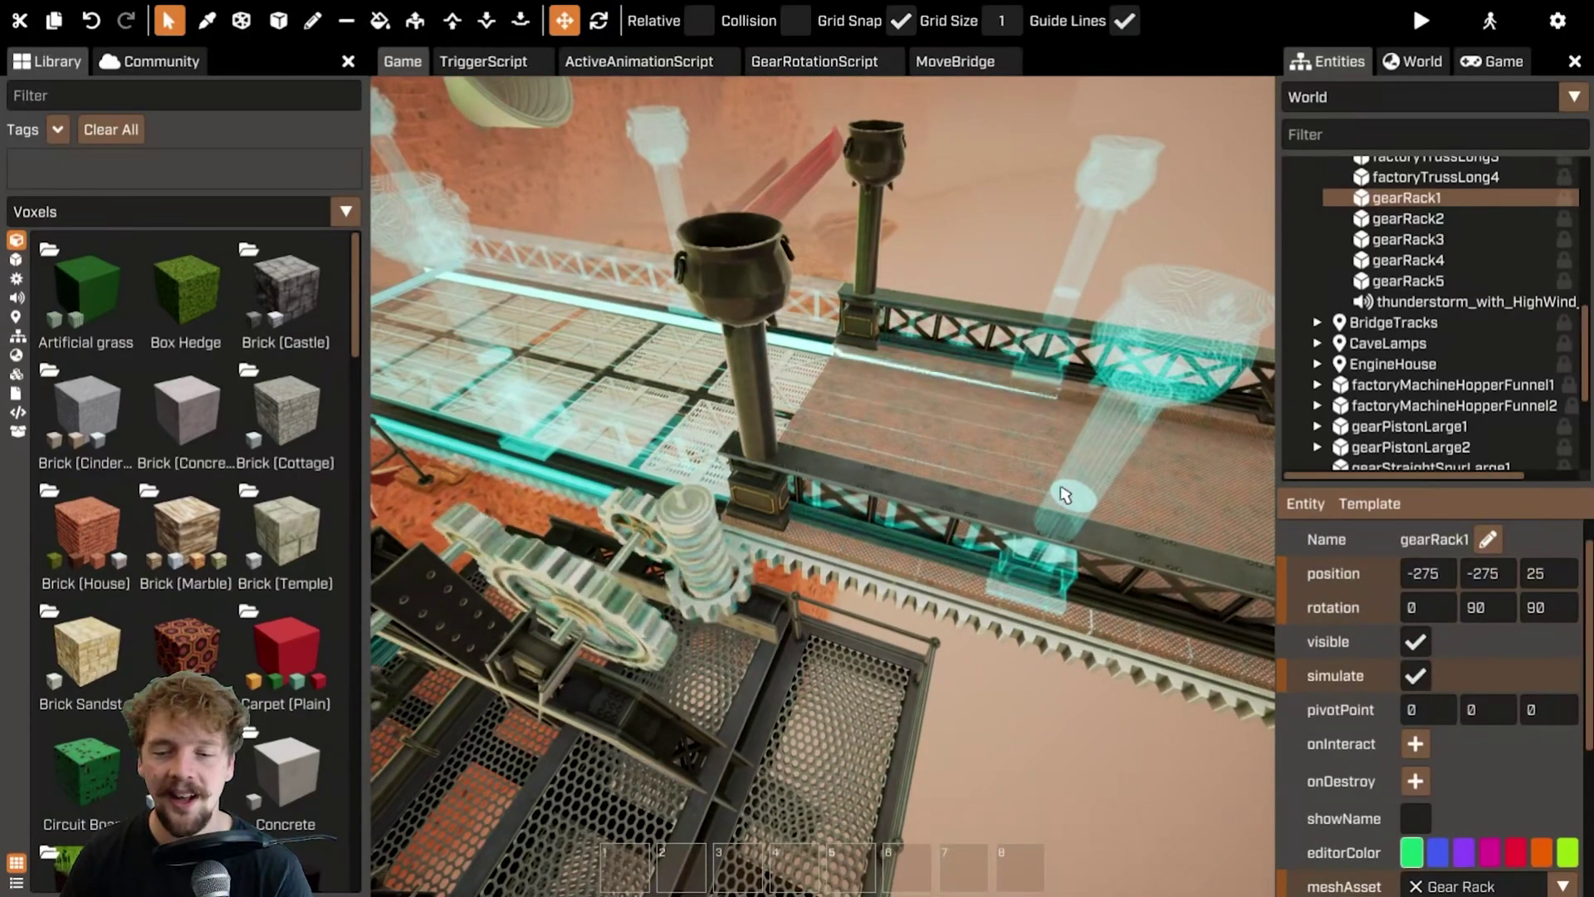
- Restart bridge1's simulation and watch the rack move past the driving gear
{"action": "left_click", "coordinate": [1065, 496]}
{"action": "left_click", "coordinate": [1416, 677]}
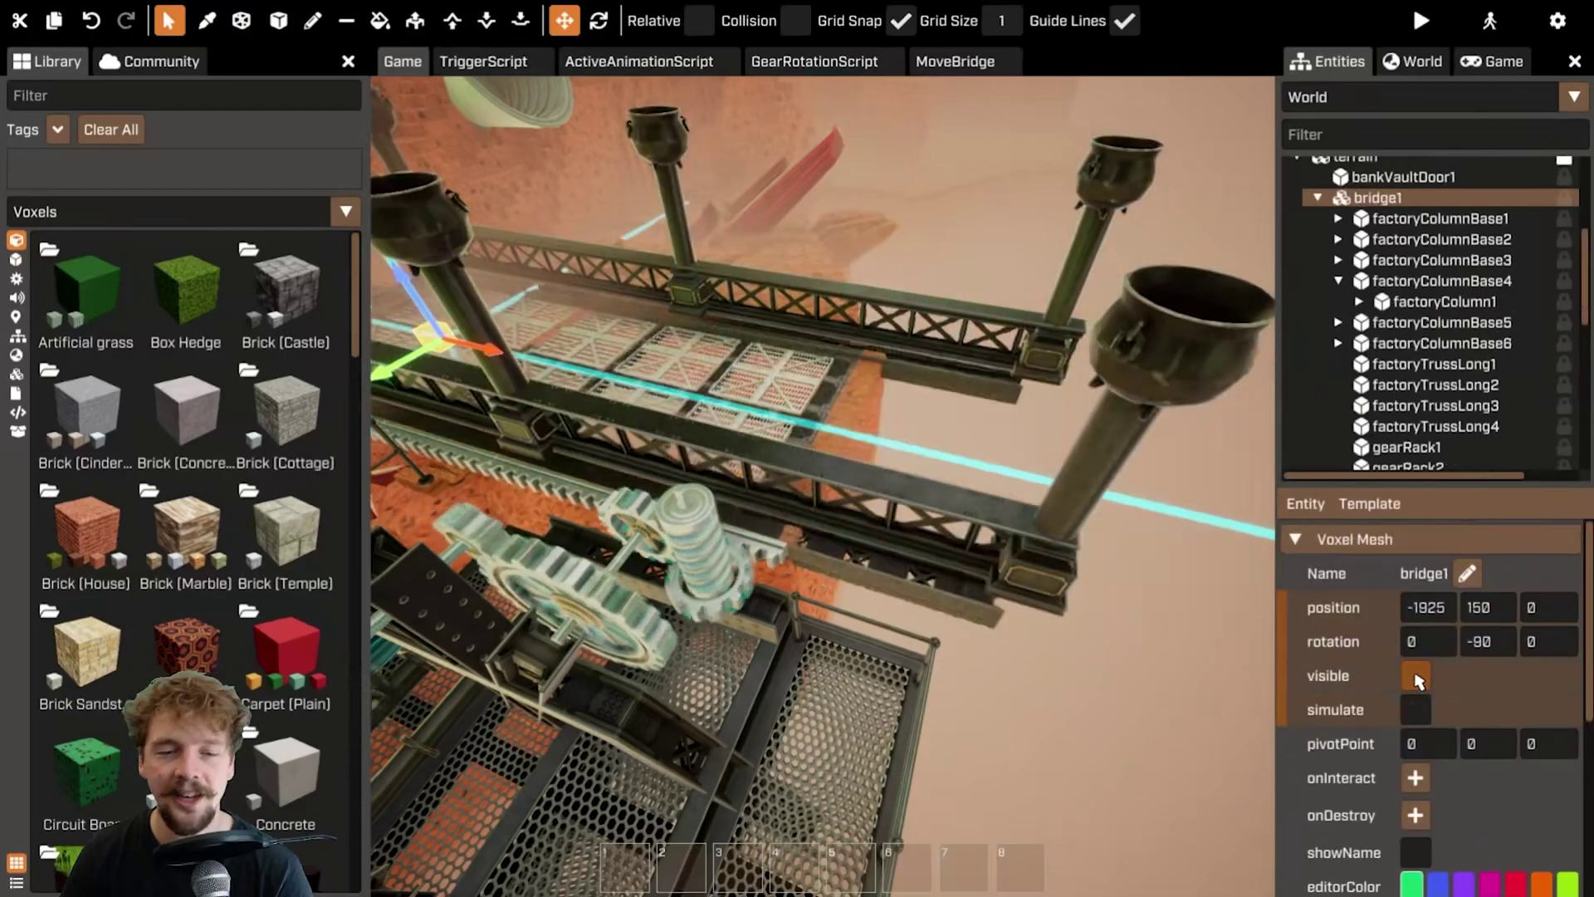
{"action": "left_click", "coordinate": [1416, 710]}
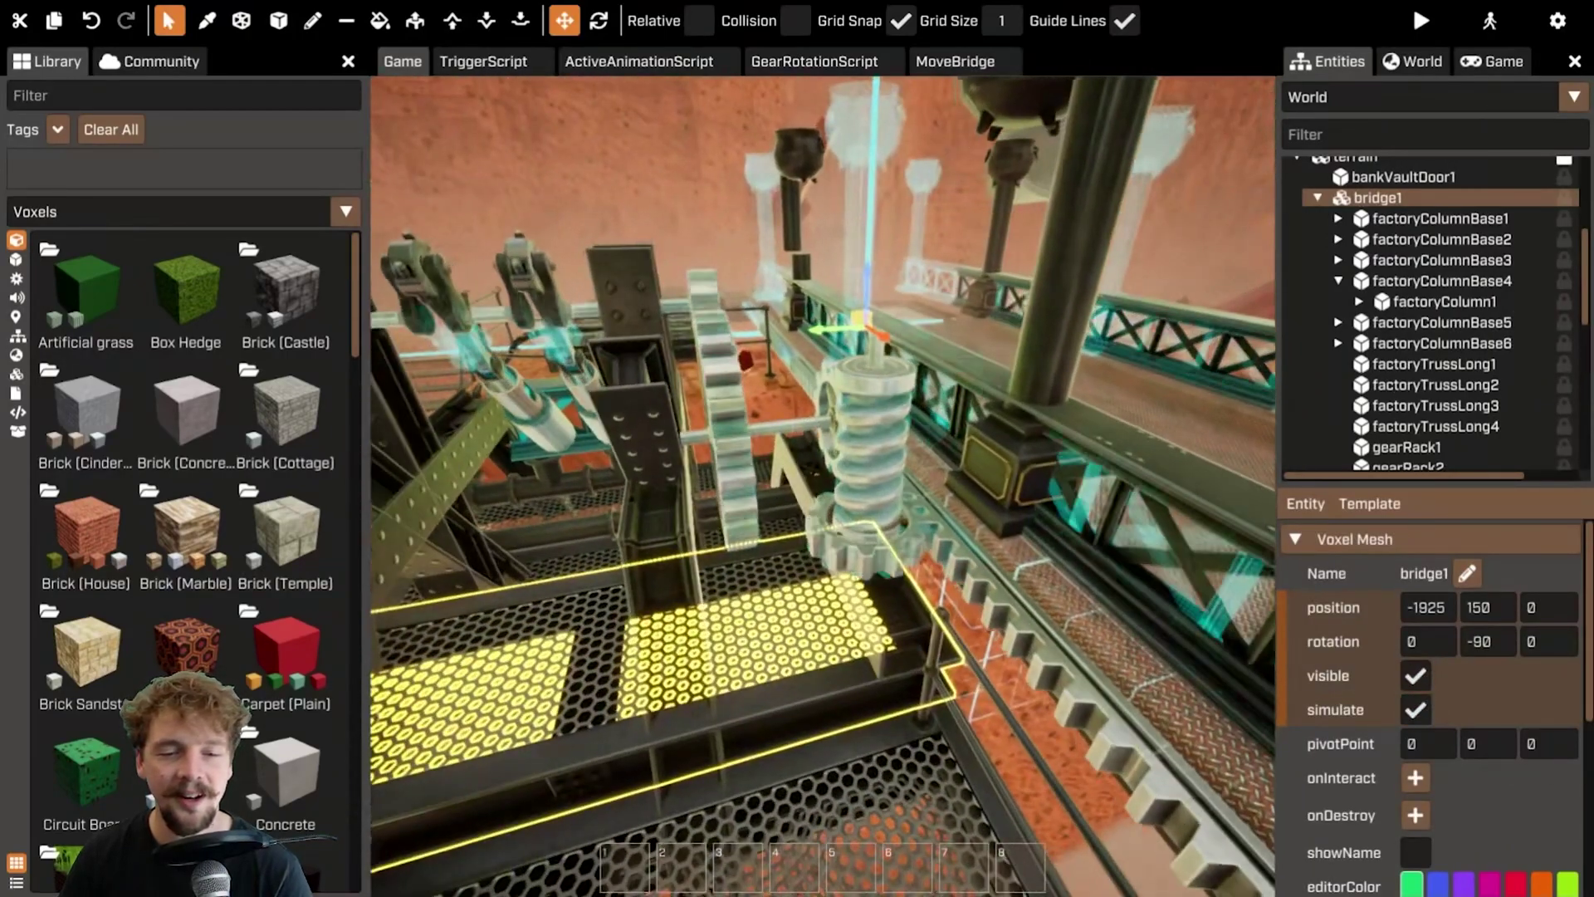
{"action": "right_click_drag", "start_coordinate": [824, 610], "coordinate": [824, 610]}
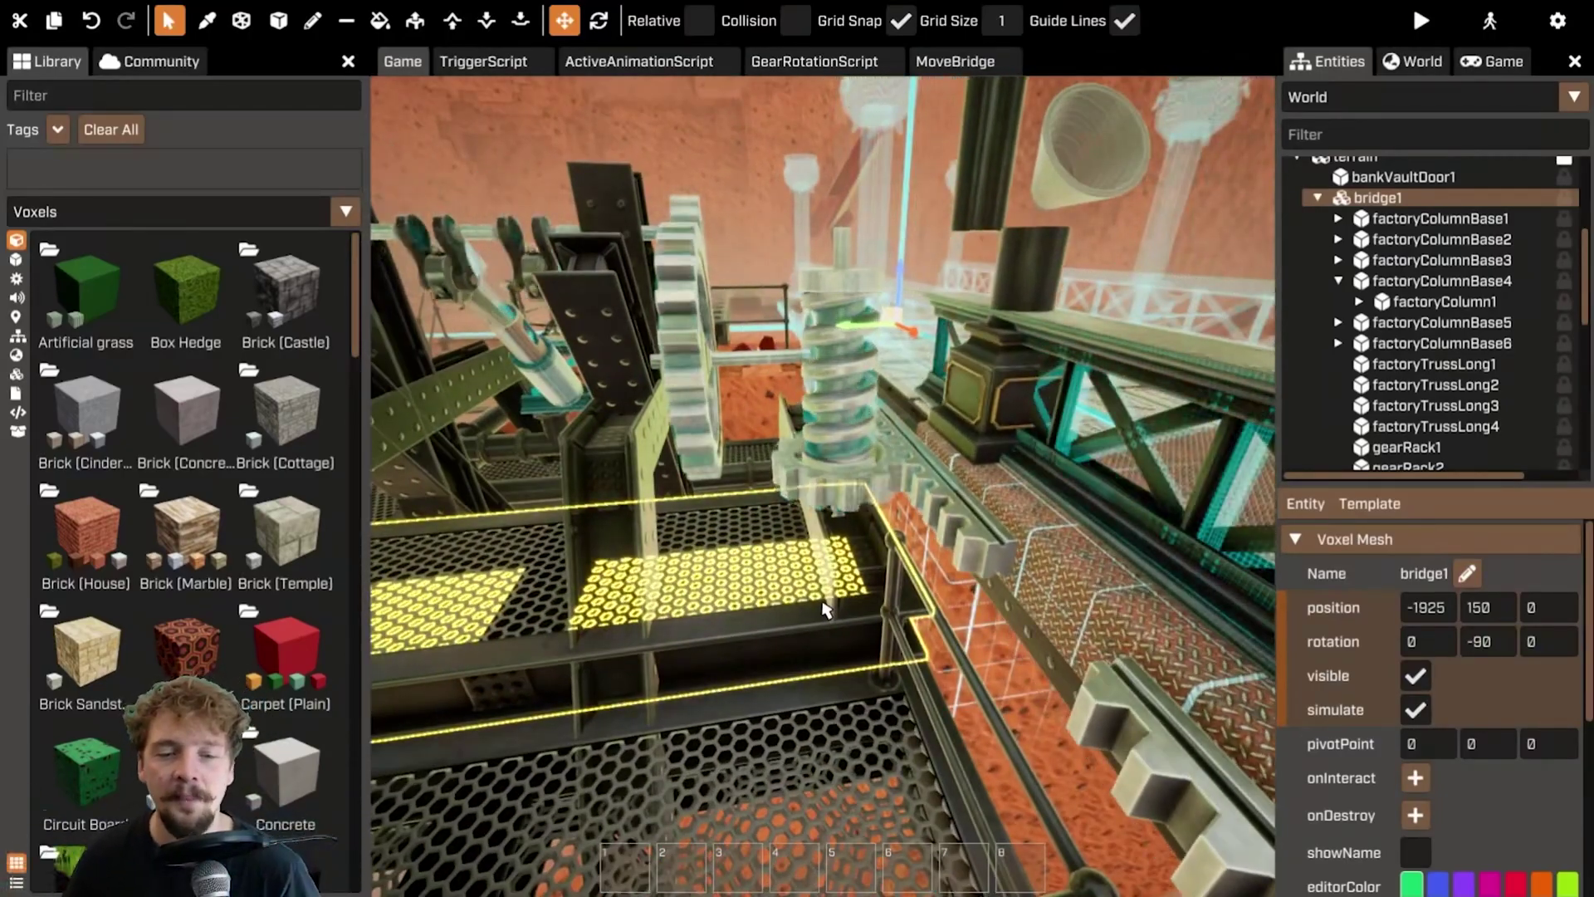
{"action": "right_click_drag", "start_coordinate": [706, 608], "coordinate": [766, 563]}
- Add an empty function GearRotationScript:Activate() below Init in GearRotationScript
{"action": "left_click", "coordinate": [838, 62]}
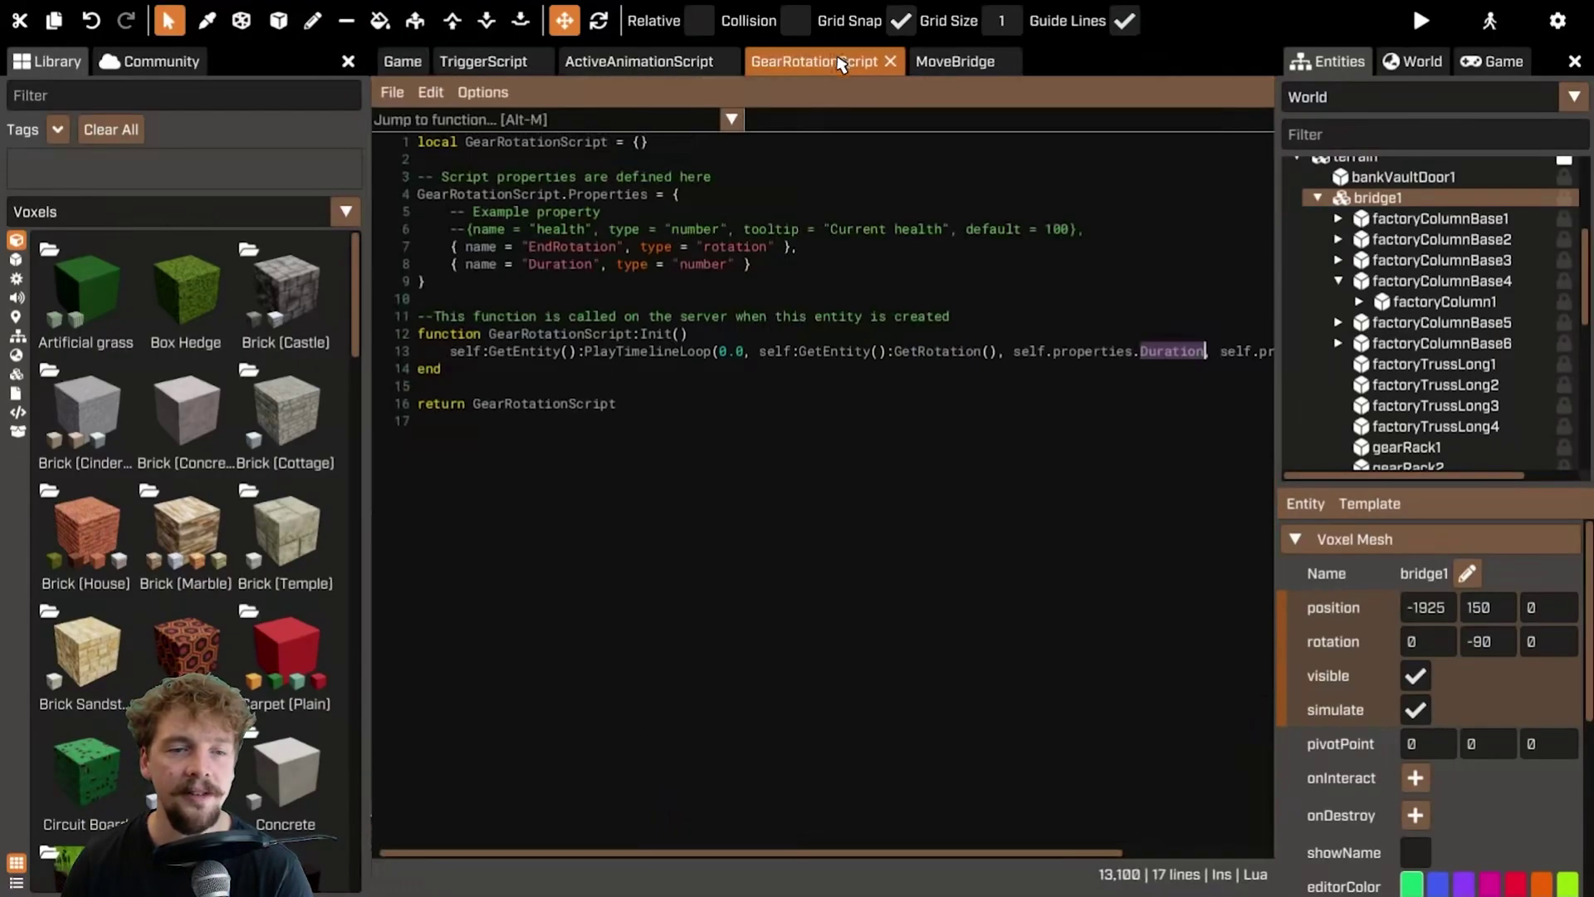
{"action": "left_click", "coordinate": [467, 358]}
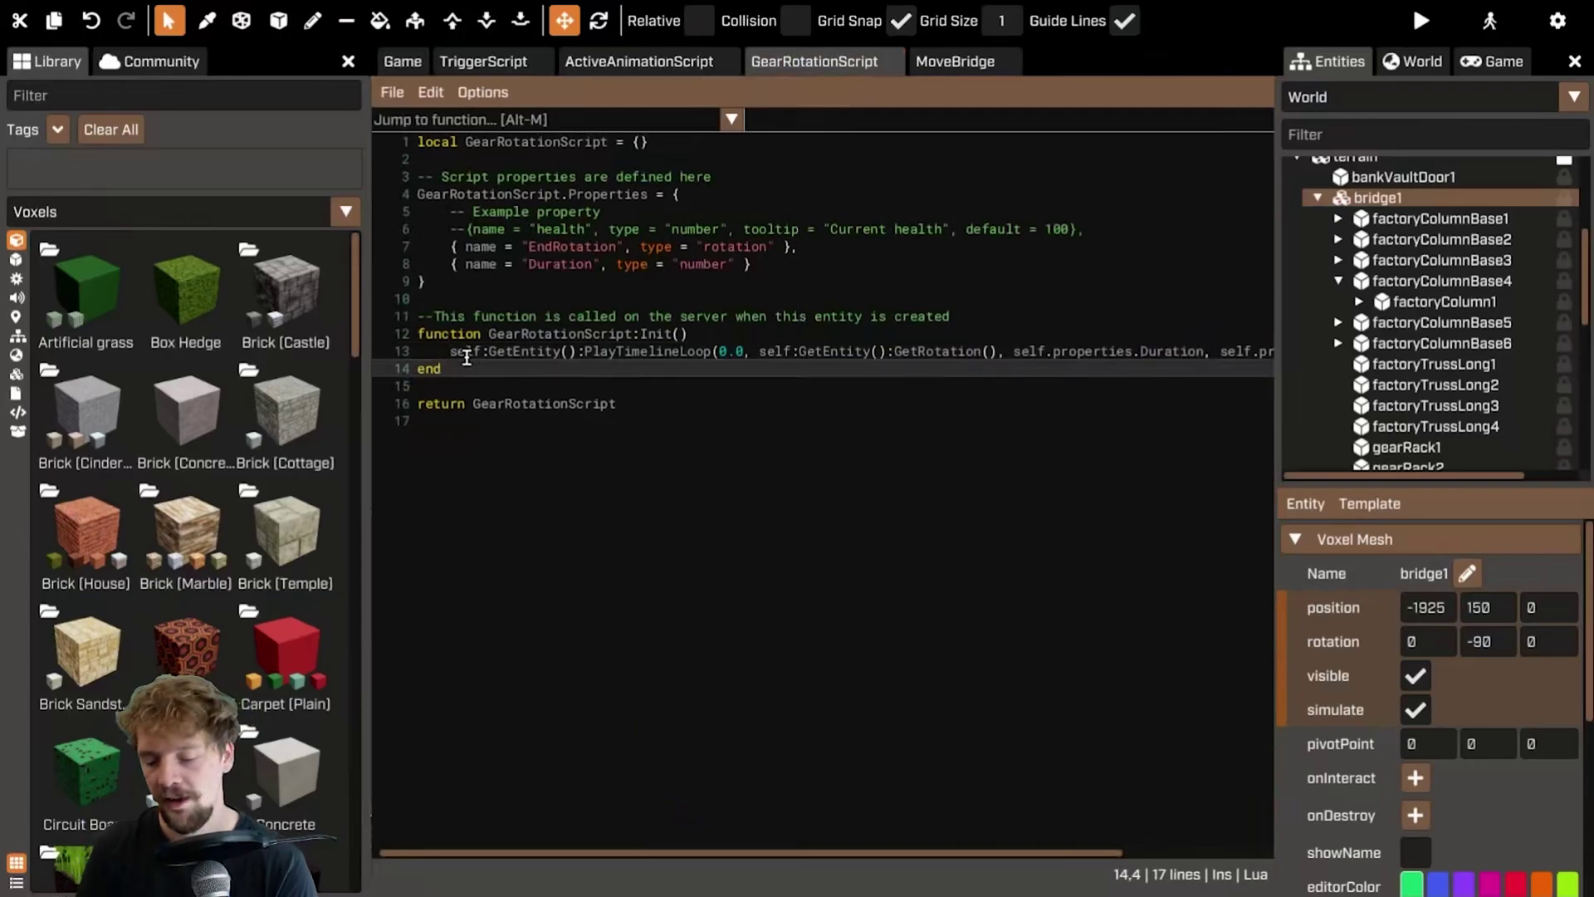
{"action": "key", "text": "Return"}
{"action": "key", "text": "Return"}
{"action": "type", "text": "function Ger"}
{"action": "key", "text": "BackSpace"}
{"action": "type", "text": "a"}
{"action": "key", "text": "Tab"}
{"action": "type", "text": ":Act"}
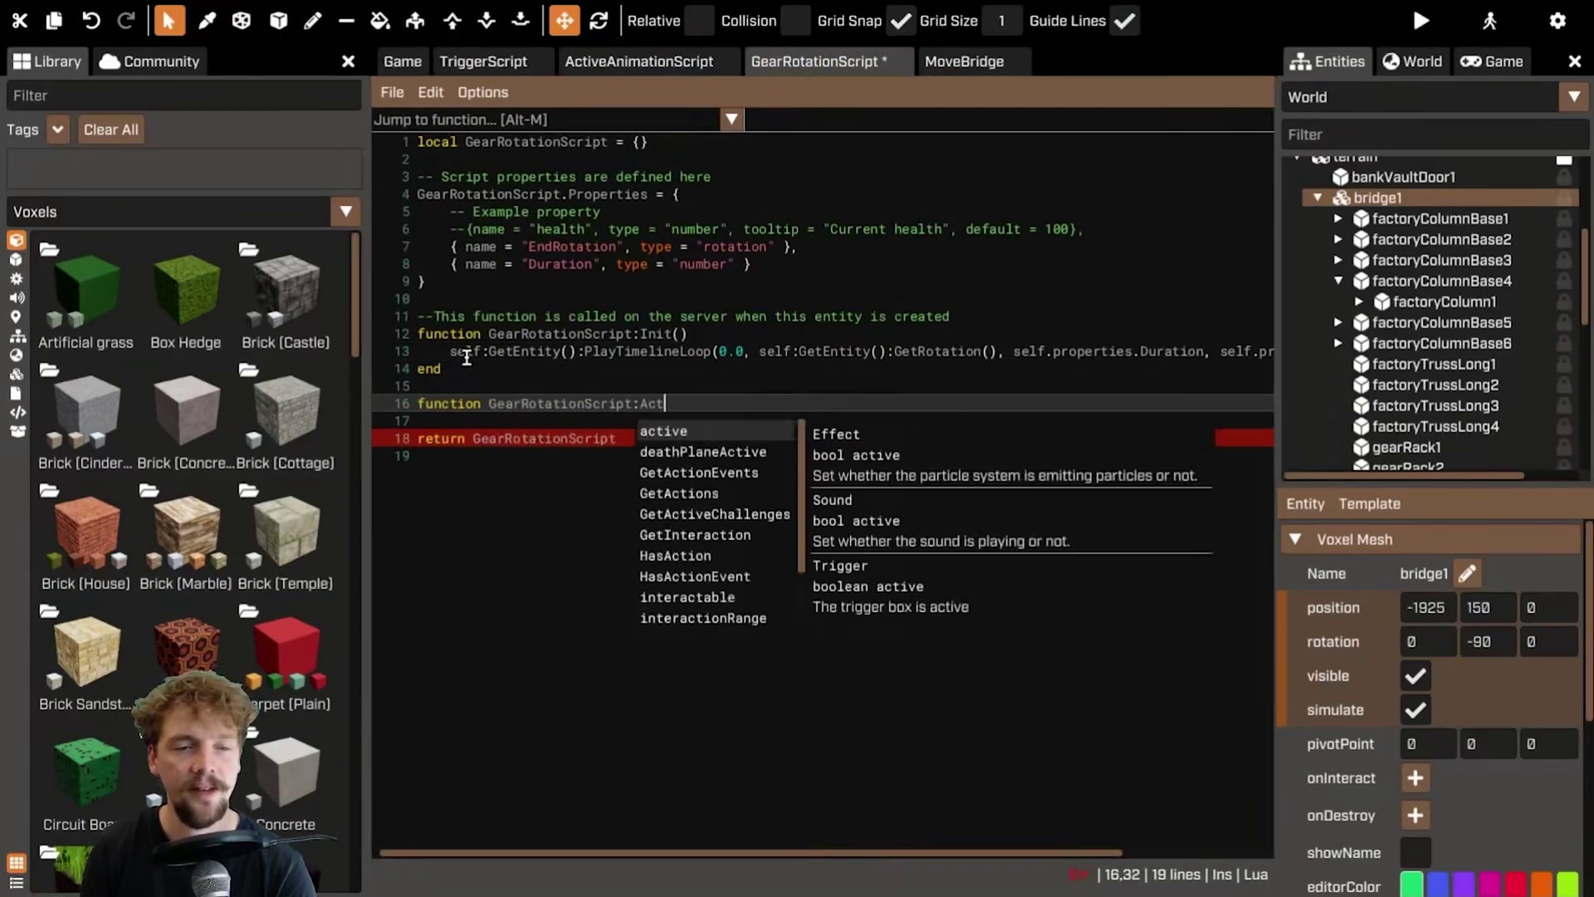
{"action": "type", "text": "ivate()"}
{"action": "key", "text": "Return"}
{"action": "key", "text": "Return"}
{"action": "type", "text": "end"}
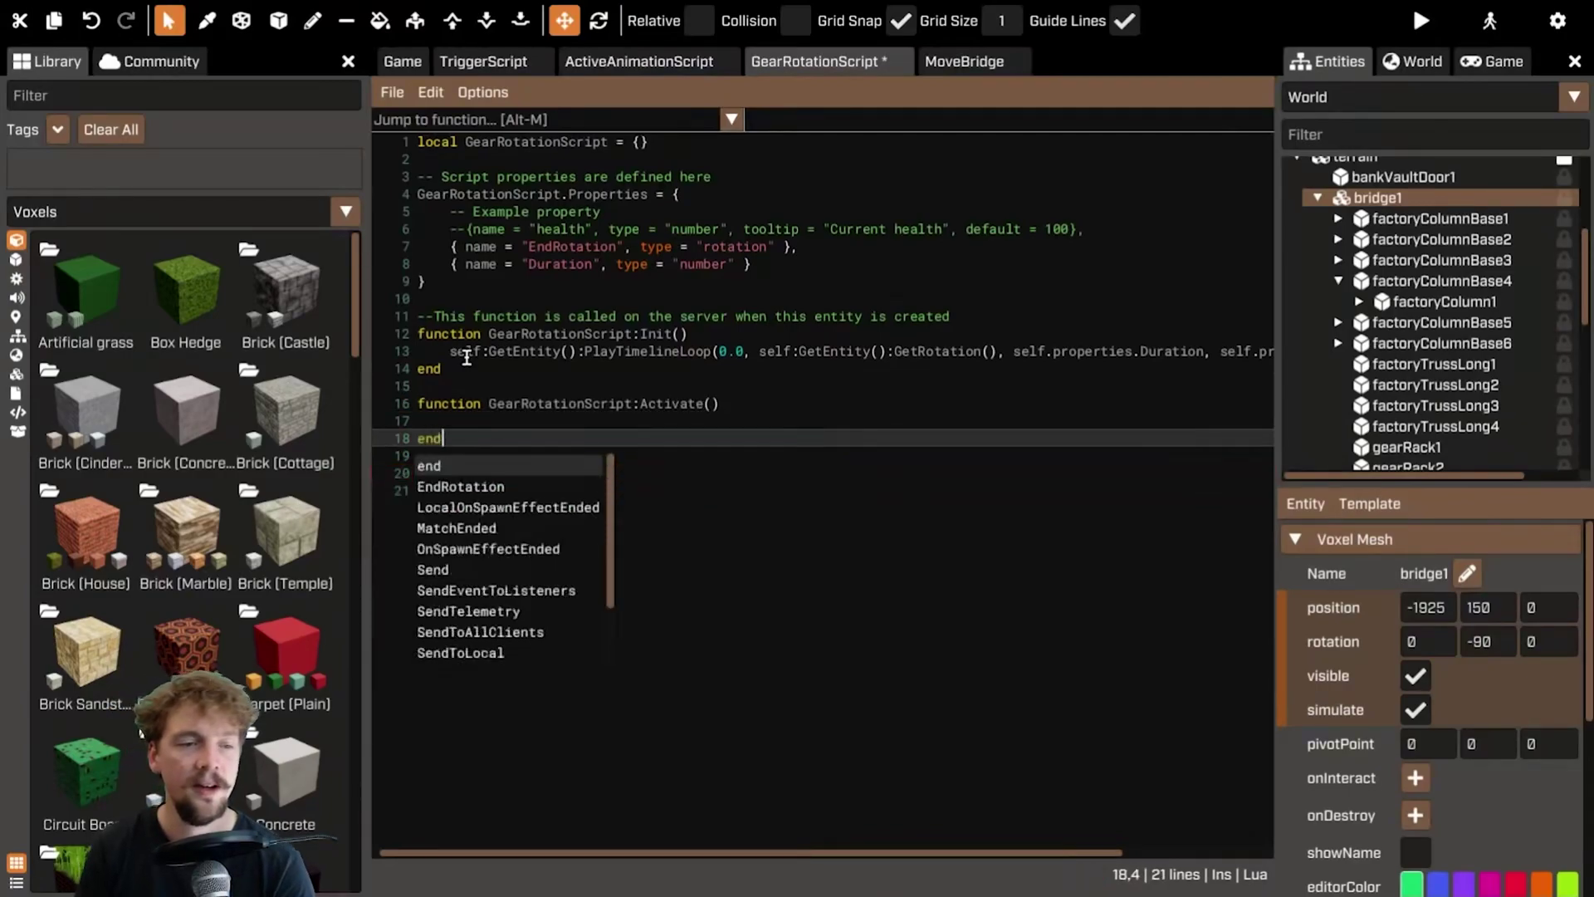
- Move the PlayTimelineLoop call from the Init function into the Activate function of GearRotationScript
{"action": "left_click", "coordinate": [452, 352]}
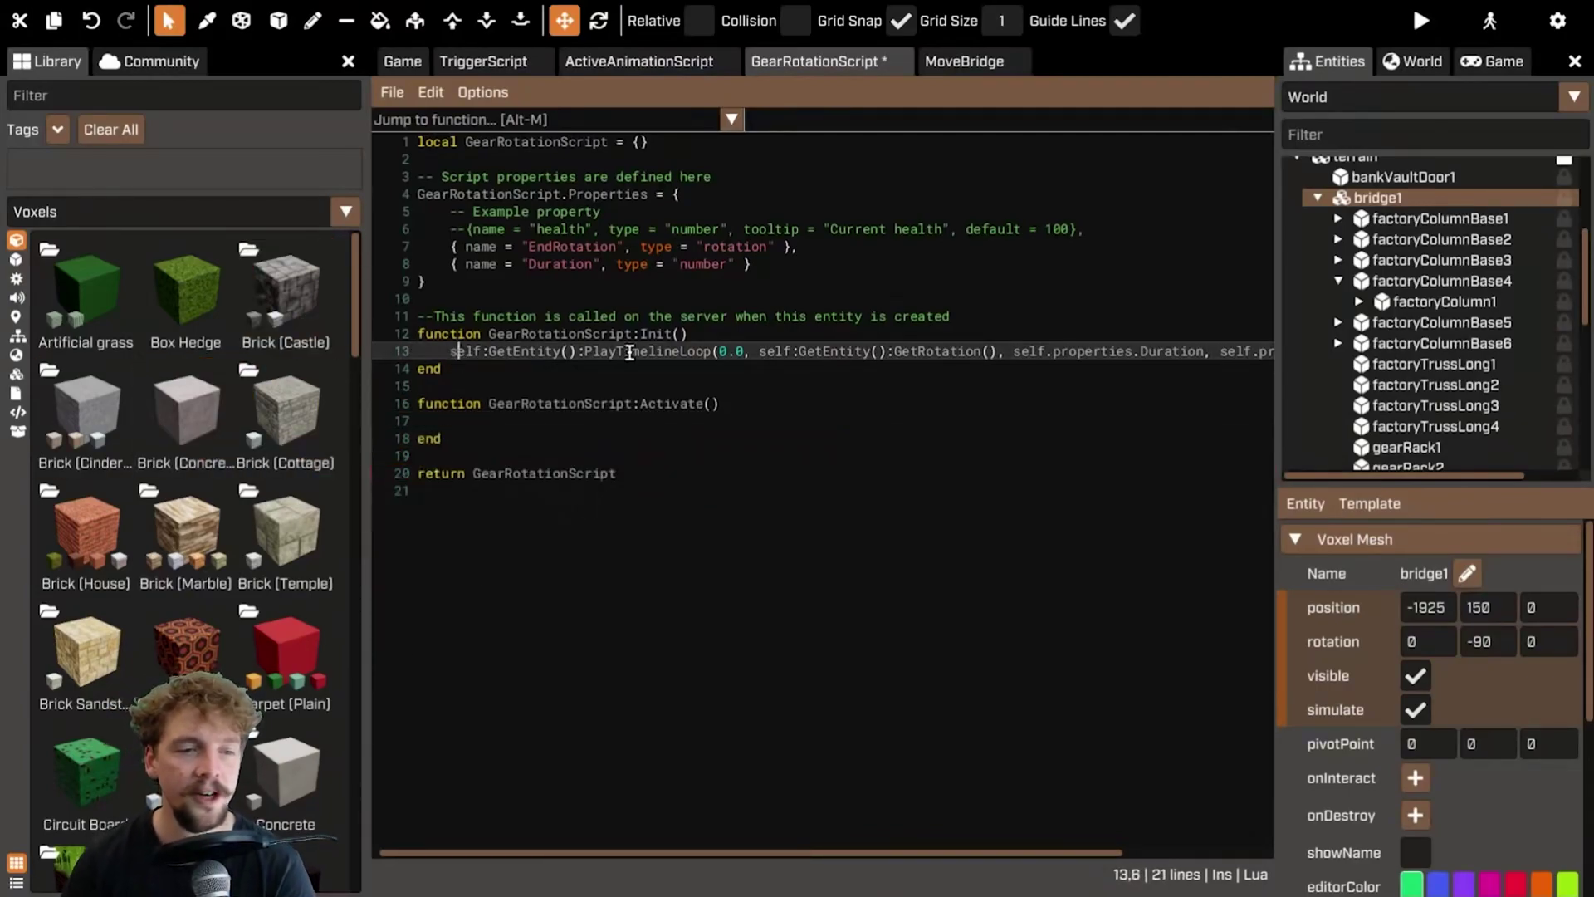
{"action": "key", "text": "shift+End"}
{"action": "key", "text": "ctrl+x"}
{"action": "key", "text": "Down"}
{"action": "key", "text": "Down"}
{"action": "key", "text": "Down"}
{"action": "key", "text": "Down"}
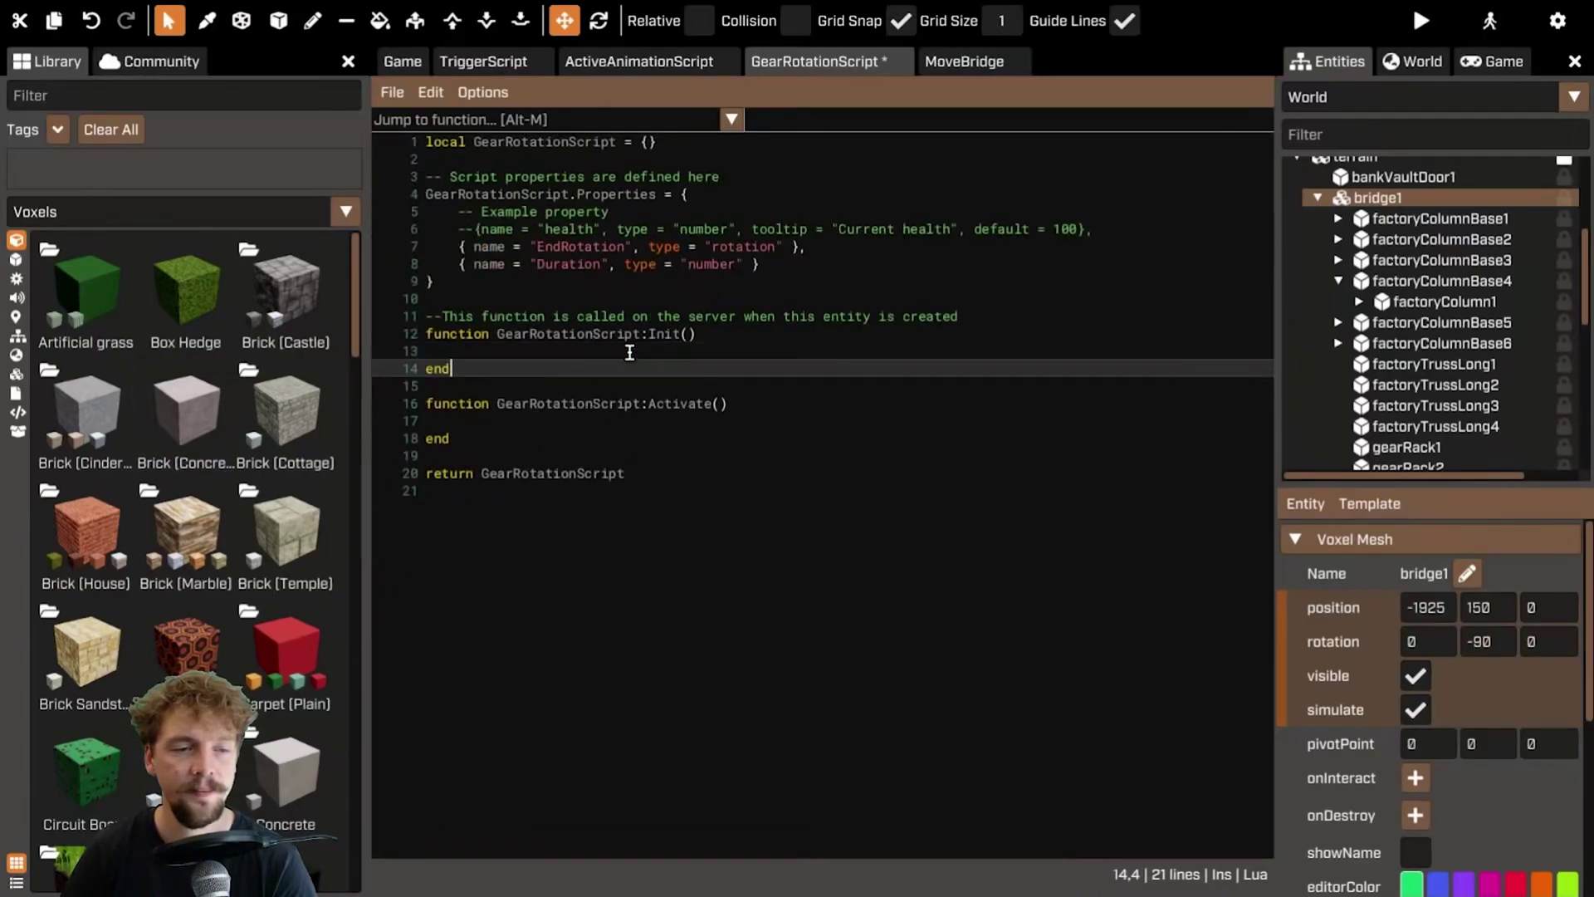
{"action": "key", "text": "ctrl+v"}
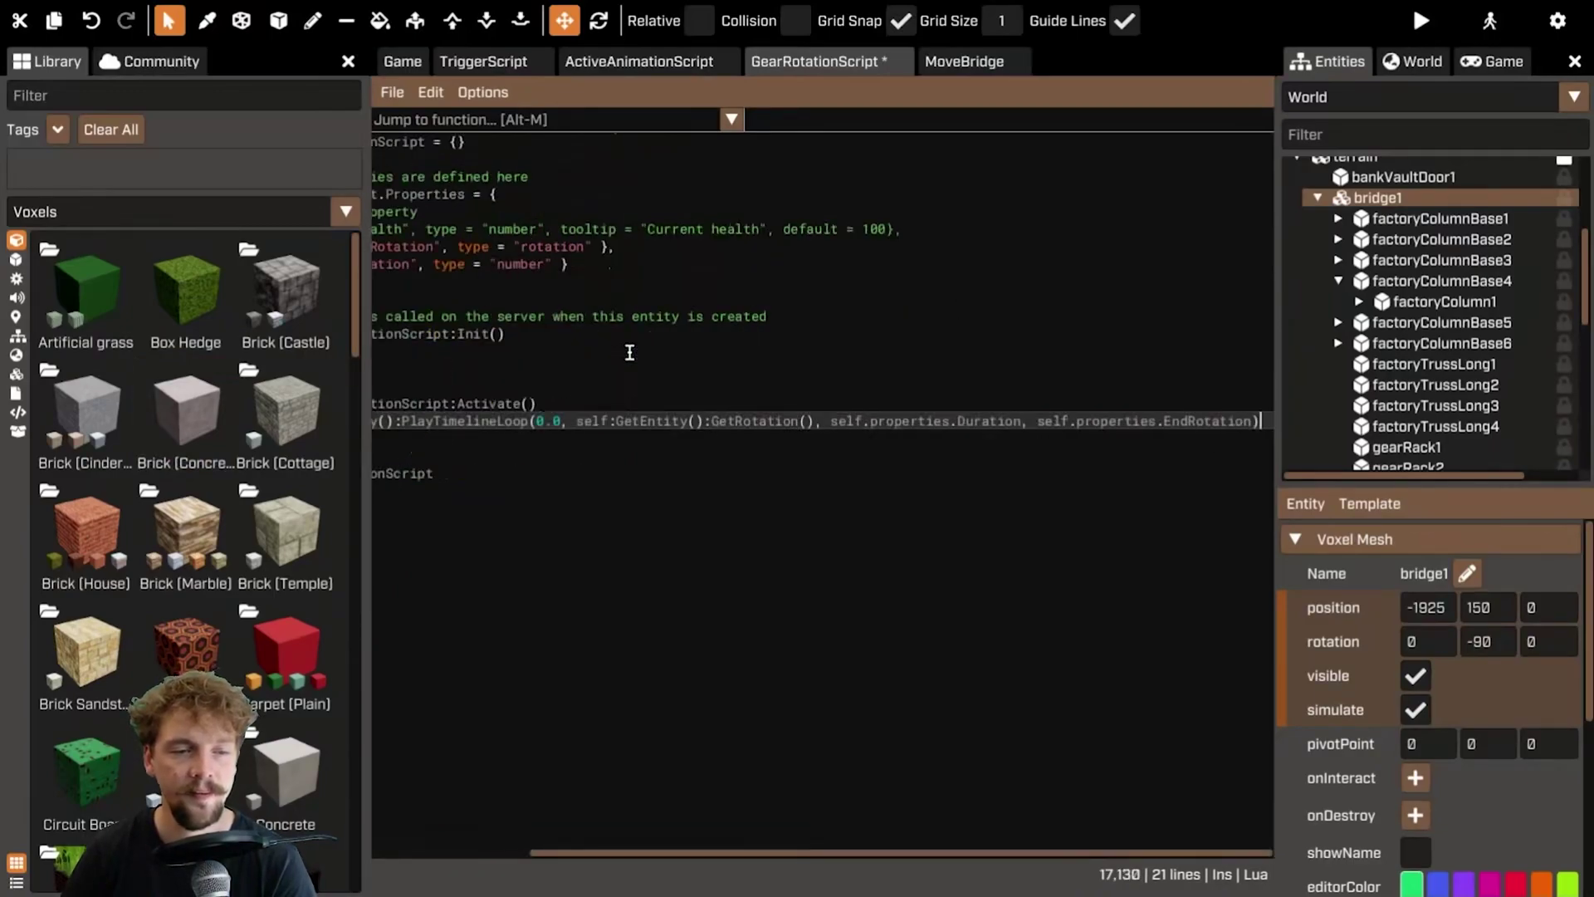
- Return to the game view and add an empty onInteract binding to industrialControlPanel1
{"action": "left_click", "coordinate": [402, 60]}
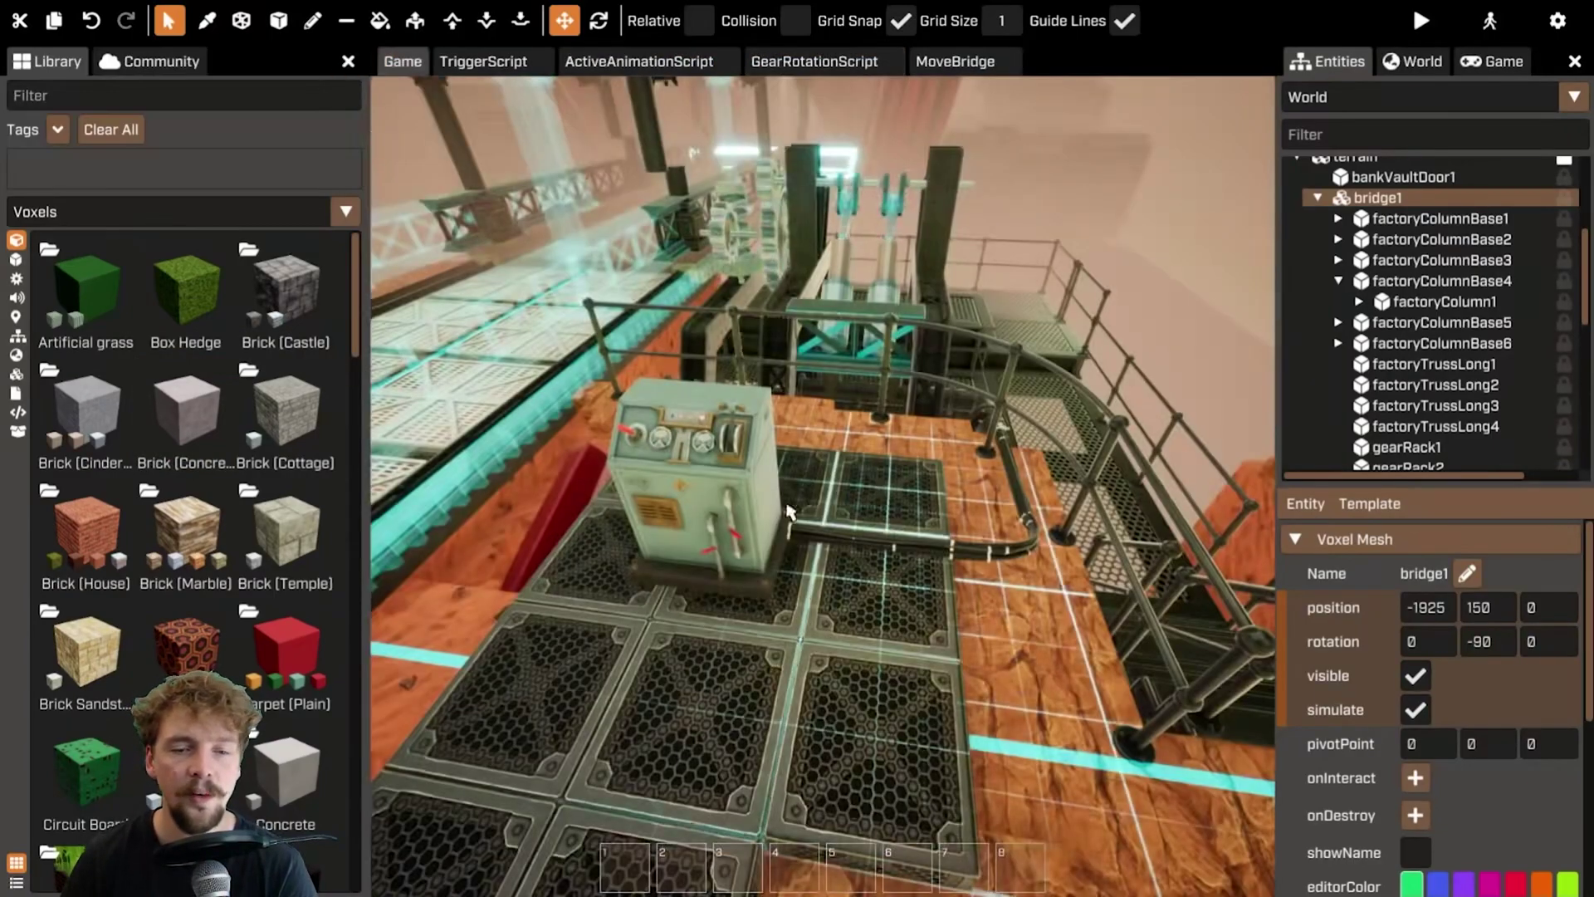
{"action": "left_click", "coordinate": [724, 457]}
{"action": "scroll", "coordinate": [1408, 750], "scroll_direction": "down", "scroll_amount": 2}
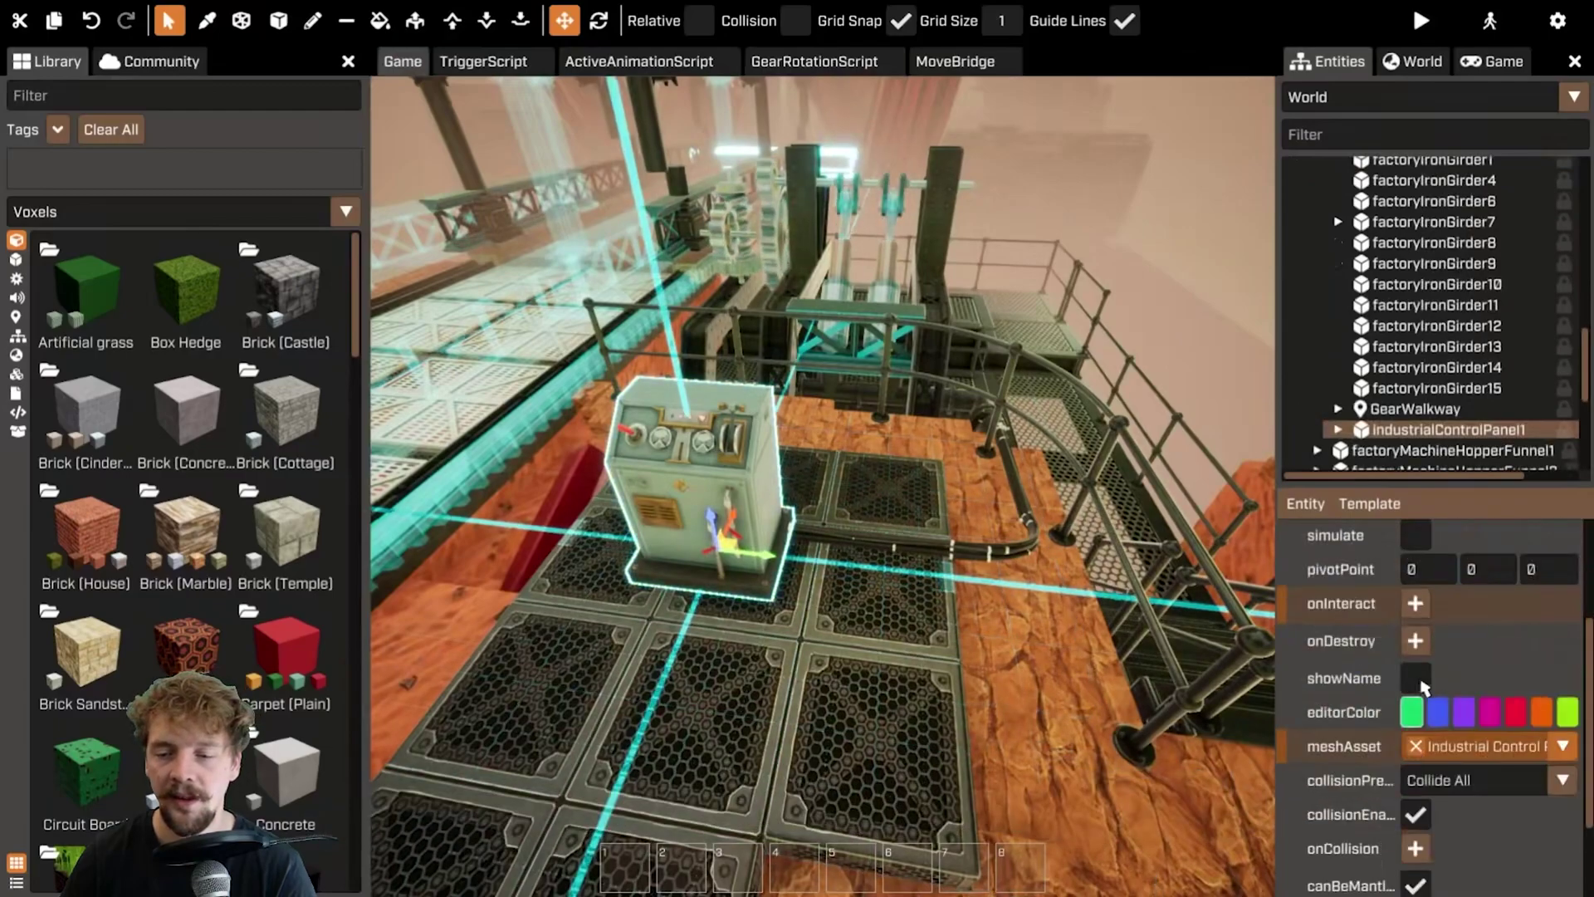
{"action": "left_click", "coordinate": [1415, 603]}
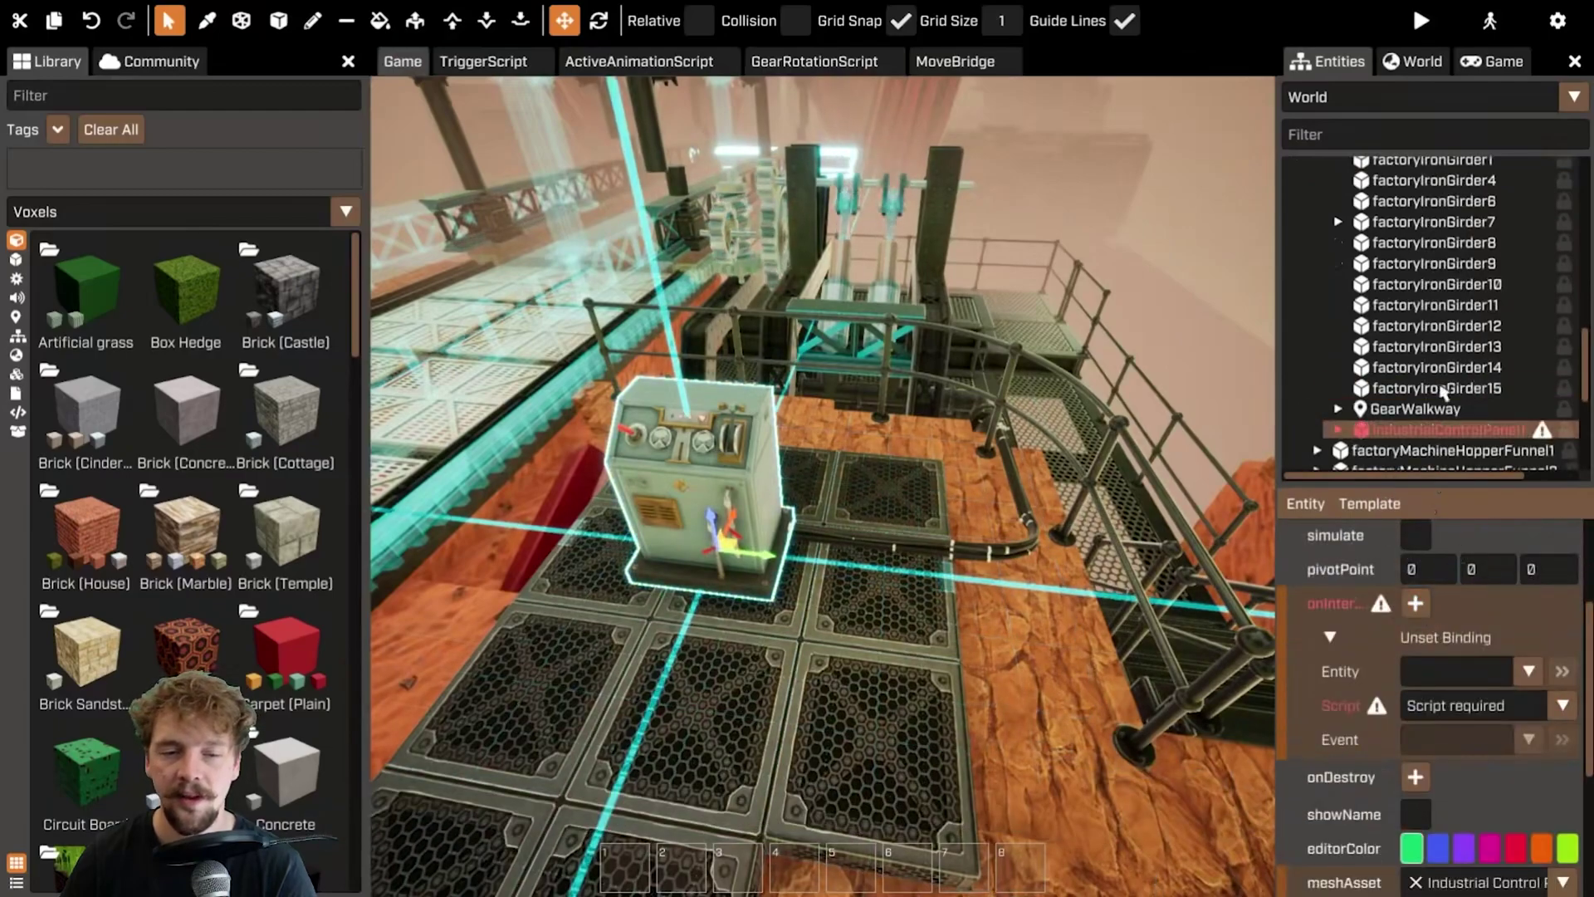
- Bind the control panel's onInteract event to gearStraightSpurLarge1, using the Activate event of GearRotationScript
{"action": "key", "text": "f"}
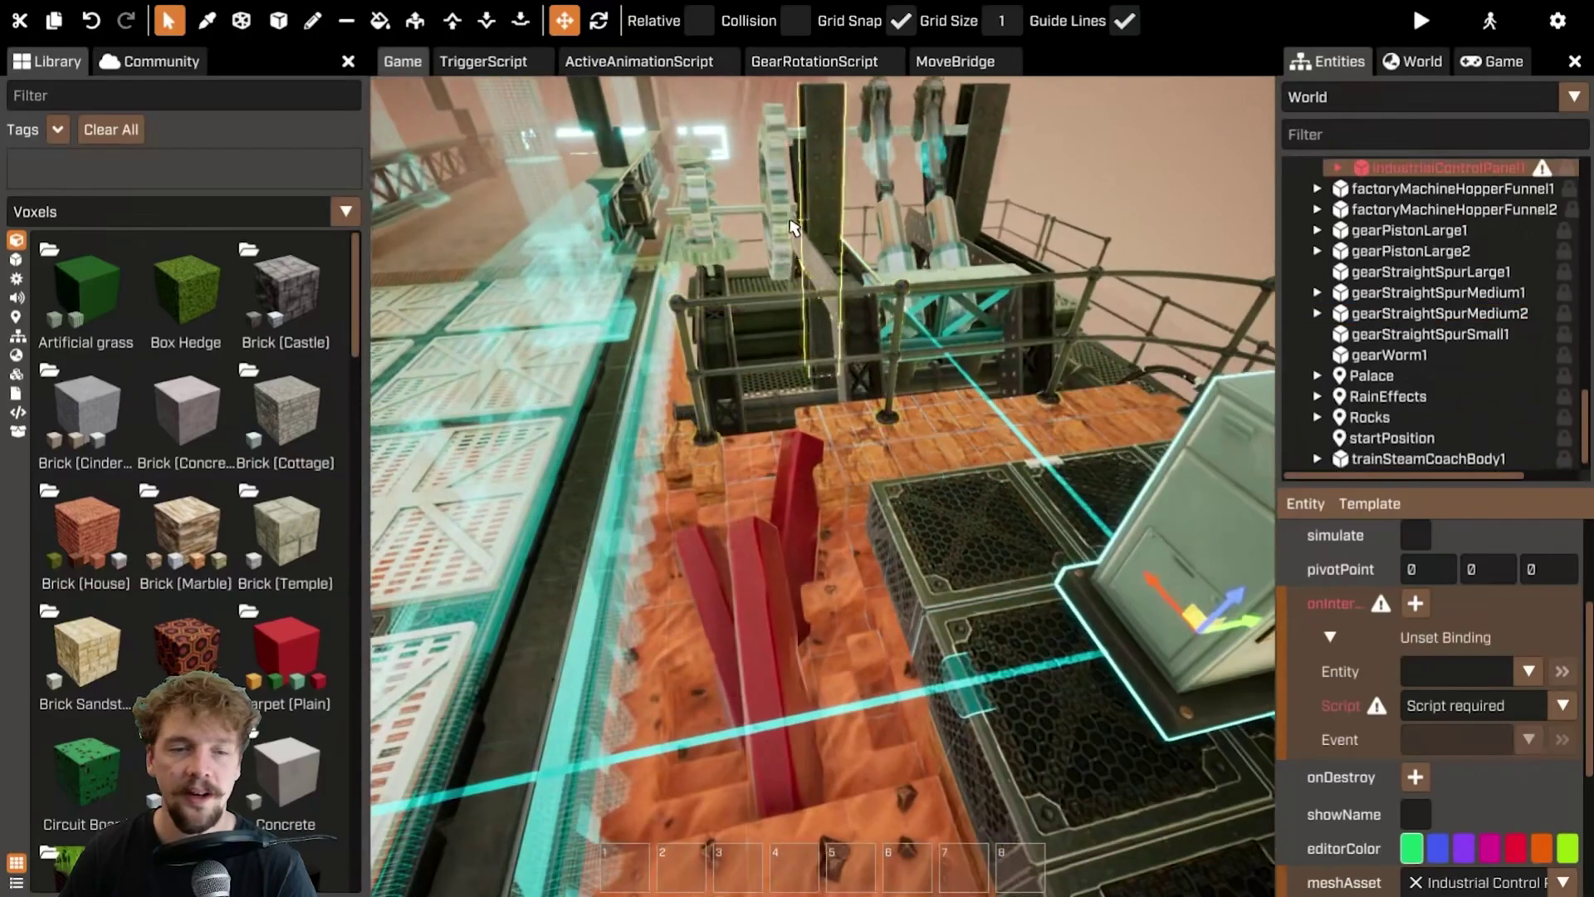
{"action": "left_click", "coordinate": [1430, 272]}
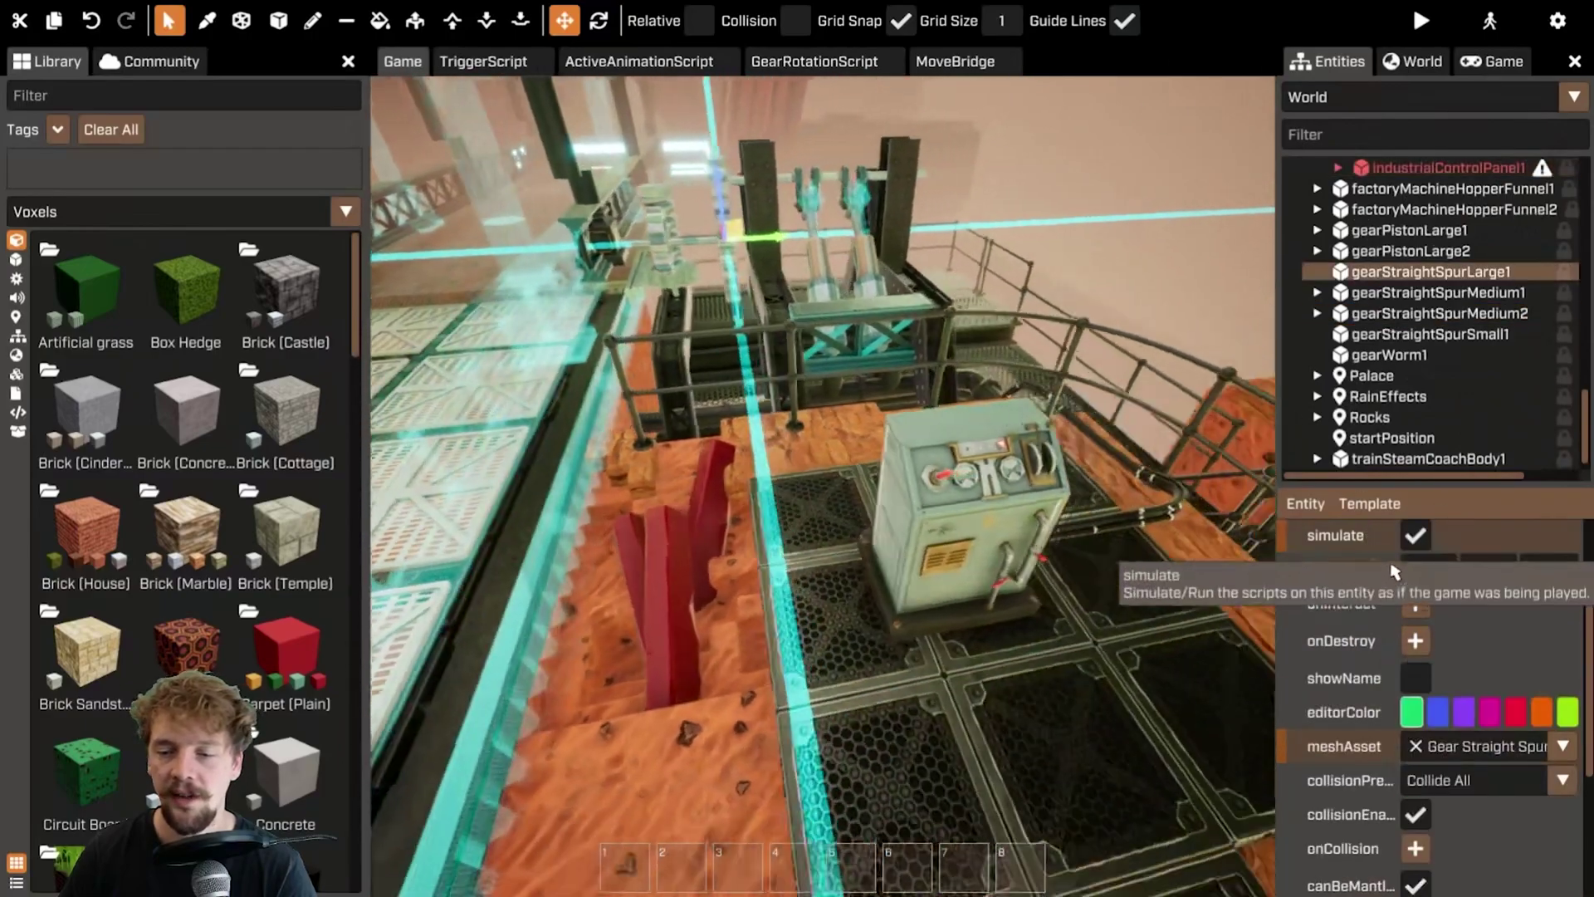
{"action": "scroll", "coordinate": [1411, 648], "scroll_direction": "down", "scroll_amount": 5}
{"action": "left_click", "coordinate": [962, 529]}
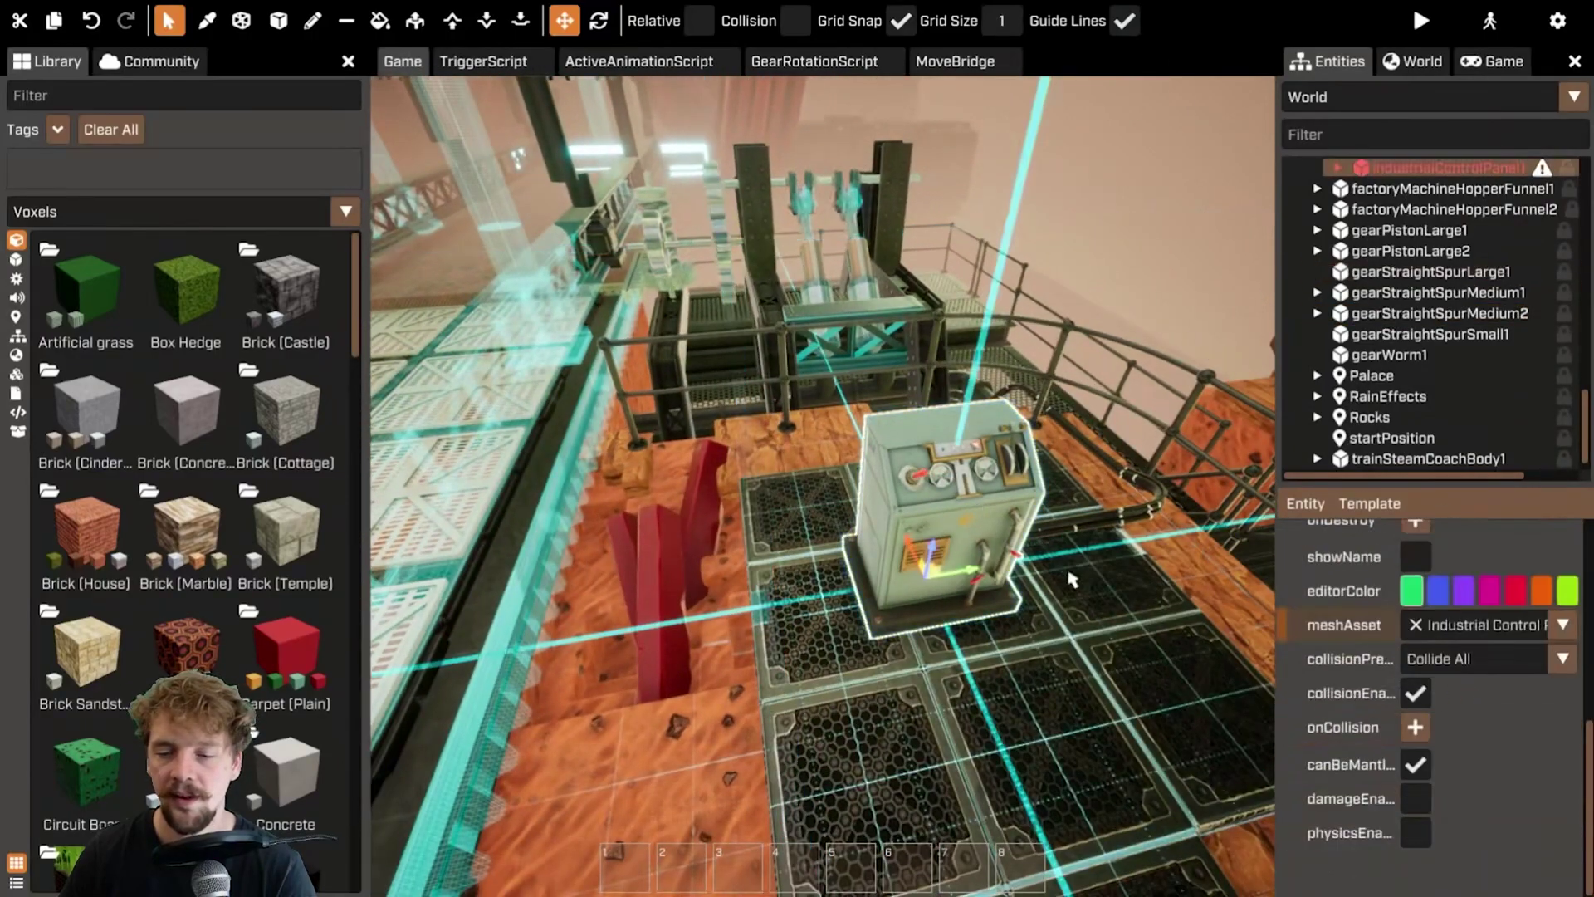
{"action": "scroll", "coordinate": [1504, 771], "scroll_direction": "up", "scroll_amount": 4}
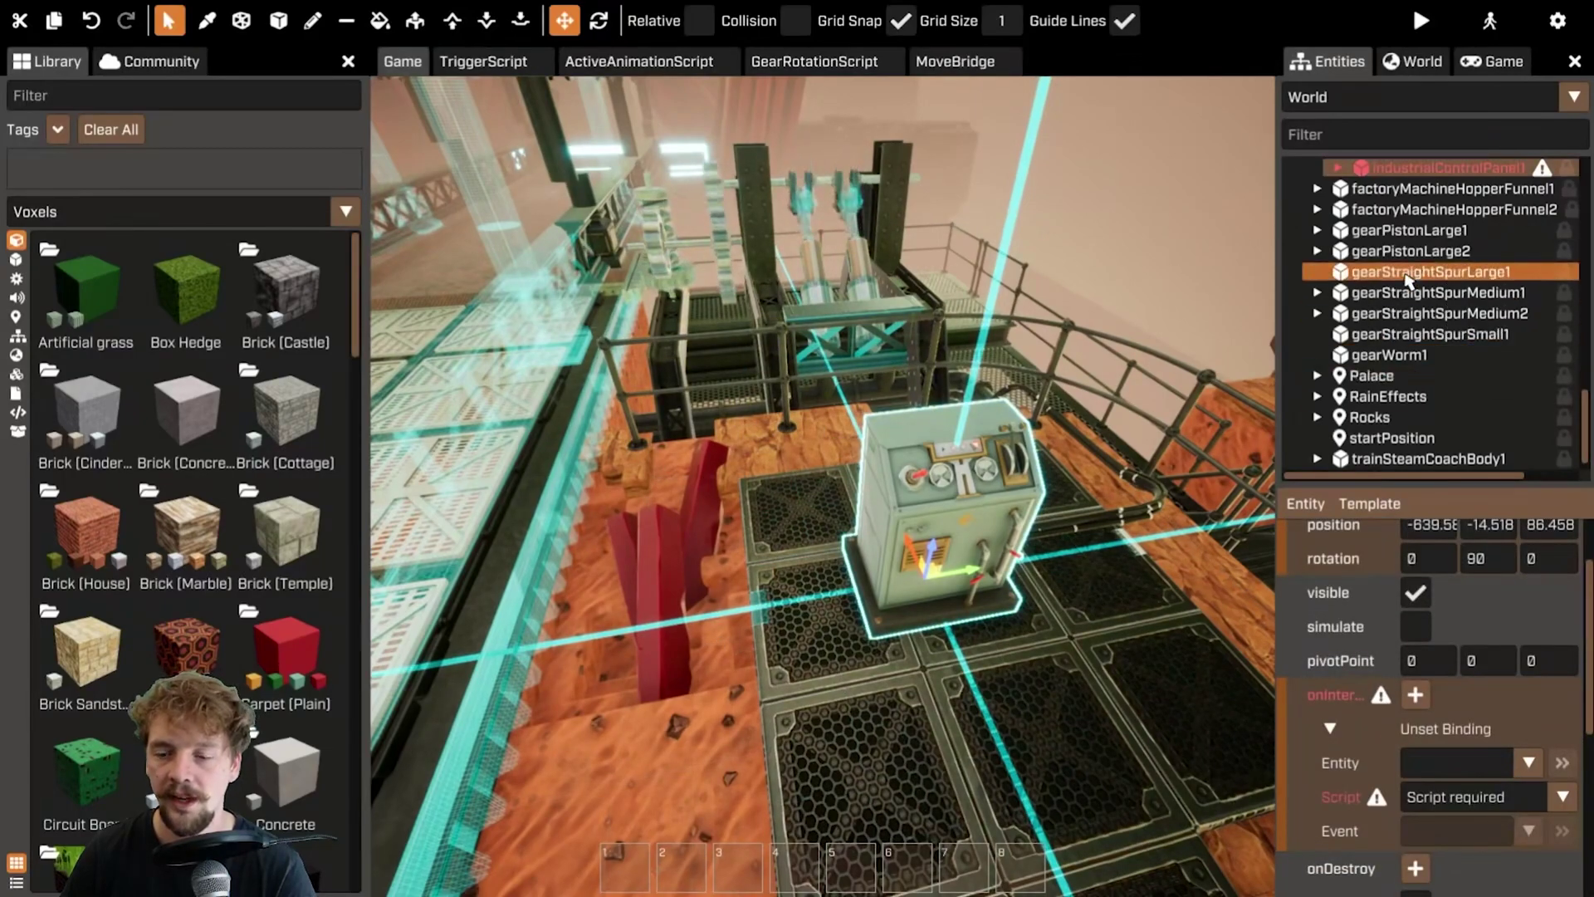
{"action": "left_click_drag", "start_coordinate": [1405, 277], "coordinate": [1461, 762]}
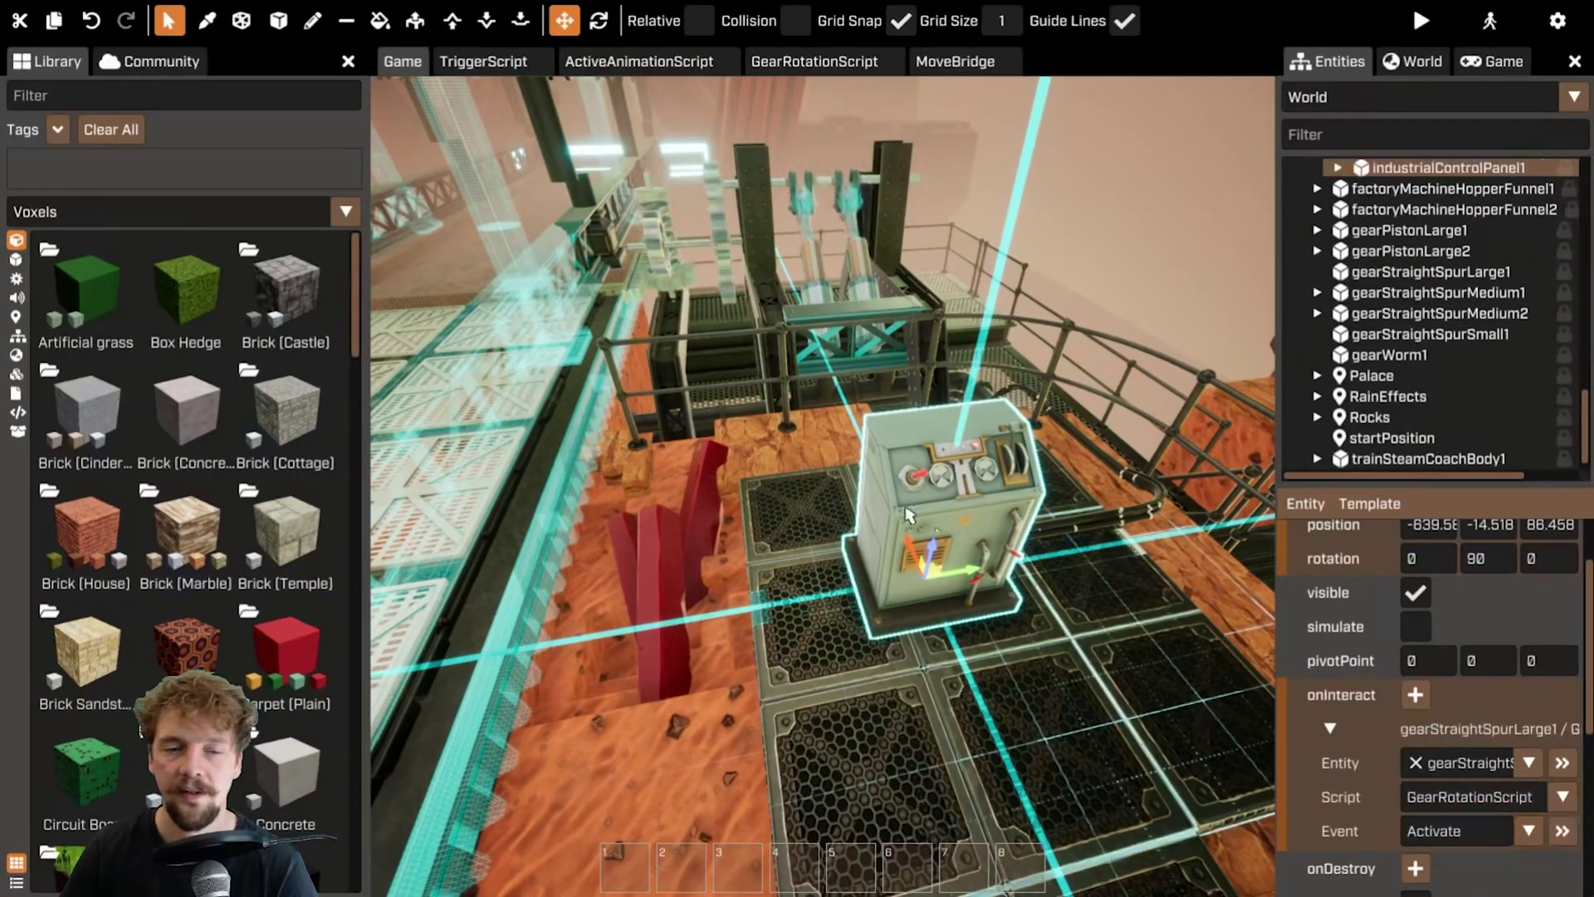
{"action": "scroll", "coordinate": [1474, 280], "scroll_direction": "up", "scroll_amount": 3}
{"action": "left_click", "coordinate": [1474, 277]}
{"action": "left_click", "coordinate": [1453, 255]}
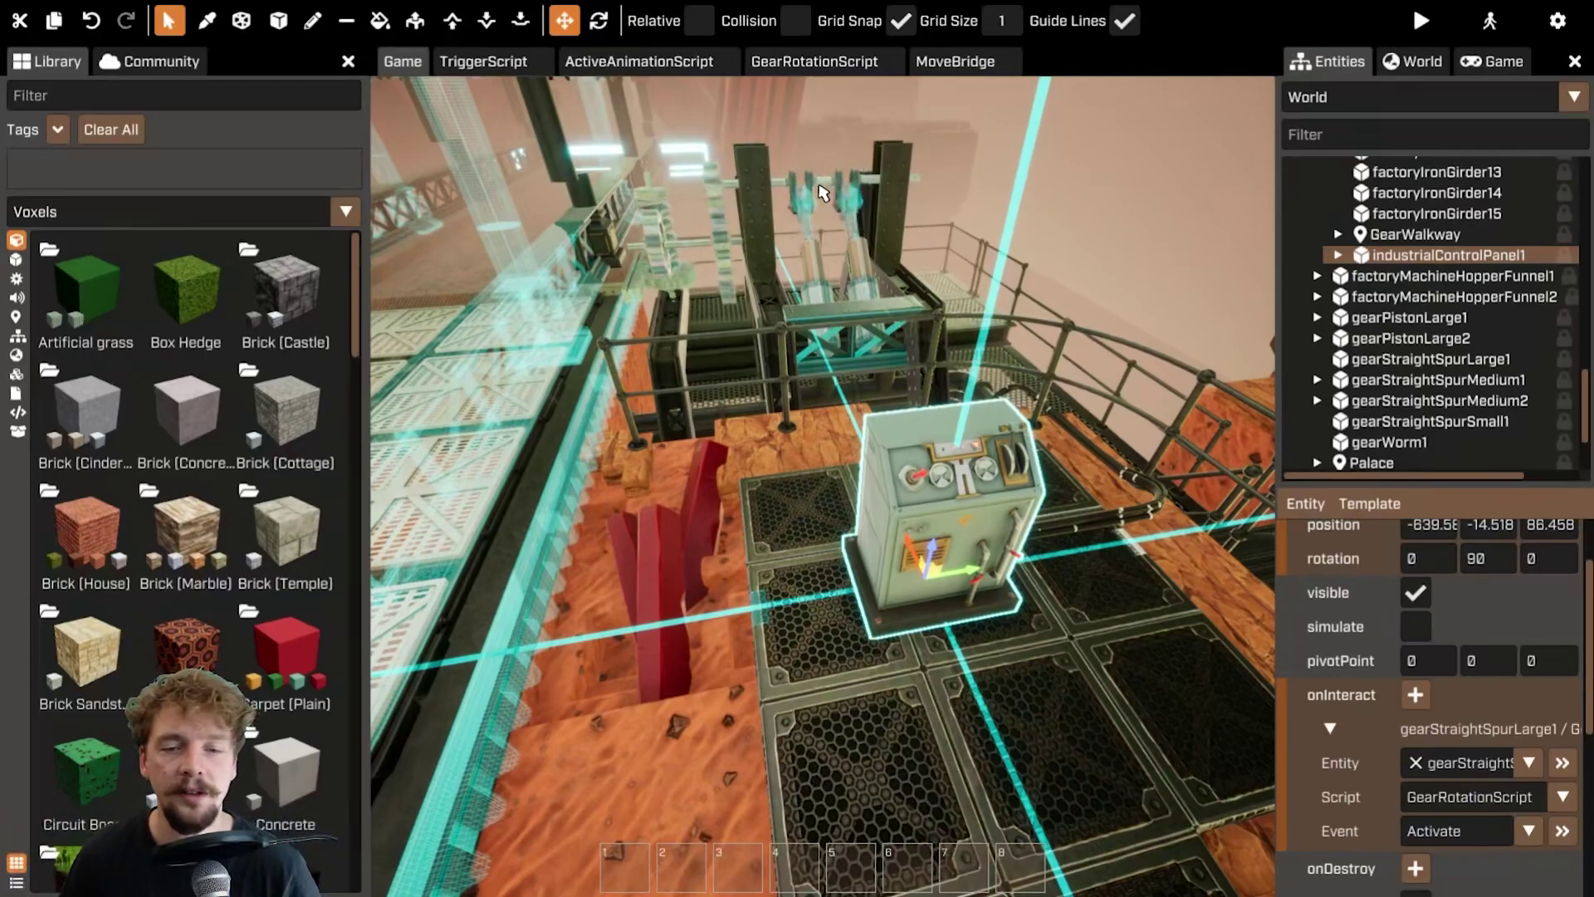
- Add an empty function ActiveAnimationScript:Activate() below Init in the ActiveAnimationScript used by the pistons
{"action": "left_click", "coordinate": [880, 277]}
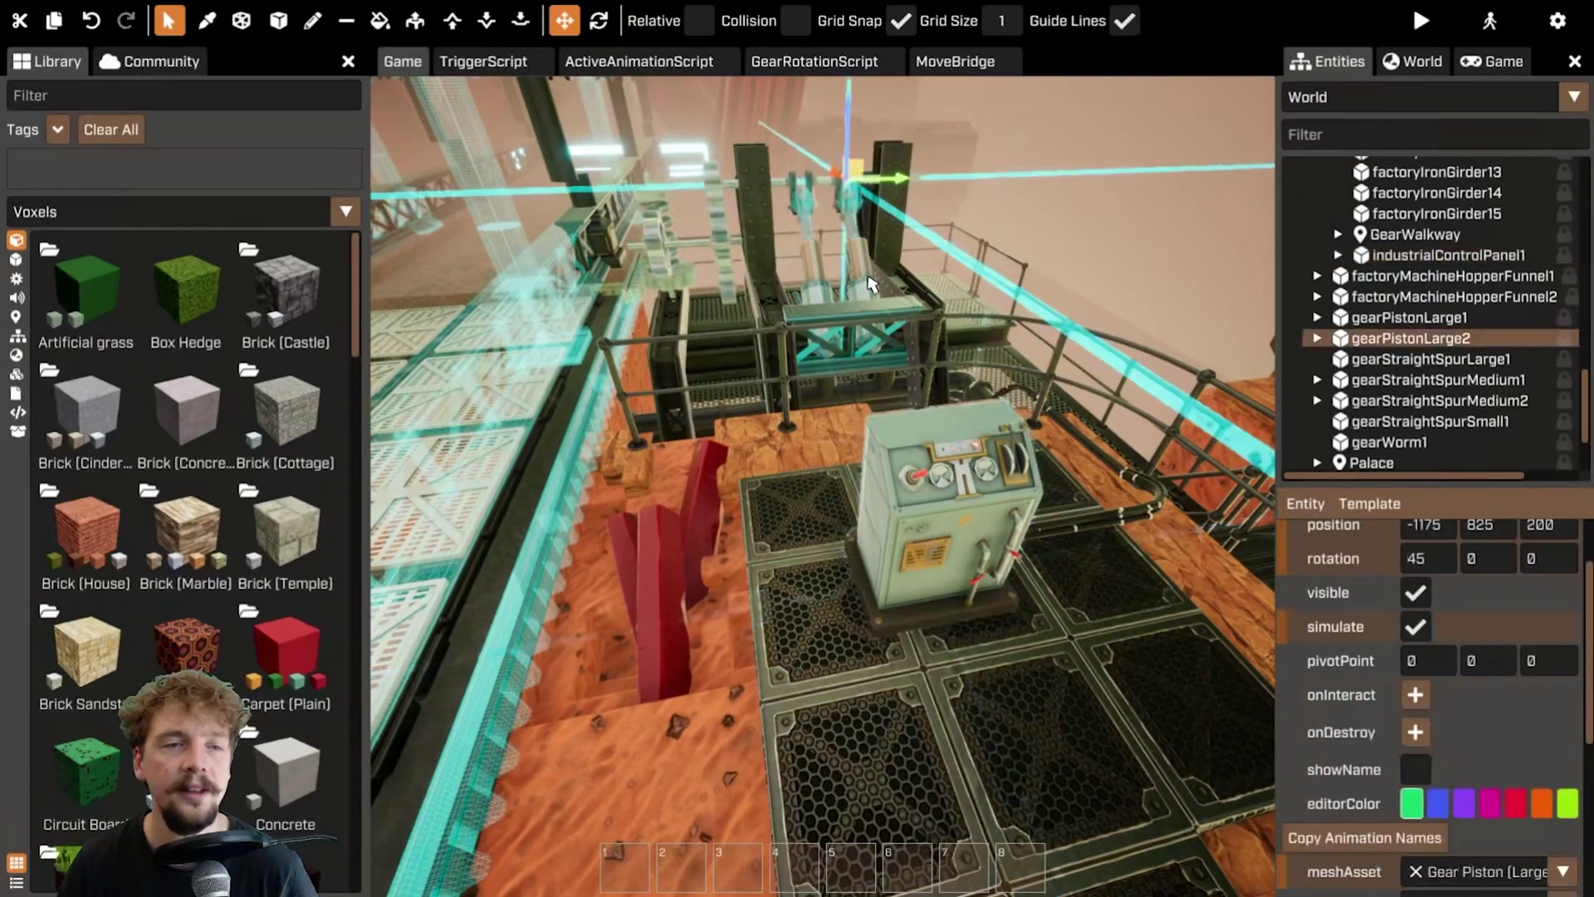
{"action": "left_click", "coordinate": [639, 61]}
{"action": "left_click", "coordinate": [480, 351]}
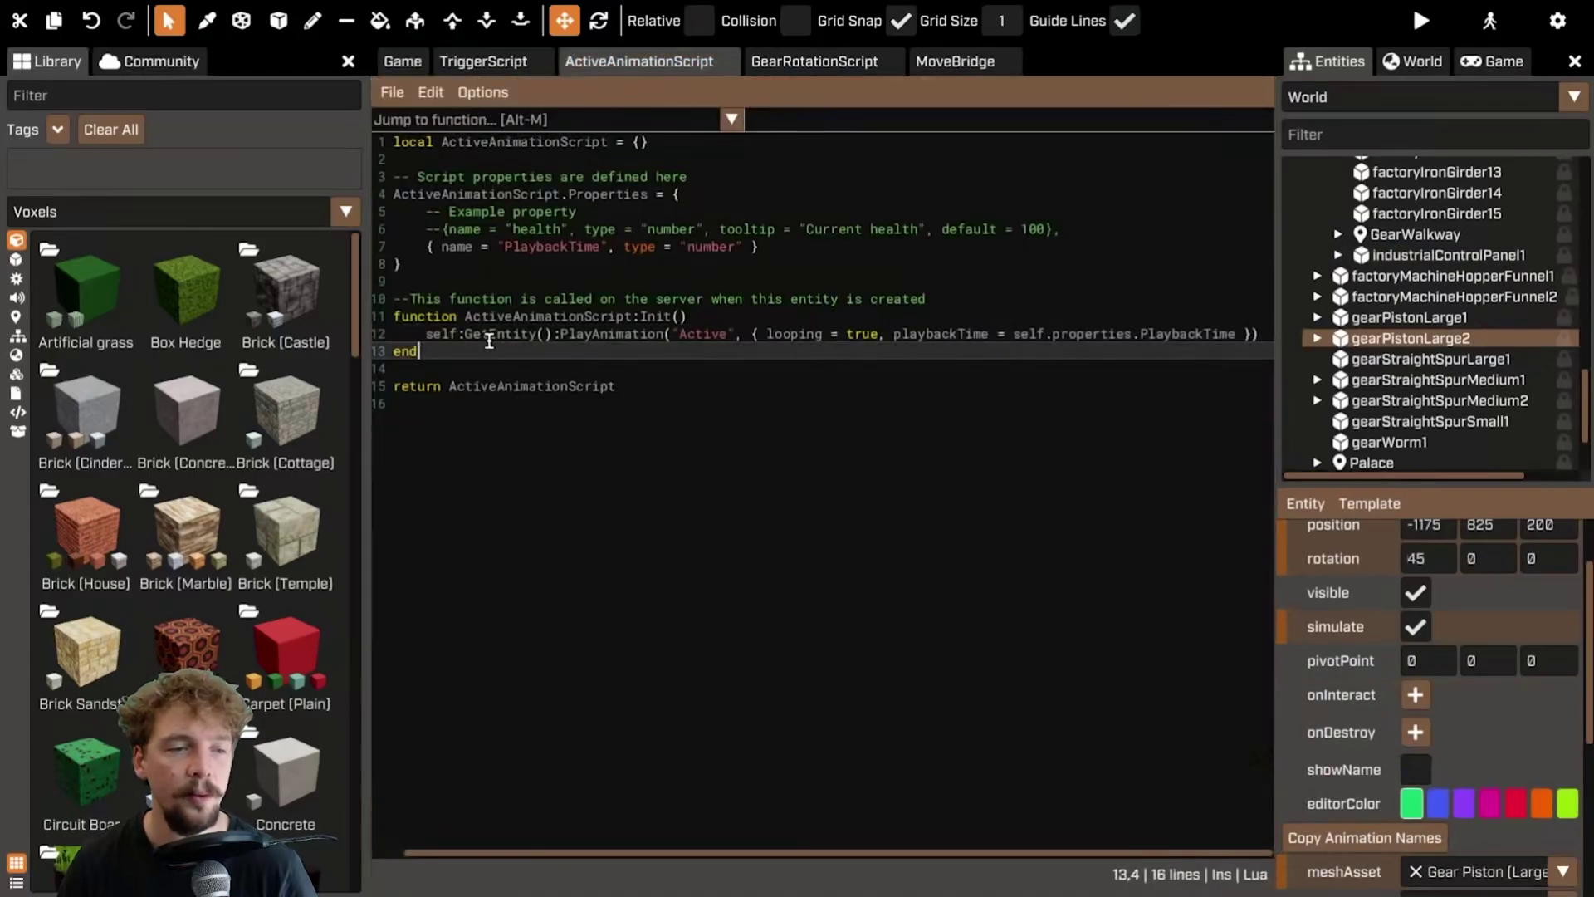
{"action": "key", "text": "Return"}
{"action": "key", "text": "Return"}
{"action": "type", "text": "function "}
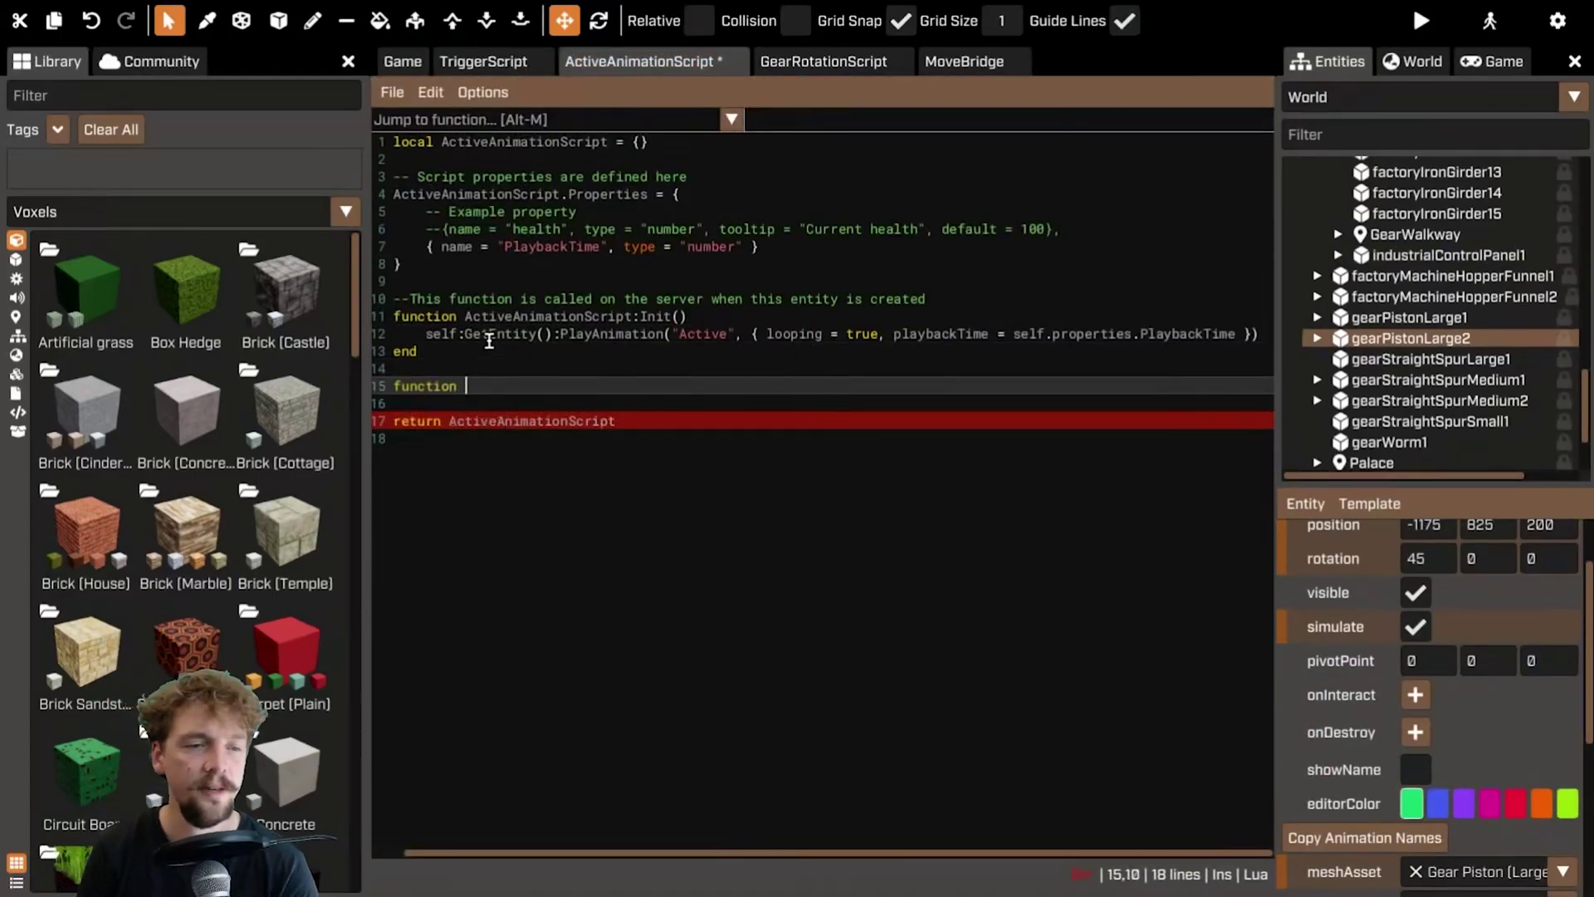
{"action": "type", "text": "ActiveAnimationScript:Activ"}
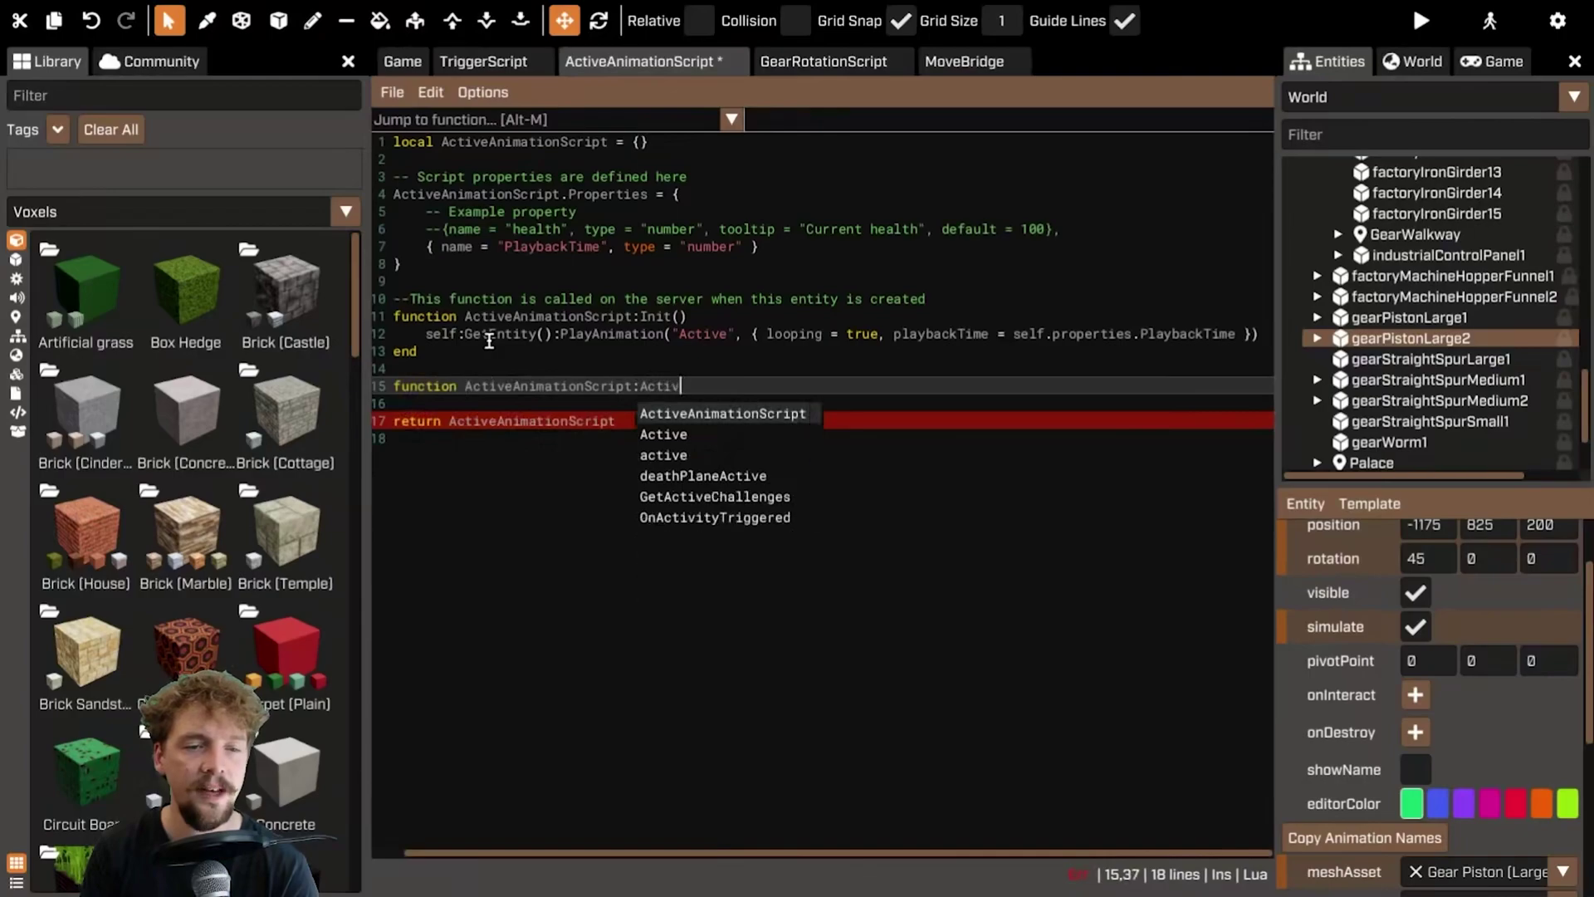
{"action": "type", "text": "ate()"}
{"action": "key", "text": "Return"}
{"action": "key", "text": "Return"}
{"action": "type", "text": "end"}
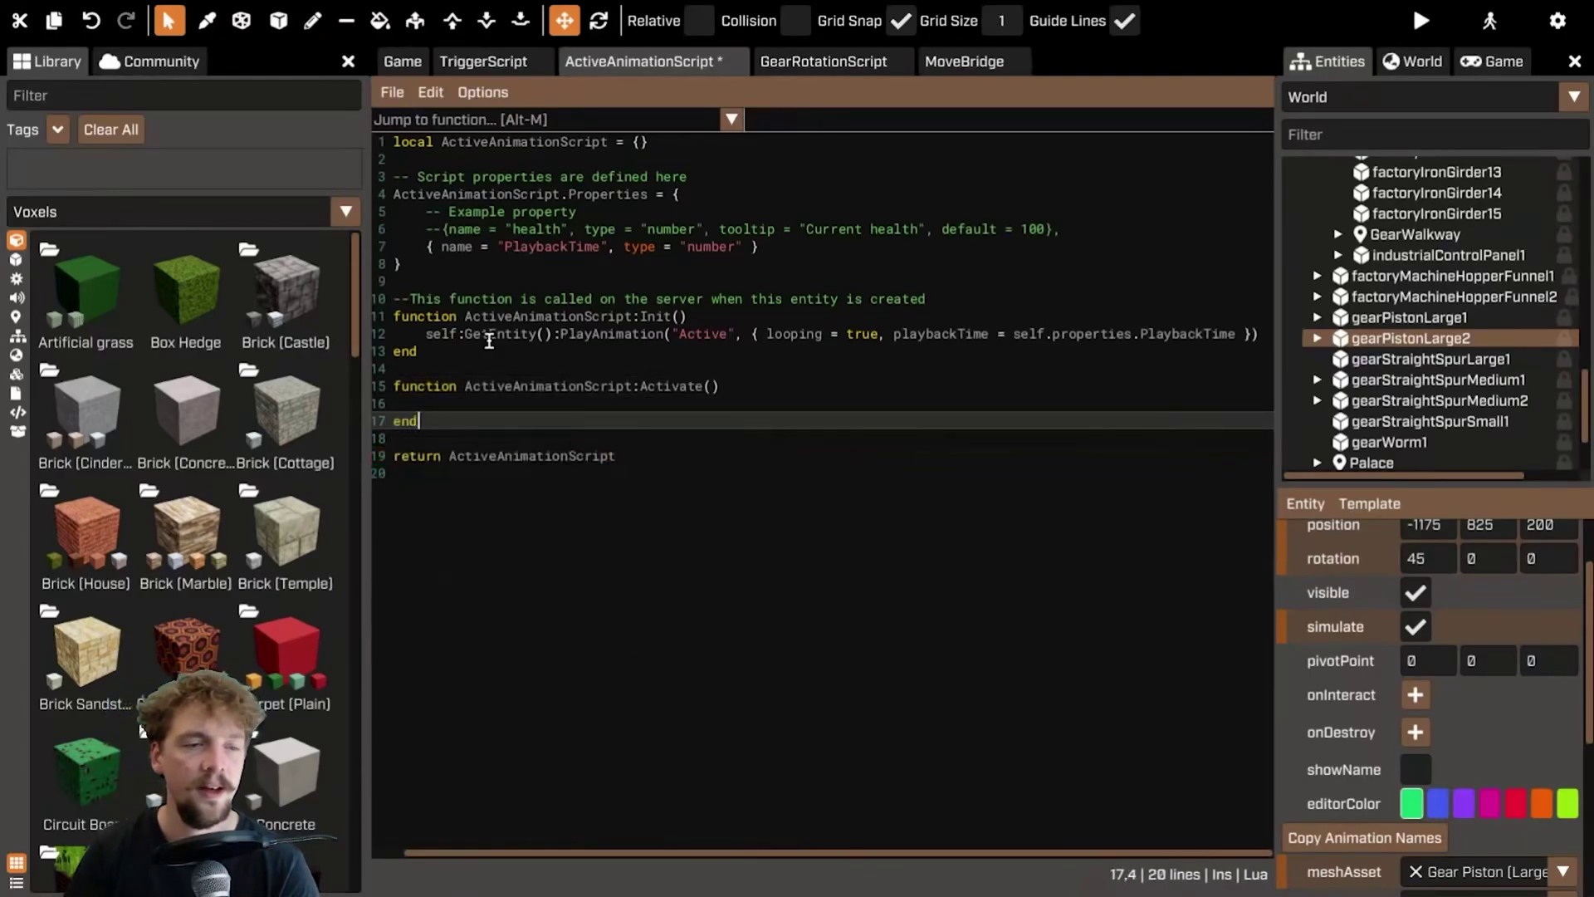
- Move the PlayAnimation call from Init into the Activate function of ActiveAnimationScript and save the script
{"action": "left_click", "coordinate": [426, 335]}
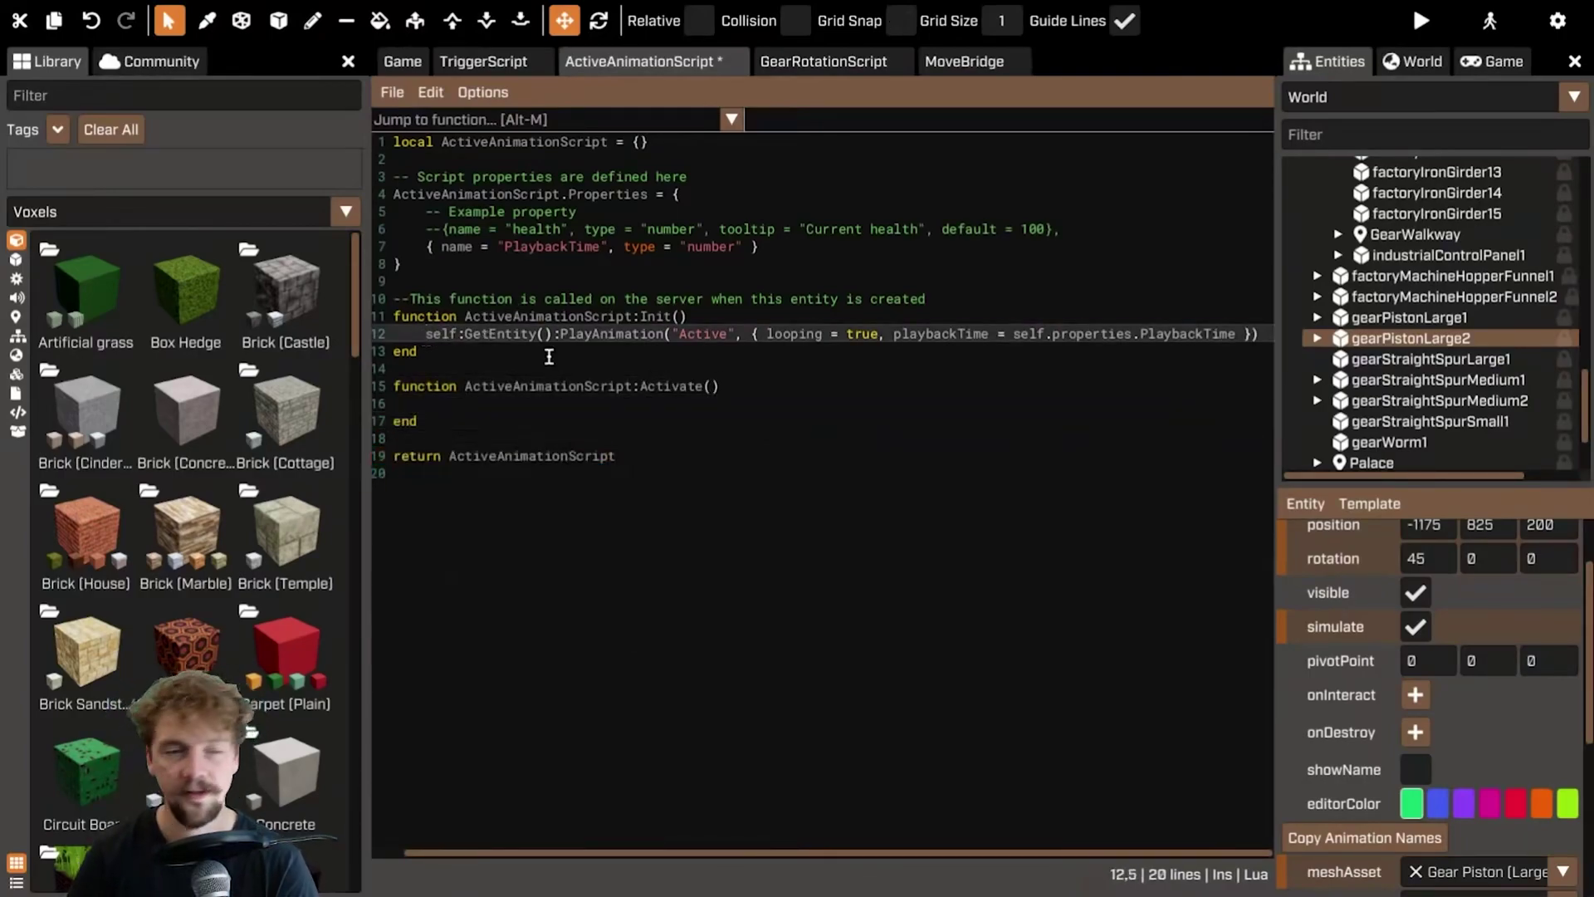
{"action": "key", "text": "shift+End"}
{"action": "key", "text": "ctrl+x"}
{"action": "left_click", "coordinate": [570, 386]}
{"action": "left_click", "coordinate": [581, 403]}
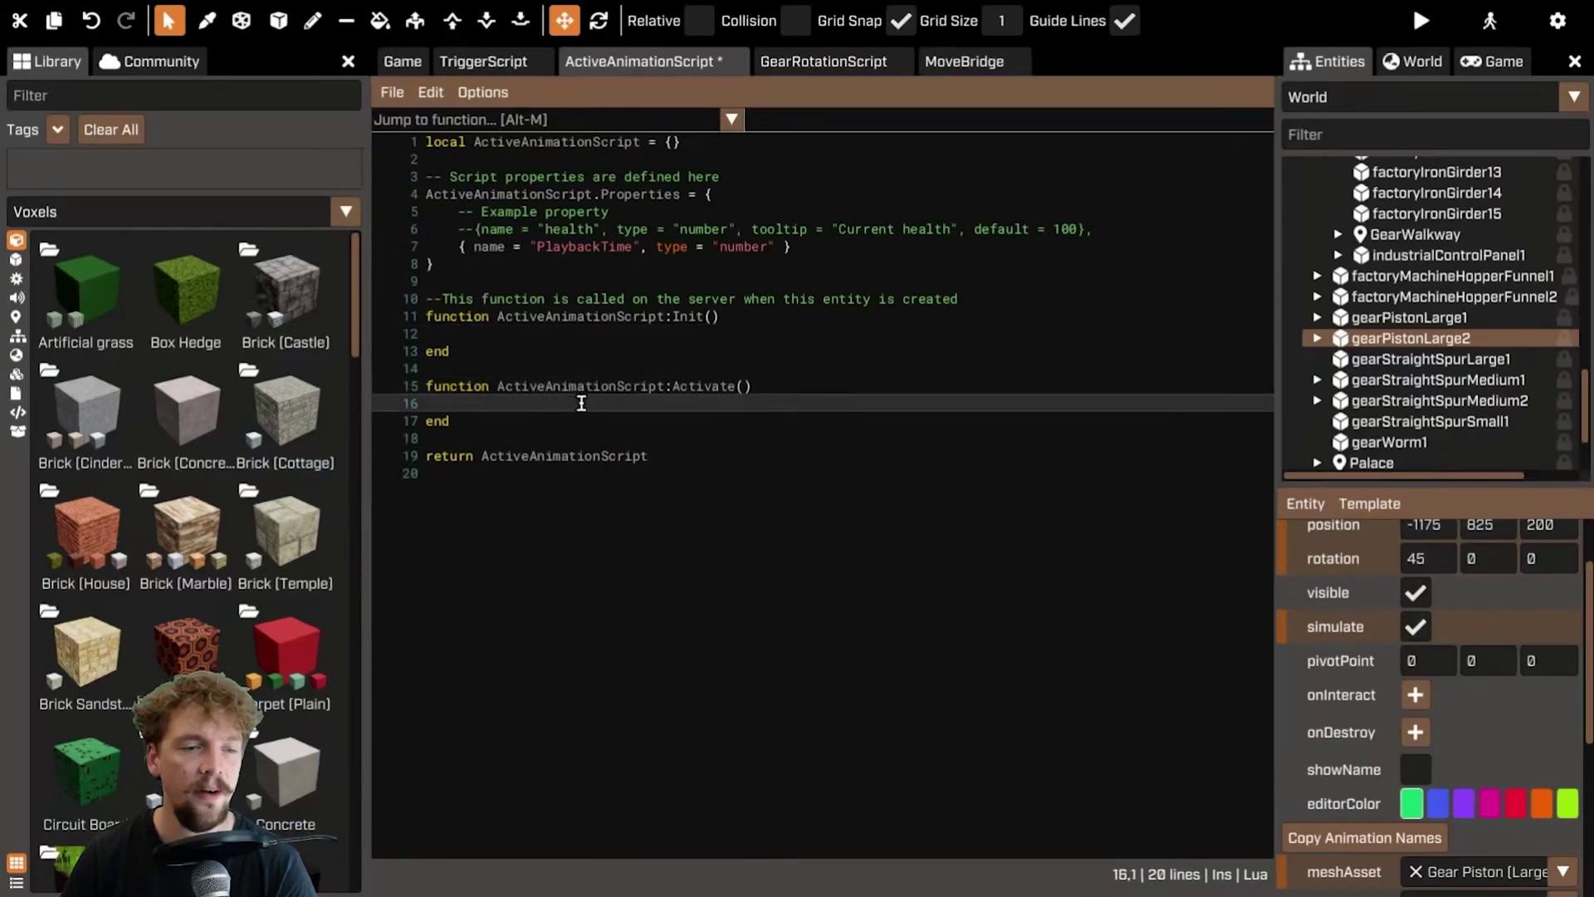
{"action": "key", "text": "ctrl+v"}
{"action": "key", "text": "ctrl+s"}
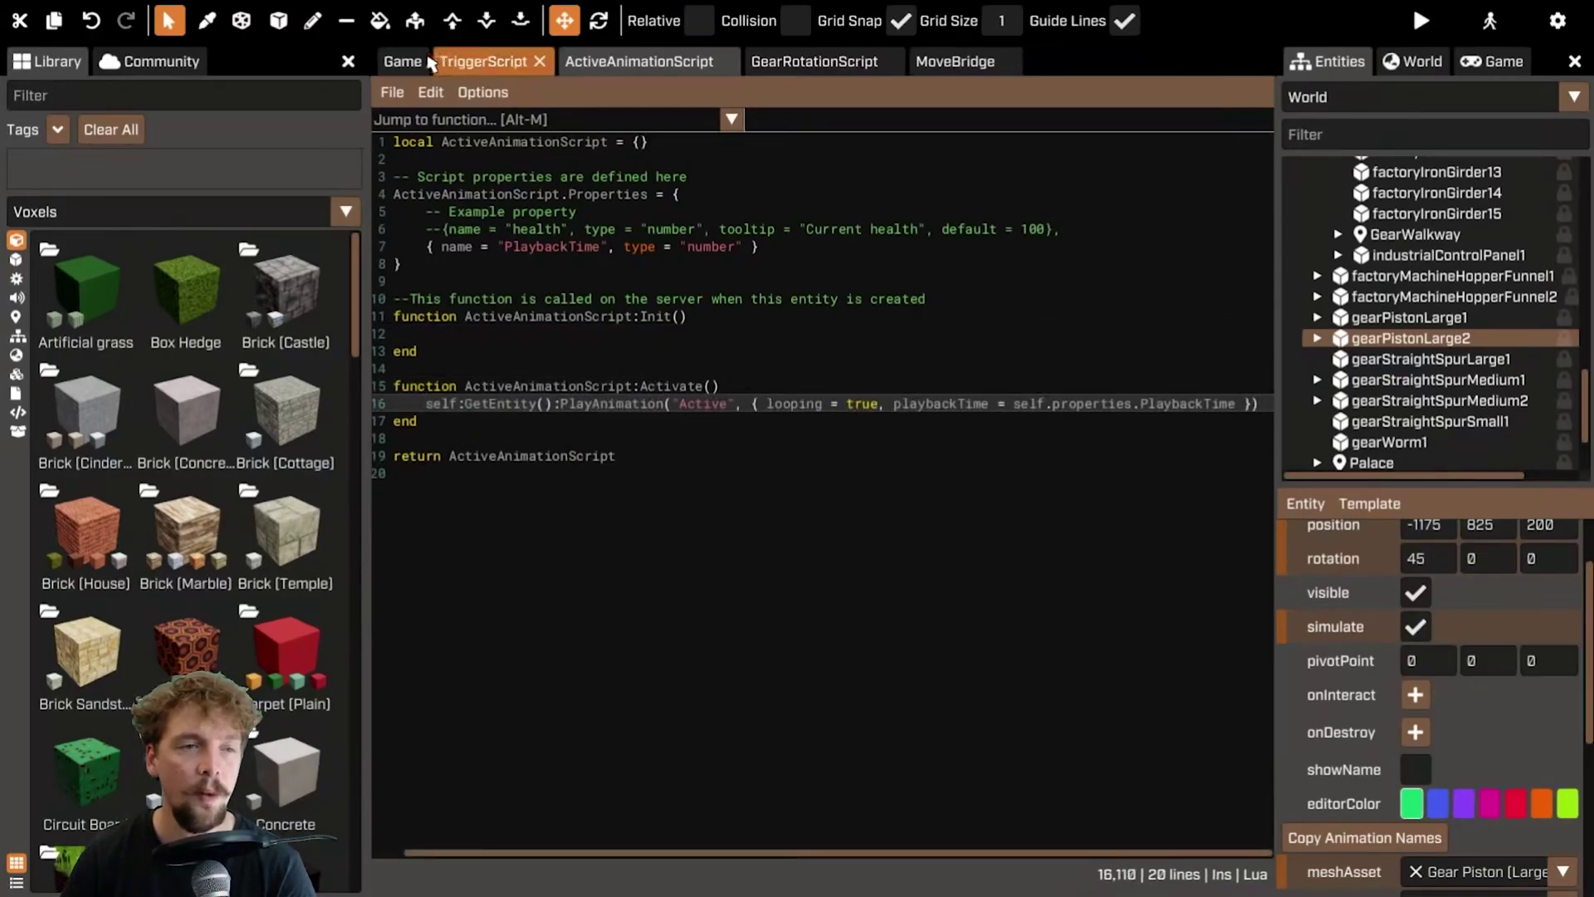
- Add a second onInteract binding on industrialControlPanel1 for gearPistonLarge2, using the Activate event of ActiveAnimationScript
{"action": "left_click", "coordinate": [403, 61]}
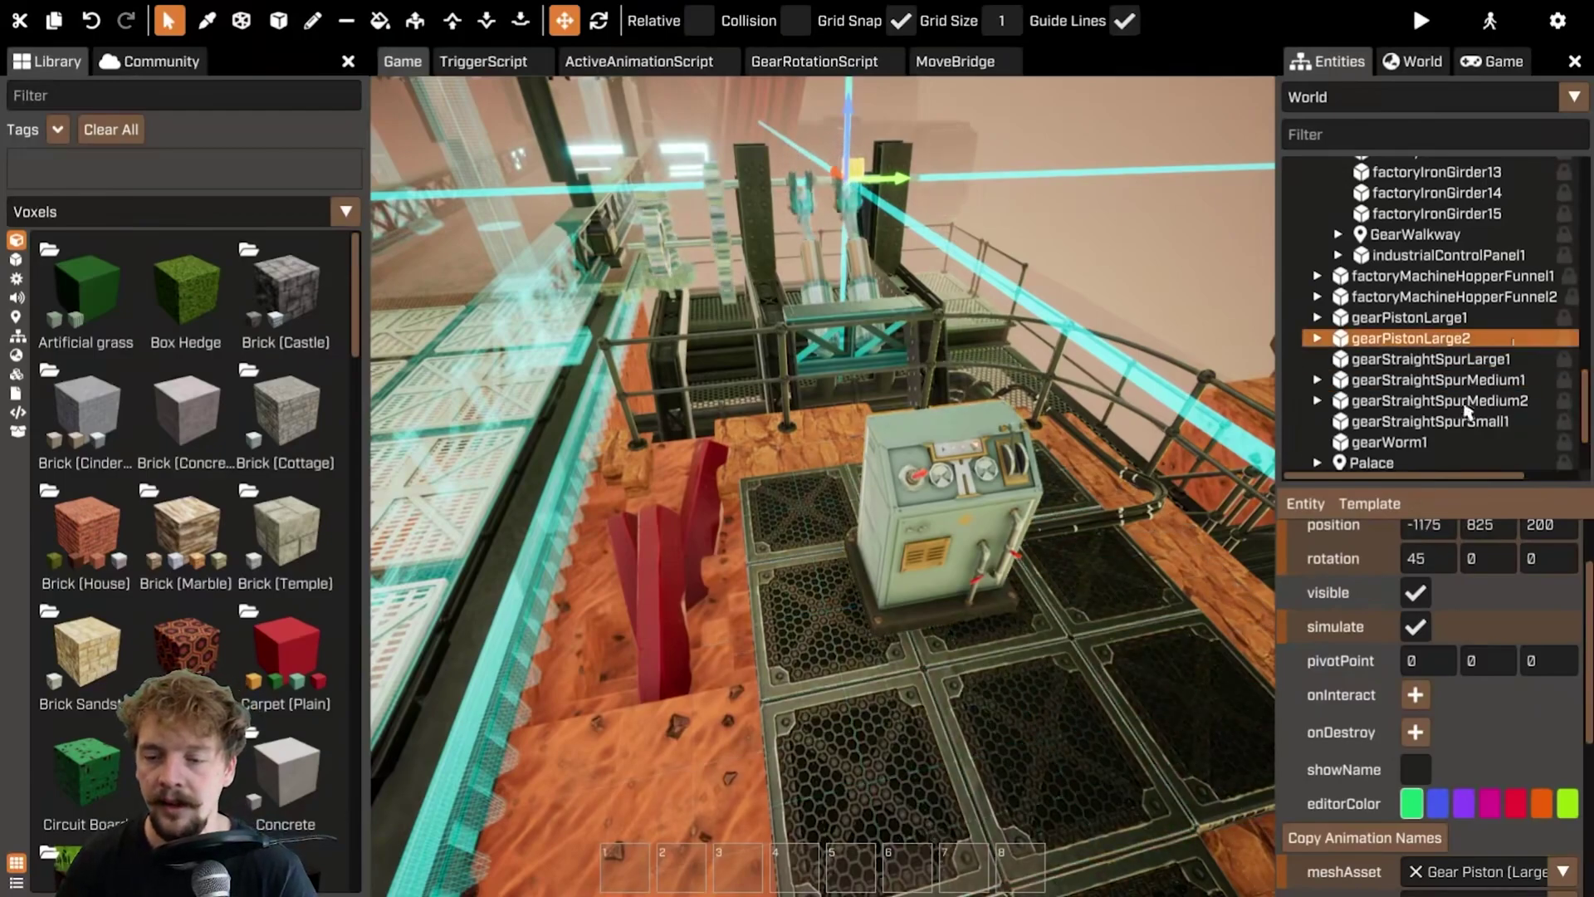
{"action": "scroll", "coordinate": [1474, 835], "scroll_direction": "down", "scroll_amount": 5}
{"action": "scroll", "coordinate": [1475, 830], "scroll_direction": "up", "scroll_amount": 4}
{"action": "left_click", "coordinate": [1449, 255]}
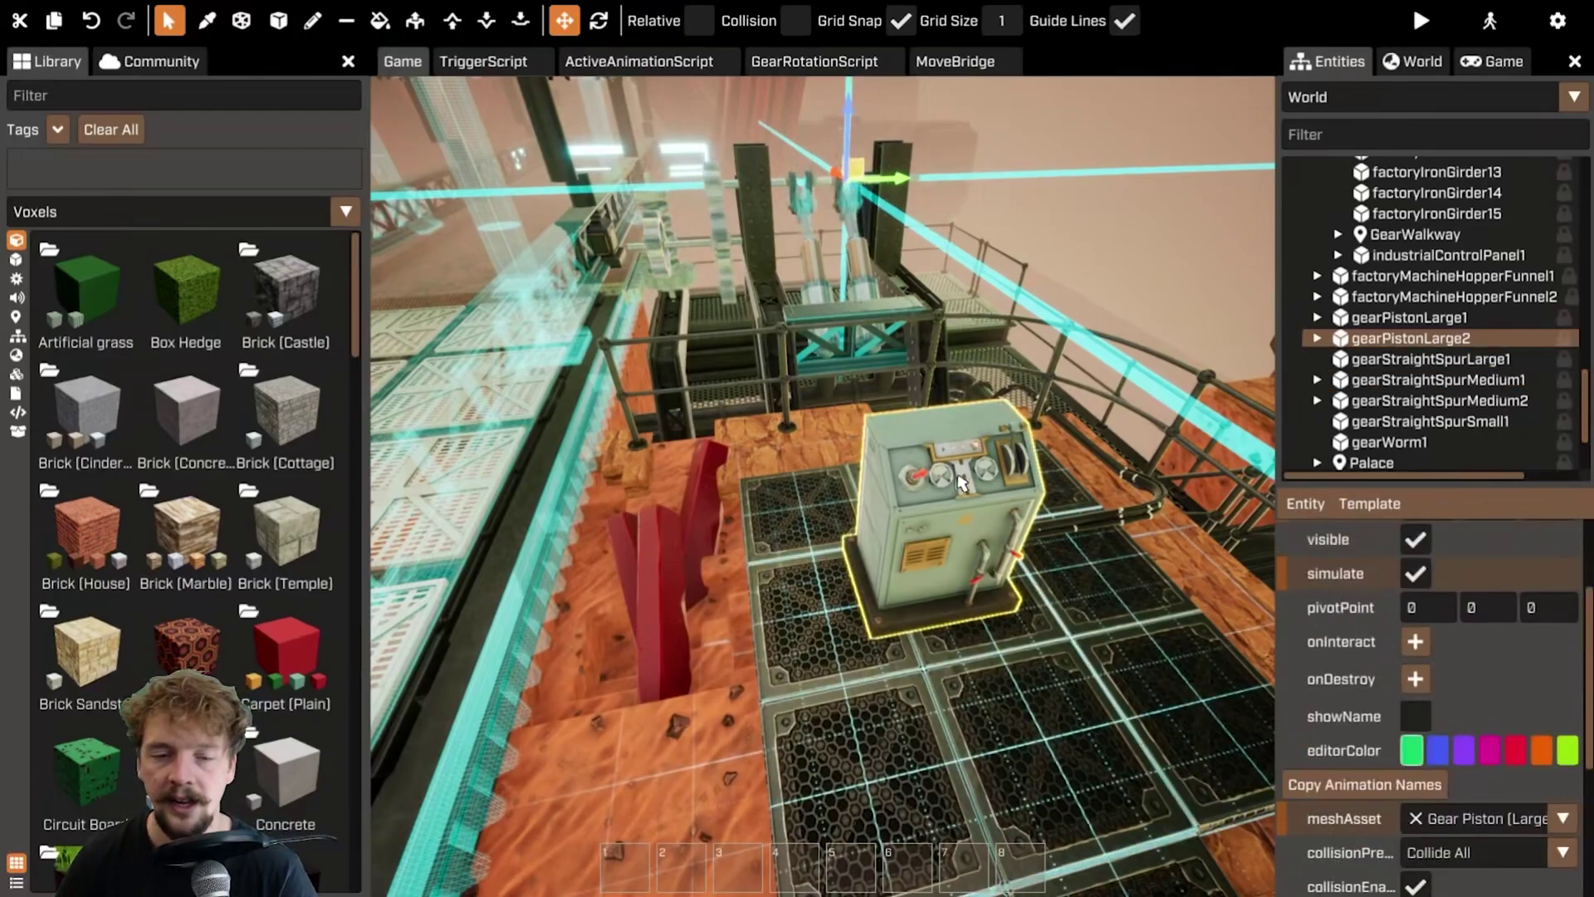
{"action": "left_click", "coordinate": [1414, 646]}
{"action": "left_click_drag", "start_coordinate": [1411, 338], "coordinate": [1457, 845]}
{"action": "scroll", "coordinate": [1494, 789], "scroll_direction": "down", "scroll_amount": 2}
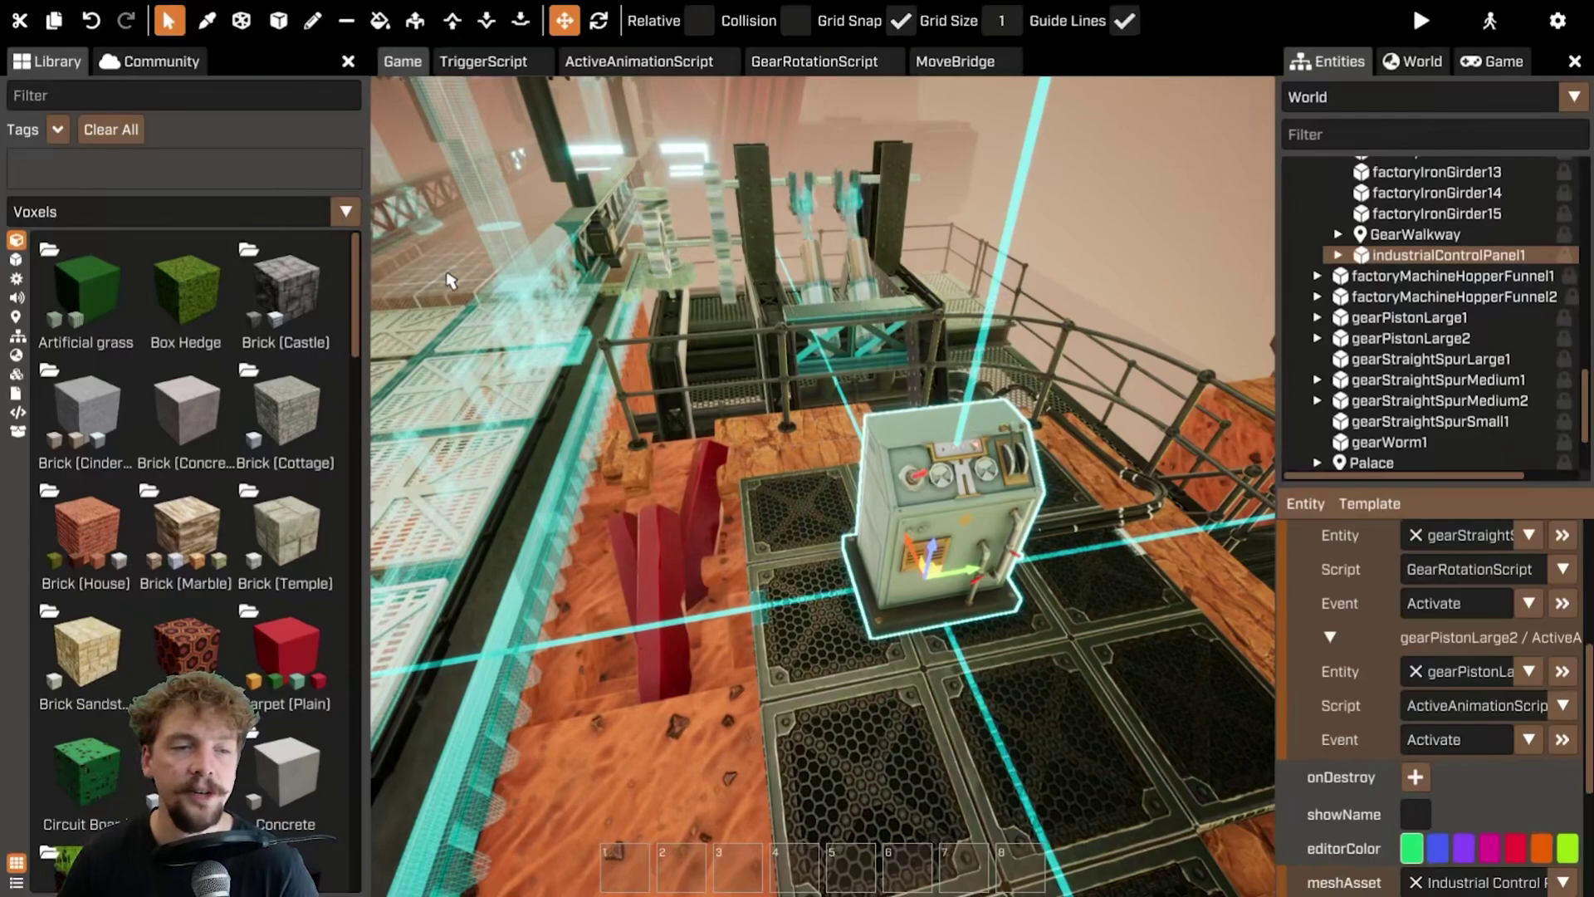
- Open the MoveBridge script from bridge1 and add an empty function MoveBridge:Activate() below Init
{"action": "left_click", "coordinate": [1037, 706]}
{"action": "scroll", "coordinate": [1413, 647], "scroll_direction": "up", "scroll_amount": 5}
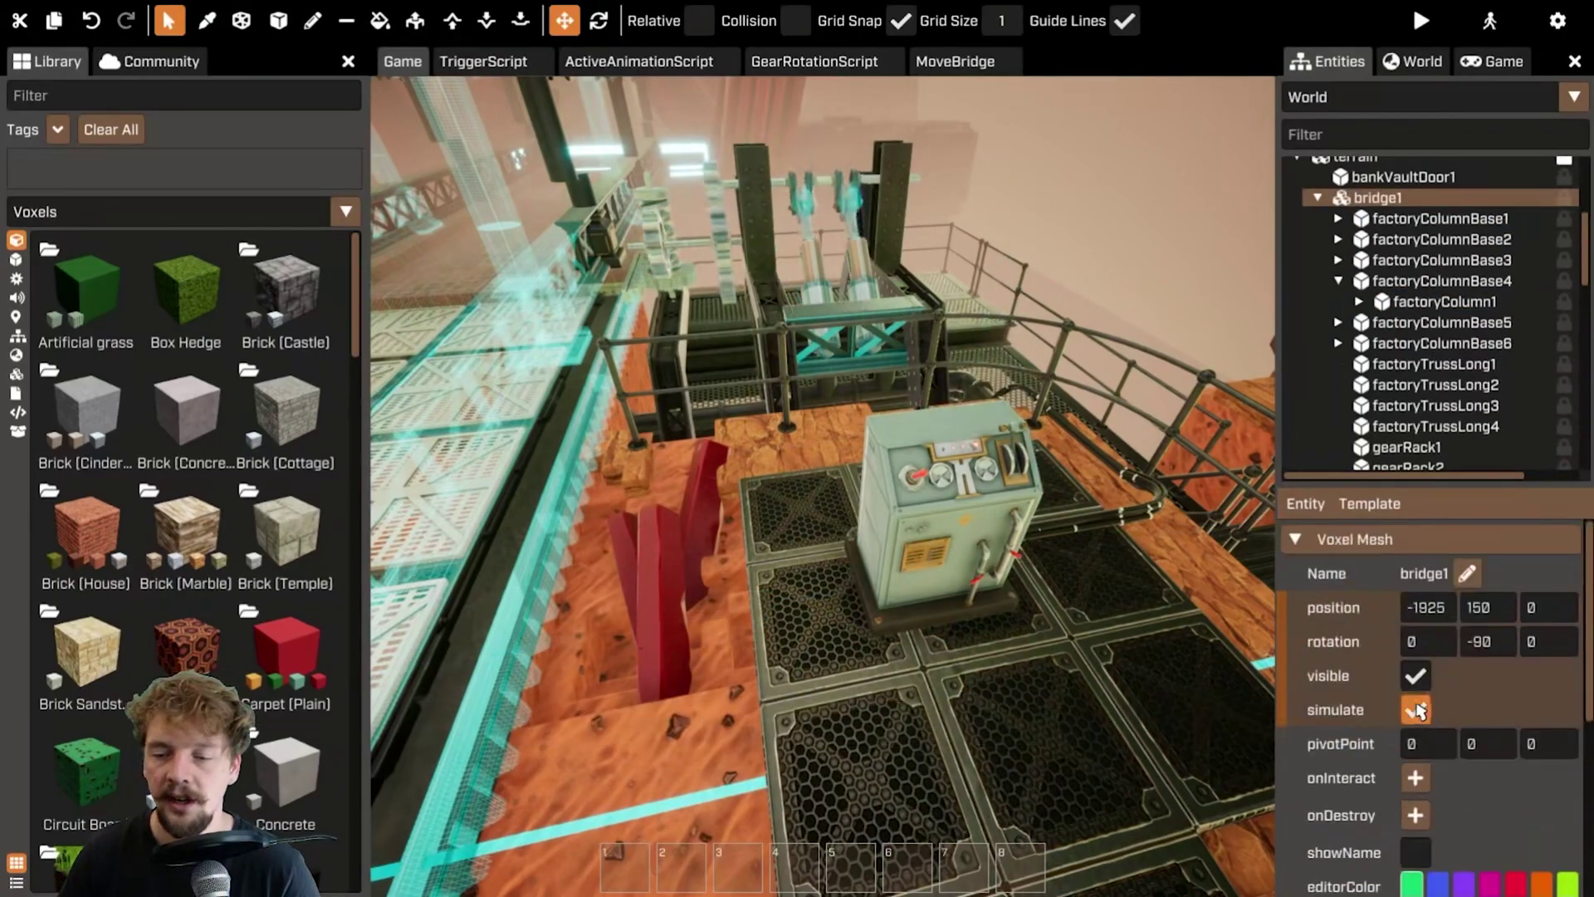
{"action": "scroll", "coordinate": [1469, 734], "scroll_direction": "down", "scroll_amount": 5}
{"action": "left_click", "coordinate": [1528, 833]}
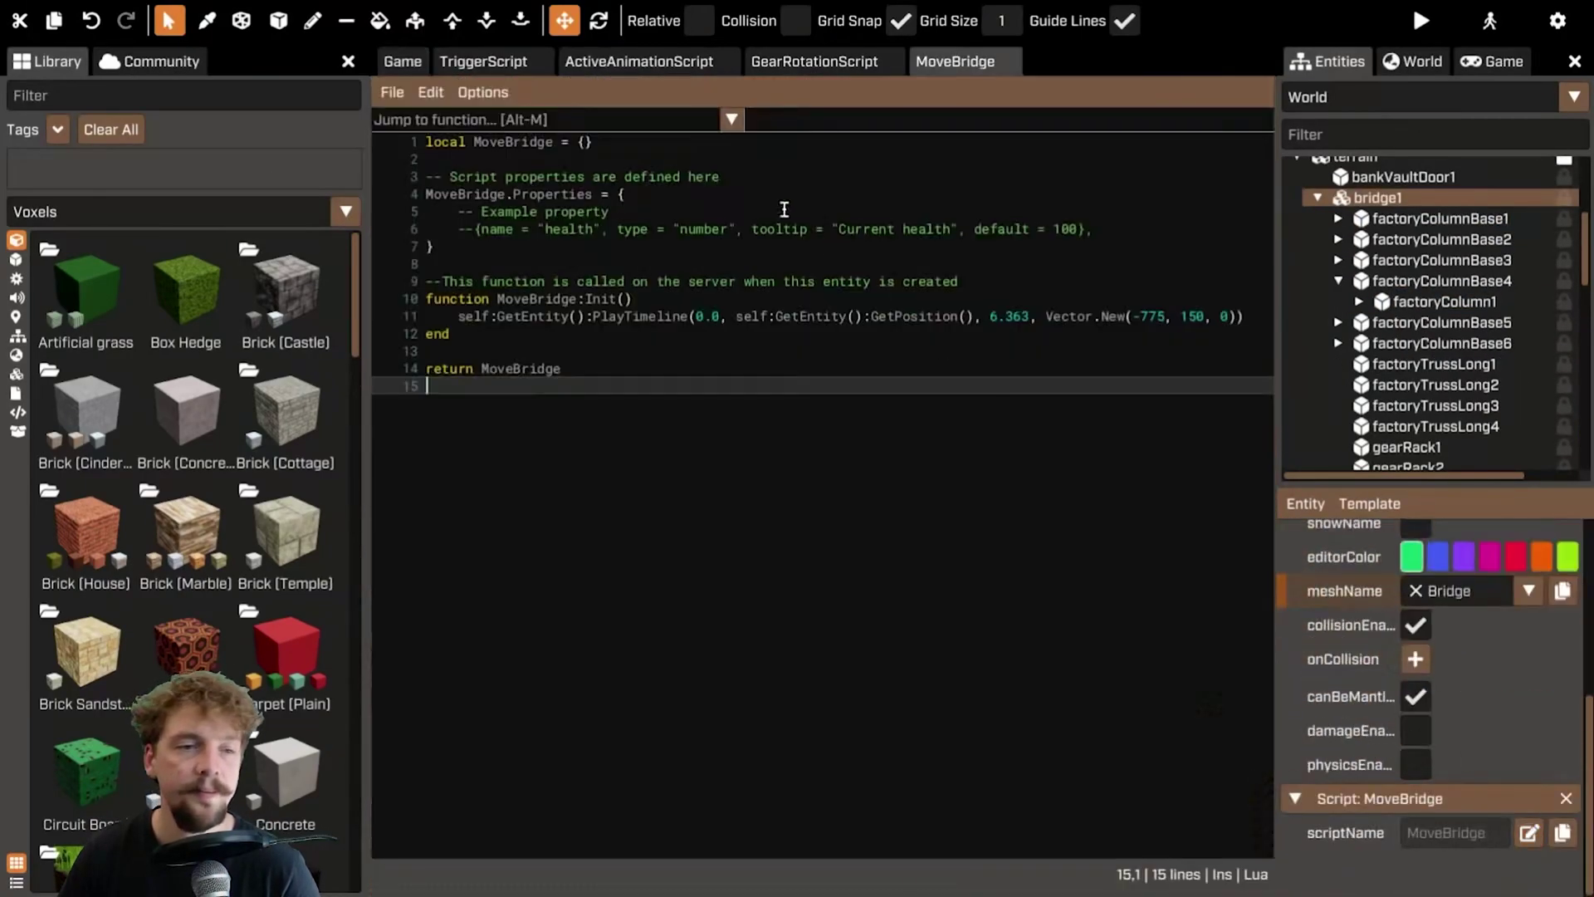
{"action": "left_click", "coordinate": [543, 329]}
{"action": "key", "text": "Return"}
{"action": "key", "text": "Return"}
{"action": "type", "text": "fu"}
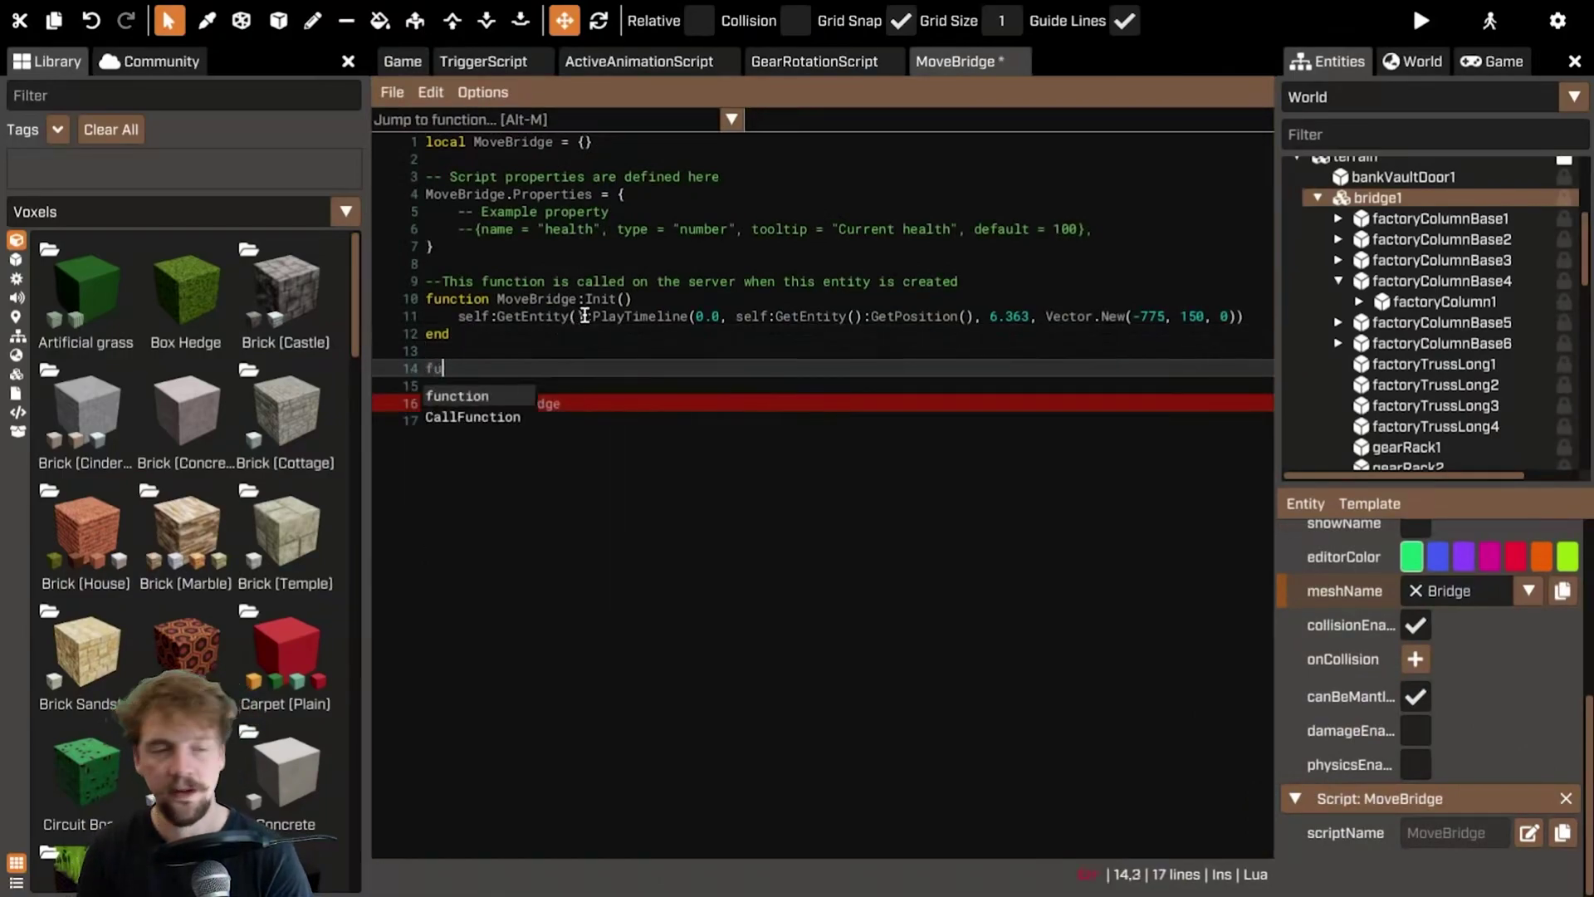
{"action": "type", "text": "nction MoveBridge:"}
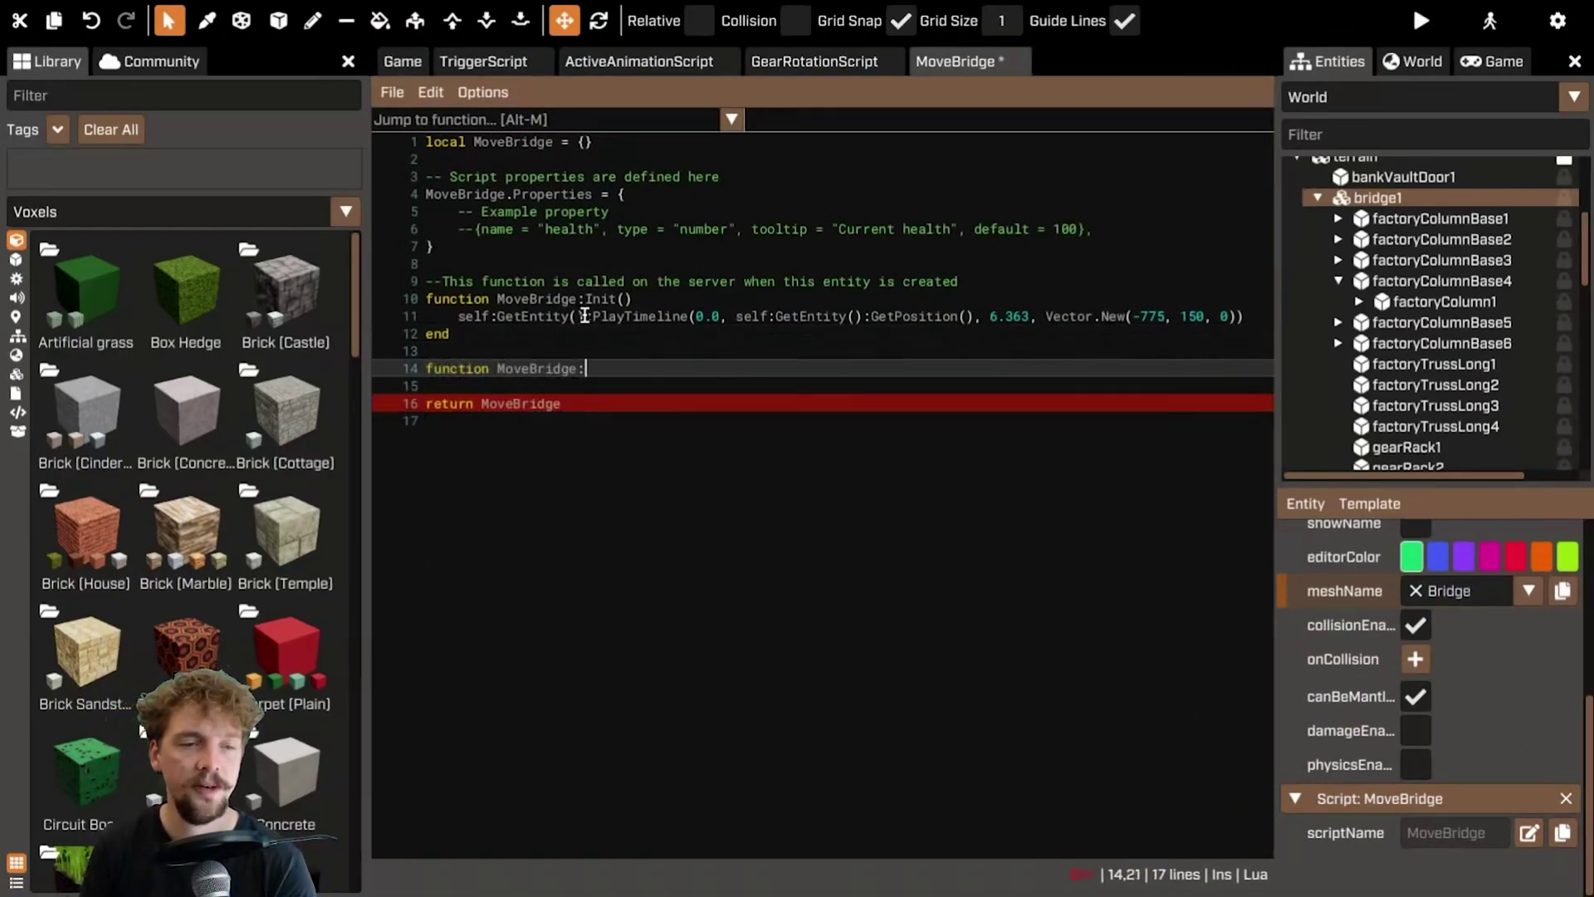
{"action": "type", "text": "Activate()"}
{"action": "key", "text": "Return"}
{"action": "key", "text": "Return"}
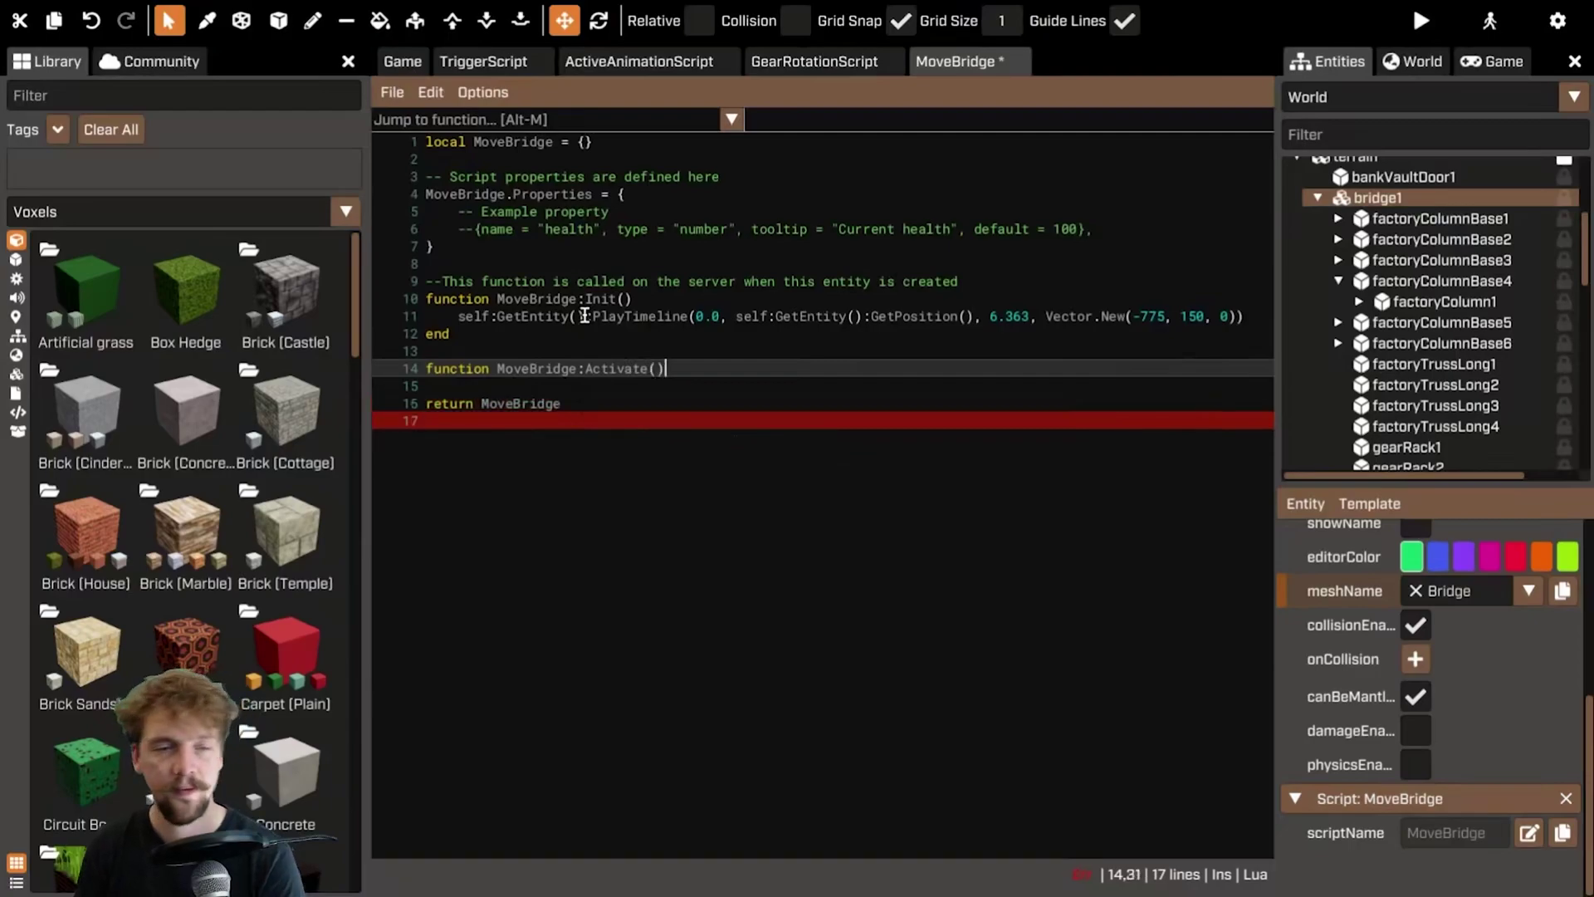
{"action": "type", "text": "end"}
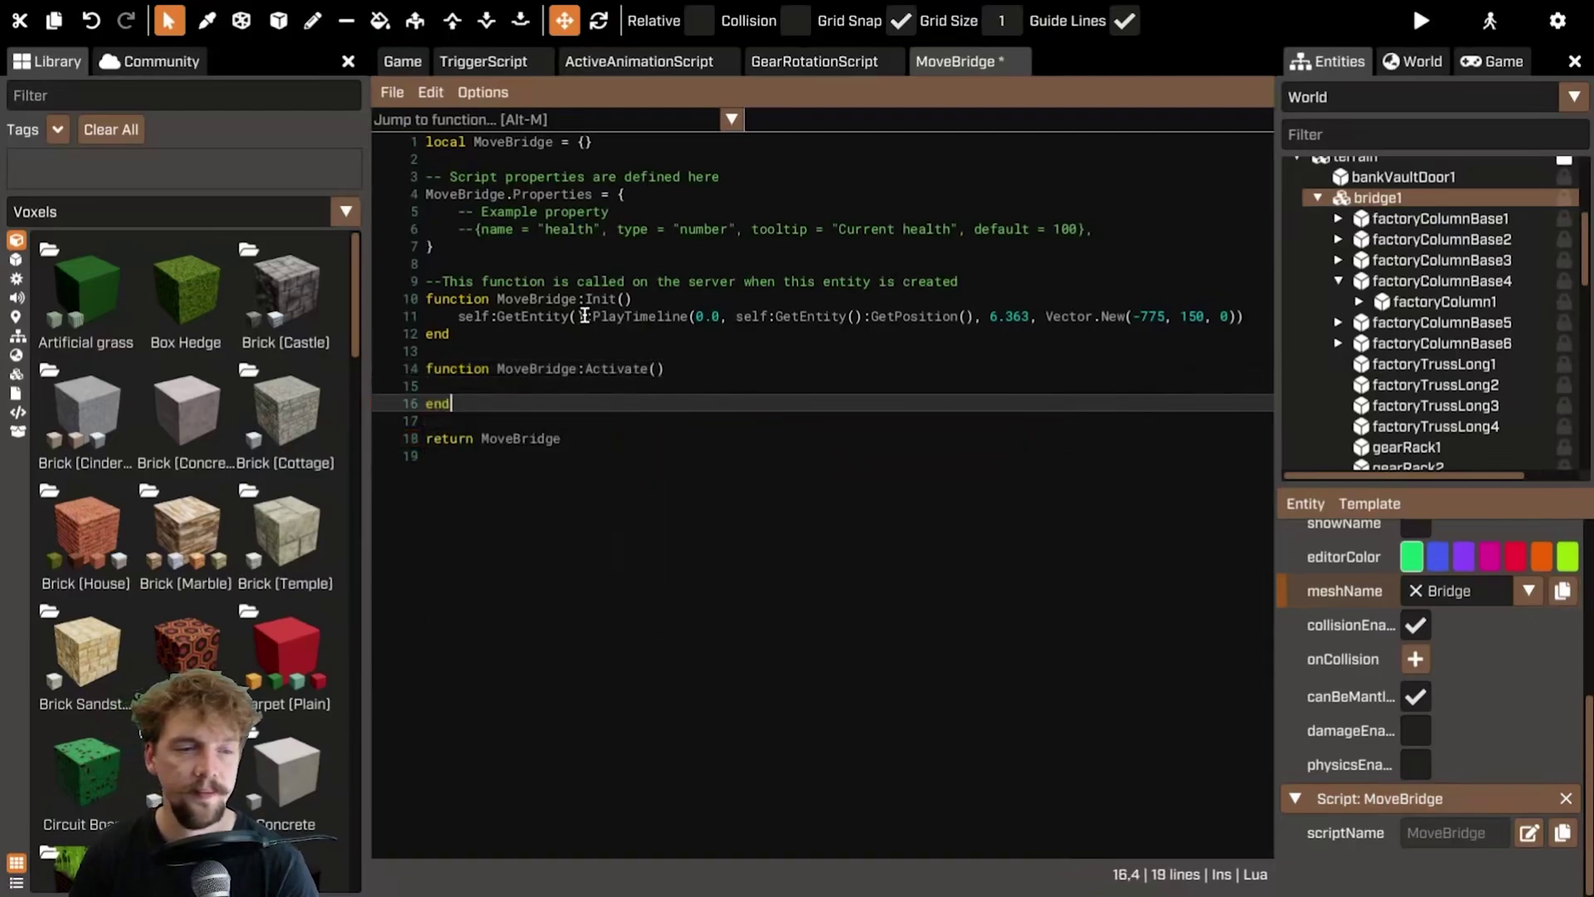
- Move the PlayTimeline call from Init into the Activate function of MoveBridge and save the script
{"action": "left_click", "coordinate": [455, 317]}
{"action": "key", "text": "shift+End"}
{"action": "key", "text": "ctrl+x"}
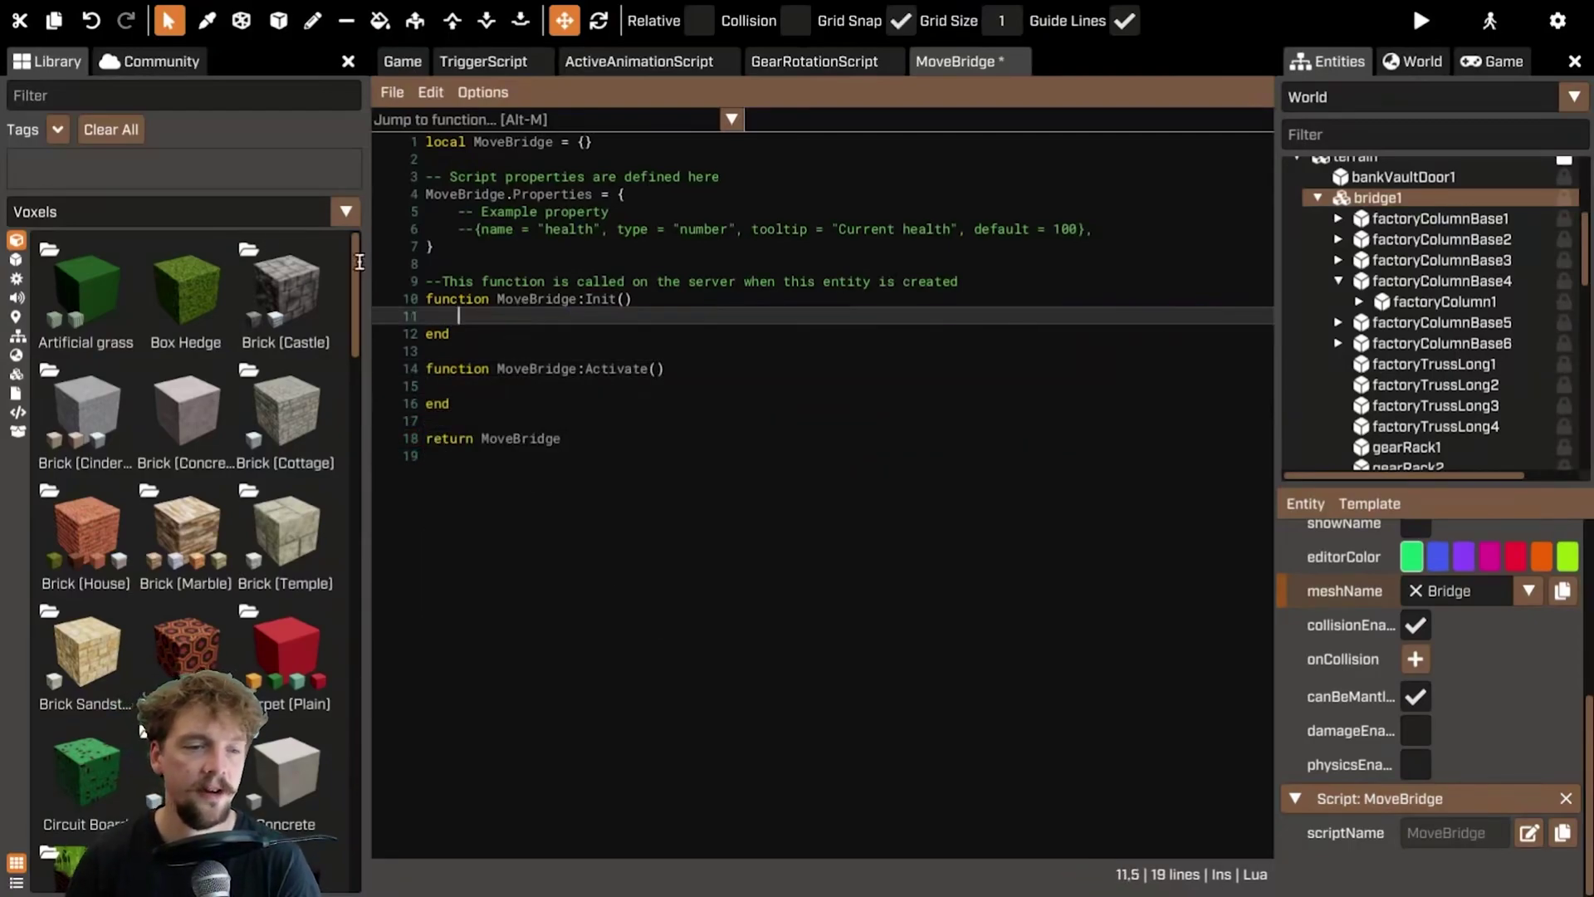
{"action": "left_click", "coordinate": [556, 383]}
{"action": "key", "text": "ctrl+v"}
{"action": "key", "text": "ctrl+s"}
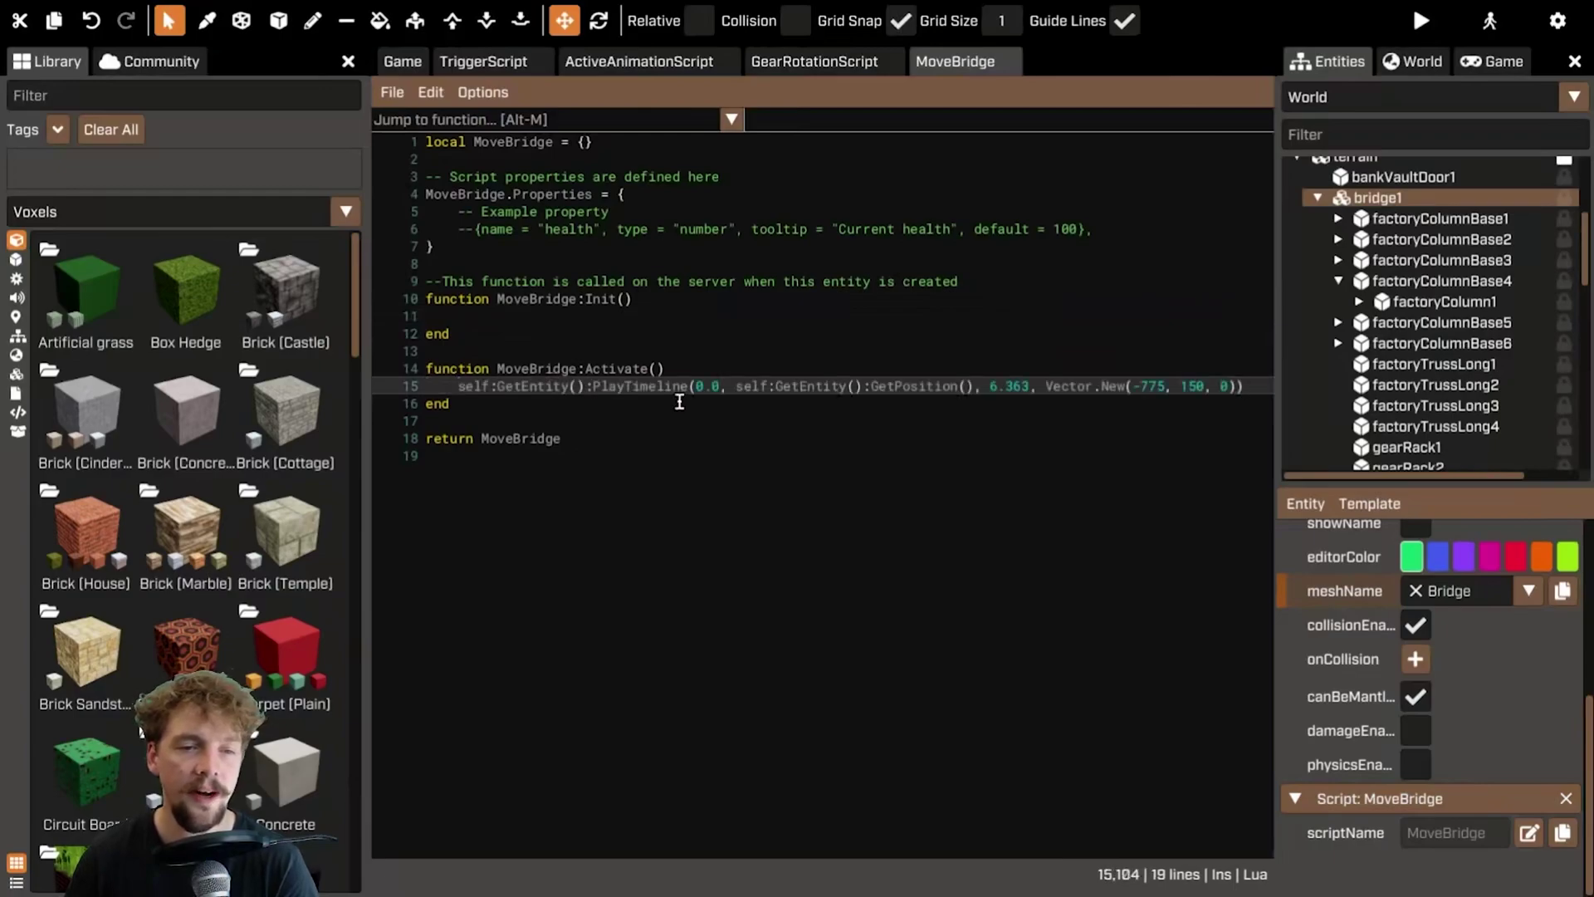
- Select the industrial control panel in the game view and collapse the child list of bridge1 in the entity tree
{"action": "left_click", "coordinate": [386, 63]}
{"action": "left_click", "coordinate": [938, 506]}
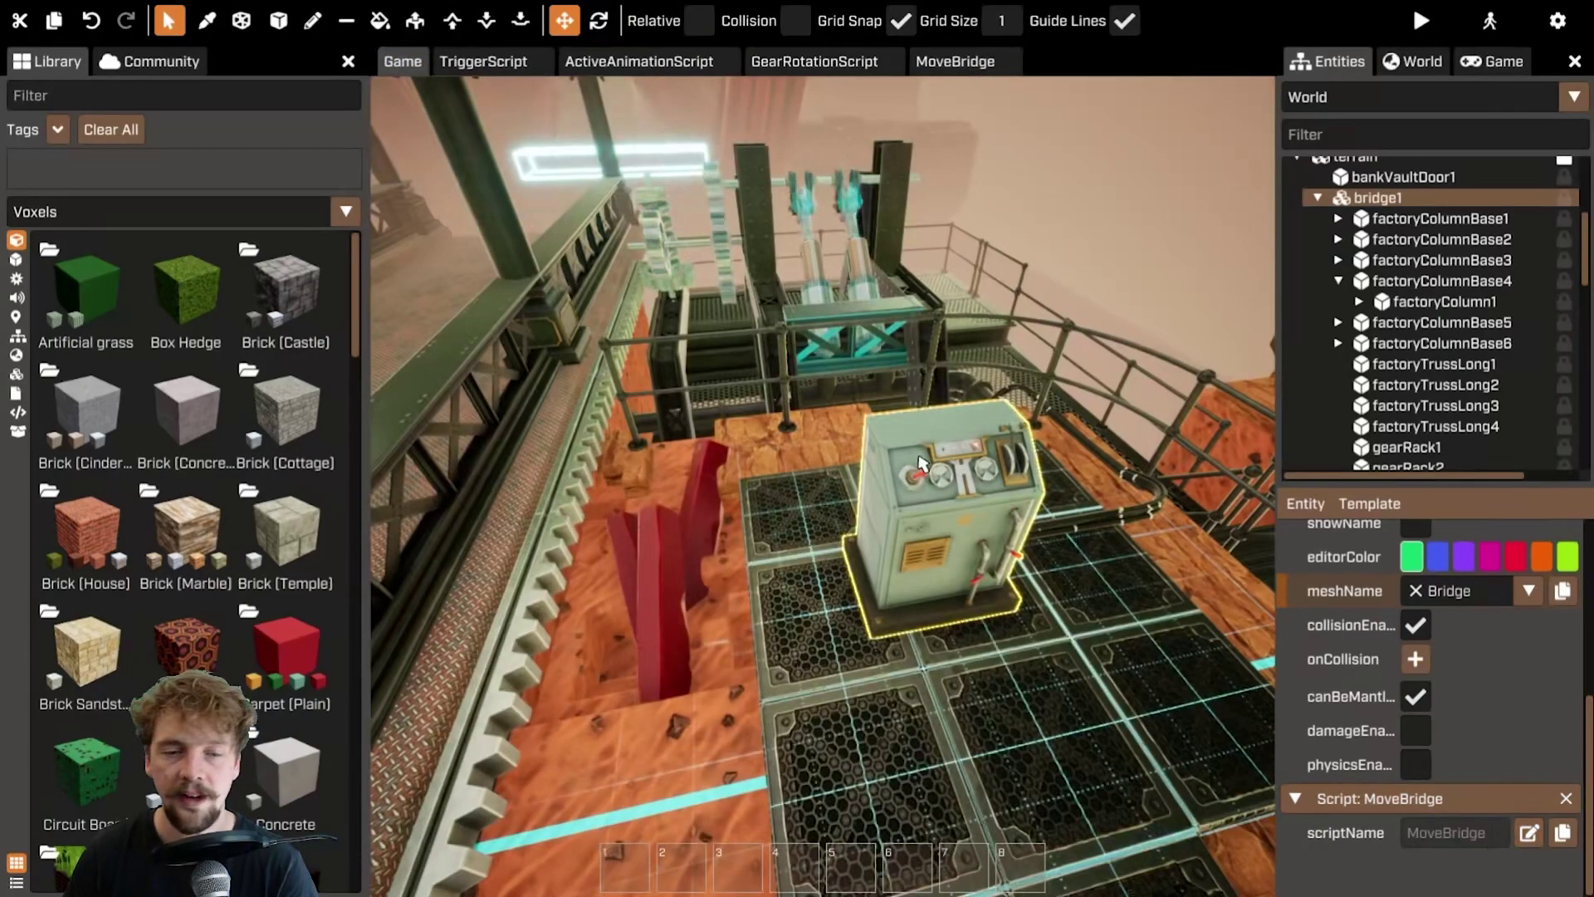
{"action": "scroll", "coordinate": [1484, 408], "scroll_direction": "up", "scroll_amount": 5}
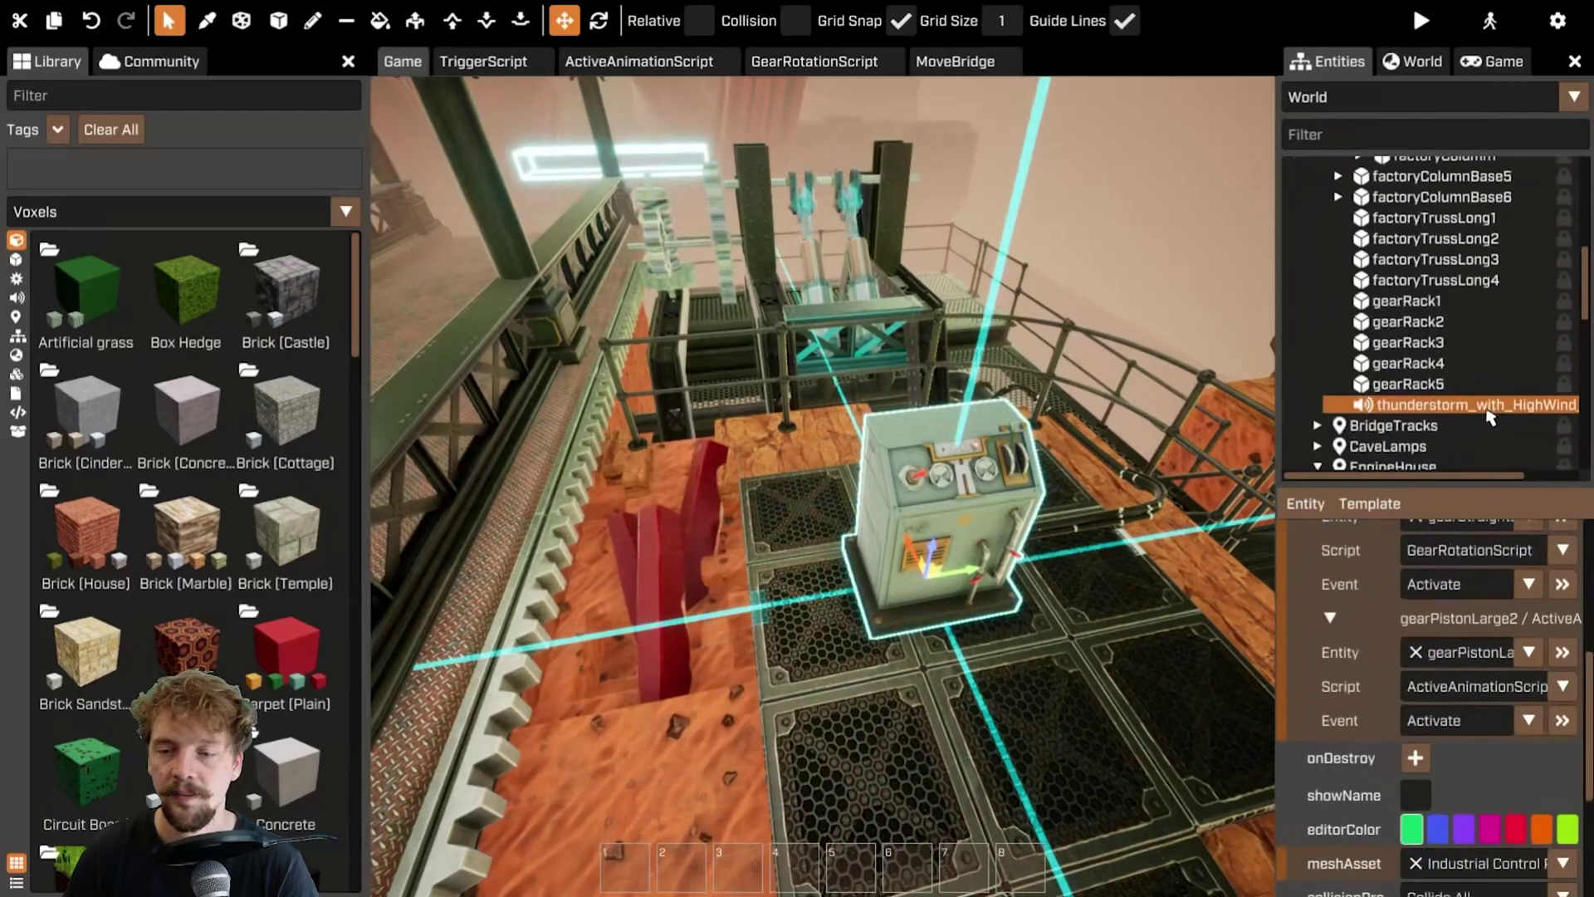
{"action": "scroll", "coordinate": [1328, 307], "scroll_direction": "down", "scroll_amount": 2}
{"action": "left_click", "coordinate": [1318, 293]}
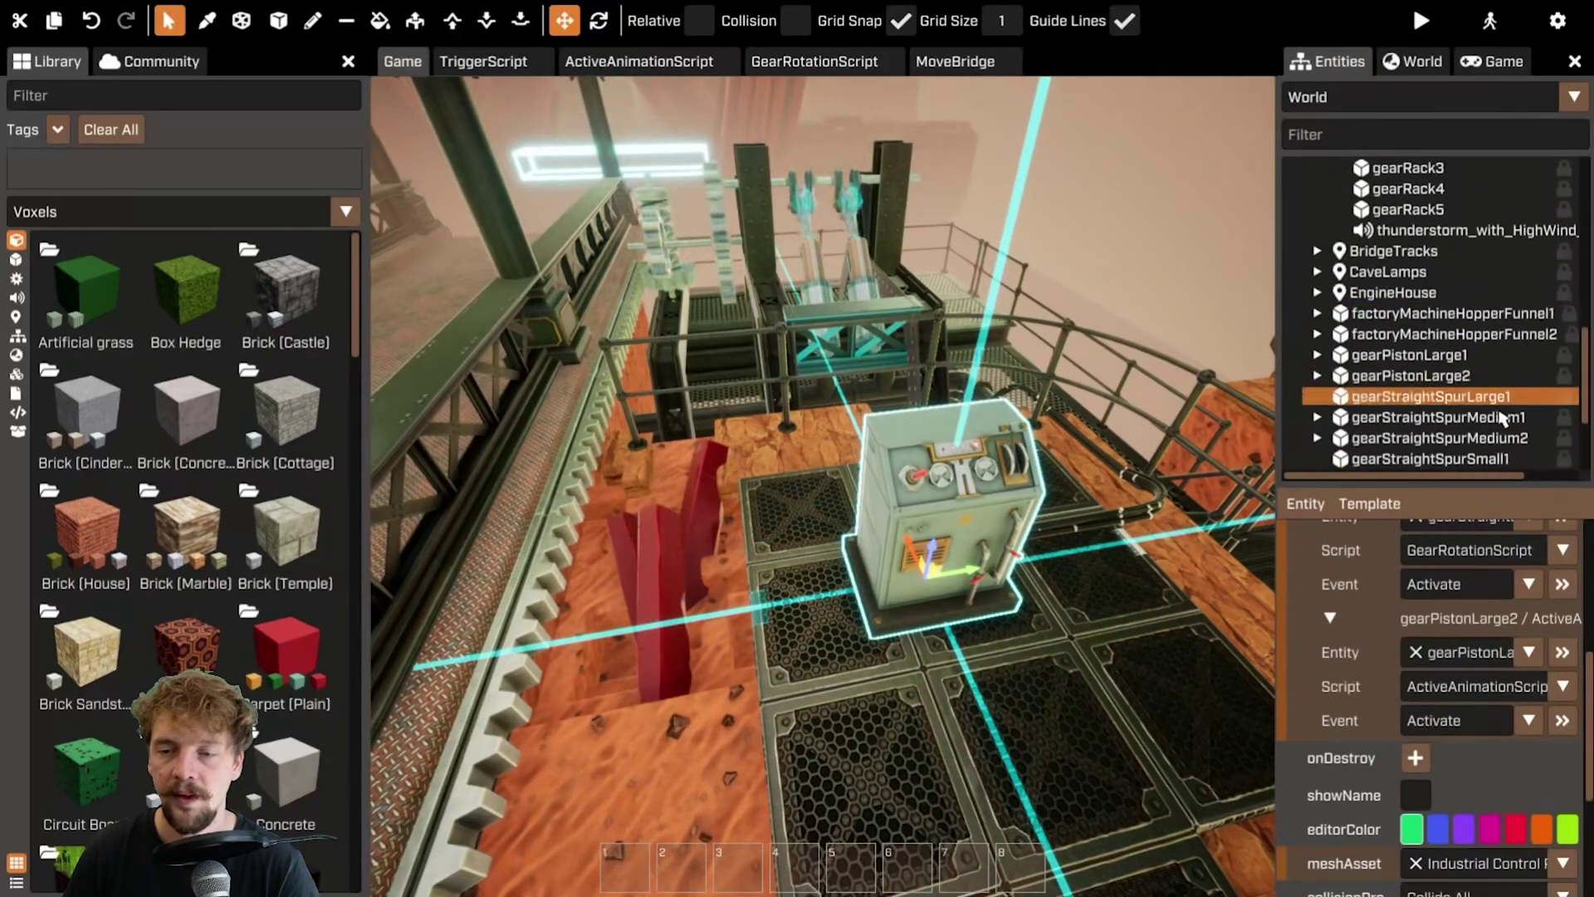
{"action": "scroll", "coordinate": [1506, 421], "scroll_direction": "up", "scroll_amount": 6}
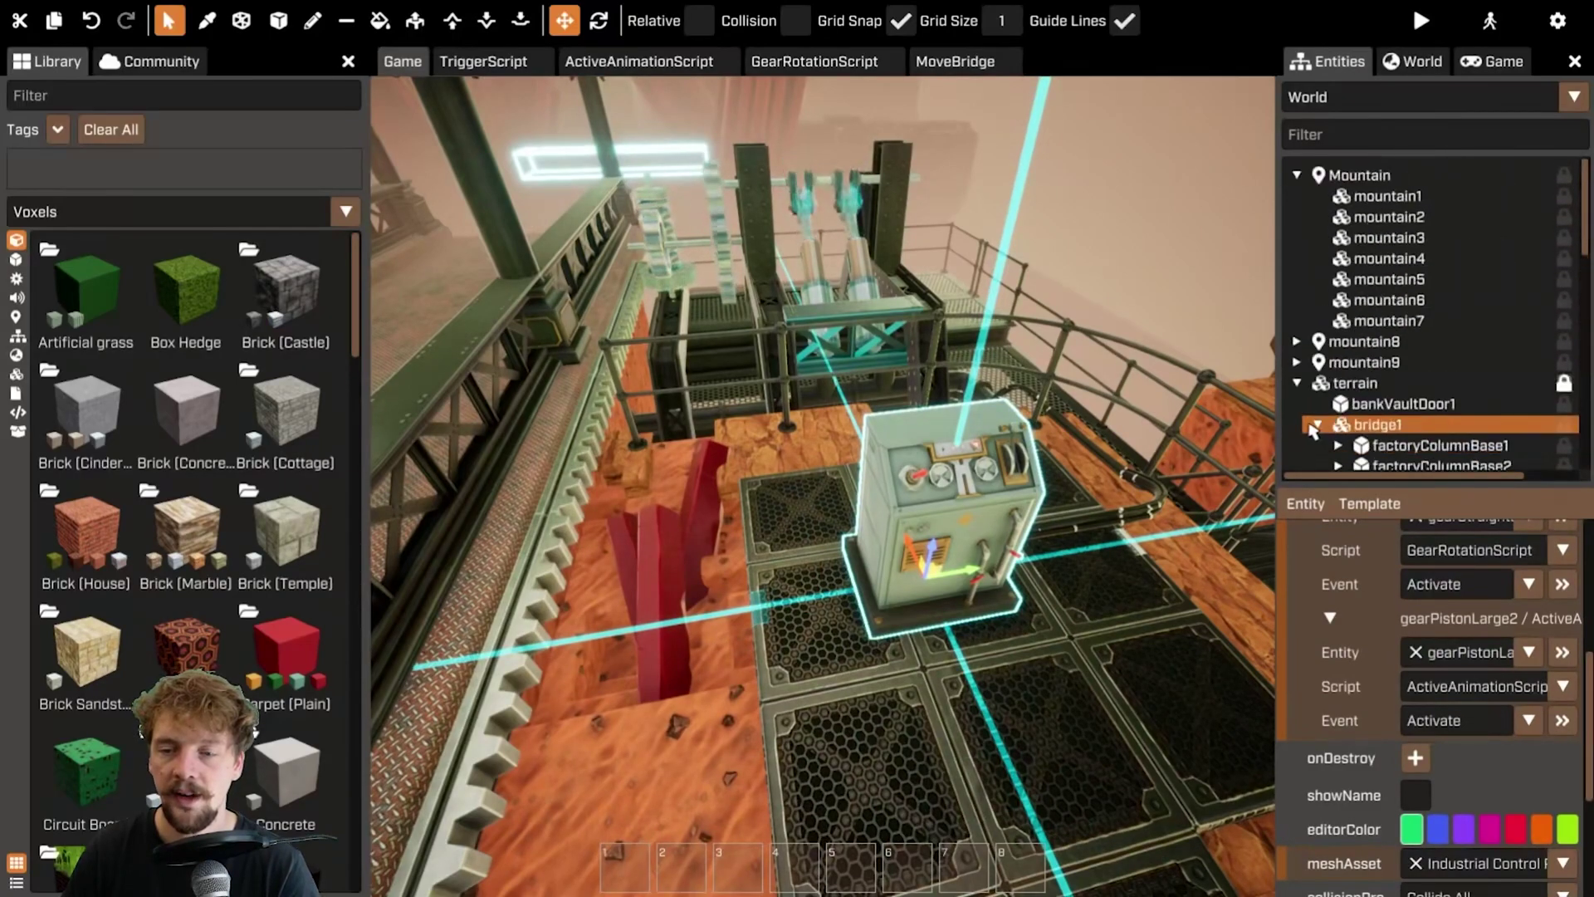
{"action": "left_click", "coordinate": [1318, 424]}
- Add a third onInteract binding on the control panel for bridge1, using the Activate event of its MoveBridge script
{"action": "scroll", "coordinate": [1401, 441], "scroll_direction": "down", "scroll_amount": 5}
{"action": "scroll", "coordinate": [1401, 441], "scroll_direction": "down", "scroll_amount": 2}
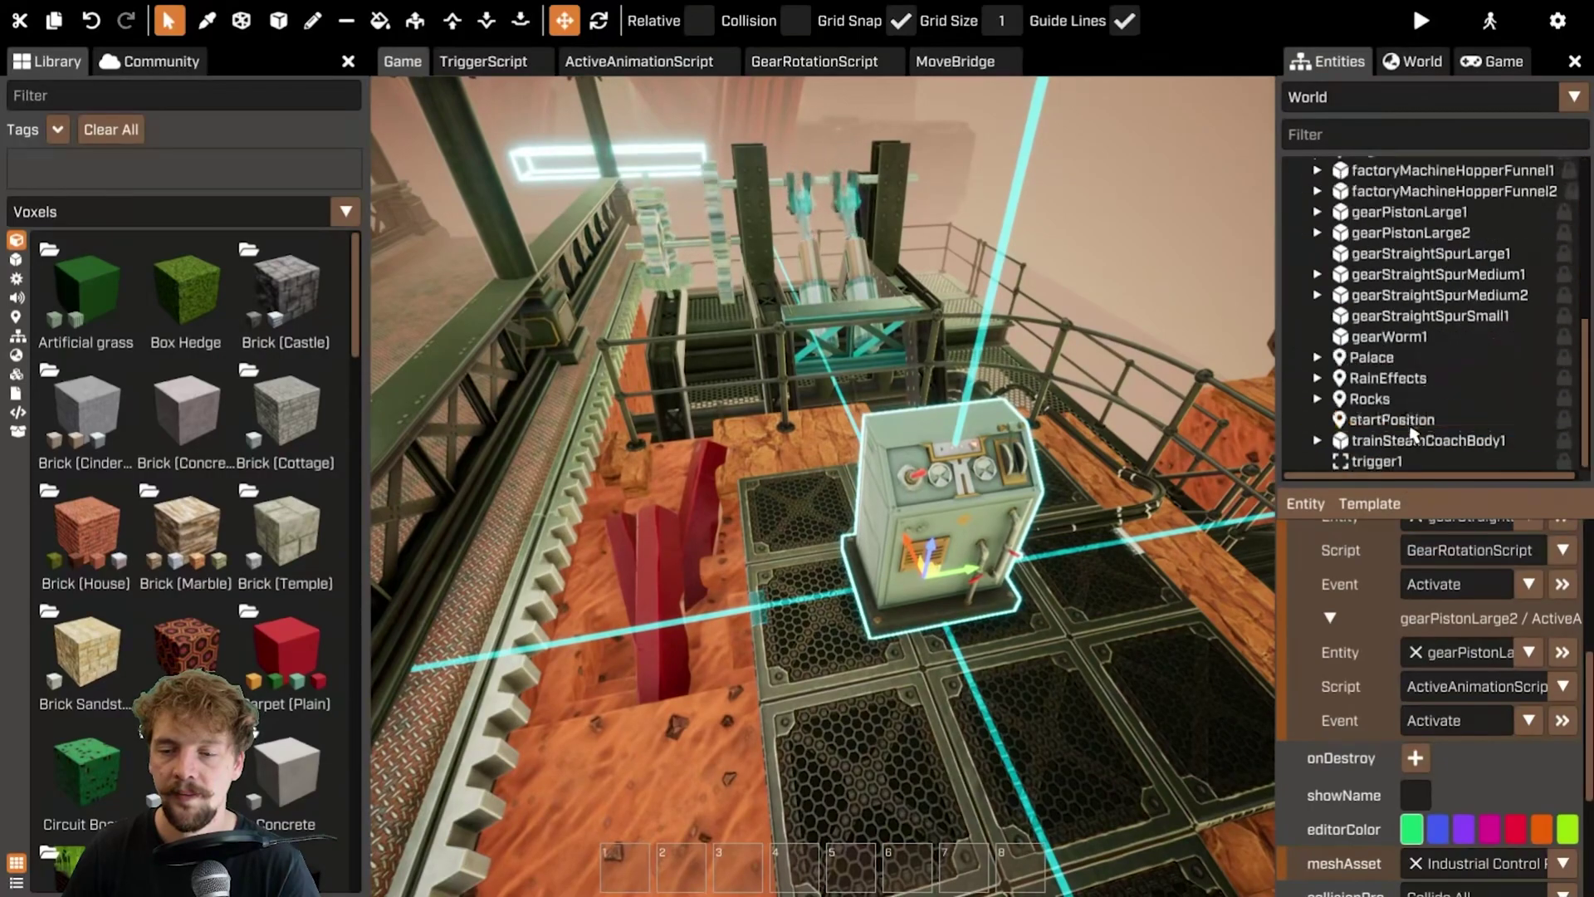
{"action": "scroll", "coordinate": [1465, 455], "scroll_direction": "up", "scroll_amount": 5}
{"action": "scroll", "coordinate": [1465, 455], "scroll_direction": "down", "scroll_amount": 3}
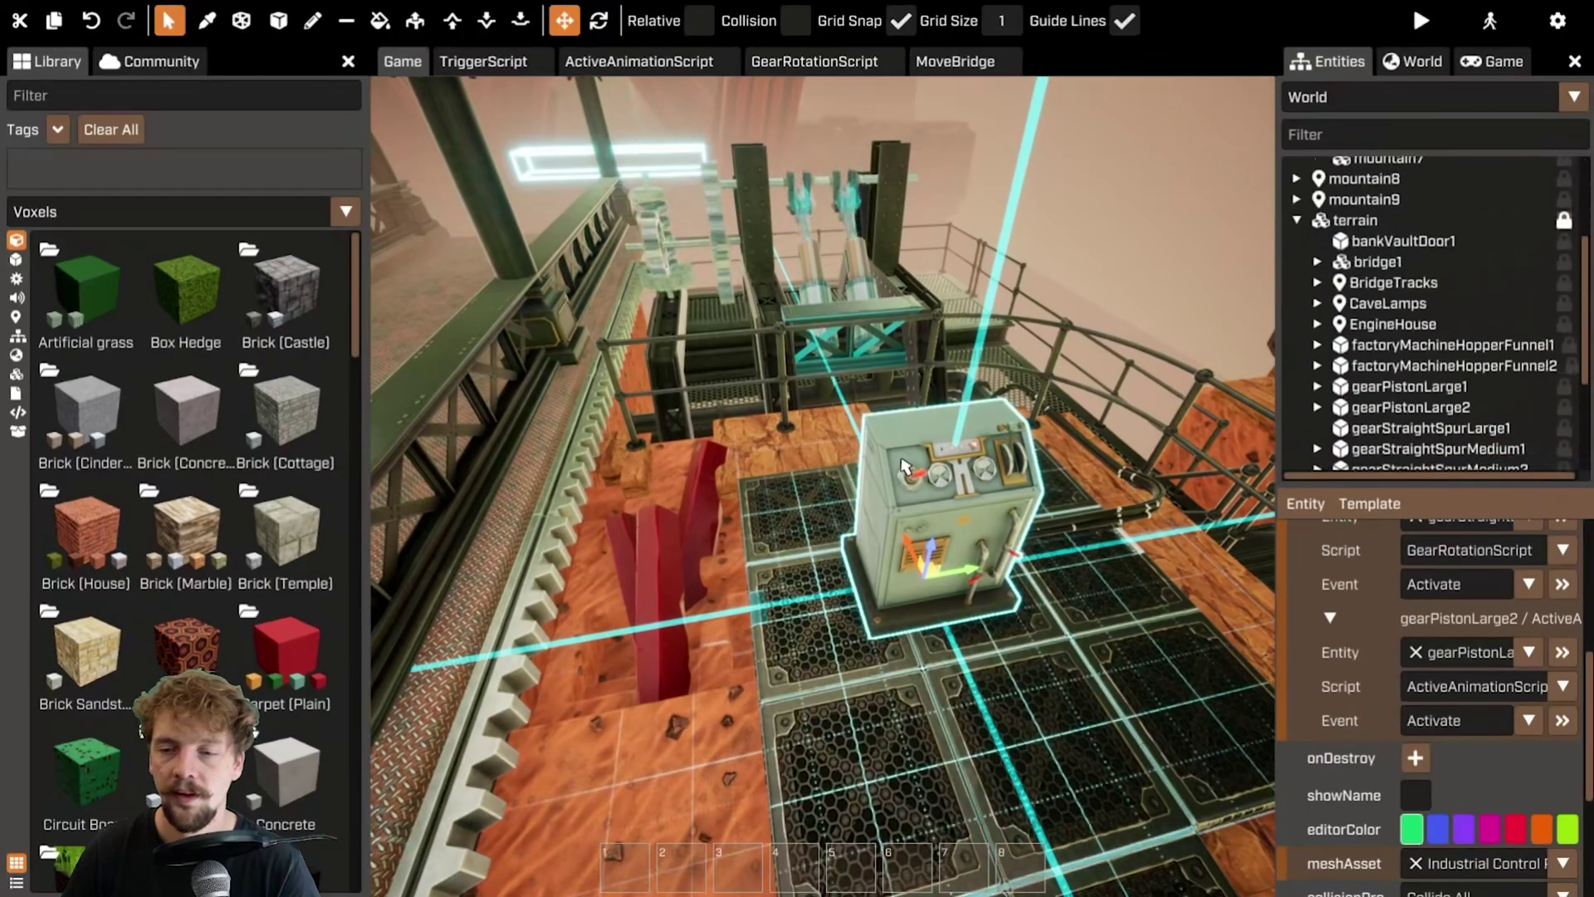
{"action": "scroll", "coordinate": [1455, 412], "scroll_direction": "up", "scroll_amount": 4}
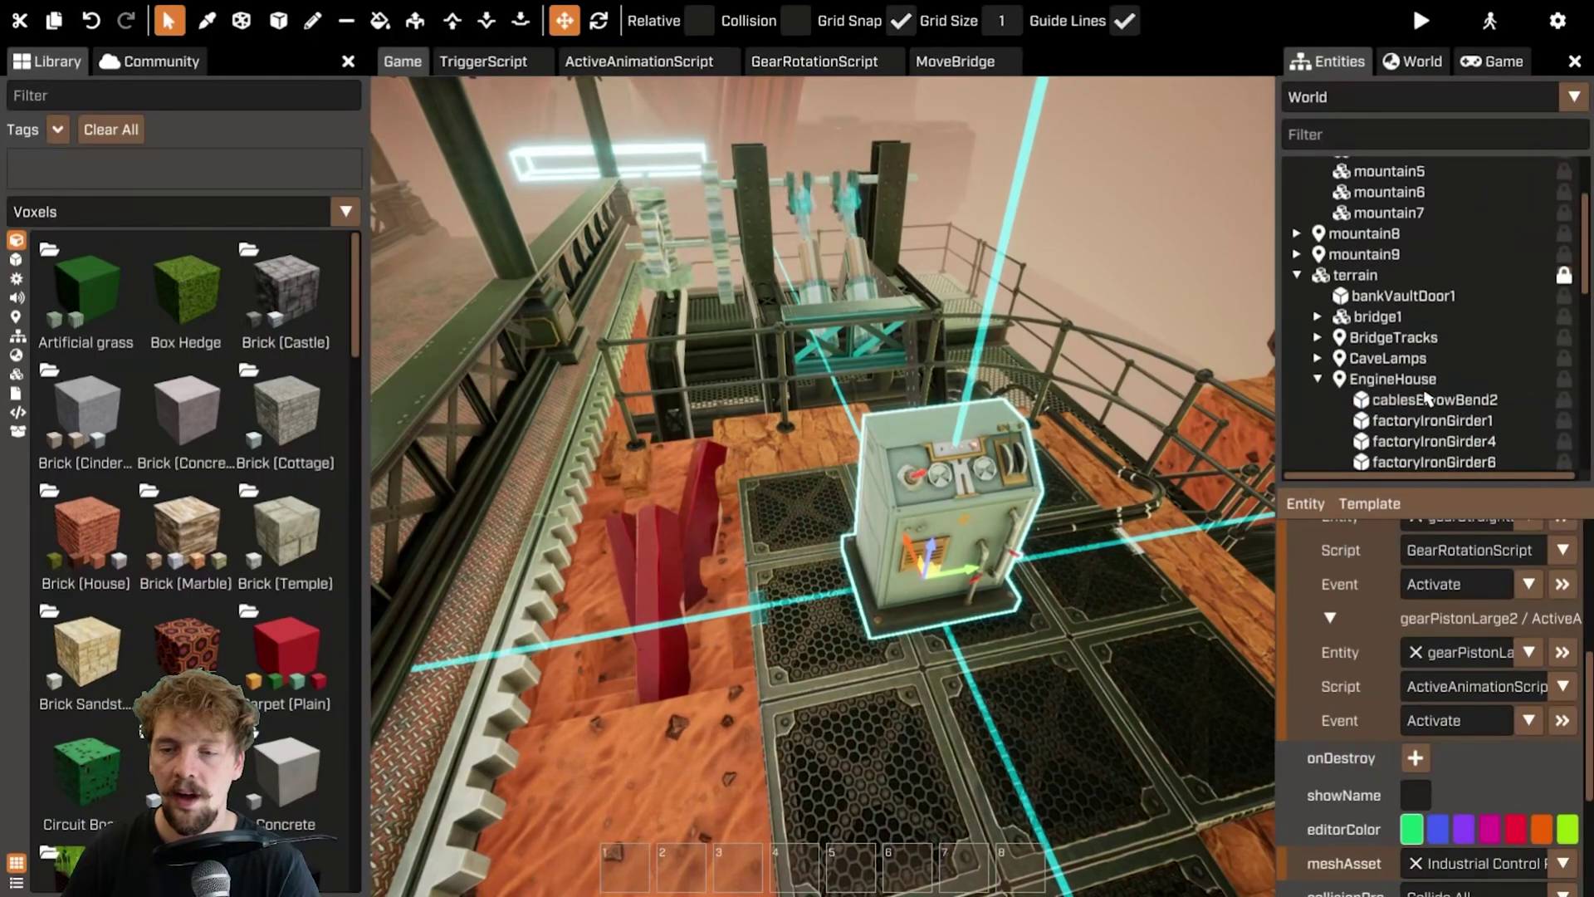
{"action": "scroll", "coordinate": [1436, 399], "scroll_direction": "down", "scroll_amount": 4}
{"action": "scroll", "coordinate": [1434, 386], "scroll_direction": "up", "scroll_amount": 3}
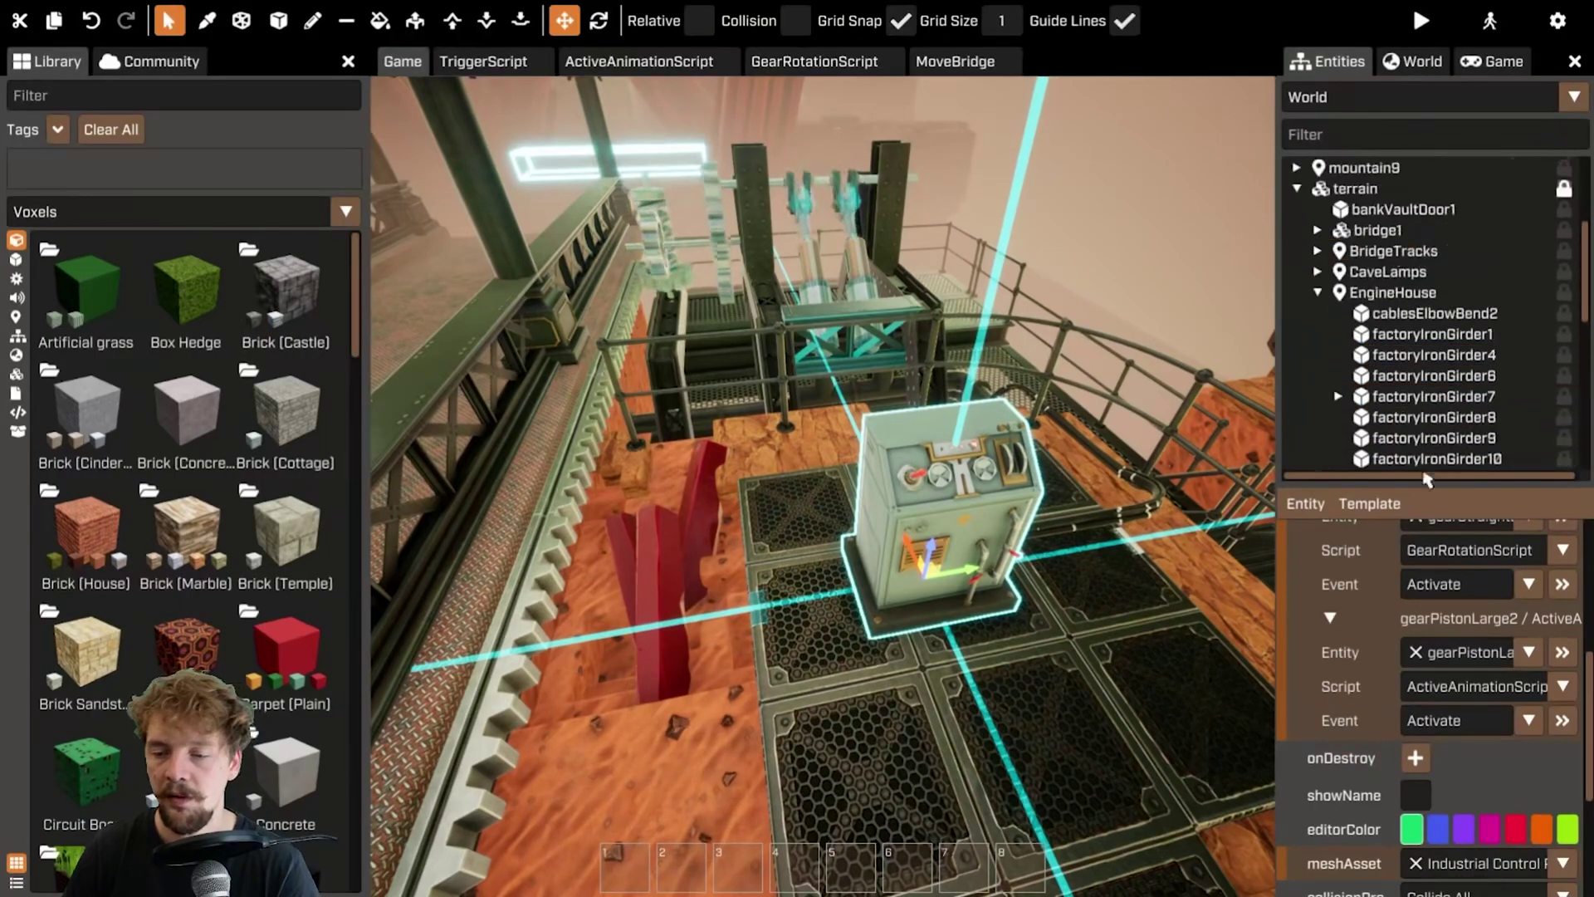
{"action": "scroll", "coordinate": [1453, 649], "scroll_direction": "up", "scroll_amount": 2}
{"action": "left_click", "coordinate": [1416, 621]}
{"action": "scroll", "coordinate": [1445, 629], "scroll_direction": "down", "scroll_amount": 3}
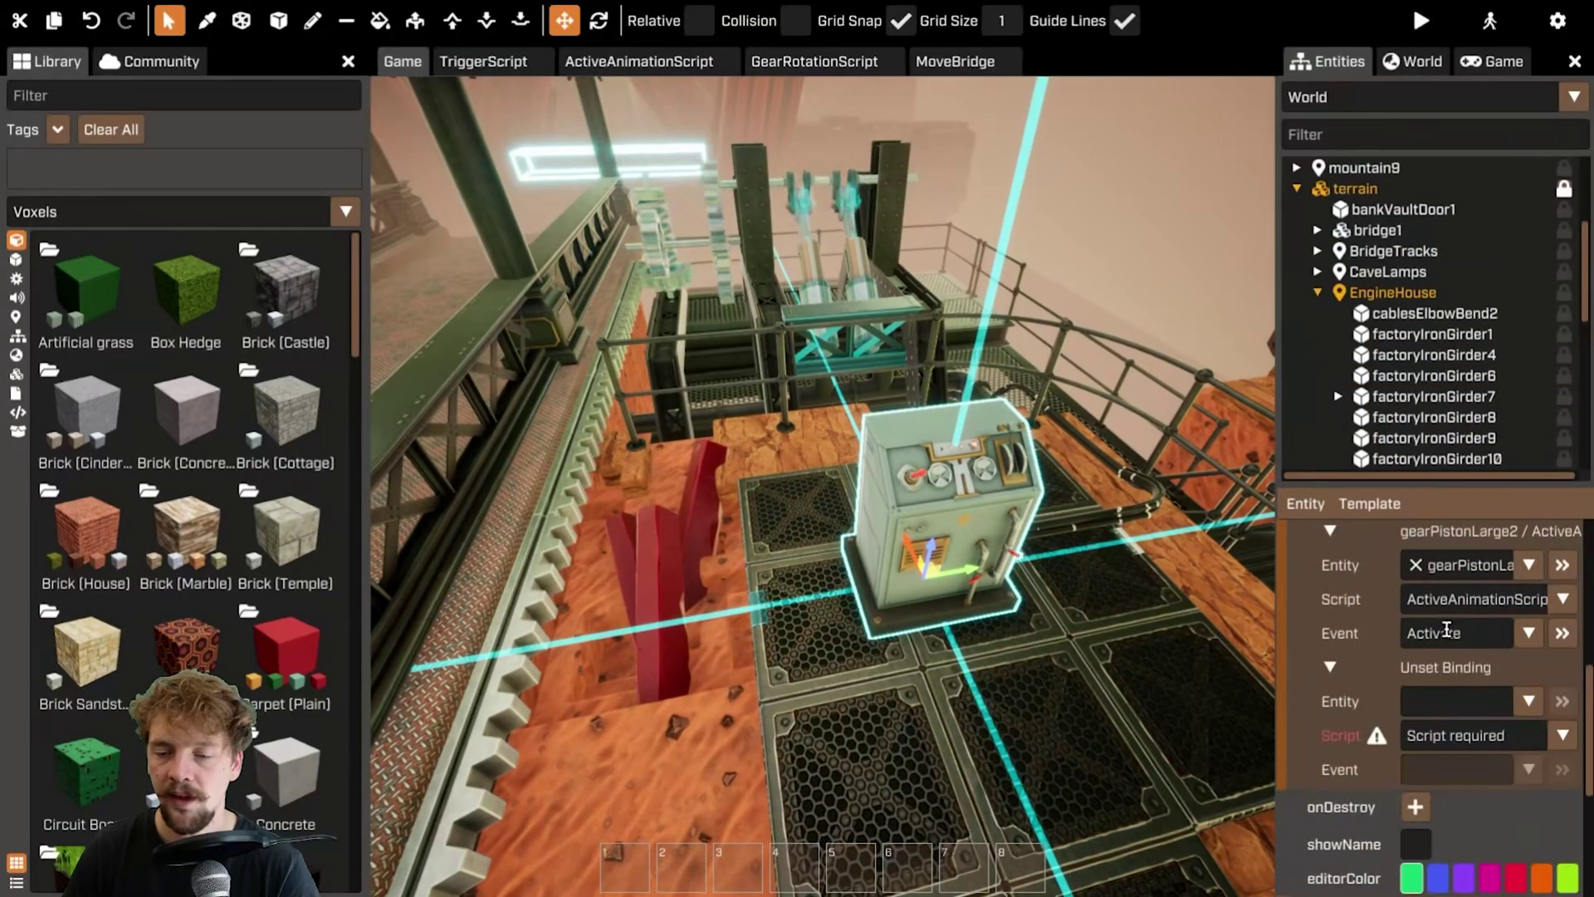
{"action": "left_click_drag", "start_coordinate": [1378, 232], "coordinate": [1466, 702]}
{"action": "left_click", "coordinate": [1527, 770]}
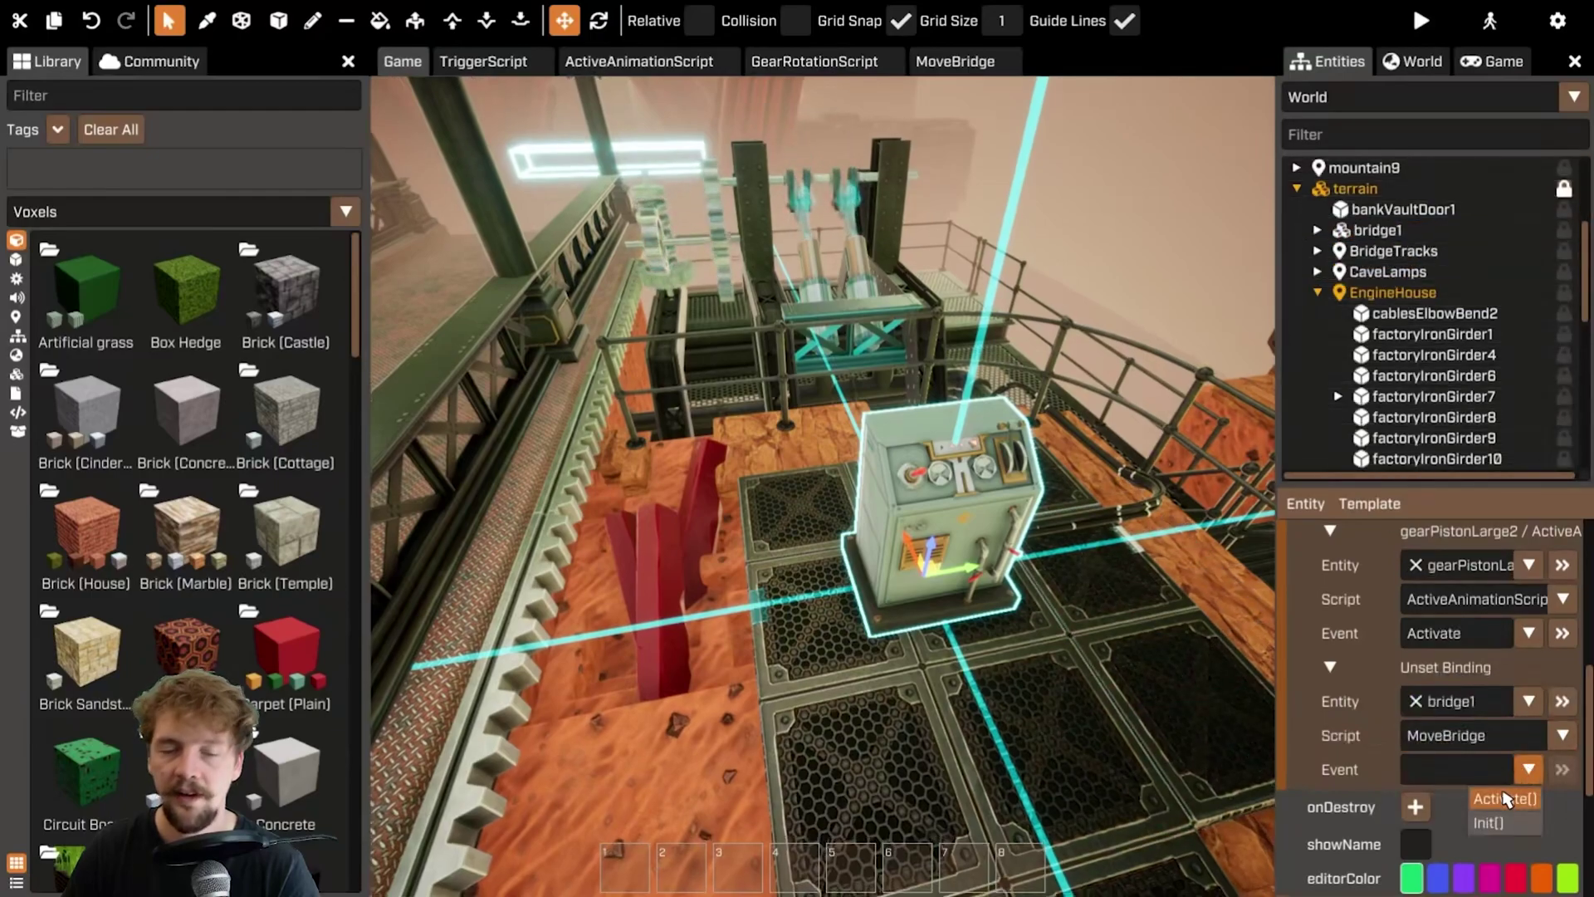
{"action": "left_click", "coordinate": [1504, 798]}
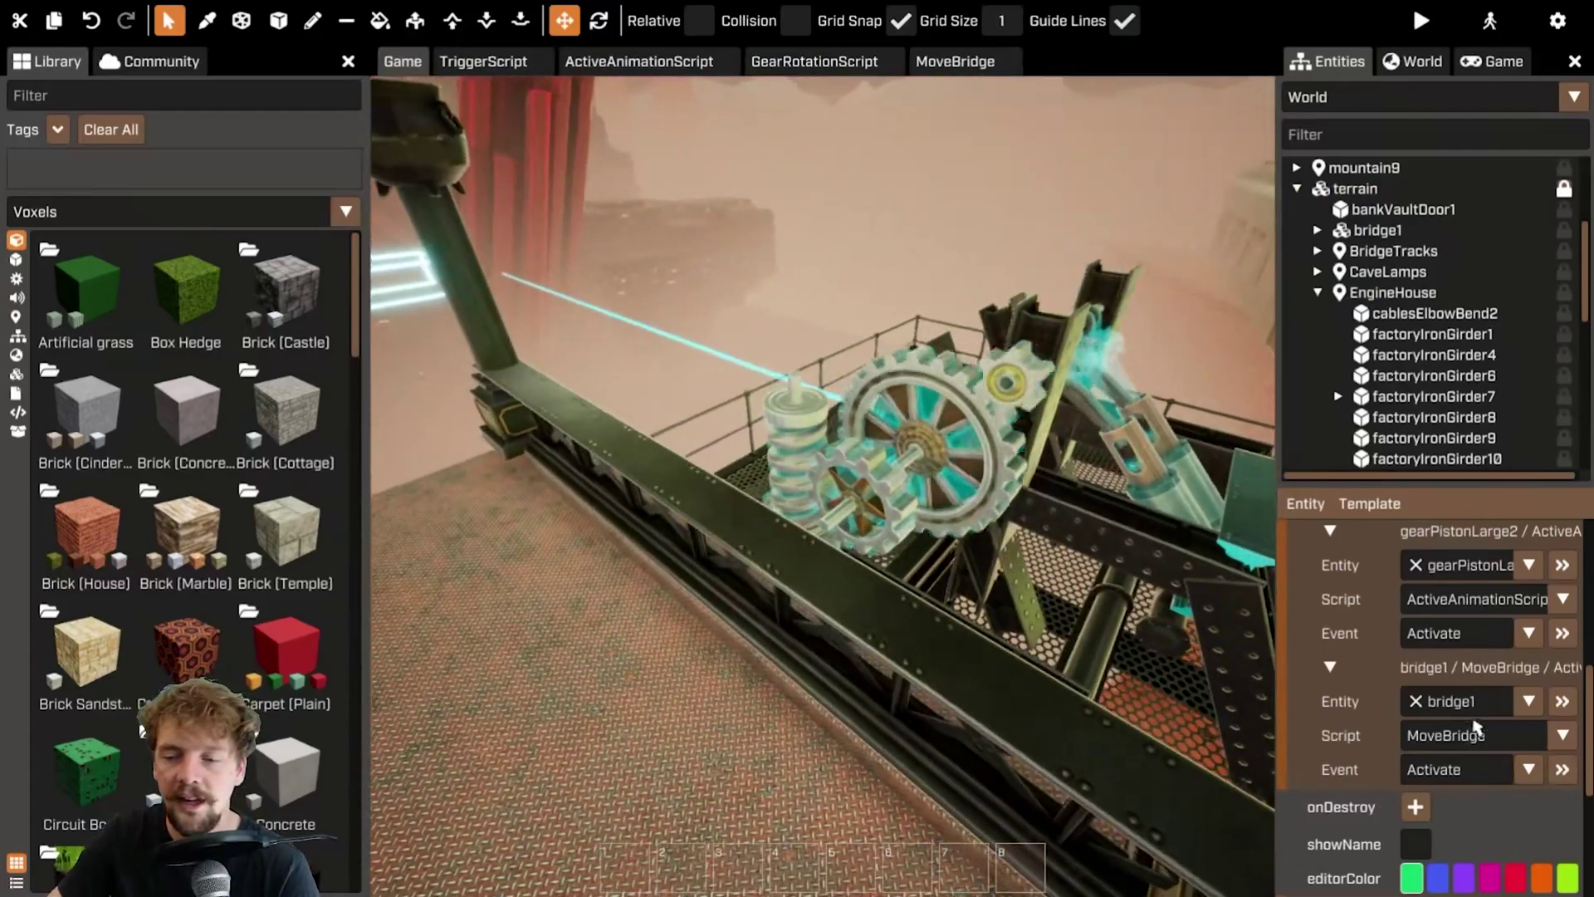
- Start a play test, walk the character to the industrial control panel and activate the bridge machine
{"action": "scroll", "coordinate": [1495, 719], "scroll_direction": "up", "scroll_amount": 2}
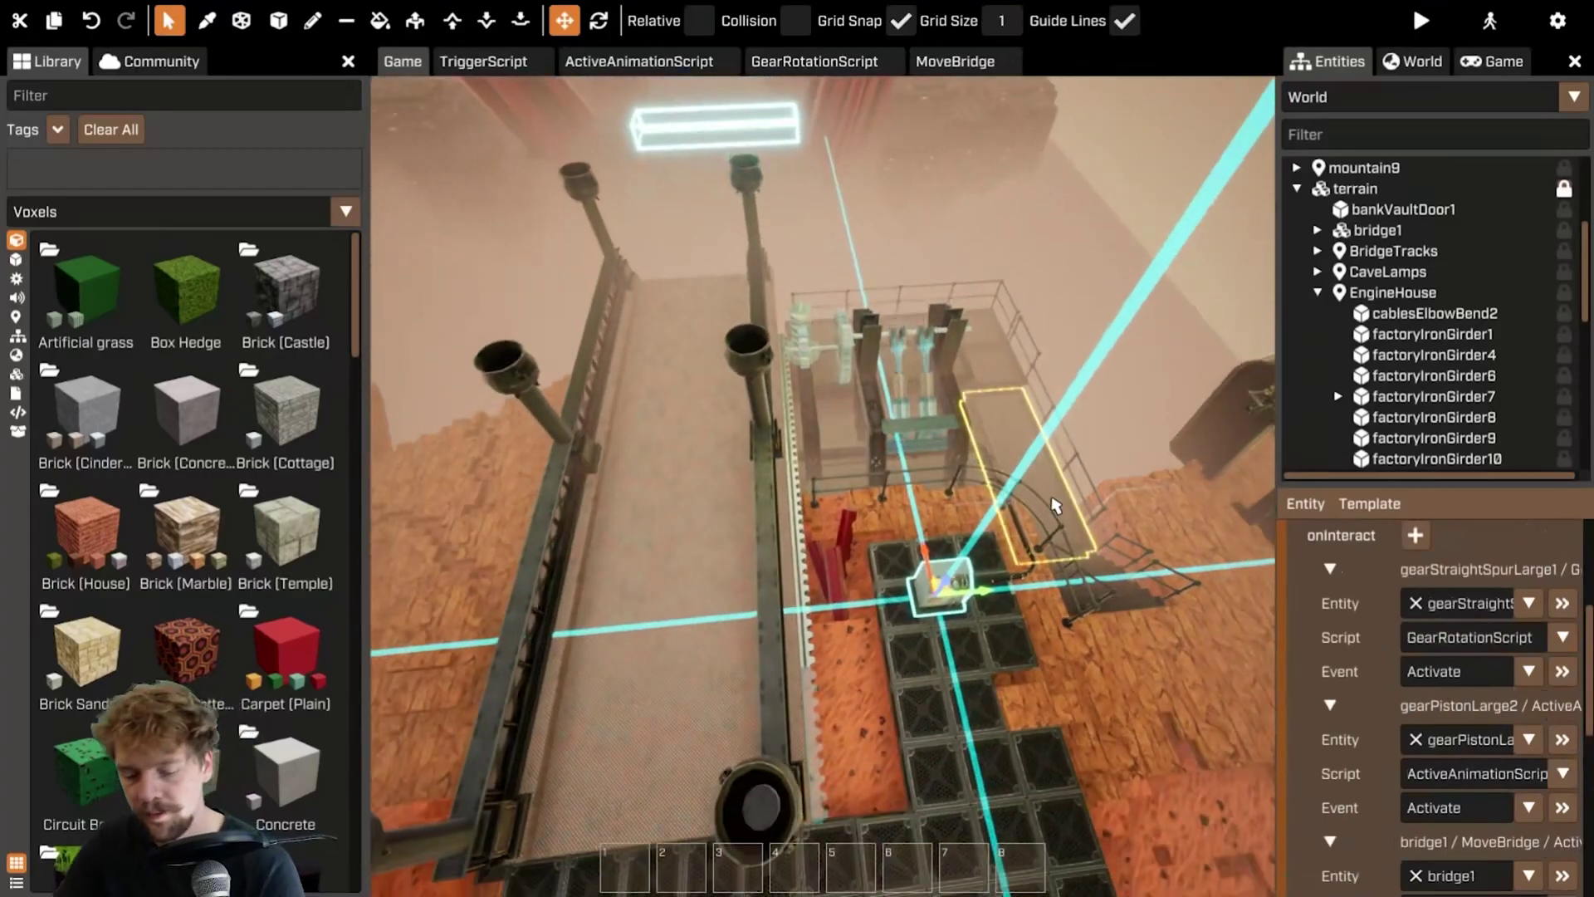
{"action": "key", "text": "F5"}
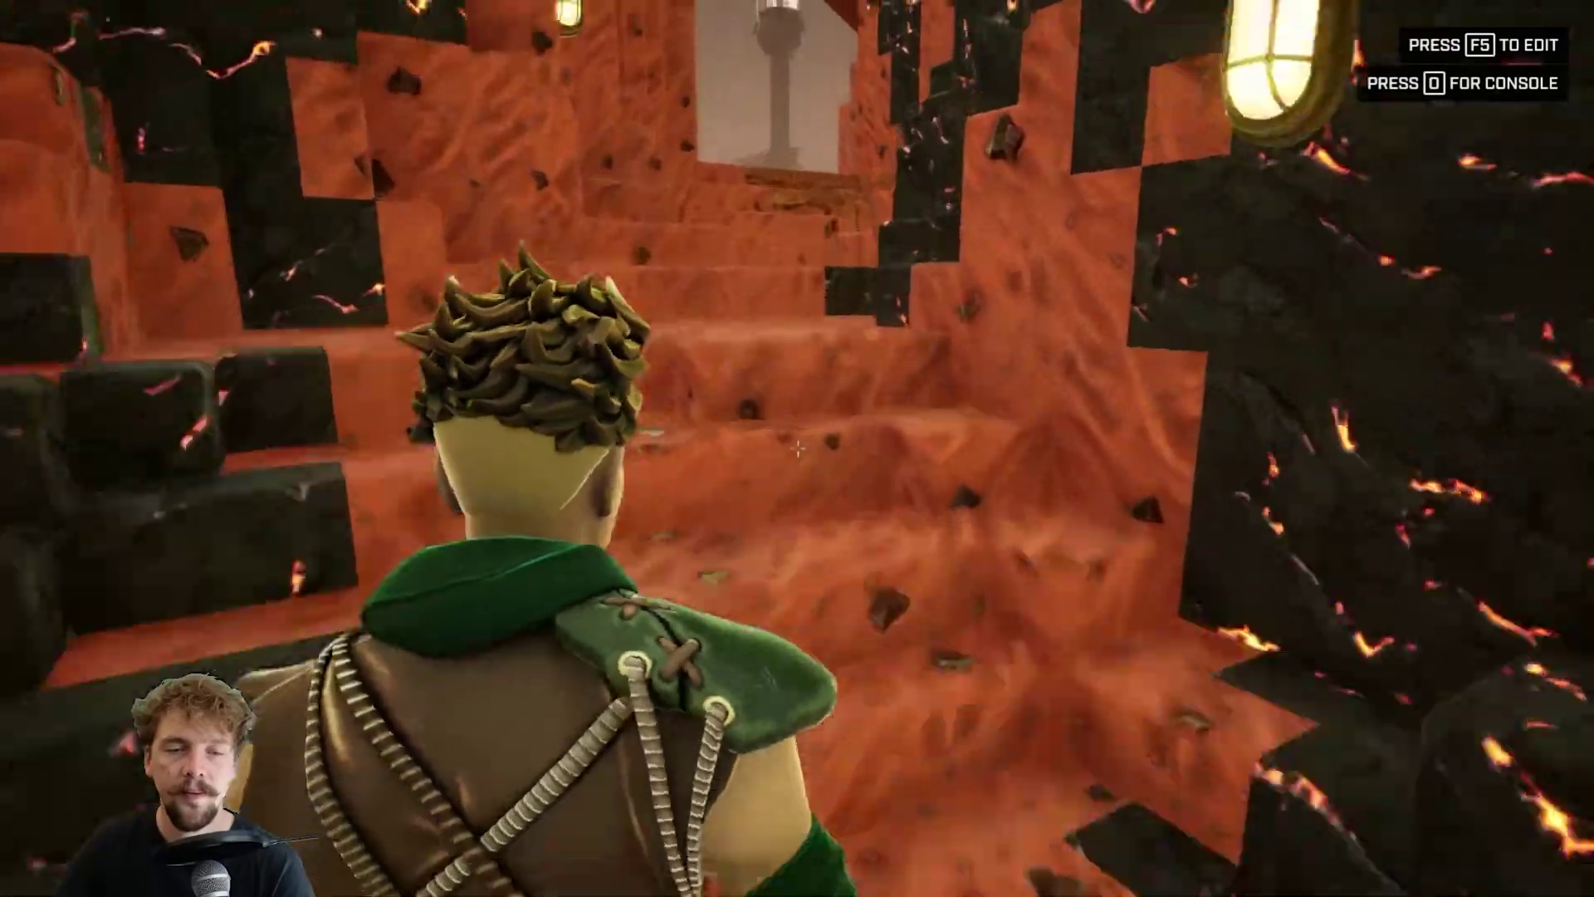
{"action": "key", "text": "w"}
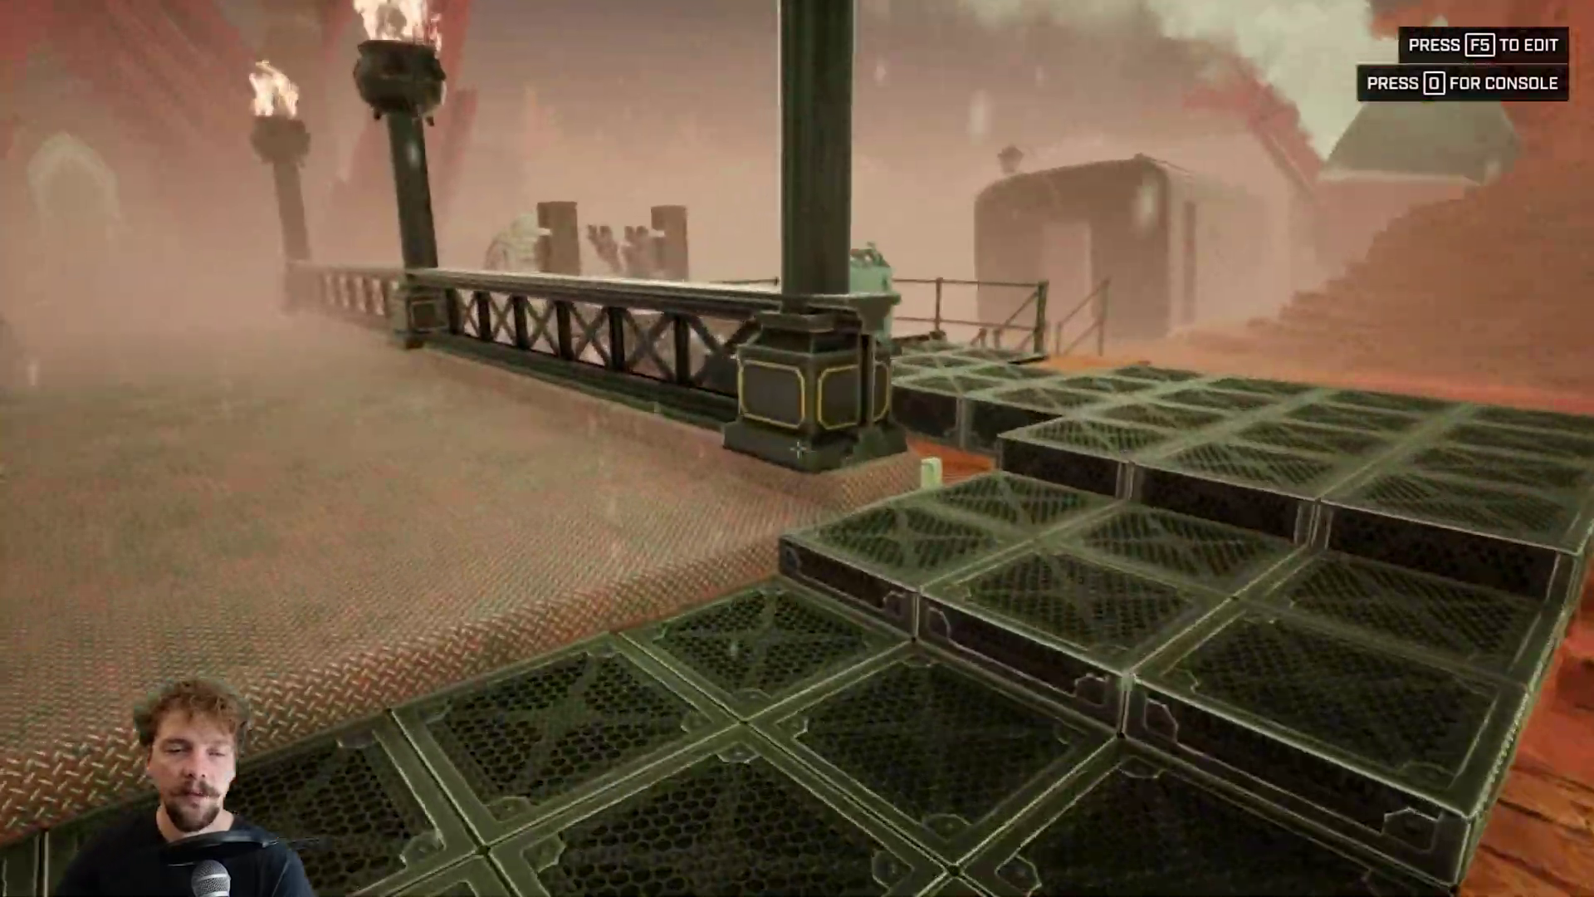
{"action": "key", "text": "w"}
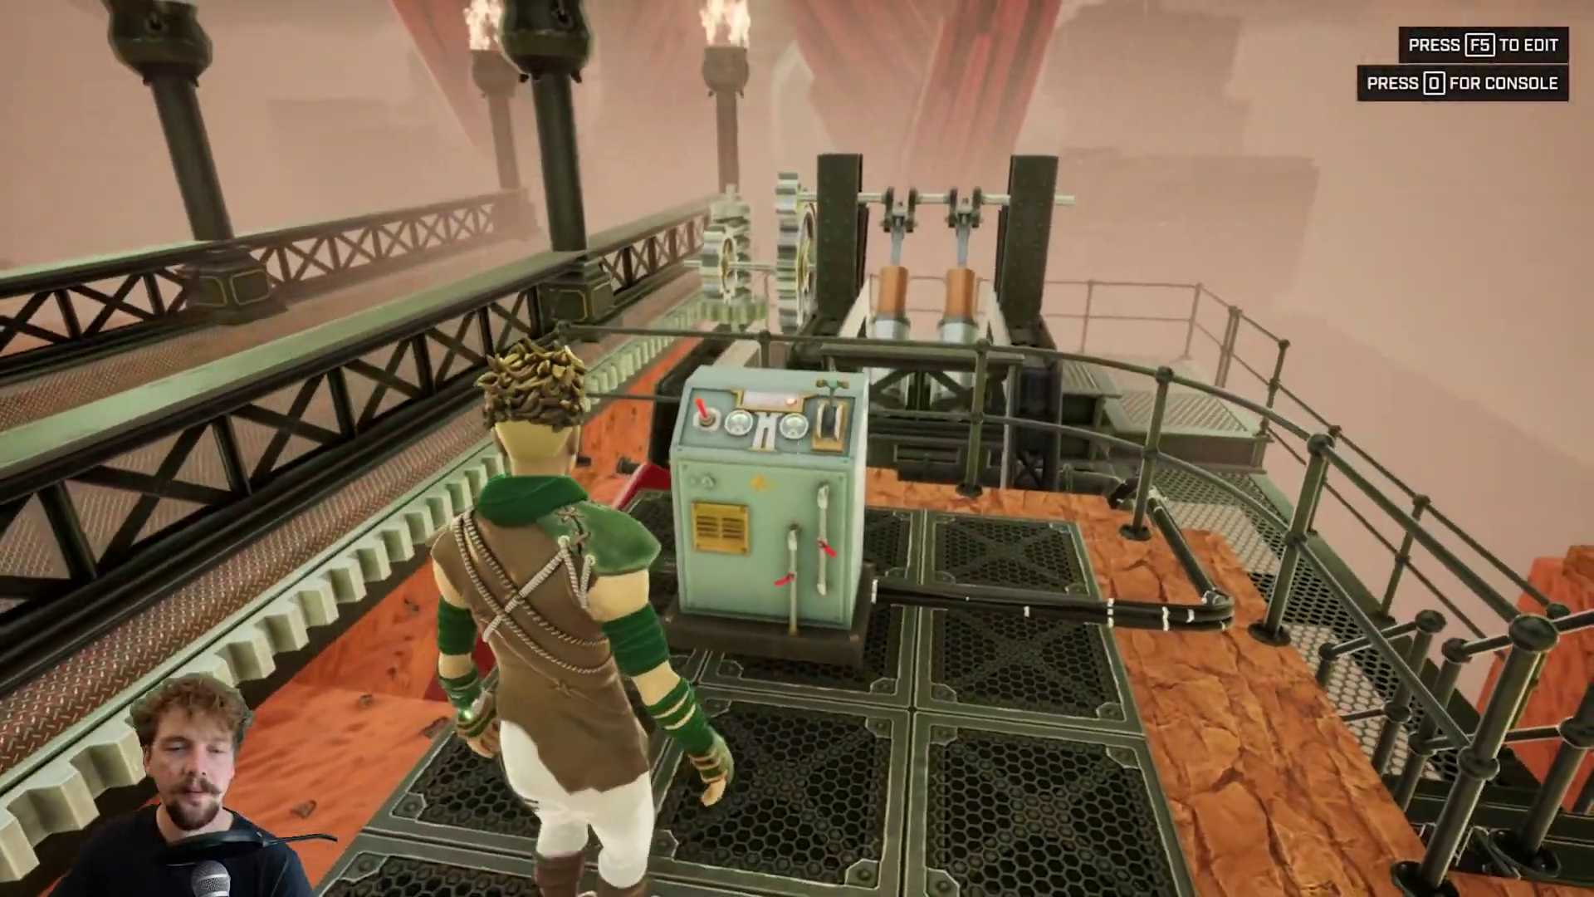
{"action": "key", "text": "w"}
{"action": "key", "text": "w"}
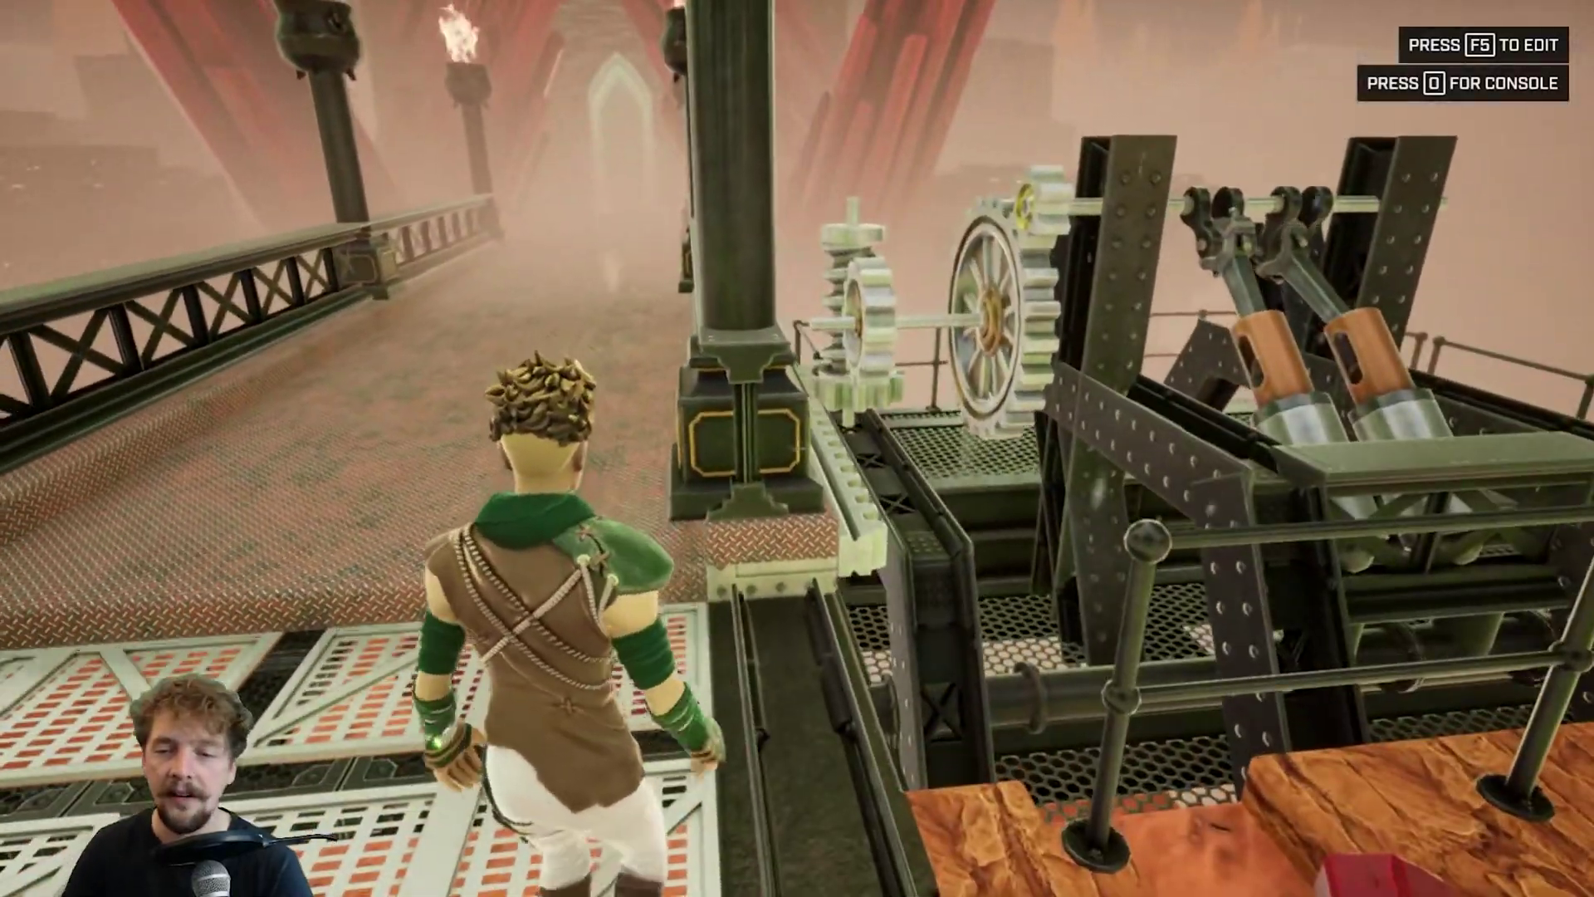
- Walk around the gears, pistons and bridge to check their motion, and end the play test
{"action": "key", "text": "w"}
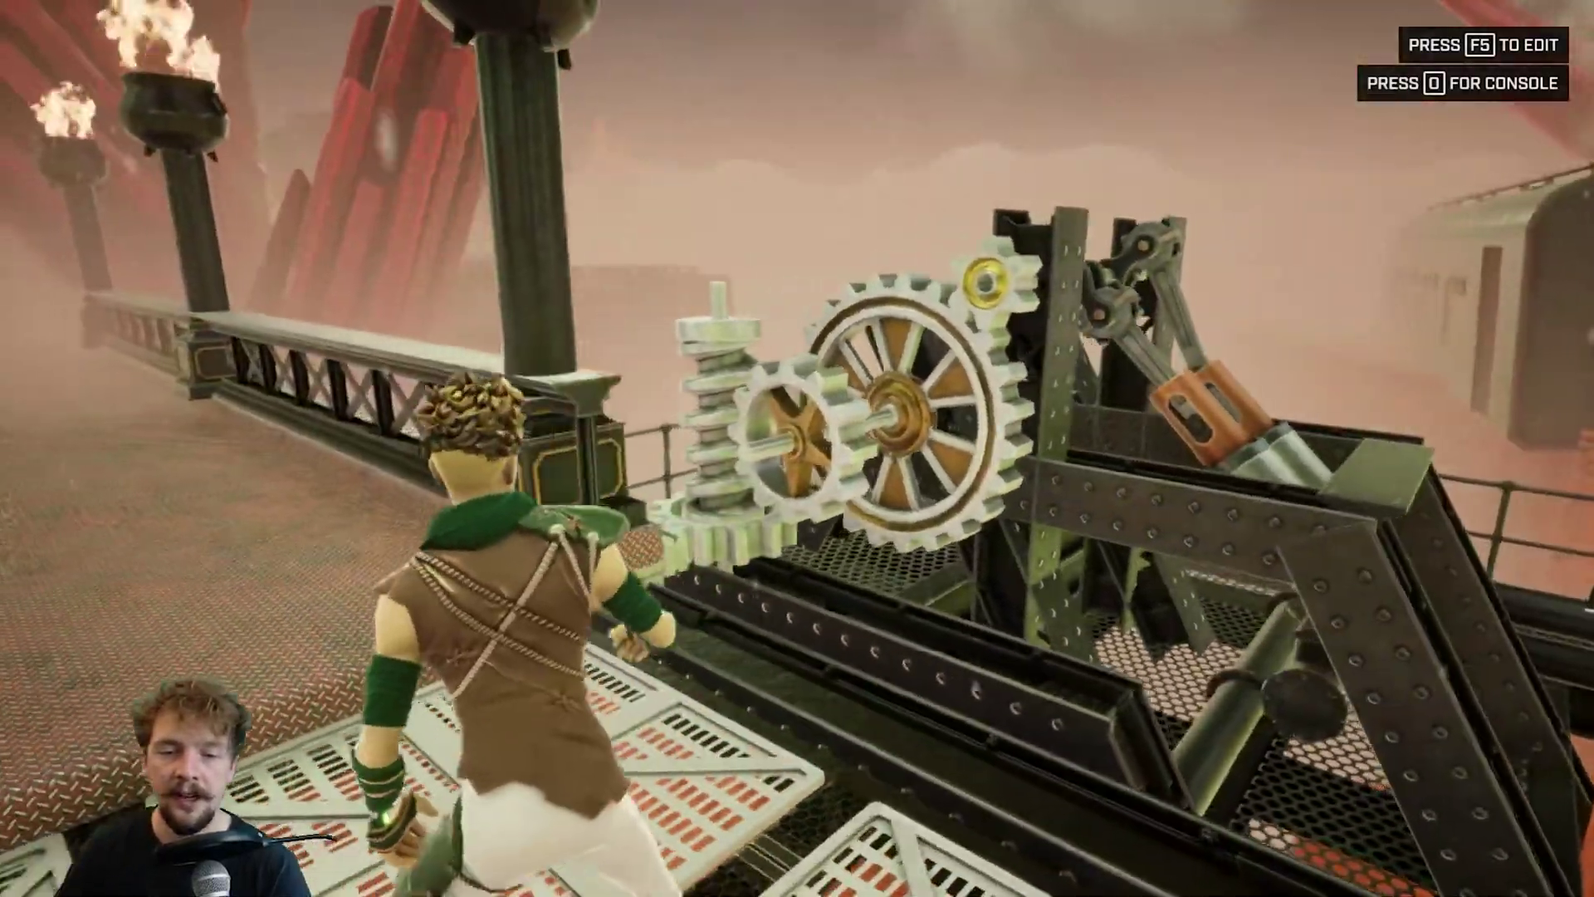
{"action": "key", "text": "w"}
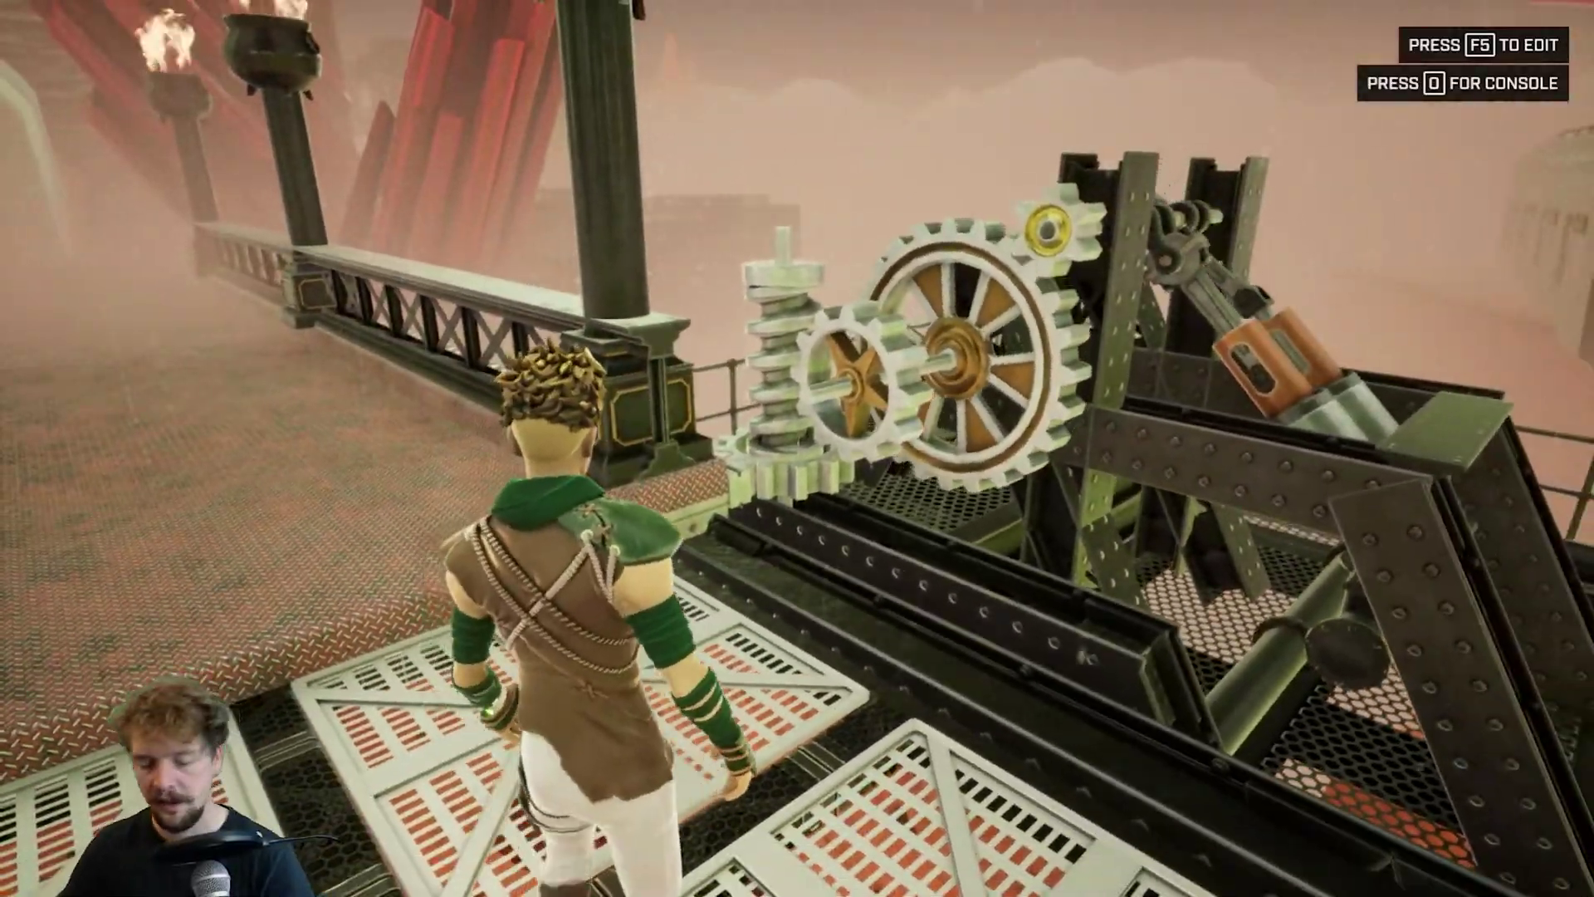
{"action": "key", "text": "w"}
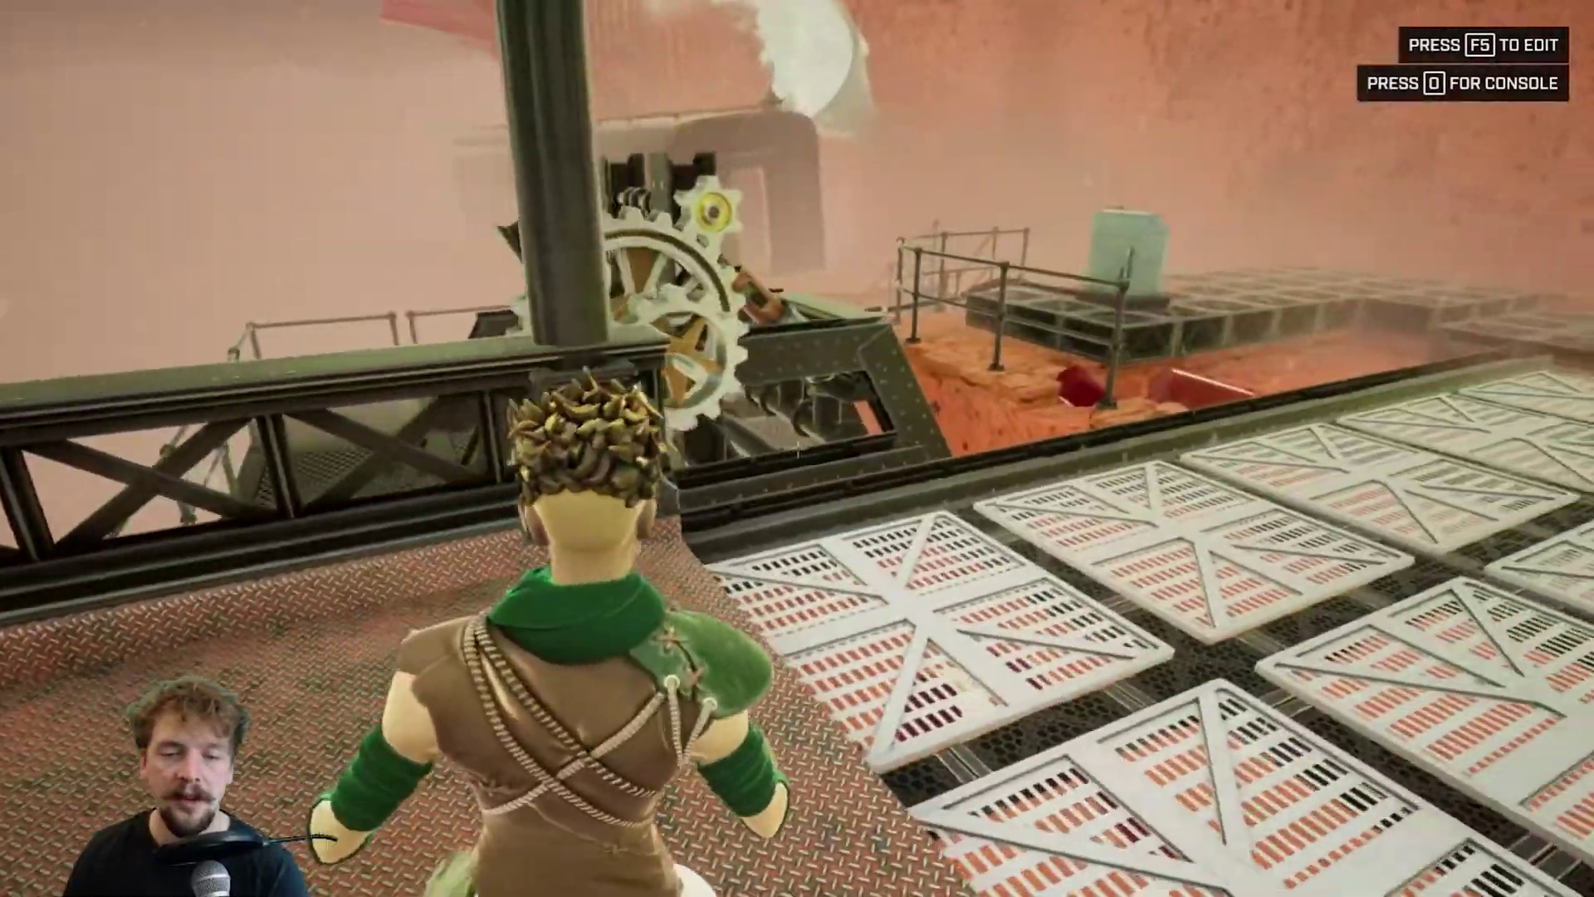
{"action": "key", "text": "s"}
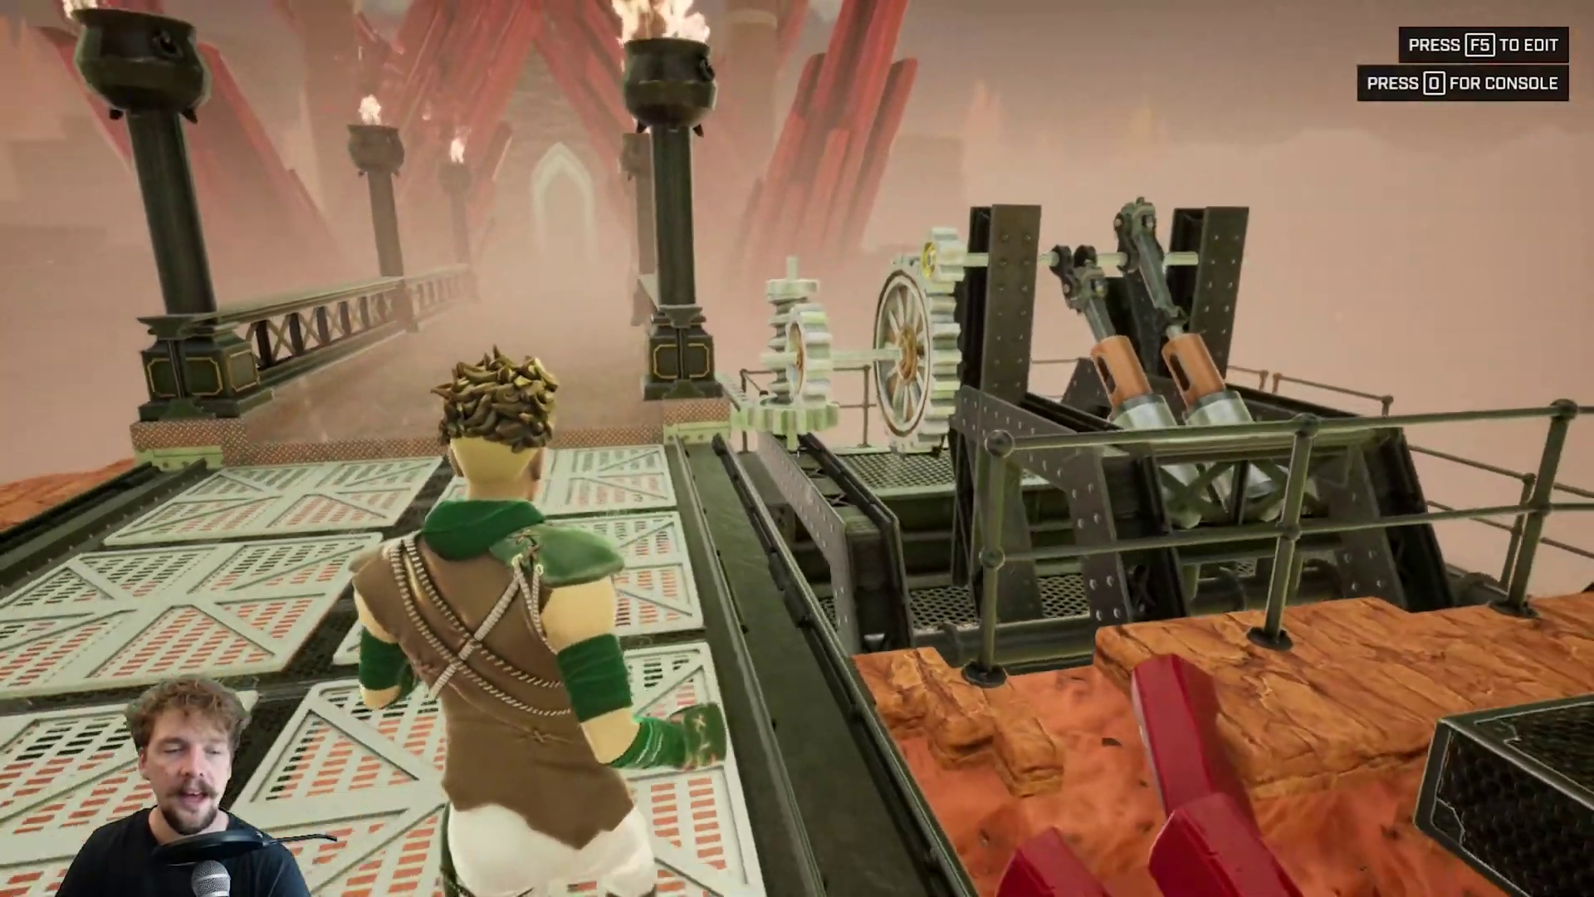
{"action": "key", "text": "s"}
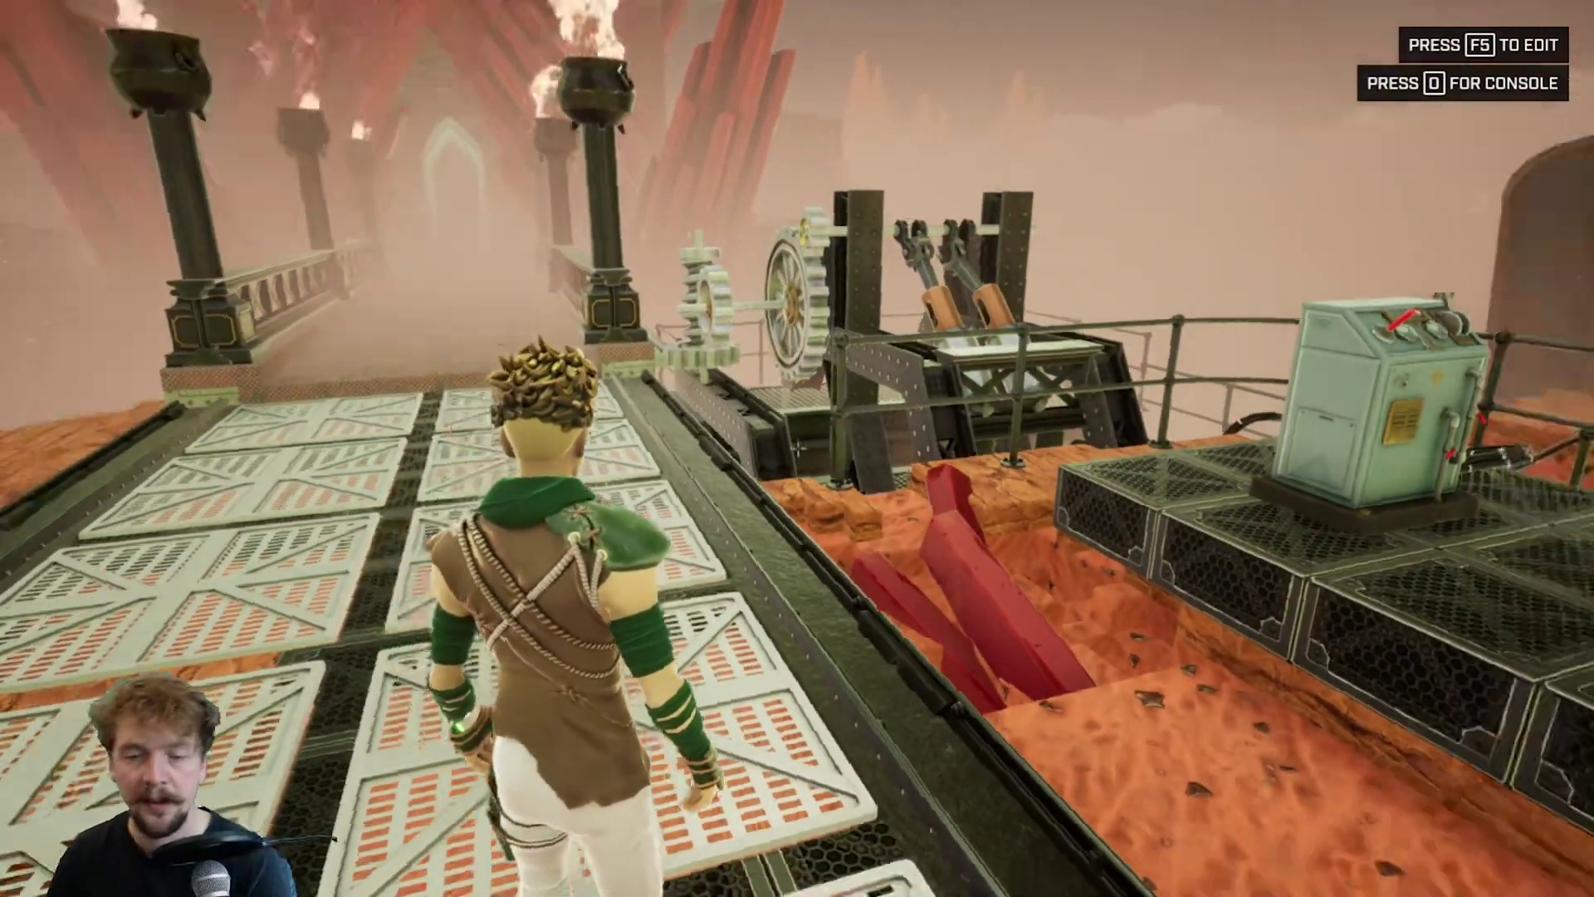
{"action": "key", "text": "F5"}
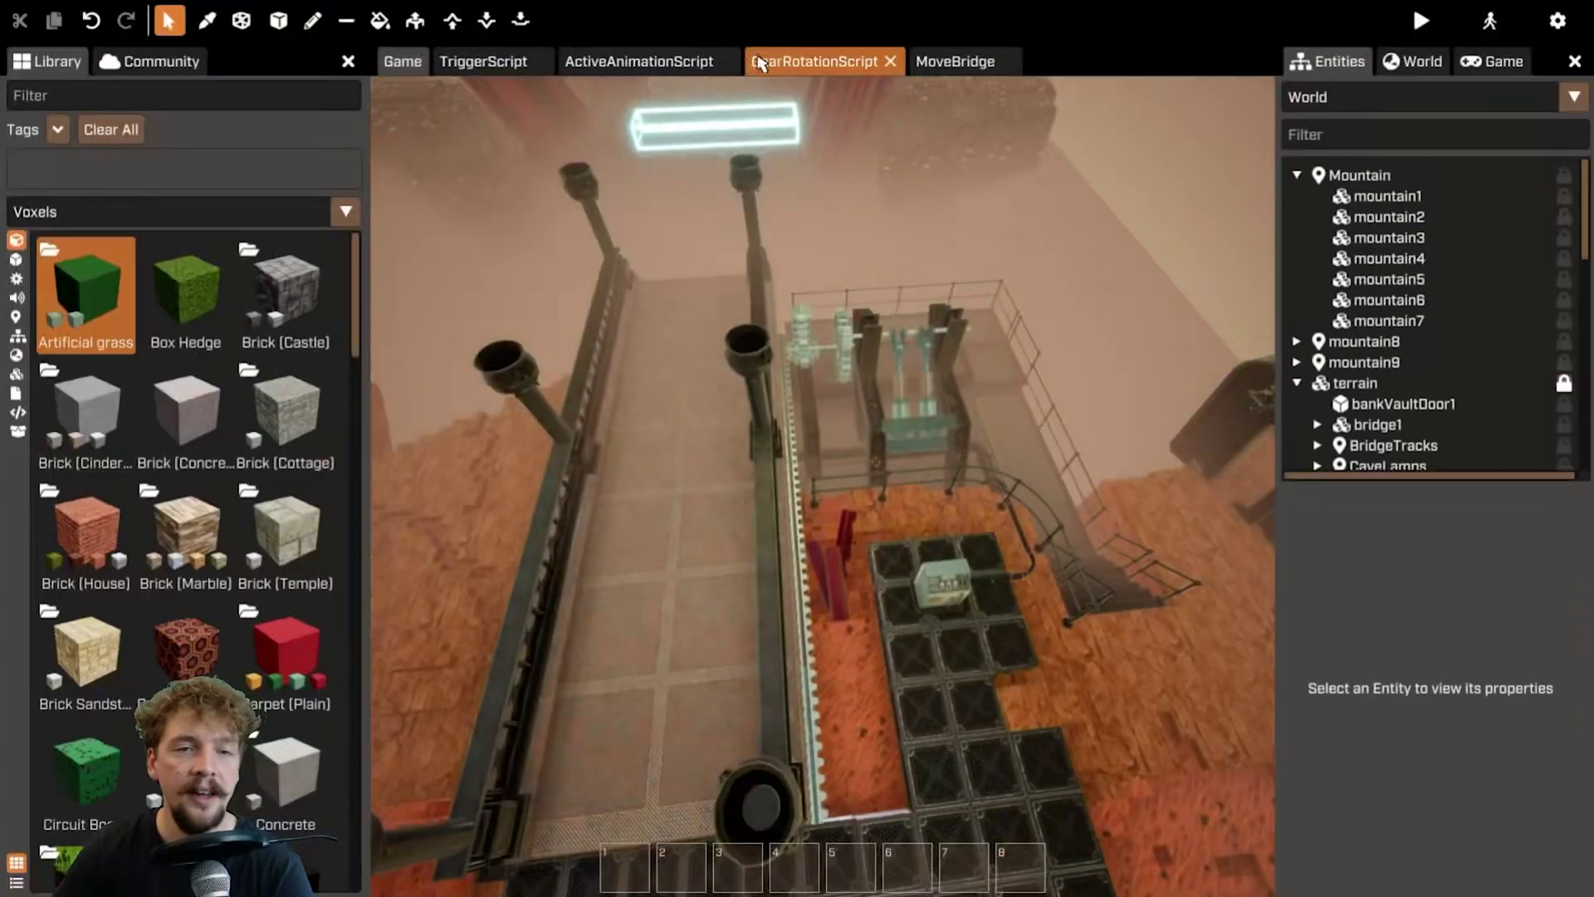
- Review the BridgeComplete event and EndIt function in TriggerScript, and inspect the trigger volume beyond the bridge
{"action": "left_click", "coordinate": [494, 62]}
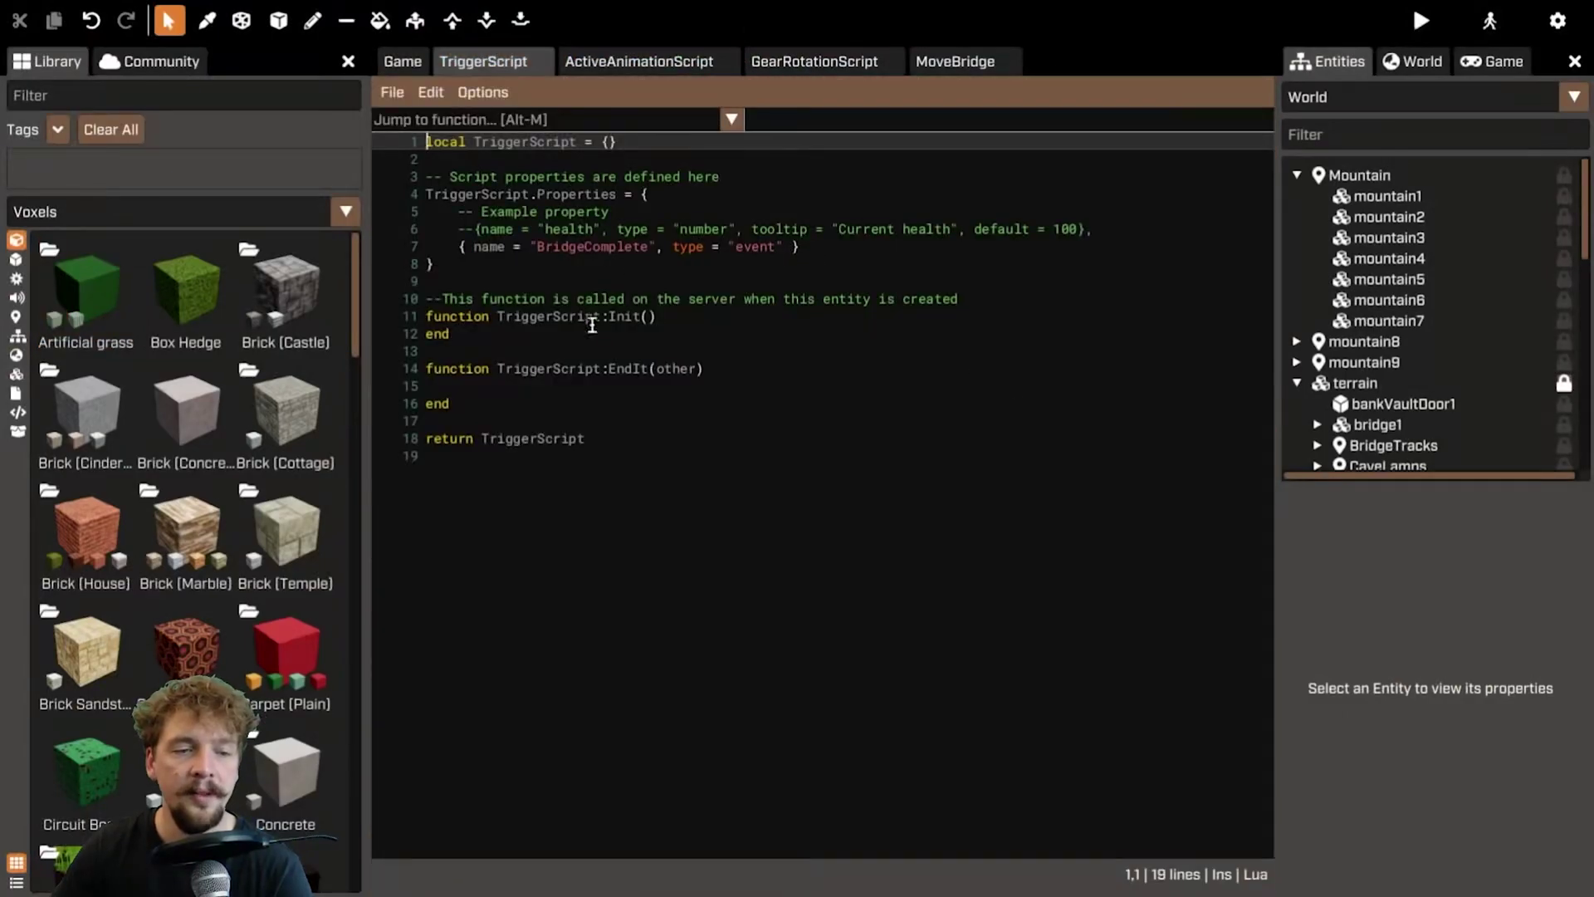
{"action": "left_click", "coordinate": [403, 62]}
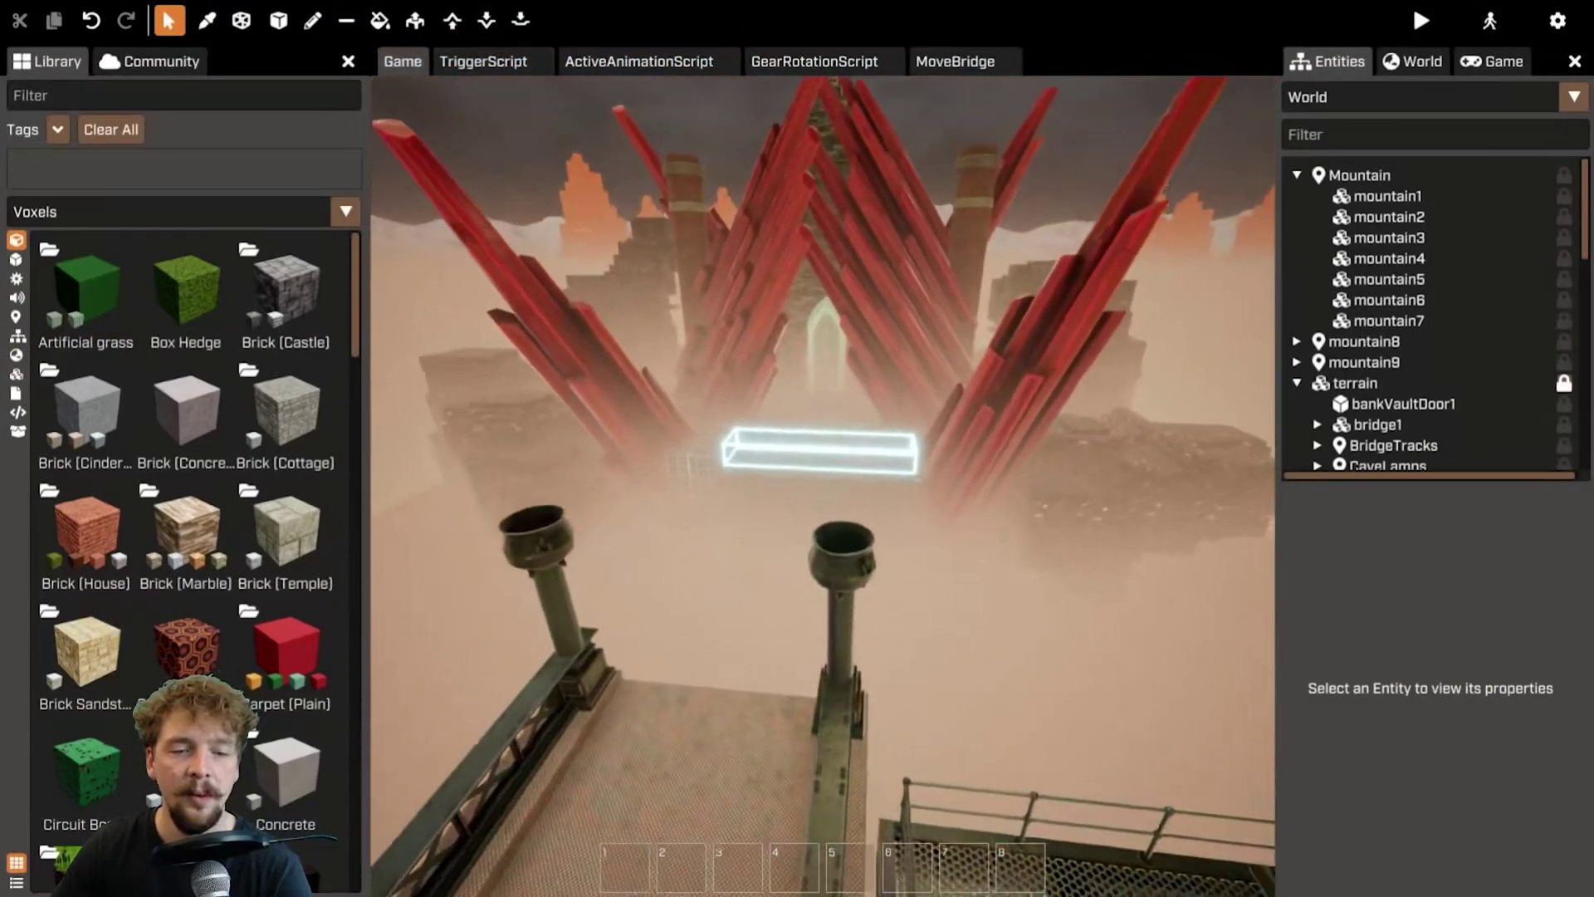
{"action": "right_click_drag", "start_coordinate": [822, 486], "coordinate": [934, 490]}
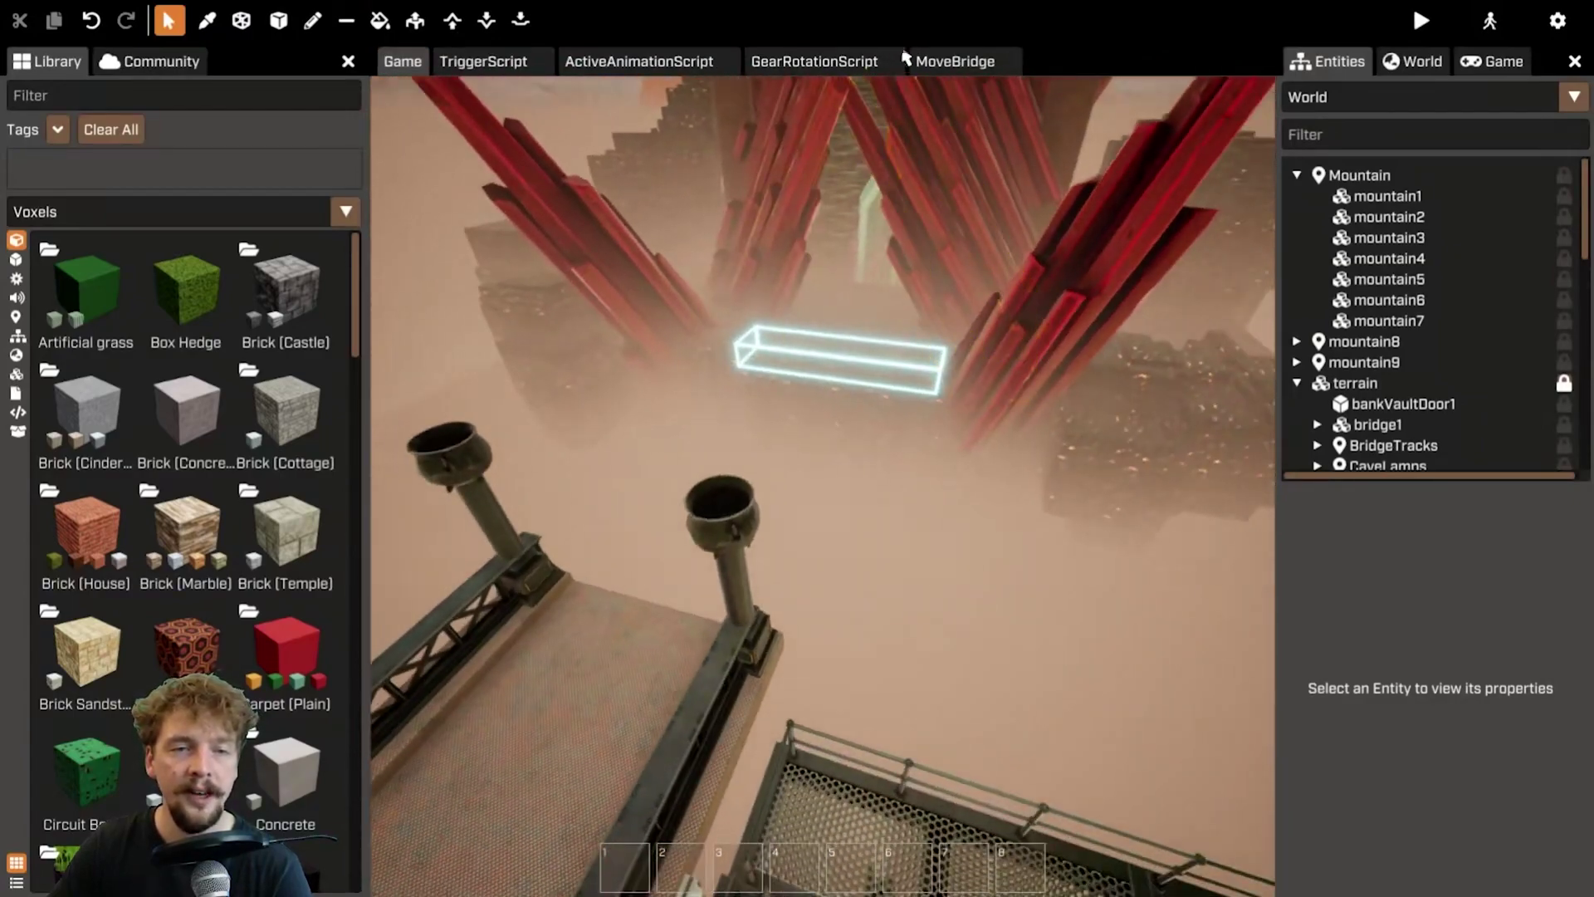
- Open GearRotationScript and add an empty function GearRotationScript:Stop() below Activate
{"action": "left_click", "coordinate": [807, 63]}
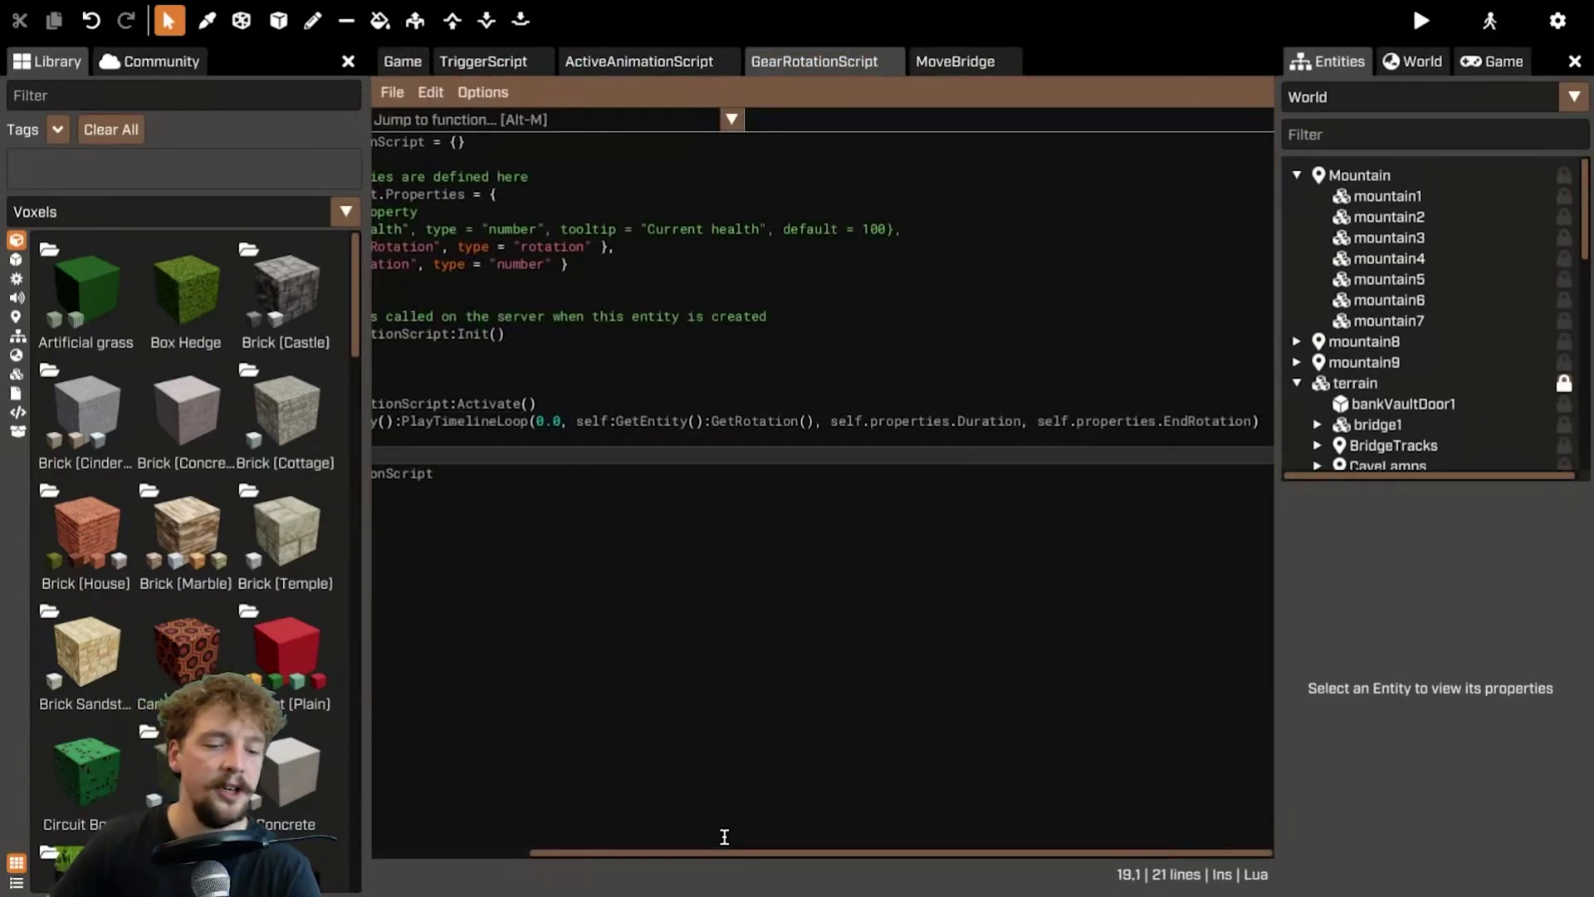
{"action": "left_click_drag", "start_coordinate": [733, 851], "coordinate": [510, 532]}
{"action": "left_click", "coordinate": [516, 438]}
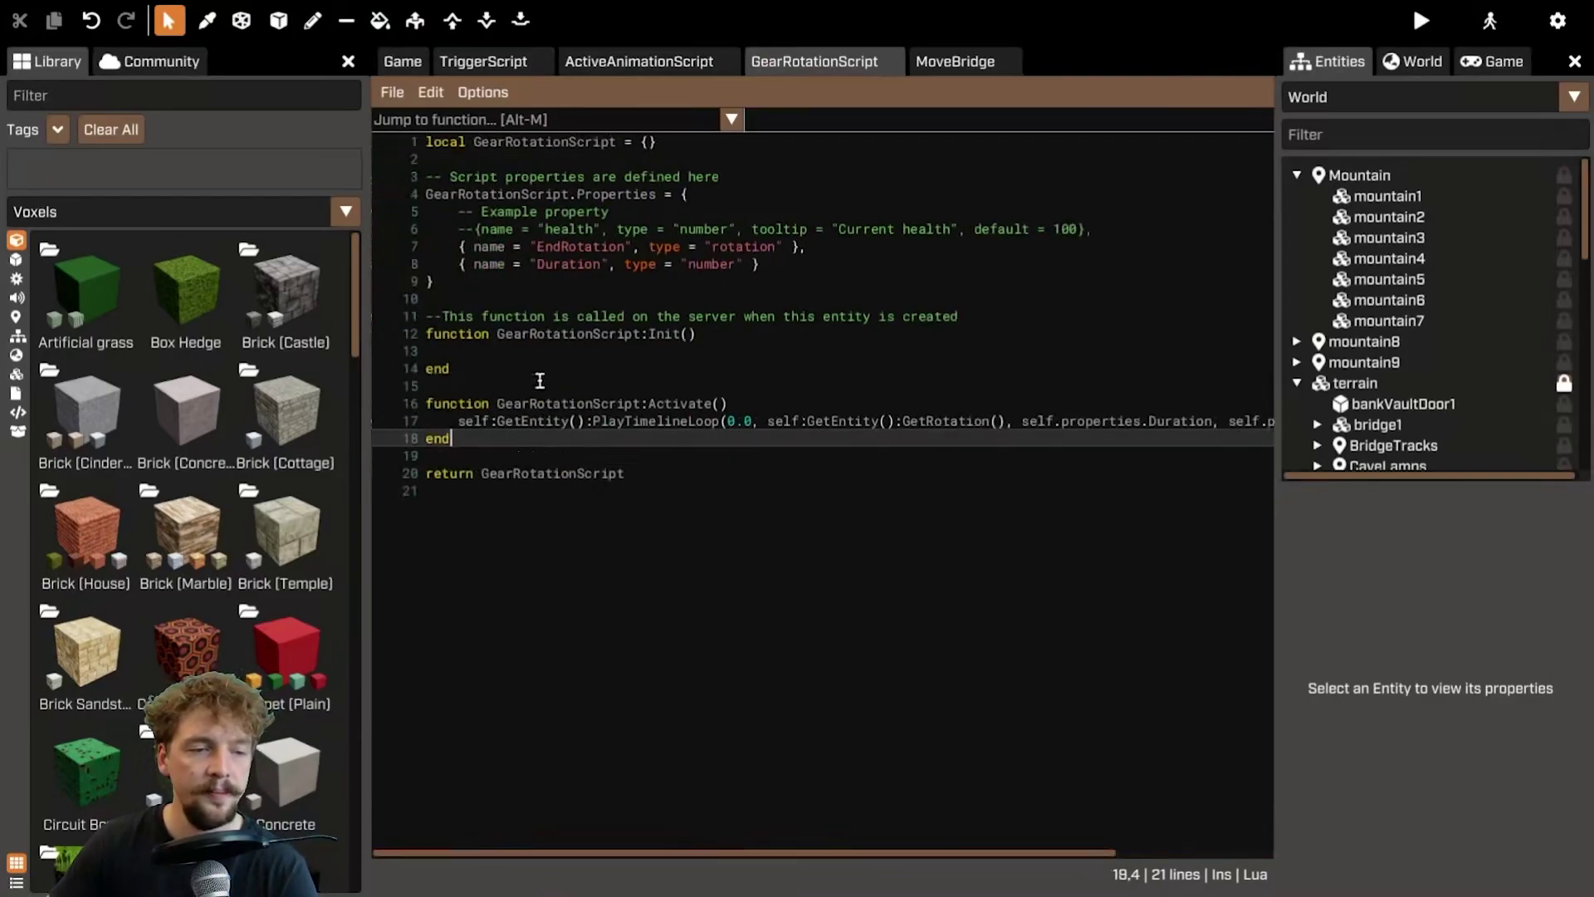
{"action": "key", "text": "Return"}
{"action": "key", "text": "Return"}
{"action": "type", "text": "function GearRotationScript:Stop"}
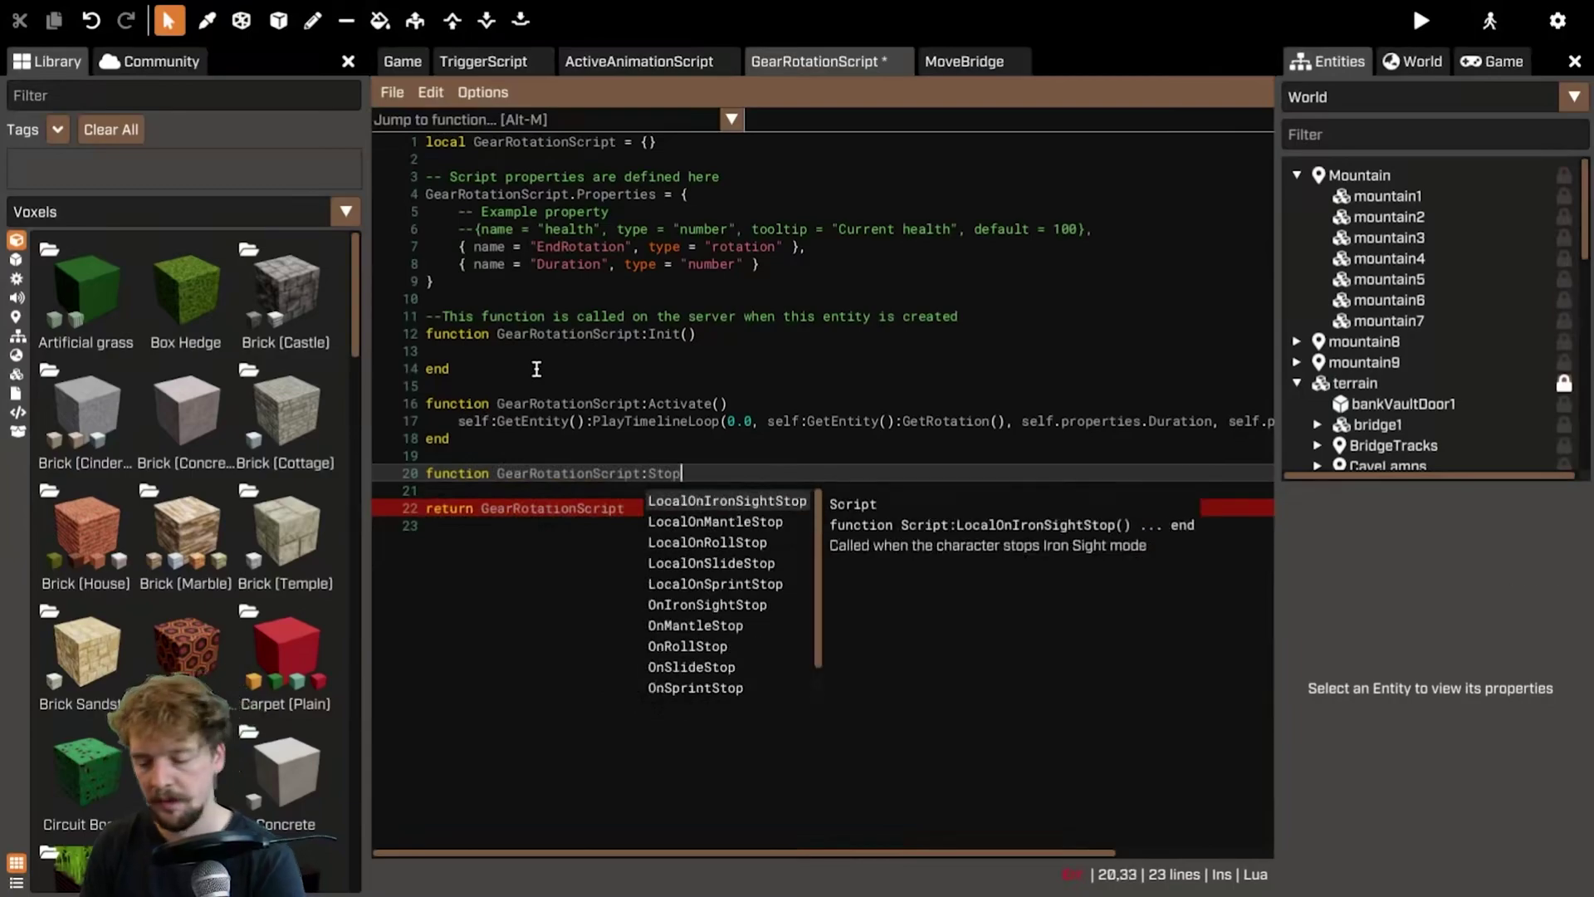
{"action": "type", "text": "()"}
{"action": "key", "text": "Return"}
{"action": "key", "text": "Return"}
{"action": "type", "text": "end"}
{"action": "key", "text": "Up"}
- In GearRotationScript's Stop function, call self:GetEntity():PlayTimelineLoop(0.0, self:GetEntity():GetRotation()) and save the script
{"action": "type", "text": "self:GEtEn"}
{"action": "key", "text": "Return"}
{"action": "type", "text": "():"}
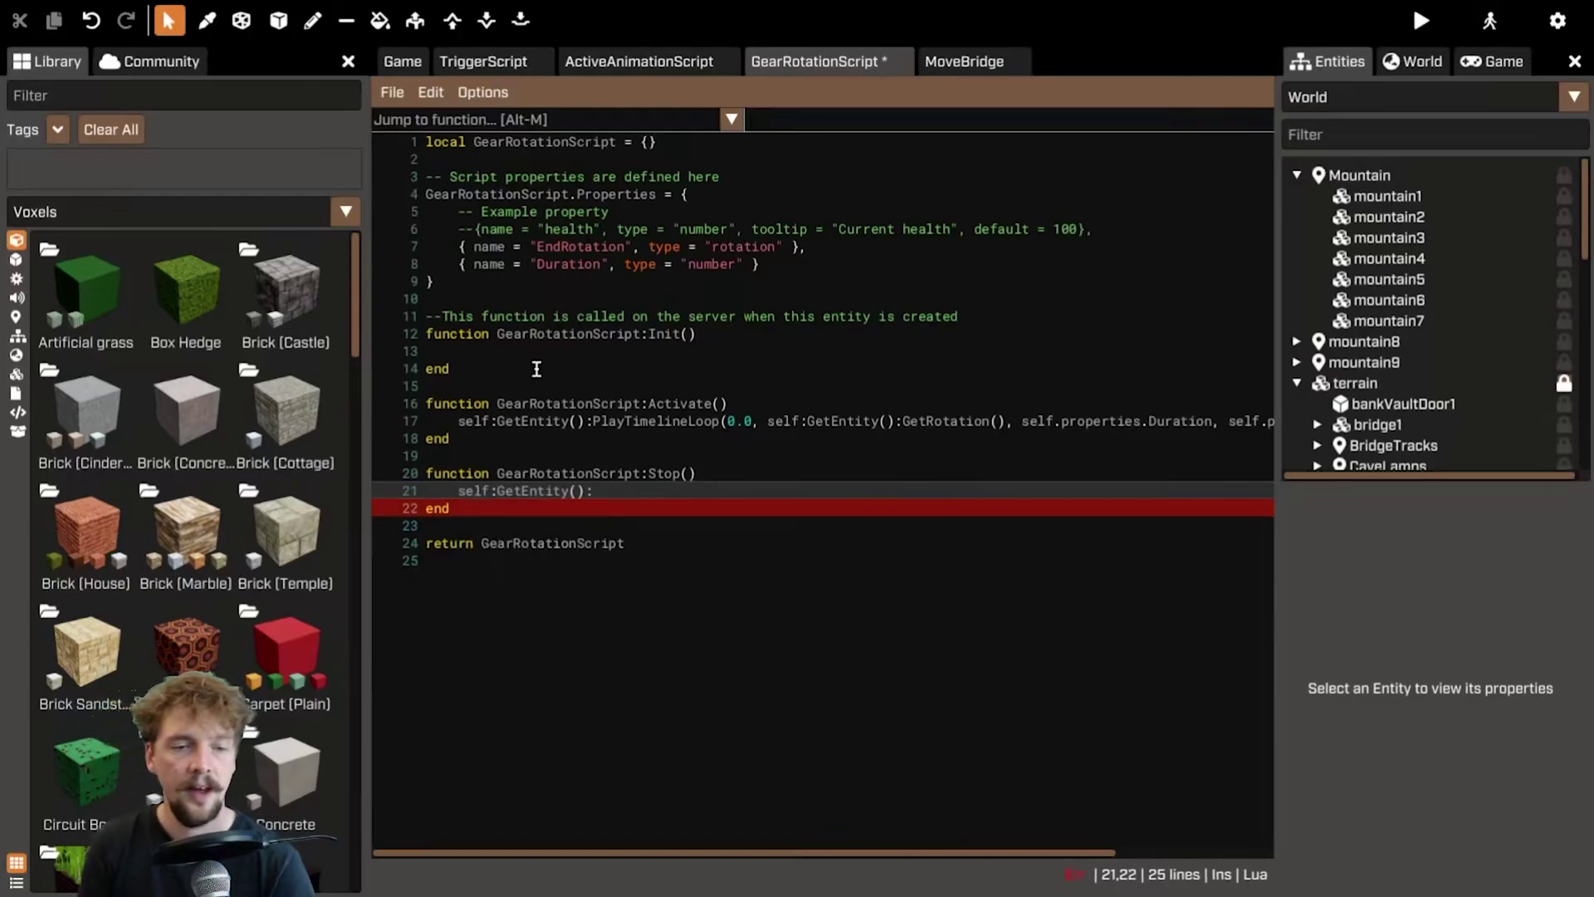
{"action": "type", "text": "Play"}
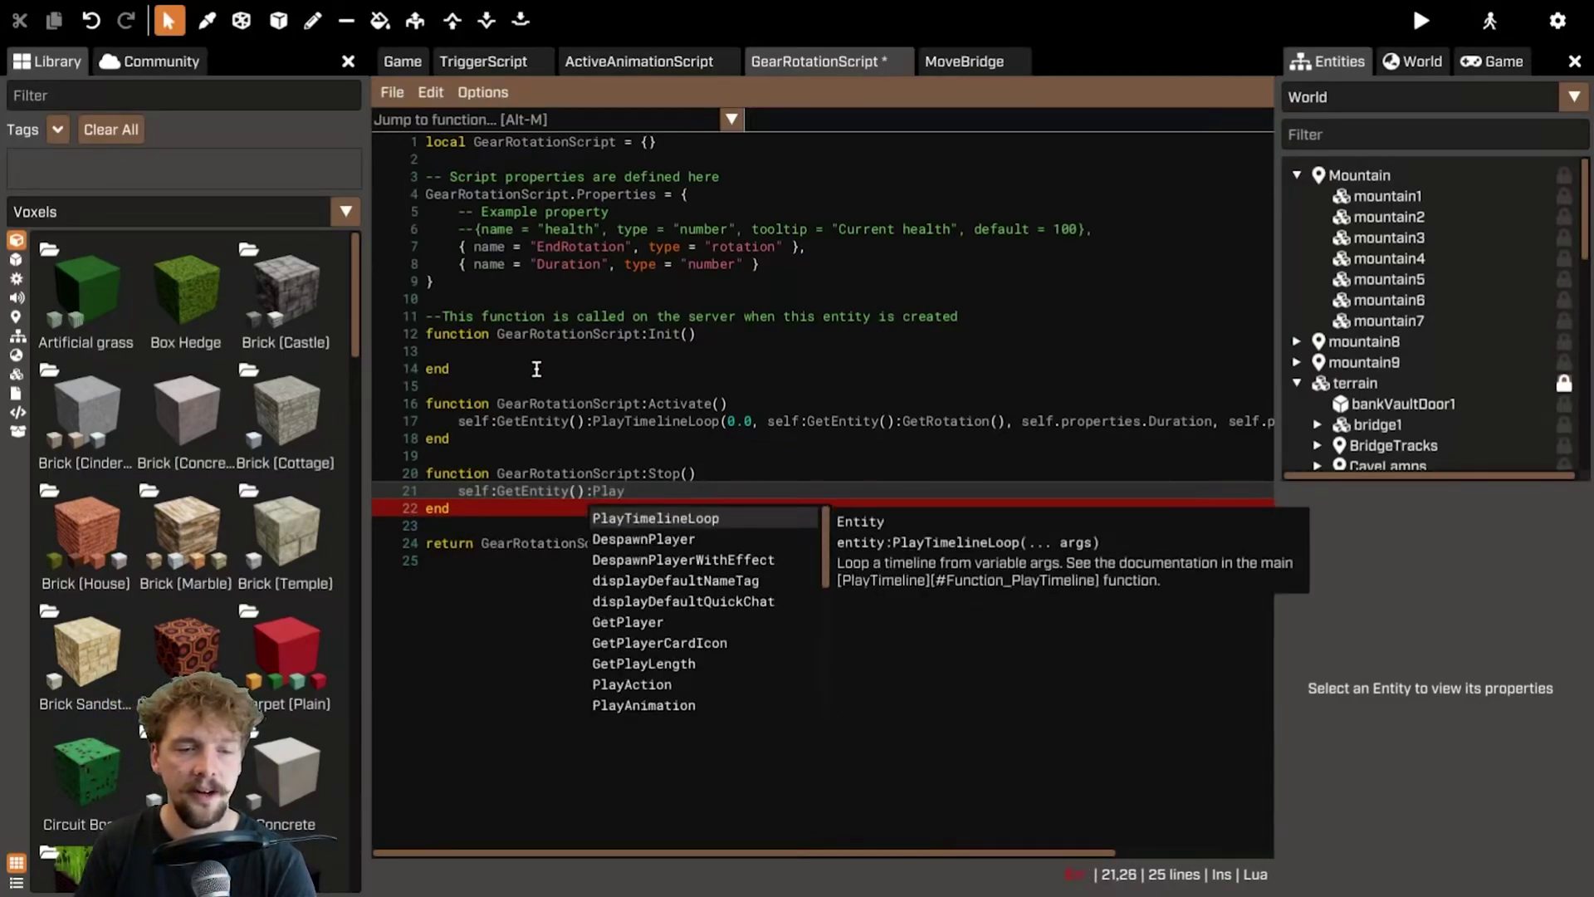
{"action": "key", "text": "Return"}
{"action": "type", "text": "("}
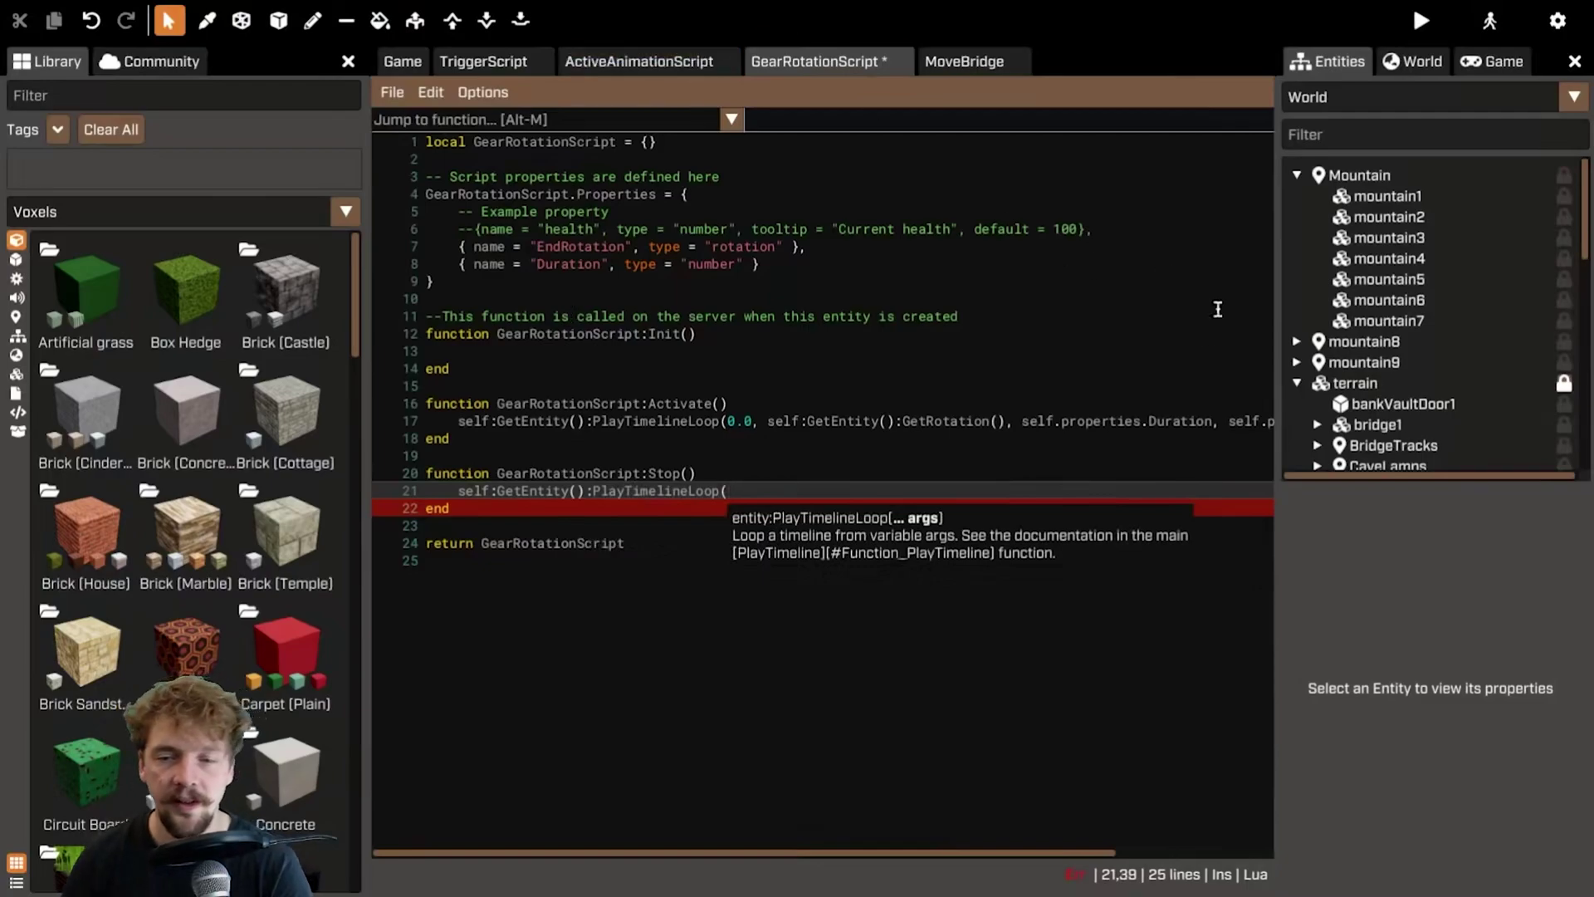
{"action": "left_click_drag", "start_coordinate": [1005, 426], "coordinate": [726, 429]}
{"action": "key", "text": "ctrl+c"}
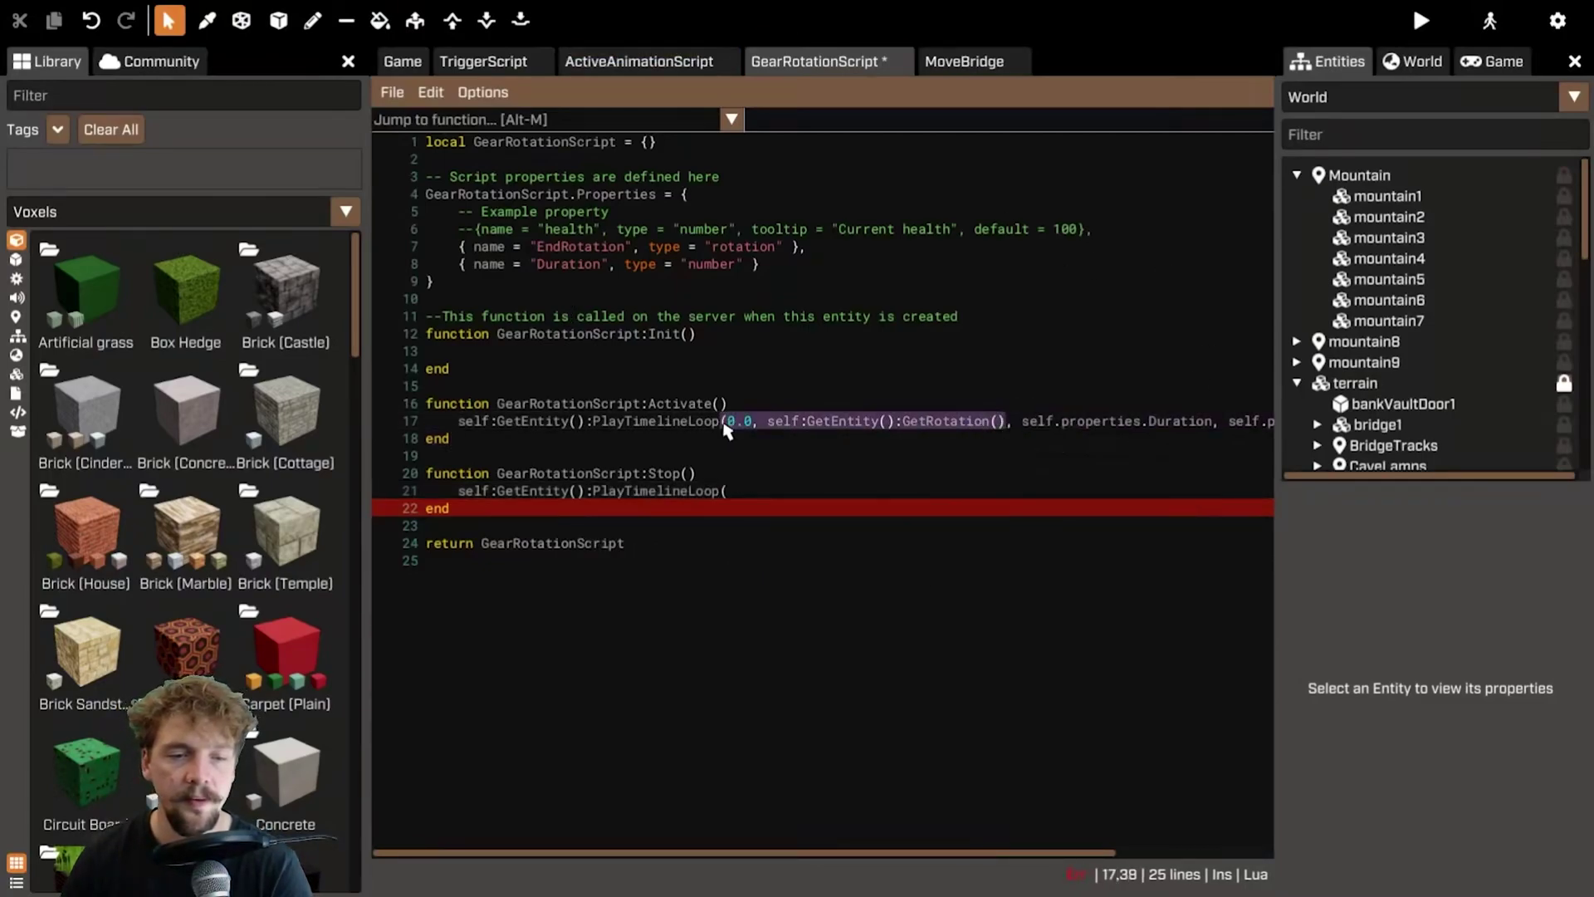
{"action": "left_click", "coordinate": [780, 491]}
{"action": "key", "text": "ctrl+v"}
{"action": "type", "text": ")"}
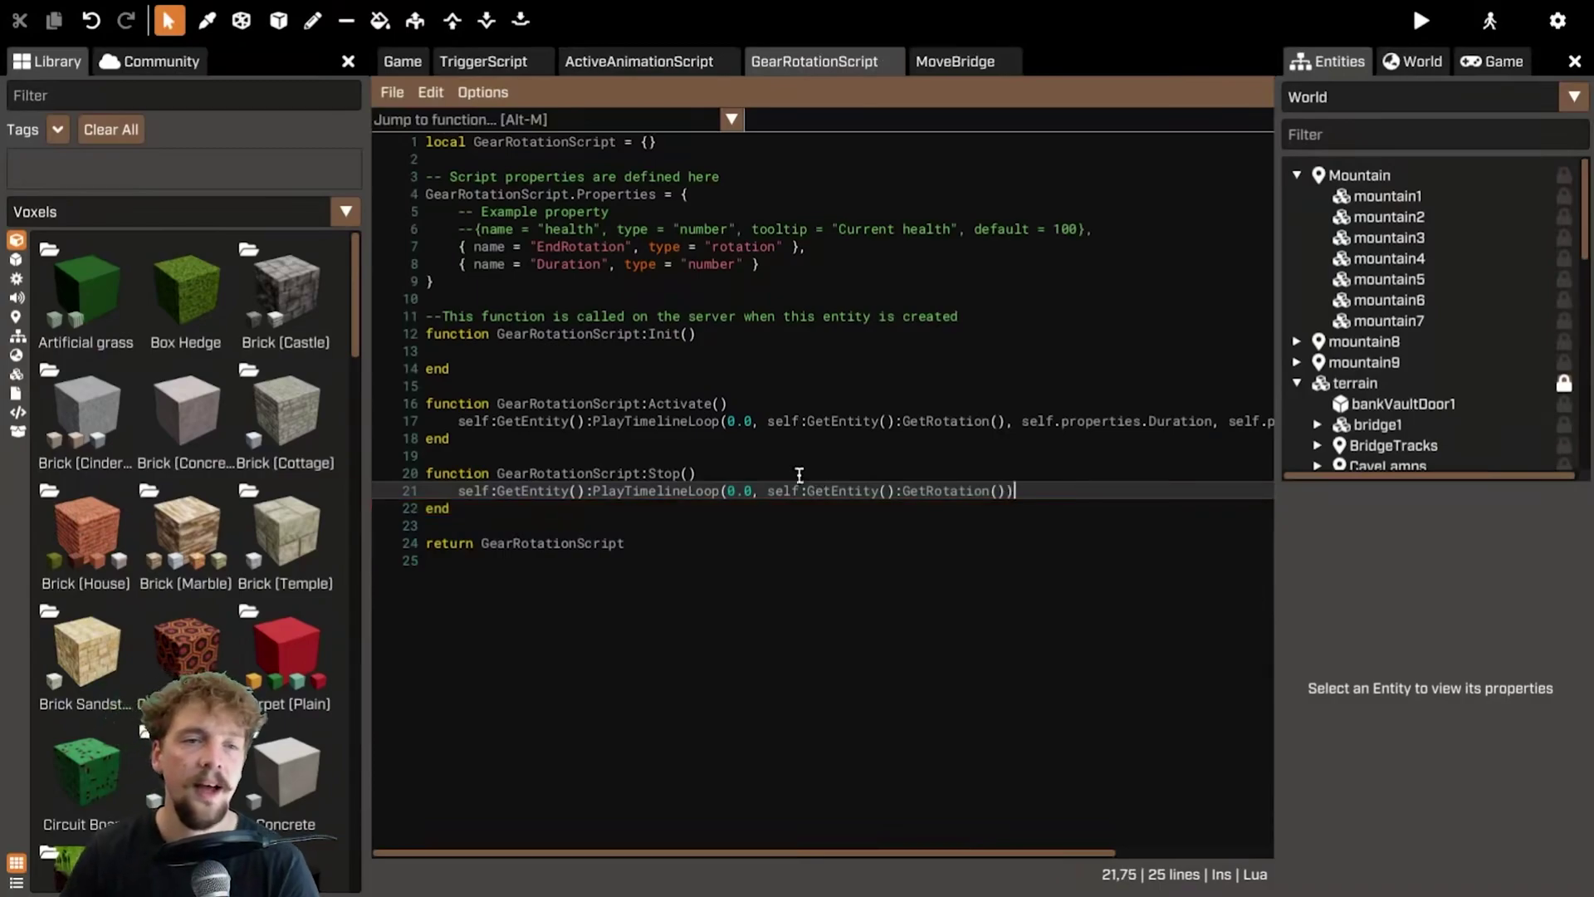
- Review MoveBridge's Activate function and the PlayTimelineLoop call in GearRotationScript's Stop function
{"action": "left_click", "coordinate": [955, 61]}
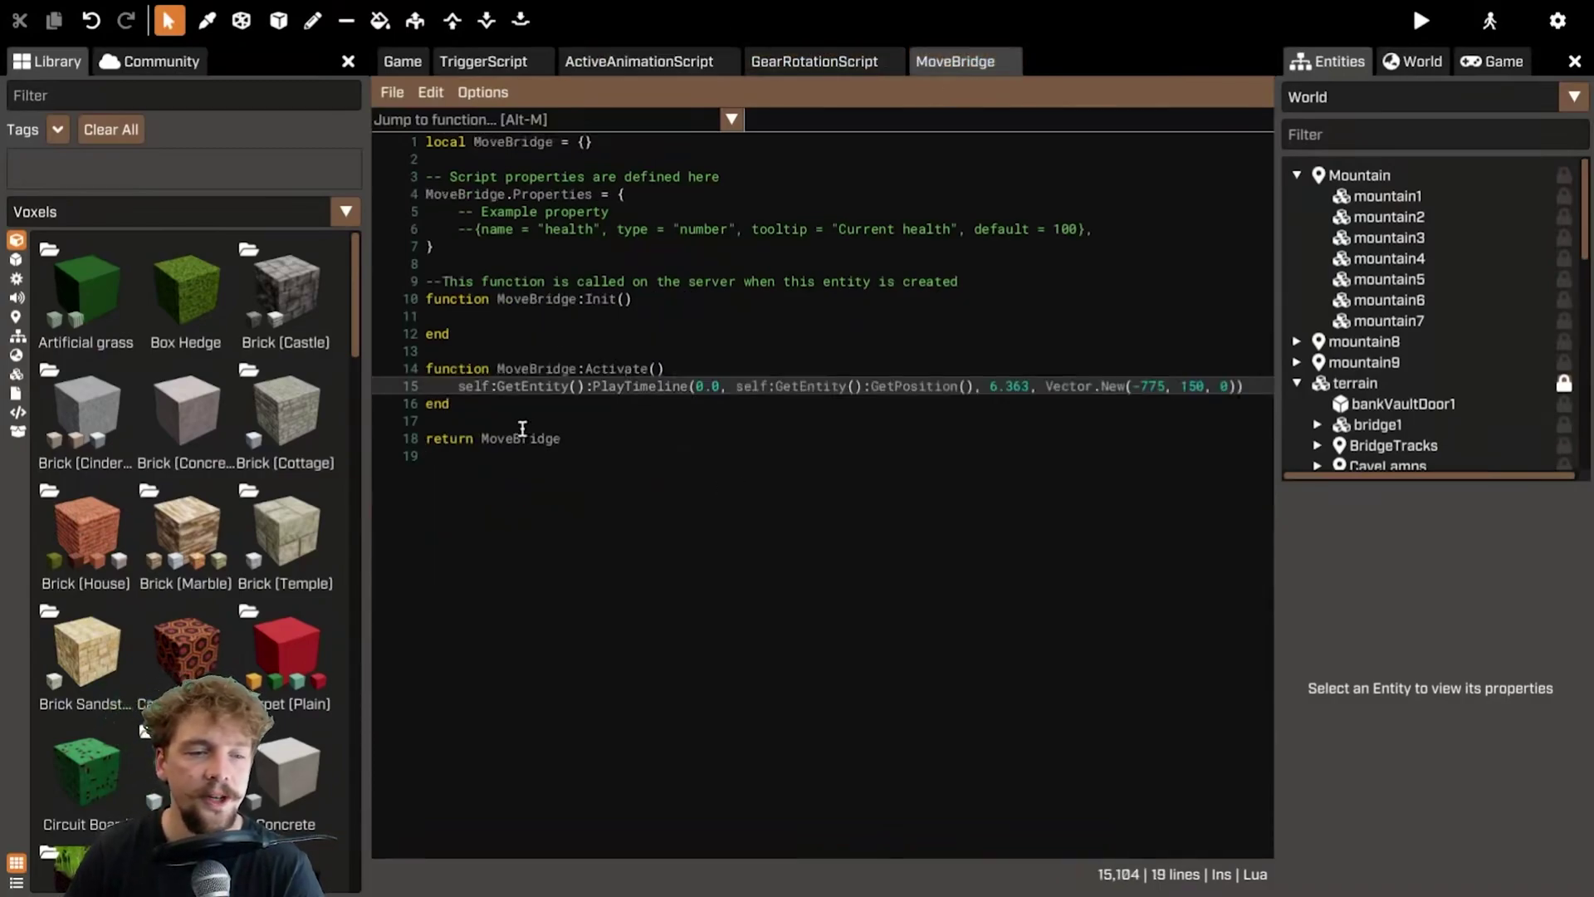
{"action": "left_click", "coordinate": [505, 406]}
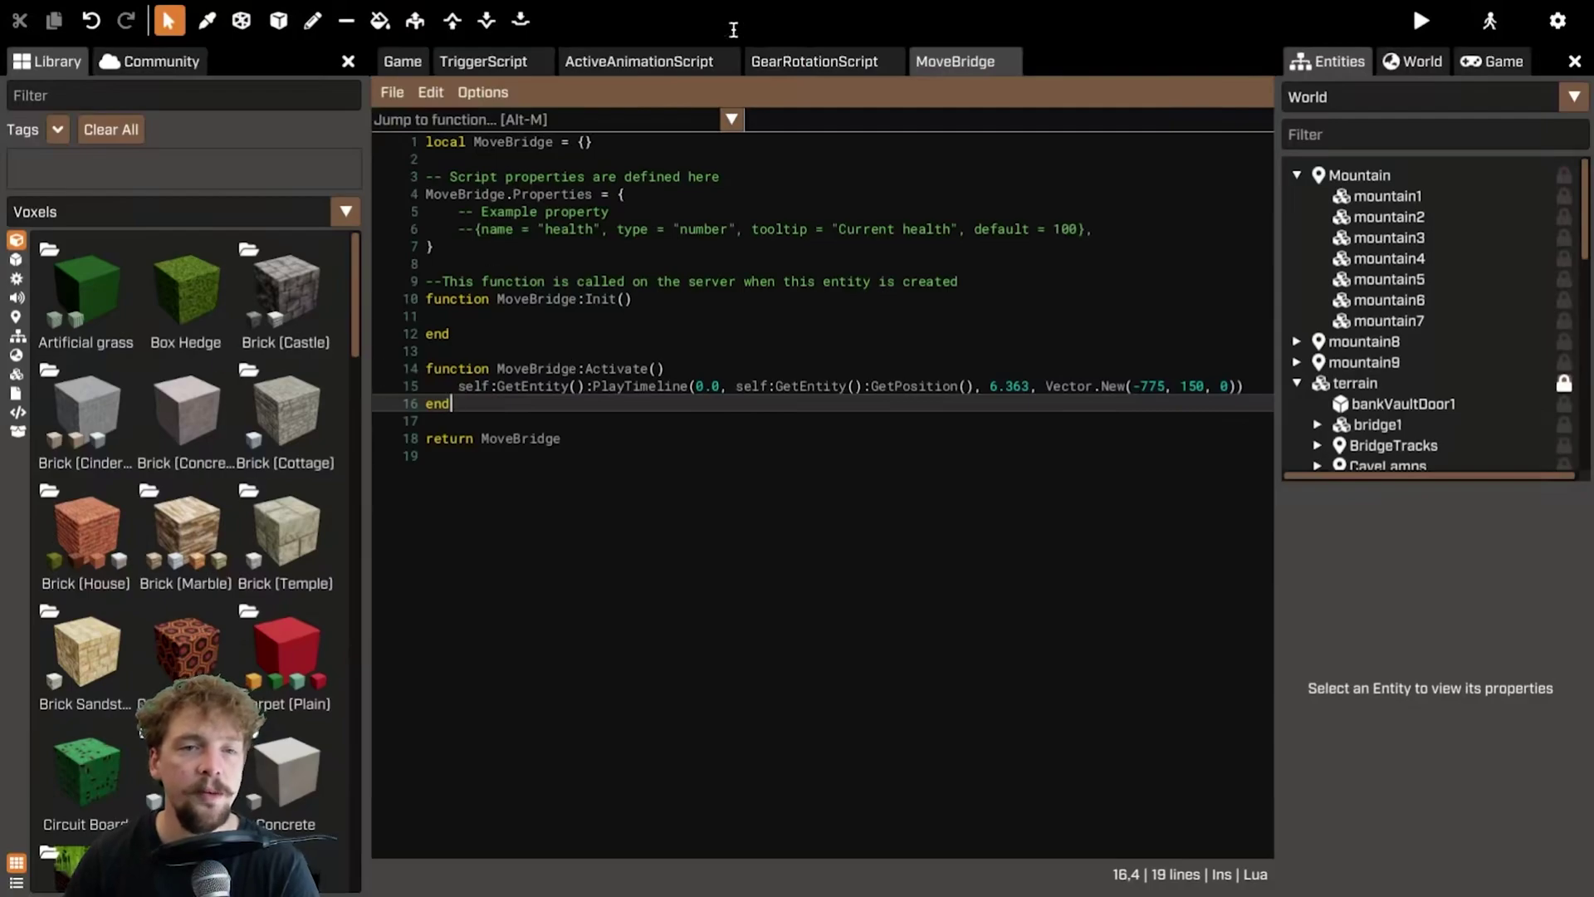
{"action": "left_click", "coordinate": [818, 61]}
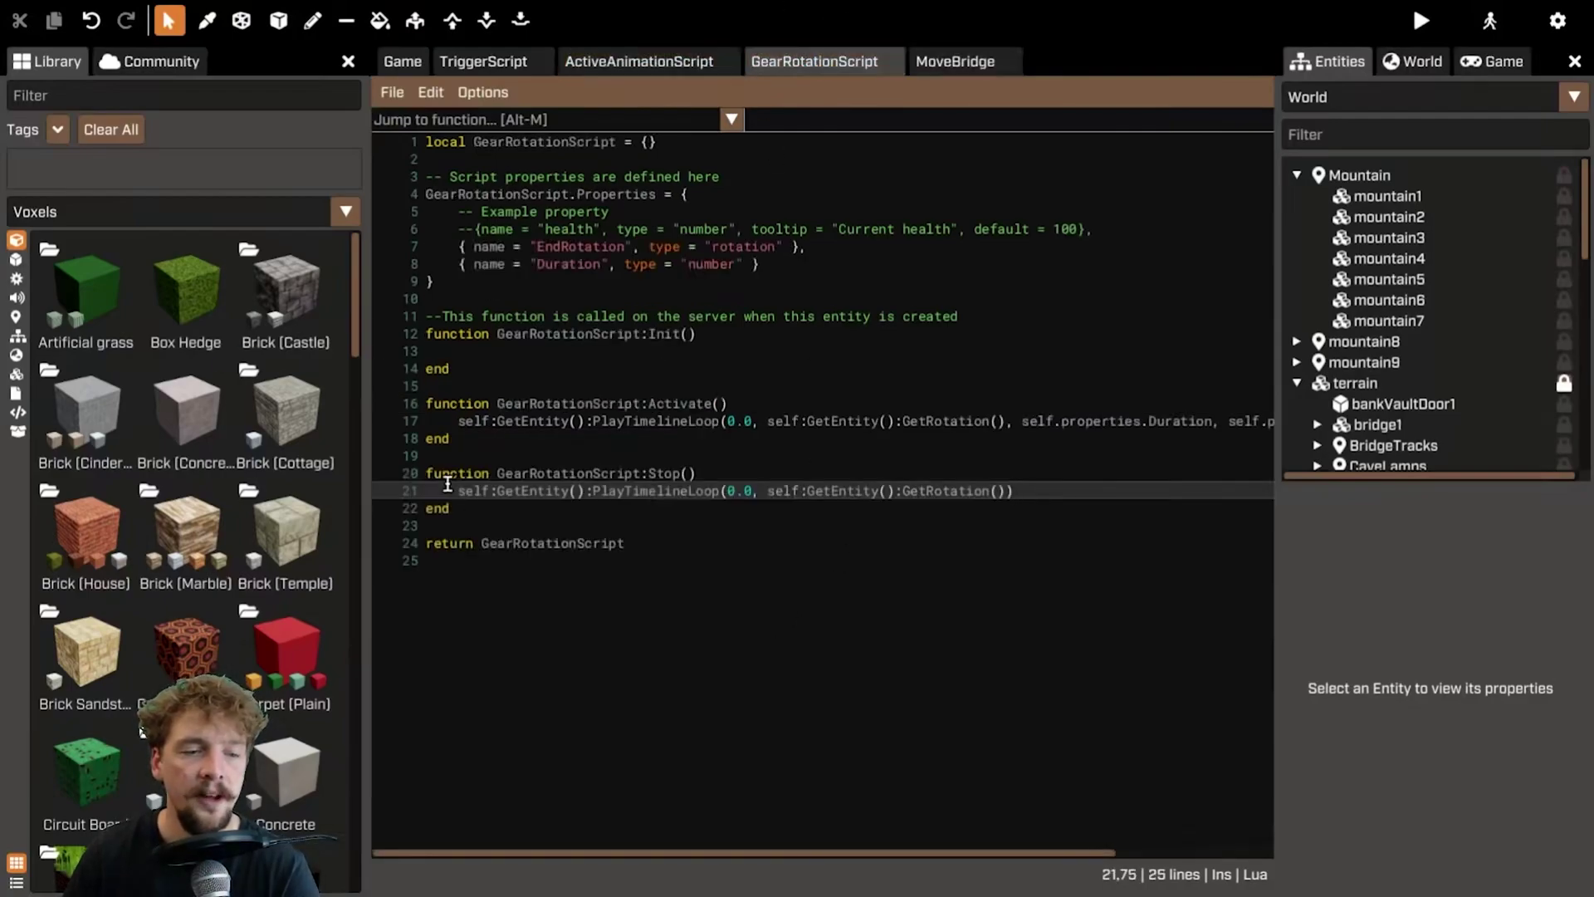
{"action": "left_click_drag", "start_coordinate": [461, 490], "coordinate": [935, 489]}
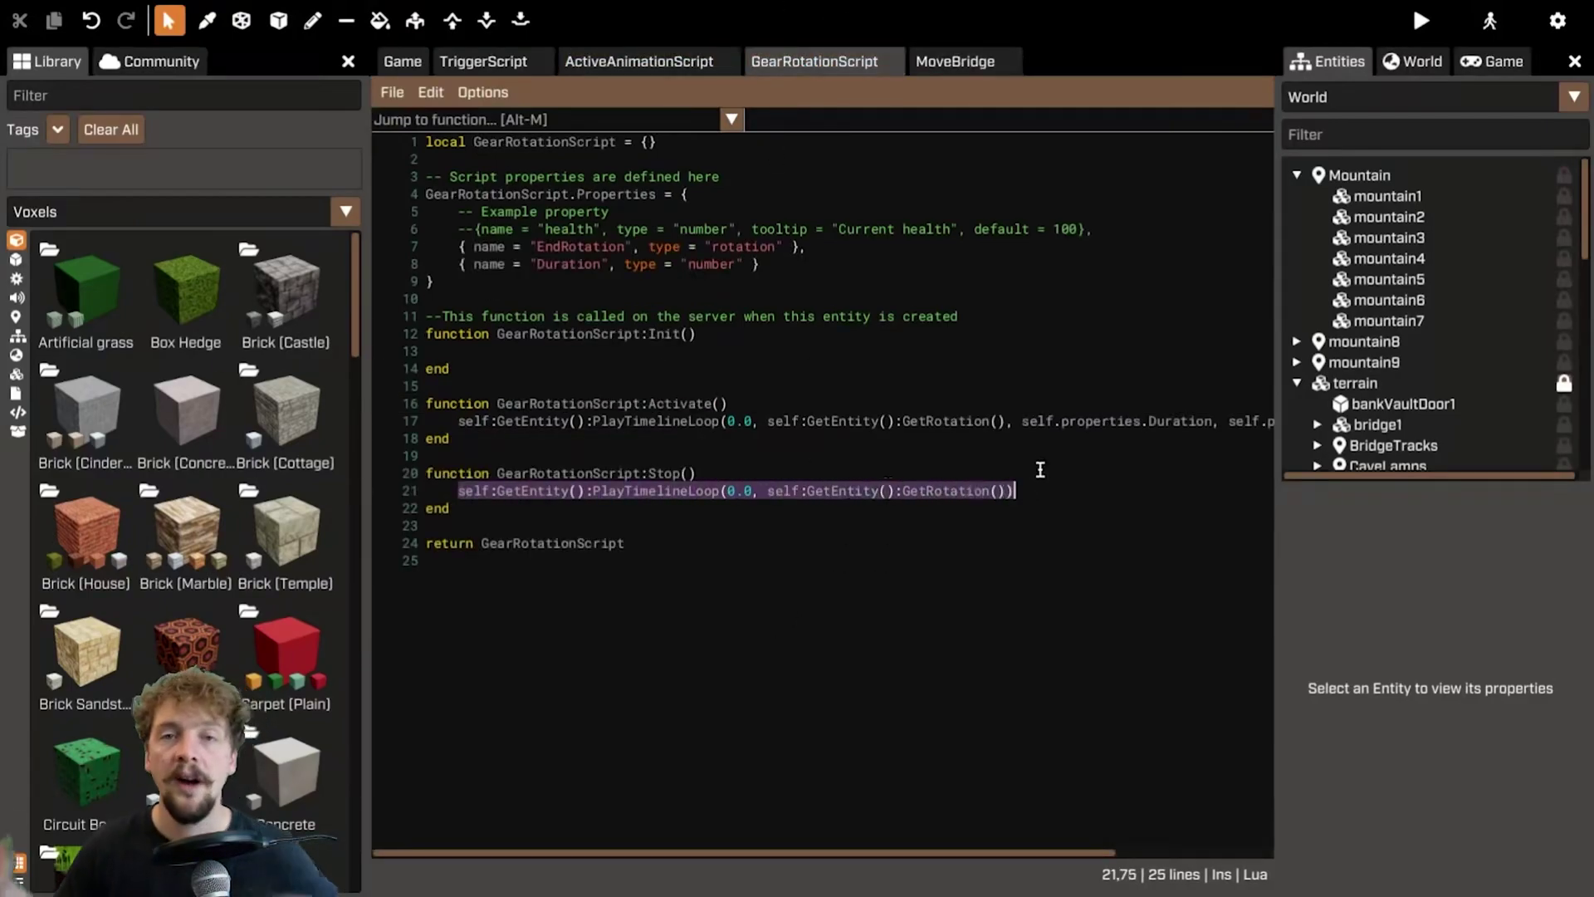
{"action": "double_click", "coordinate": [705, 492]}
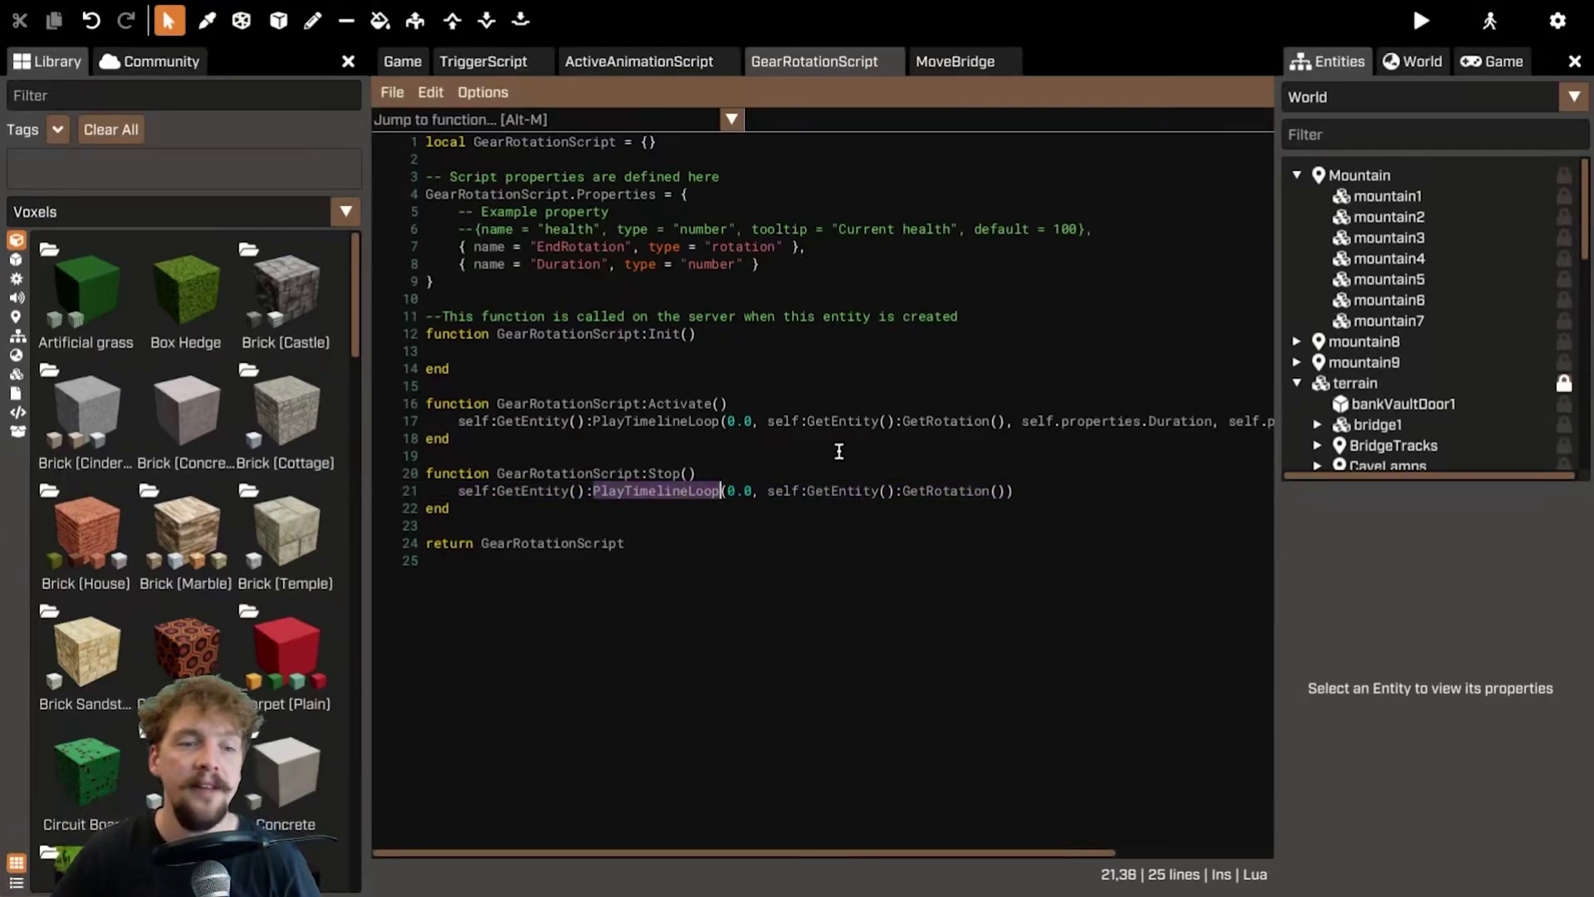
- In ActiveAnimationScript, add an empty function ActiveAnimationScript:Stop() below Activate
{"action": "left_click", "coordinate": [667, 62]}
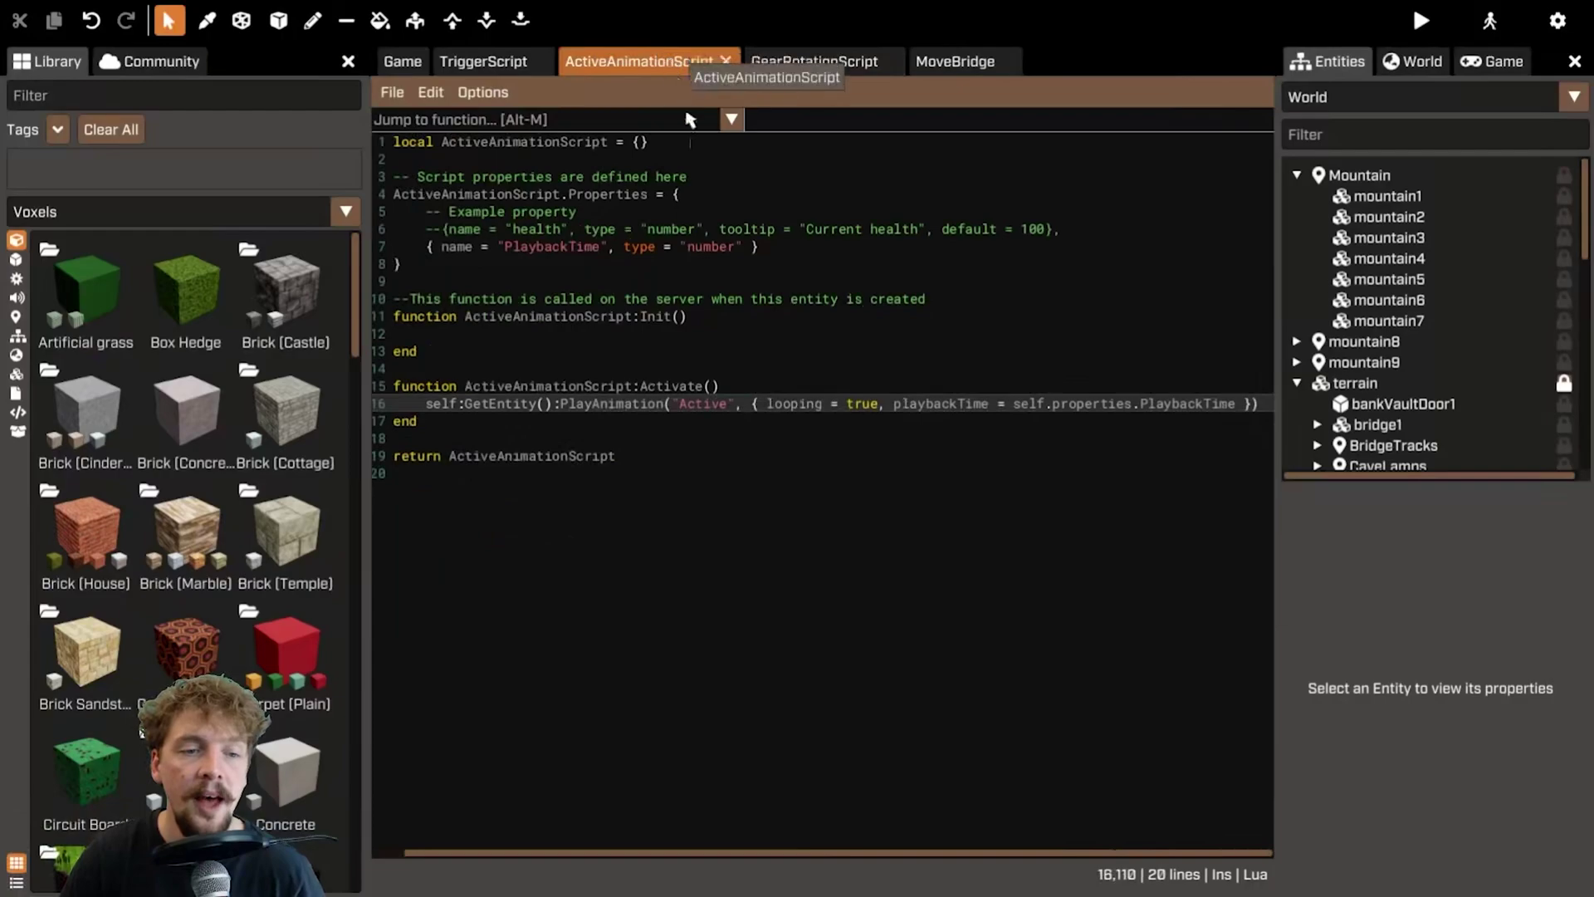
{"action": "left_click", "coordinate": [432, 423]}
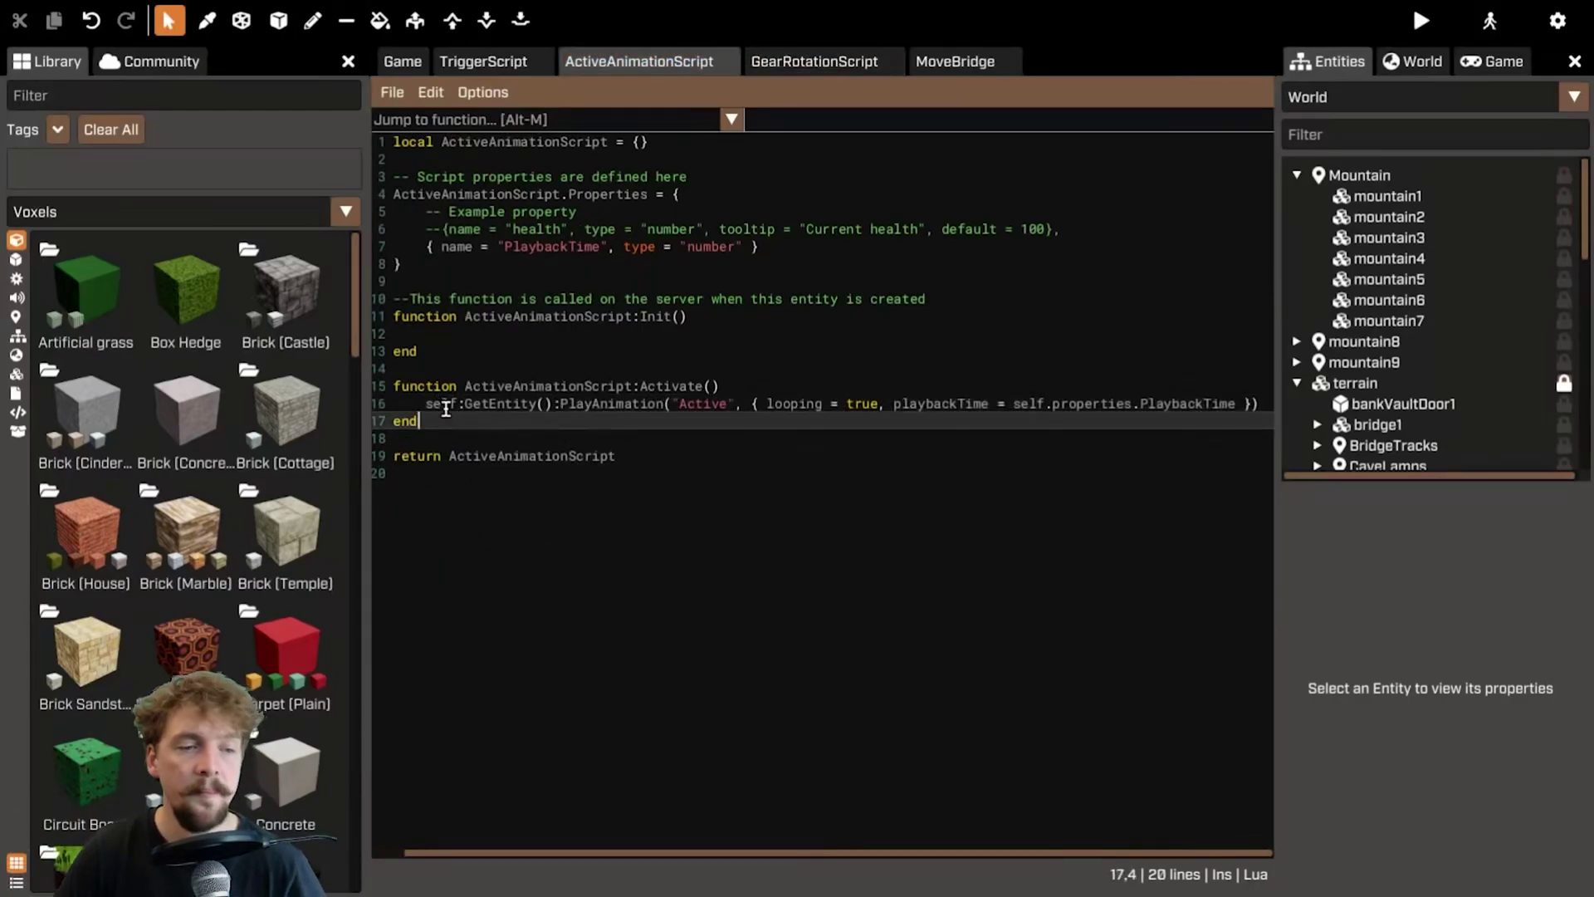
{"action": "key", "text": "Return"}
{"action": "key", "text": "Return"}
{"action": "type", "text": "function Ac"}
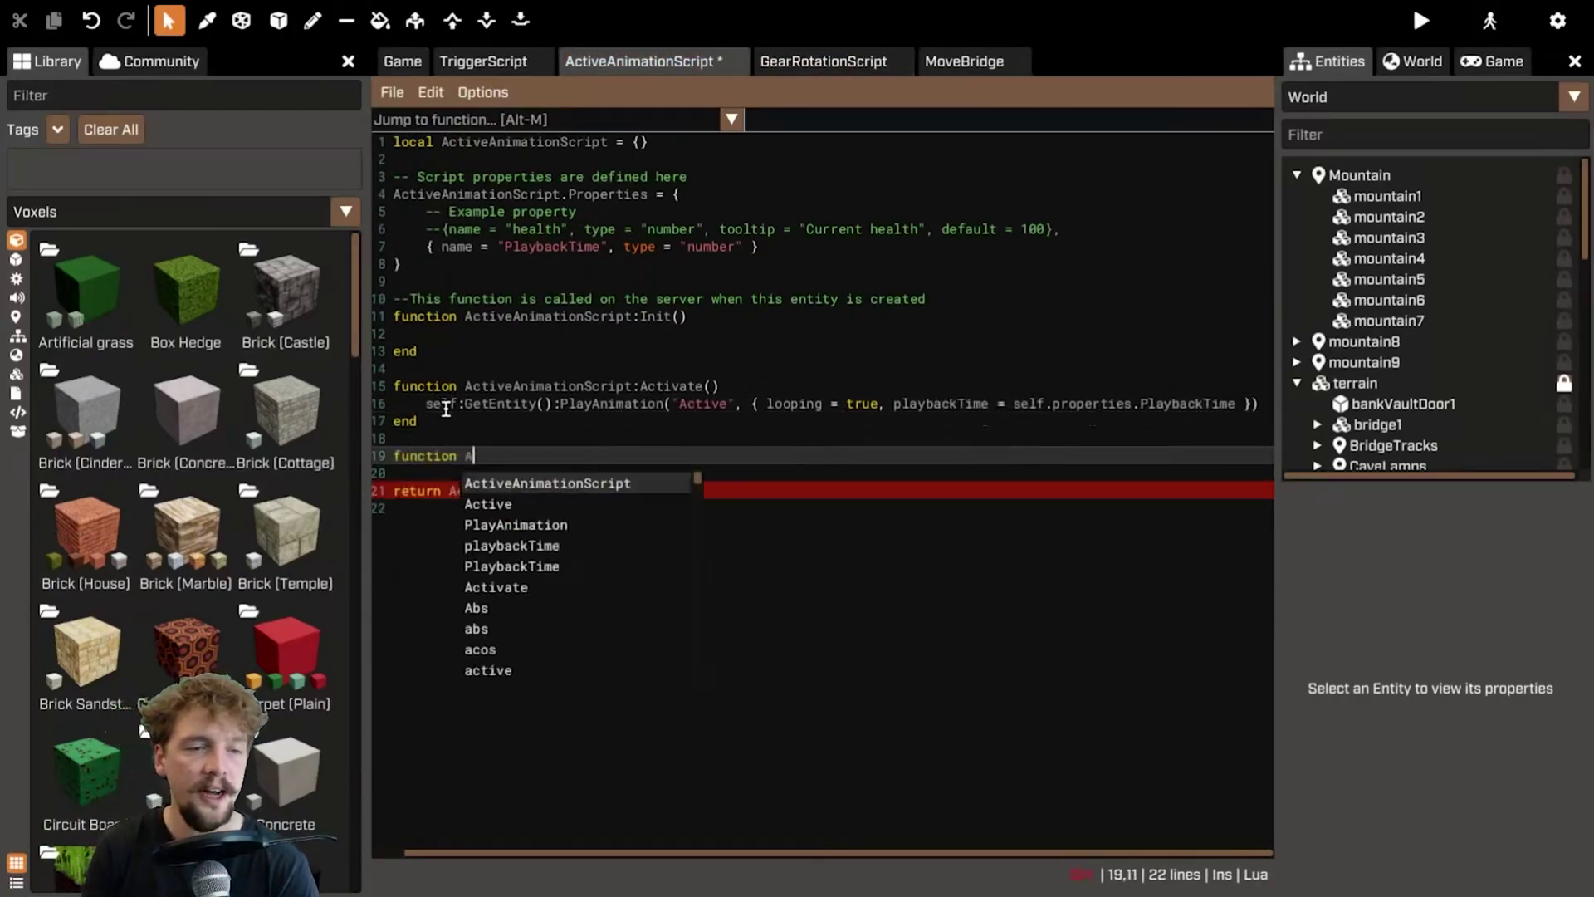
{"action": "key", "text": "Tab"}
{"action": "type", "text": ":Ac"}
{"action": "key", "text": "BackSpace"}
{"action": "key", "text": "BackSpace"}
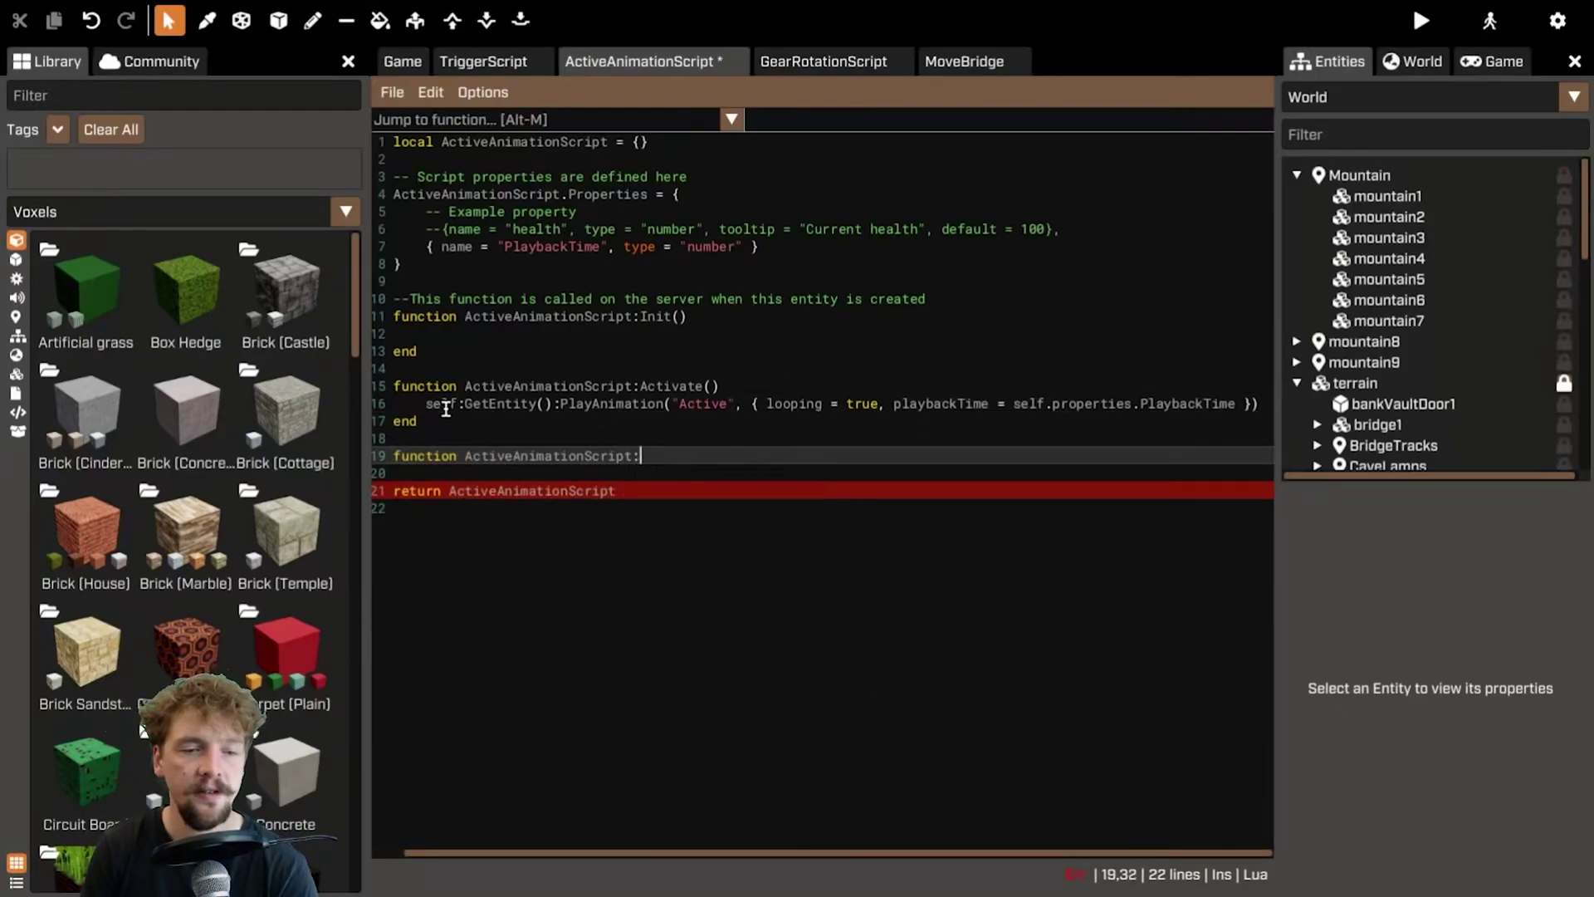
{"action": "type", "text": "Stop()"}
{"action": "key", "text": "Return"}
{"action": "key", "text": "Return"}
{"action": "type", "text": "end"}
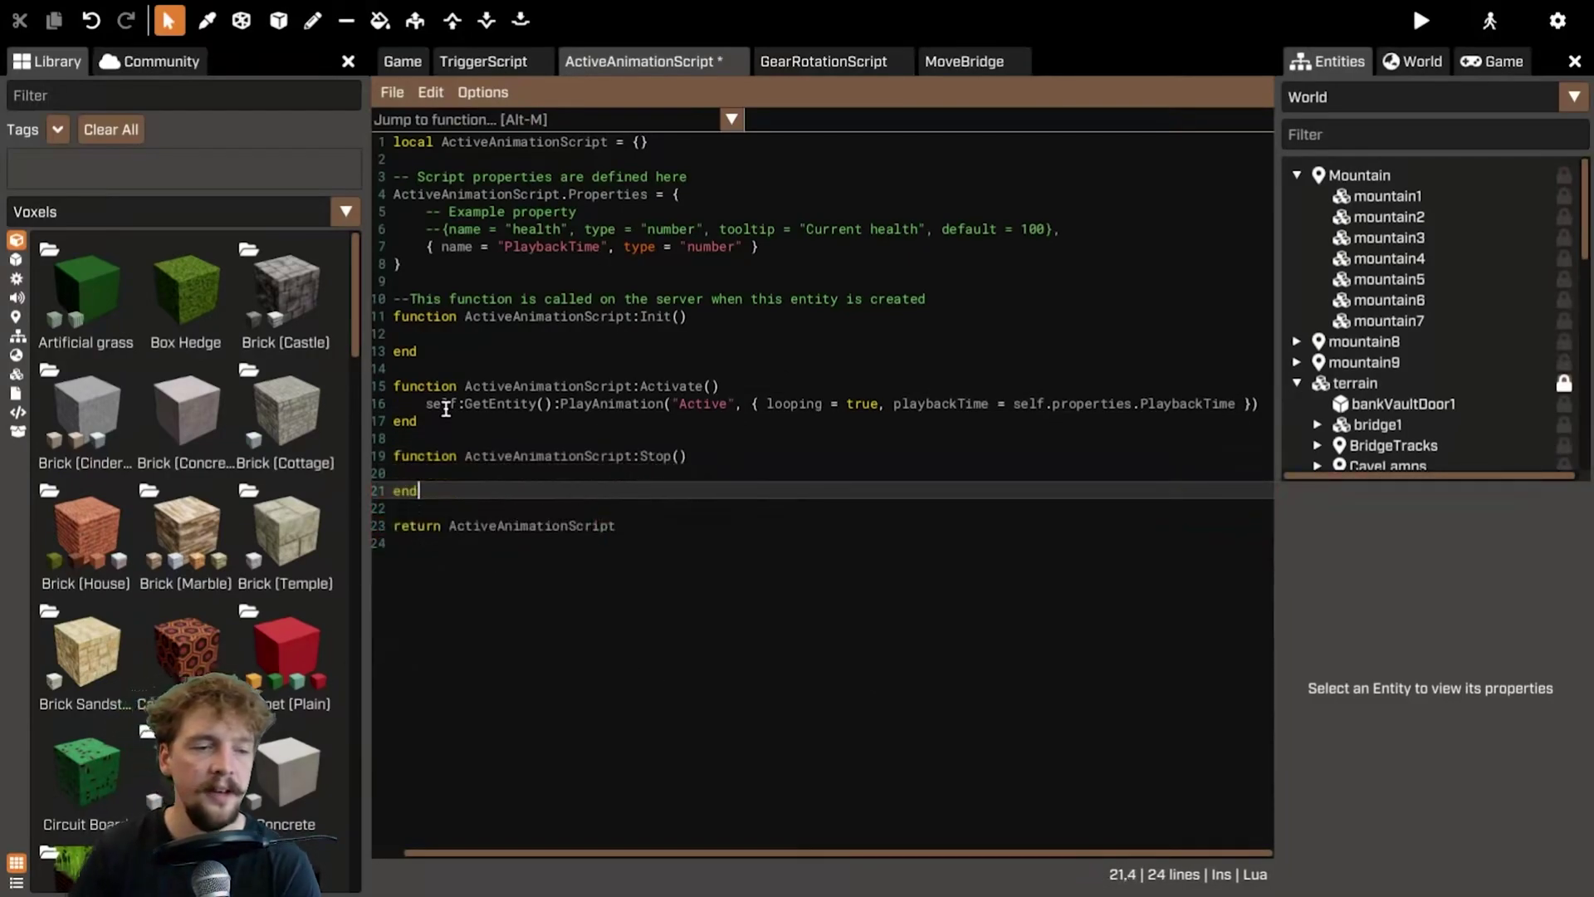
- Start a self:GetEntity() call inside the empty Stop function of ActiveAnimationScript
{"action": "key", "text": "Up"}
{"action": "type", "text": "self:GetE"}
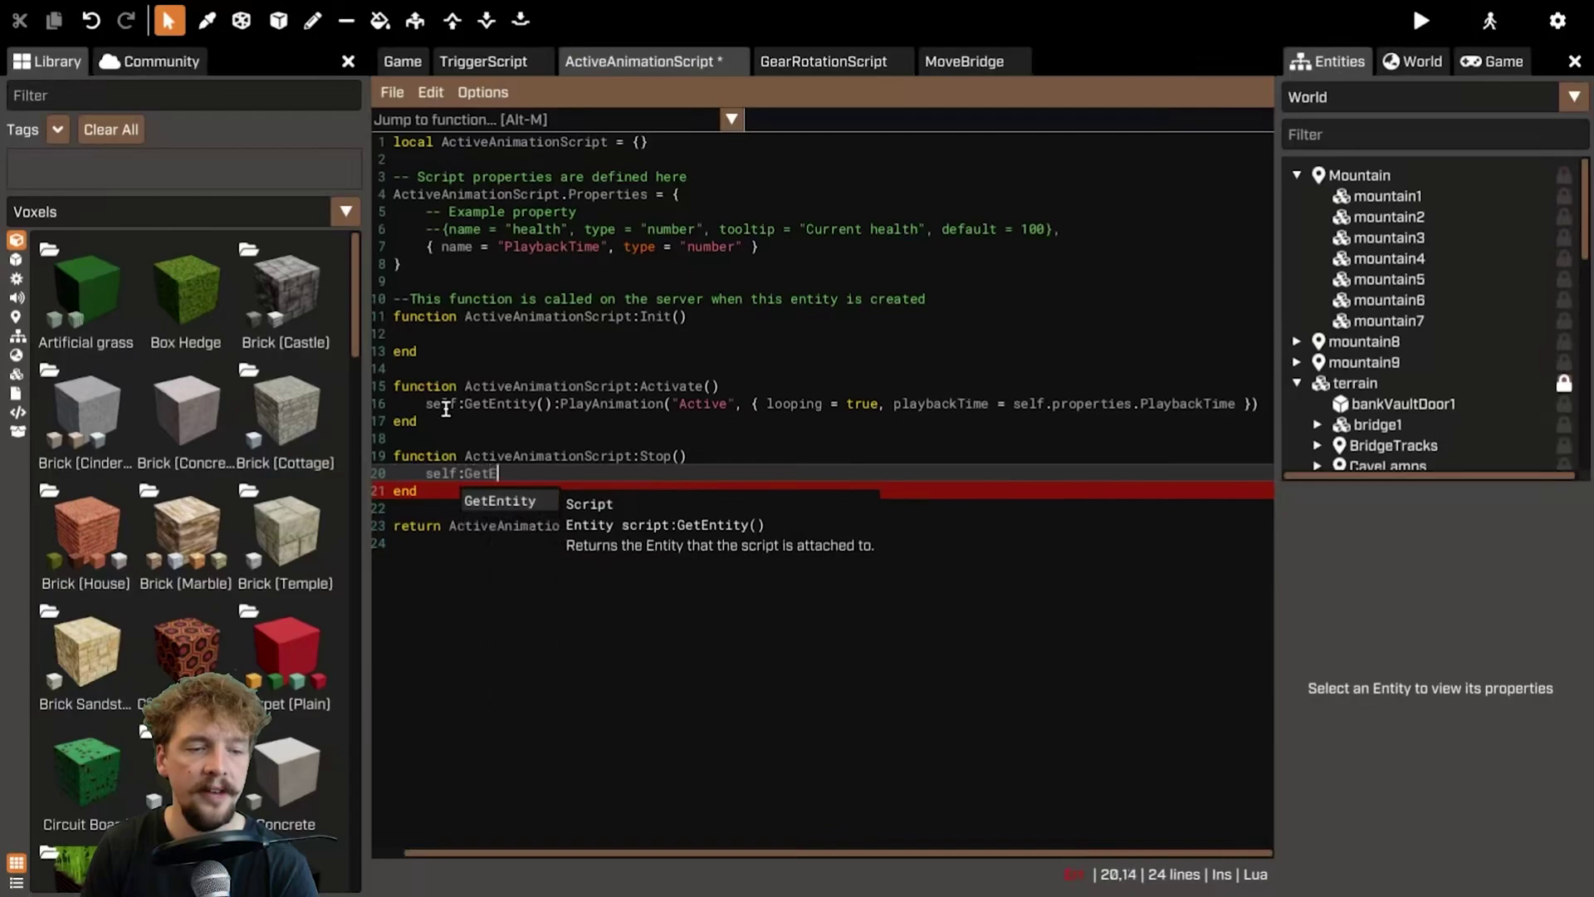
{"action": "type", "text": "ntity():S"}
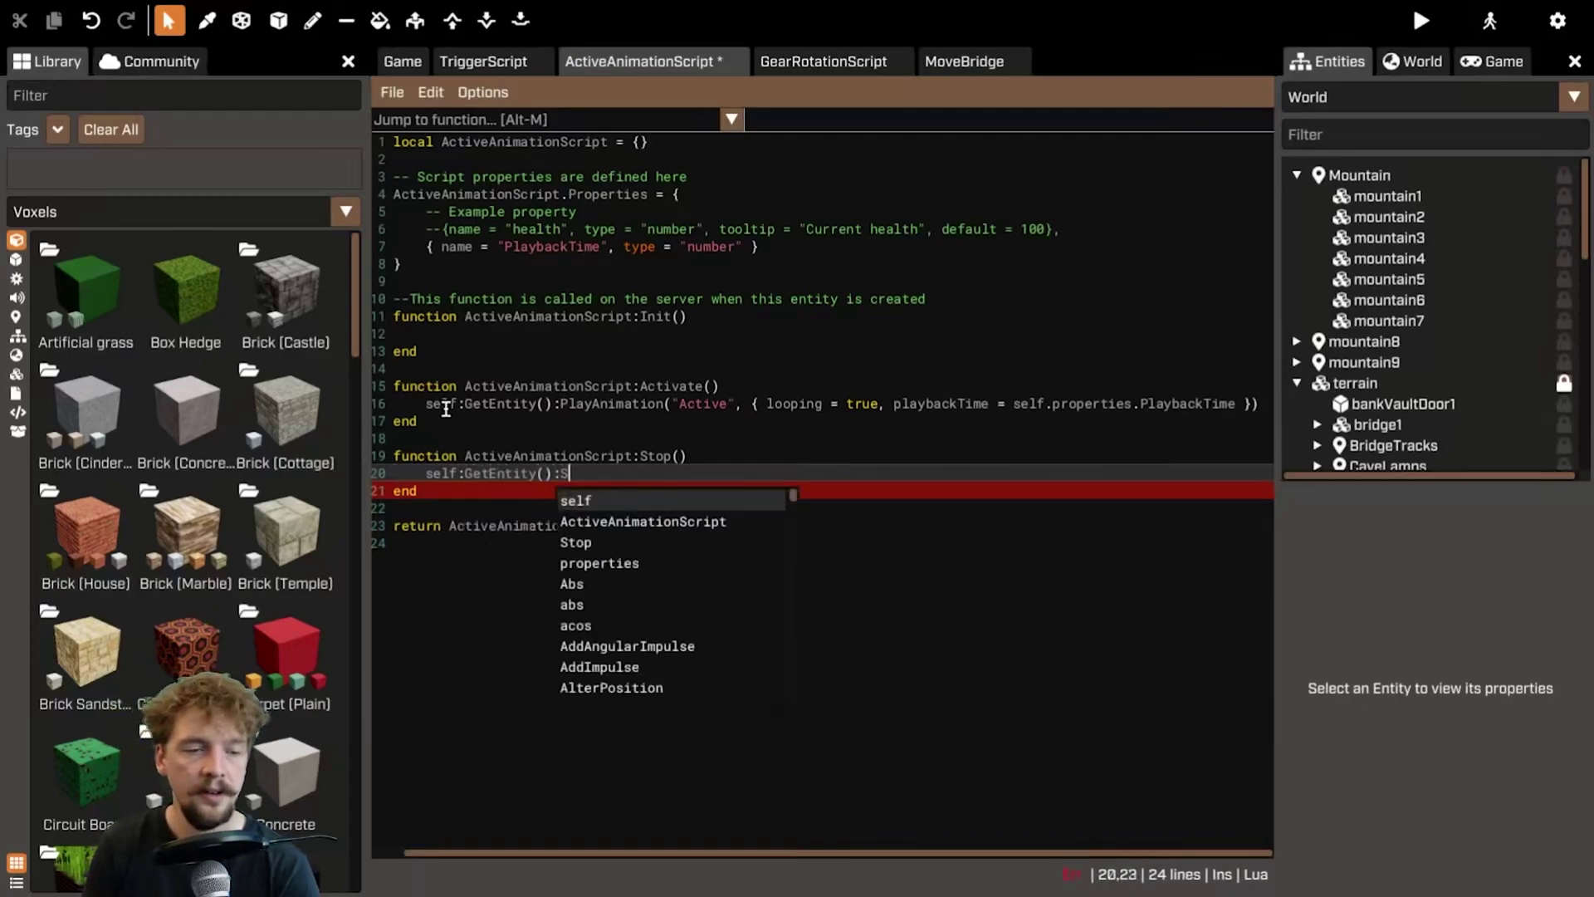
{"action": "key", "text": "BackSpace"}
{"action": "type", "text": "Cance"}
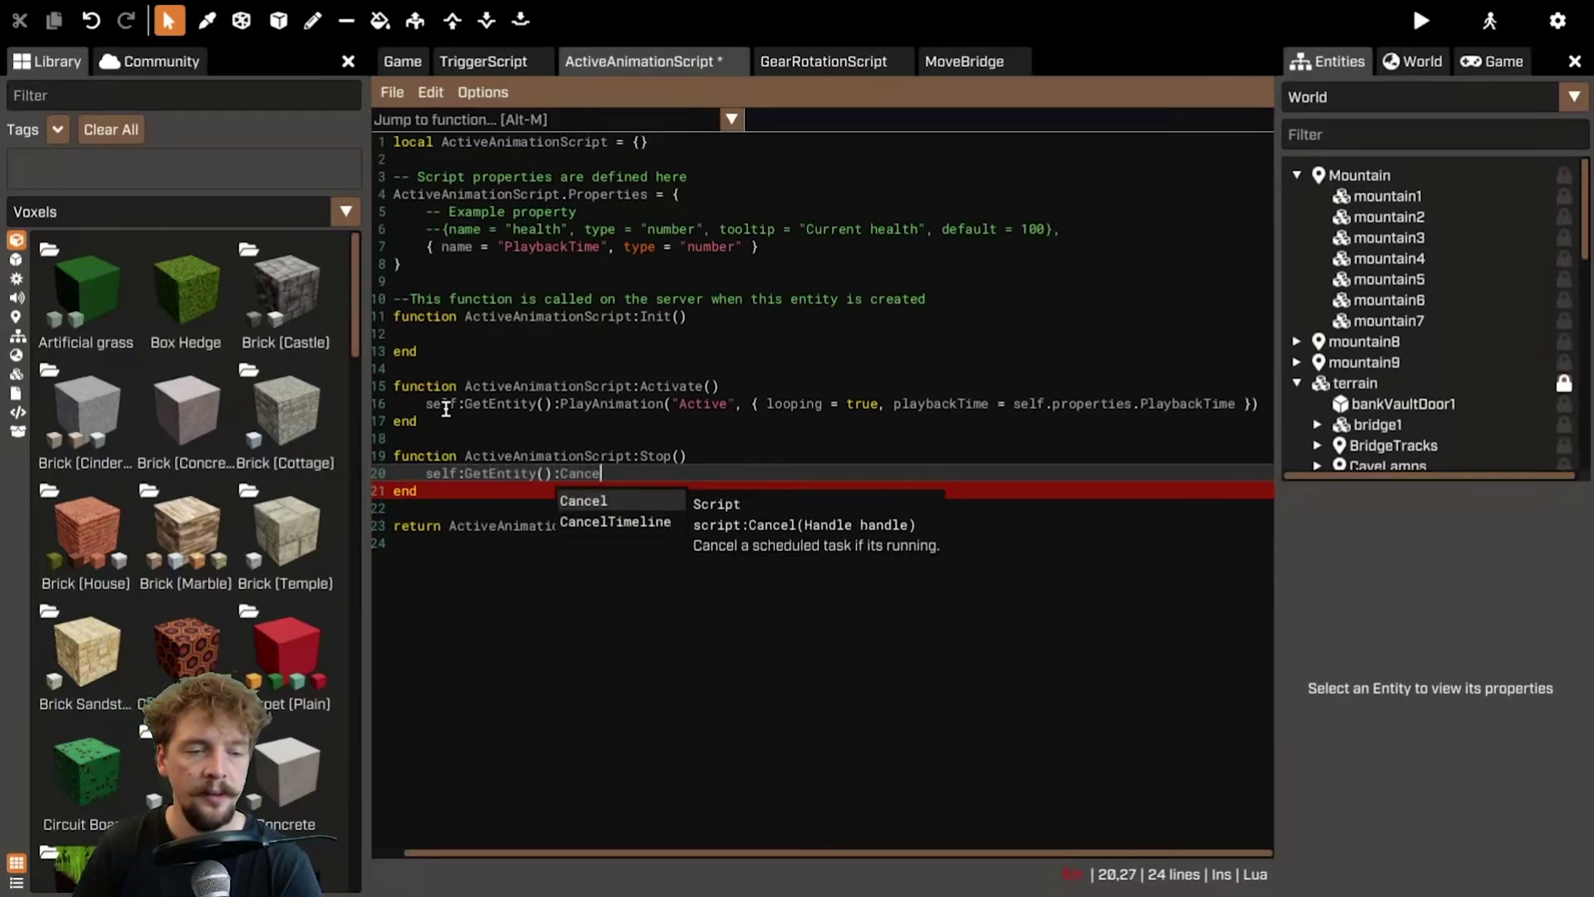
{"action": "key", "text": "BackSpace"}
{"action": "key", "text": "BackSpace"}
{"action": "key", "text": "BackSpace"}
{"action": "key", "text": "BackSpace"}
{"action": "key", "text": "BackSpace"}
{"action": "type", "text": "StopA"}
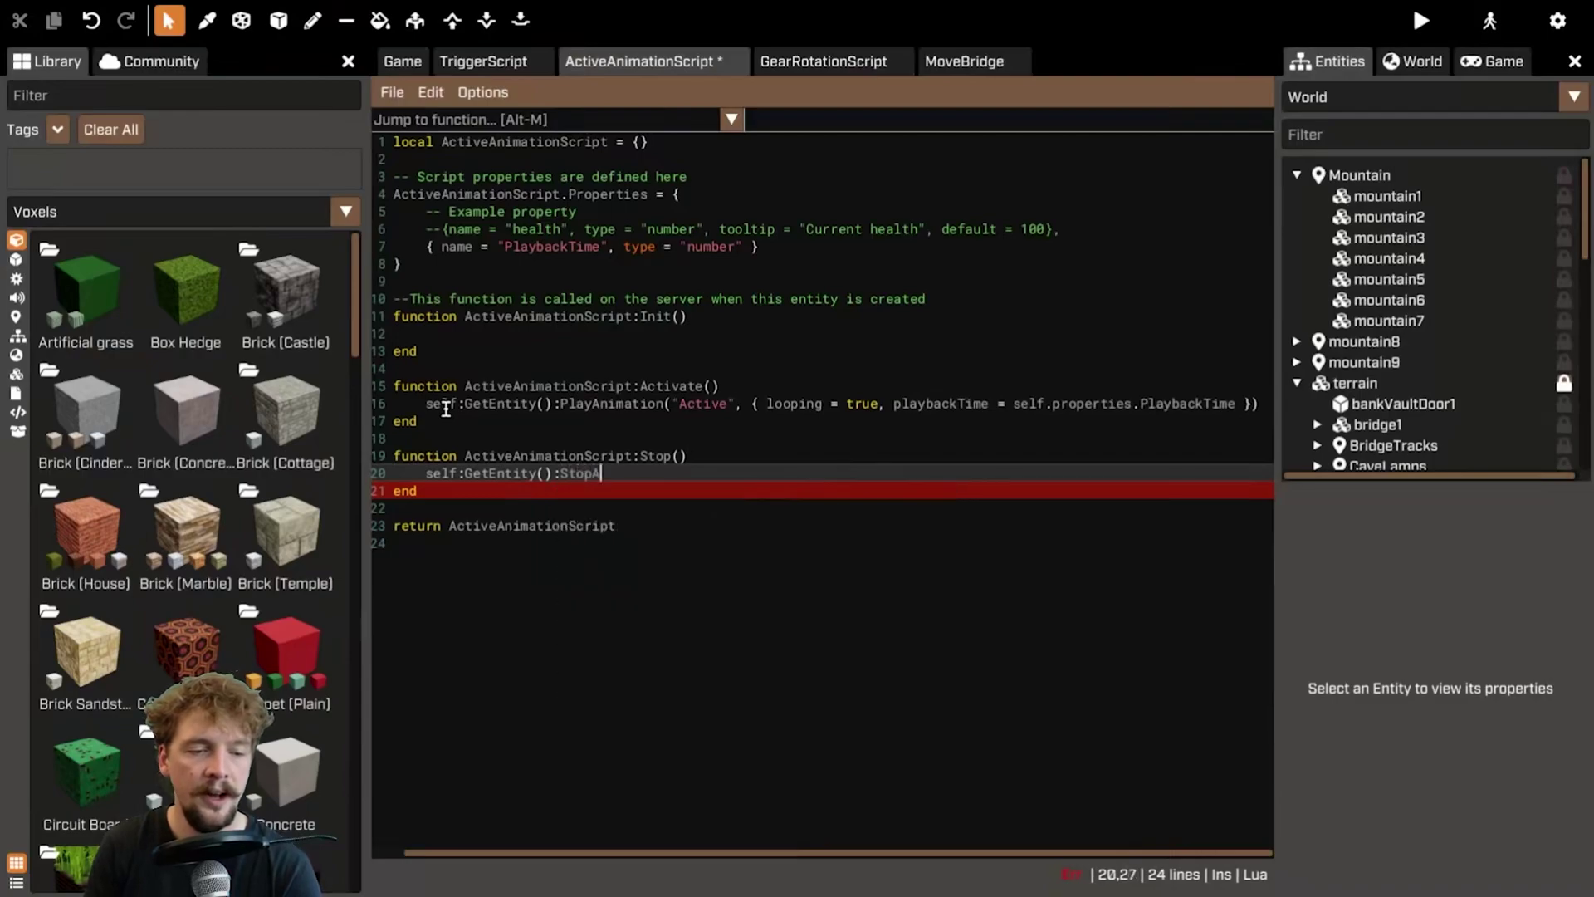
{"action": "key", "text": "BackSpace"}
{"action": "key", "text": "BackSpace"}
{"action": "key", "text": "BackSpace"}
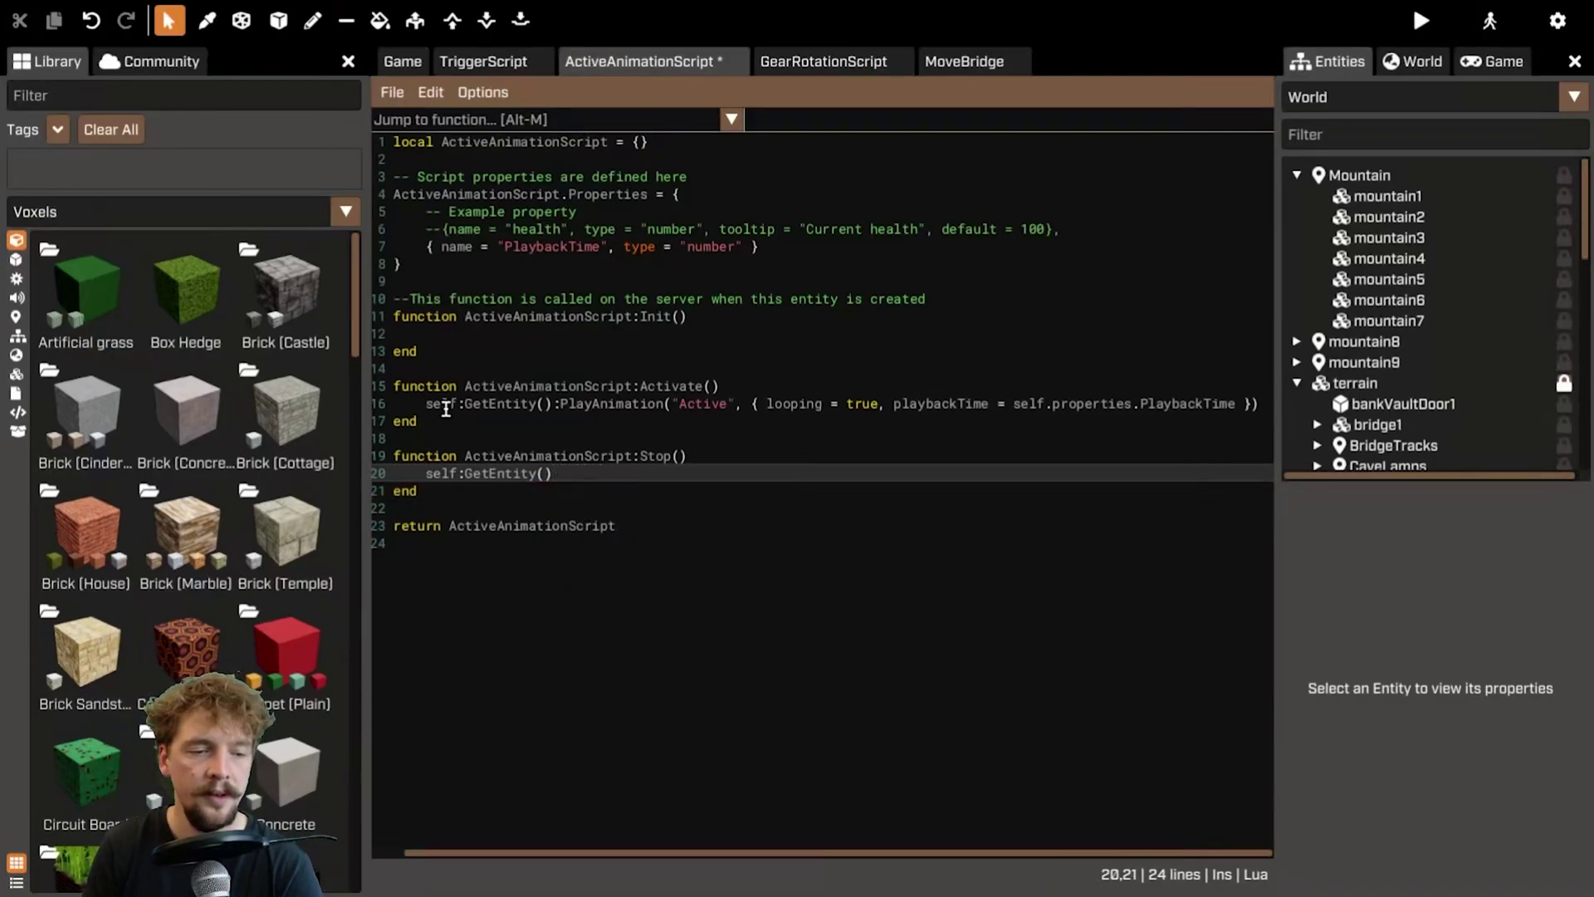
- Complete the Stop function's line as self:GetEntity():PlayAnimation("Deactive") and save ActiveAnimationScript
{"action": "type", "text": ":"}
{"action": "type", "text": "Play"}
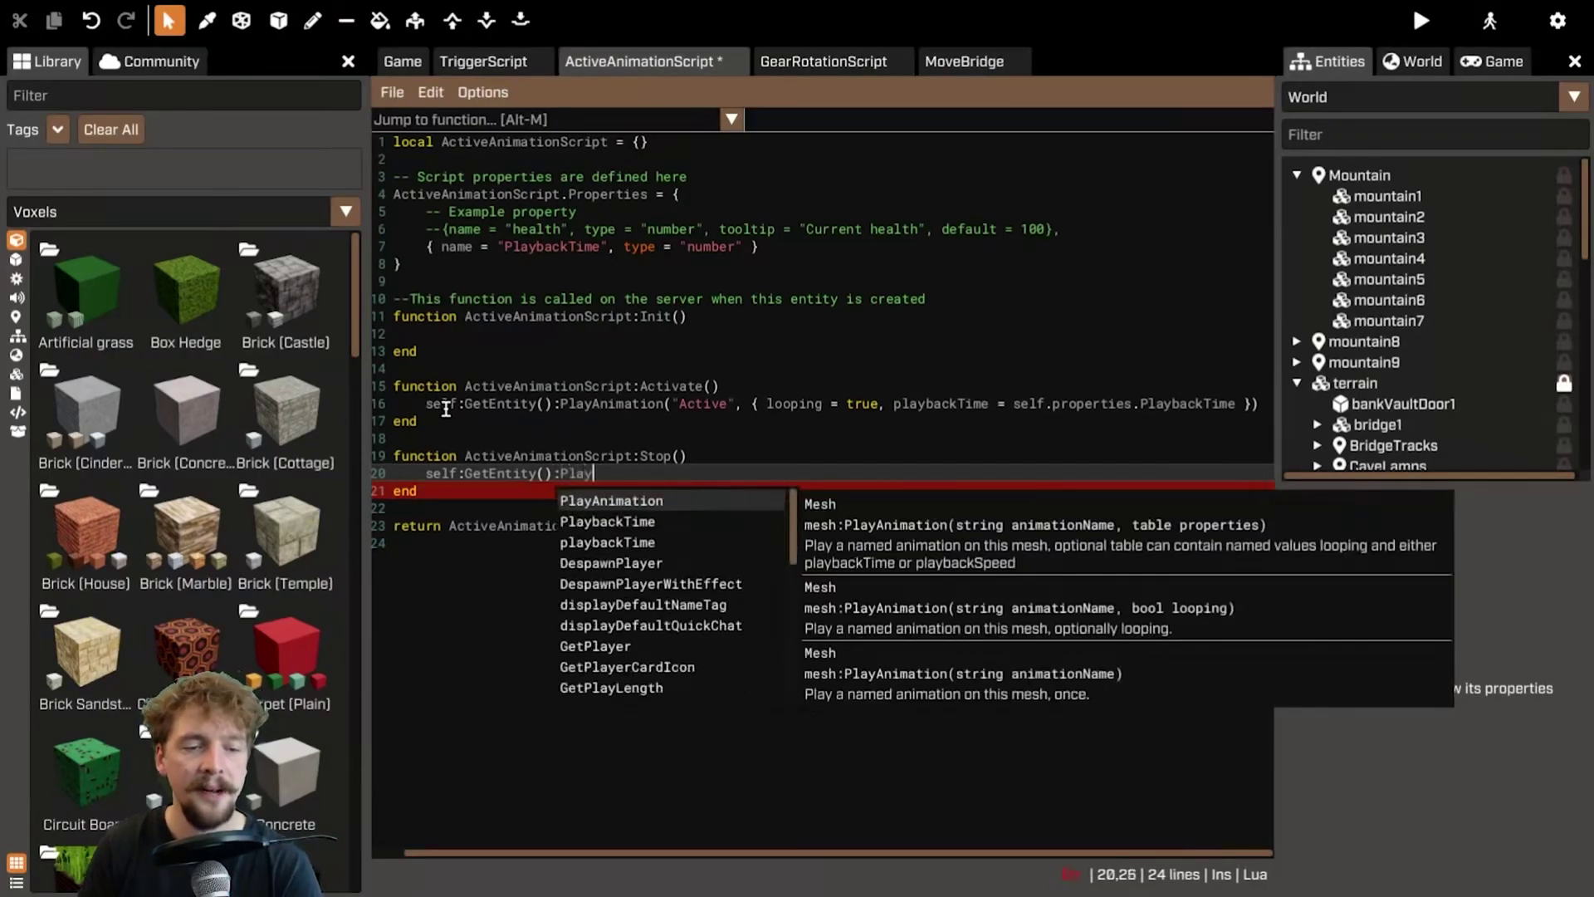
{"action": "type", "text": "Animation(\"De"}
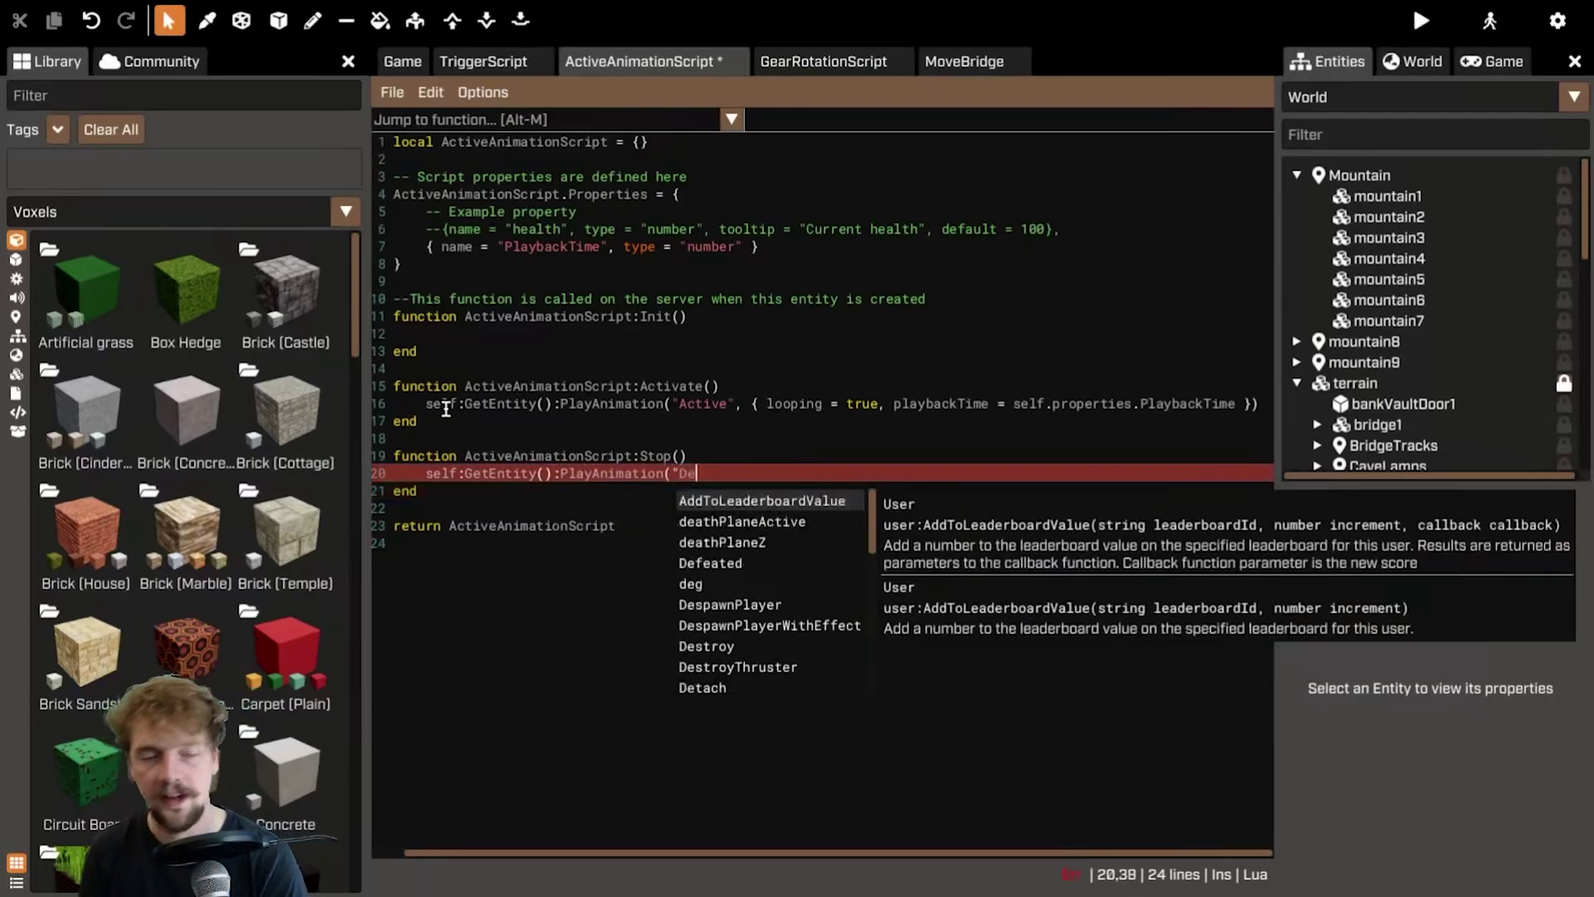
{"action": "type", "text": "active\""}
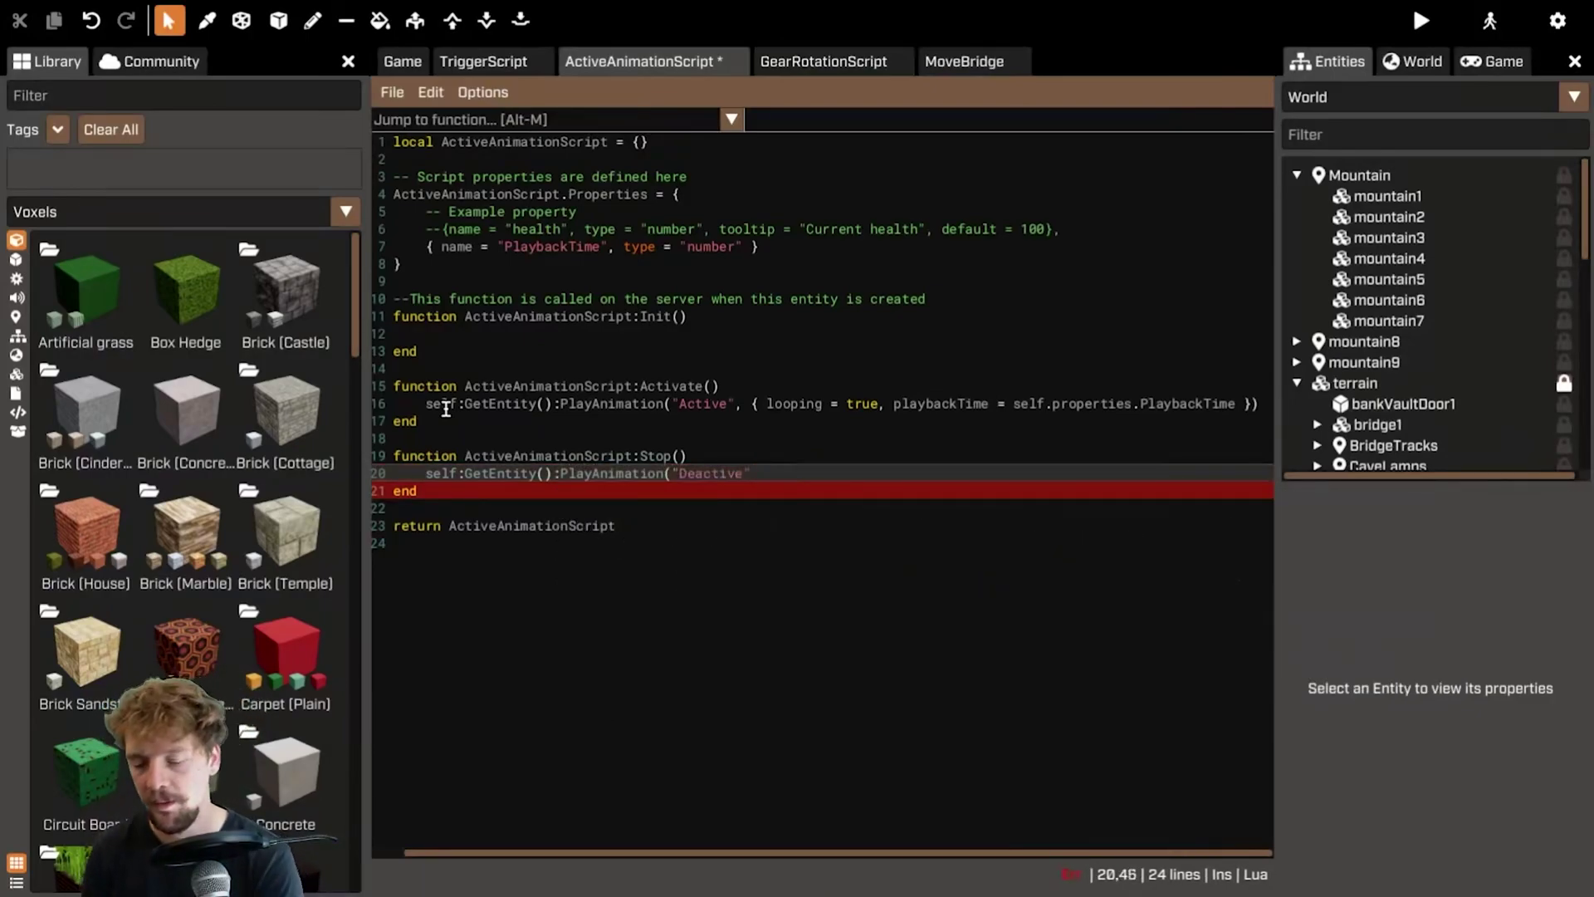
{"action": "type", "text": ")"}
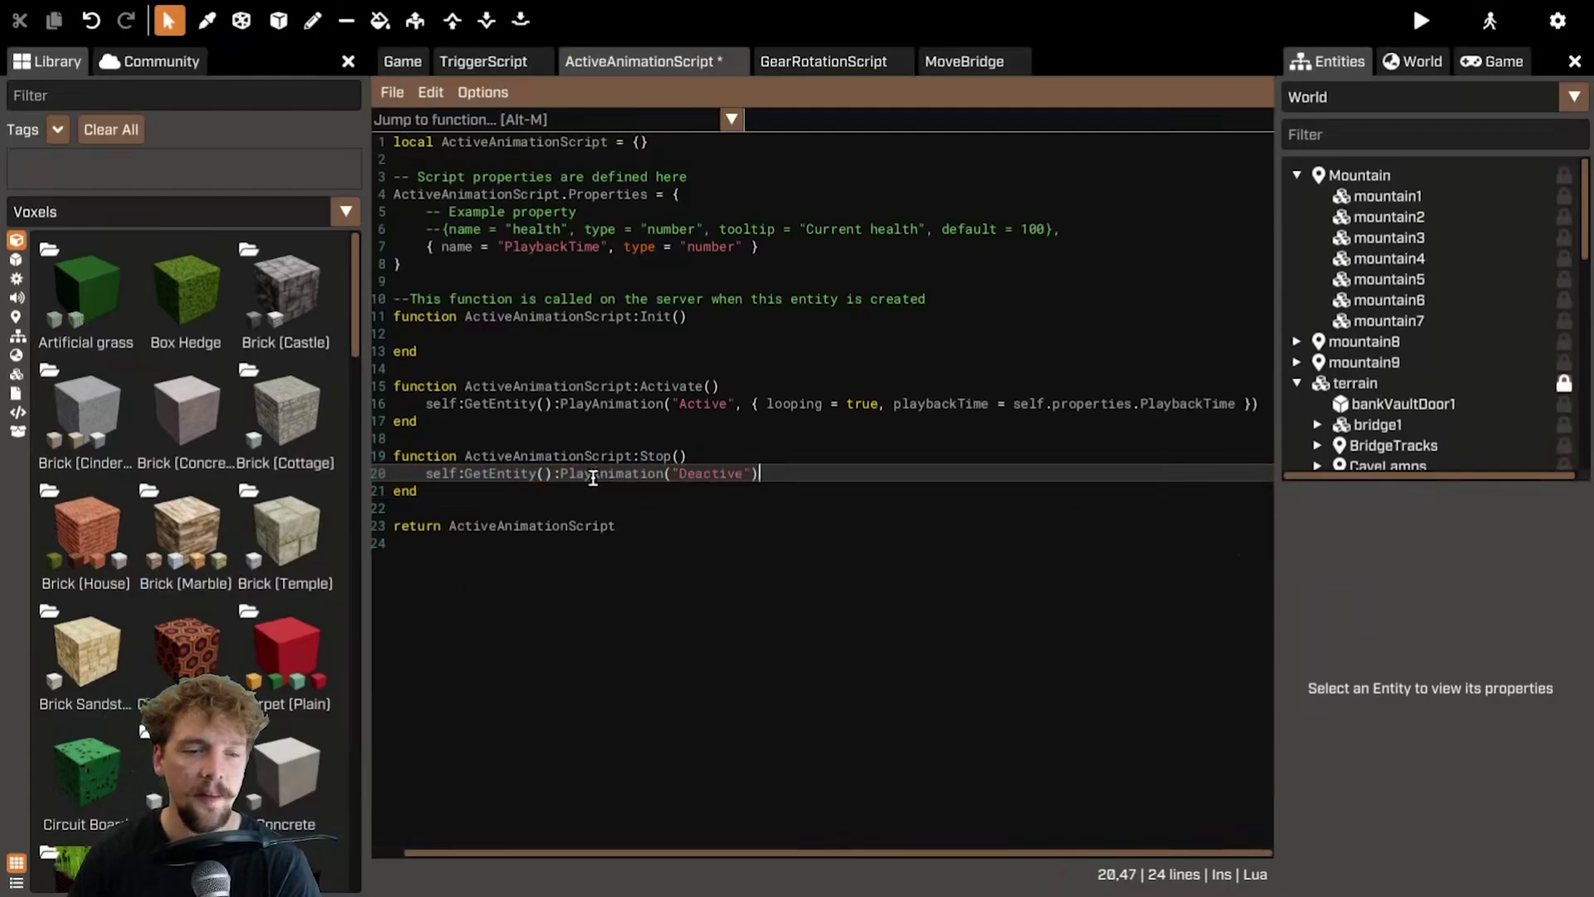
{"action": "double_click", "coordinate": [593, 475]}
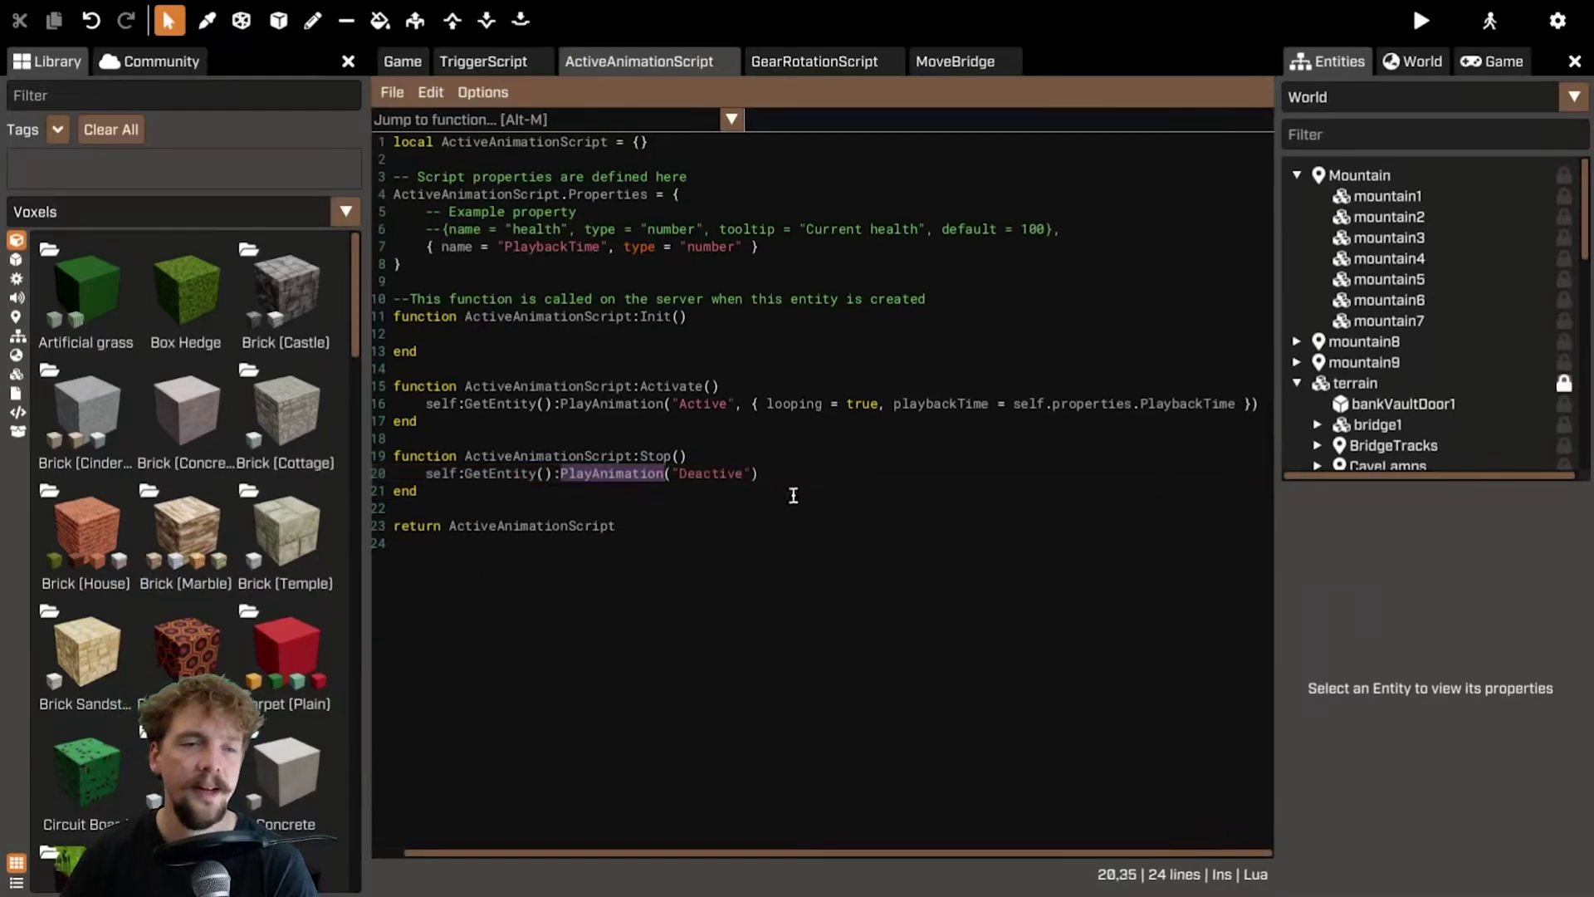
{"action": "left_click", "coordinate": [789, 386]}
- Find trigger1 in the world by filtering the entities for "trigger", and inspect its trigger event and attached TriggerScript
{"action": "left_click", "coordinate": [401, 59]}
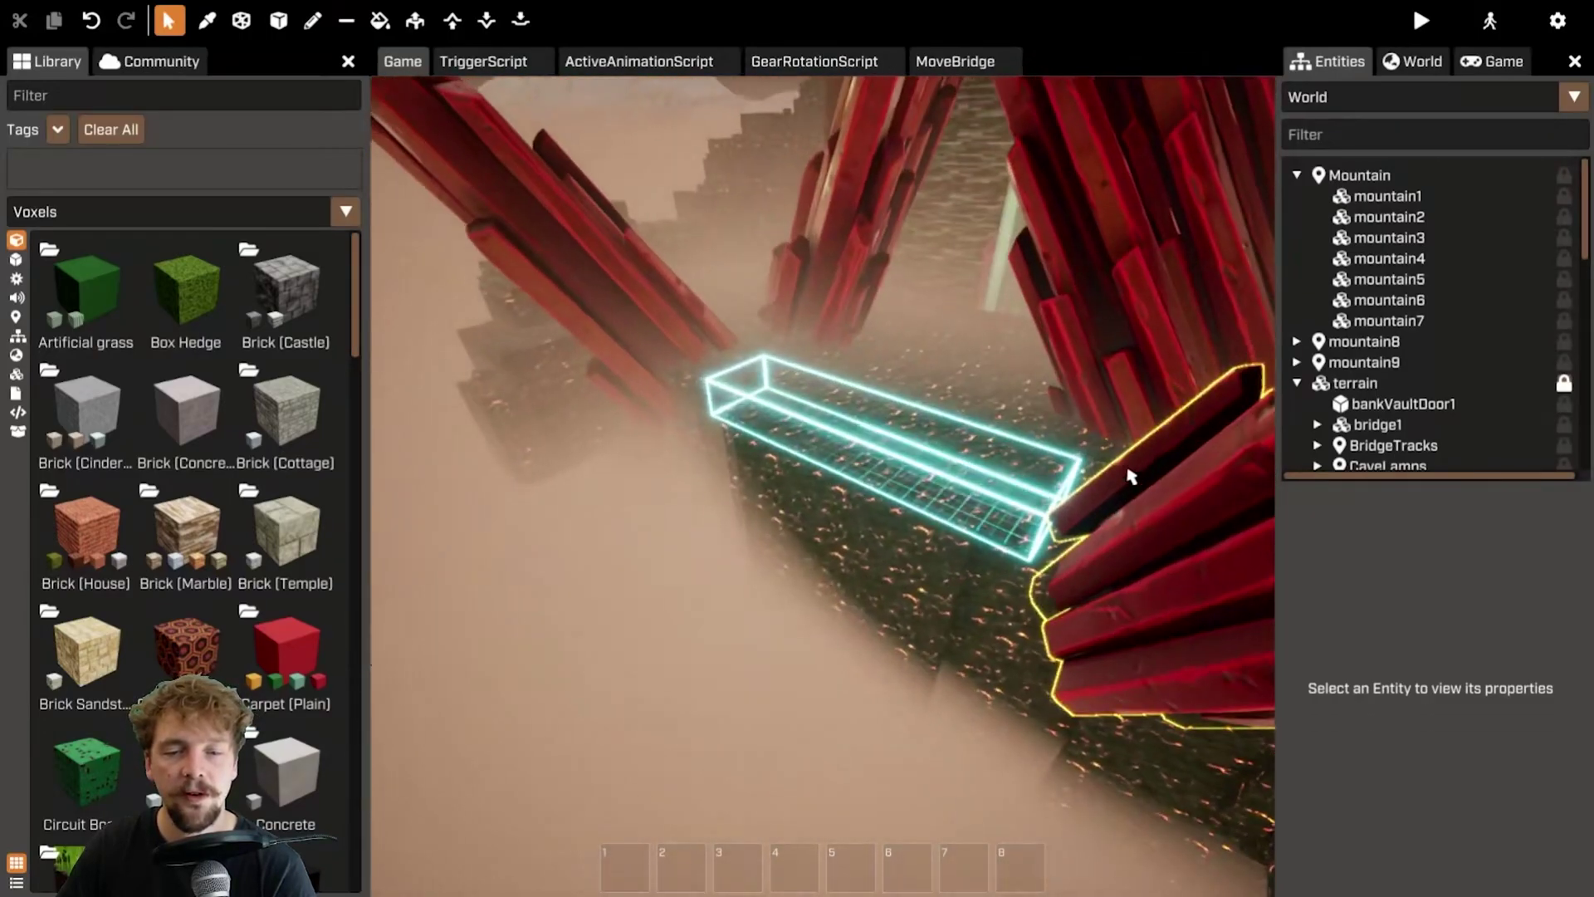
{"action": "left_click", "coordinate": [1024, 504]}
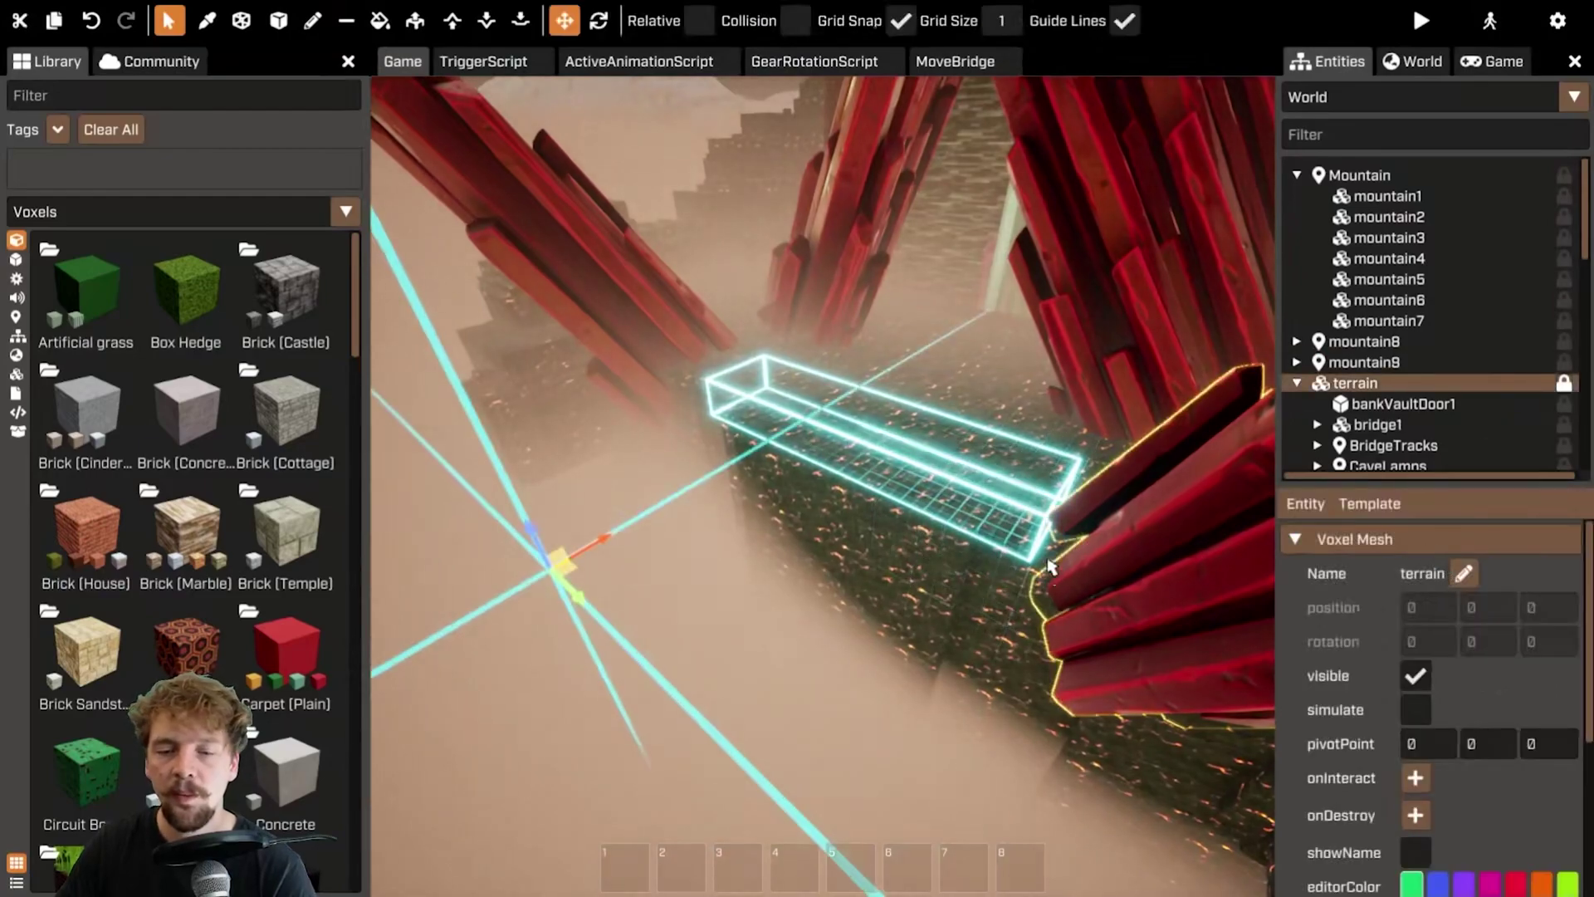
{"action": "type", "text": "trigger"}
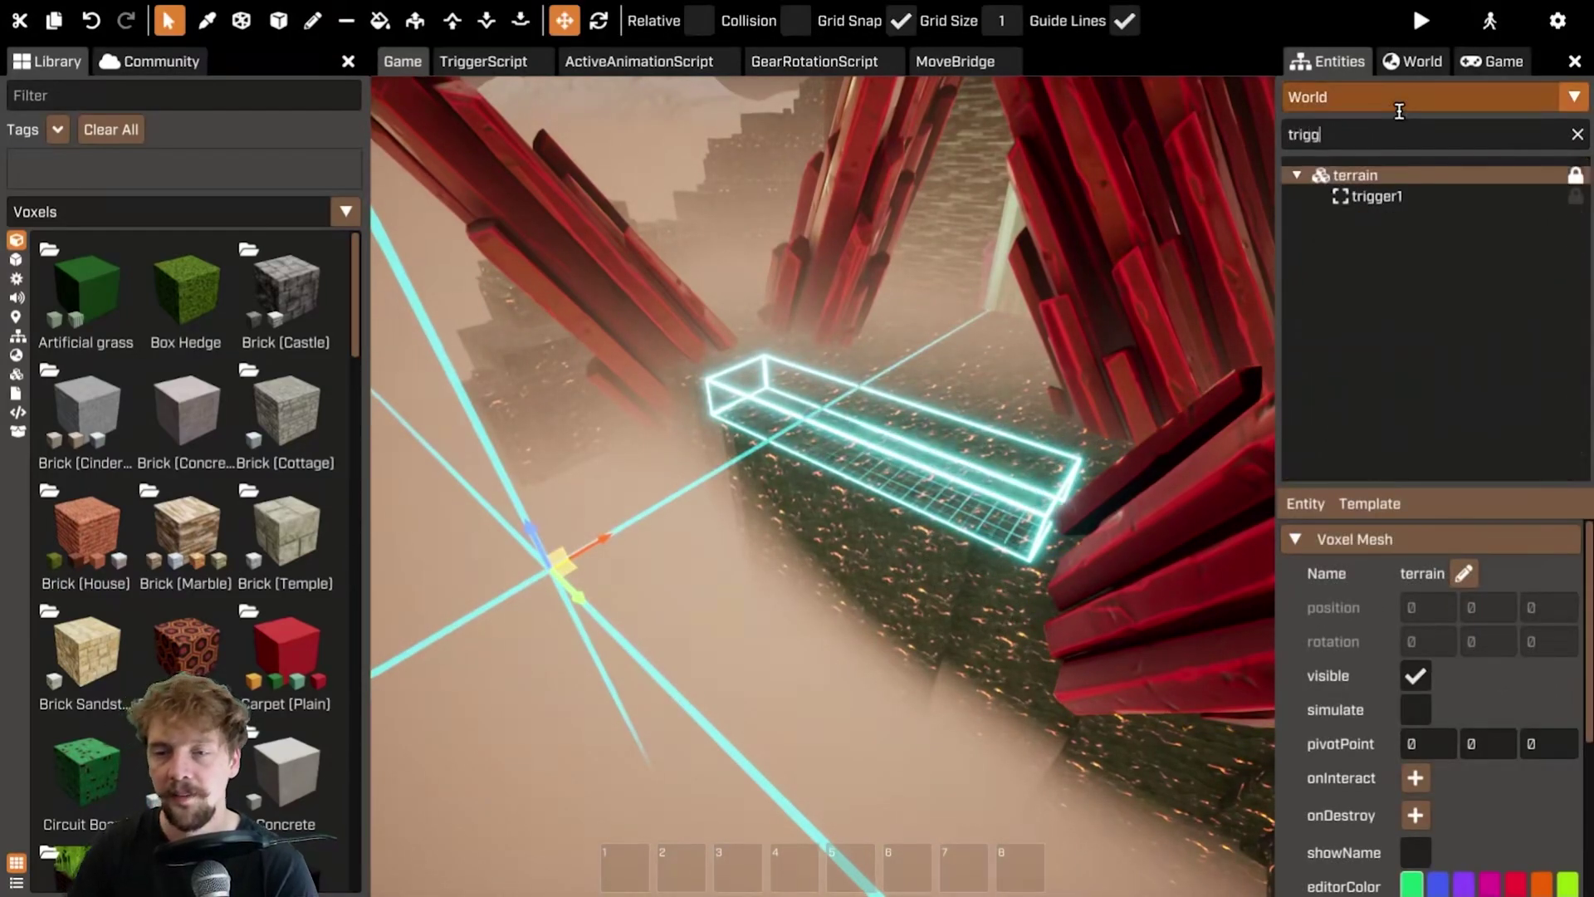
{"action": "left_click", "coordinate": [1394, 196]}
{"action": "scroll", "coordinate": [1494, 704], "scroll_direction": "down", "scroll_amount": 5}
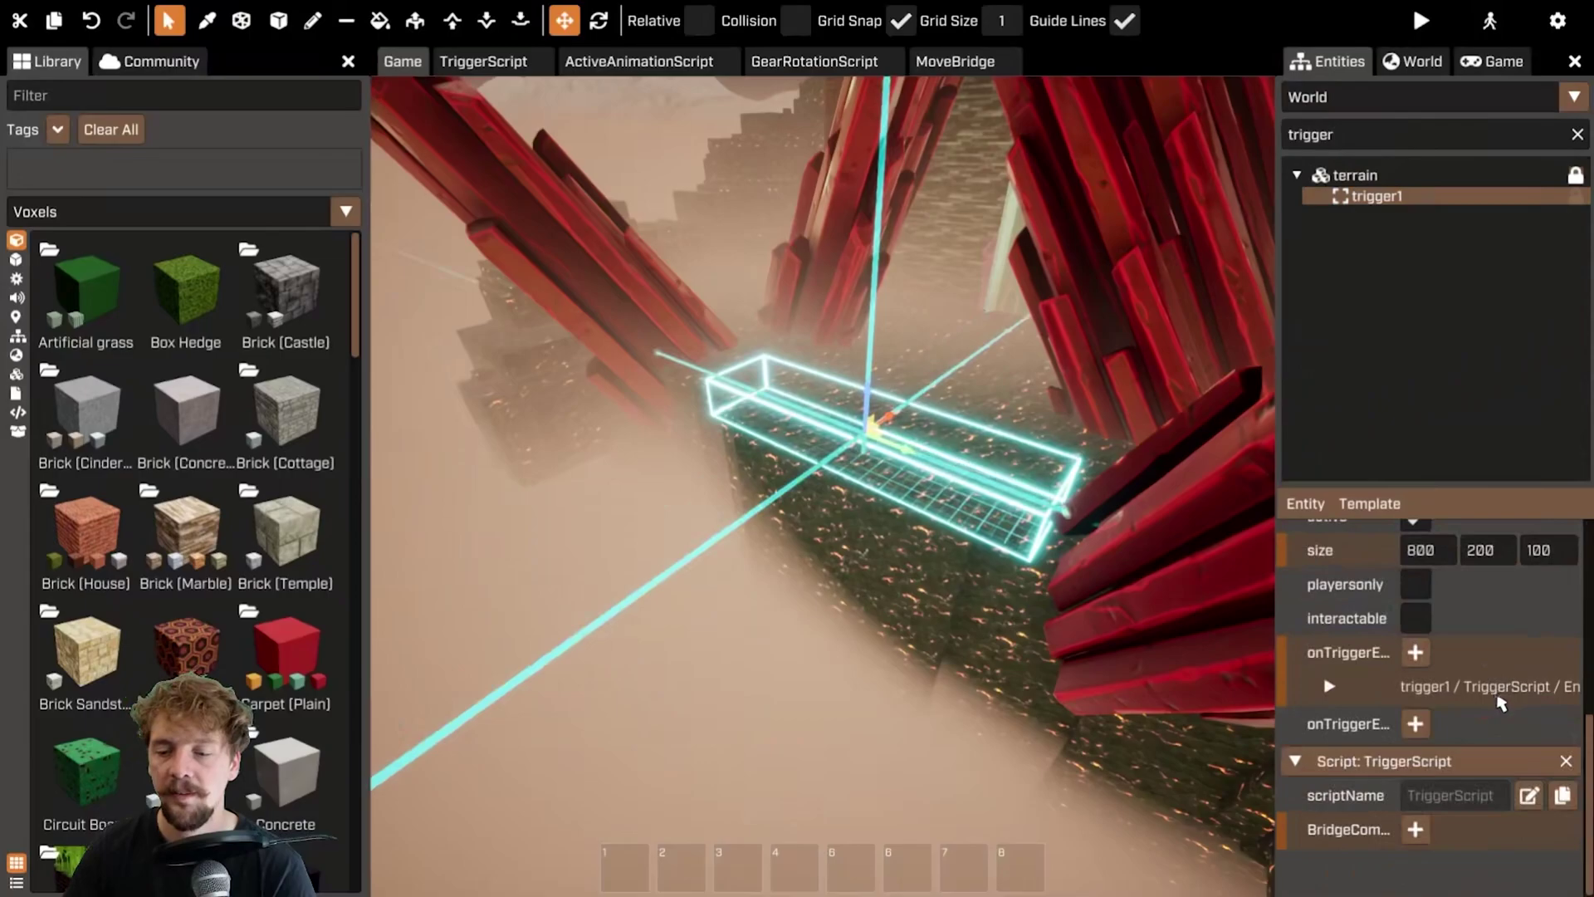
{"action": "left_click", "coordinate": [1528, 796]}
{"action": "left_click", "coordinate": [403, 61]}
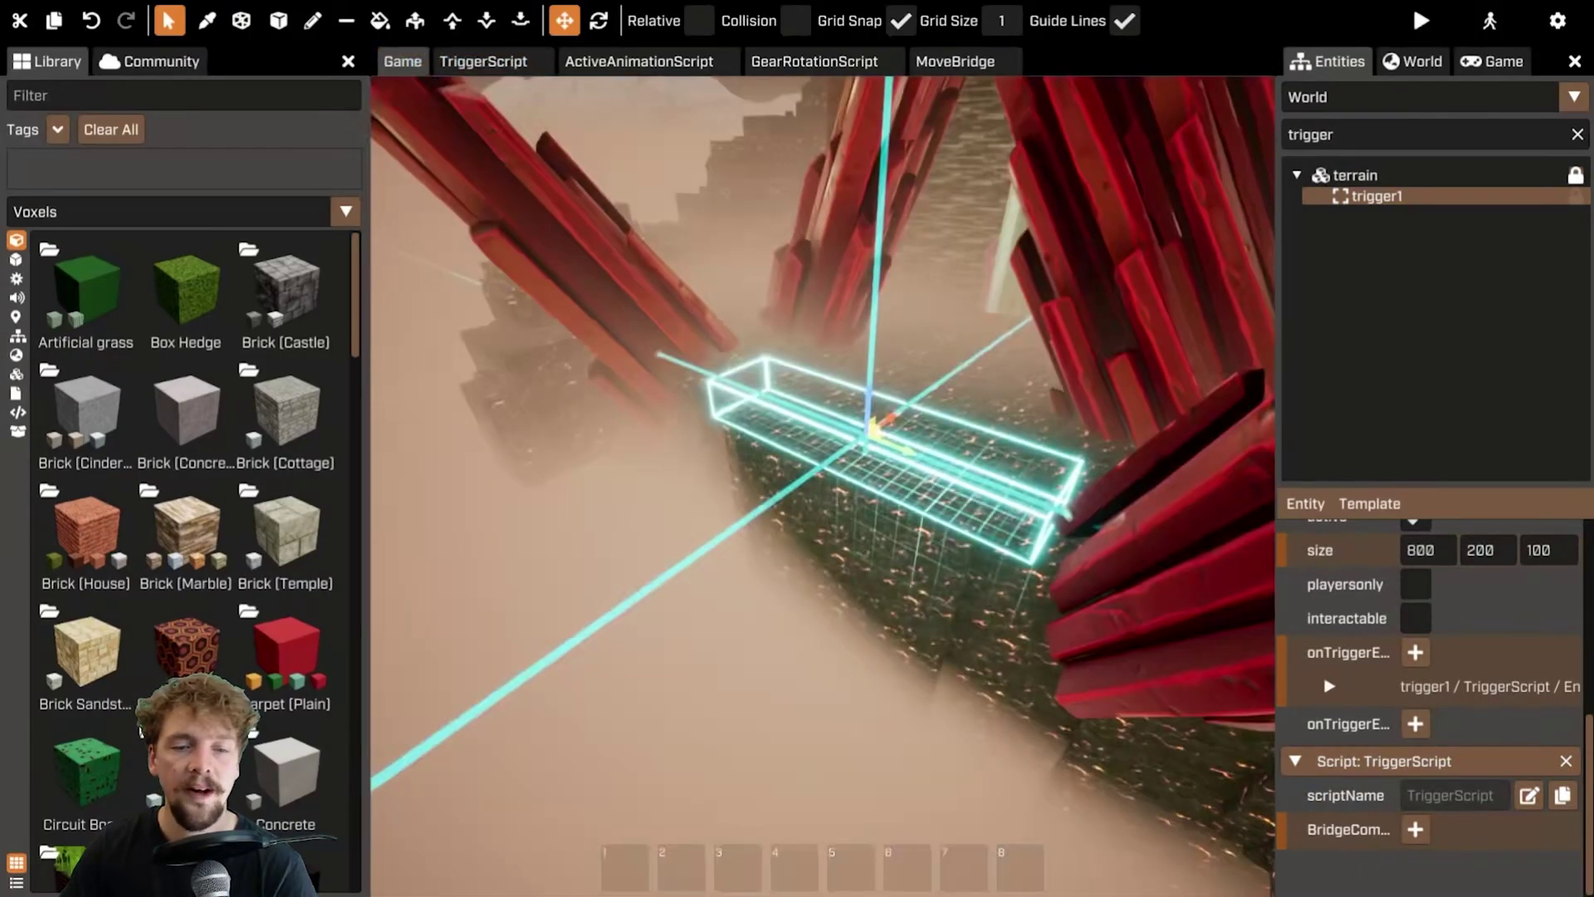
- Select the column base at the end corner of the bridge, check its entity name, and return to TriggerScript
{"action": "left_click", "coordinate": [735, 365]}
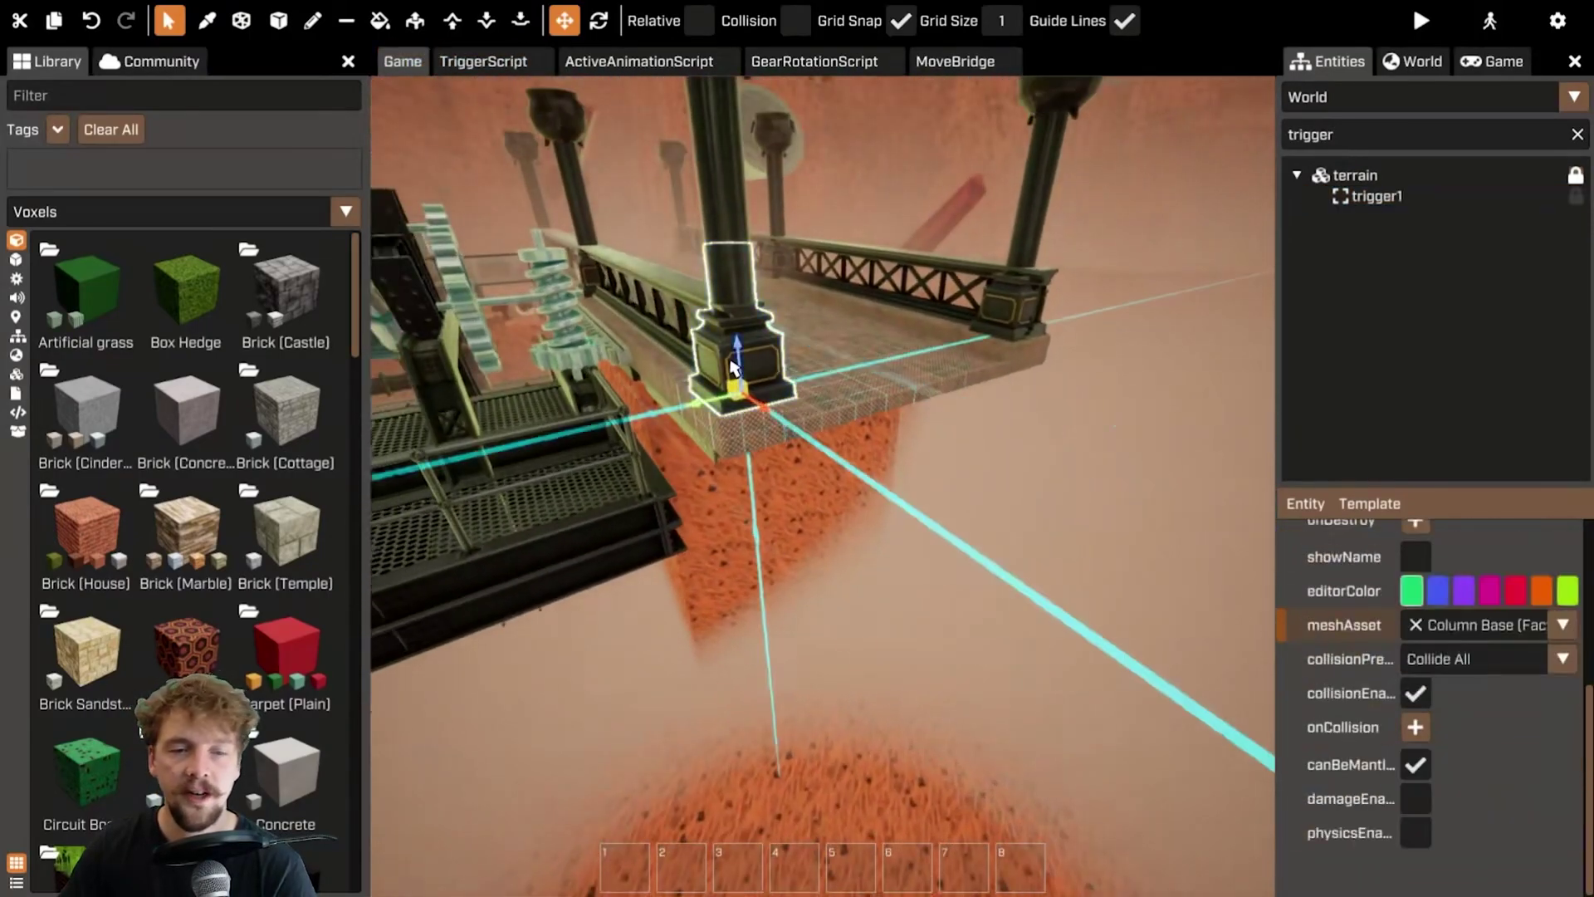
{"action": "left_click", "coordinate": [1565, 579]}
{"action": "left_click", "coordinate": [483, 60]}
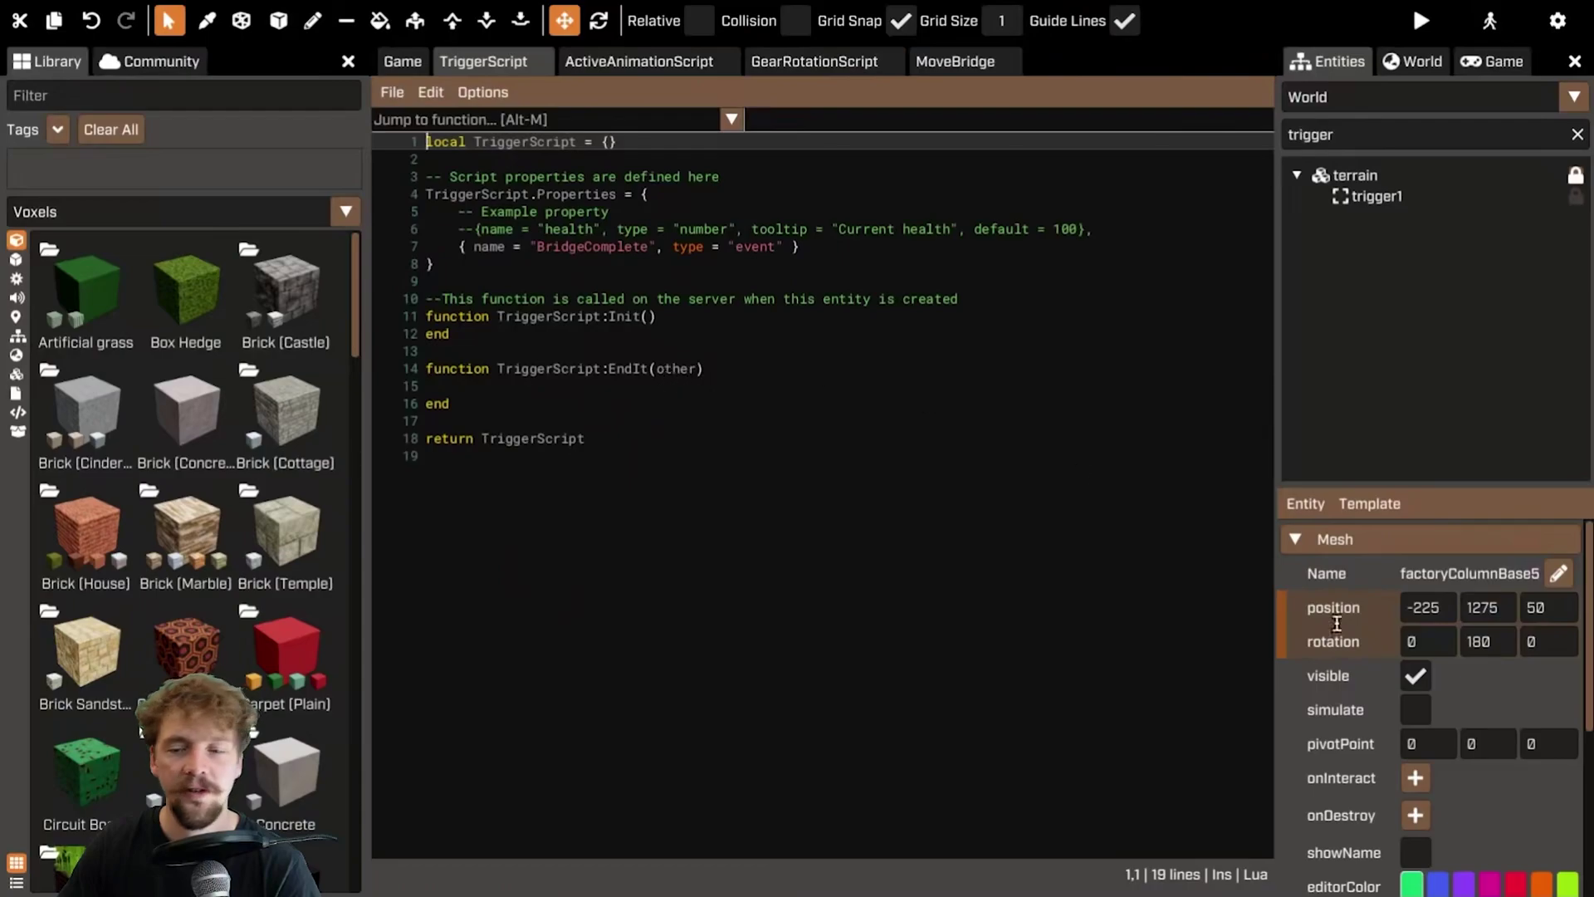
- In TriggerScript's EndIt function, add an empty block reading if other == "factoryColumnBase5" then, closed with end
{"action": "left_click", "coordinate": [563, 385]}
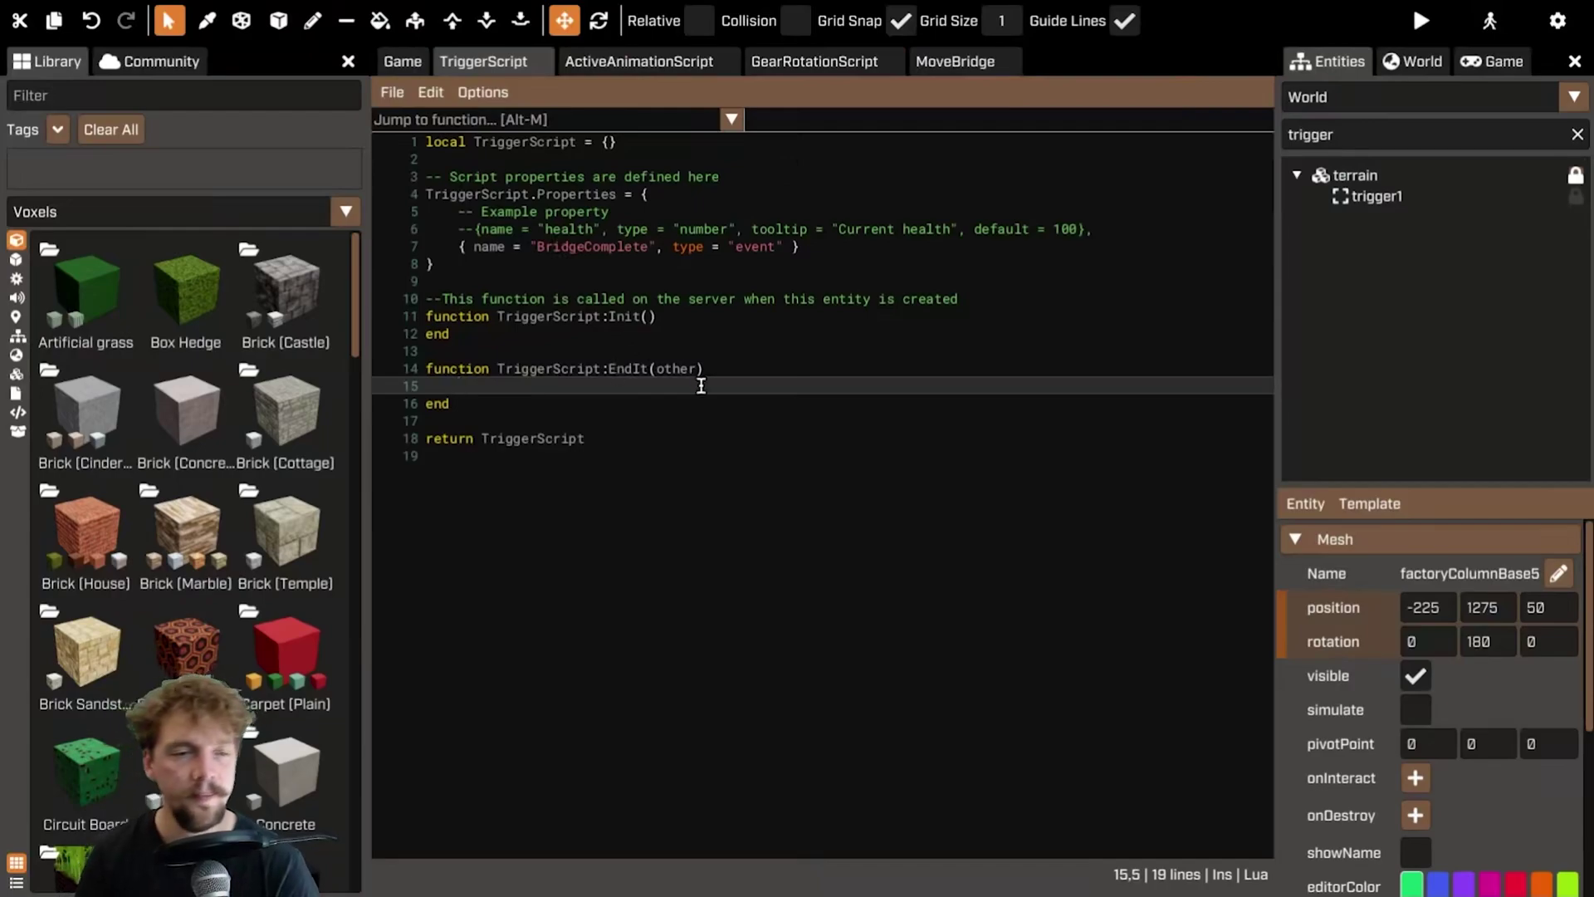
{"action": "left_click", "coordinate": [403, 61]}
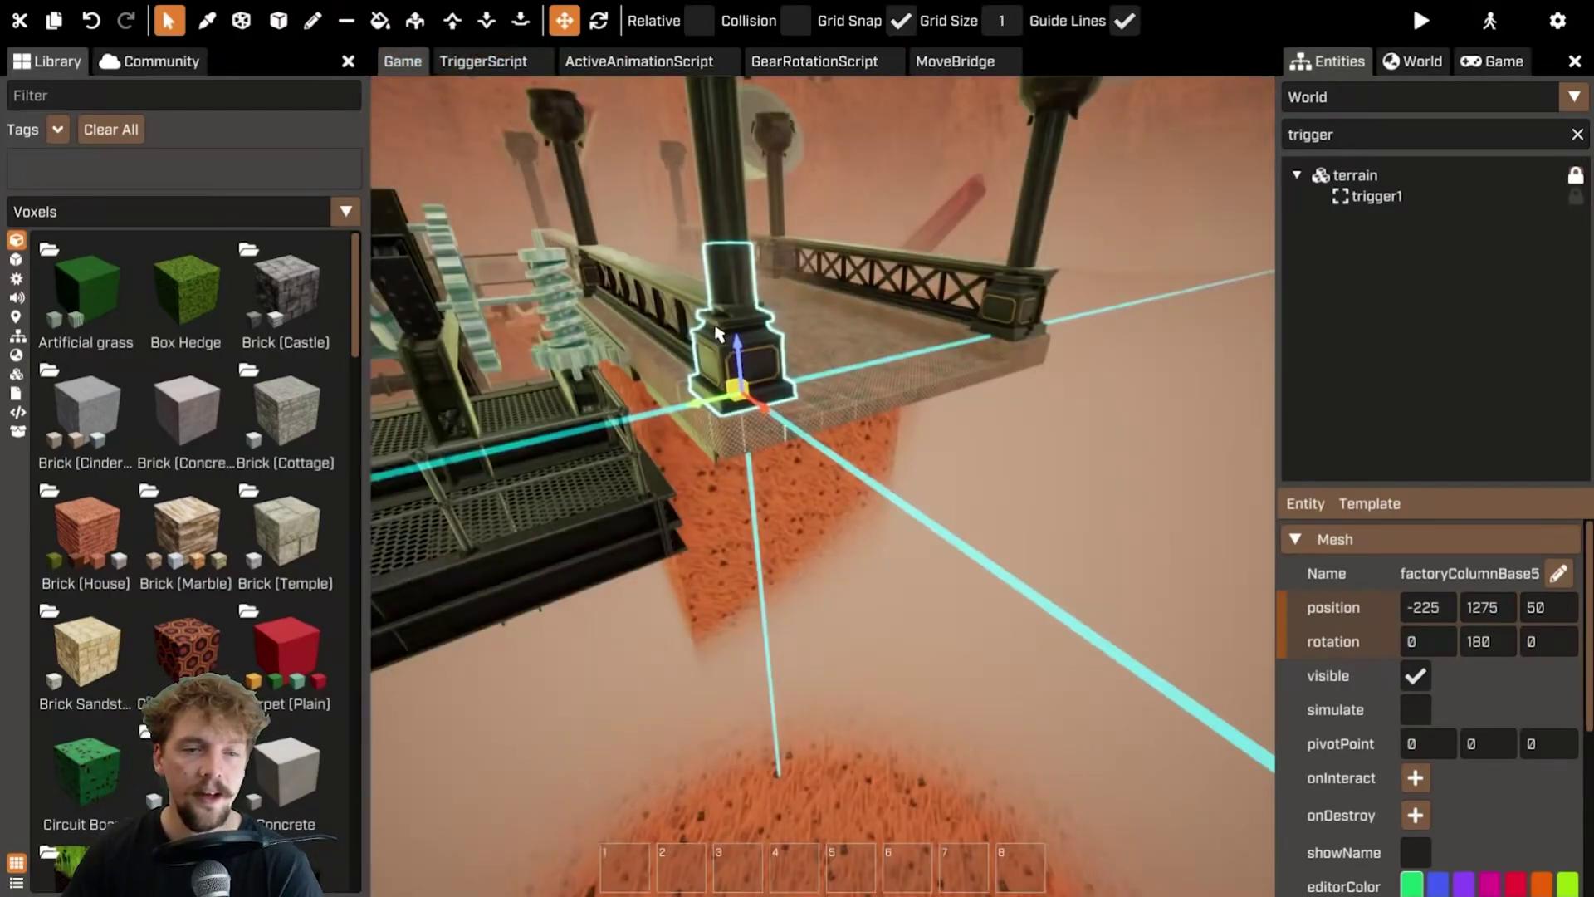
{"action": "left_click", "coordinate": [499, 58]}
{"action": "type", "text": "if"}
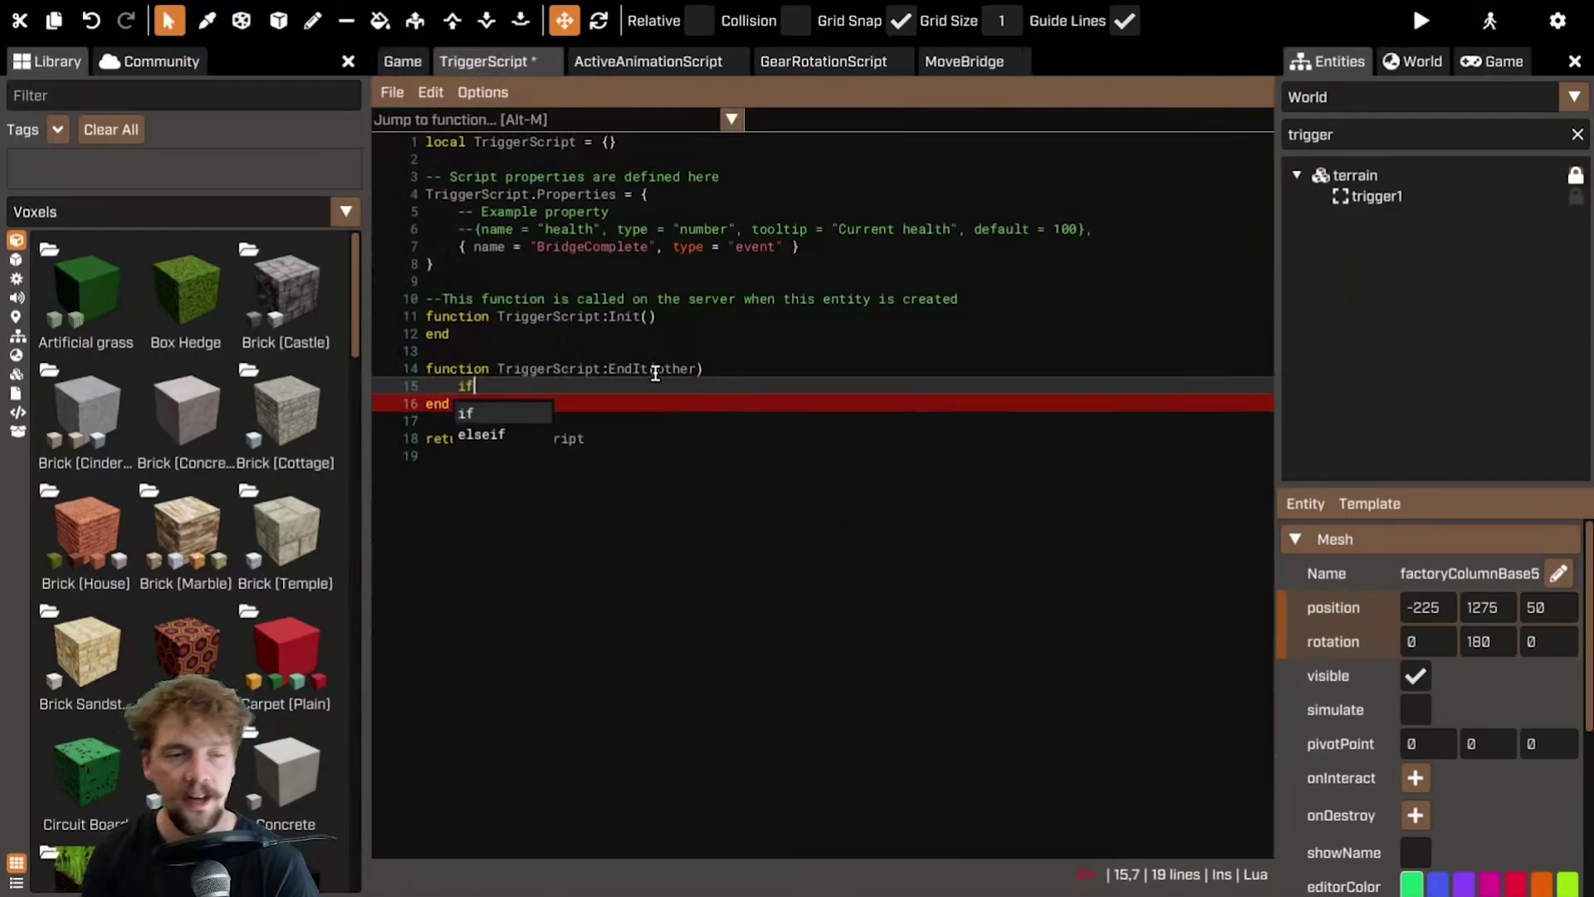
{"action": "type", "text": "o"}
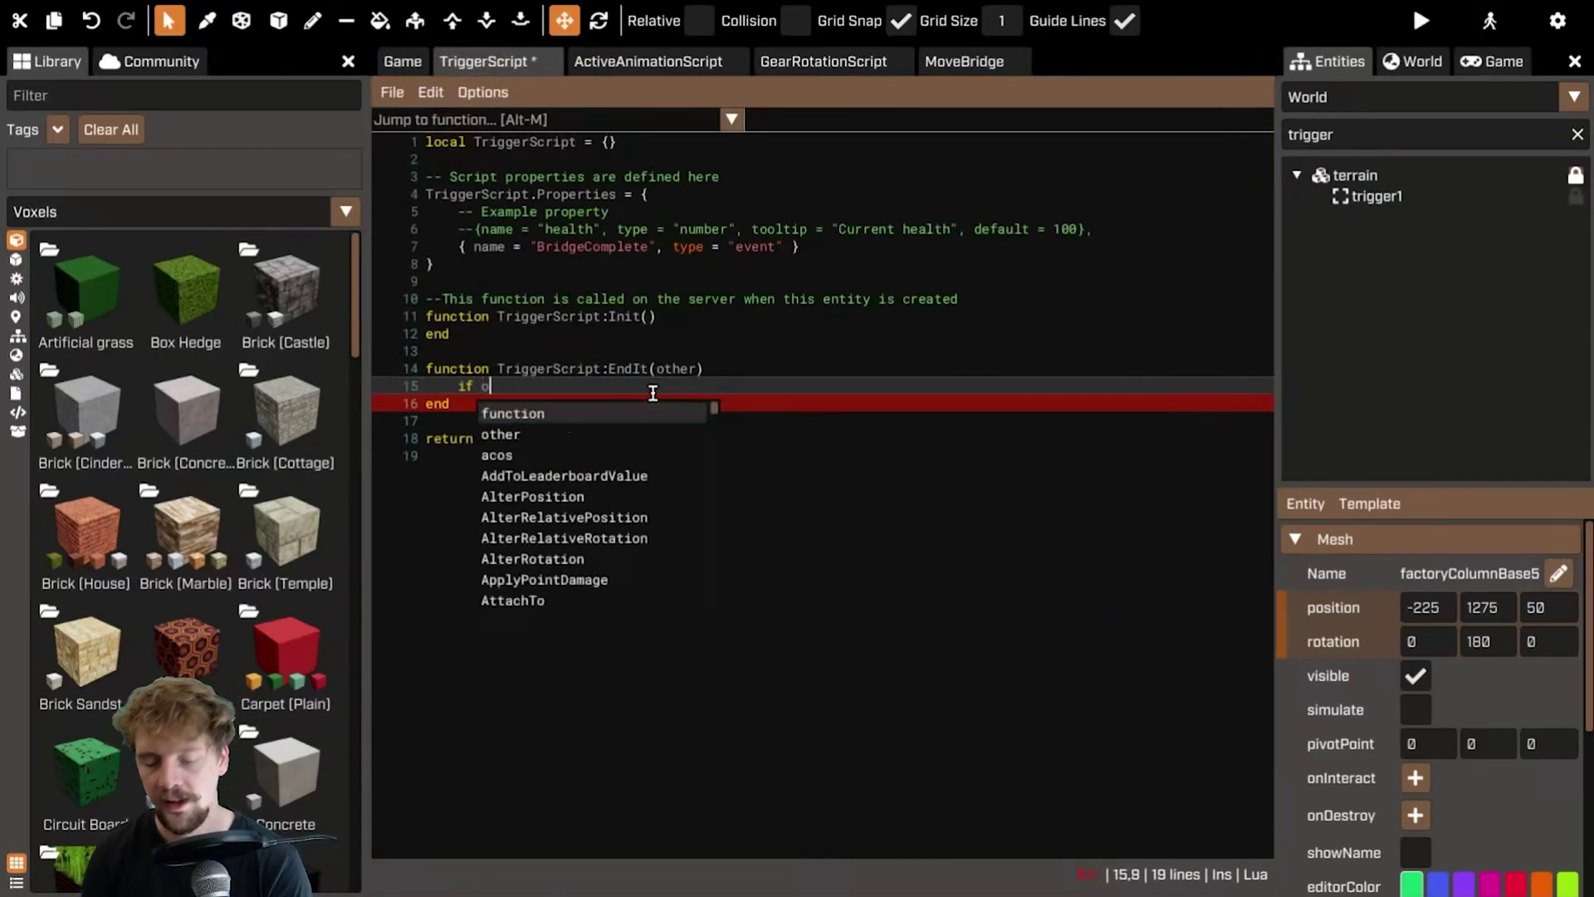
{"action": "type", "text": "ther == \"factoryColumnBase5"}
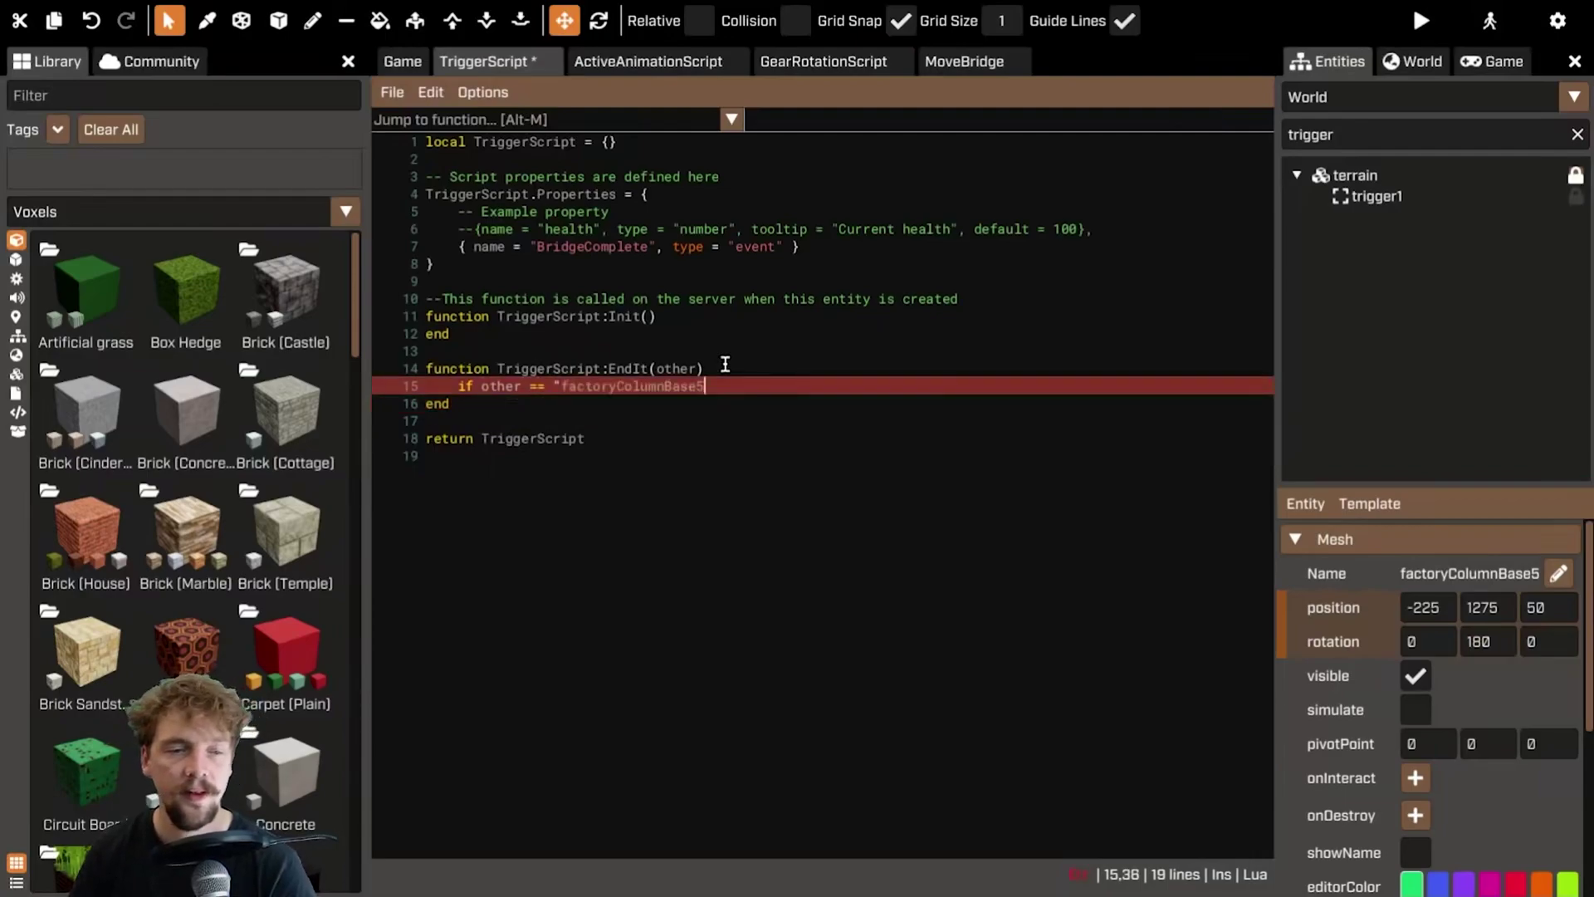
{"action": "type", "text": "\" then"}
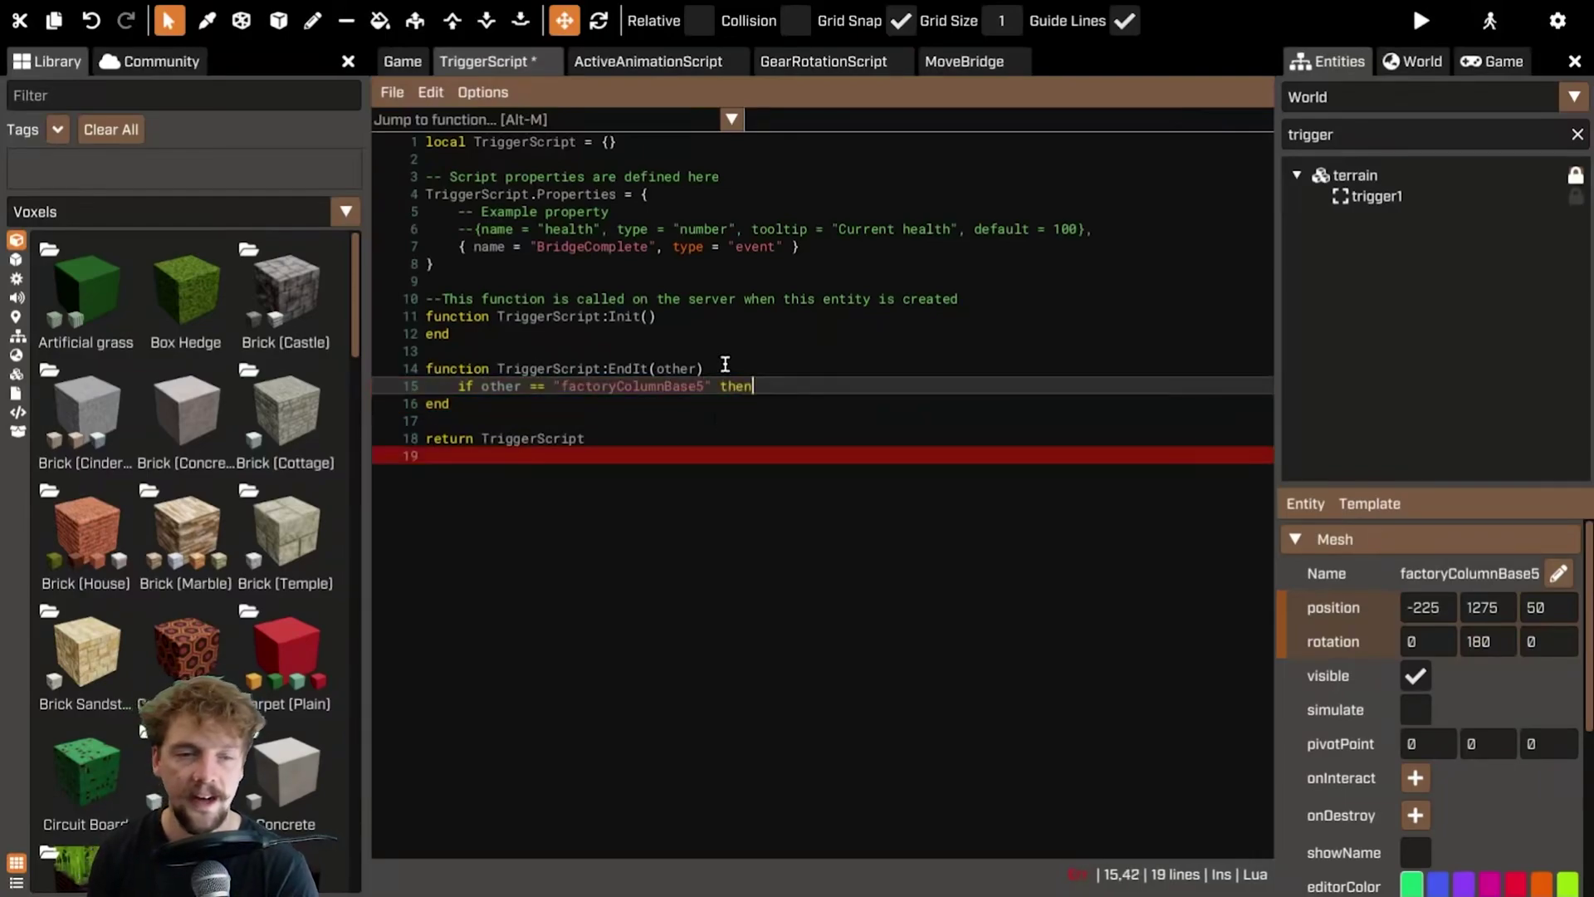
{"action": "key", "text": "Return"}
{"action": "key", "text": "Return"}
{"action": "type", "text": "end"}
- Inside the EndIt function's if block, call self.properties.BridgeComplete:Send() and save TriggerScript
{"action": "double_click", "coordinate": [614, 246]}
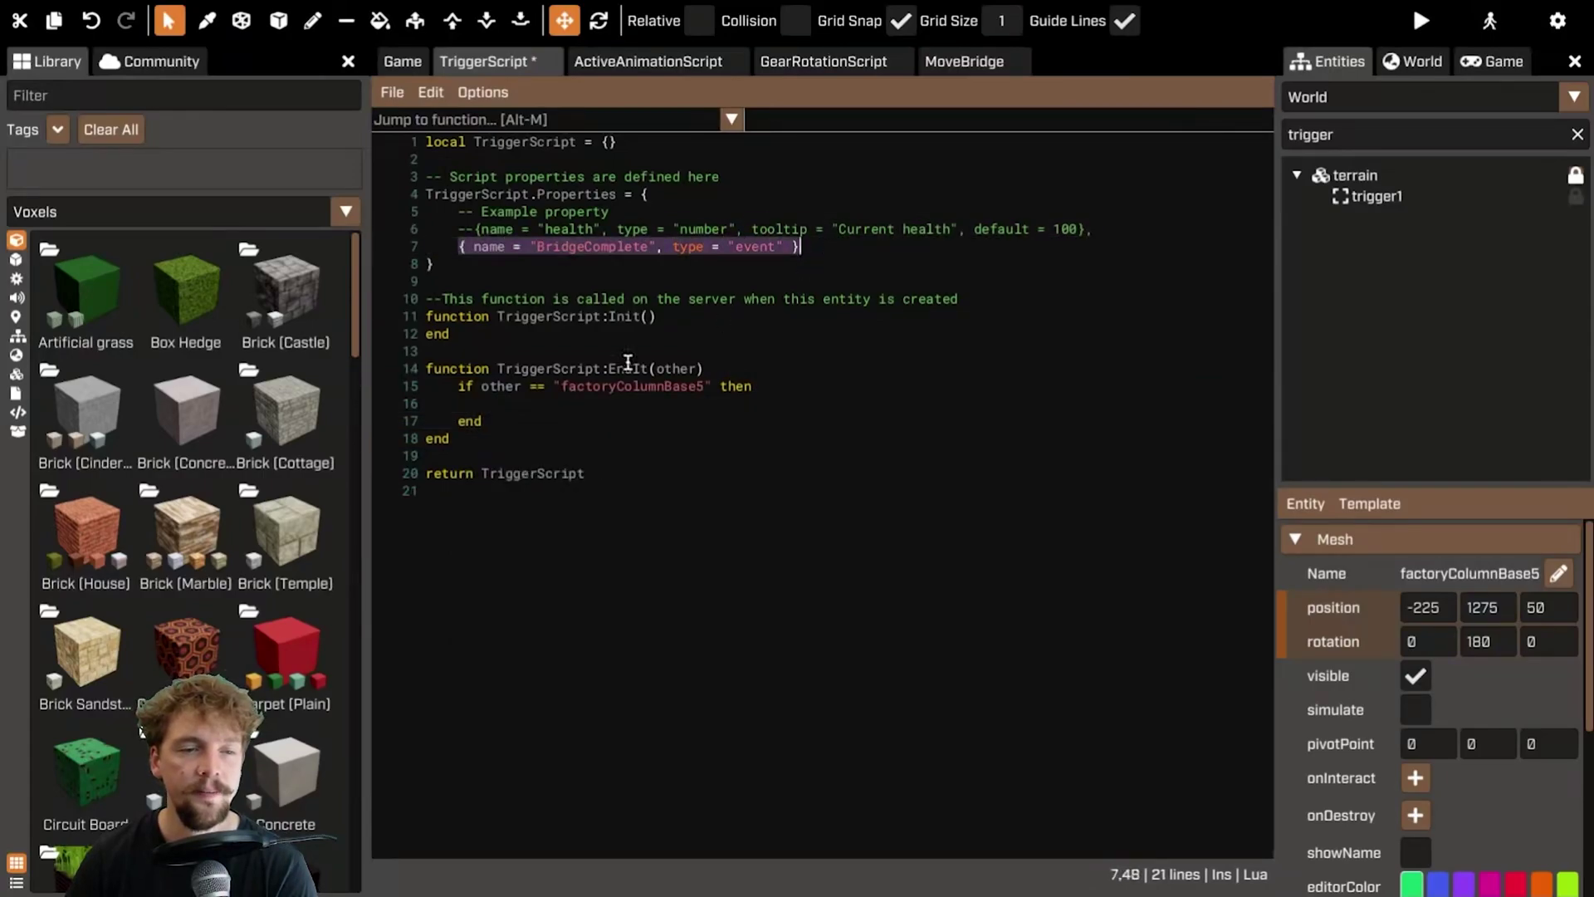
{"action": "left_click", "coordinate": [553, 406]}
{"action": "type", "text": "s"}
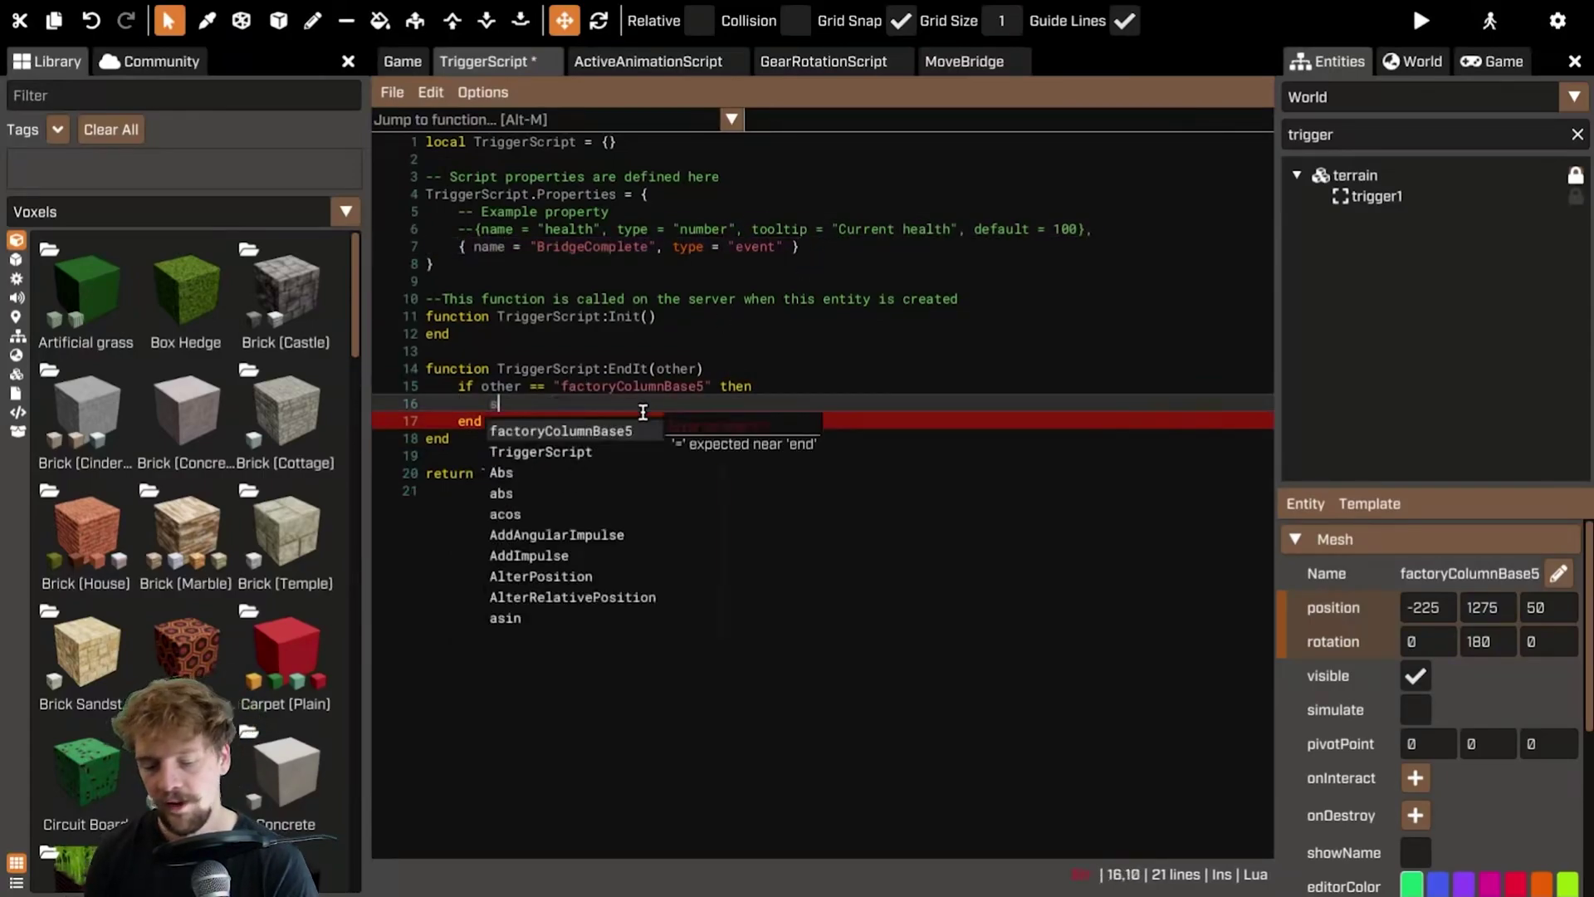
{"action": "type", "text": "elf.properties.Br"}
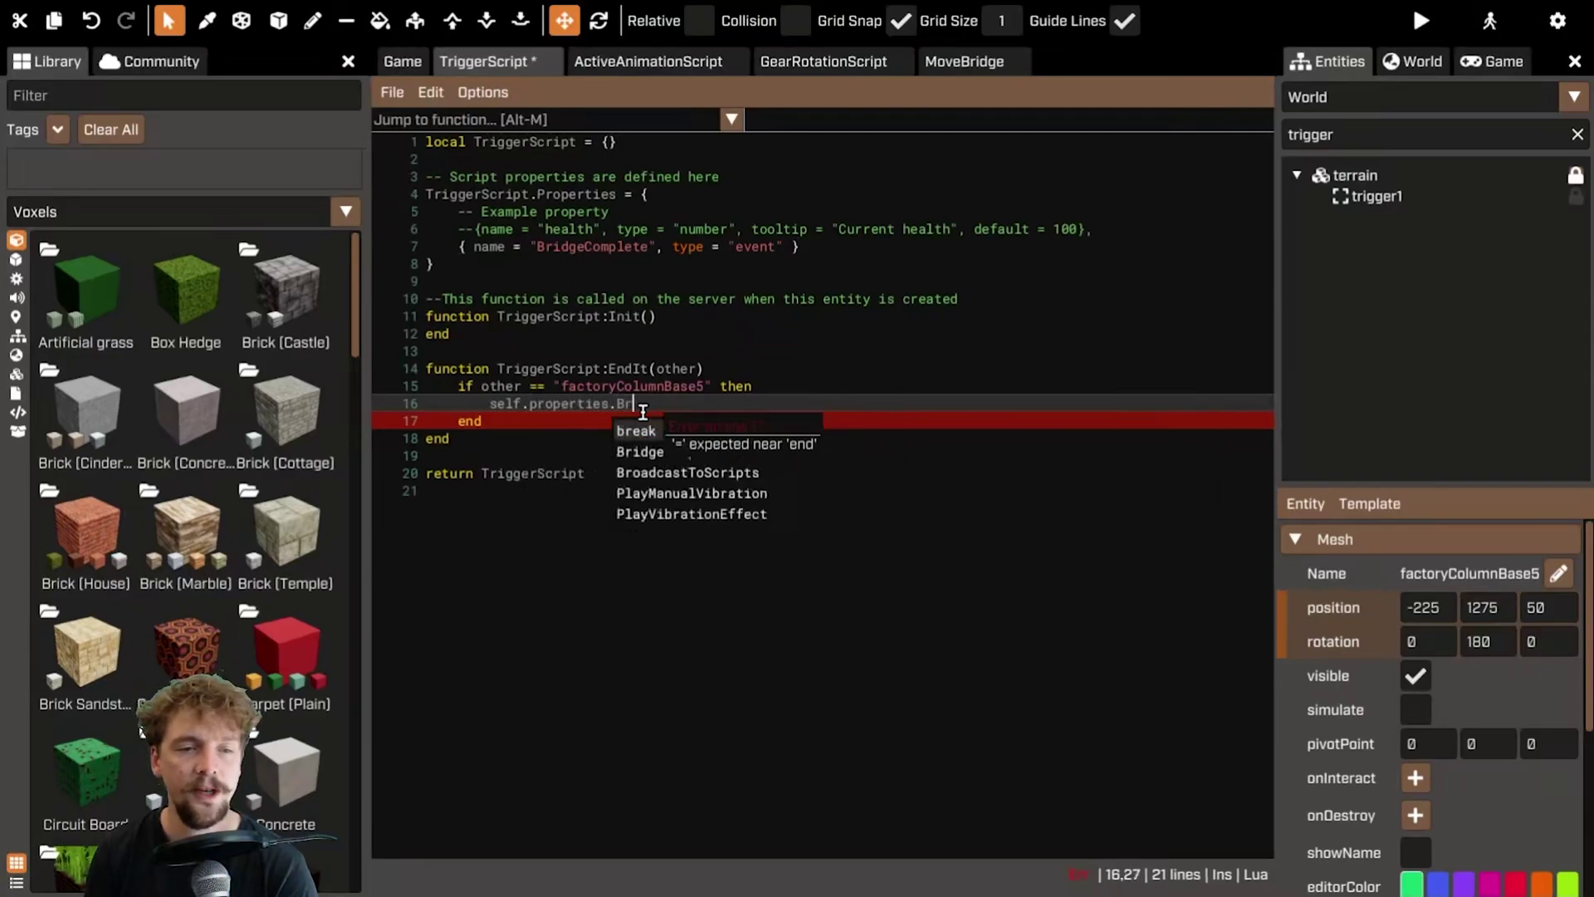
{"action": "type", "text": "idgeComplete:Send()"}
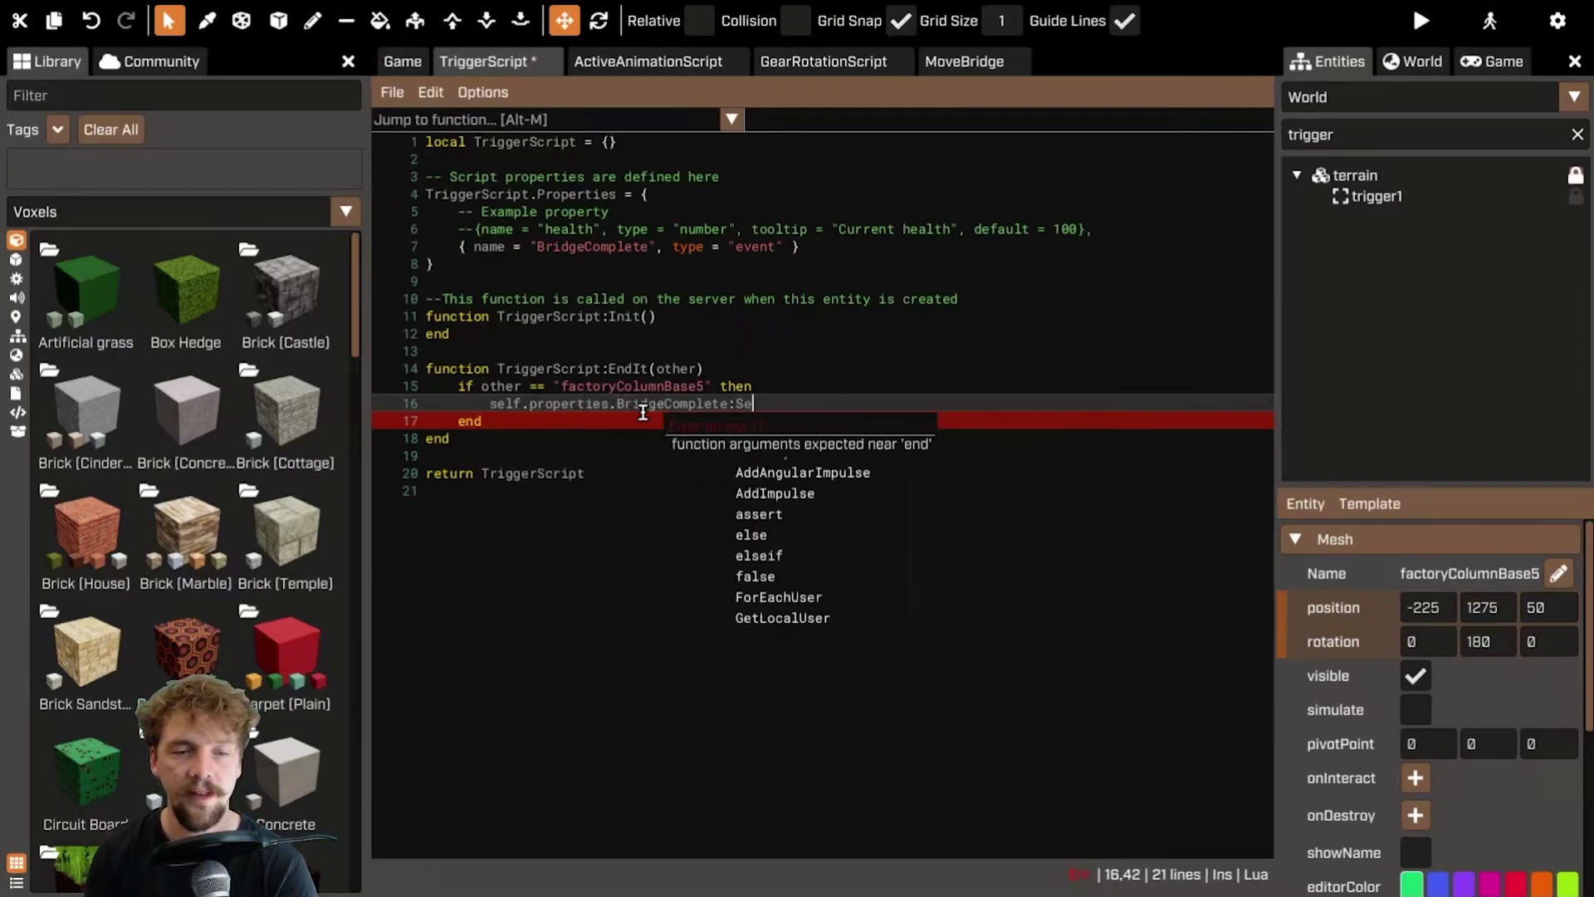
{"action": "left_click", "coordinate": [730, 353]}
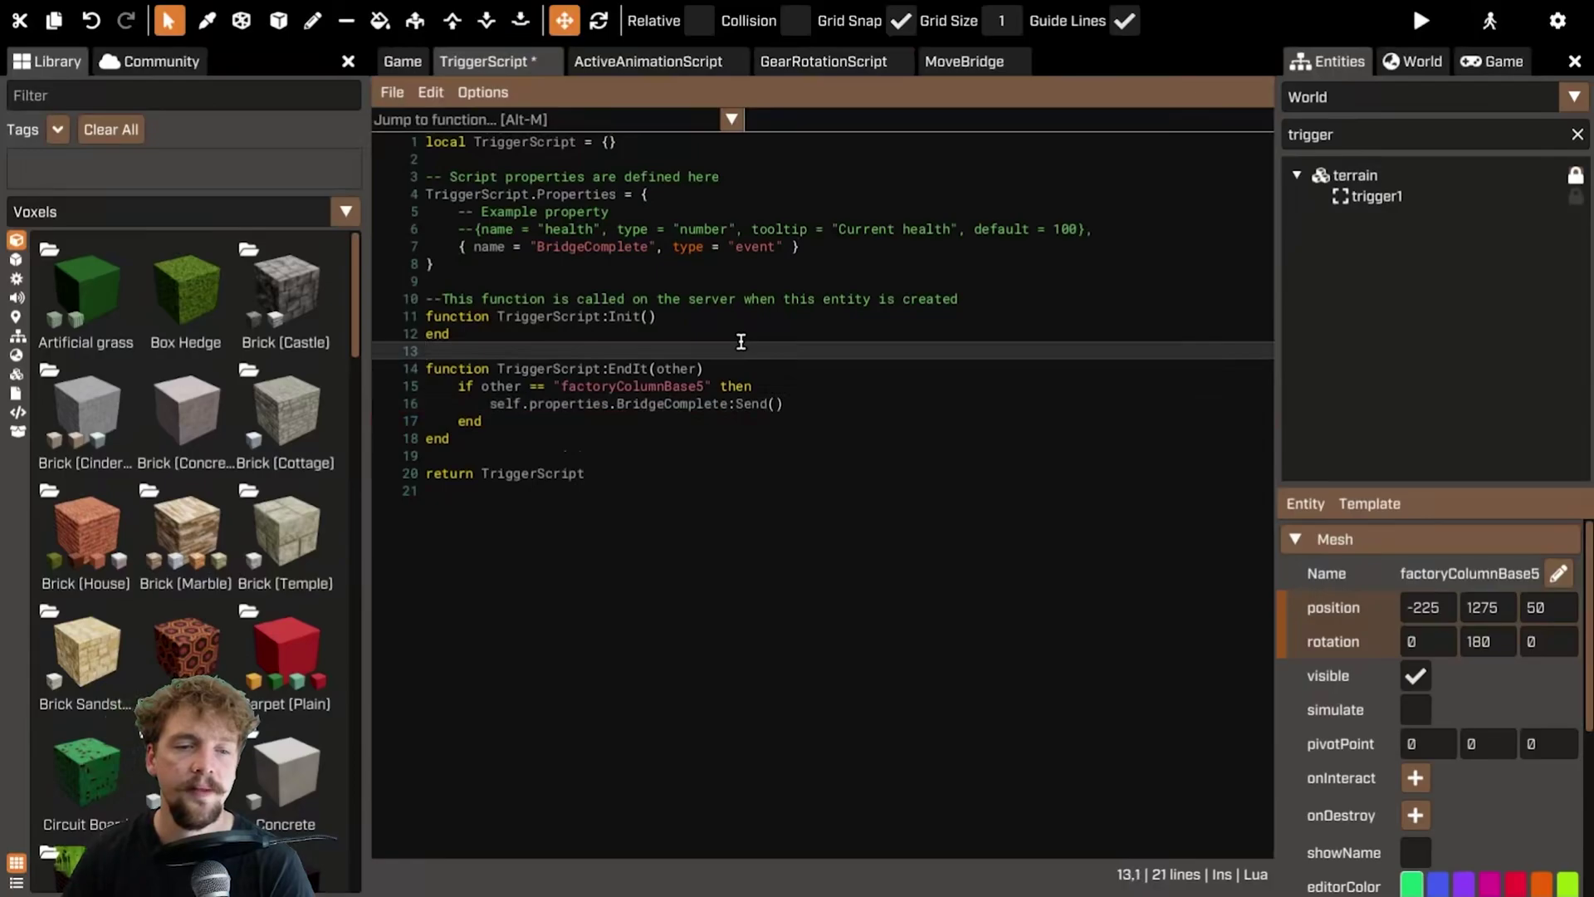
- Select trigger1 in the world and locate the BridgeComplete event in its TriggerScript properties
{"action": "left_click", "coordinate": [402, 61]}
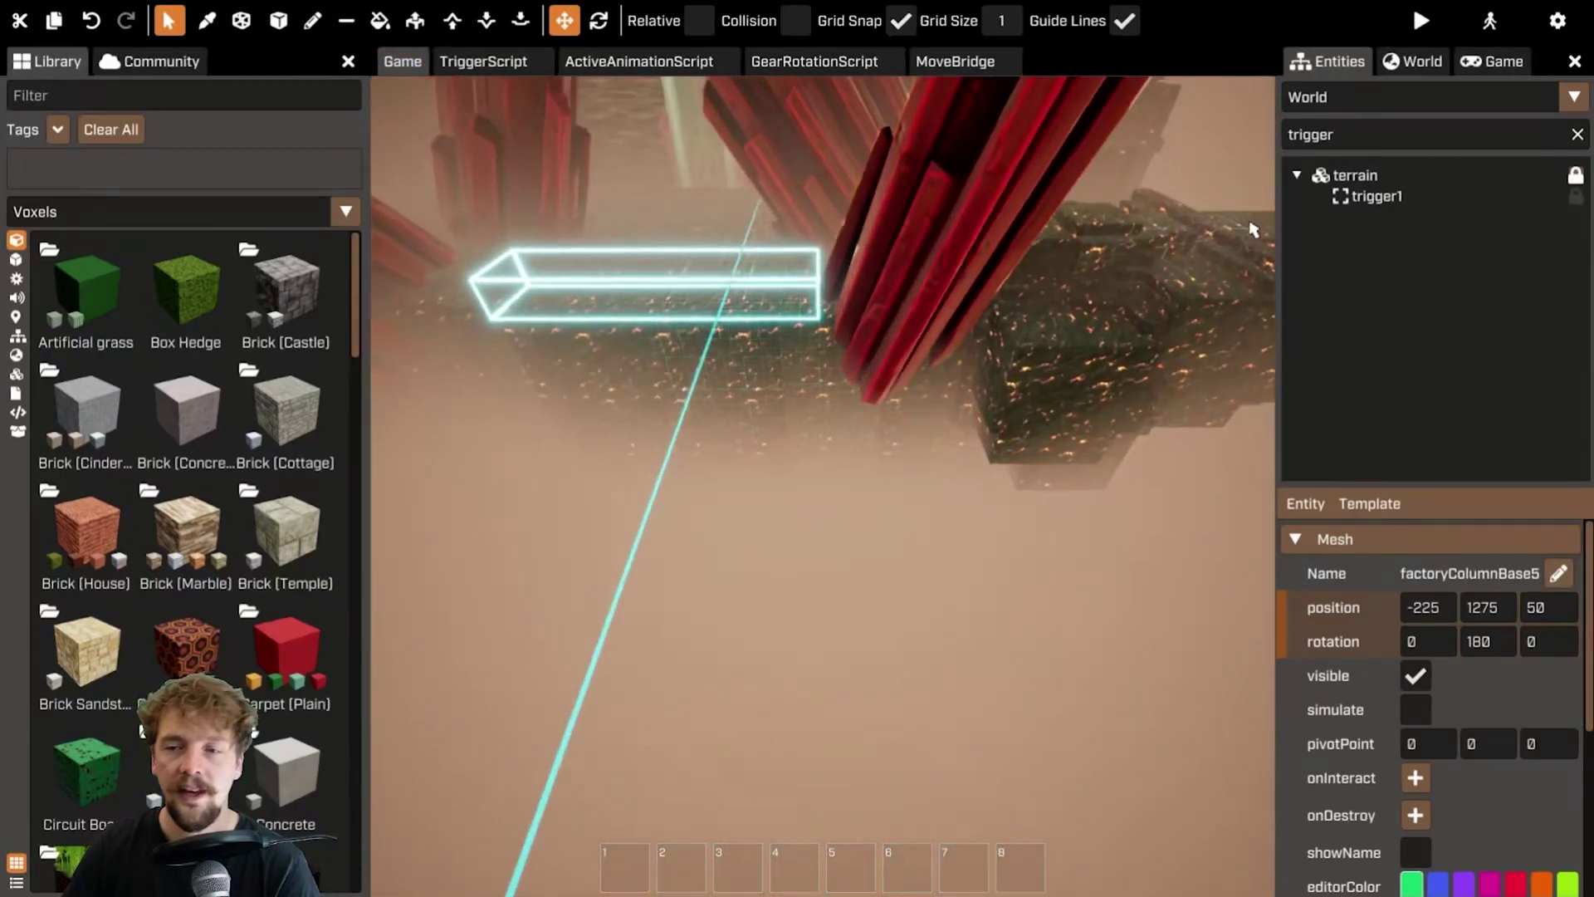
{"action": "double_click", "coordinate": [1355, 199]}
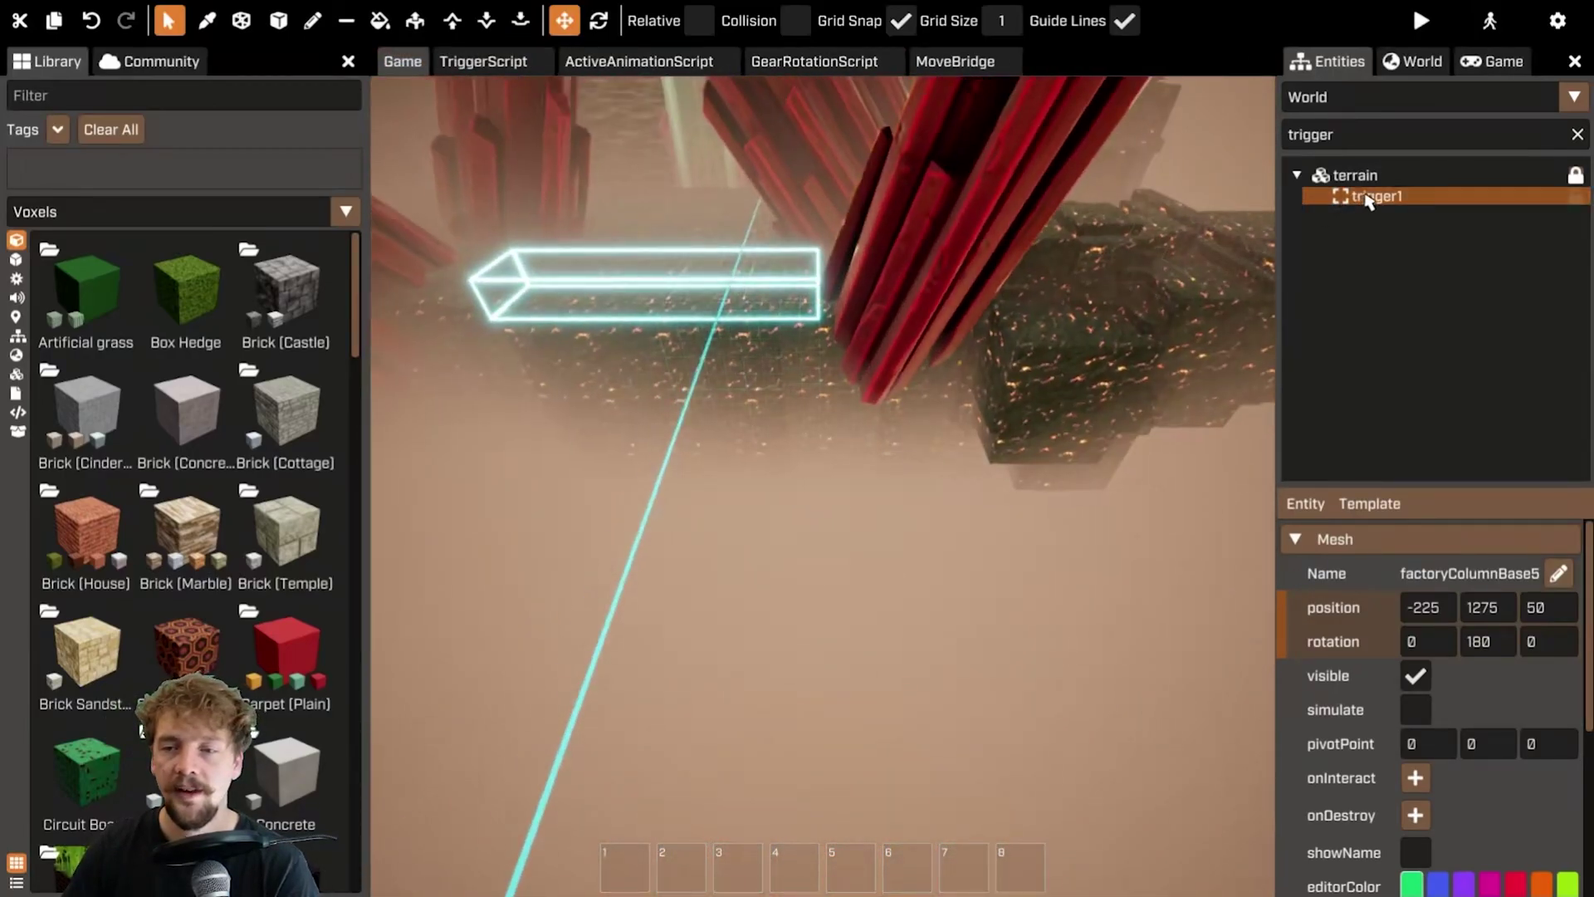
{"action": "scroll", "coordinate": [1492, 821], "scroll_direction": "down", "scroll_amount": 5}
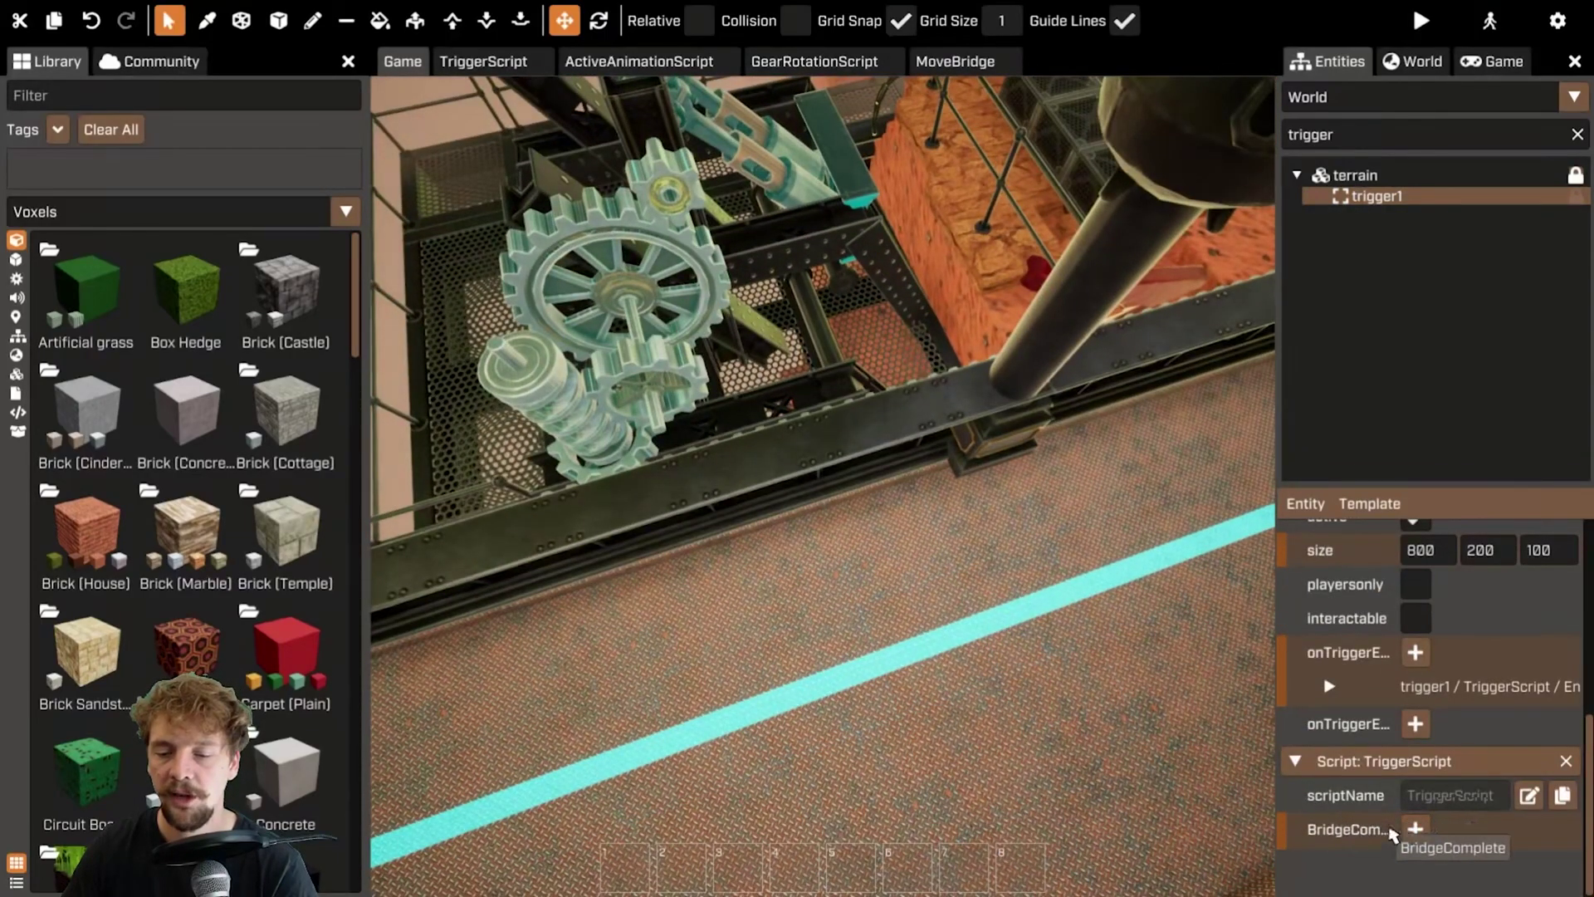
{"action": "key", "text": "f"}
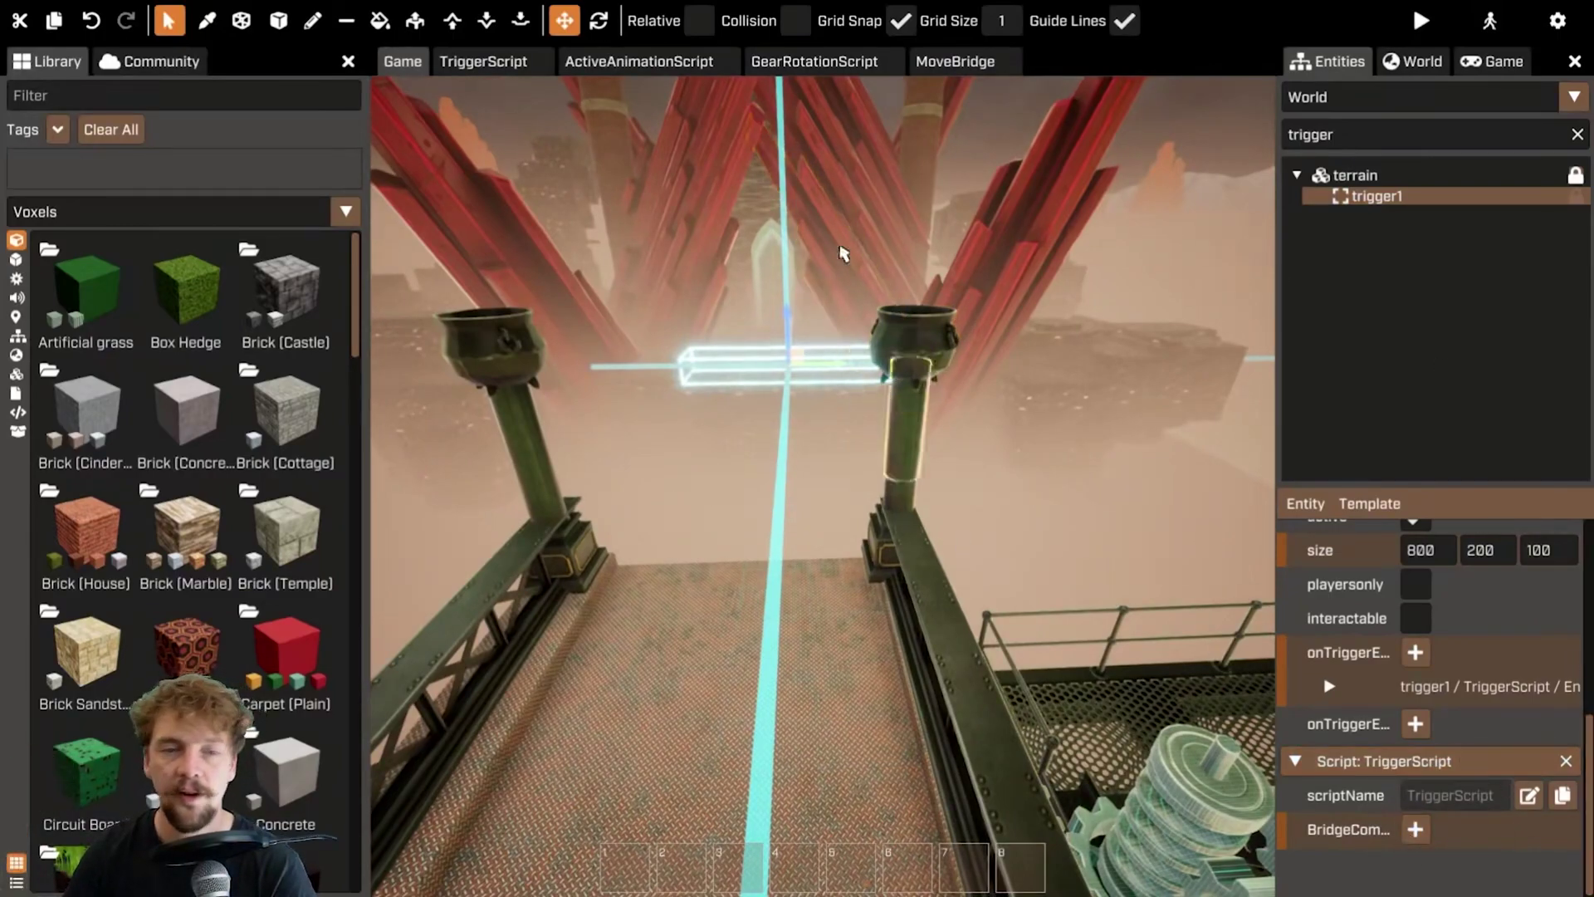
- Review TriggerScript's event property, the factoryColumnBase5 condition and the Send call, comparing them with the bridge and trigger in the world
{"action": "left_click", "coordinate": [508, 63]}
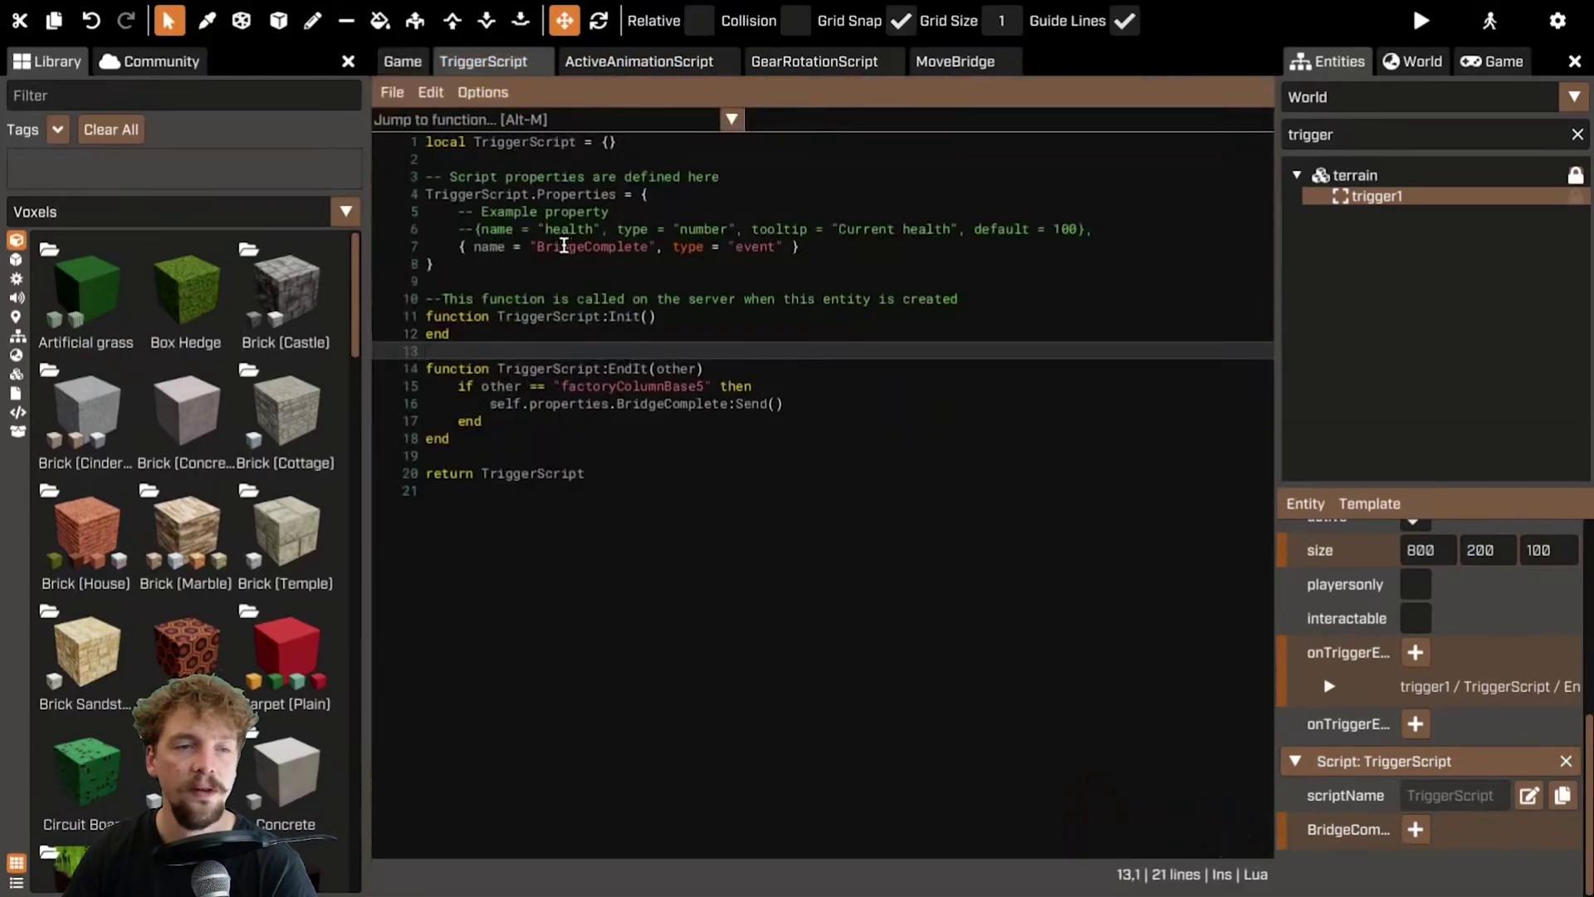
{"action": "double_click", "coordinate": [755, 247]}
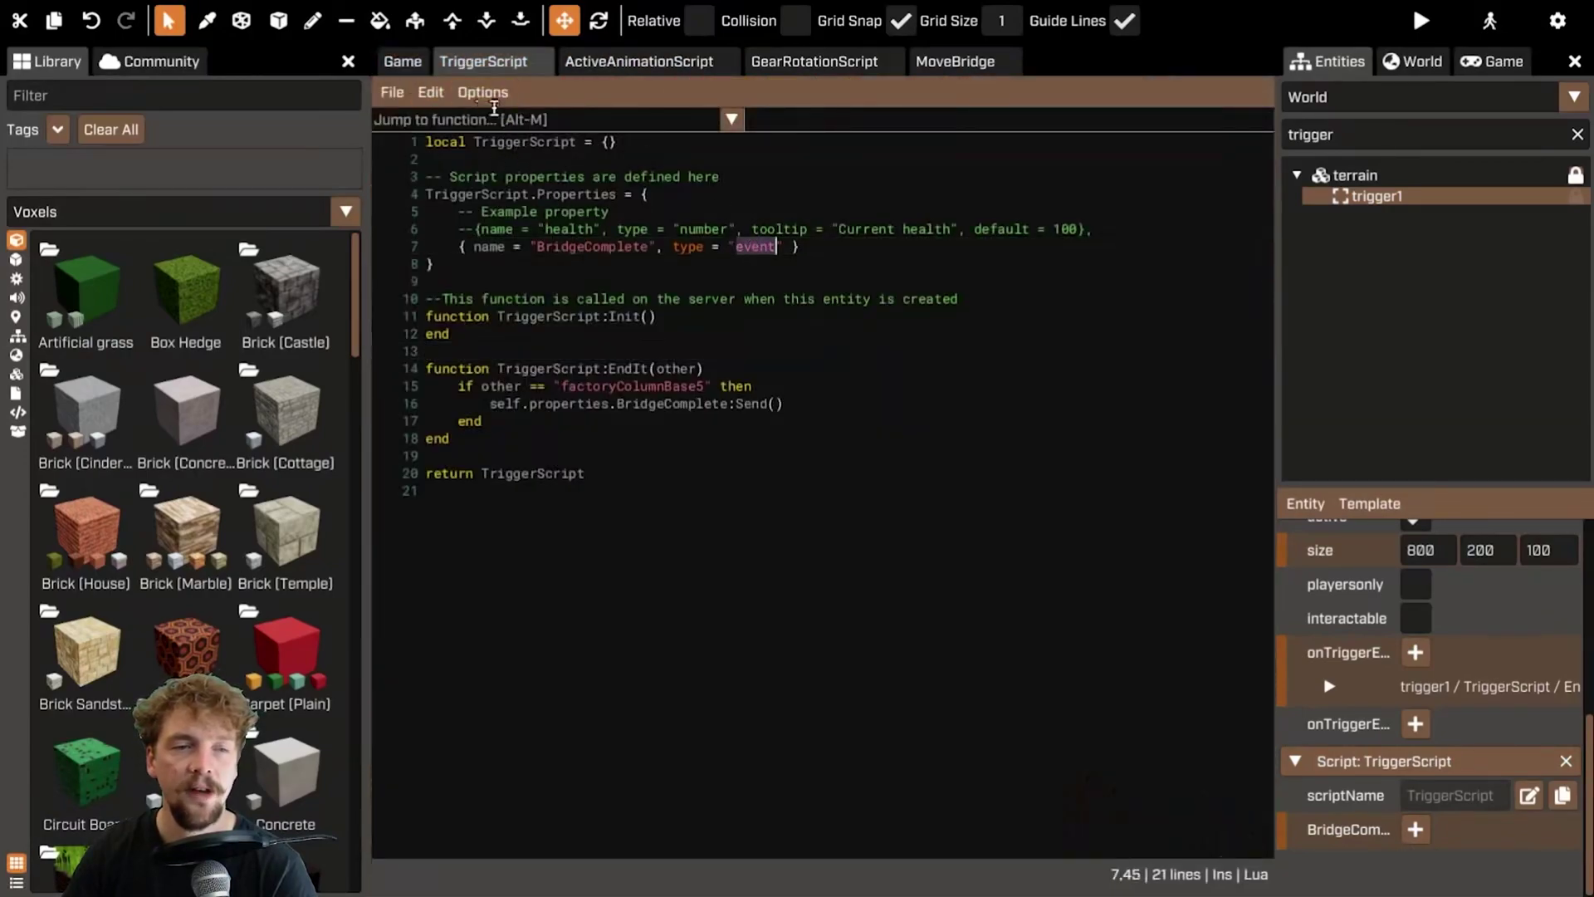
{"action": "left_click", "coordinate": [402, 66]}
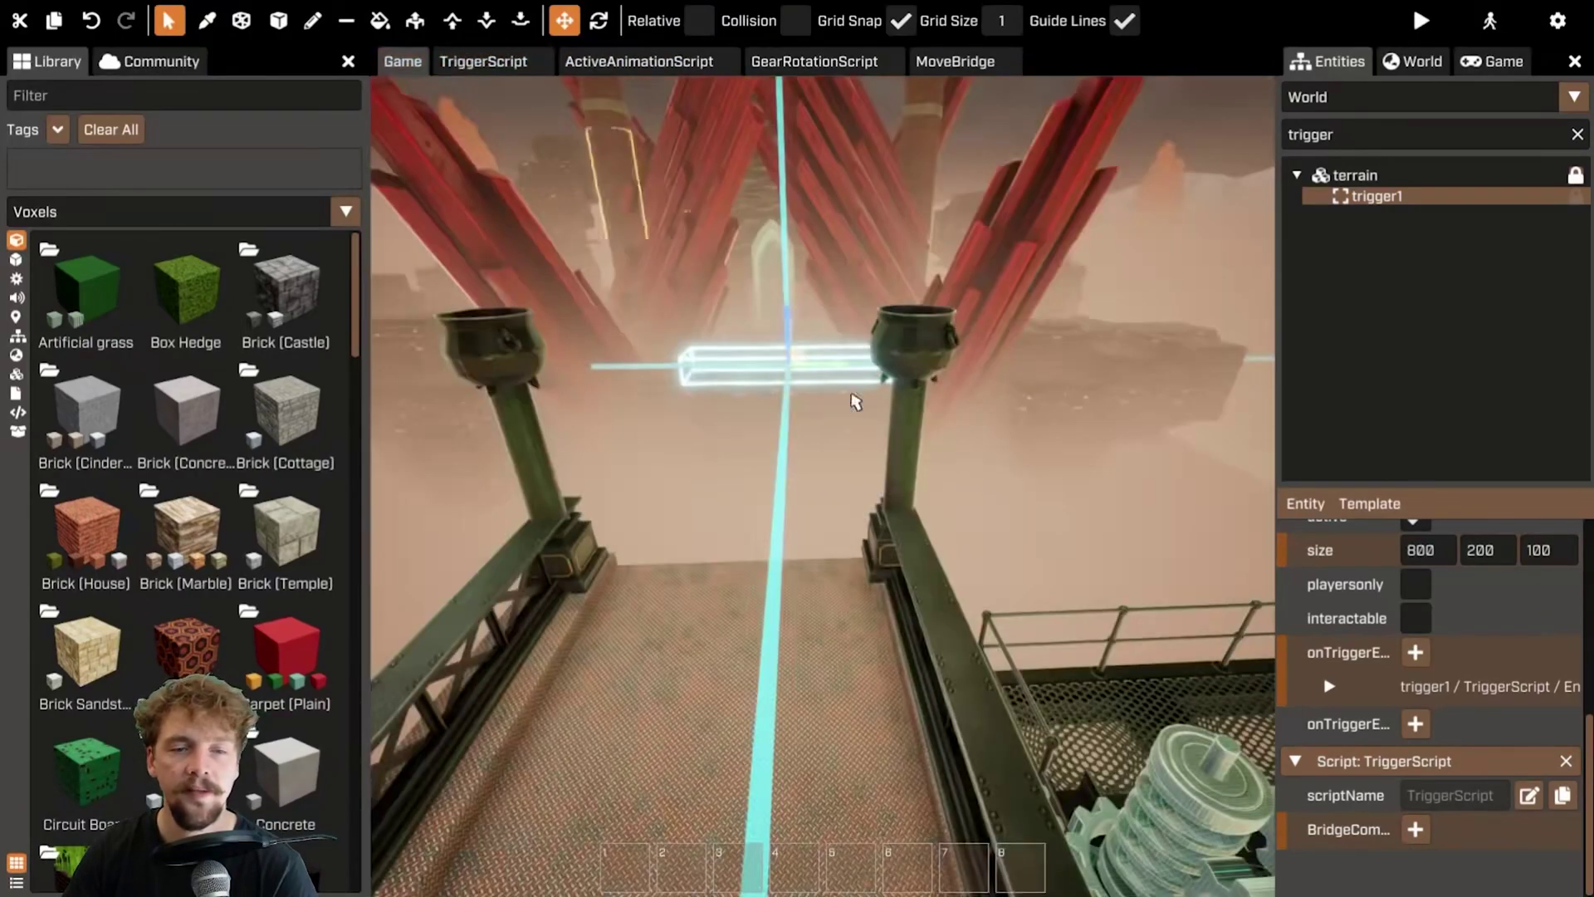
{"action": "left_click", "coordinate": [483, 61]}
{"action": "left_click_drag", "start_coordinate": [703, 388], "coordinate": [570, 391]}
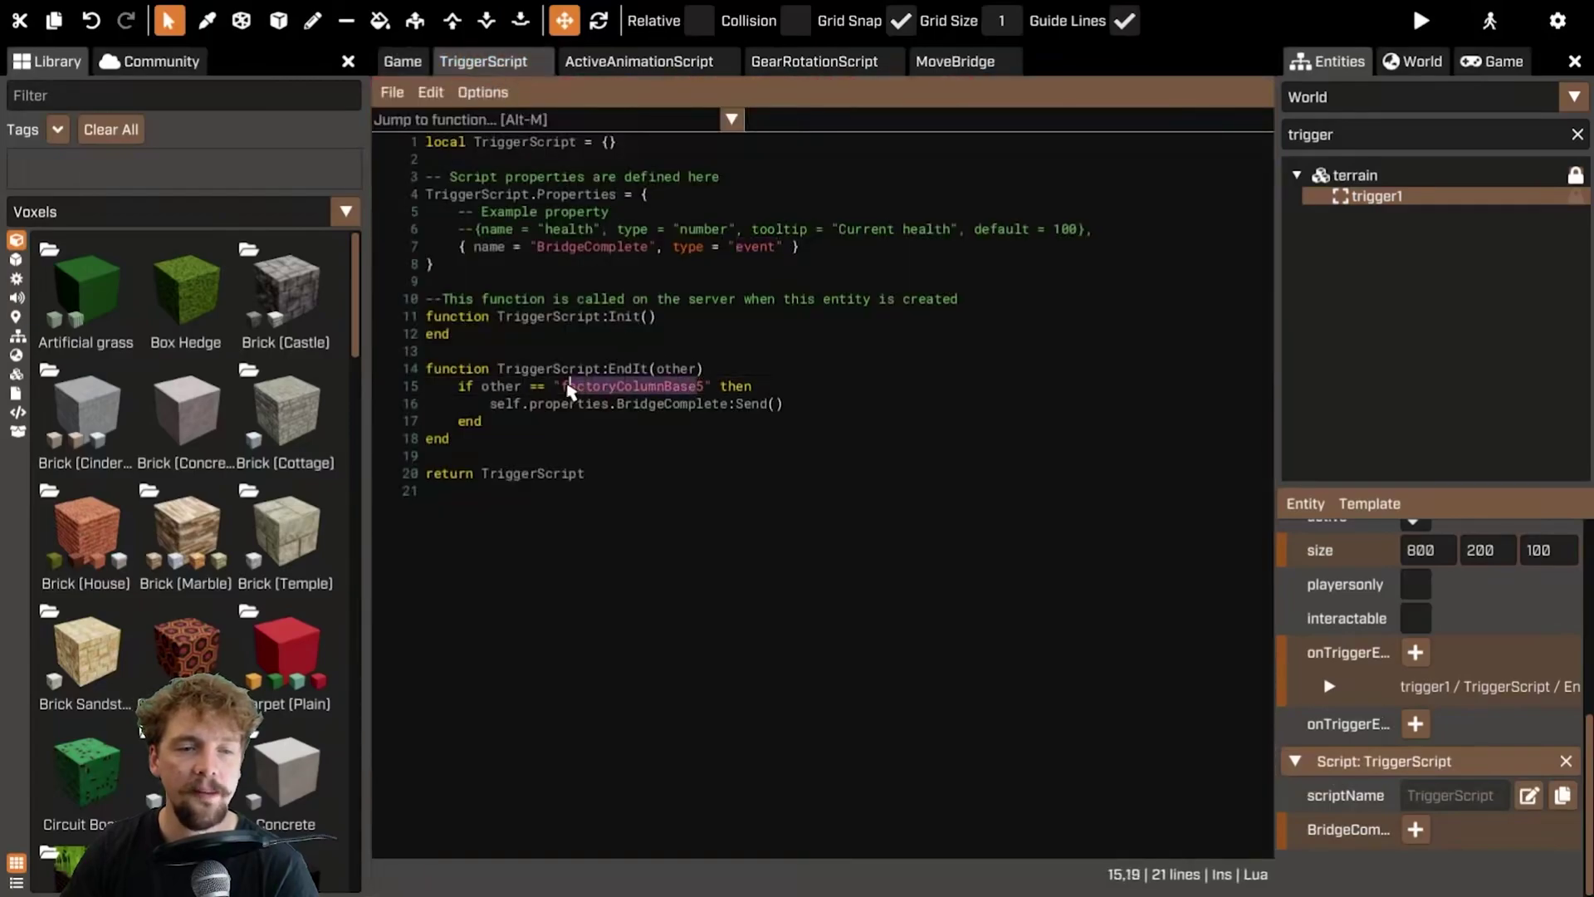
{"action": "left_click", "coordinate": [401, 61]}
{"action": "right_click_drag", "start_coordinate": [979, 402], "coordinate": [979, 401]}
{"action": "left_click", "coordinate": [485, 61]}
{"action": "left_click", "coordinate": [507, 414]}
{"action": "double_click", "coordinate": [507, 407]}
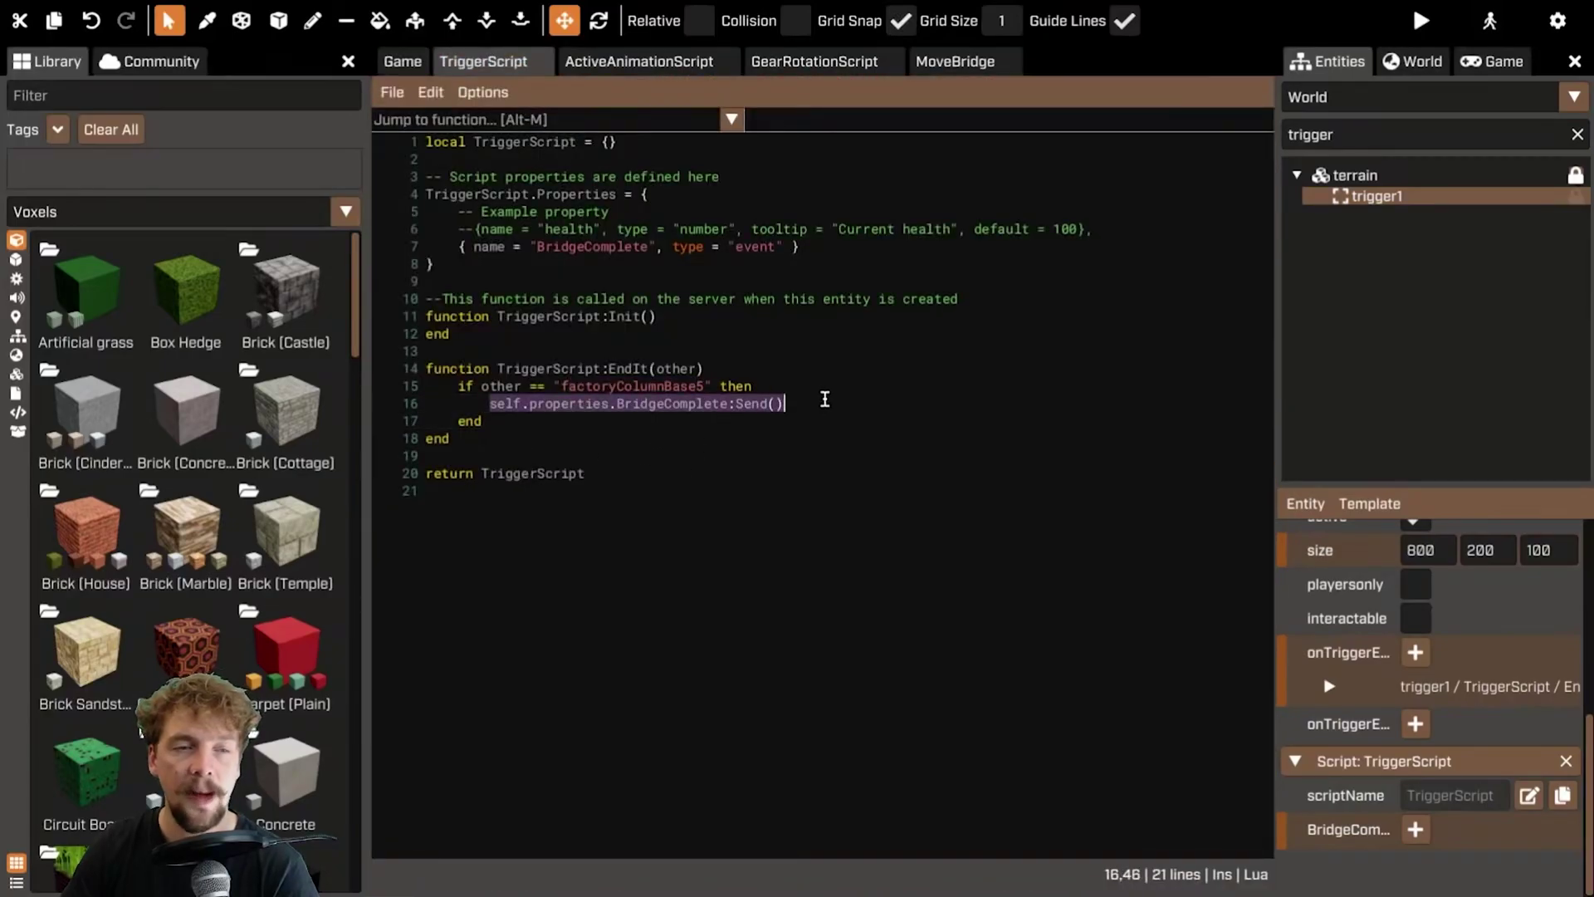
{"action": "left_click", "coordinate": [402, 61]}
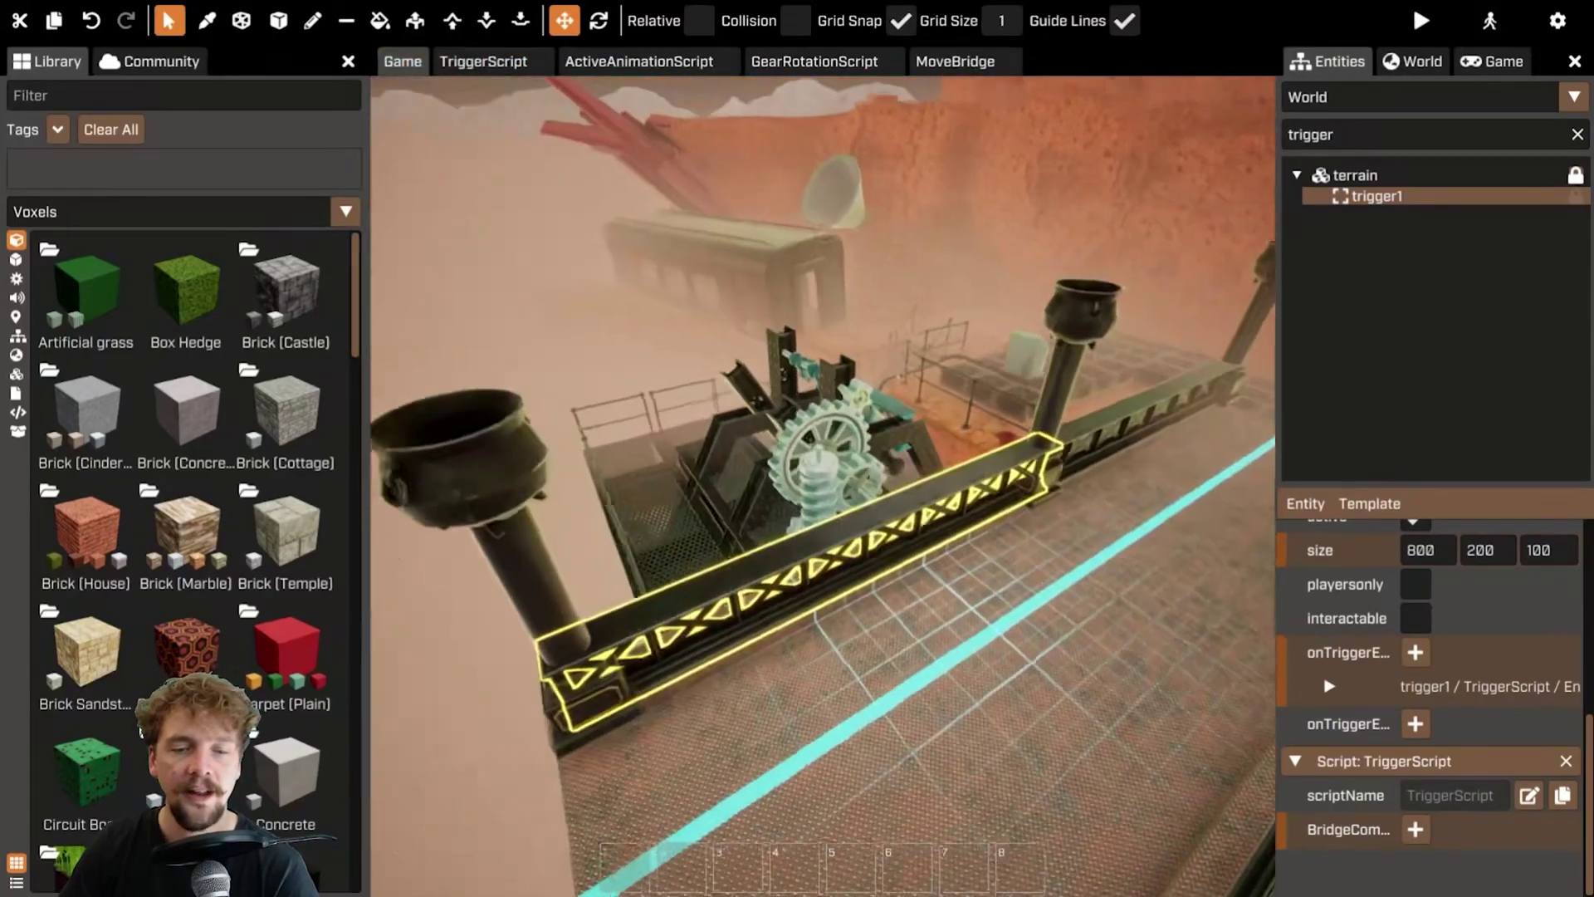
- Add an empty BridgeComplete binding on trigger1 and check the gear entity and script targeted by the control panel's first onInteract binding
{"action": "left_click", "coordinate": [1415, 829]}
{"action": "right_click_drag", "start_coordinate": [975, 382], "coordinate": [991, 384]}
{"action": "left_click", "coordinate": [975, 379]}
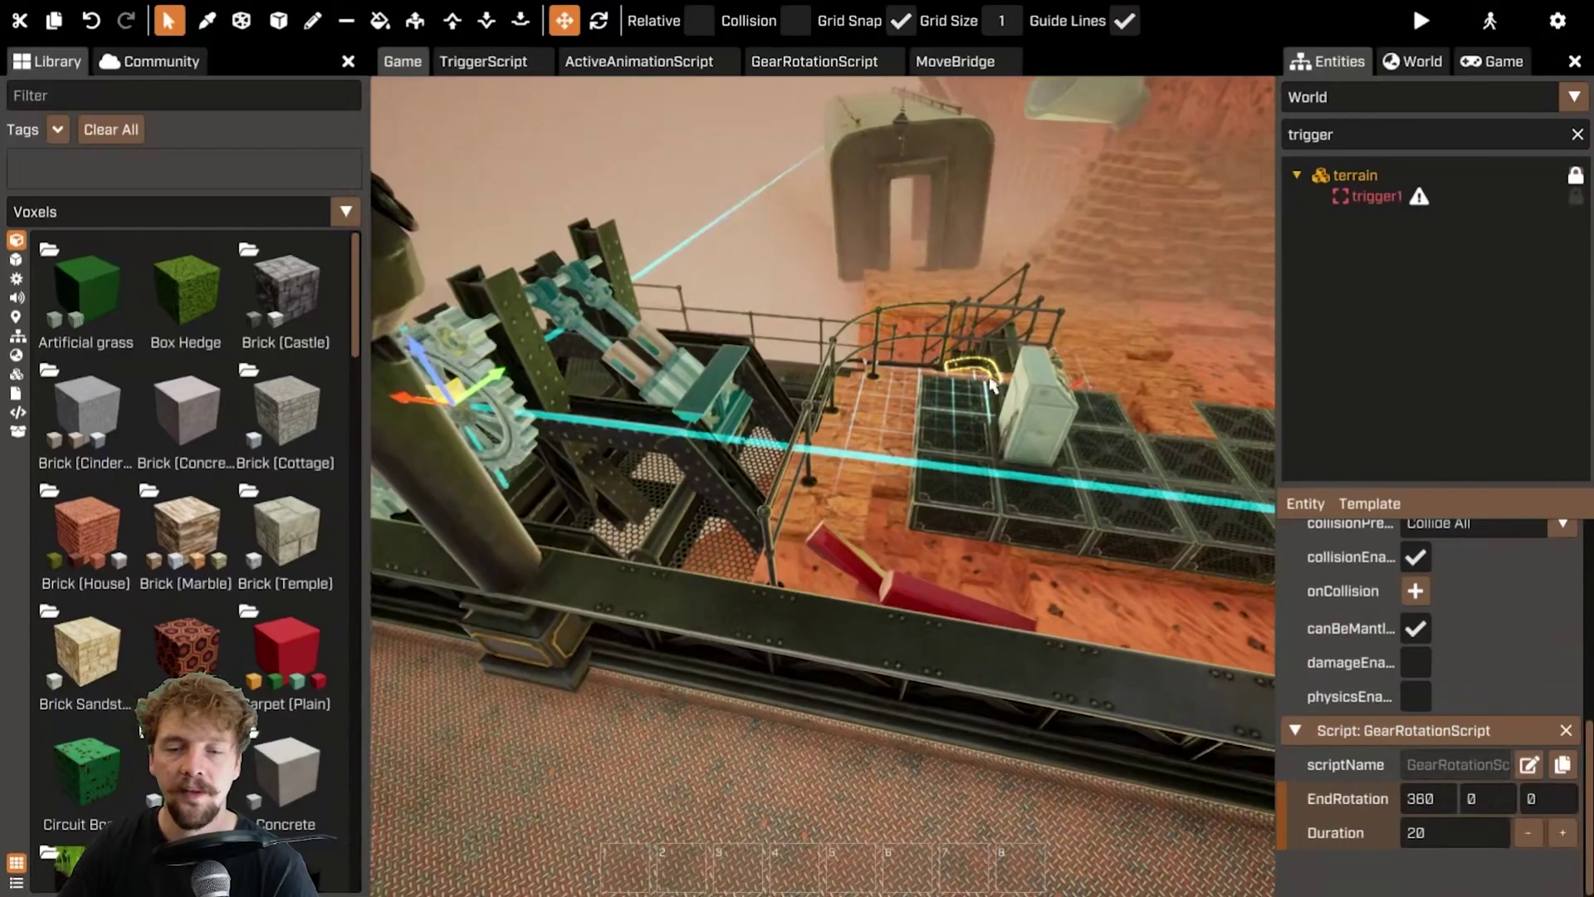
{"action": "left_click", "coordinate": [1029, 402]}
{"action": "scroll", "coordinate": [1455, 809], "scroll_direction": "down", "scroll_amount": 2}
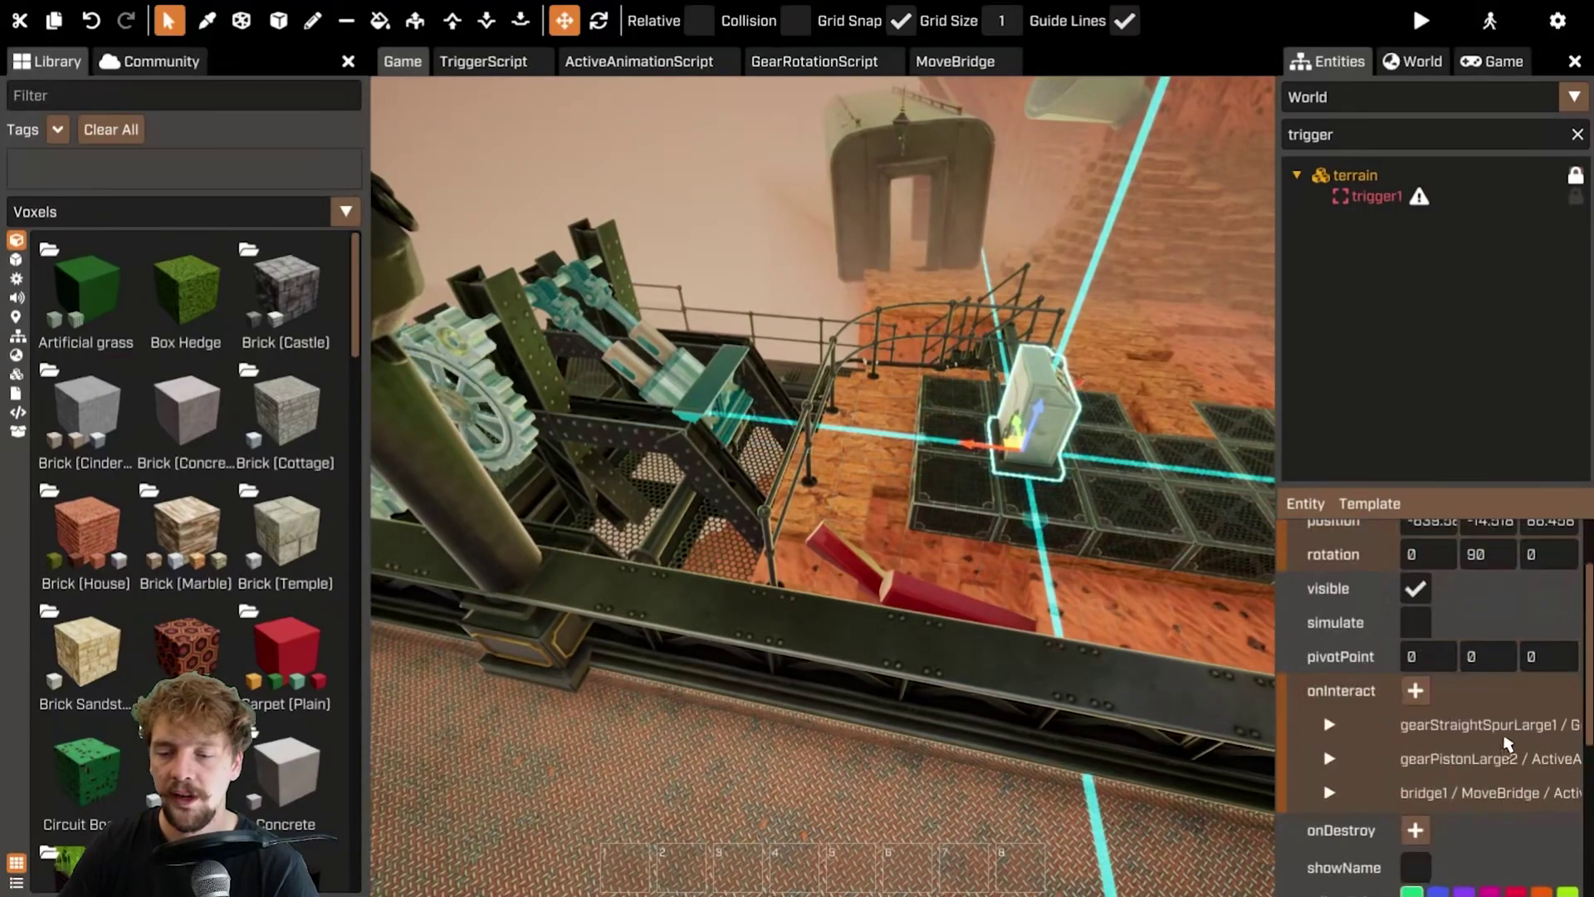
{"action": "left_click", "coordinate": [1515, 730]}
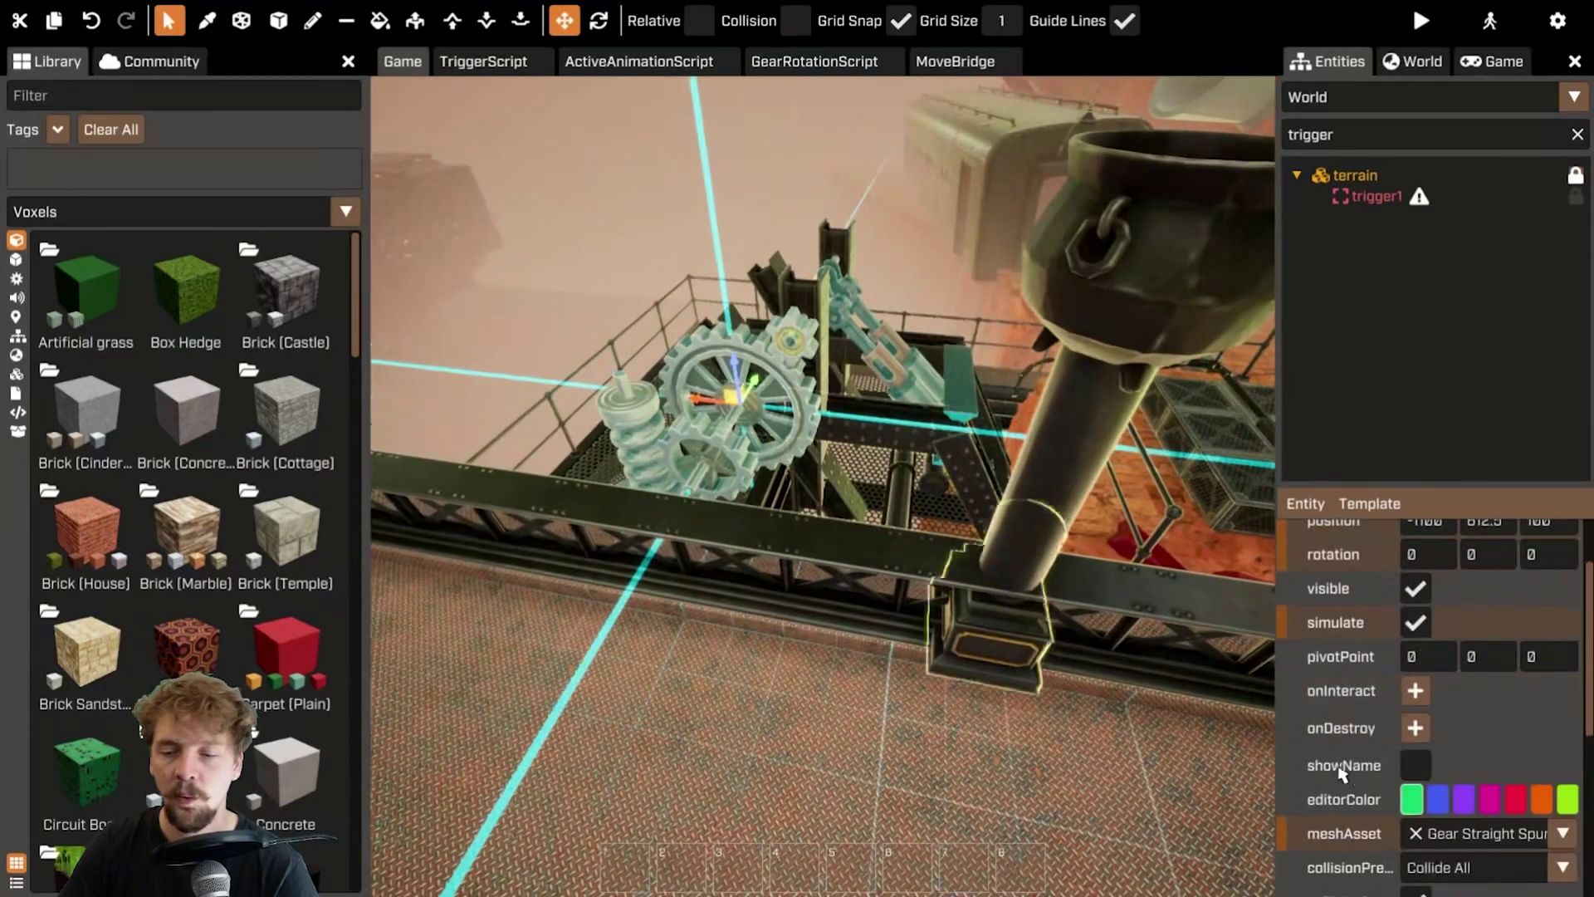
{"action": "scroll", "coordinate": [1475, 774], "scroll_direction": "down", "scroll_amount": 5}
{"action": "scroll", "coordinate": [1475, 775], "scroll_direction": "down", "scroll_amount": 2}
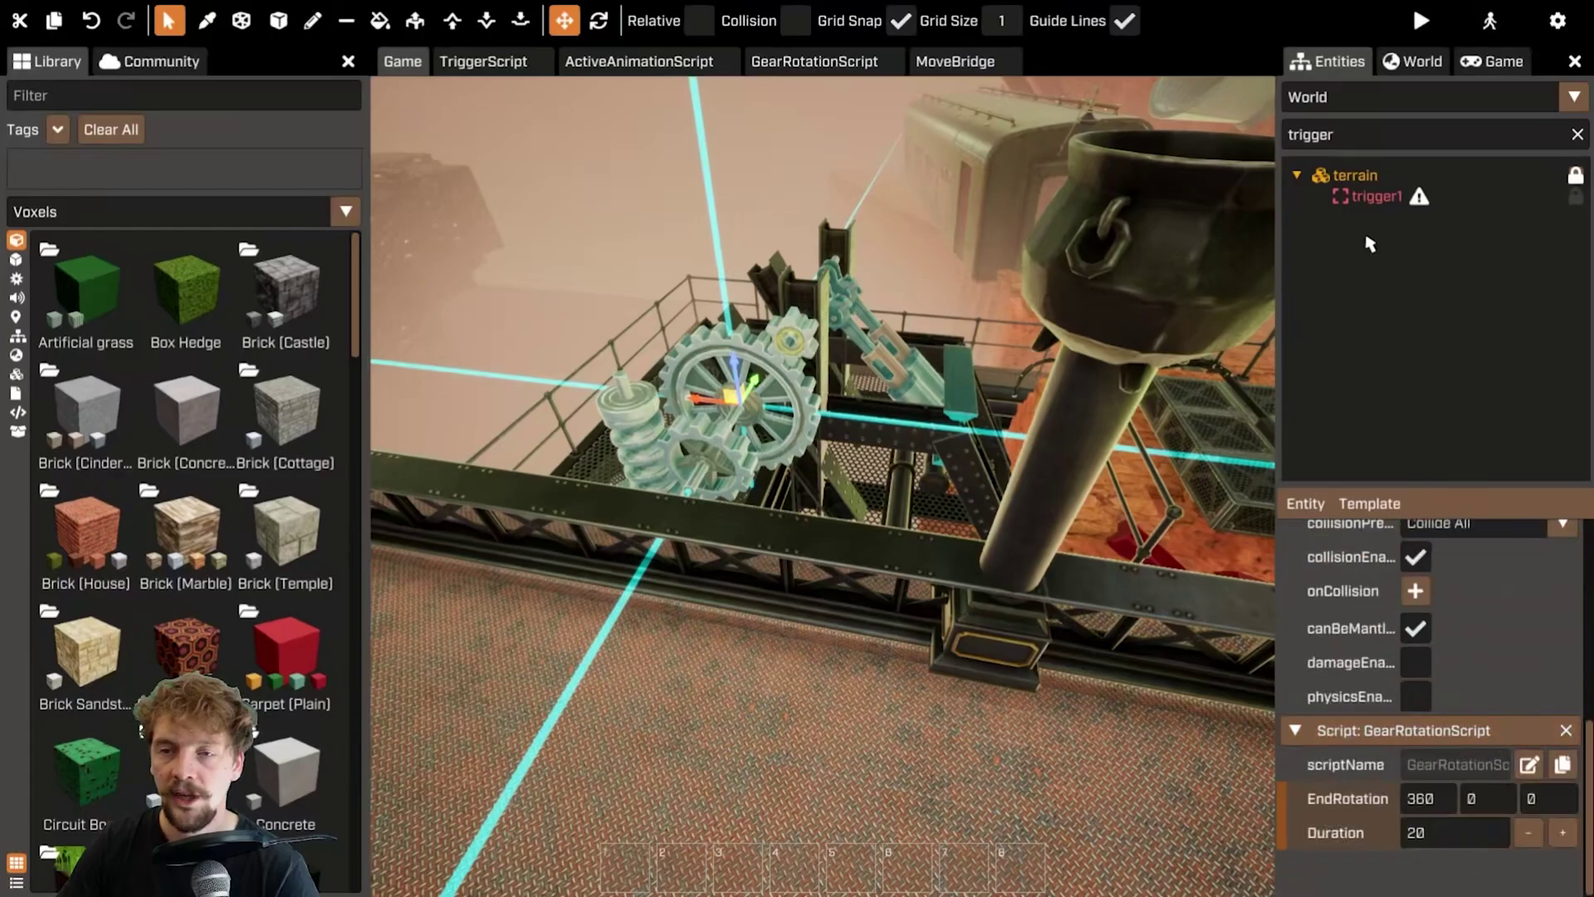
- Filter the entities for "gear" and bind trigger1's BridgeComplete event to gearStraightSpurLarge1, GearRotationScript, Stop
{"action": "left_click", "coordinate": [1577, 134]}
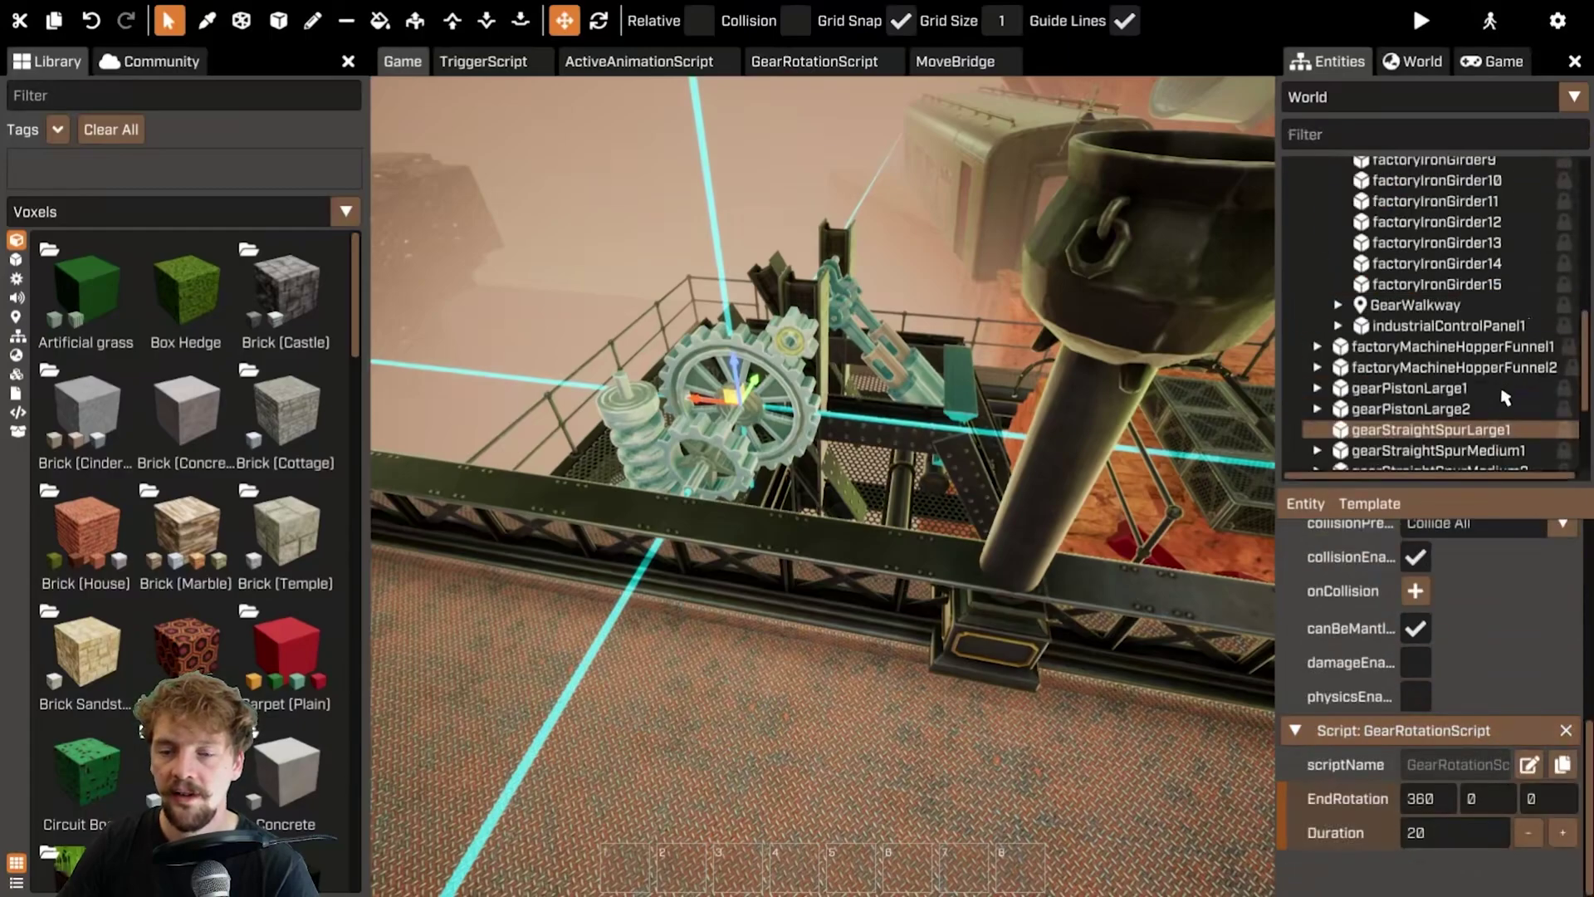
{"action": "type", "text": "t"}
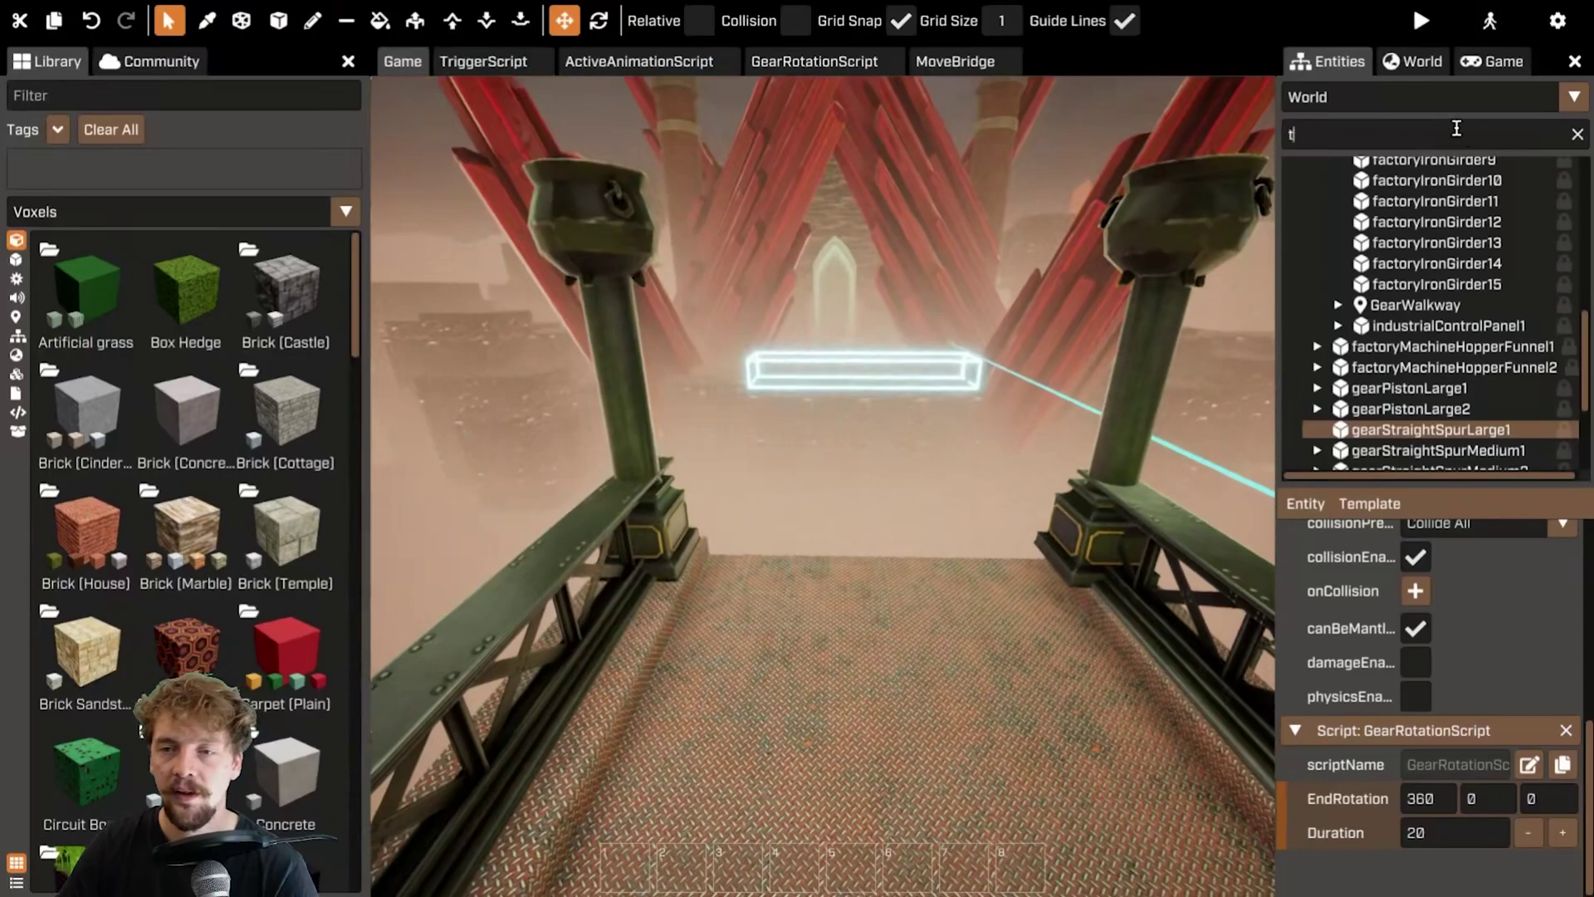
{"action": "type", "text": "r"}
{"action": "left_click", "coordinate": [1380, 445]}
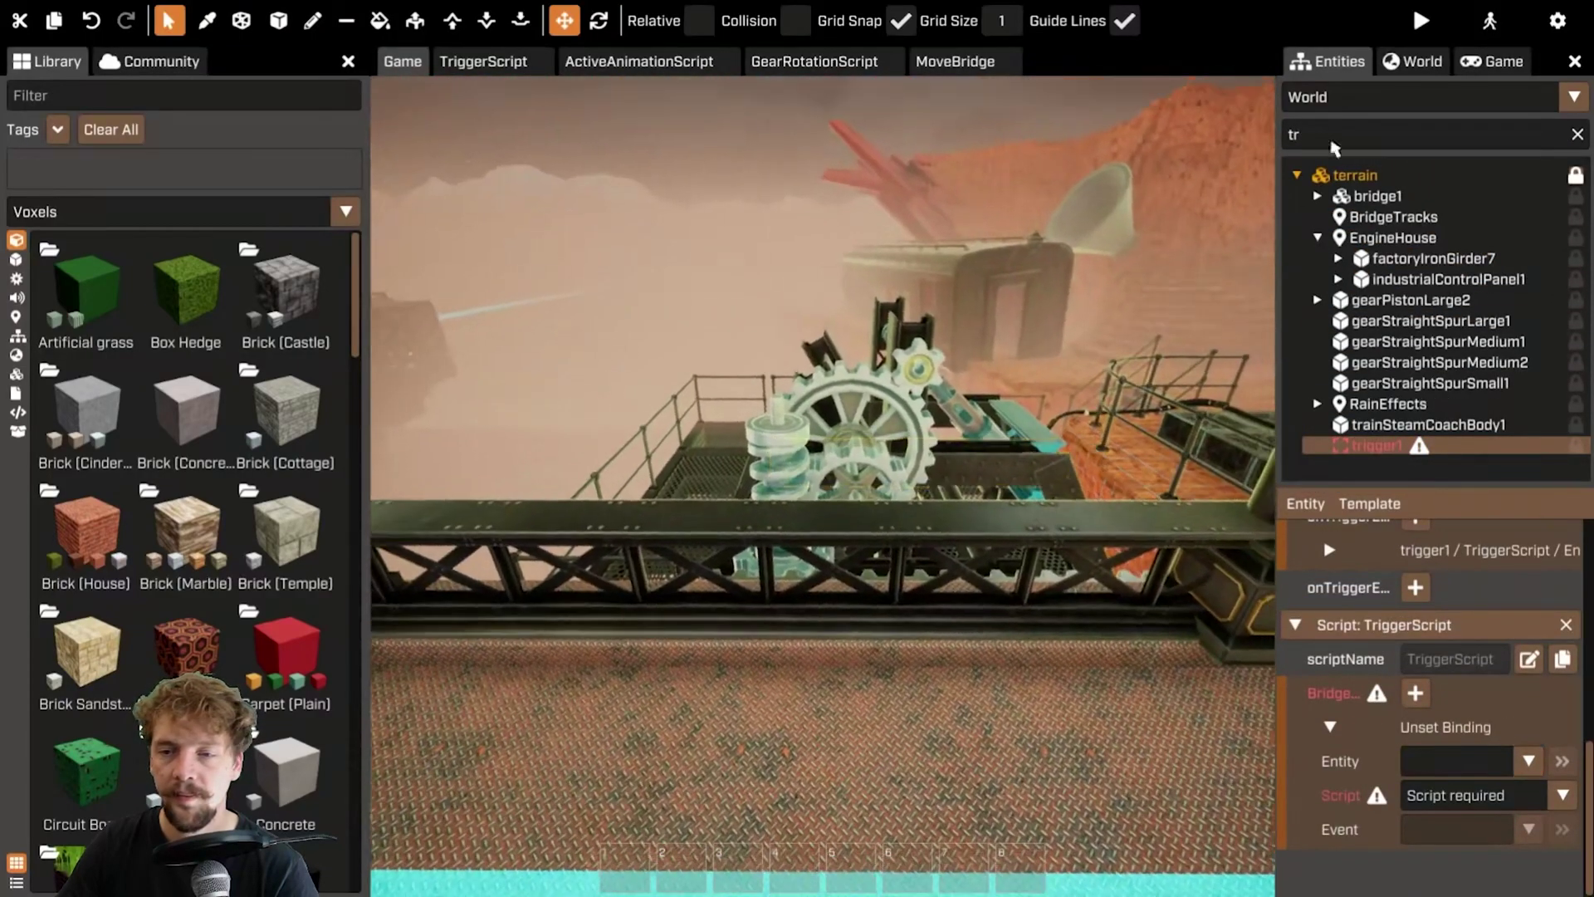
{"action": "key", "text": "BackSpace"}
{"action": "key", "text": "BackSpace"}
{"action": "type", "text": "gear"}
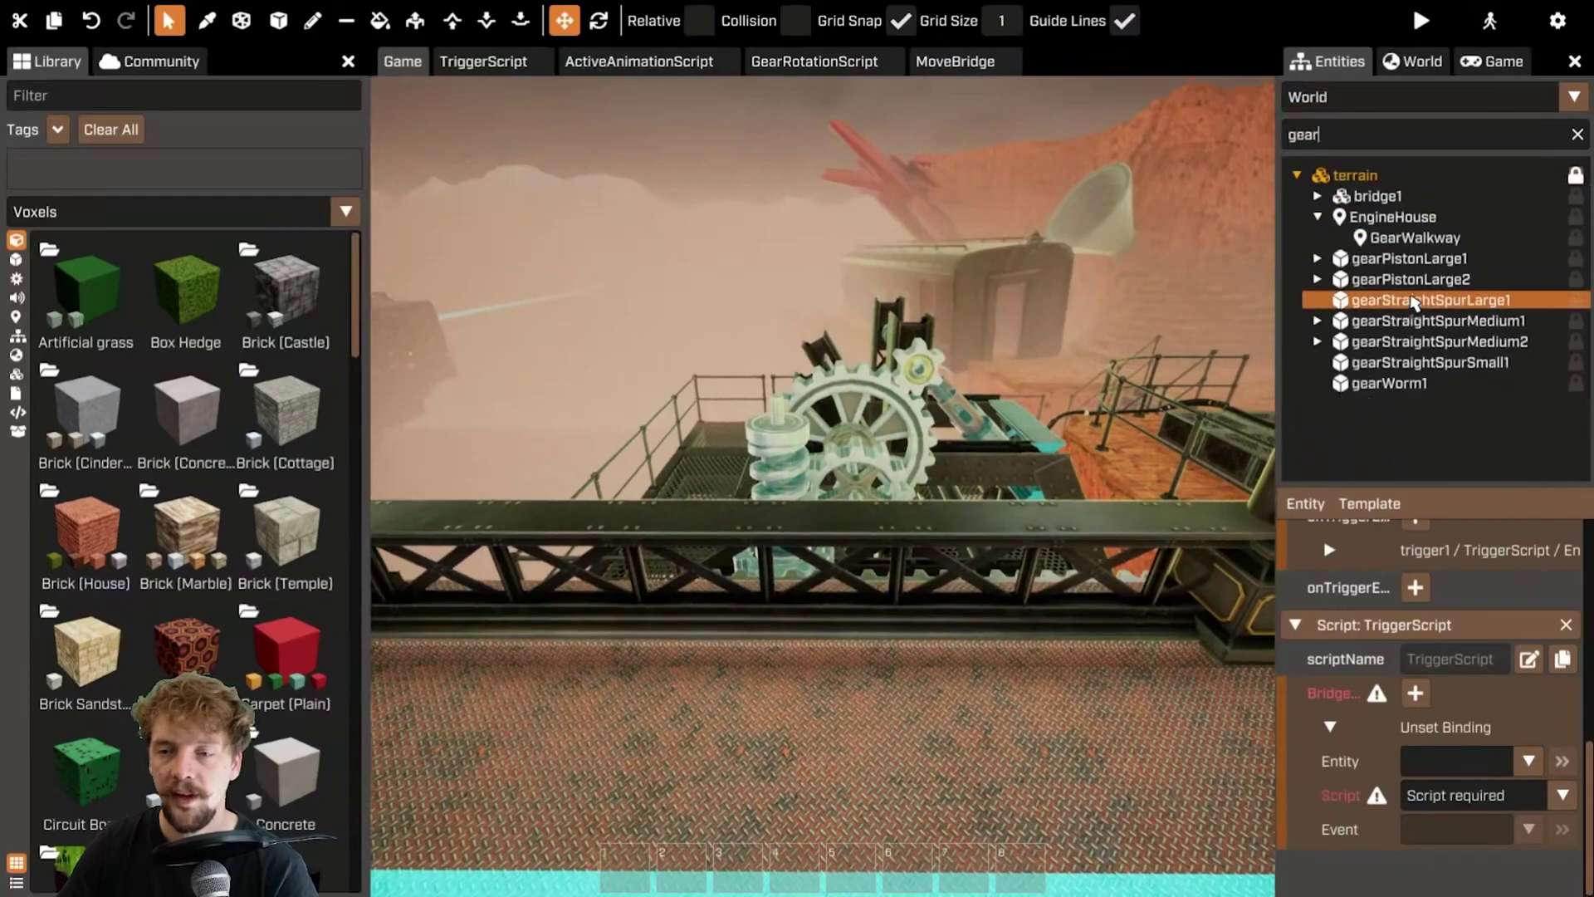
{"action": "left_click_drag", "start_coordinate": [1426, 307], "coordinate": [1461, 760]}
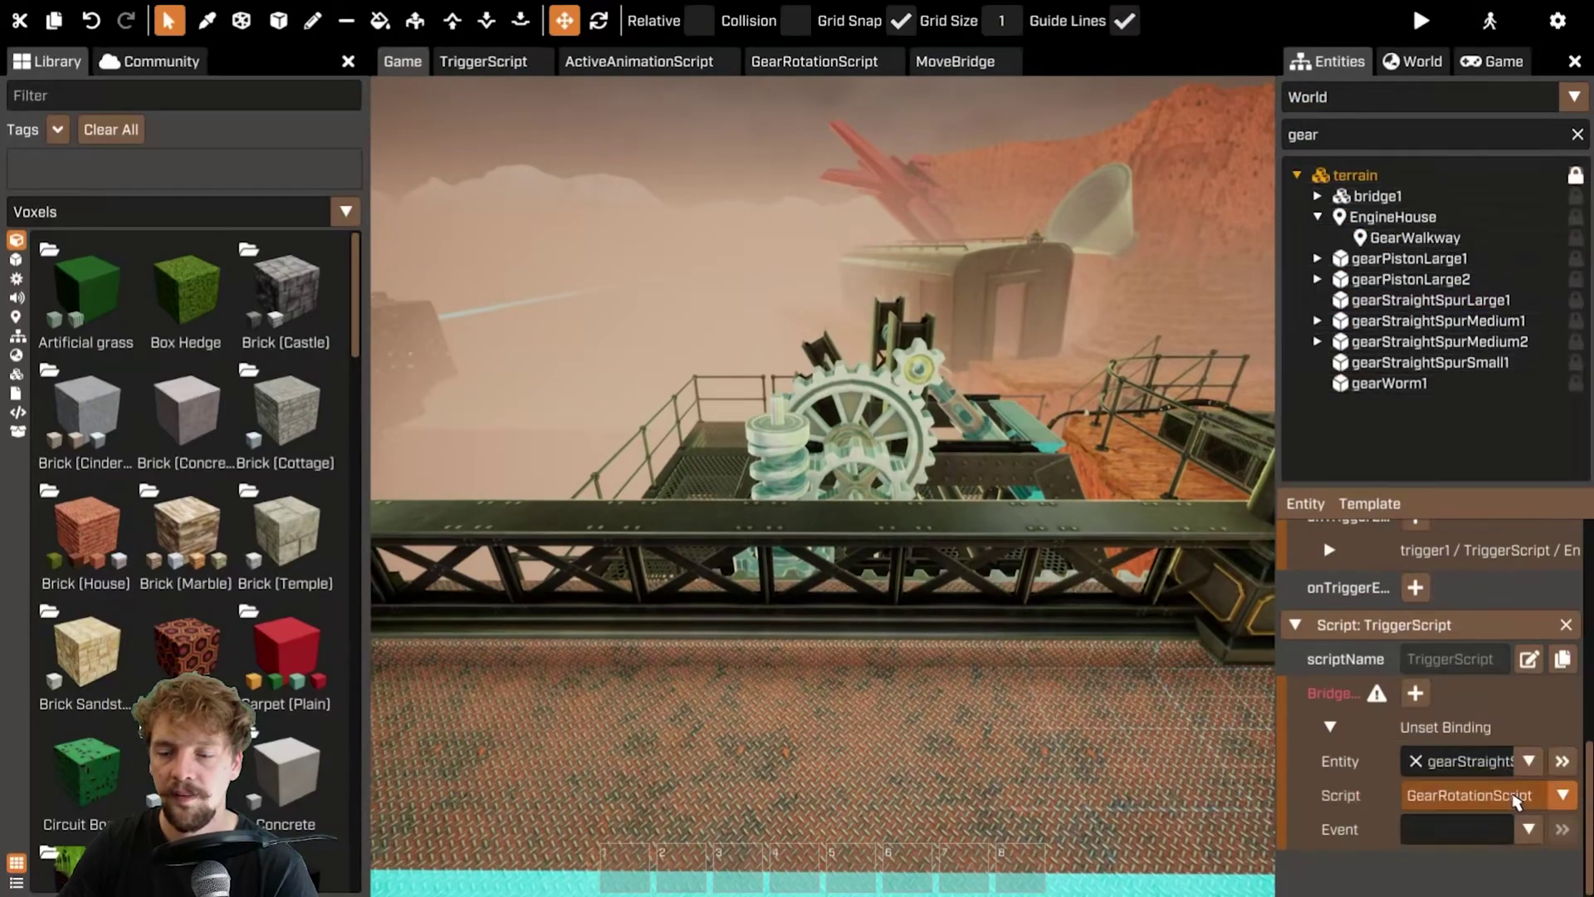
{"action": "left_click", "coordinate": [1540, 774]}
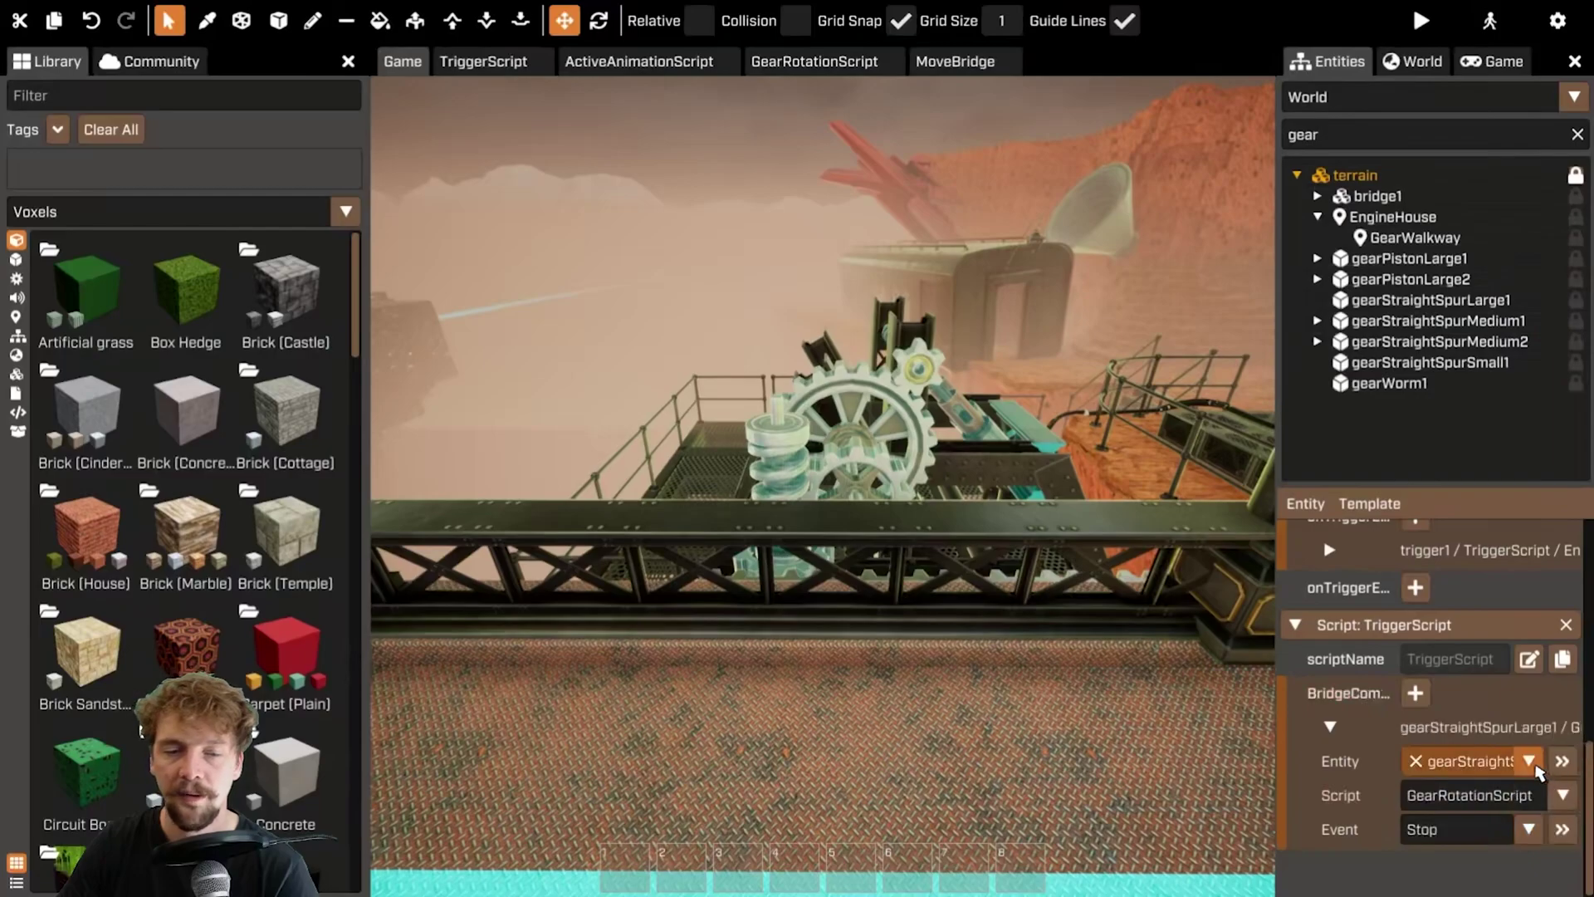
- Add a second BridgeComplete binding on trigger1 to gearPistonLarge2 with ActiveAnimationScript's Stop event
{"action": "left_click", "coordinate": [1420, 695]}
{"action": "left_click_drag", "start_coordinate": [1429, 284], "coordinate": [1453, 889]}
{"action": "scroll", "coordinate": [1477, 797], "scroll_direction": "down", "scroll_amount": 2}
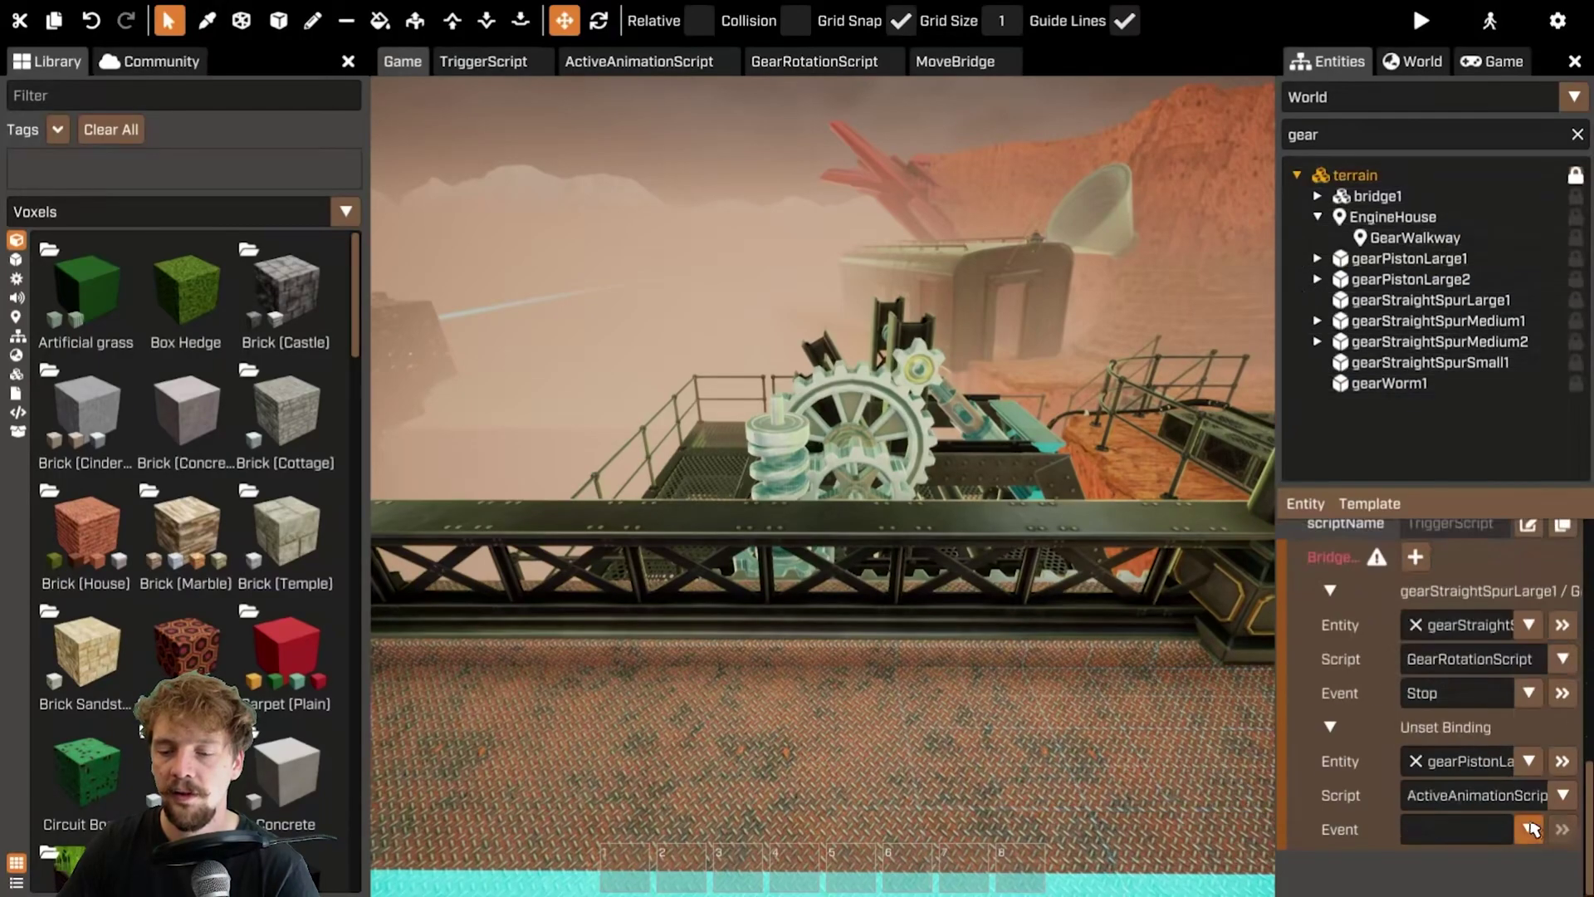
{"action": "left_click", "coordinate": [1540, 776]}
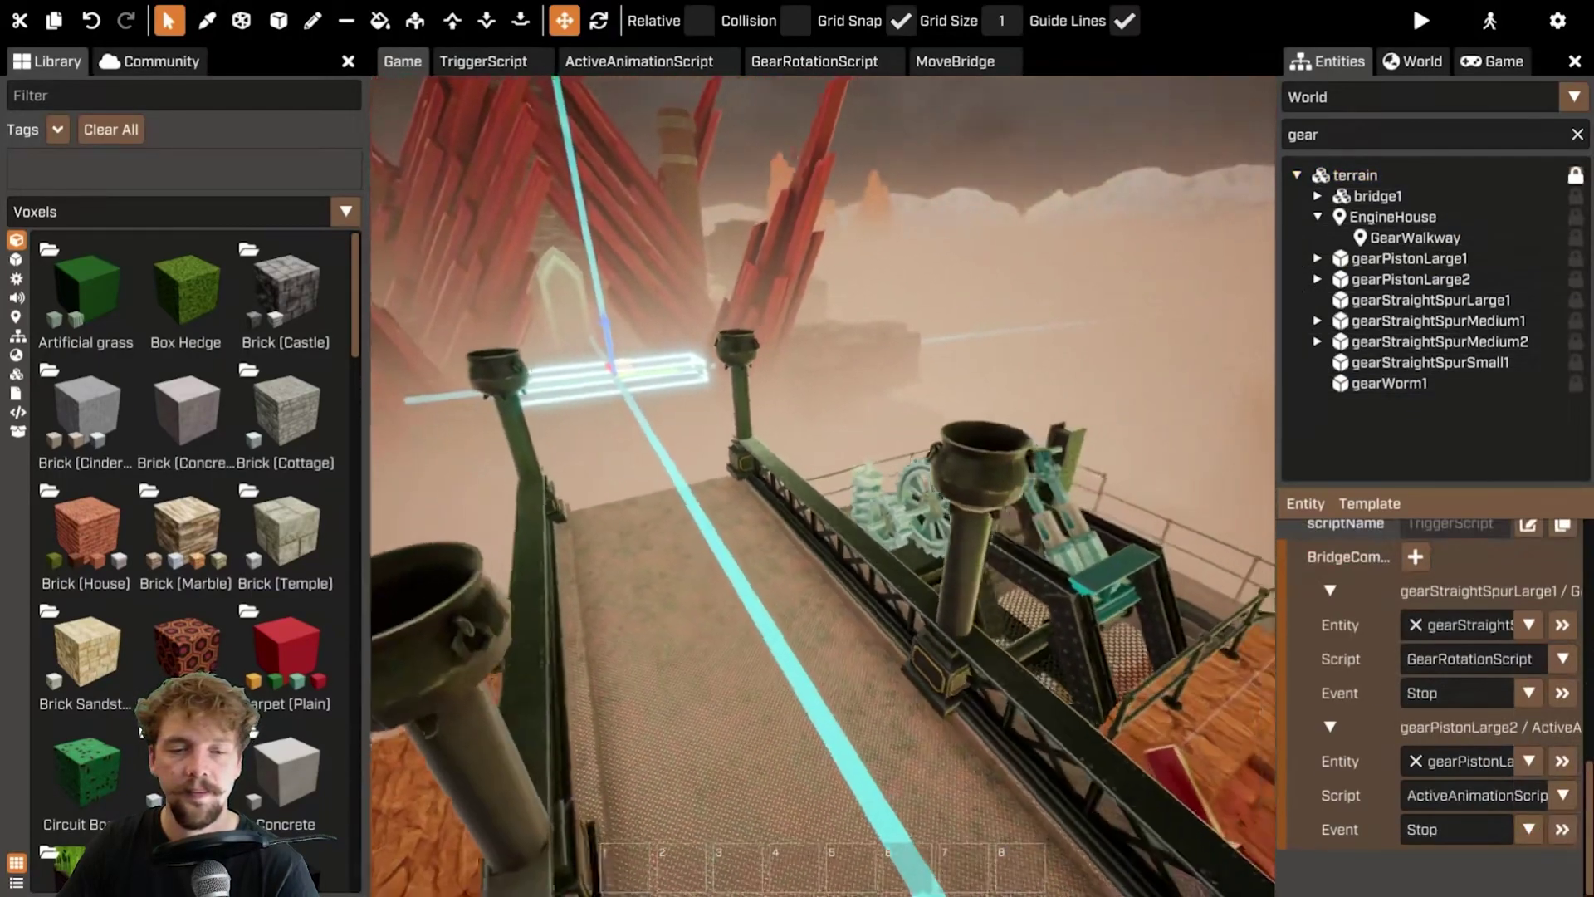
- Preview the game, walk to the control panel and onto the bridge to test the machine, and return to editing
{"action": "right_click_drag", "start_coordinate": [1065, 524], "coordinate": [1065, 524]}
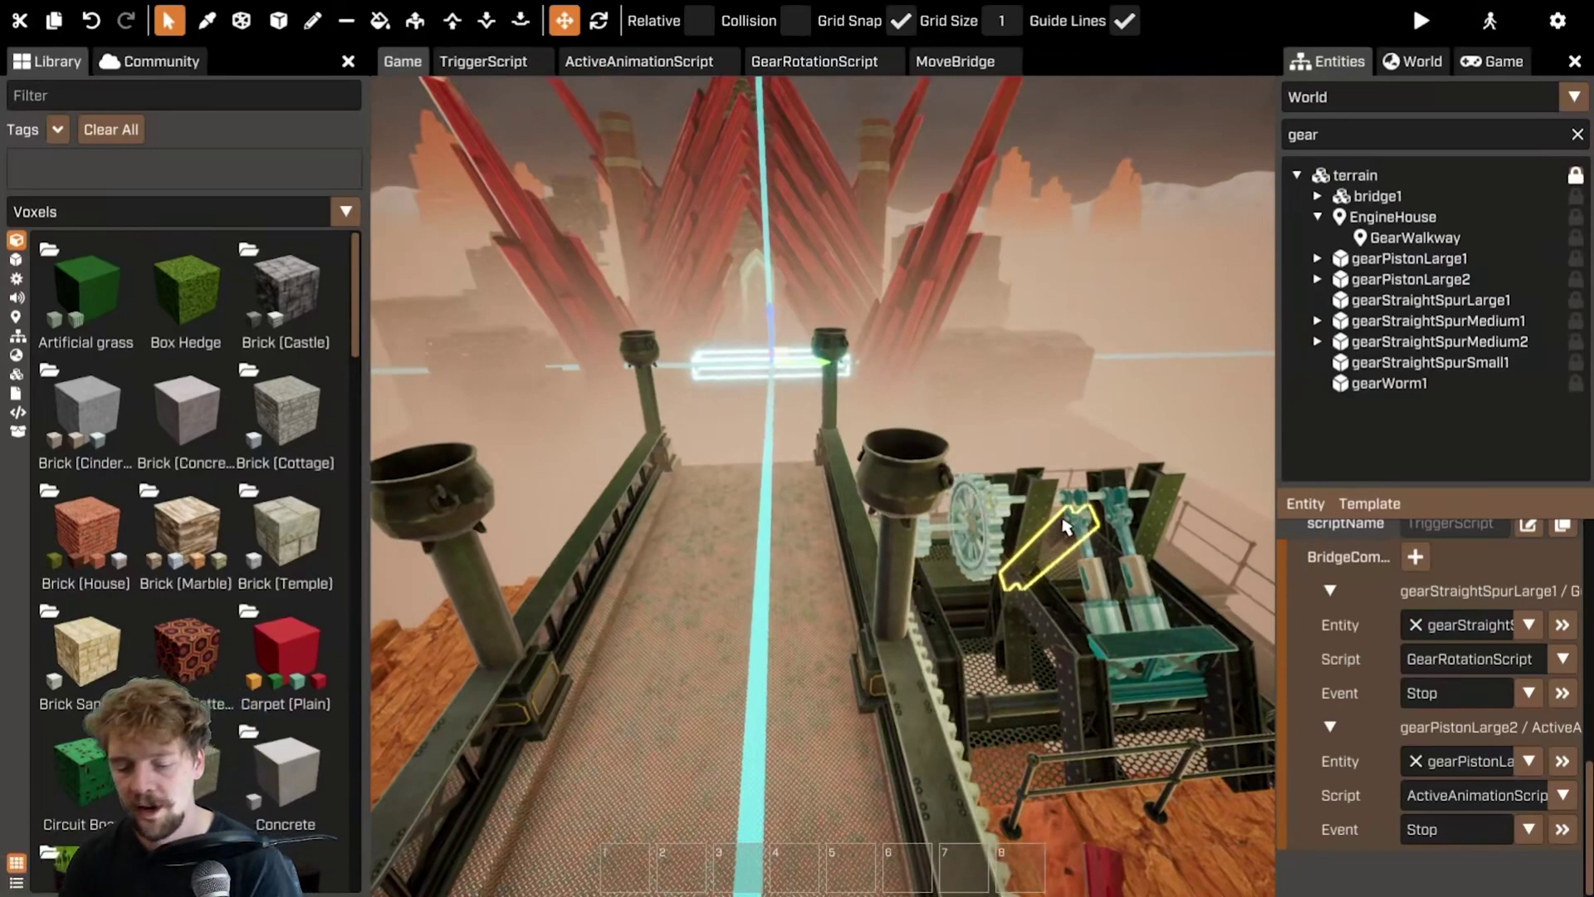
{"action": "key", "text": "F5"}
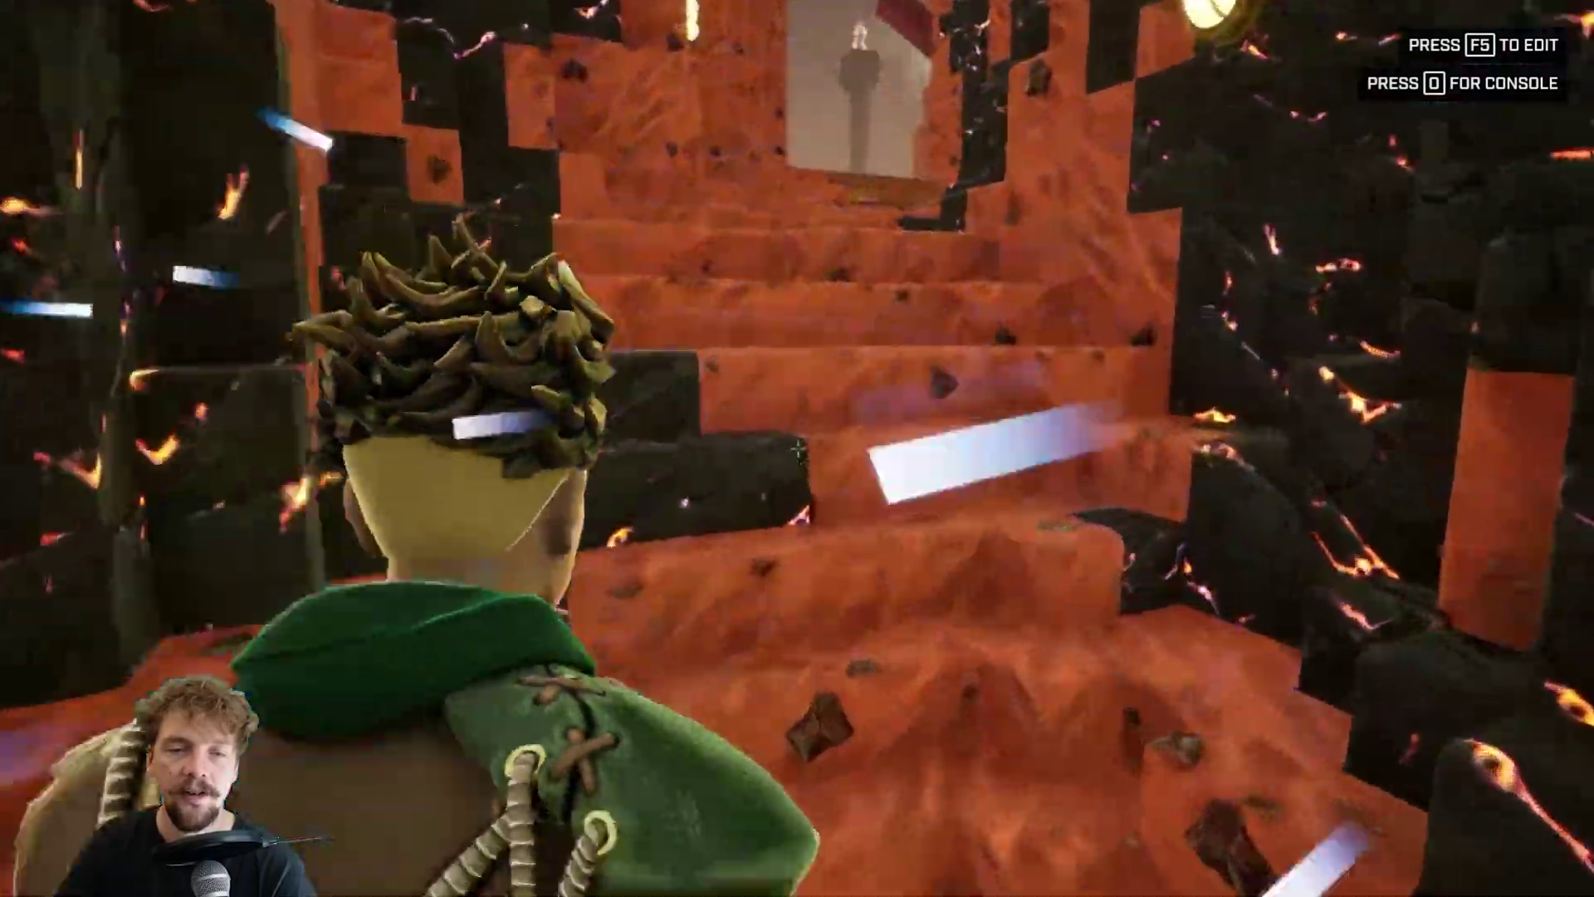
{"action": "key", "text": "w"}
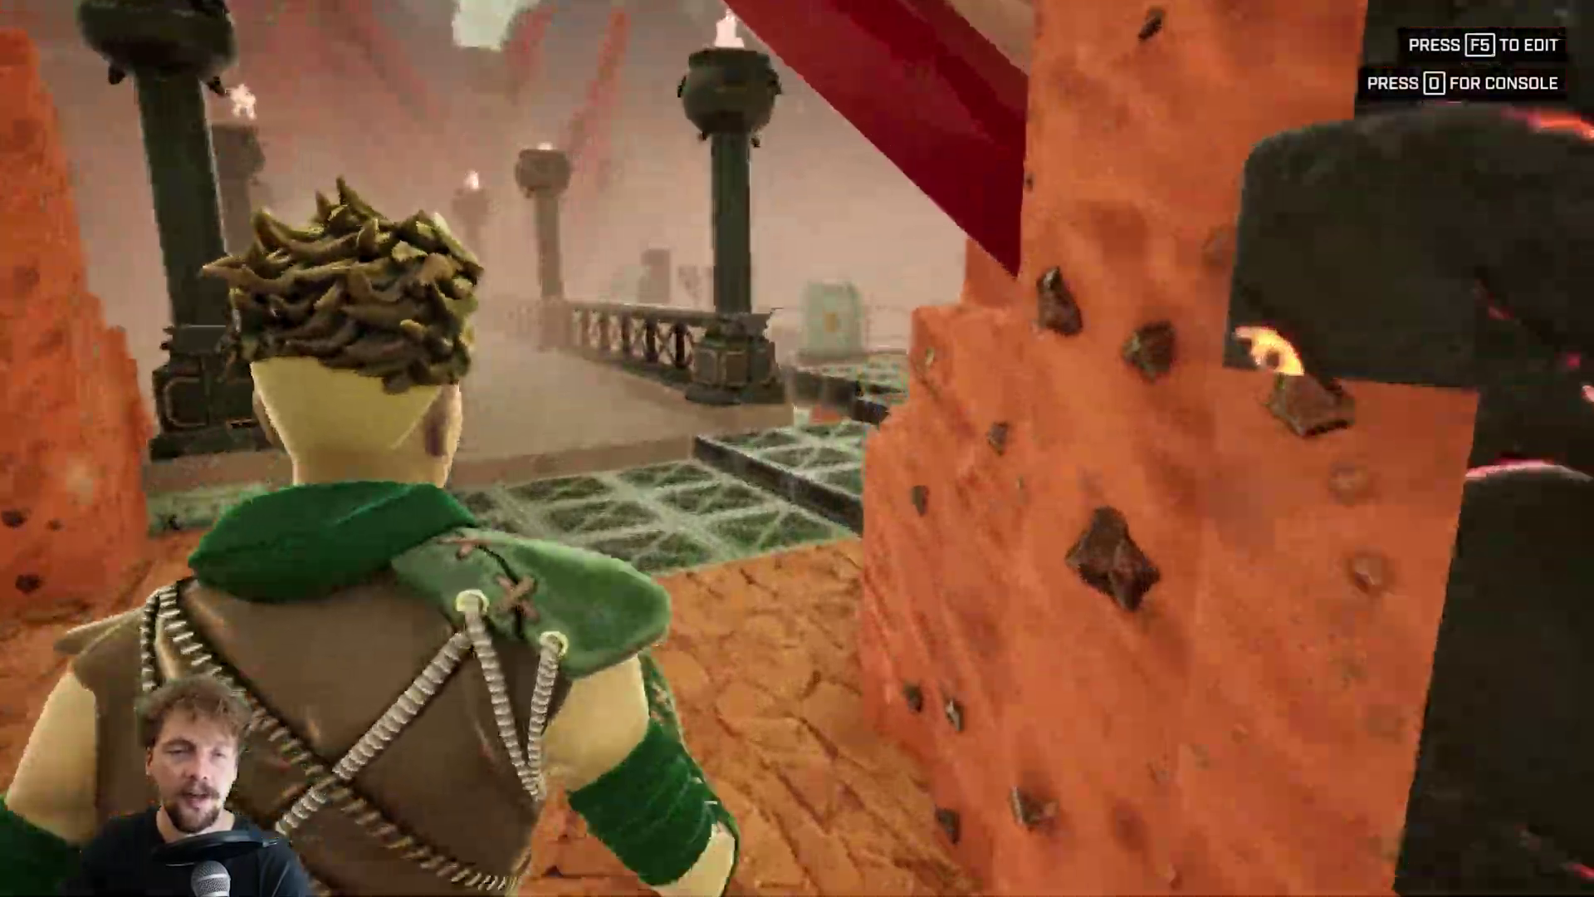
{"action": "key", "text": "w"}
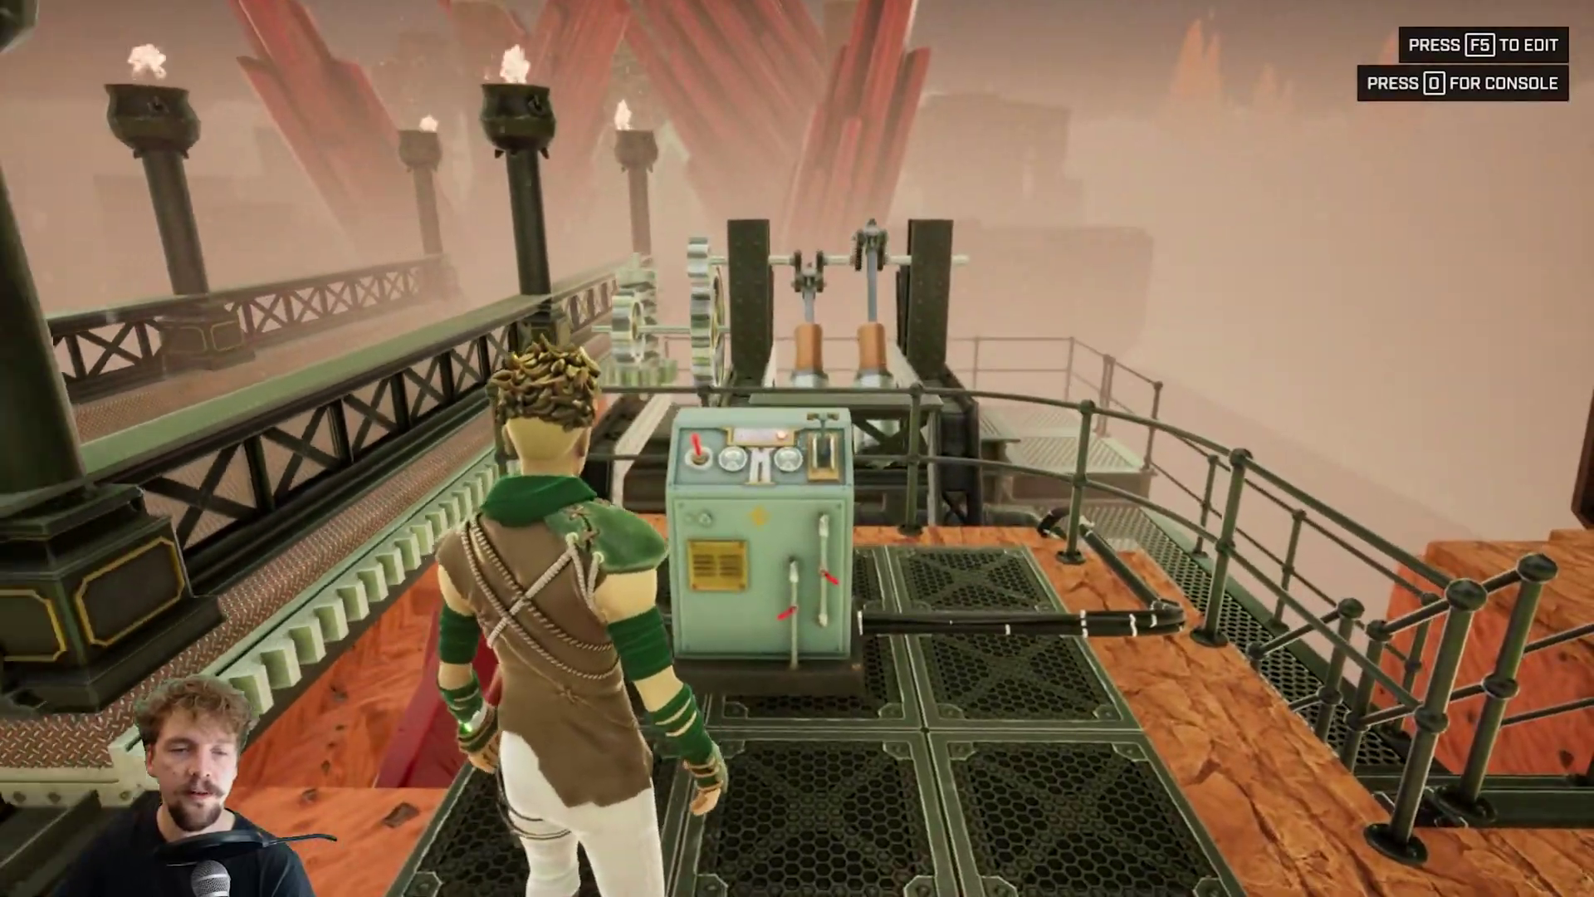
{"action": "key", "text": "w"}
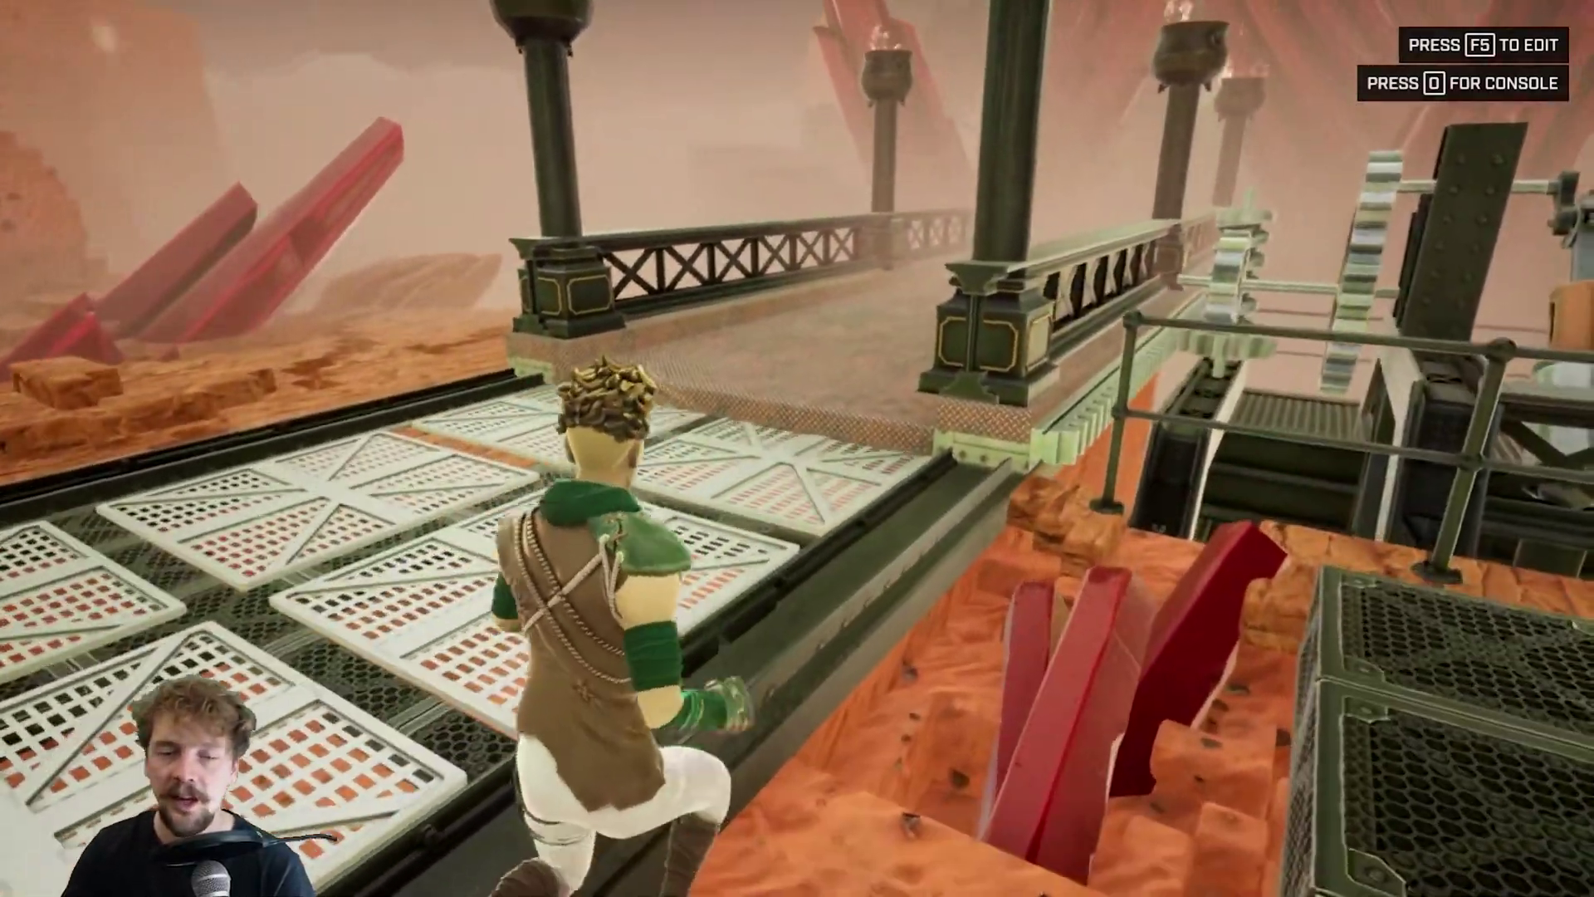
{"action": "key", "text": "w"}
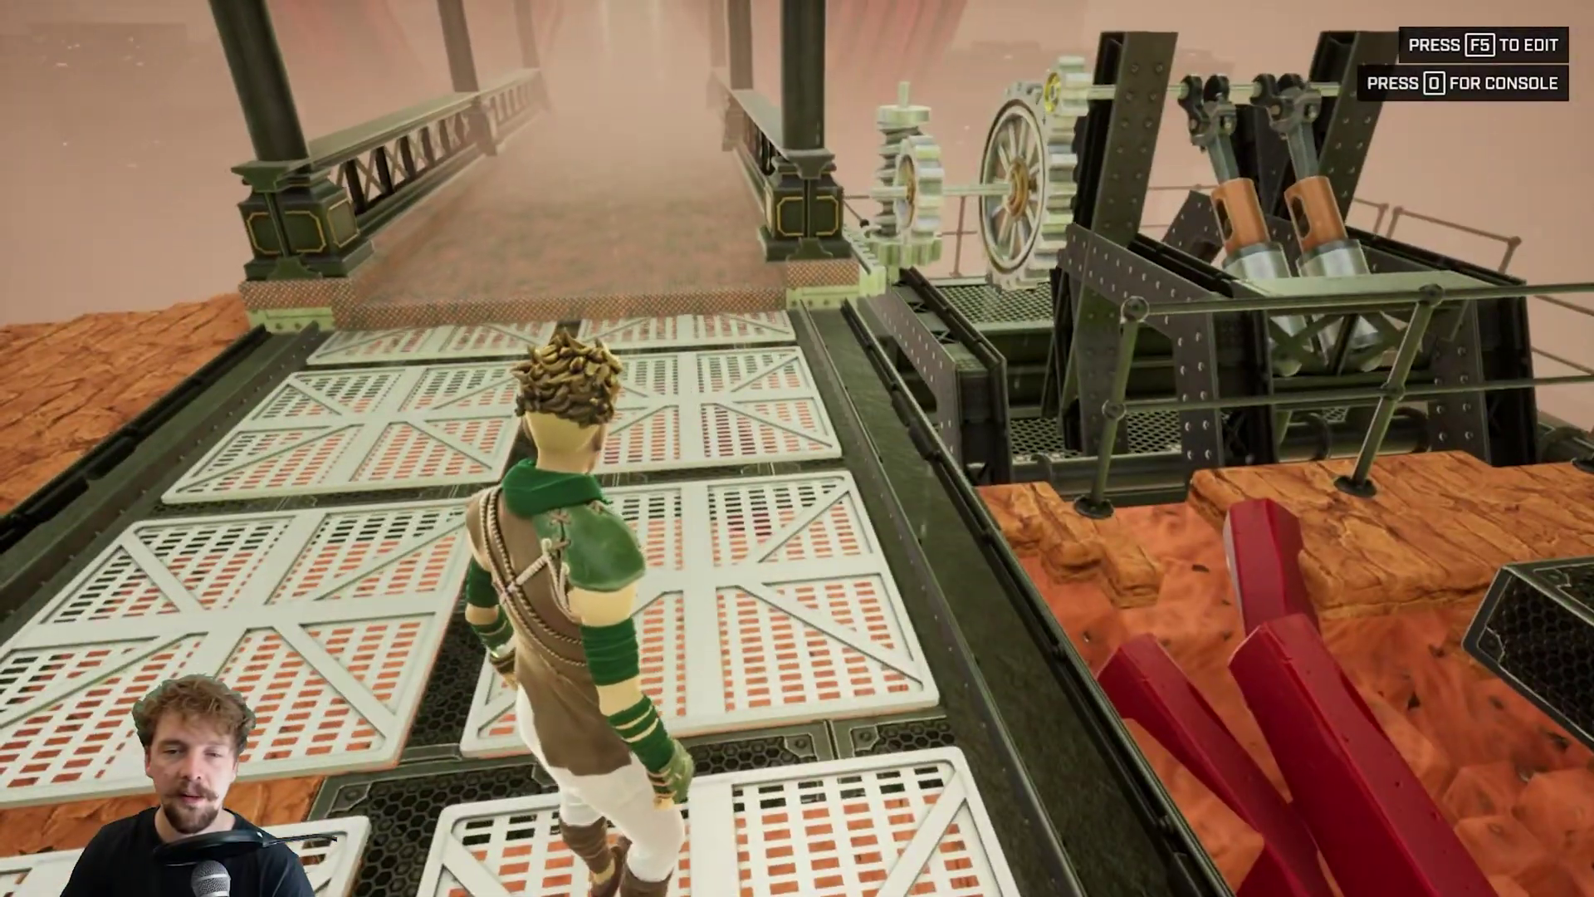
{"action": "key", "text": "w"}
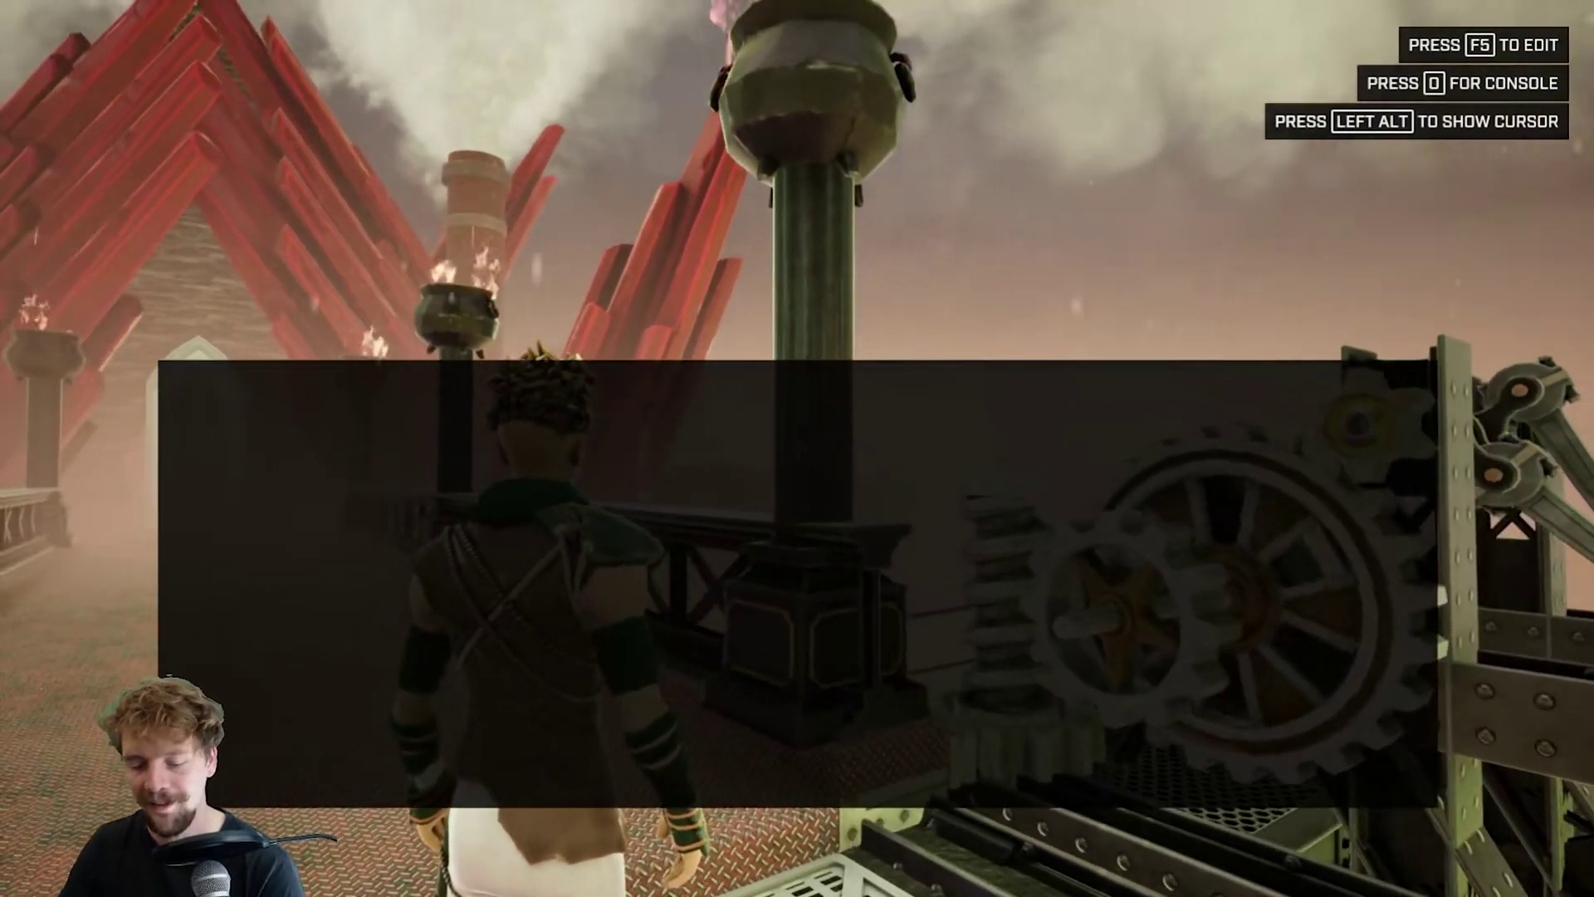
{"action": "key", "text": "F5"}
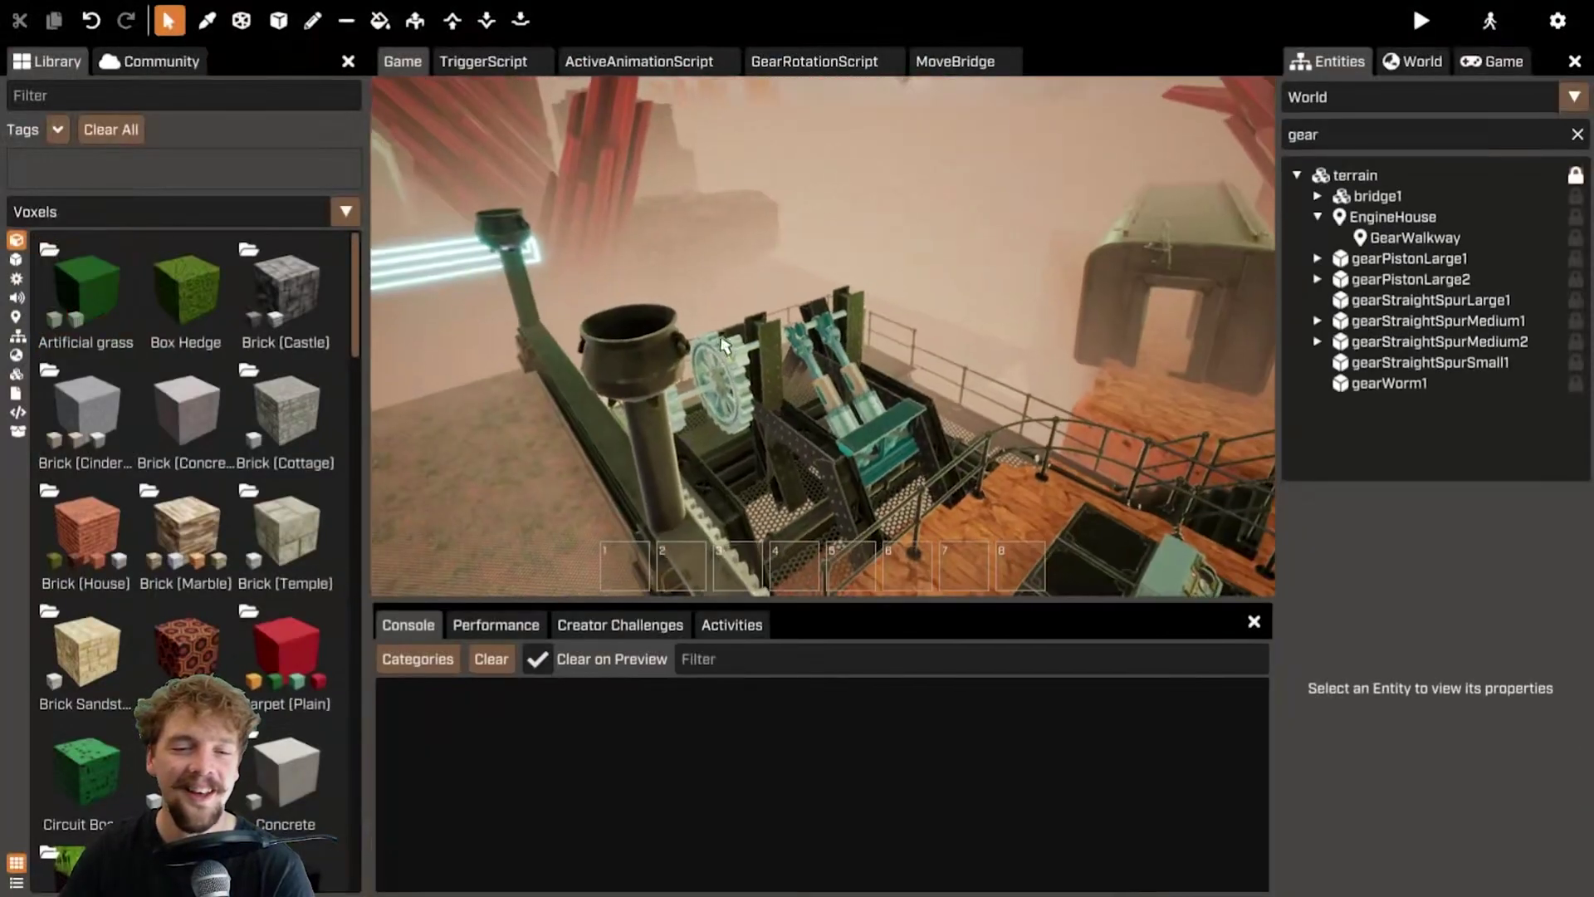
- Filter the entities for "tr" to list trigger1
{"action": "left_click", "coordinate": [747, 398]}
{"action": "left_click", "coordinate": [428, 268]}
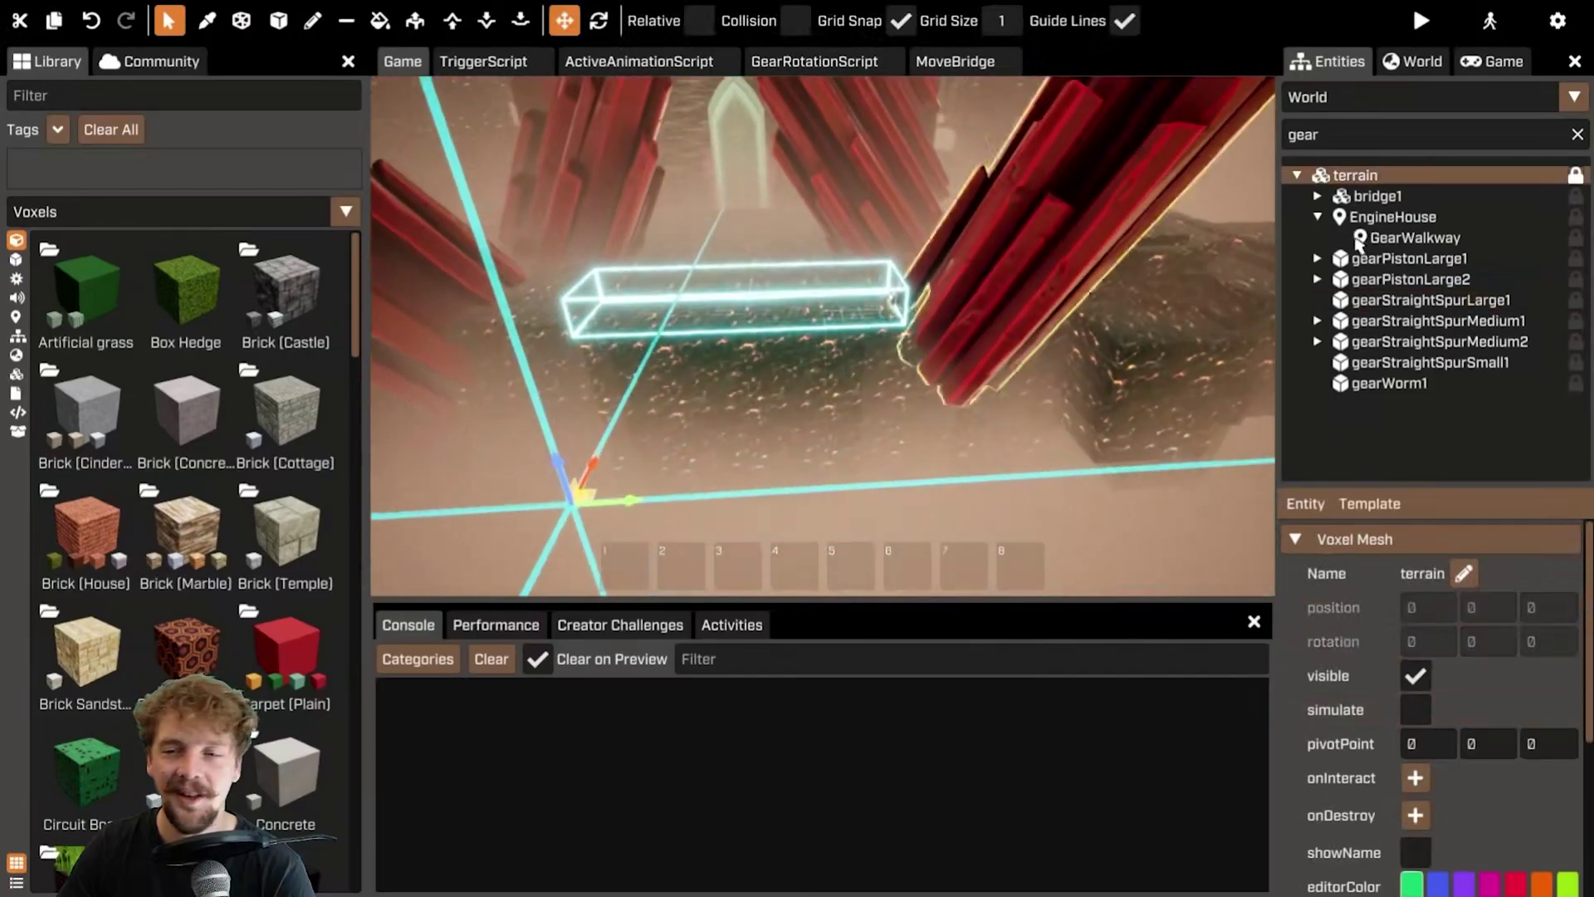
{"action": "left_click", "coordinate": [1357, 133]}
{"action": "type", "text": "t"}
{"action": "type", "text": "tr"}
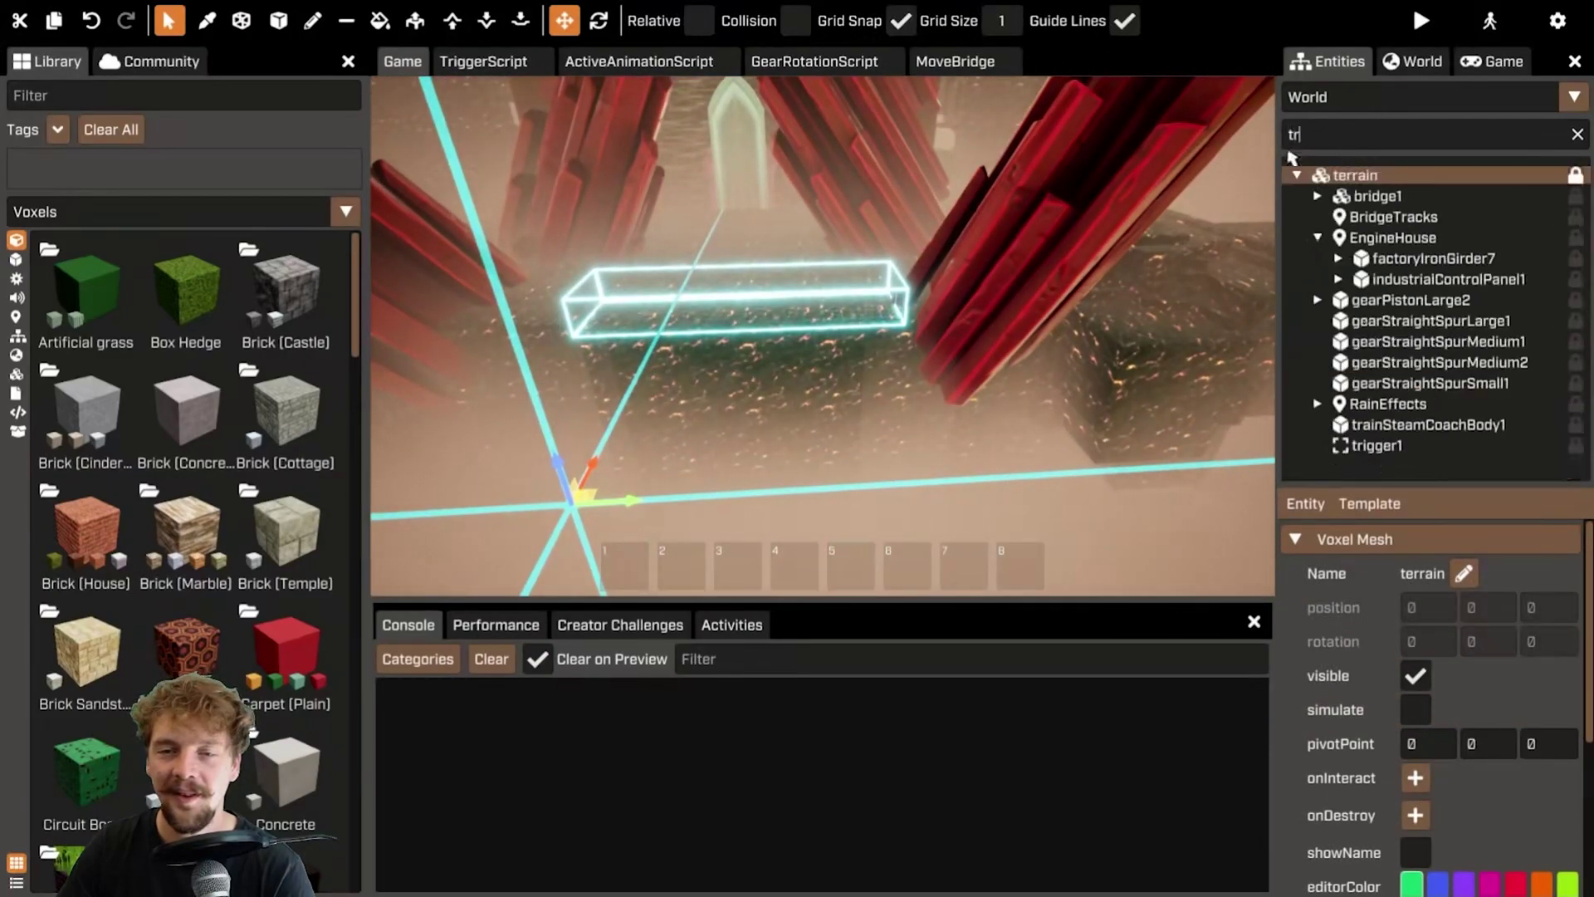
- In TriggerScript's EndIt function, change the condition to compare other:GetName() with "factoryColumnBase5"
{"action": "left_click", "coordinate": [455, 60]}
{"action": "left_click", "coordinate": [615, 444]}
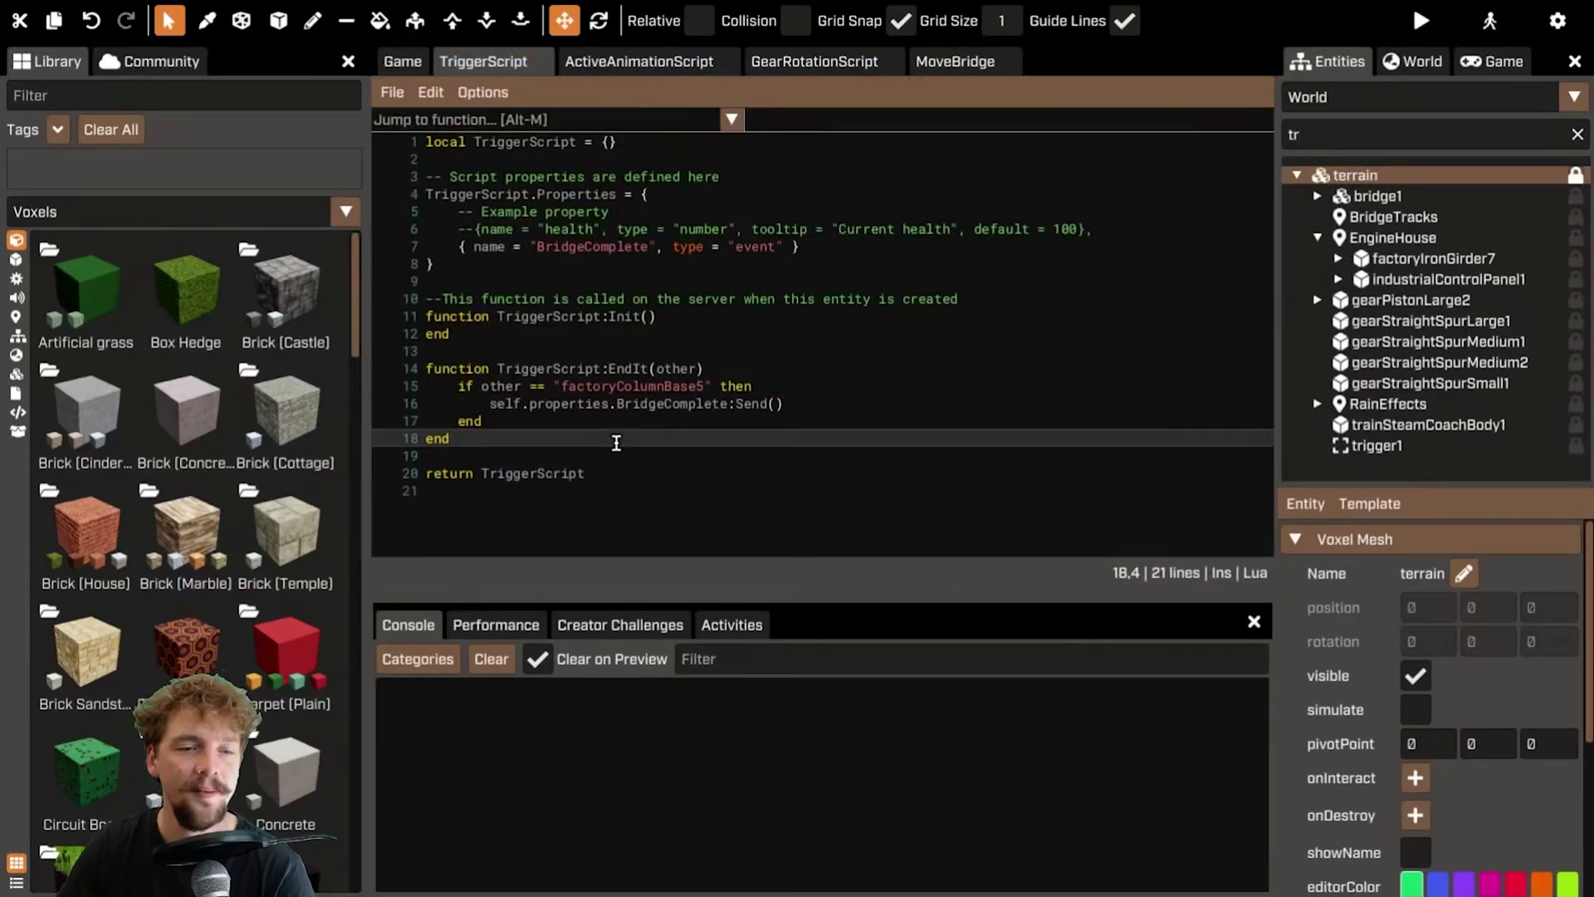
{"action": "left_click", "coordinate": [821, 407]}
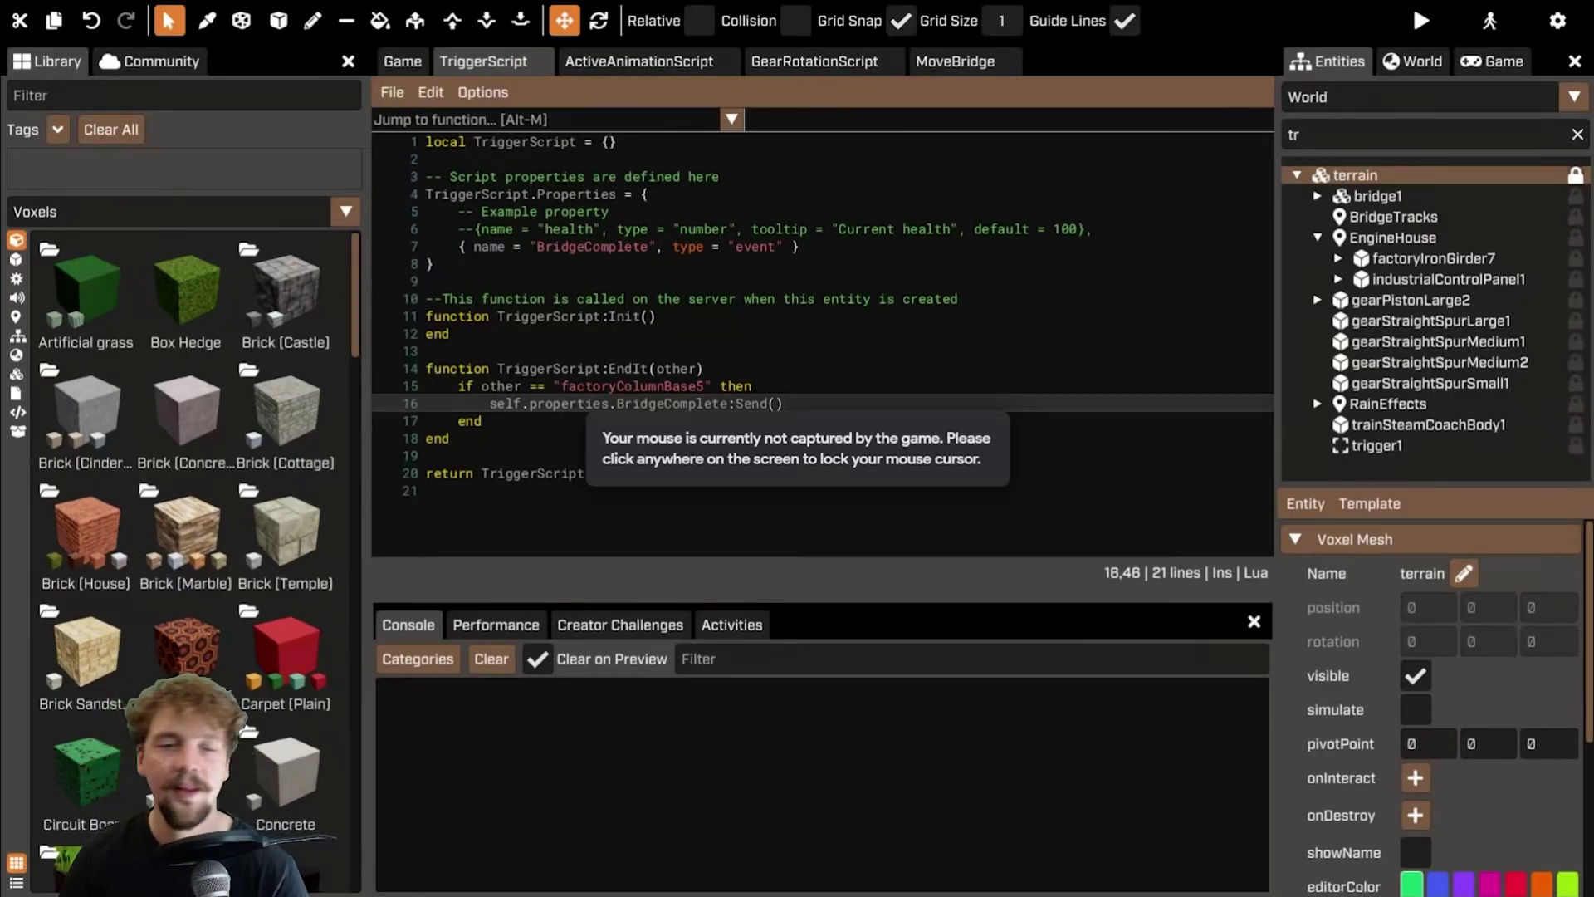
{"action": "left_click", "coordinate": [536, 388]}
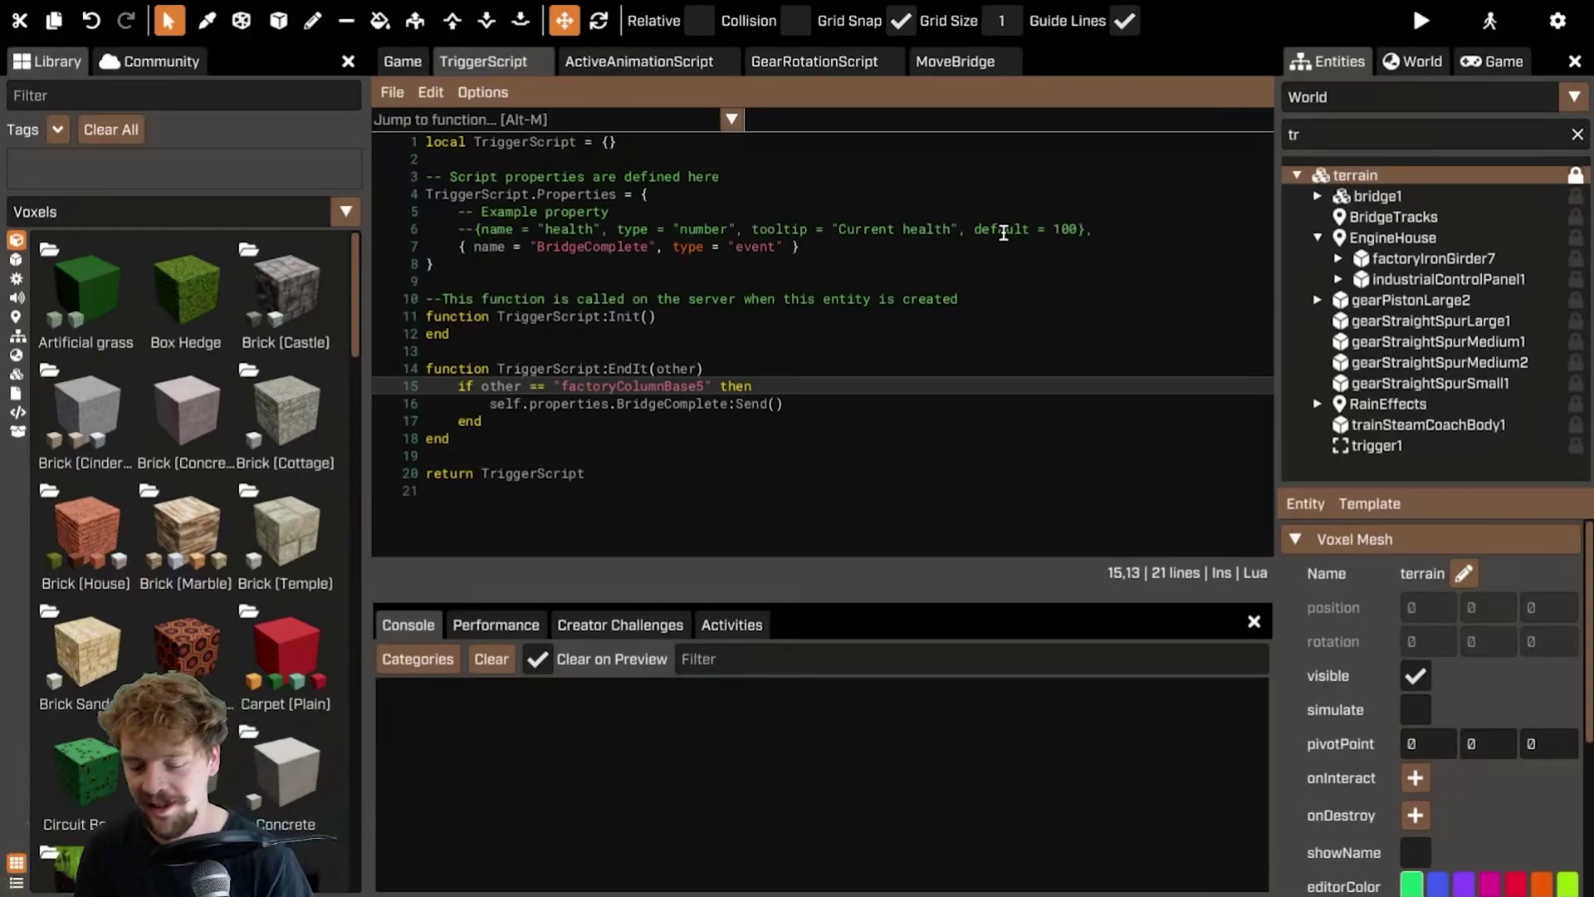
{"action": "type", "text": ":GetName"}
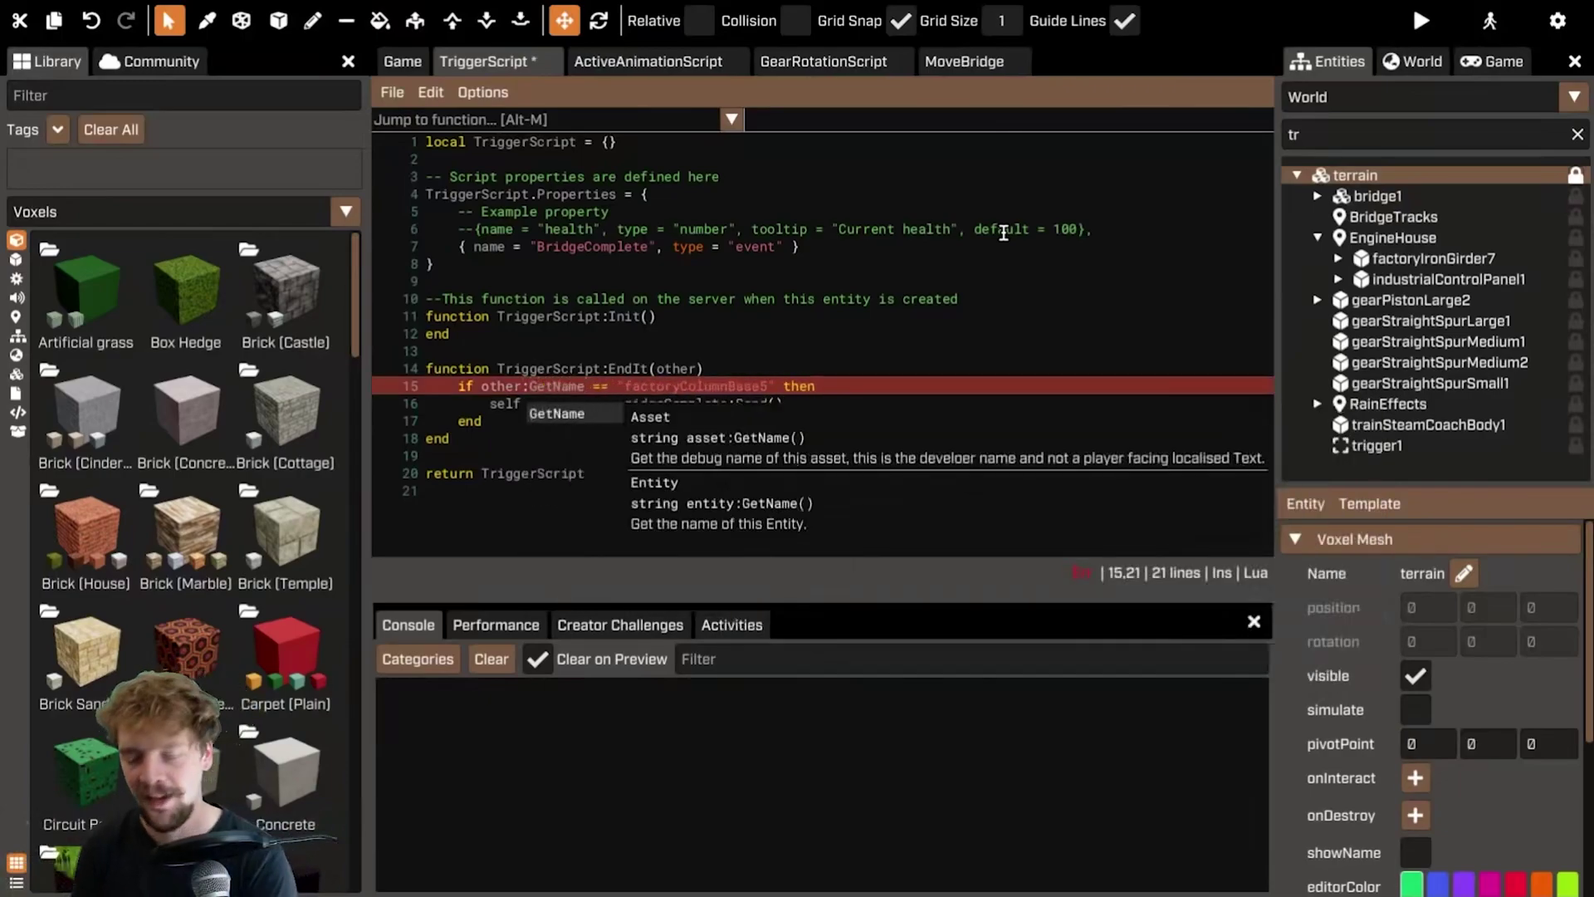
{"action": "type", "text": "()"}
- Preview the game, walk to the control panel and along the bridge to test the machine with the corrected script, and return to editing
{"action": "key", "text": "F5"}
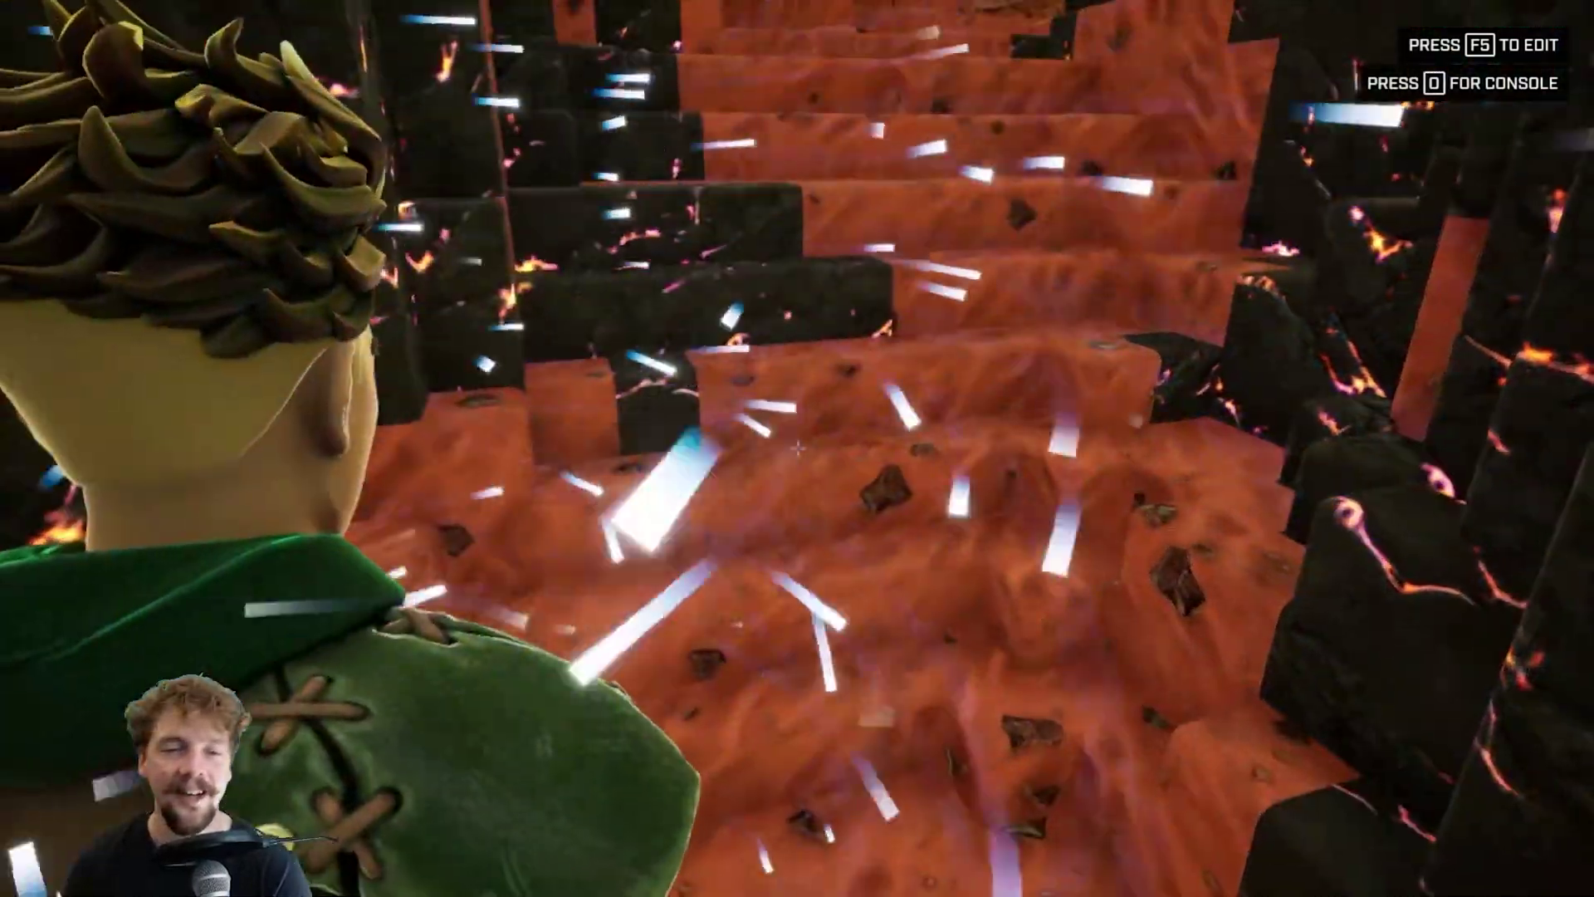
{"action": "key", "text": "w"}
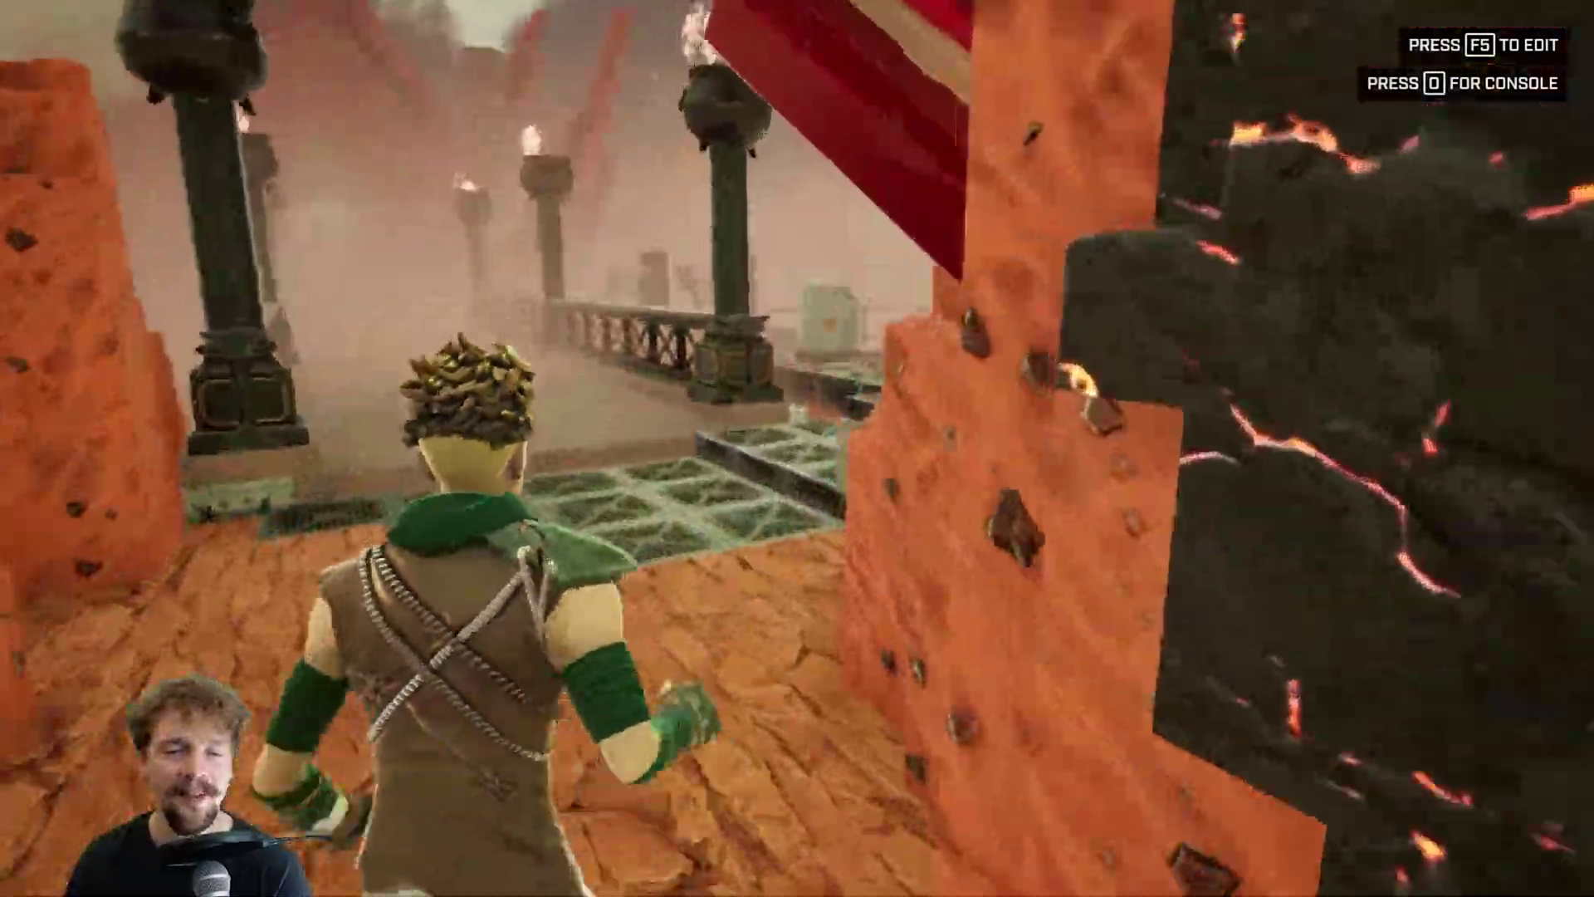
{"action": "key", "text": "w"}
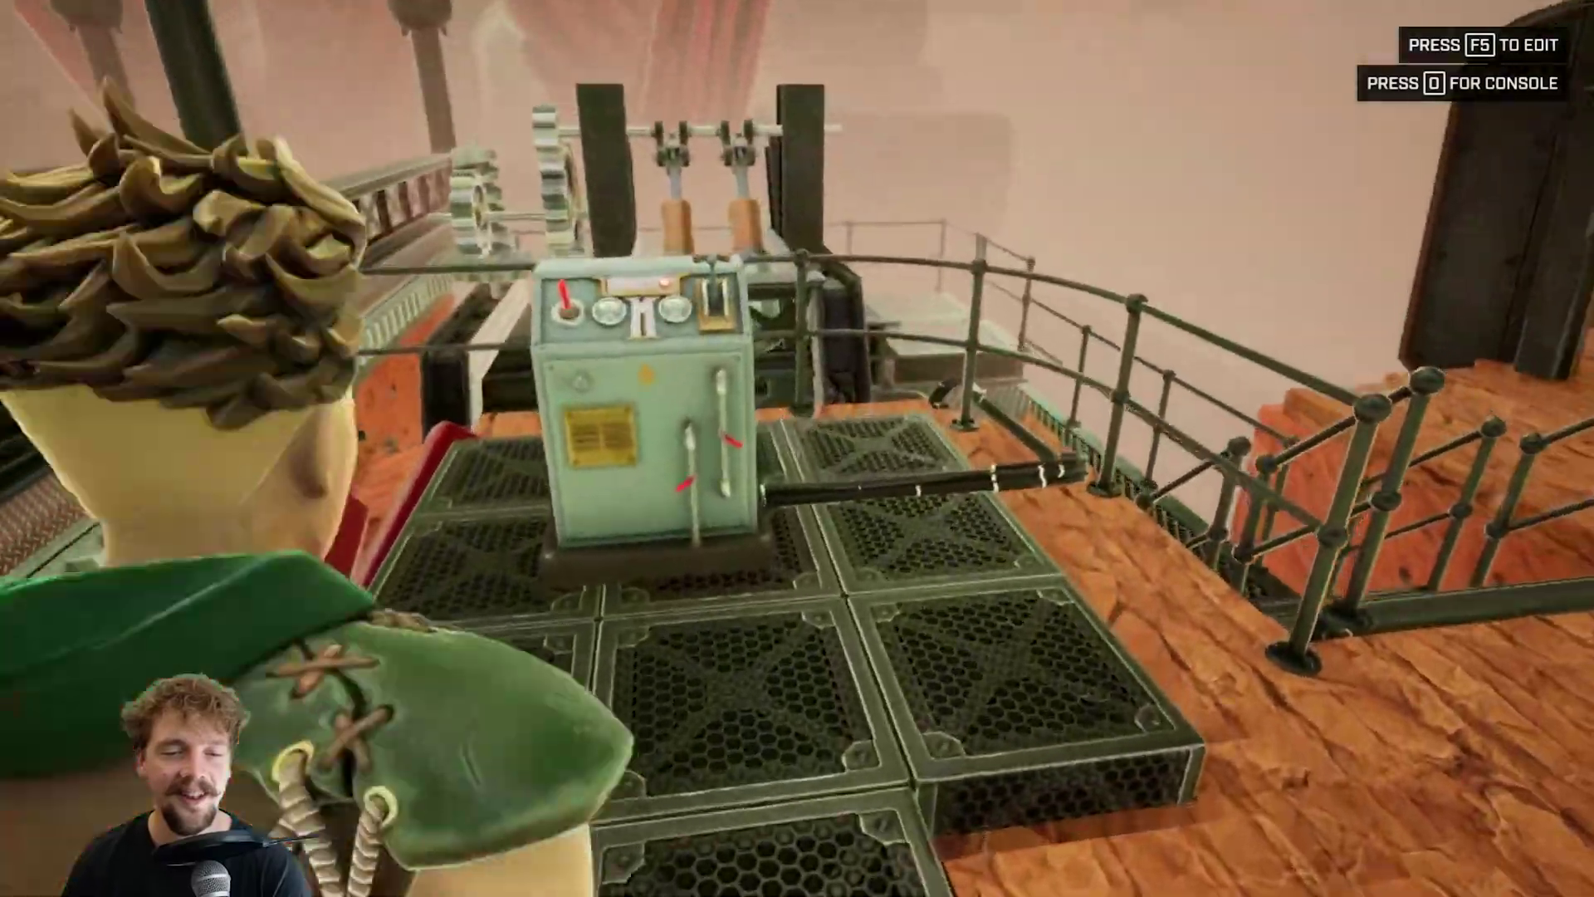
{"action": "key", "text": "w"}
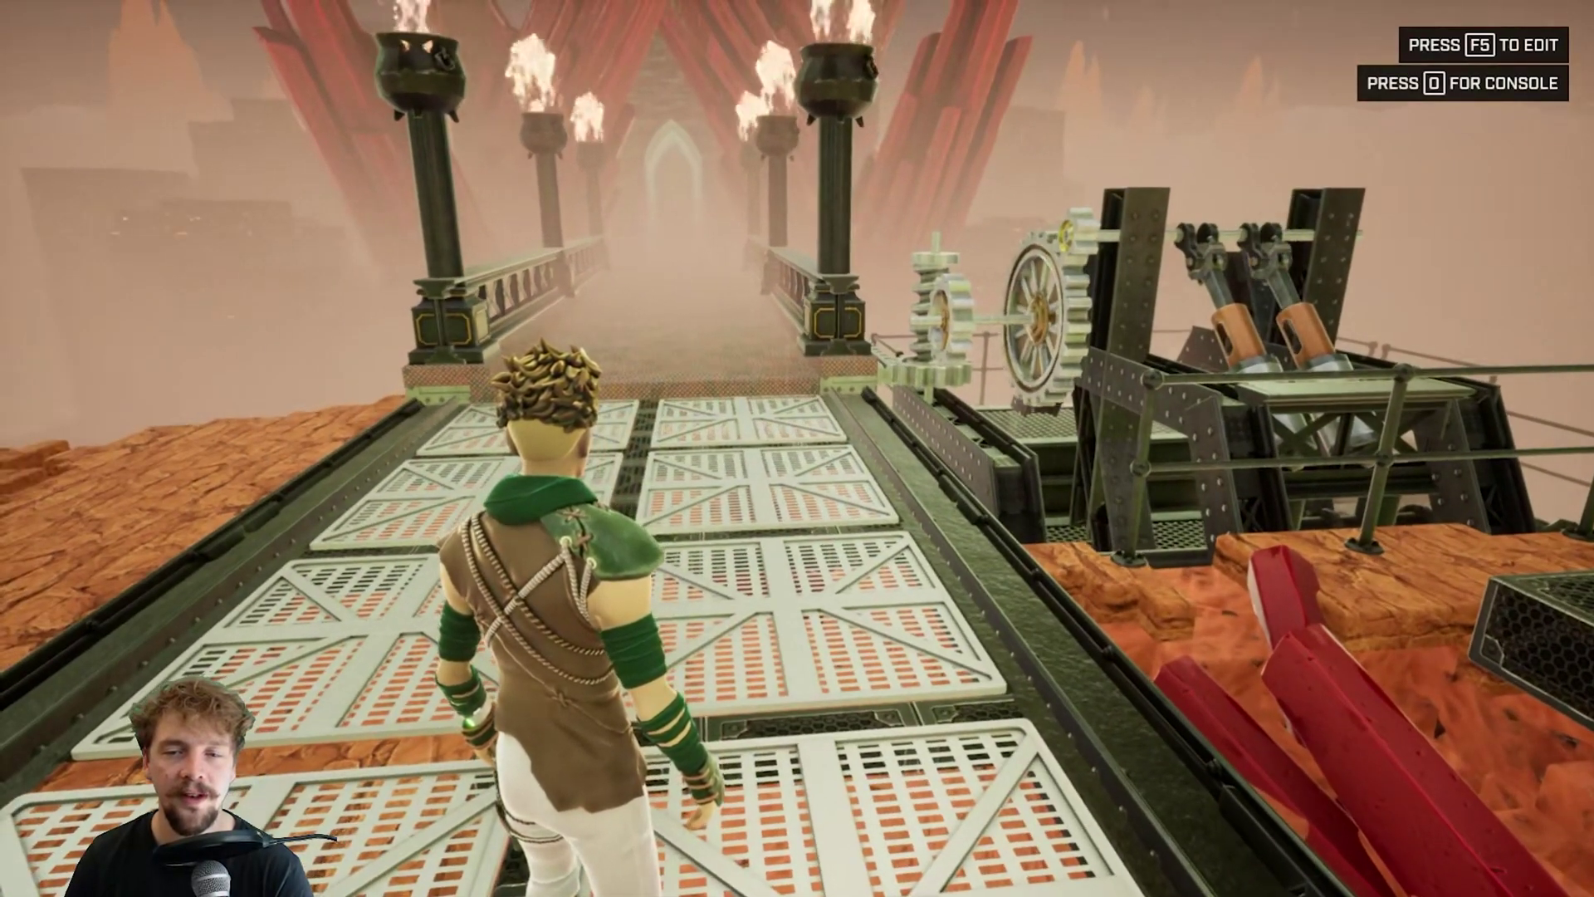
{"action": "mouse_move", "coordinate": [797, 449]}
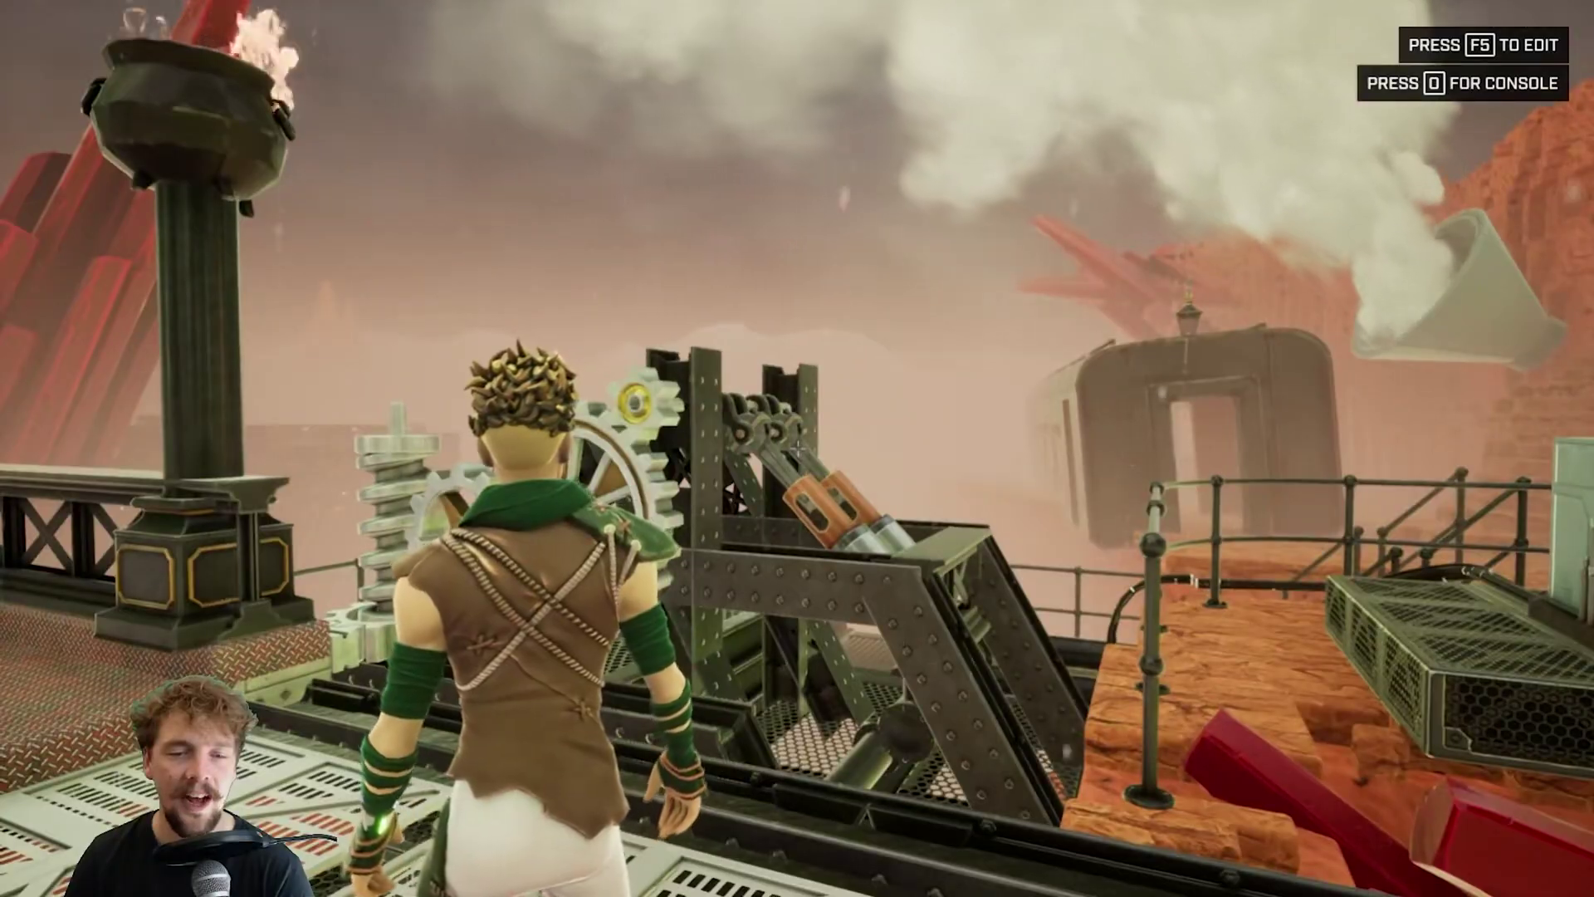
{"action": "key", "text": "w"}
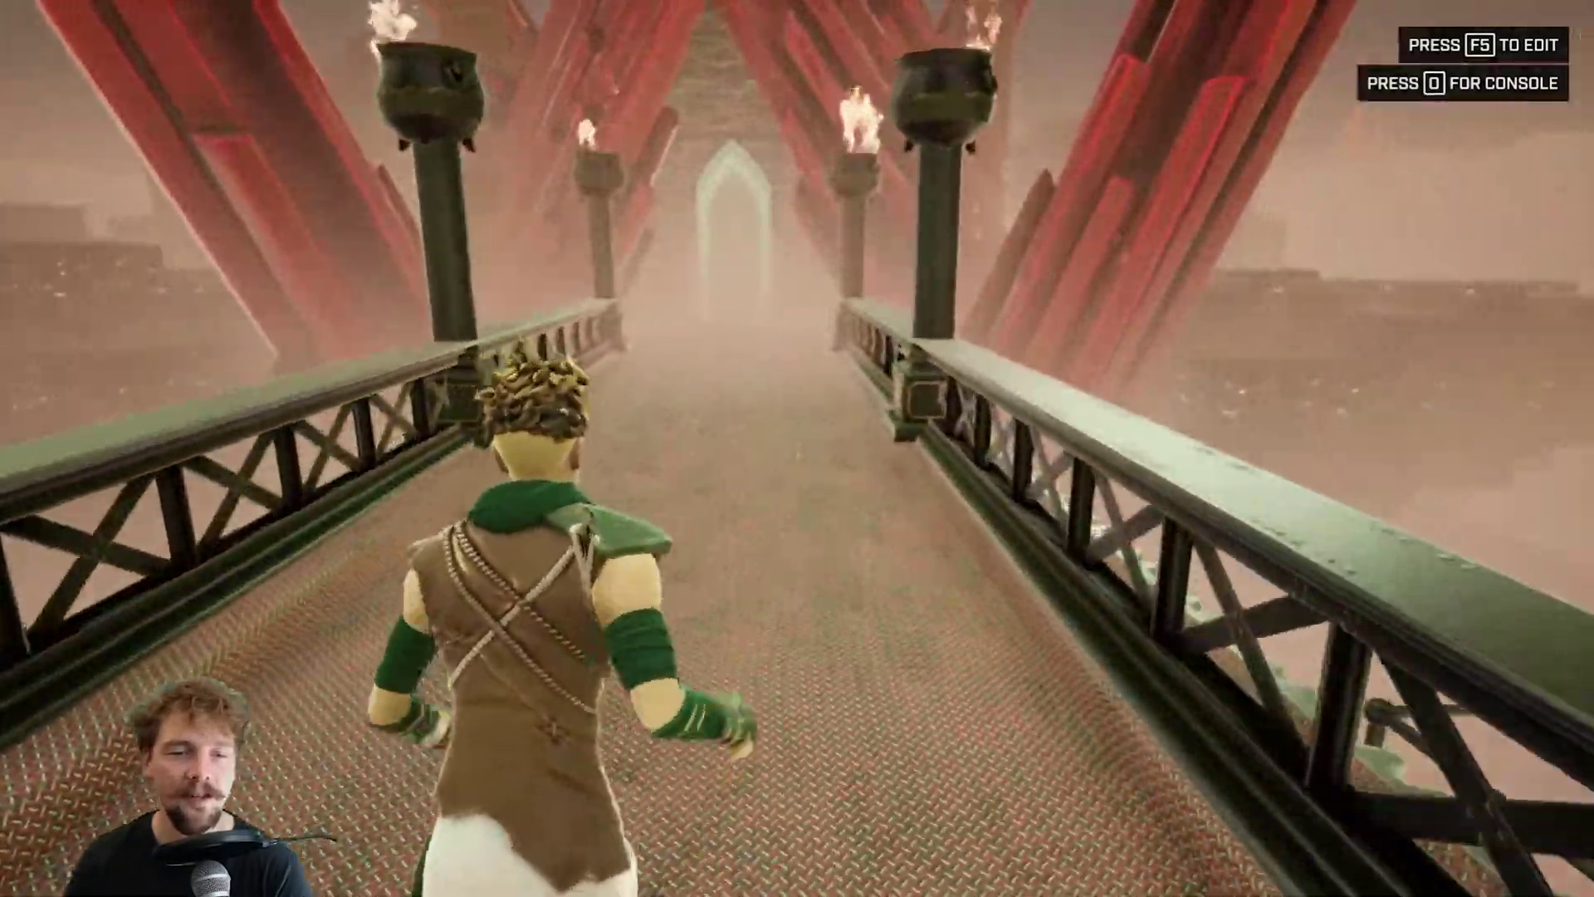
{"action": "key", "text": "w"}
{"action": "key", "text": "F5"}
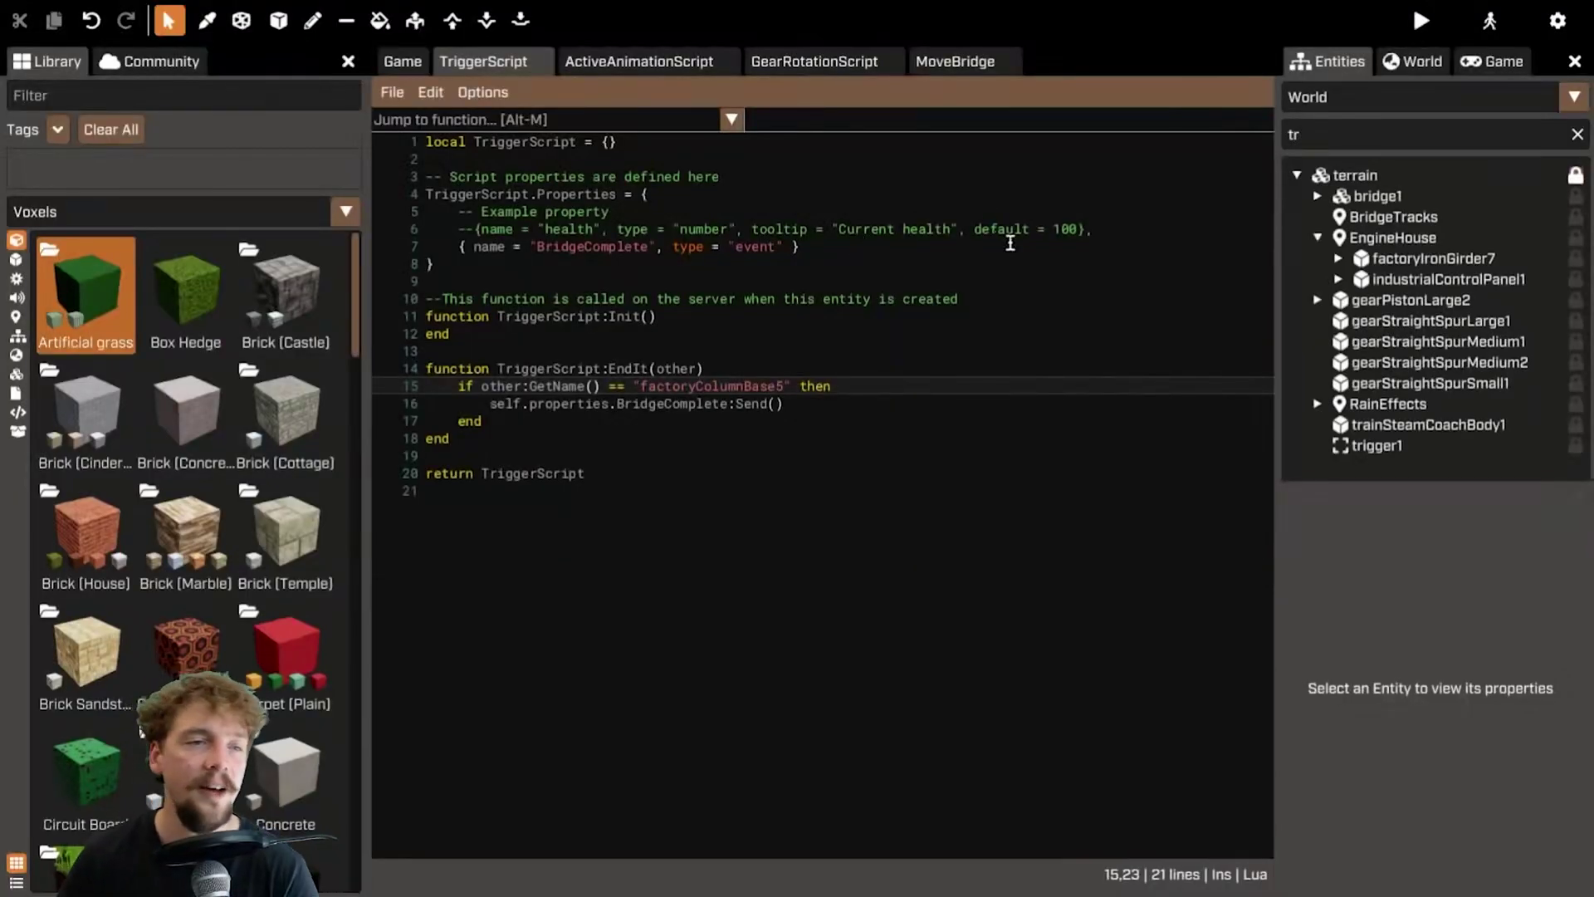
- Review the control panel's onInteract bindings and trigger1's BridgeComplete bindings in the game view
{"action": "left_click", "coordinate": [391, 65]}
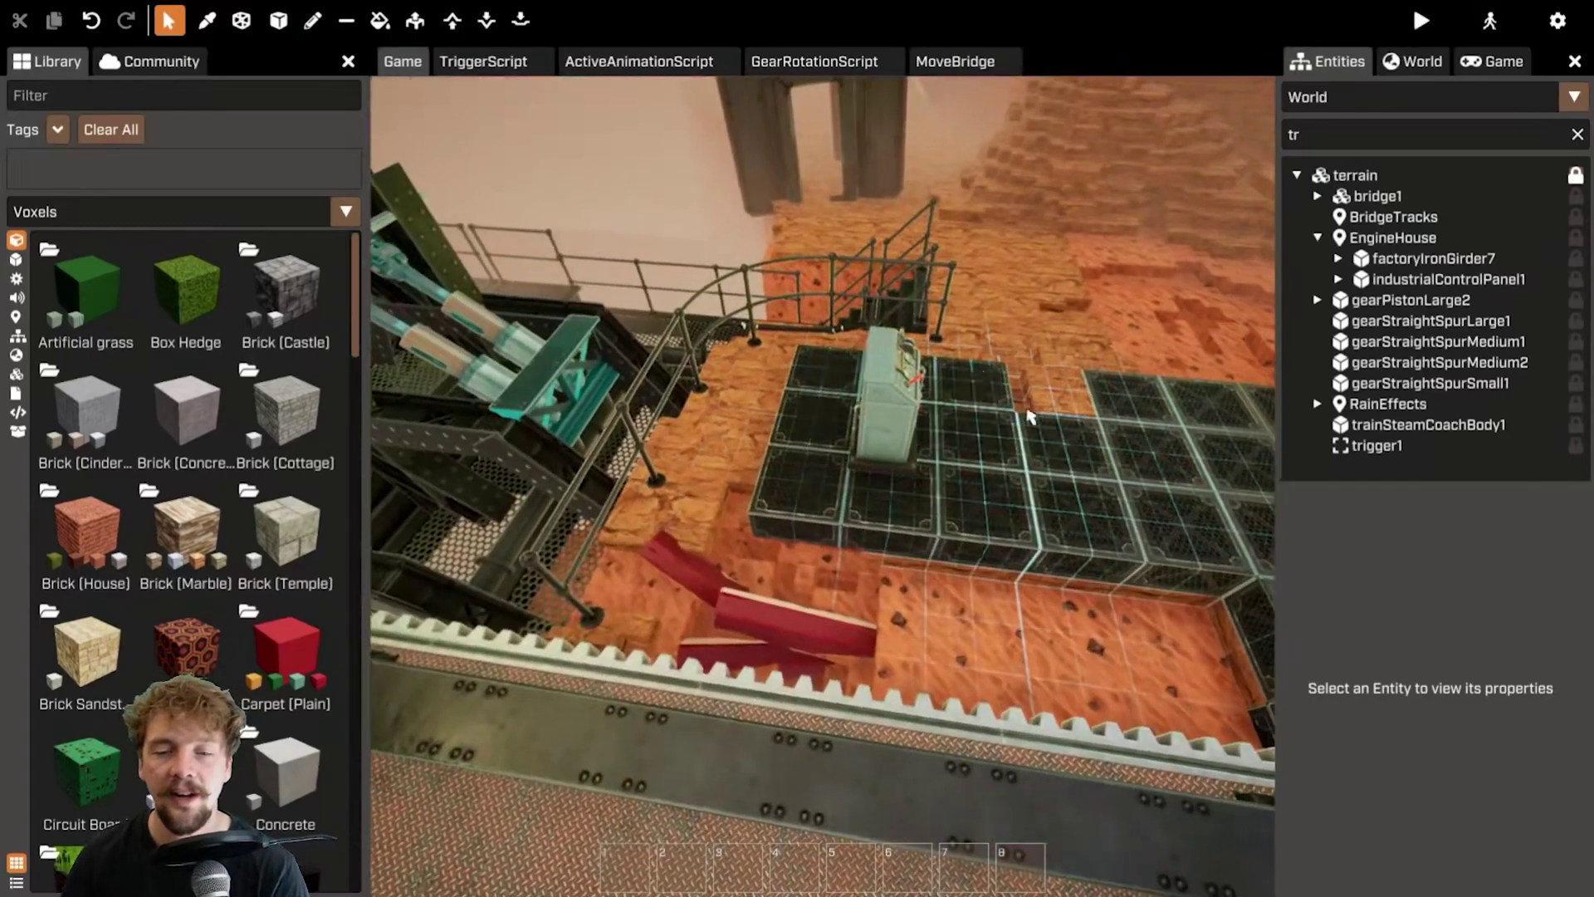
{"action": "left_click", "coordinate": [884, 394]}
{"action": "scroll", "coordinate": [1440, 549], "scroll_direction": "down", "scroll_amount": 4}
{"action": "scroll", "coordinate": [1357, 625], "scroll_direction": "up", "scroll_amount": 1}
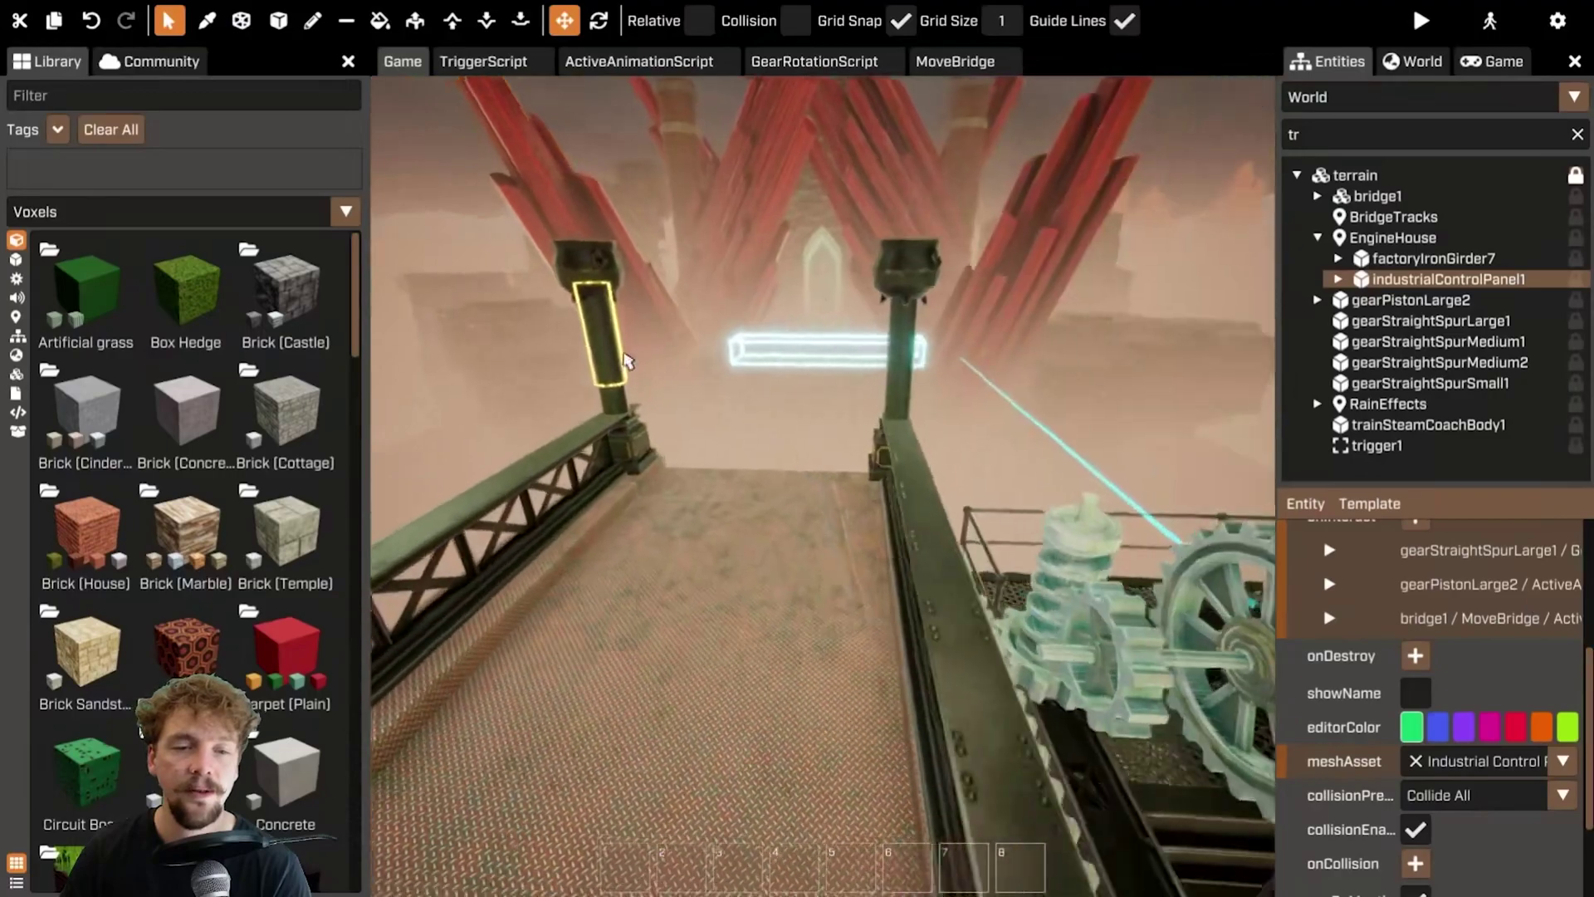
{"action": "left_click", "coordinate": [778, 354]}
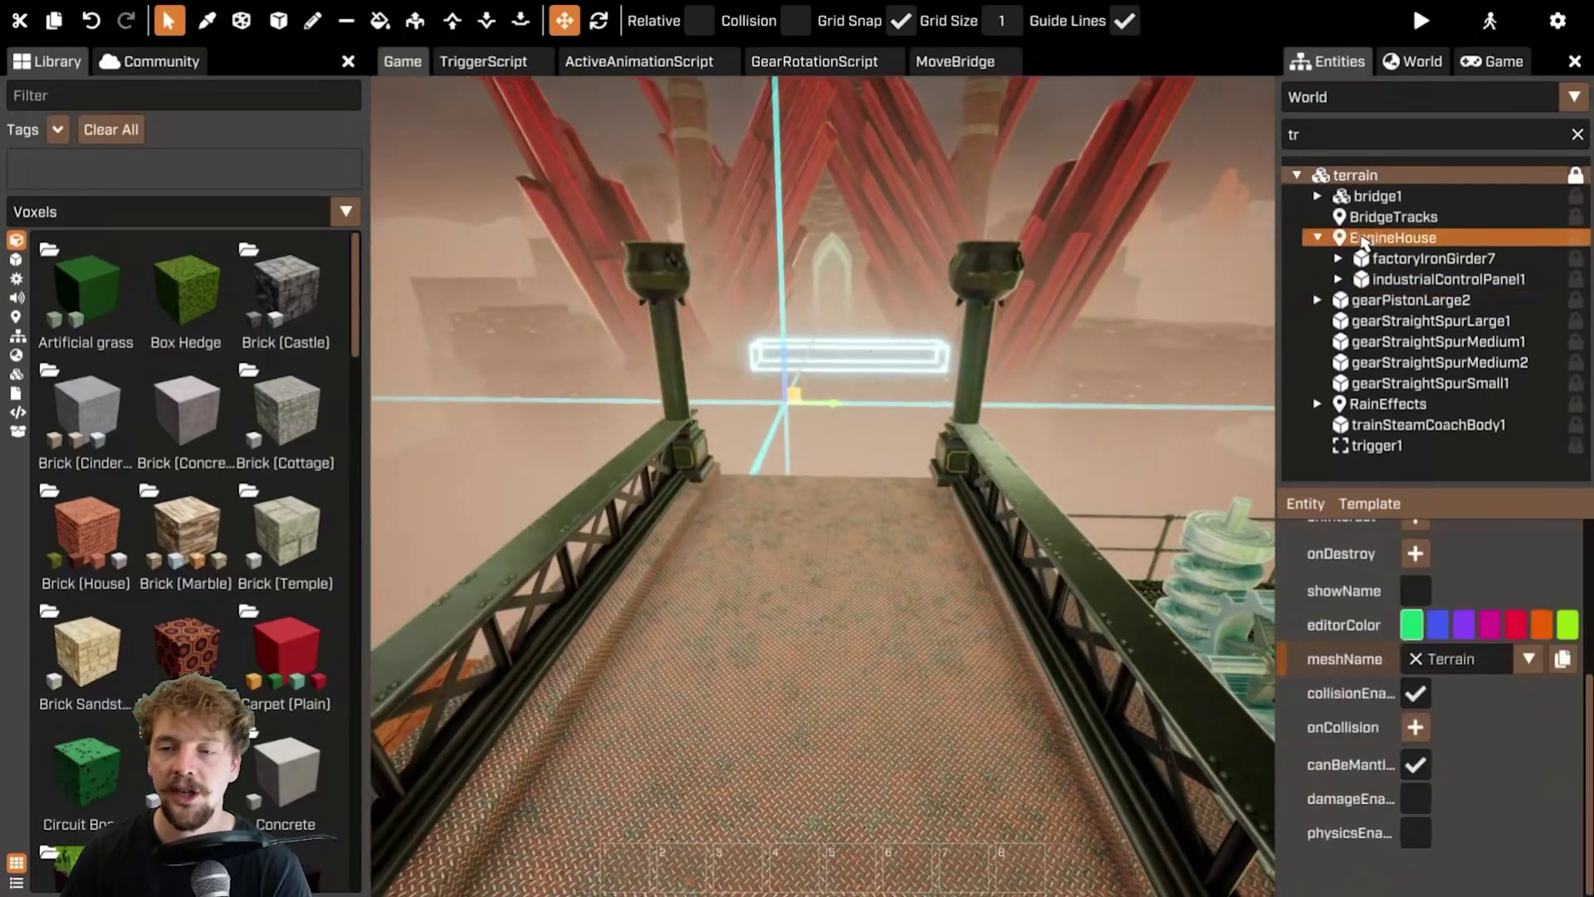
{"action": "left_click", "coordinate": [1377, 196]}
{"action": "left_click", "coordinate": [1376, 446]}
{"action": "scroll", "coordinate": [1440, 828], "scroll_direction": "down", "scroll_amount": 3}
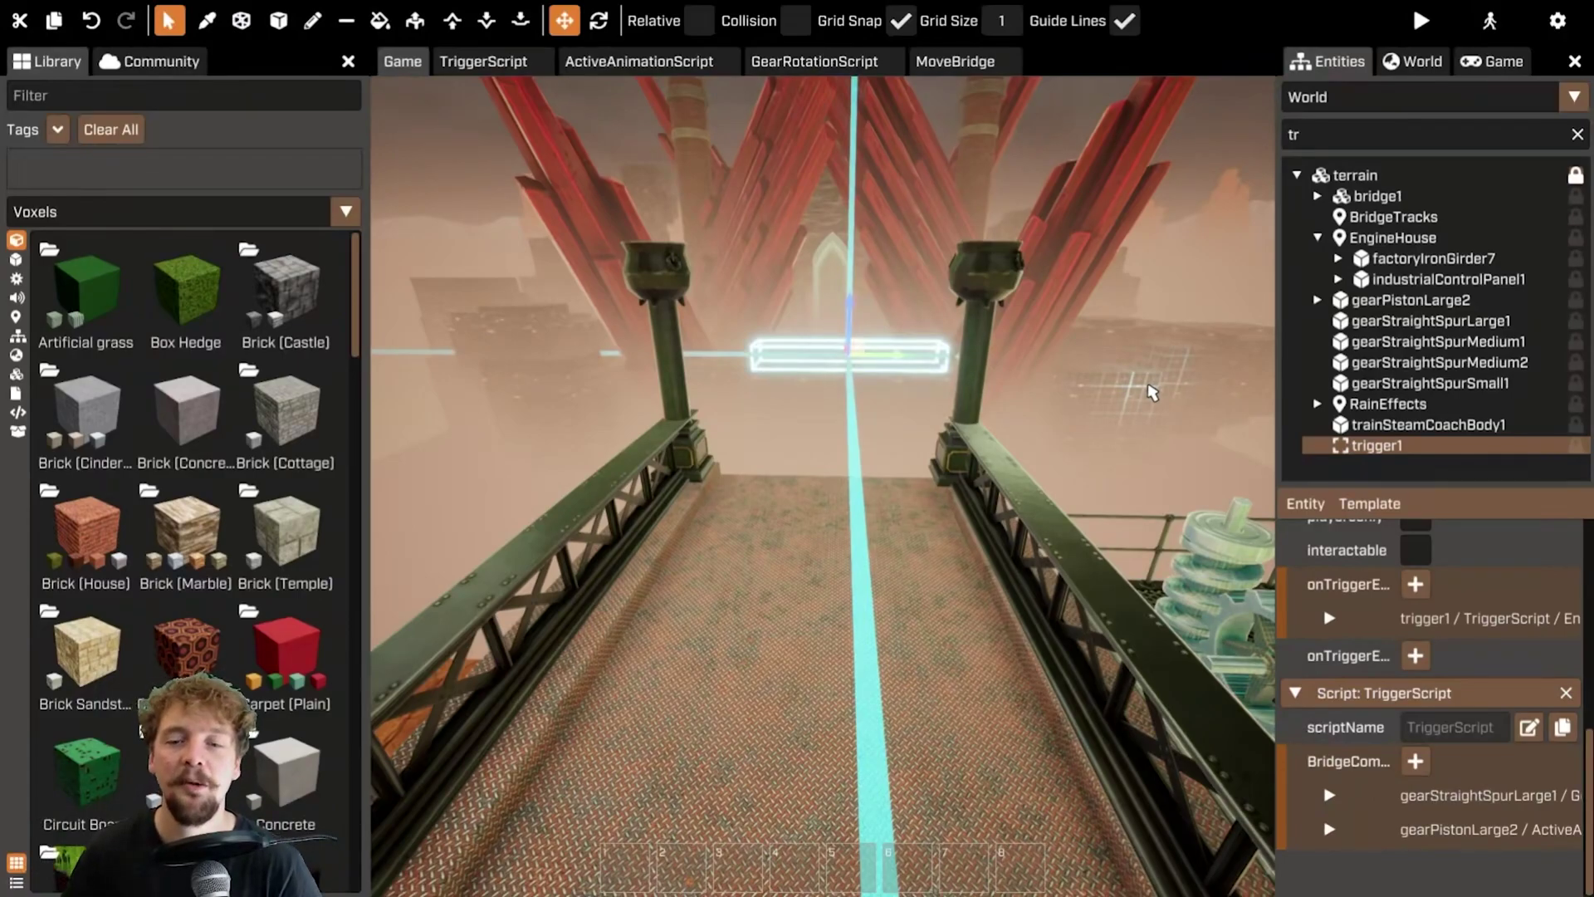
- Examine the bridge's railings, toothed rack and machine gears in relation to the trigger volume at the far end
{"action": "right_click_drag", "start_coordinate": [1068, 363], "coordinate": [929, 407]}
{"action": "key", "text": "w"}
{"action": "key", "text": "s"}
{"action": "key", "text": "a"}
{"action": "key", "text": "w"}
{"action": "key", "text": "d"}
{"action": "key", "text": "s"}
{"action": "key", "text": "w"}
{"action": "key", "text": "d"}
{"action": "key", "text": "s"}
{"action": "key", "text": "a"}
{"action": "key", "text": "s"}
{"action": "key", "text": "d"}
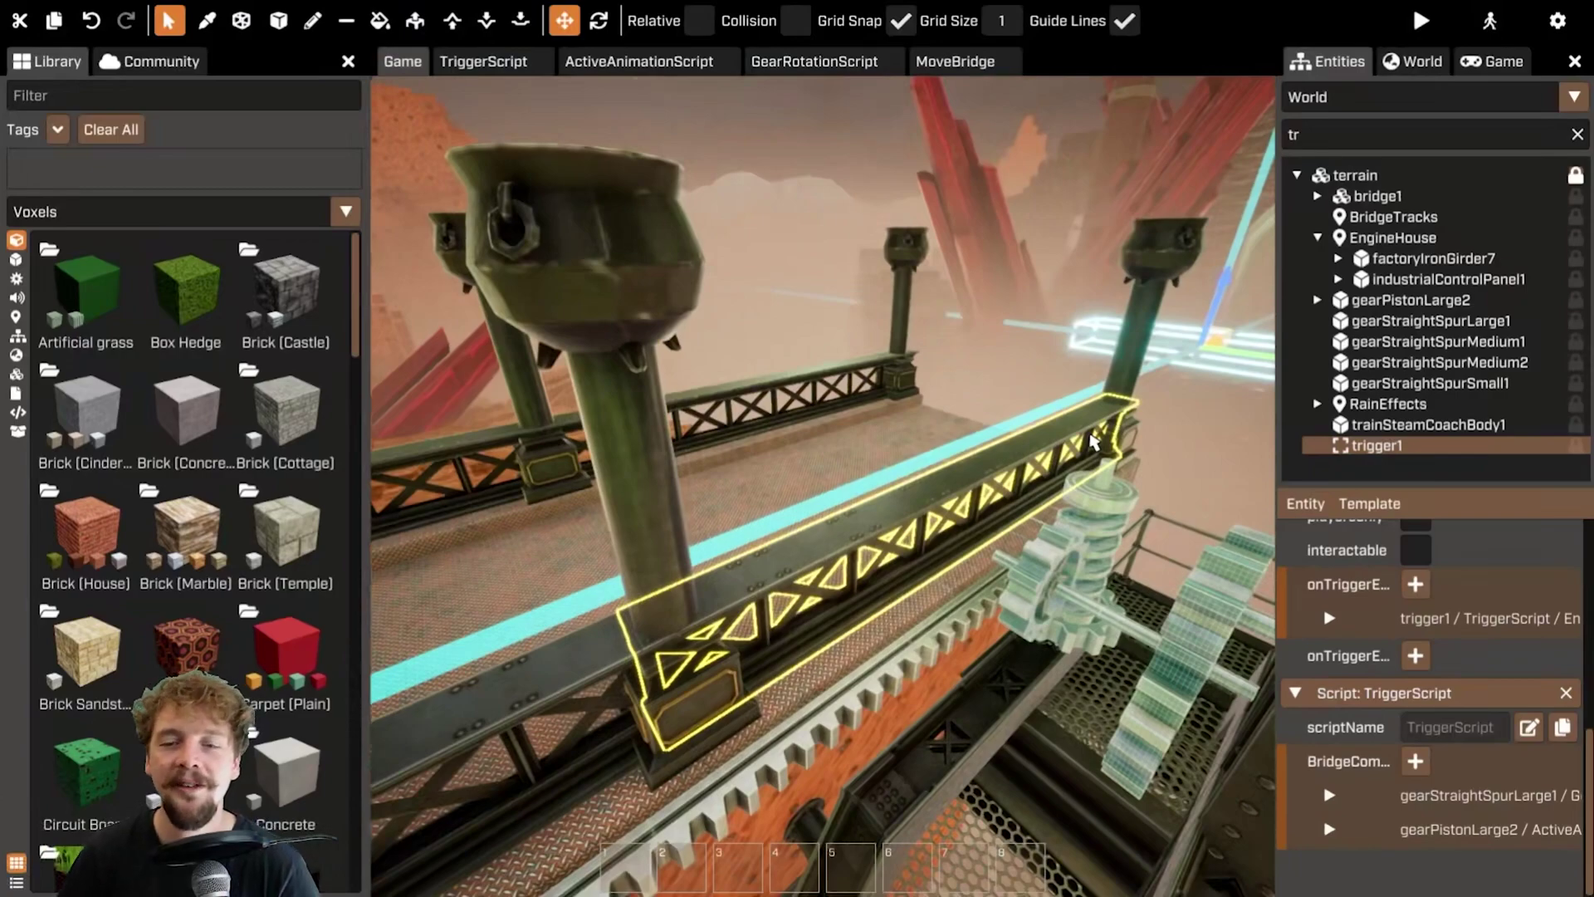